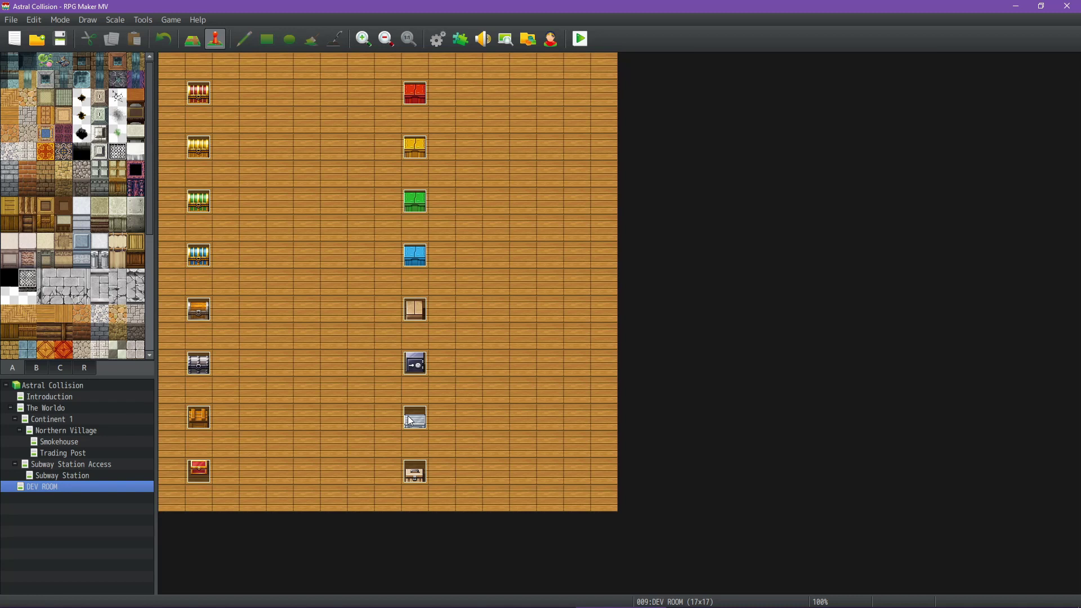
Open The Worldo map and look over its separate continents
right_click(56, 407)
left_click(511, 189)
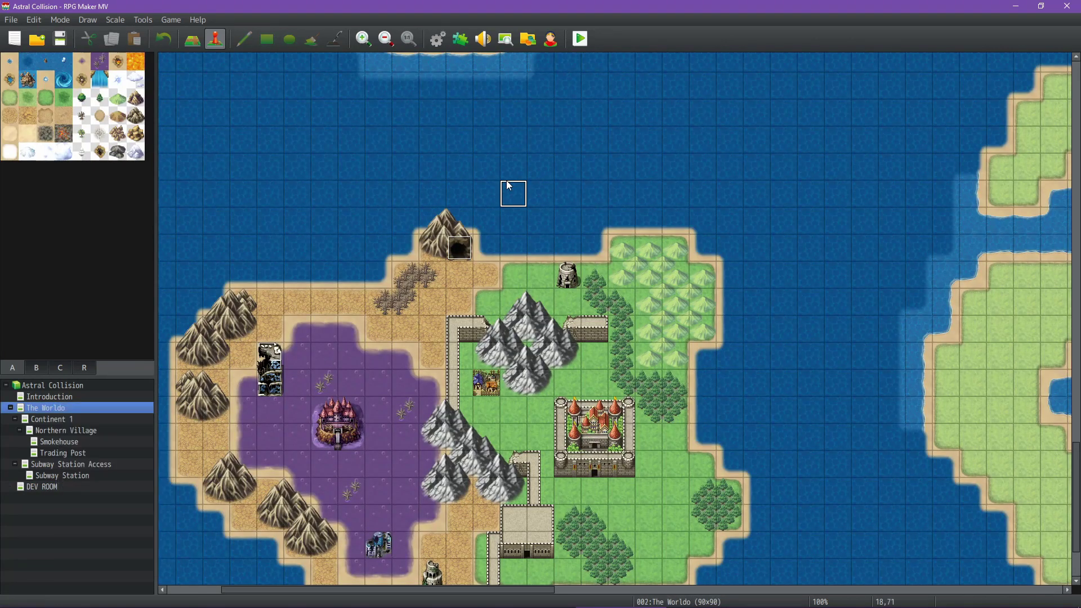
scroll(696, 344, "down", 4)
scroll(696, 344, "left", 3)
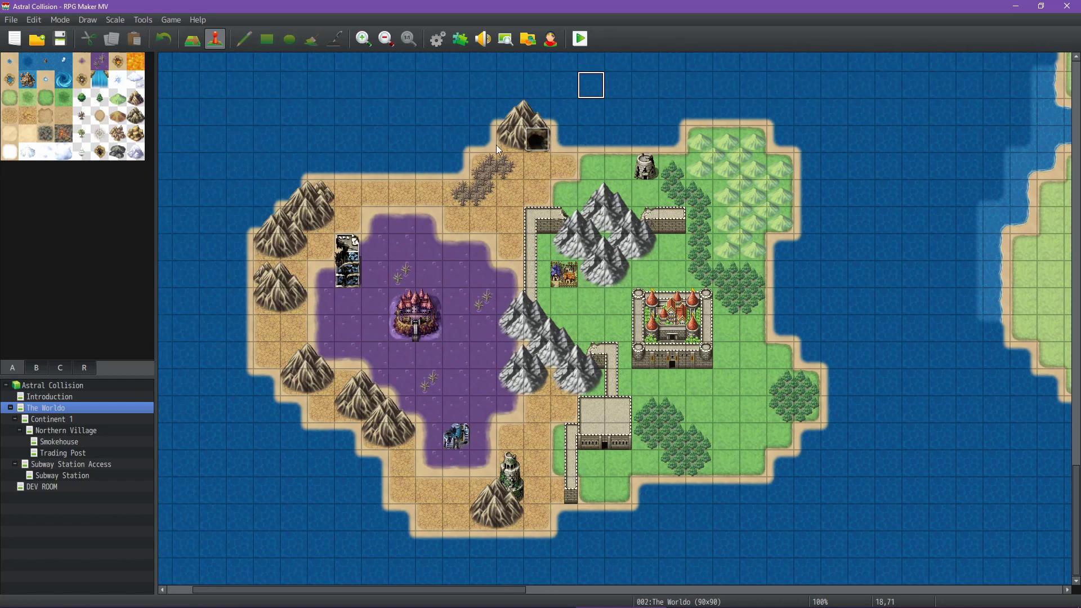
middle_click(662, 278)
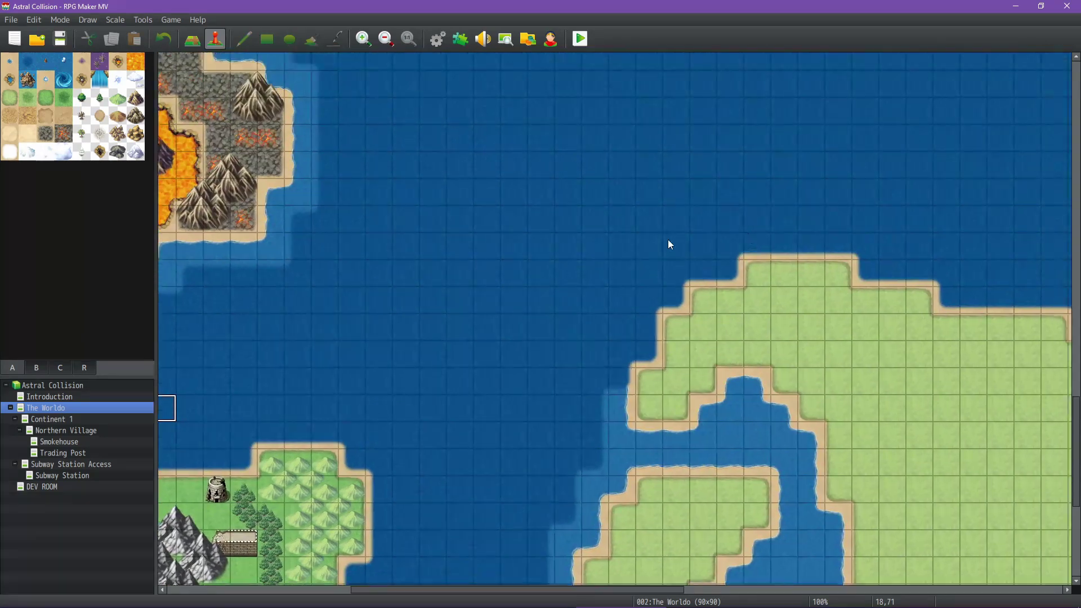
middle_click(521, 216)
middle_click(449, 181)
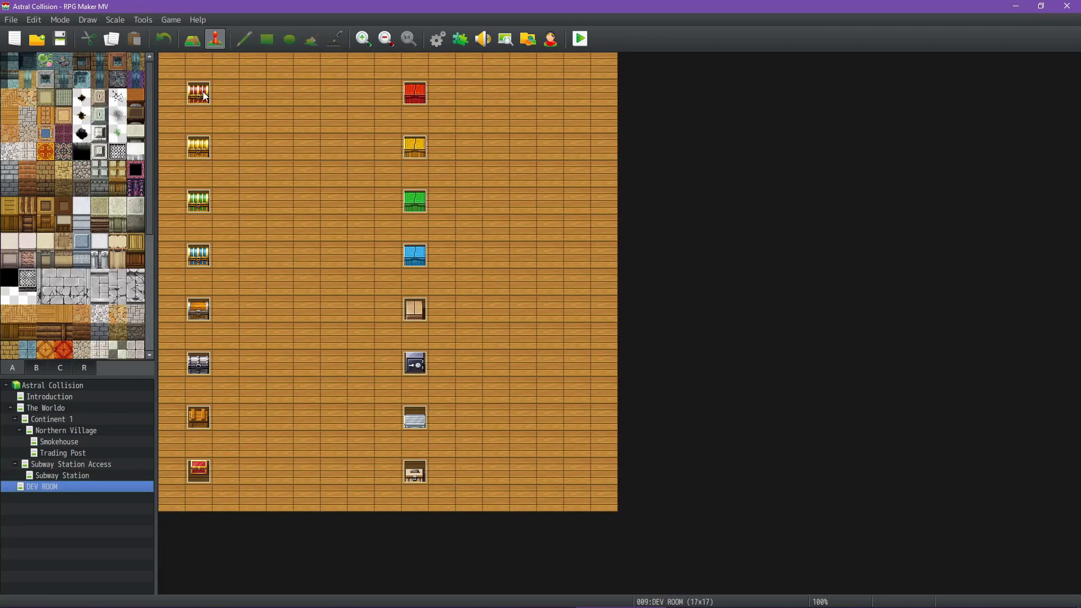
Look through the chest events in the first column of the DEV ROOM map
left_click(205, 97)
left_click(206, 152)
left_click(202, 201)
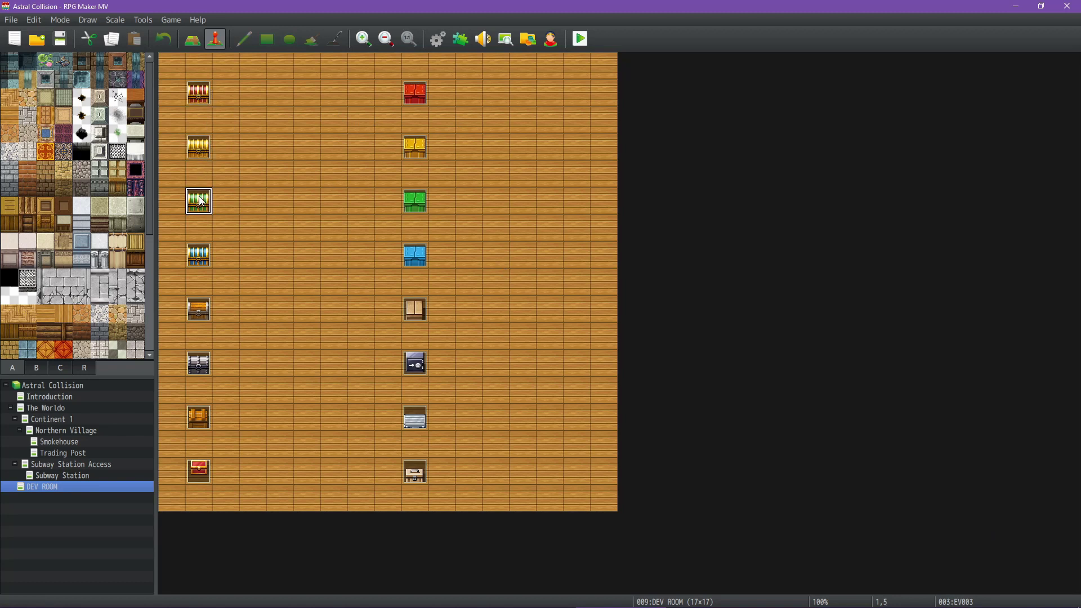
left_click(200, 261)
left_click(205, 421)
Edit the DEV ROOM map's note to list "Chest contents:" with Food, Crafting materials, Weapons, Gear and Money
right_click(117, 488)
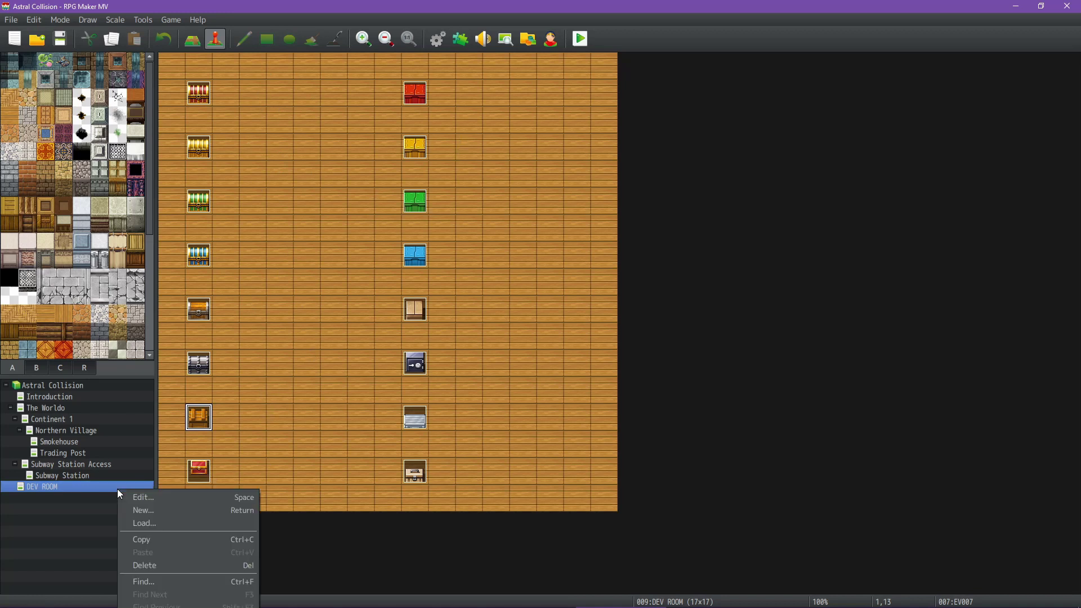
left_click(133, 495)
left_click(498, 360)
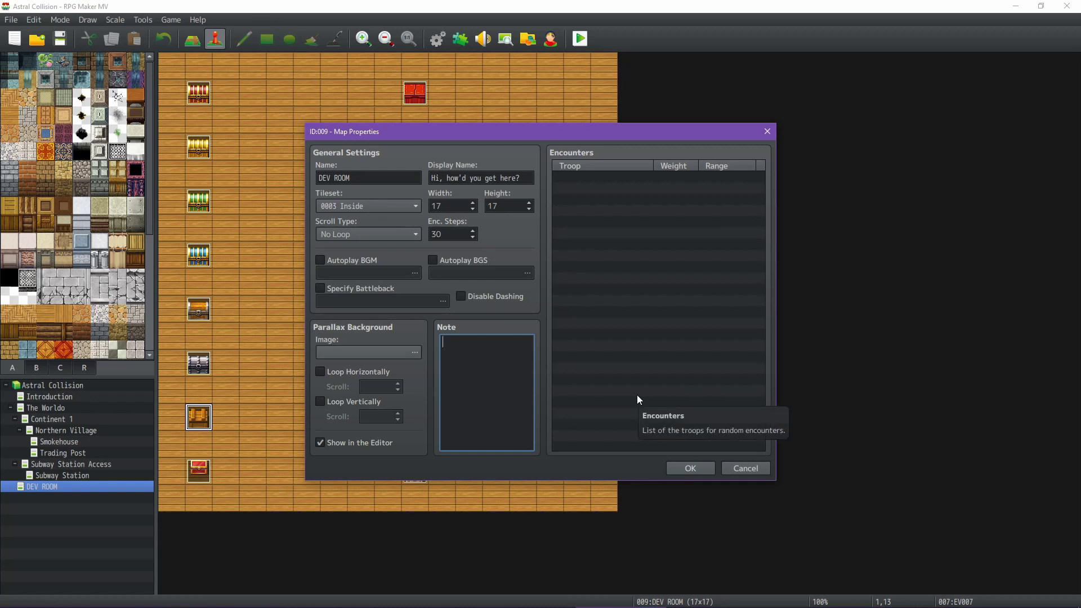
type("Chest contents")
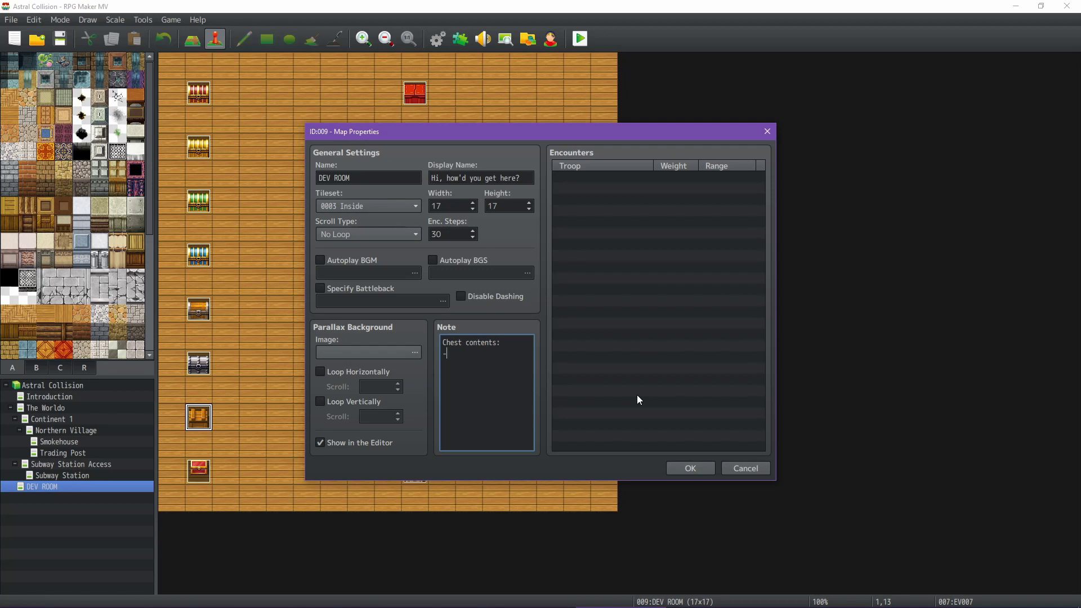
type(": - Food")
type(" - Crafting mater")
type("ials - Weapons")
key("Return")
type("- Gear")
key("Return")
type("- Money")
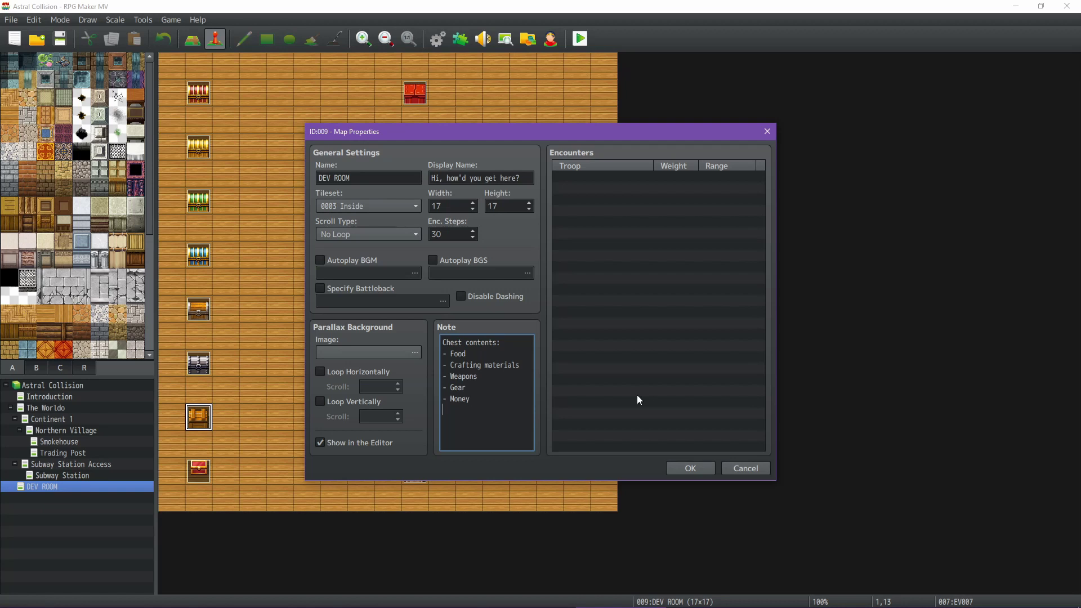
Add a Key Item entry and two "?" placeholder entries to the DEV ROOM note and accept the map properties
type(" - Quest Items")
key("BackSpace")
key("BackSpace")
key("BackSpace")
key("BackSpace")
key("BackSpace")
key("BackSpace")
key("BackSpace")
key("BackSpace")
key("BackSpace")
key("BackSpace")
key("BackSpace")
type("Kyy Item")
type("- ? - ?")
key("Up")
key("Down")
left_click(688, 467)
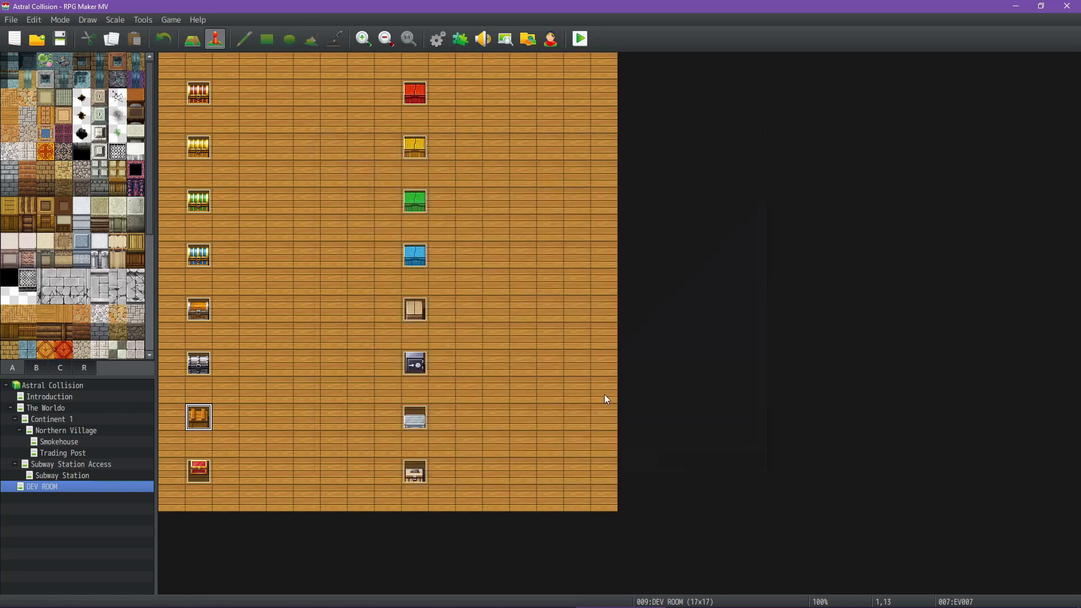
Look through the sci-fi container events in the second column of the DEV ROOM map
left_click(423, 101)
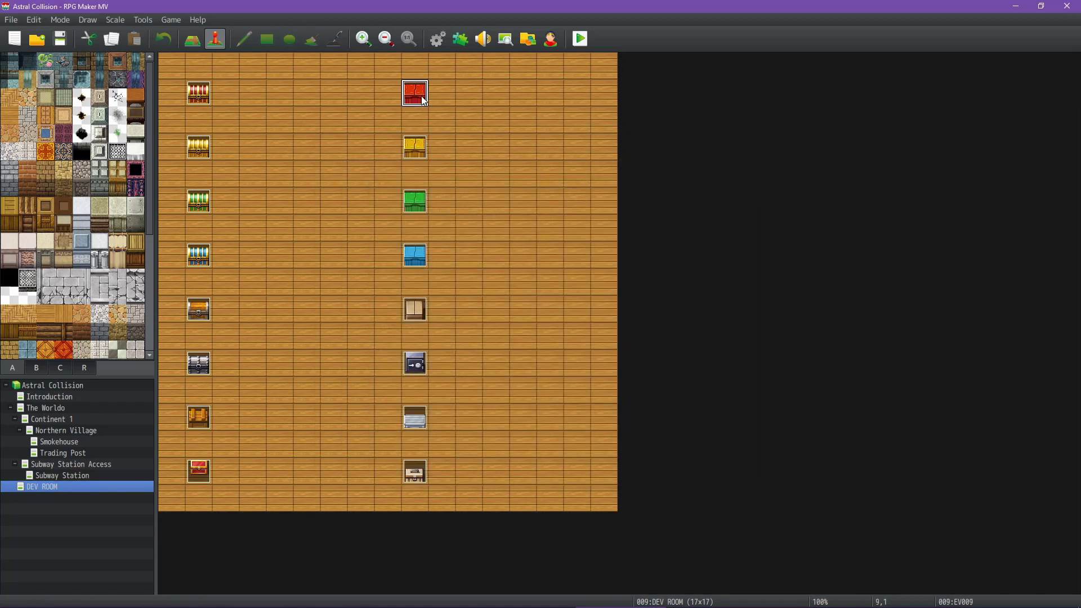
left_click(423, 146)
left_click(416, 370)
left_click(419, 209)
left_click(420, 96)
left_click(417, 472)
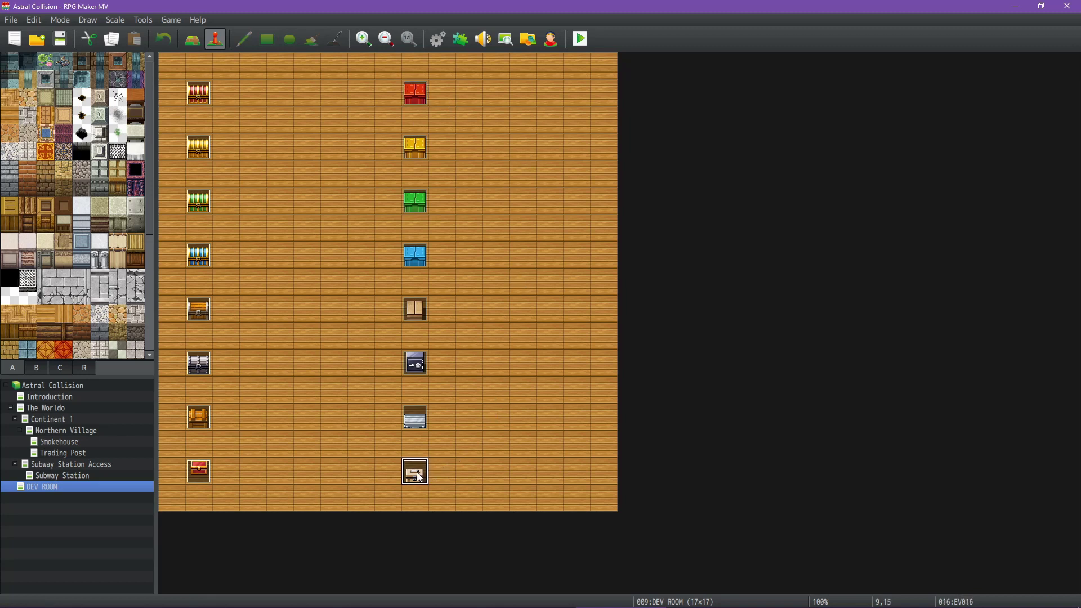
Inspect the silver container event's graphic in the !SF_Chest image set without changing it
double_click(415, 422)
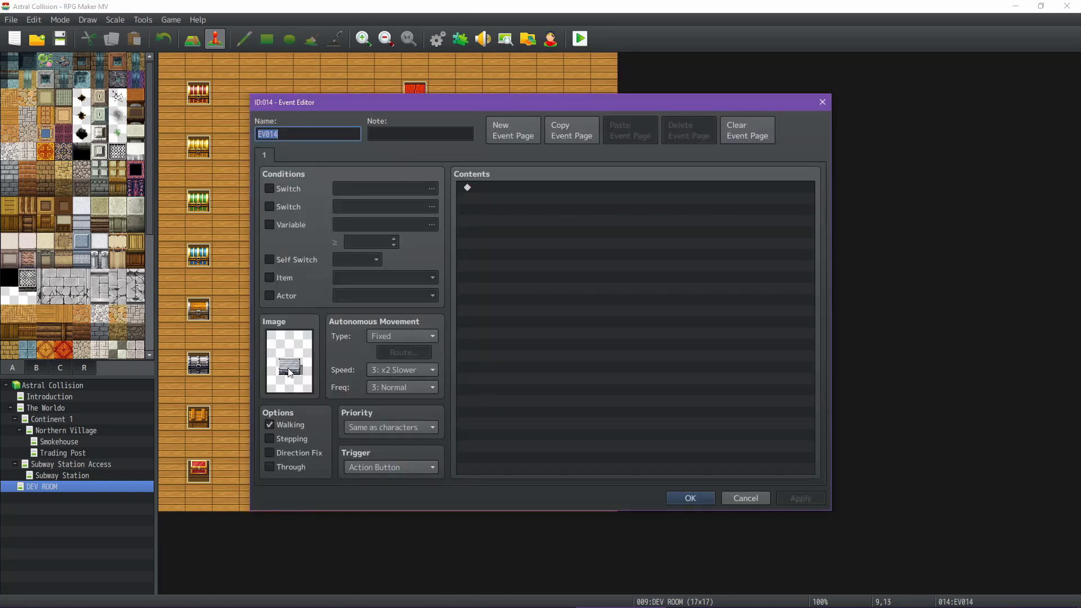
double_click(290, 360)
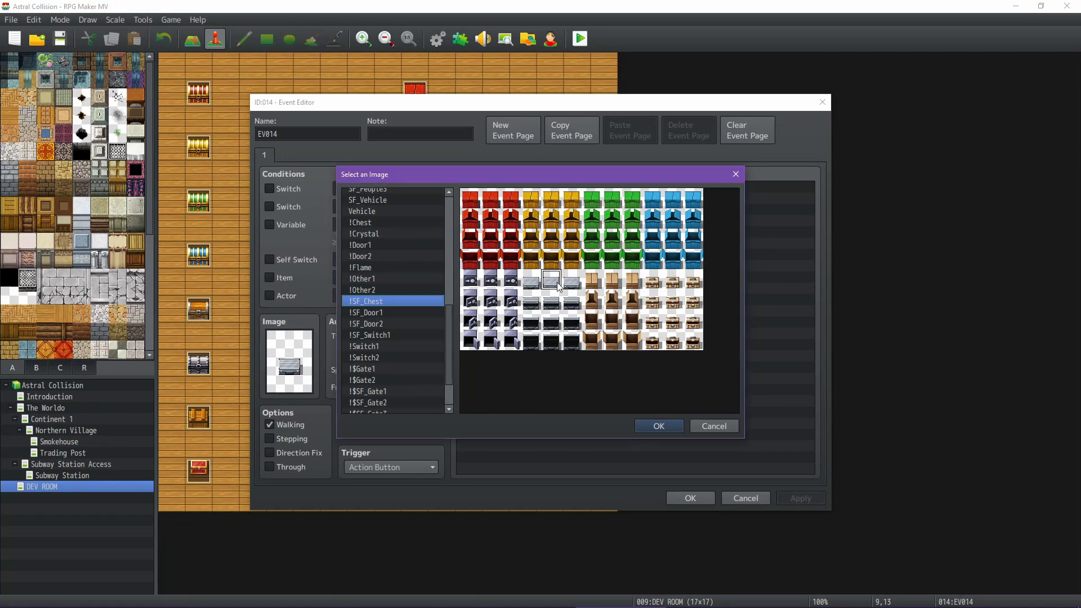
key("Down")
left_click(384, 300)
left_click(711, 428)
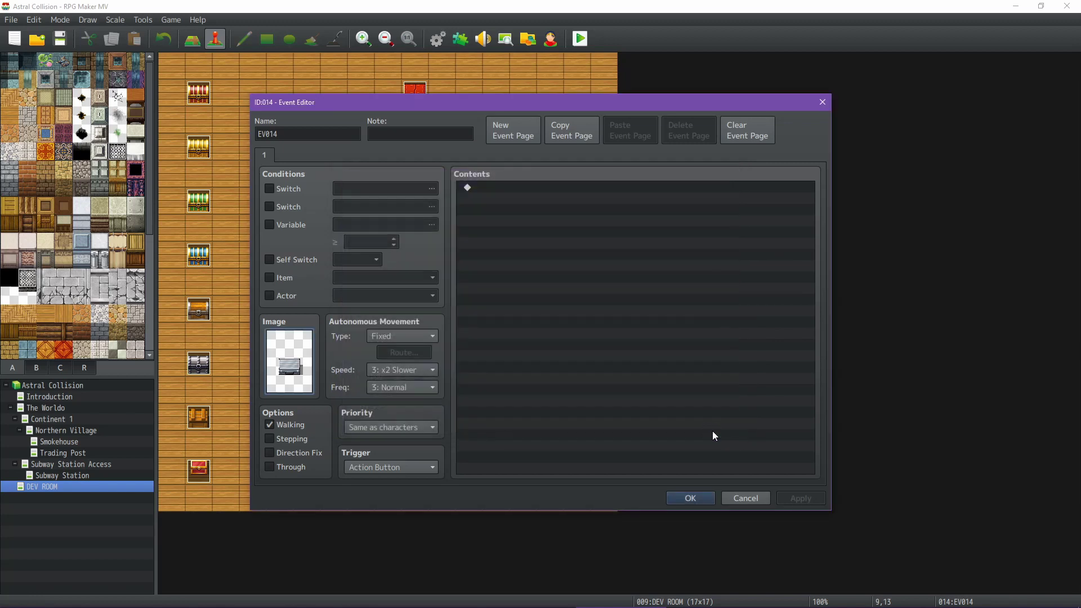
left_click(749, 498)
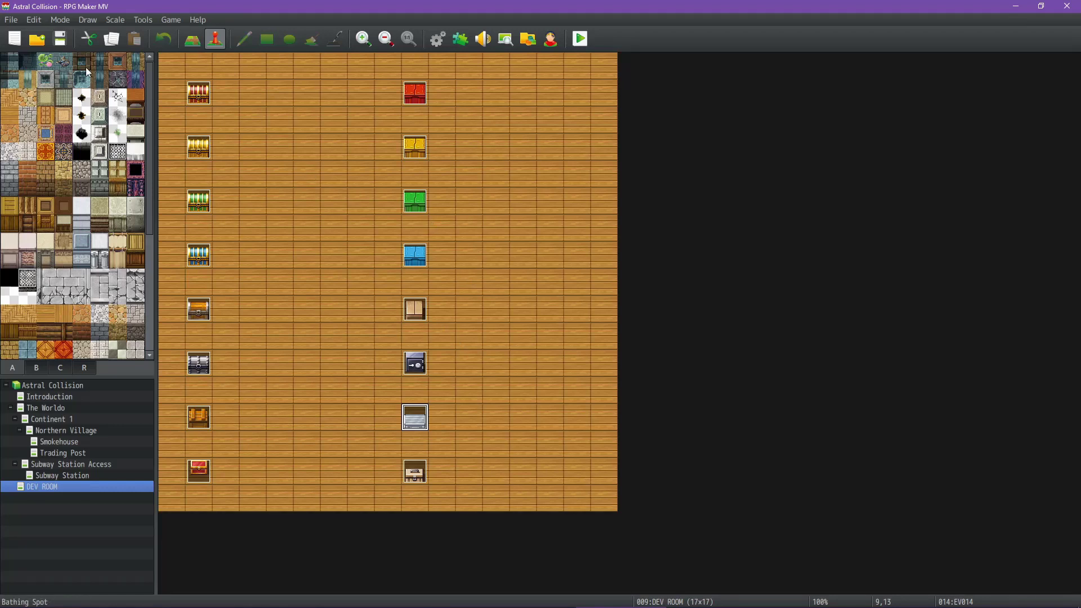
Save the project, and move the red, yellow, green and blue container events directly beside the chests of matching colour
left_click(61, 40)
left_click(416, 94)
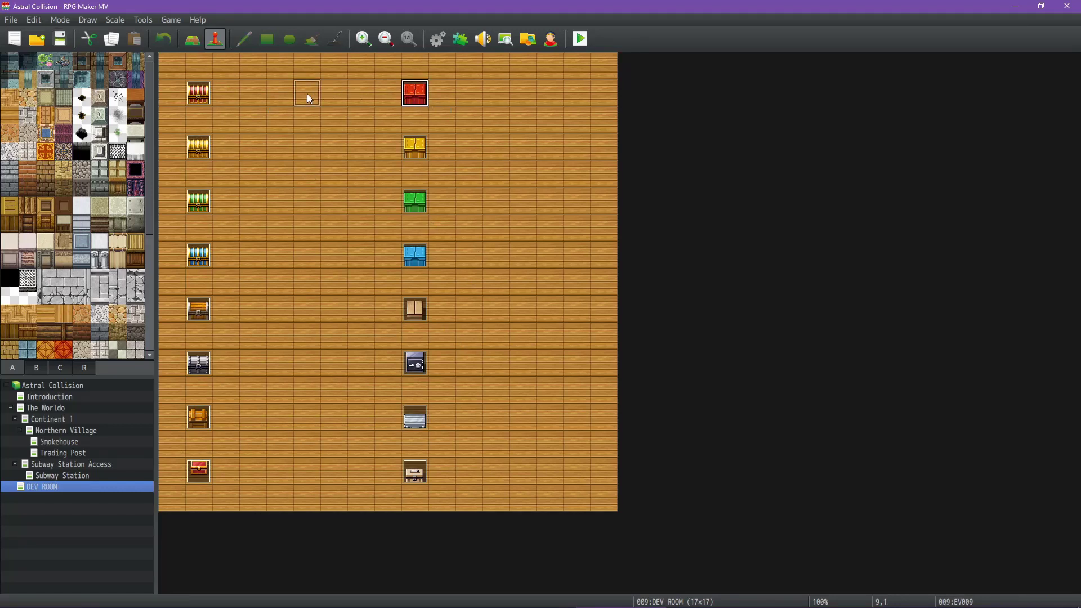
left_click_drag(235, 95, 236, 95)
left_click_drag(418, 156, 229, 143)
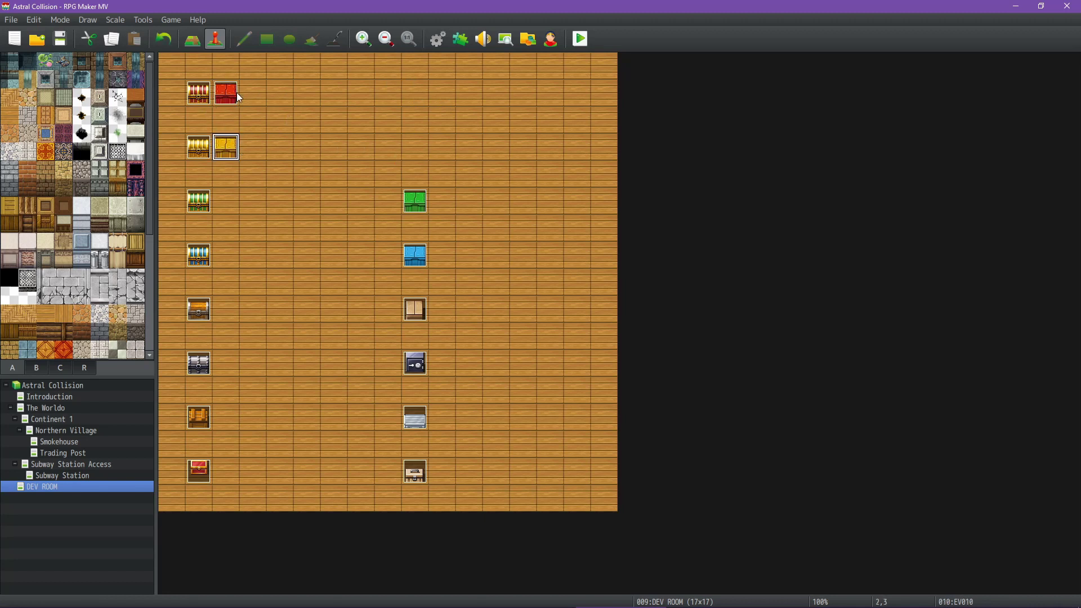
left_click_drag(417, 204, 309, 210)
left_click_drag(238, 207, 239, 207)
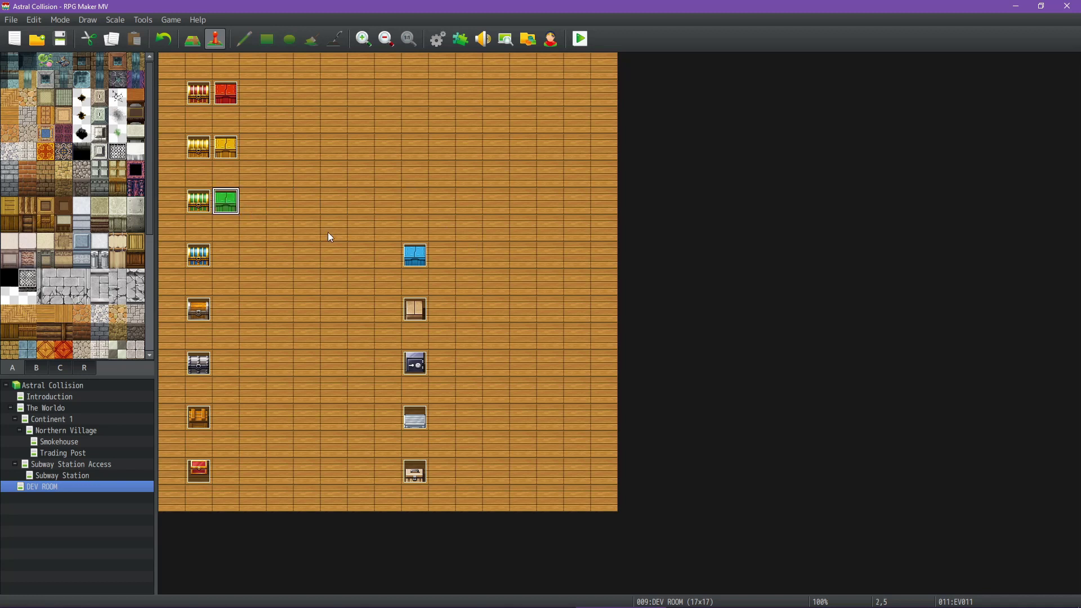
left_click_drag(411, 258, 226, 256)
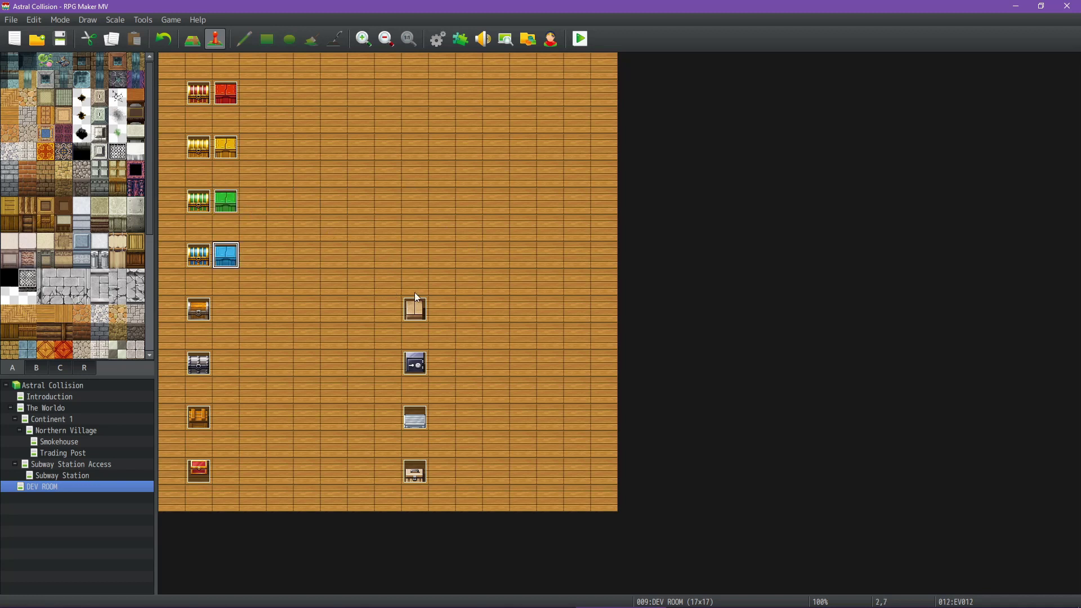
Move the wooden cabinet to tile 2,9, the white case to 2,13, the safe to 2,11 and the silver container to 2,15
left_click_drag(419, 307, 236, 310)
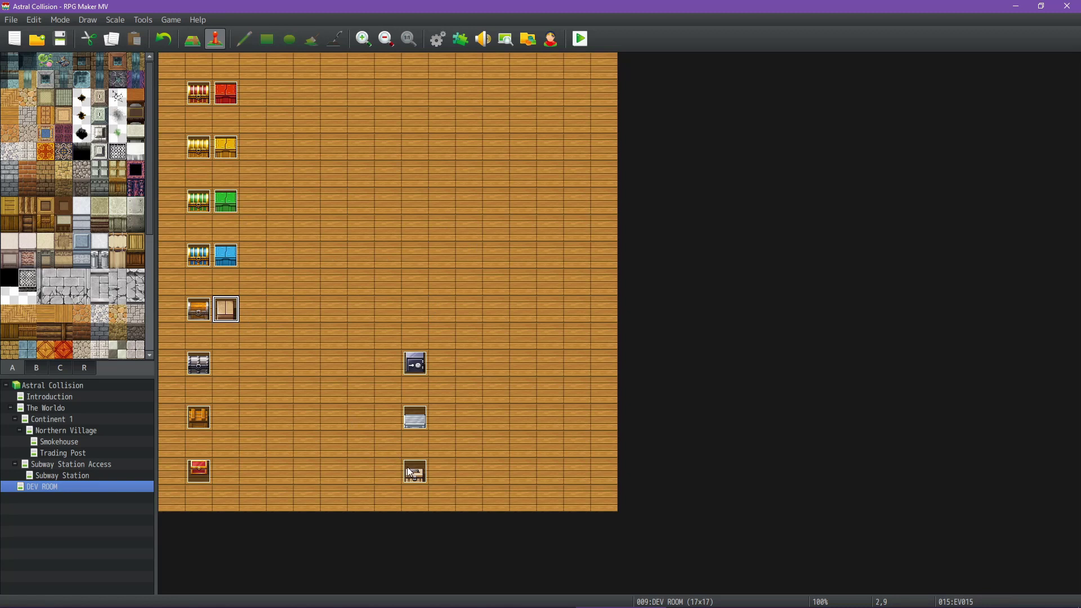
left_click_drag(421, 472, 376, 458)
left_click_drag(233, 425, 234, 426)
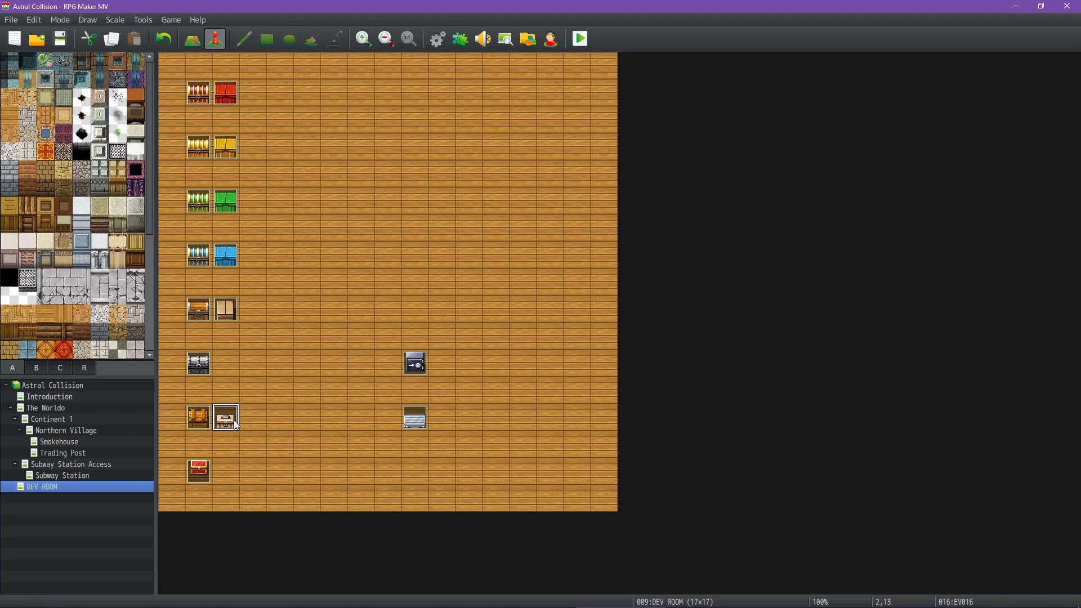
left_click(419, 372)
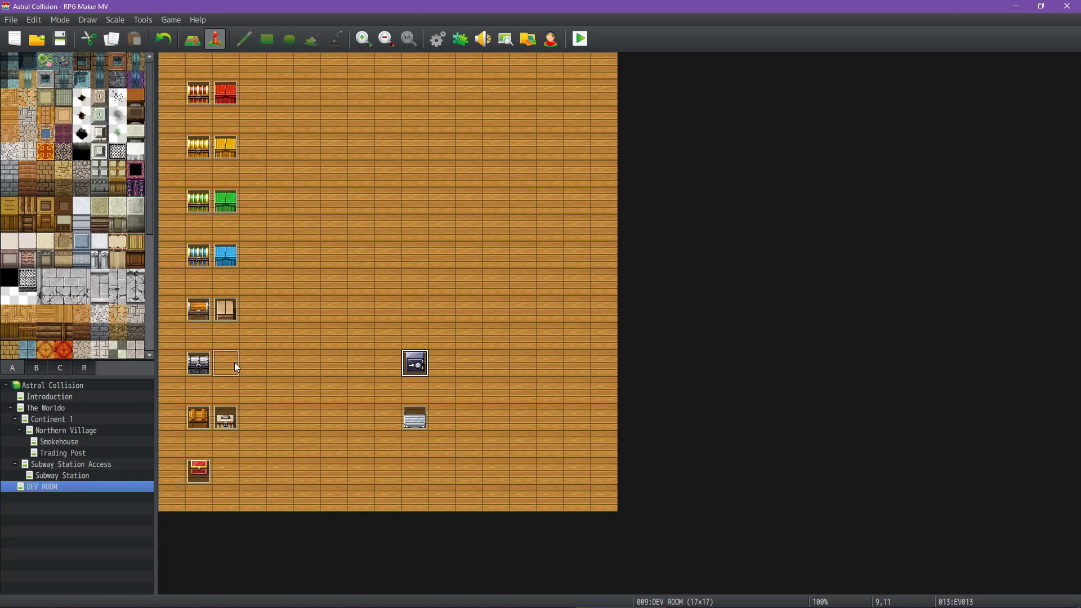
left_click_drag(235, 363, 215, 369)
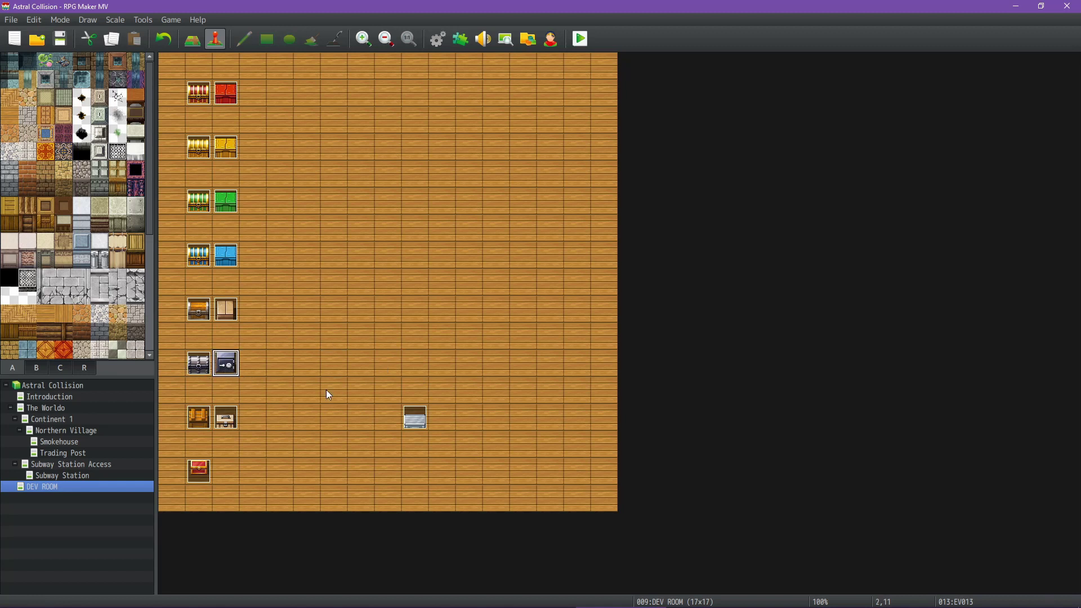
left_click_drag(423, 424, 233, 472)
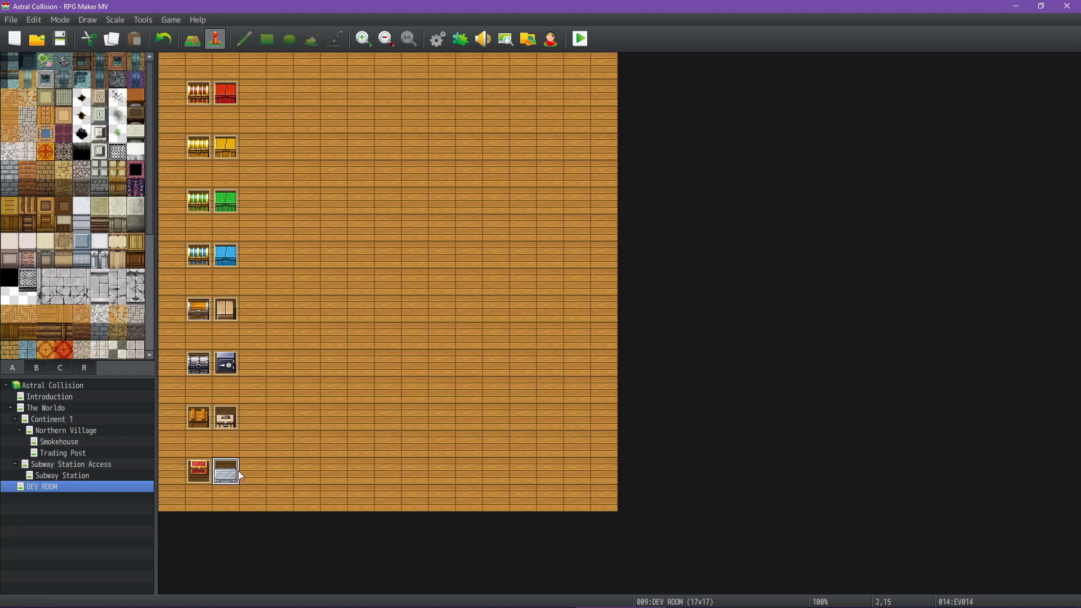
Rename both events in the lowest row, the small red chest and the silver container, as Money
double_click(198, 470)
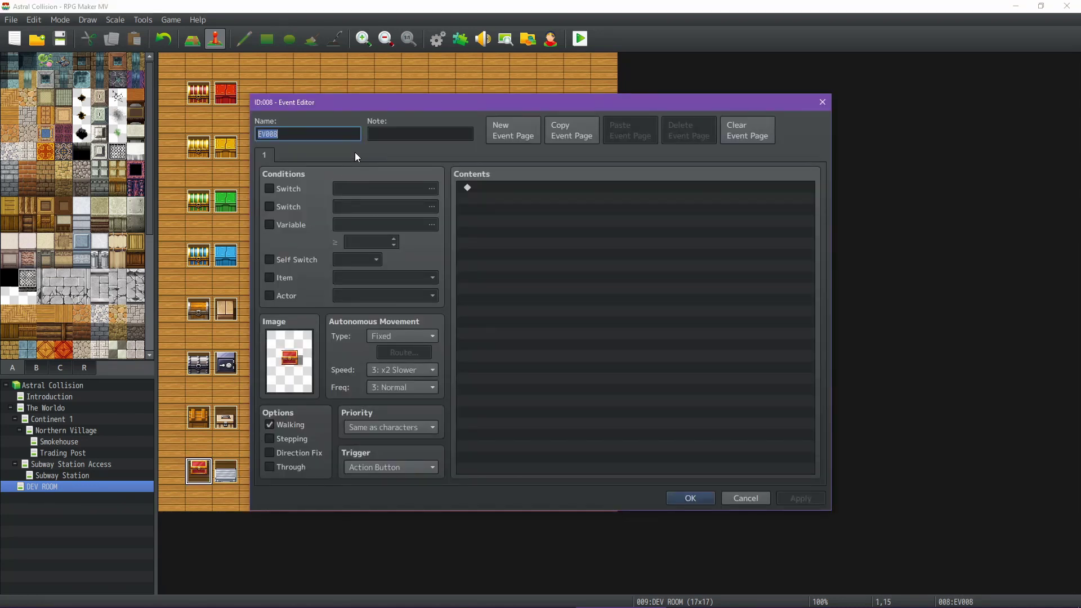
type("Money")
left_click(821, 500)
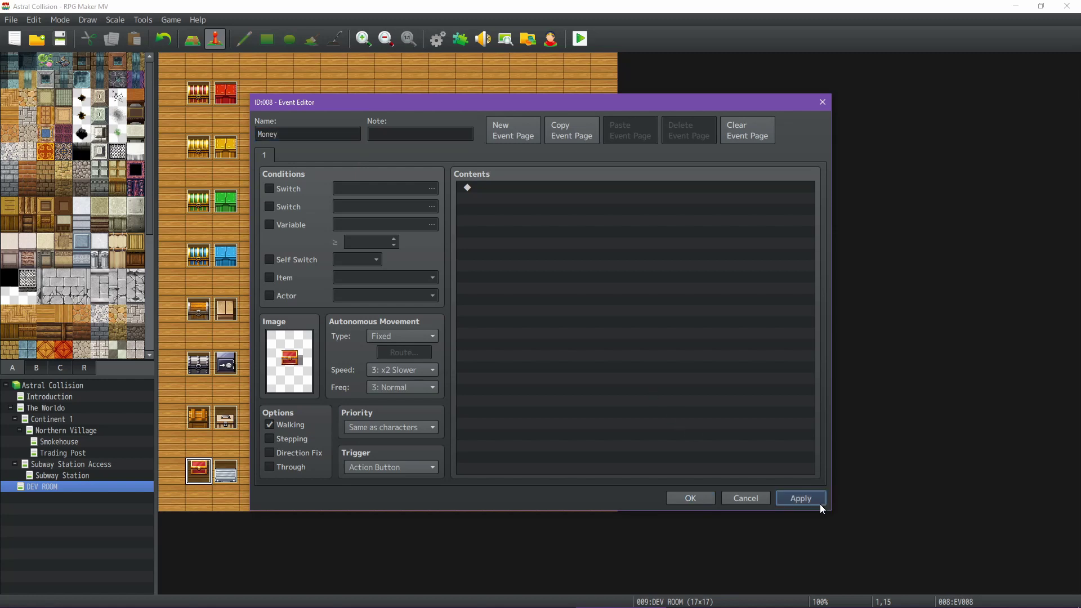
left_click(681, 498)
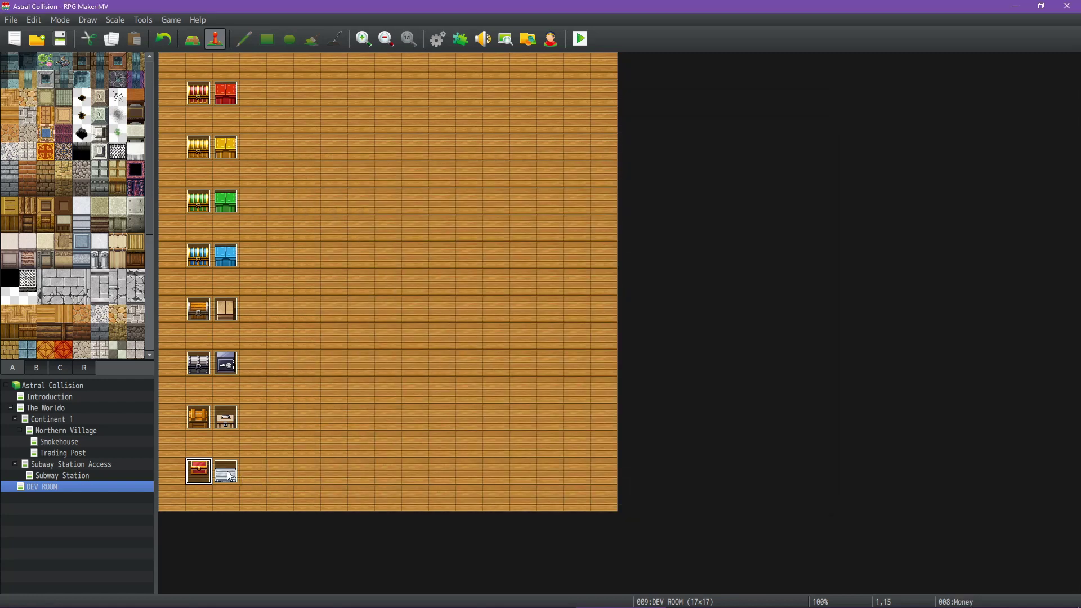
double_click(229, 476)
type("Money")
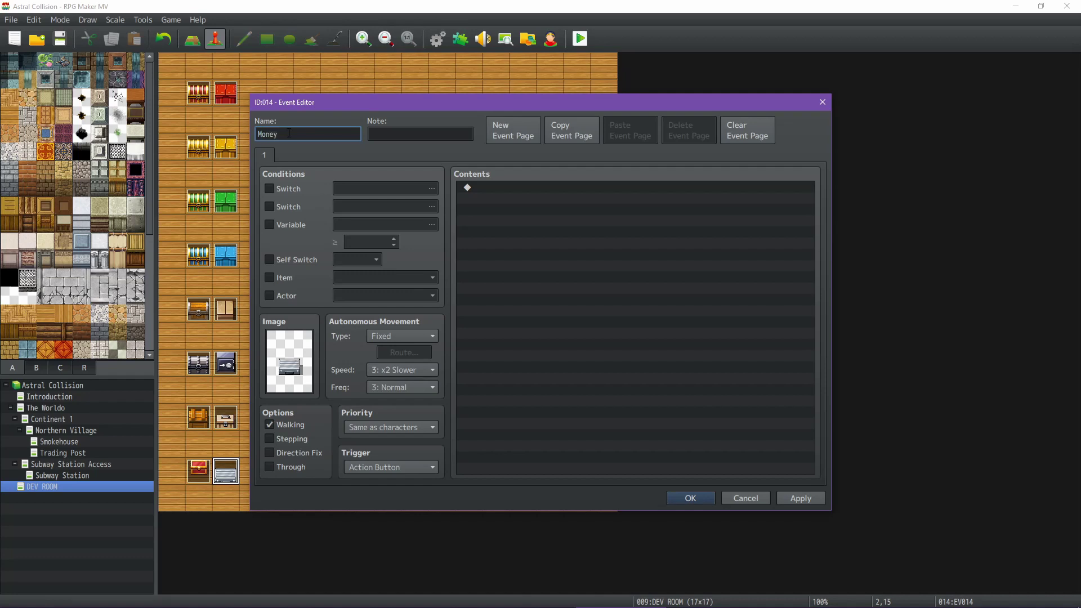
left_click(799, 500)
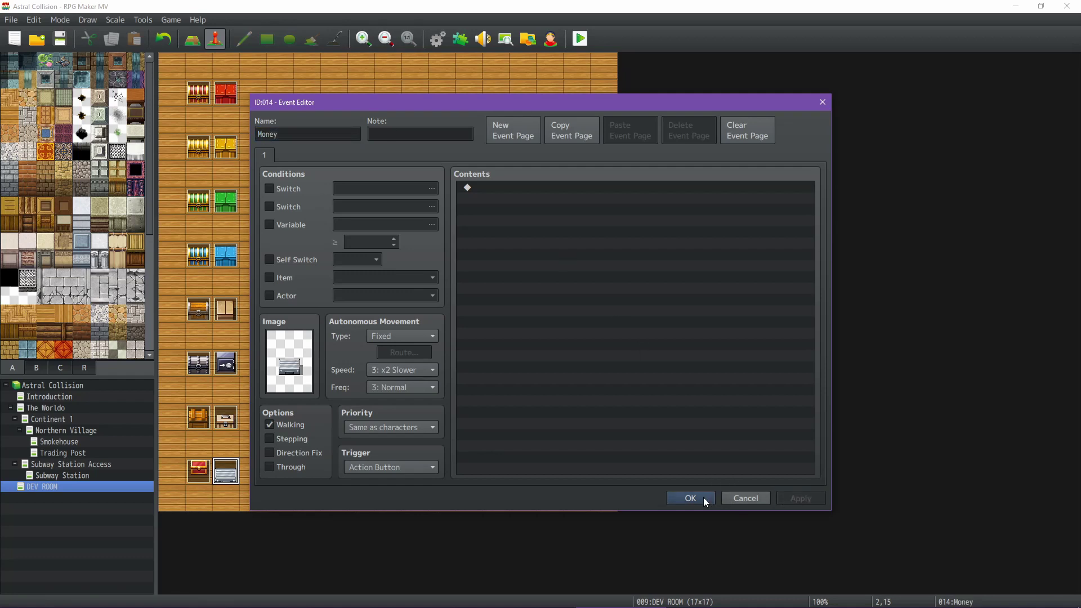
left_click(704, 498)
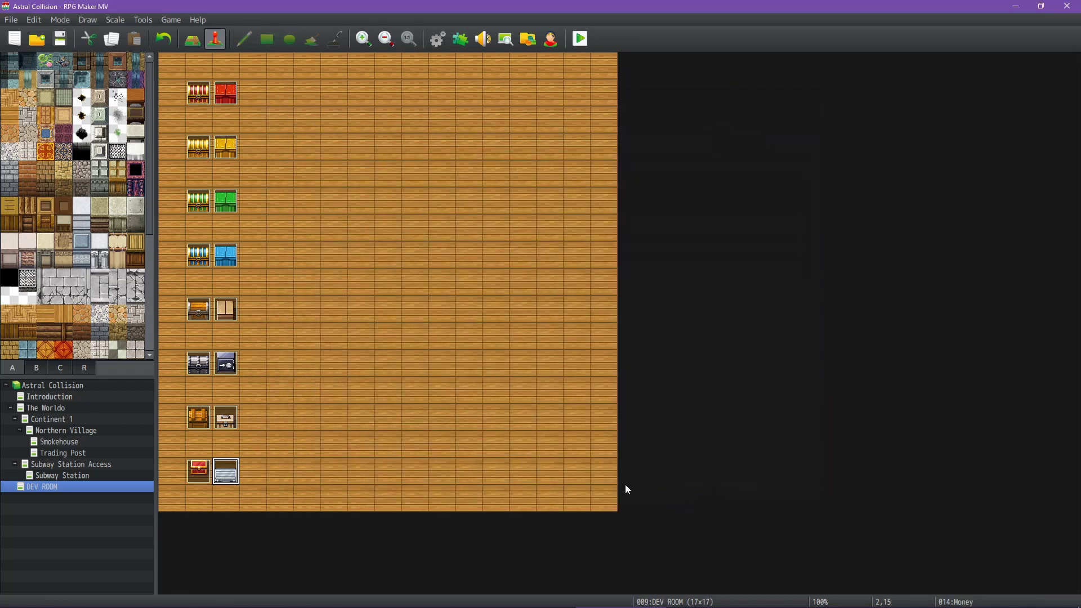
Rename the brown container event at tile 1,13 and the white case event at 2,13 as Food
double_click(194, 427)
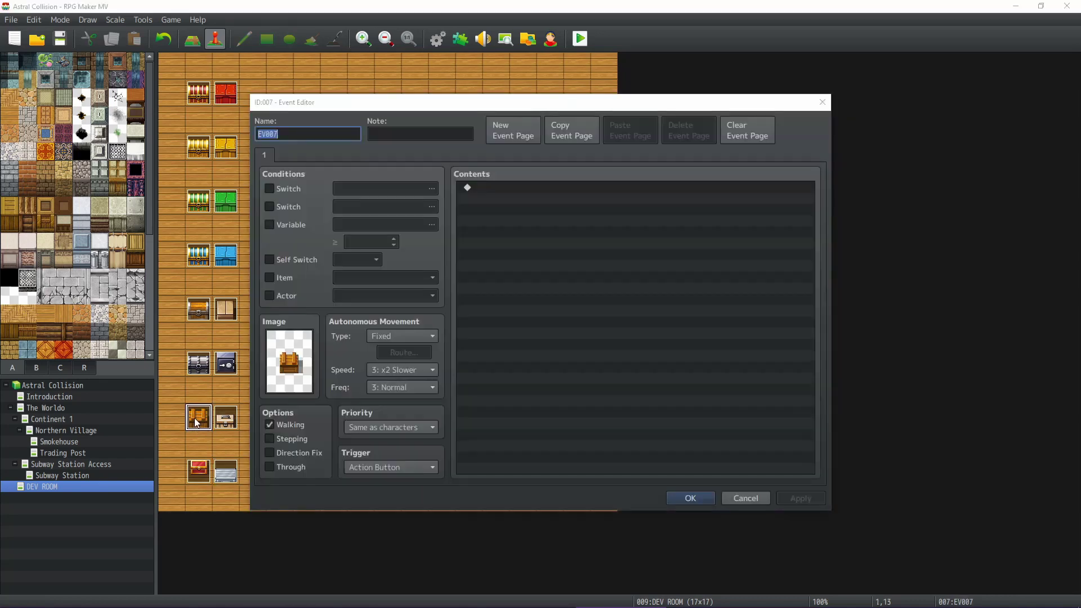
type("Food")
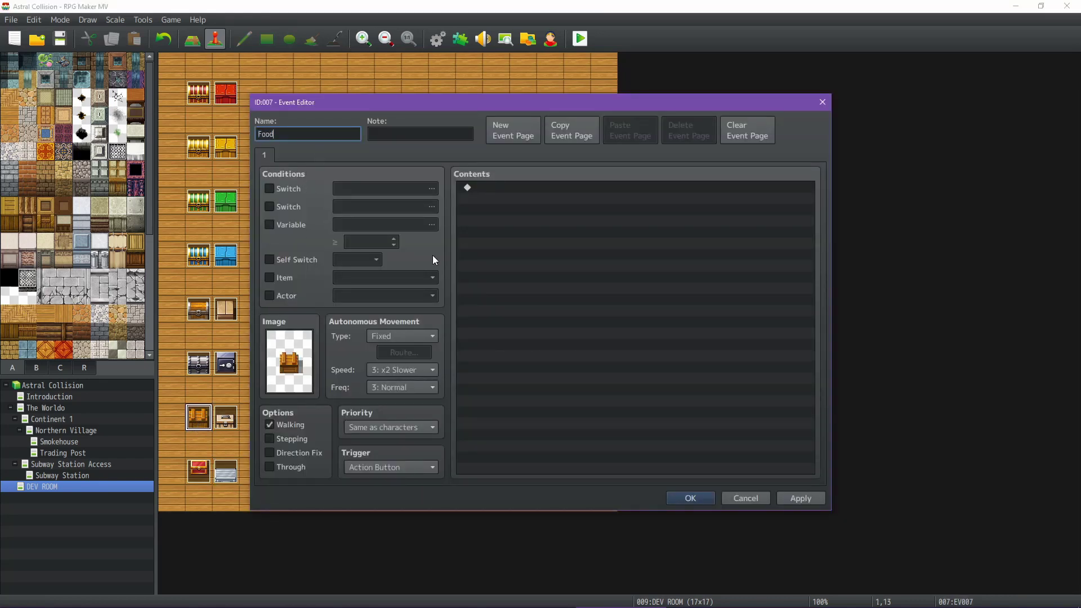
left_click(799, 499)
left_click(690, 498)
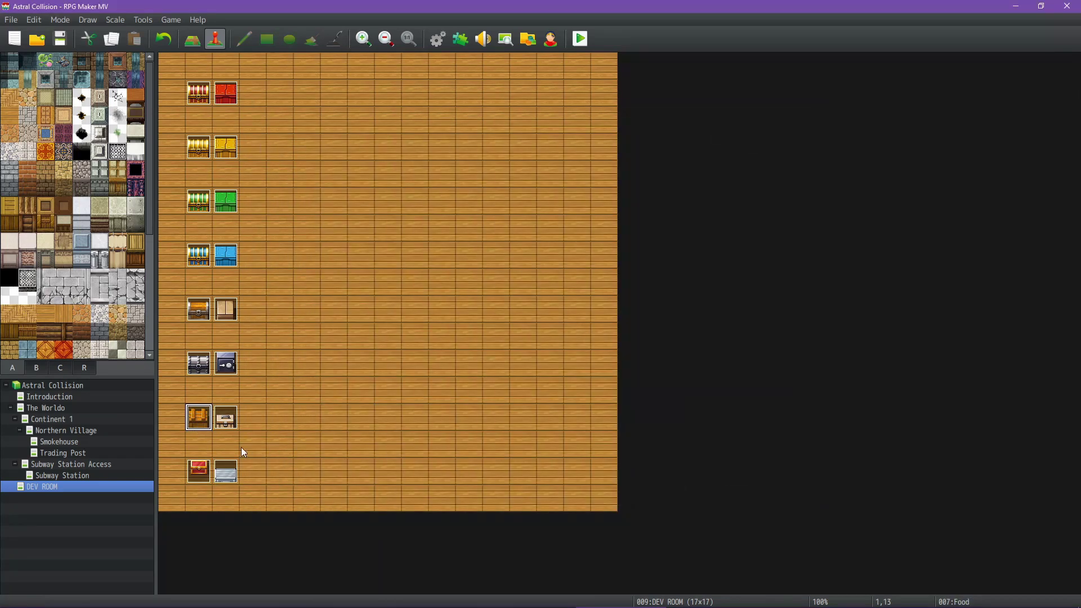
double_click(230, 420)
type("Food")
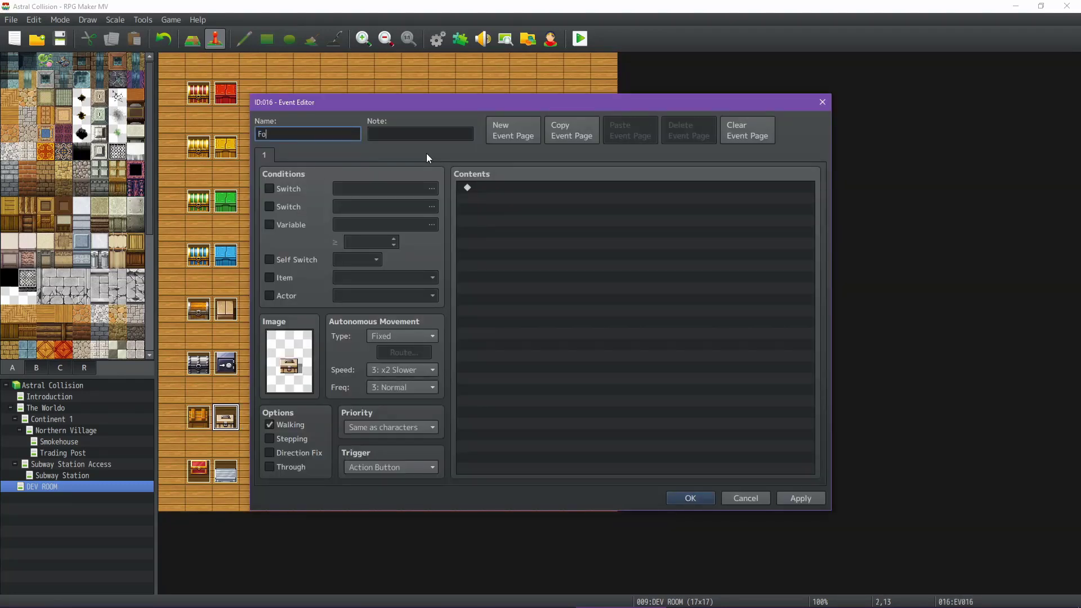
left_click(799, 499)
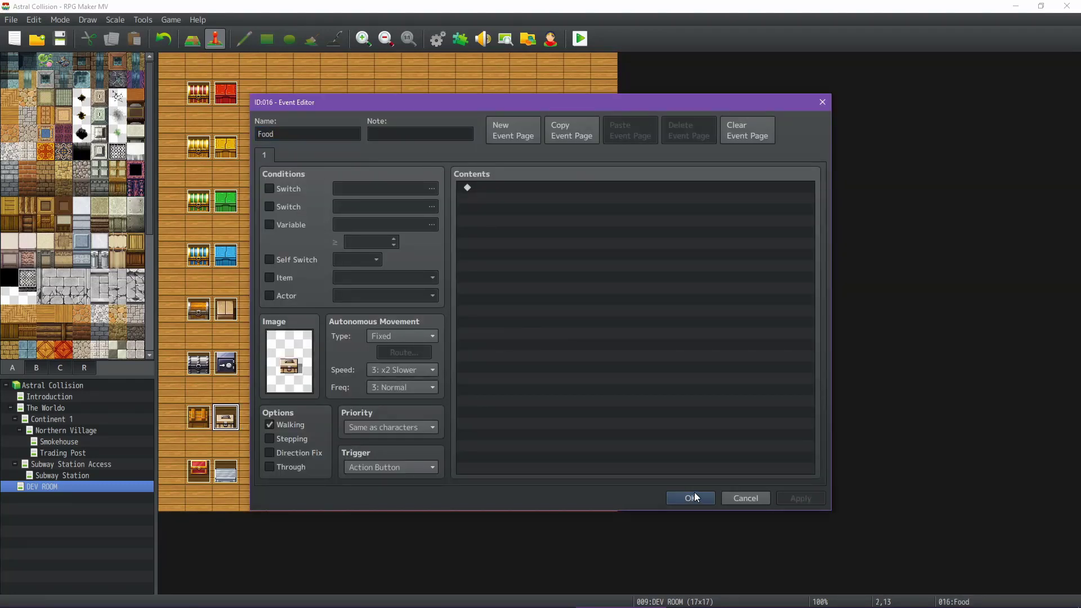
left_click(691, 497)
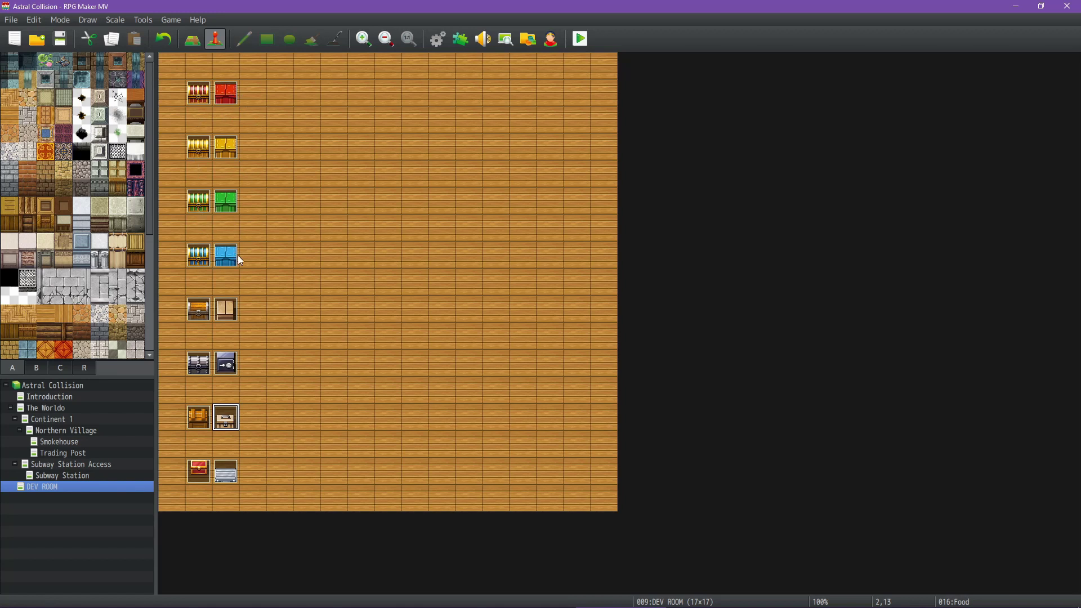
Rename the wooden chest event at tile 1,9 and the wooden cabinet beside it as Crafting Materials
double_click(196, 313)
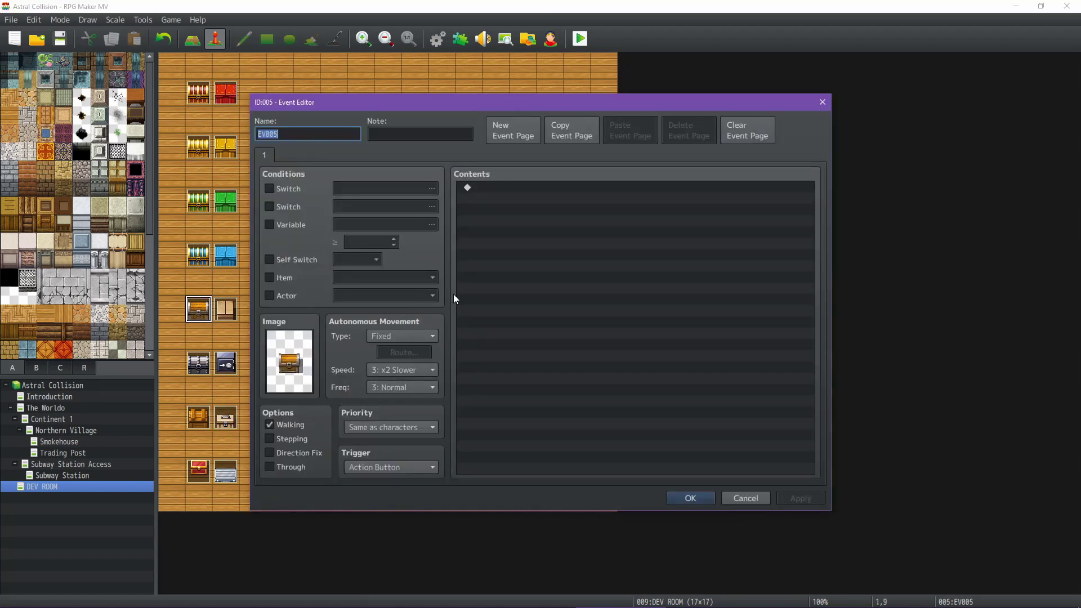
type("Crafting")
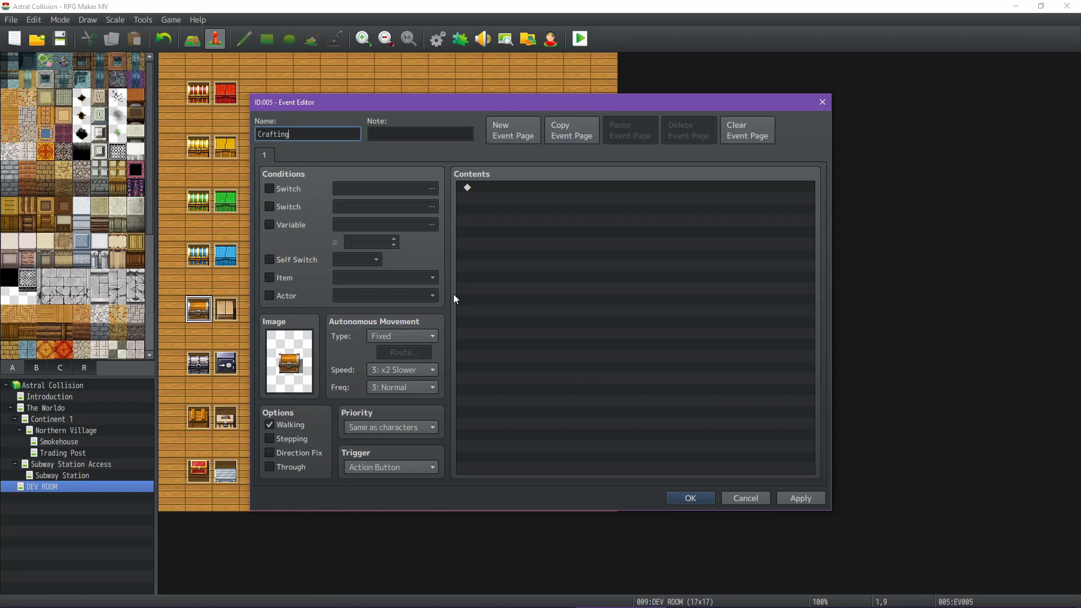
type(" Materials")
left_click(690, 498)
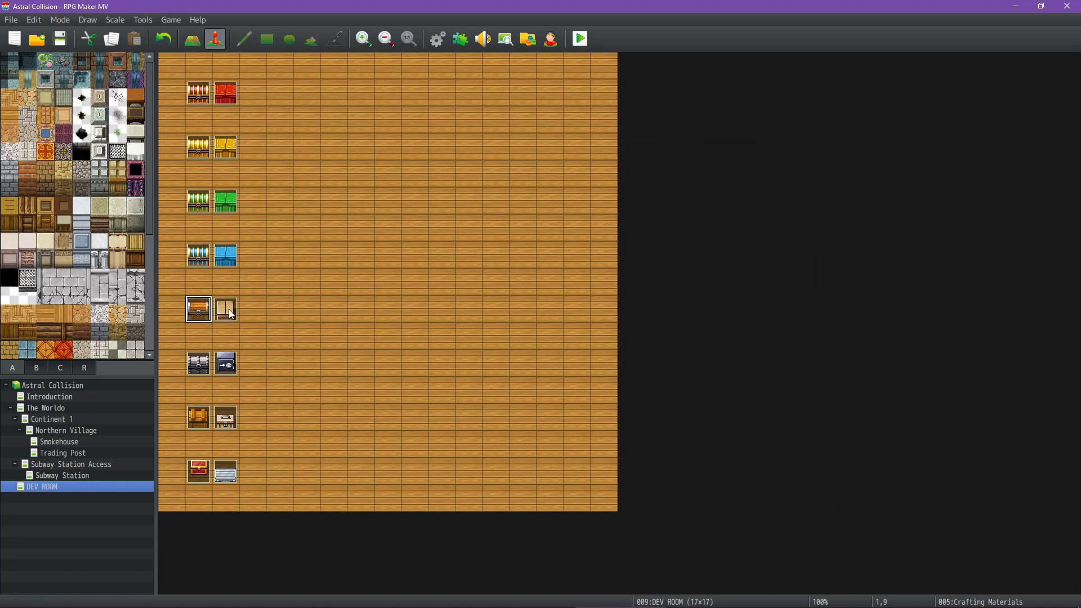
double_click(227, 309)
type("Craft")
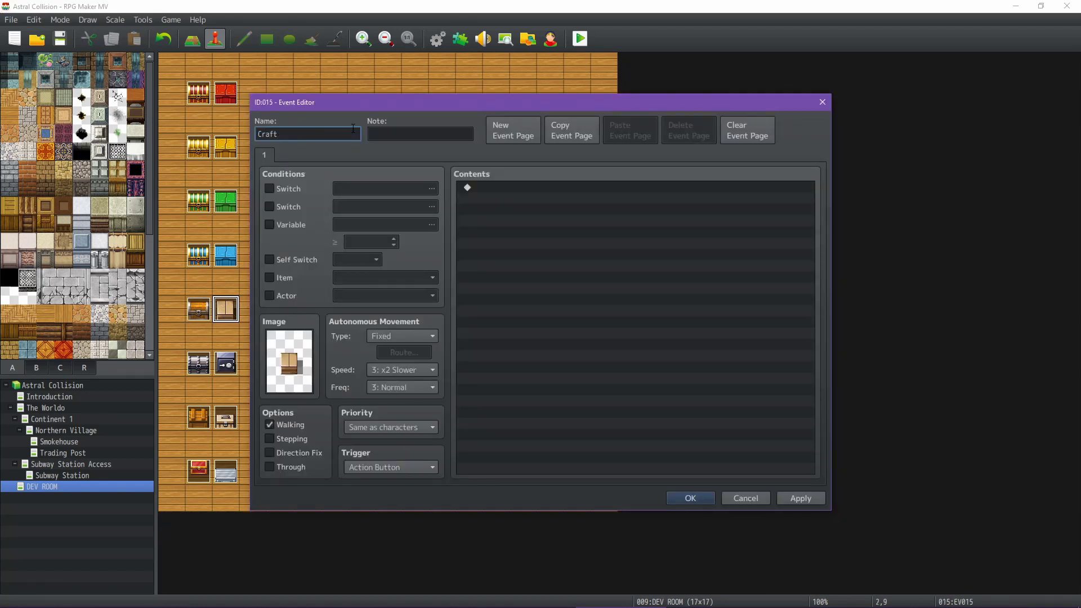
type("ing Materials")
left_click(692, 495)
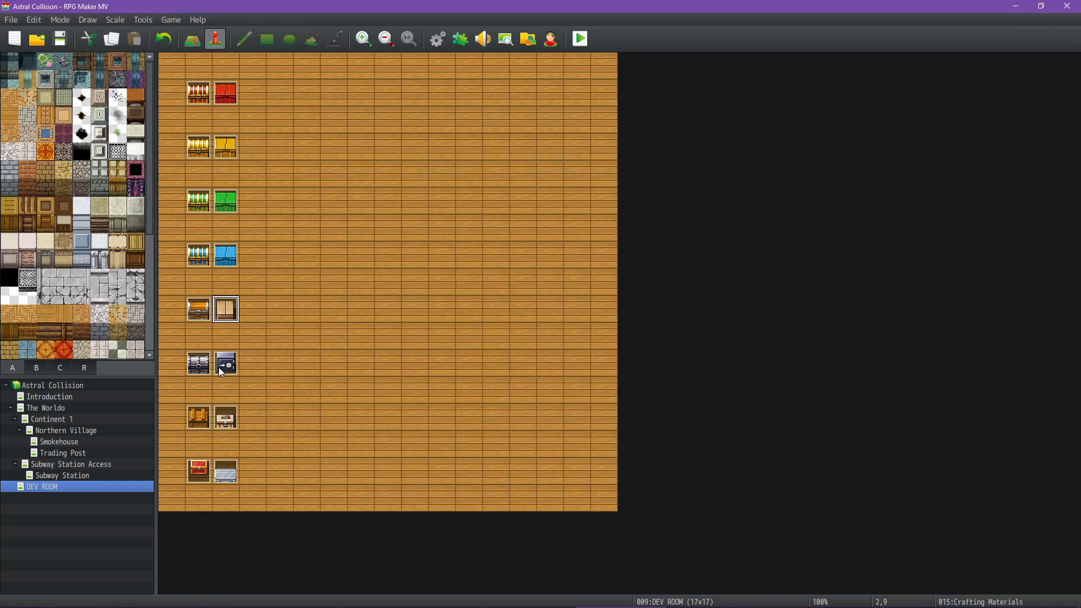
Rename the silver chest event at tile 1,11 and the safe beside it as Key Item
left_click(202, 369)
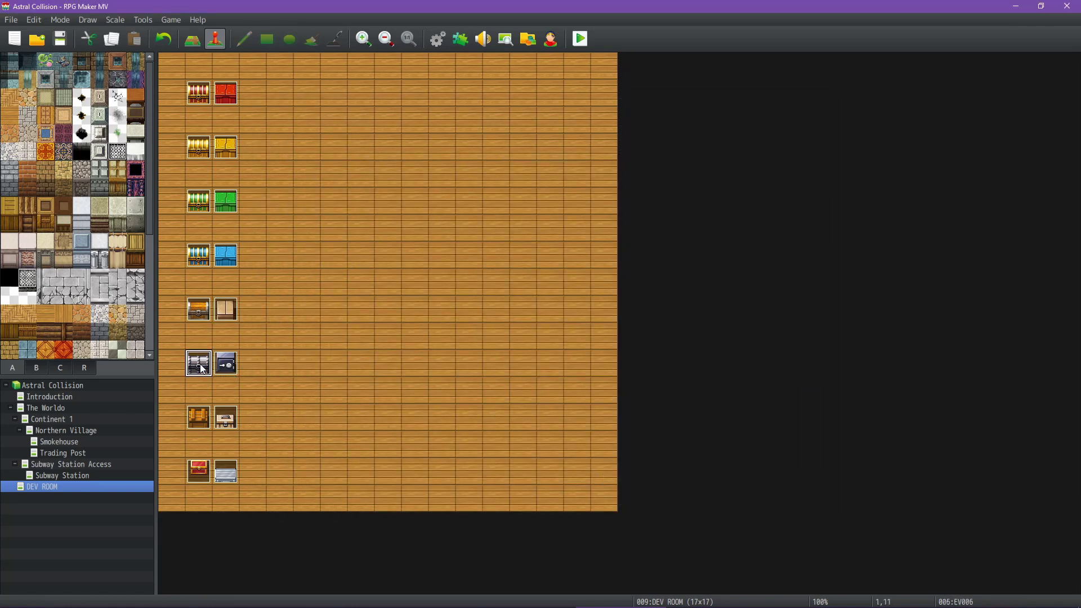
double_click(202, 370)
type("K")
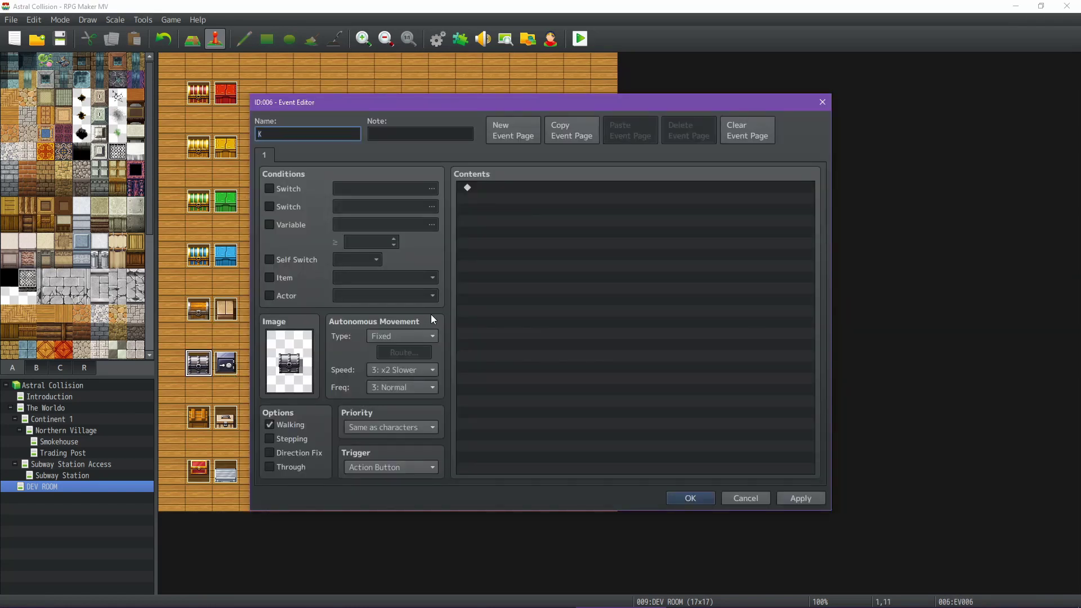
type("ey Item")
left_click(691, 498)
left_click(228, 365)
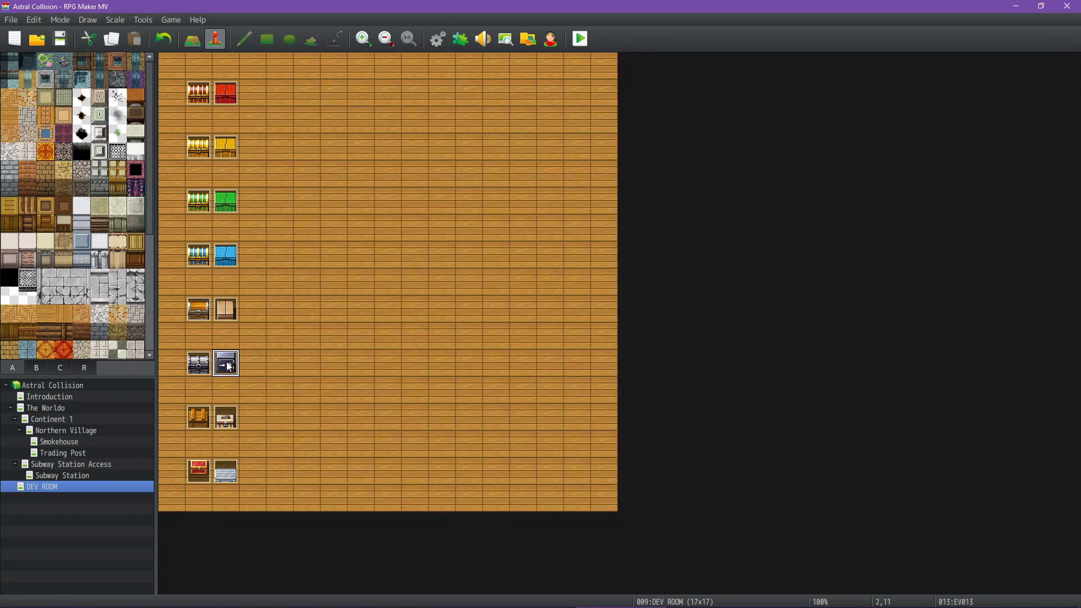
double_click(228, 365)
type("Key Item")
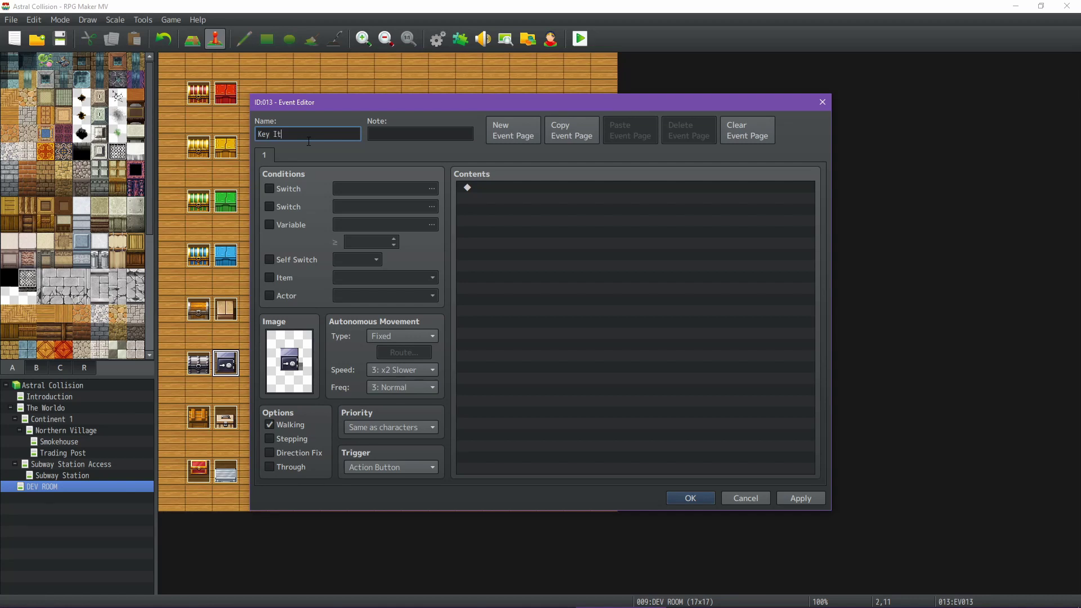
left_click(691, 498)
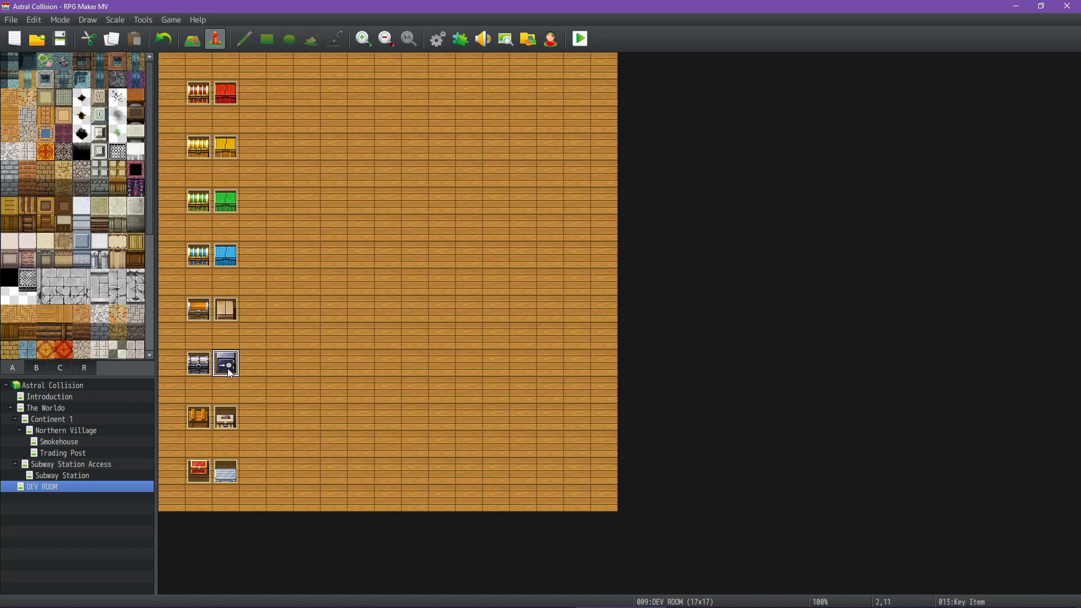
left_click(226, 476)
left_click(217, 263)
left_click(198, 147)
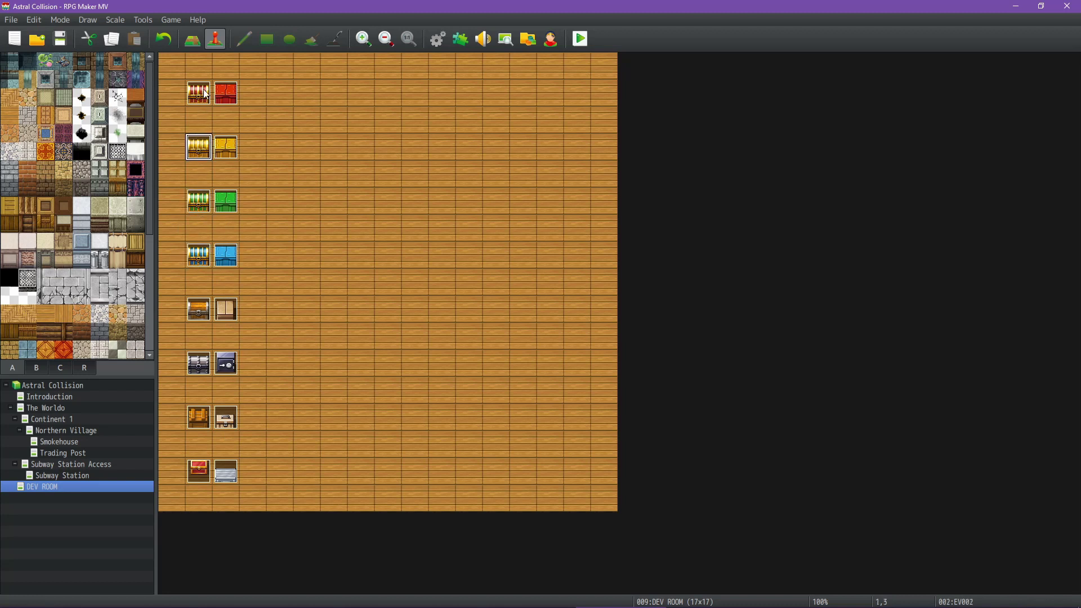
left_click(205, 95)
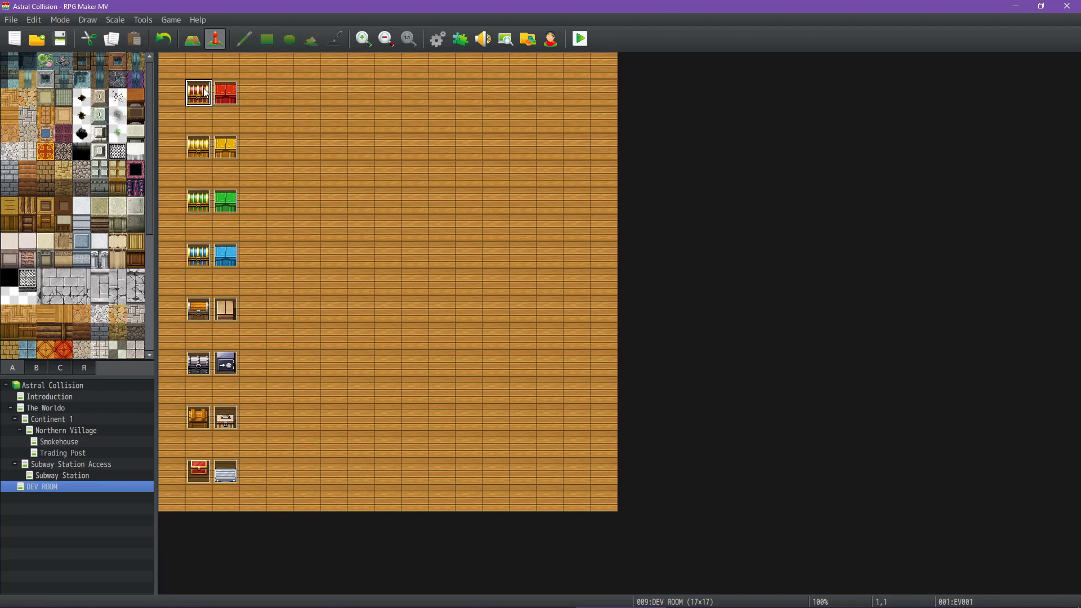
Mark Food, Crafting materials, Money and Key Item with asterisks in the DEV ROOM map's chest contents note
right_click(73, 492)
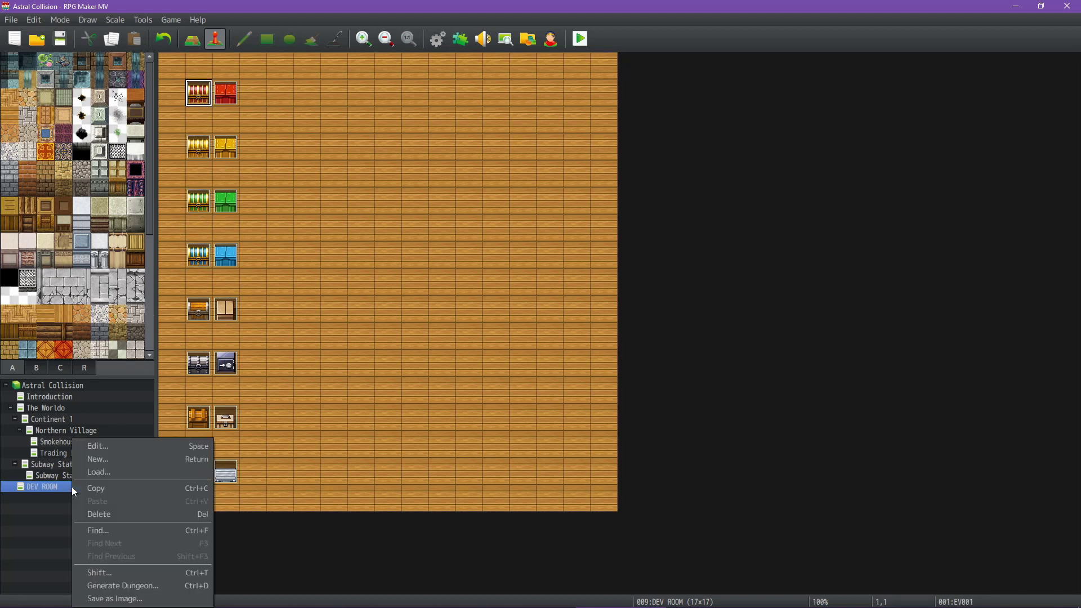
left_click(110, 446)
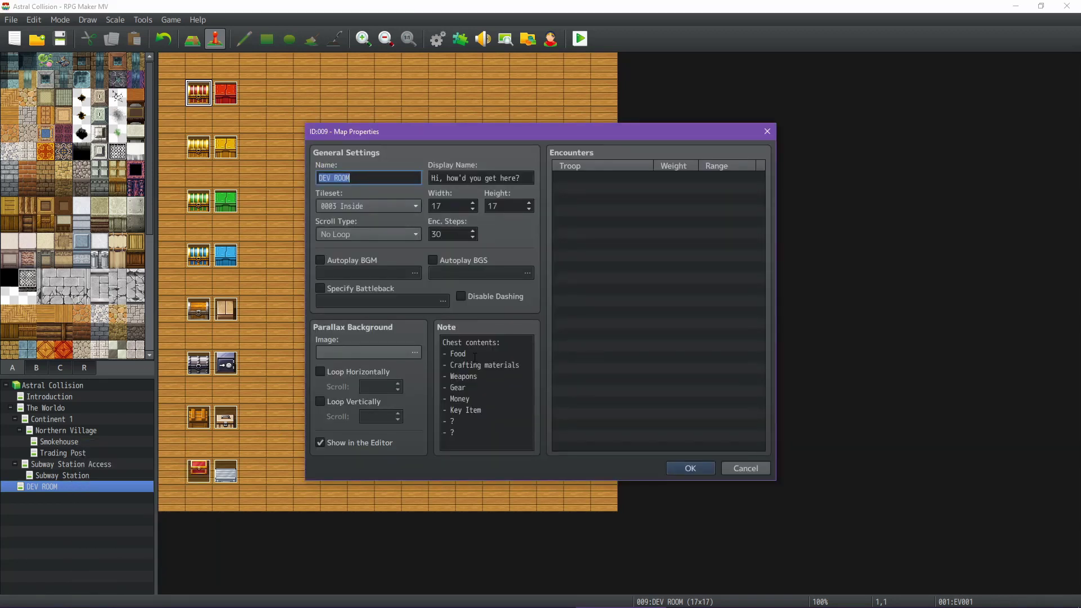
left_click(474, 357)
key("ctrl+a")
left_click(488, 355)
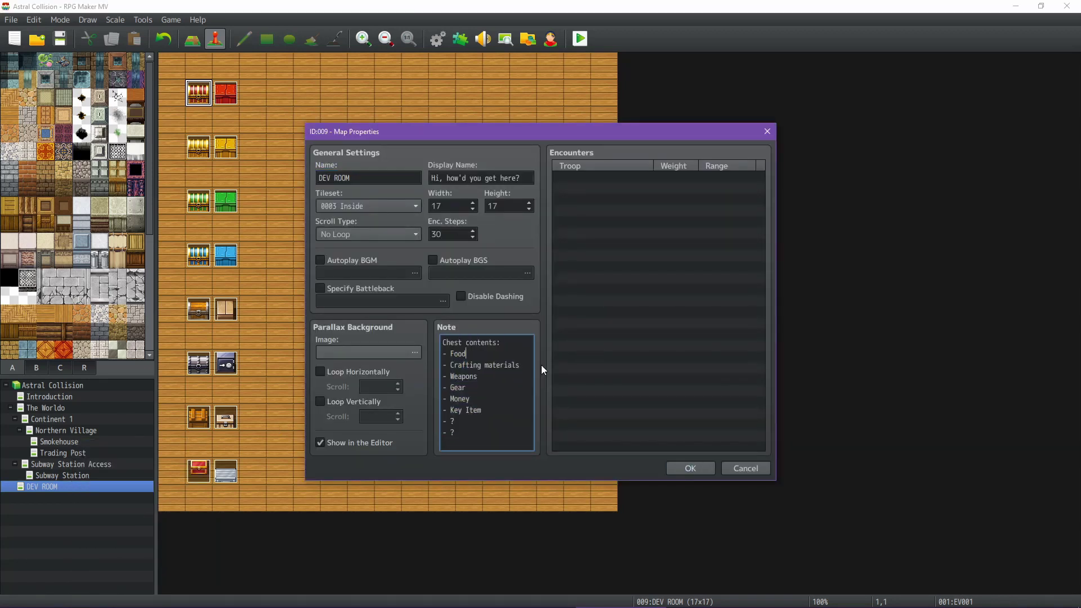
type("*")
type("*")
left_click(688, 469)
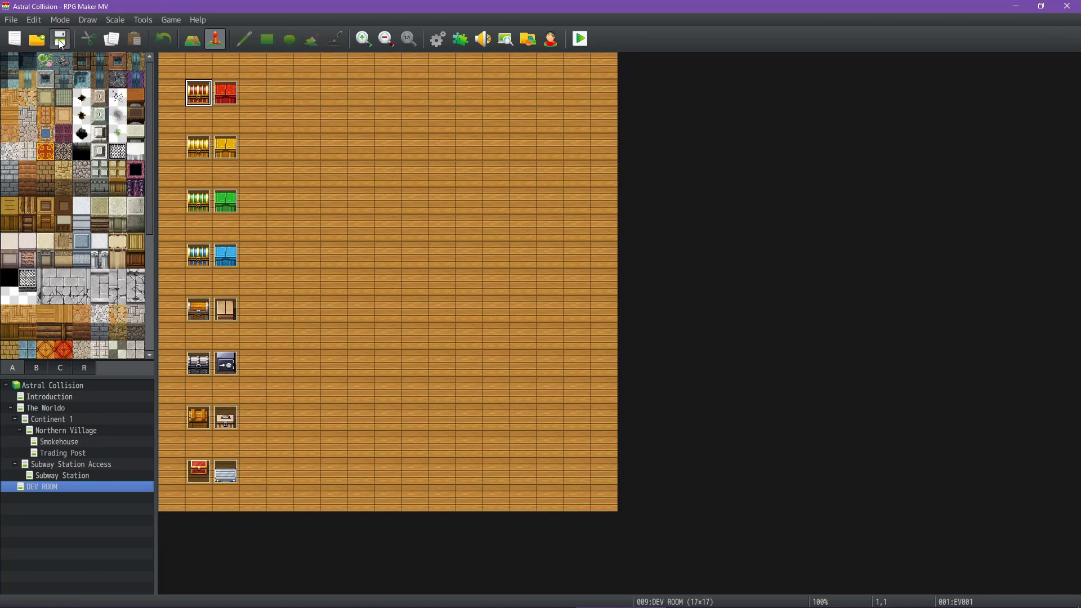
Review the equipment types defined in the project database without changing them
left_click(438, 48)
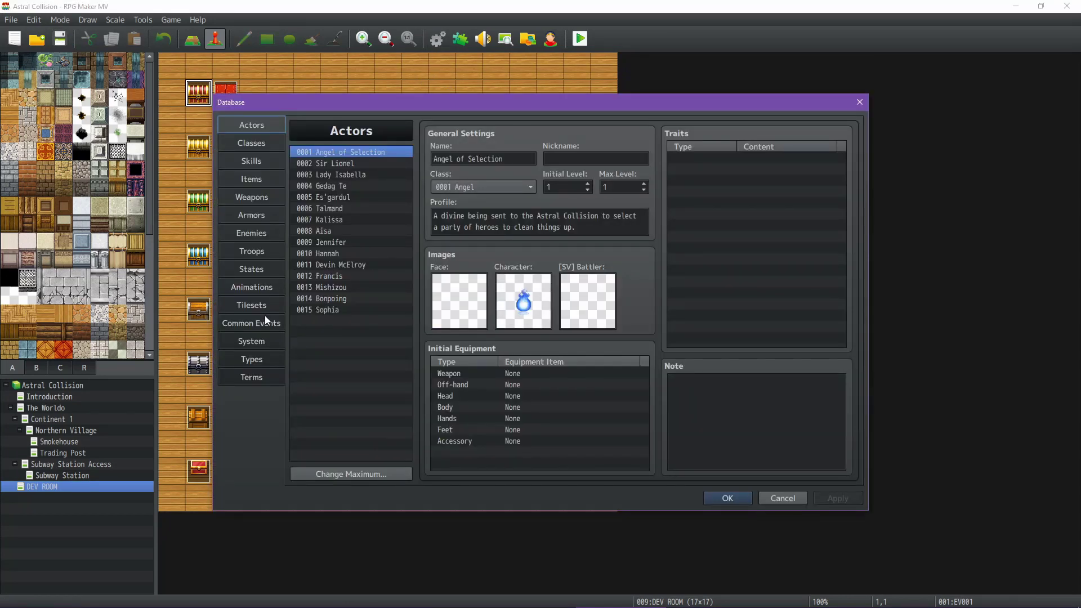
left_click(254, 359)
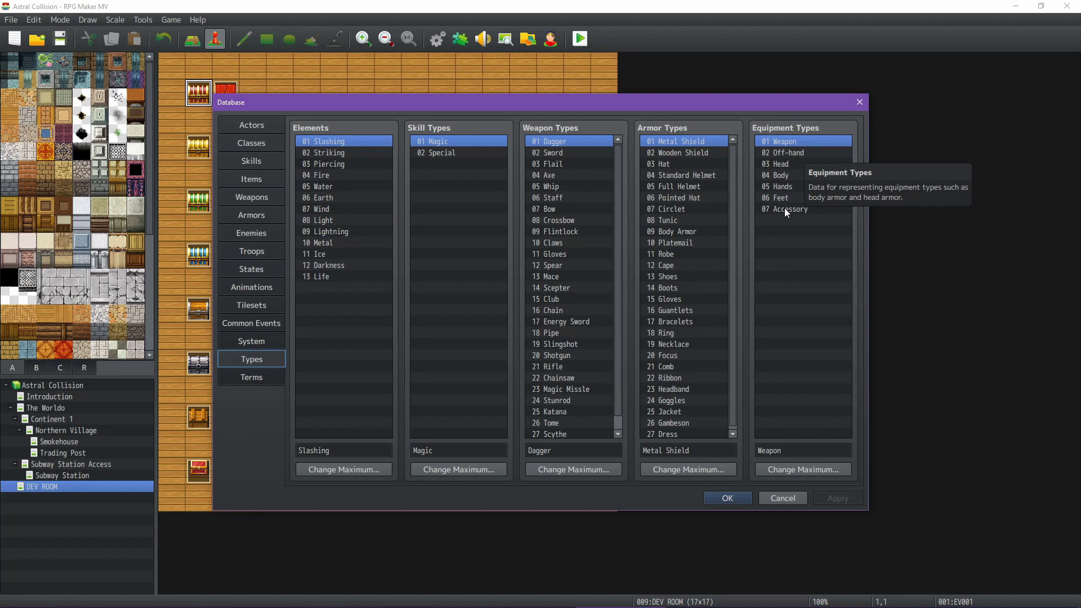
left_click(728, 499)
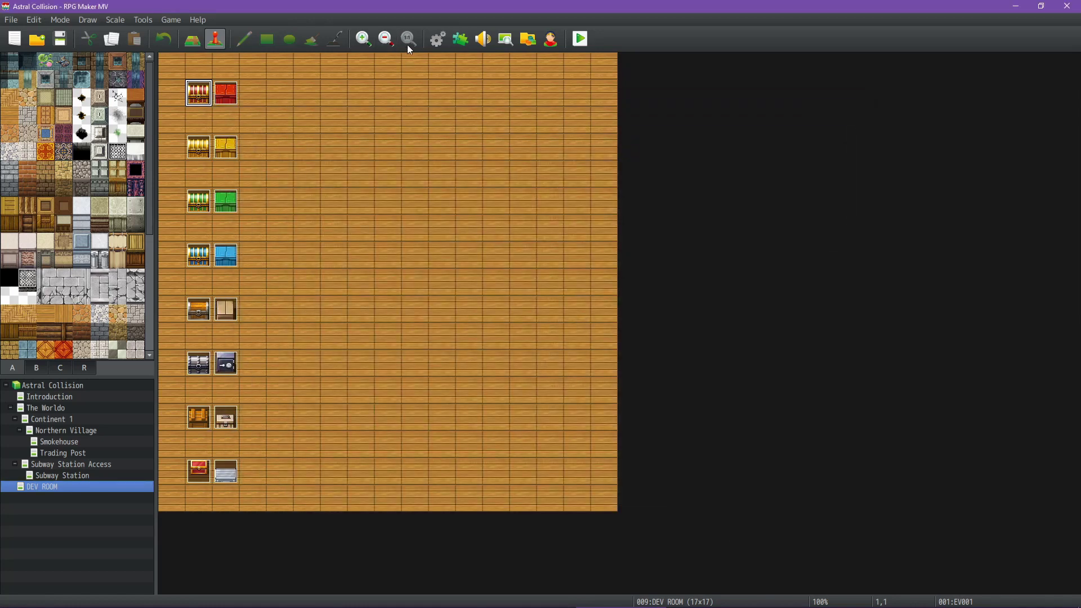
left_click(437, 38)
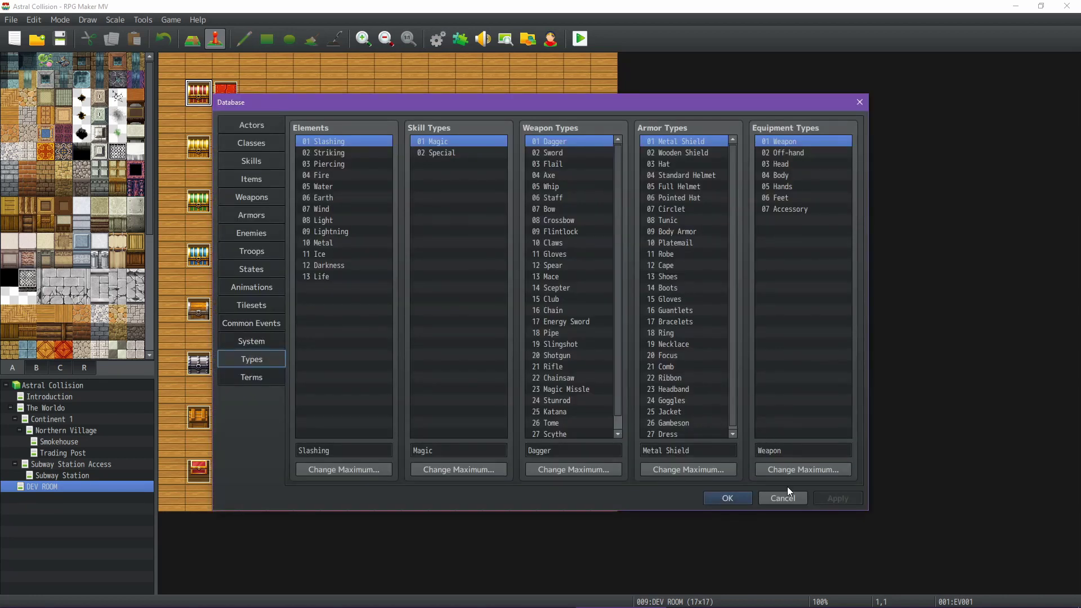
left_click(780, 498)
Replace the Gear entry in the DEV ROOM map's chest contents note with Offhand
right_click(62, 484)
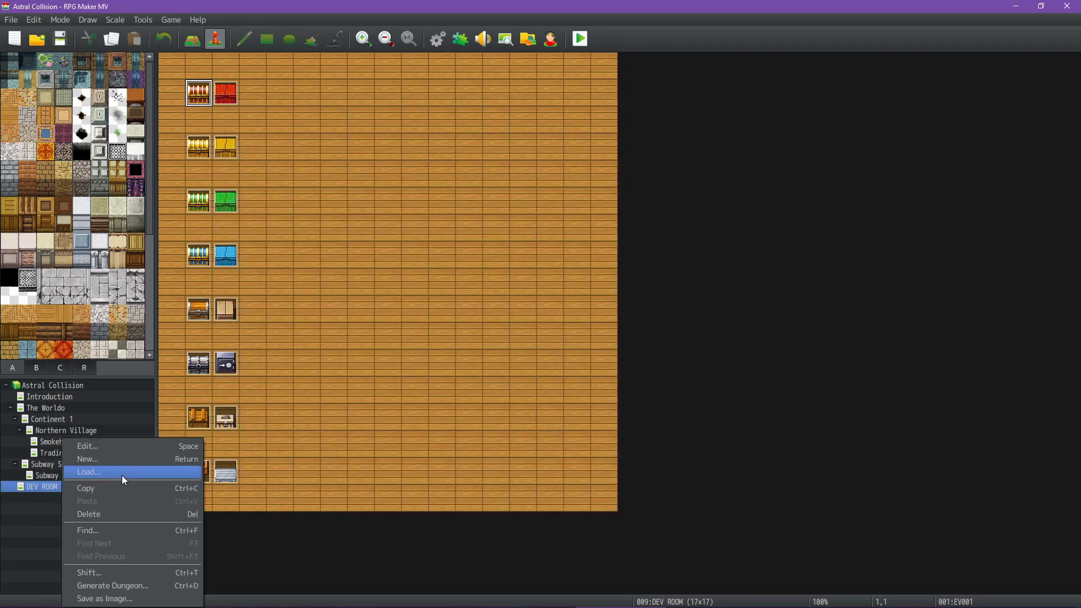
left_click(123, 446)
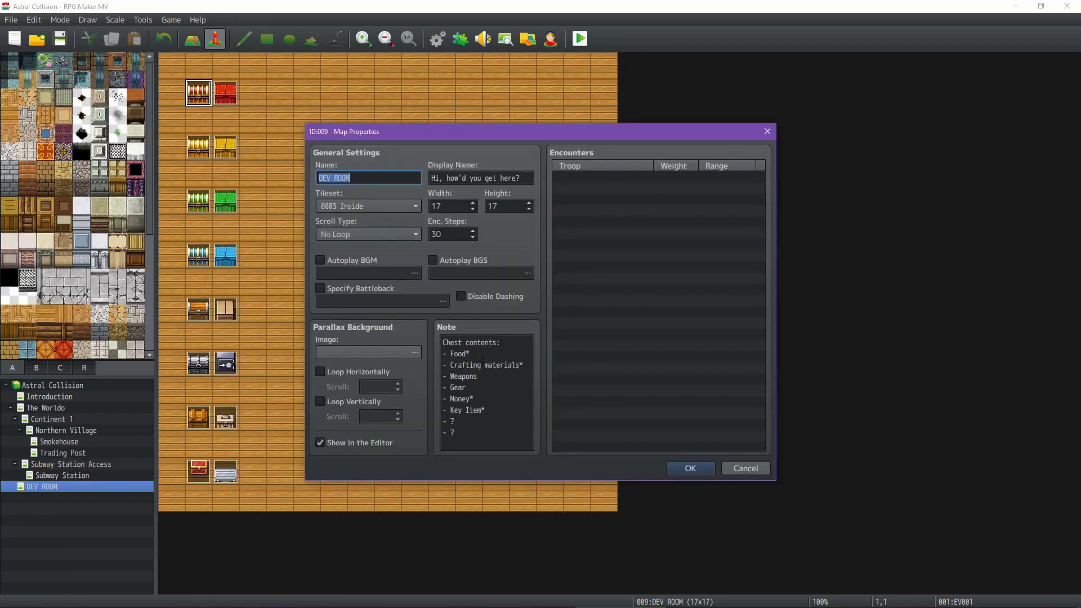
left_click(471, 390)
key("ctrl+a")
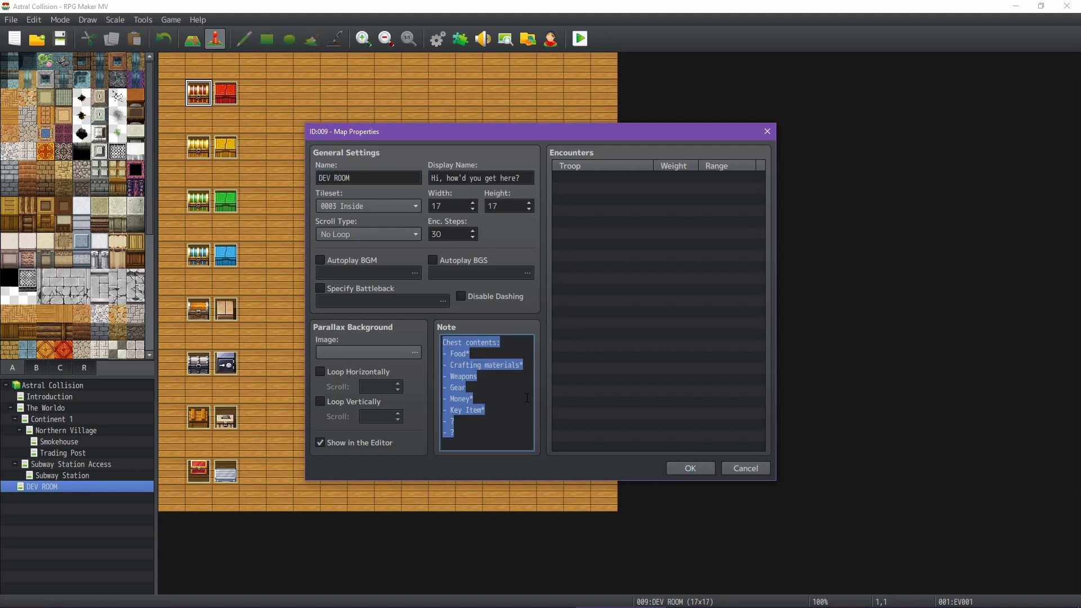
key("Up")
key("Up")
key("Up")
key("Up")
key("End")
key("ctrl+shift+Left")
type("Am")
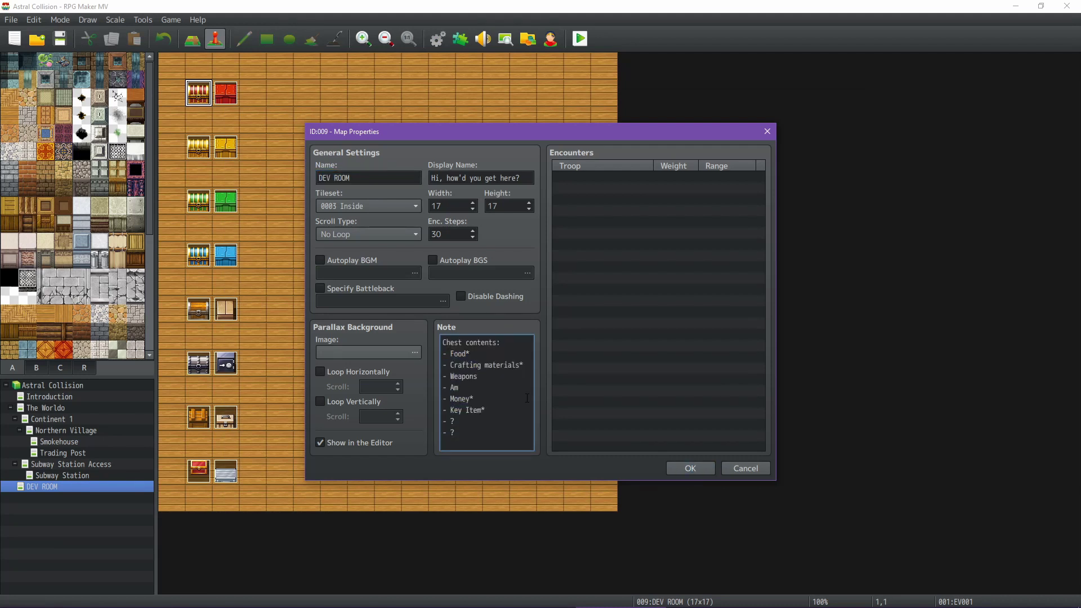
key("BackSpace")
key("BackSpace")
type("Offhand")
Replace the two question-mark entries in the chest contents note with Gear and Consumable, and accept the map properties
key("Down")
key("Down")
key("Down")
key("shift+Left")
type("Armo")
key("shift+Left")
type("Accessory")
key("BackSpace")
key("BackSpace")
key("BackSpace")
key("BackSpace")
key("BackSpace")
type("Gear")
key("Down")
key("shift+End")
key("BackSpace")
type("Consumable")
left_click(690, 468)
Rename the red chest event at tile 1,1 and the red container beside it as Weapons
double_click(199, 95)
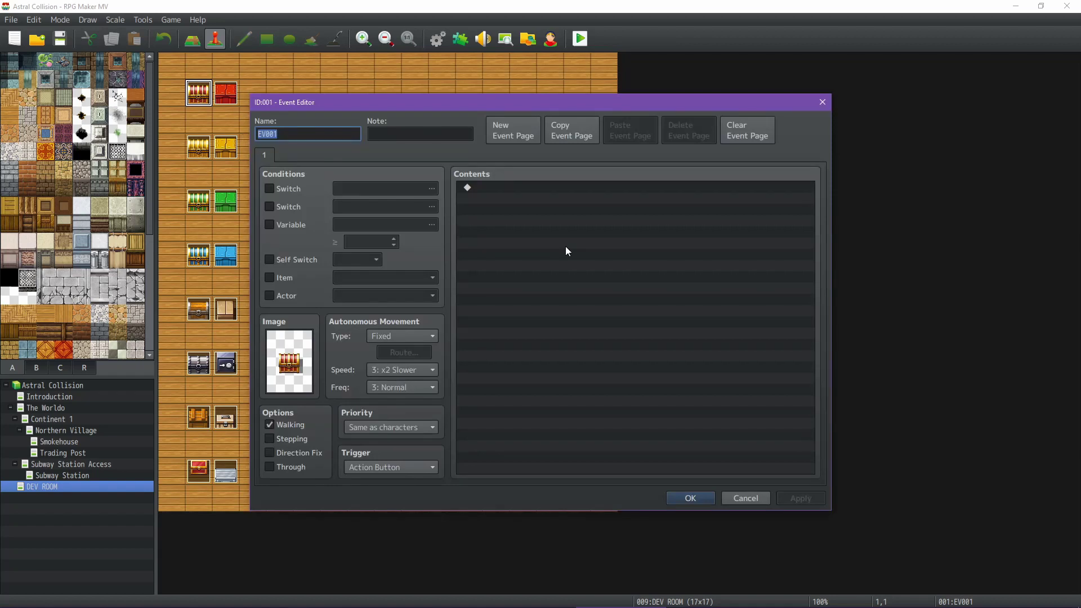
type("Weapons")
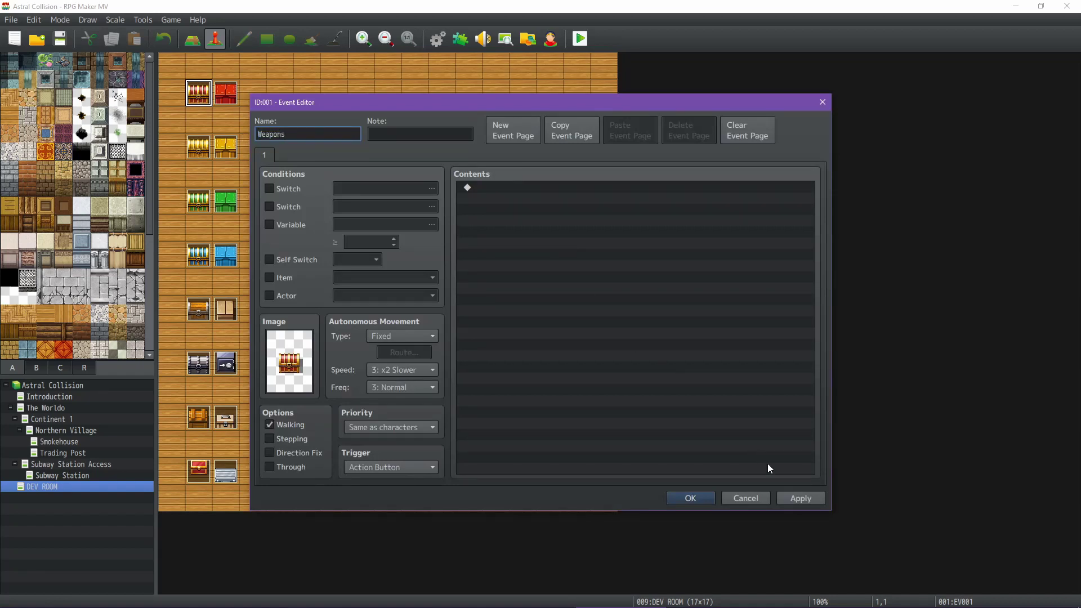
left_click(690, 498)
double_click(226, 93)
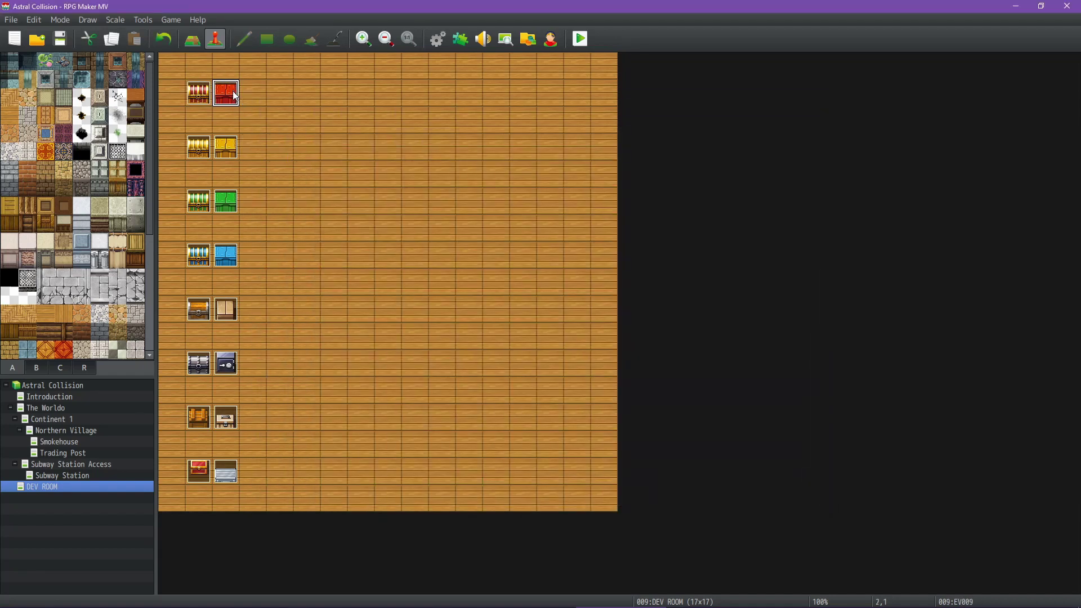
type("Weapons")
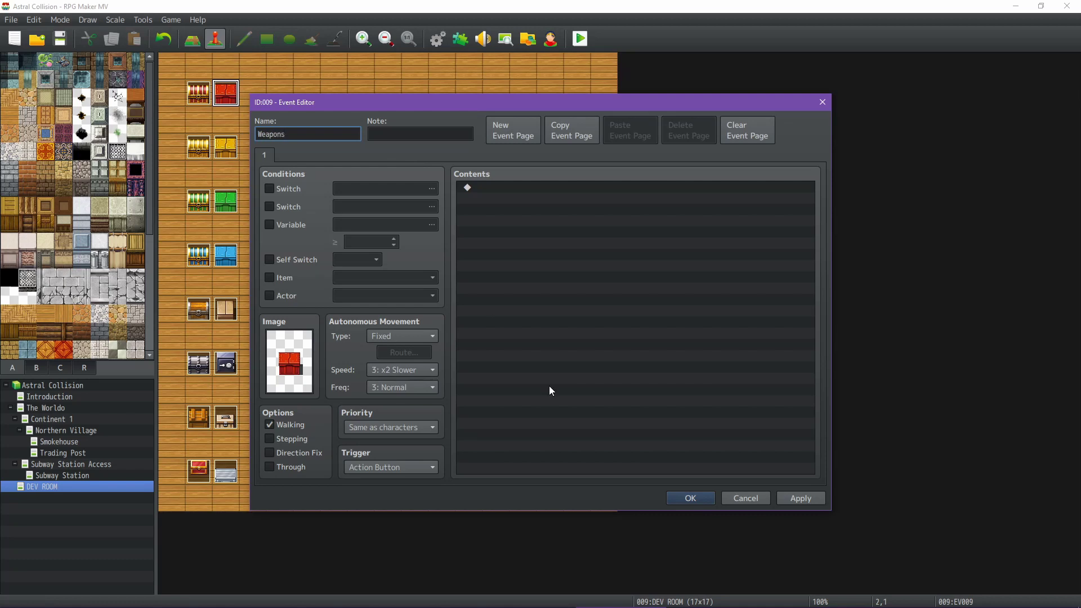
left_click(689, 499)
Rename the yellow chest event at tile 1,3 and the yellow container beside it as Offhand
double_click(198, 147)
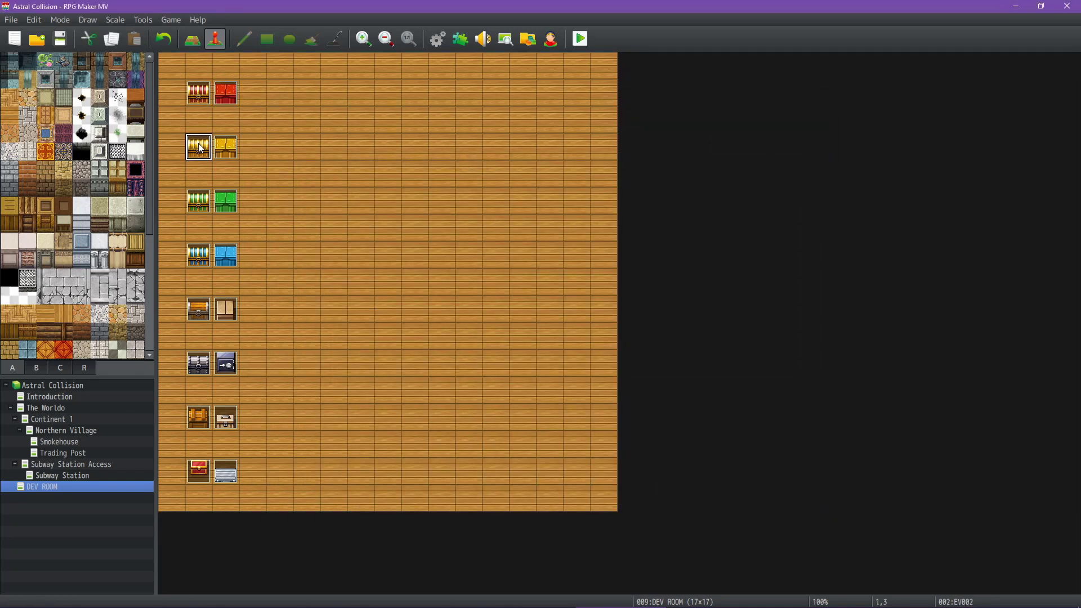
type("Offhand")
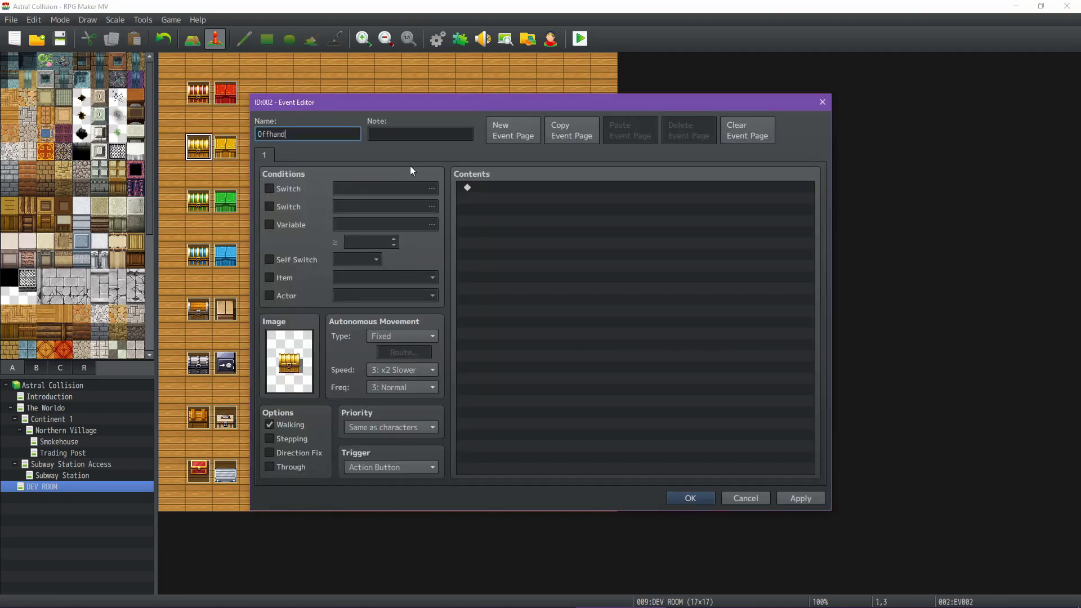
left_click(686, 498)
double_click(223, 155)
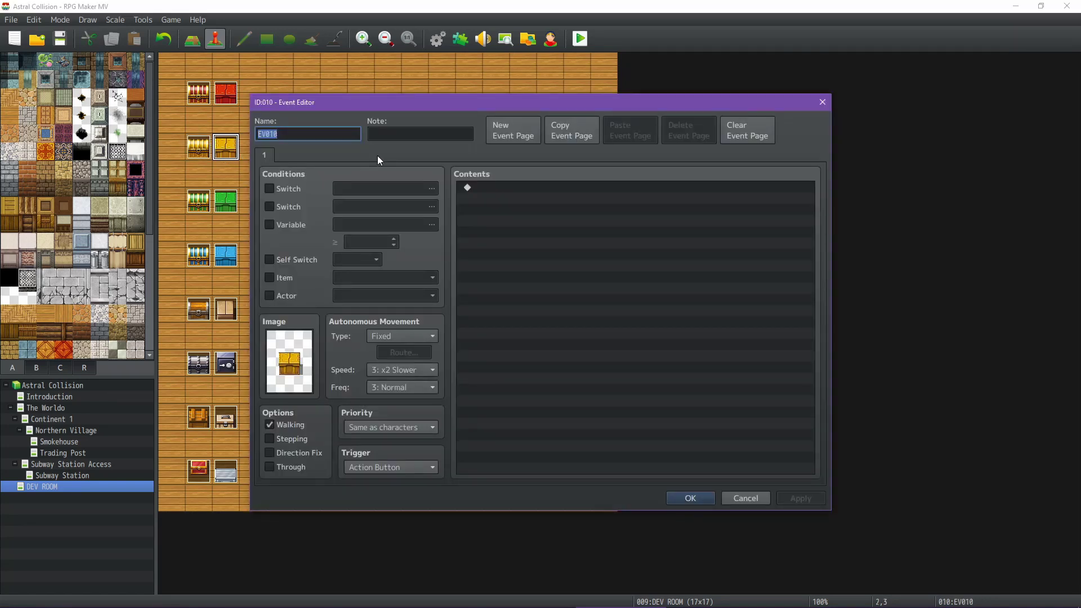
type("Offhand")
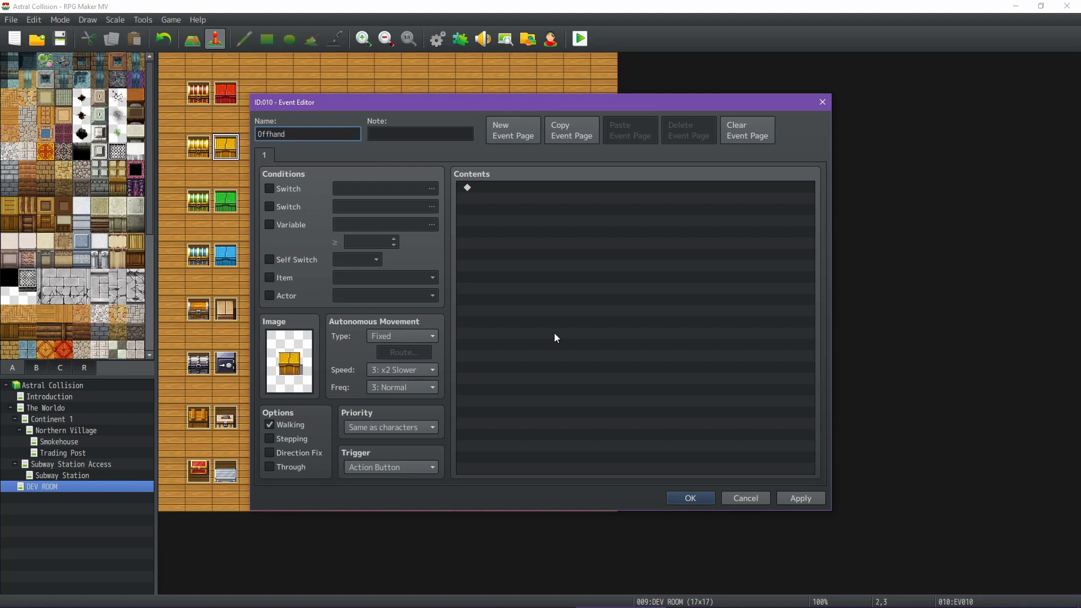
left_click(692, 497)
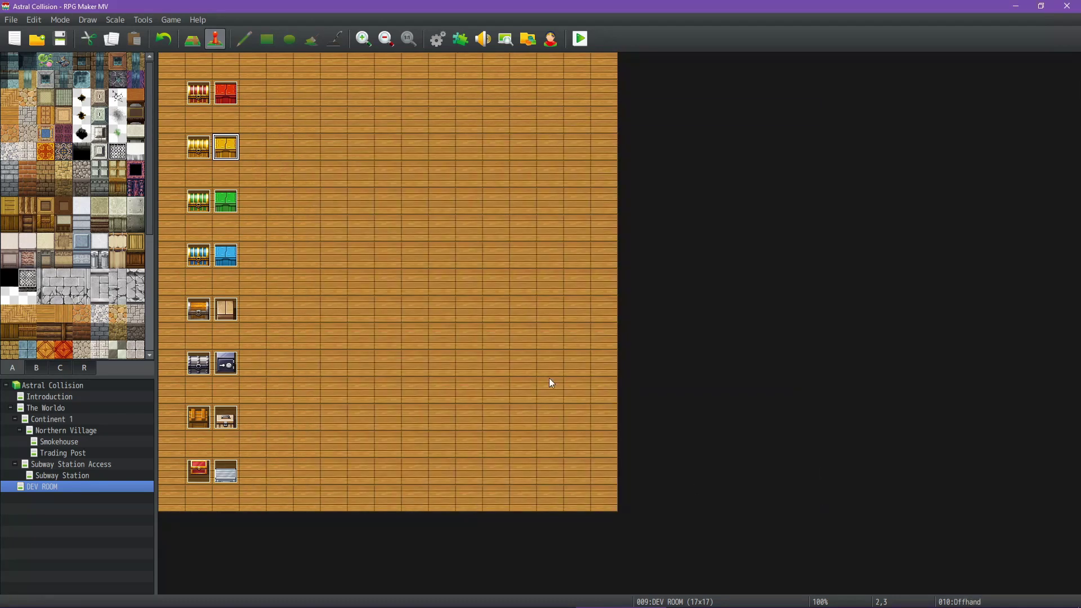
Rename the green chest event at tile 1,5 and the green container beside it as Armor & Accessories
double_click(199, 201)
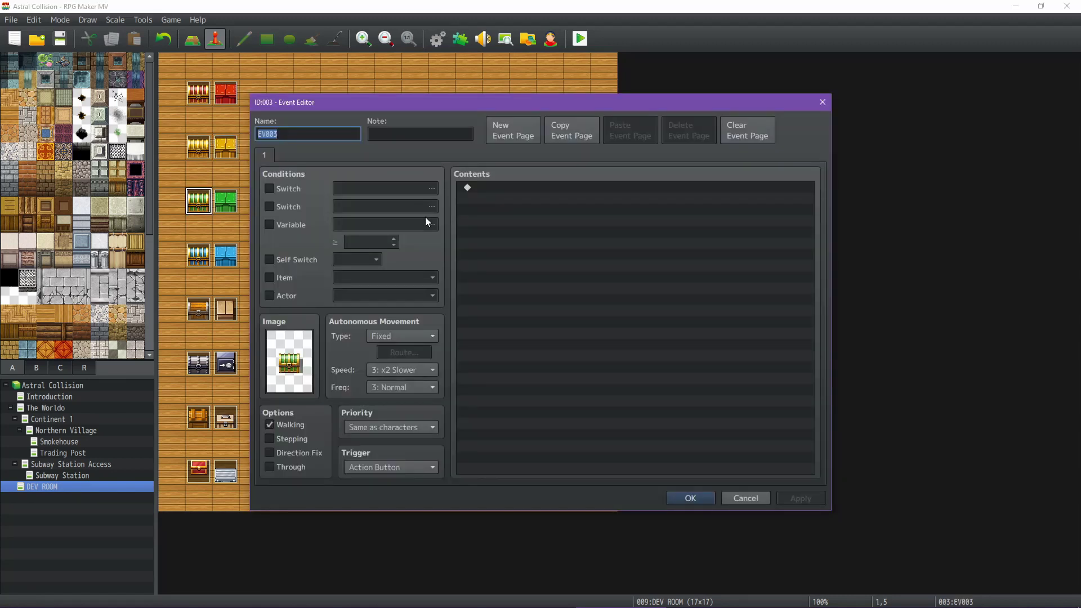
type("Armor & Accessories")
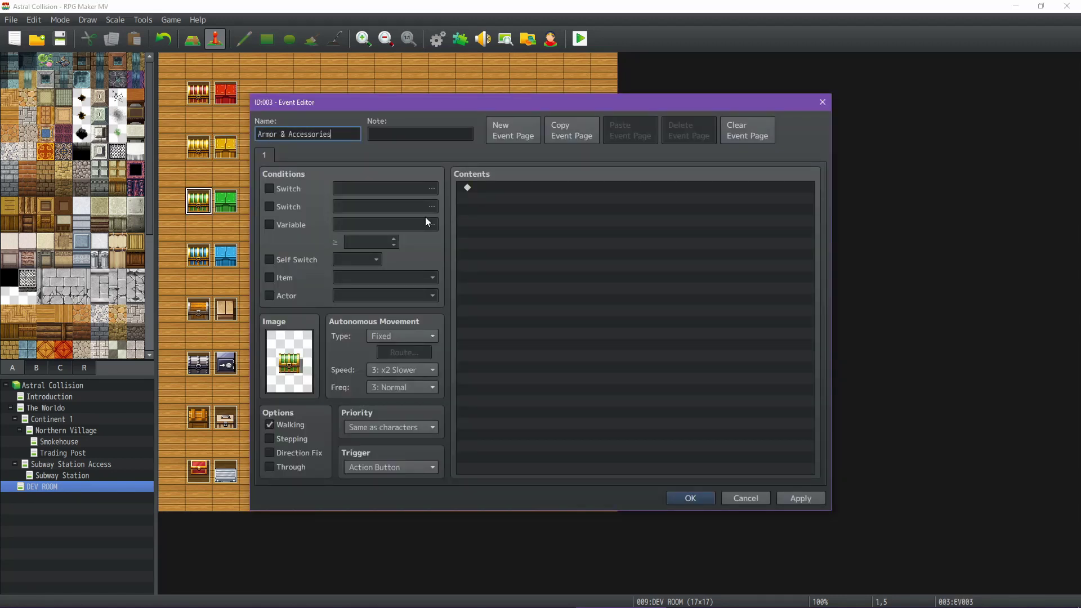
key("ctrl+a")
key("ctrl+c")
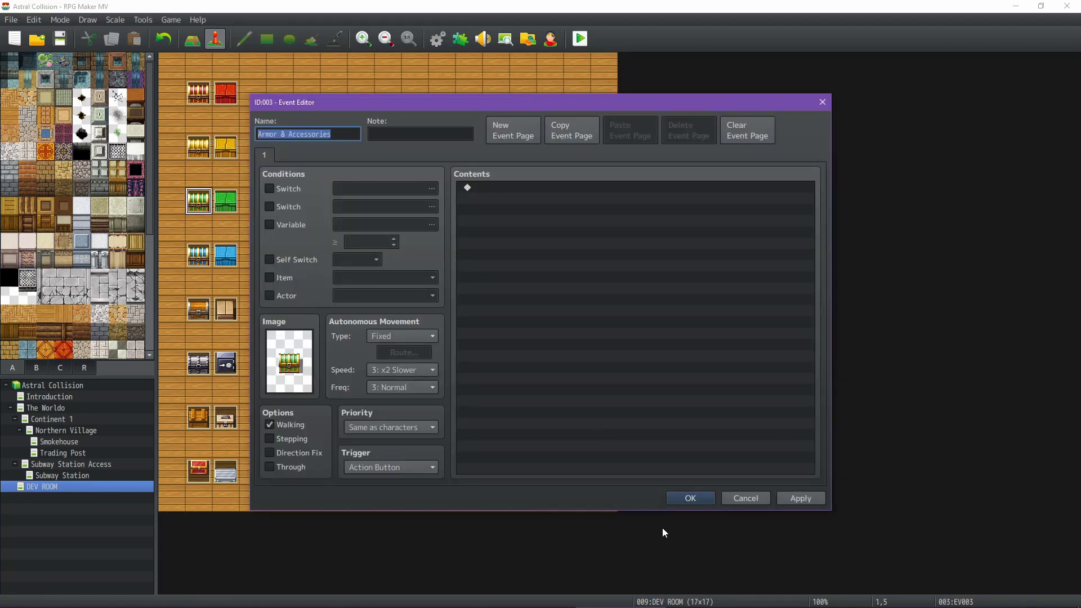
left_click(684, 501)
double_click(226, 201)
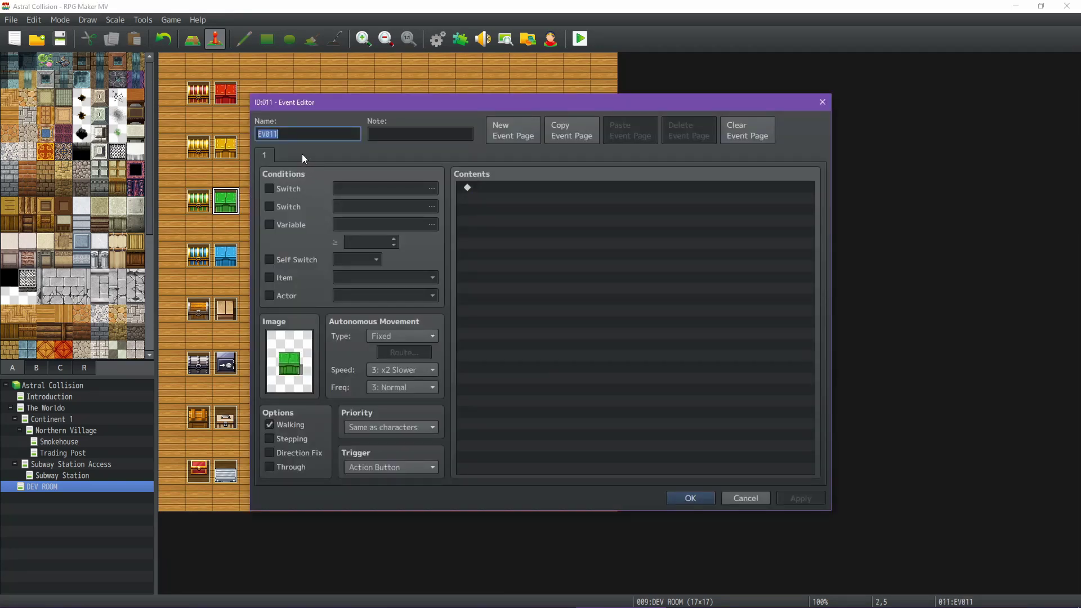
key("ctrl+v")
left_click(692, 499)
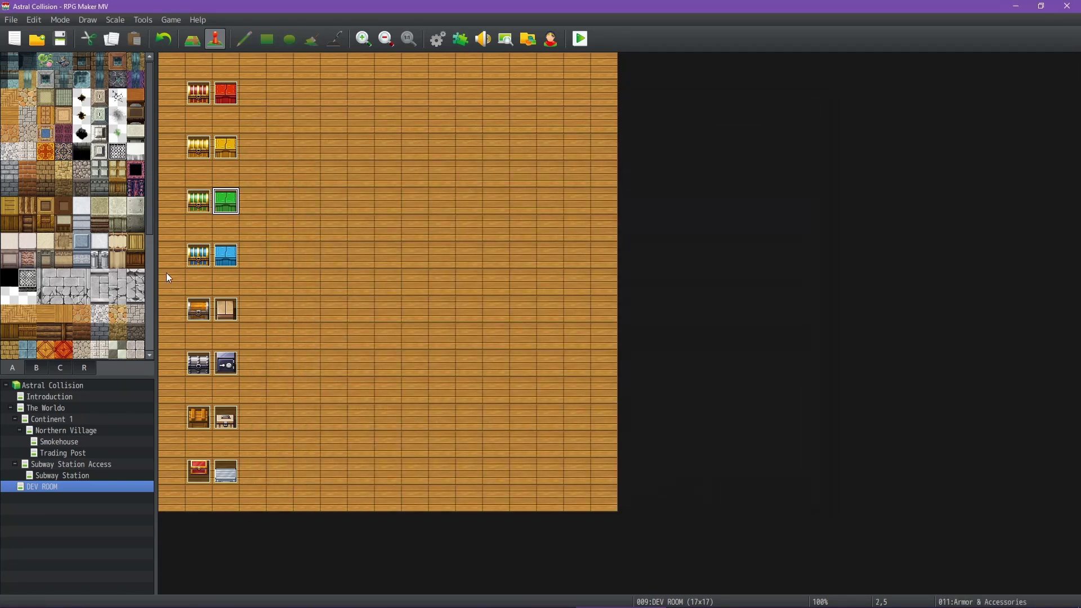
Rename the blue chest event at tile 1,7 and the blue container beside it as Consumables, and save the project
double_click(192, 259)
type("Consumables")
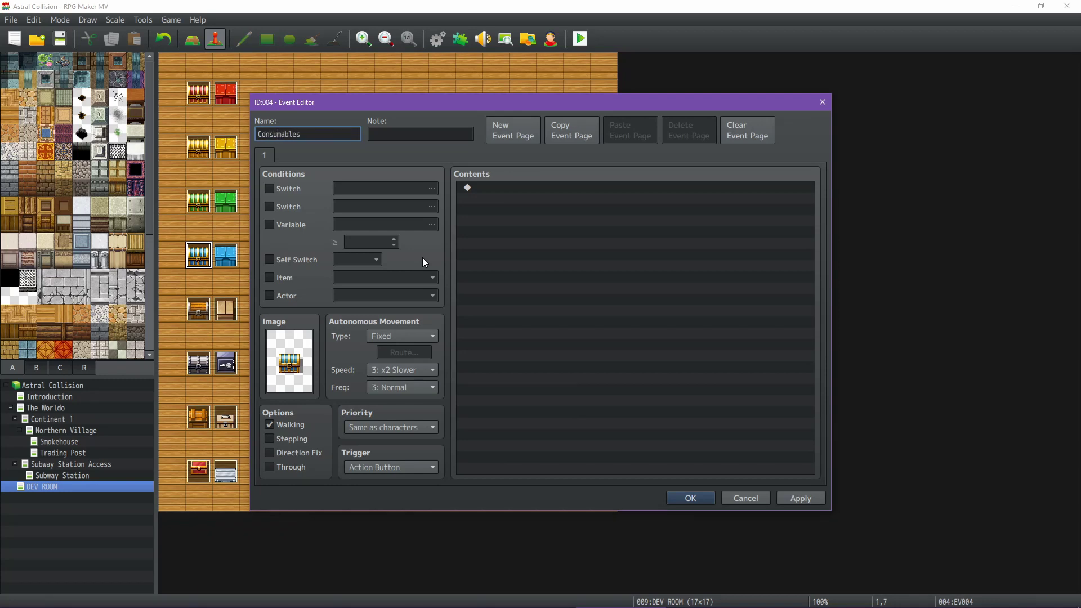
key("ctrl+a")
key("ctrl+c")
left_click(688, 499)
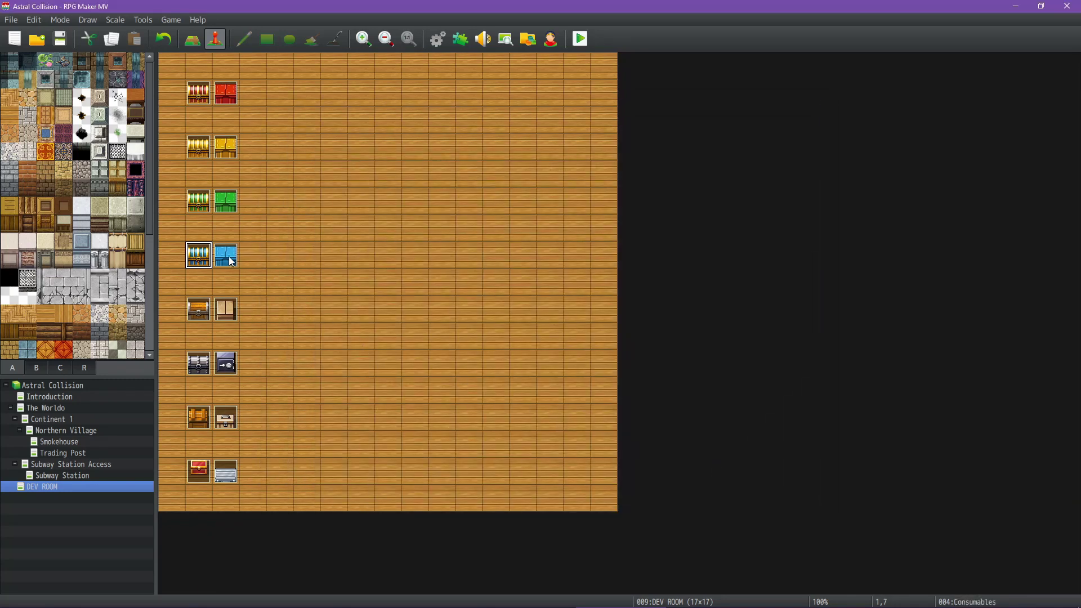
double_click(230, 259)
key("ctrl+v")
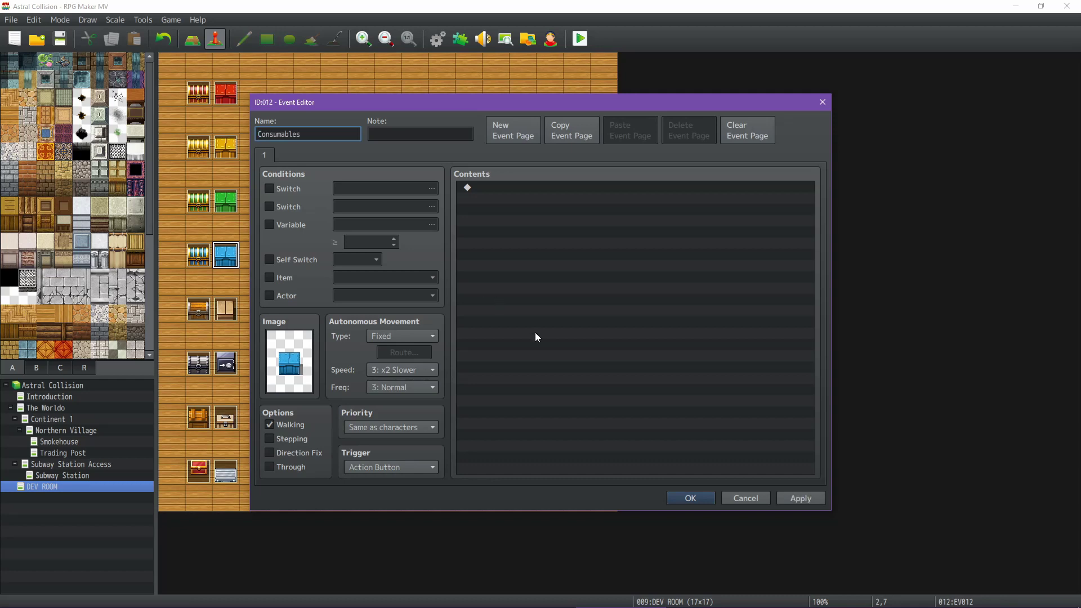
left_click(689, 499)
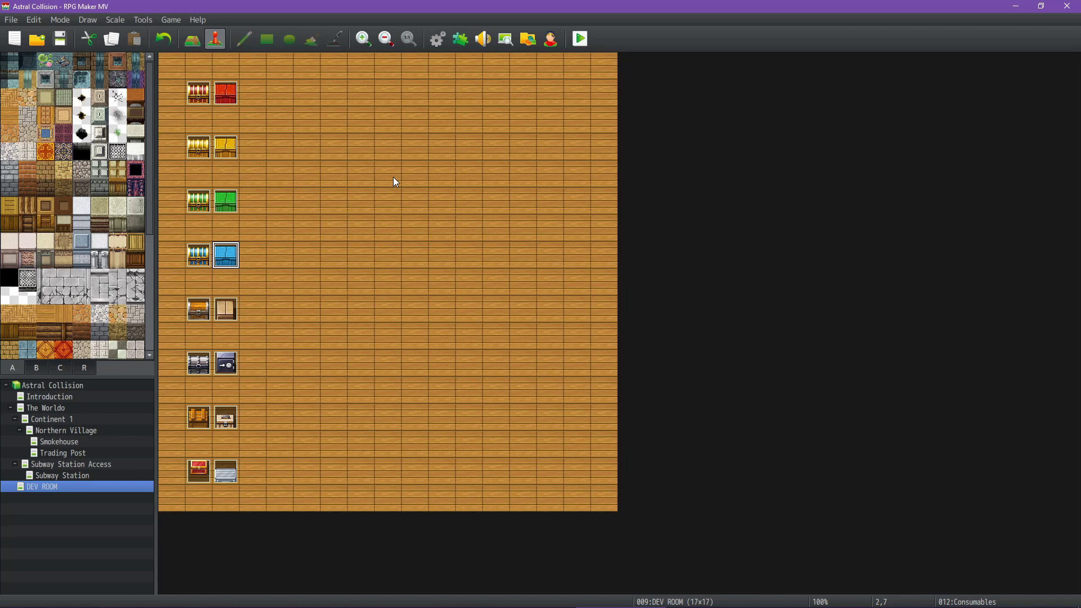
left_click(61, 39)
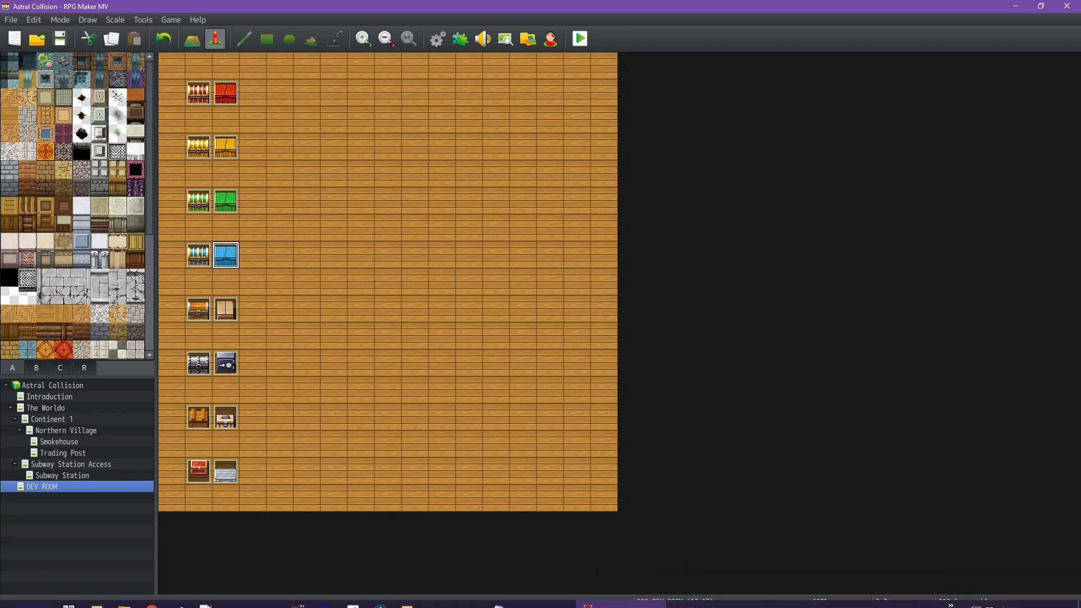
Switch to the Astral Collision spreadsheet, close the conditional format rules, and examine the weapon list and possible variants on the Weapon Planning sheet
left_click(430, 577)
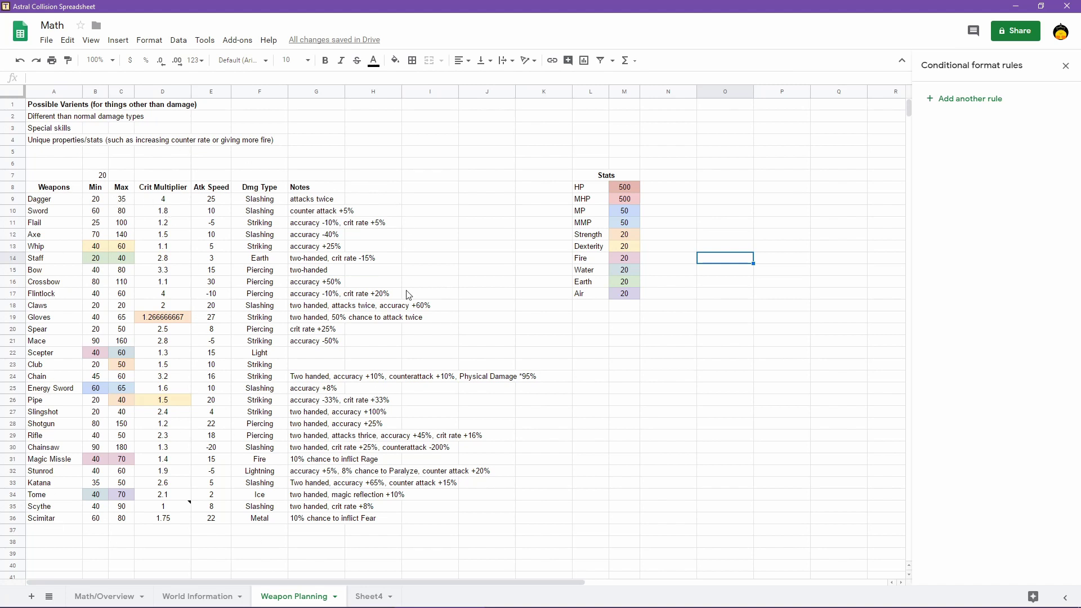
left_click(1065, 66)
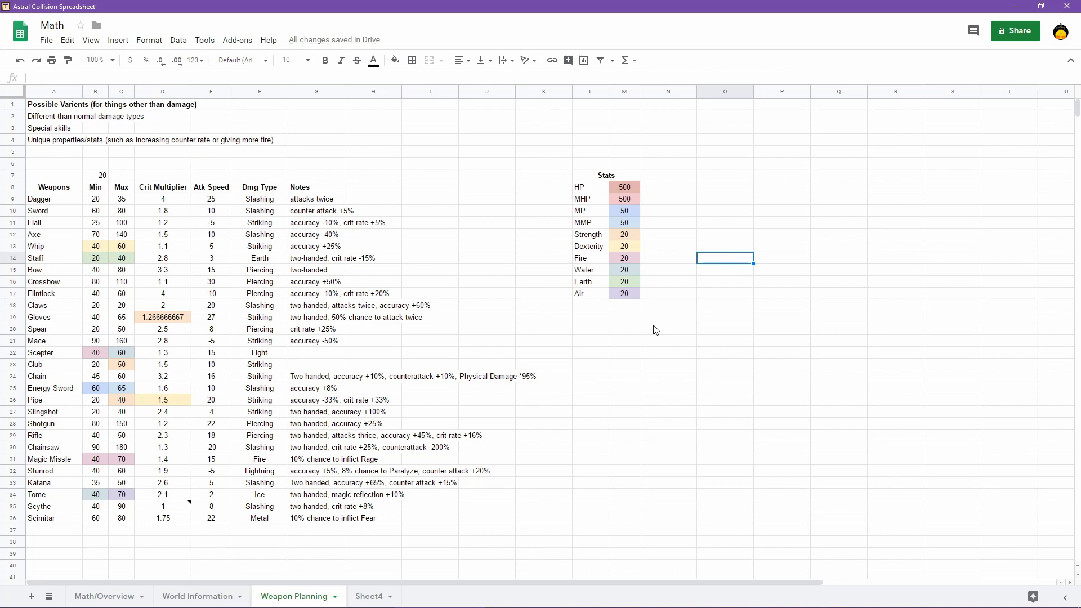
left_click(57, 202)
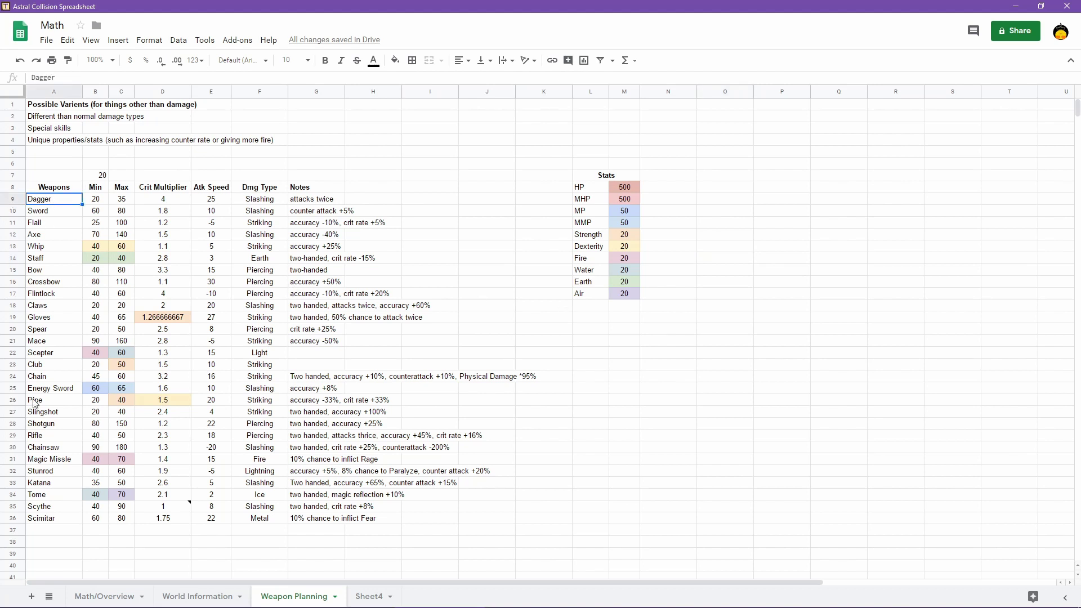
left_click(56, 519, "shift")
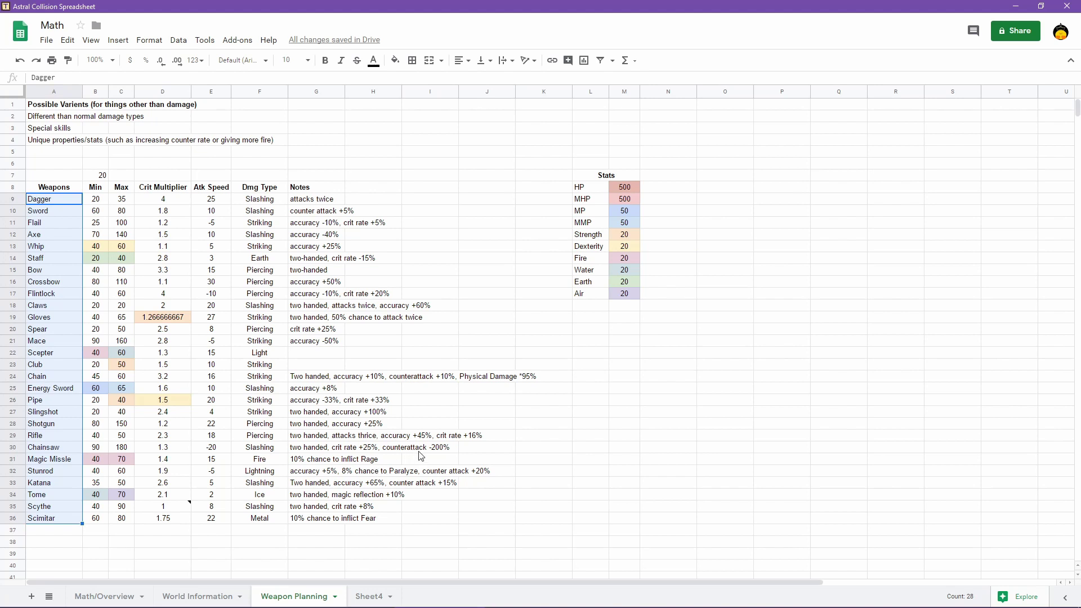
left_click(593, 426)
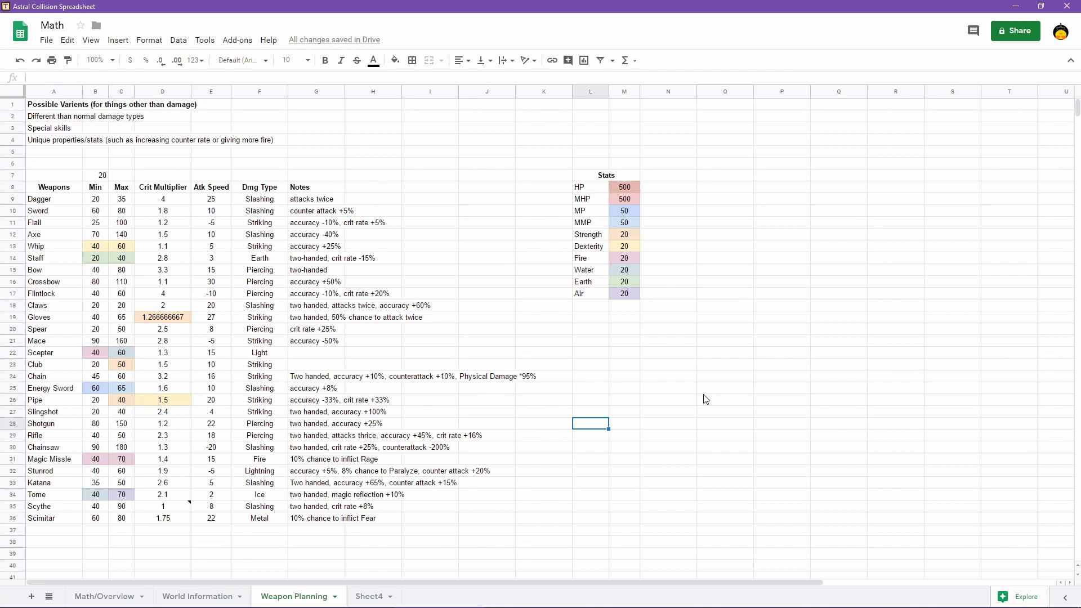
left_click(38, 117)
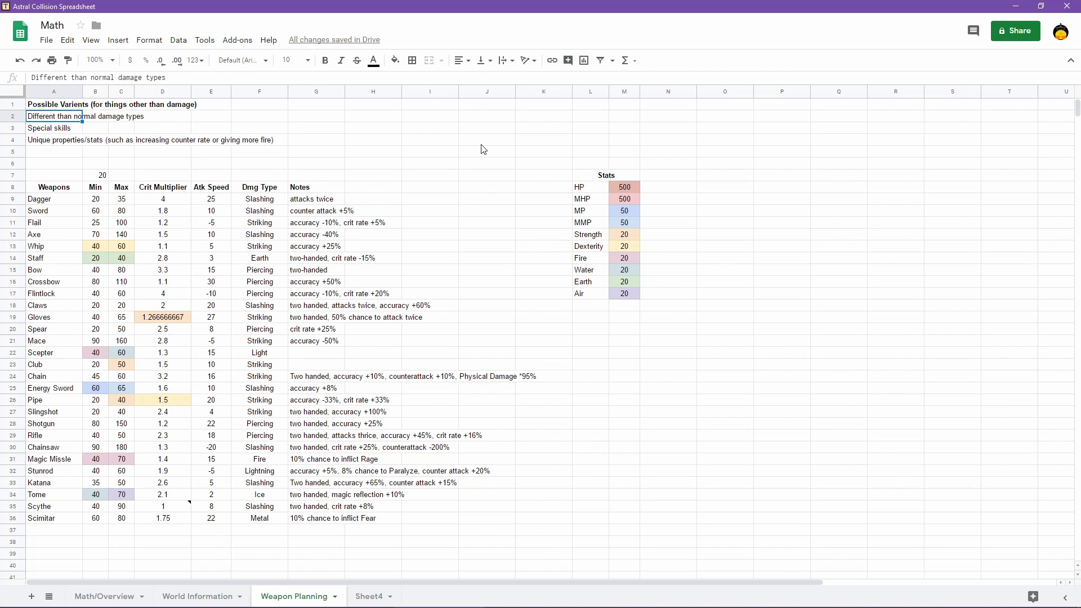
key("Down")
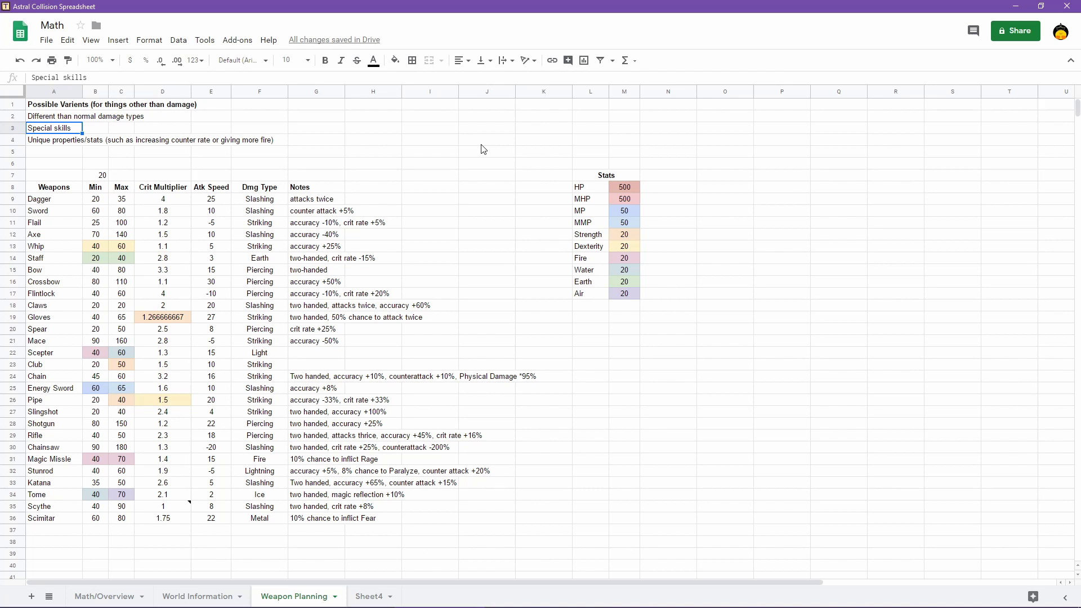
key("Down")
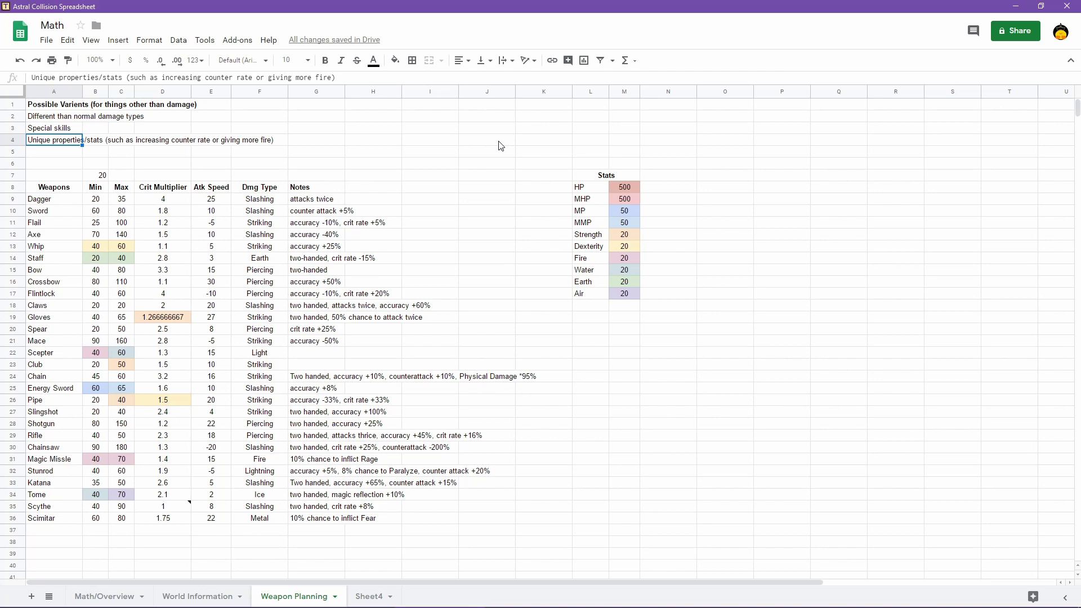
Switch to RPG Maker MV and review the Steel Sword, Steel Dagger and Military Rifle traits and notes in the weapons database
mouse_move(636, 554)
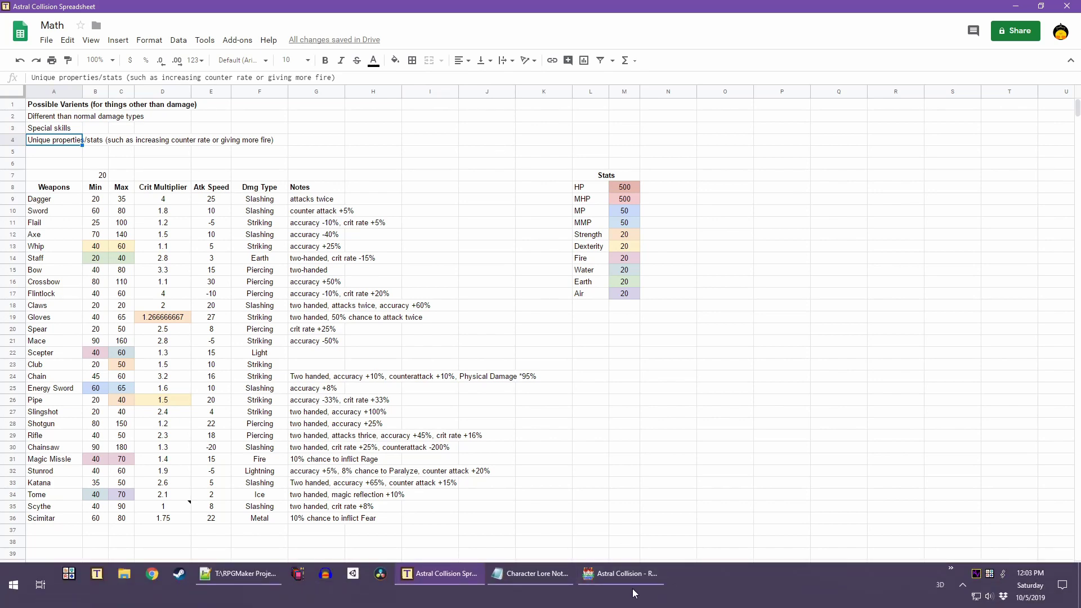
left_click(619, 576)
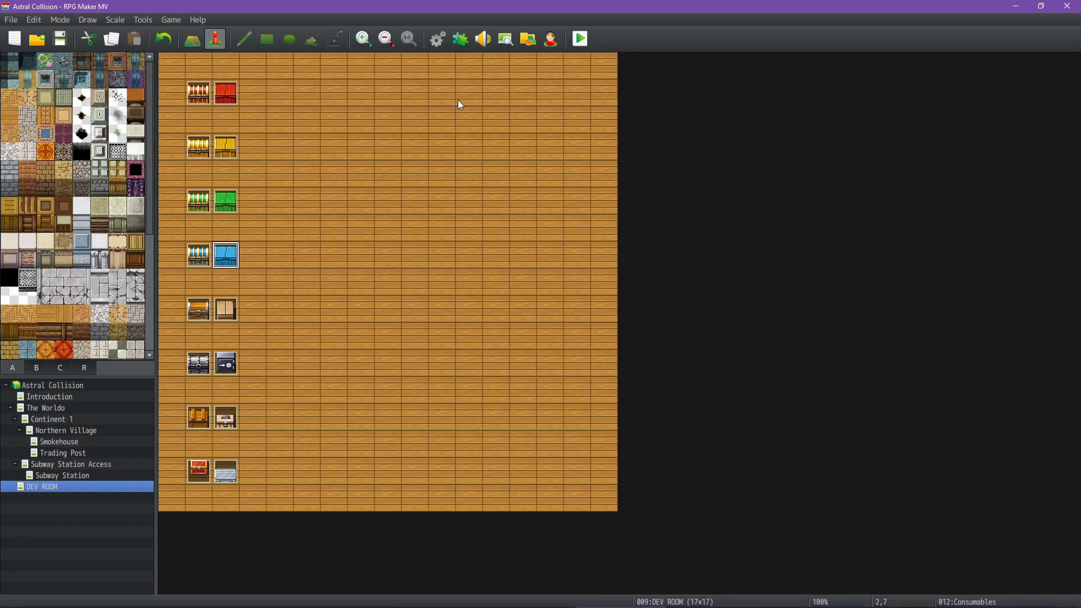
left_click(432, 44)
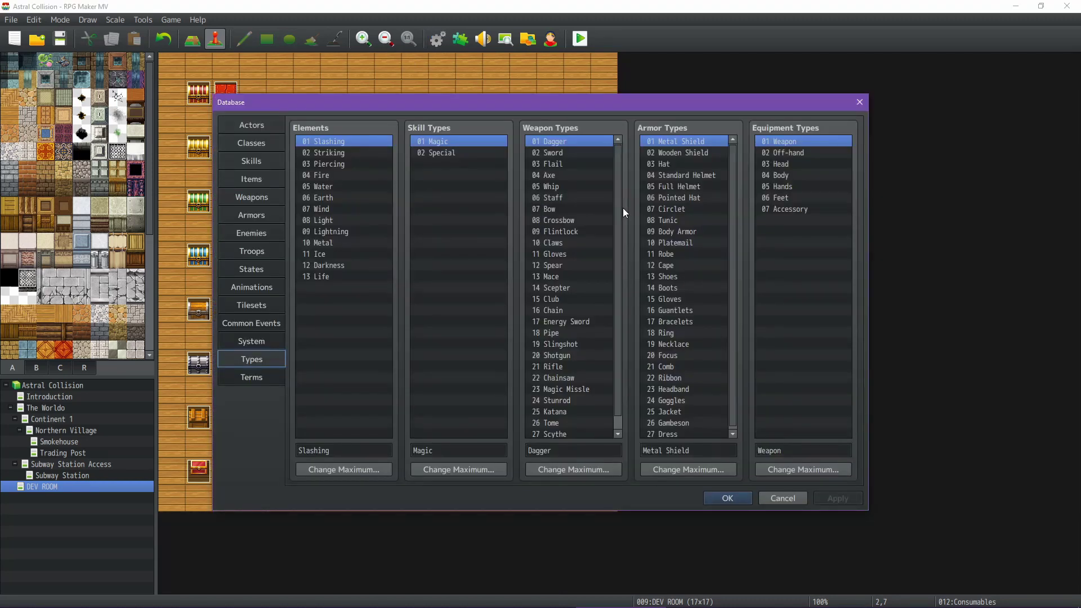
left_click(232, 198)
scroll(367, 253, "down", 3)
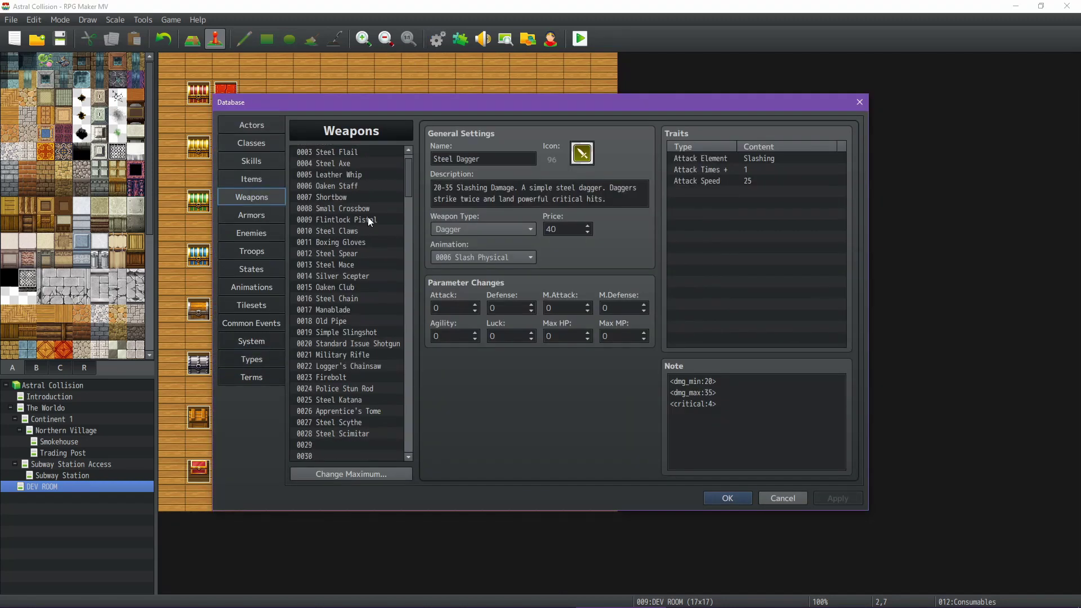
scroll(370, 308, "up", 3)
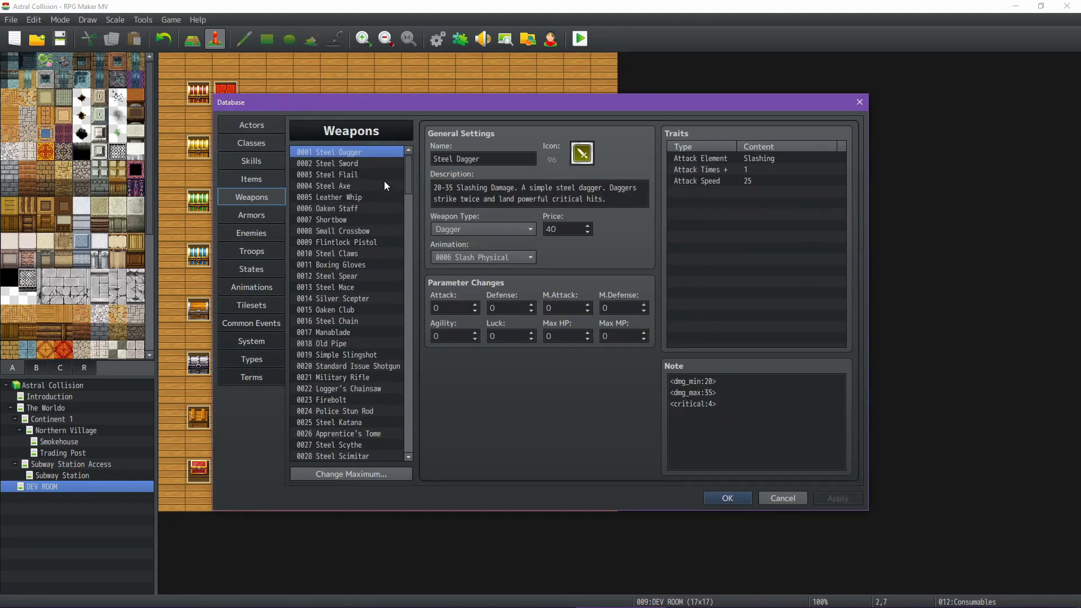
left_click(376, 164)
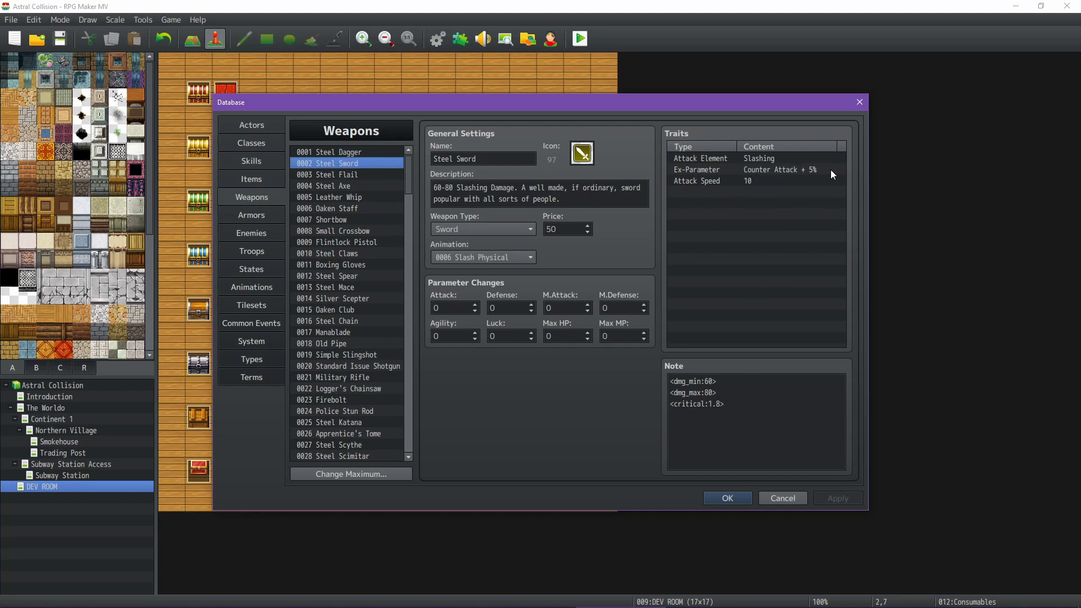
left_click(360, 153)
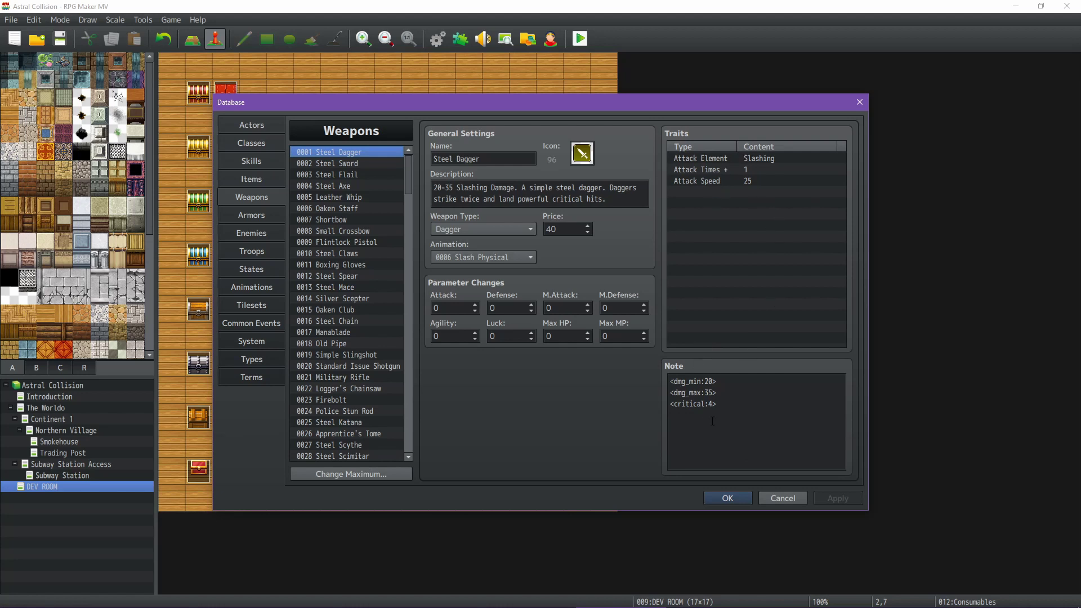
left_click(354, 380)
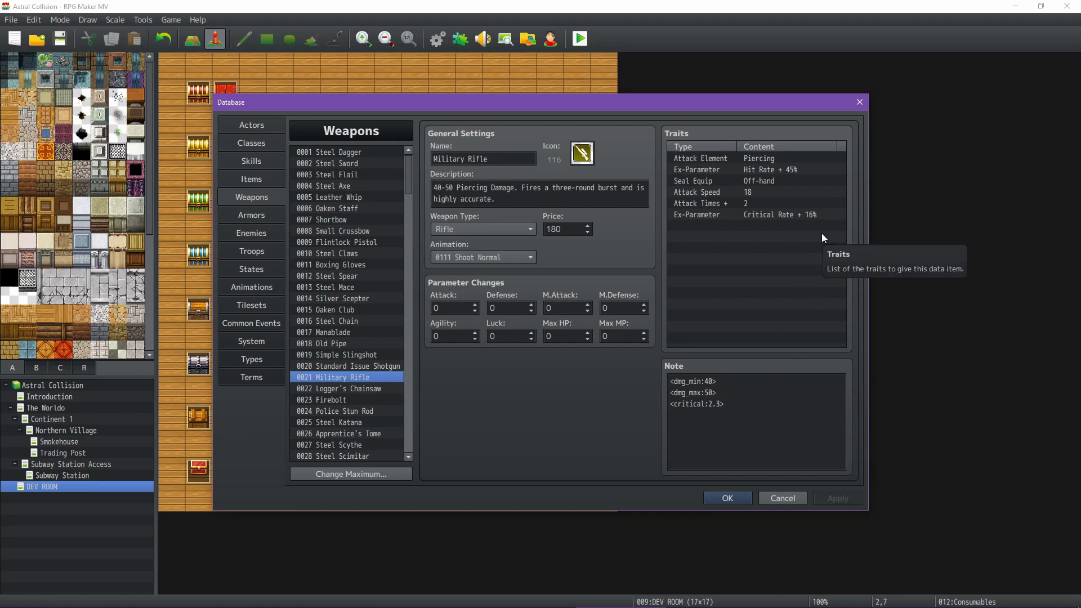
left_click(728, 498)
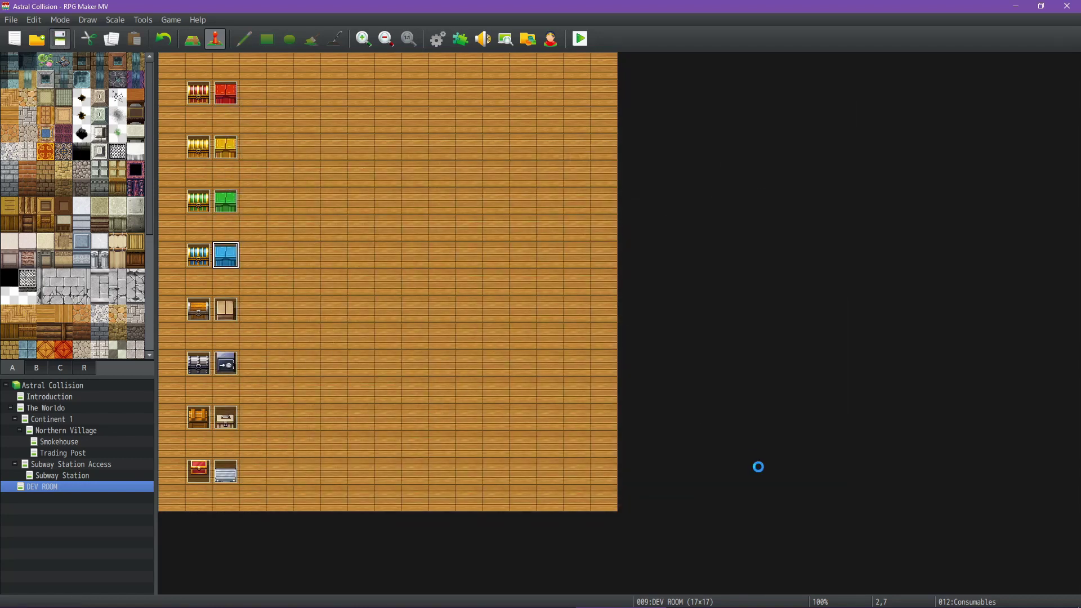
Return to the Astral Collision spreadsheet and select the empty cell below Air in the Stats list of the Weapon Planning sheet
mouse_move(752, 592)
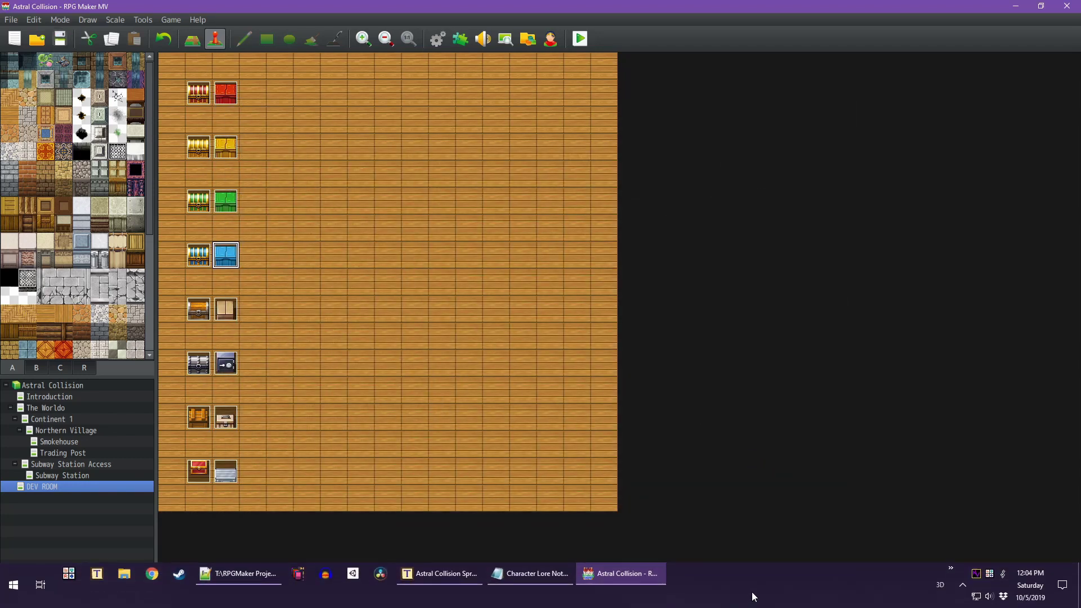
left_click(428, 583)
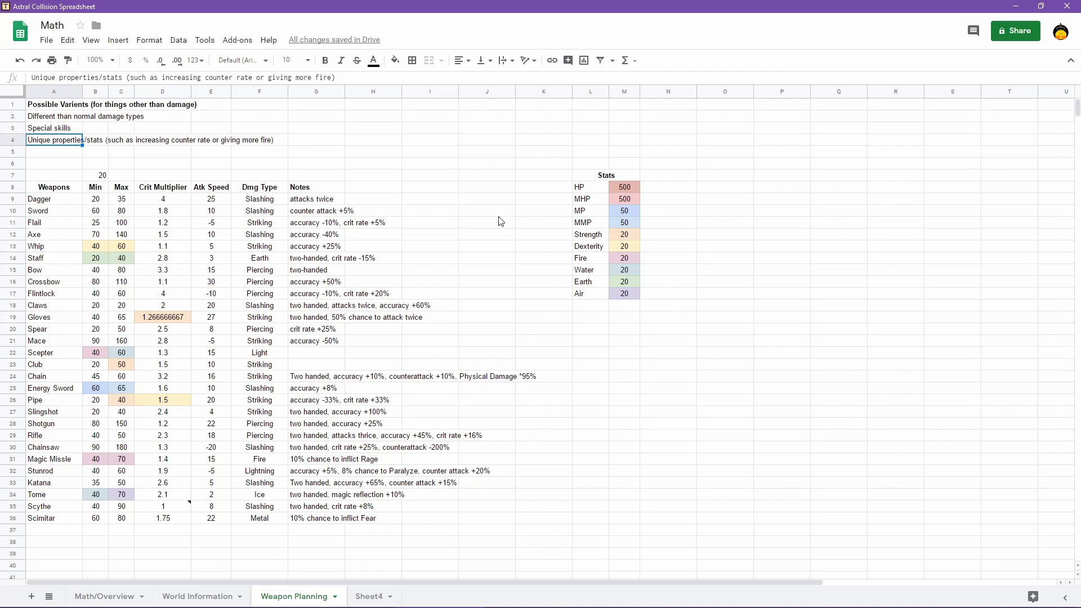
left_click(591, 306)
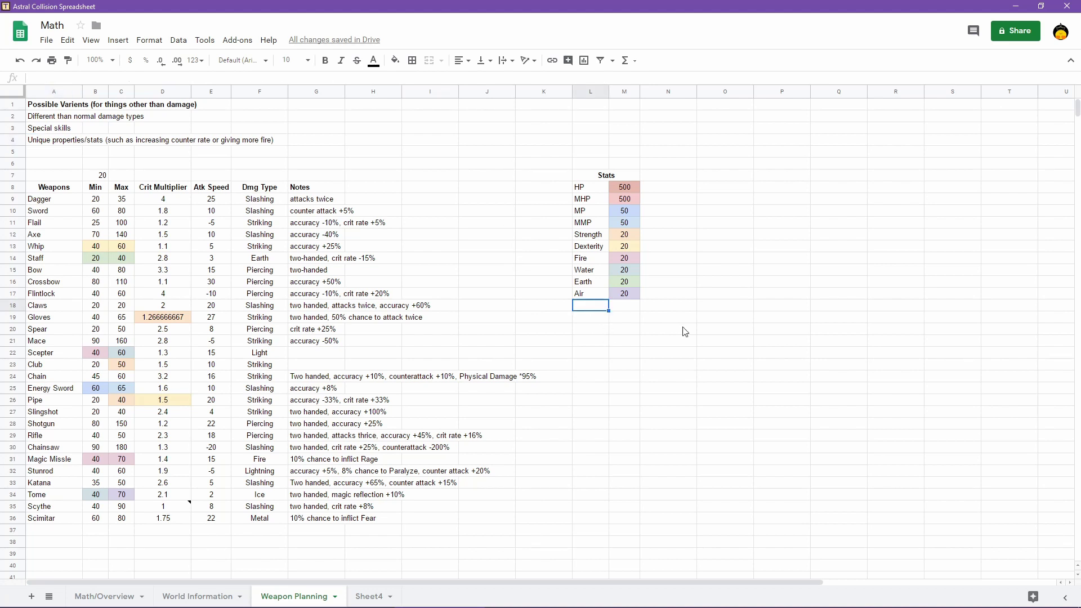
Add a Level stat with a value of 1 below Air in the Stats list
type("Level")
key("Return")
key("Up")
key("Right")
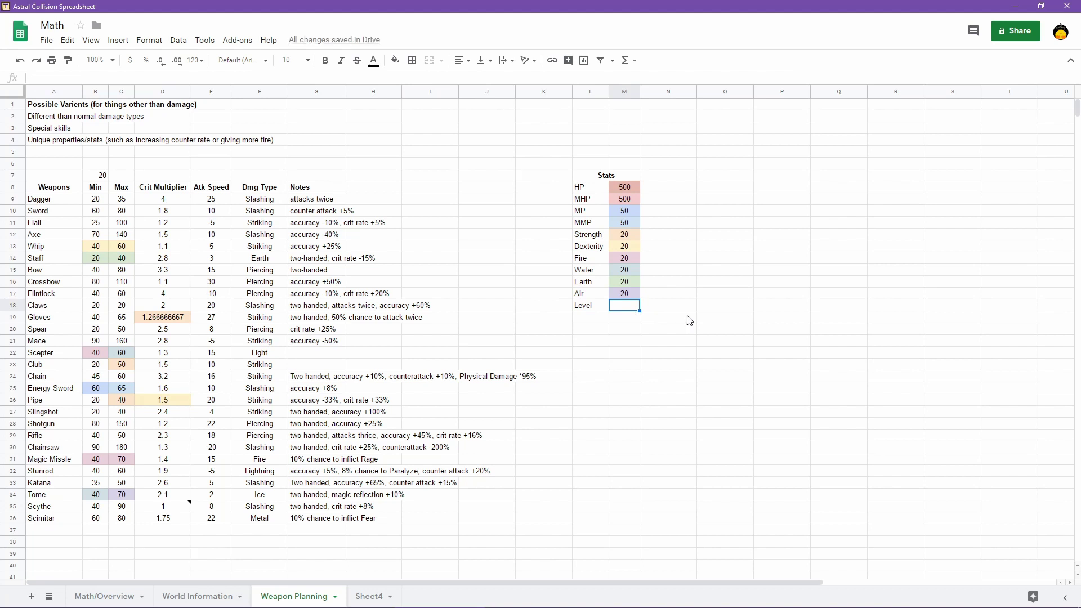
type("1")
key("Return")
key("Up")
Set the Strength stat to 50 to test its effect on the weapon values
left_click(633, 236)
type("50")
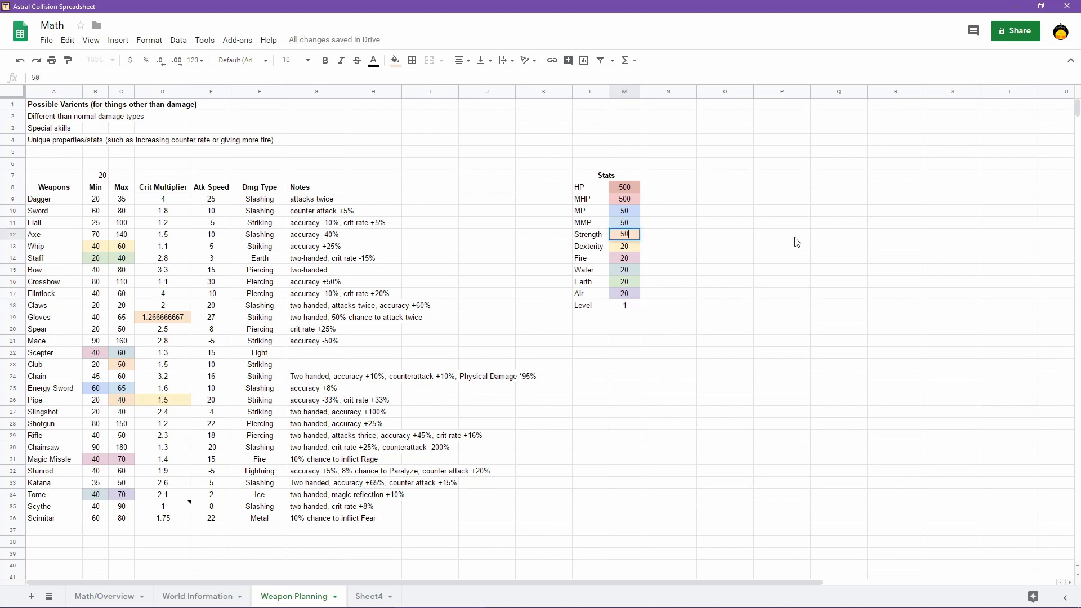
key("Return")
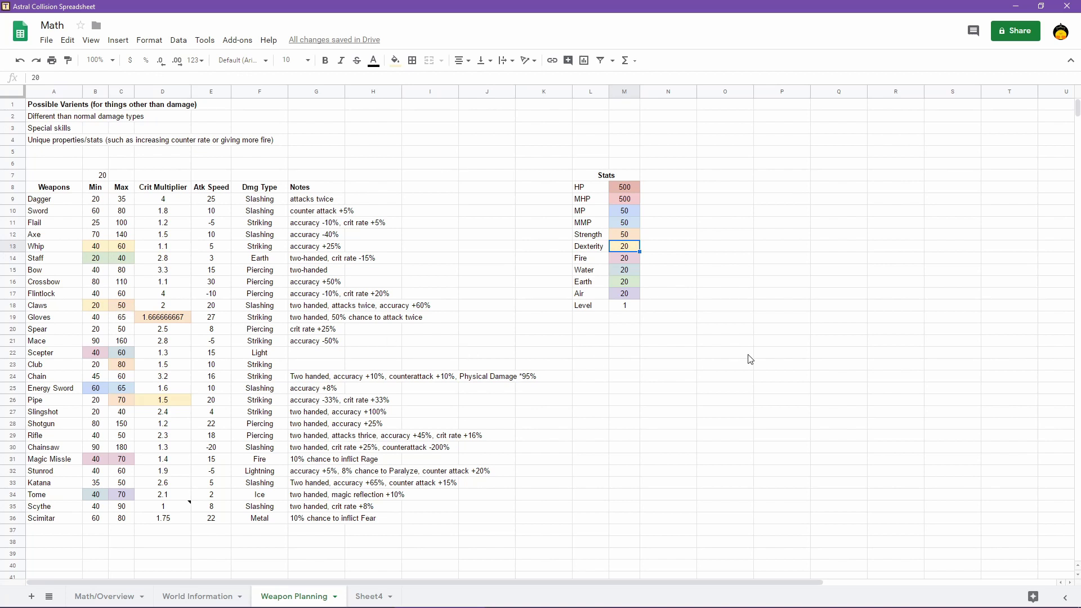
Inspect the formulas behind the Whip's Min and Max damage and the Energy Sword's Min damage
left_click(94, 249)
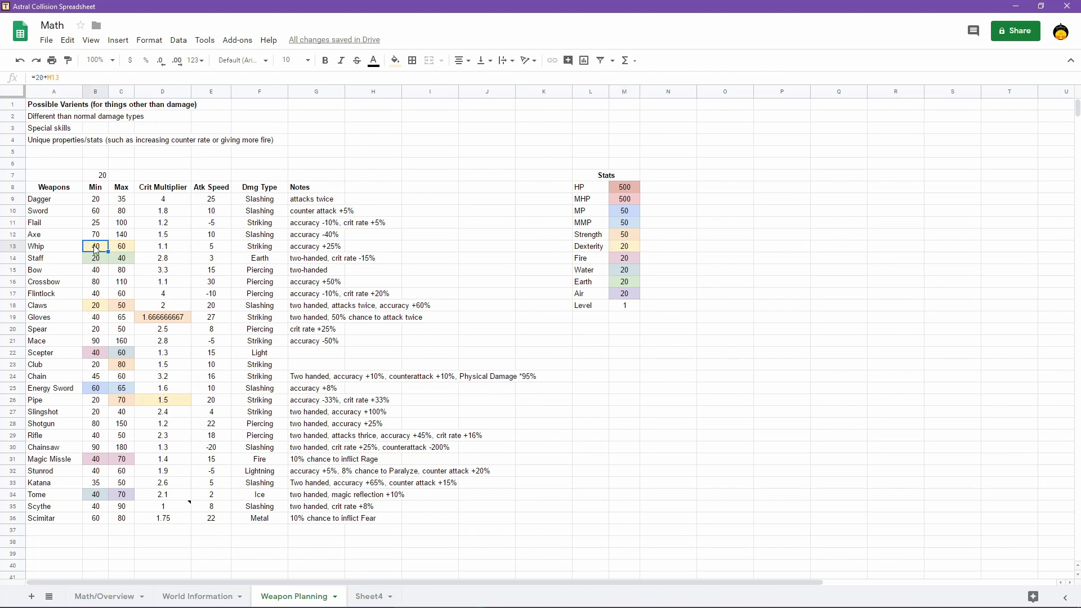
left_click(121, 249)
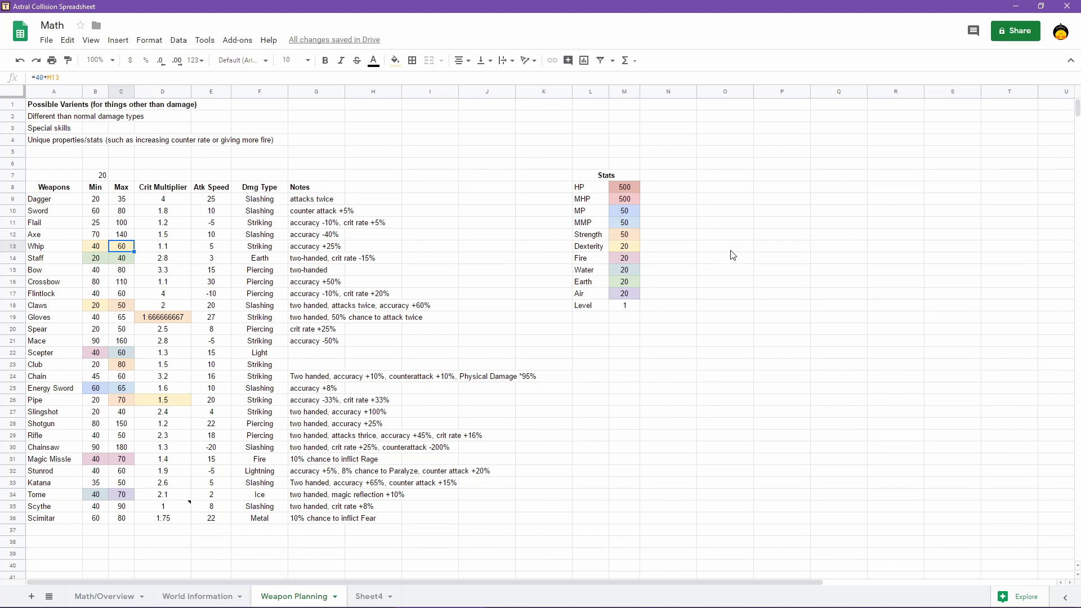
left_click(121, 391)
key("Left")
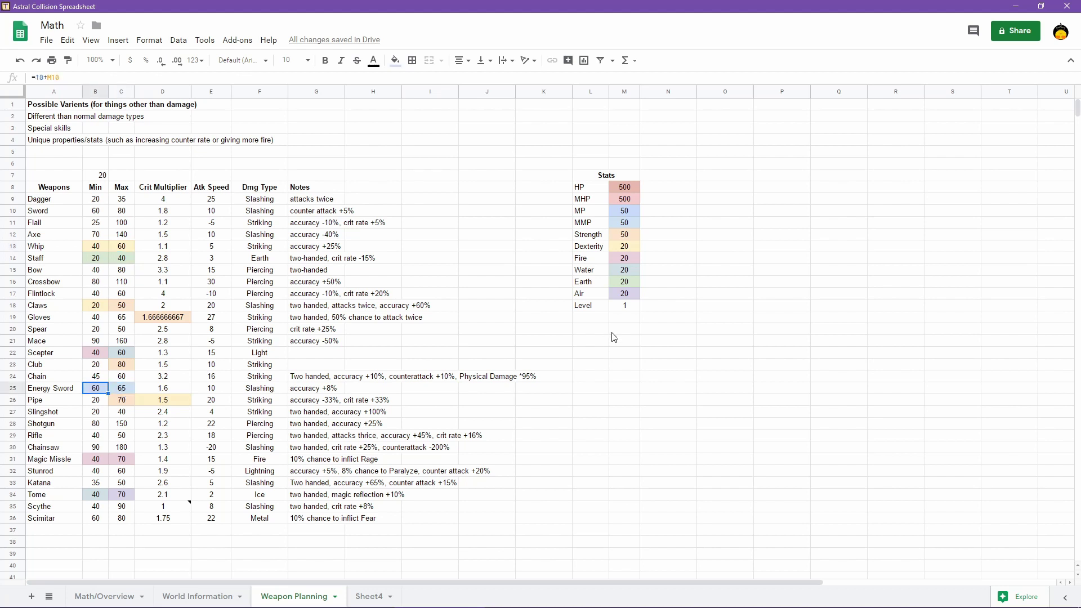
Try the MP stat at 10 to test the Energy Sword's damage, and restore it to 50
left_click(629, 212)
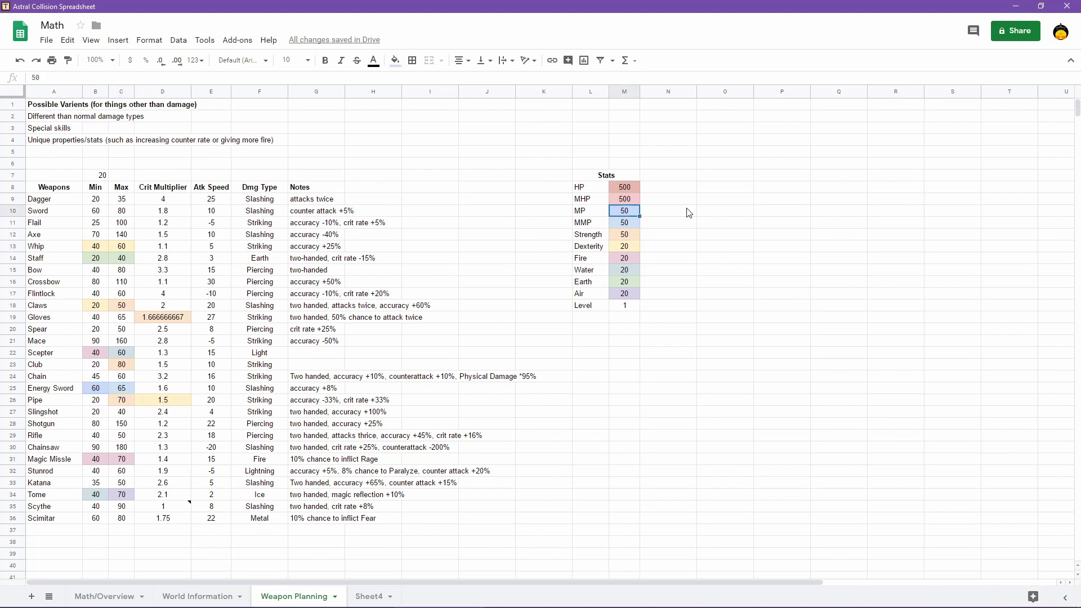
type("10")
key("Return")
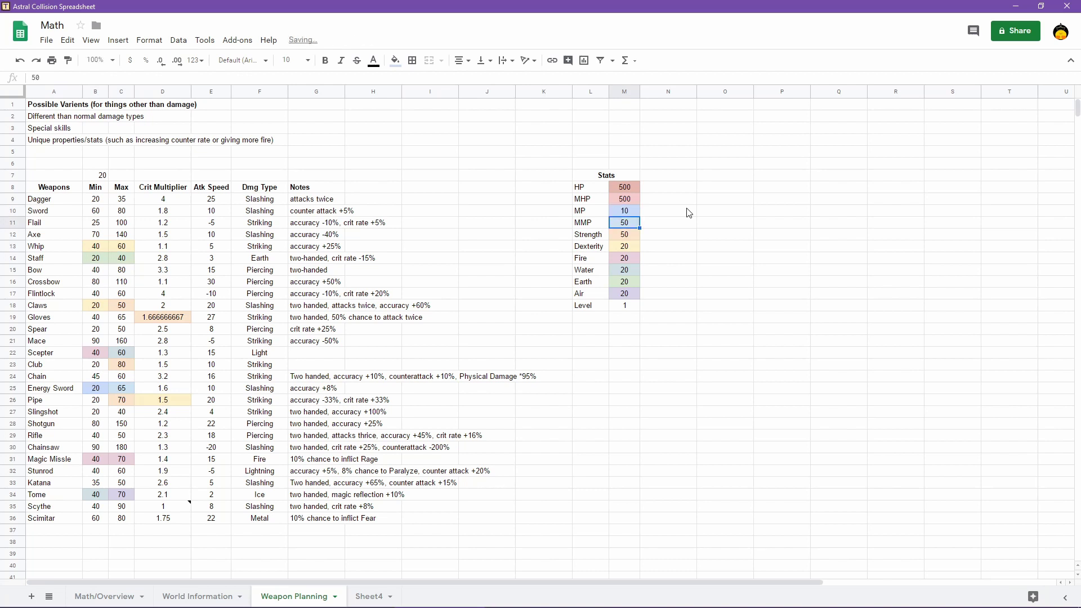
left_click(632, 211)
type("50")
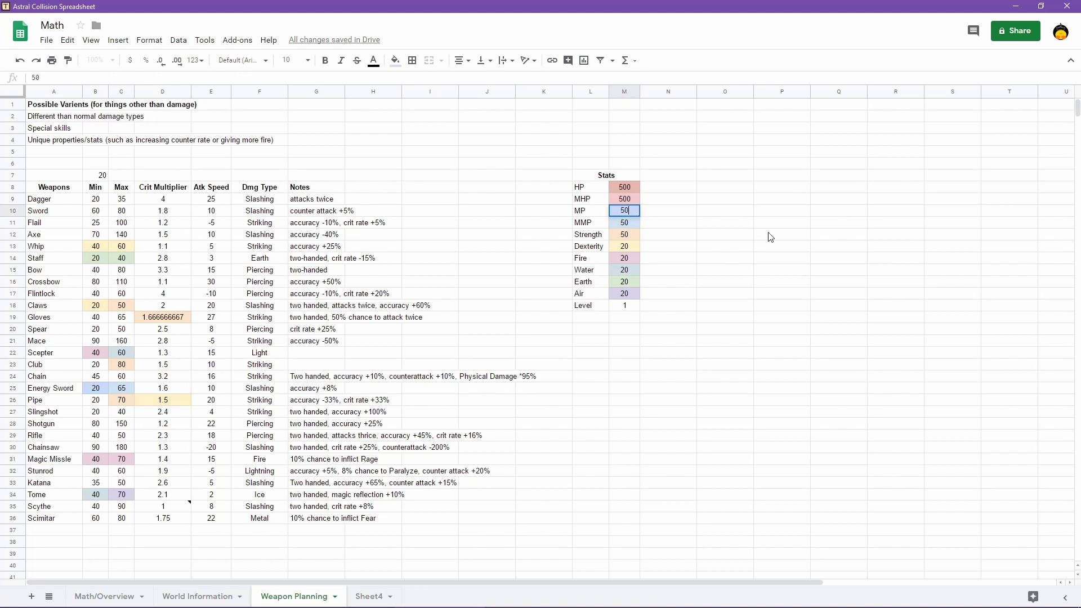
key("Return")
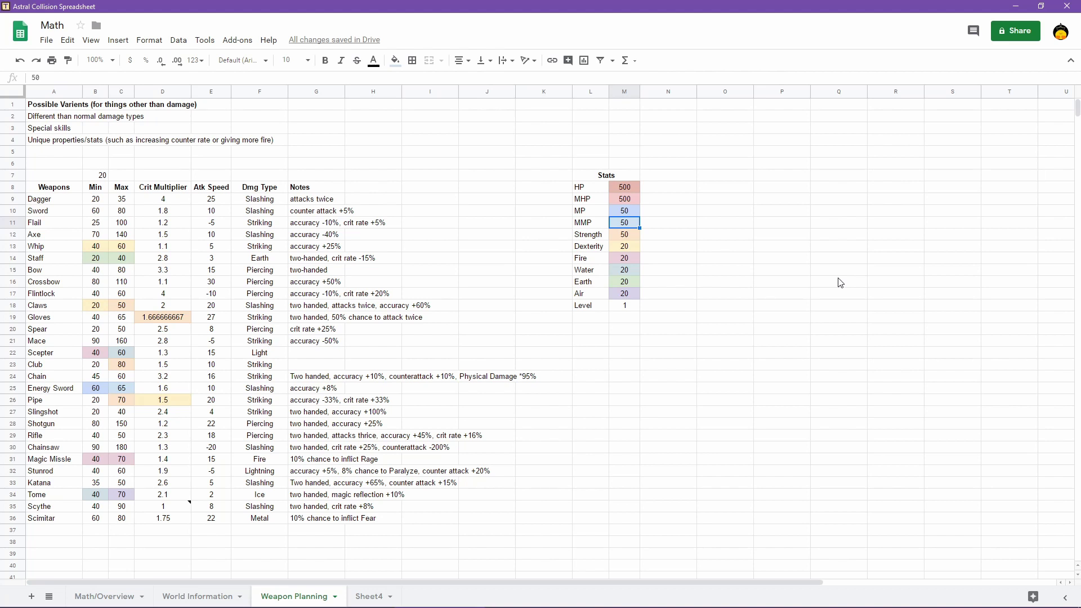
Restore the Strength stat to 20
left_click(624, 236)
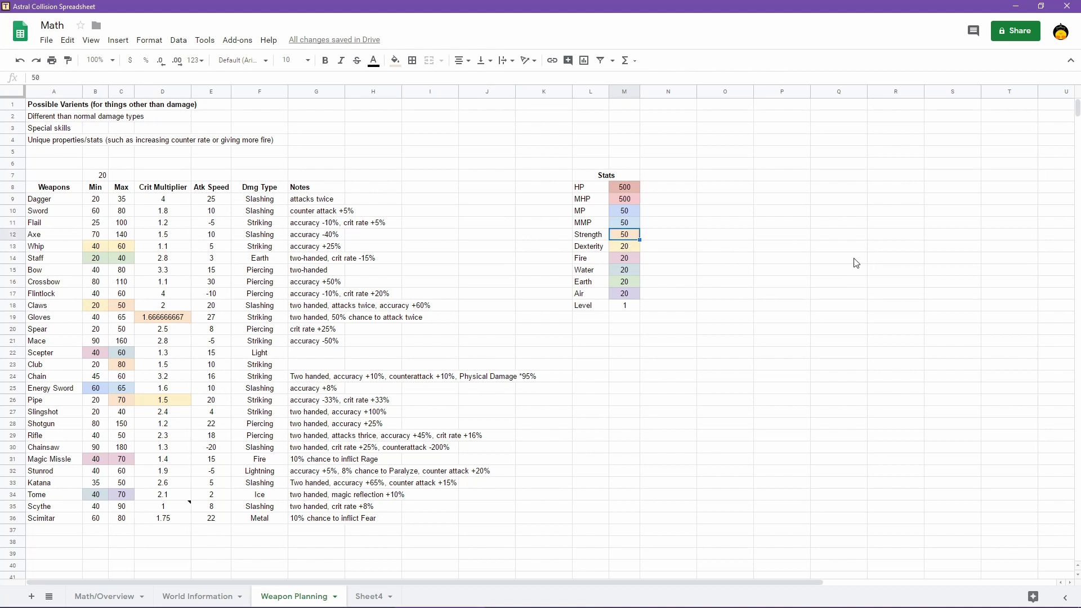
type("20")
key("Return")
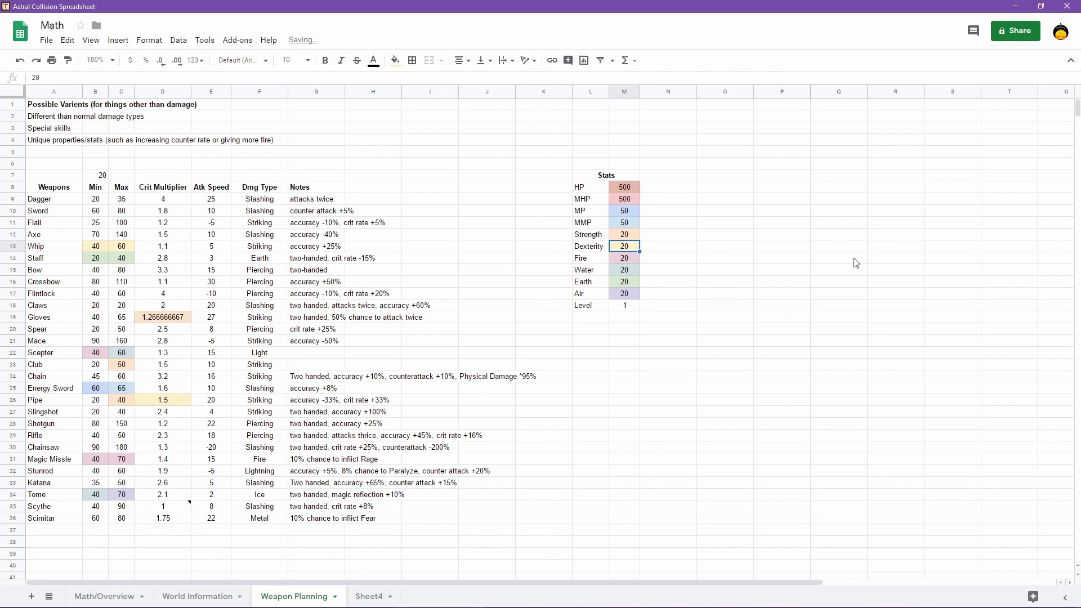
left_click(673, 412)
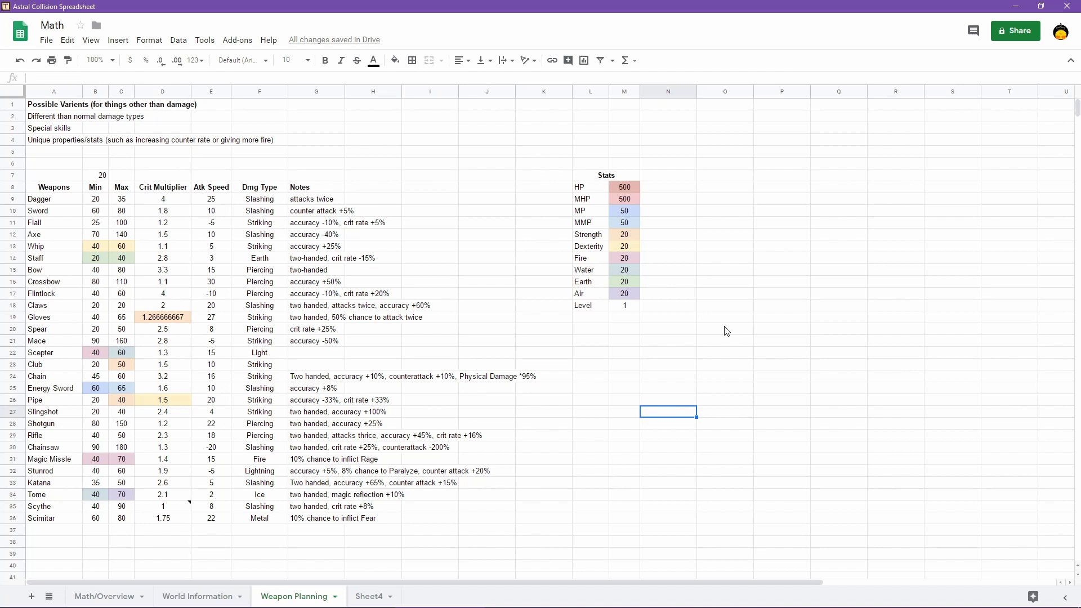
Add the stat labels Hit Rate and Target Rate below Level in the Stats list
left_click(631, 319)
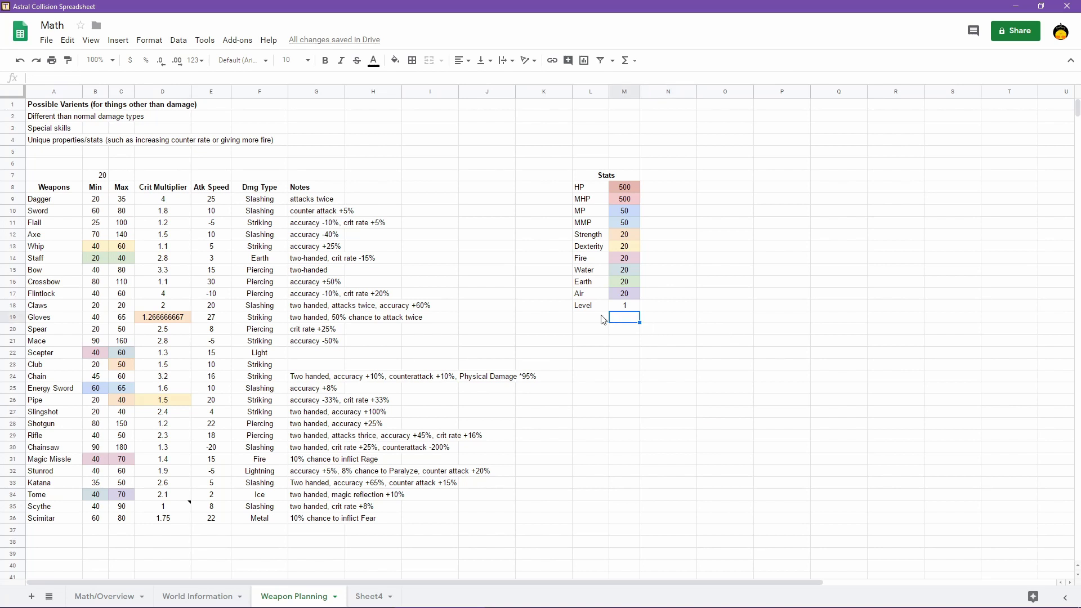
left_click(589, 319)
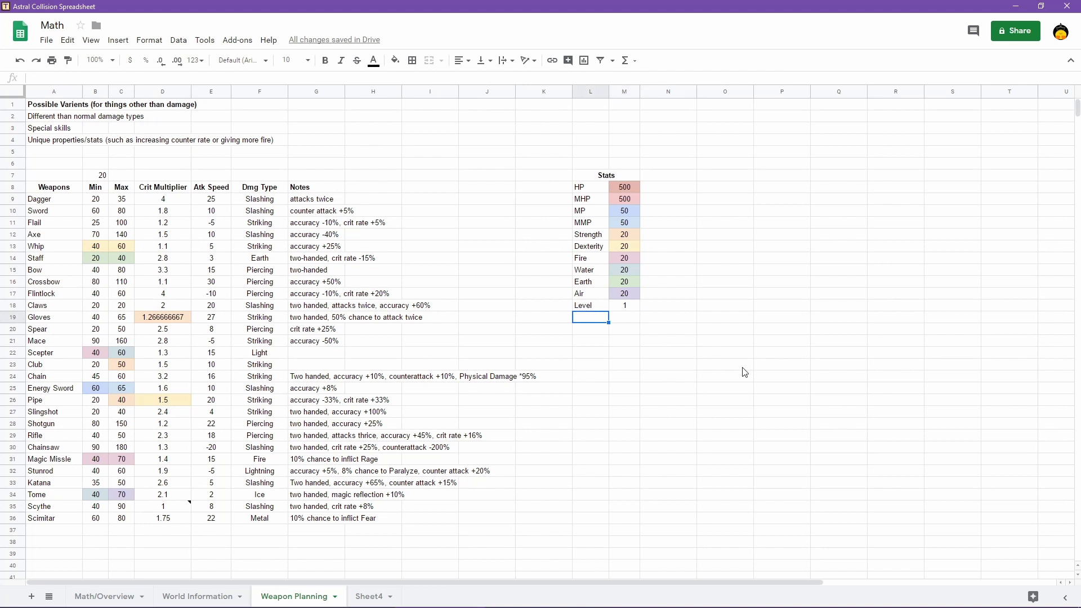
type("Hit Rate")
key("Return")
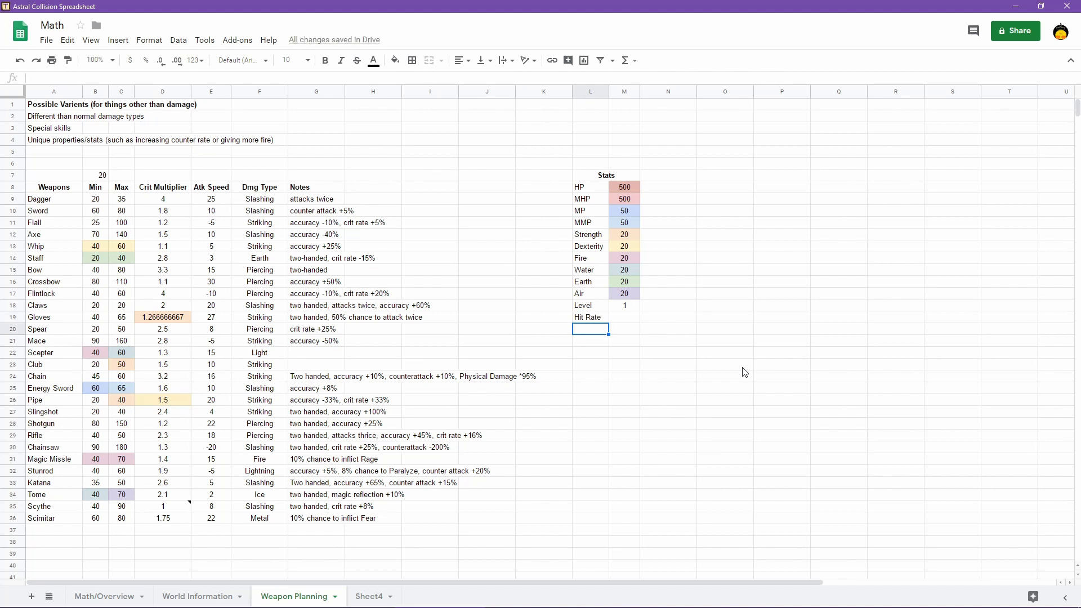
type("Target rate")
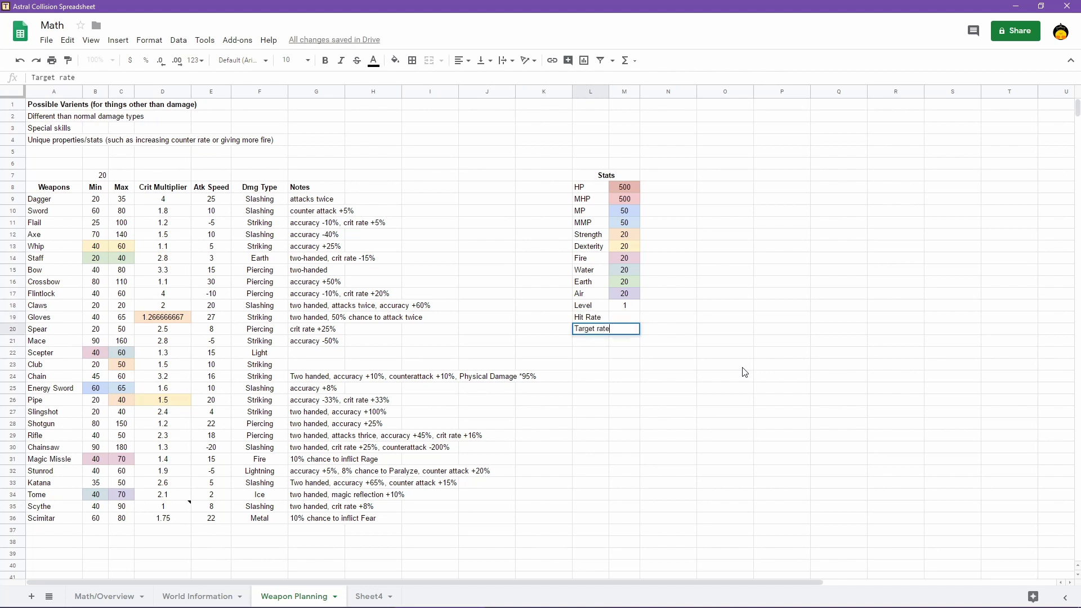
key("BackSpace")
key("BackSpace")
key("BackSpace")
type("Rate")
key("Return")
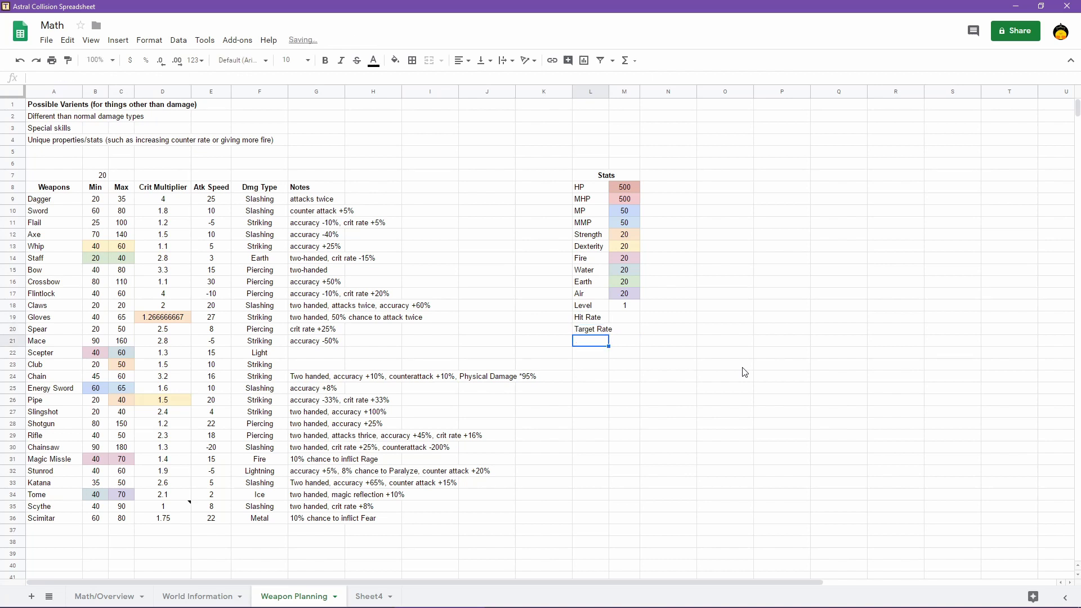
Add the stat labels Evasion, M.Evasion and Counter Attack below Target Rate, and widen column L to fit them
type("Evasion")
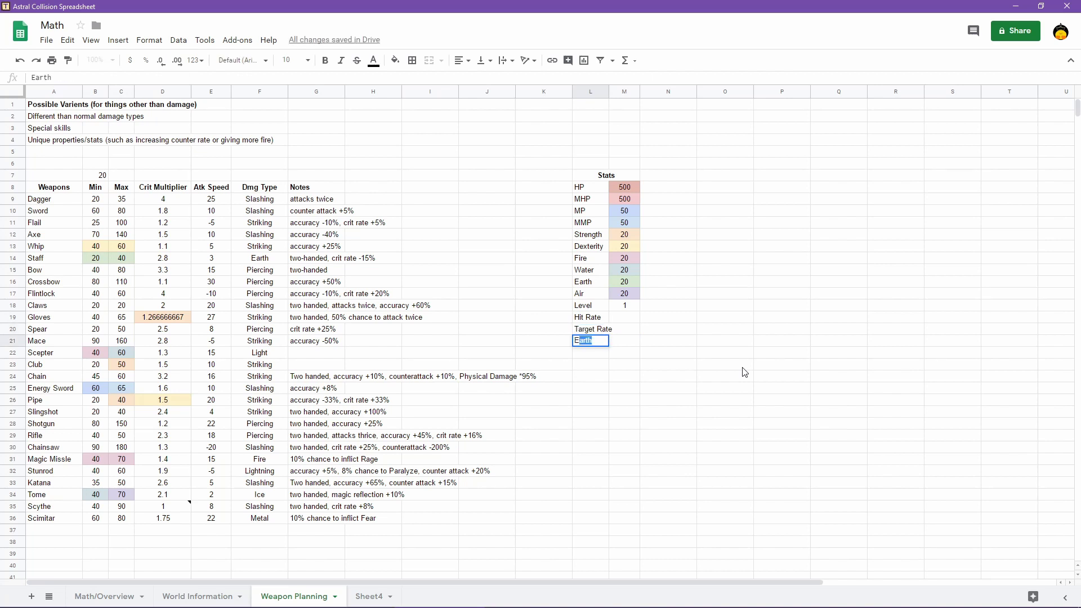
key("Return")
type("M")
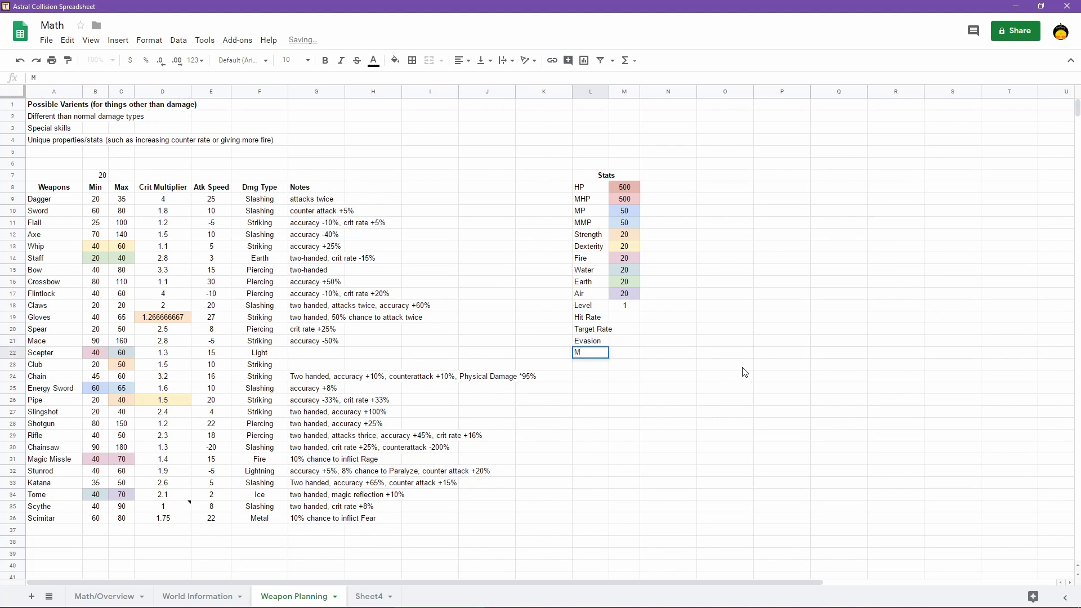
type(".Evasion")
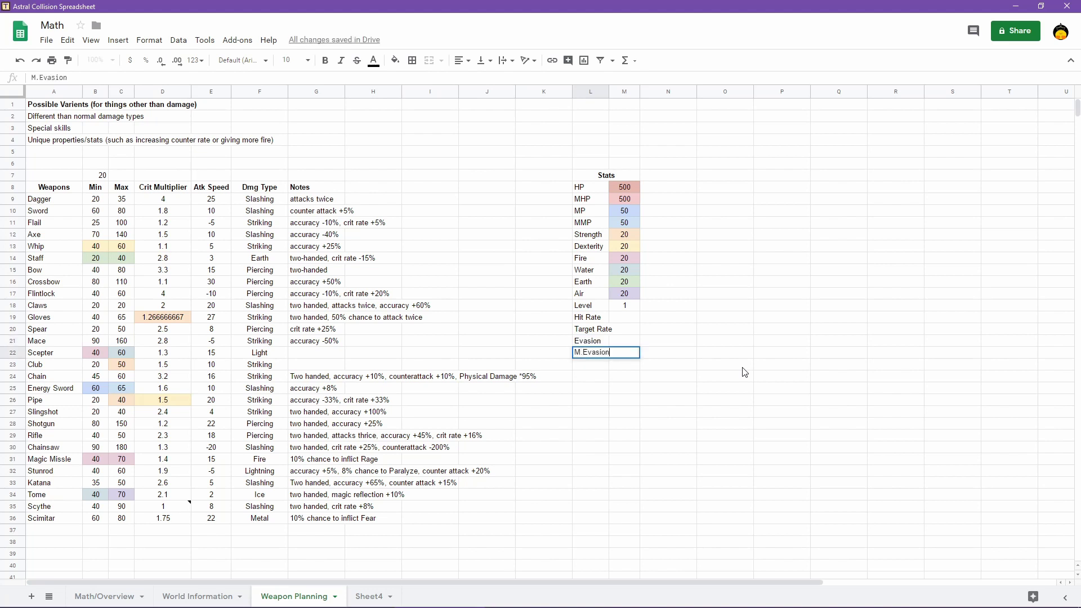
key("Return")
type("Counter Attack")
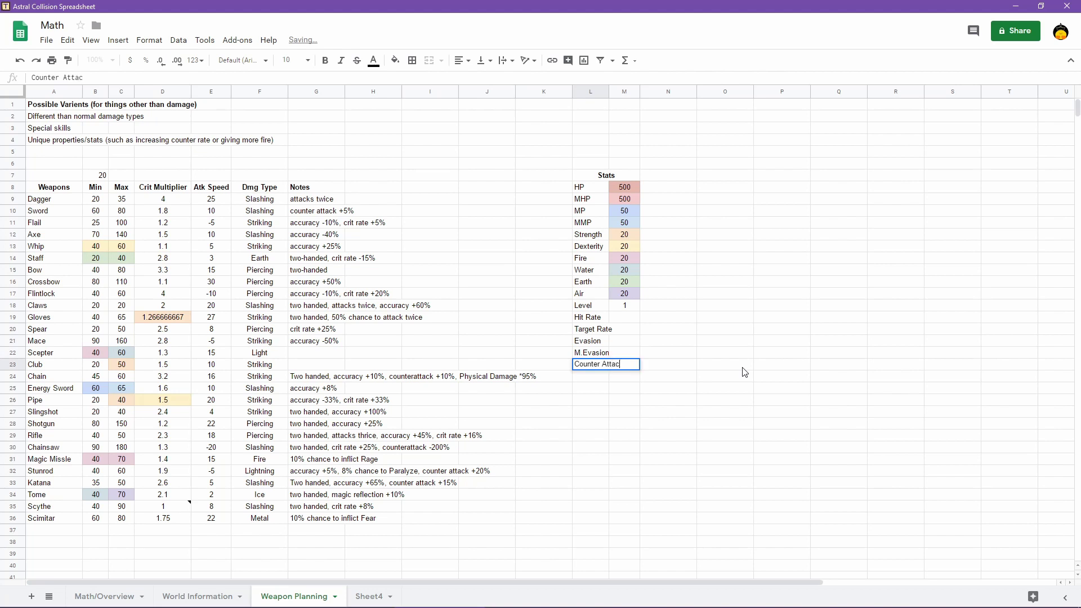
key("Return")
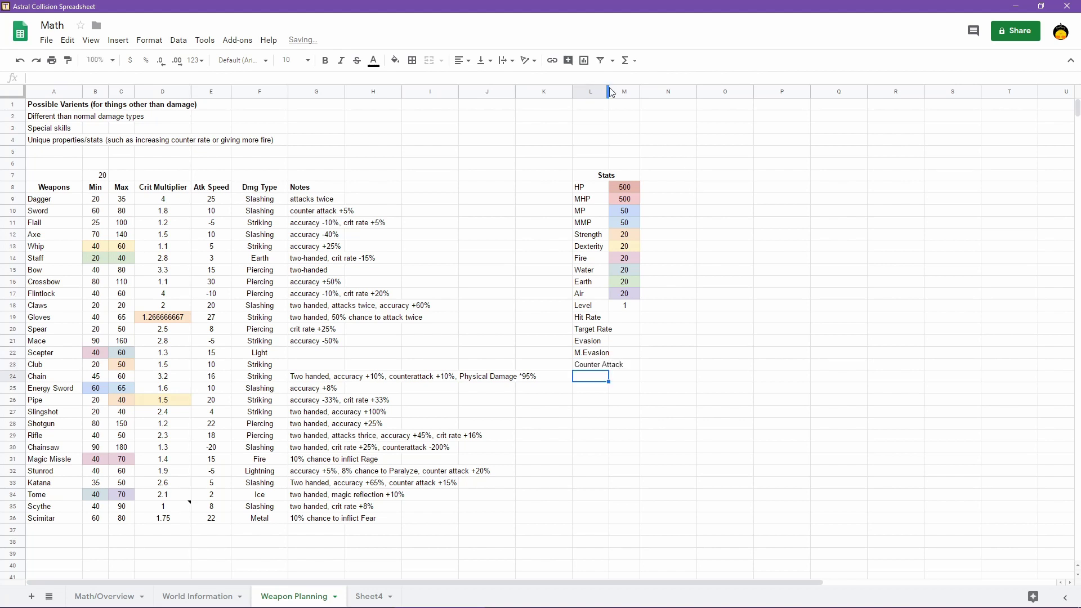
left_click_drag(609, 91, 626, 91)
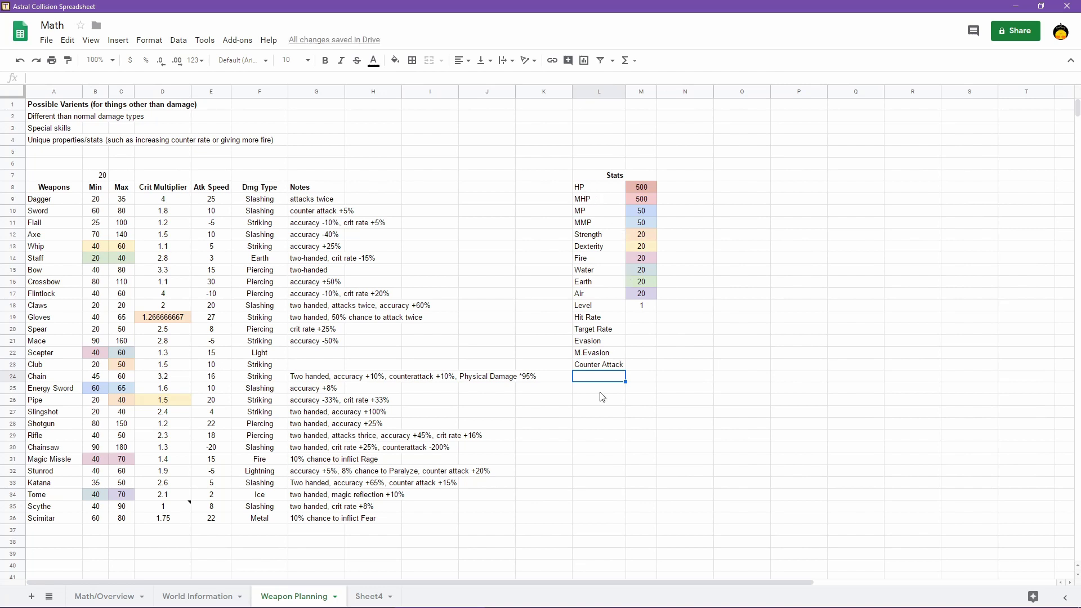
Switch to RPG Maker MV and open the Sientir_AdvancedStates plugin's settings from the plugin manager
mouse_move(666, 595)
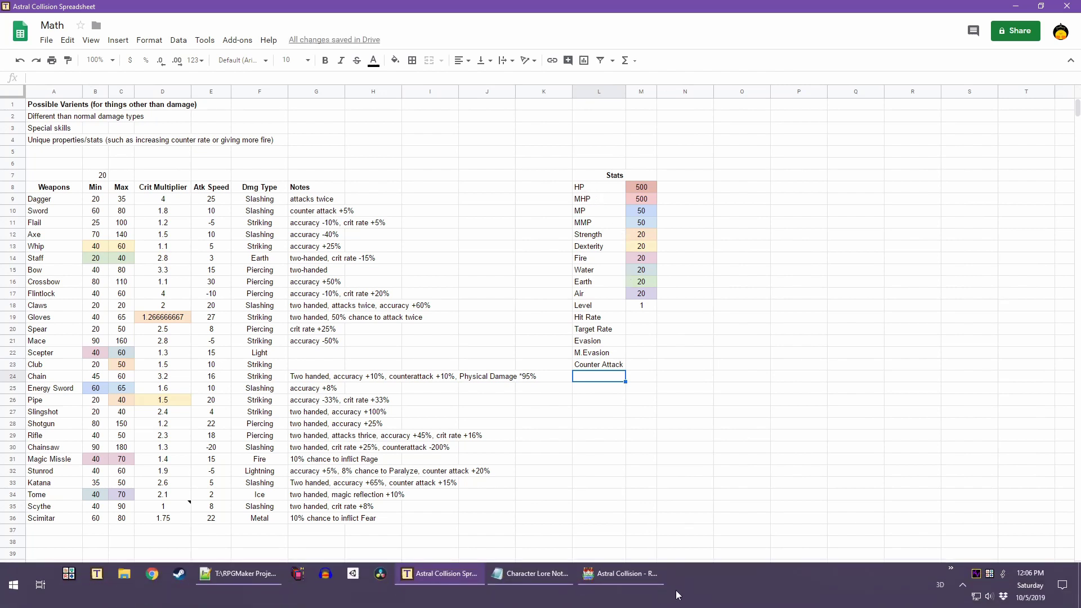
left_click(623, 575)
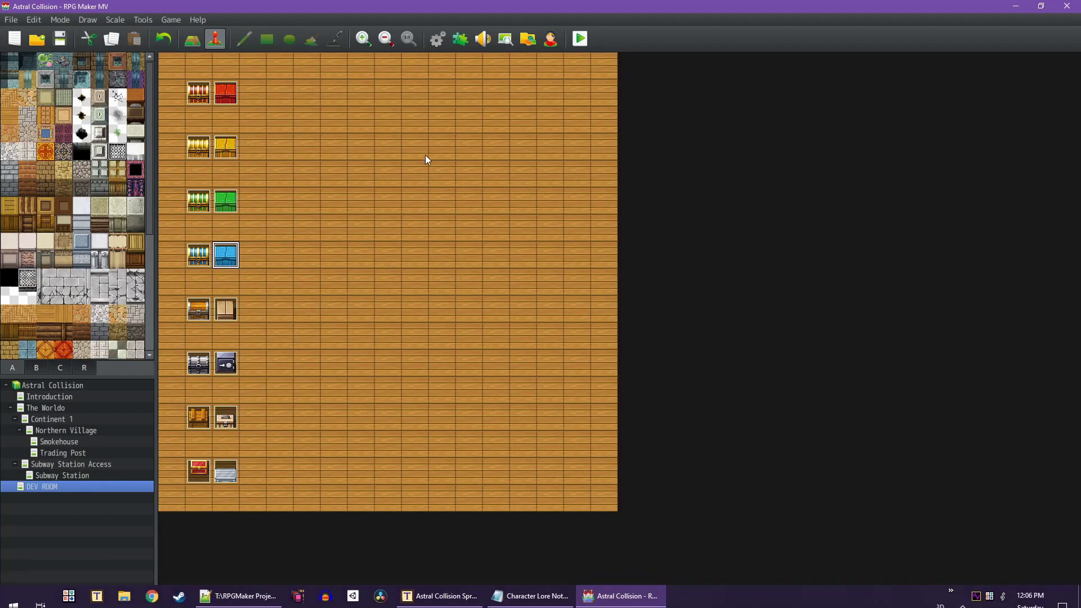
left_click(462, 40)
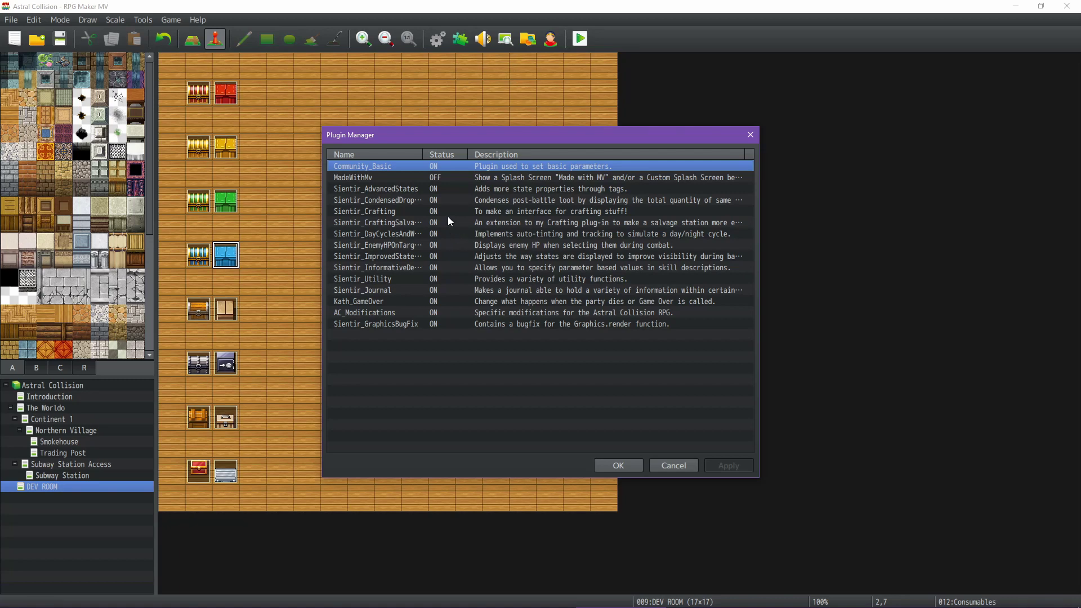
double_click(440, 189)
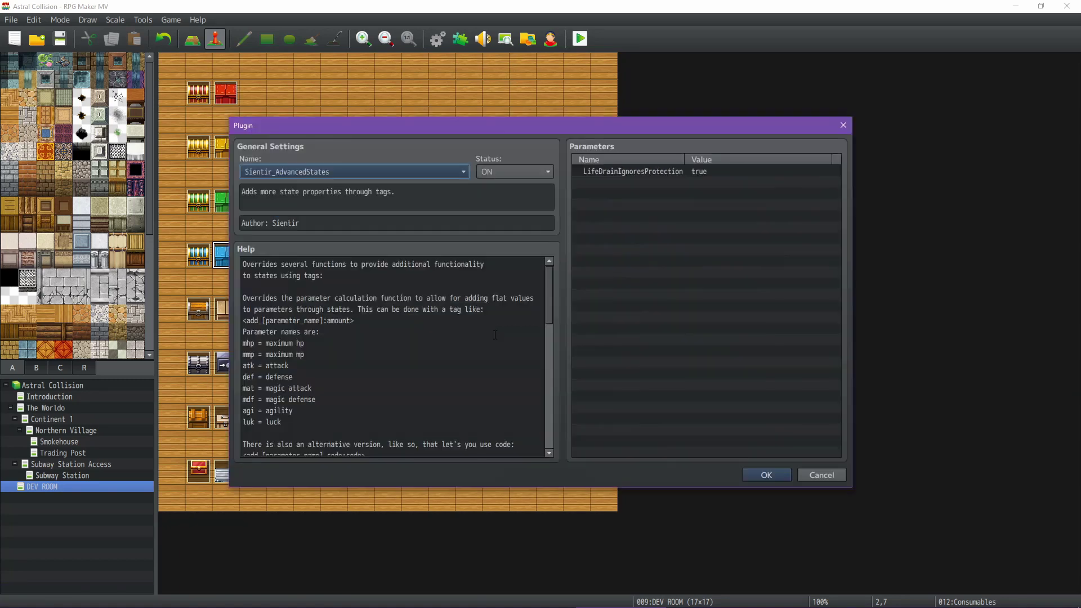
Find the X Parameter Names in the plugin's help text and copy the list from hit to trg
left_click_drag(289, 424, 222, 346)
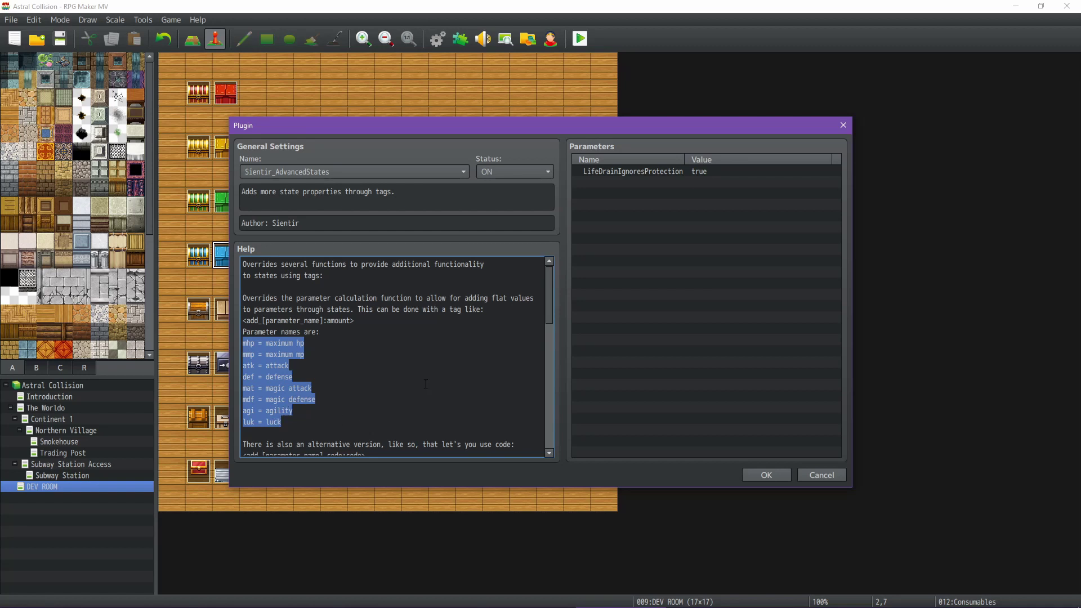
scroll(425, 384, "down", 6)
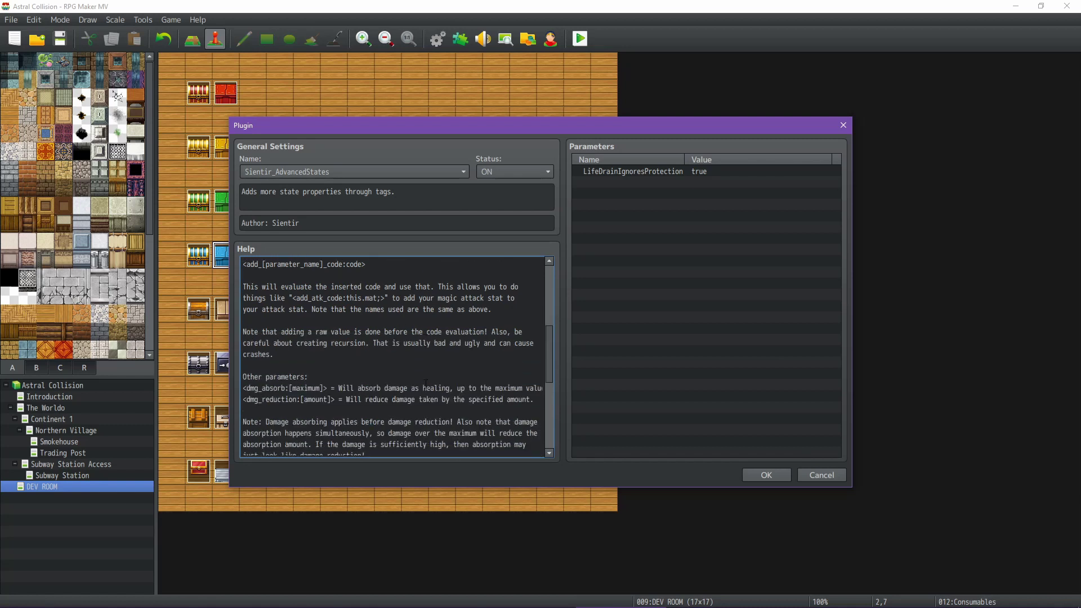
scroll(425, 384, "down", 8)
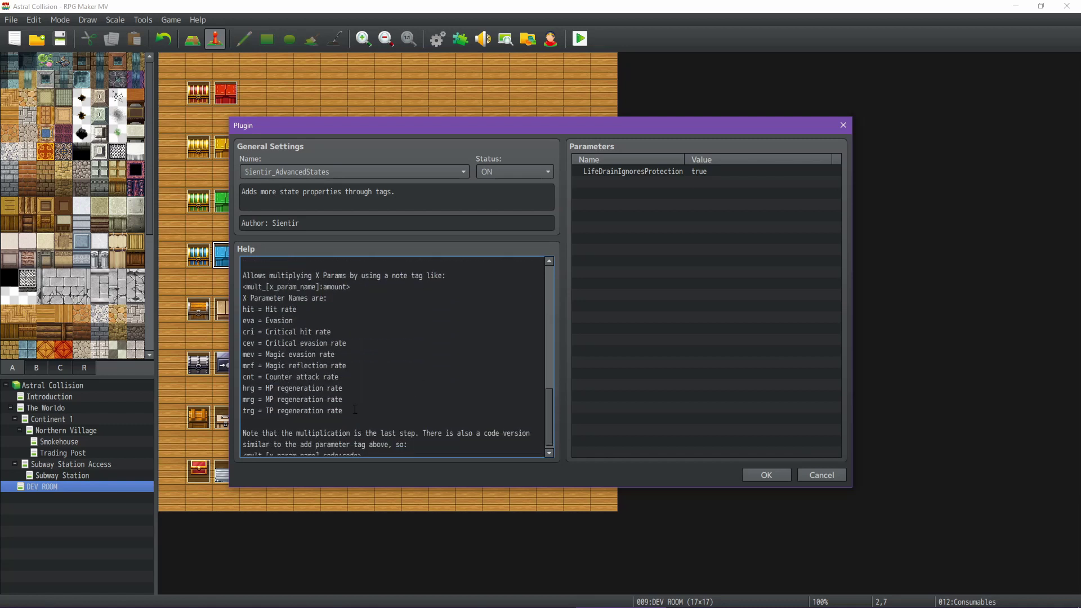
left_click_drag(354, 410, 235, 313)
key("ctrl+c")
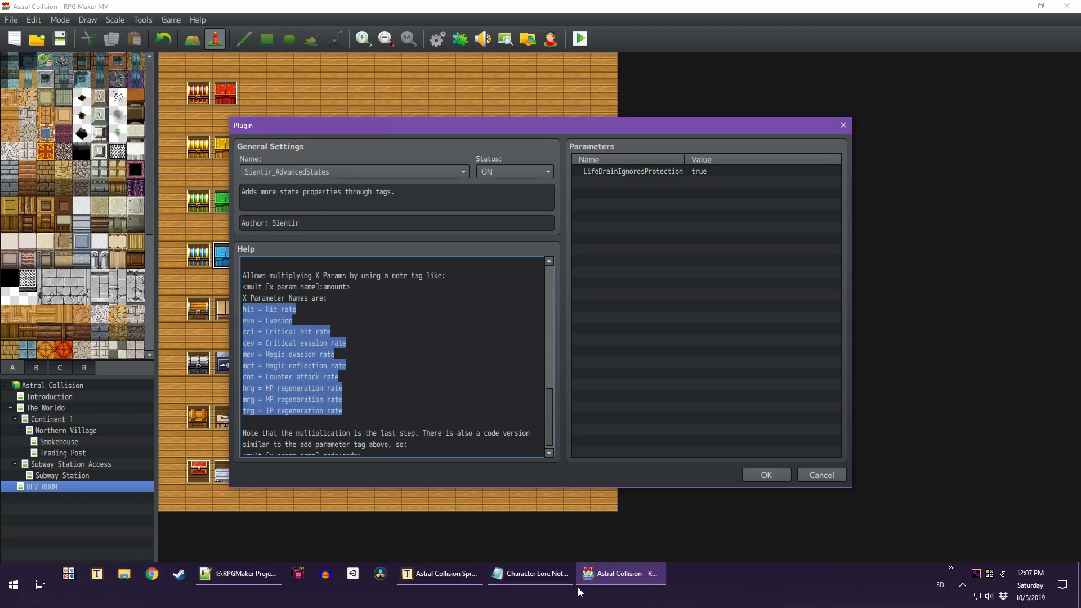
Return to the Astral Collision spreadsheet and clear the stat labels from Hit Rate through Counter Attack
left_click(450, 576)
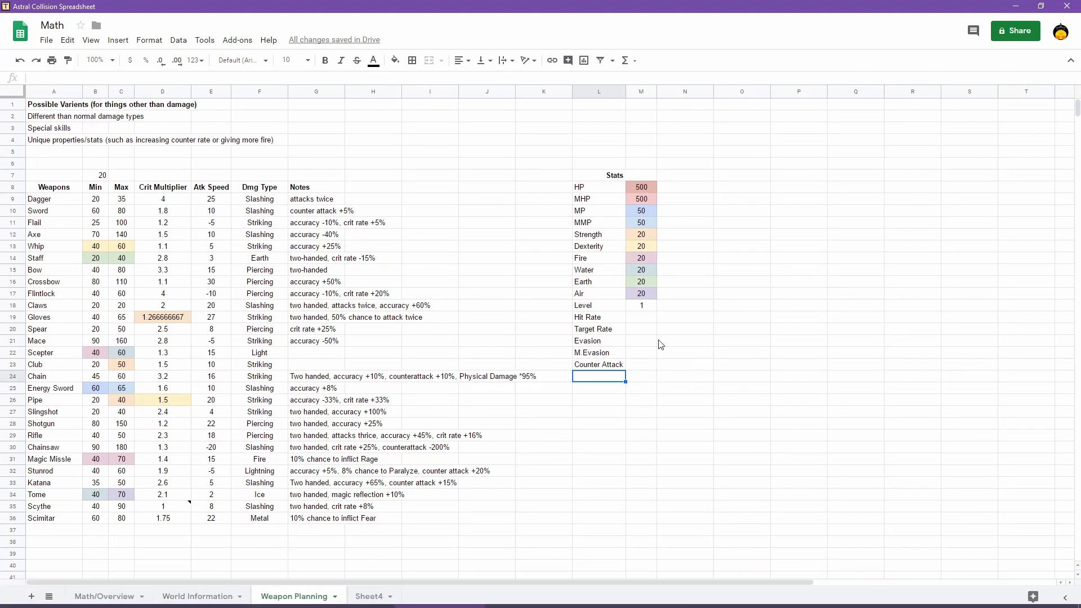
left_click(596, 322)
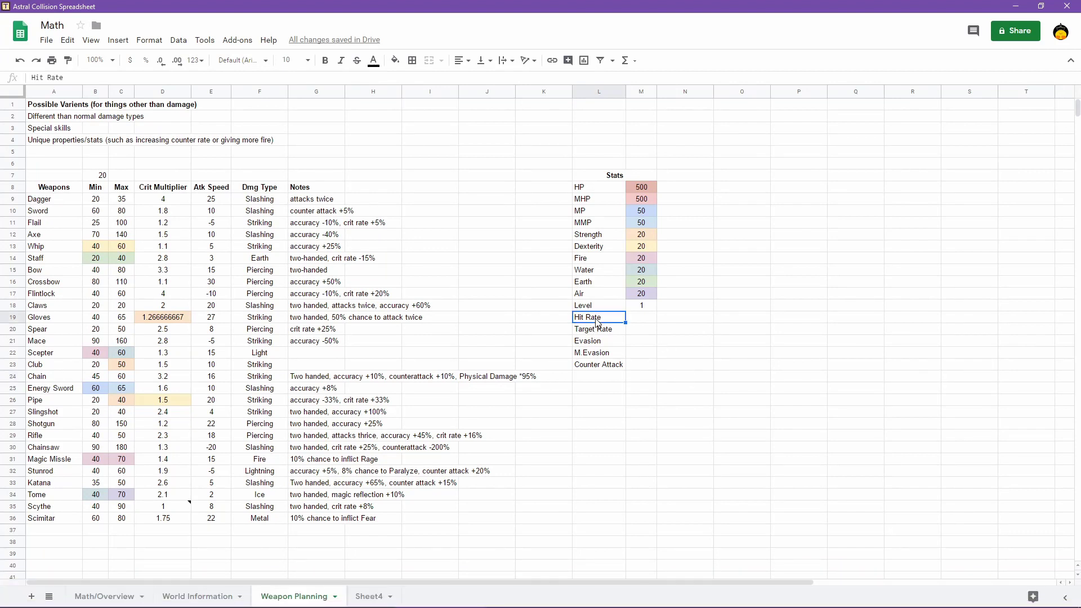
left_click(598, 366, "shift")
key("Delete")
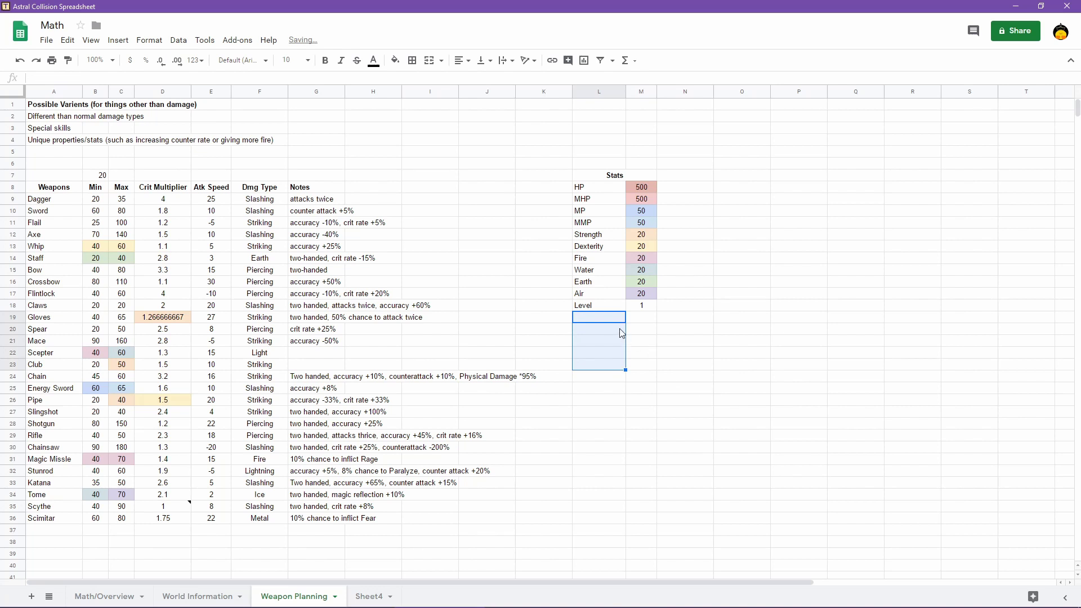
Paste the copied X parameter list from hit to trg into column L below Level
key("ctrl+v")
left_click(607, 474)
Switch to RPG Maker MV and look through the Sientir_AdvancedStates help text for further parameter names
mouse_move(610, 606)
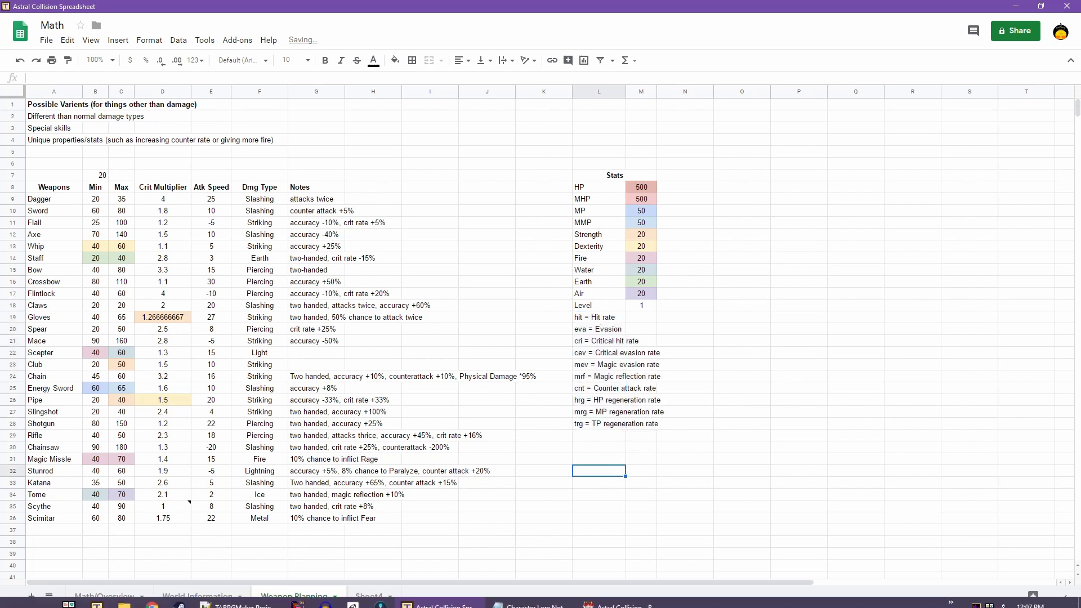
left_click(609, 574)
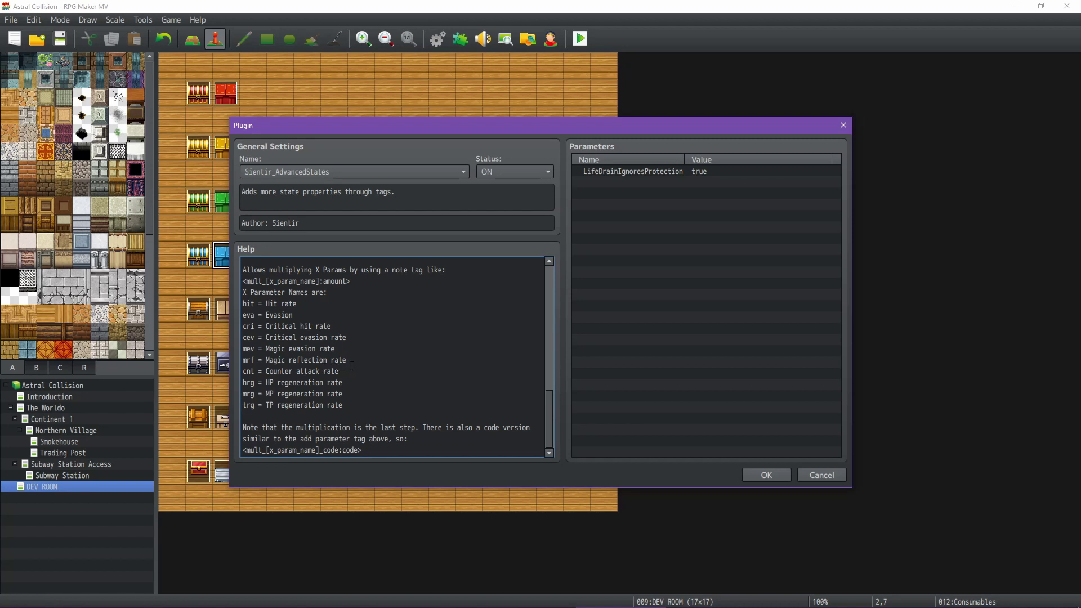
scroll(352, 366, "up", 5)
Switch to Notepad++ and find the xparam and sparam definitions in AC_Modifications.js
mouse_move(736, 605)
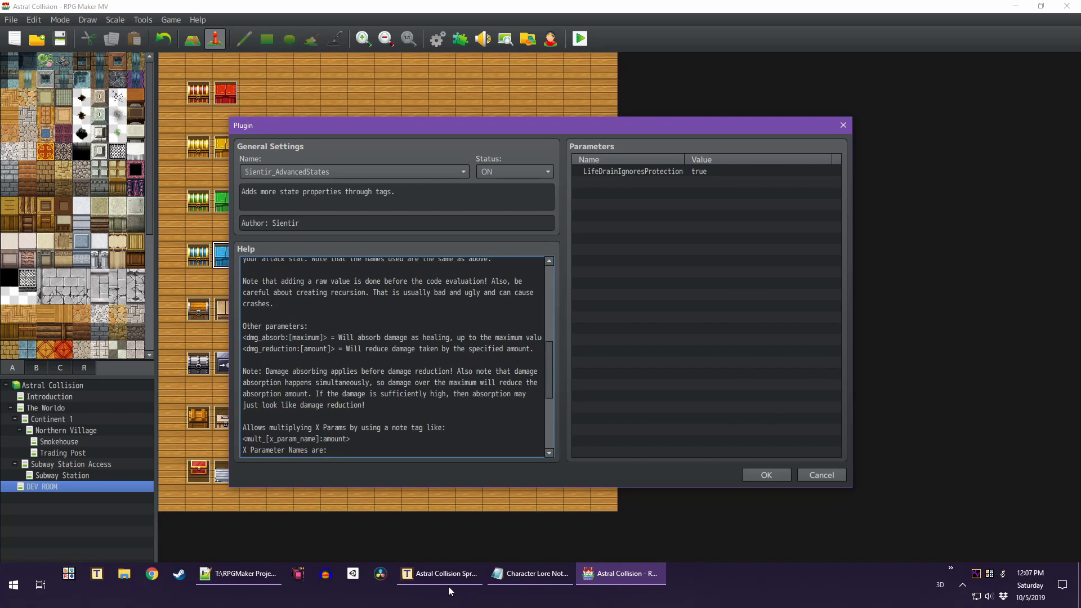
left_click(238, 573)
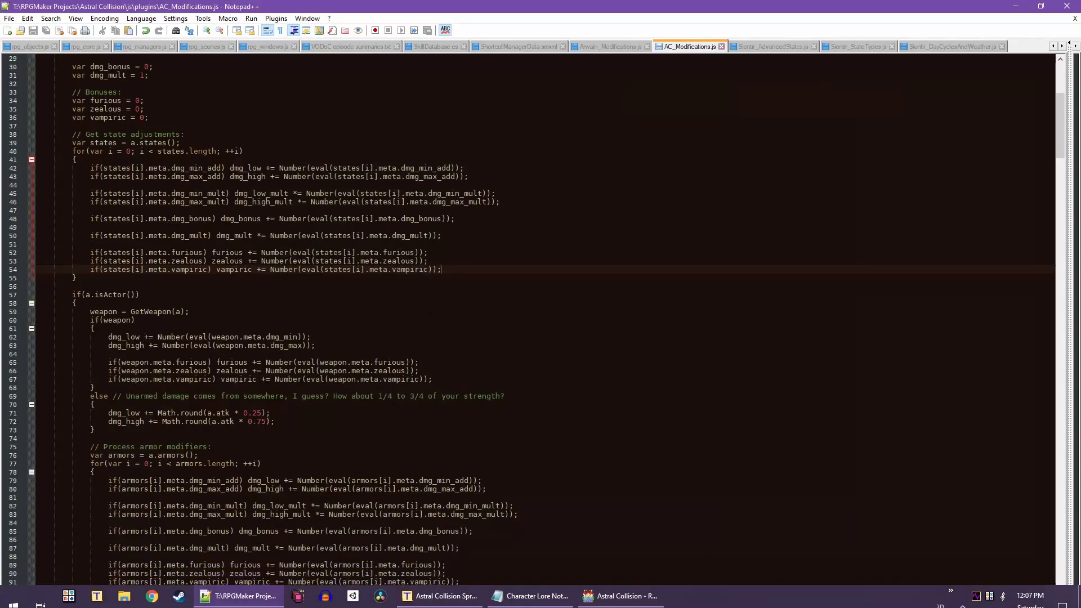
left_click(26, 47)
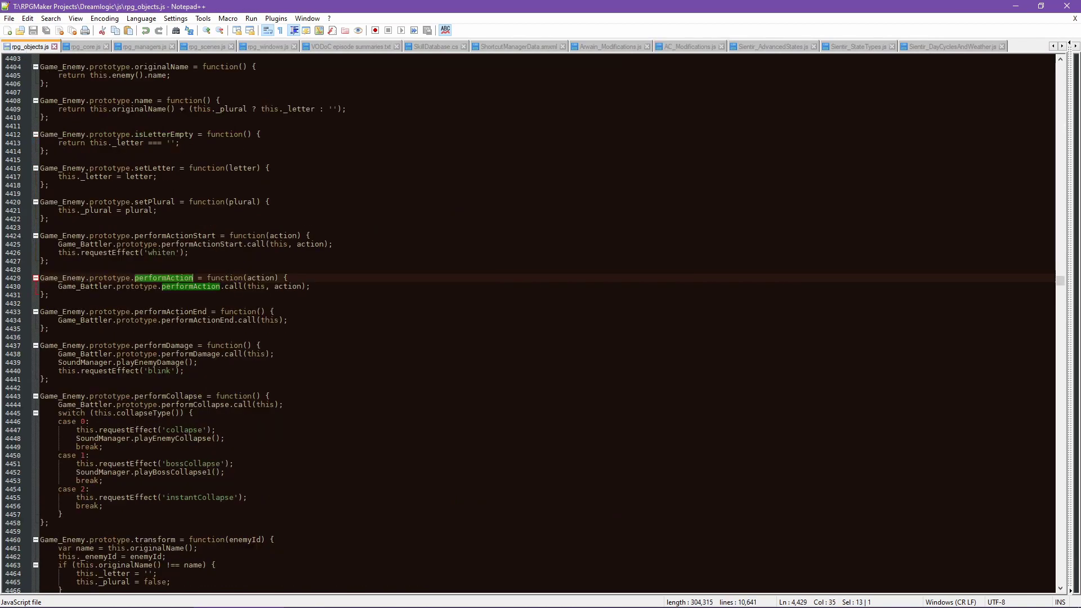
left_click(693, 48)
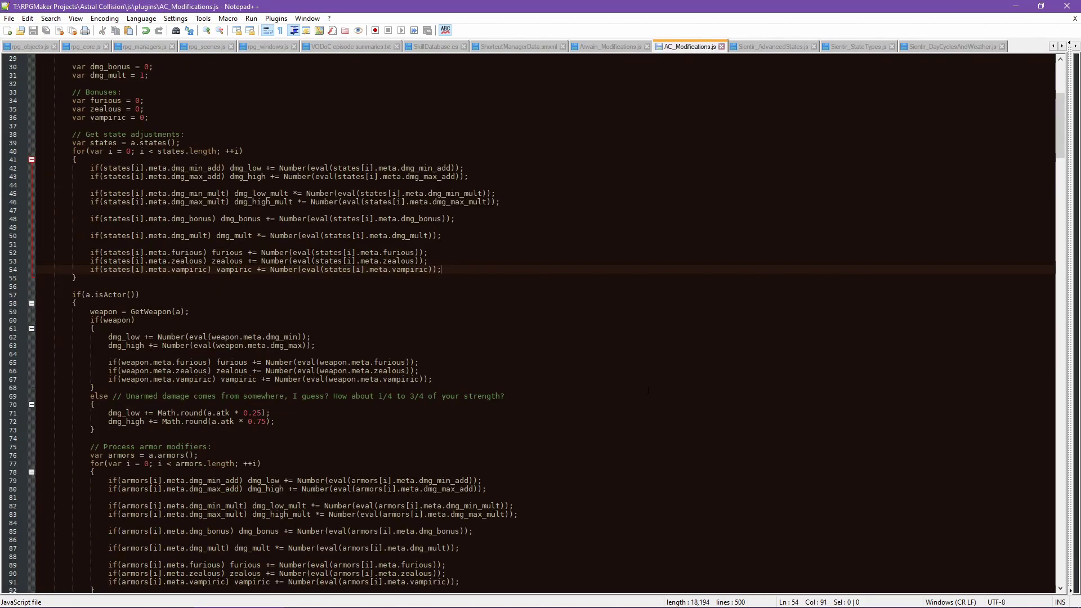
scroll(1057, 169, "down", 10)
left_click_drag(1056, 168, 1012, 521)
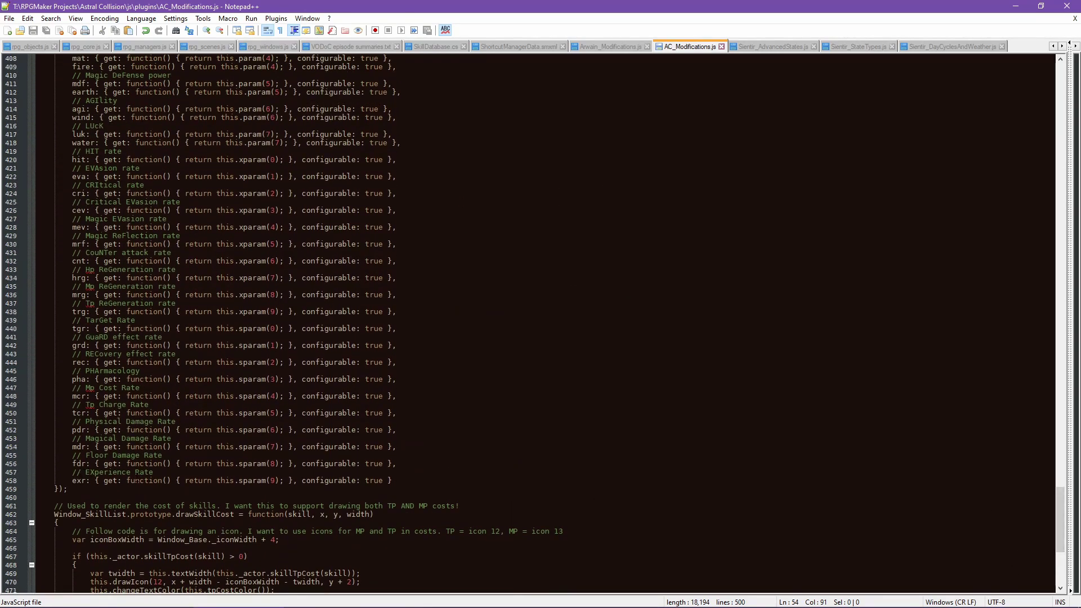
Copy the sparam definition lines from the TarGet Rate comment through the EXperience Rate comment
left_click(135, 472)
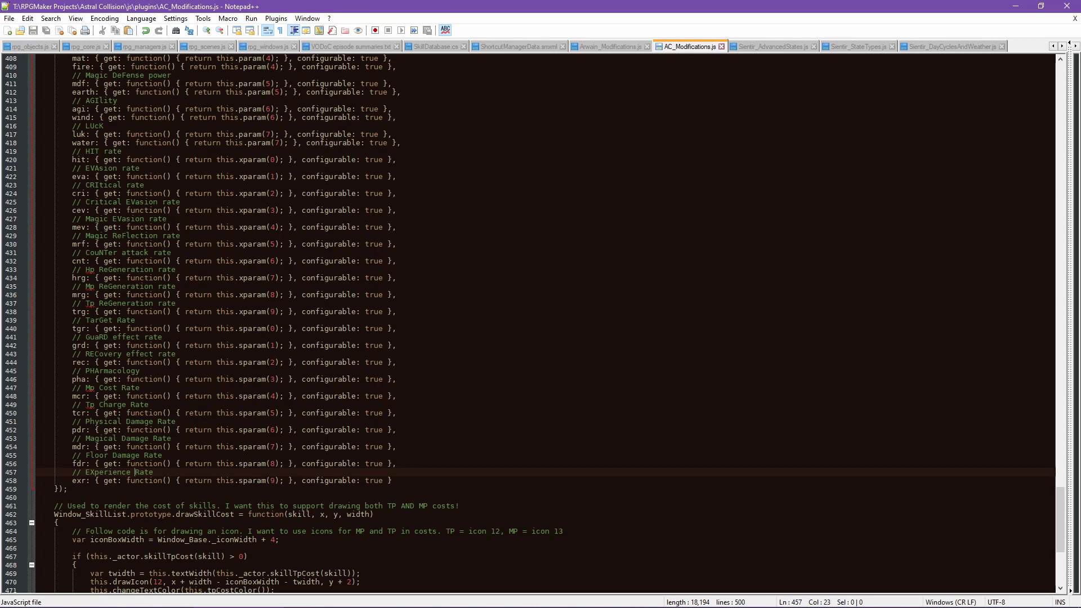
scroll(532, 324, "up", 4)
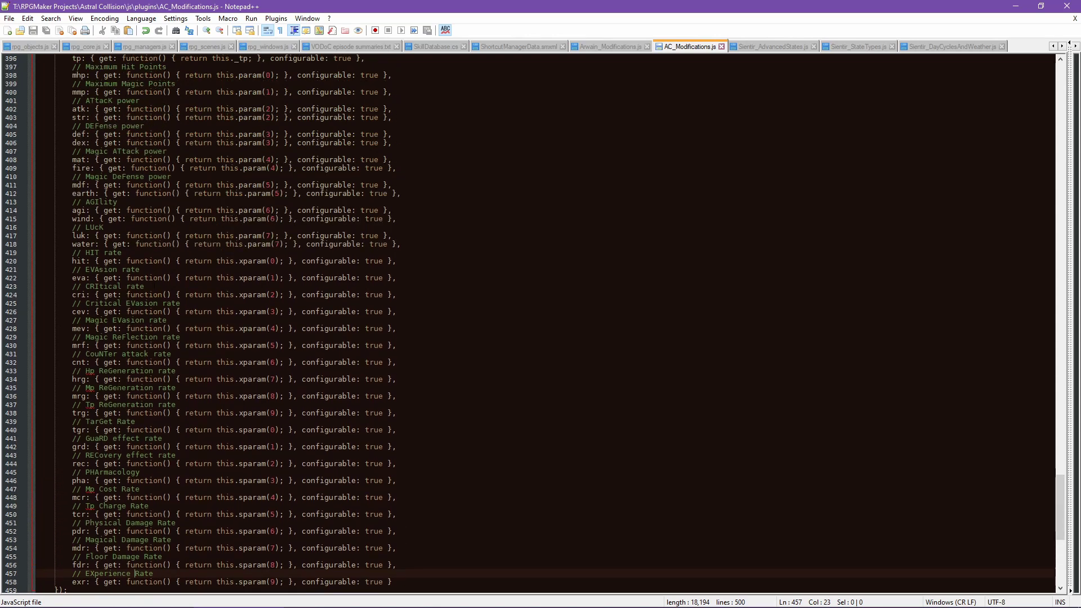
scroll(532, 324, "down", 2)
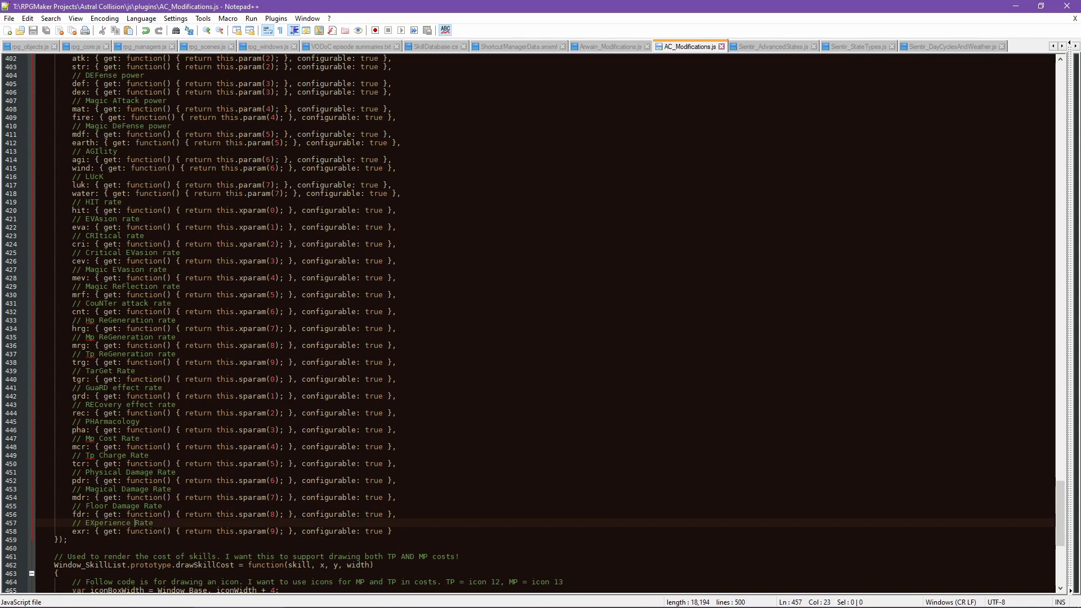
left_click(108, 371)
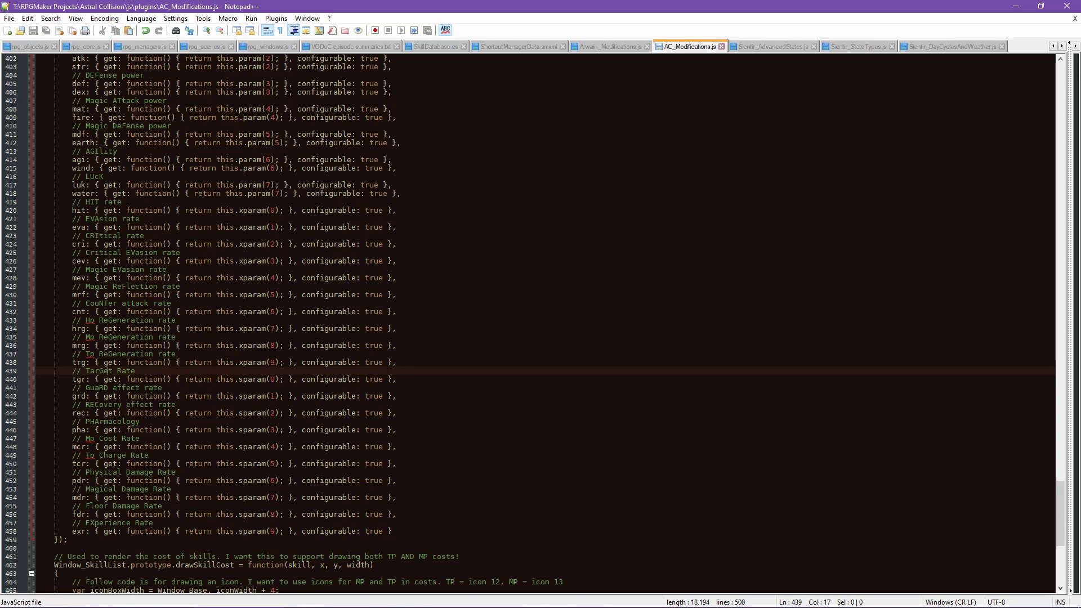
left_click_drag(72, 371, 405, 525)
key("ctrl+c")
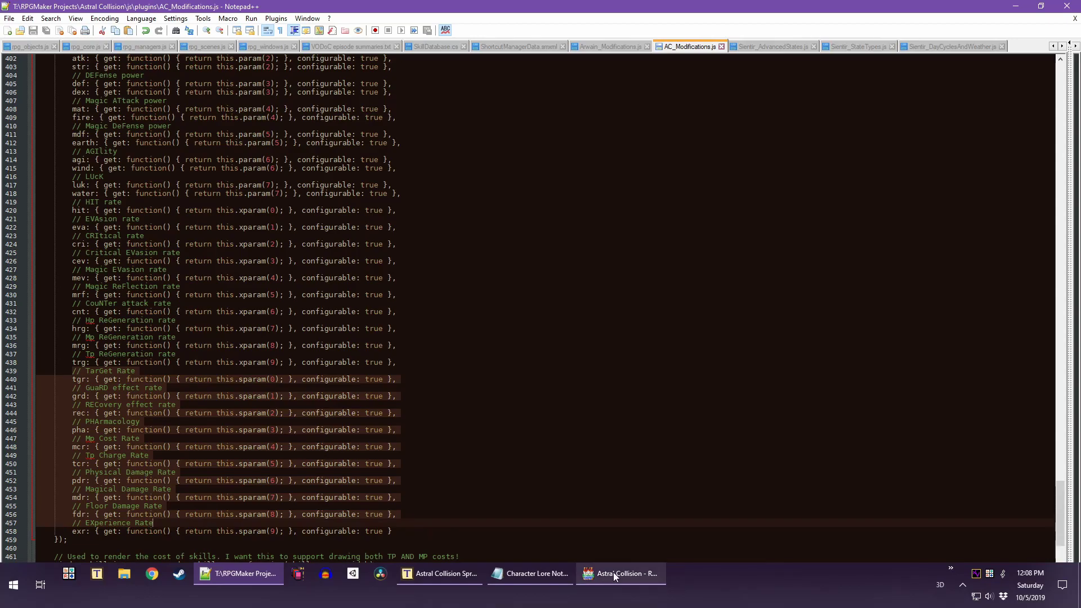
Return to the Astral Collision spreadsheet and paste the copied code lines below the TP regeneration rate entry
left_click(615, 574)
left_click(413, 573)
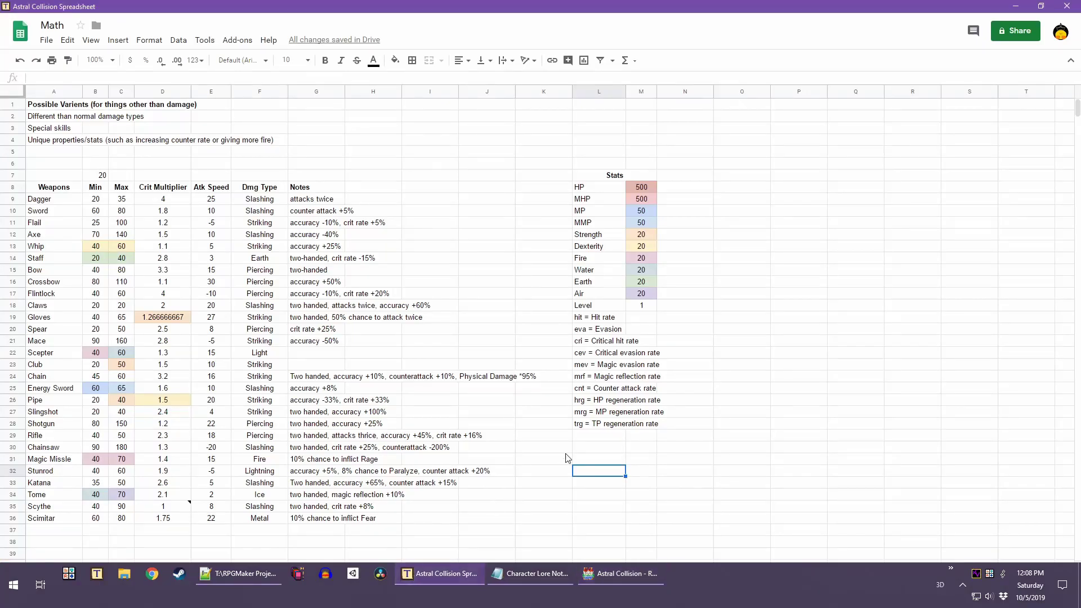
key("ctrl+v")
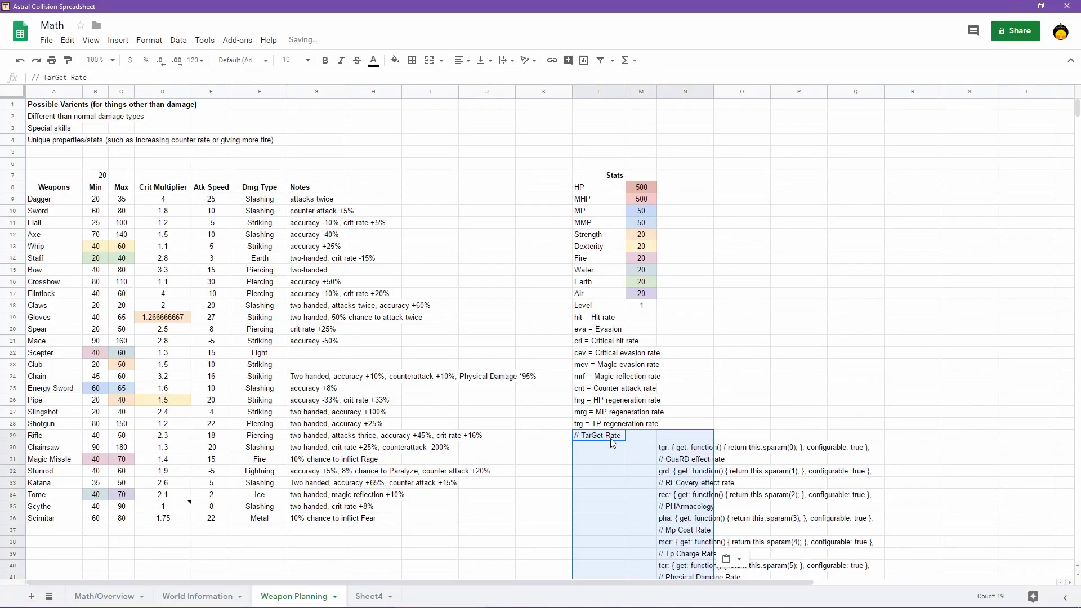
Clean up the pasted TarGet Rate comment in column L so it reads Target Rate
scroll(628, 448, "down", 2)
left_click(584, 319)
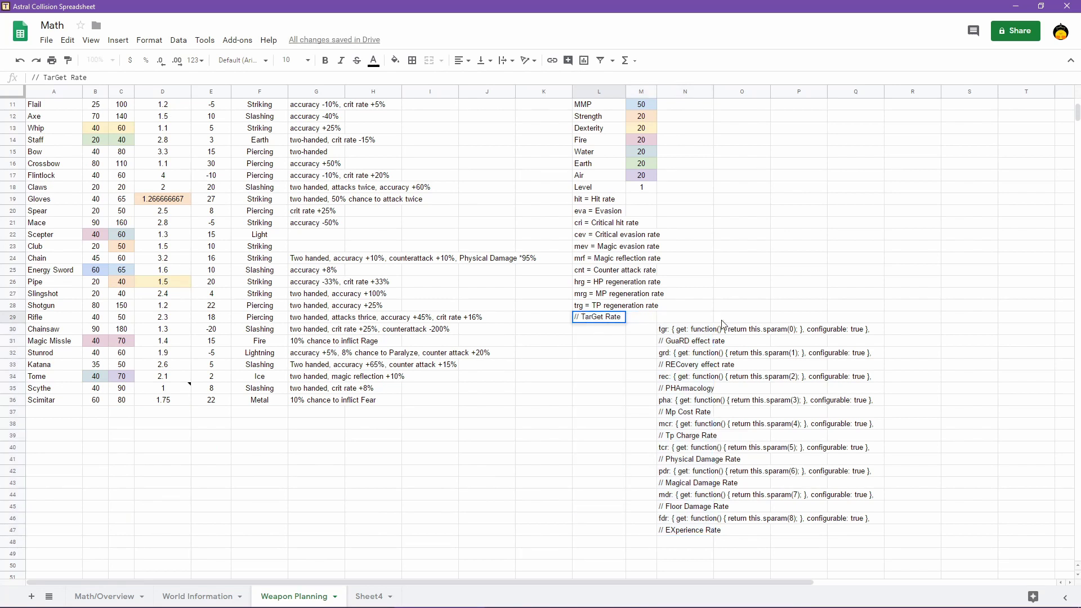
key("Home")
key("Delete")
key("Delete")
key("Delete")
key("Delete")
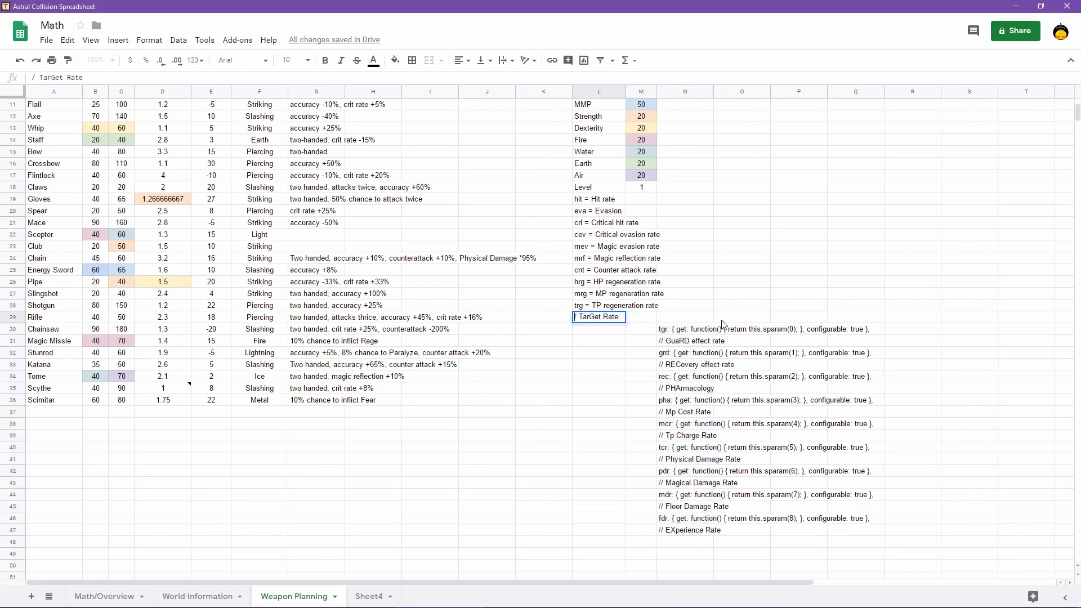
type("T")
key("Right")
key("Right")
key("Right")
key("BackSpace")
type("g")
Clear each getter code line from tgr to fdr in column N, leaving only the comment lines
left_click(664, 332)
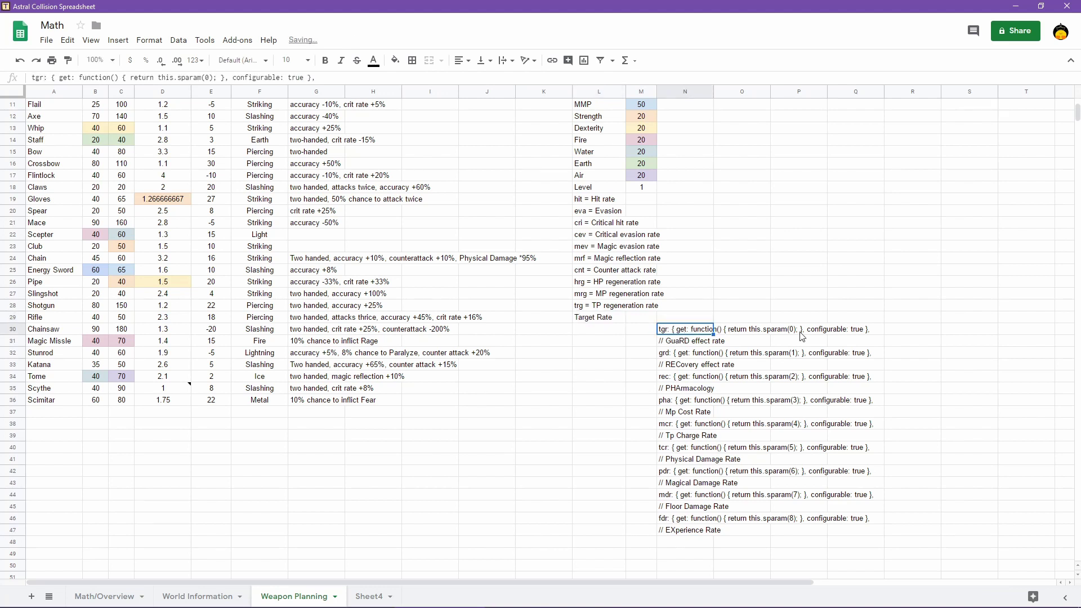
key("Delete")
key("Down")
key("Down")
key("Delete")
key("Down")
key("Down")
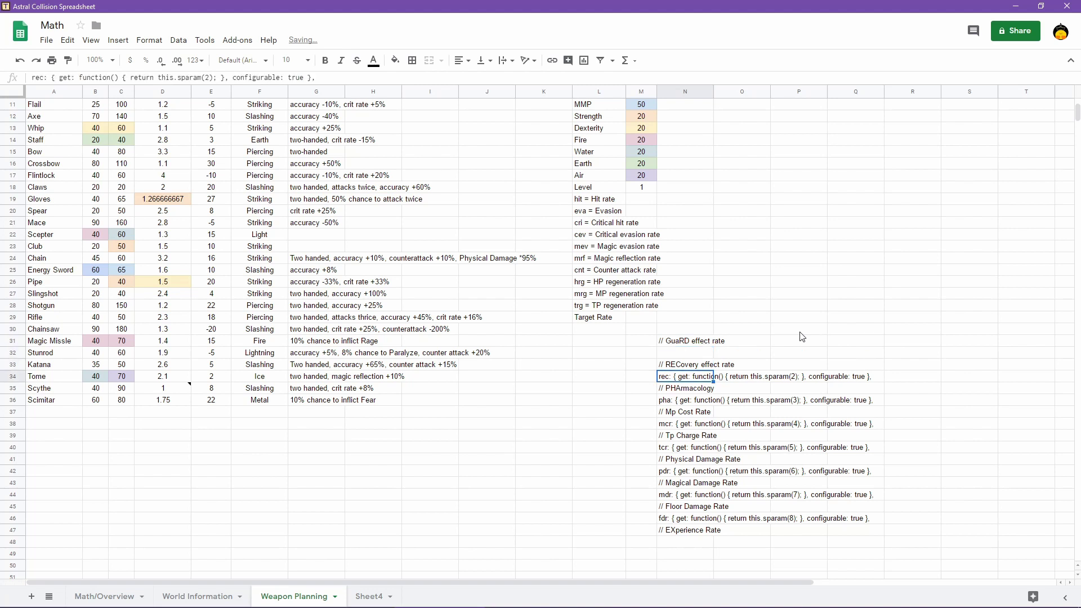
key("Delete")
key("Down")
key("Down")
key("Delete")
key("Down")
key("Down")
key("Delete")
key("Down")
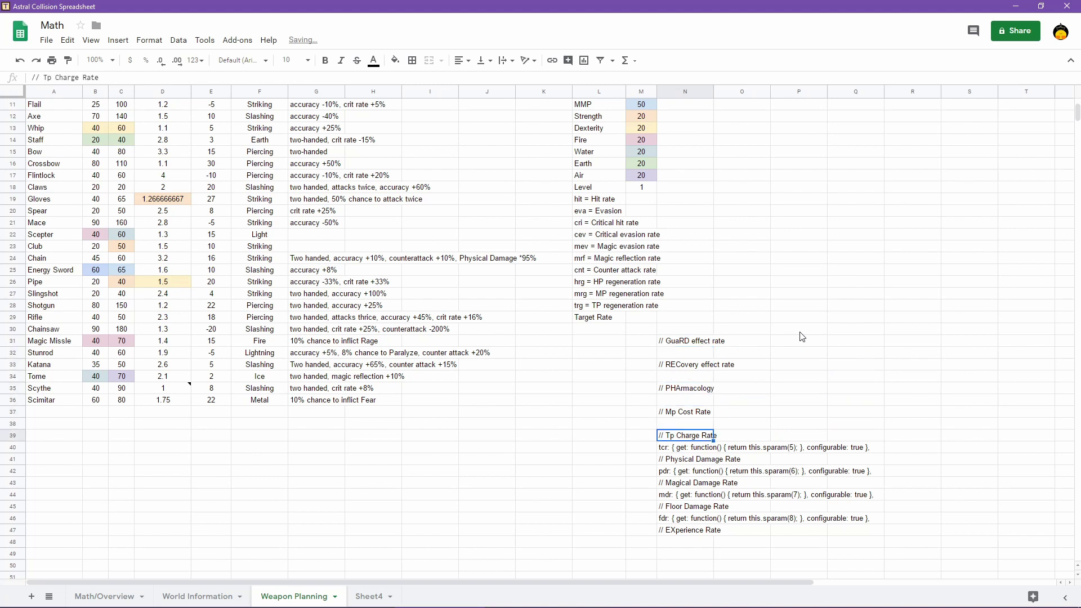
key("Down")
key("Delete")
key("Down")
key("Down")
key("Delete")
key("Down")
key("Down")
key("Delete")
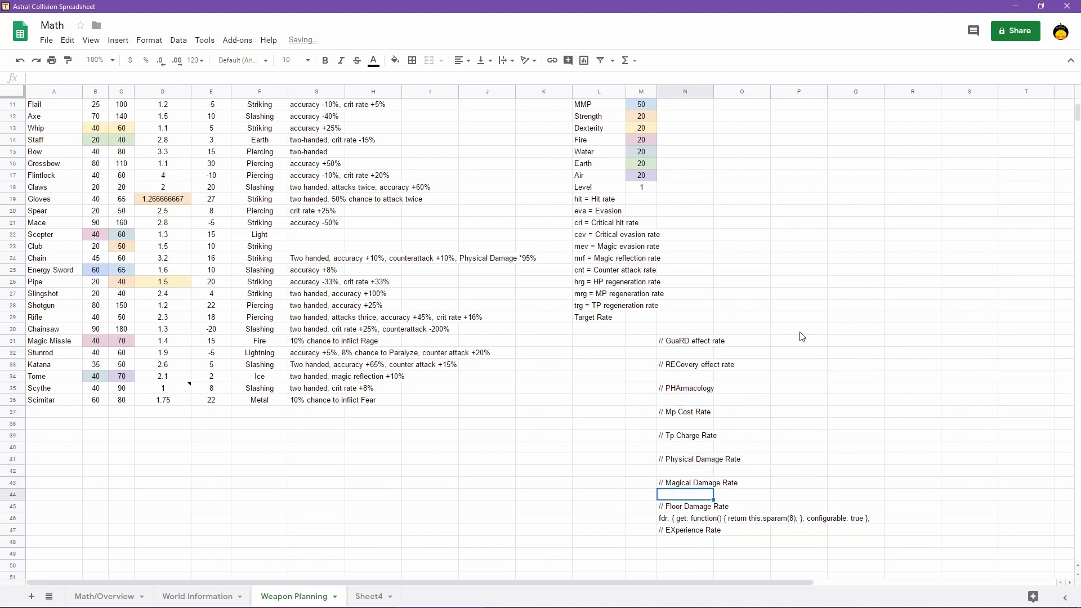
key("Down")
key("Down")
key("Delete")
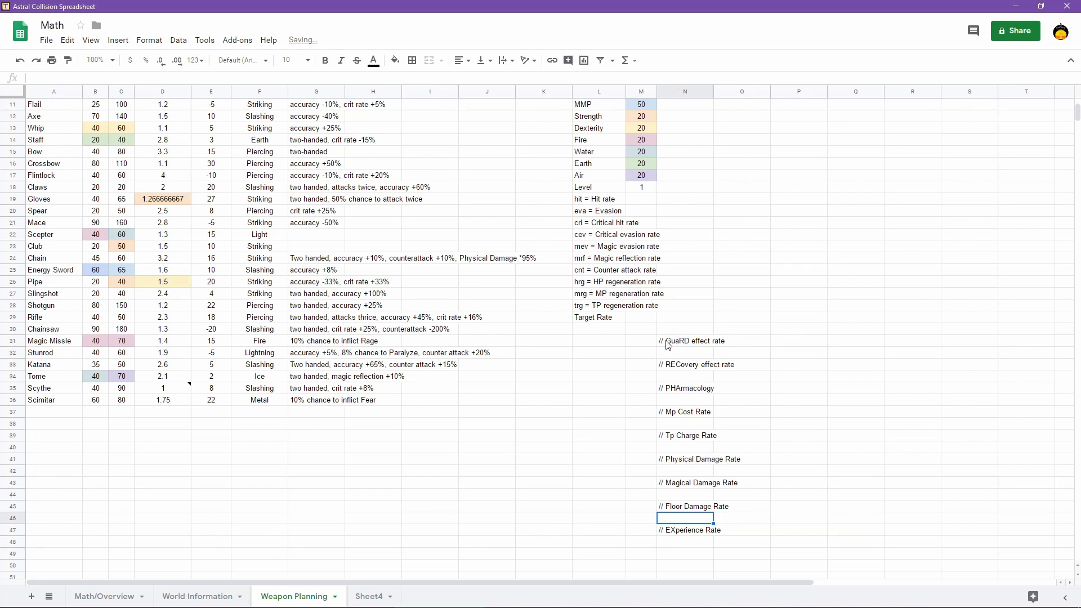
Enter the labels Guard Effect Rate, Recovery Effect Rate, Pharmacology and MP Cost Rate in column L below Target Rate
left_click(599, 328)
type("Guard Effect Rate")
key("Return")
type("Recovery Effect Rate")
key("Return")
type("Pharmacology")
key("Return")
type("MP Co")
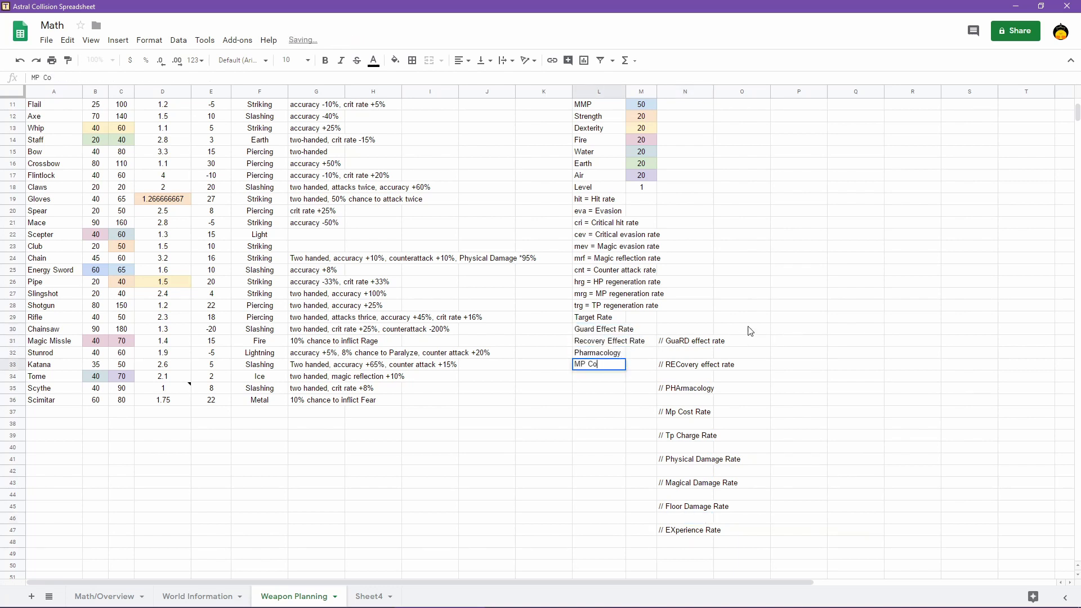
type("st Rate")
key("Return")
Add the labels TP Charge Rate, Physical Damage Rate, Magical Damage Rate, Floor Damage Rate and Experience Rate, and clear the leftover comments in column N
type("TP Charge Rate")
key("Return")
type("Physical Damage Rate")
key("Return")
type("Magical Damage Rate")
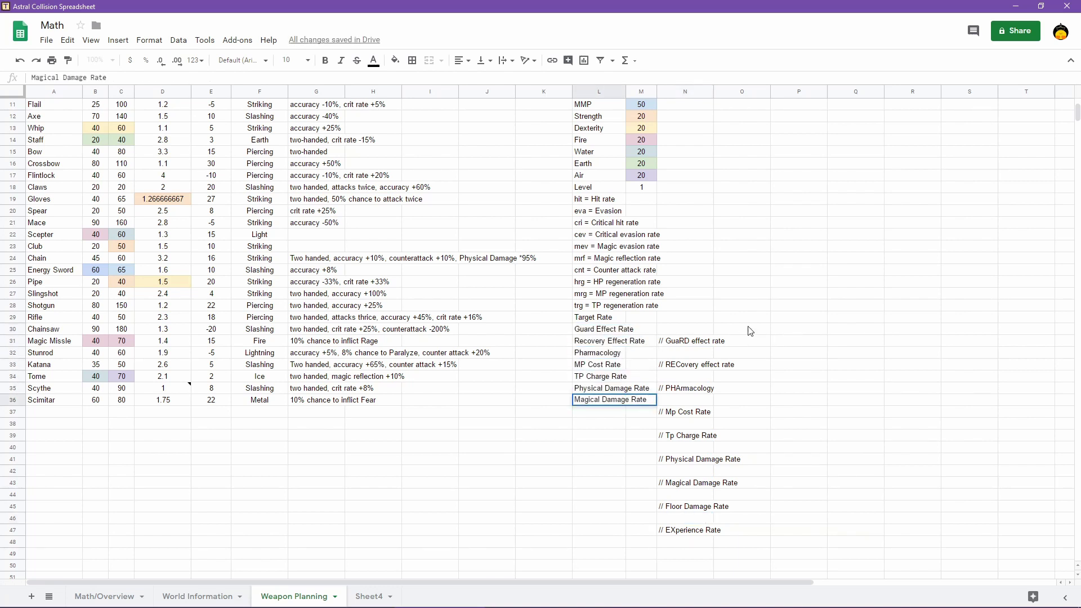
key("Return")
type("Floor Damage Rate")
key("Return")
type("Experience Rate")
left_click_drag(693, 340, 692, 530)
key("Delete")
Strip the hit and eva abbreviations so the labels below Level read Hit rate and Evasion
left_click(598, 199)
type("Hit rate")
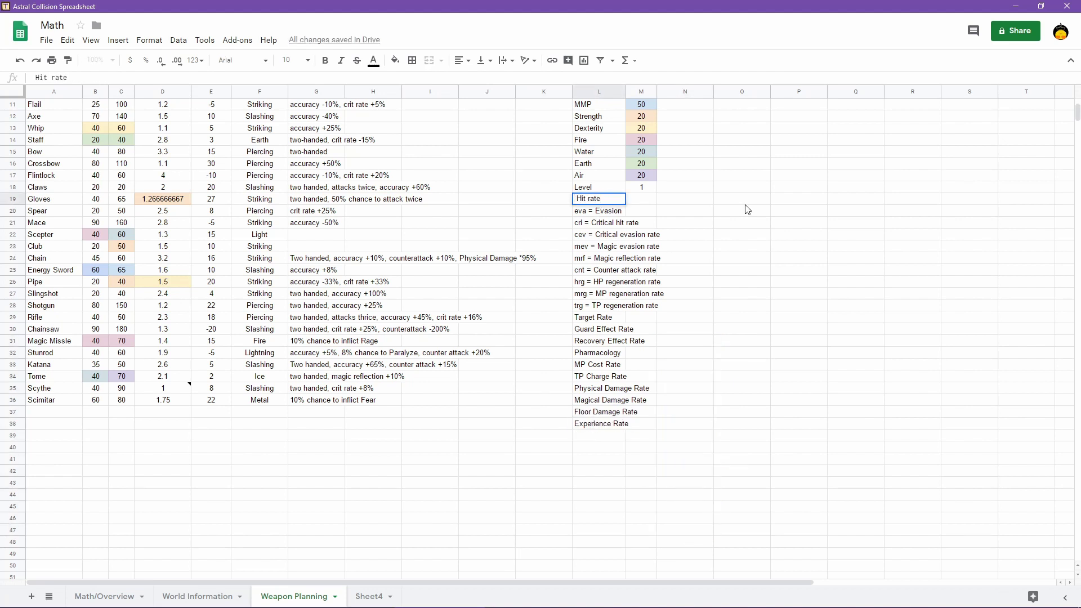
key("Return")
key("Return")
key("Home")
key("ctrl+shift+Right")
key("ctrl+shift+Right")
key("BackSpace")
key("Return")
Remove the cri and cev prefixes so the labels read Critical hit rate and Critical evasion rate
key("Return")
key("Home")
key("ctrl+shift+Right")
key("ctrl+shift+Right")
key("Right")
key("shift+Right")
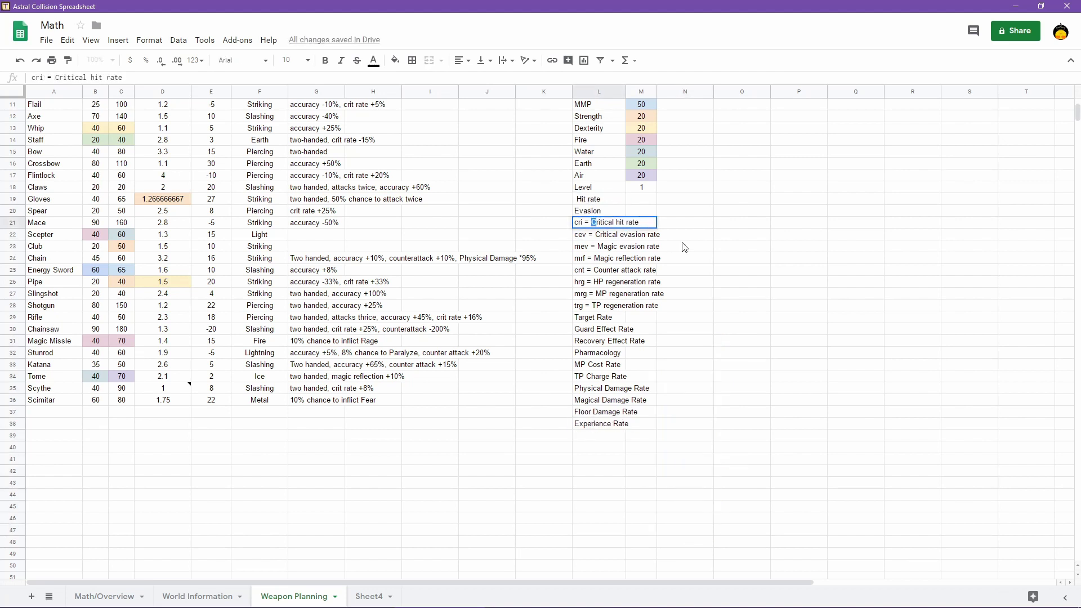
key("shift+Home")
key("BackSpace")
key("Return")
key("Return")
key("Return")
key("Up")
key("Return")
key("Home")
key("ctrl+shift+Right")
key("ctrl+shift+Right")
key("BackSpace")
key("Return")
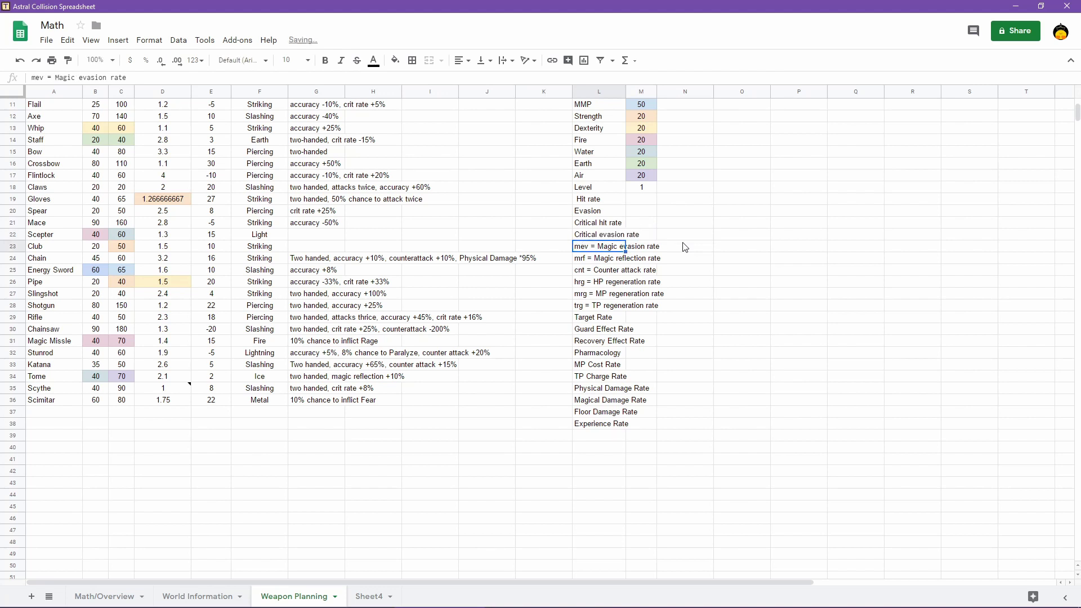
Remove the mev, mrf and cnt prefixes, leaving Magic evasion rate, Magic reflection rate and Counter attack rate
key("Return")
key("Home")
key("ctrl+shift+Right")
key("ctrl+shift+Right")
key("BackSpace")
key("Return")
key("Return")
key("Home")
key("ctrl+shift+Right")
key("ctrl+shift+Right")
key("BackSpace")
key("Return")
key("Return")
key("Home")
key("ctrl+shift+Right")
key("ctrl+shift+Right")
key("BackSpace")
key("Return")
Remove the hrg, mrg and trg prefixes from the HP, MP and TP regeneration rate labels
key("Return")
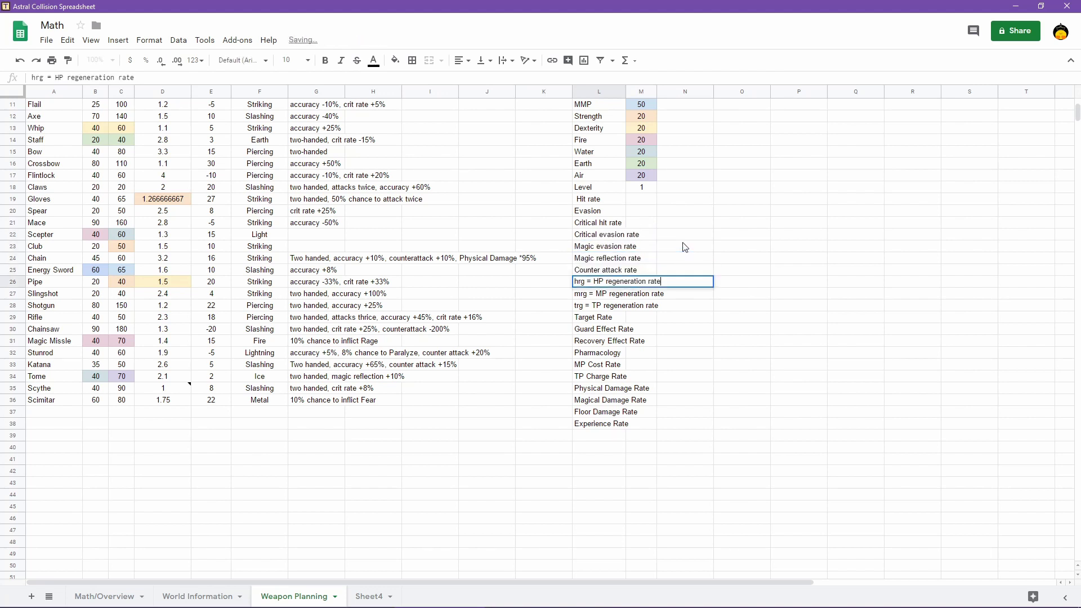
key("Home")
key("ctrl+shift+Right")
key("ctrl+shift+Right")
key("BackSpace")
key("Return")
key("Return")
key("Home")
key("ctrl+shift+Right")
key("ctrl+shift+Right")
key("BackSpace")
key("Return")
key("Return")
key("Home")
key("ctrl+shift+Right")
key("ctrl+shift+Right")
key("BackSpace")
key("Return")
Fit column L to its contents and right-align the stat labels from HP through Experience Rate
double_click(626, 92)
scroll(622, 129, "up", 1)
left_click(616, 128)
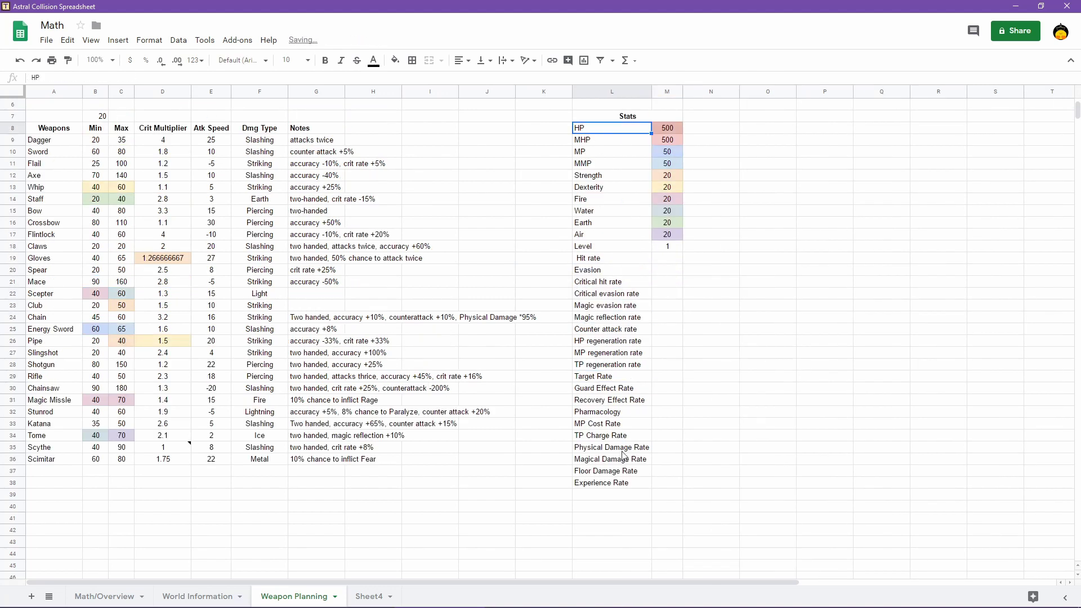
left_click(619, 483, "shift")
key("ctrl+shift+r")
left_click(768, 423)
scroll(769, 370, "up", 1)
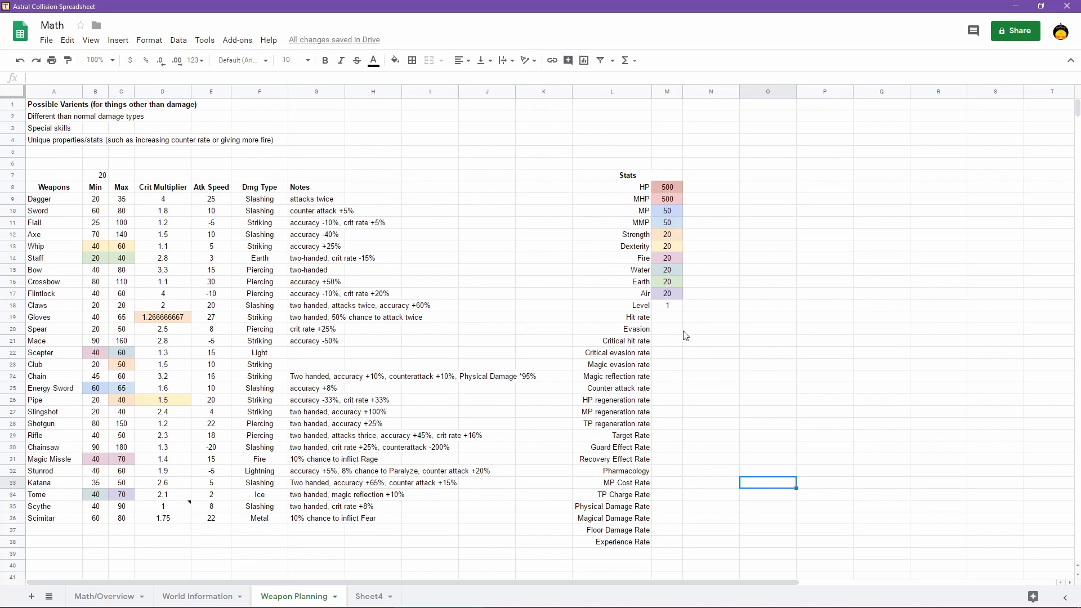
Enter the values 1 for Hit rate, 0 for Evasion and 0 for Critical hit rate in column M
left_click(668, 319)
scroll(786, 329, "down", 1)
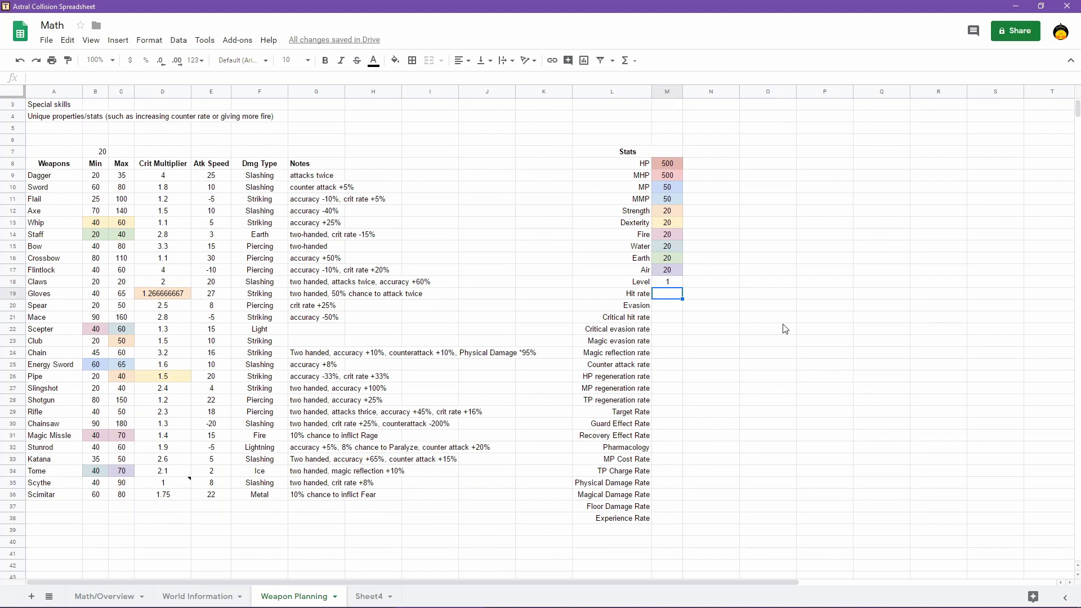
type("1")
key("Return")
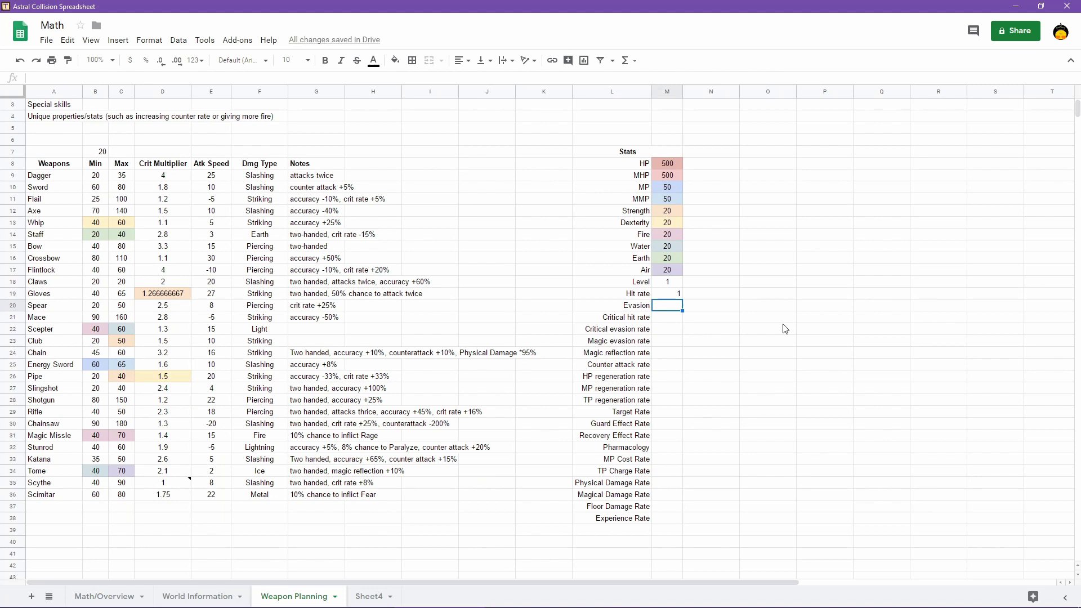
type("0")
key("Return")
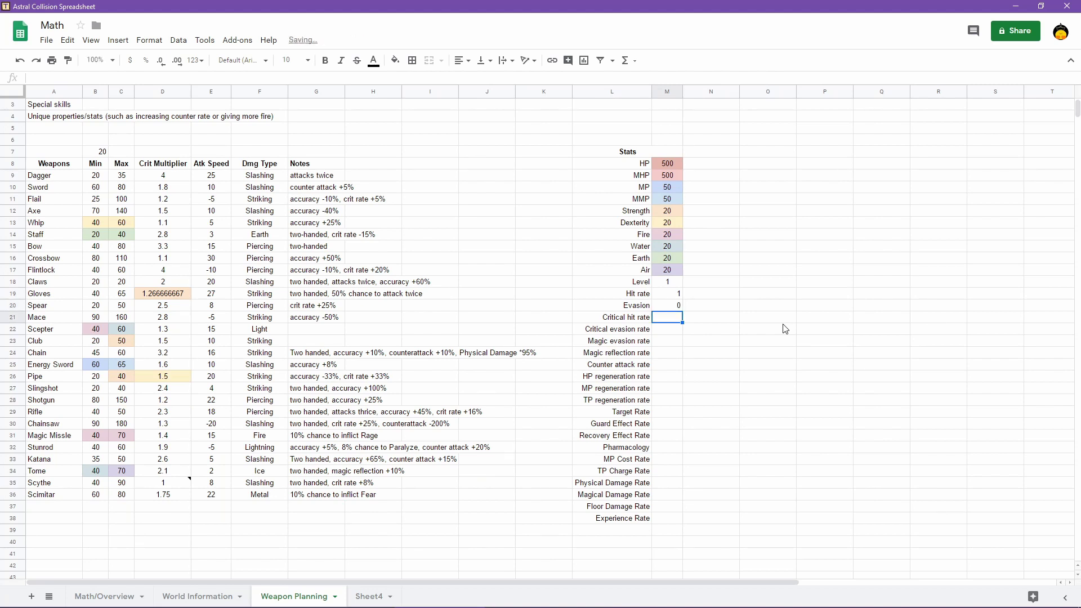
type("0")
key("Return")
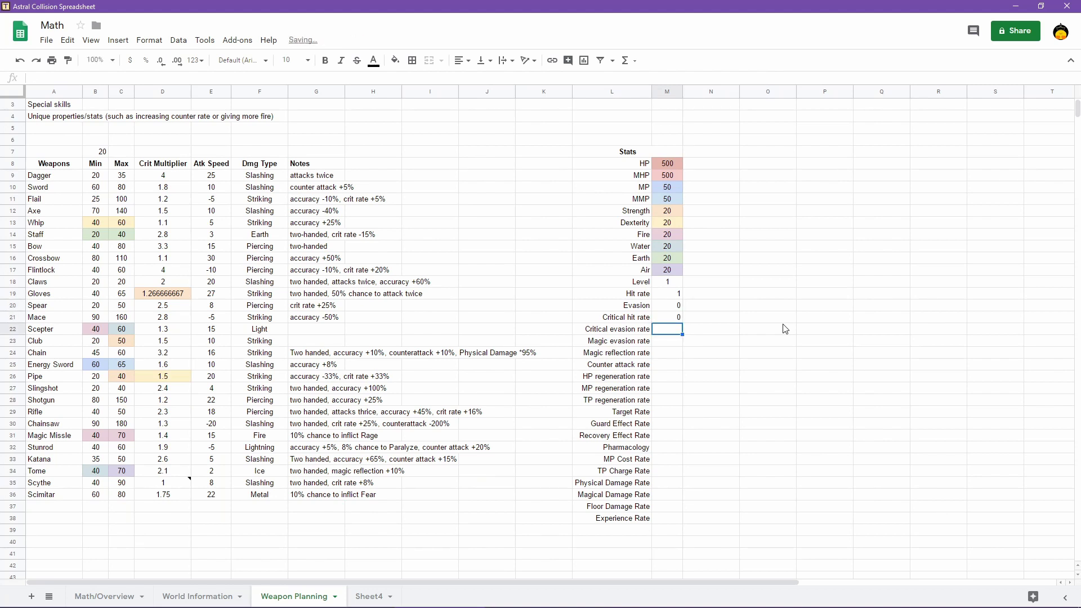
Center the value cells in column M from Hit rate through Experience Rate
left_click(666, 294)
left_click(665, 518, "shift")
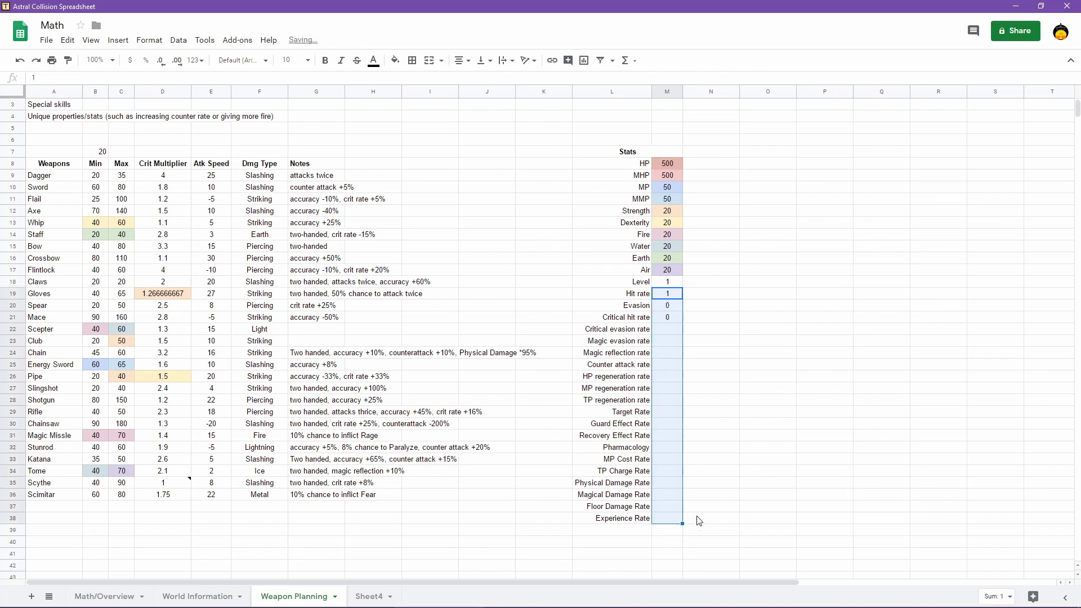
Enter 0 in column M for Critical evasion rate, Magic evasion rate, Magic reflection rate and Counter attack rate
left_click(669, 329)
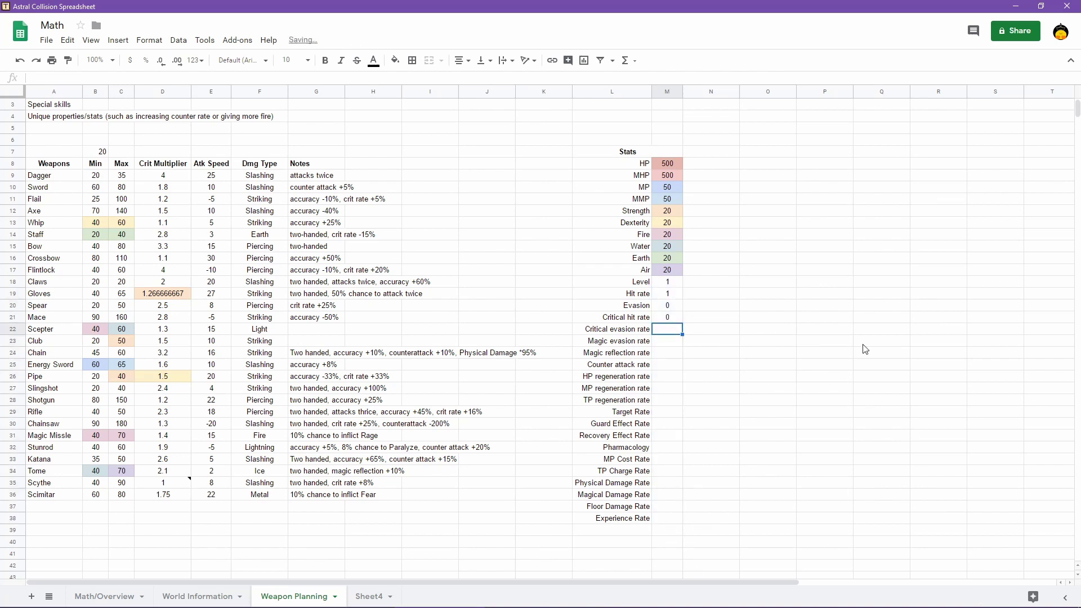
type("0")
key("Return")
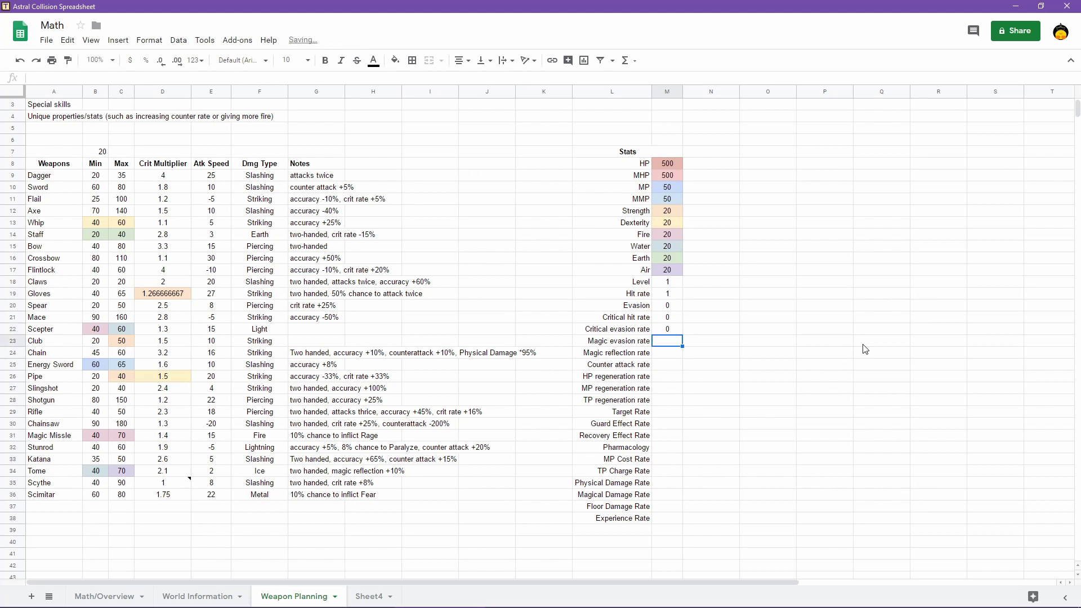
type("0")
key("Return")
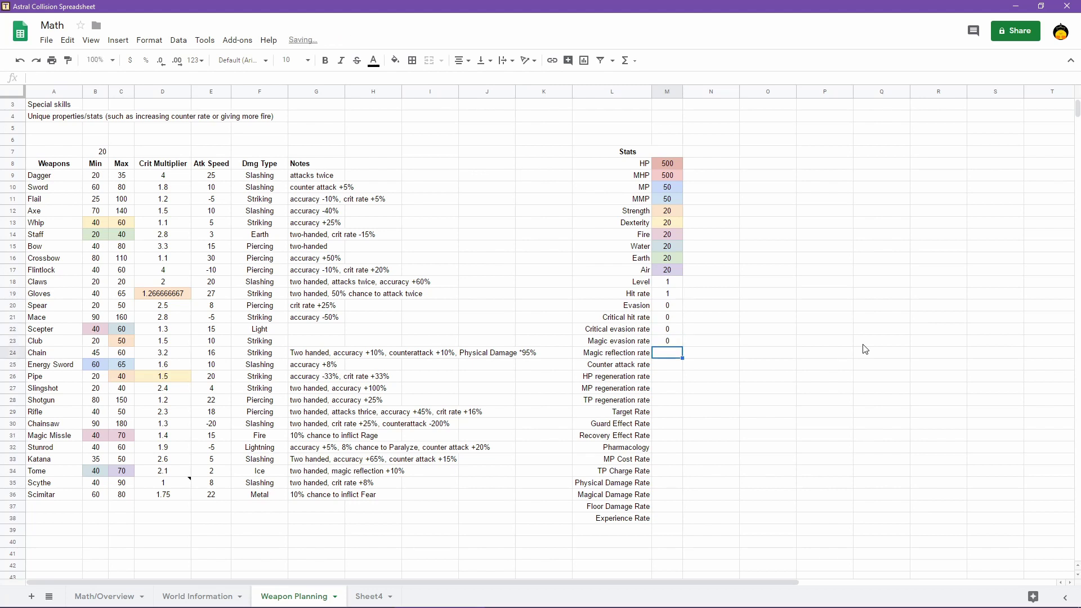
type("0")
key("Return")
type("0")
key("Return")
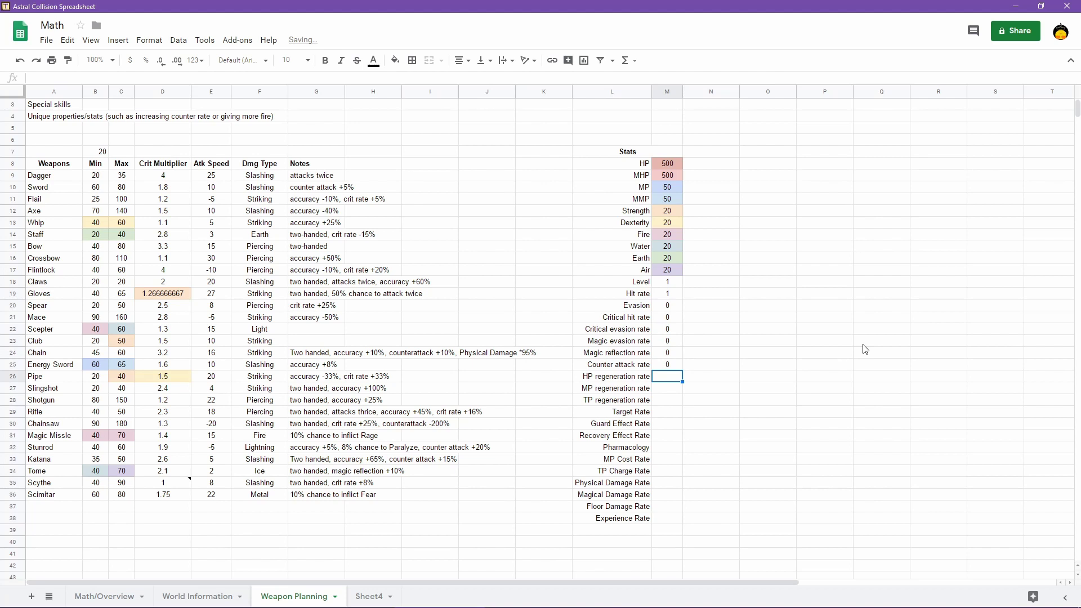
Enter 0 in column M for the HP, MP and TP regeneration rates
type("0")
key("Return")
type("0")
key("Return")
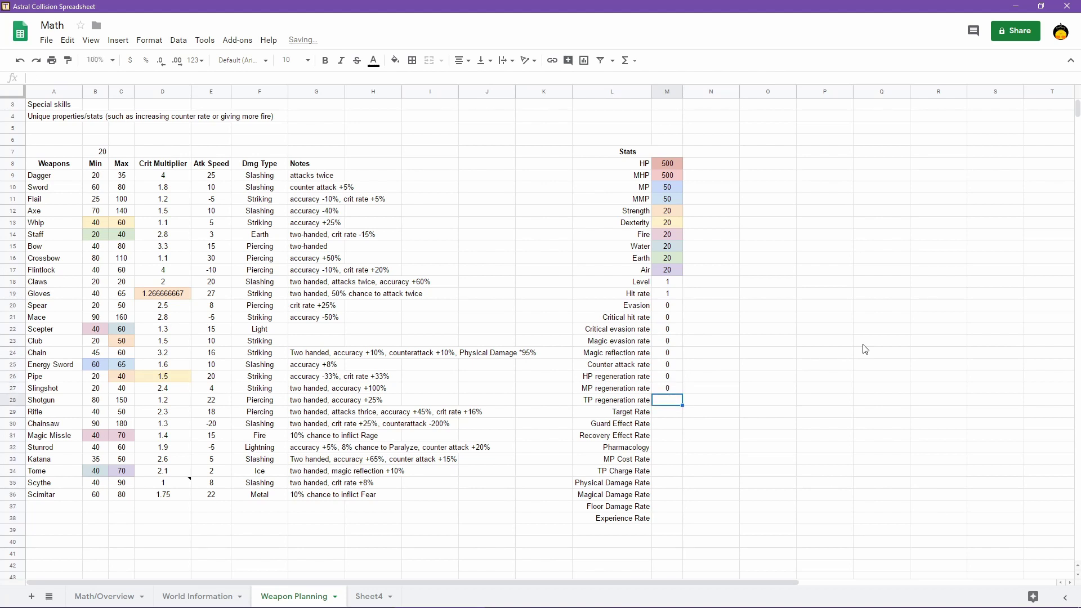
type("0")
key("Return")
Enter 1 in column M for every stat from Target Rate through Experience Rate
type("1")
key("Return")
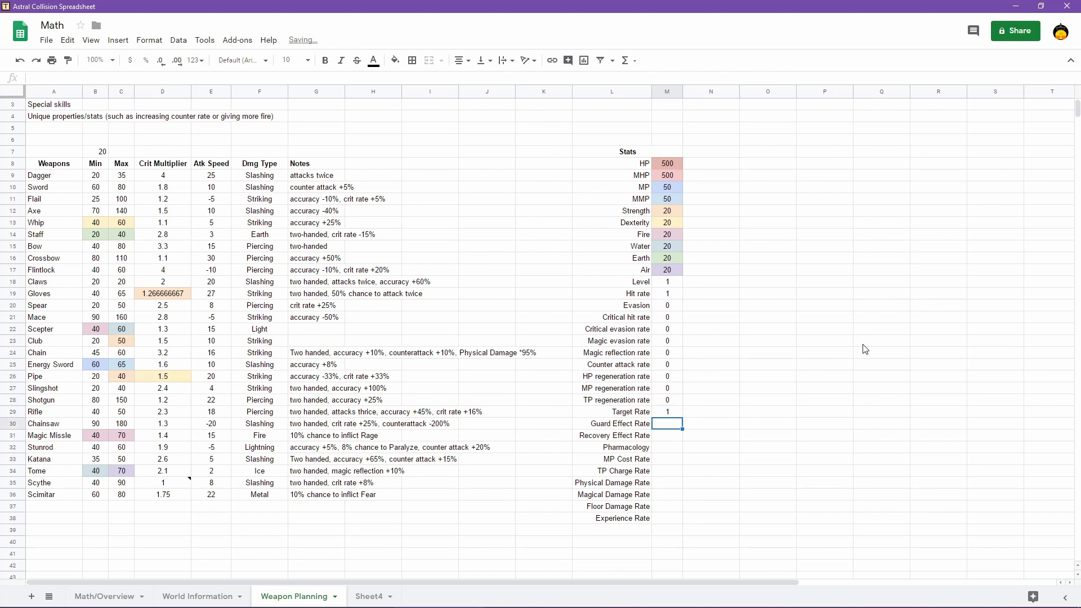
type("1")
key("Return")
type("1")
key("Return")
type("1 1")
key("Return")
type("1 1")
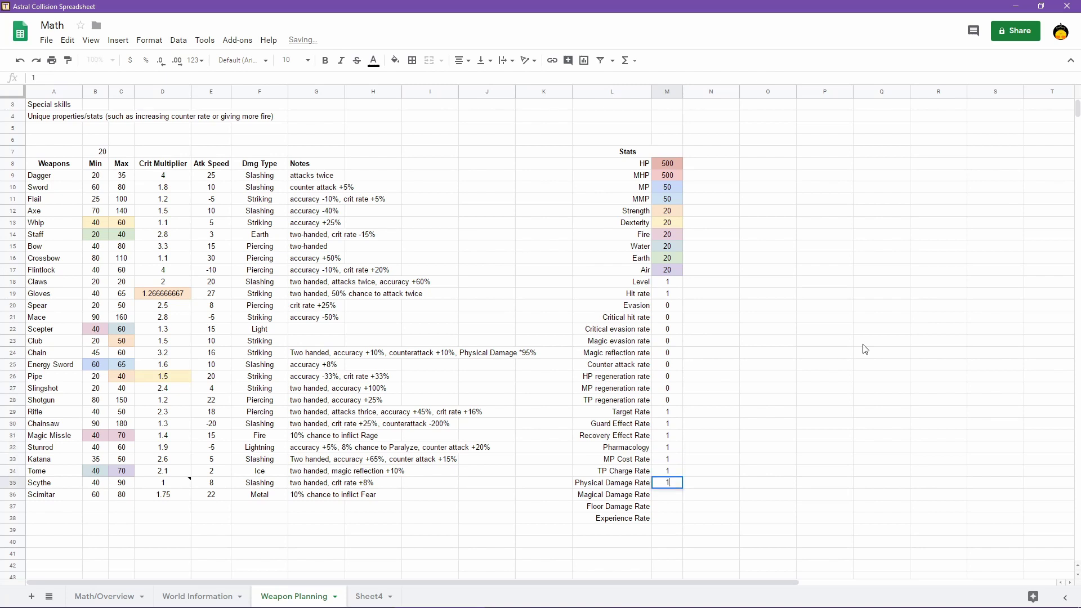
key("Return")
type("1")
key("Return")
type("1 1")
key("Return")
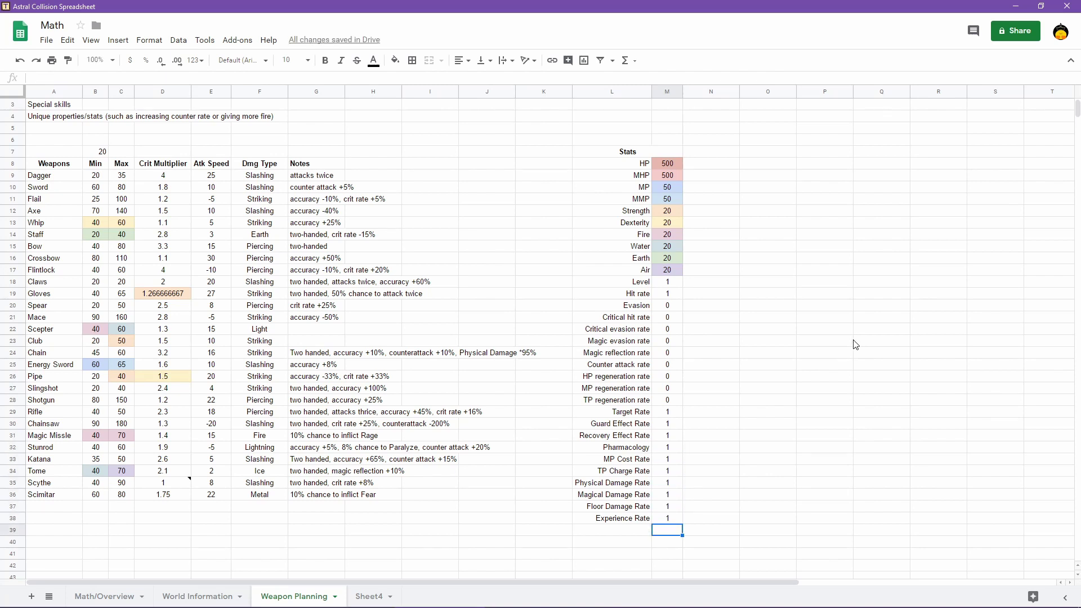
left_click(635, 521)
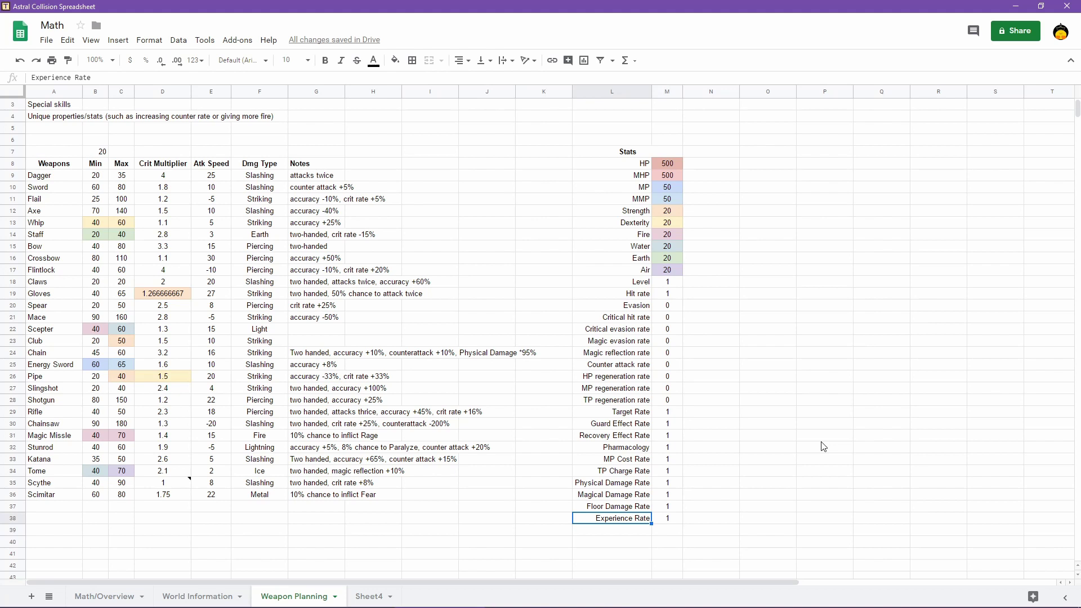
key("Up")
key("Right")
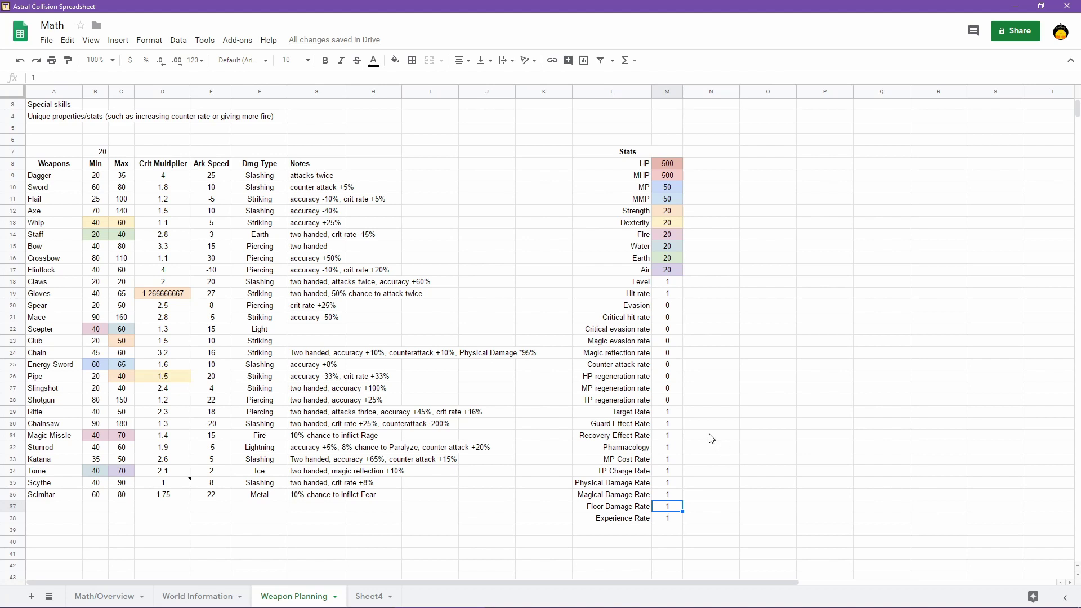
left_click(670, 424)
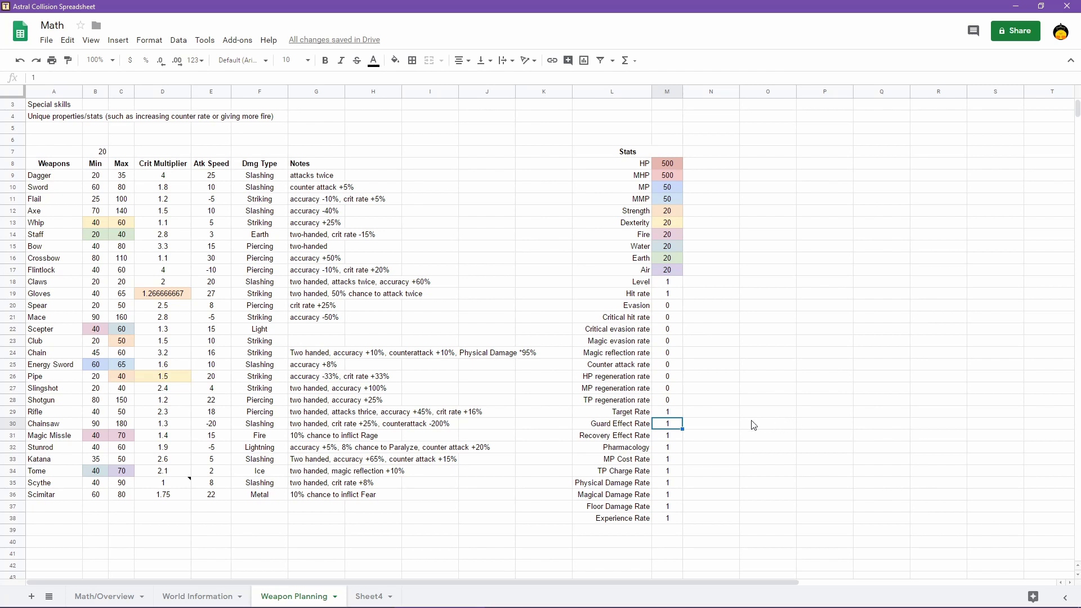
left_click(53, 519)
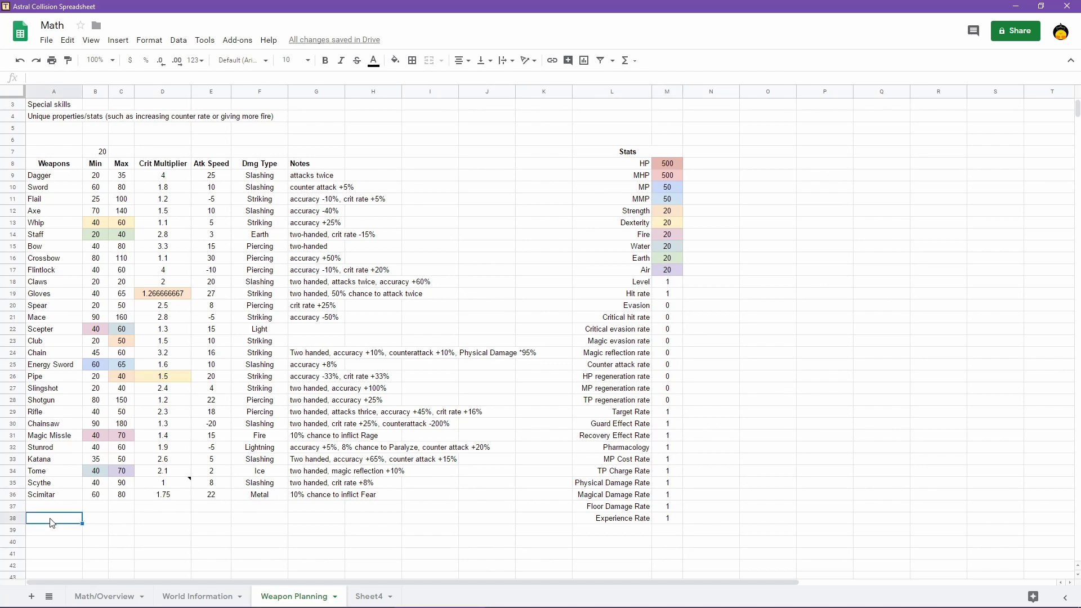
scroll(180, 477, "down", 2)
scroll(179, 479, "down", 4)
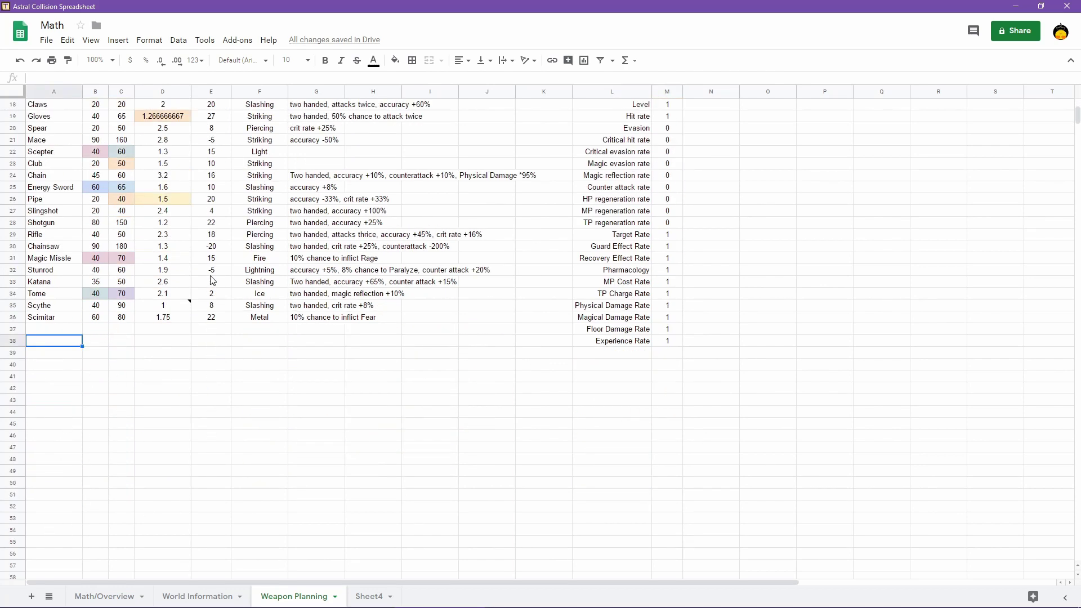
scroll(357, 369, "up", 7)
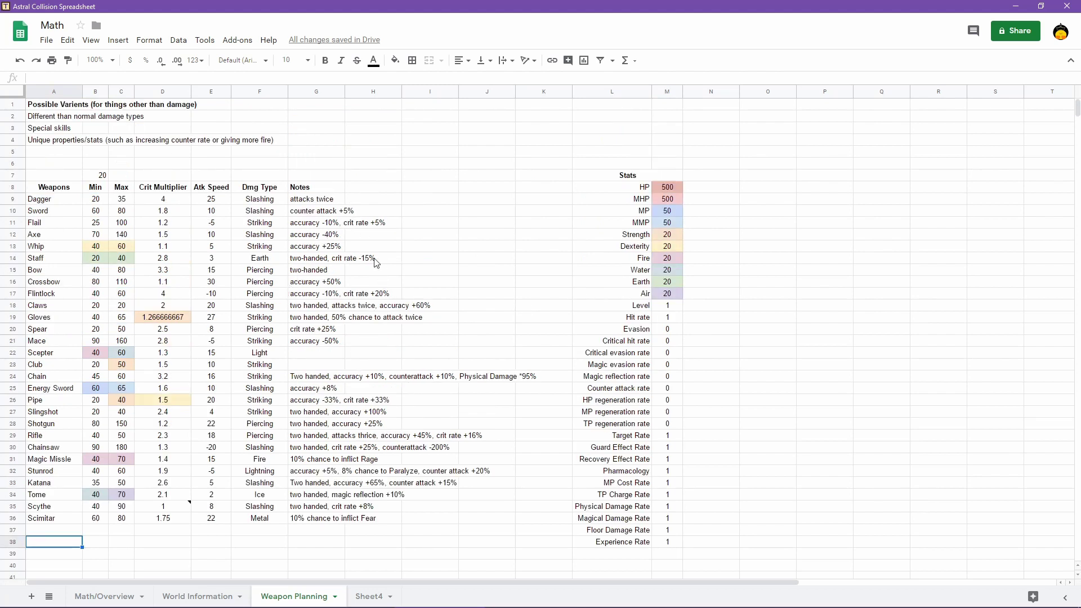
left_click(481, 185)
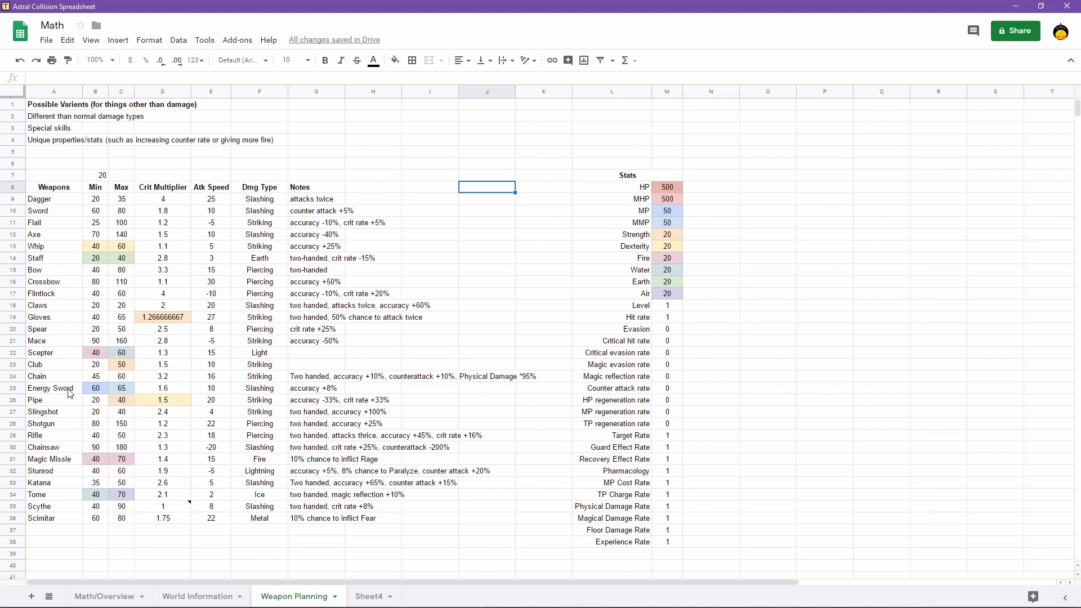
Compare the Crossbow, Flintlock, Shotgun and Rifle entries in the Weapons list
left_click(56, 294)
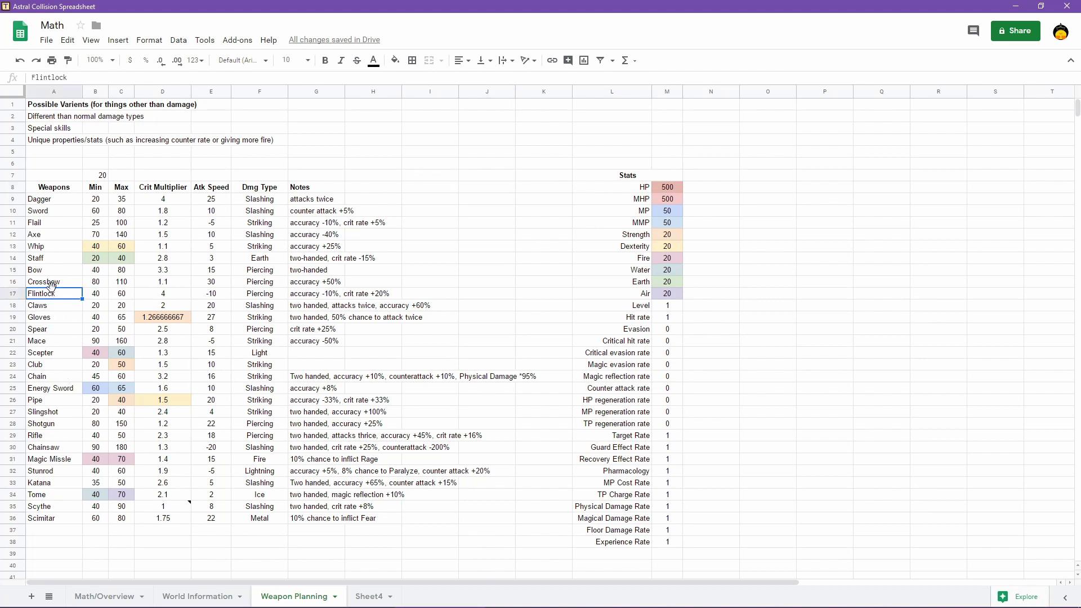
left_click(52, 285)
left_click(55, 295)
left_click(55, 284)
left_click(57, 297)
left_click(52, 427)
left_click(55, 438)
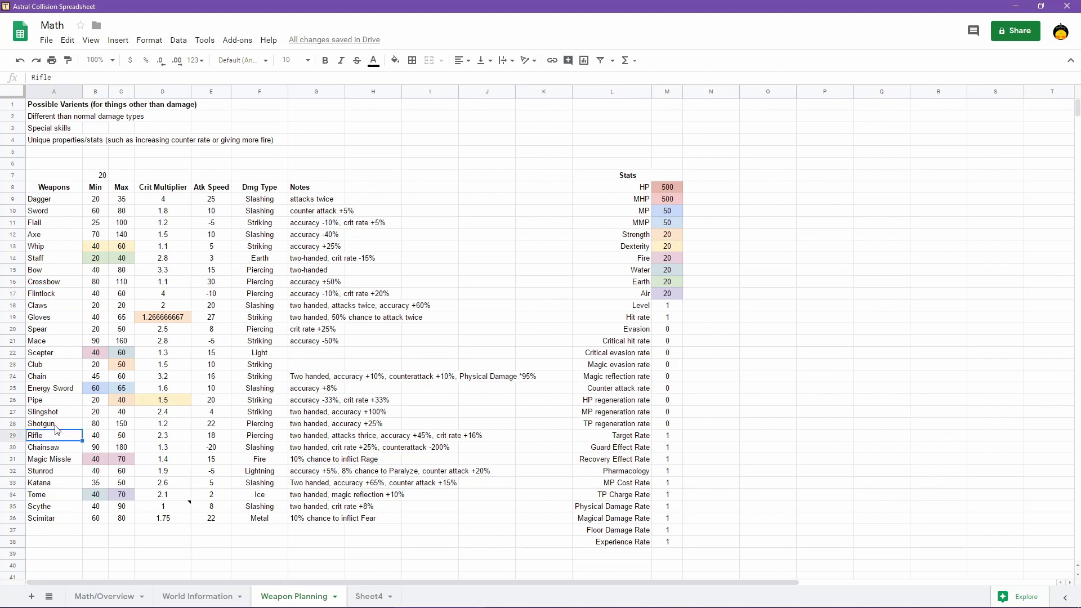
left_click(57, 428)
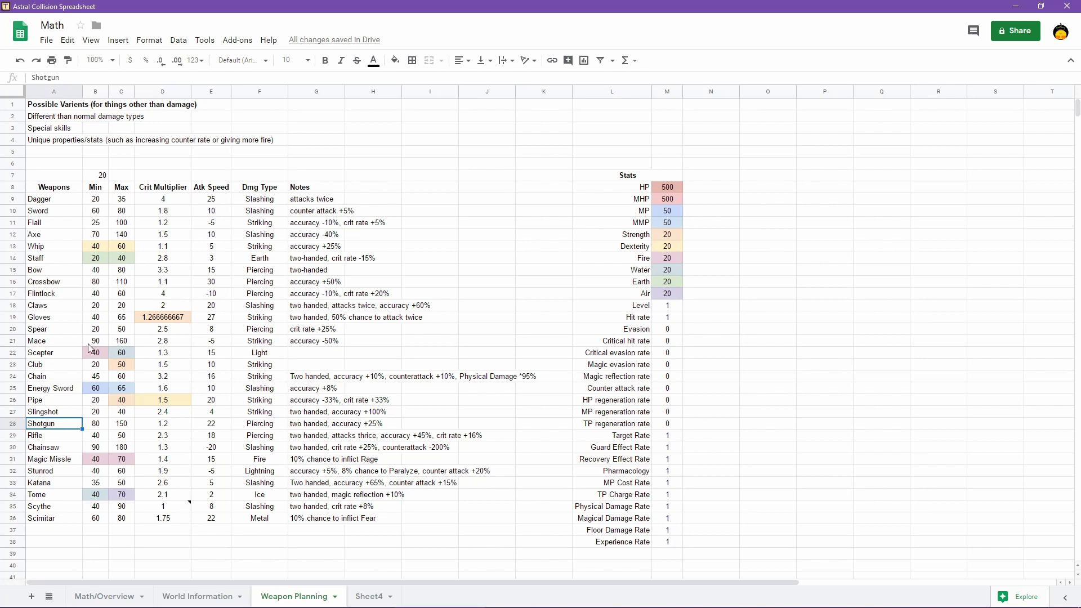
Examine the Flintlock's row, from its damage range and crit multiplier through to its notes
left_click(61, 298)
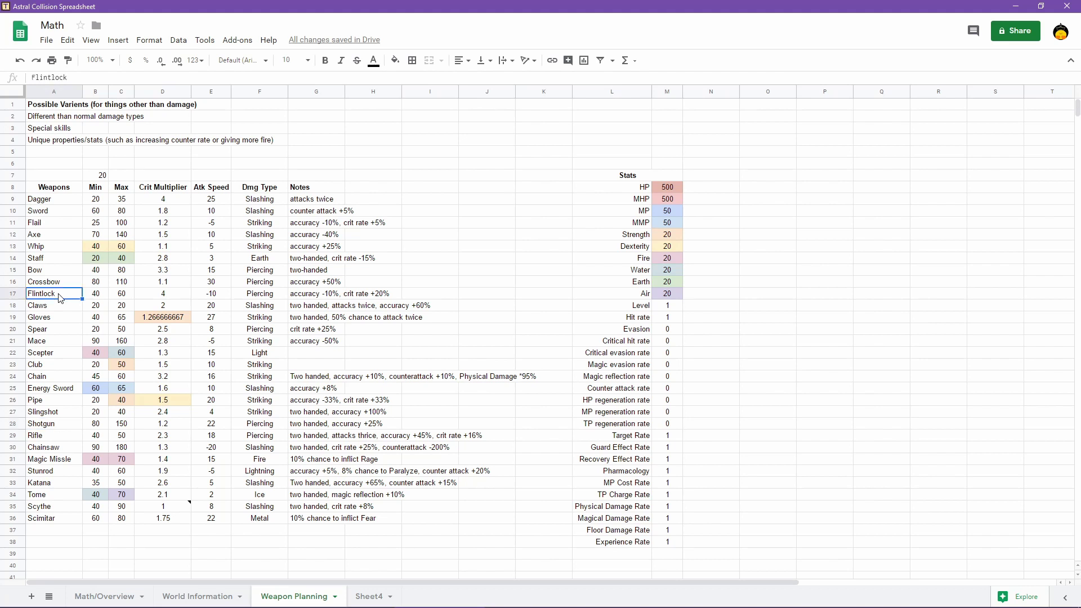
key("Right")
key("Right")
key("Right")
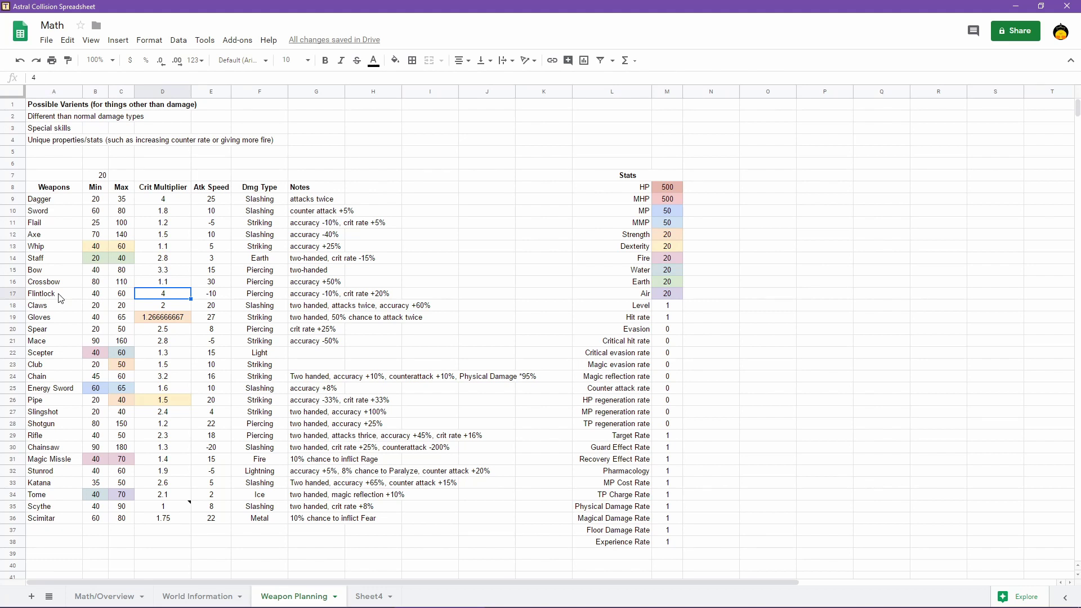
key("Left")
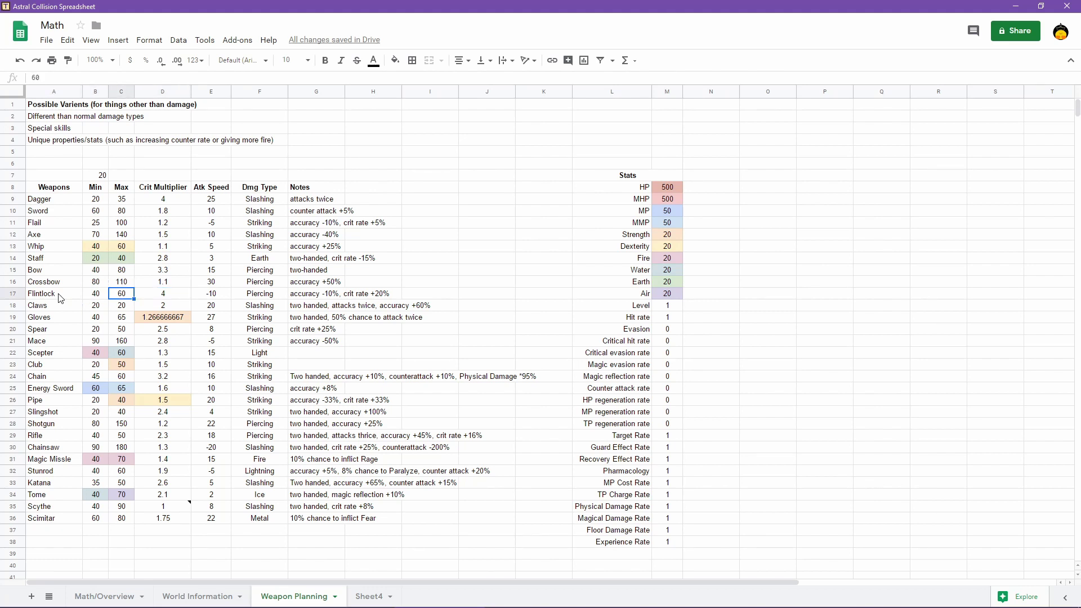
key("Right")
key("Right")
key("Right")
key("Right")
key("Right")
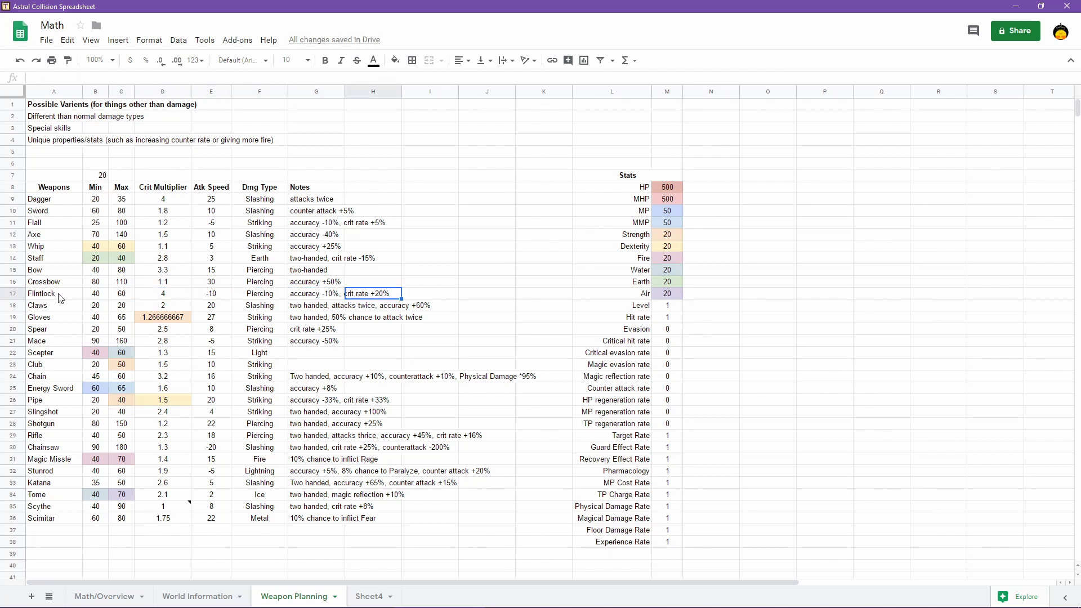
key("Left")
key("Left")
key("Left")
key("Left")
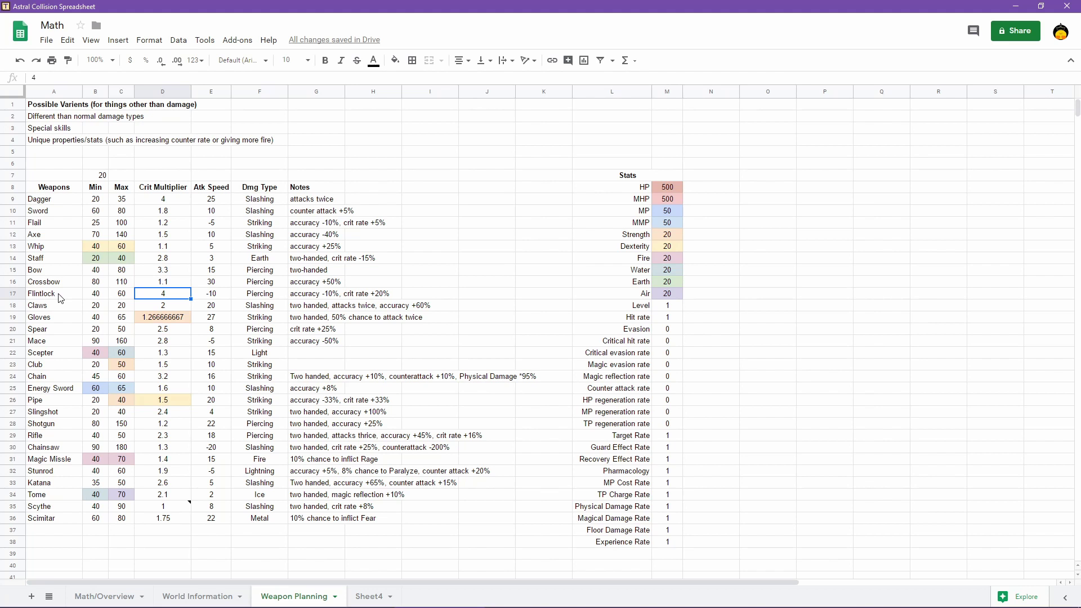
key("Left")
key("Left")
key("Left")
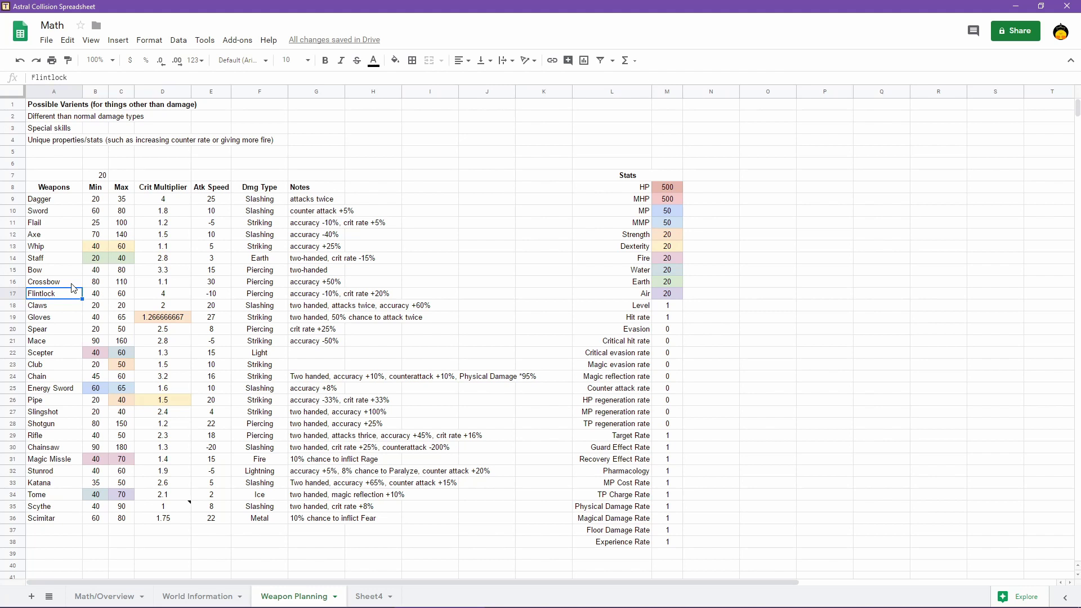
Add a note to the Dagger cell reading "Strong with Dexterity, very weak with string"
left_click(61, 204)
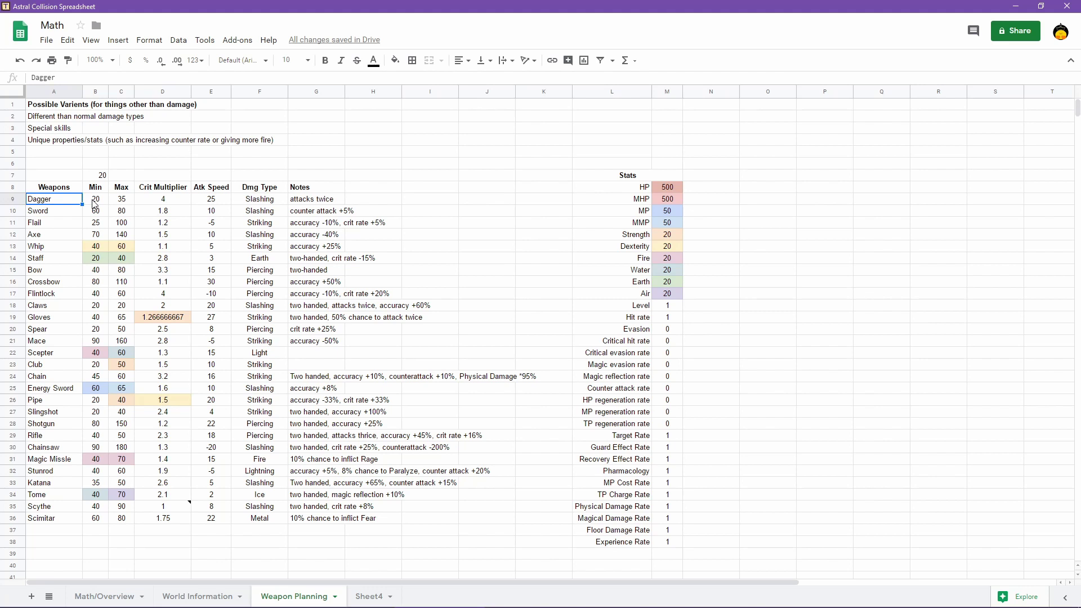
right_click(59, 203)
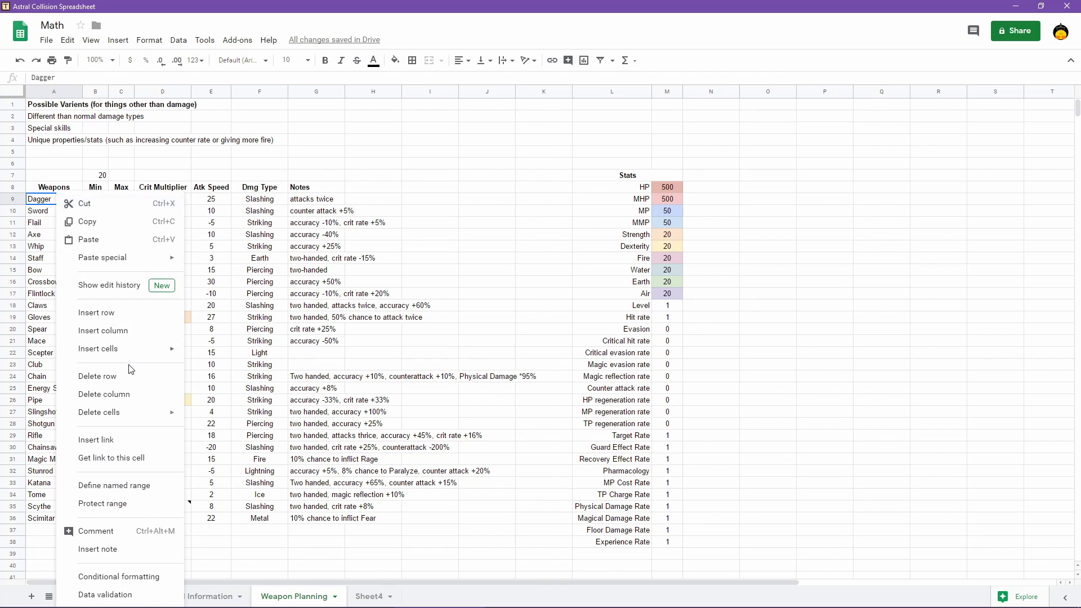
left_click(121, 550)
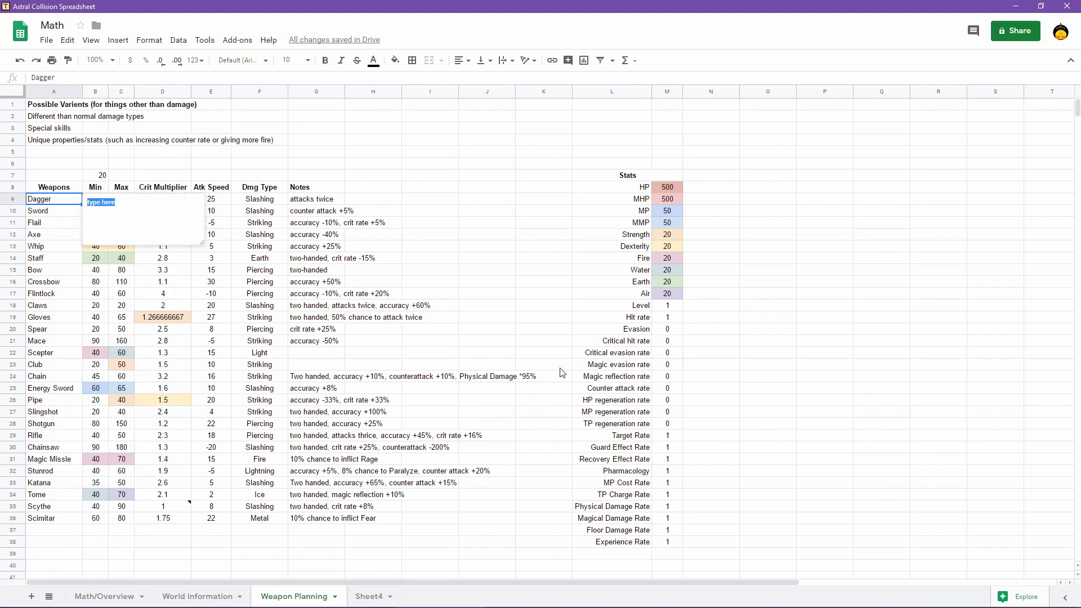
type("STrong")
key("BackSpace")
key("BackSpace")
key("BackSpace")
key("BackSpace")
key("BackSpace")
type("trong with Dexterity, very")
type("weak with string.")
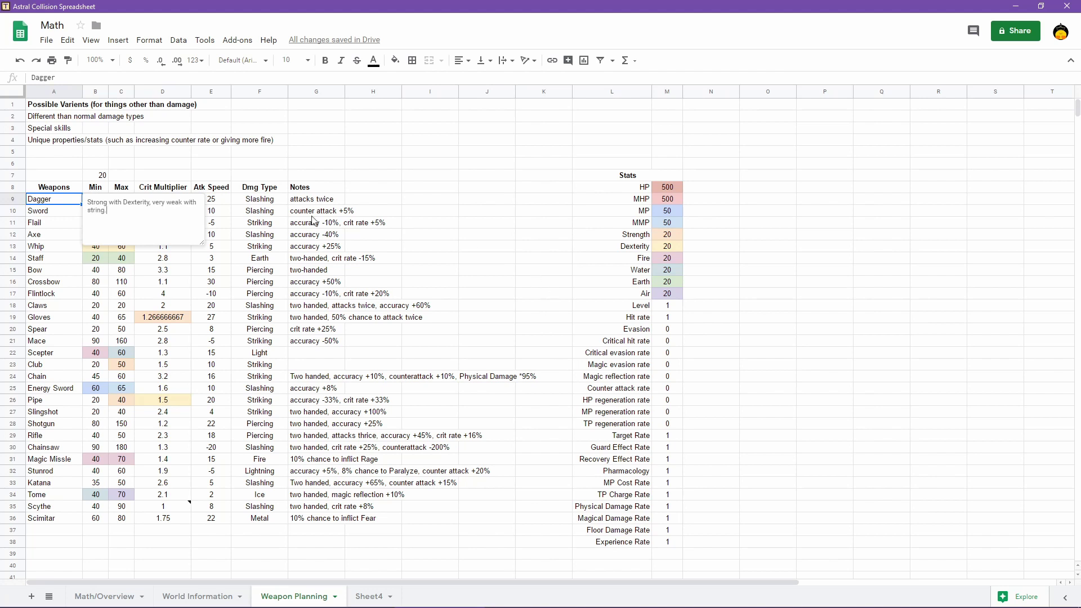
Replace the word "string" in the Dagger's note with "Strength" and close the note
key("shift+Left")
key("shift+Left")
key("shift+Left")
key("shift+Left")
key("shift+Left")
key("shift+Left")
type("Strength")
left_click(550, 226)
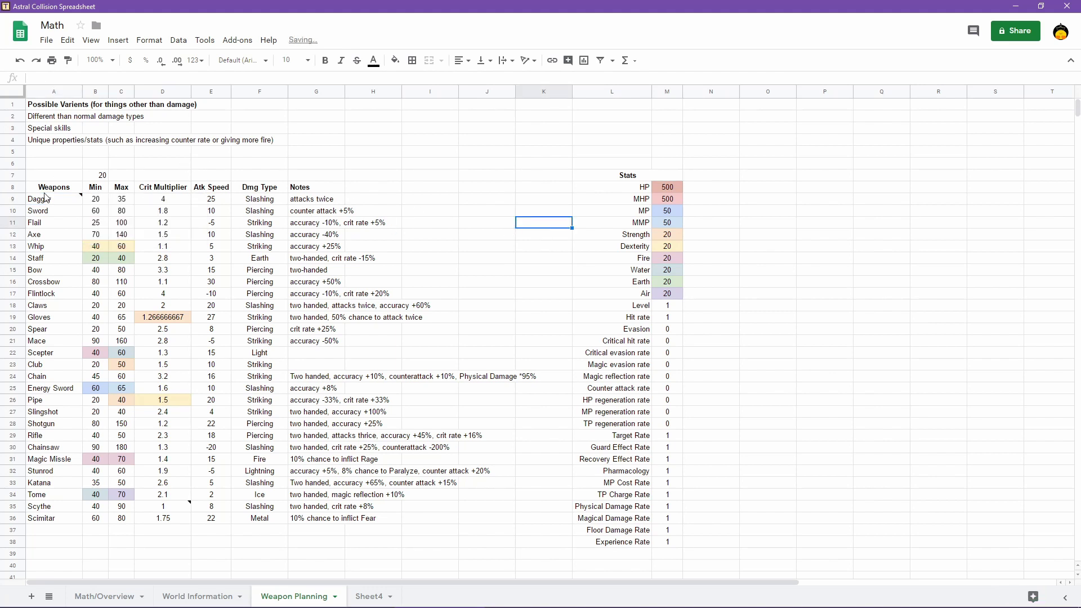
Add a note to the Sword cell beginning with "Low"
mouse_move(45, 203)
left_click(47, 212)
right_click(47, 213)
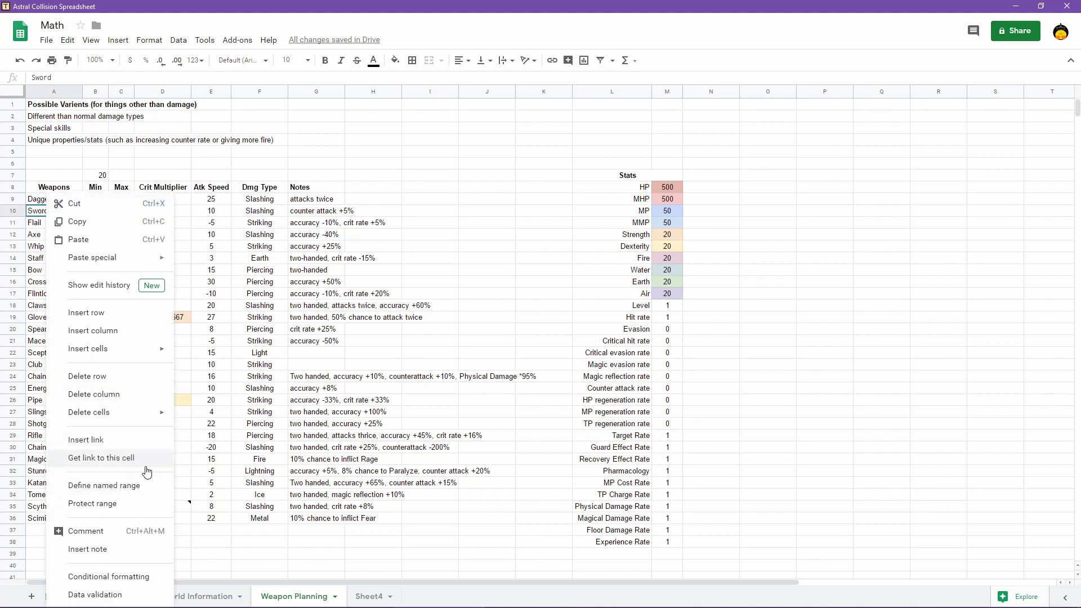
left_click(105, 549)
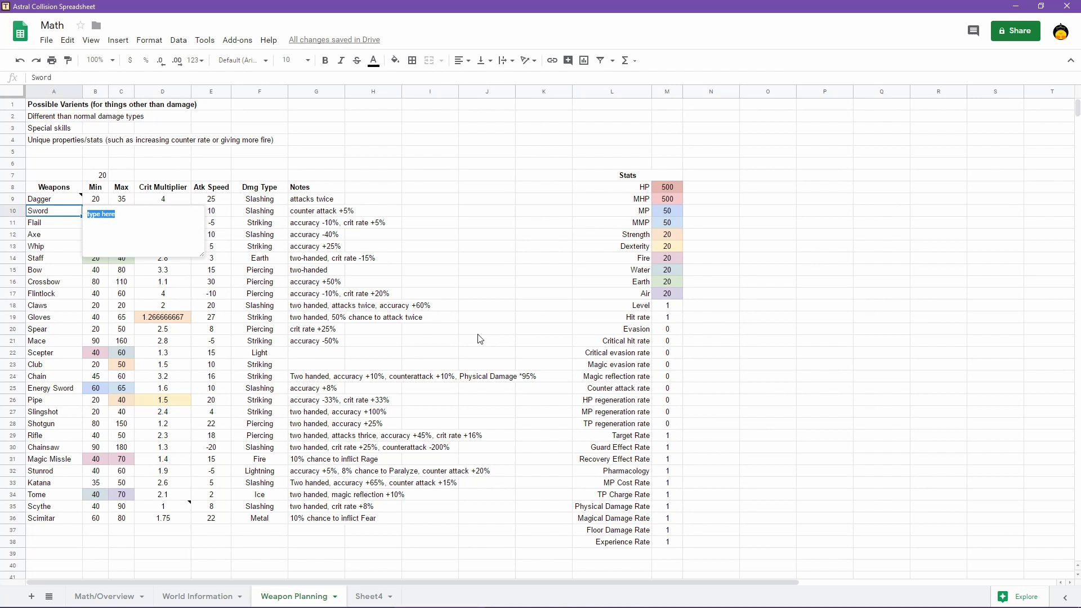
type("Low")
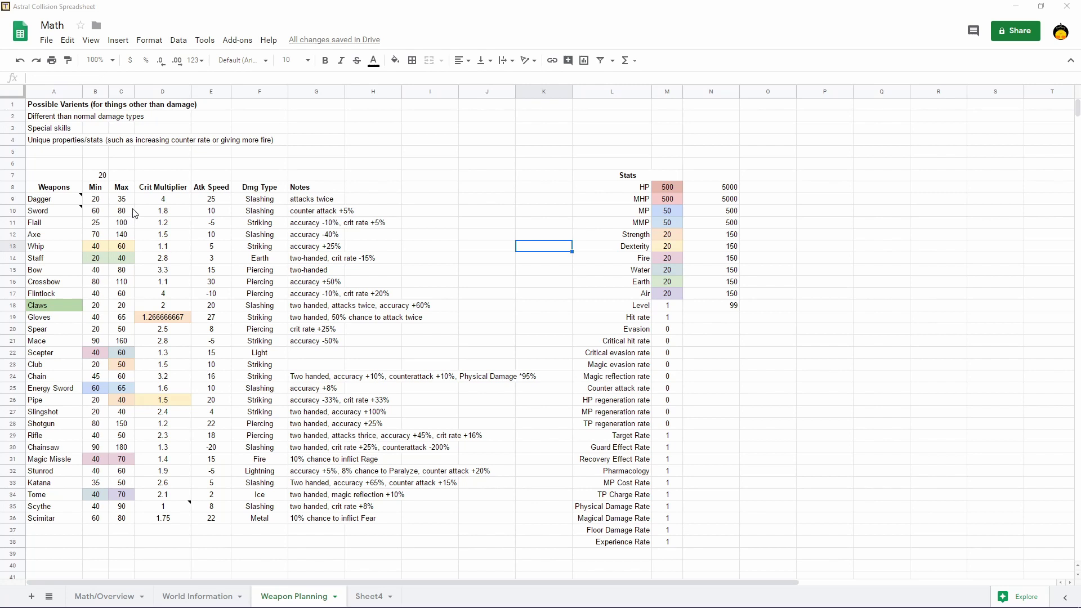
Set the Sword's Min damage in B10 to the formula =ROUND(0.75*C10)
left_click(97, 213)
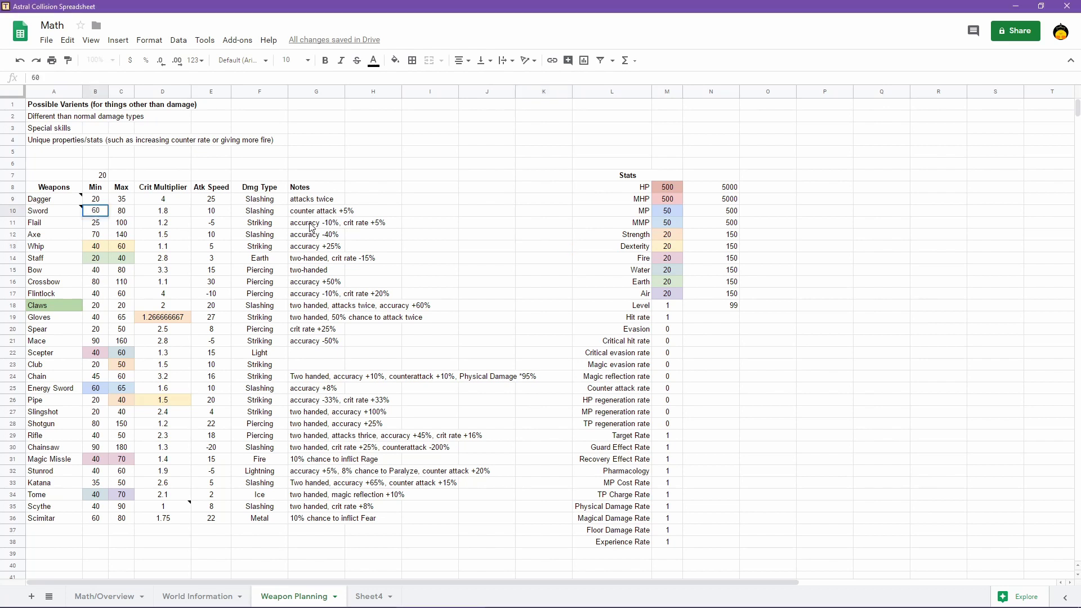
type("=")
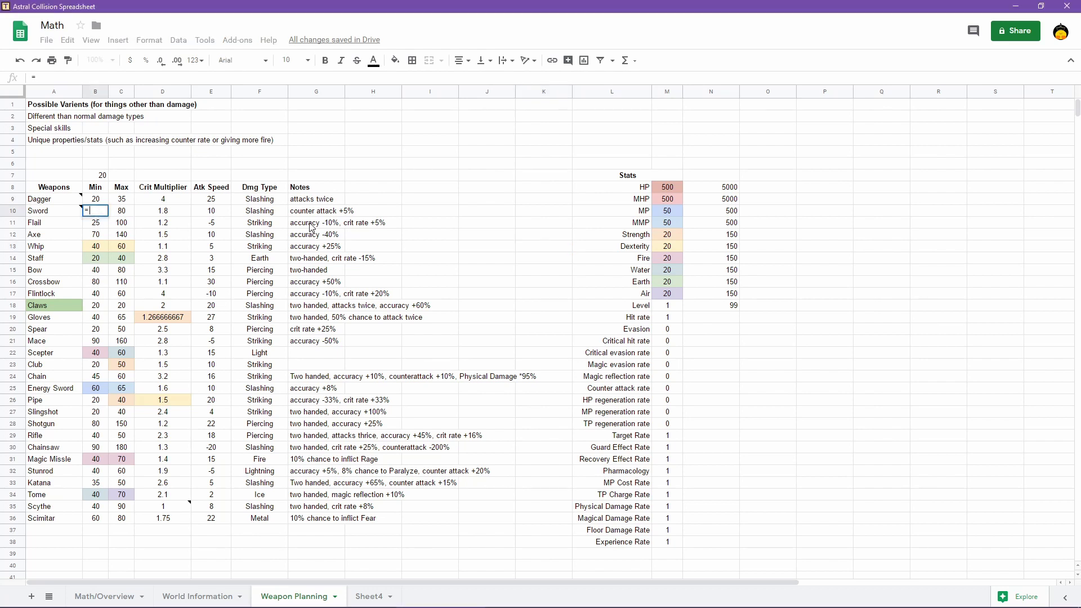
type("0.")
key("BackSpace")
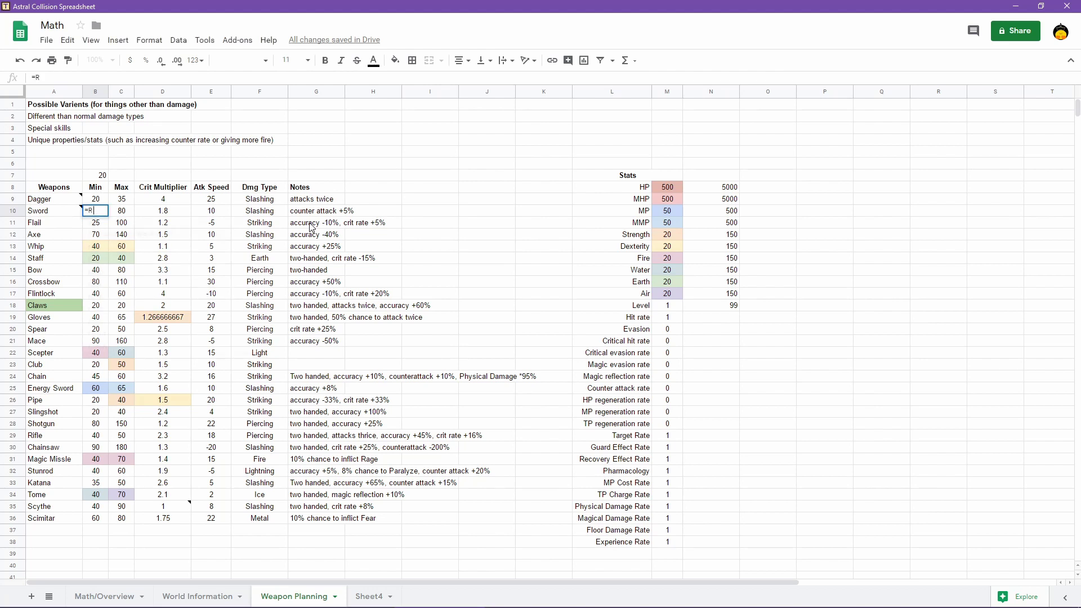
type("ROUND(0.75*")
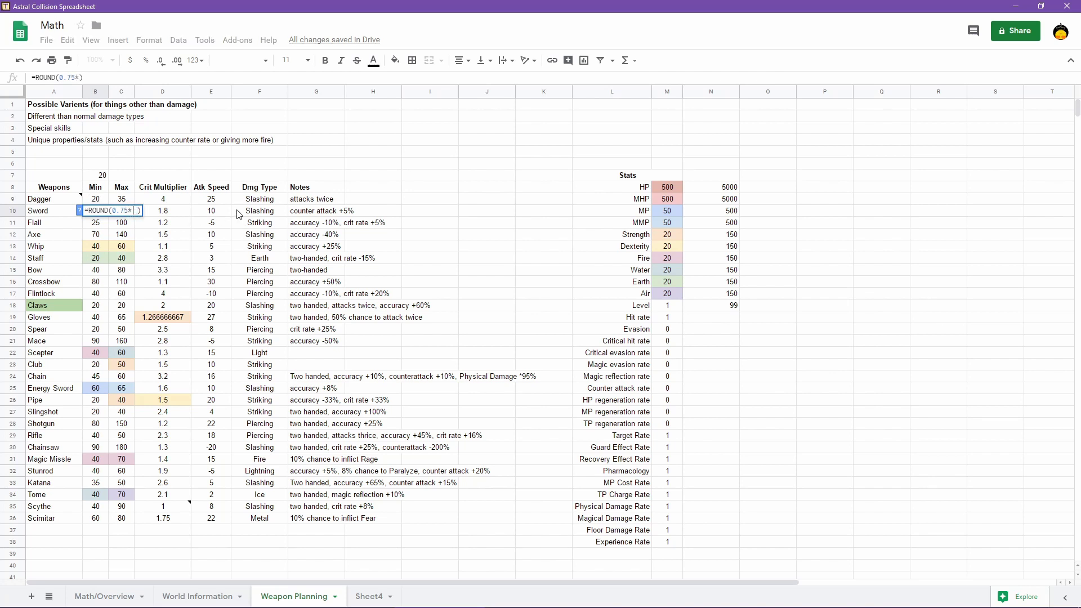
type("C10")
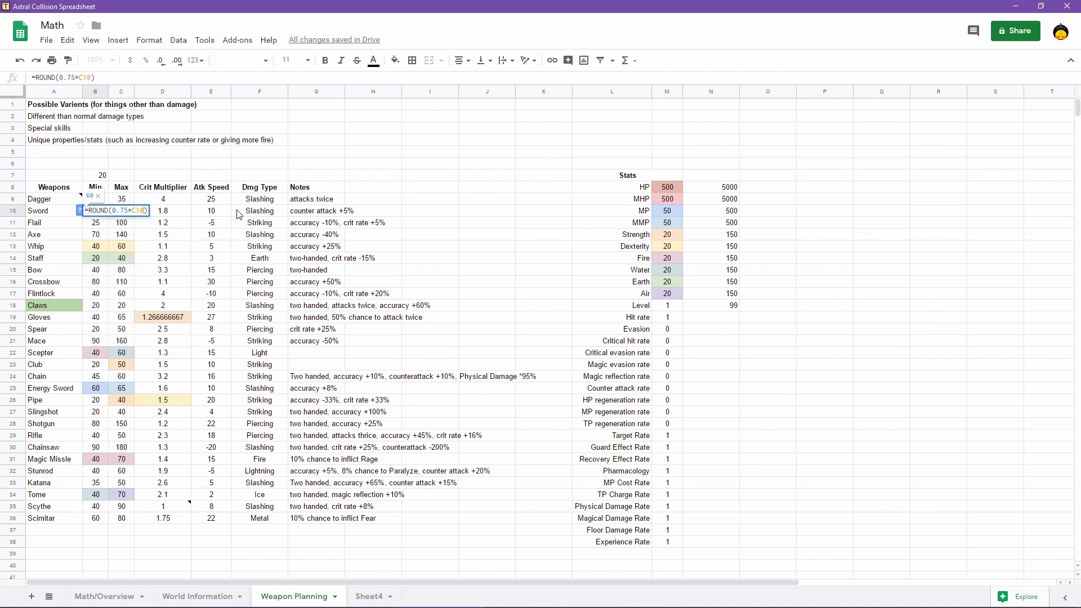
key("Return")
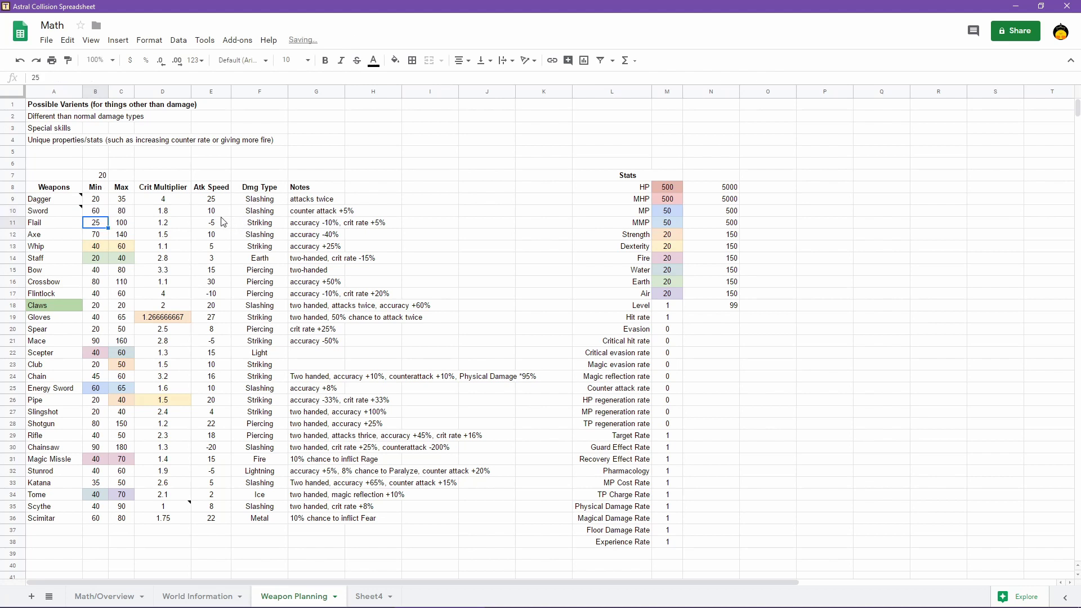
left_click(120, 212)
left_click(106, 212)
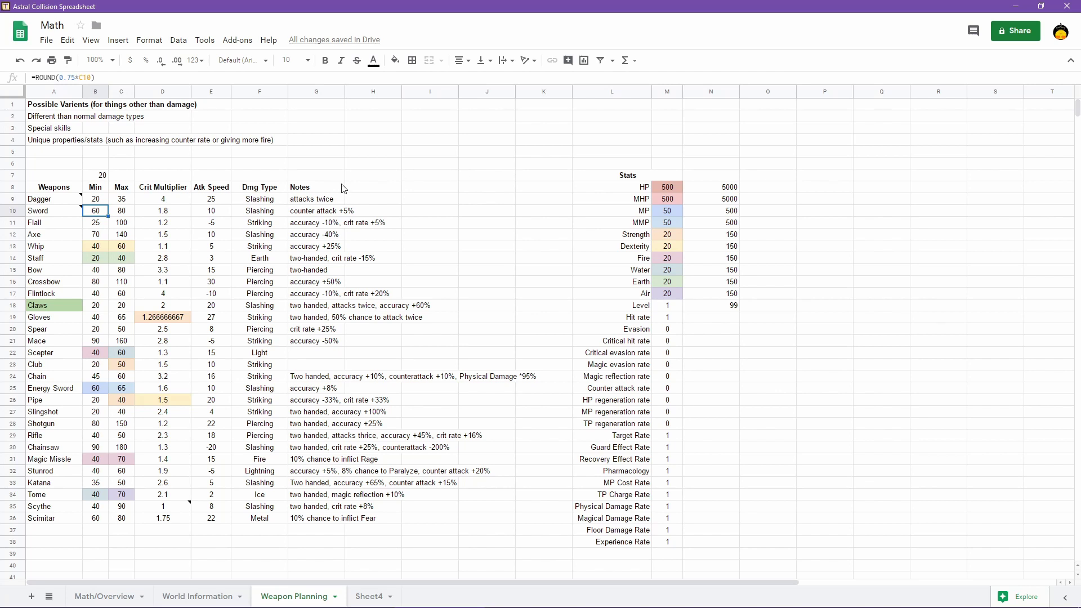
left_click(96, 201)
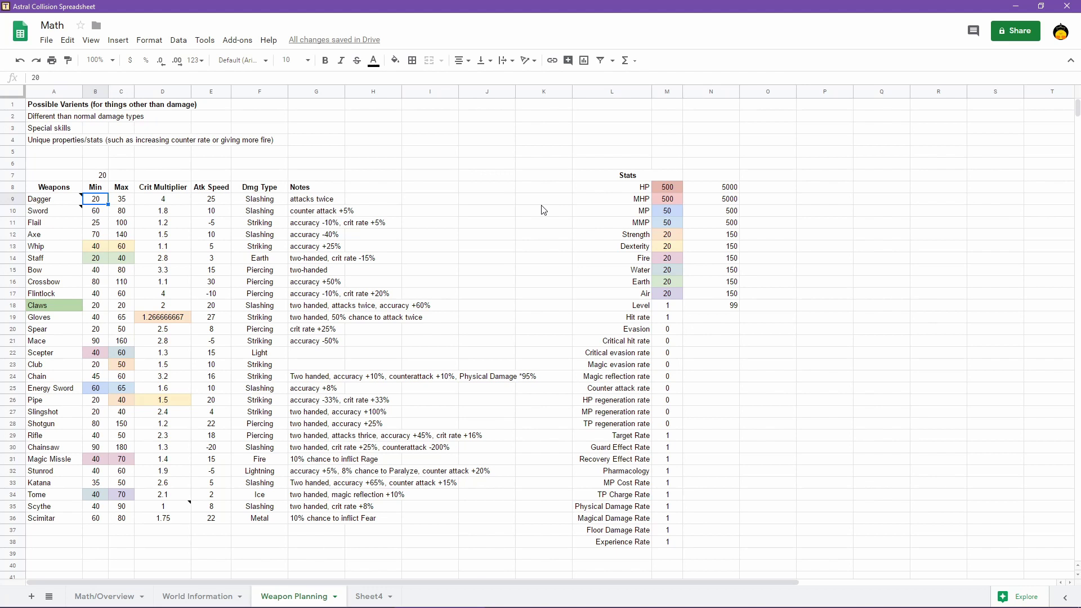
Enter 20 in cell J5 and 200 in the neighbouring cell K5
left_click(477, 152)
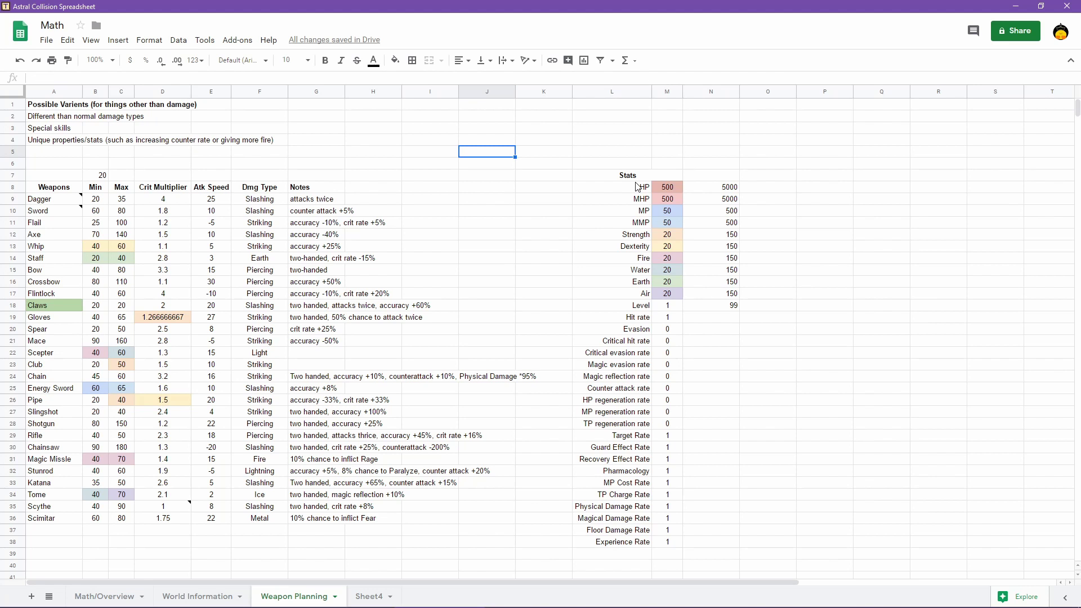
type("20")
key("Tab")
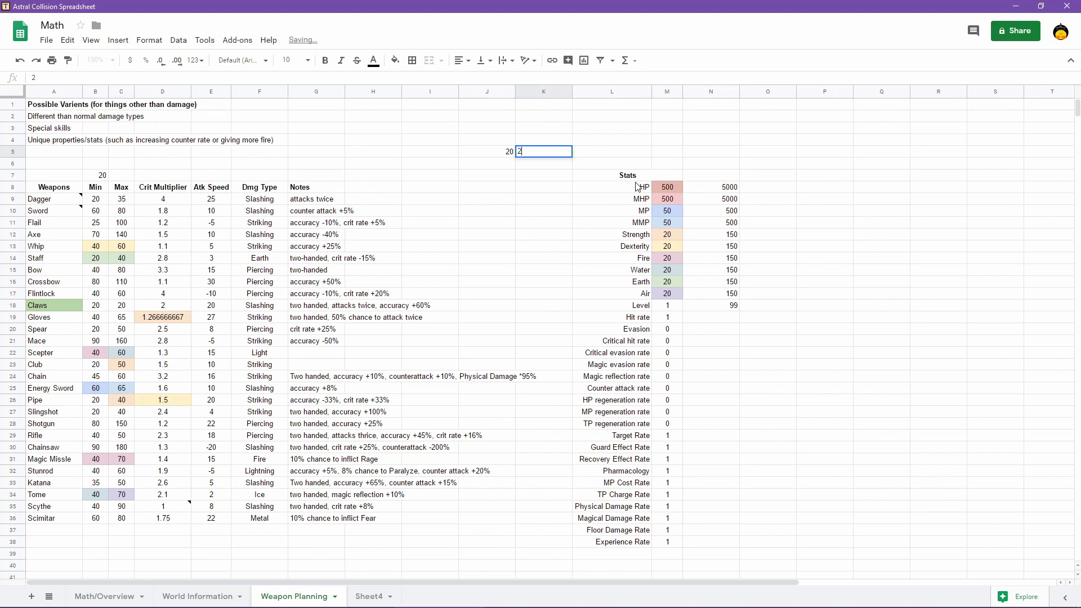
type("200")
key("Return")
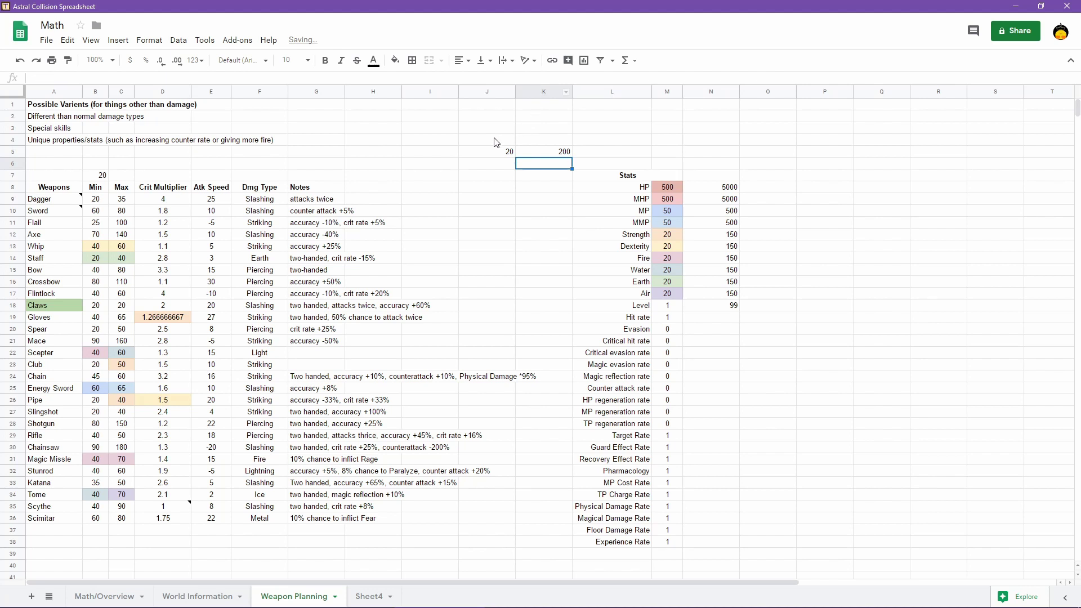
left_click(496, 141)
type("=")
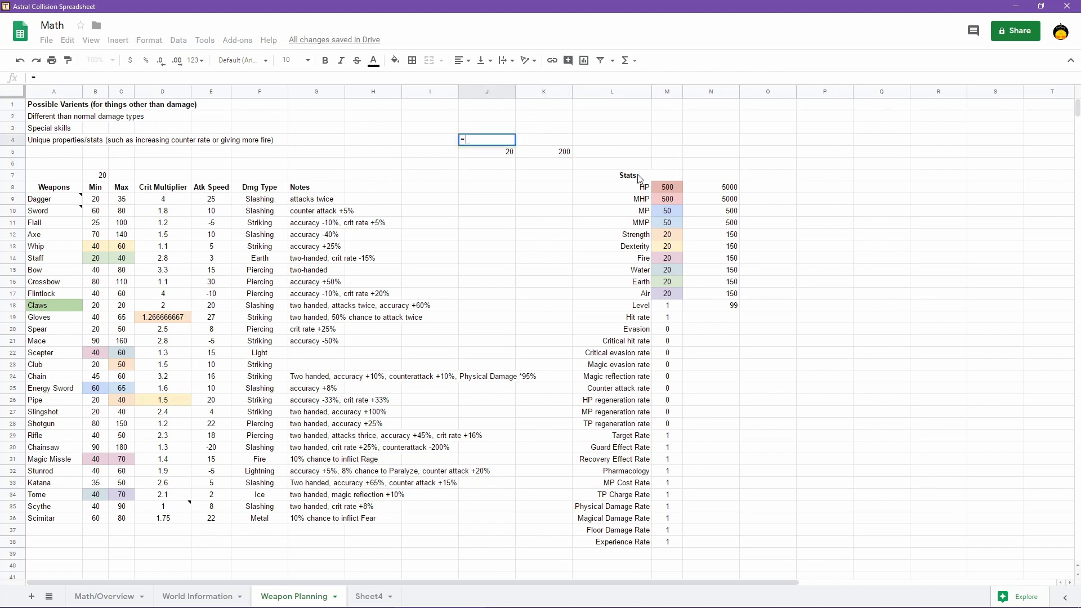
type("LOG")
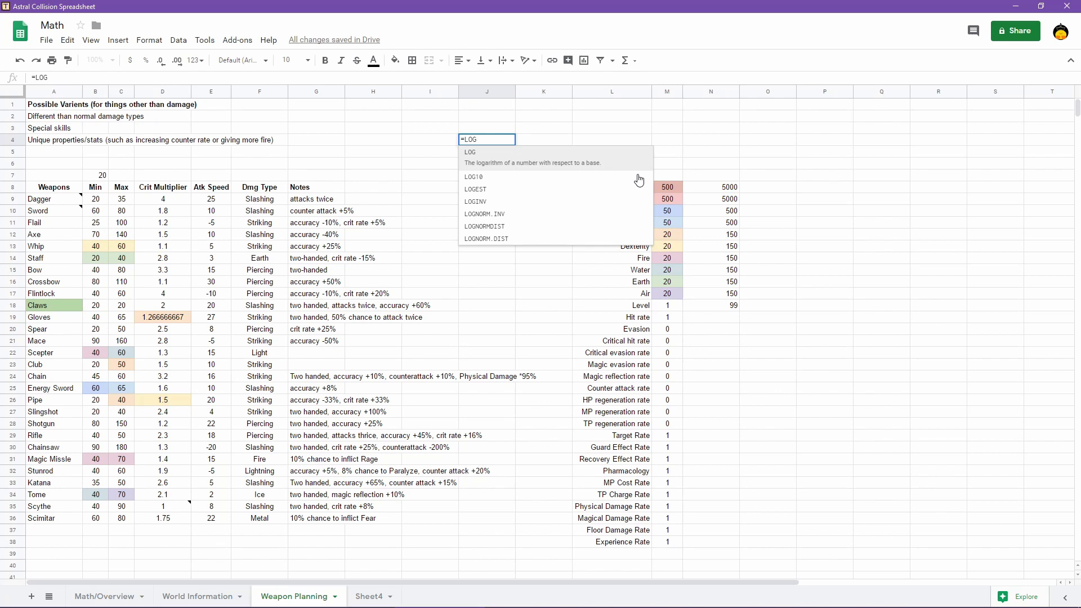
type("(")
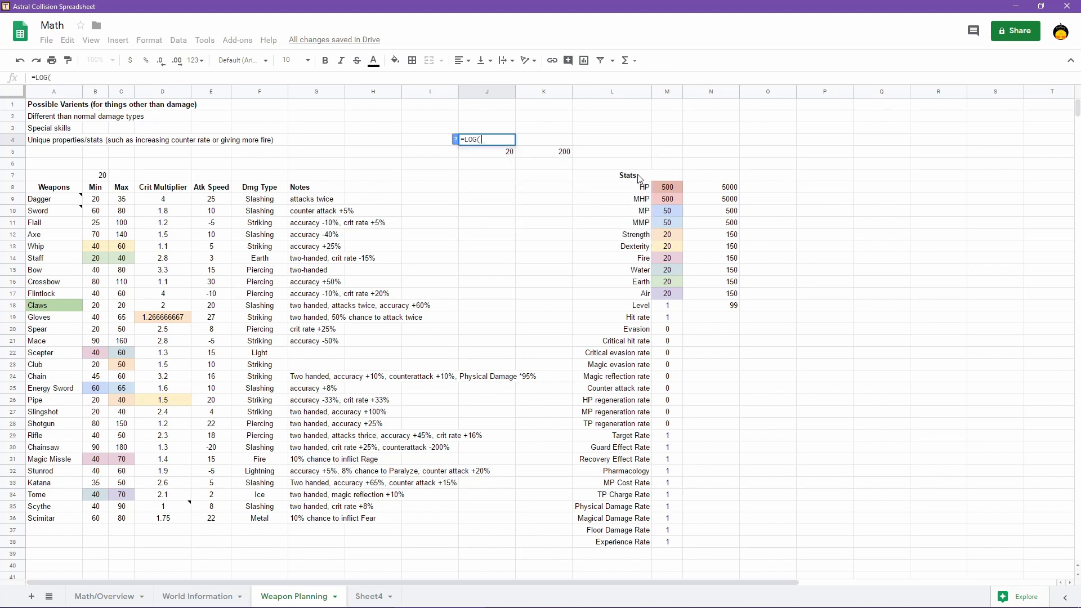
type("2")
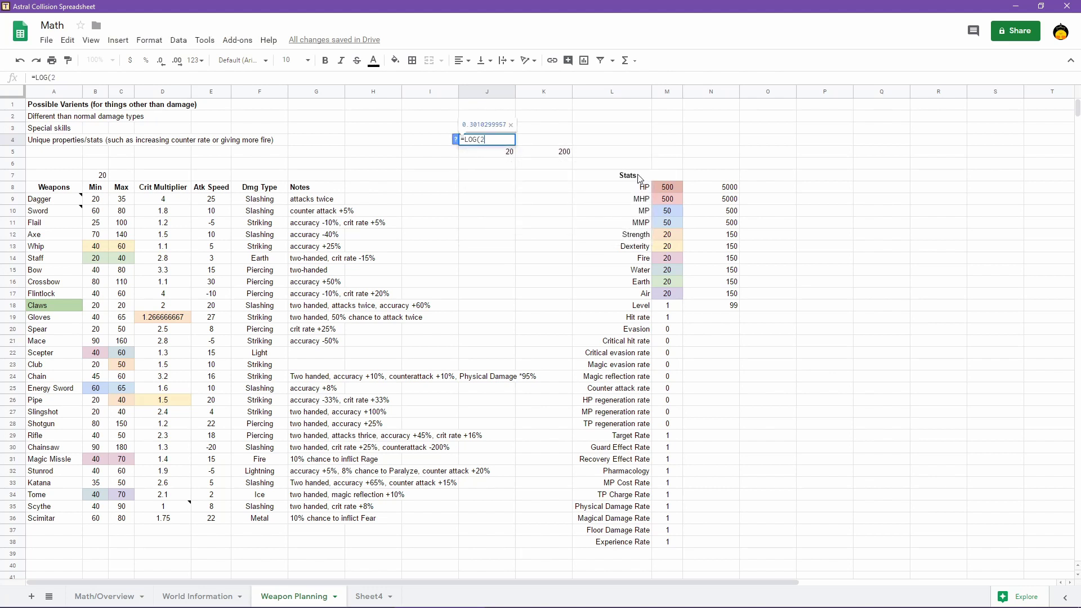
type(",")
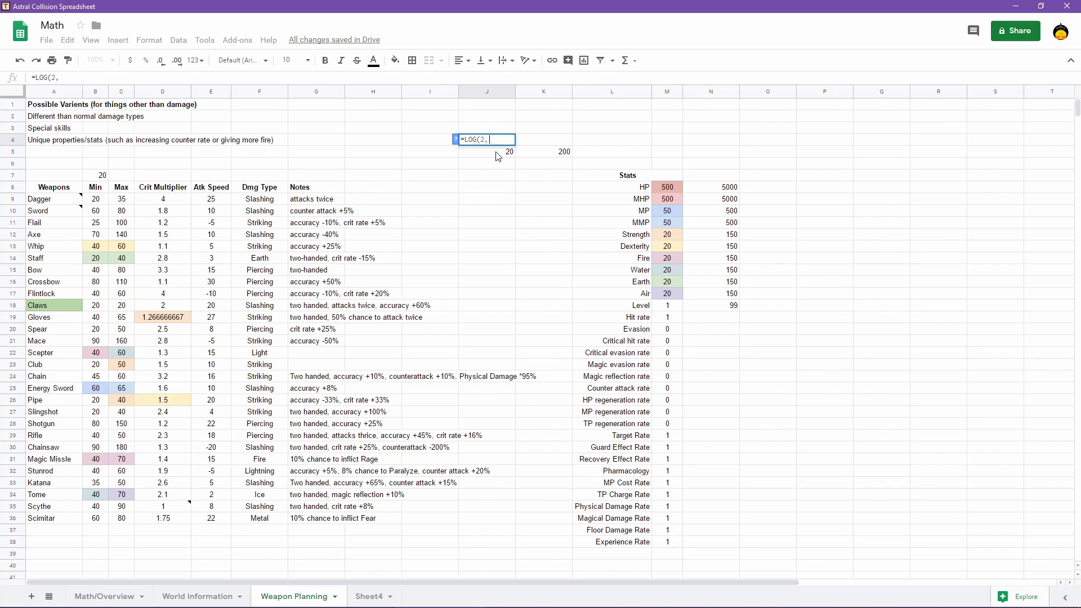
key("ctrl+a")
key("BackSpace")
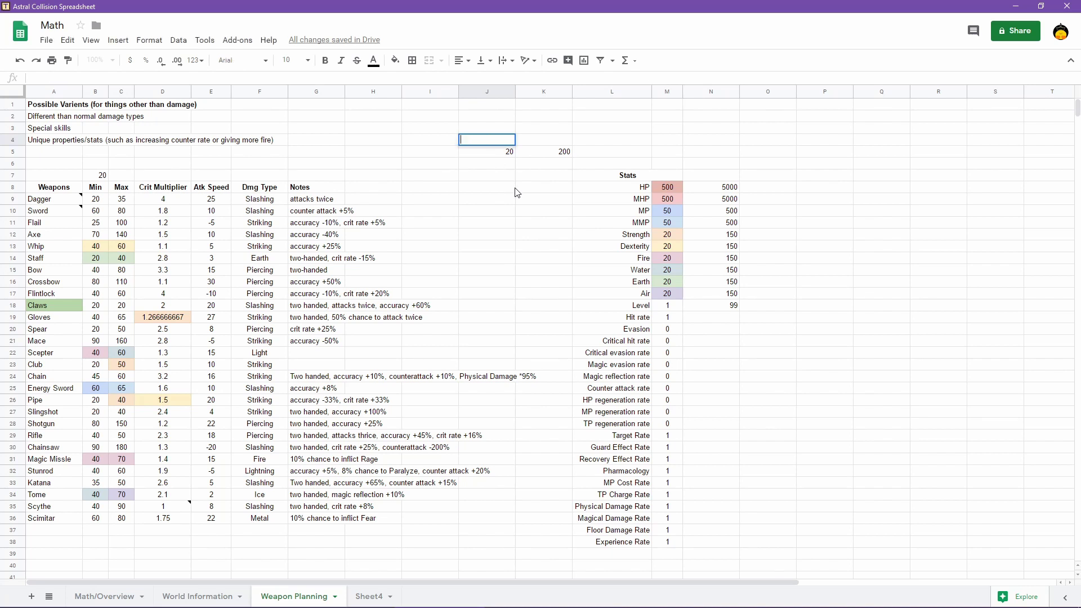
left_click(517, 192)
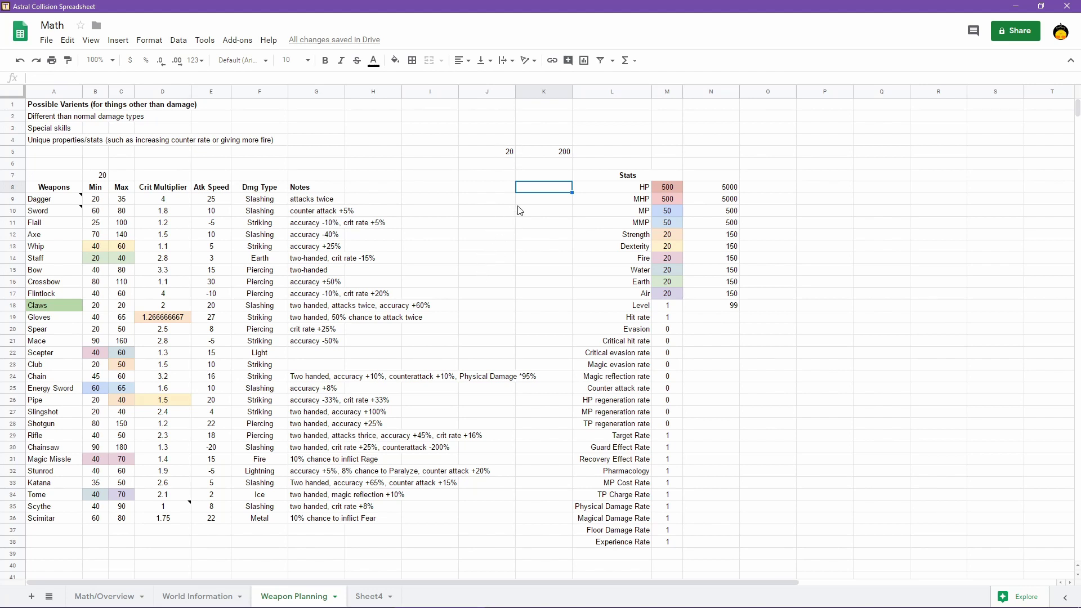
Start a new drawing in the Weapon Planning sheet
left_click(836, 151)
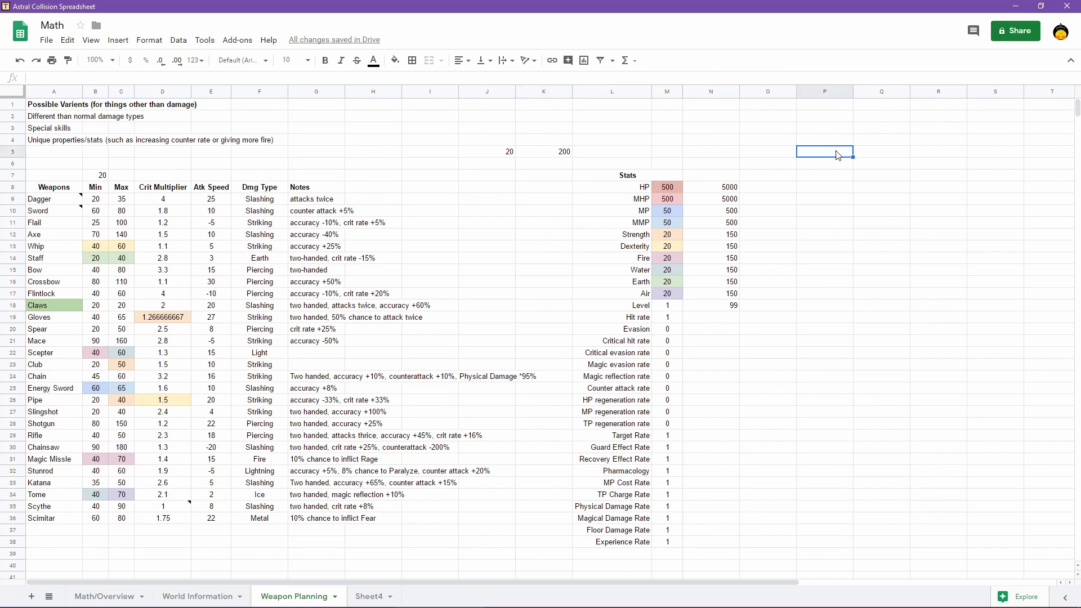
left_click(178, 40)
mouse_move(204, 43)
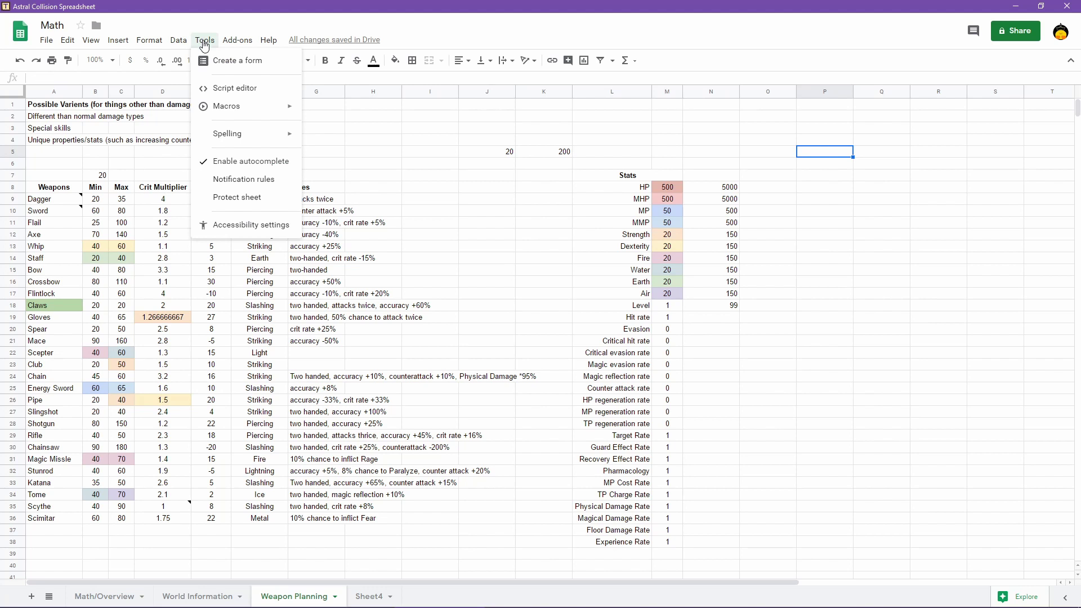
mouse_move(125, 44)
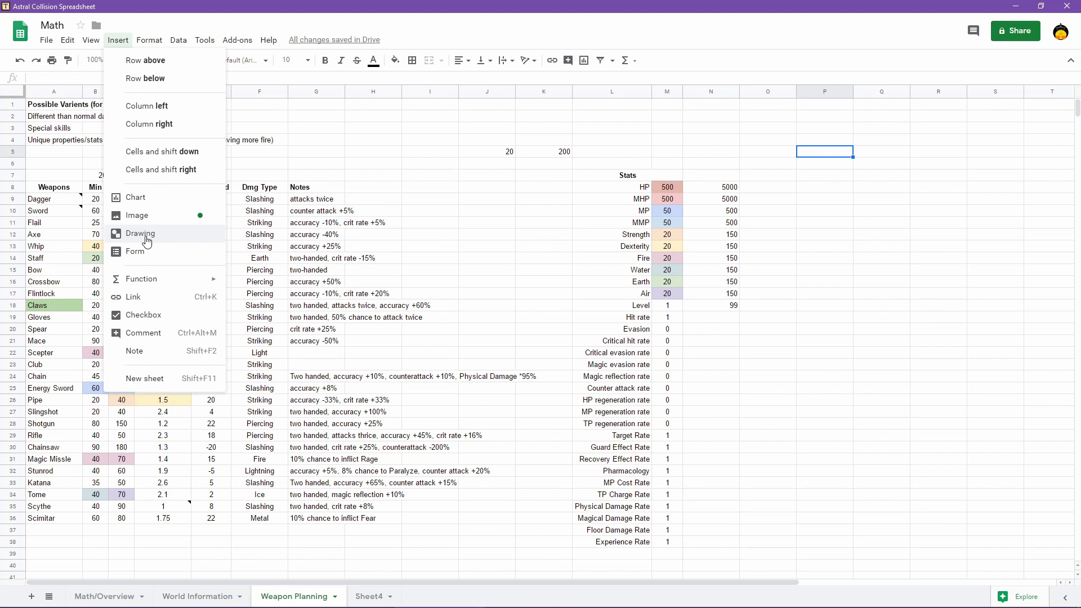
mouse_move(148, 282)
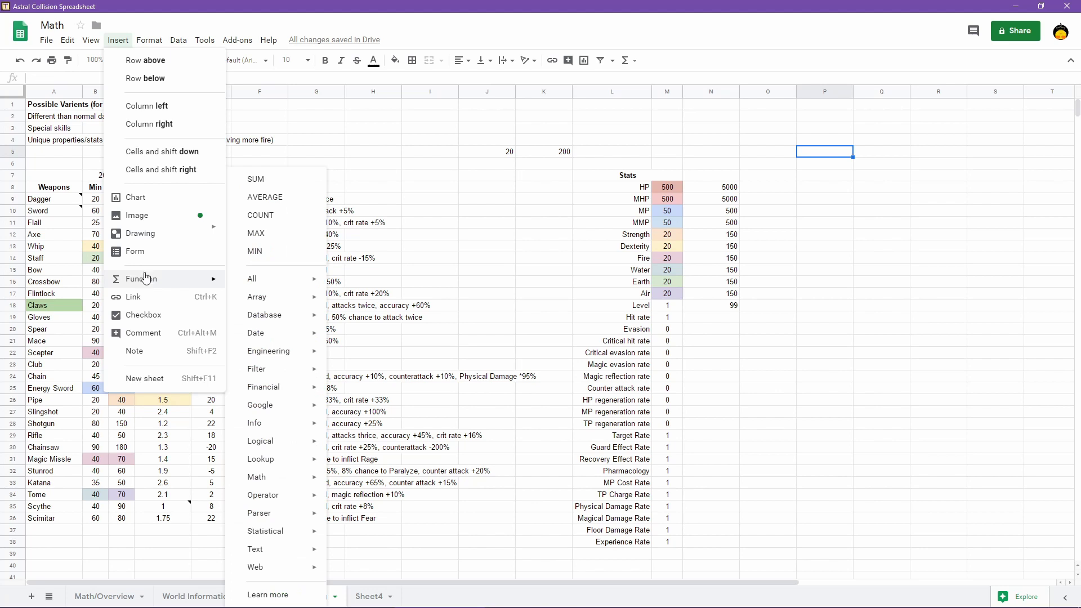
left_click(141, 235)
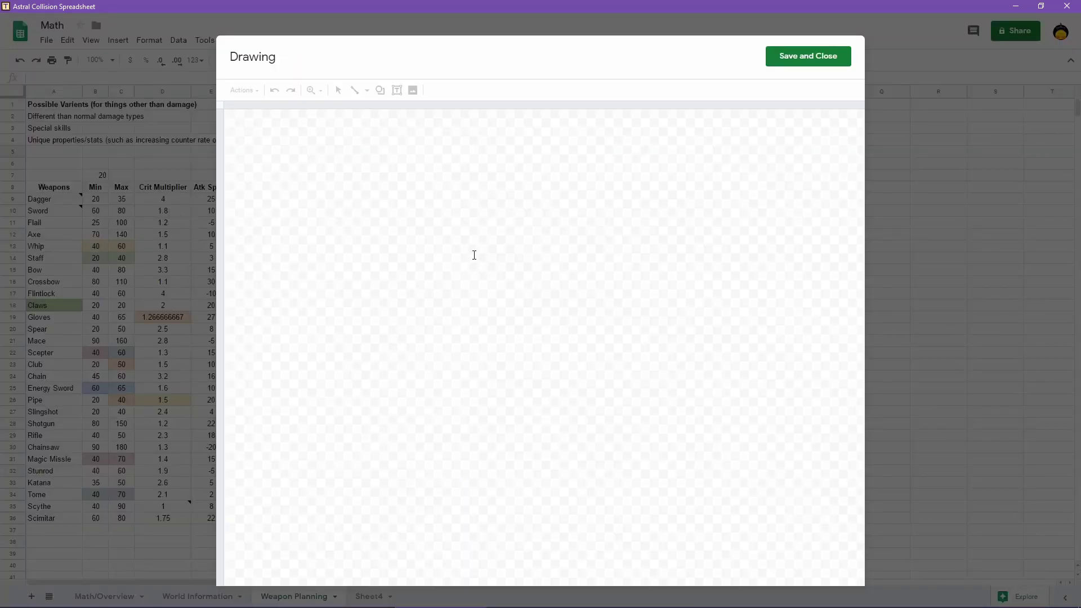
Sketch a rising curve that bends over at its upper end in the drawing, and delete it
left_click_drag(334, 405, 531, 229)
left_click(365, 91)
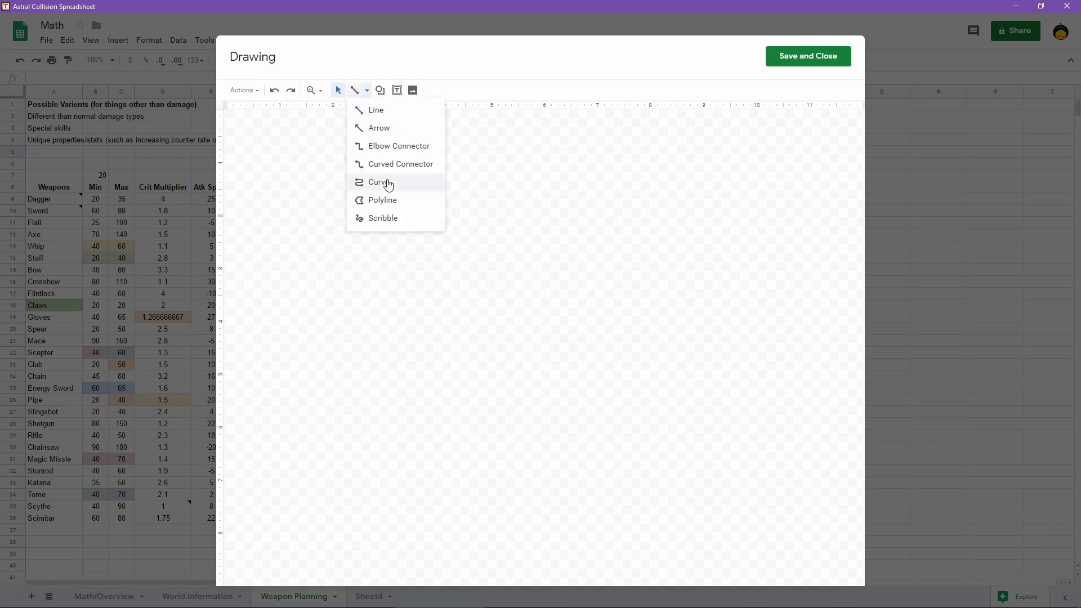
left_click(388, 186)
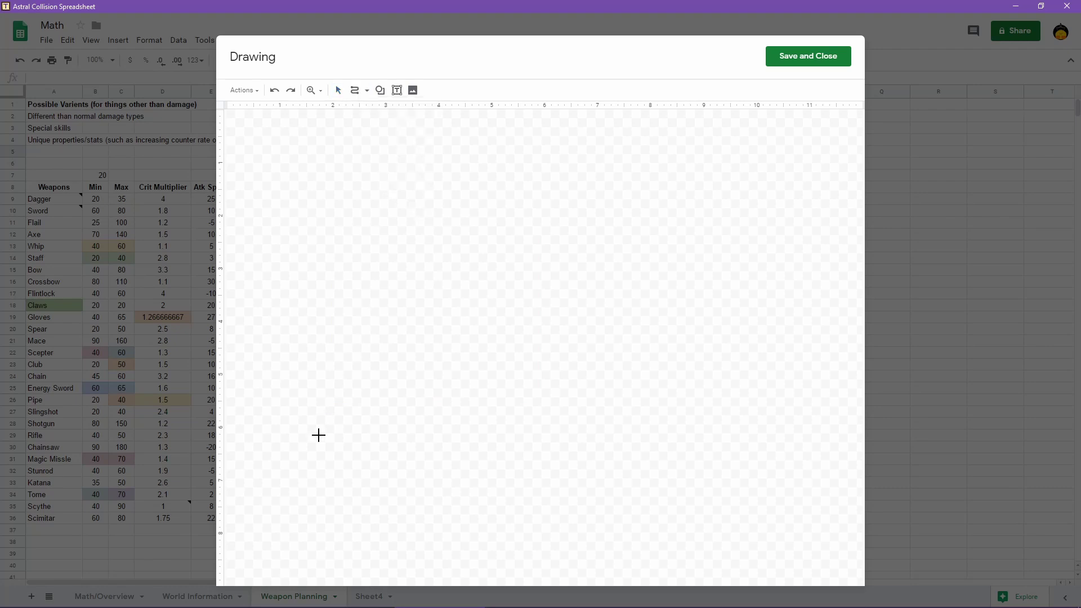
left_click(310, 474)
left_click(566, 144)
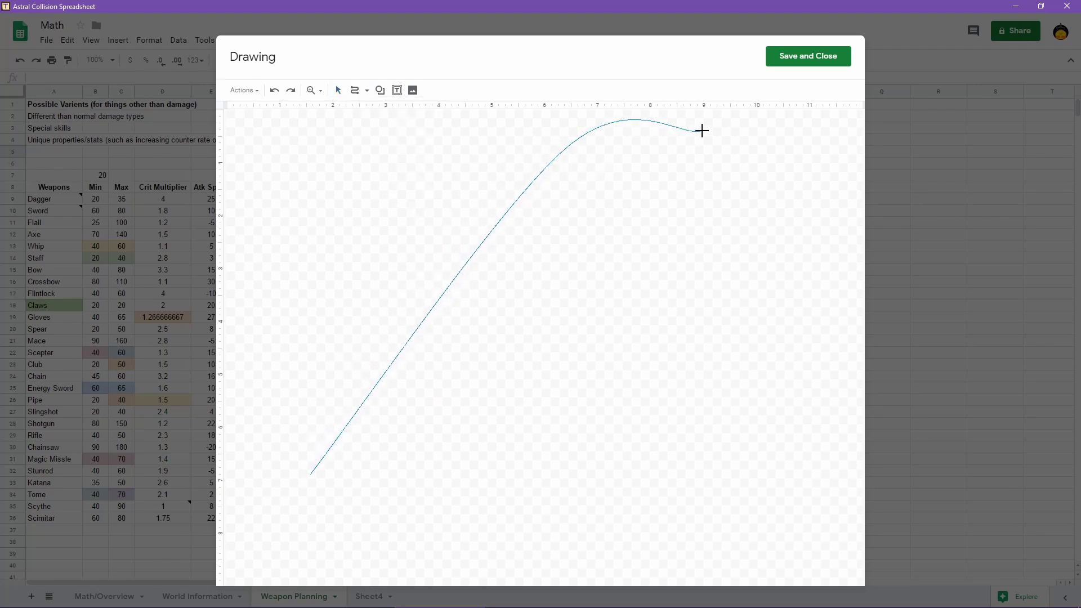
left_click(713, 167)
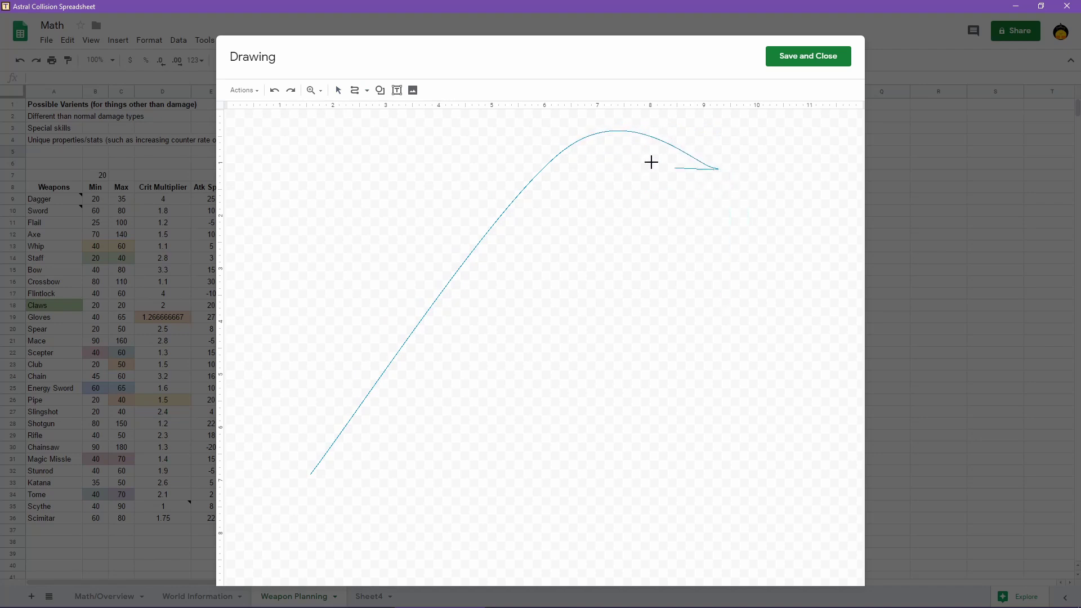
left_click(718, 173)
double_click(686, 189)
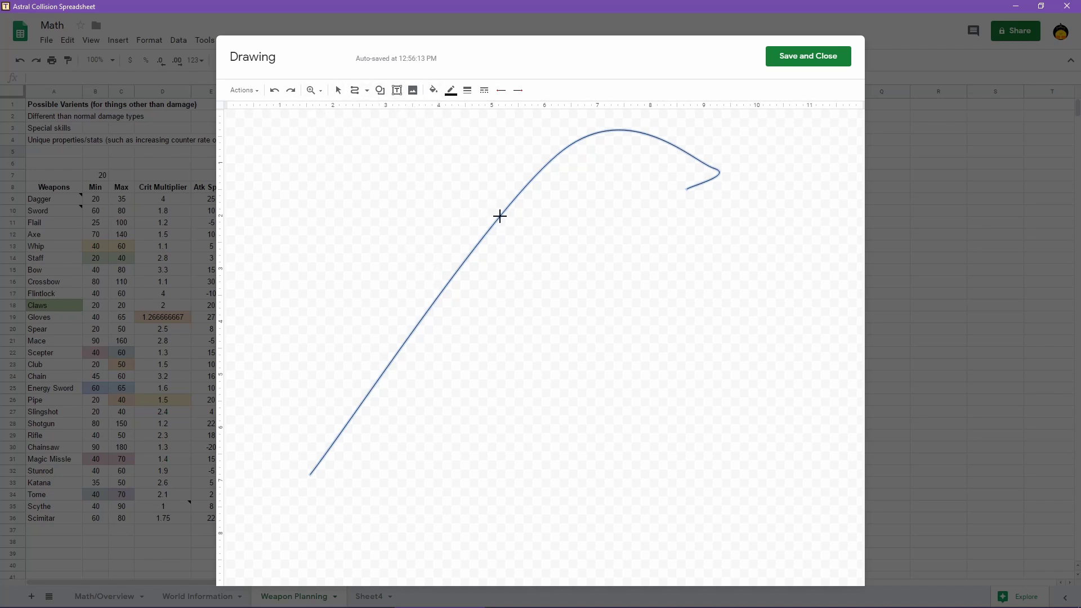
key("Delete")
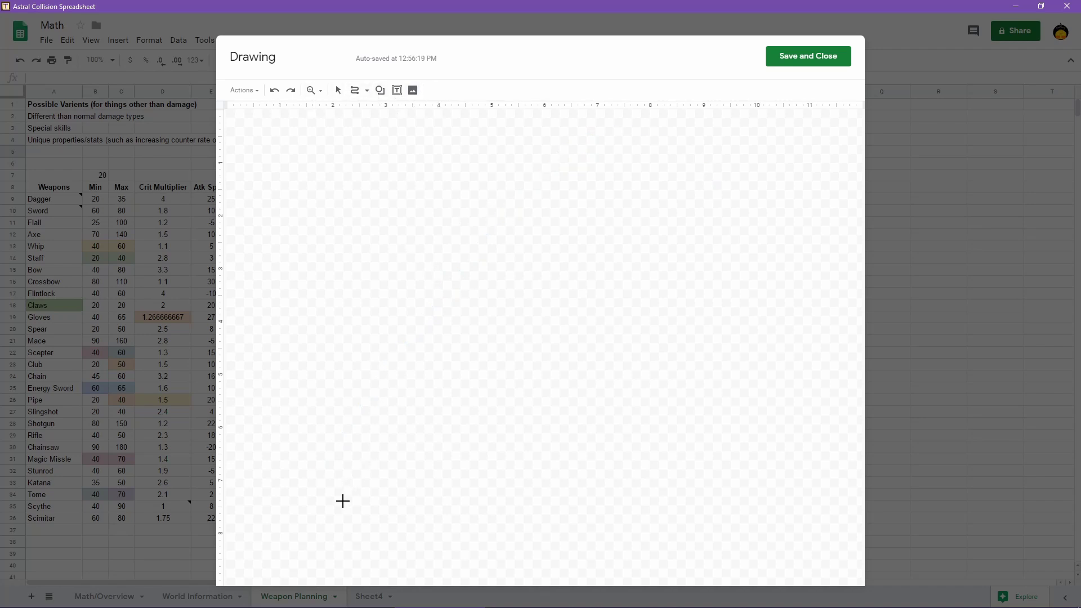
Draw a curve that rises steeply from the canvas's lower left and flattens out toward the upper right
mouse_move(344, 511)
left_mouse_down()
mouse_move(357, 383)
mouse_move(475, 186)
mouse_move(552, 154)
left_mouse_up()
left_click(362, 326)
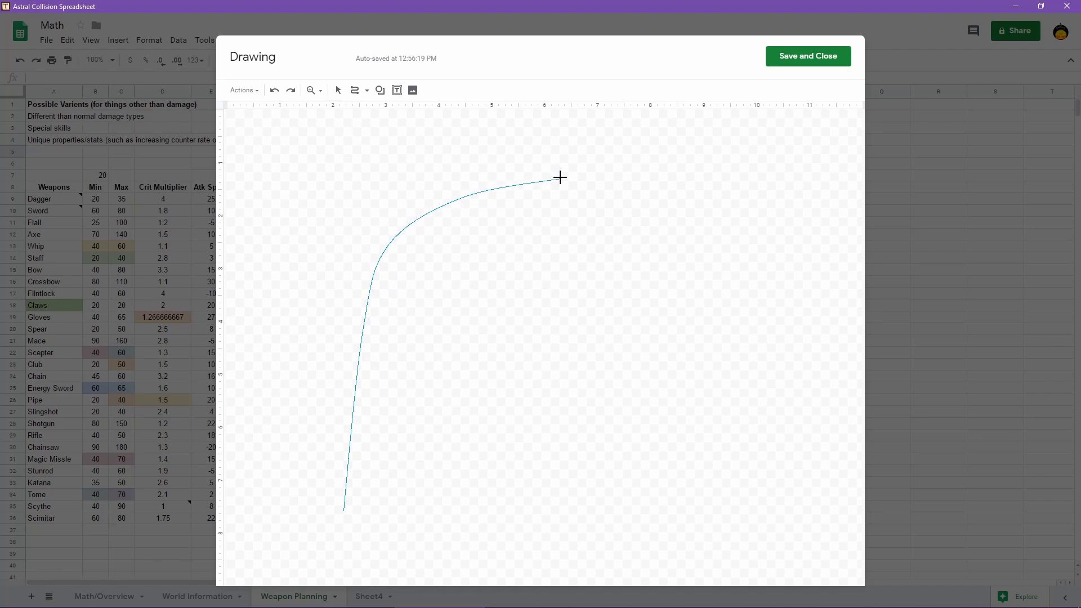
double_click(679, 165)
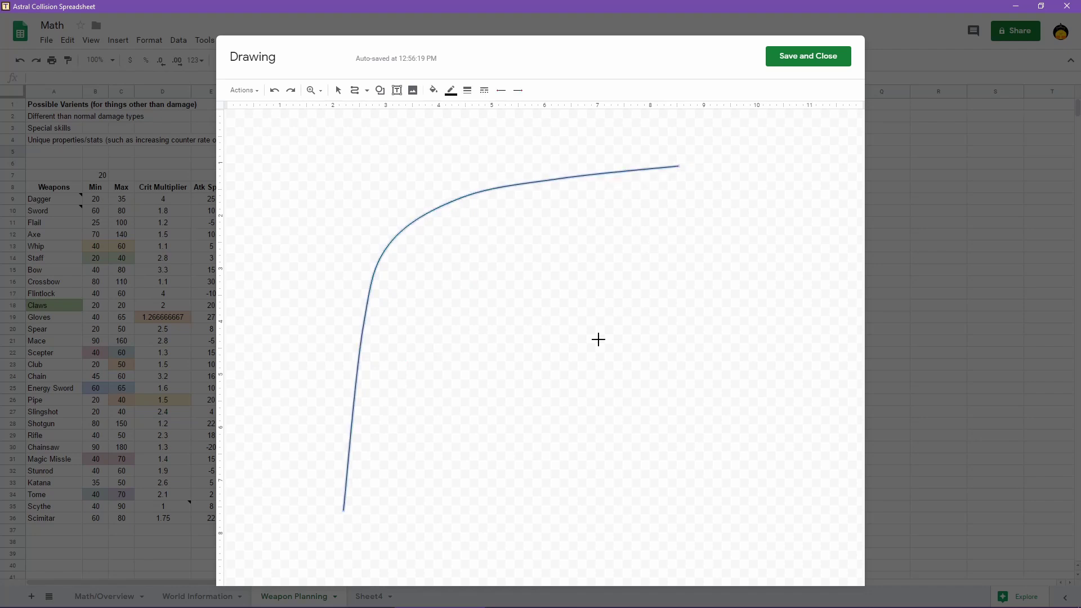
Draw a second curve from the first curve's lower end, starting nearly flat and steepening toward the upper right
left_click(346, 510)
left_click(543, 499)
left_click(618, 463)
left_click(717, 193)
double_click(711, 162)
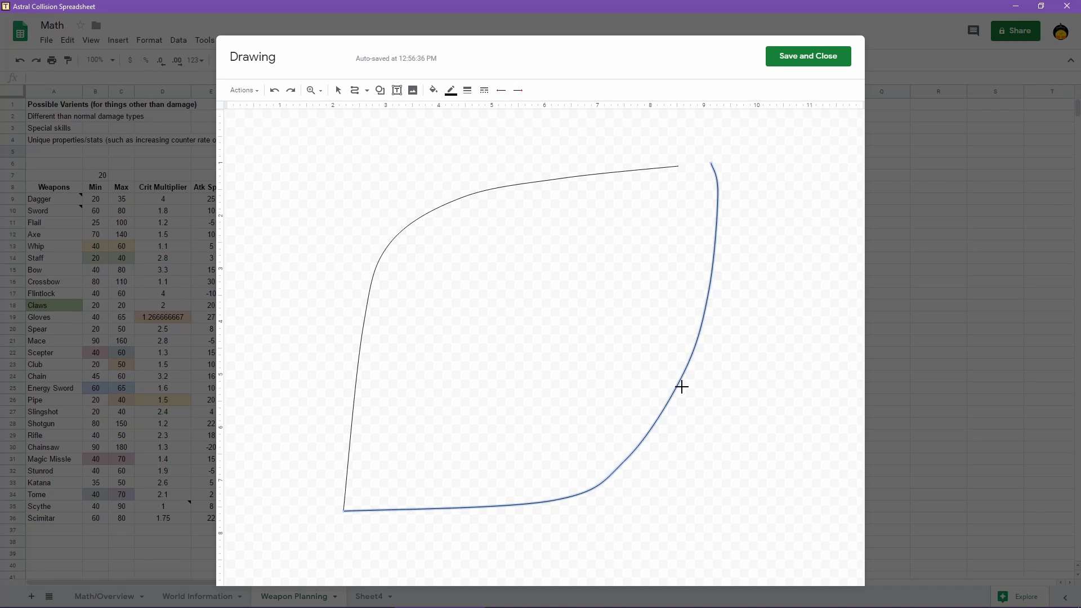
Delete both curves, and save and close the empty drawing
key("Delete")
mouse_move(522, 186)
left_mouse_down()
mouse_move(541, 222)
mouse_move(503, 223)
left_mouse_up()
key("Delete")
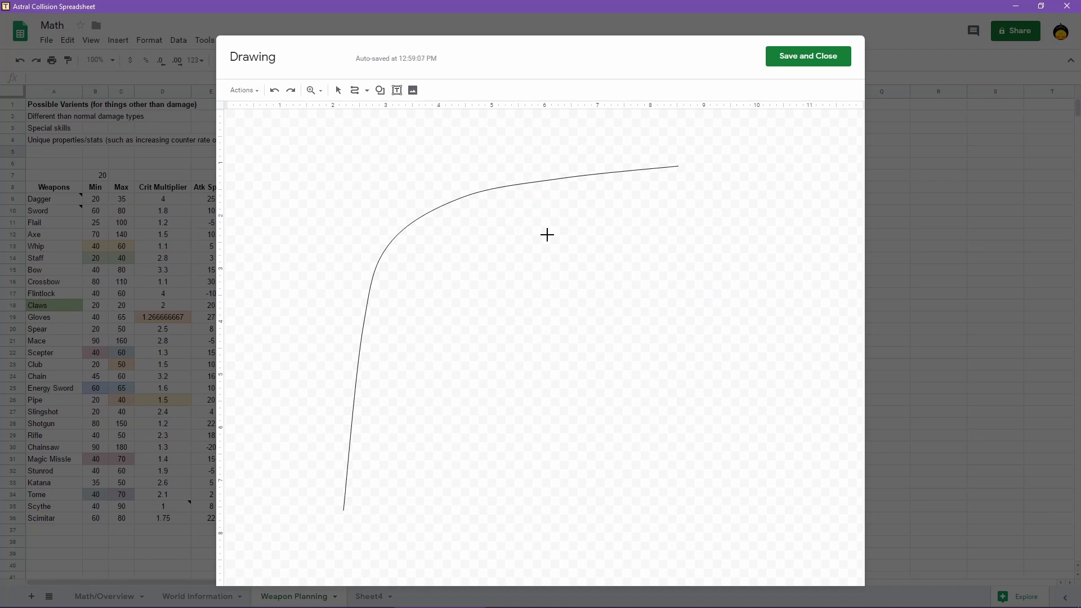
left_click(338, 90)
left_click(487, 188)
key("Delete")
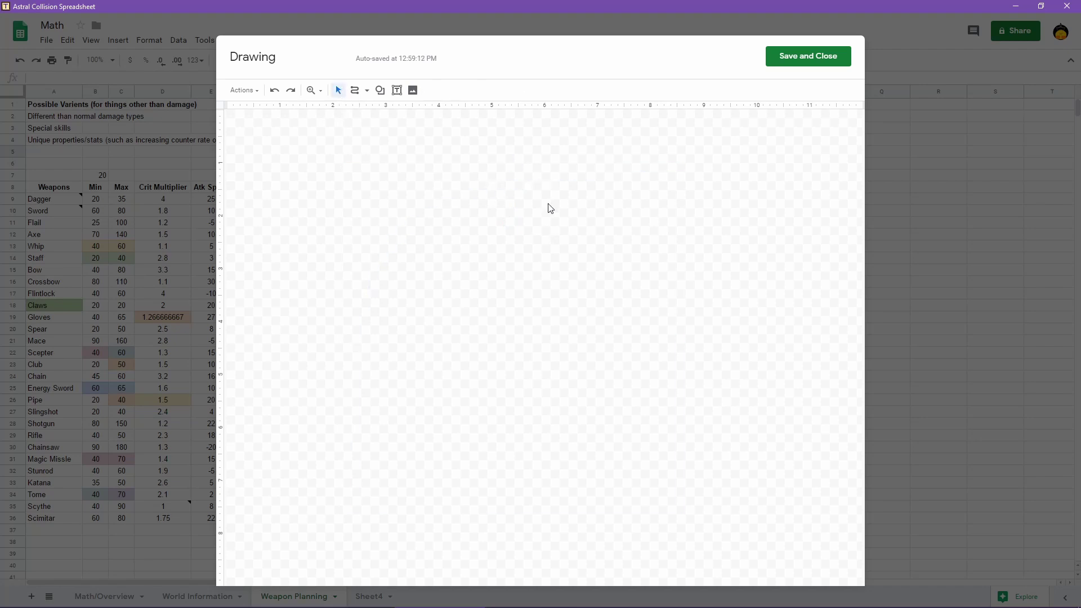
left_click(808, 57)
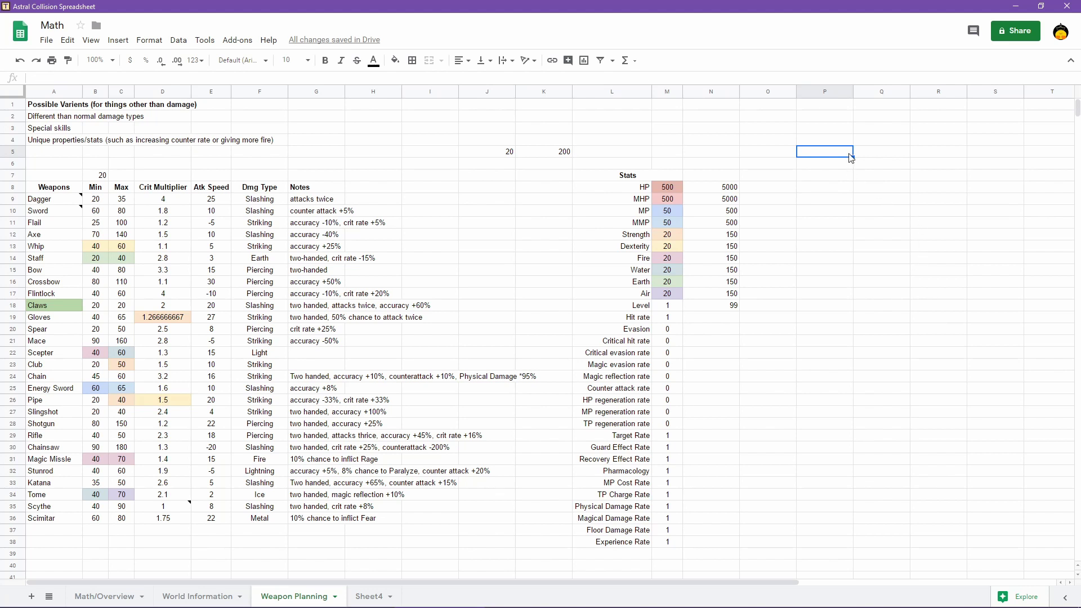
Merge cells P4 and Q4 and enter a centred, bold "Sword" header in them
key("Up")
key("shift+Right")
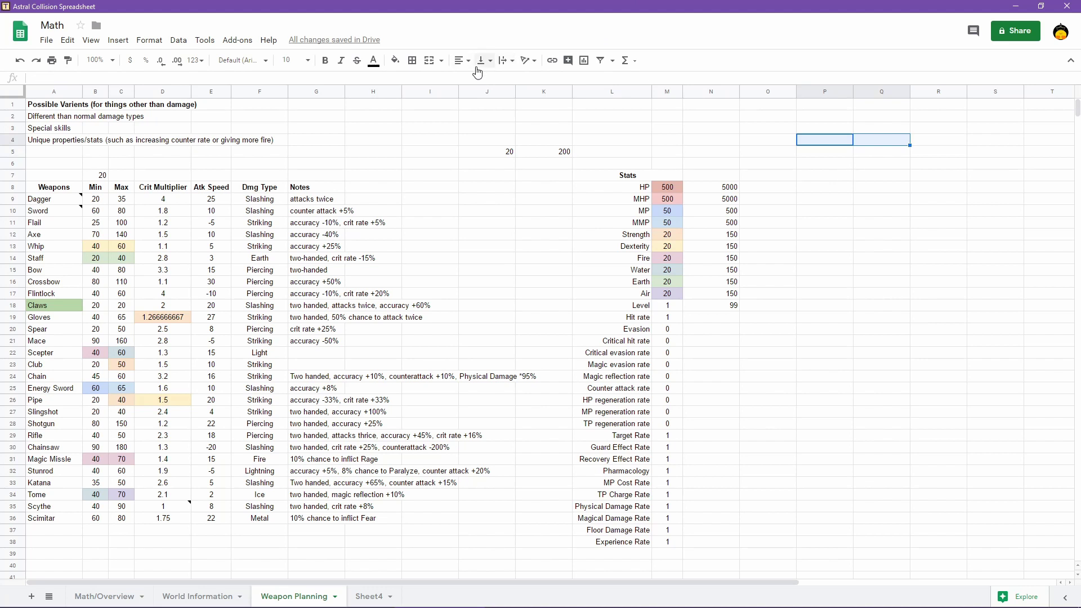
left_click(429, 61)
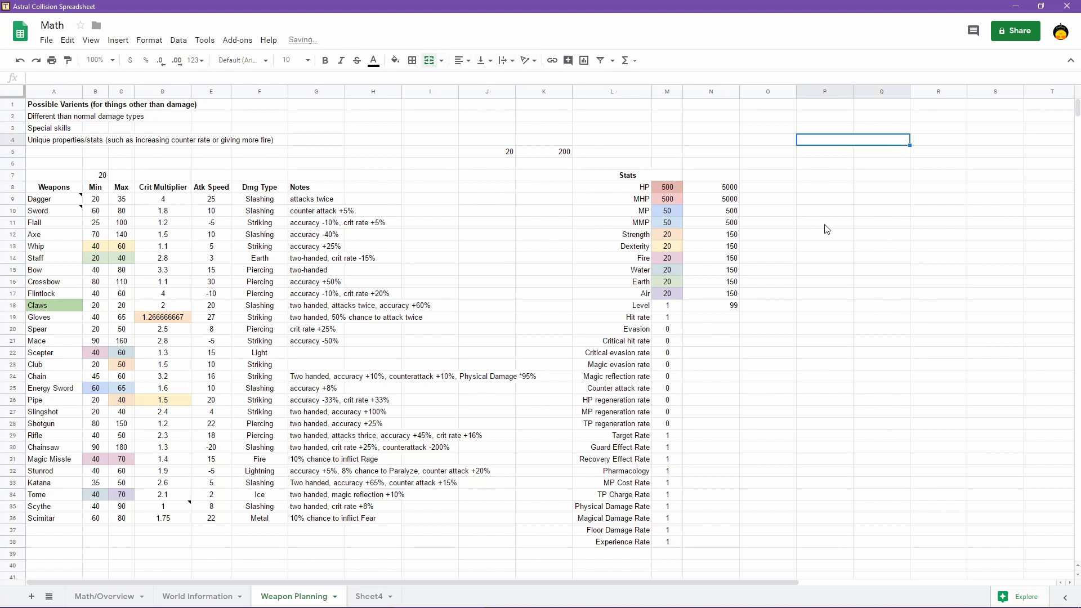
type("Sword")
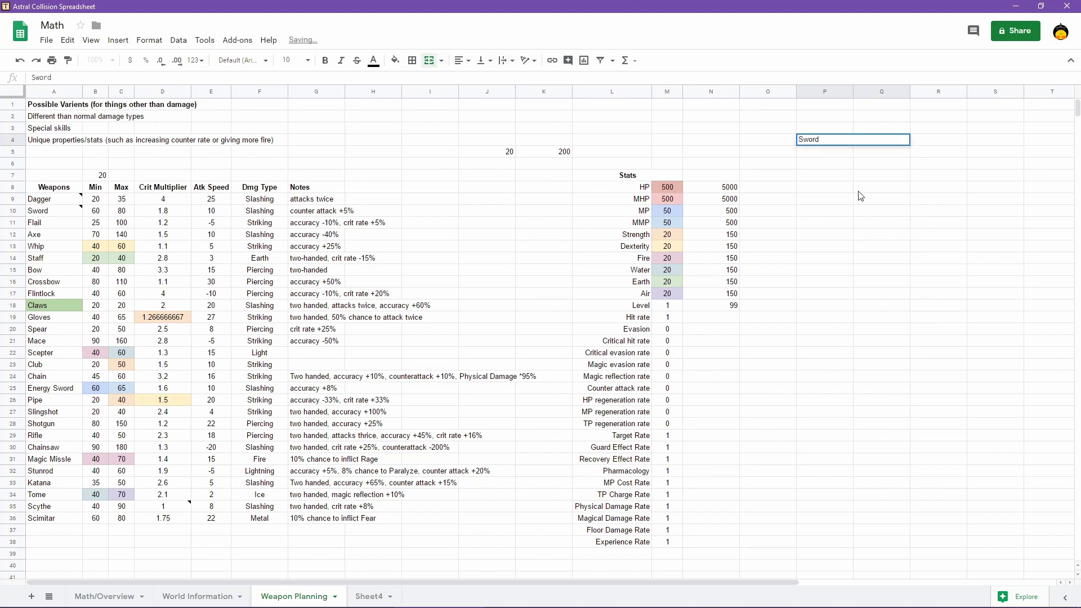
key("Return")
key("ctrl+shift+e")
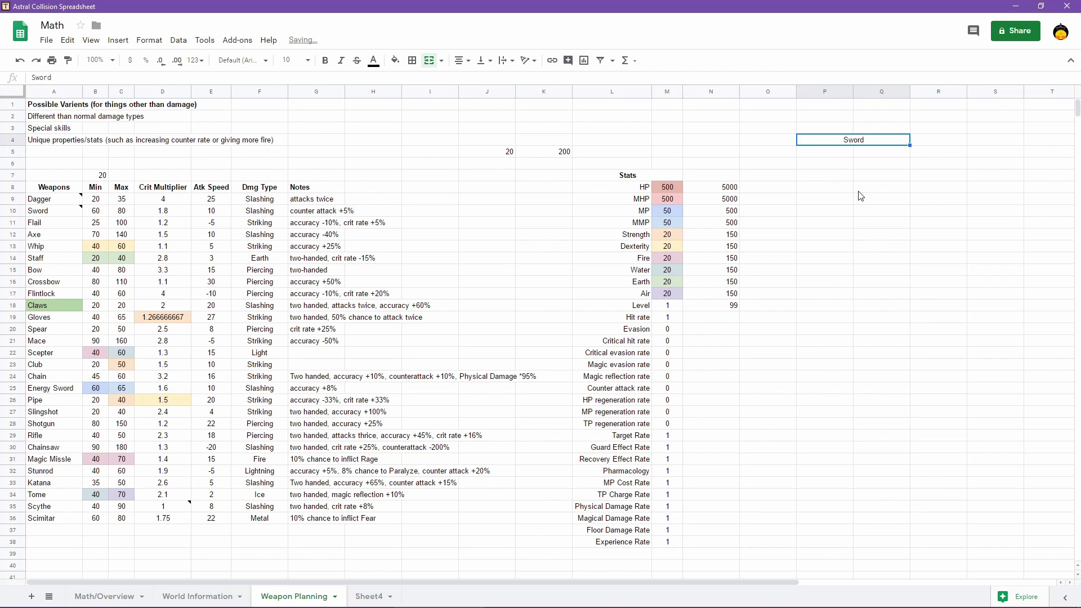
key("ctrl+b")
key("Down")
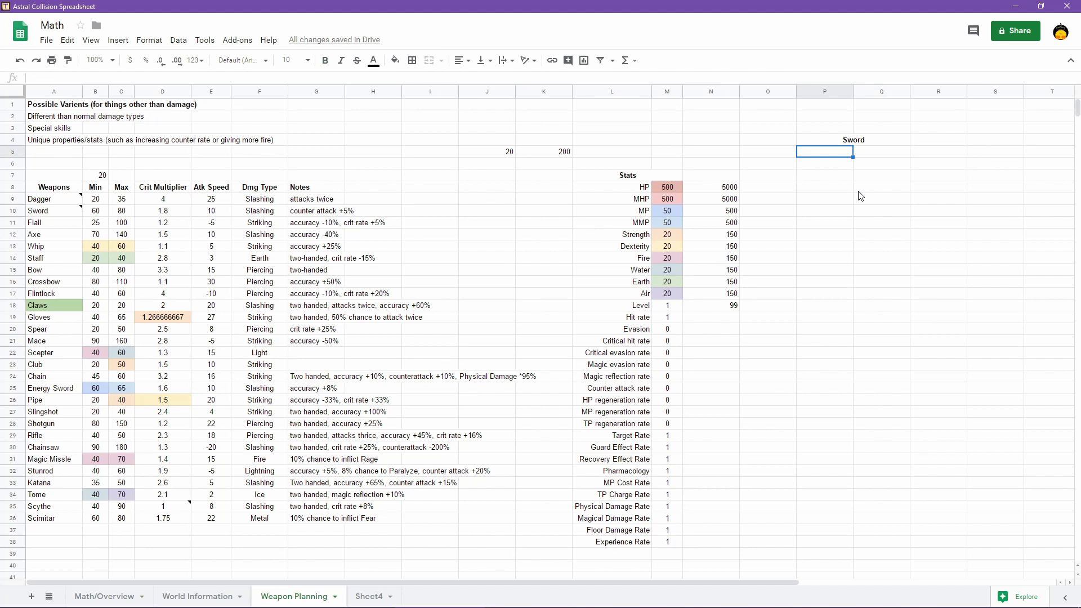
Clear the "Sword" header from P4:Q4 and unmerge the two cells
left_click(866, 140)
key("ctrl+c")
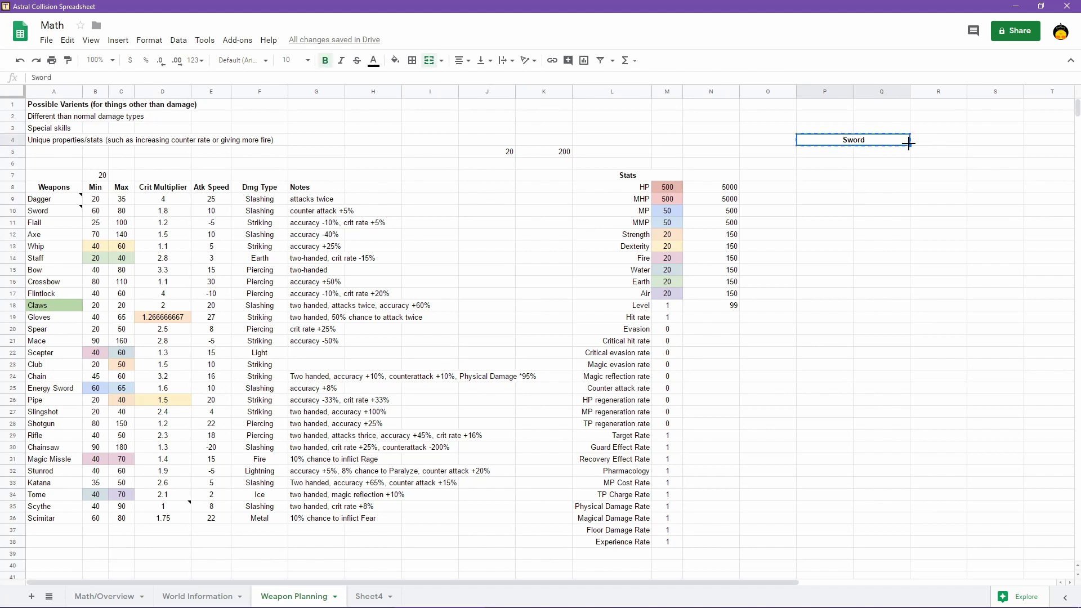
left_click(934, 146)
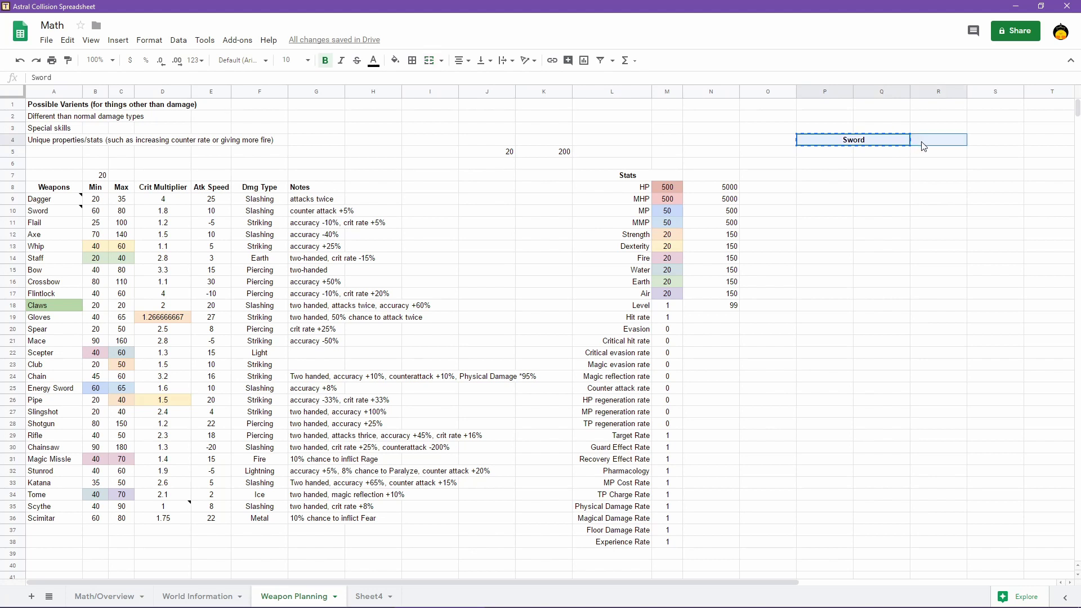
key("Delete")
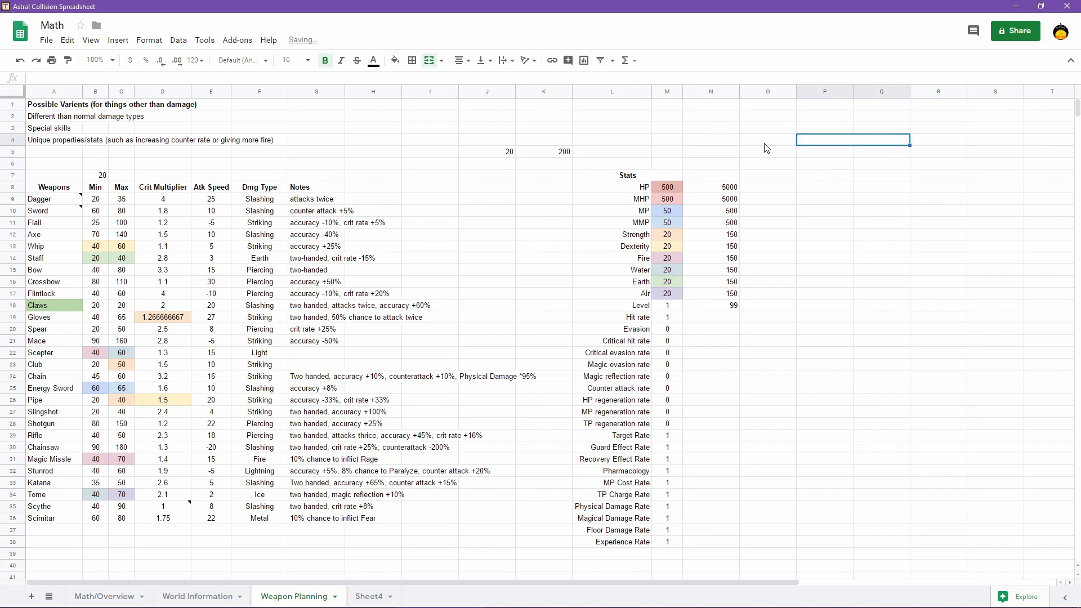
left_click(442, 61)
left_click(459, 134)
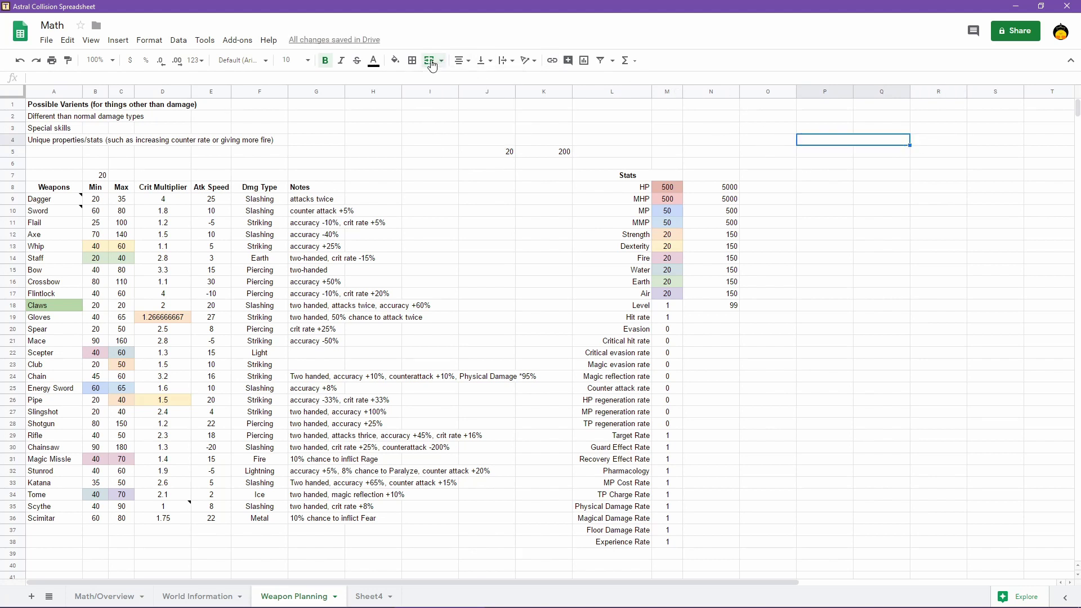
Merge cells Q4 and R4 into a single header cell
left_click(889, 142)
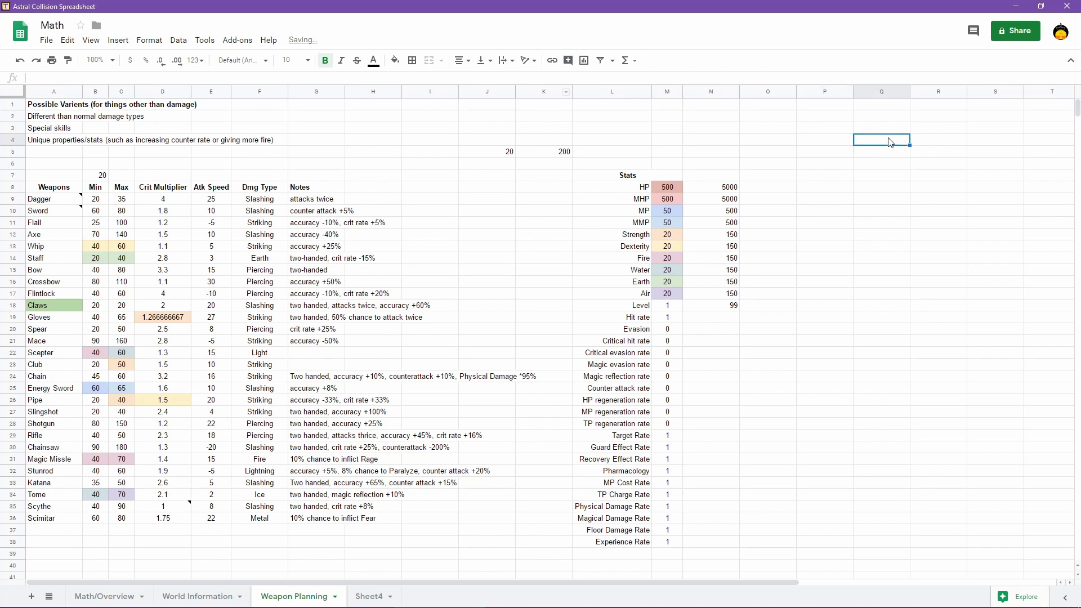
left_click(923, 141, "shift")
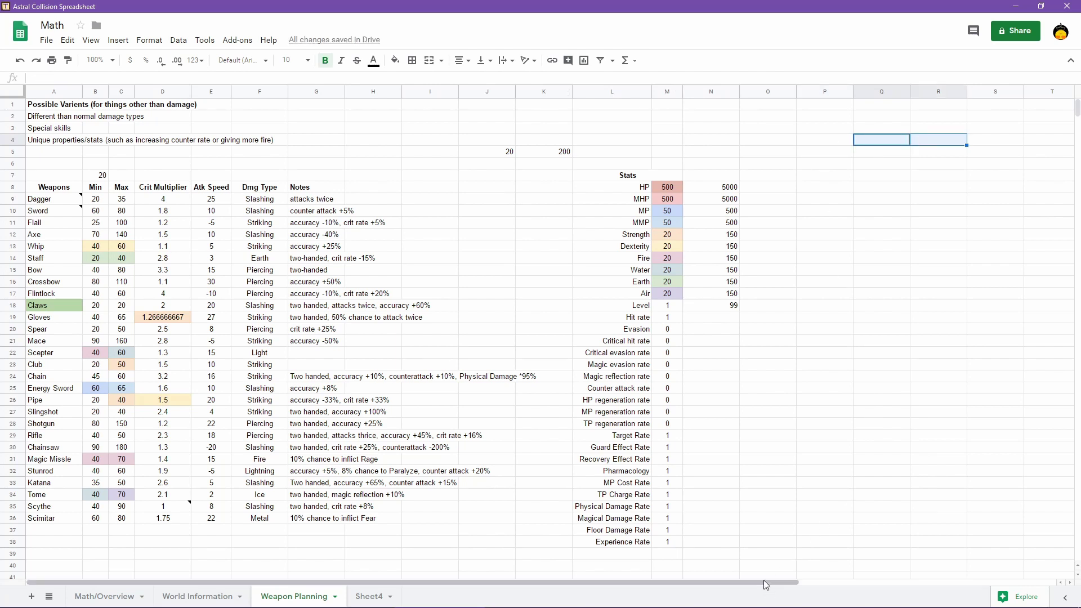
left_click_drag(763, 580, 1007, 570)
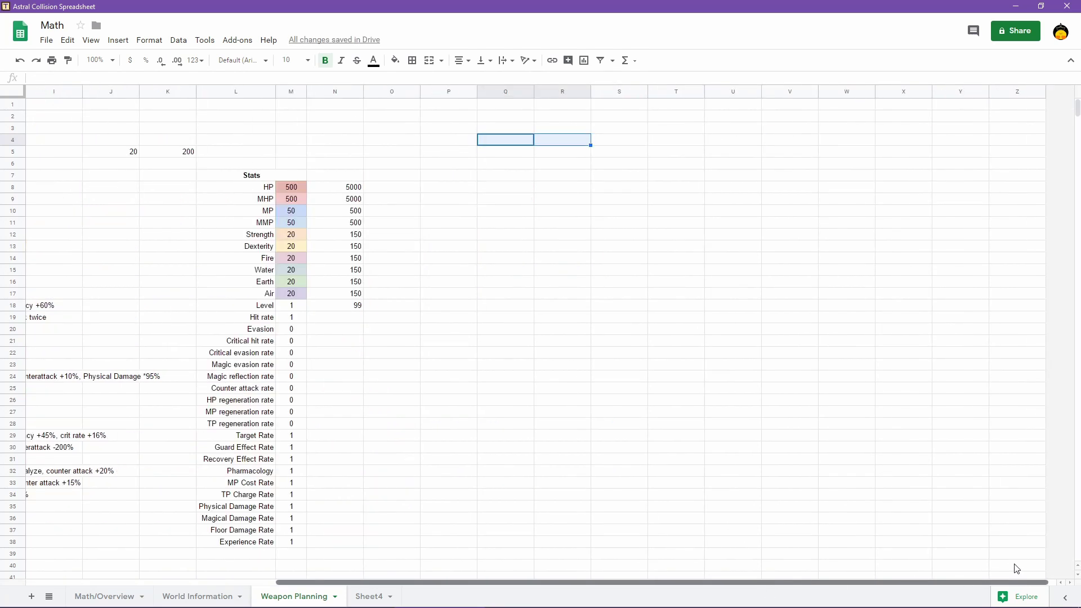
left_click(431, 62)
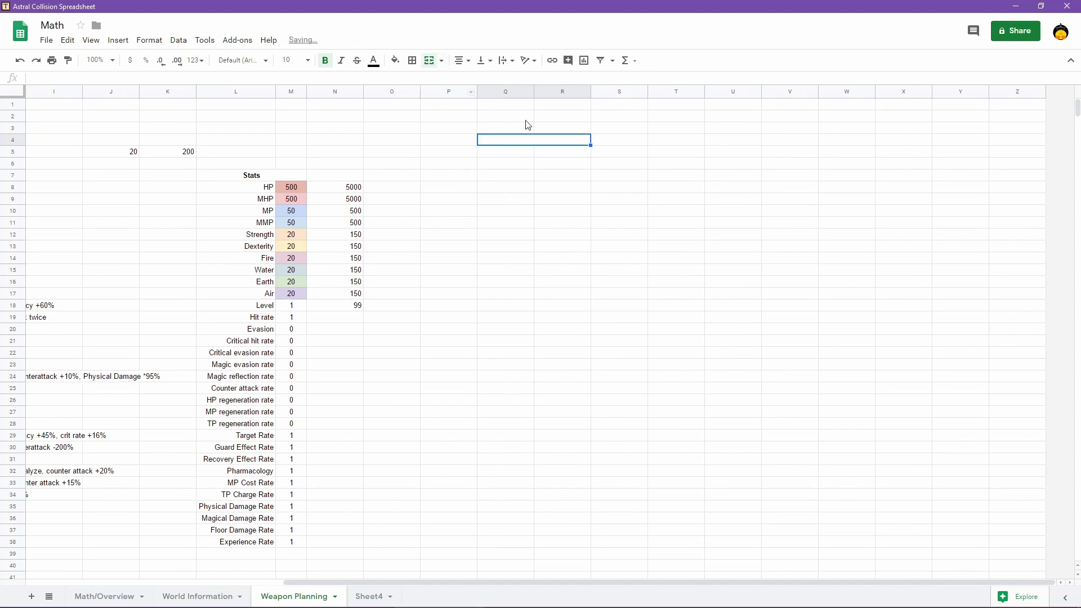
Enter the column headers Strength, Damage, Dexterity and Damage in cells P5 to S5
left_click(461, 154)
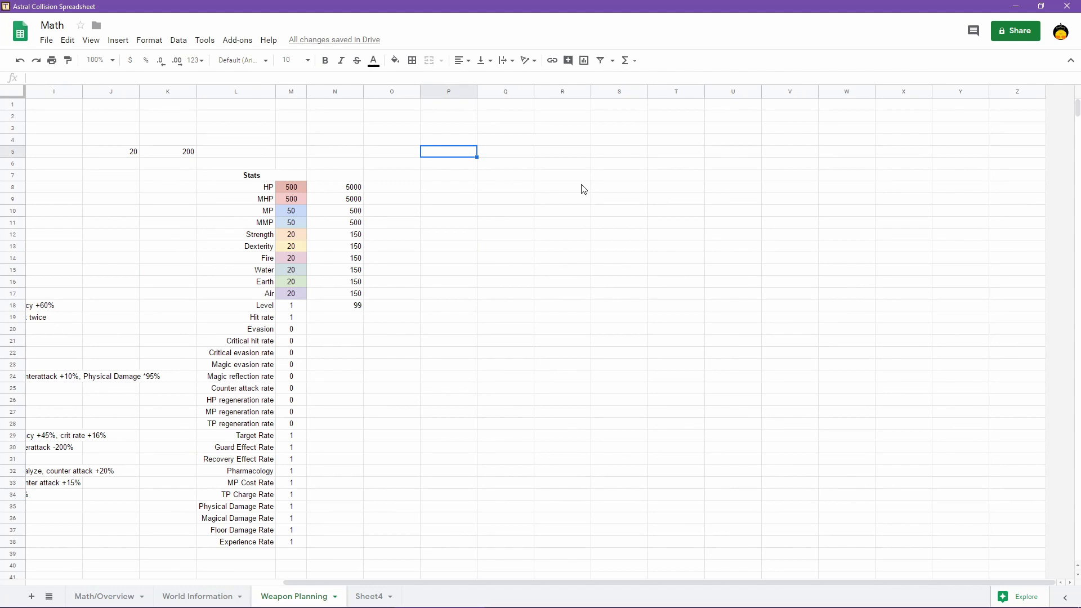
type("Strength")
key("Tab")
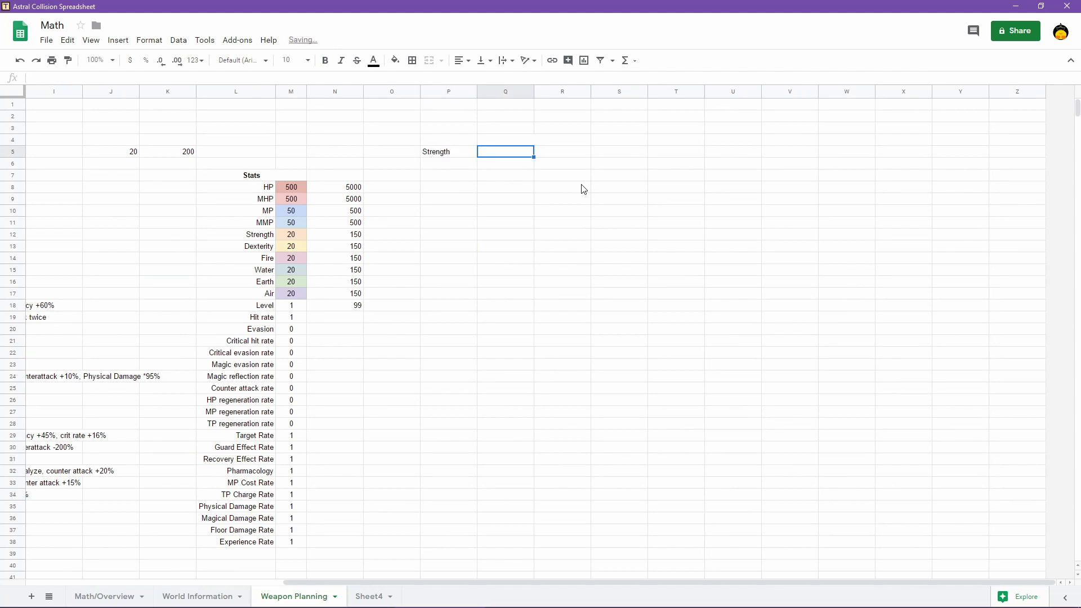
type("Damage")
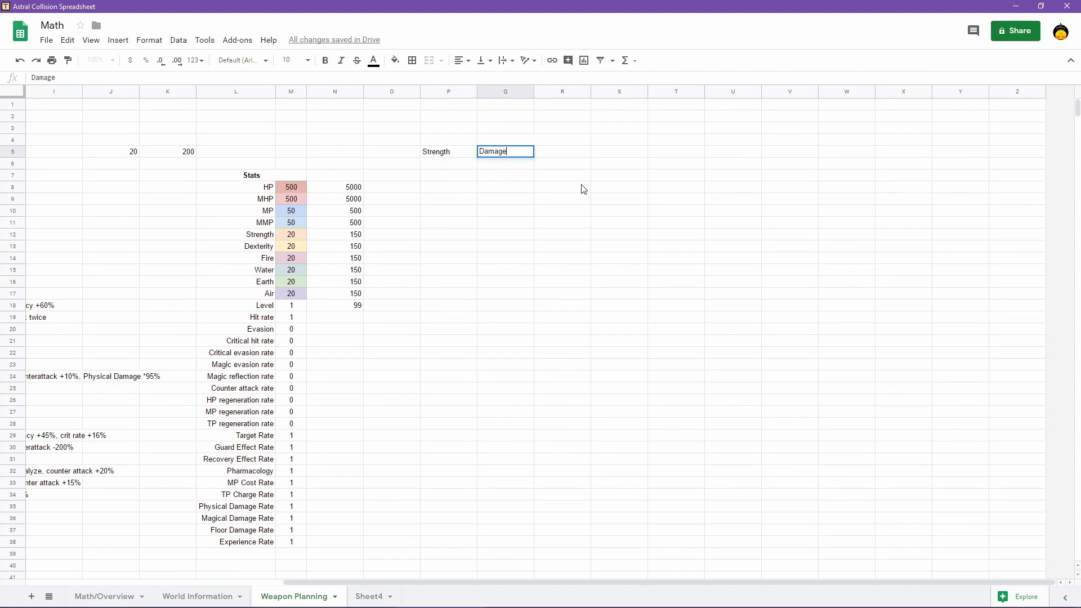
key("Tab")
type("Dexterity")
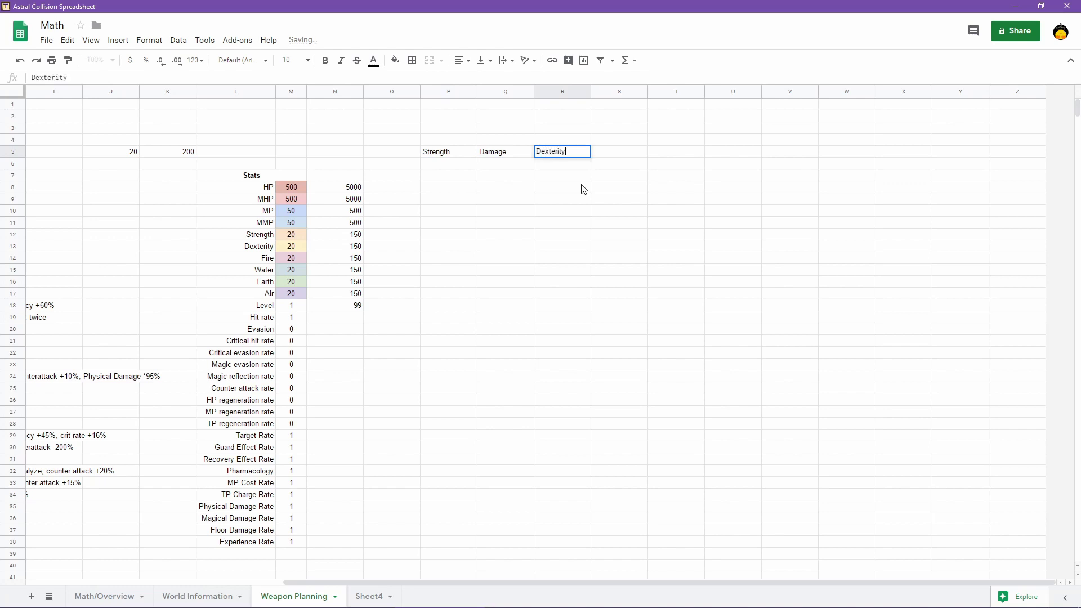
key("Tab")
type("Damage")
key("Tab")
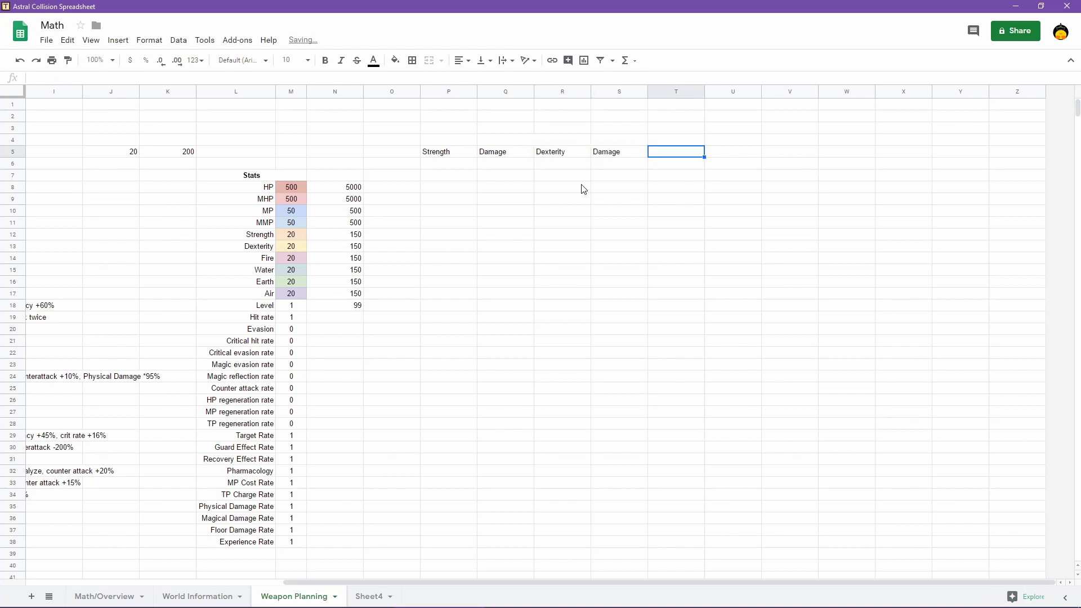
Italicize and centre the four column headers in P5:S5
key("Left")
key("shift+Left")
key("shift+Left")
key("shift+Left")
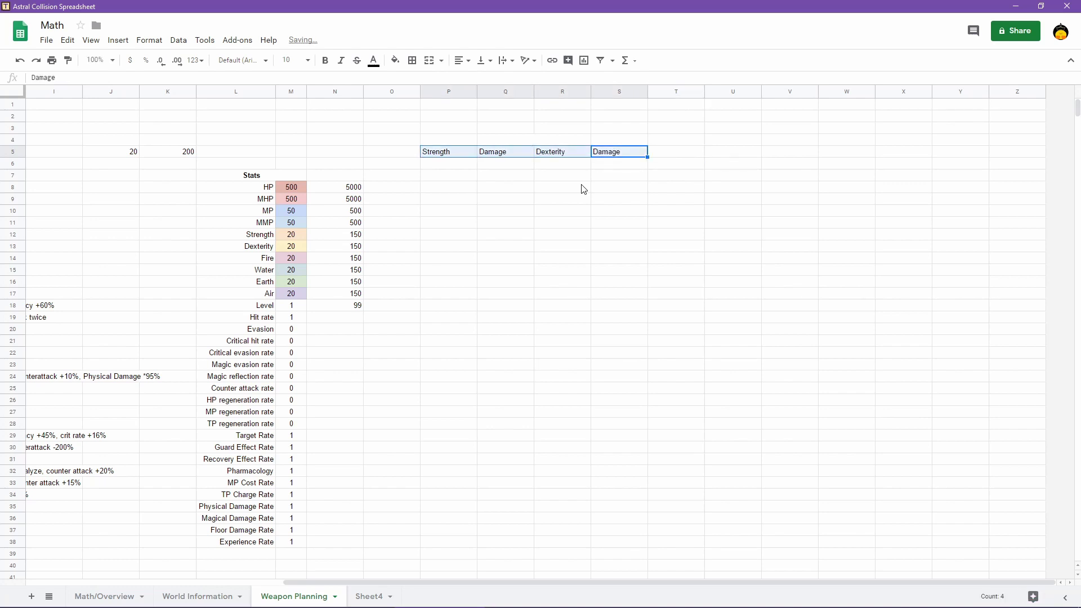
key("ctrl+i")
key("ctrl+shift+e")
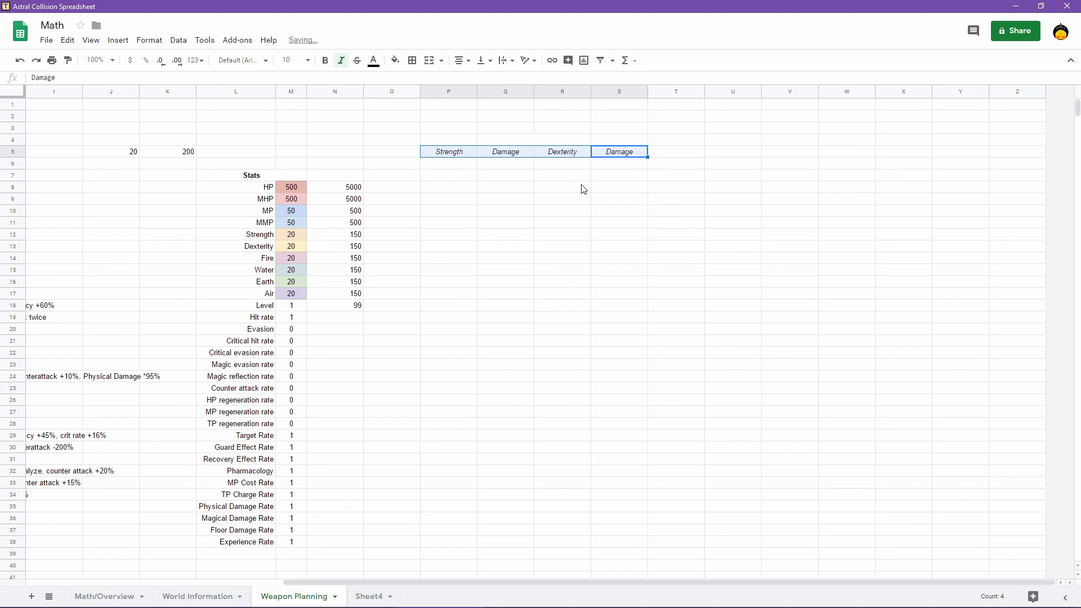
Enter "Sword" as the title in the merged cell above the Damage and Dexterity headers
key("Up")
key("Left")
type("Sword")
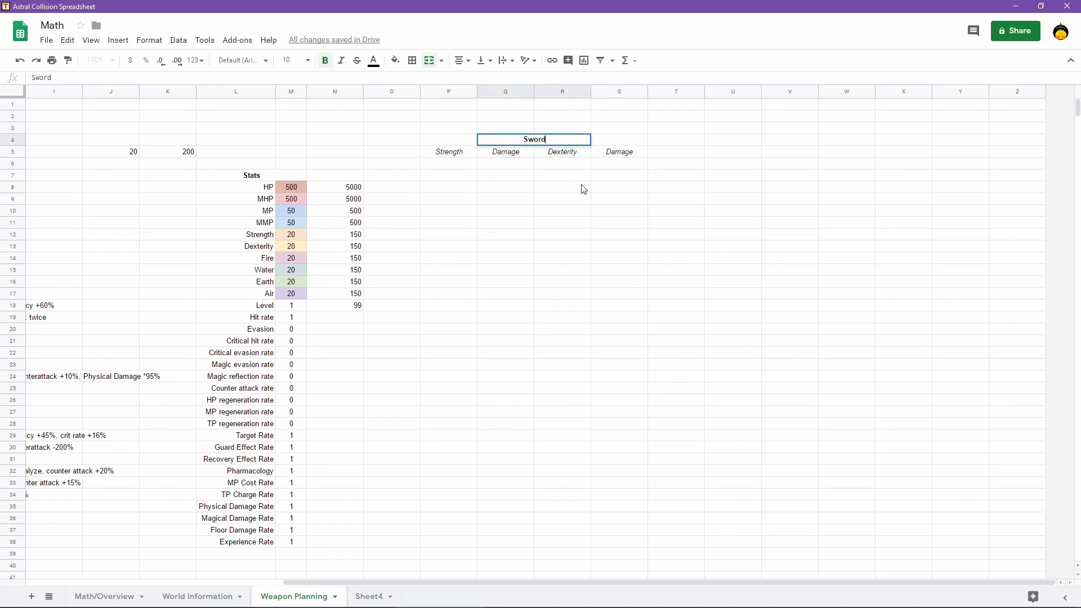
key("Return")
key("Up")
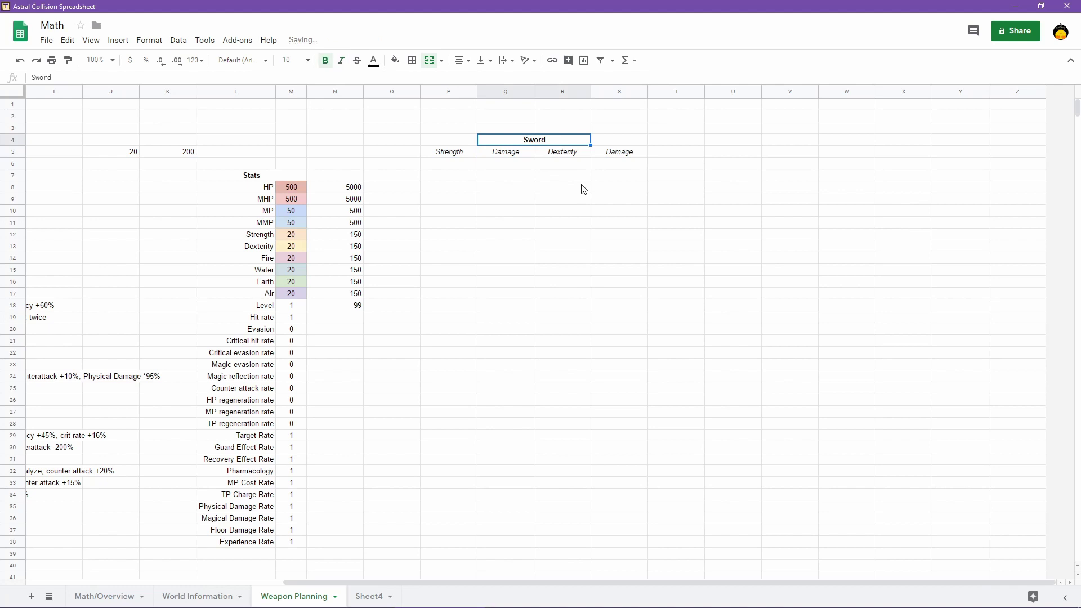
Fit the widths of columns P, Q, R and S to their header text
left_click(454, 153)
left_click(474, 92)
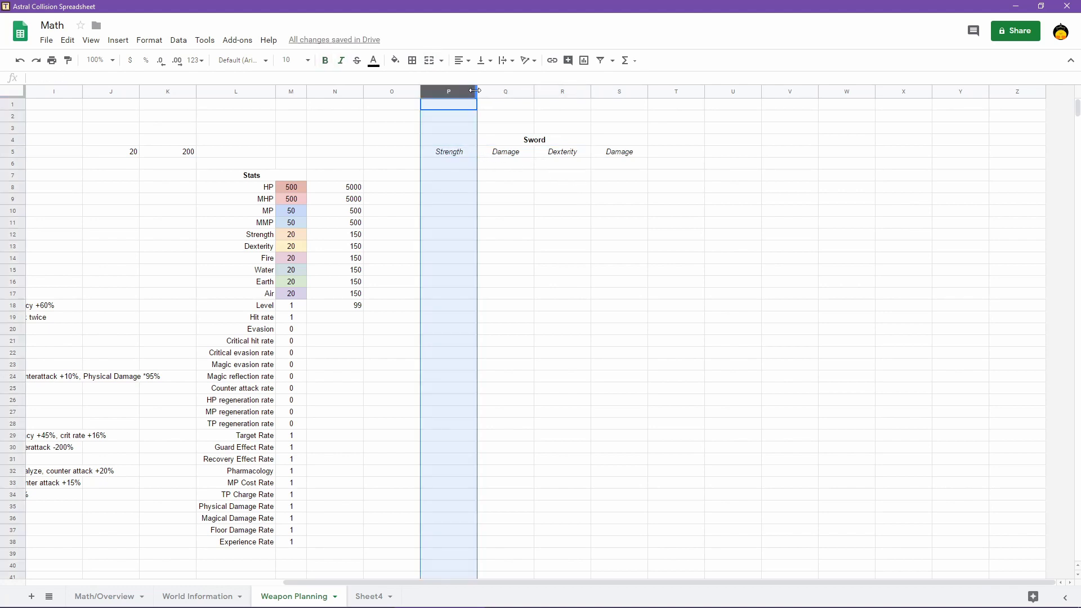
double_click(477, 96)
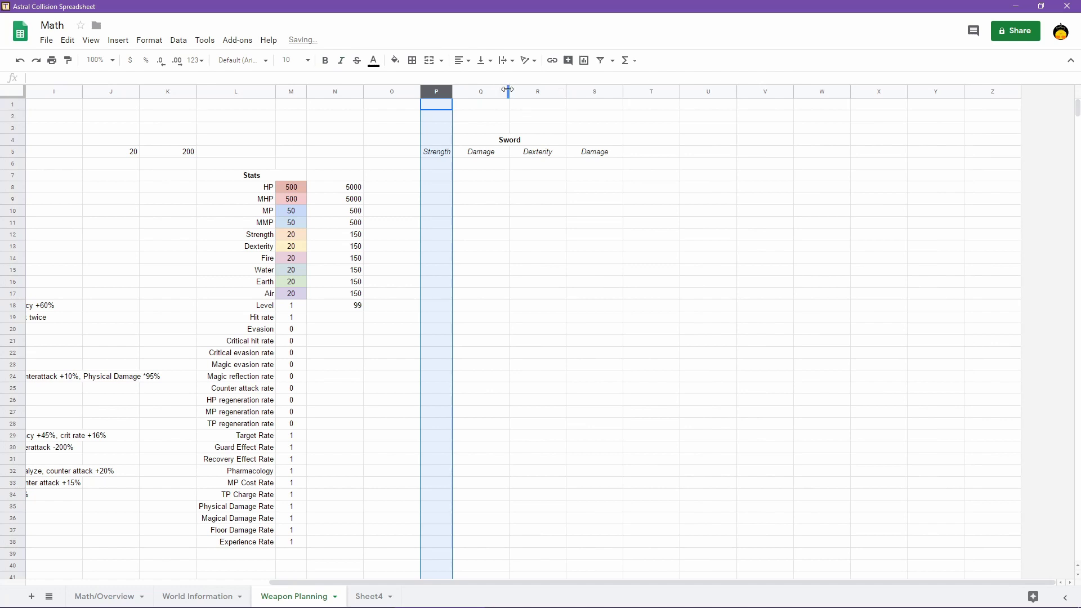
double_click(508, 95)
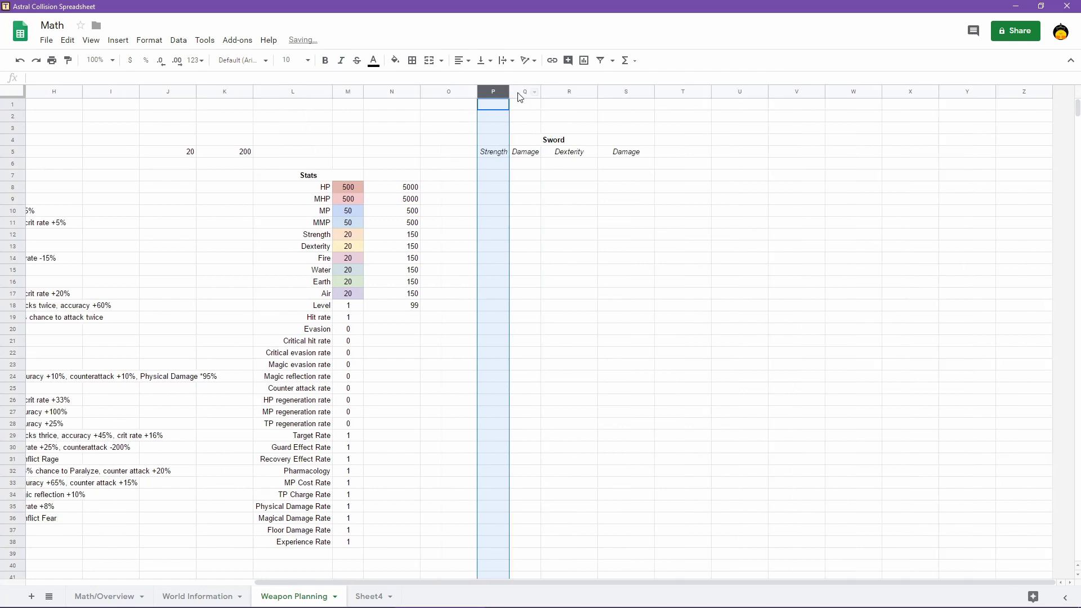
double_click(597, 95)
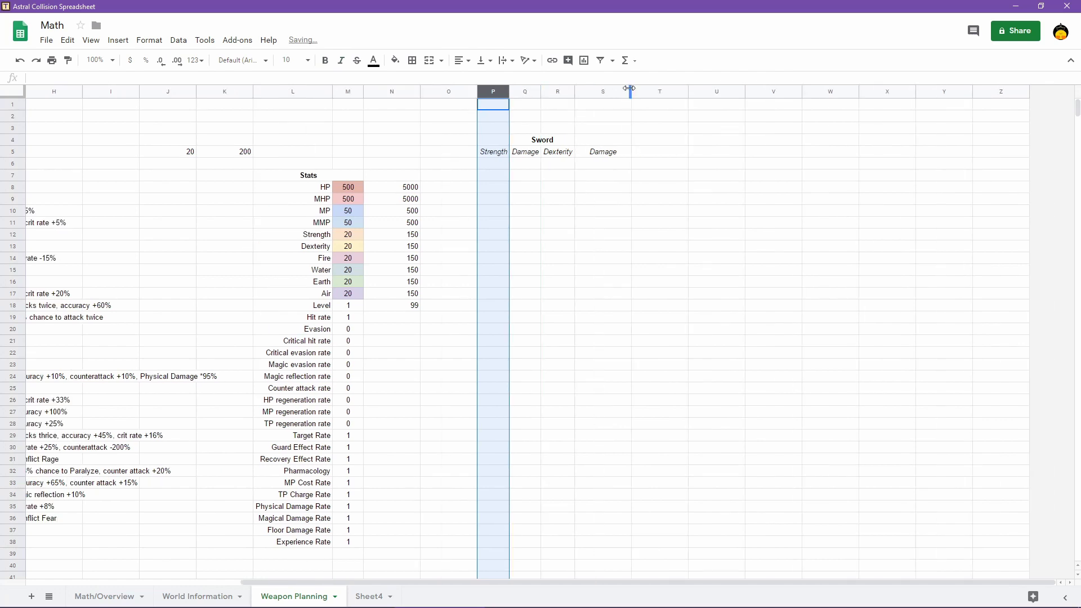
double_click(631, 93)
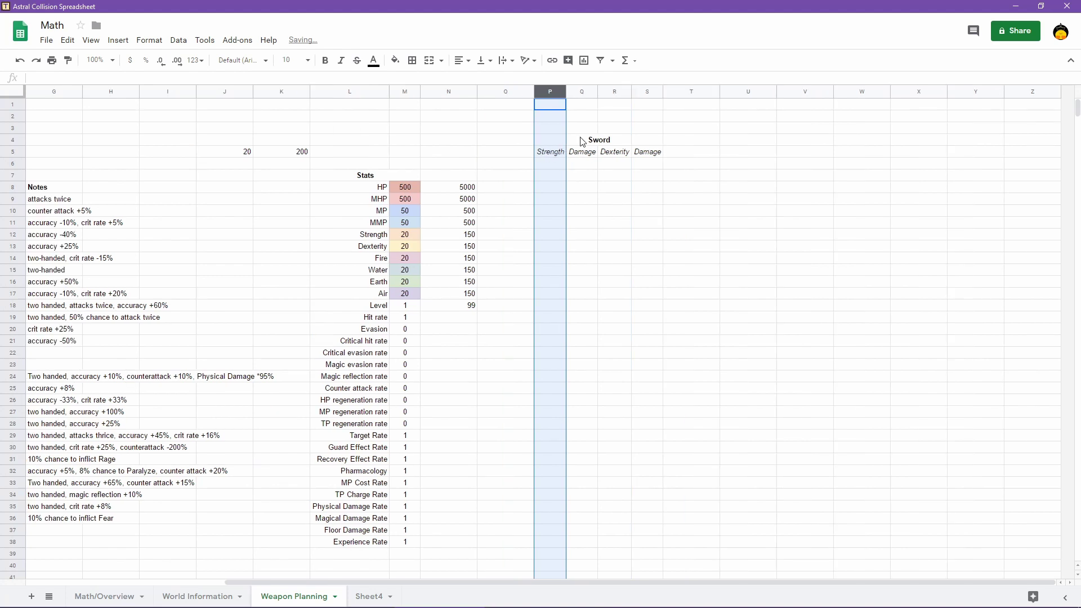
Delete the empty drawing that covers the cells below the Sword table headers
left_click(583, 141)
left_click(552, 140)
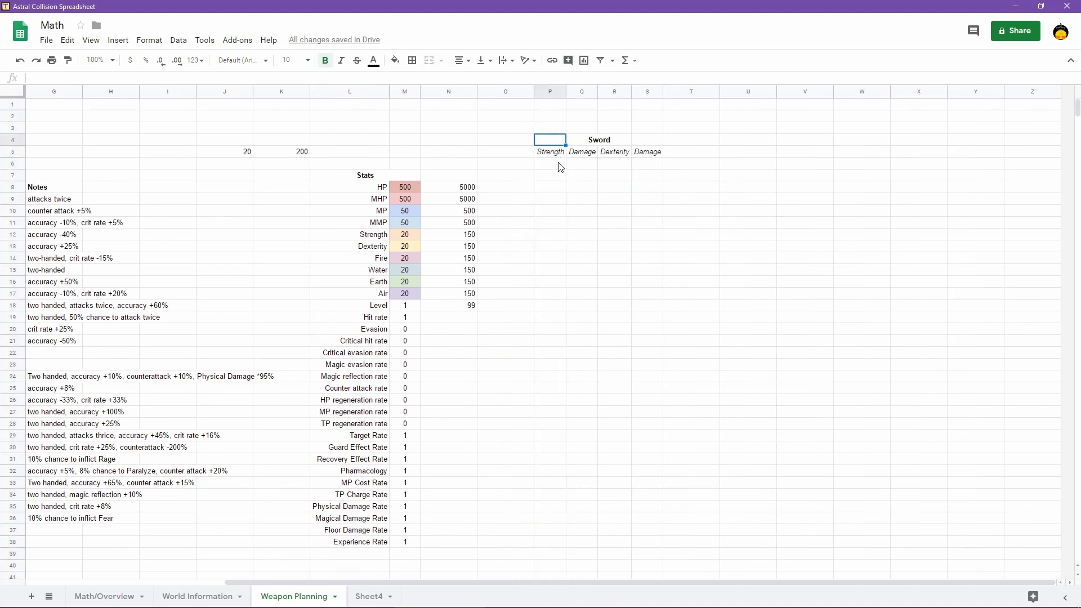
left_click(557, 166)
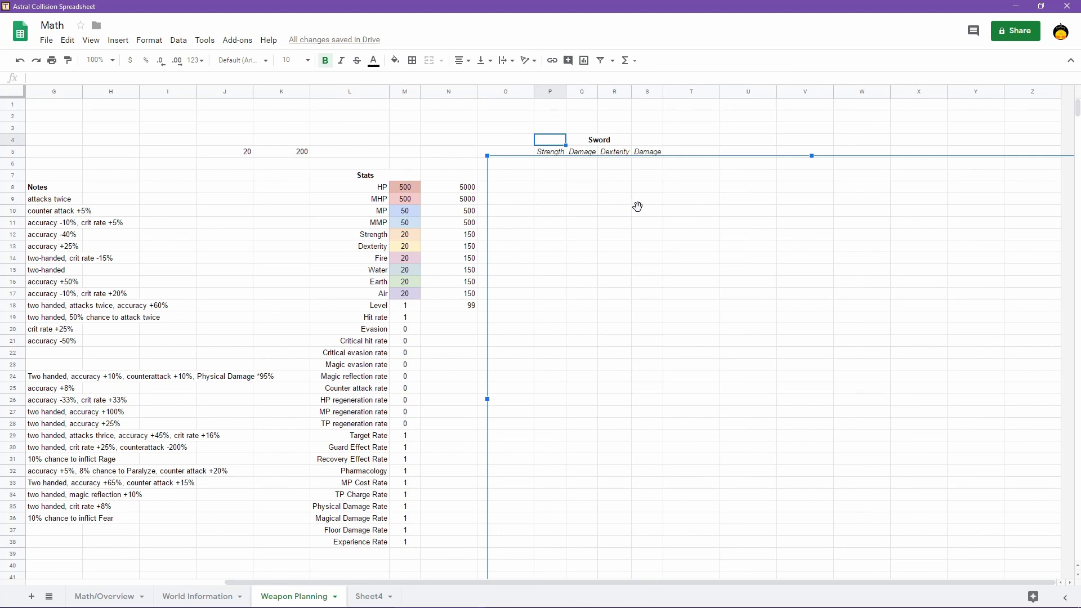
key("Delete")
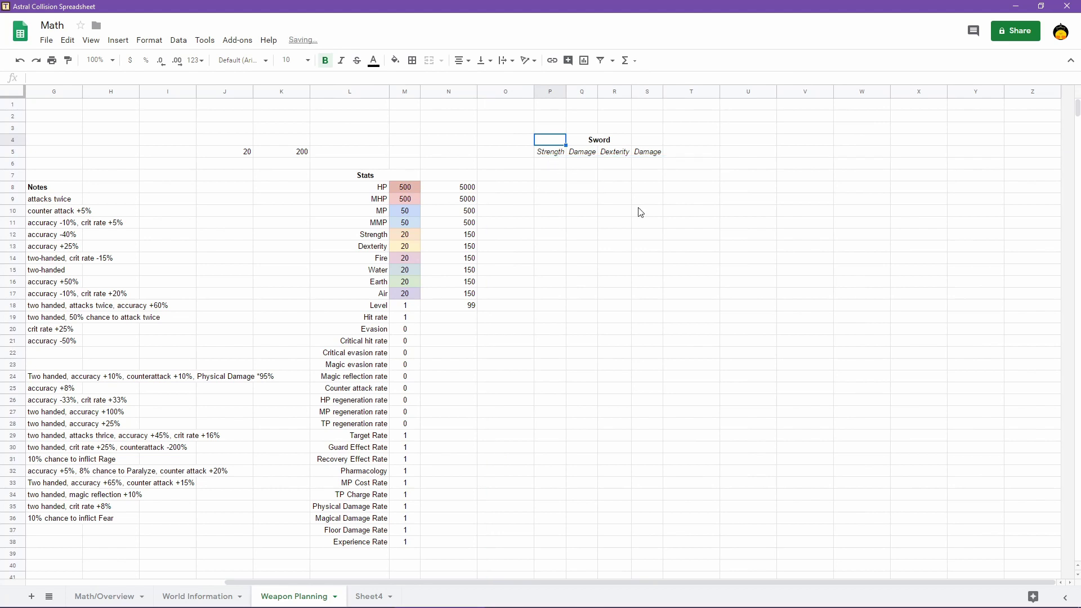
Enter 20 and 30 under Strength from P6 and extend the series down to 290 in P33
left_click(554, 166)
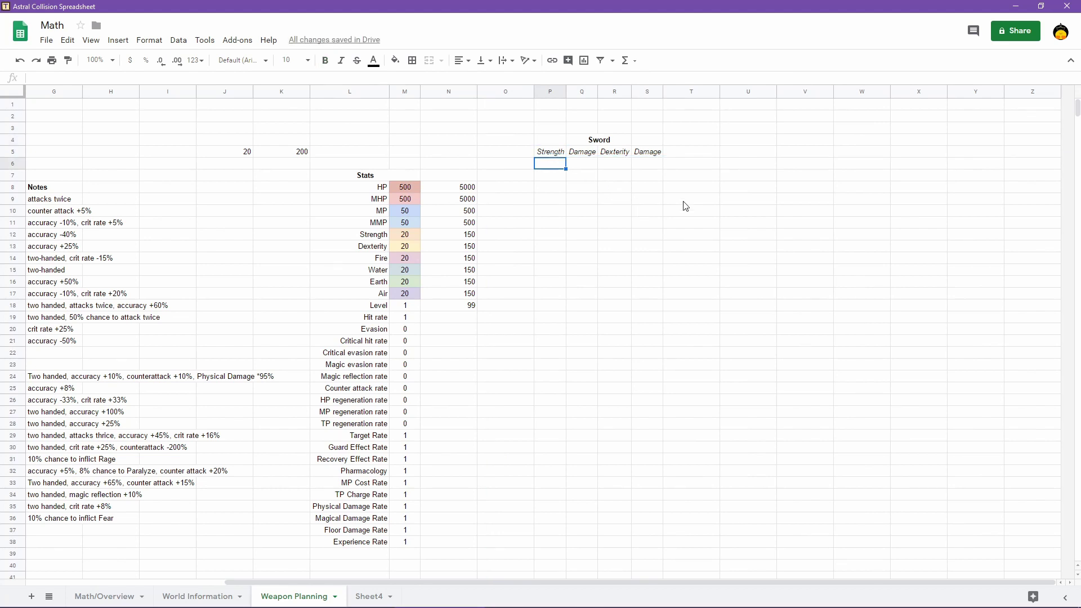
type("20")
key("Return")
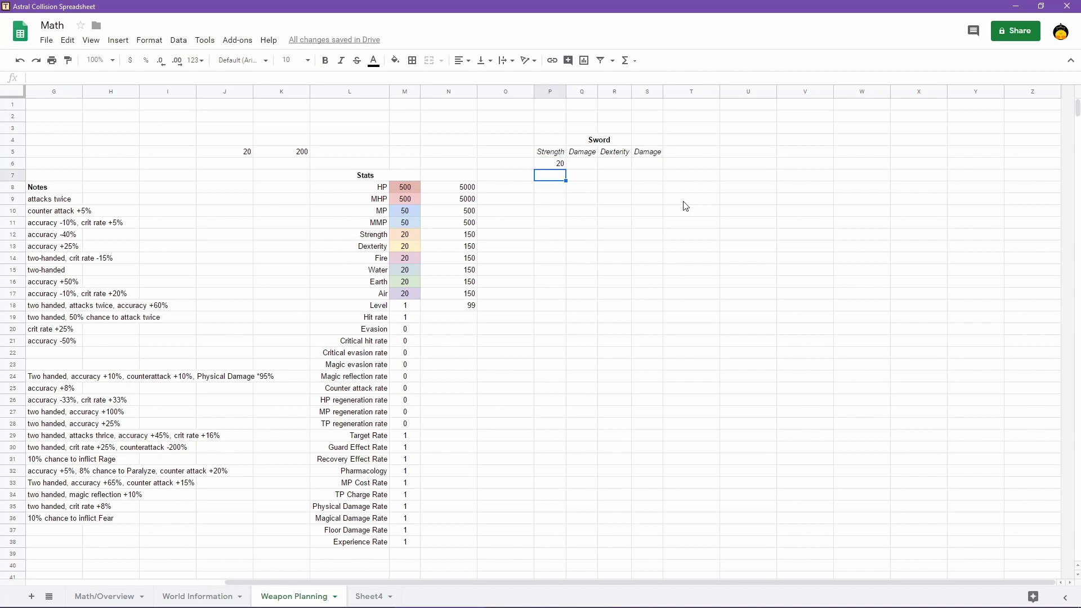
type("30")
key("Return")
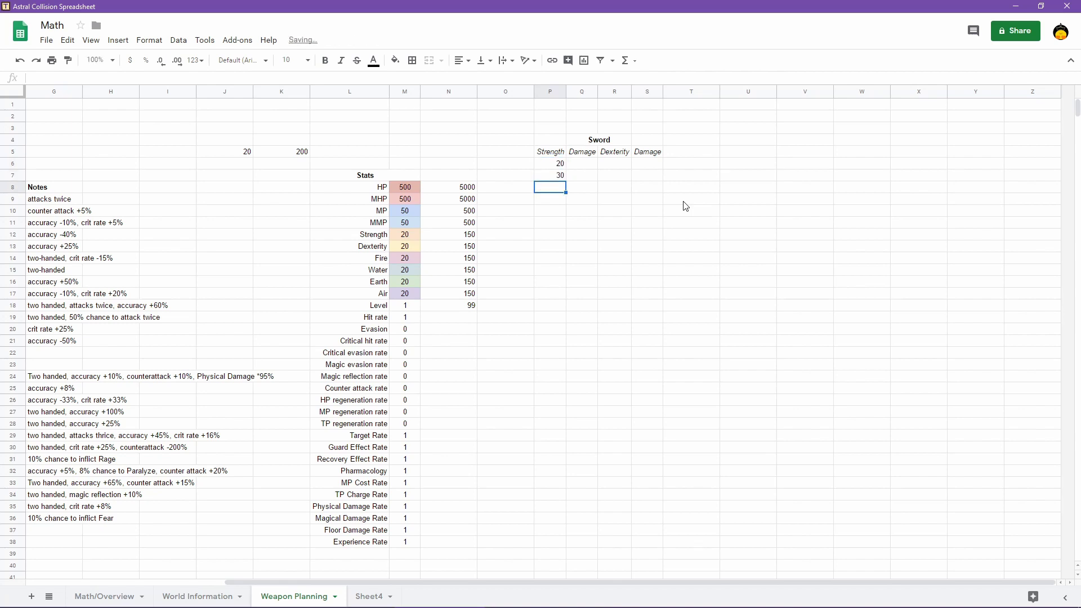
left_click_drag(560, 169, 550, 485)
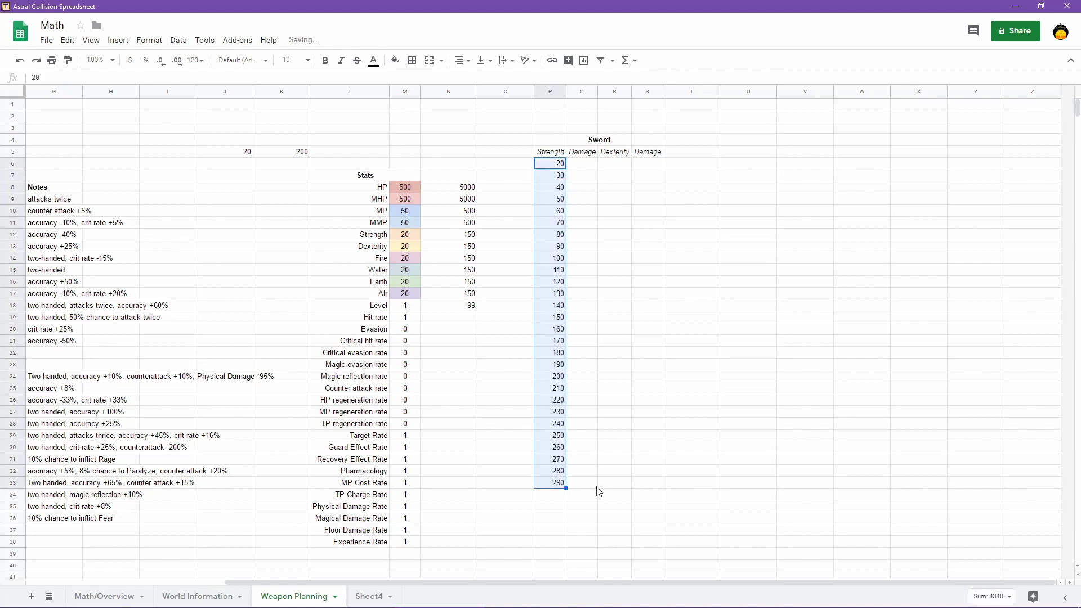
left_click(560, 389)
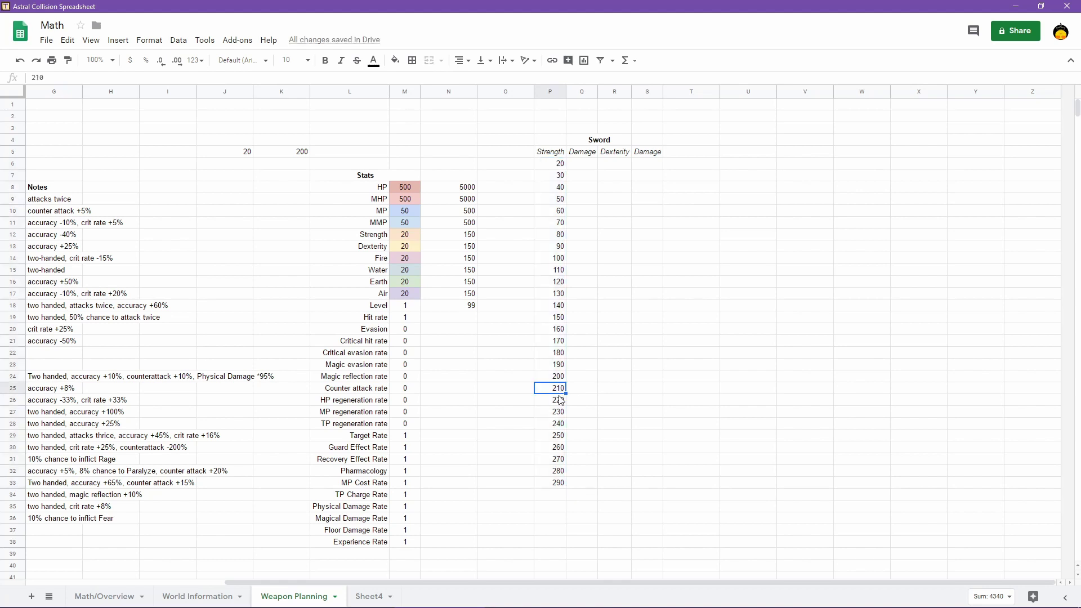
Clear the Strength values above 200 in P25:P33 and copy the 20 to 200 series into the Dexterity column from R6
left_click(555, 482, "shift")
key("Delete")
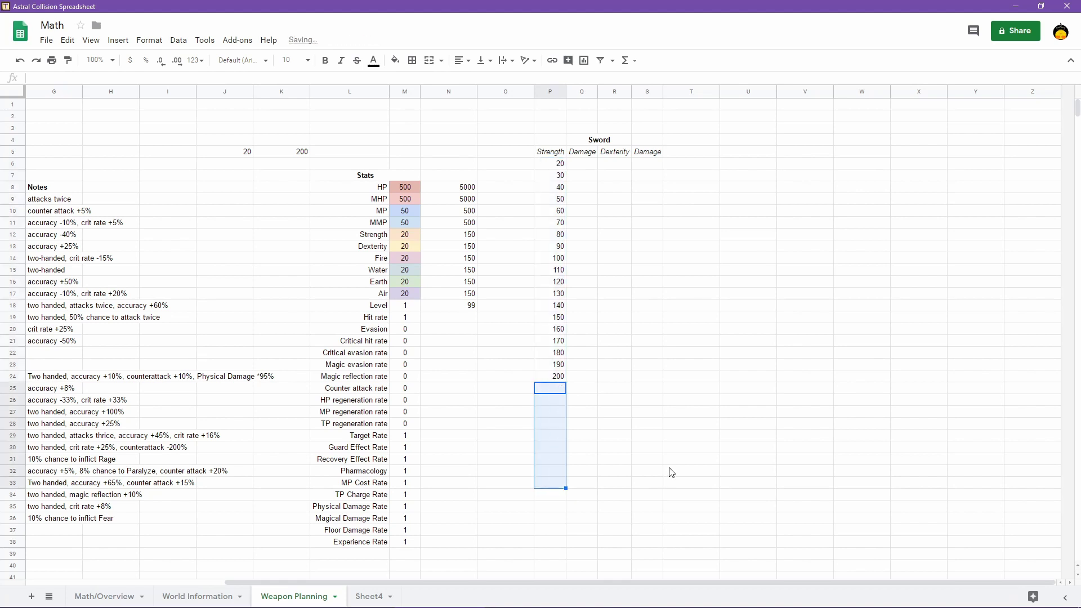
left_click(560, 164)
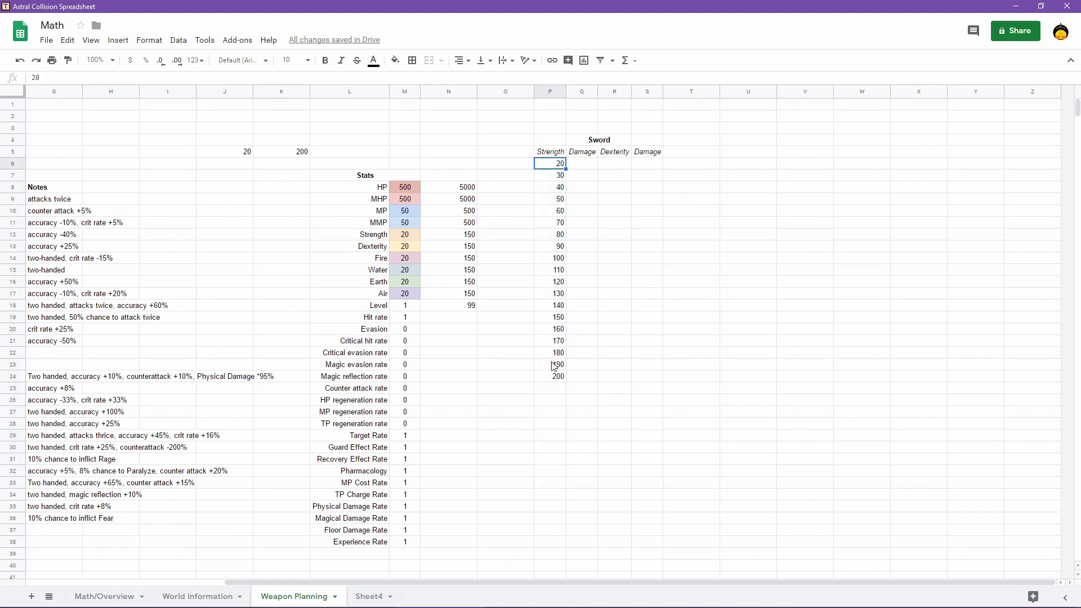
left_click(555, 376, "shift")
key("ctrl+c")
left_click(614, 164)
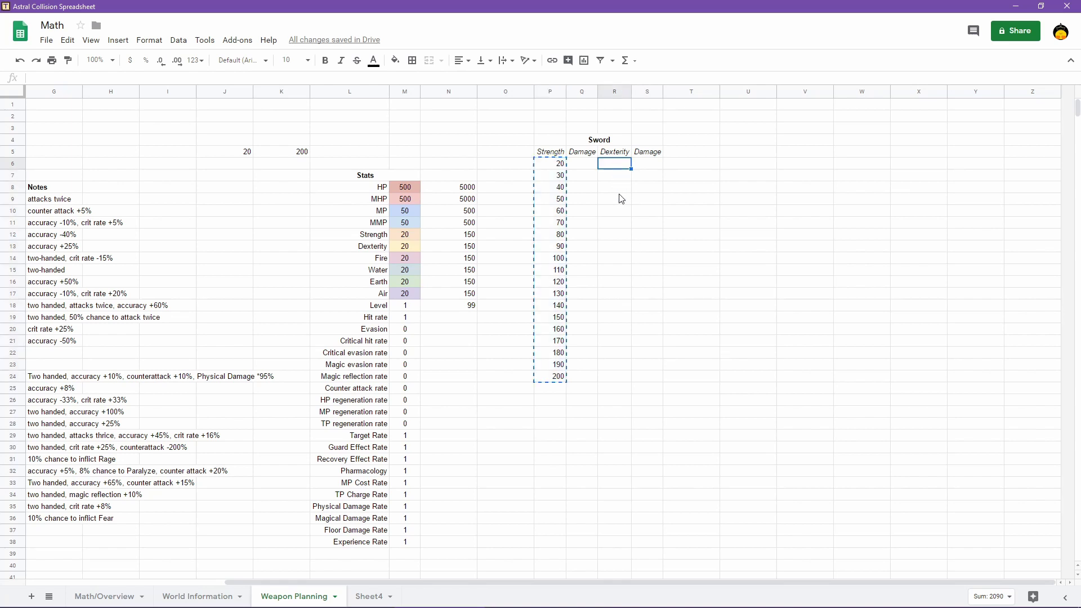
key("ctrl+v")
left_click(737, 246)
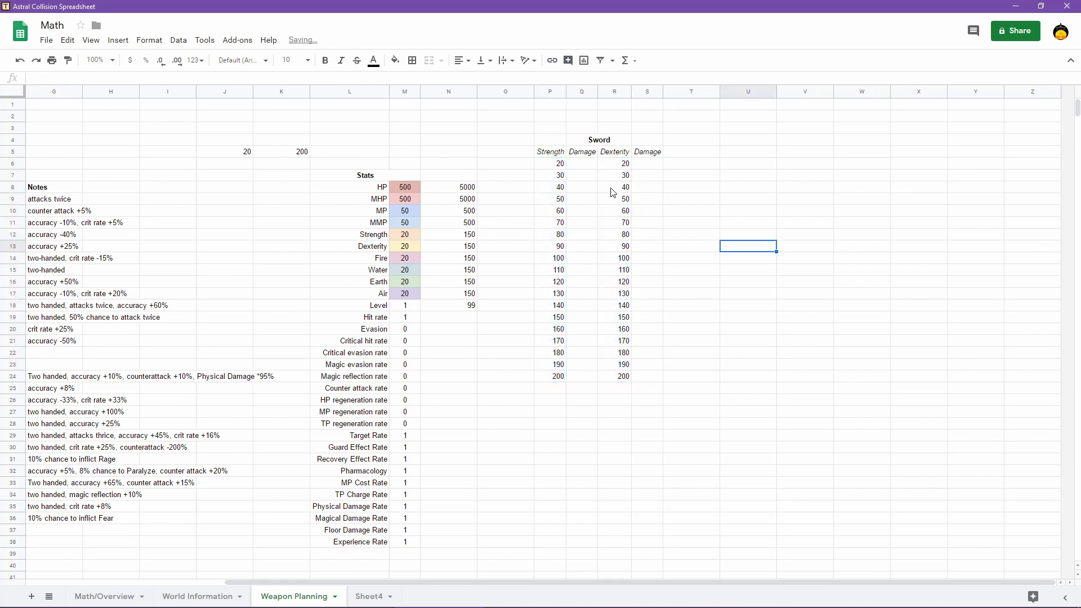
Center the contents of the Sword table's data cells P6:S24 horizontally
left_click(558, 164)
left_click(652, 380, "shift")
key("ctrl+shift+e")
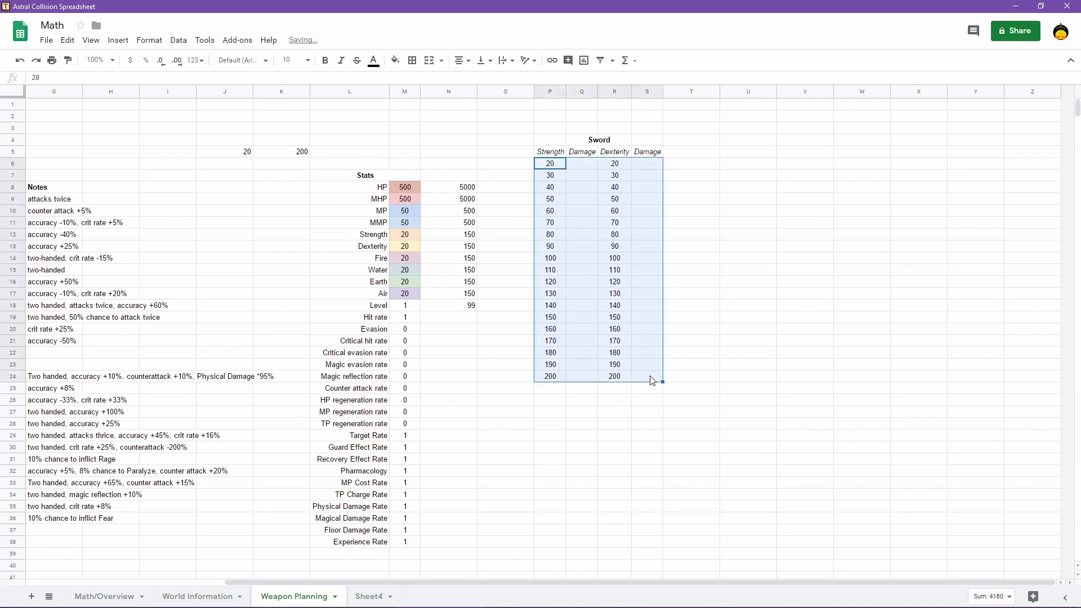
left_click(682, 212)
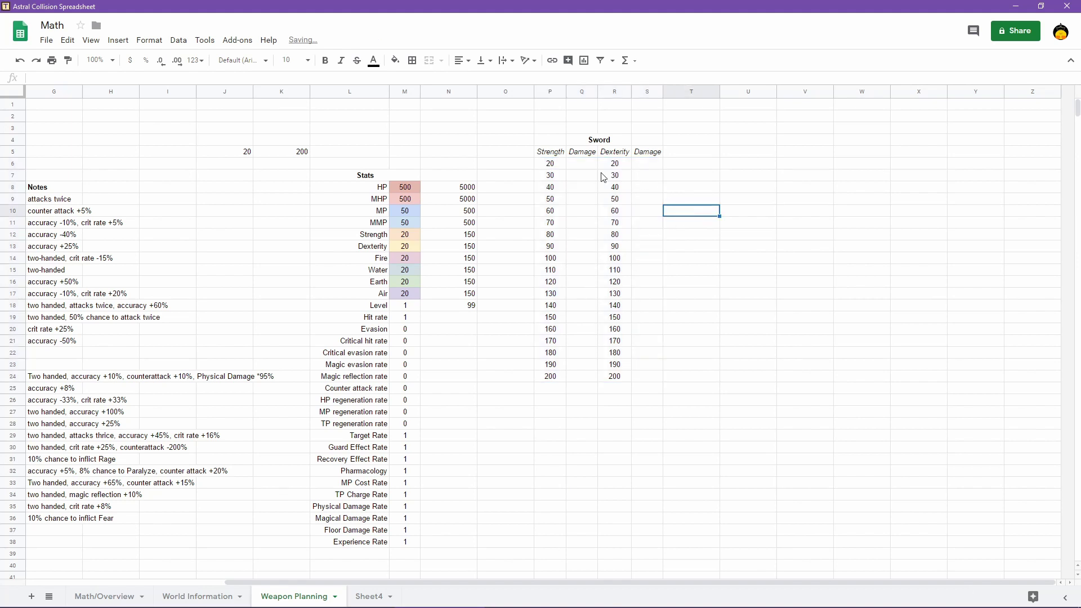
Add an outer border around the Strength and Damage block P5:Q24 and another around the Dexterity and Damage block R5:S24
left_click(551, 155)
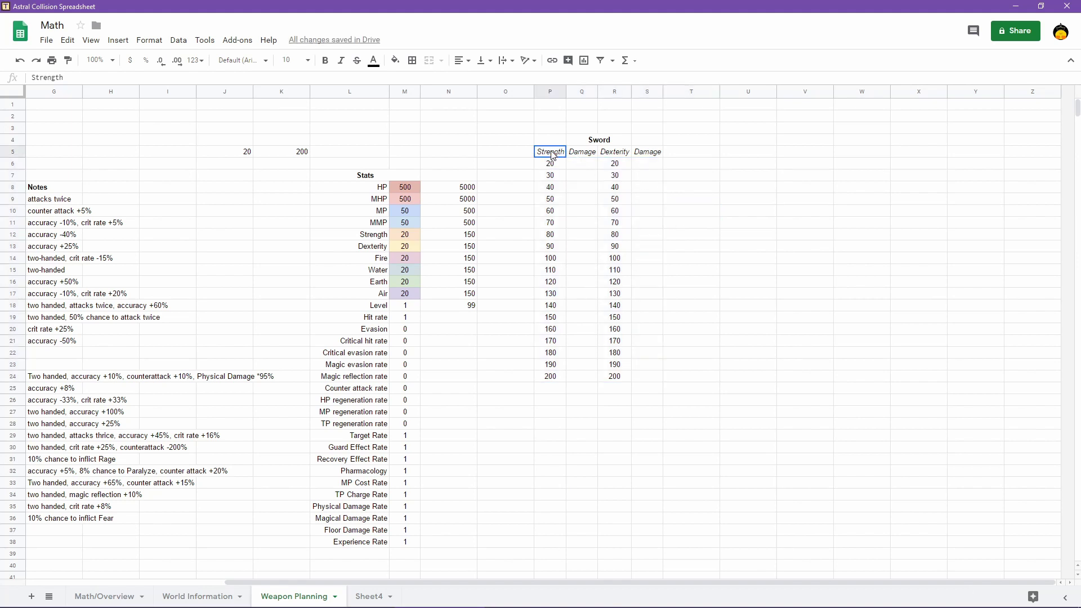
left_click(582, 376, "shift")
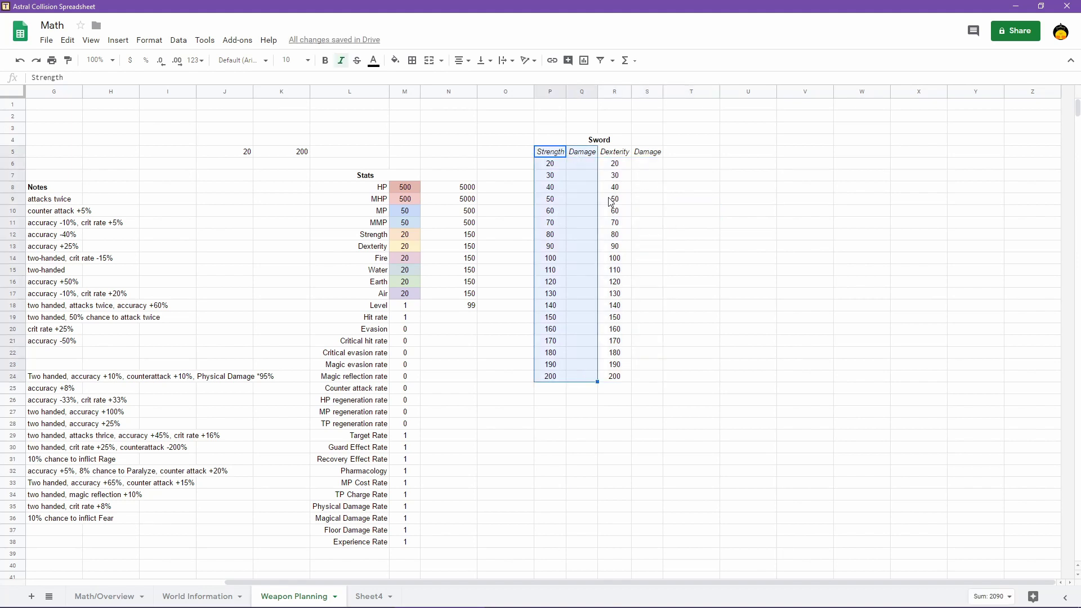
left_click(412, 60)
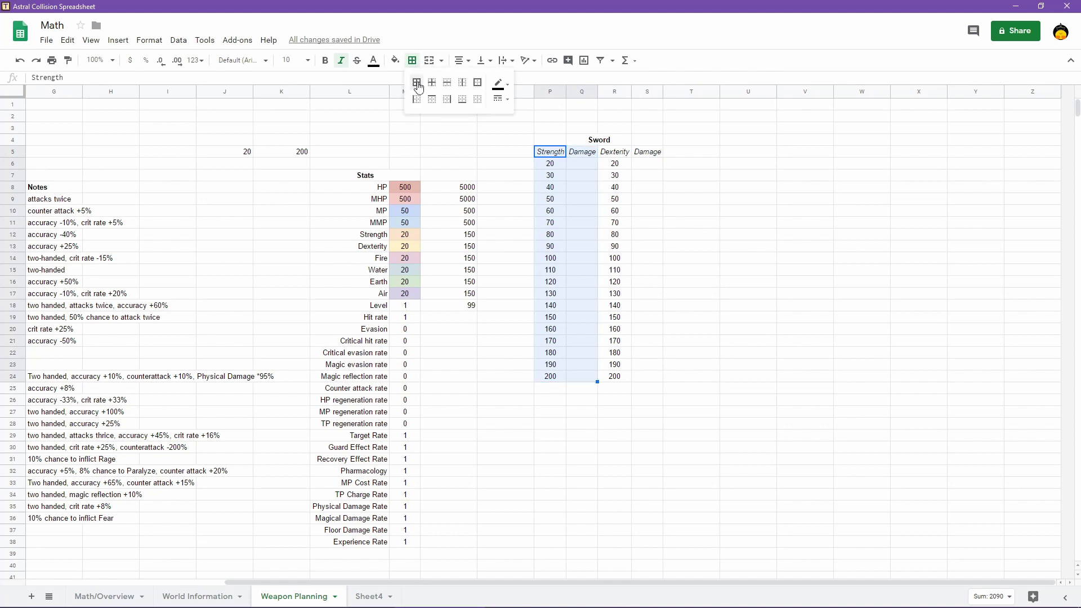
left_click(478, 82)
left_click(618, 152)
left_click(651, 376, "shift")
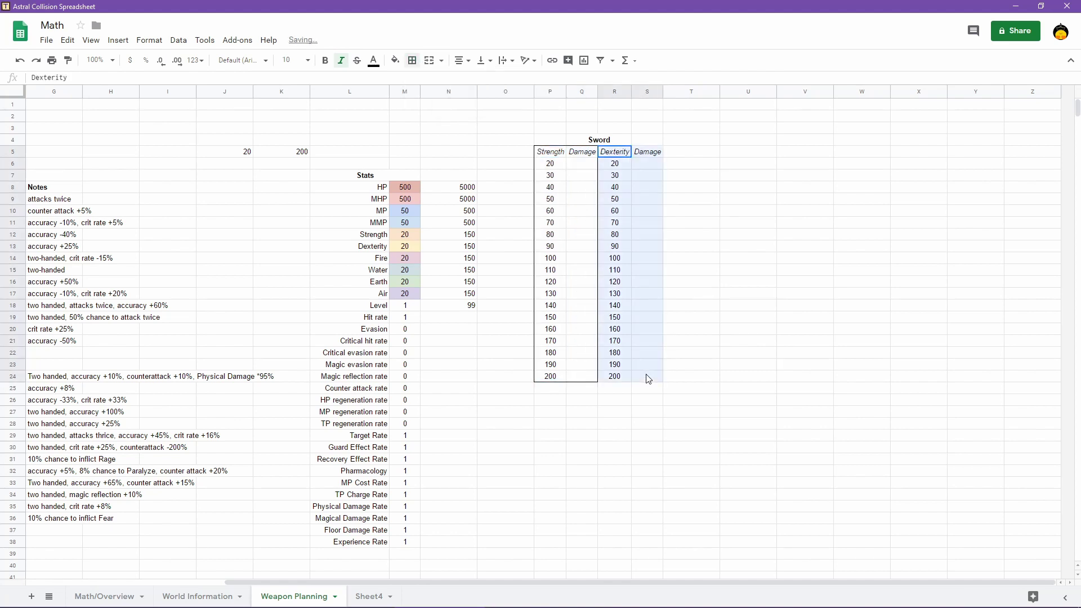
left_click(412, 60)
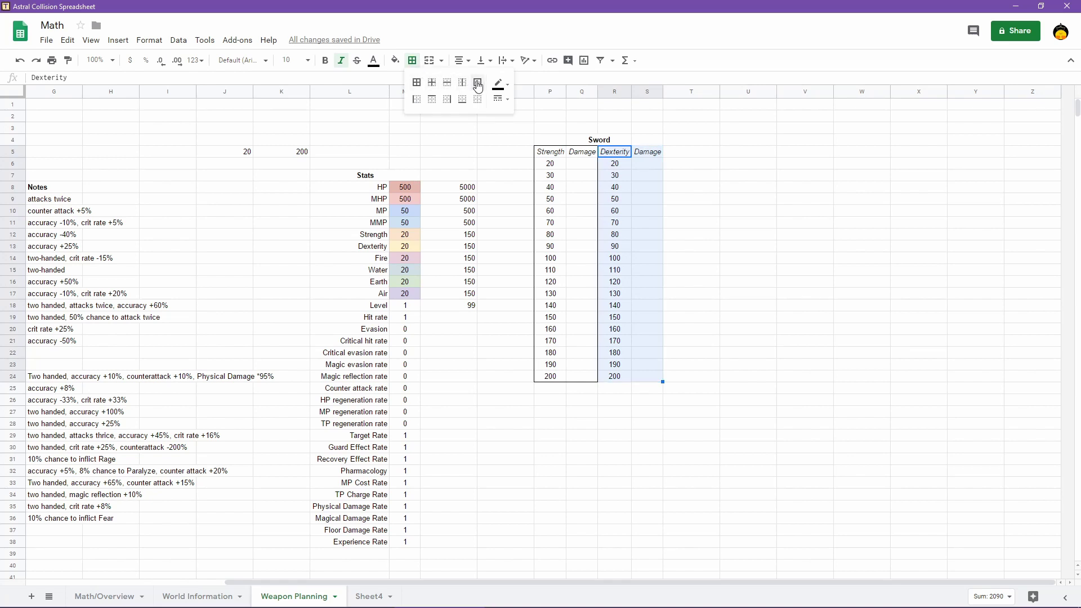
left_click(477, 83)
Apply all borders to the header cells P5:S5 and an outer border around the Sword title row P4:S4
left_click(551, 152)
left_click(650, 153, "shift")
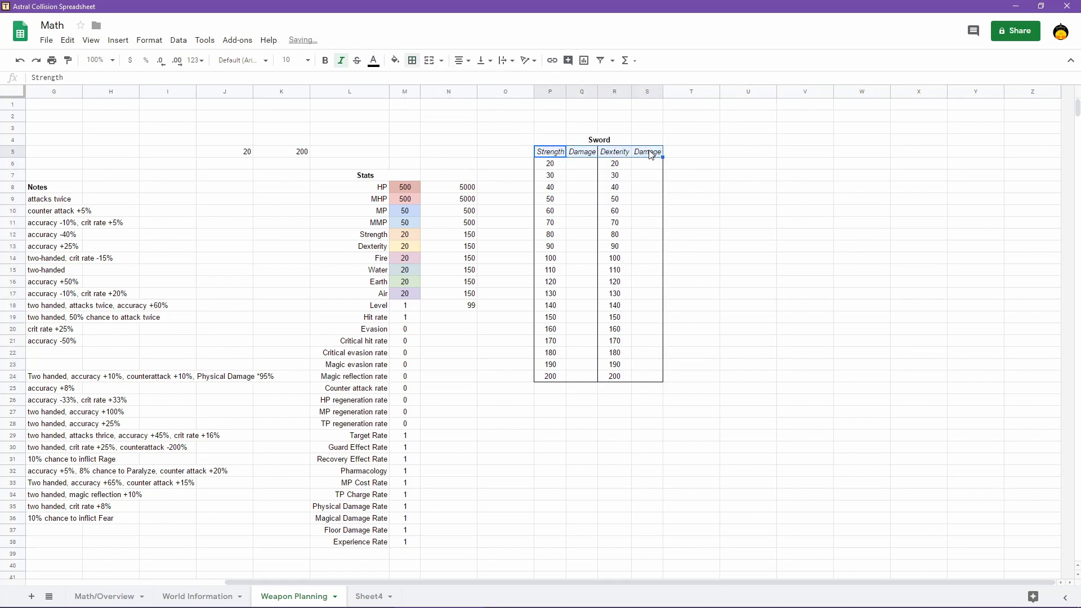
left_click(412, 61)
left_click(417, 83)
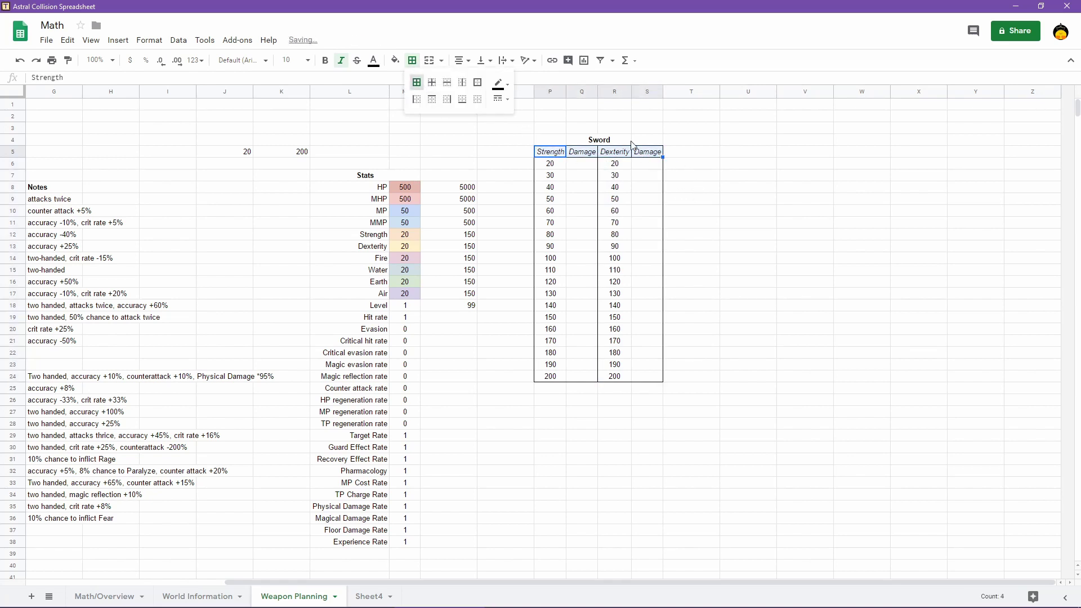
left_click(550, 141)
left_click(650, 142, "shift")
left_click(412, 61)
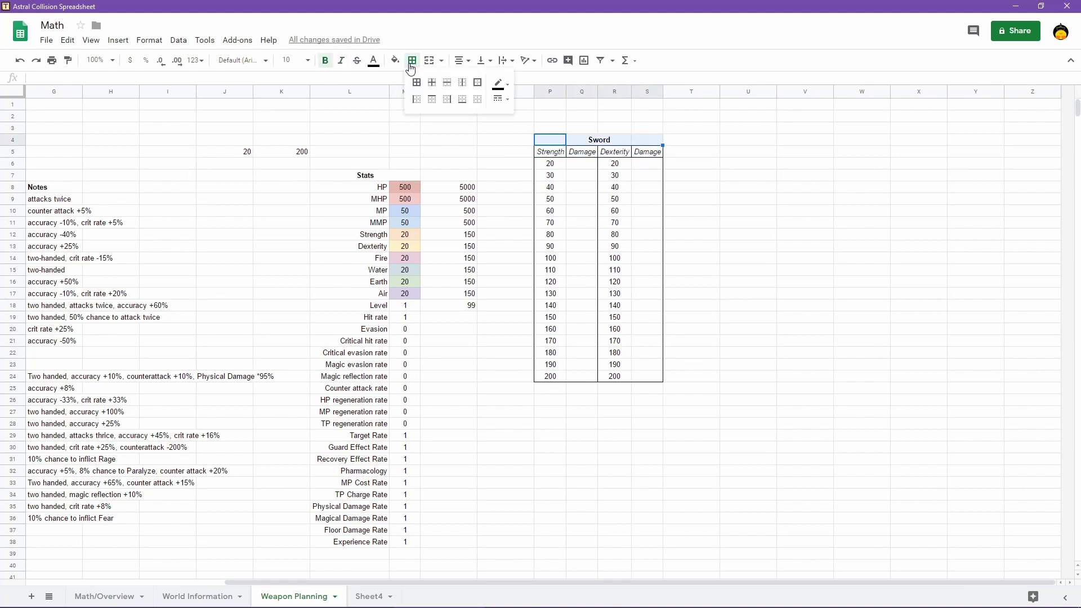
left_click(477, 82)
left_click(710, 194)
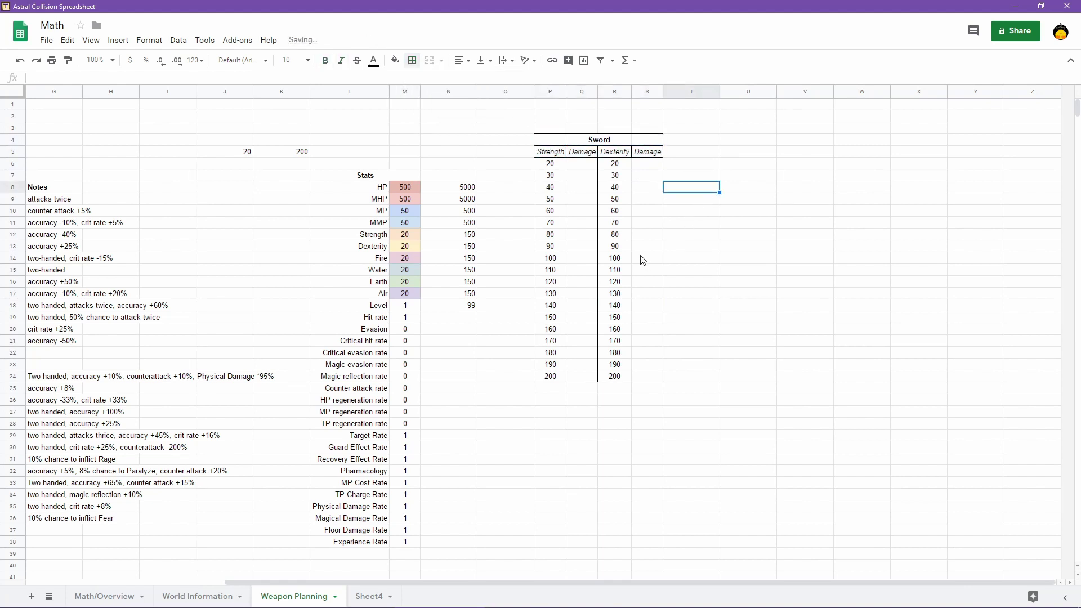
Enter 20 in Q6 as the damage for 20 Strength
left_click(580, 167)
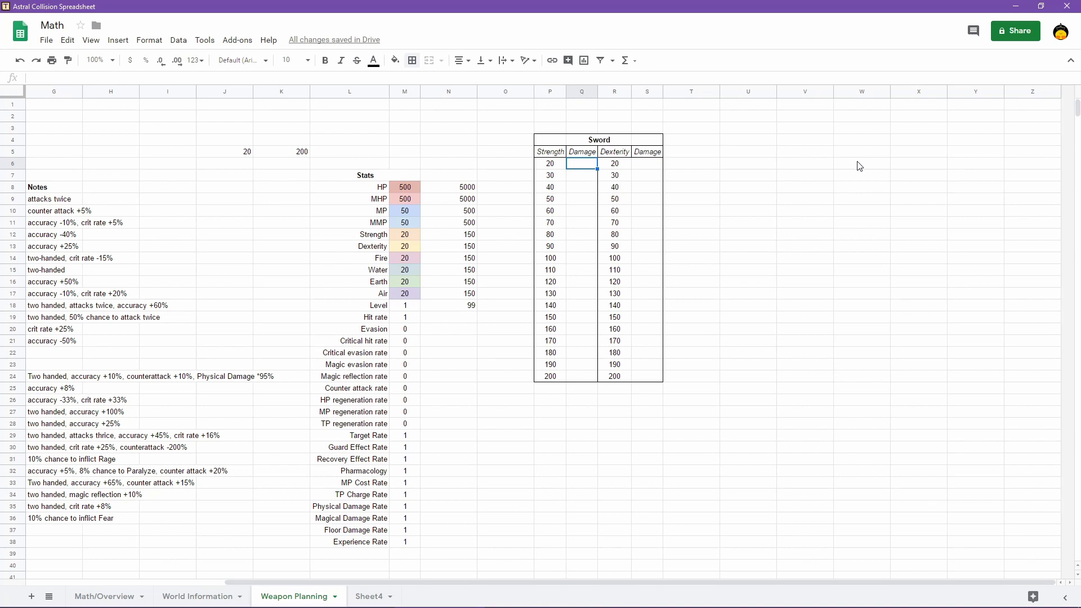
type("20")
key("Return")
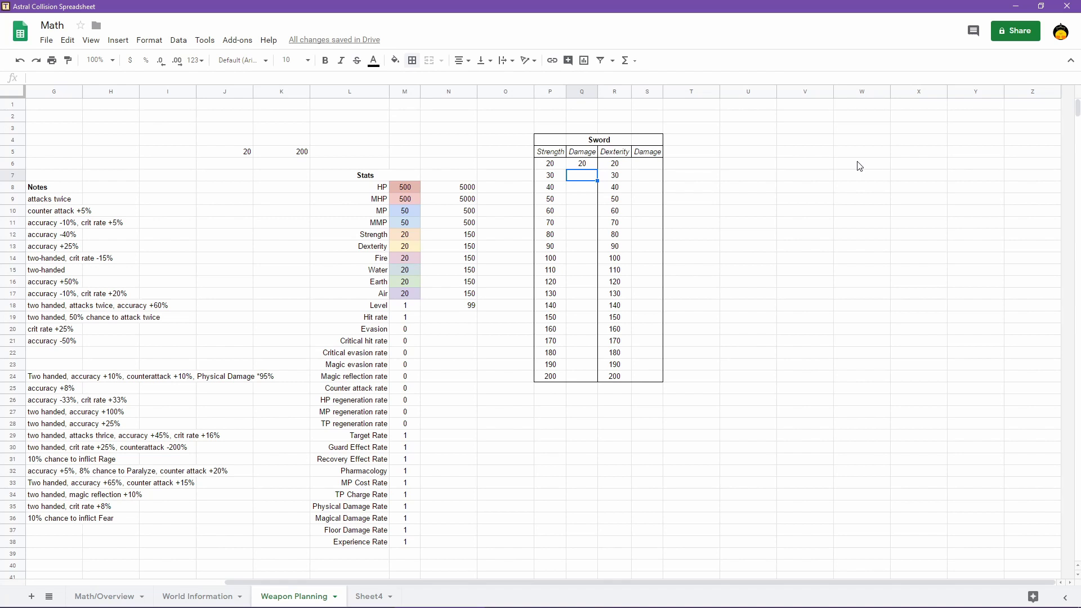
Enter 100 as the damage for 200 Strength in Q24 and for 200 Dexterity in S24
key("Down")
key("Down")
key("Down")
key("Down")
key("Down")
key("Down")
key("Down")
key("Down")
key("Down")
key("Down")
key("Down")
key("Down")
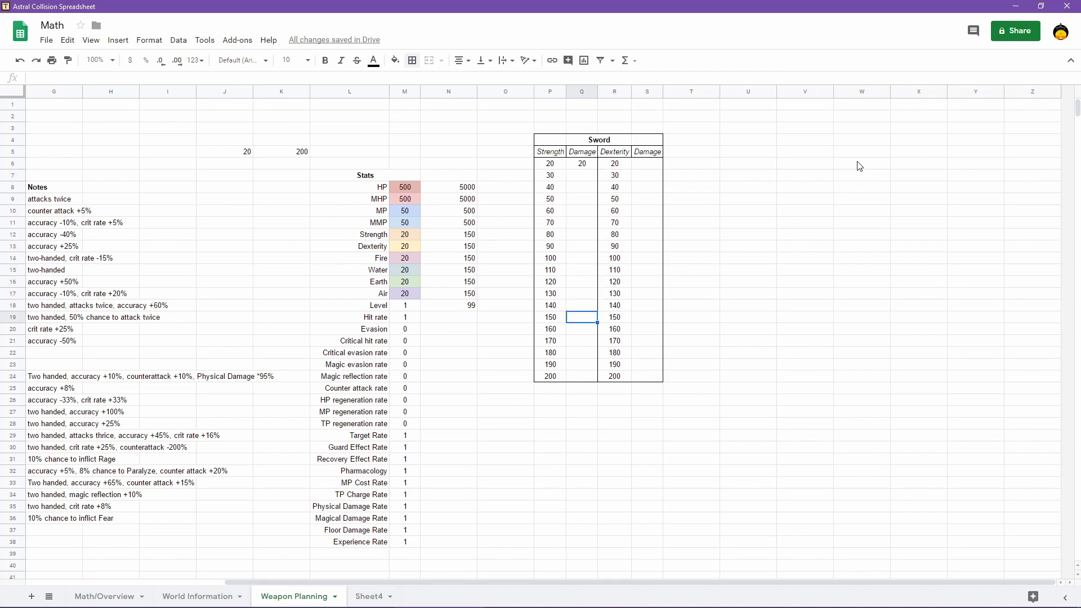
key("Down")
key("Down")
key("Down")
key("Down")
key("Down")
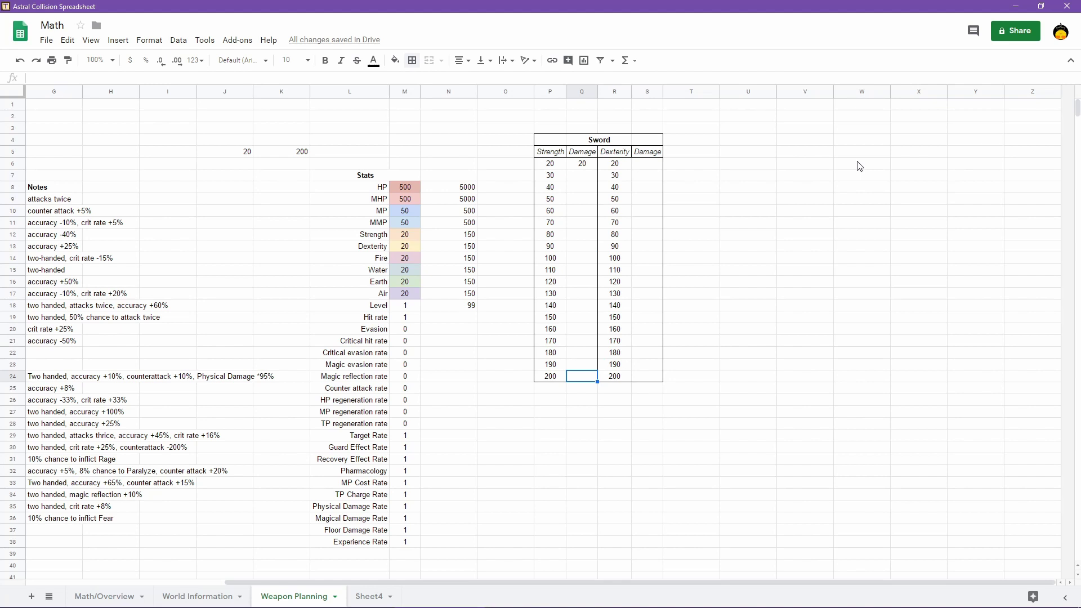
type("100")
key("Tab")
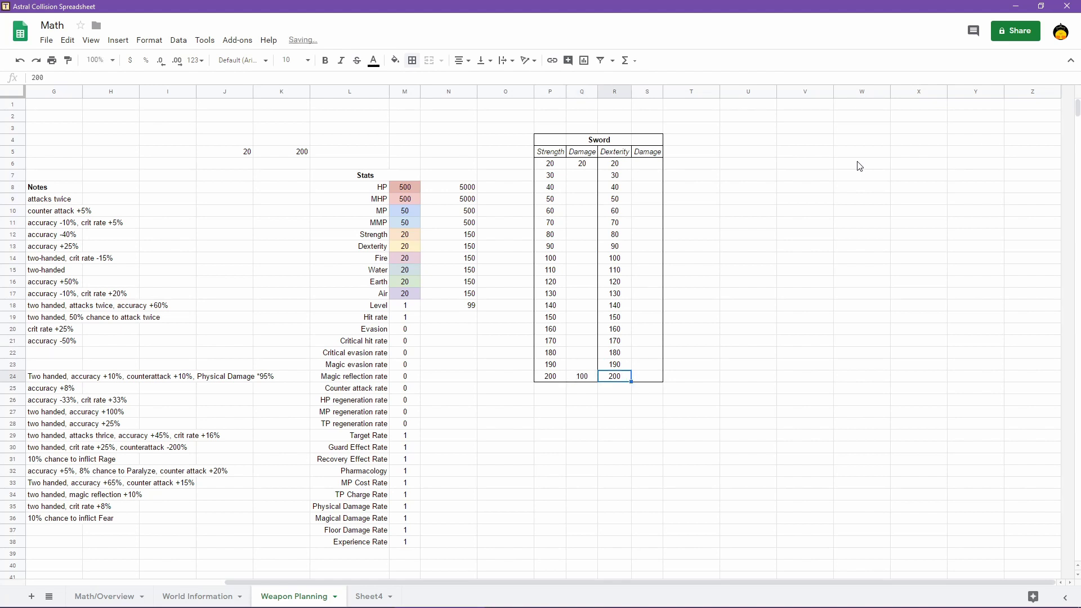
key("Tab")
type("100")
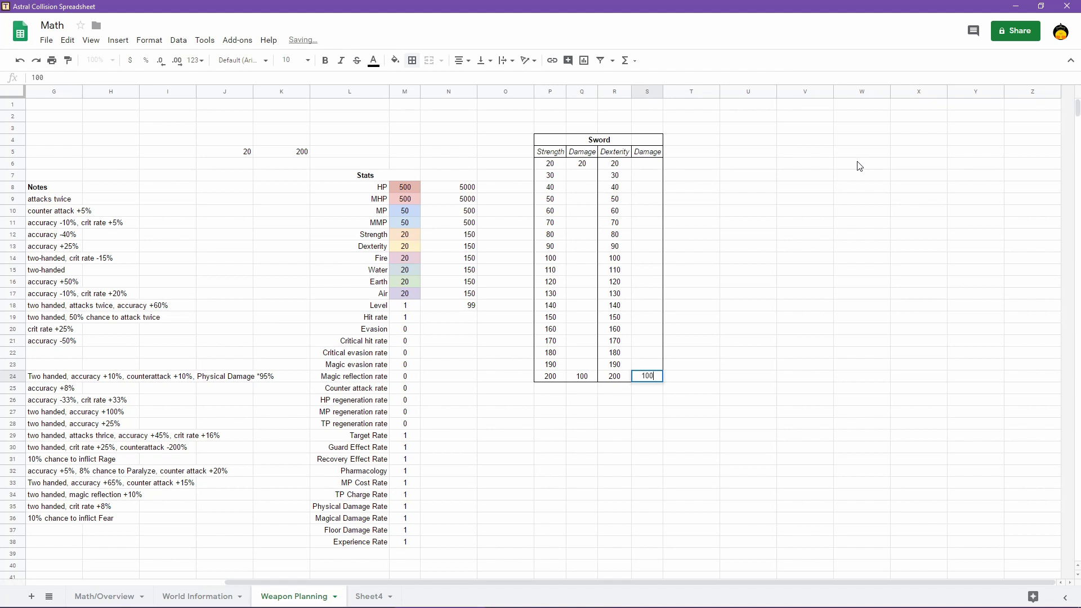
key("Return")
key("Up")
key("Up")
key("Up")
key("Up")
key("Up")
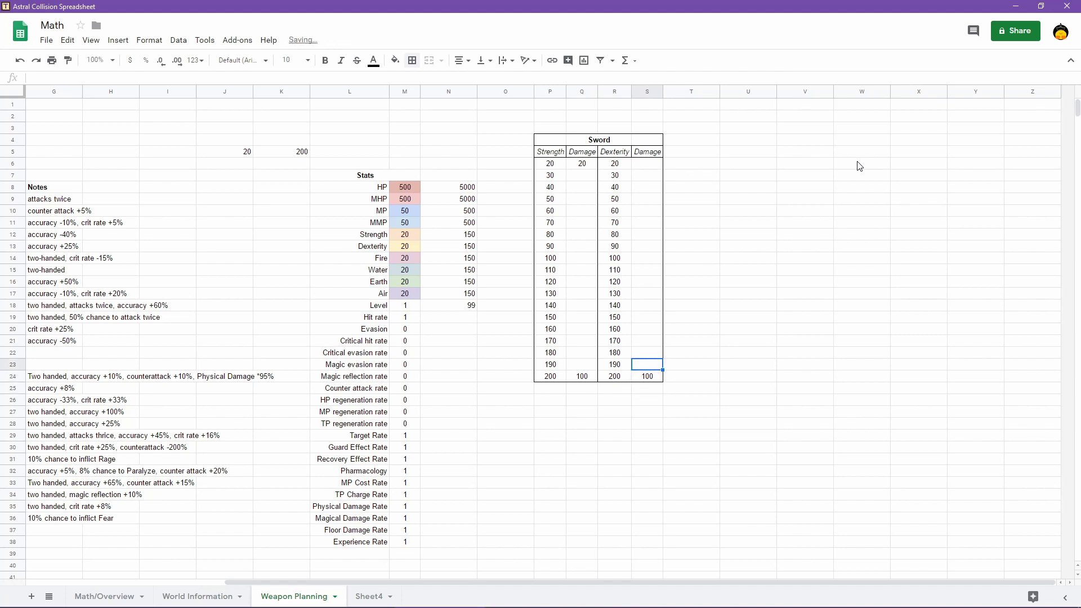
key("Down")
key("Down")
key("Down")
key("Left")
key("Left")
key("Left")
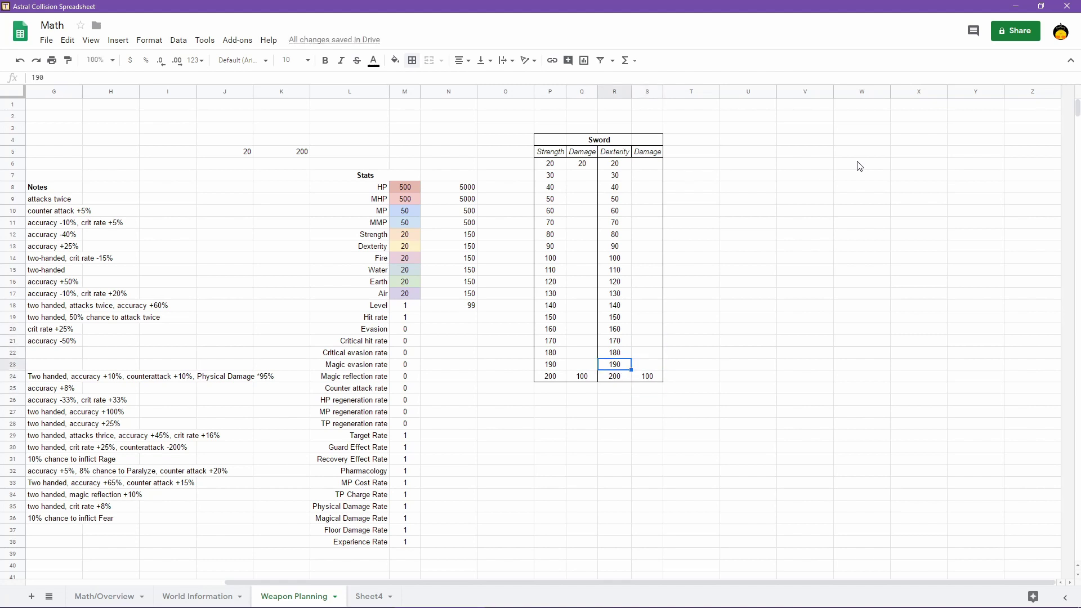
key("Down")
key("Right")
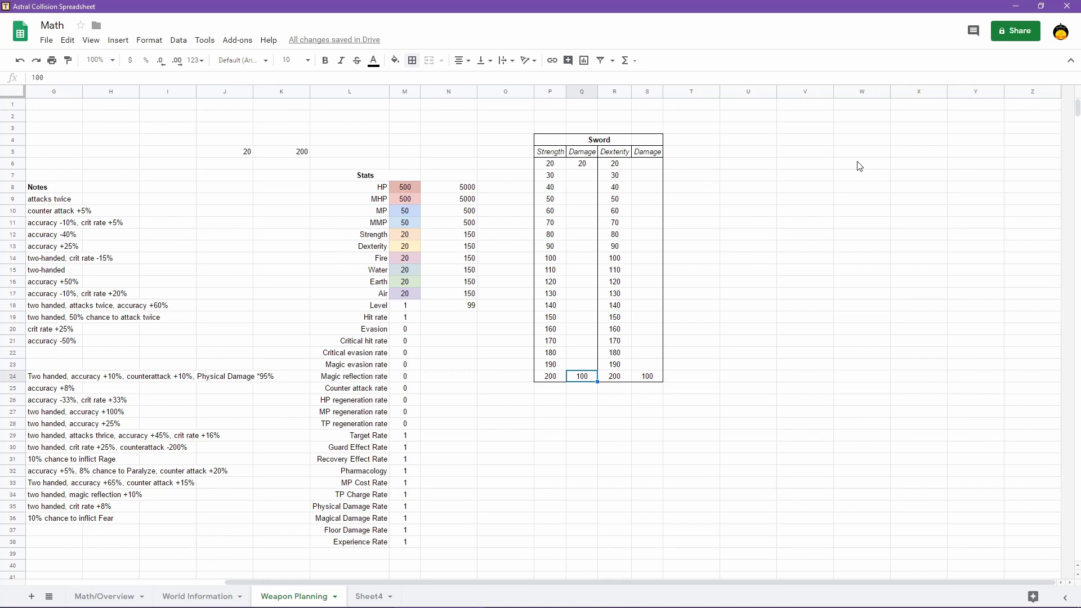
Enter 20 in S6 as the damage for 20 Dexterity
left_click(651, 171)
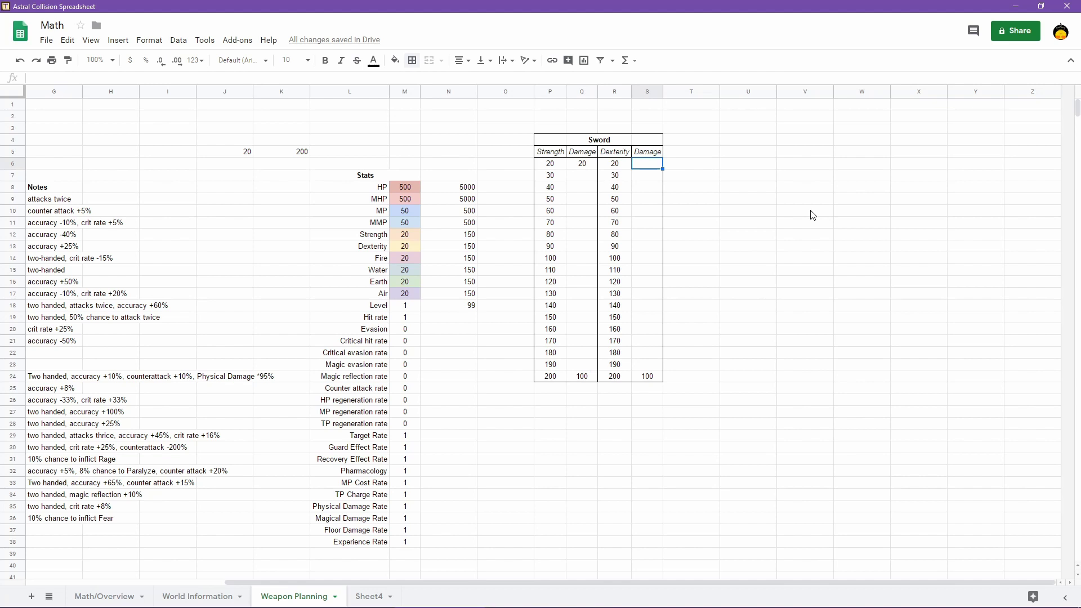
type("20")
key("Return")
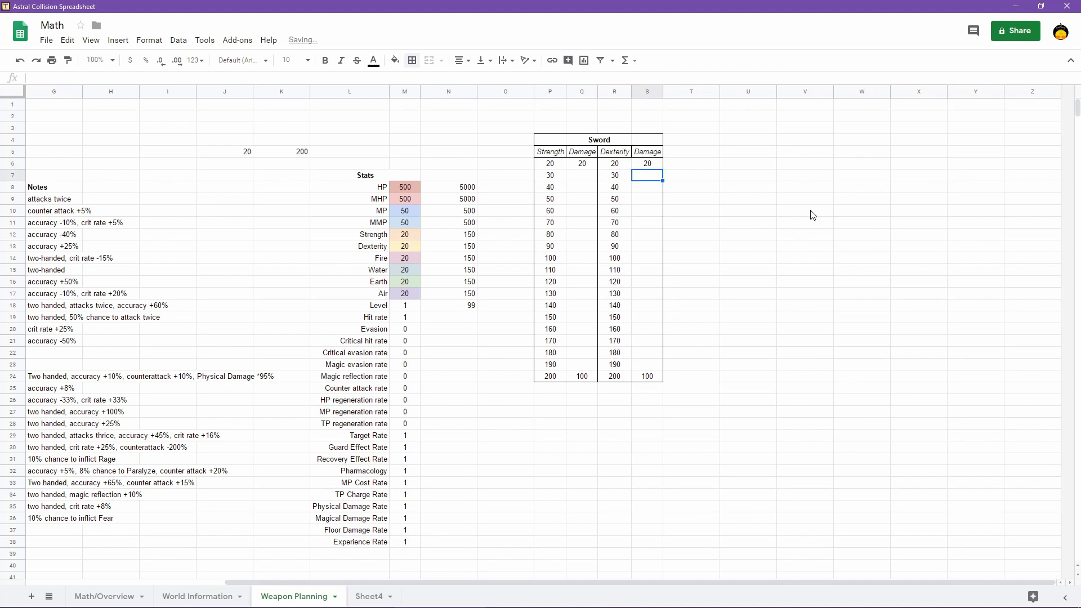
key("Up")
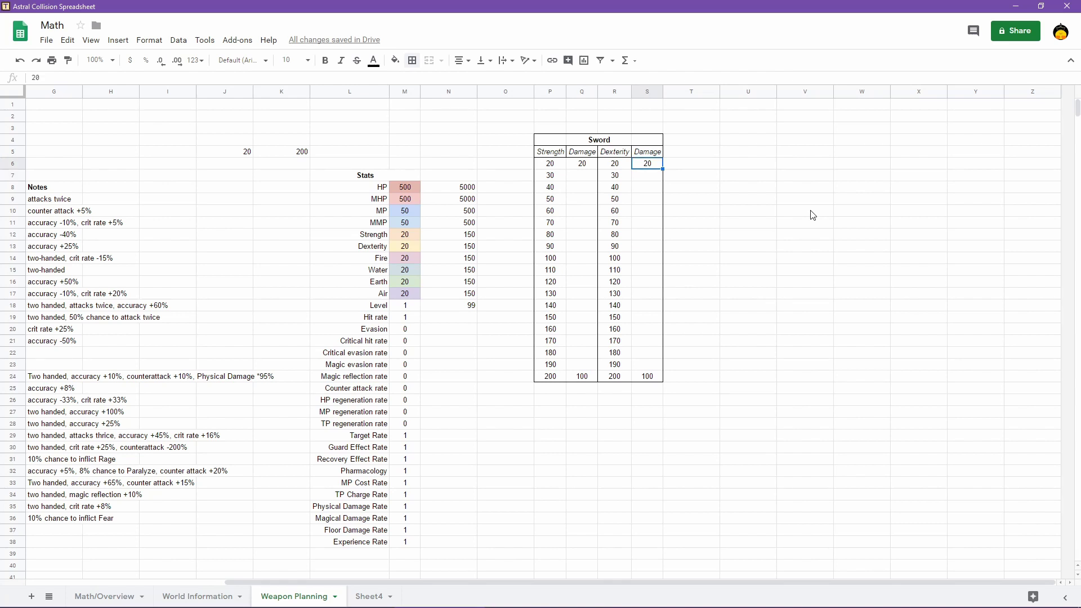
Enter 90 in Q14 as the damage for 100 Strength
key("Down")
key("Left")
key("Left")
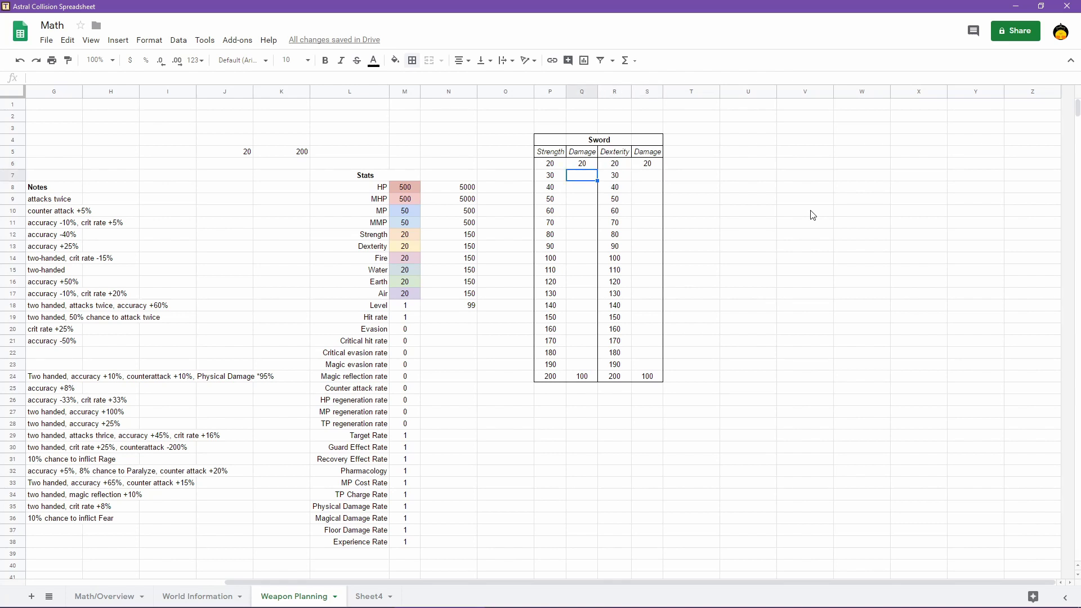
key("Down")
key("Down")
key("Down")
key("Down")
key("Down")
key("Down")
key("Down")
key("Down")
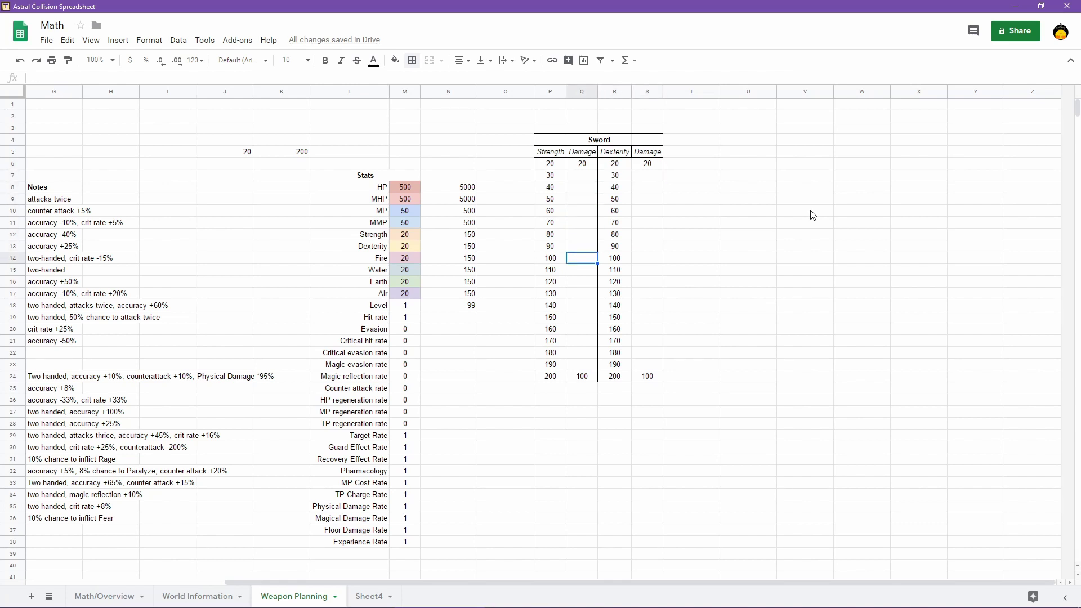
key("Up")
type("90")
key("Return")
key("Right")
key("Right")
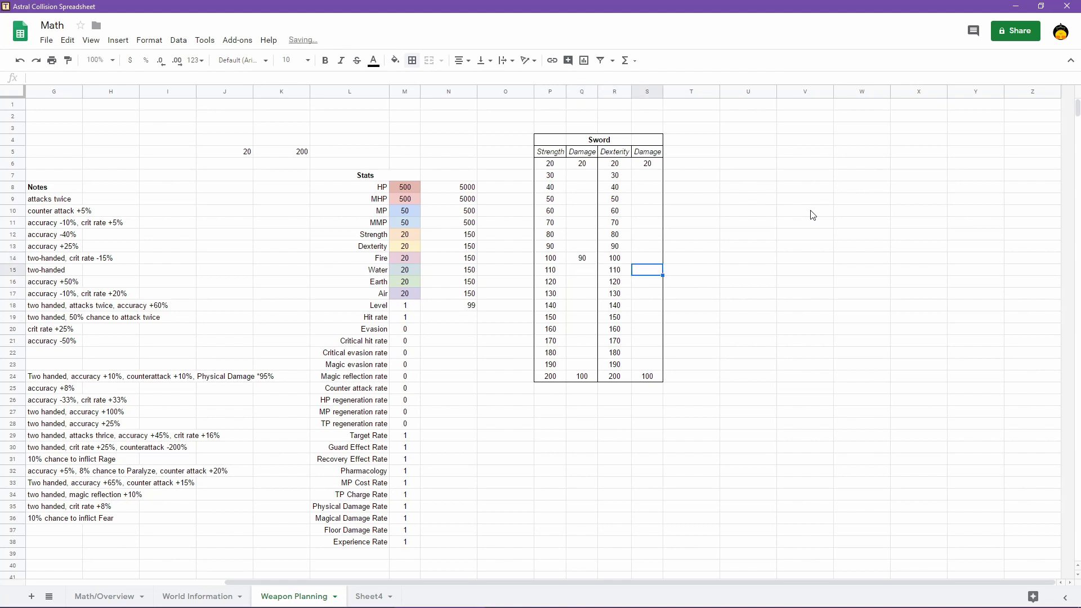
key("Left")
key("Left")
key("Up")
key("Up")
key("Up")
key("Up")
key("Up")
key("Up")
key("Up")
key("Up")
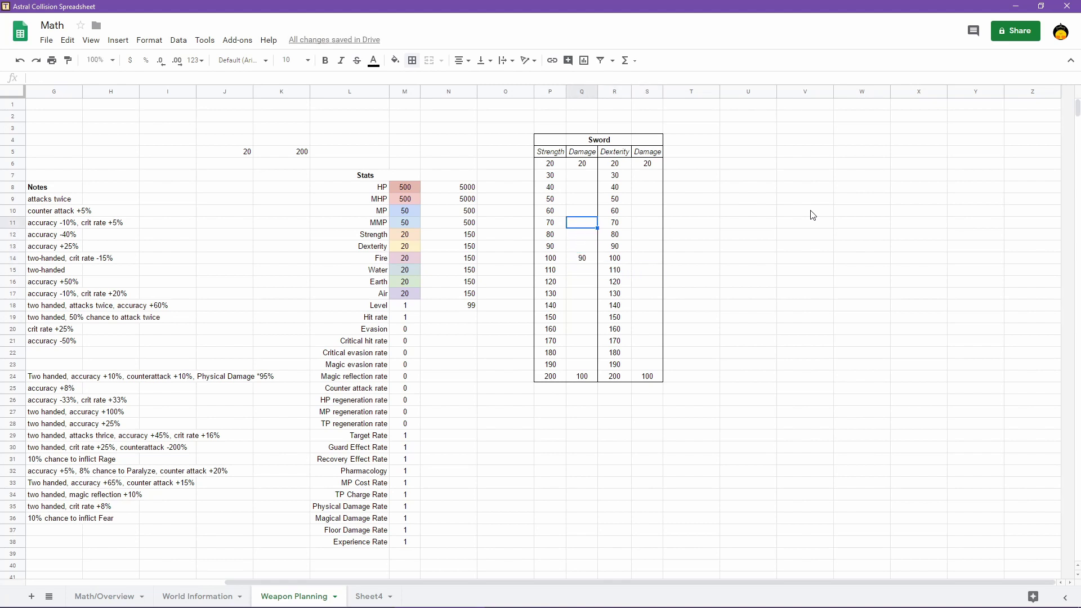
key("Down")
key("Down")
key("Down")
key("Down")
key("Down")
key("Down")
key("Down")
key("Down")
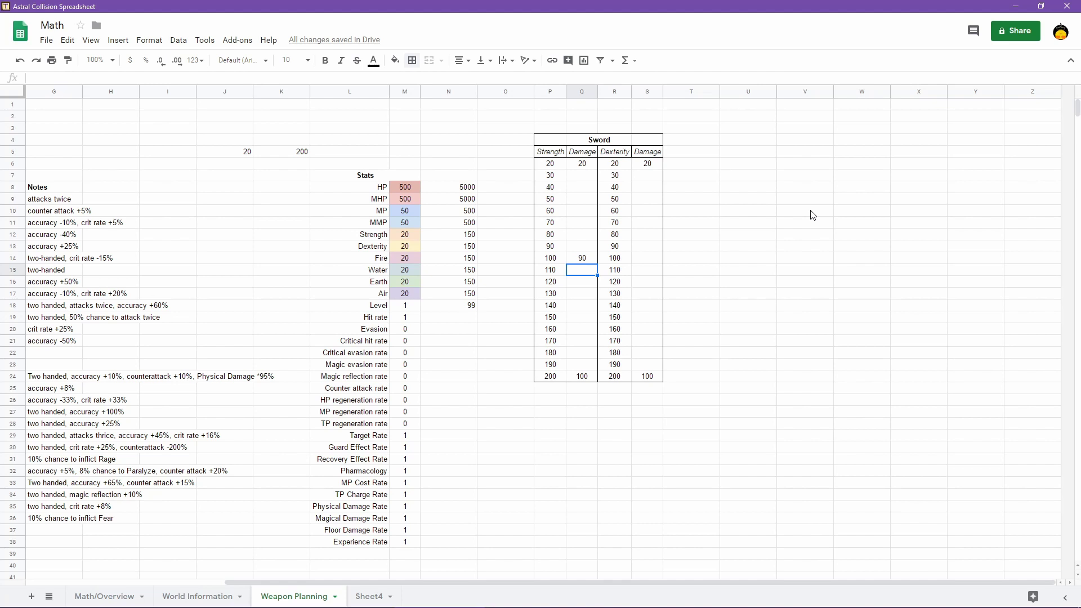
key("Down")
key("Down")
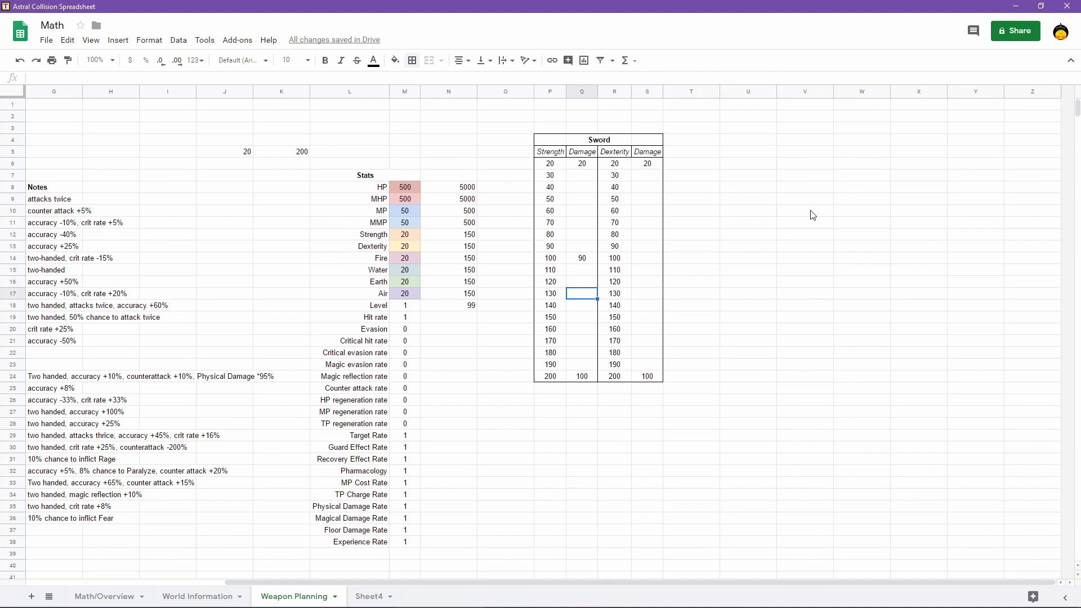
key("Up")
key("Up")
key("Down")
key("Down")
key("Down")
key("Down")
key("Down")
key("Down")
key("Down")
key("Down")
key("Down")
key("Down")
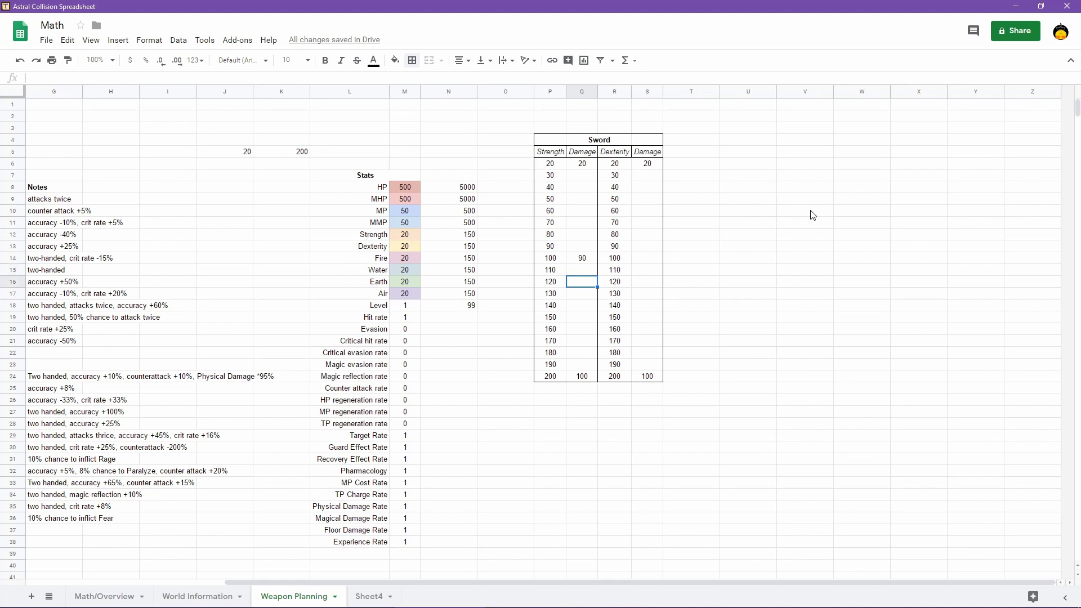
key("Up")
key("Up")
key("Up")
key("Up")
key("Up")
key("Up")
key("Up")
key("Up")
key("Up")
key("Up")
key("Up")
key("Down")
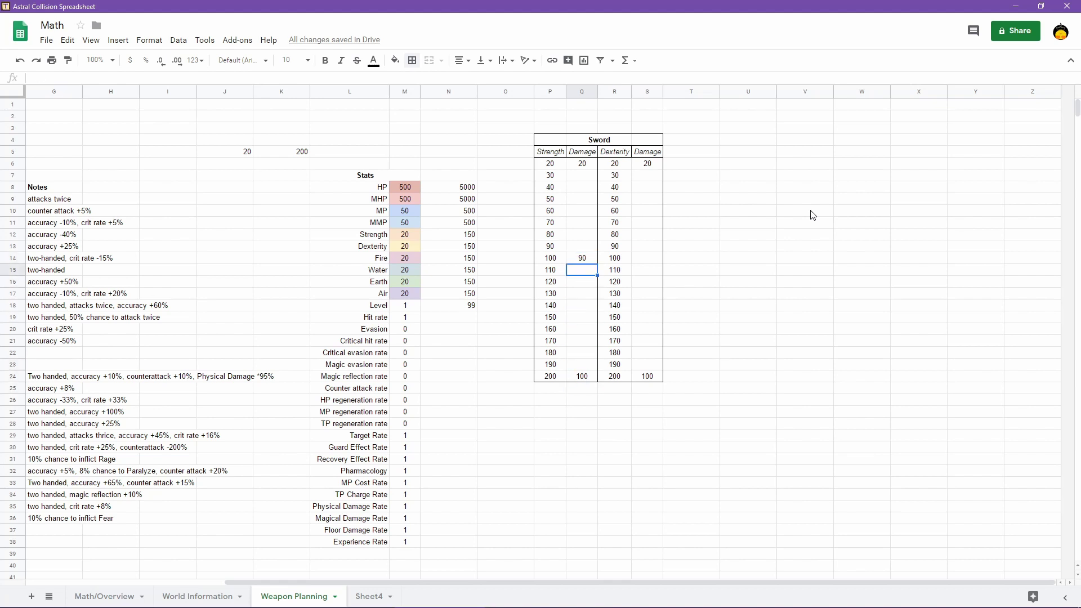
Enter Strength damage values of 99 in Q23, 98 in Q22 and 97 in Q21 for 190, 180 and 170 Strength
key("Down")
key("Down")
key("Down")
key("Down")
key("Down")
key("Down")
key("Down")
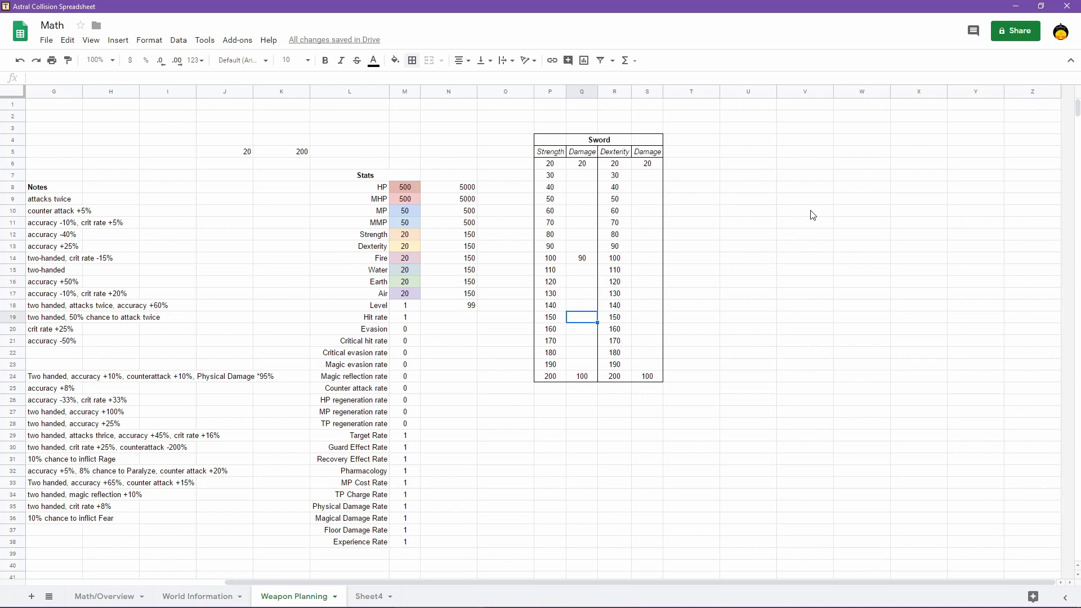
key("Down")
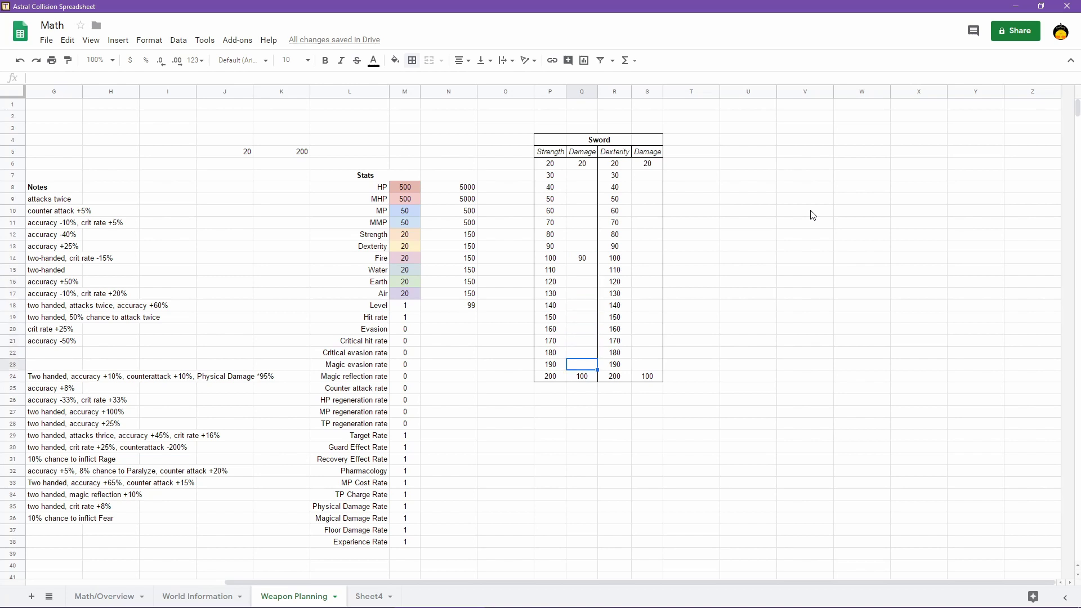
type("99")
key("Up")
type("98")
key("Up")
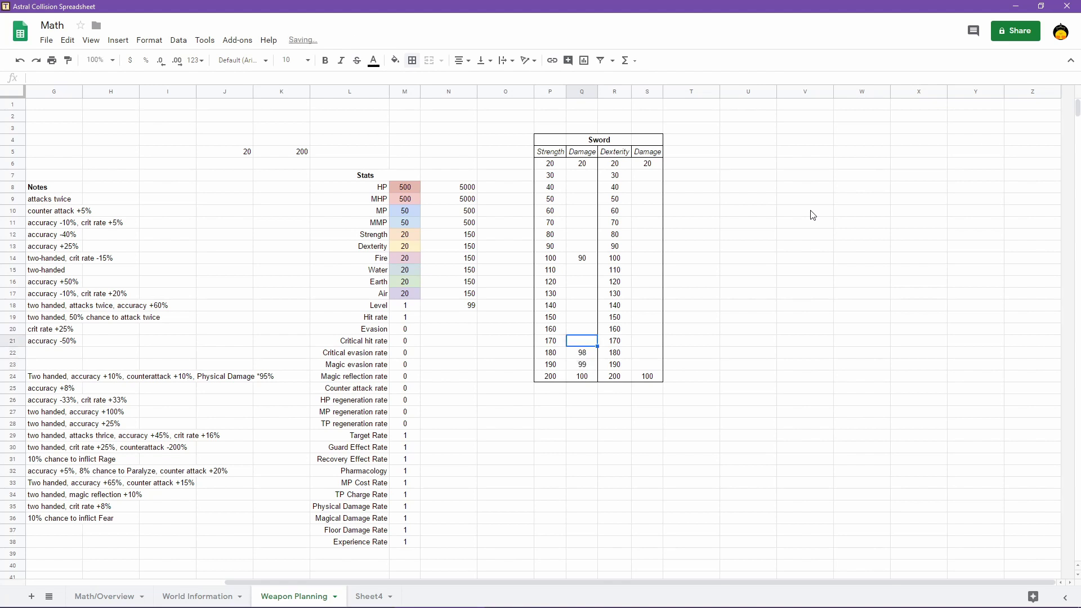
type("97")
key("Up")
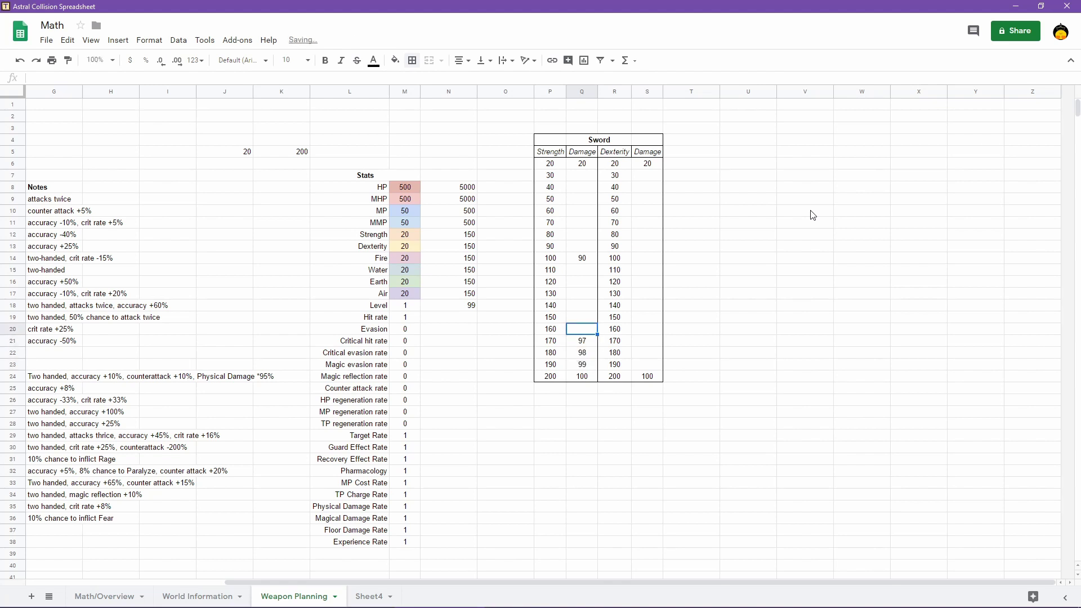
Enter 96 in Q20, 95 in Q19 and 94 in Q18 as the damage for 160, 150 and 140 Strength
type("96")
key("Up")
type("95")
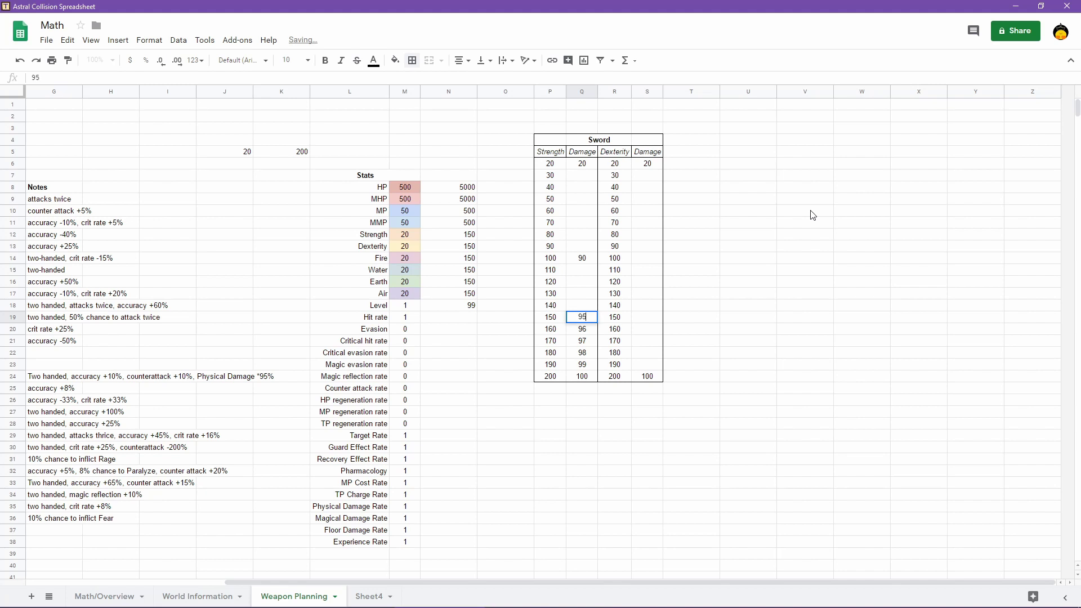
key("Up")
type("94")
key("Up")
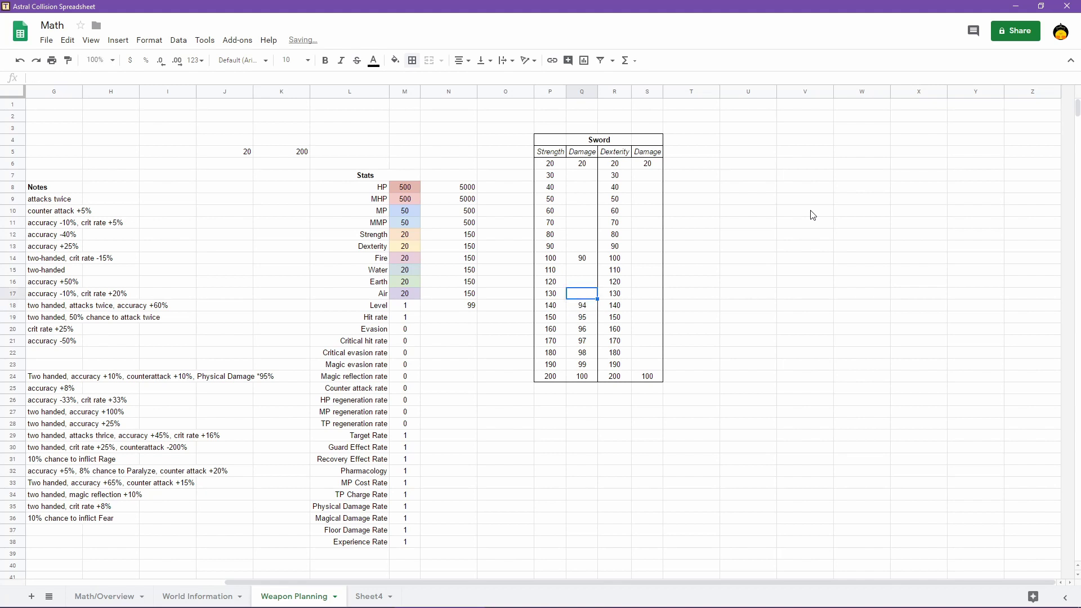
Enter 93 in Q17, 92 in Q16 and 91 in Q15 as the damage for 130, 120 and 110 Strength
type("93")
key("Up")
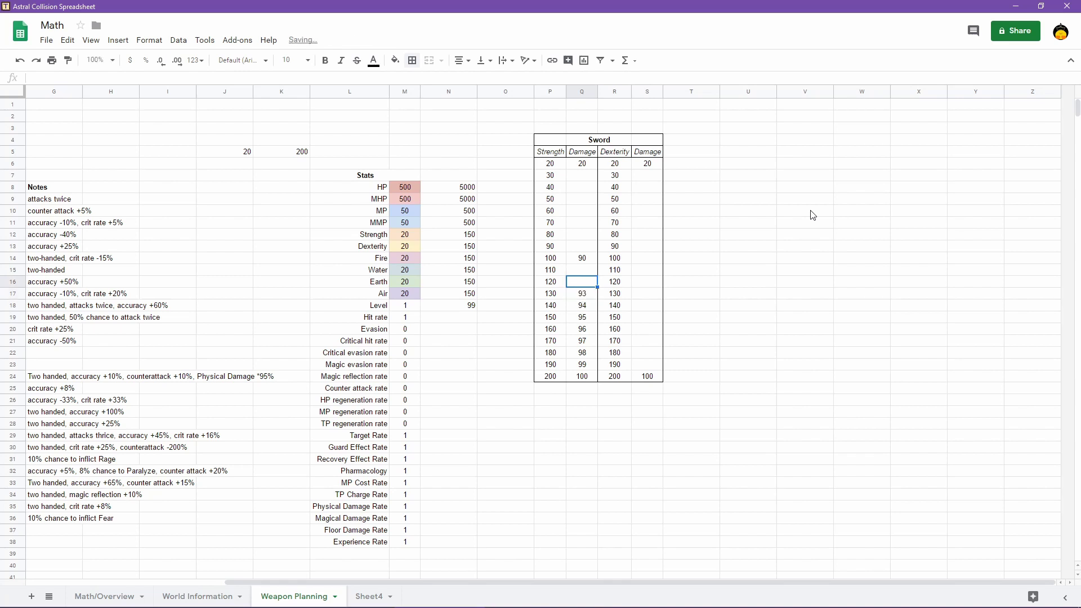
type("92")
key("Up")
type("91")
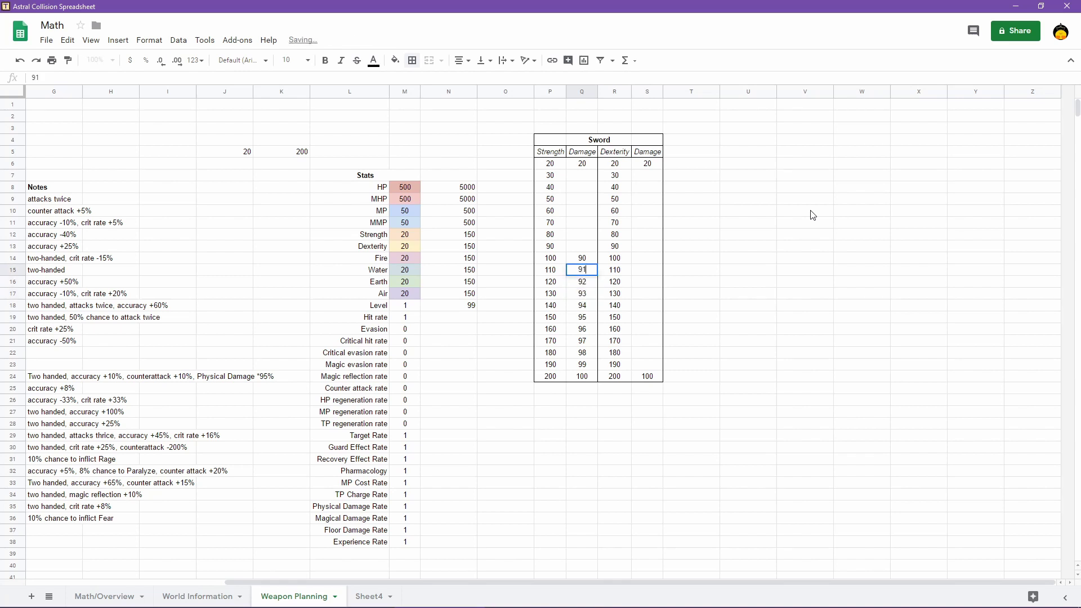
key("Up")
key("Up")
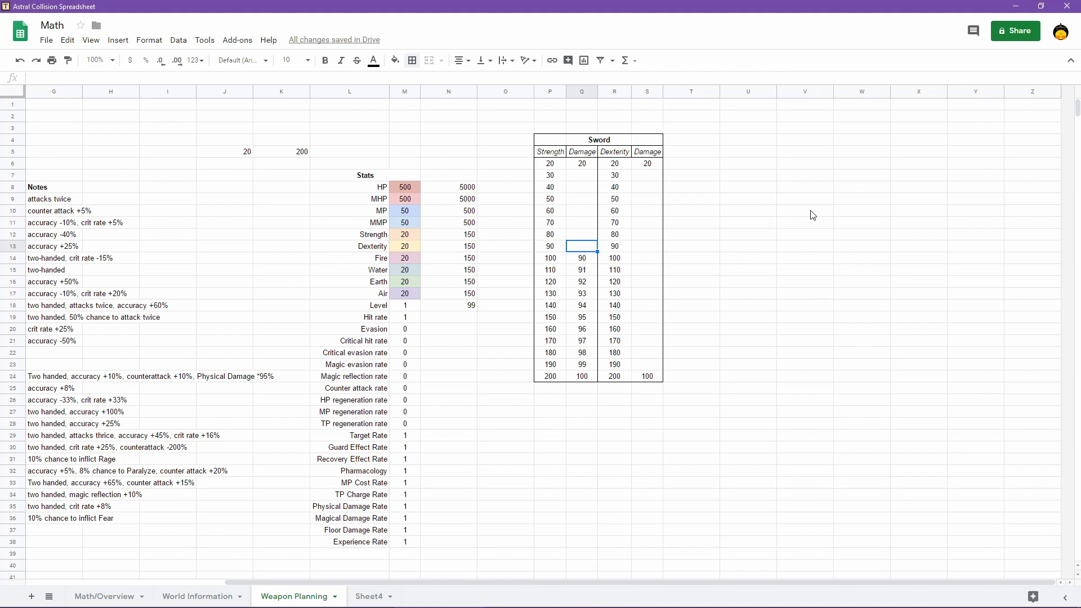
Enter 22 in S7, 24 in S8 and 26 in S9 as the damage for 30, 40 and 50 Dexterity
key("Up")
key("Right")
key("Right")
key("Down")
key("Down")
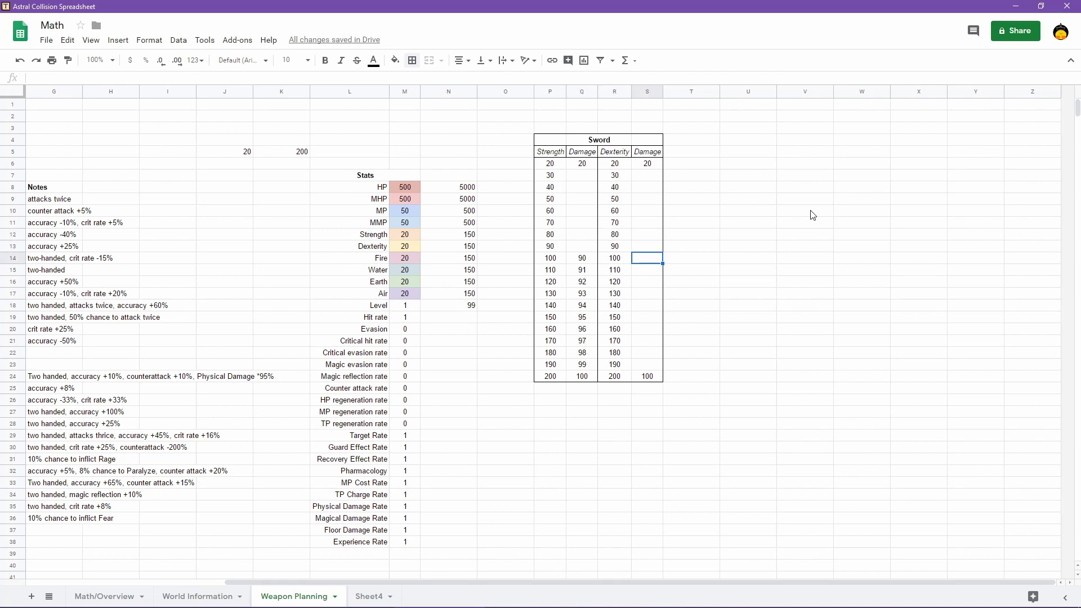
key("Down")
key("Down")
key("Down")
key("Down")
key("Down")
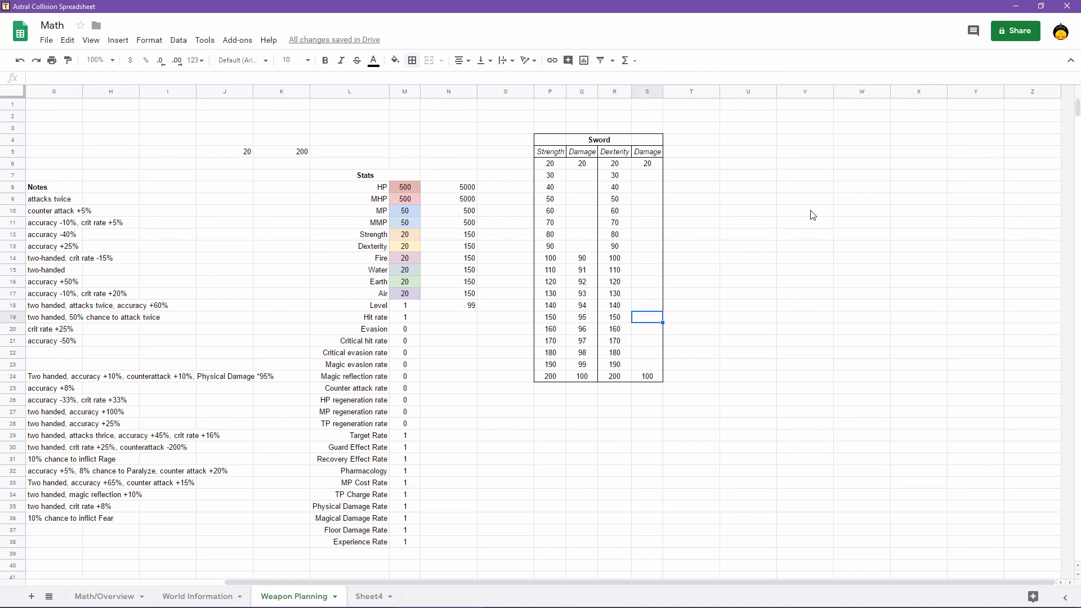
key("Up")
key("Up")
key("Up")
key("Up")
key("Up")
key("Up")
key("Up")
key("Up")
key("Up")
key("Up")
key("Up")
key("Up")
key("Up")
key("Down")
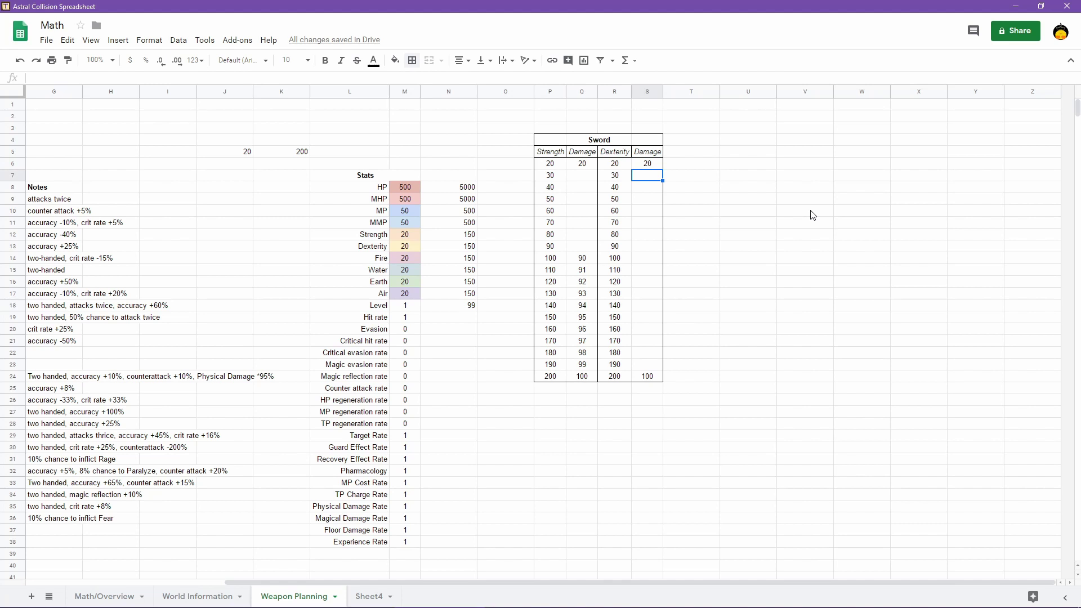
type("22")
key("Return")
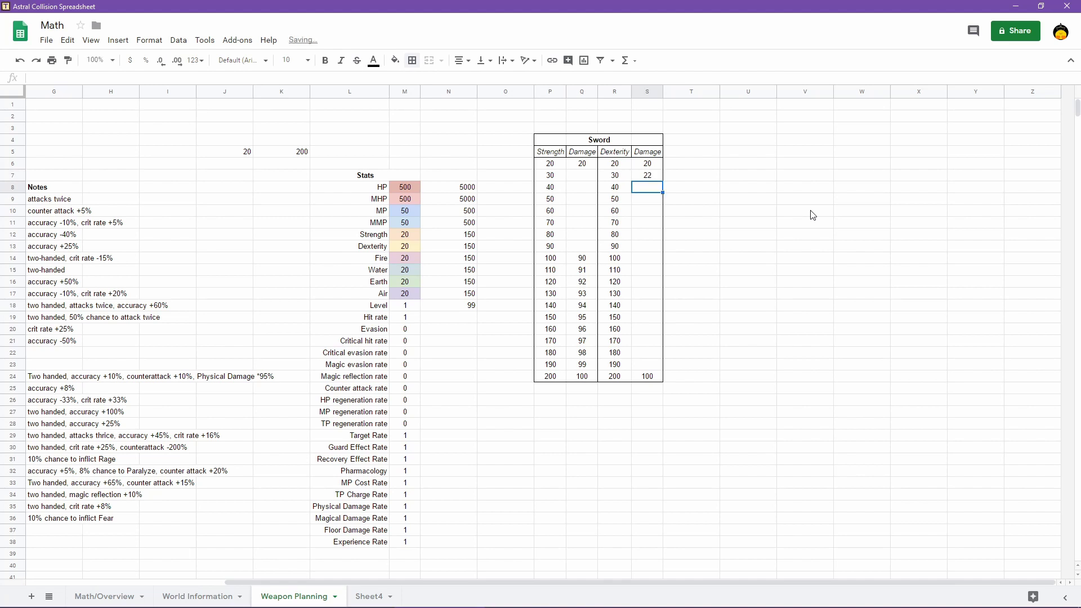
type("24")
key("Return")
type("26")
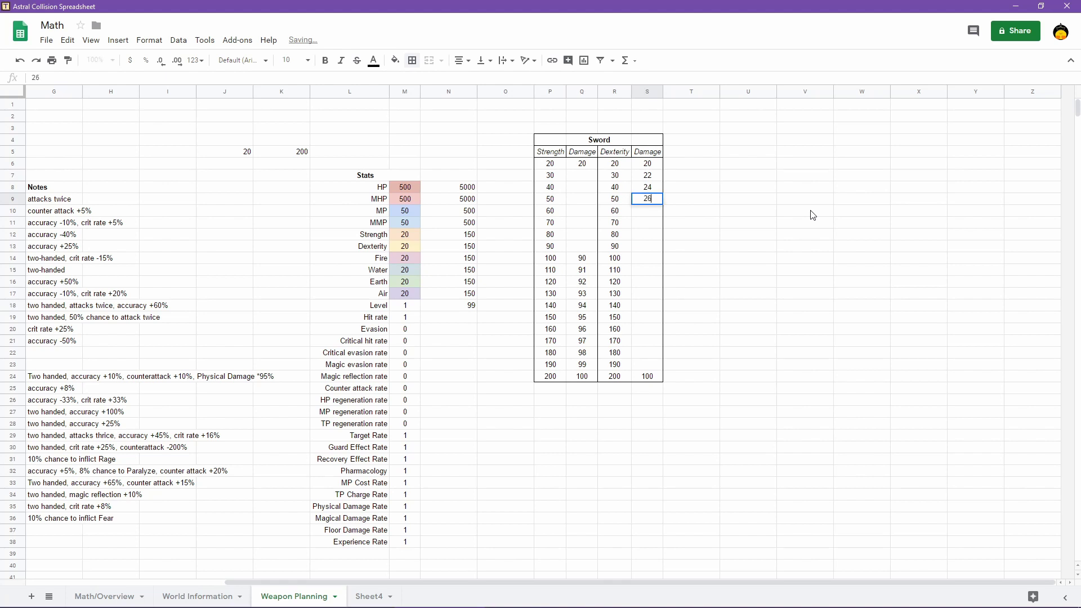
key("Return")
Enter 29 in S10 and 35 in S11 as the damage for 60 and 70 Dexterity
type("2")
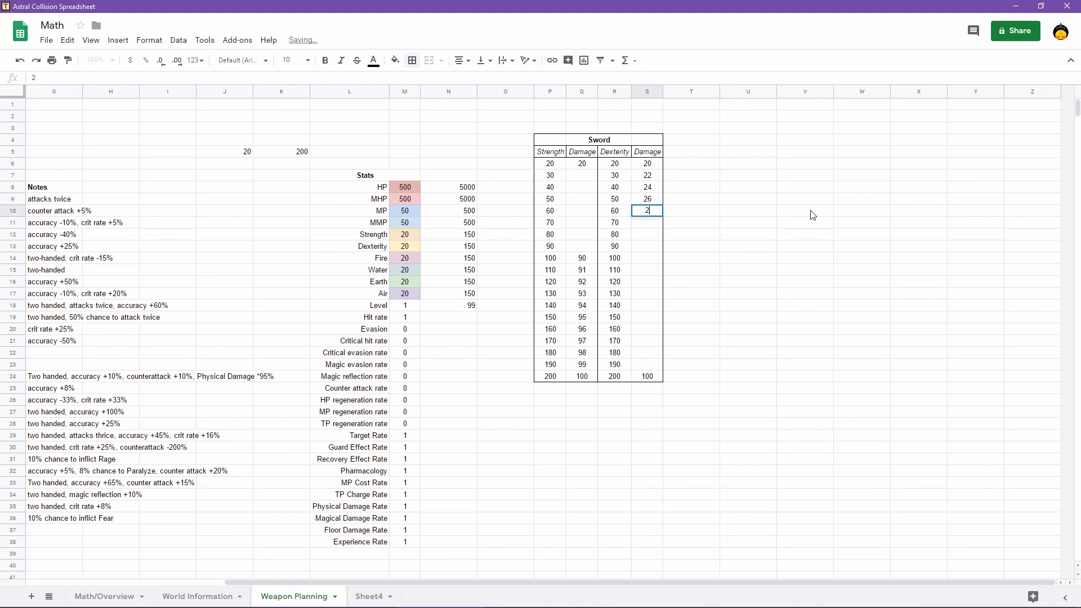
type("9")
key("Return")
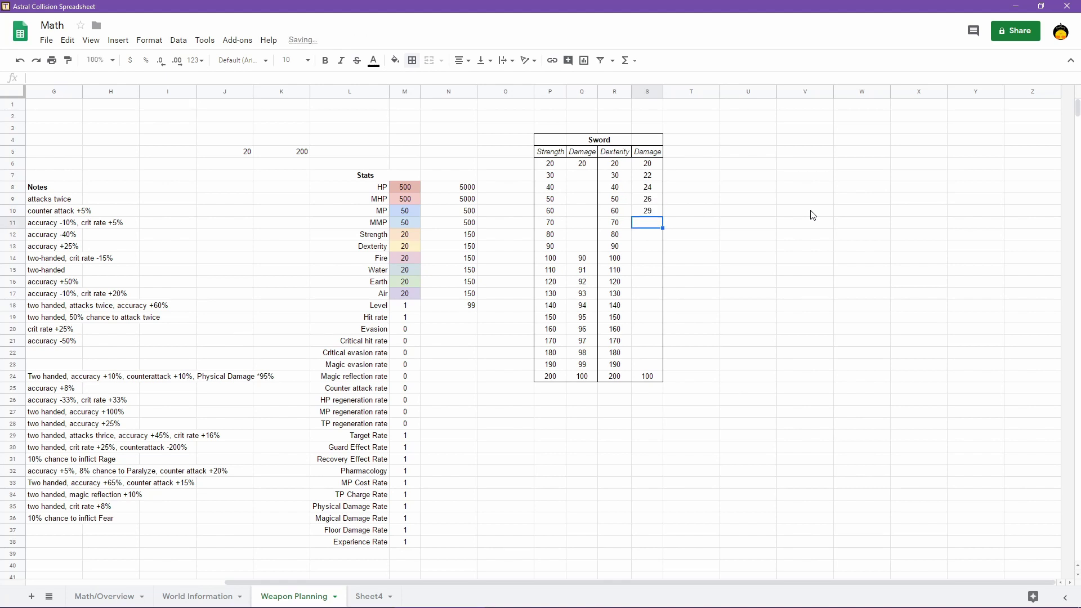
type("35")
key("Return")
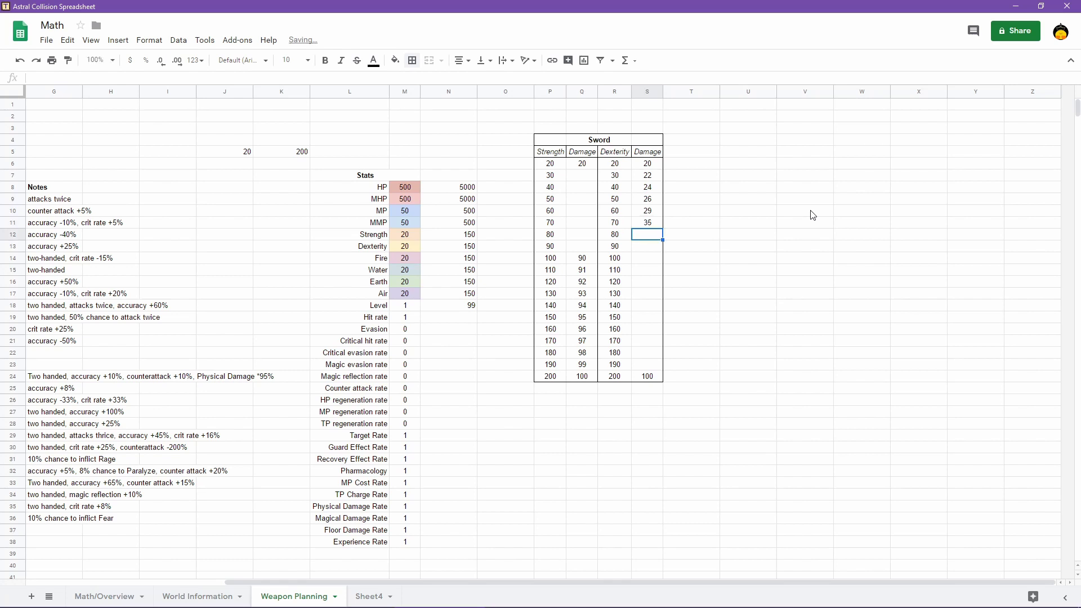
Enter 42 in S12, 50 in S13 and 60 in S14 as the damage for 80, 90 and 100 Dexterity
key("Up")
key("Down")
type("42")
key("Return")
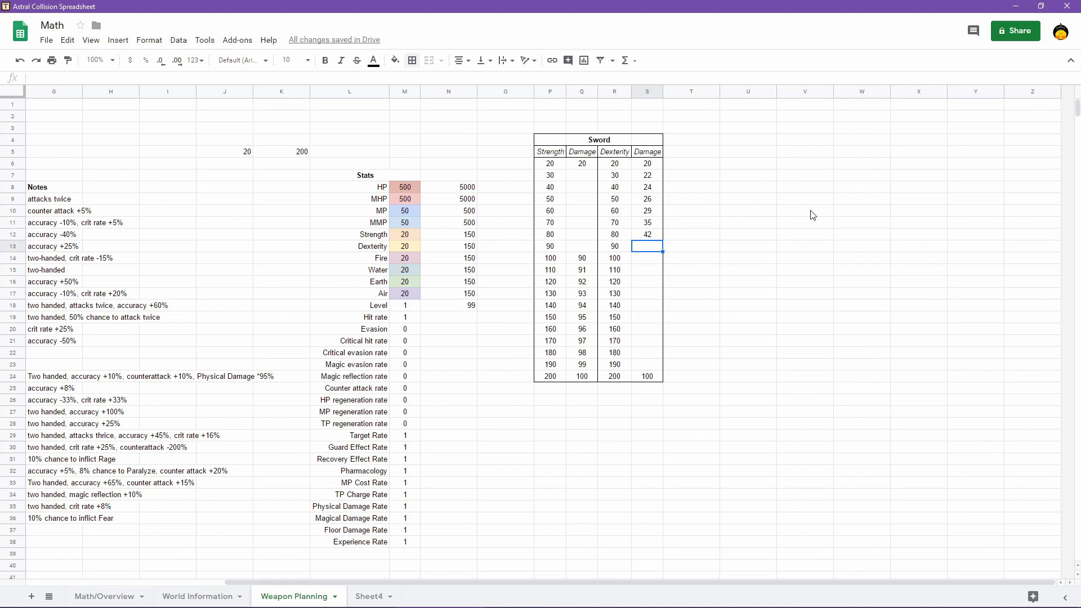
type("50")
key("Return")
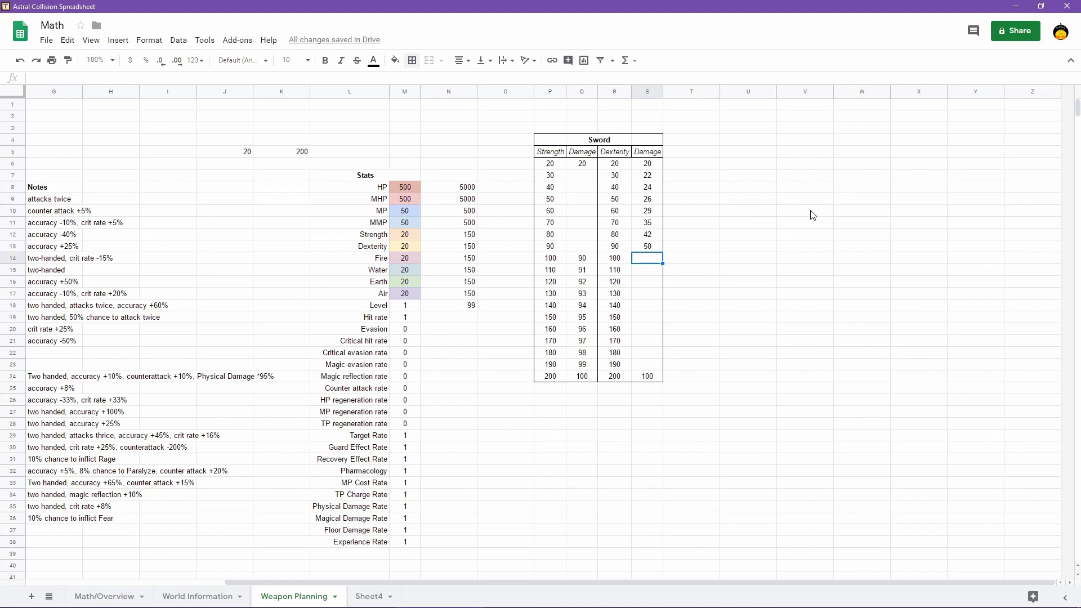
type("60")
key("Return")
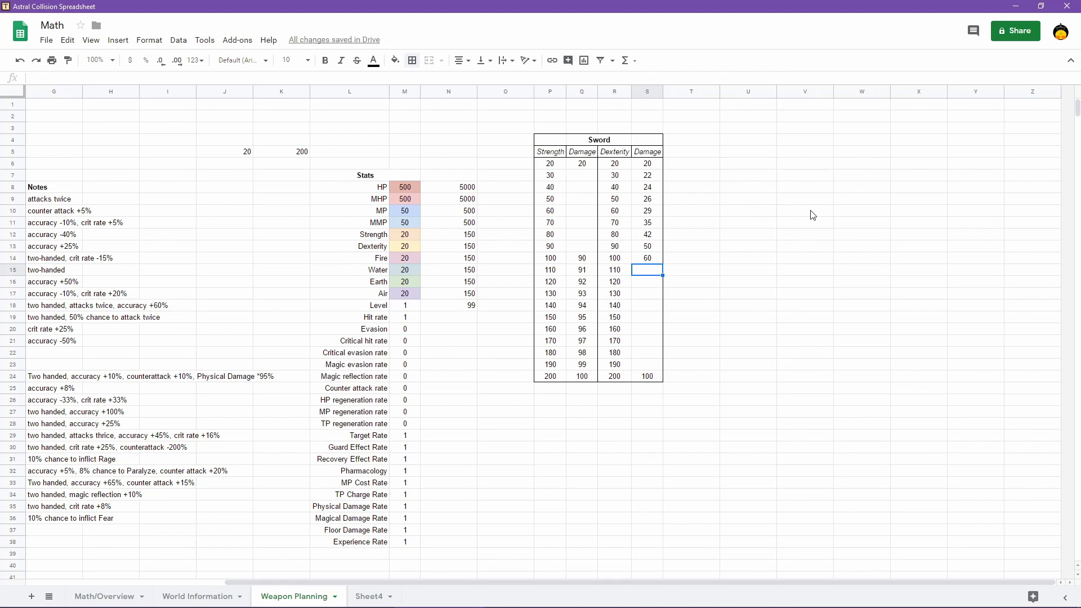
key("Down")
key("Down")
key("Down")
key("Down")
key("Down")
key("Down")
key("Down")
key("Down")
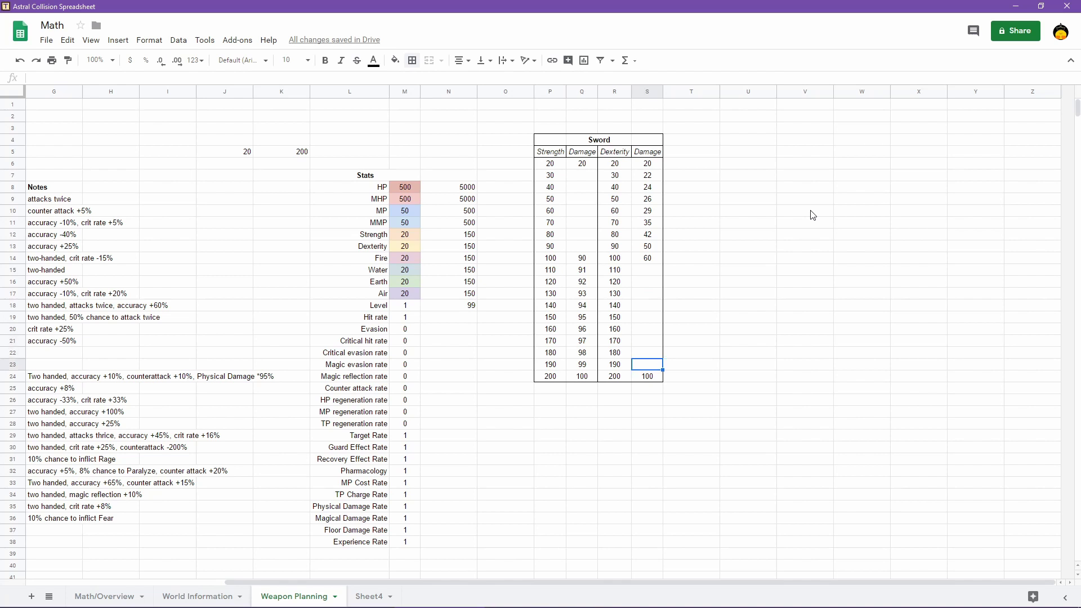
Clear the Dexterity damage values in S7:S14 of the Sword table, keeping the first and last entries
key("Up")
key("Up")
key("Up")
key("Up")
key("Up")
key("Up")
key("Up")
key("Up")
key("Up")
key("Up")
key("Up")
key("Up")
key("Up")
key("Up")
key("Up")
key("Up")
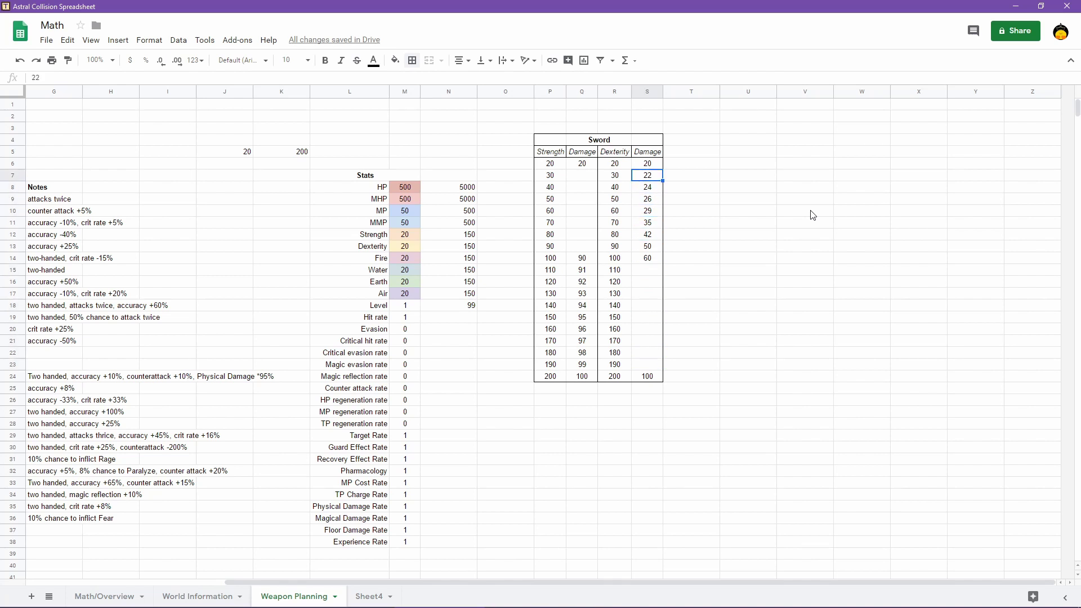
key("Delete")
key("Down")
key("Delete")
key("Down")
key("Delete")
key("Down")
key("Delete")
key("Down")
key("Delete")
key("Down")
key("Delete")
key("Down")
key("Delete")
key("Down")
key("Delete")
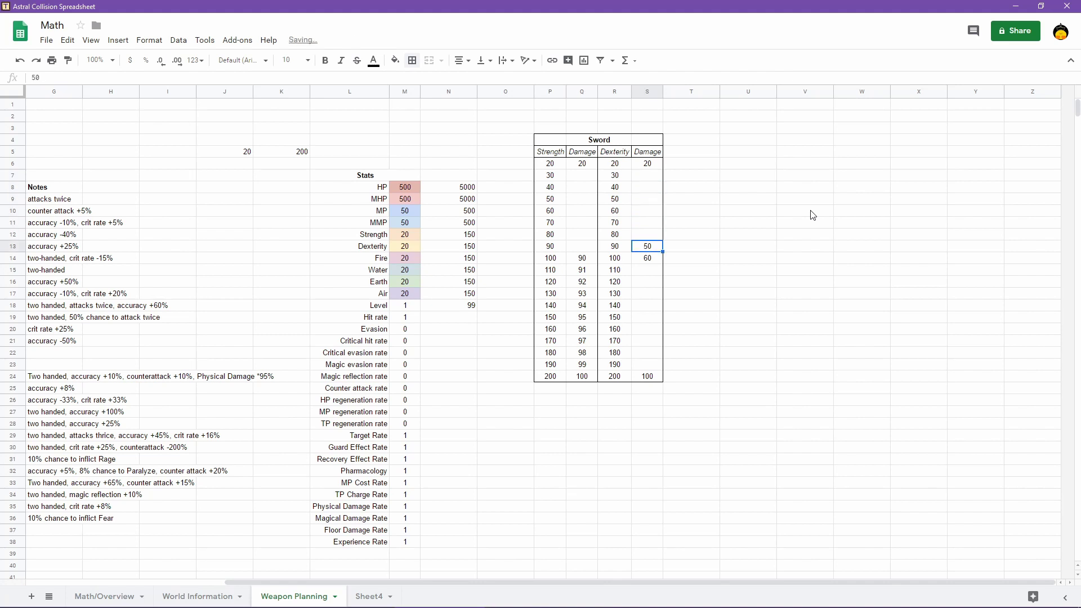
Enter damage values 21 through 29 in steps of 1 for Dexterity 30 to 110 in S7:S15
key("Up")
key("Up")
key("Up")
key("Up")
key("Up")
key("Up")
key("Up")
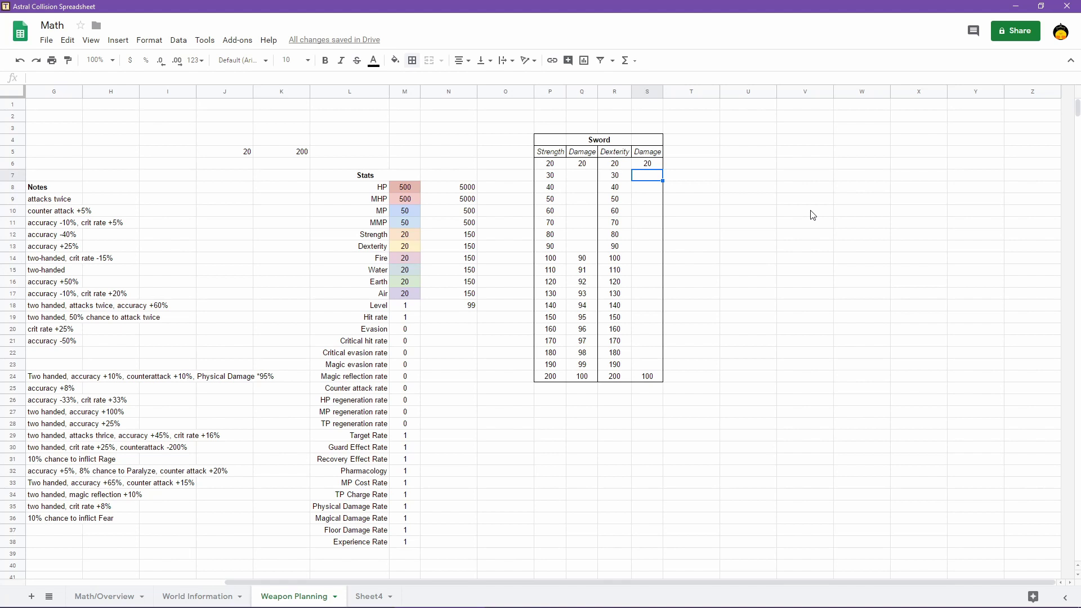
type("21")
key("Return")
type("22")
key("Return")
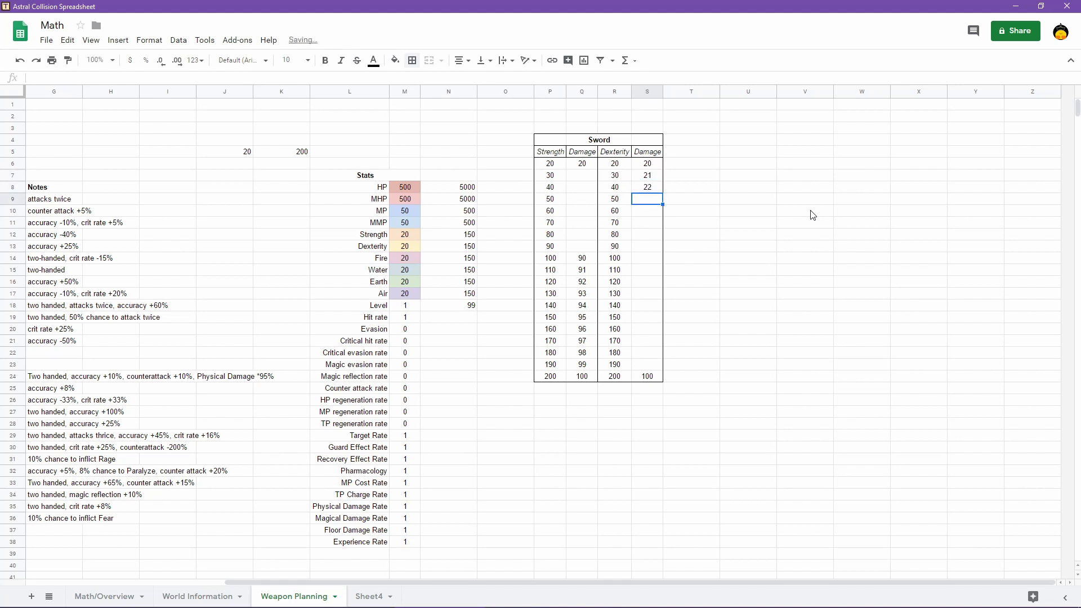
type("23")
key("Return")
type("24")
key("Return")
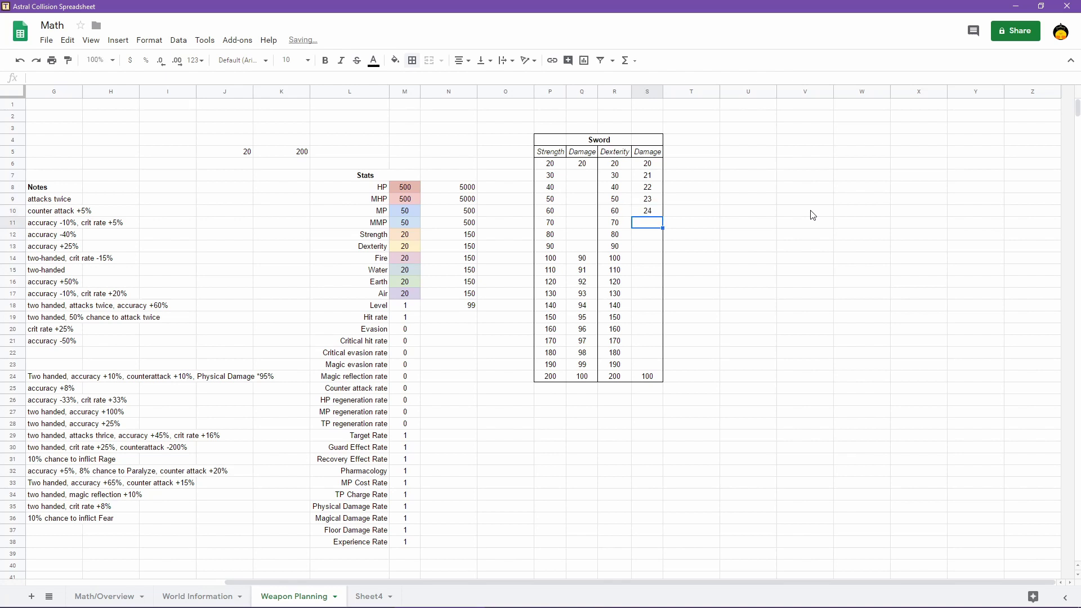
type("25")
key("Return")
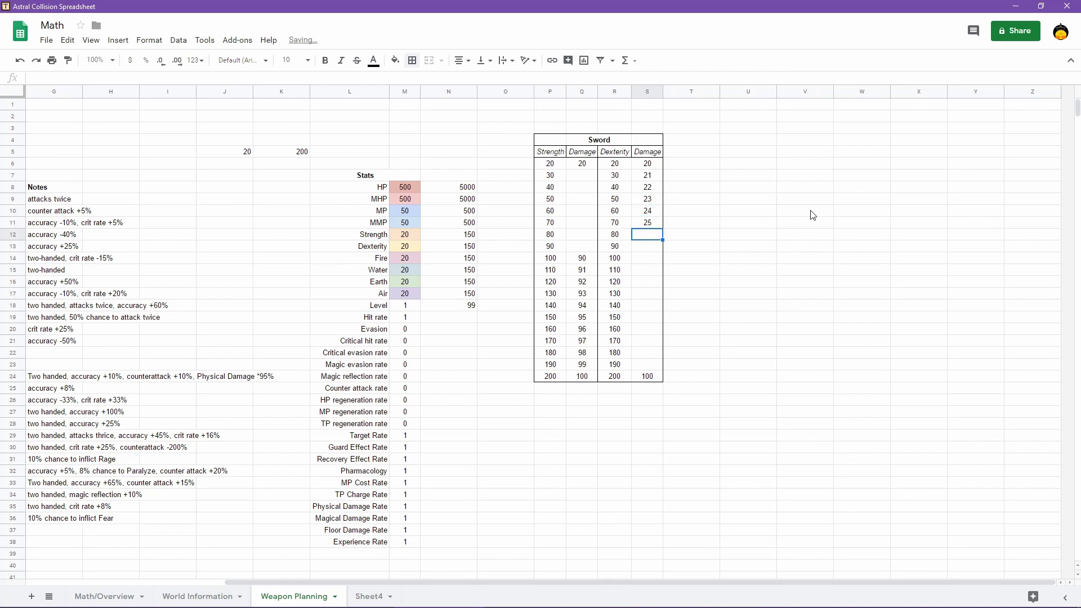
type("26")
key("Return")
type("27")
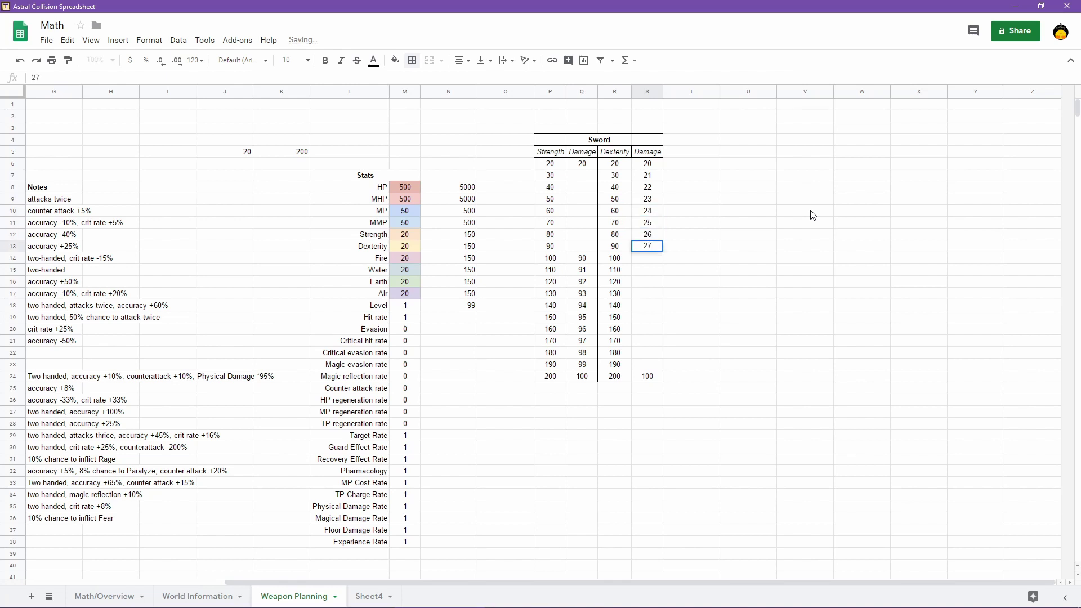
key("Return")
type("28")
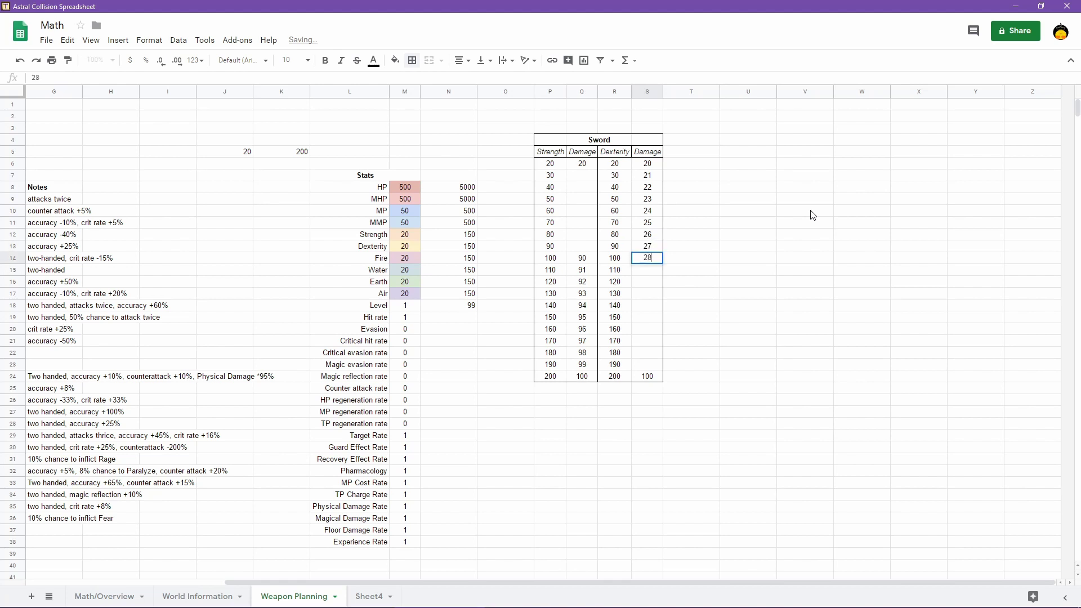
key("Return")
type("29")
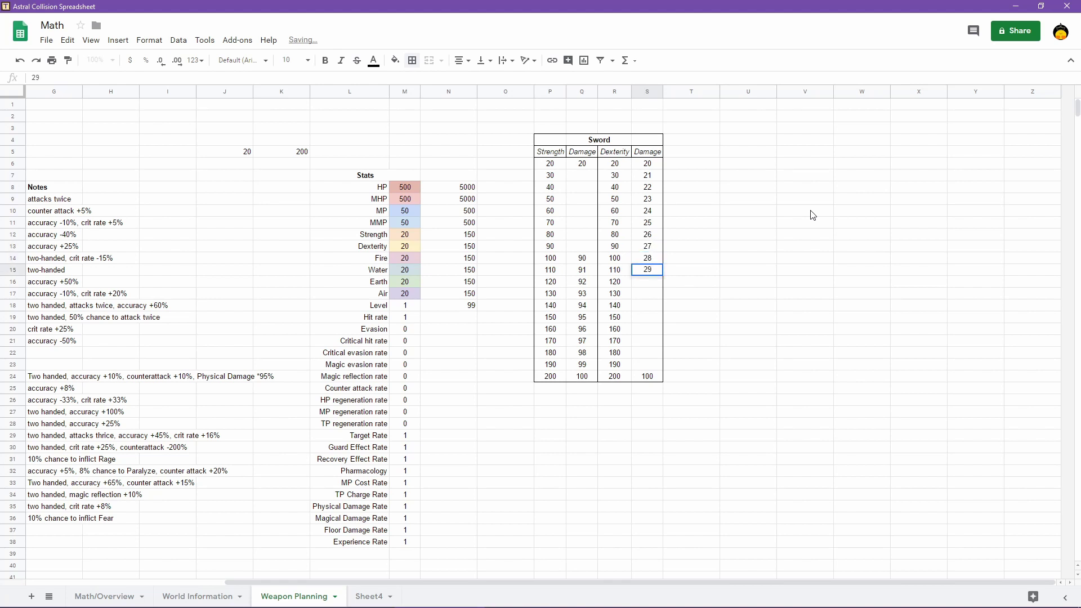
key("Return")
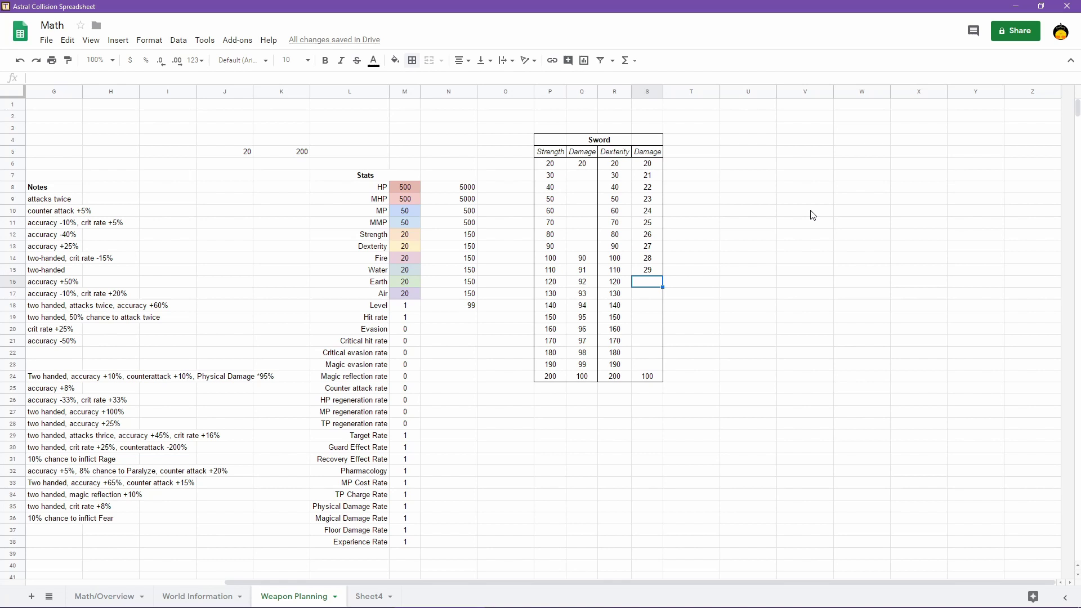
key("Up")
key("Up")
key("Down")
key("Up")
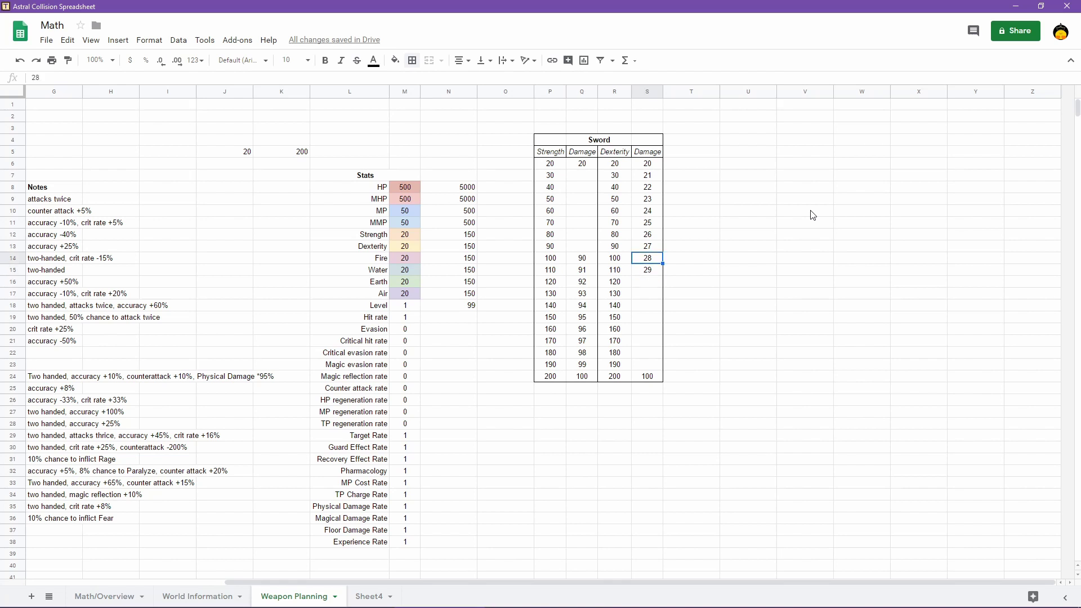
key("Down")
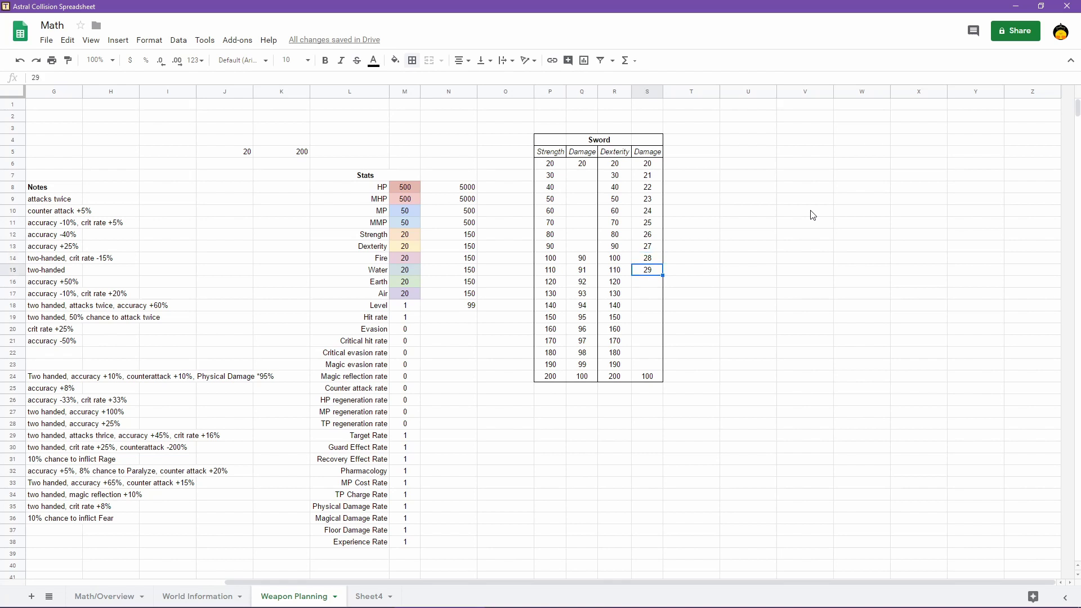
key("Down")
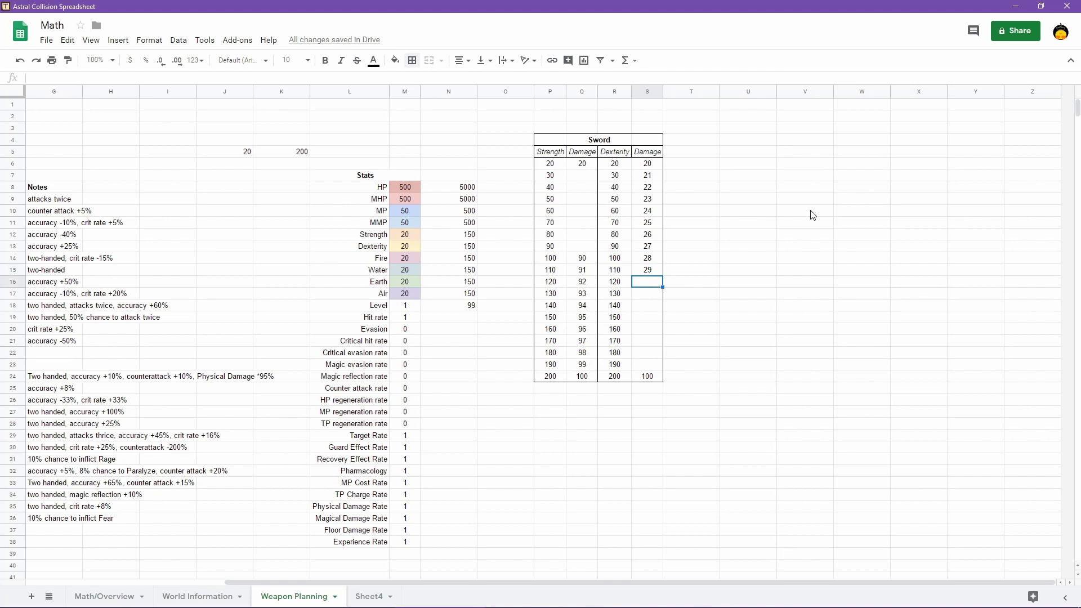
Enter damage values 40, 50, 60, 70 and 80 for Dexterity 120 to 160 in S16:S20
type("40")
key("Return")
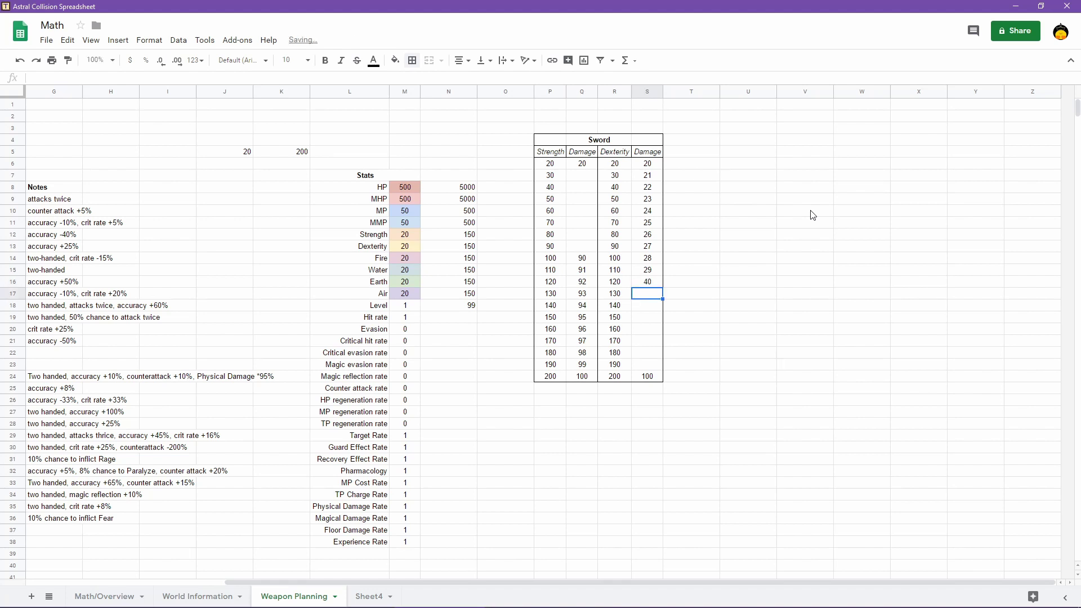
type("50")
key("Return")
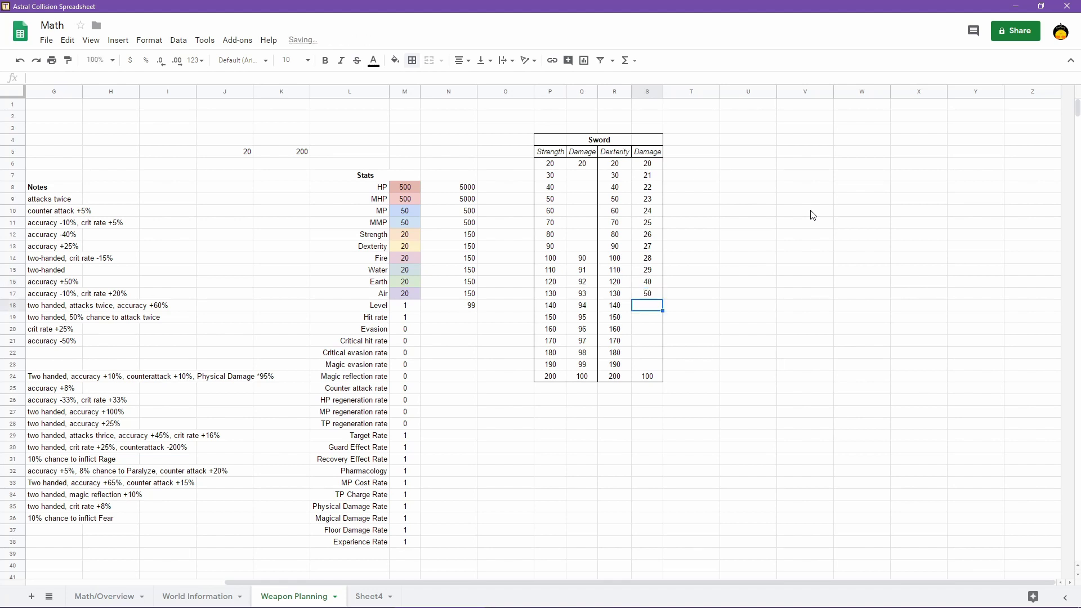
type("60")
key("Return")
type("70")
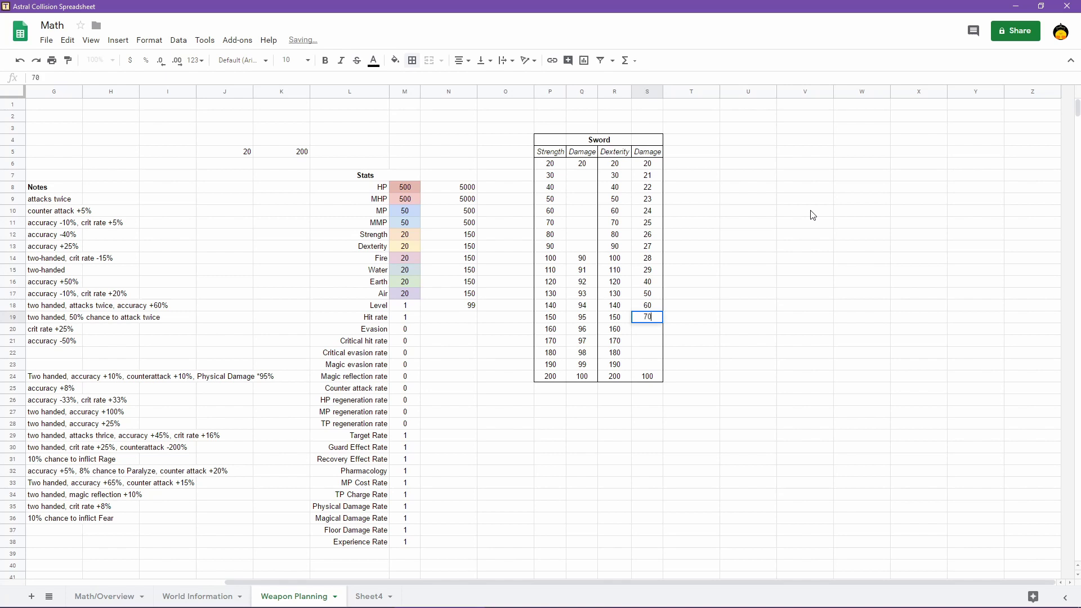
key("Return")
type("80")
key("Return")
Fill the Dexterity damage upward from S23 to S18 with 90, 80, 70, 60, 50 and 40
key("Return")
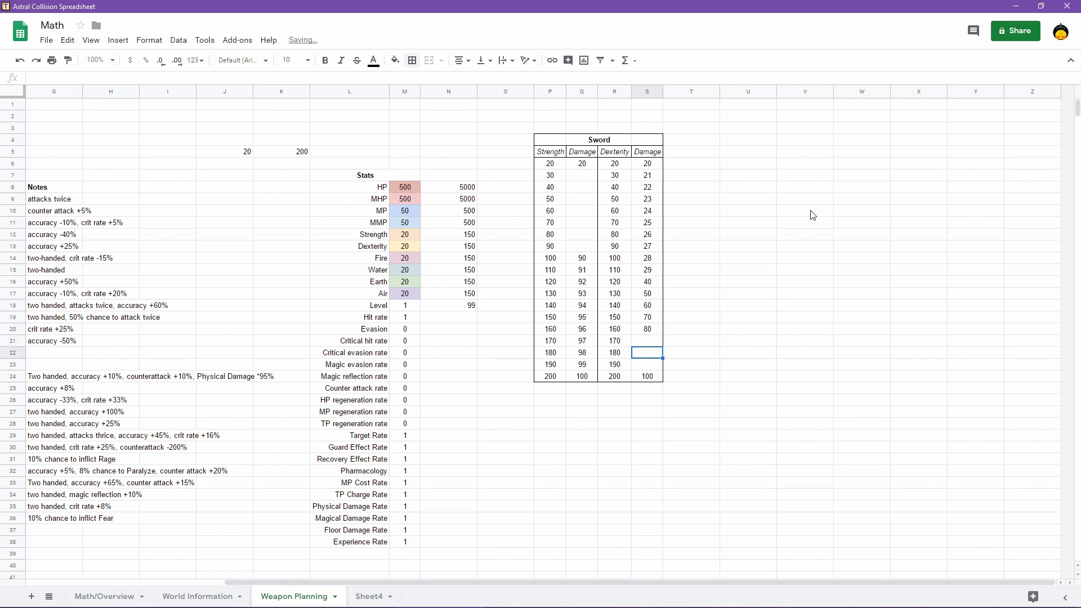
key("Return")
type("90")
key("Up")
type("80")
key("Up")
type("70")
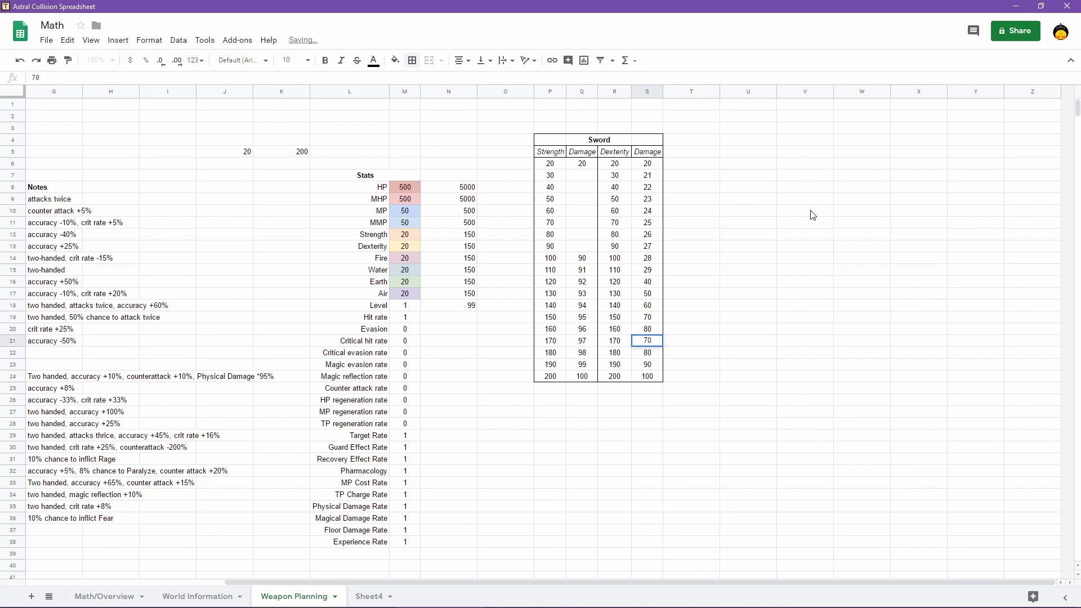
key("Up")
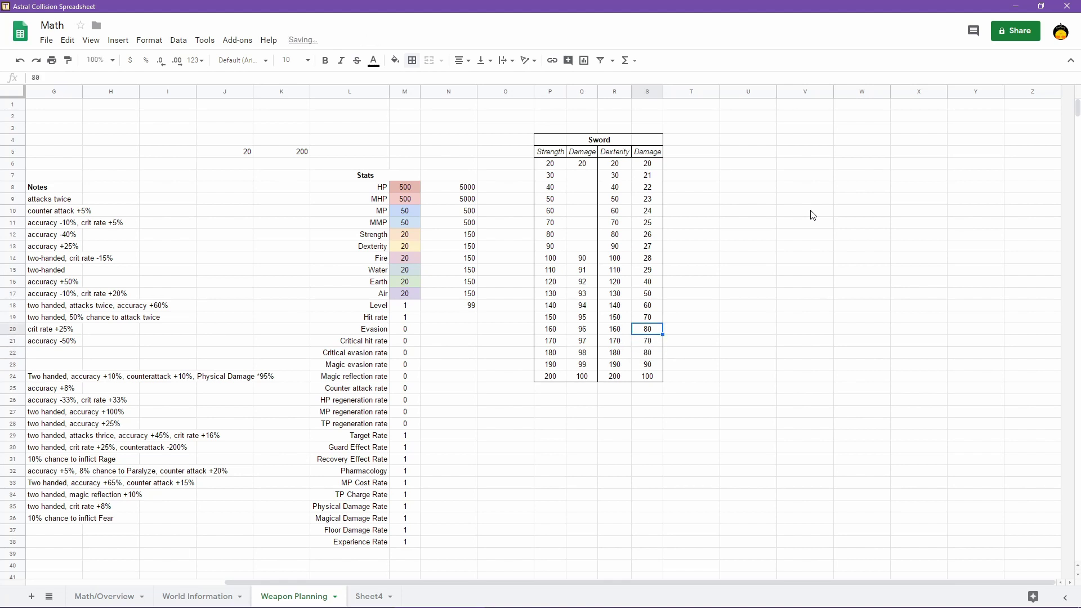
type("60")
key("Up")
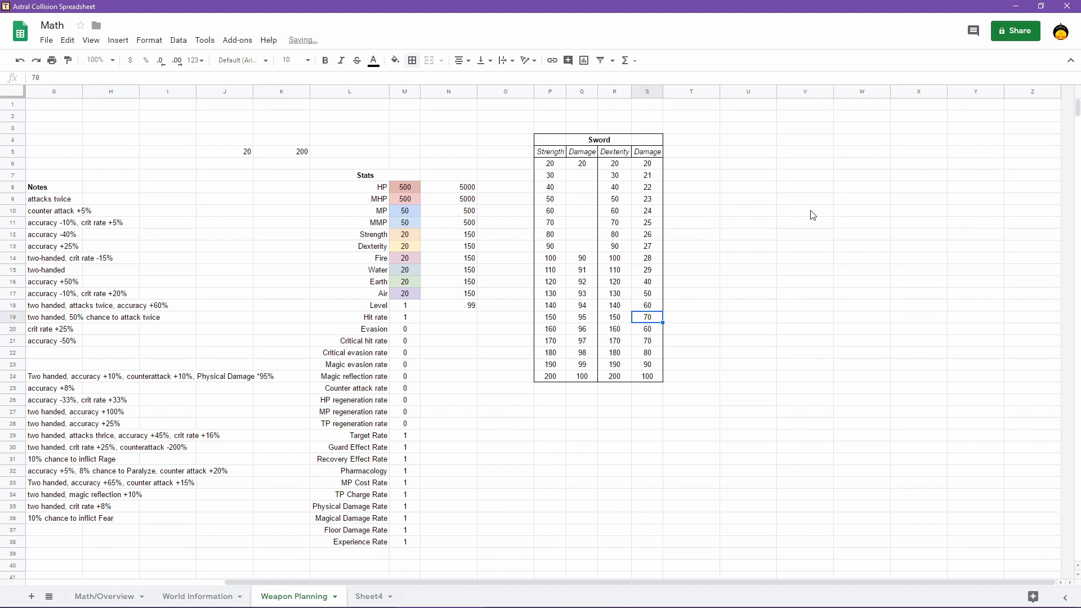
type("50")
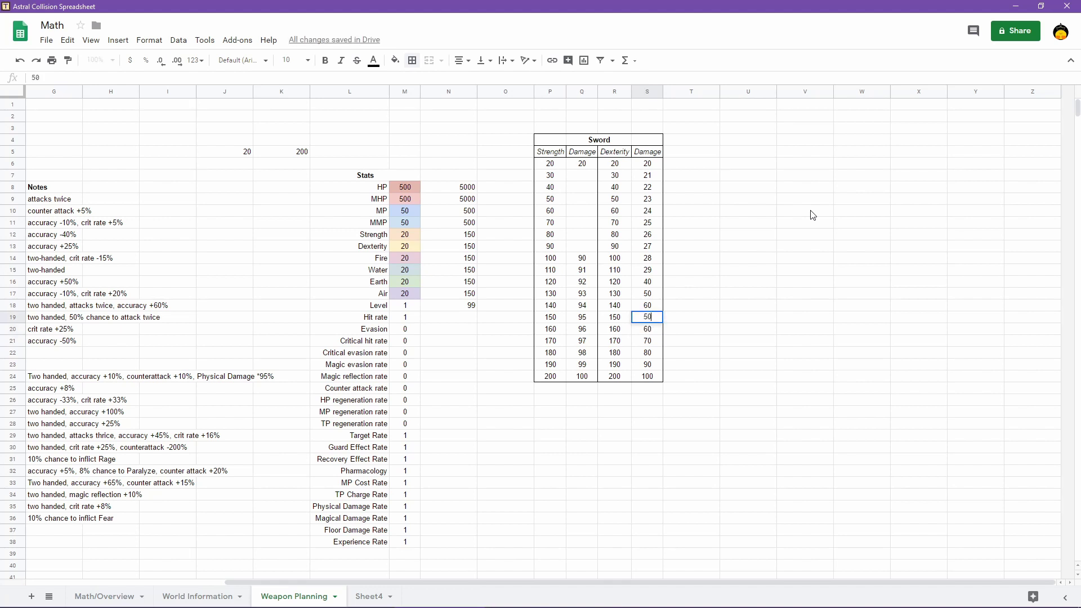
key("Up")
type("40")
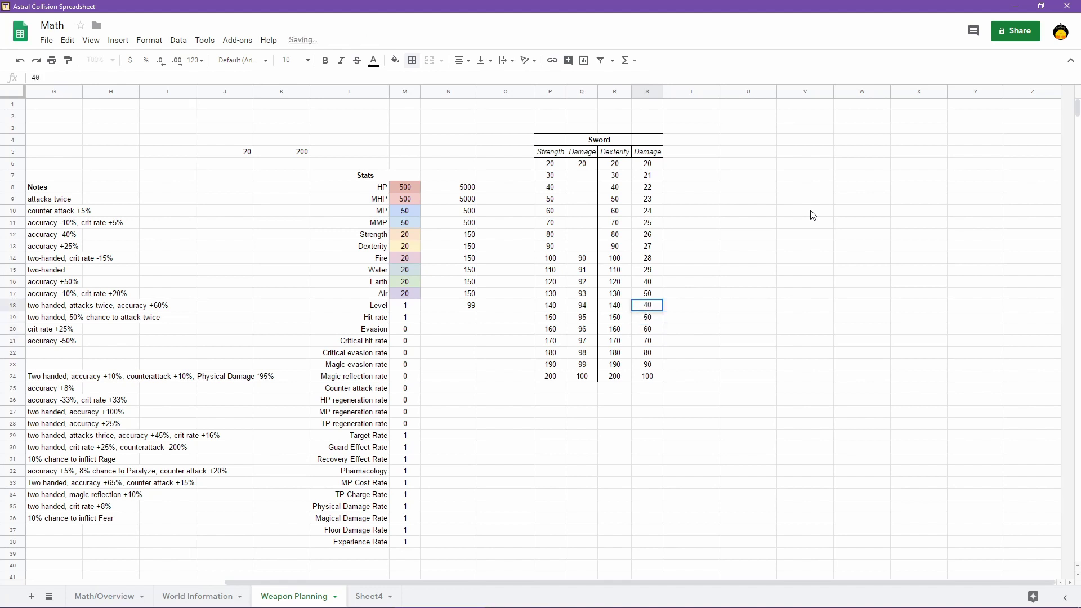
Set the damage to 30 for Dexterity 120 and 35 for Dexterity 130
key("Up")
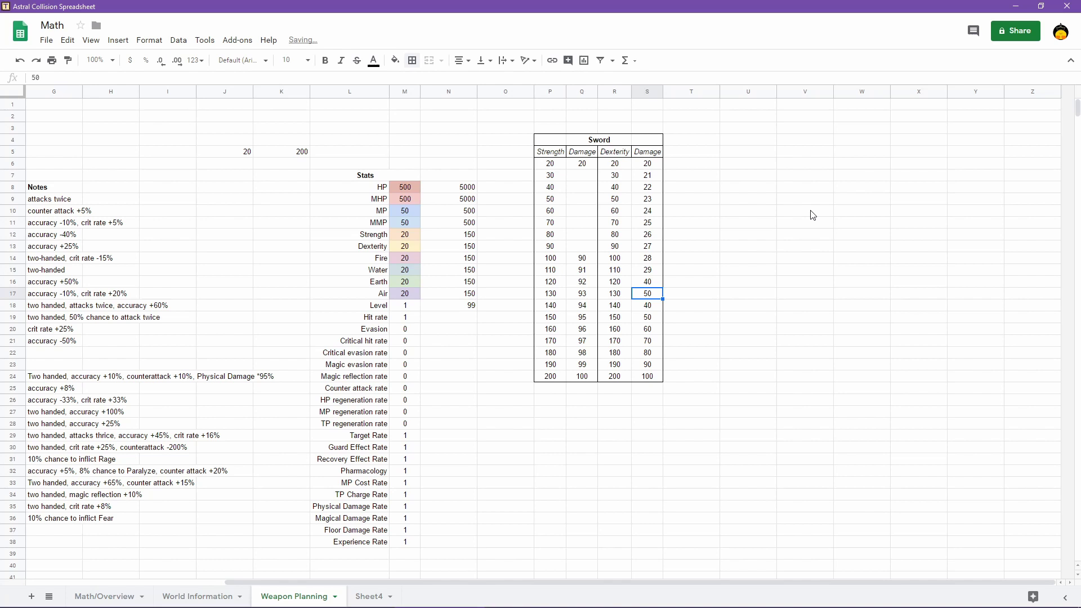
key("Up")
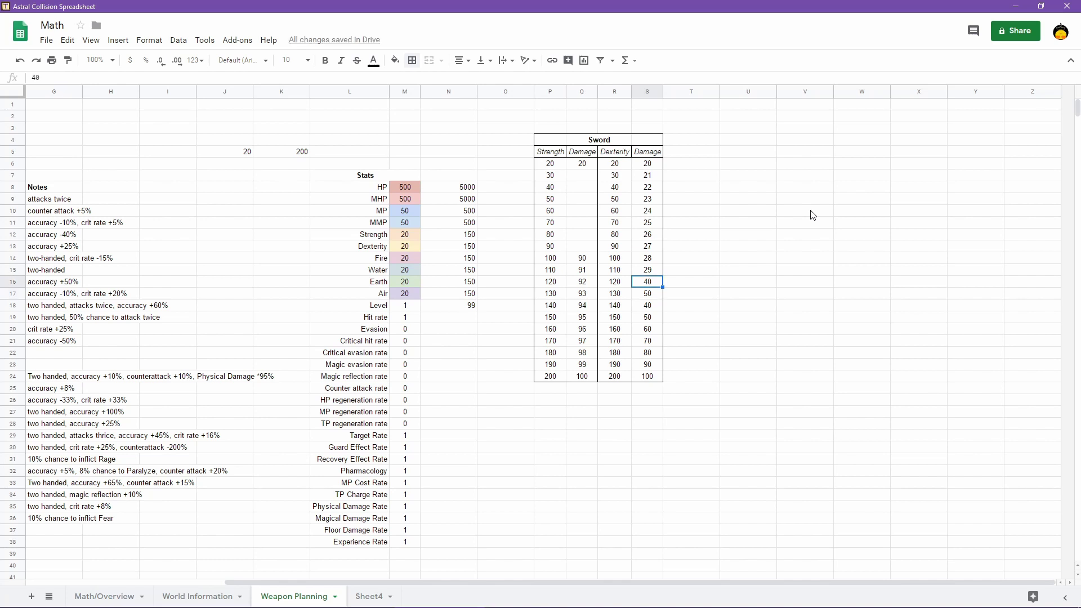
type("30")
key("Return")
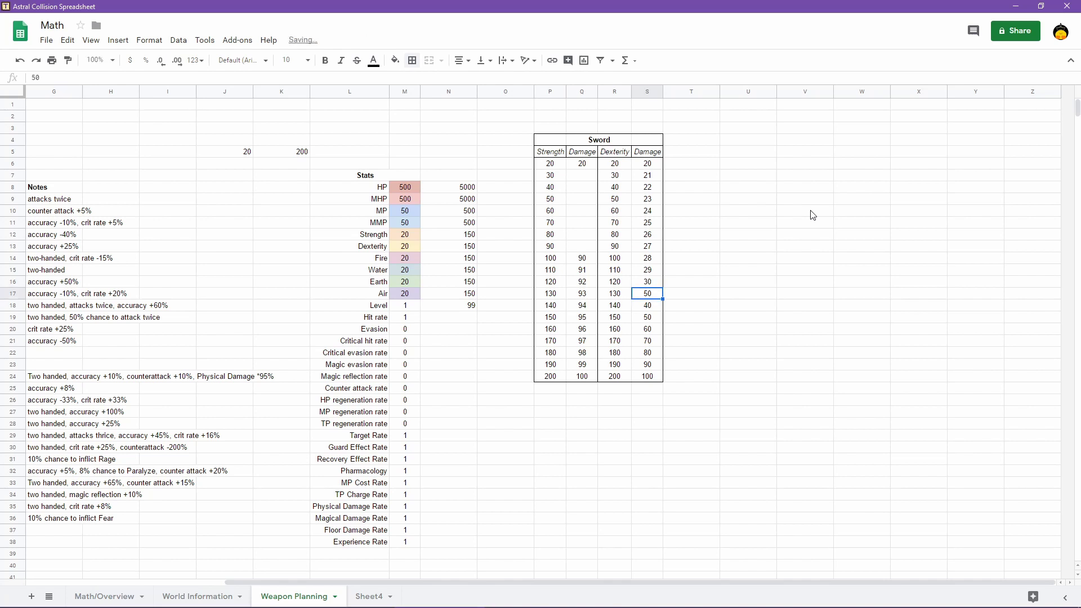
type("35")
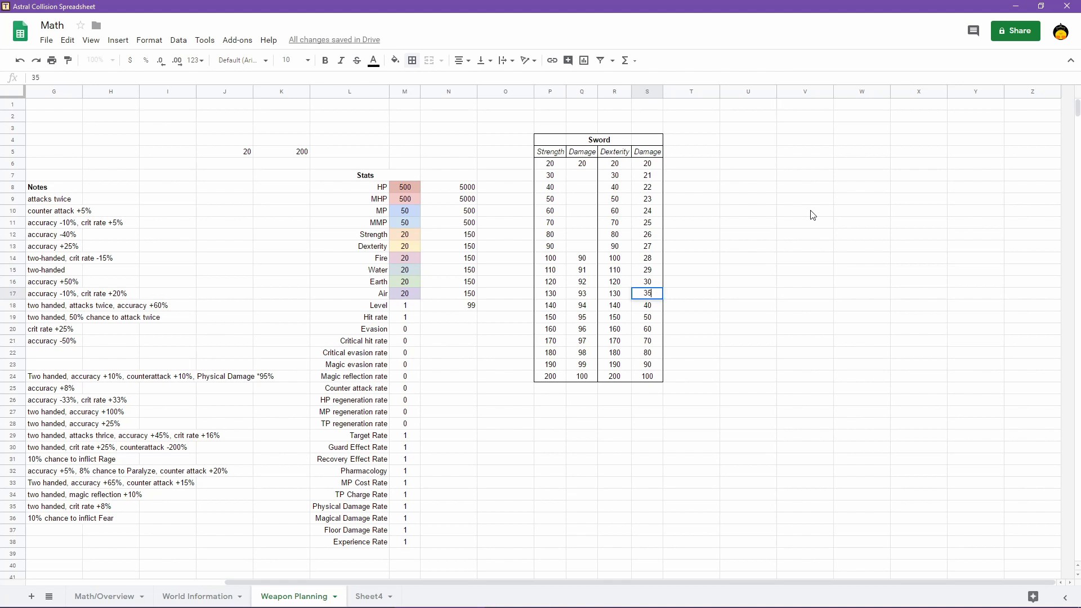
key("Up")
key("Up")
key("Up")
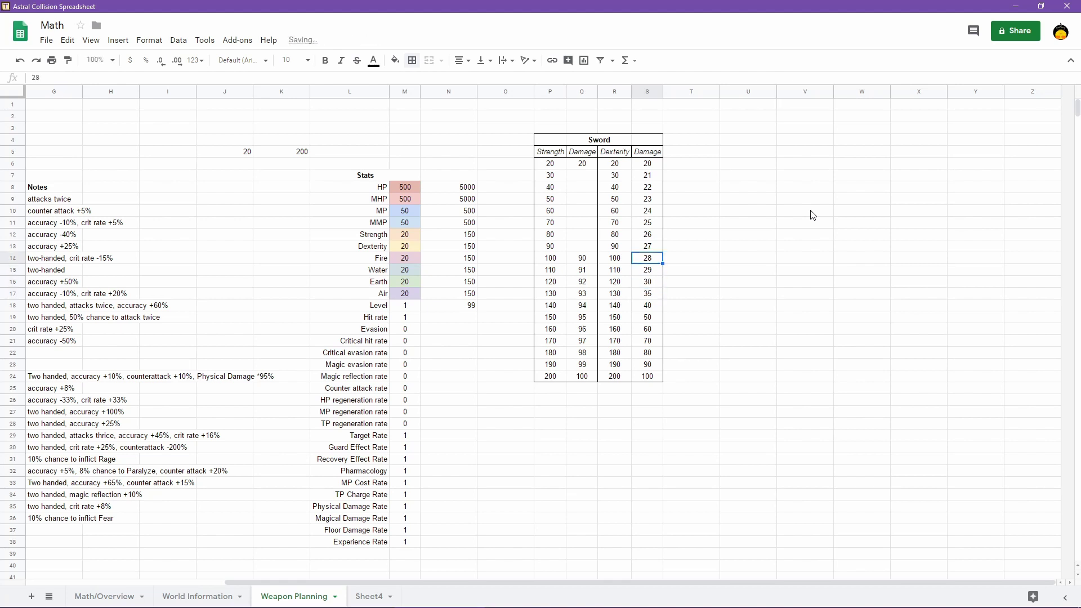
Chart the Dexterity and Damage range R5:S24 as a smooth line chart placed below the Sword table
left_click_drag(614, 151, 649, 379)
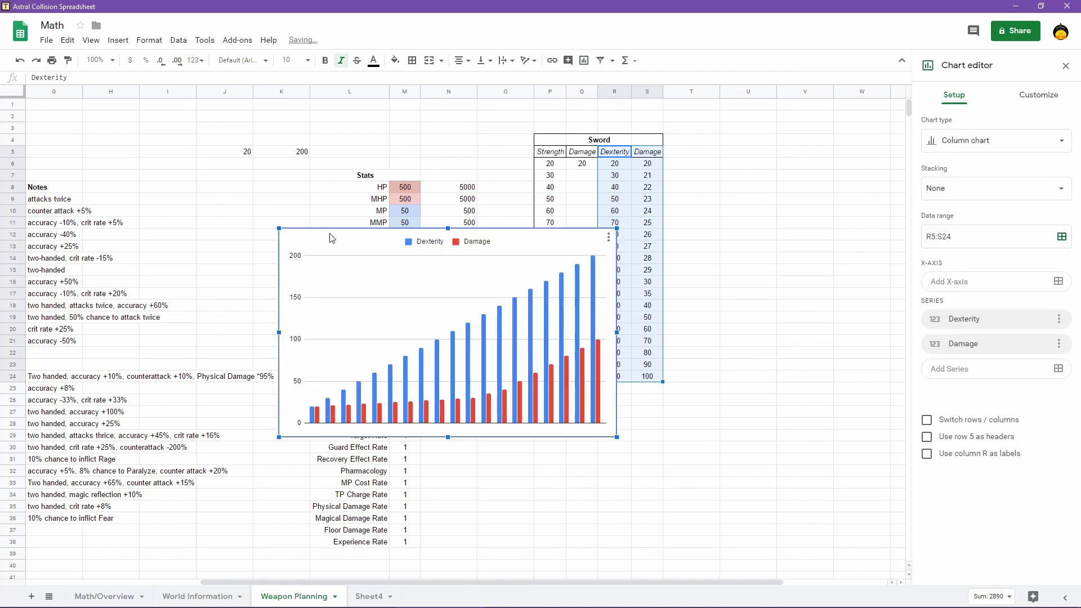
left_click_drag(352, 239, 573, 435)
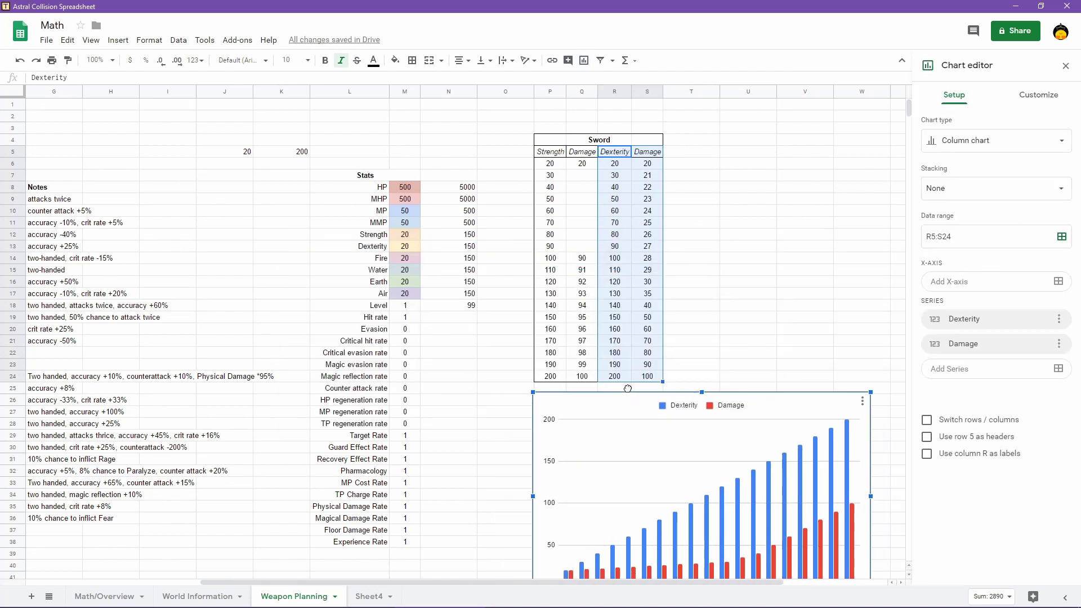
left_click(1028, 145)
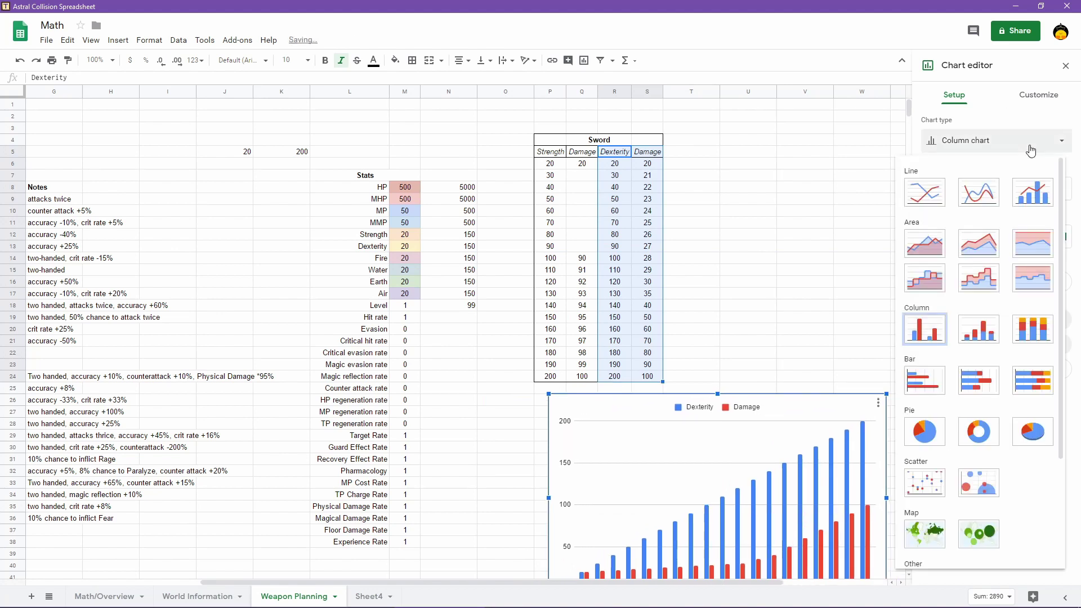
left_click(986, 198)
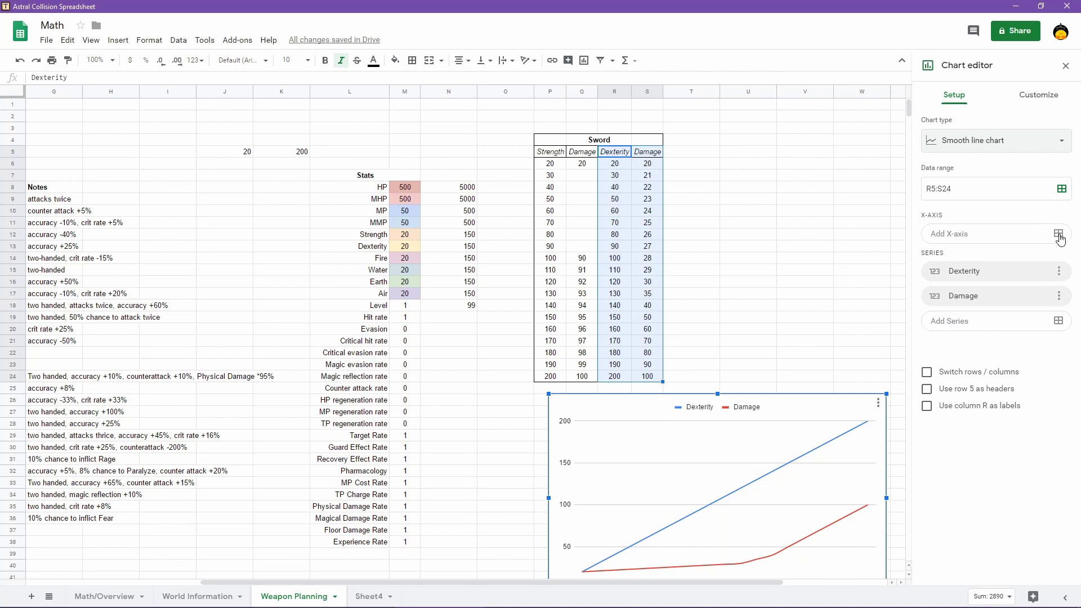
left_click(1062, 144)
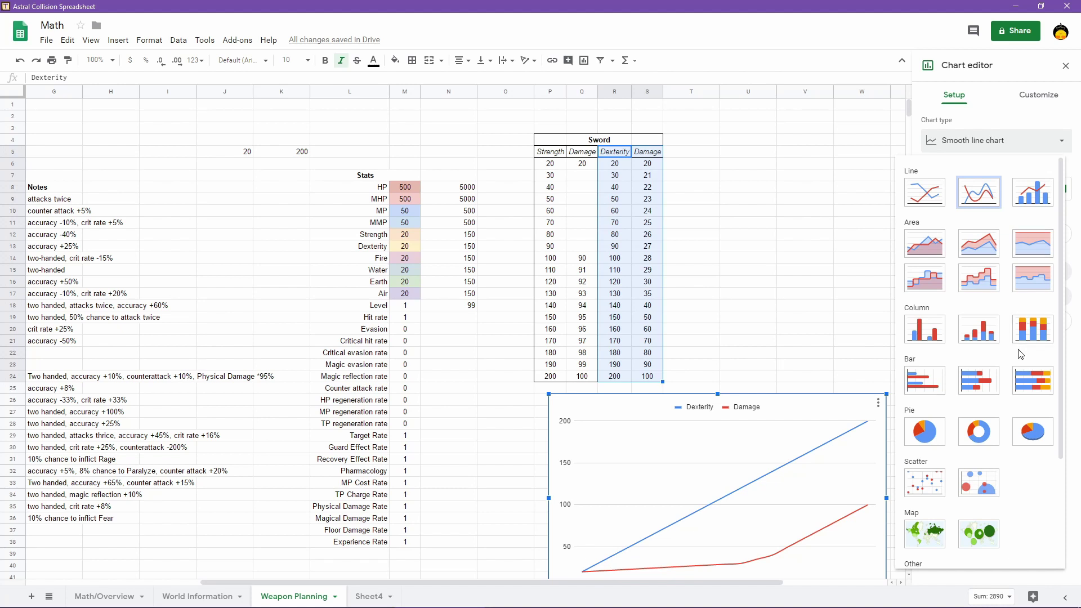
scroll(1023, 247, "down", 1)
scroll(1023, 246, "down", 3)
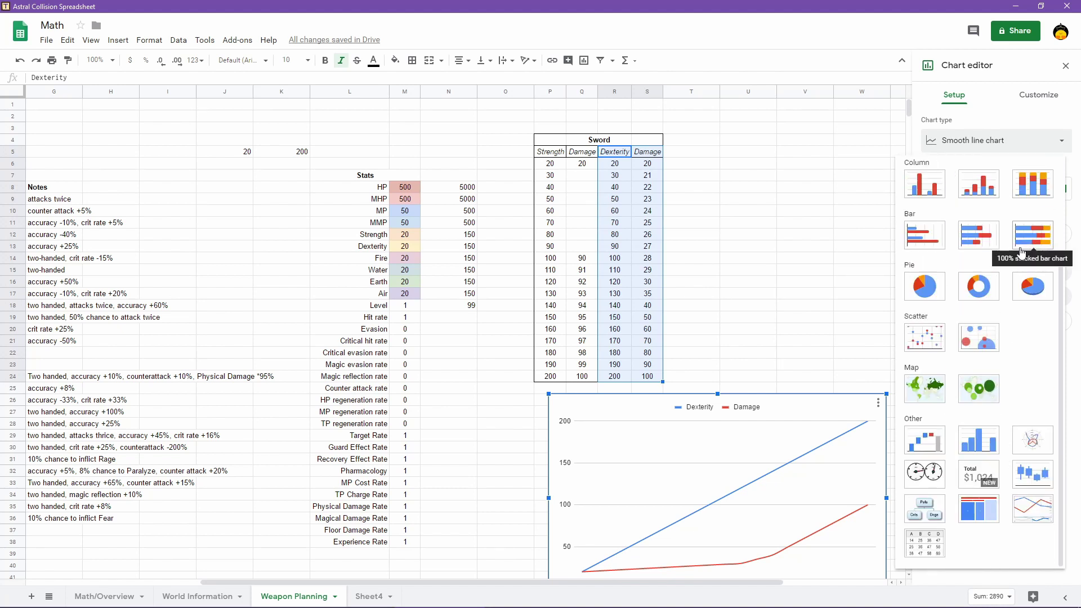
scroll(1022, 251, "up", 5)
left_click(1062, 144)
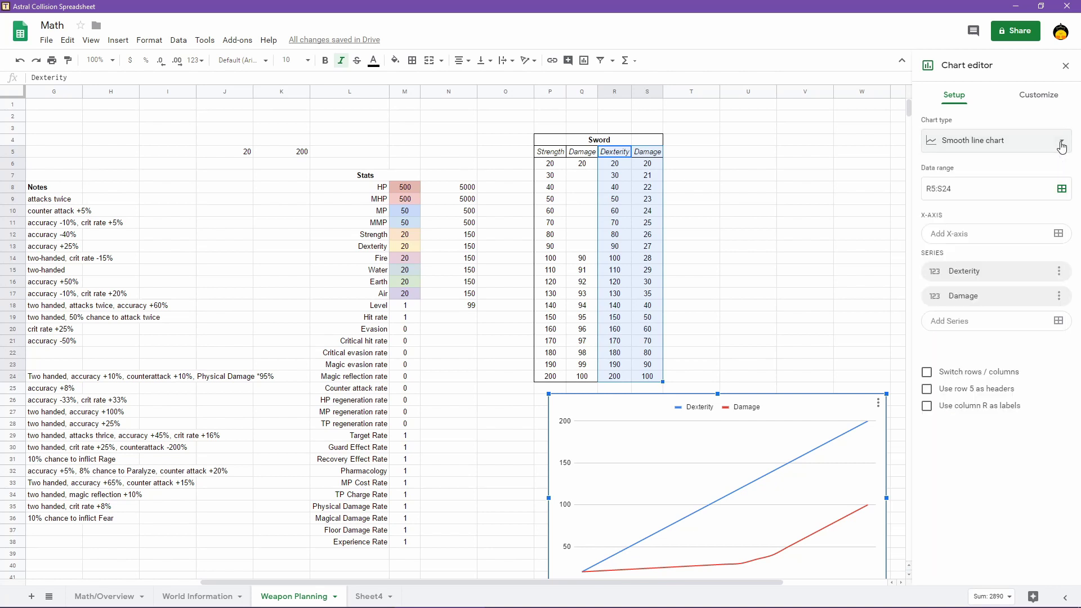
Change the damage chart's data range to S5:S24 so it plots only the Dexterity-based Damage column
left_click_drag(755, 395, 749, 283)
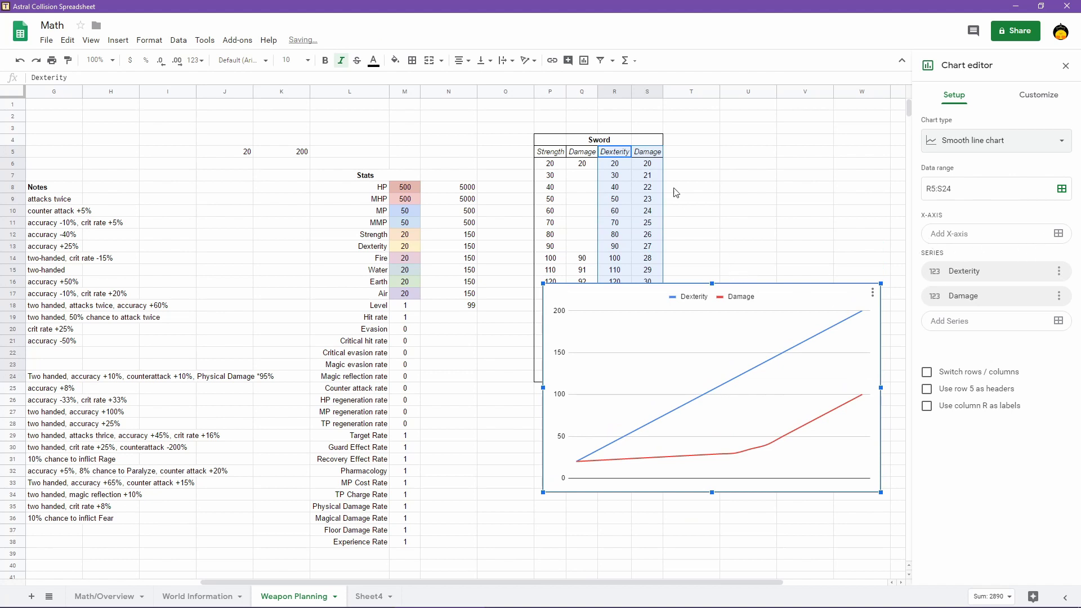
left_click(647, 164)
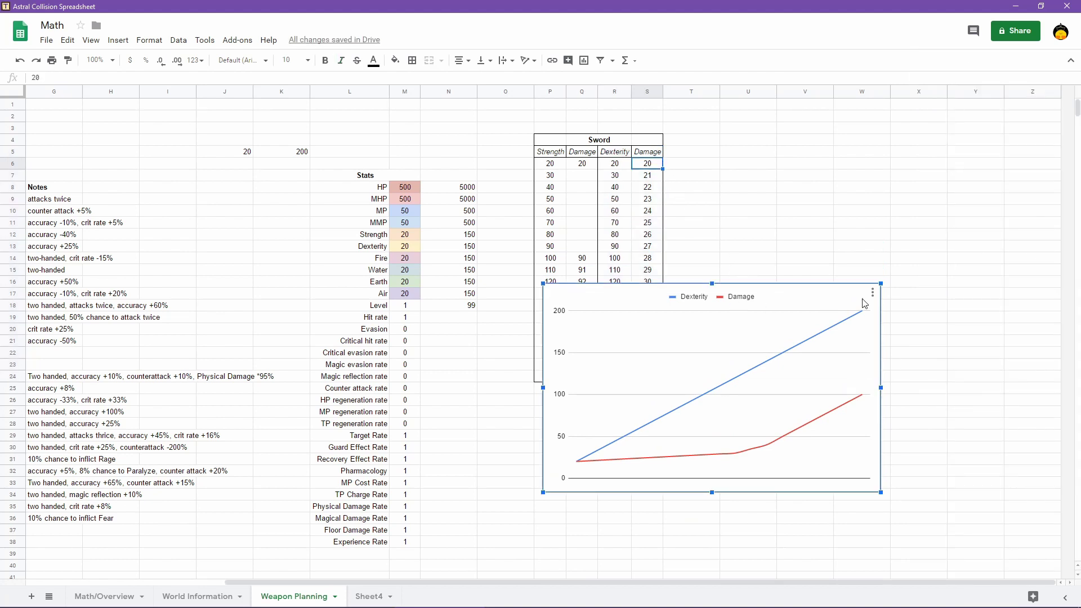
left_click(872, 292)
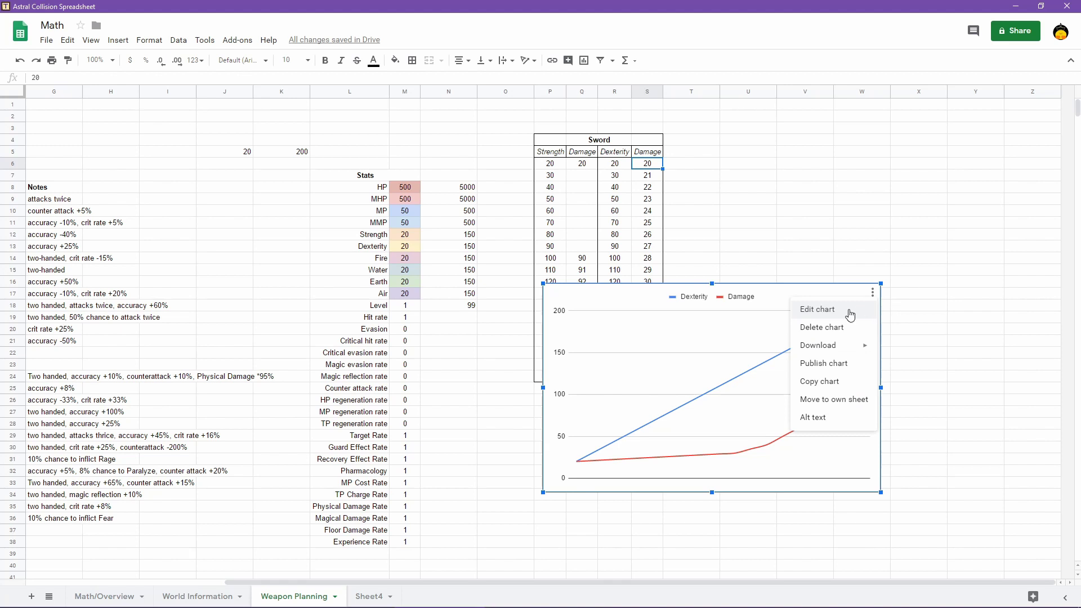
key("Return")
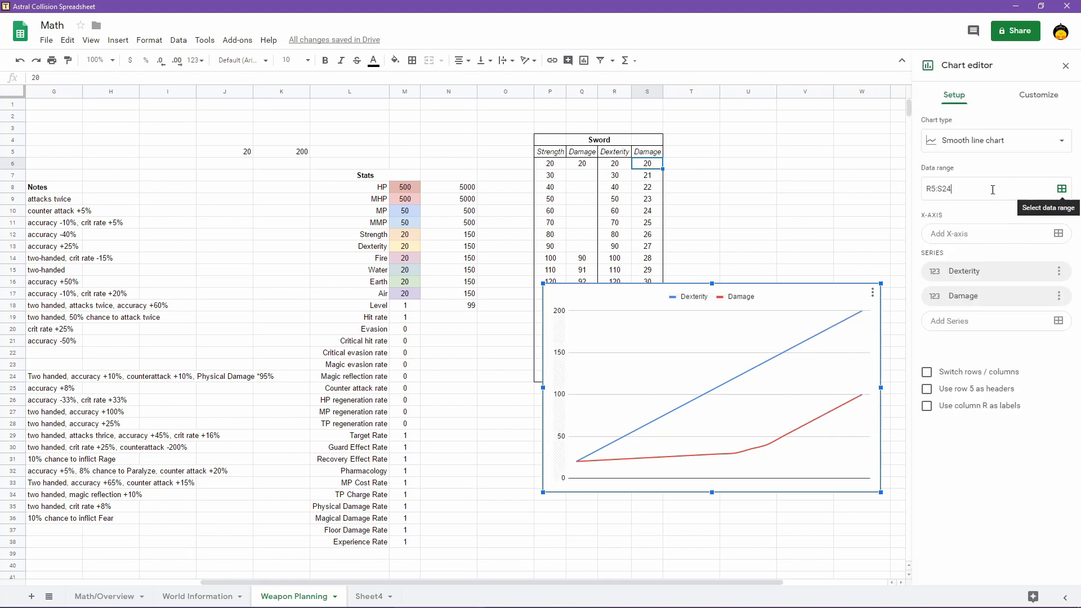
left_click(935, 186)
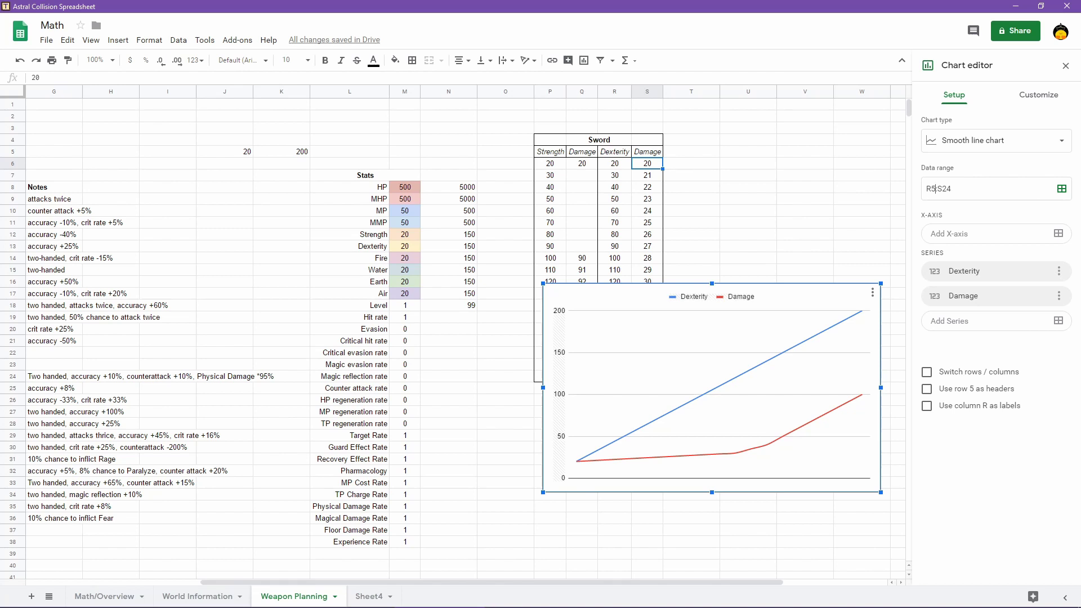
key("Left")
key("shift+Left")
type("S")
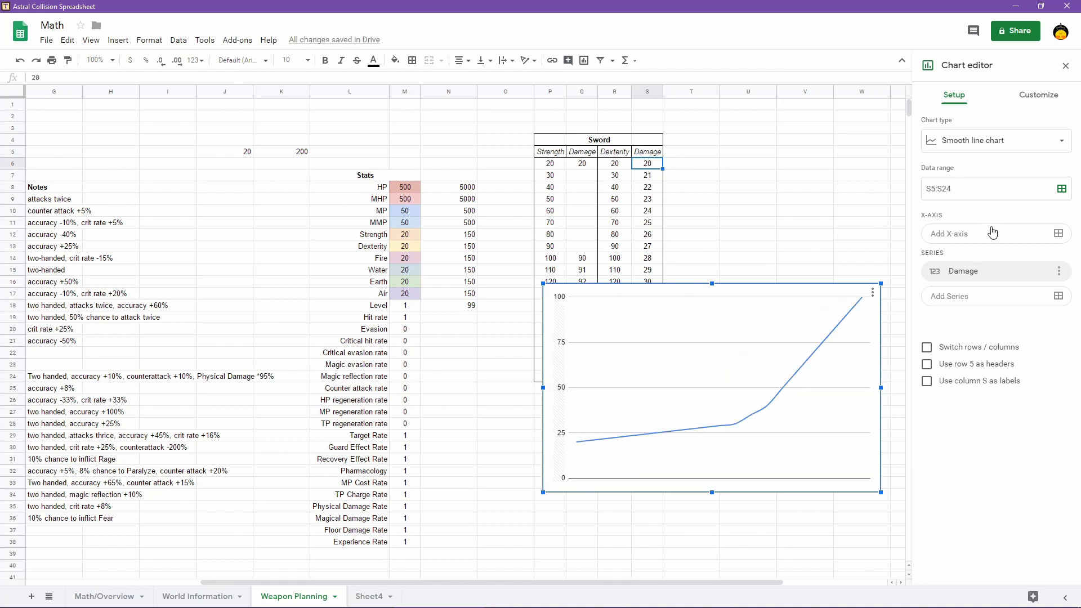
Use the Dexterity values in R6:R24 as the chart's X-axis
left_click(1008, 237)
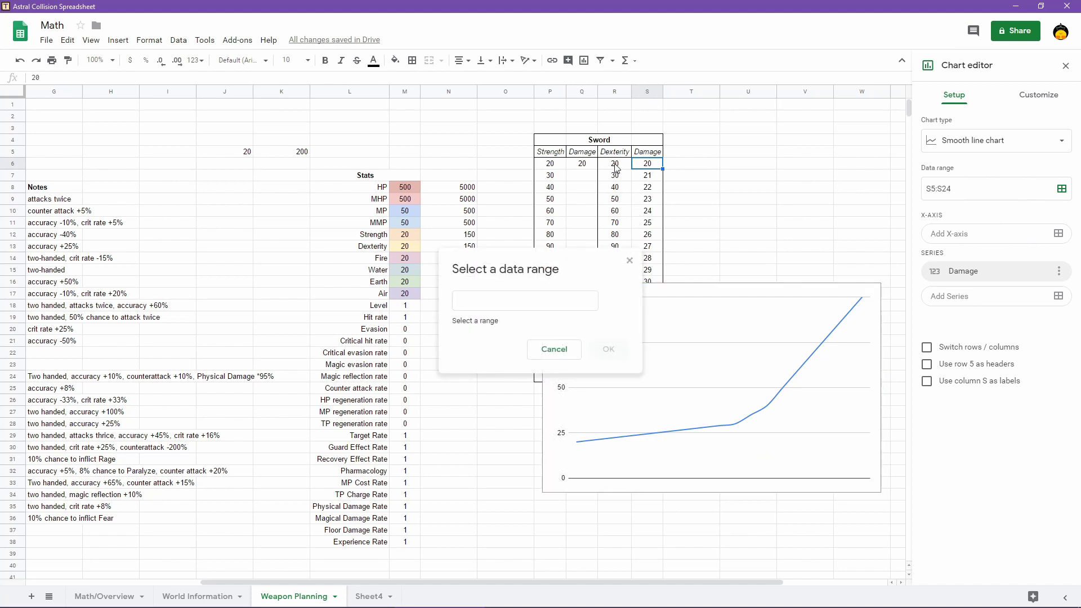
left_click_drag(618, 169, 620, 385)
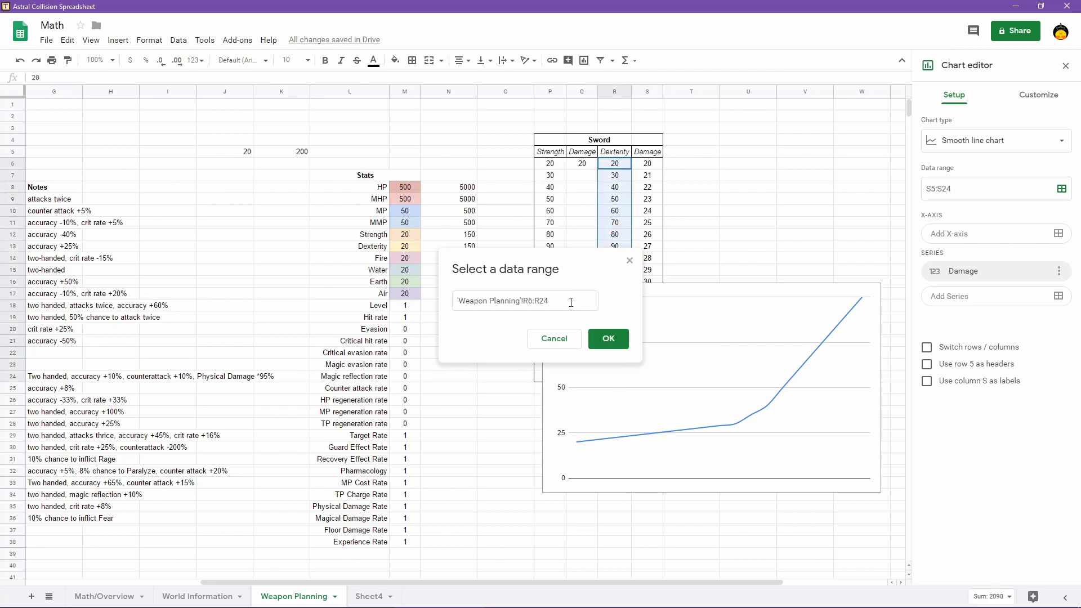
left_click(607, 345)
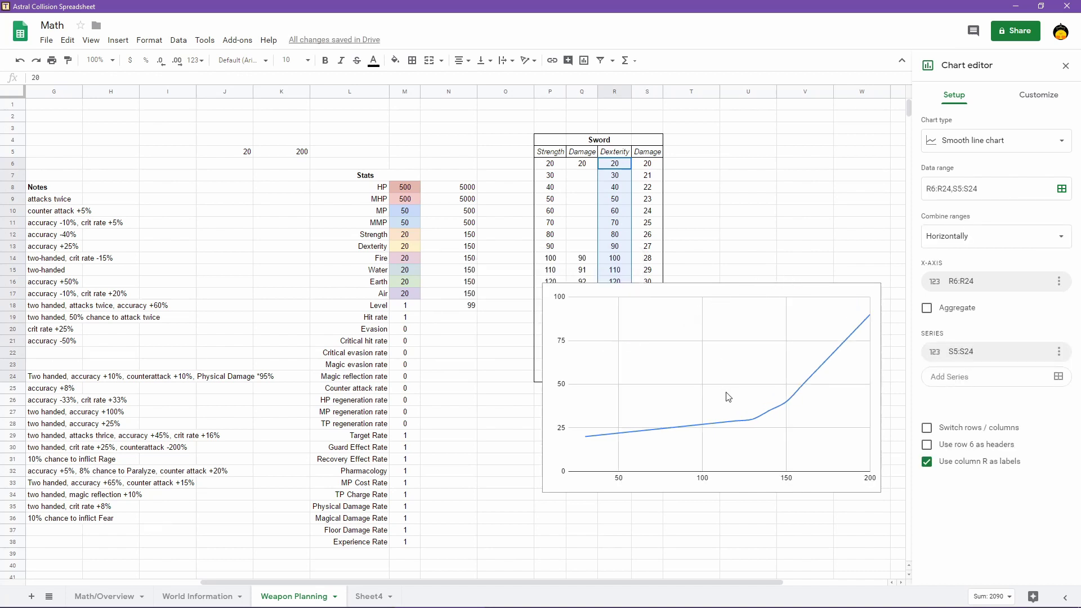
Move the Dexterity damage chart beside the Sword table, clear of its columns
left_click(703, 445)
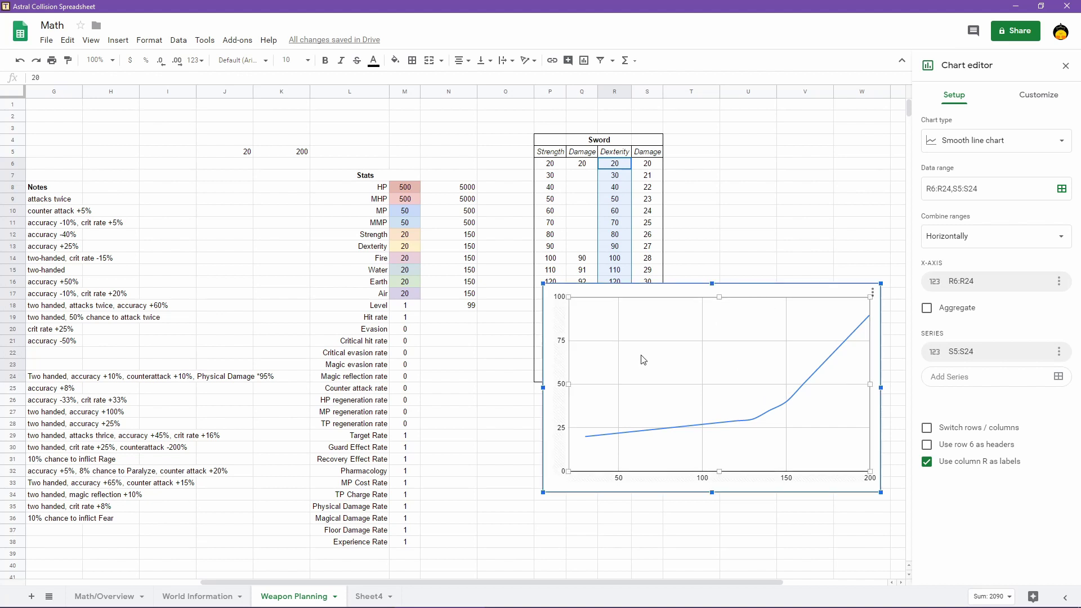
double_click(646, 348)
left_click_drag(683, 289, 816, 143)
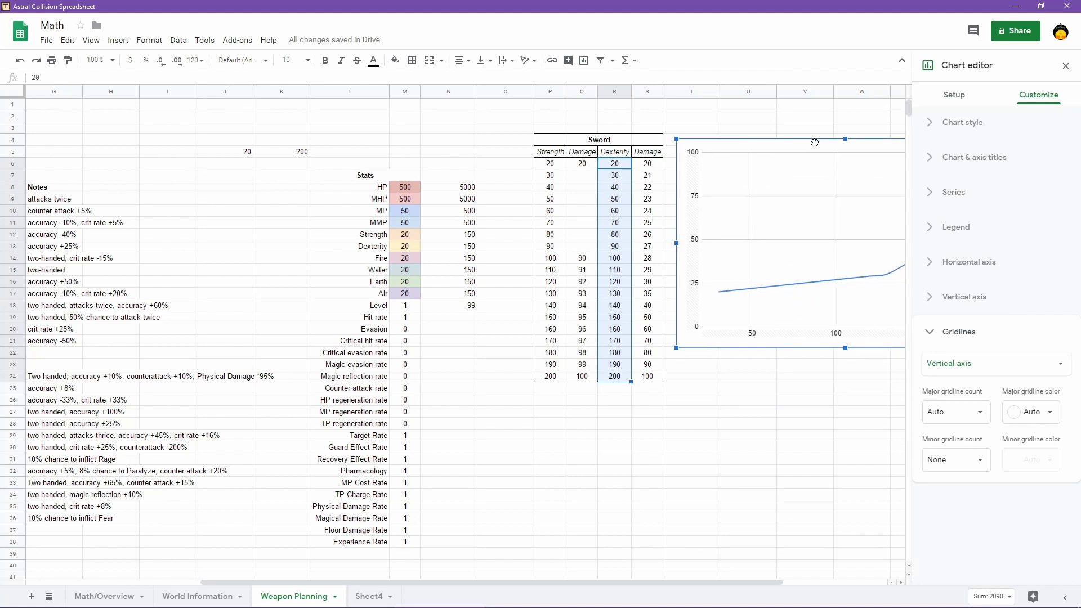
left_click_drag(803, 401, 729, 400)
left_click(934, 424)
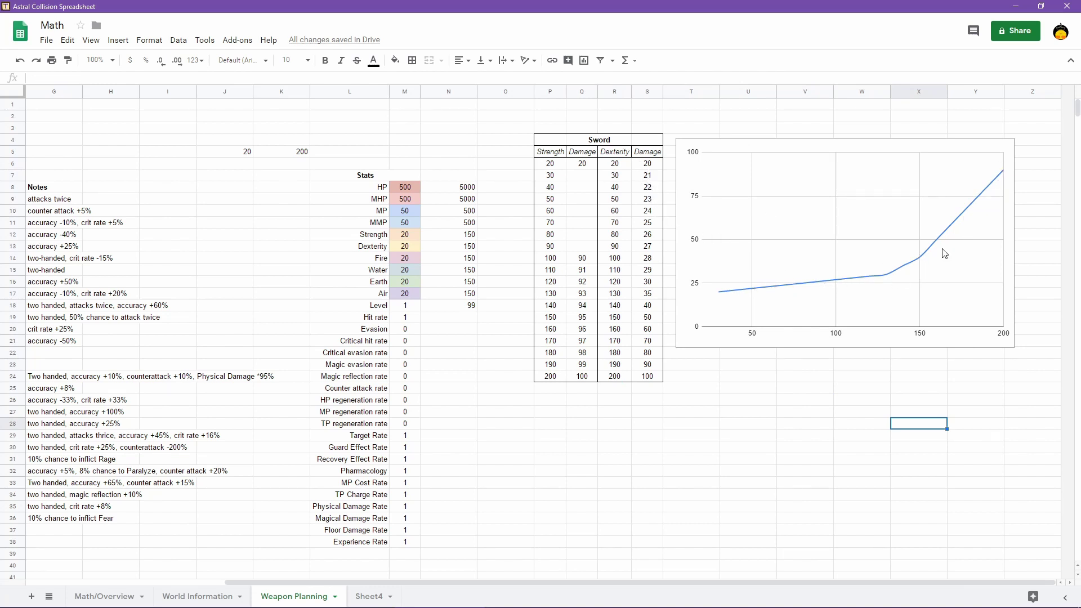
Enter sword damage values 25, 30 and 40 for Strength 30 to 50 in Q7:Q9
left_click(579, 249)
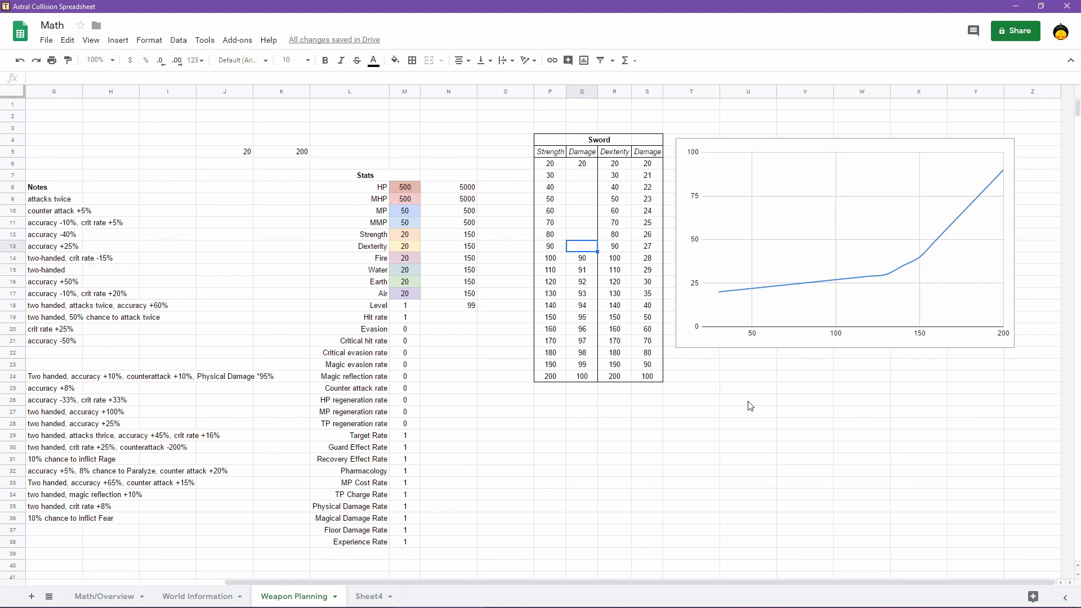
key("Up")
key("Up")
key("Up")
key("Up")
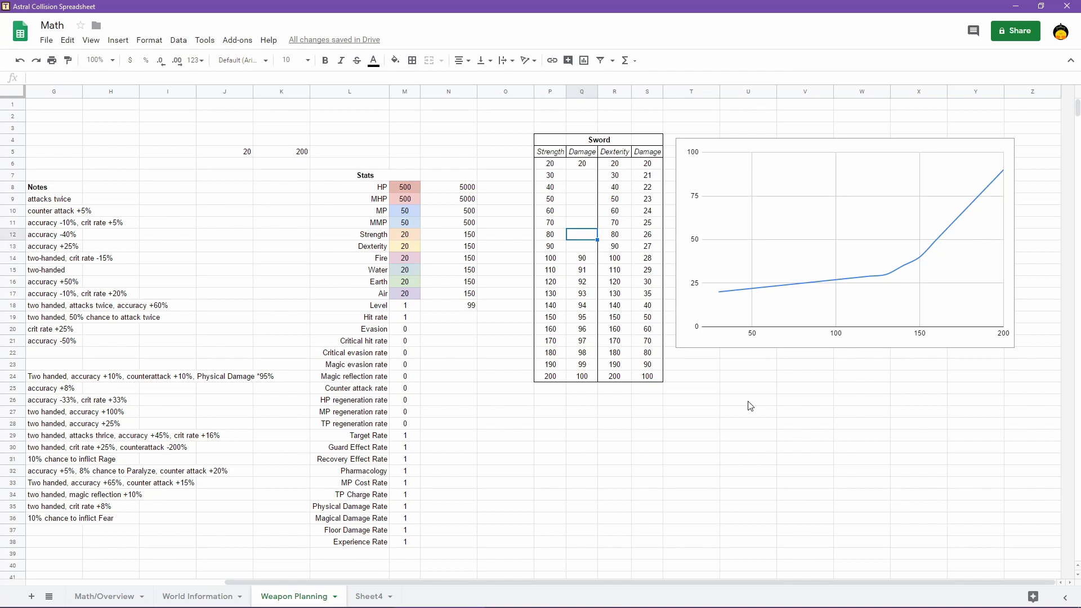
key("Up")
key("Up")
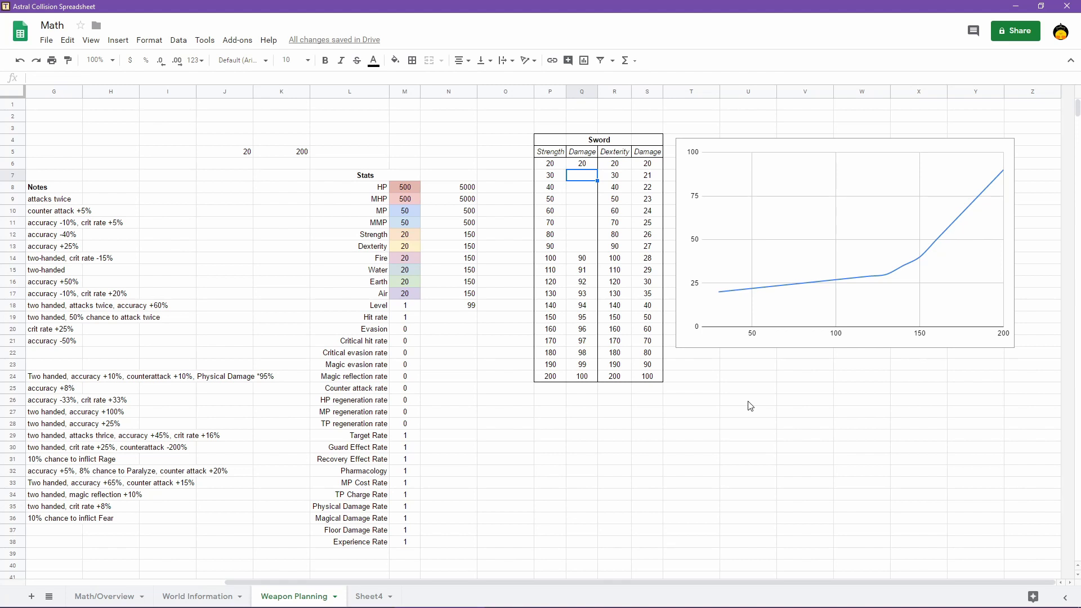
type("26")
type("25")
key("Return")
type("30")
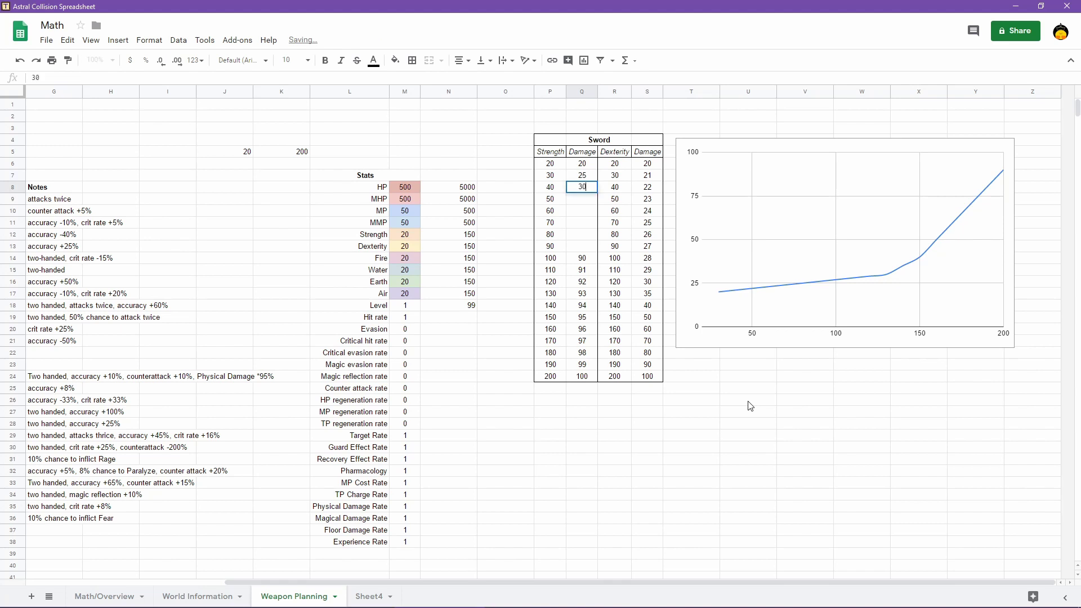
key("Return")
type("40")
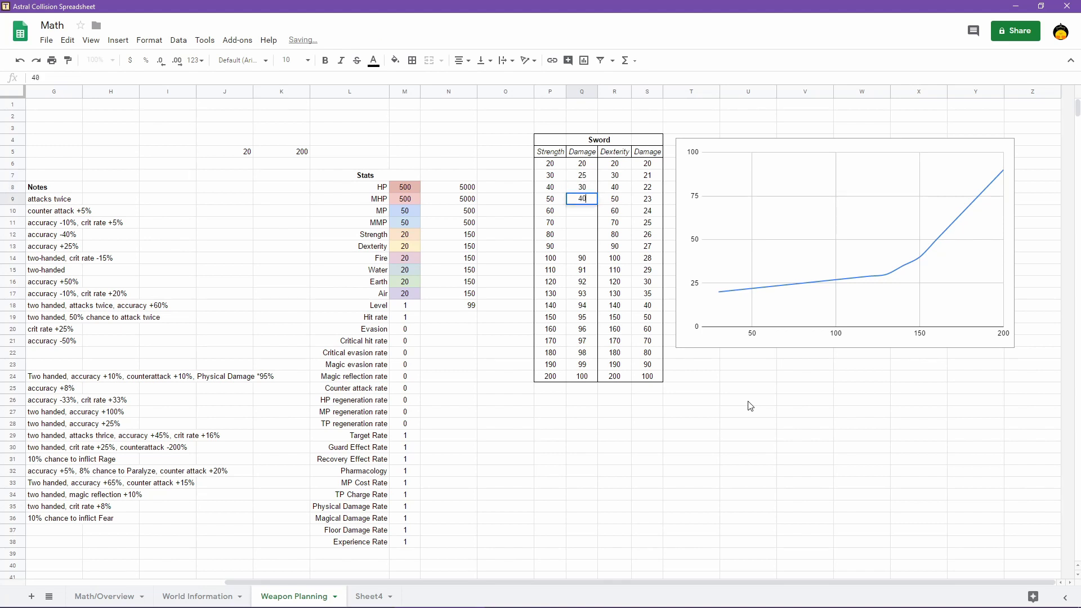
key("Return")
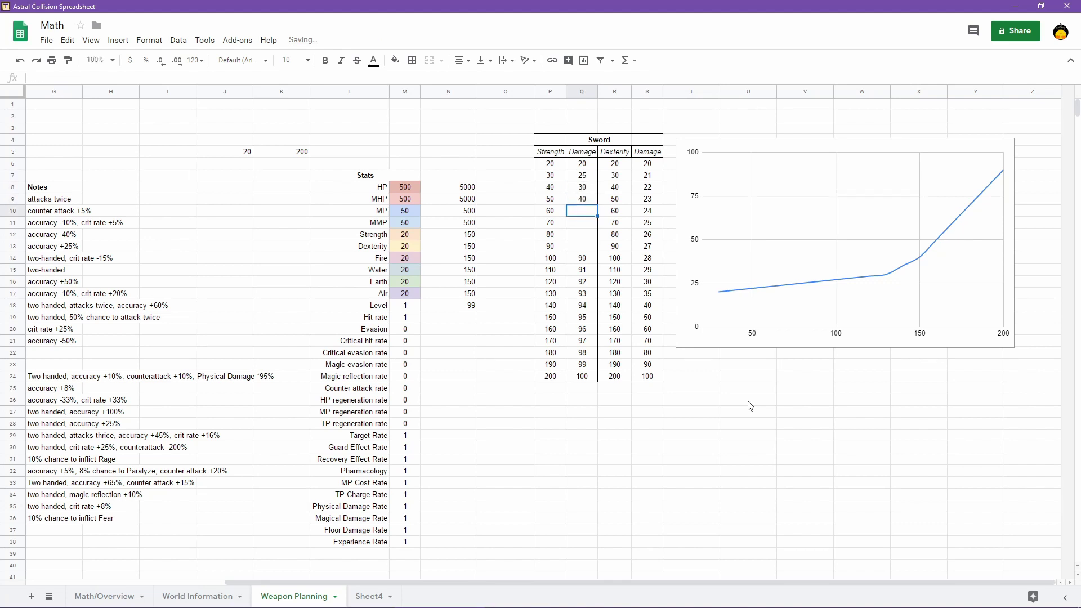
Enter damage values 50, 60, 70 and 80 for Strength 60 to 90 in Q10:Q13
type("50")
key("Return")
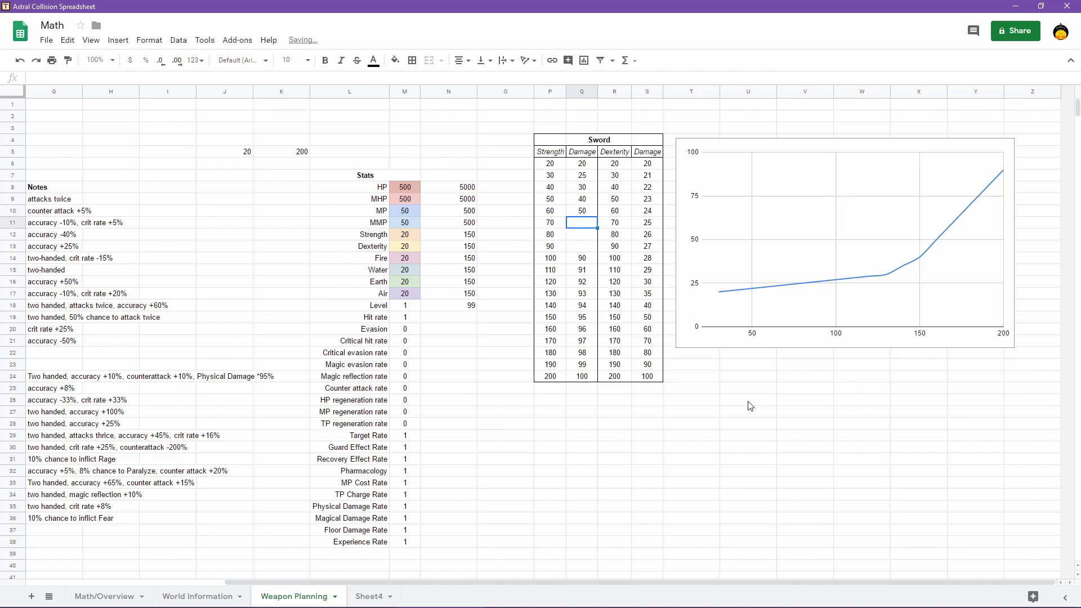
type("60")
key("Return")
type("70")
key("Return")
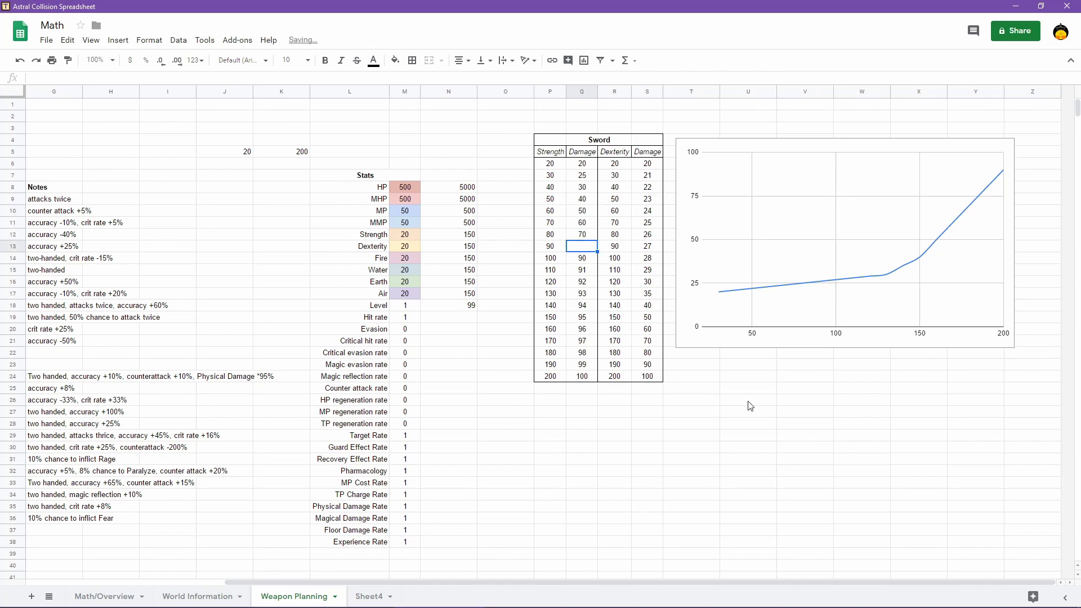
type("80")
key("Return")
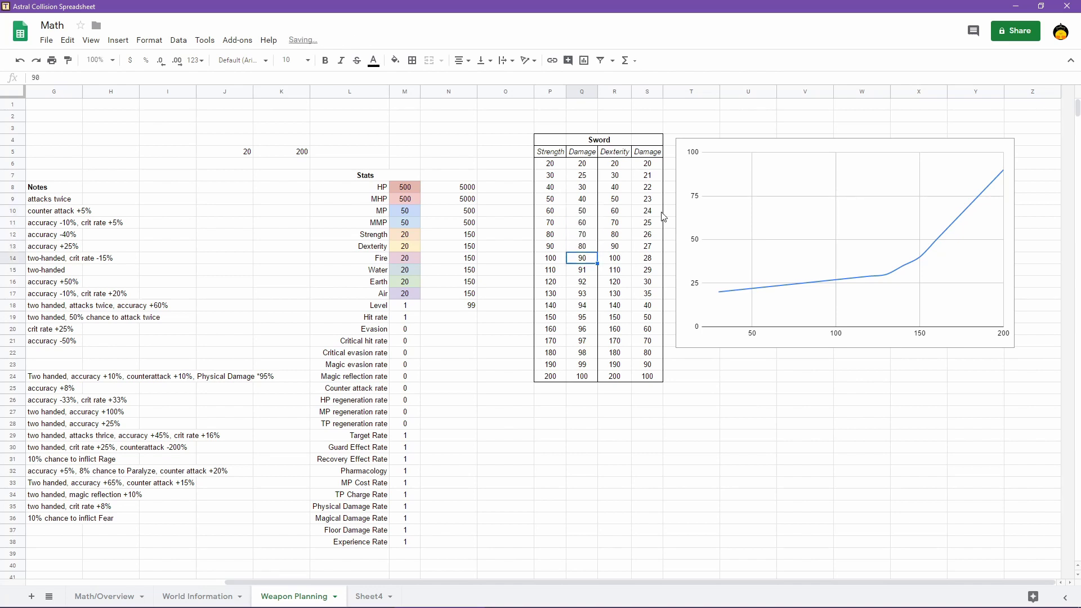
Chart the Strength damage range Q6:Q24 as a smooth line chart placed directly below the Dexterity chart
left_click(583, 166)
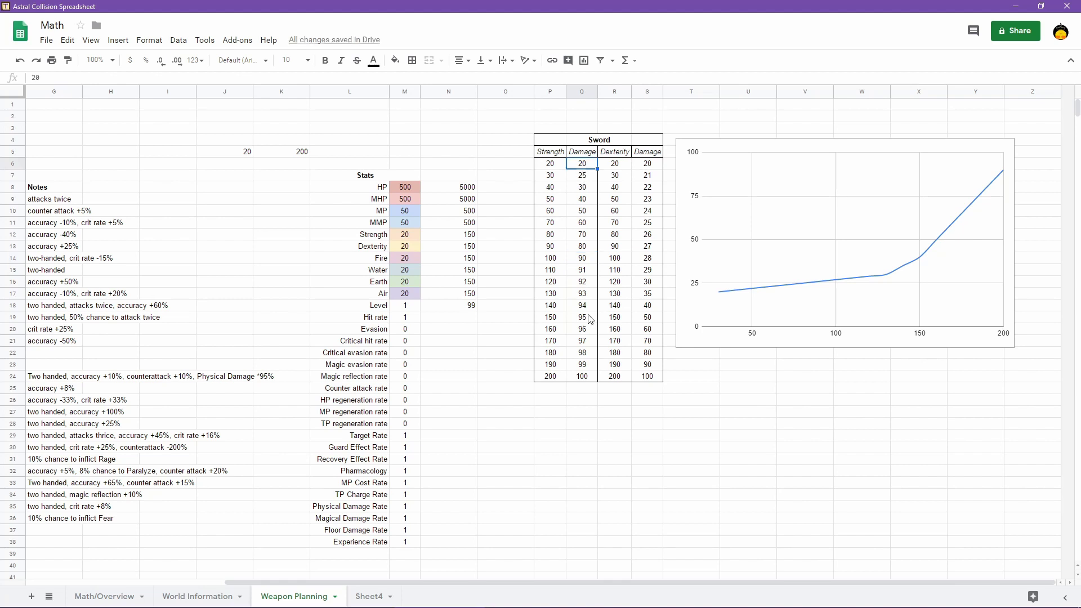
left_click(584, 380, "shift")
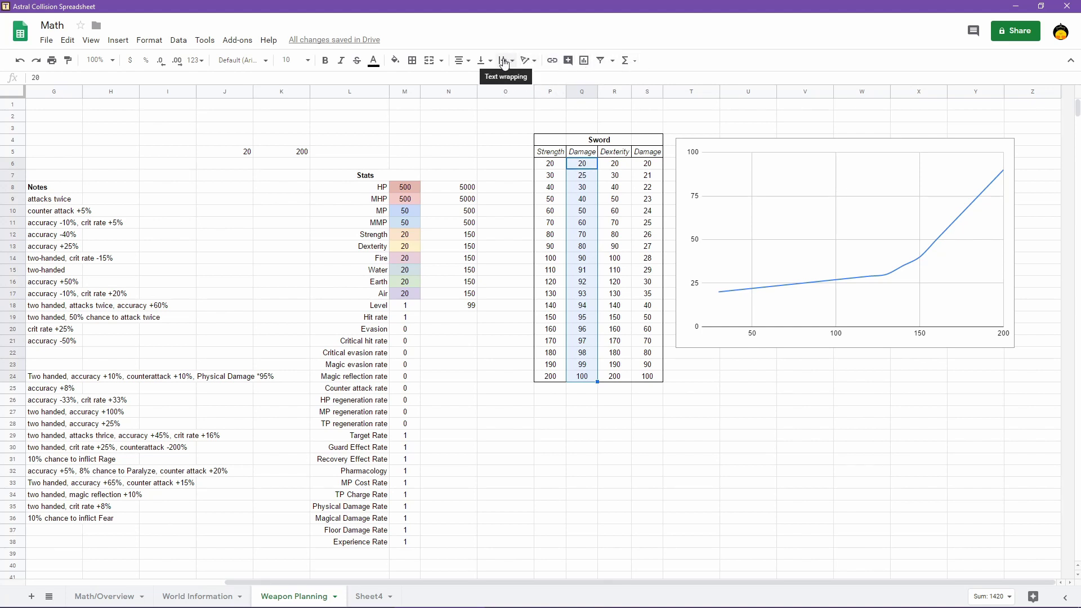
left_click(584, 61)
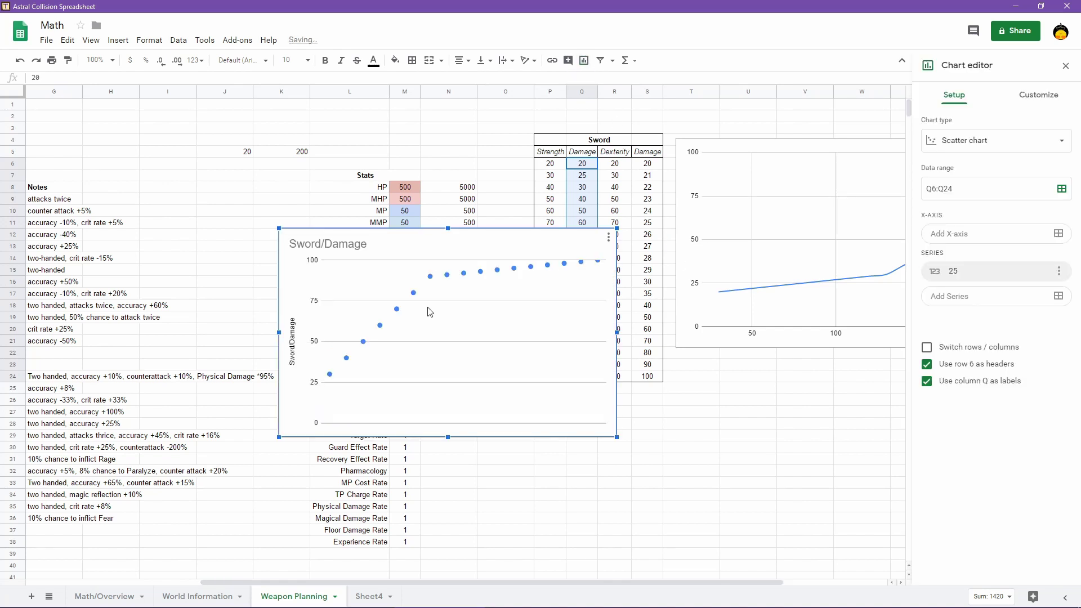
left_click(1060, 142)
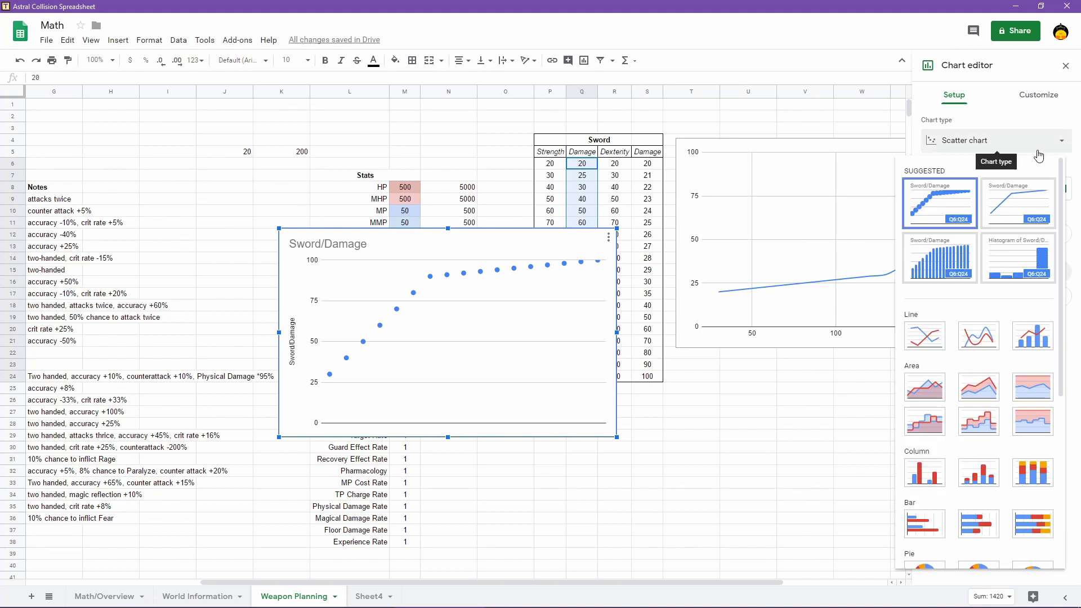
left_click(983, 340)
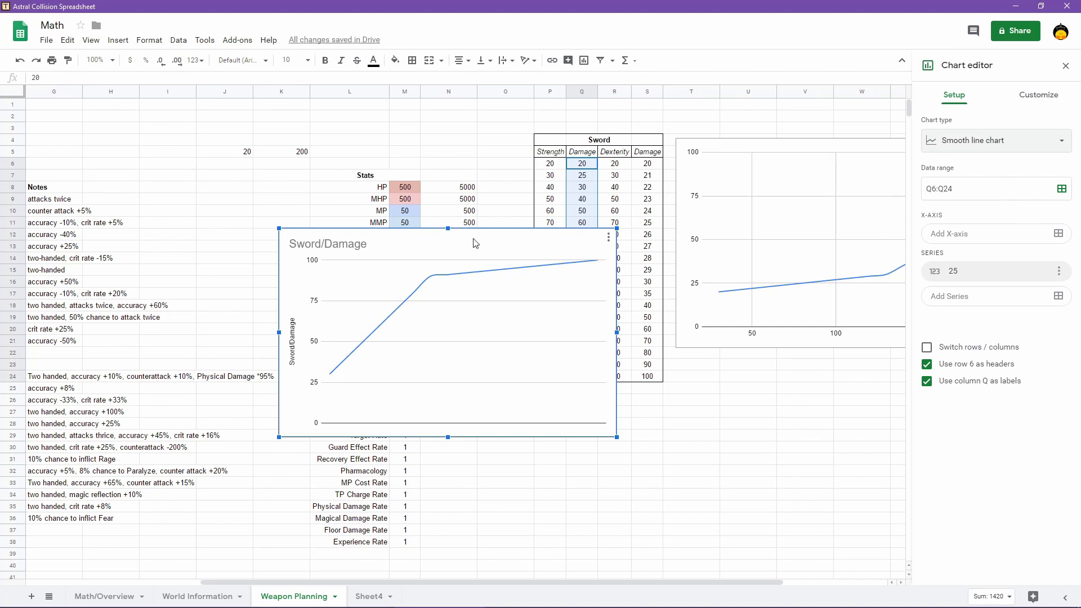
left_click_drag(473, 243, 870, 366)
Use the Strength values in P6:P24 as the X-axis of the new Sword/Damage chart
left_click(1059, 233)
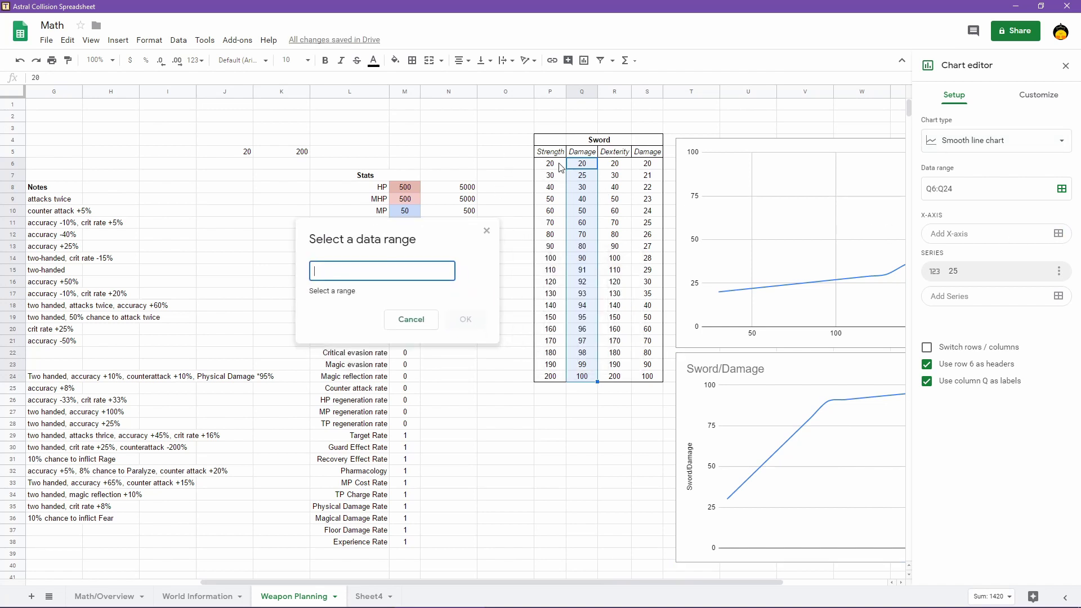
left_click_drag(552, 164, 550, 379)
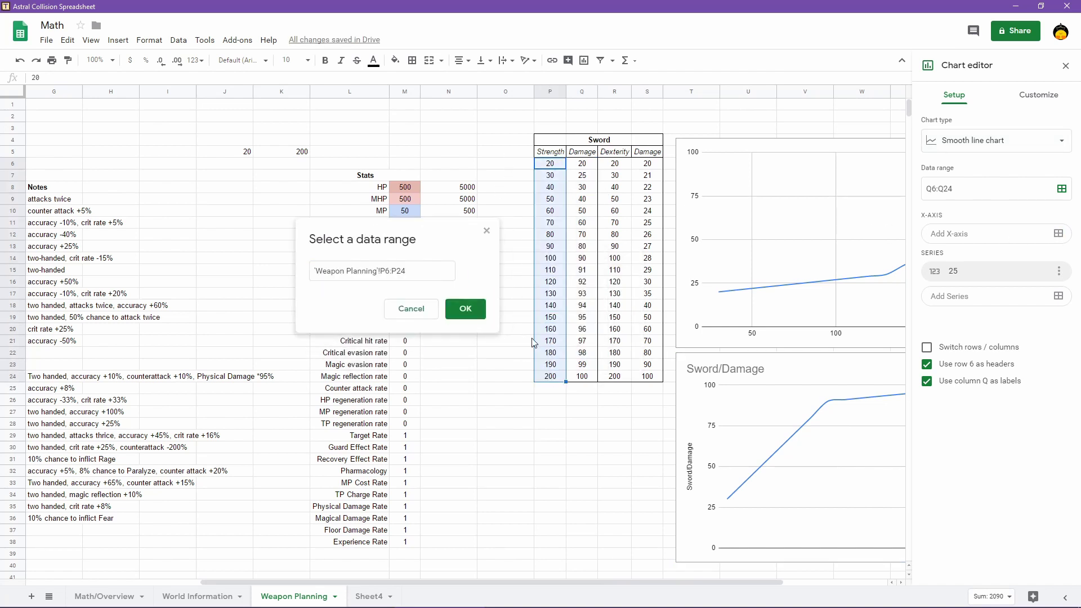
left_click(465, 308)
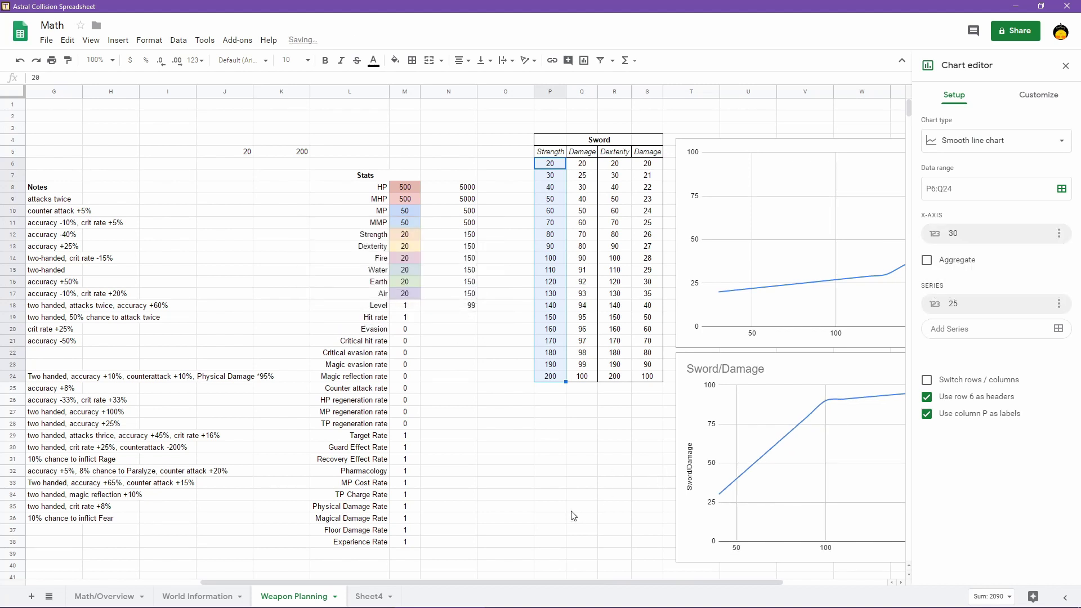
left_click_drag(572, 511, 532, 499)
left_click(563, 470)
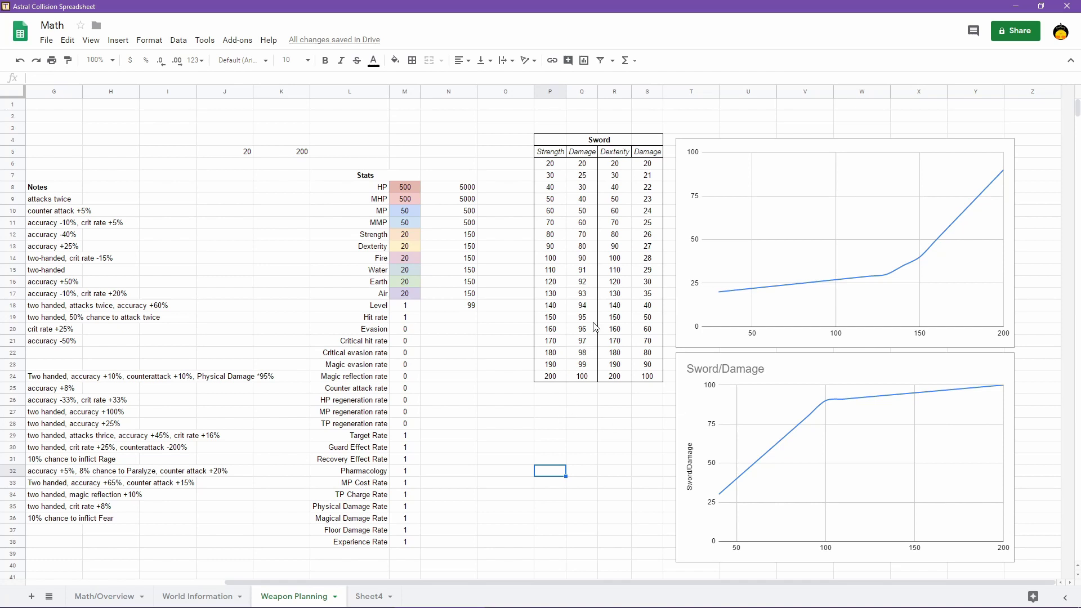
Enter the values 20, 100 and 200 in P26:P28 below the Sword table
left_click(583, 164)
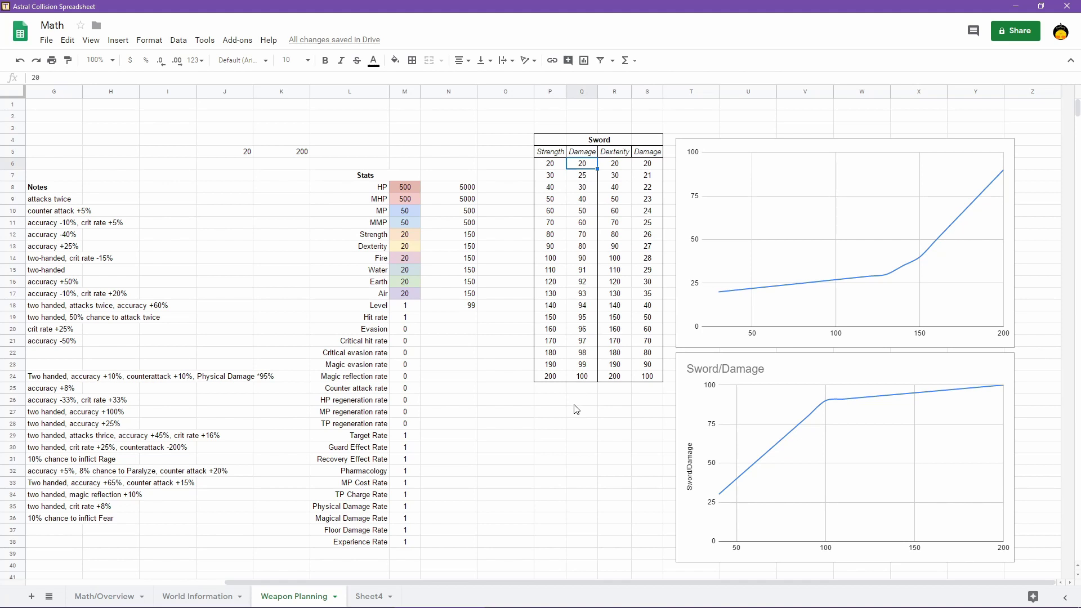
left_click(557, 403)
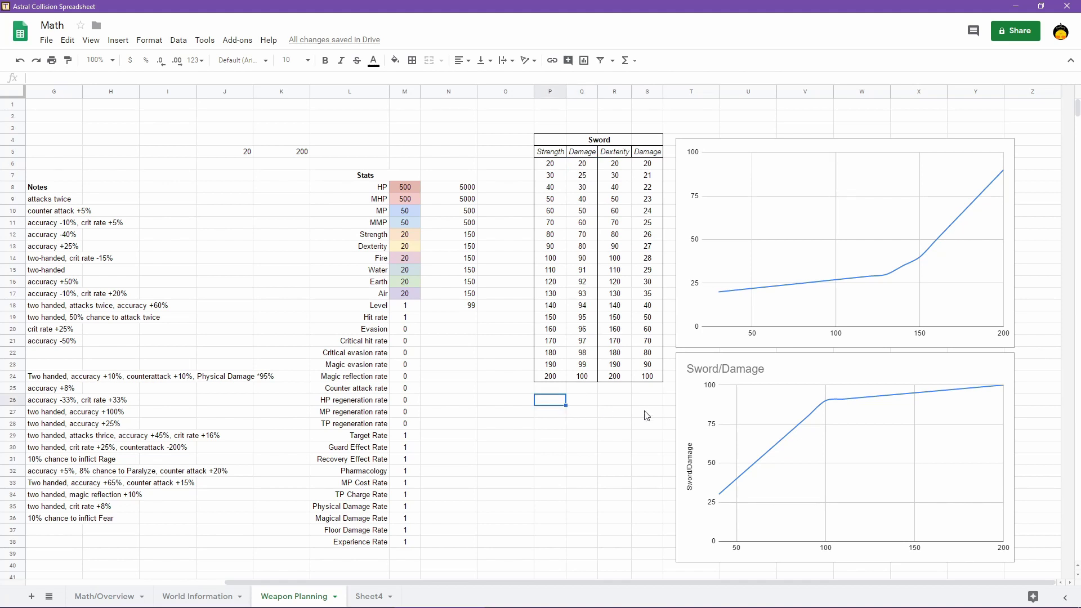
type("20")
key("Return")
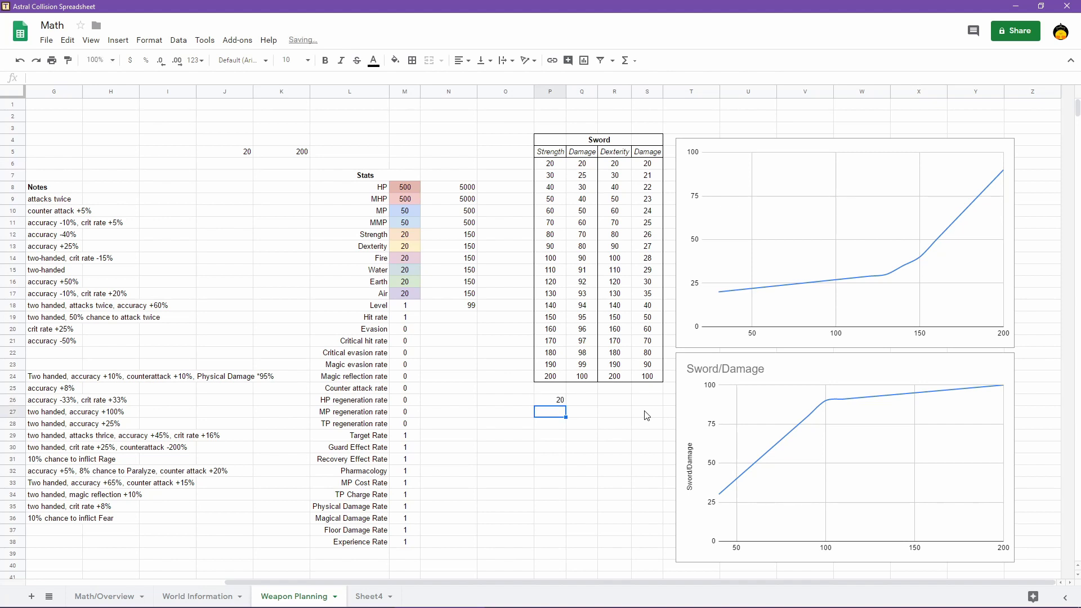
type("100")
key("Return")
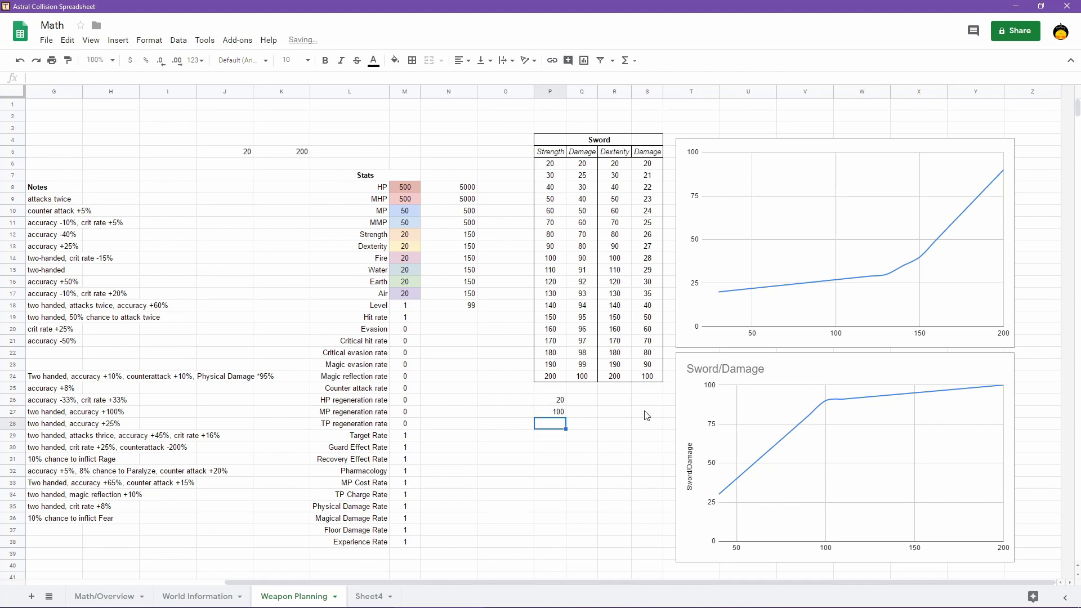
type("200")
key("Return")
key("Up")
key("Up")
key("Up")
key("Down")
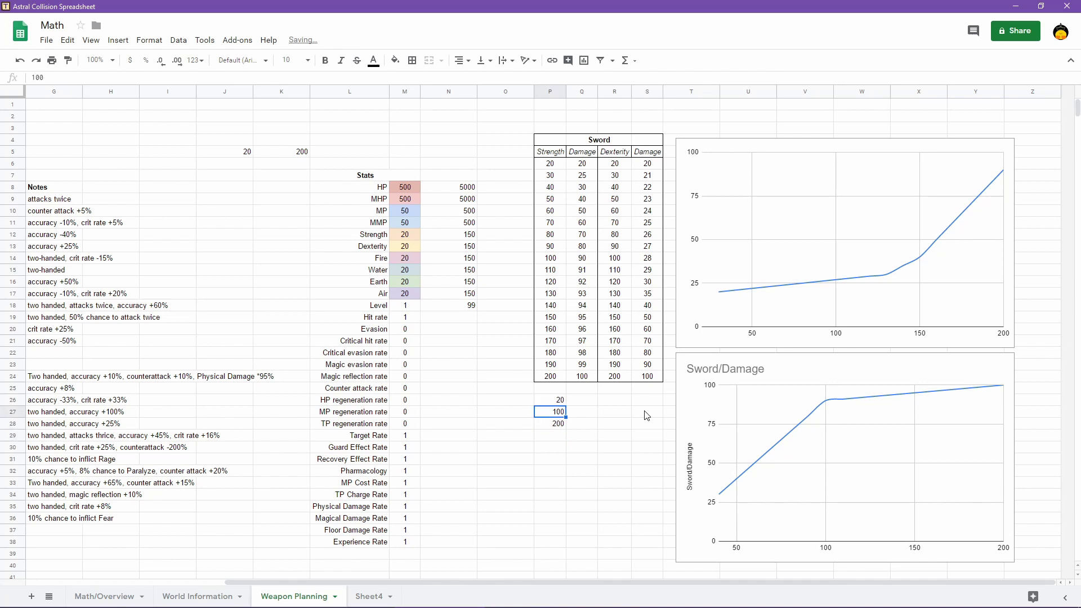
Change the middle test value in P27 to 110
type("110")
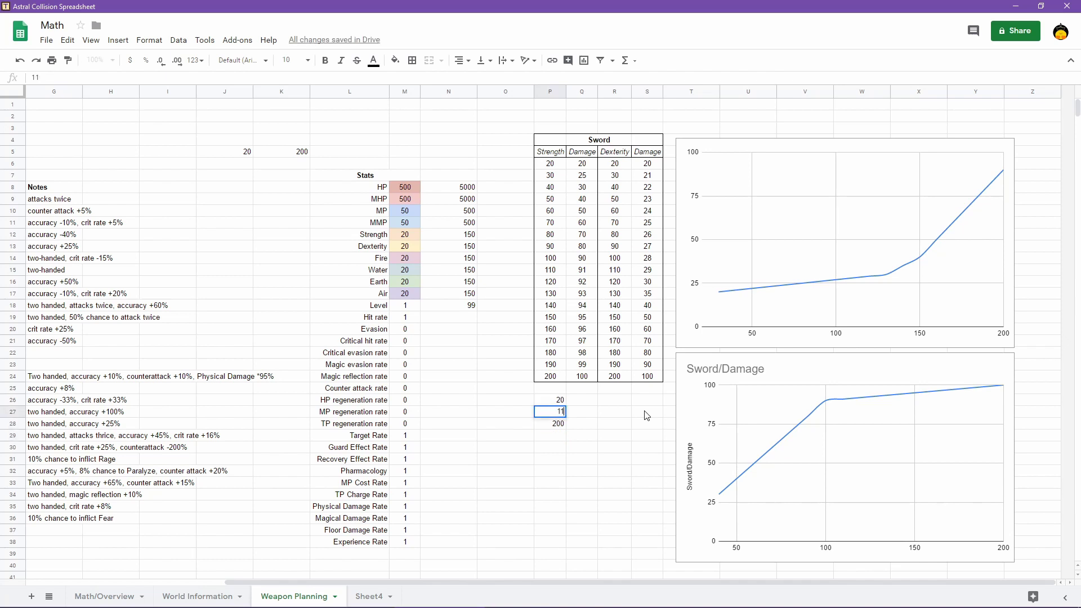
key("Return")
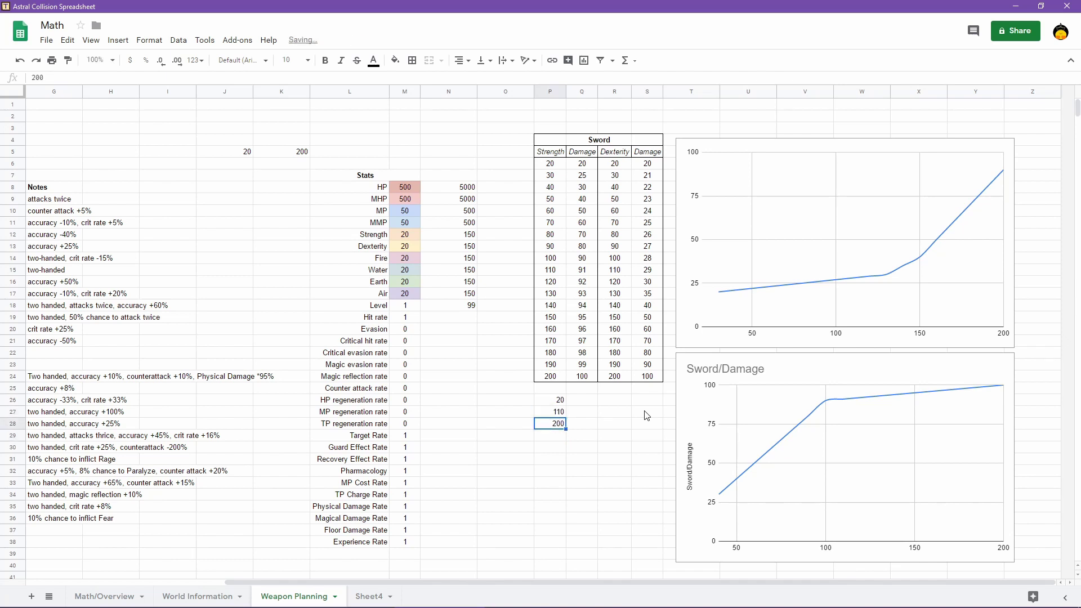
key("Down")
key("Down")
key("Up")
key("Up")
key("Up")
key("Up")
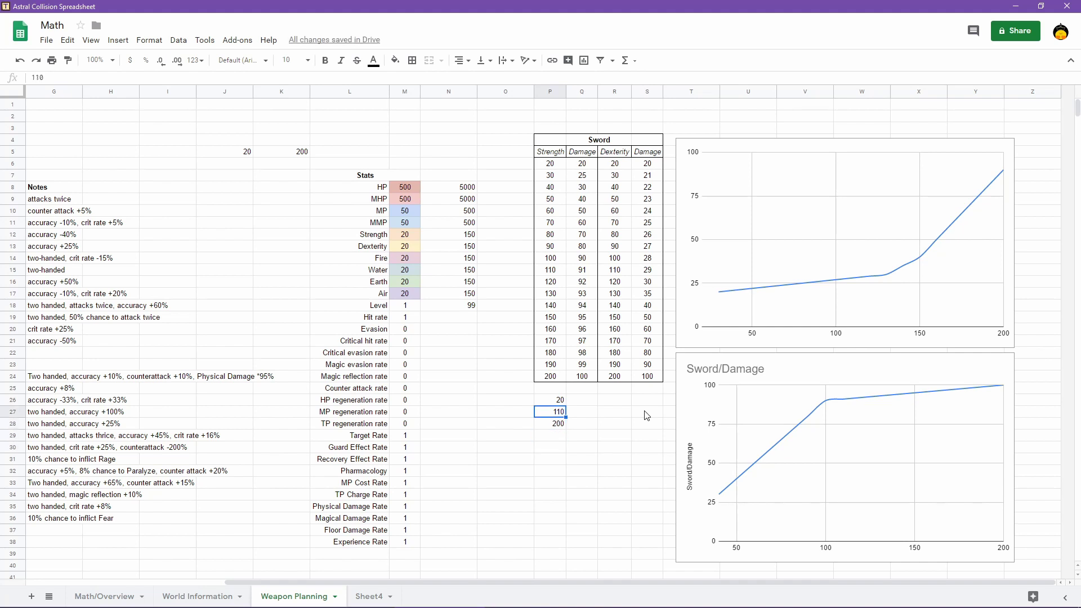
key("Down")
key("Down")
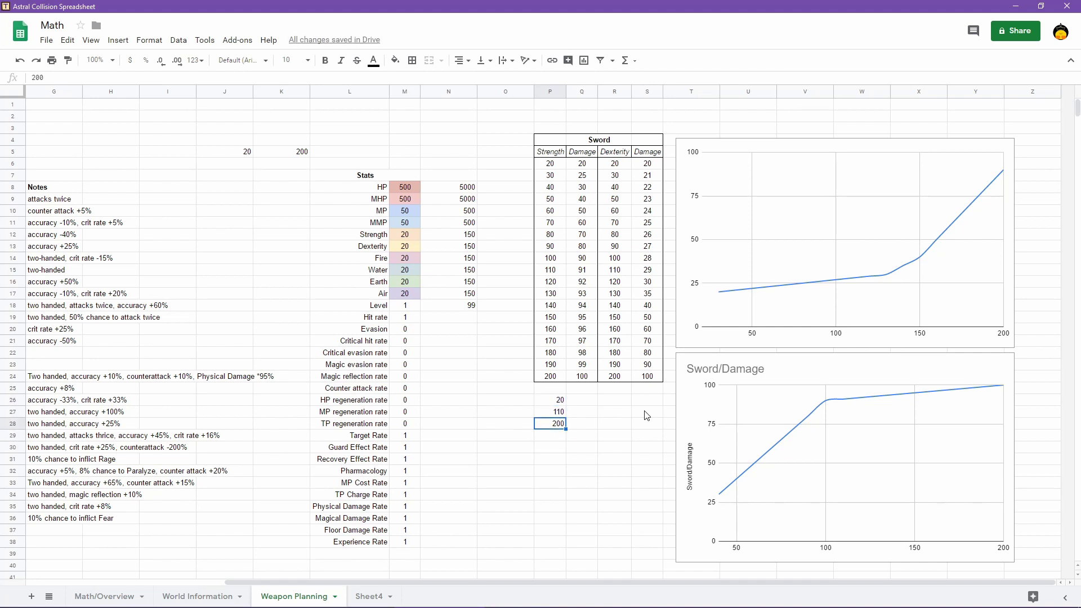
key("Up")
key("Down")
key("Up")
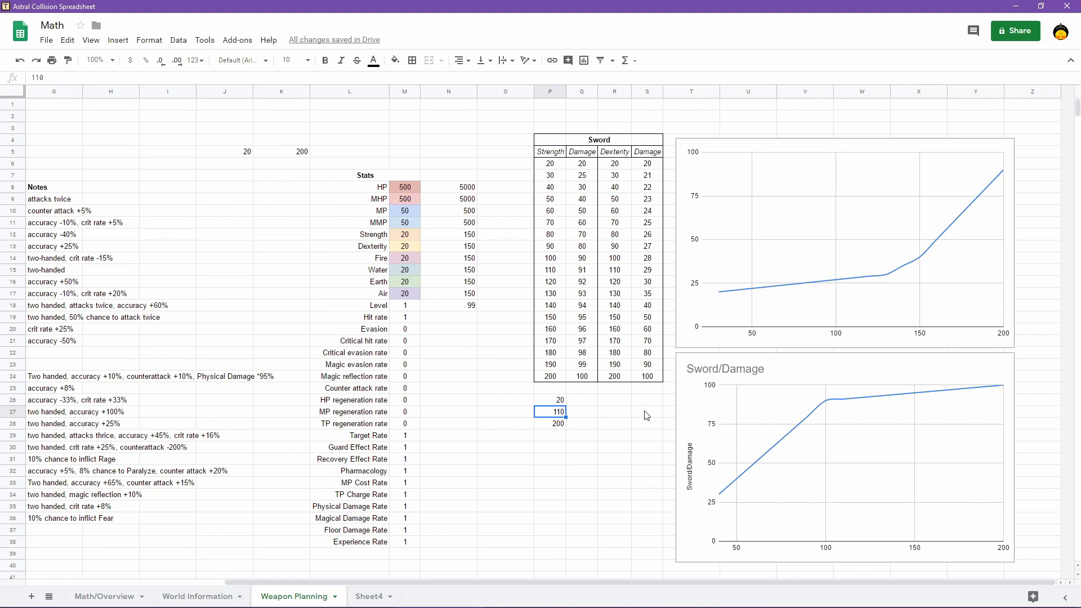
key("Down")
key("Down")
type("=110-")
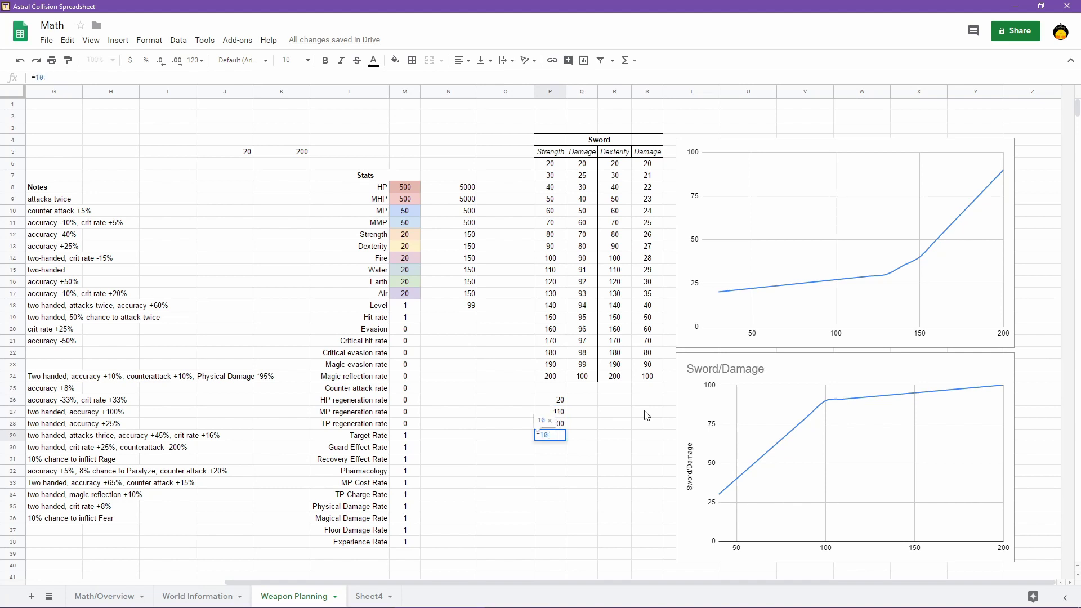
type("20")
key("Return")
key("Up")
key("Delete")
Try the formula =LOG(2,P26) in Q26, beside the first test value
key("Right")
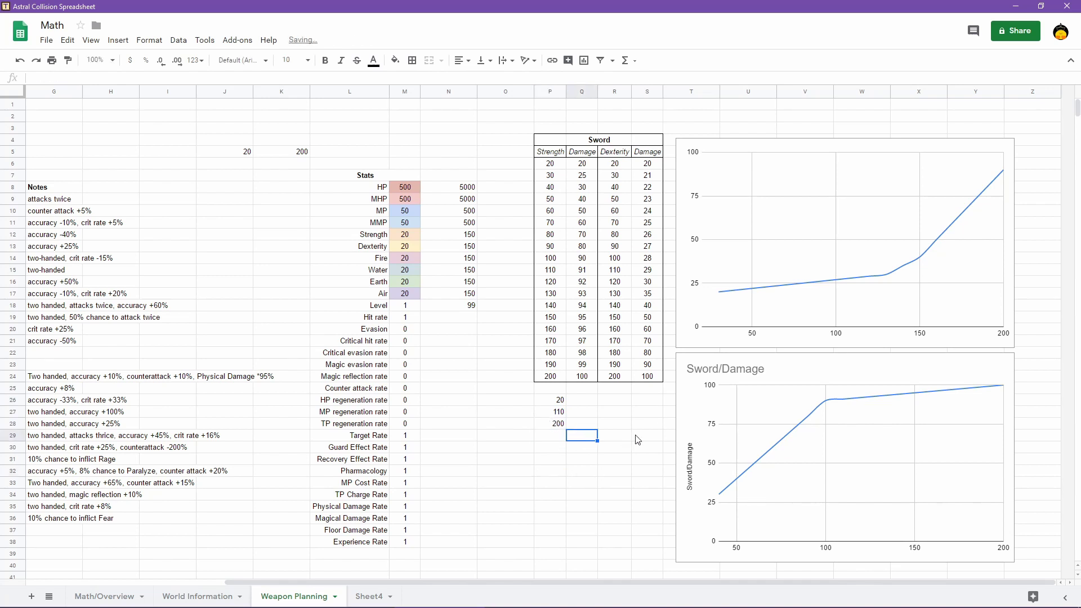
key("Up")
key("Up")
key("Up")
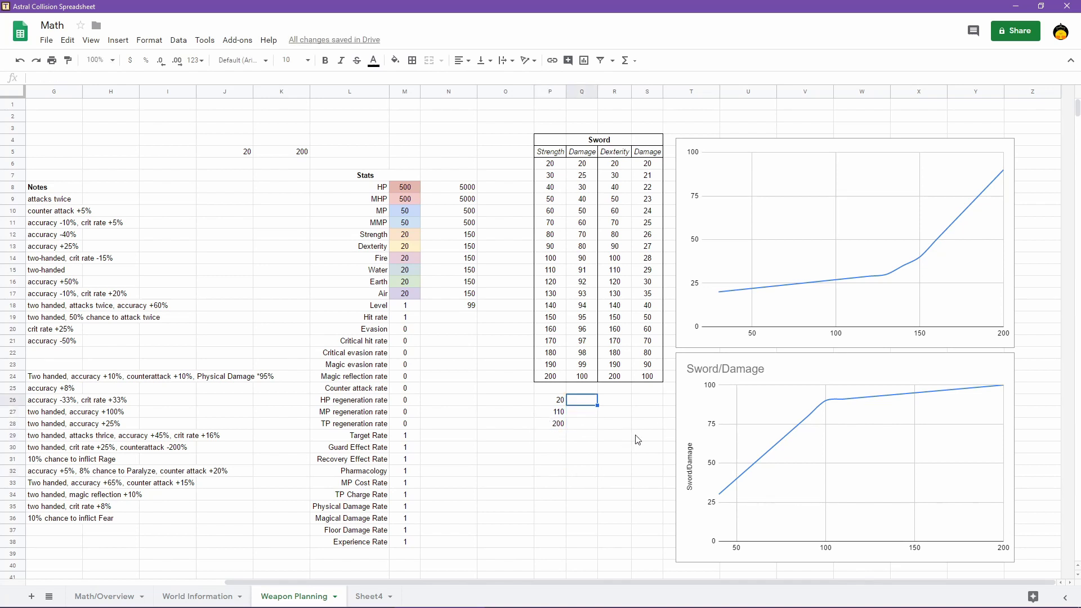
type("=LOG(")
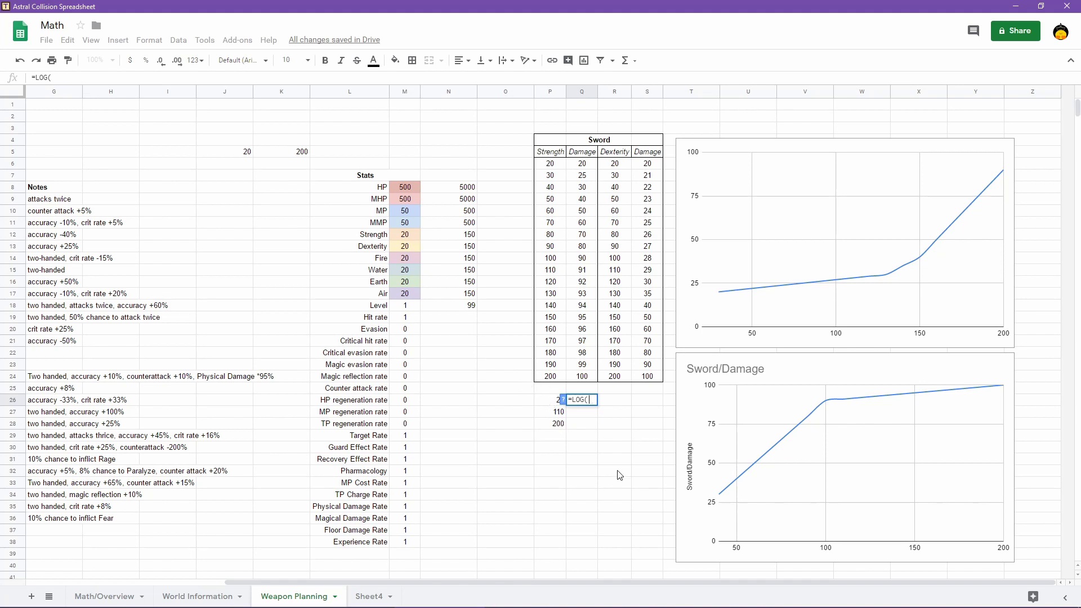
type("2,")
key("Left")
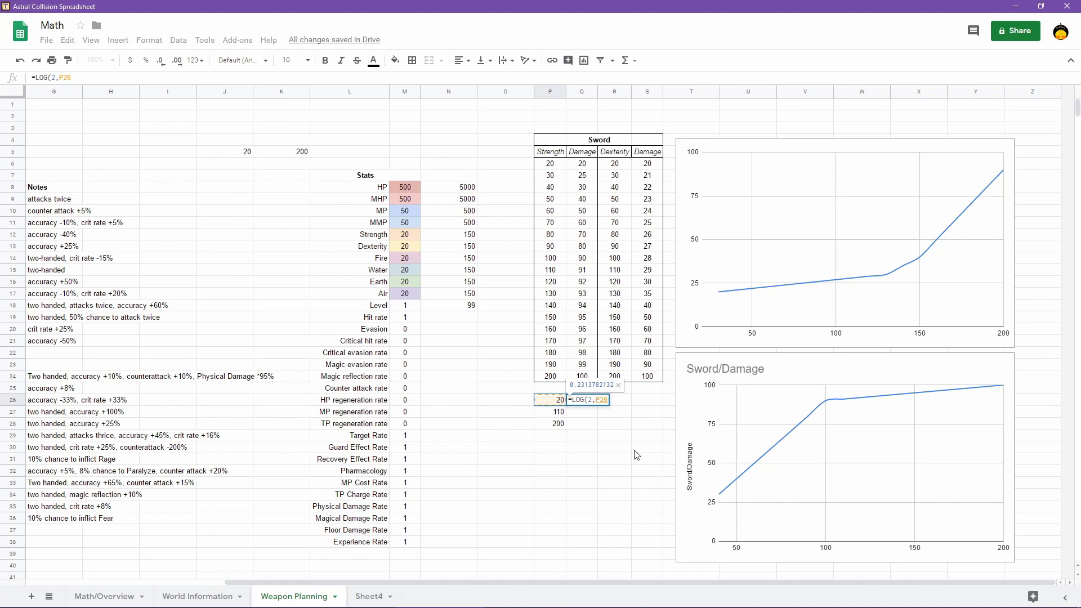
key("Return")
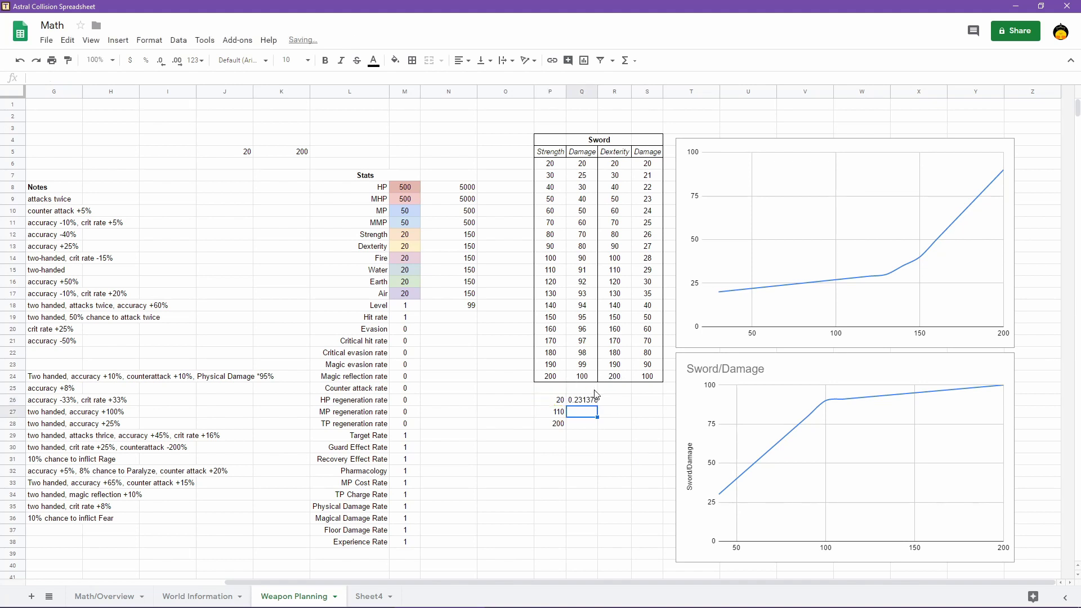
Reopen Q26's formula, search the help for "log" and insert the LOG function into the cell
left_click(581, 440)
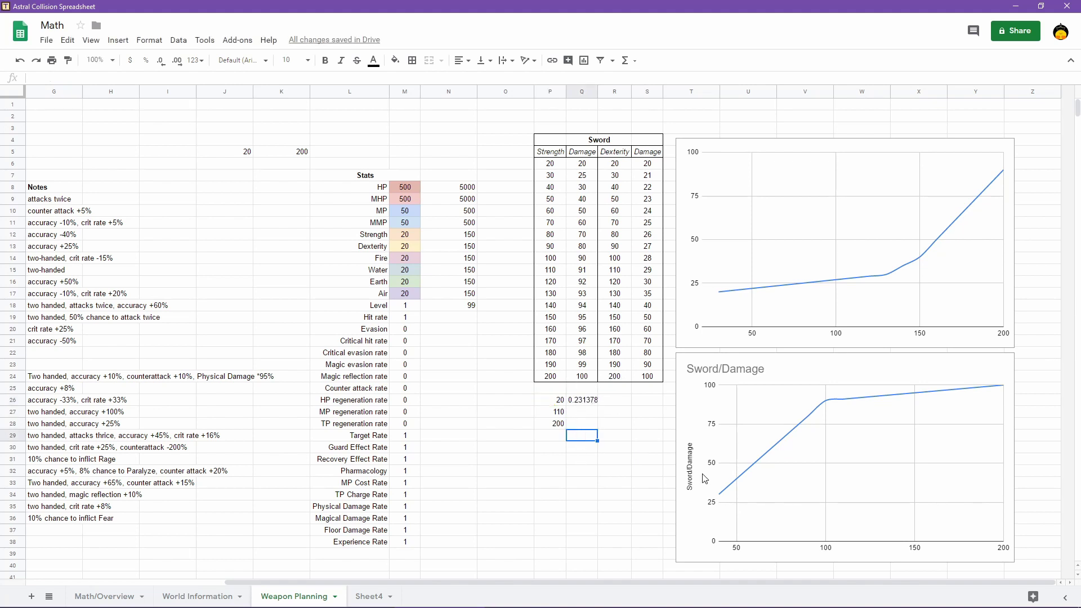
double_click(581, 400)
left_click(36, 77)
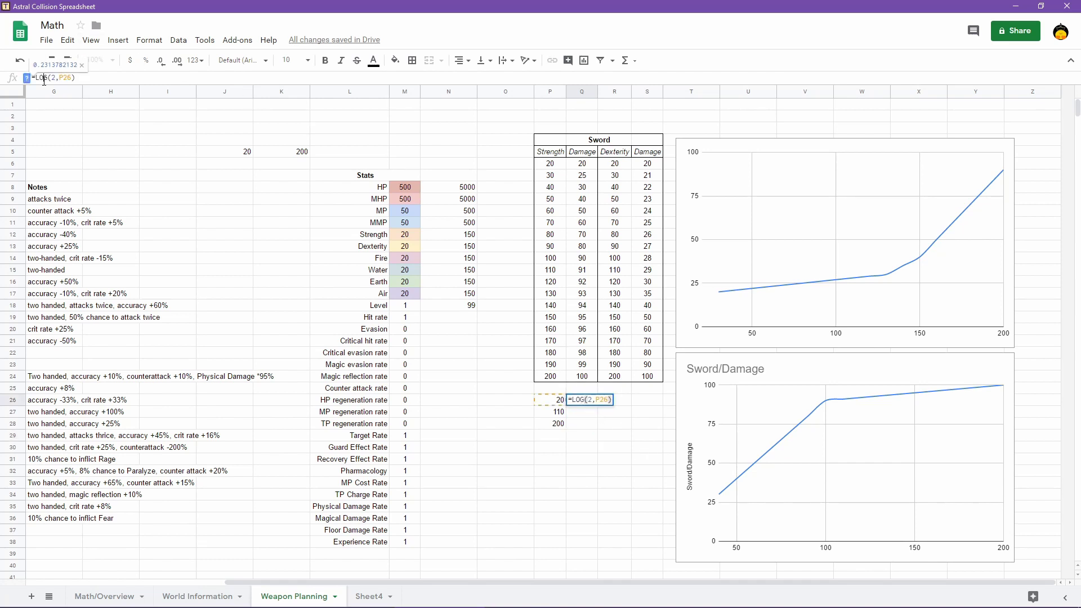
right_click(40, 77)
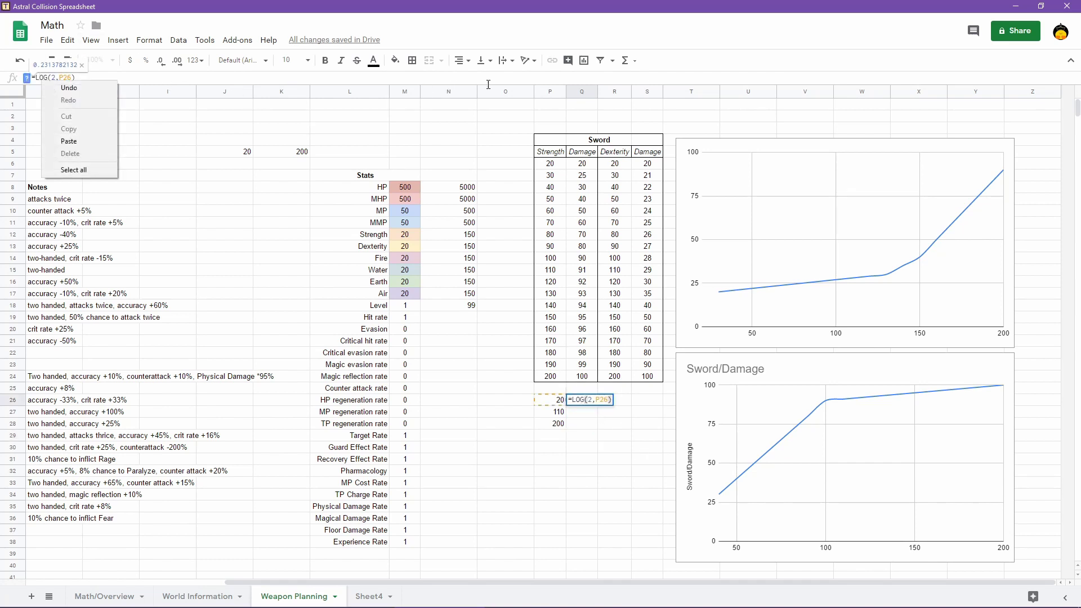
left_click(596, 76)
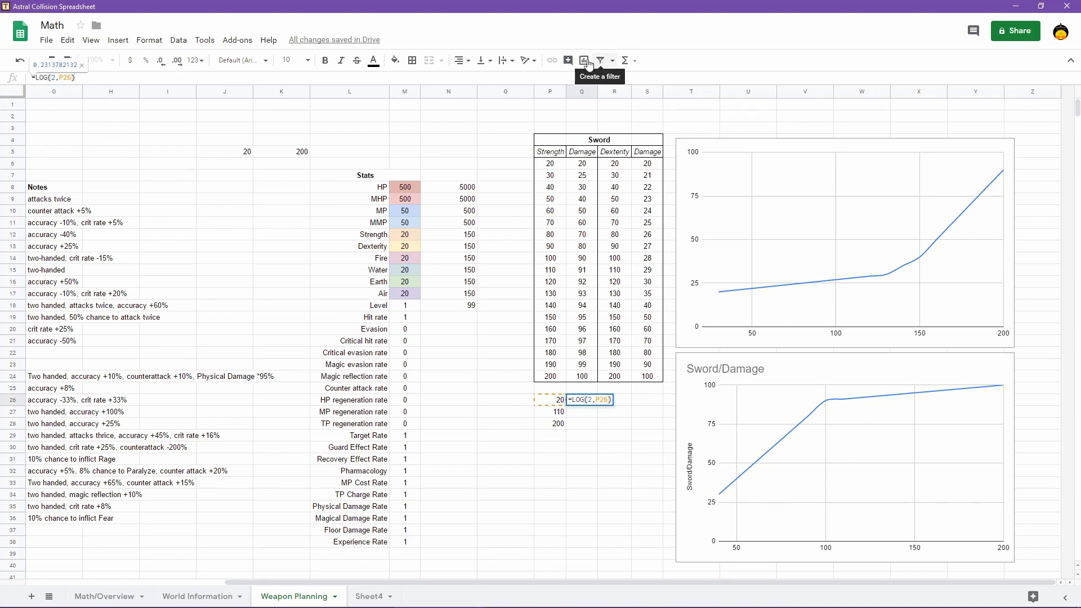
left_click(267, 44)
left_click(267, 42)
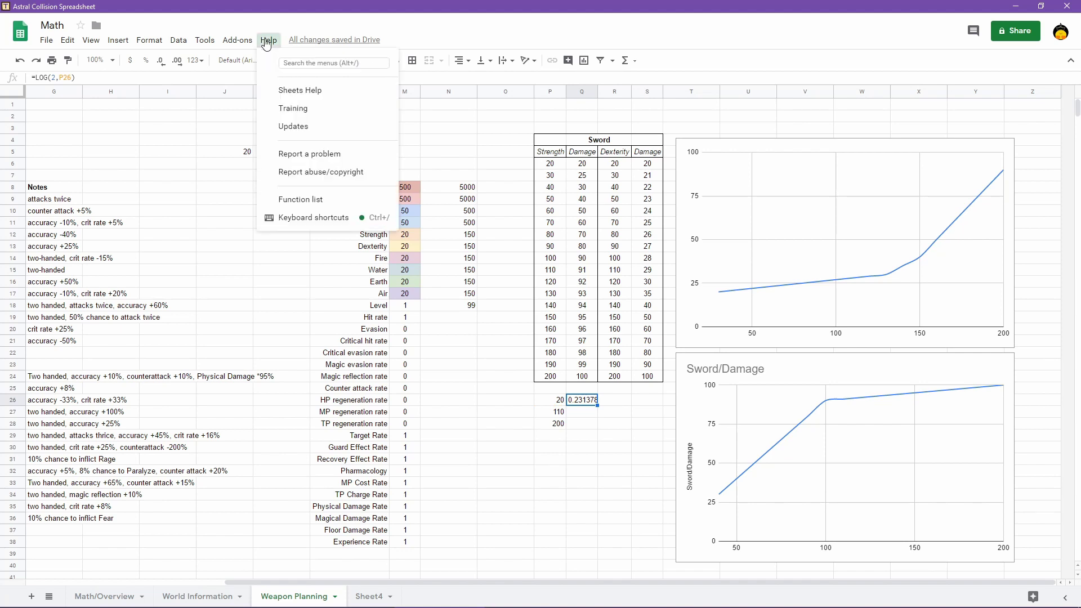
type("log")
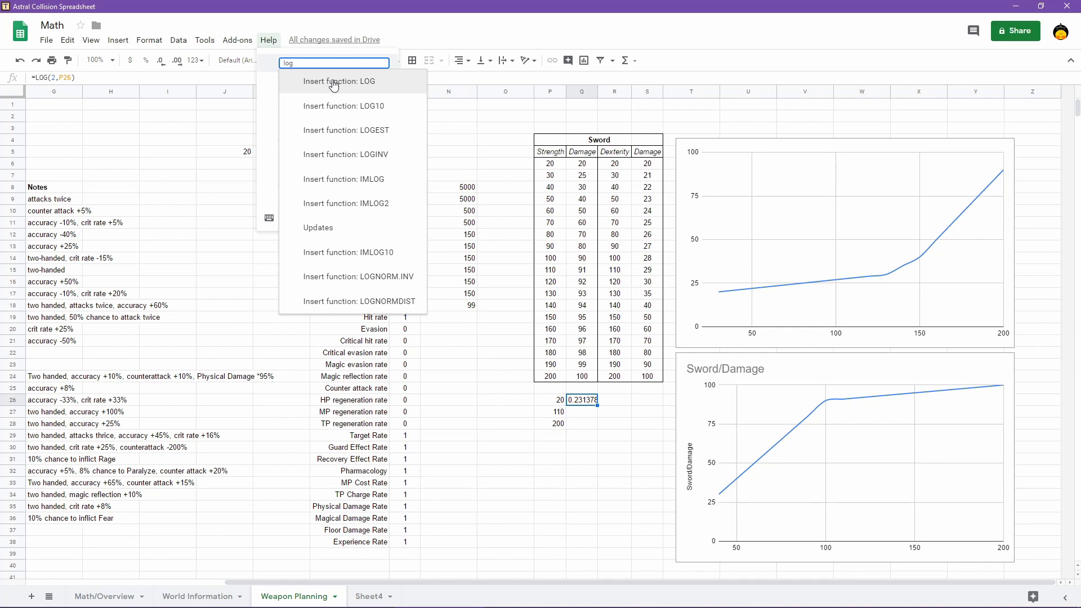
left_click(334, 82)
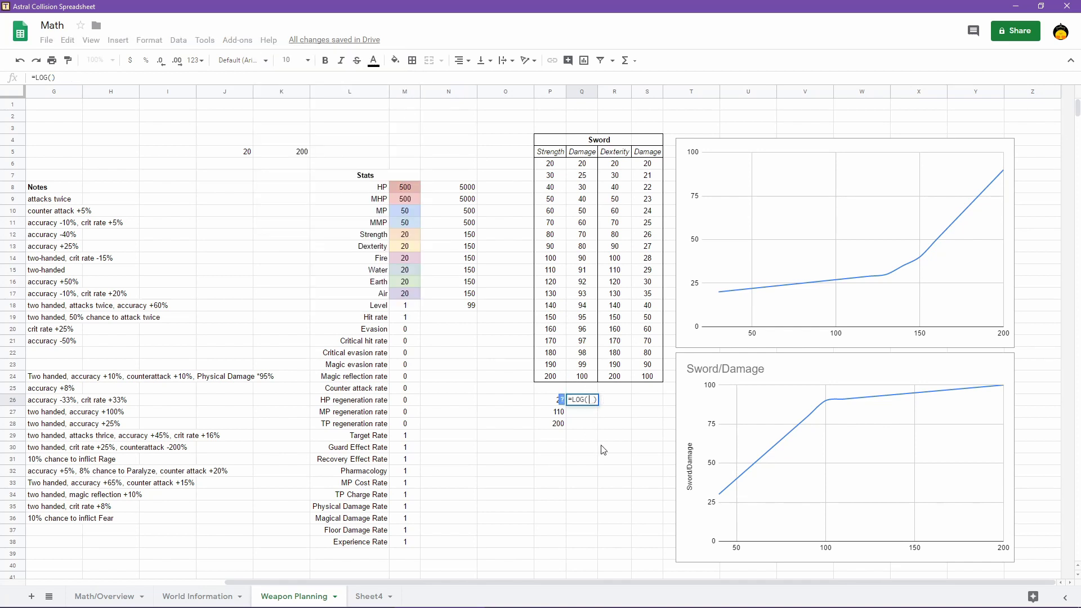
Review the LOG function's argument syntax from the formula in Q26, and clear the cell
left_click(569, 413)
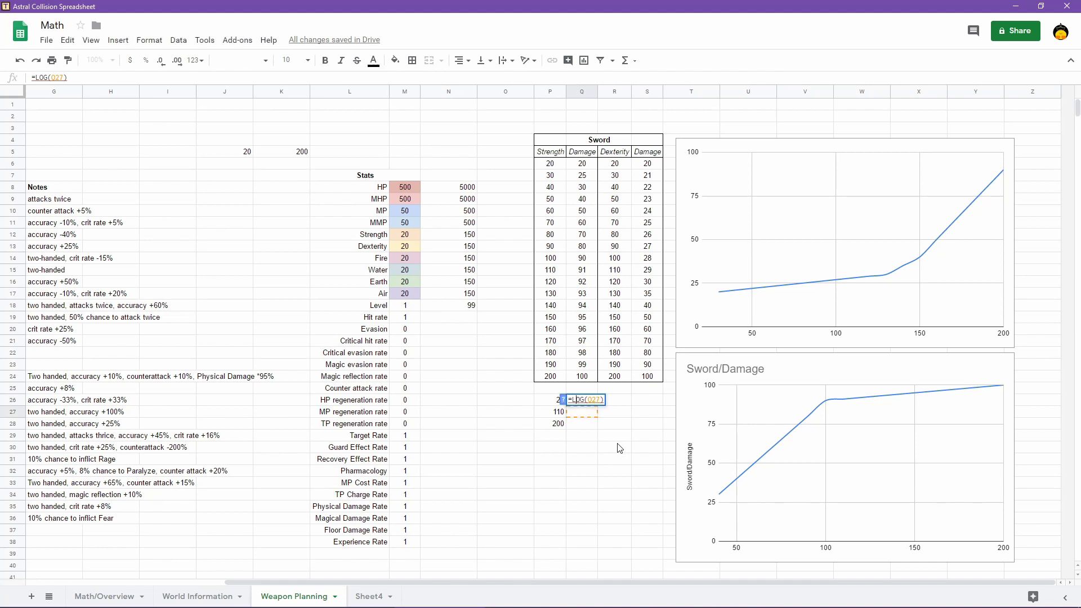
left_click(563, 399)
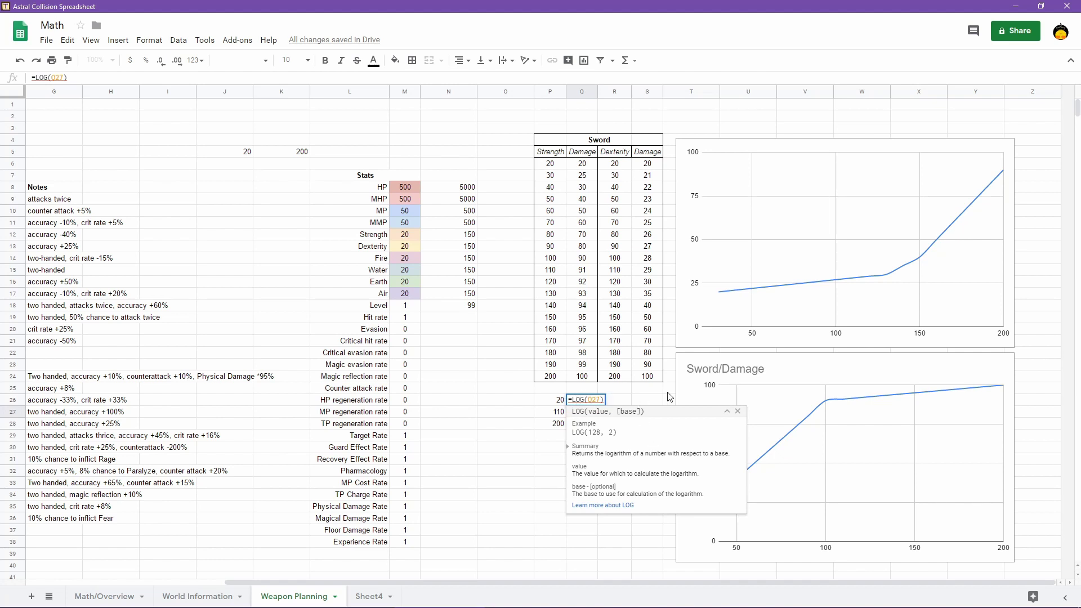
left_click(599, 400)
left_click(737, 411)
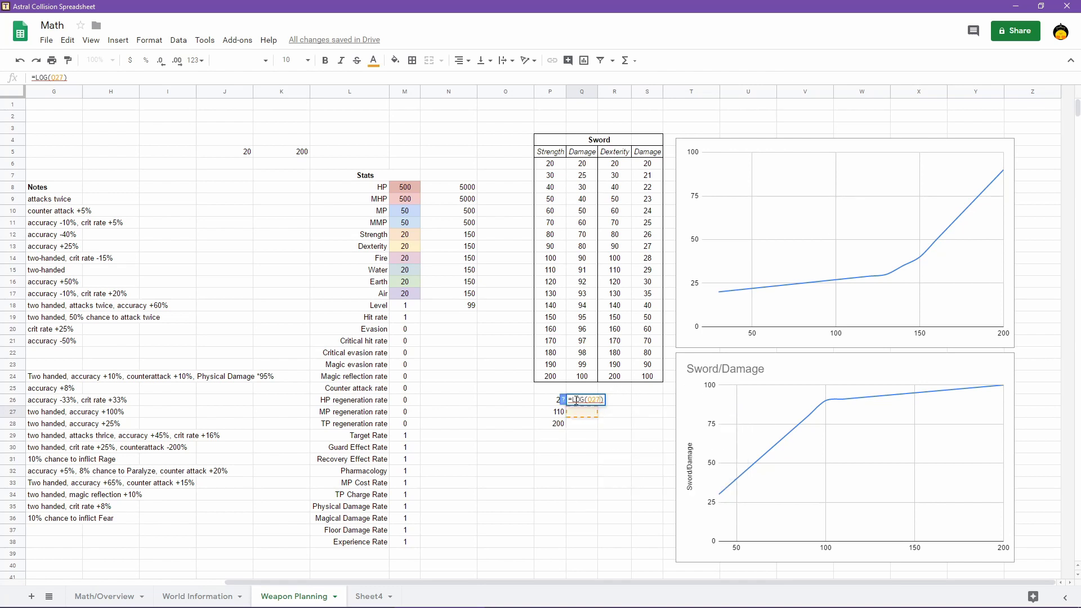
left_click(545, 400)
left_click(594, 403)
key("Delete")
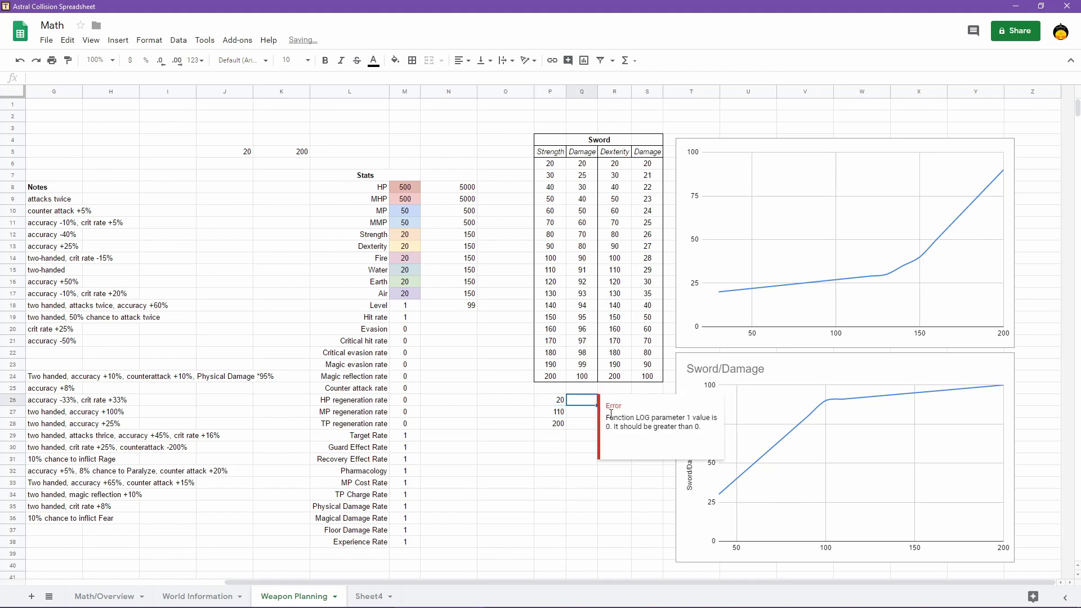
Build the formula =LOG(P26,2) in Q26 to take the base-2 logarithm of the first test value
type("=LOG")
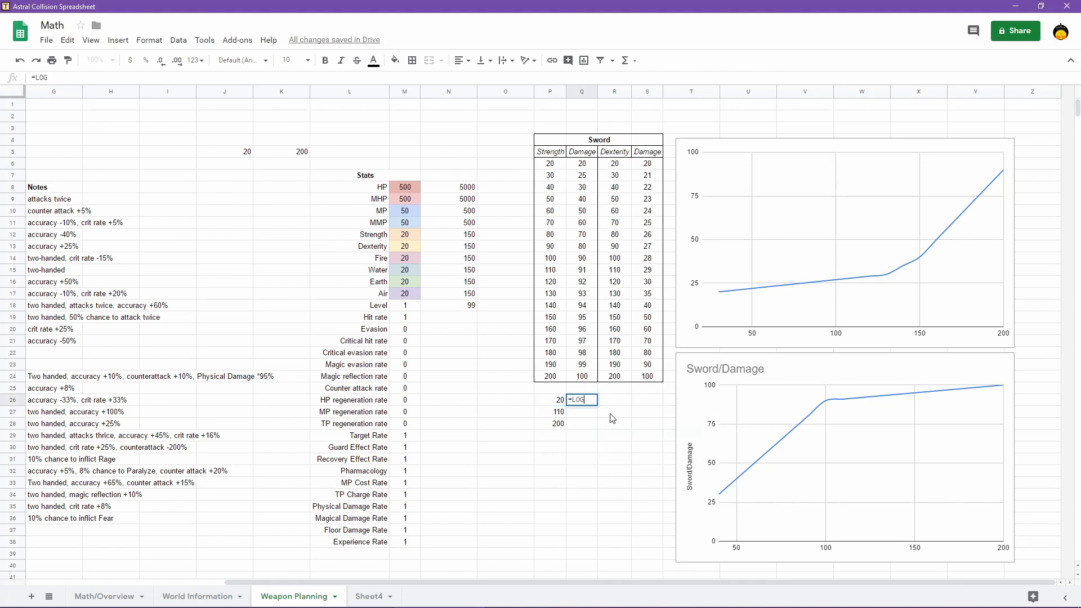
left_click(555, 400)
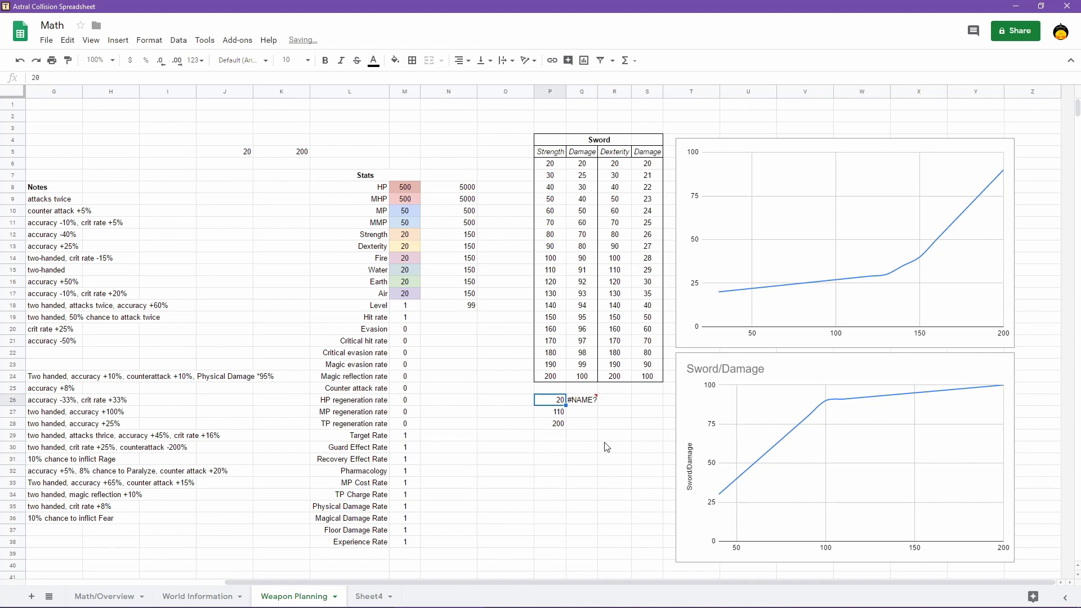
double_click(585, 397)
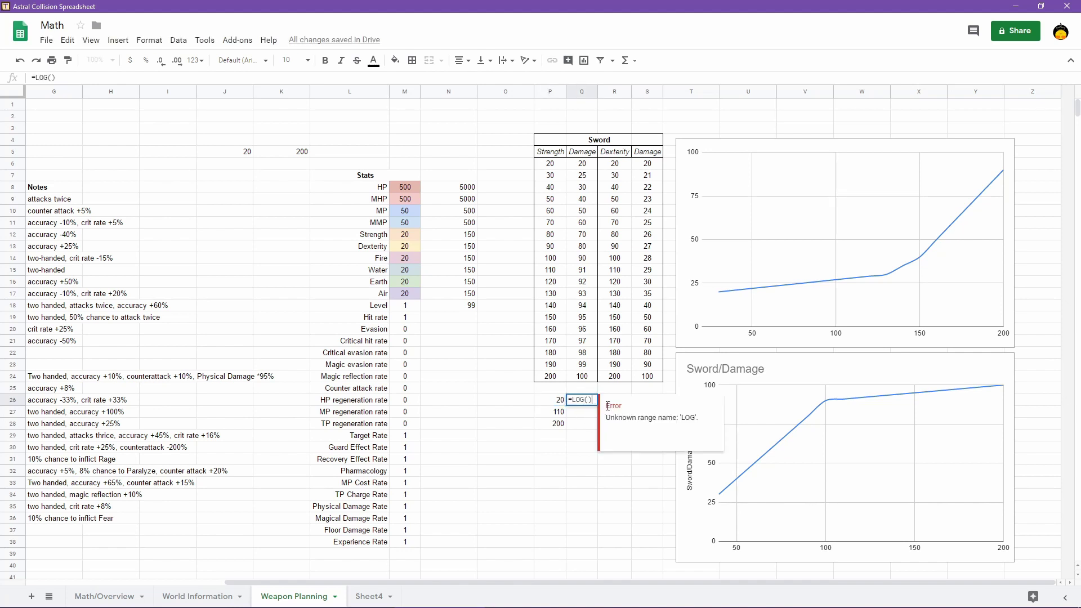
type("(")
left_click(556, 401)
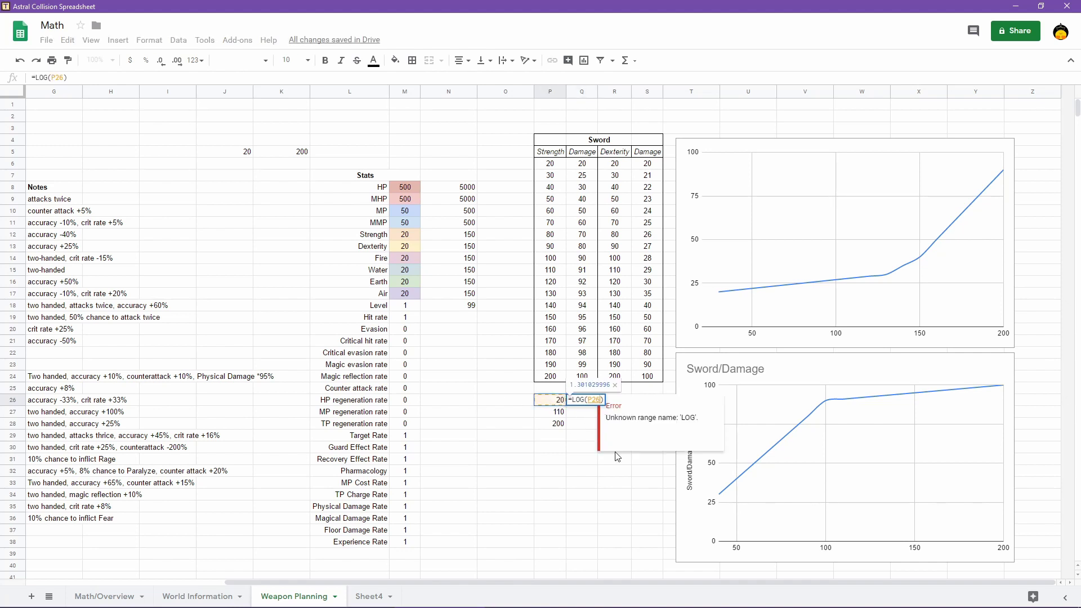
type(",2")
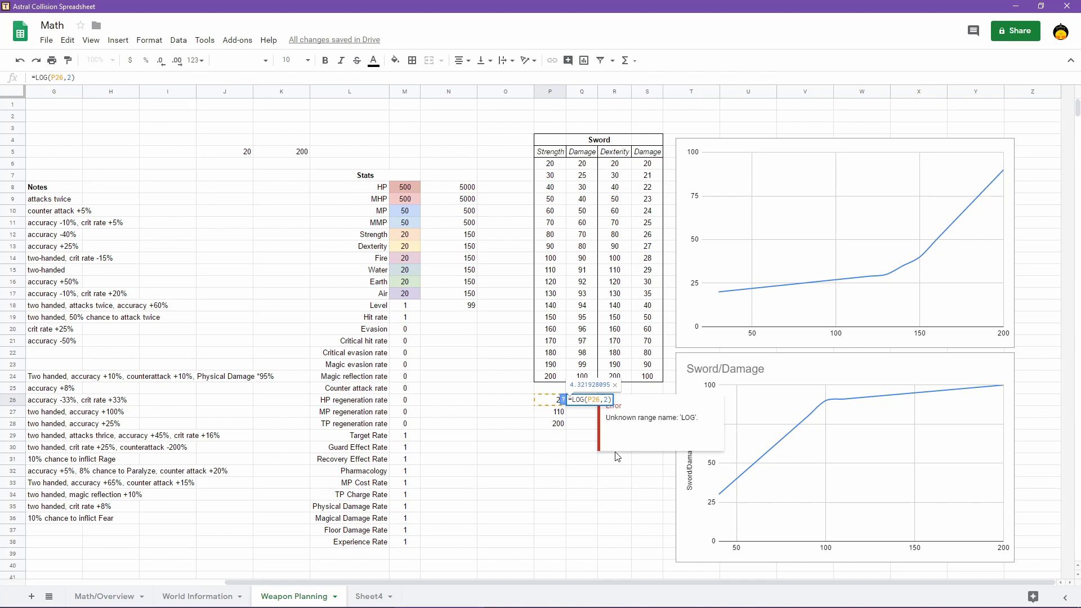
Multiply the logarithm in Q26 by 4.7 and round it, using =ROUND(LOG(P26,2)*4.7)
type("*4.7")
key("Left")
key("Left")
key("Left")
key("Left")
key("Left")
key("Left")
key("Left")
key("Left")
type("ROUND(")
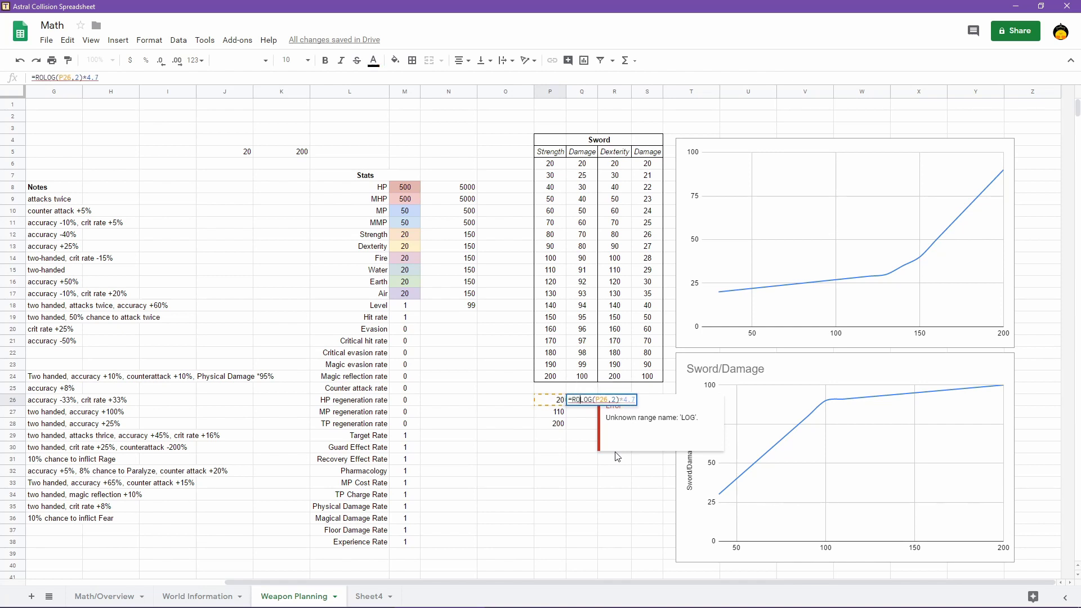
key("End")
type(")")
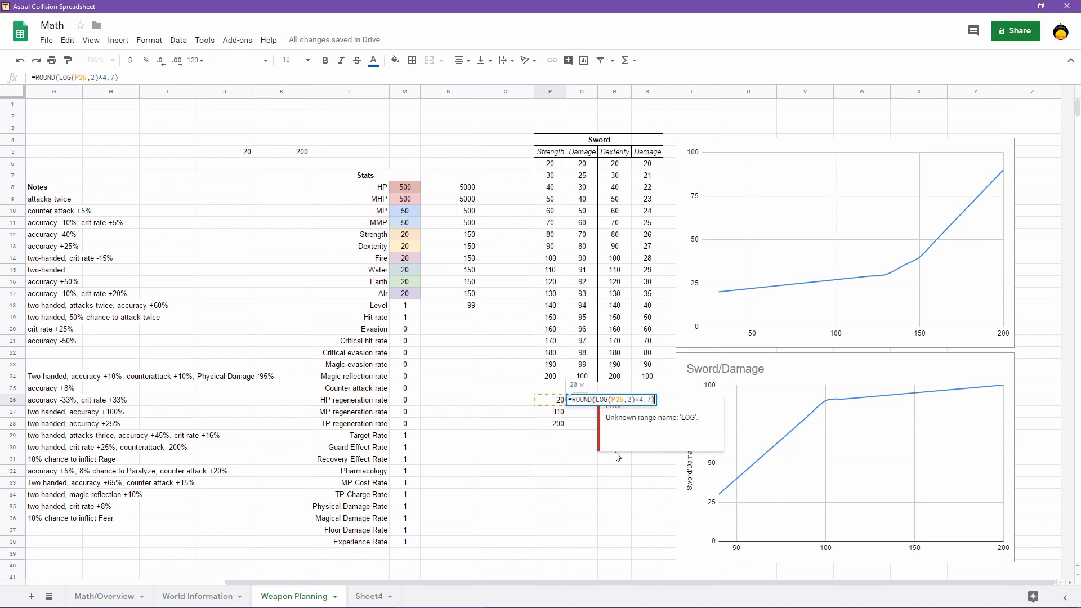
key("Return")
key("Up")
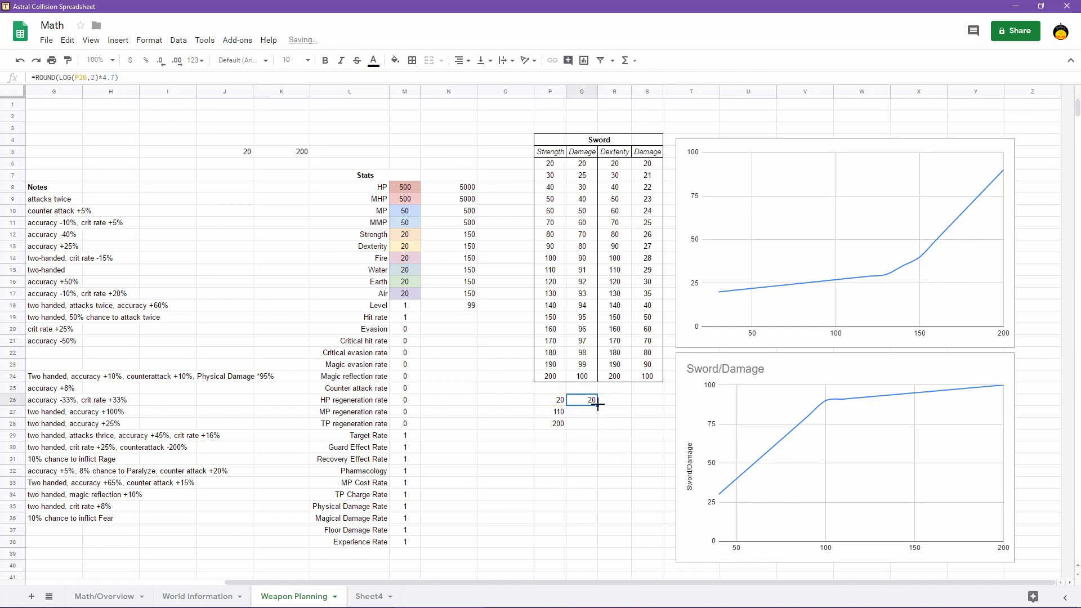
Fill the Q26 formula down through Q28 and check the results for all three test values
left_click_drag(597, 404, 598, 426)
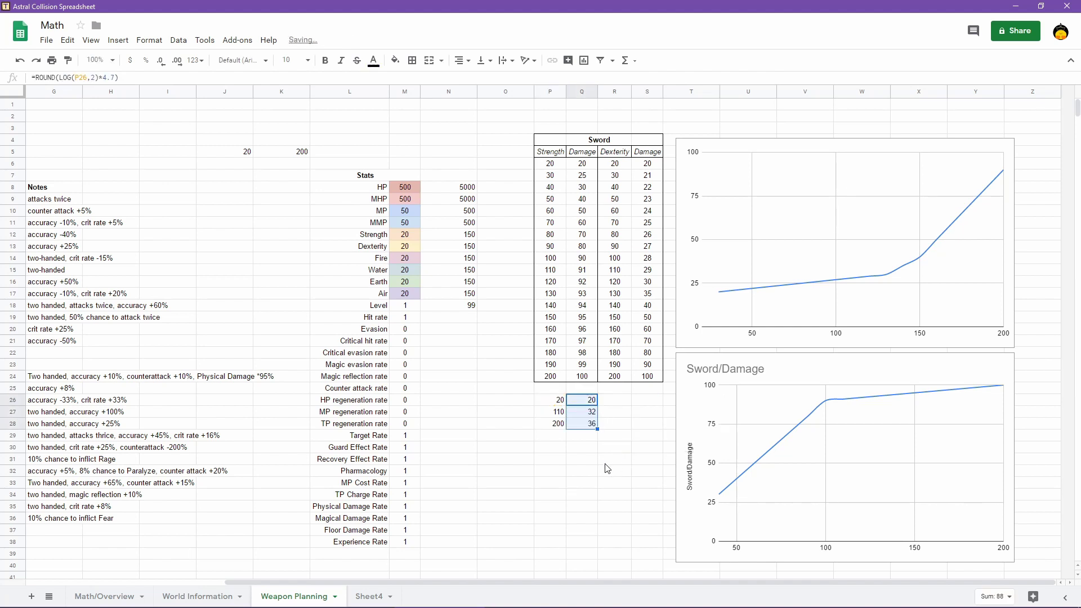
left_click(590, 412)
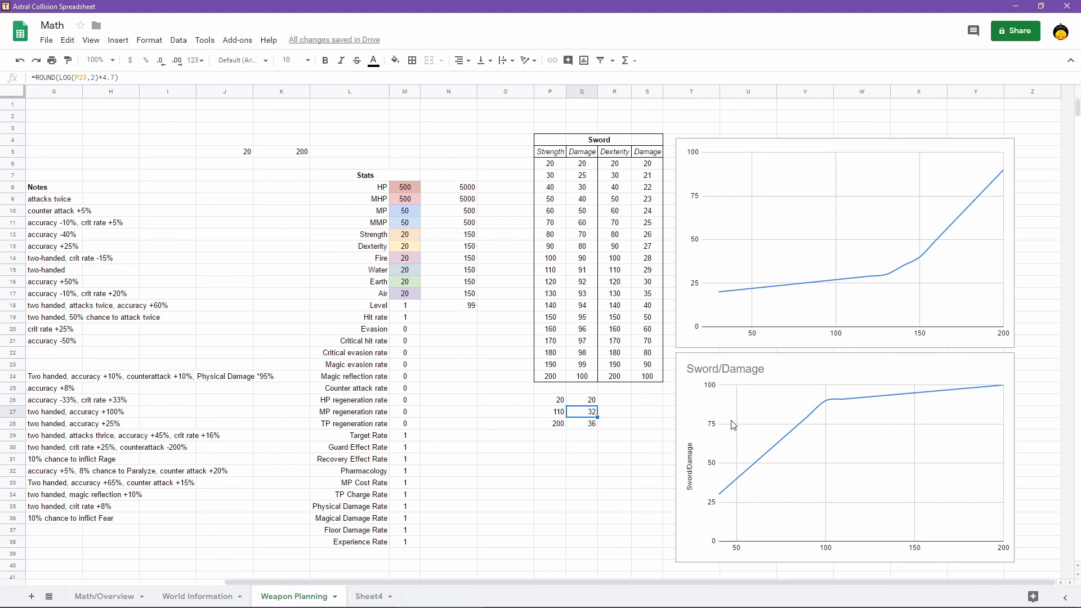
key("Up")
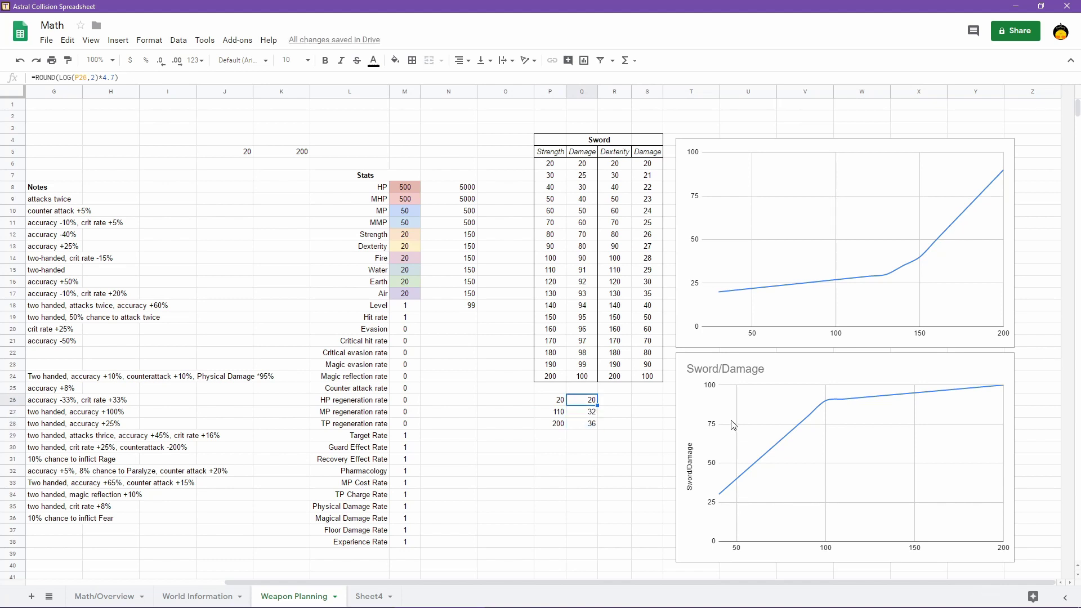
key("Down")
key("Down")
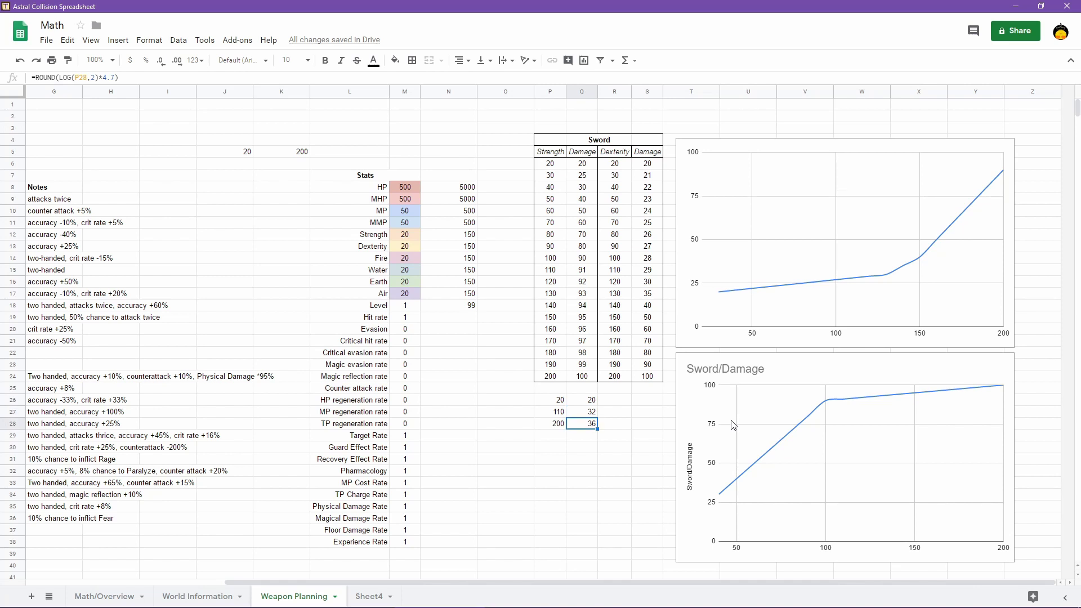
key("Up")
key("Up")
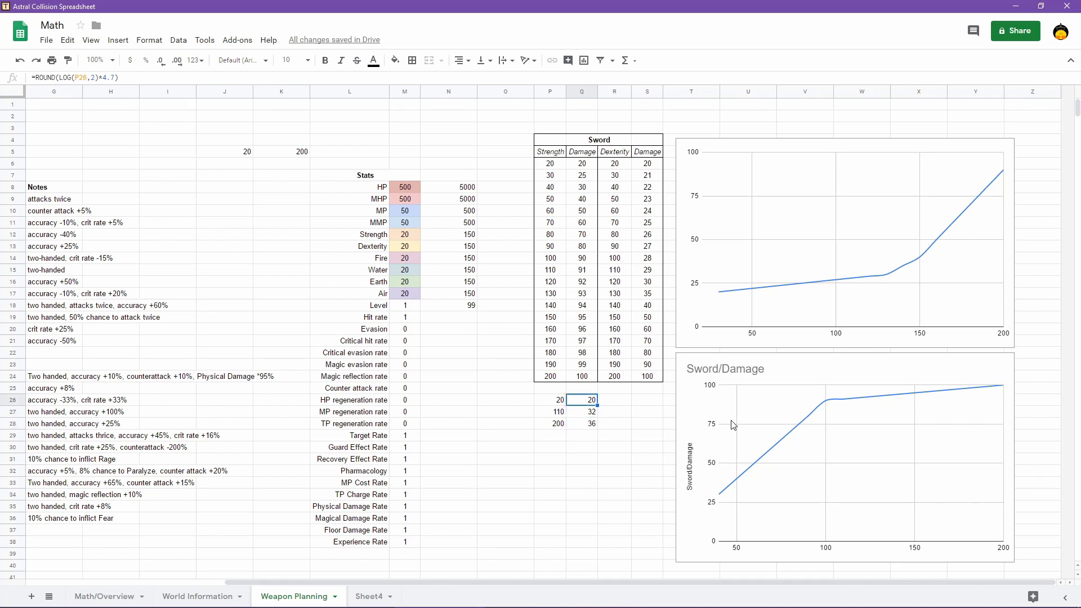
Change the logarithm base in Q26's formula to 100, keeping the rounded result multiplied by 4.7
key("Return")
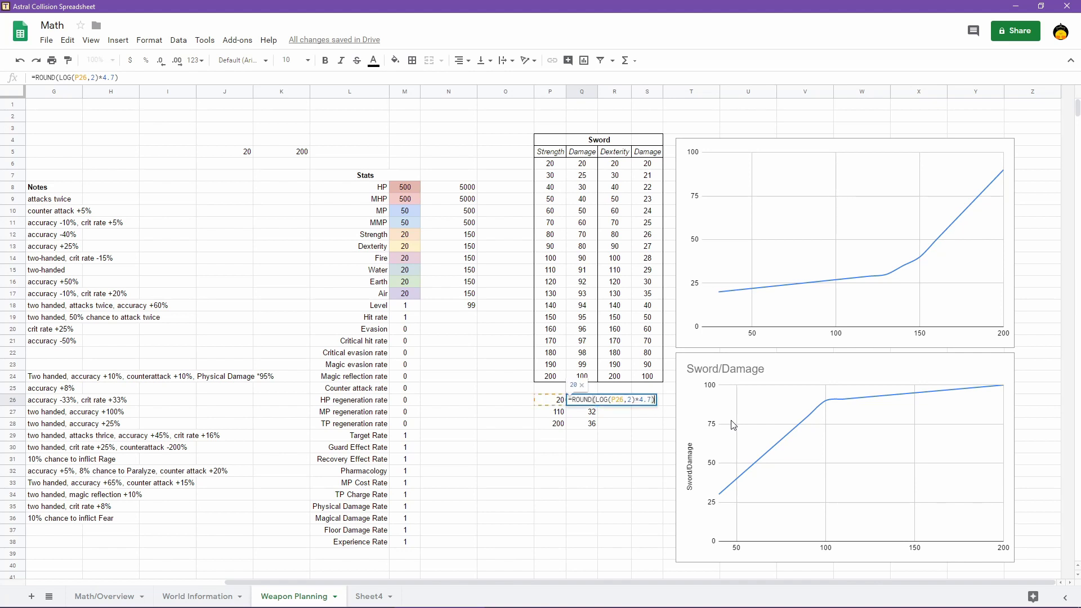
left_click(643, 400)
key("ctrl+a")
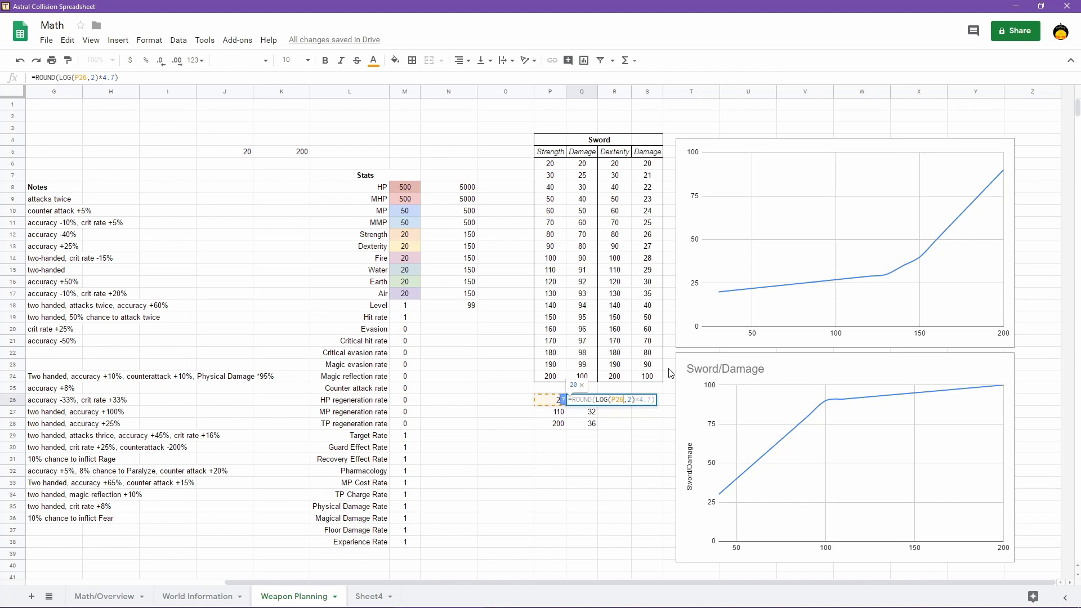
key("Right")
key("shift+Right")
type("100")
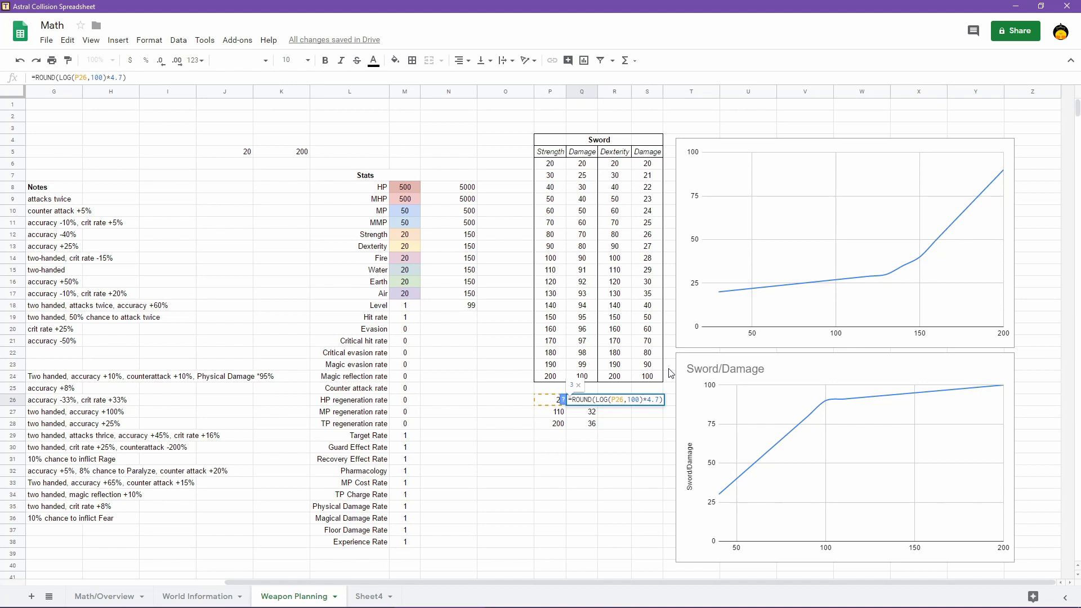
left_click(619, 447)
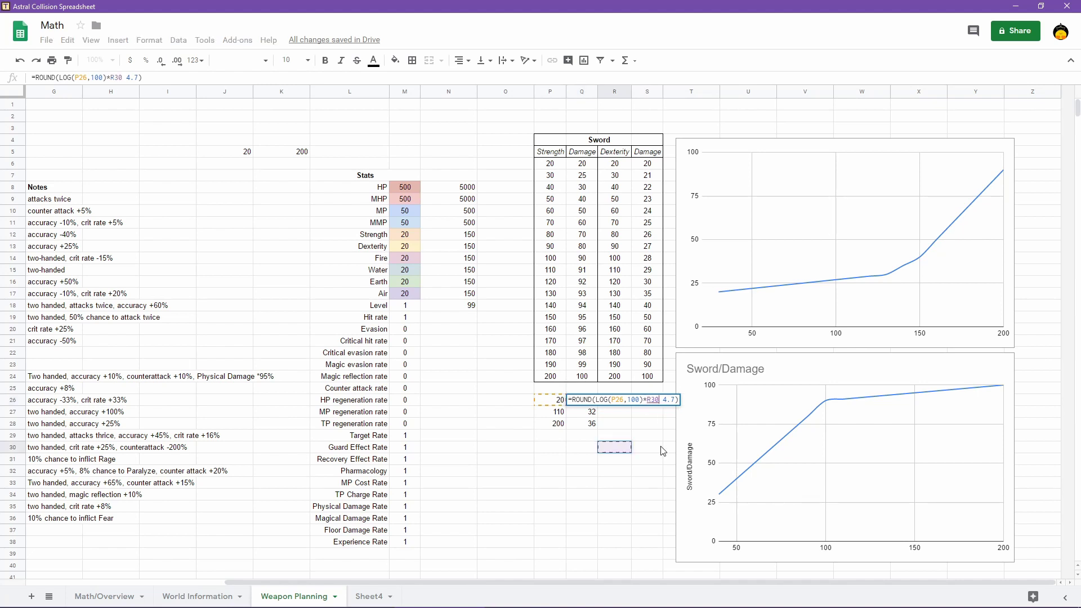
key("BackSpace")
key("BackSpace")
key("BackSpace")
key("BackSpace")
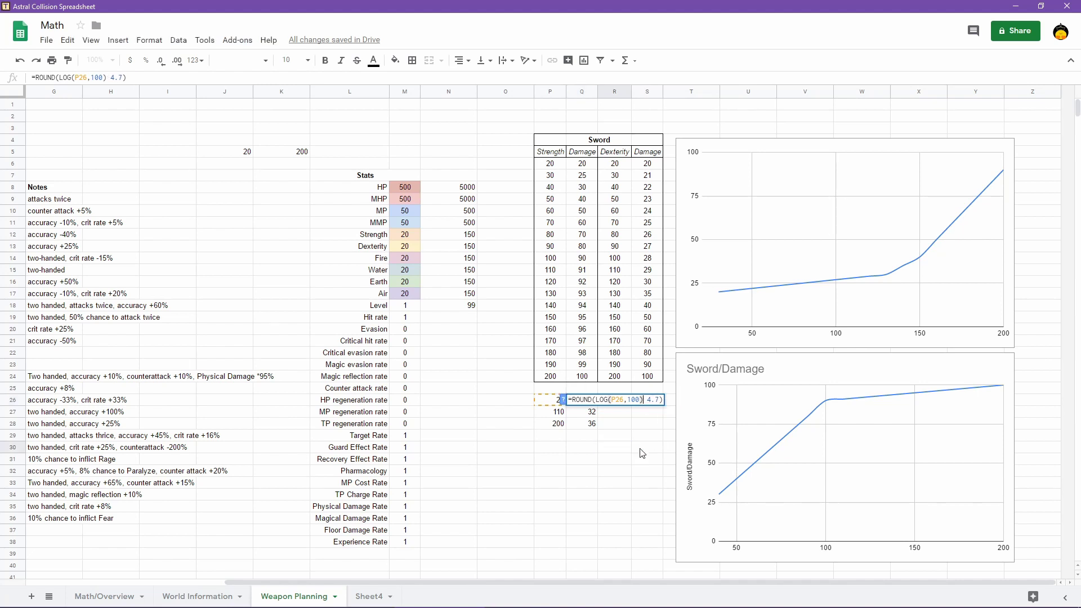
type("*")
key("Return")
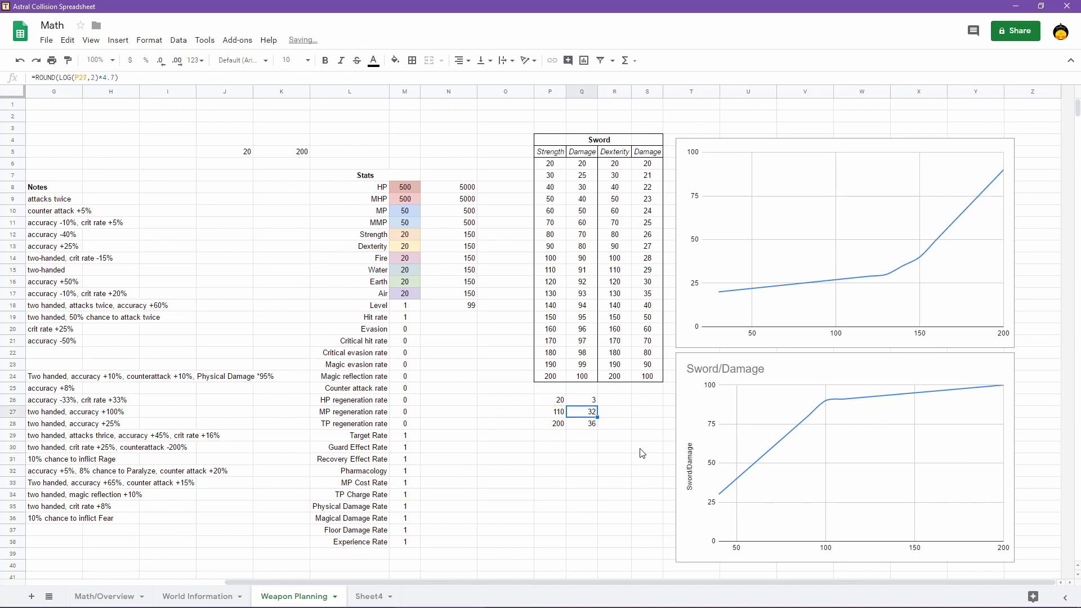
Fill the base-100 logarithm formula from Q26 down through Q28
left_click(591, 401)
left_click_drag(598, 403, 597, 425)
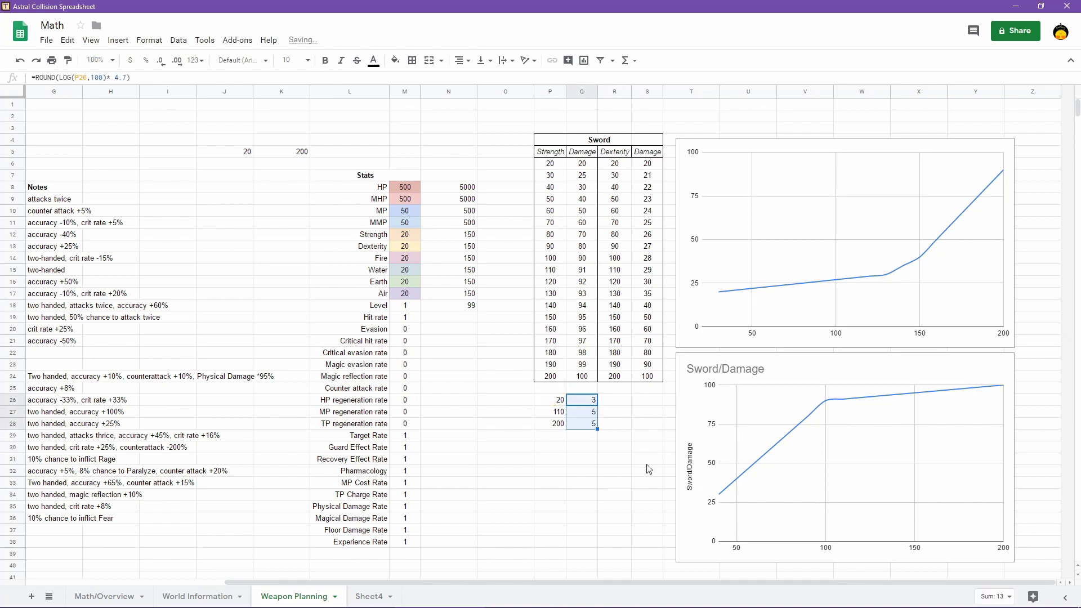
left_click(629, 473)
Enter the exponential formula =20^(P26/20) in R26 and fill it down through R28
left_click(615, 401)
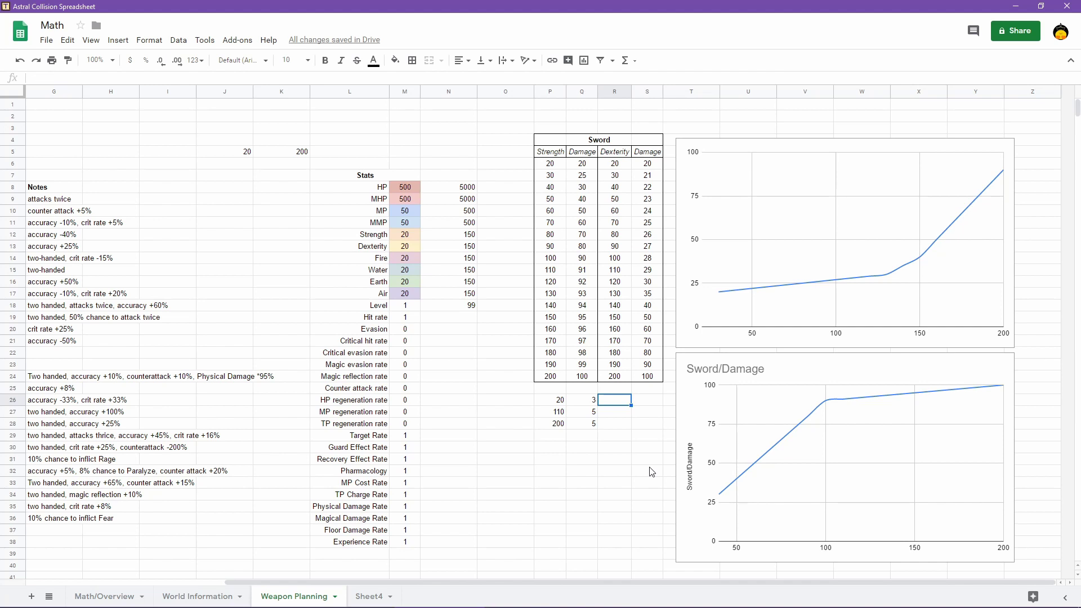
type("=20")
type("^1")
key("BackSpace")
type("(")
left_click(560, 400)
type("/20)")
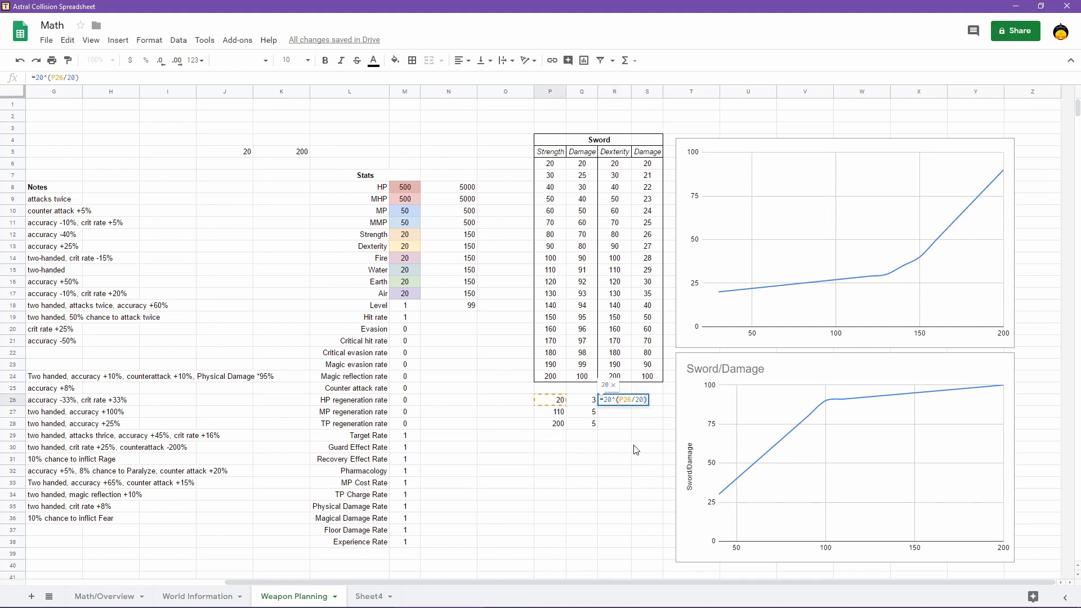
key("Return")
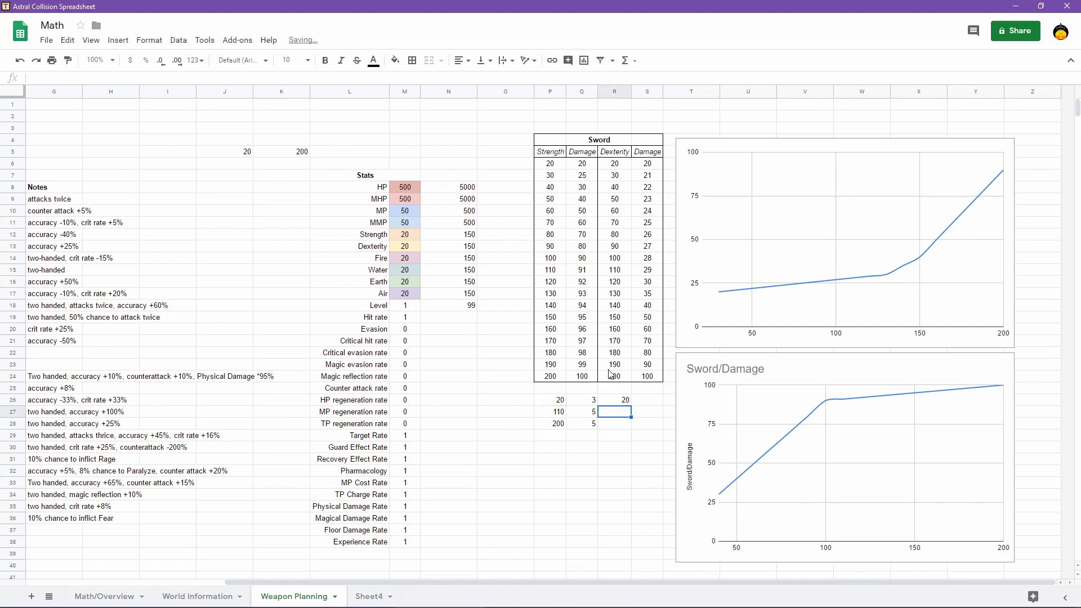
left_click(627, 401)
left_click_drag(628, 404, 628, 426)
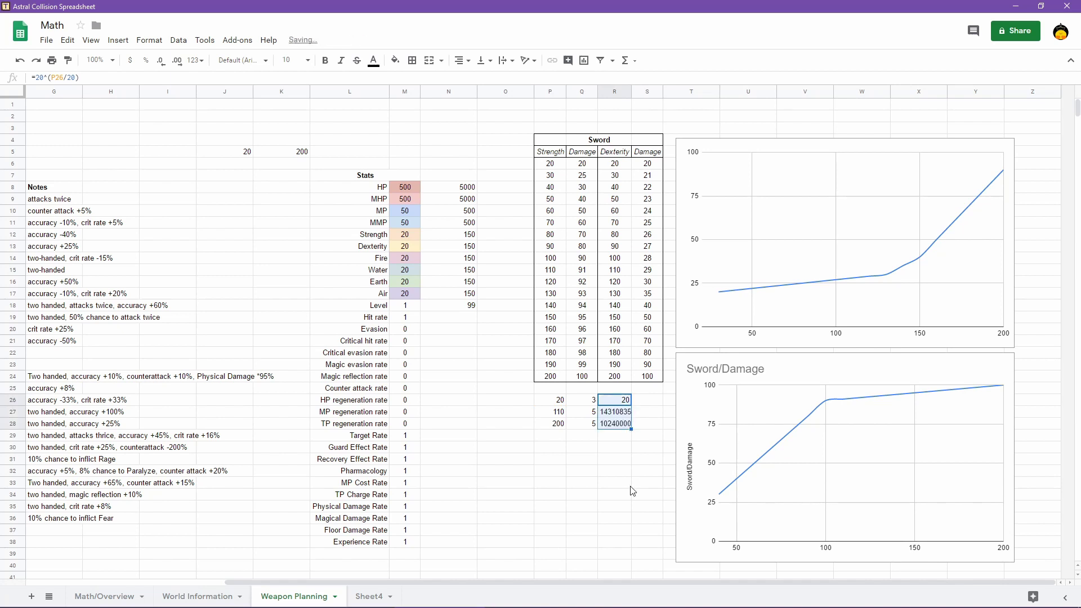
left_click(620, 413)
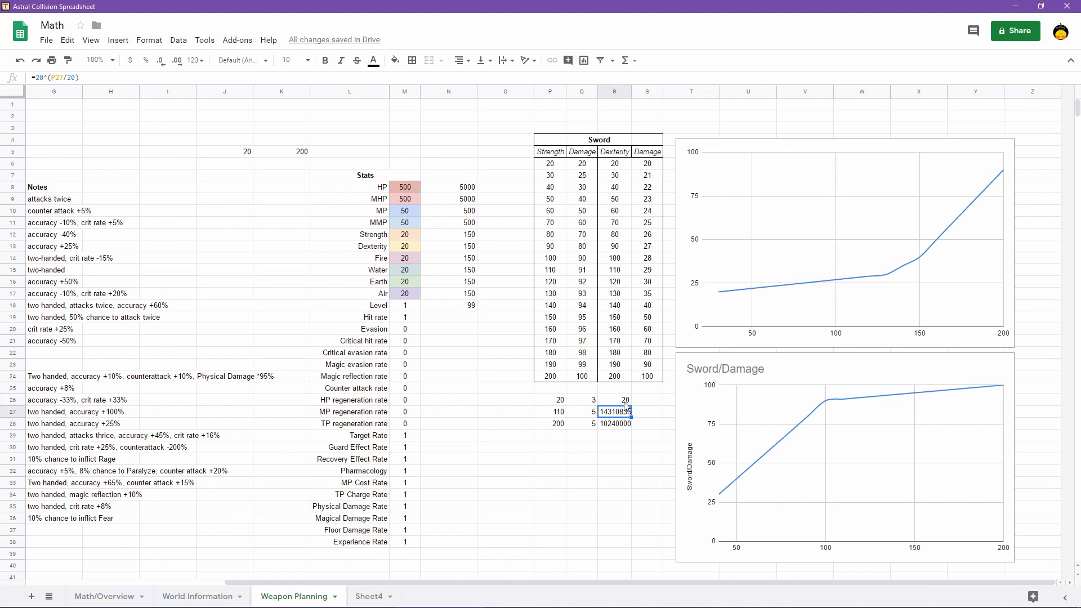
Change the base of the exponential in R26 to 9 and insert an opening ROUND( before it
double_click(626, 401)
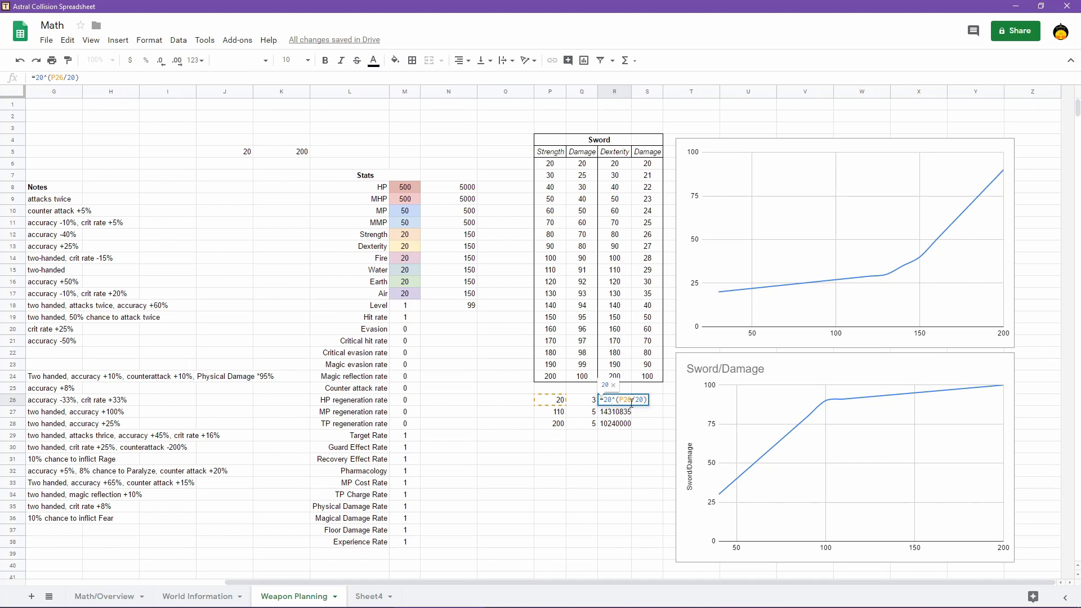
type("9")
key("Right")
key("Right")
key("shift+Right")
key("shift+Right")
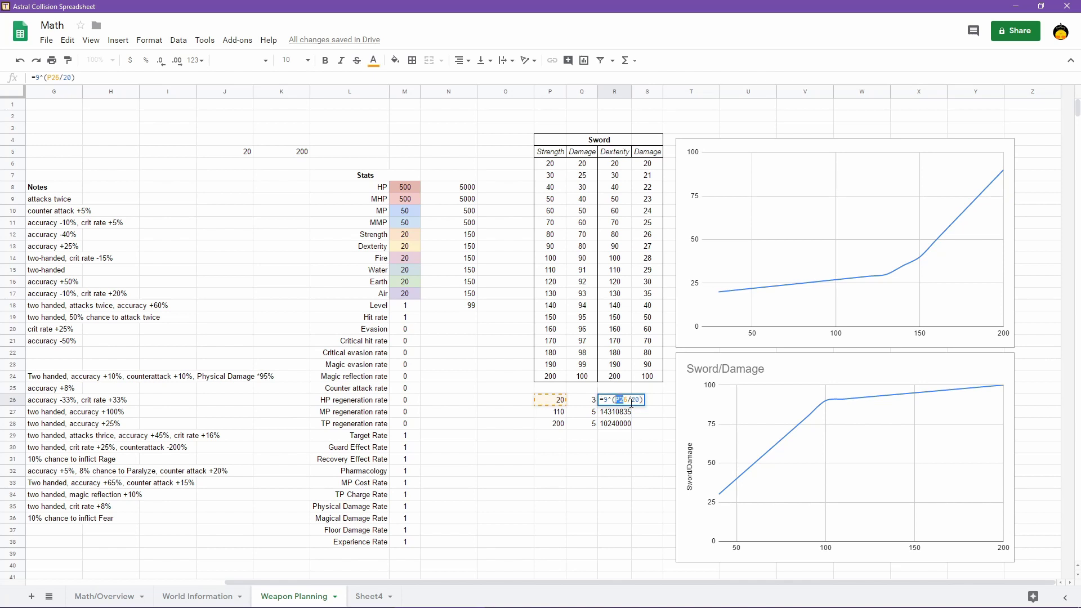
key("Left")
key("Left")
type("ROUND(")
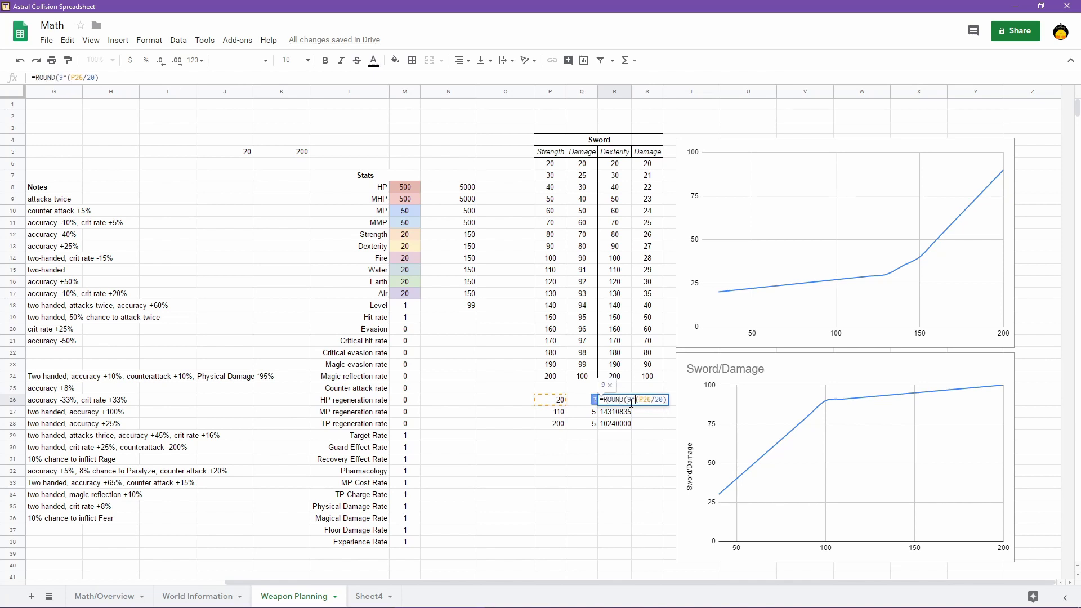
Set the exponent's divisor in R26 to 100 and close the parentheses, completing =ROUND(9^(P26/100))
key("Right")
key("shift+Right")
key("shift+Right")
key("shift+Right")
key("Right")
key("Right")
key("shift+Right")
key("shift+Right")
type("100))")
key("Return")
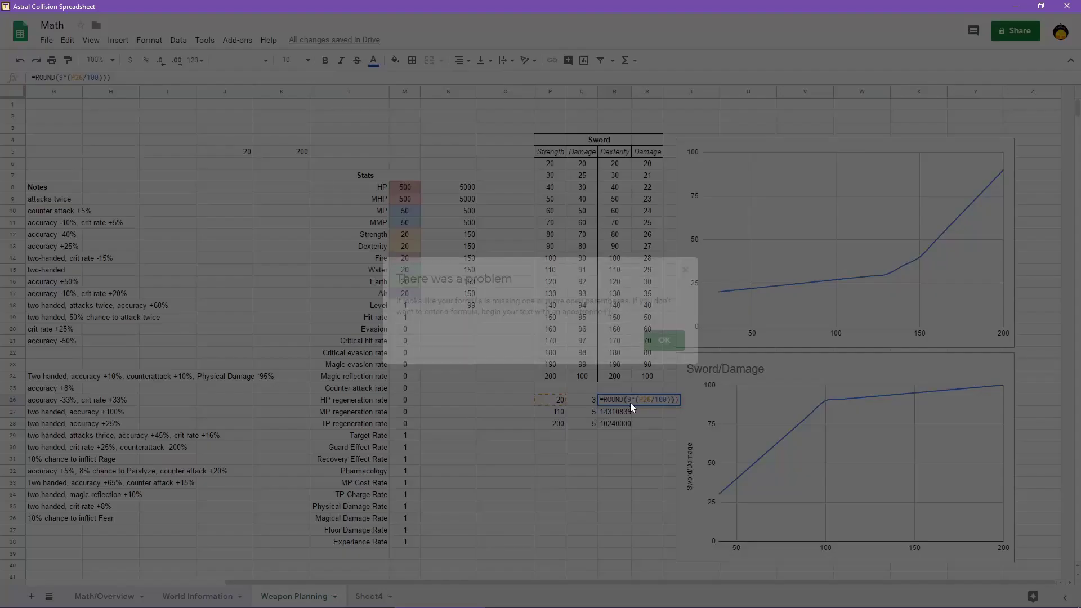
left_click(665, 342)
key("BackSpace")
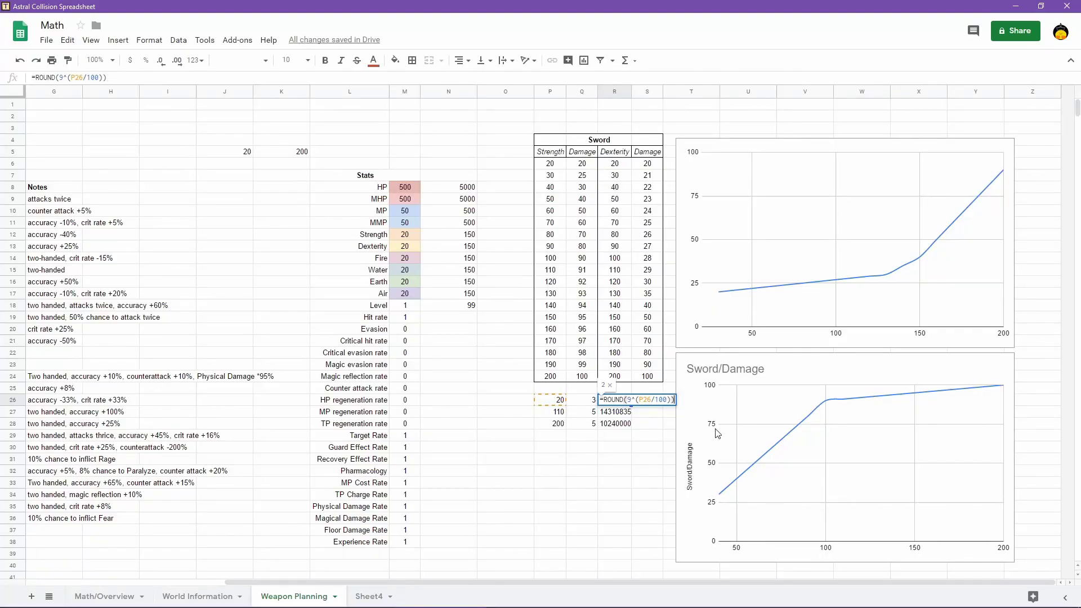
key("Return")
Fill the rounded base-9 formula from R26 down through R28
left_click(625, 403)
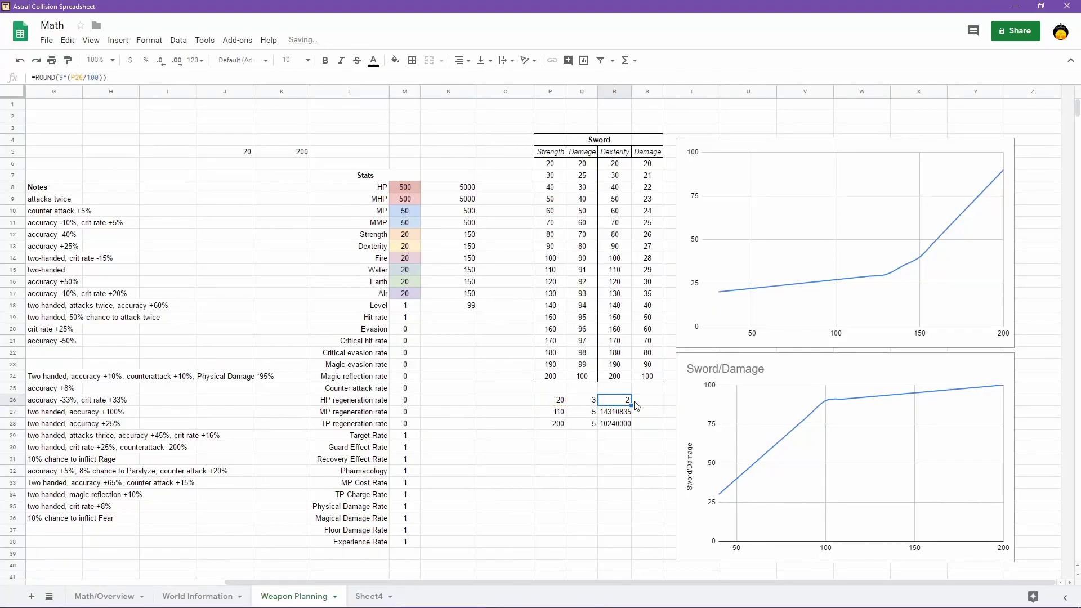
left_click_drag(635, 405, 632, 427)
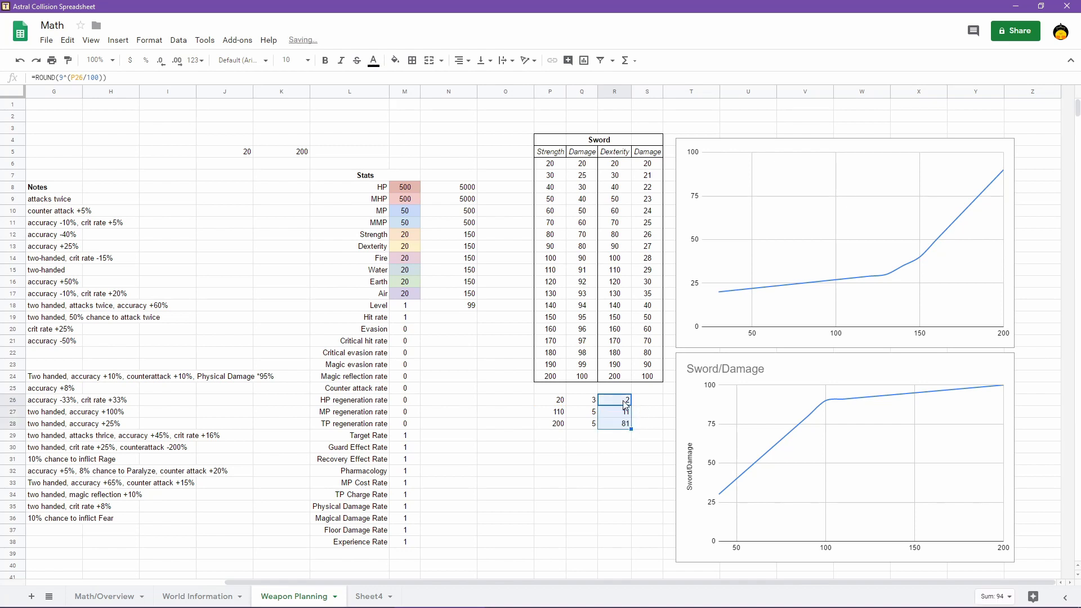
left_click(625, 403)
right_click(625, 403)
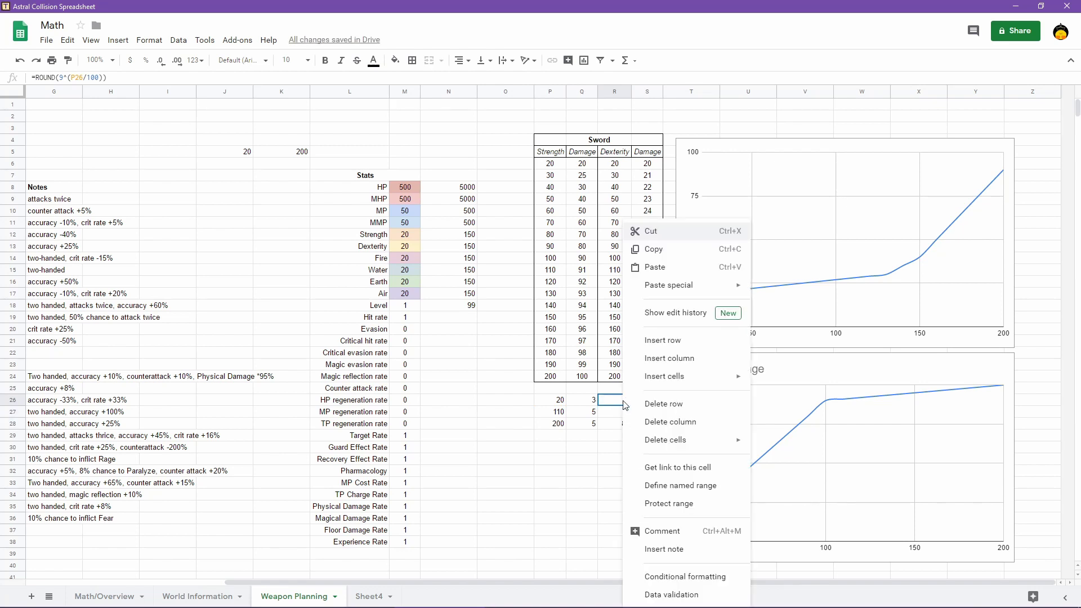
key("Escape")
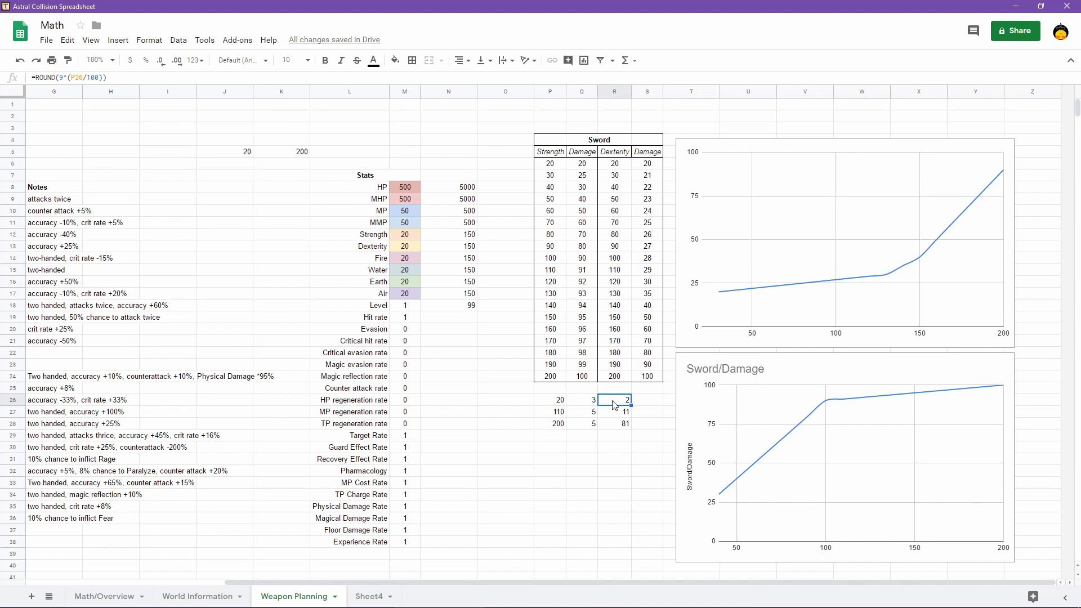
Add 19 to the power term in R26, making =ROUND(9^(P26/100)+19), and fill it down through R28
double_click(615, 405)
key("Left")
type("+1")
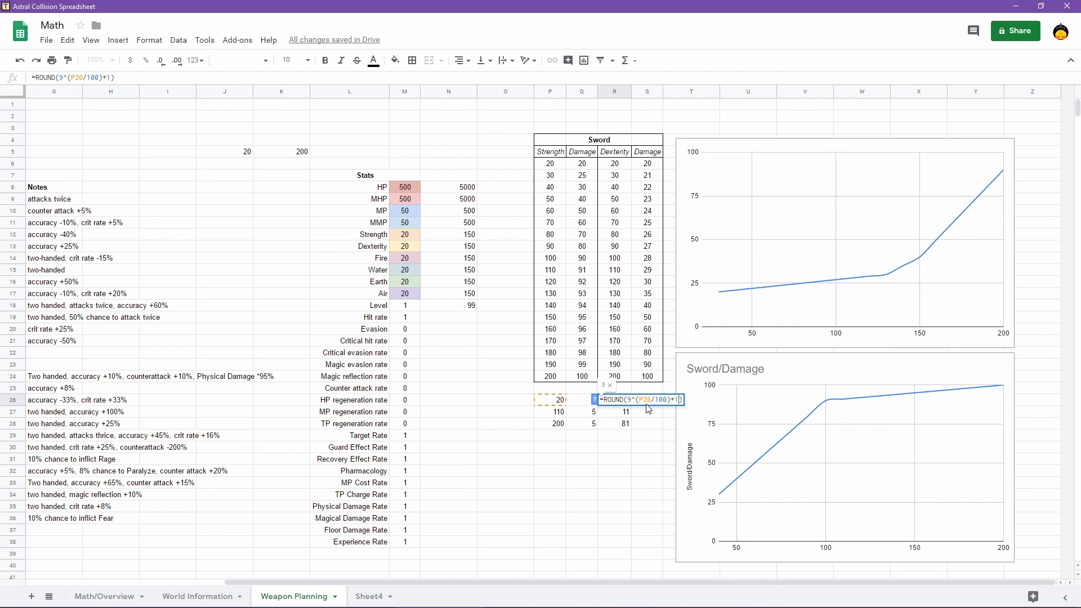
key("Return")
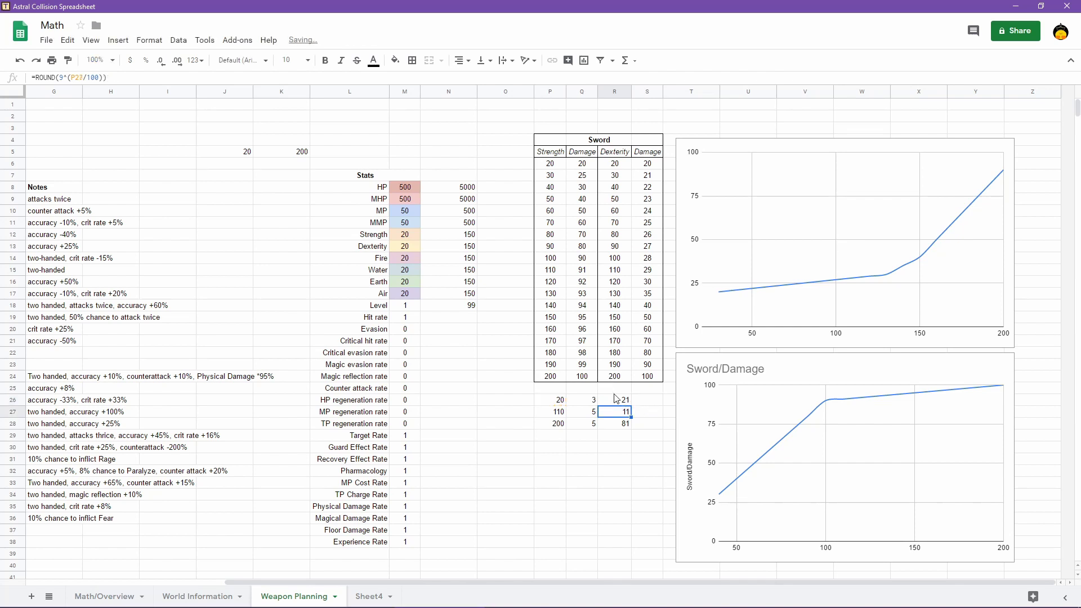
left_click(620, 400)
left_click_drag(630, 405, 626, 431)
left_click(652, 429)
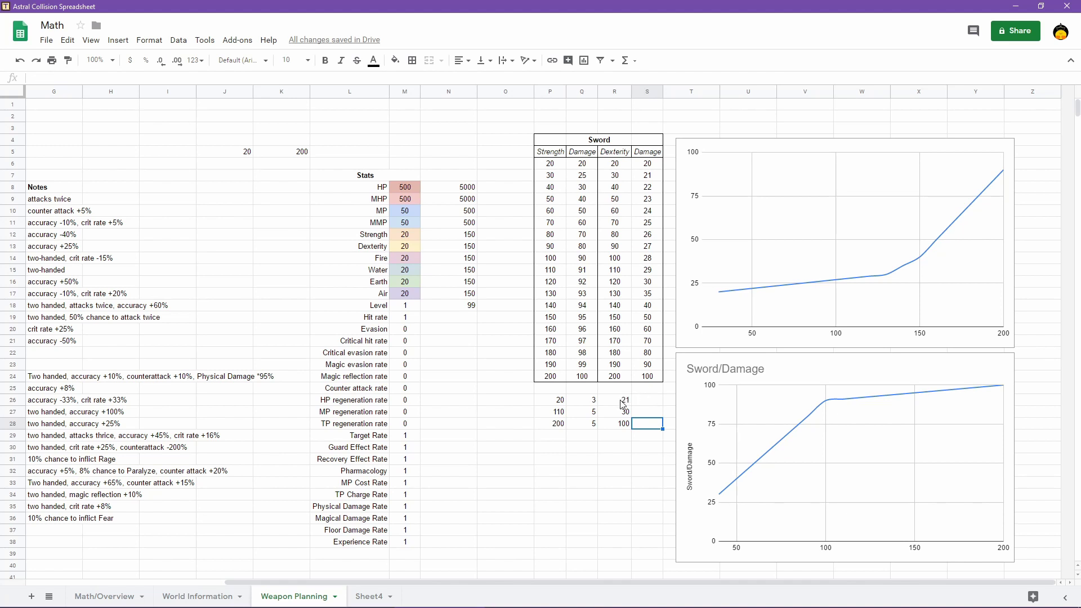
Replace ROUND with FLOOR in R26's formula and fill it down through R28
double_click(626, 399)
double_click(613, 399)
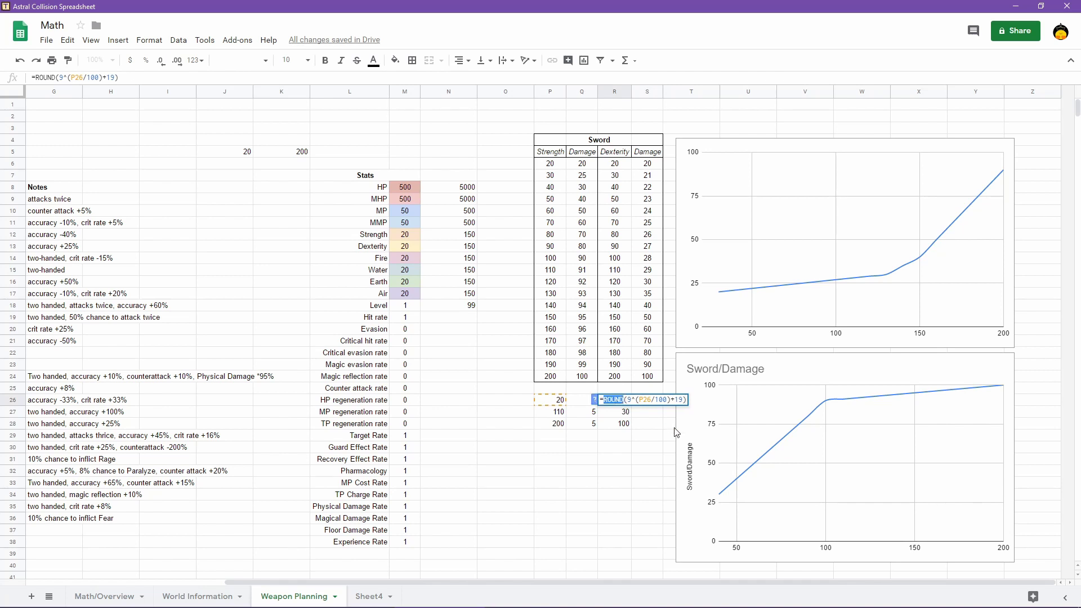
type("FLOOR")
key("Right")
left_click(658, 435)
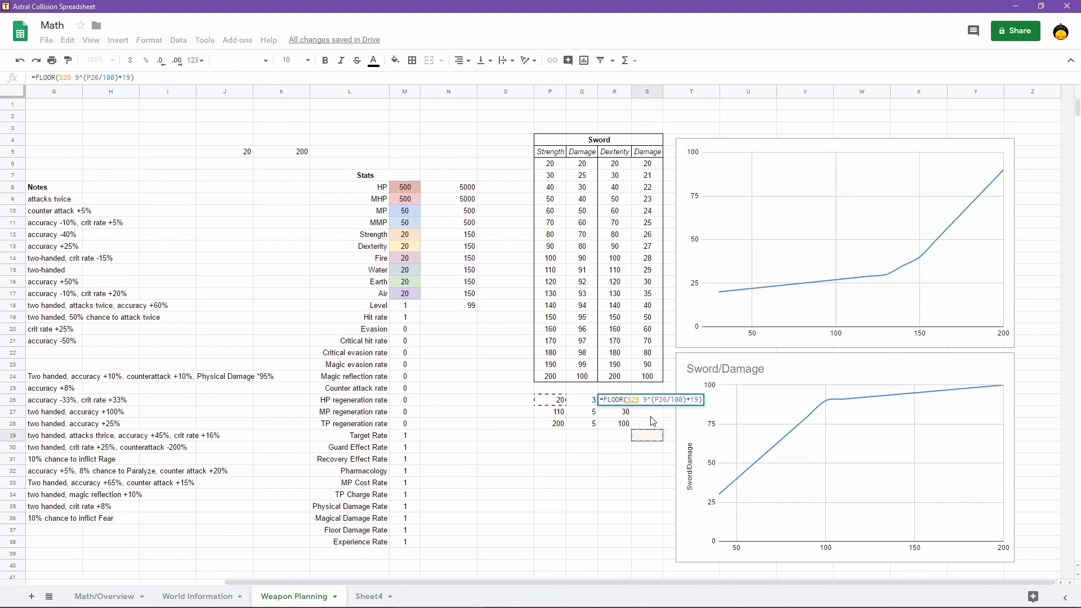
left_click(563, 402)
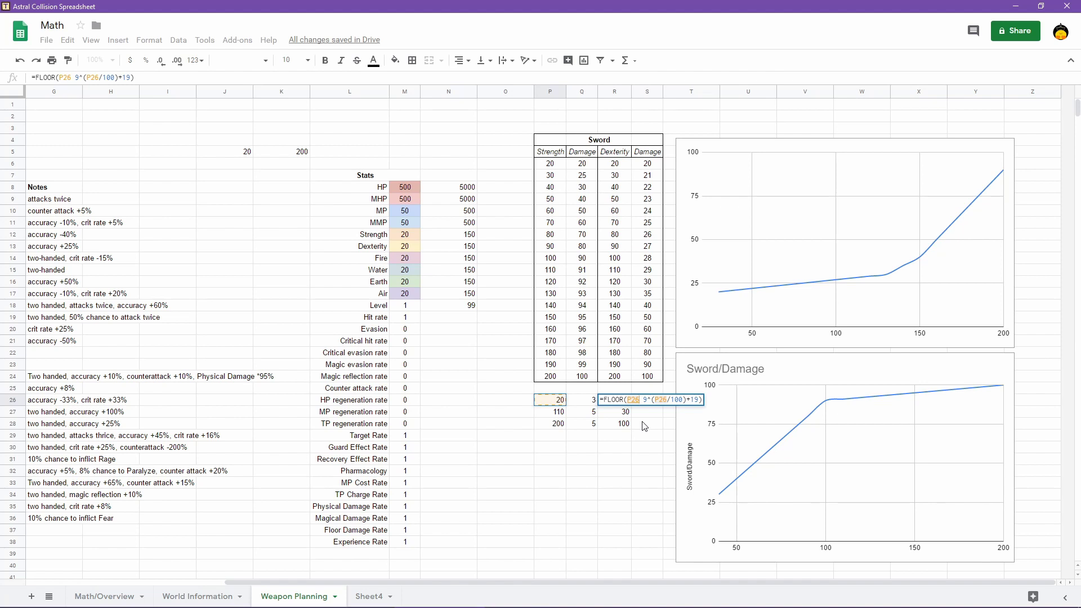
key("BackSpace")
key("BackSpace")
key("BackSpace")
key("Return")
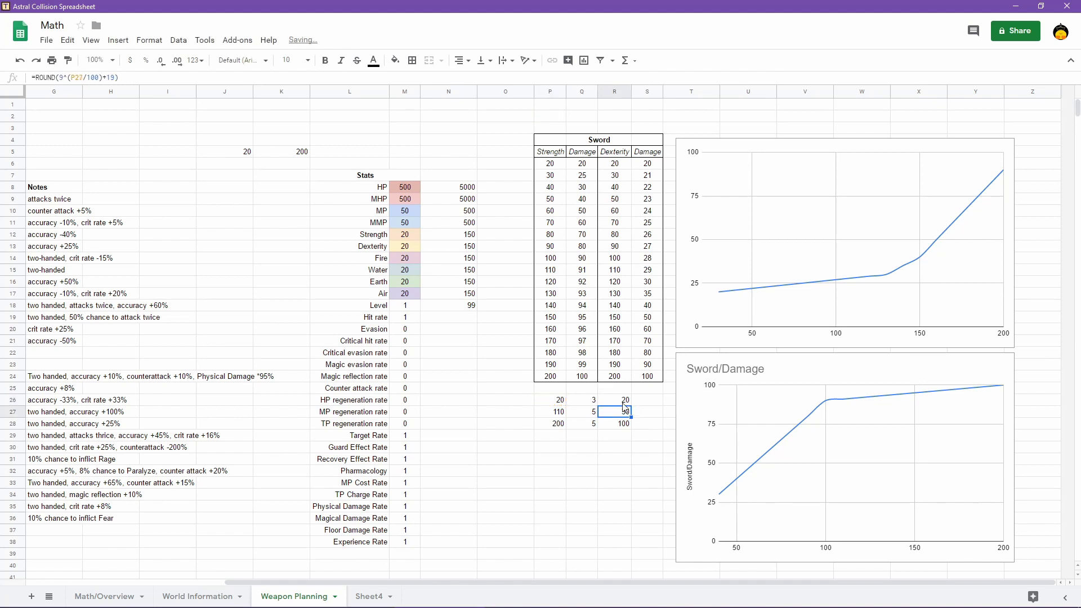
left_click_drag(623, 401, 627, 425)
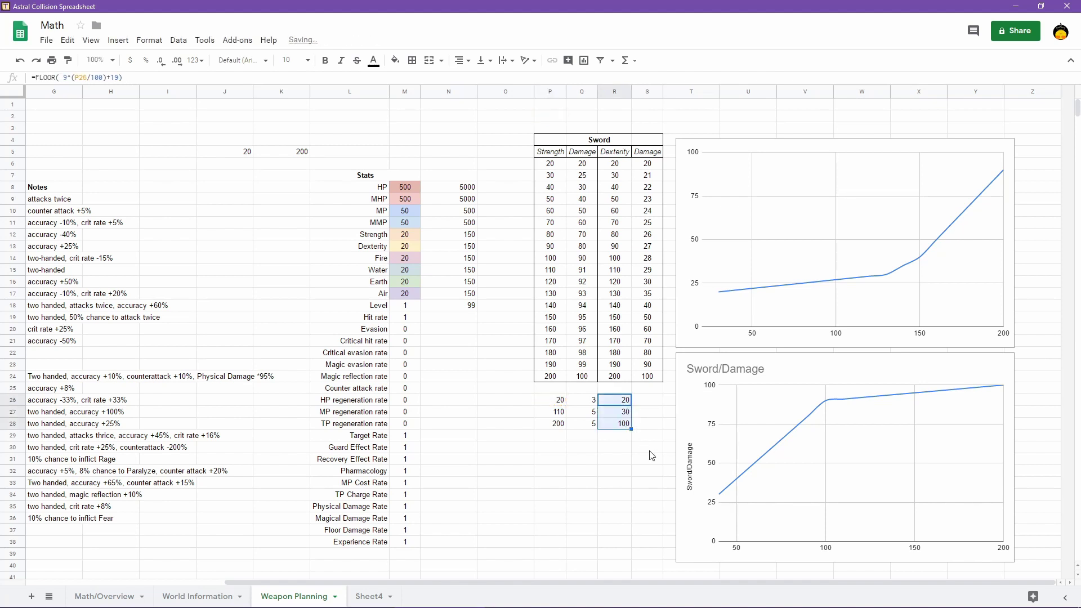
left_click(638, 404)
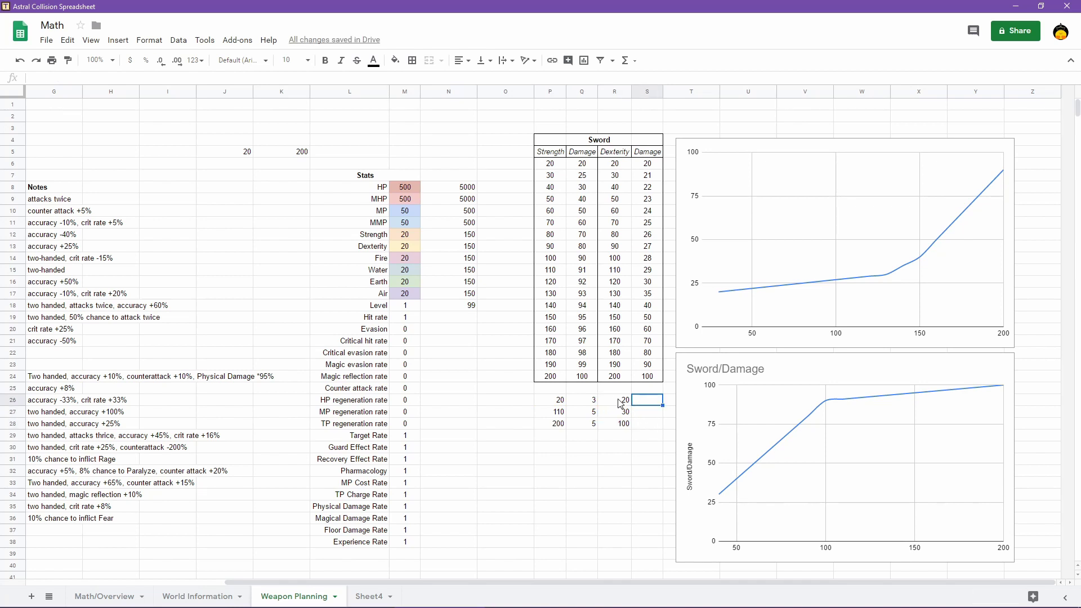
Copy the FLOOR formula text from R26 into S6, the first Damage cell beside Dexterity
left_click(620, 403)
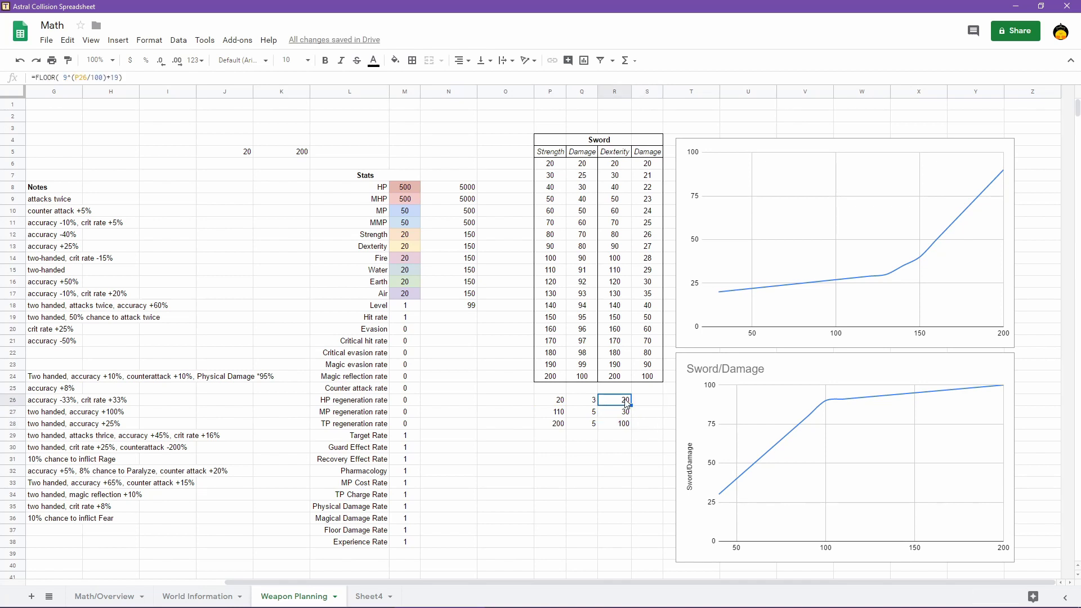
left_click(129, 77)
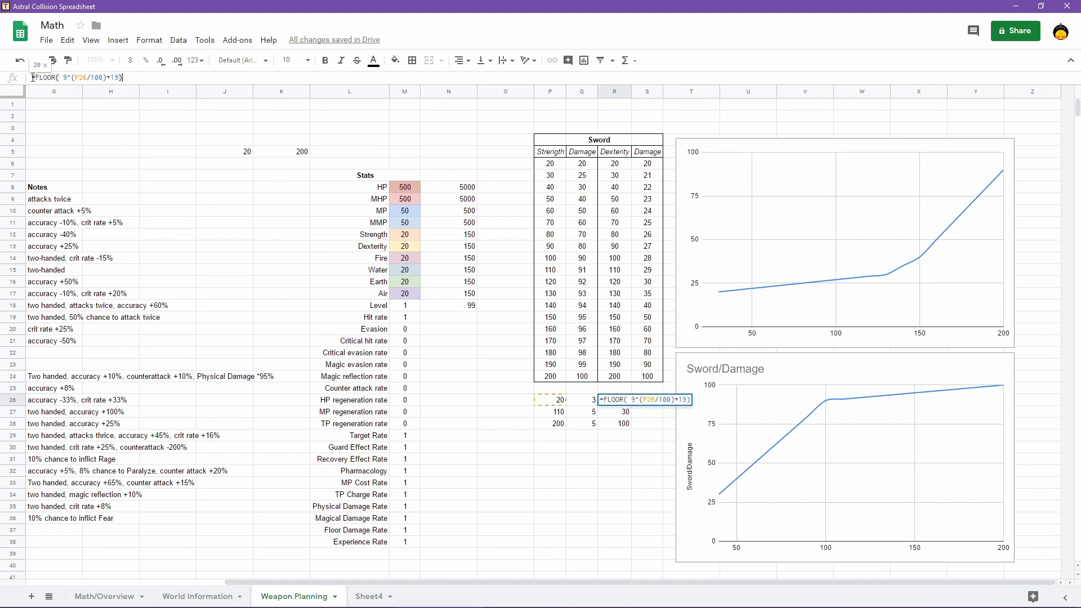
left_click_drag(33, 78, 138, 85)
key("ctrl+c")
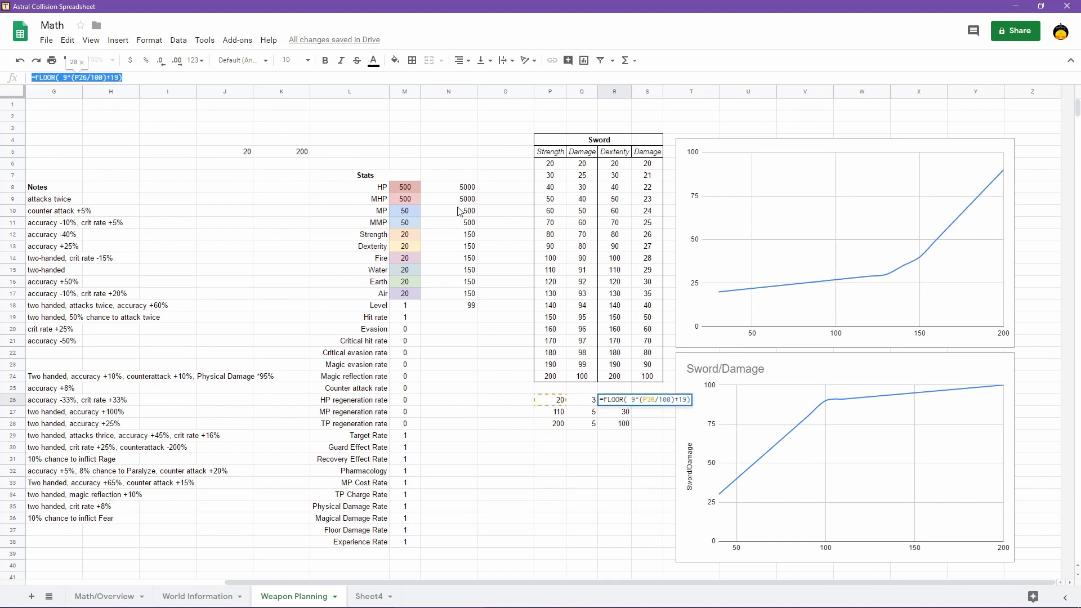
left_click(647, 163)
key("ctrl+v")
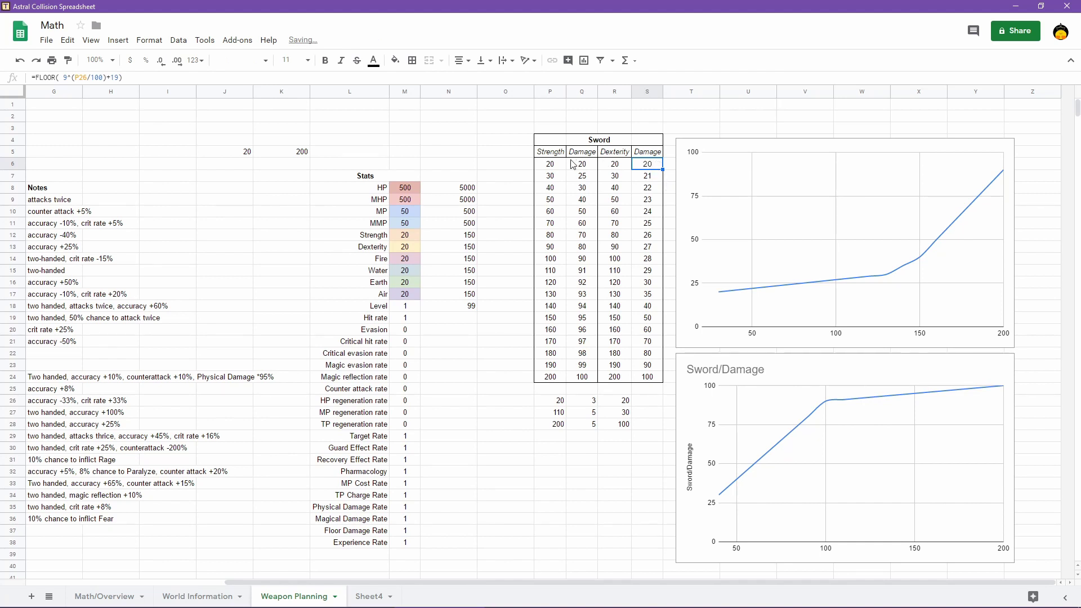
Point the formula in S6 at the Dexterity value in R6, making =FLOOR(9^(R6/100)+19)
left_click(84, 76)
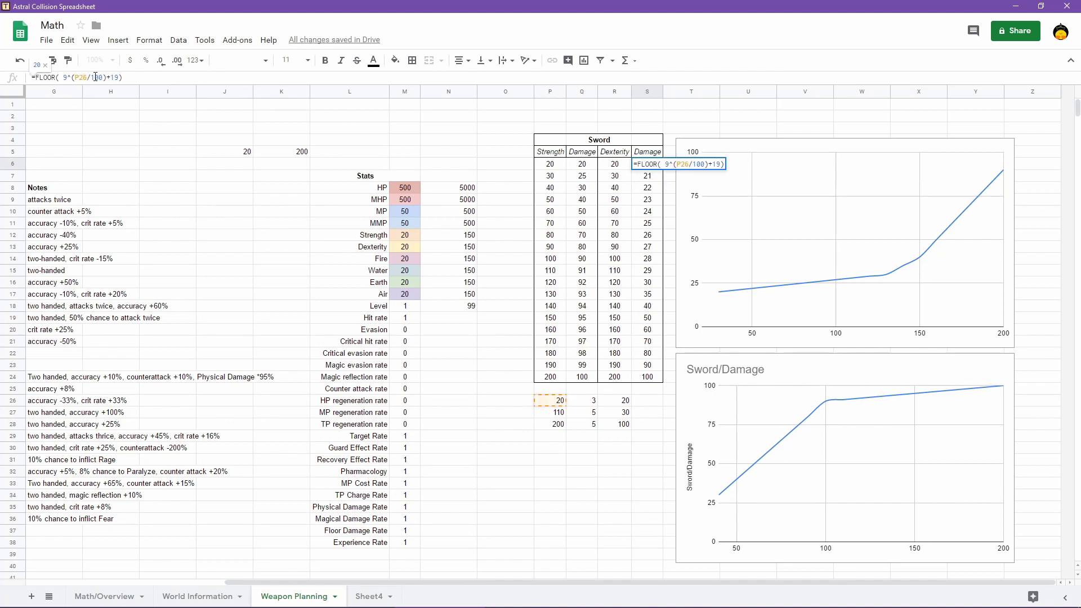
key("shift+Left")
key("shift+Left")
key("shift+Left")
type("R")
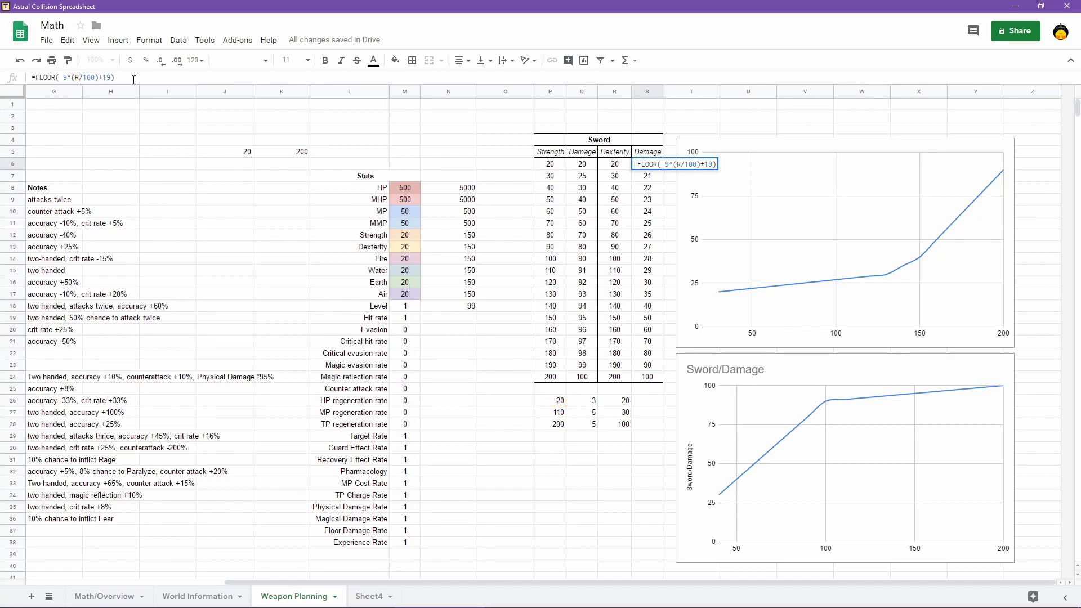
type("6")
key("Return")
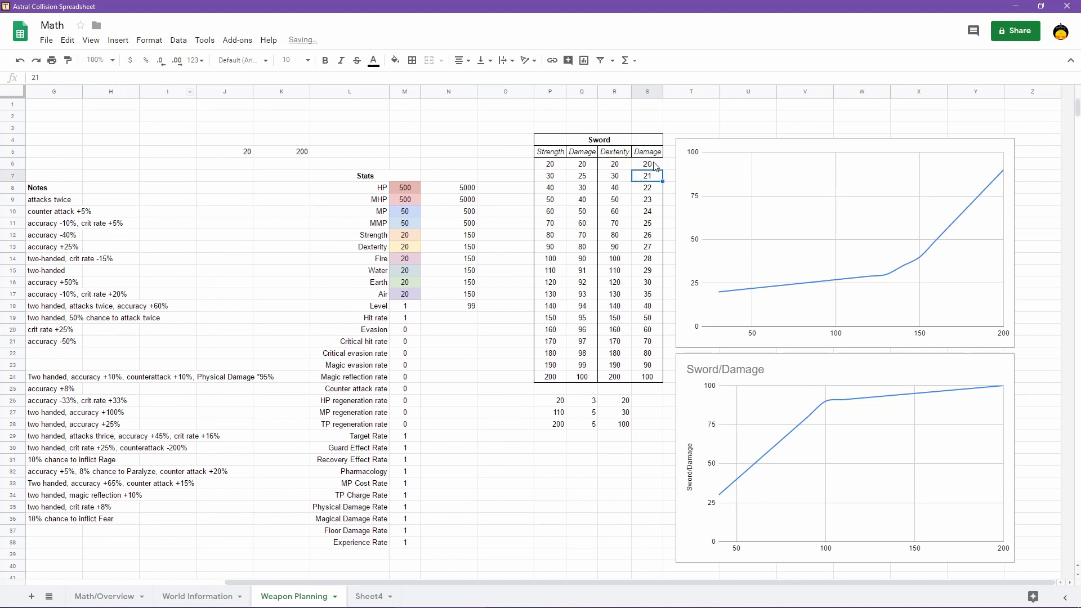
Add a right border to S6 and fill its formula down through S24
left_click(412, 60)
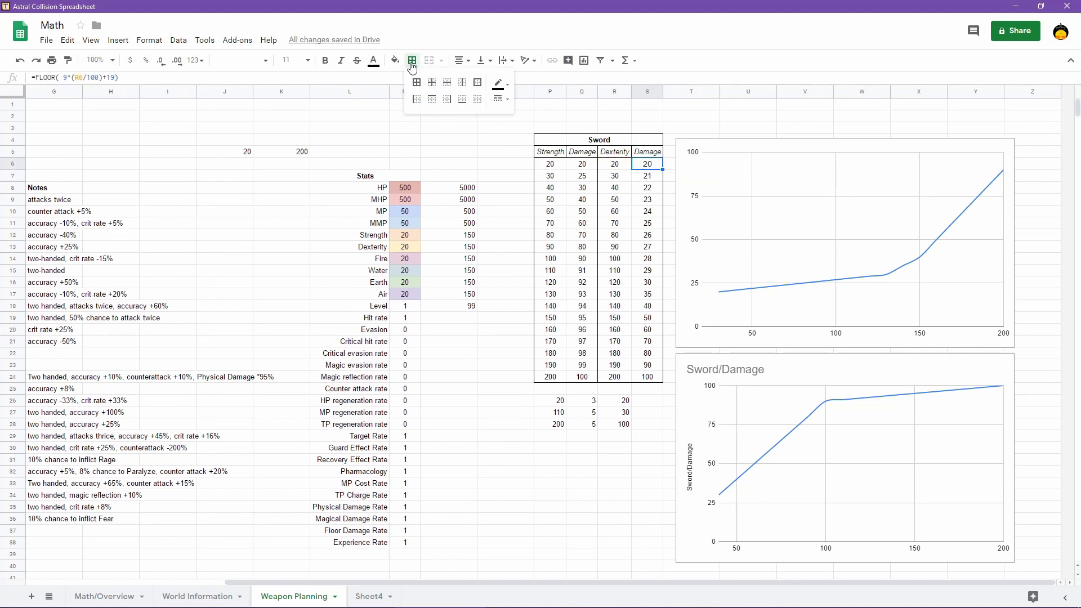
left_click(447, 99)
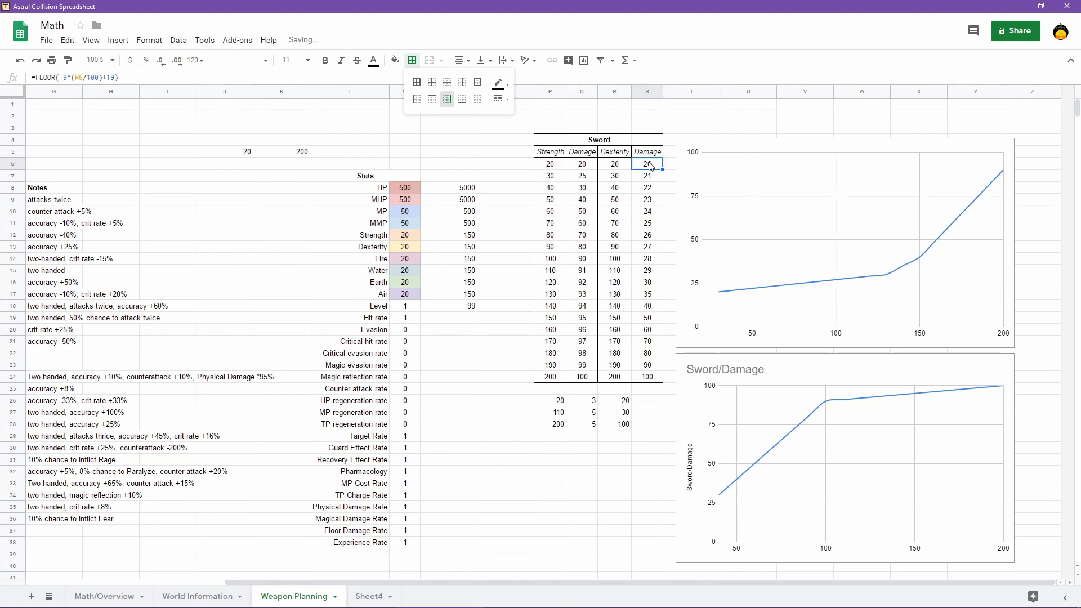
left_click_drag(663, 169, 656, 379)
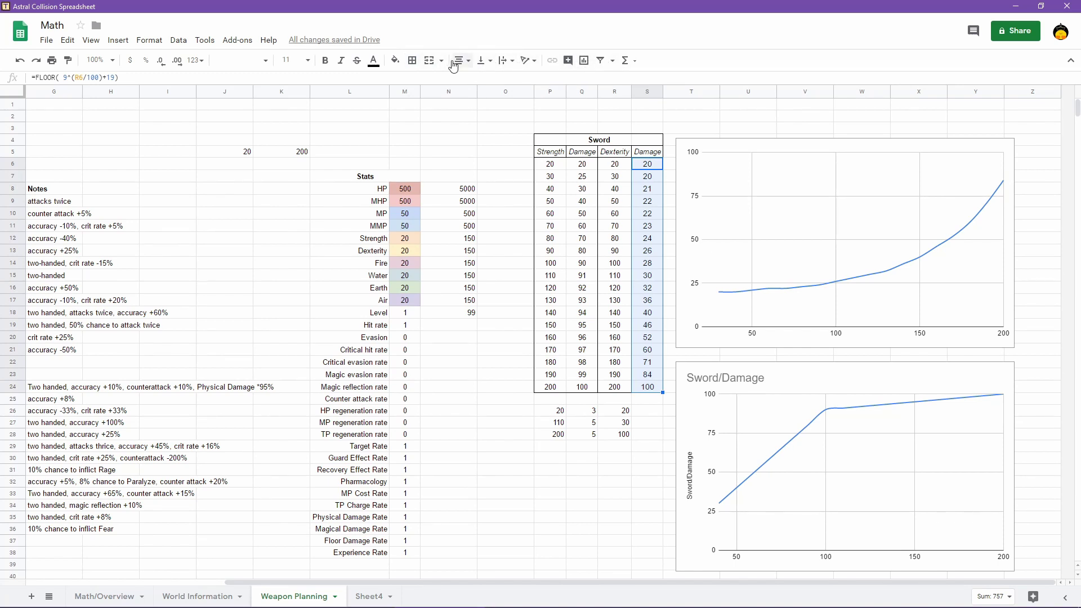
Clear the formatting of the Damage values in S6:S24 and centre them
left_click(149, 40)
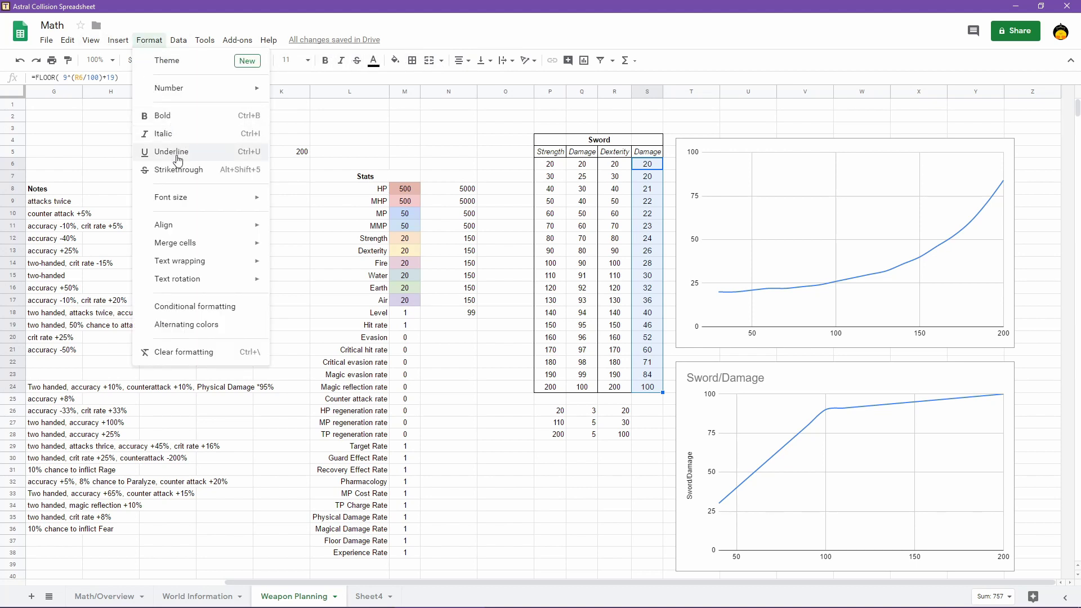
left_click(200, 353)
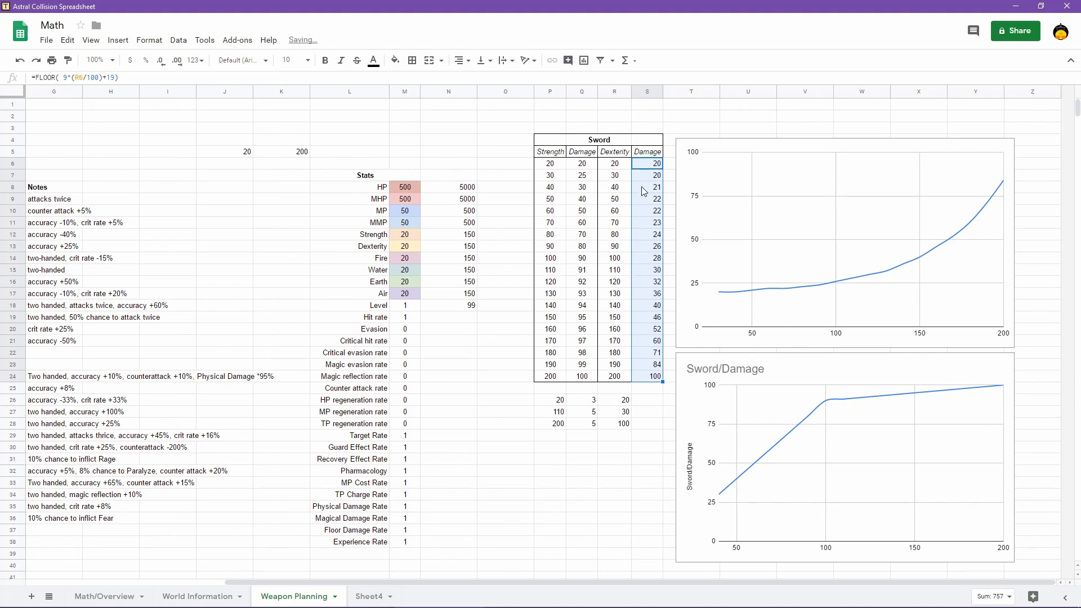
left_click(656, 401)
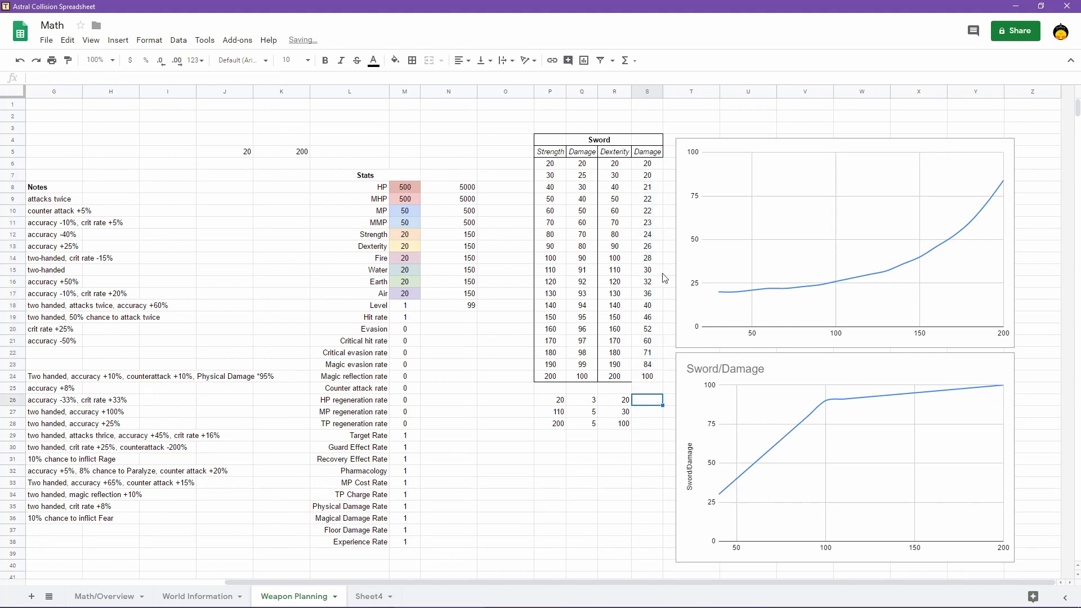
Restore the right and bottom borders on the Damage range S6:S24
left_click(655, 166)
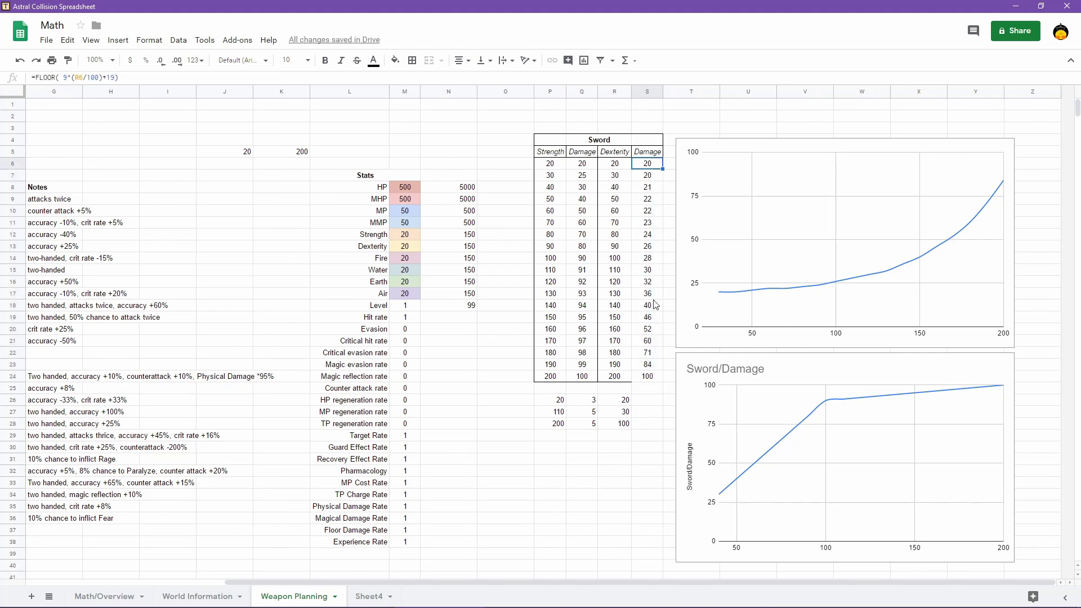
left_click(648, 377, "shift")
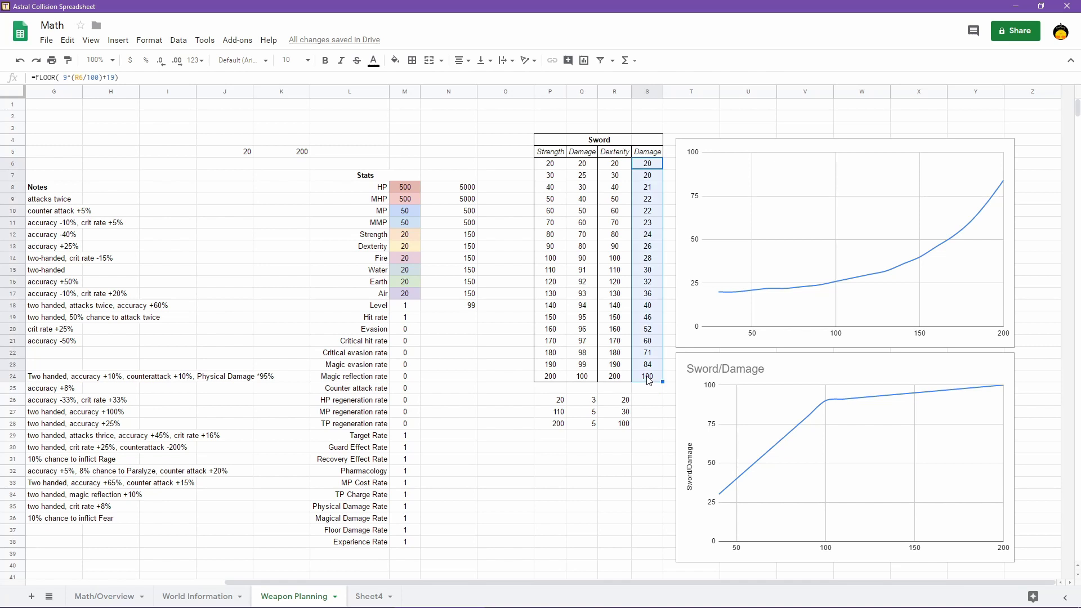
left_click(412, 61)
left_click(447, 99)
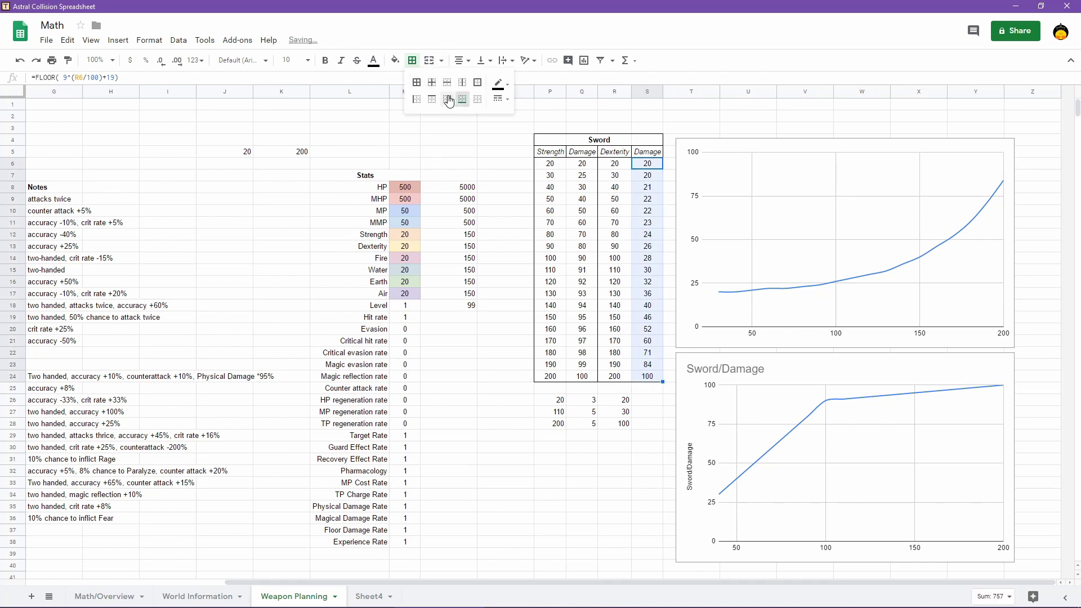
left_click(614, 491)
Examine the Damage values and formulas beside Dexterity cell by cell, from S6 down to S24
left_click(647, 166)
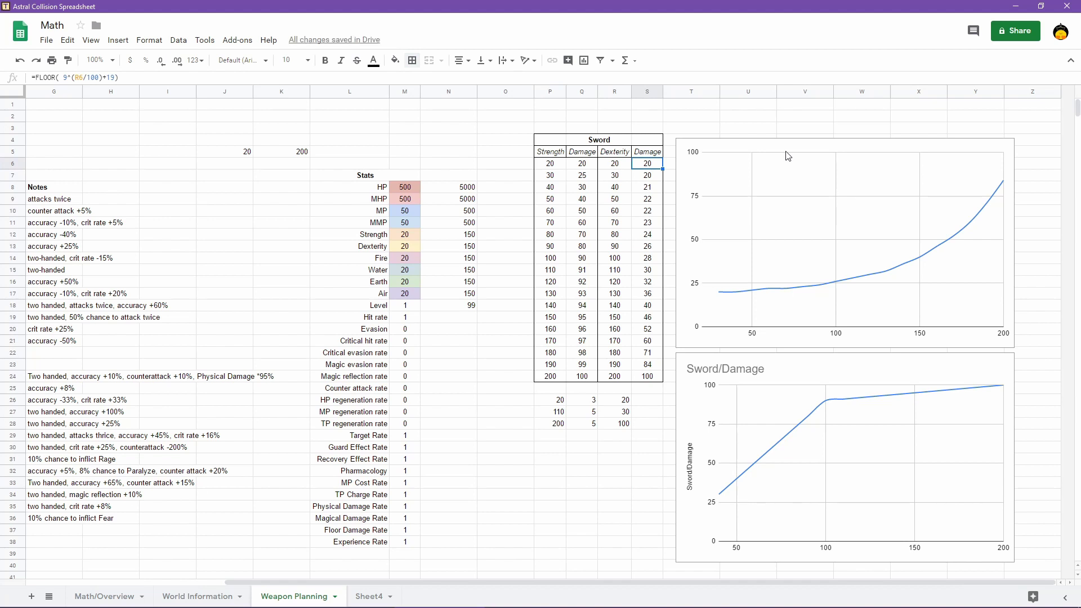
key("Down")
key("Down")
key("Down")
key("Down")
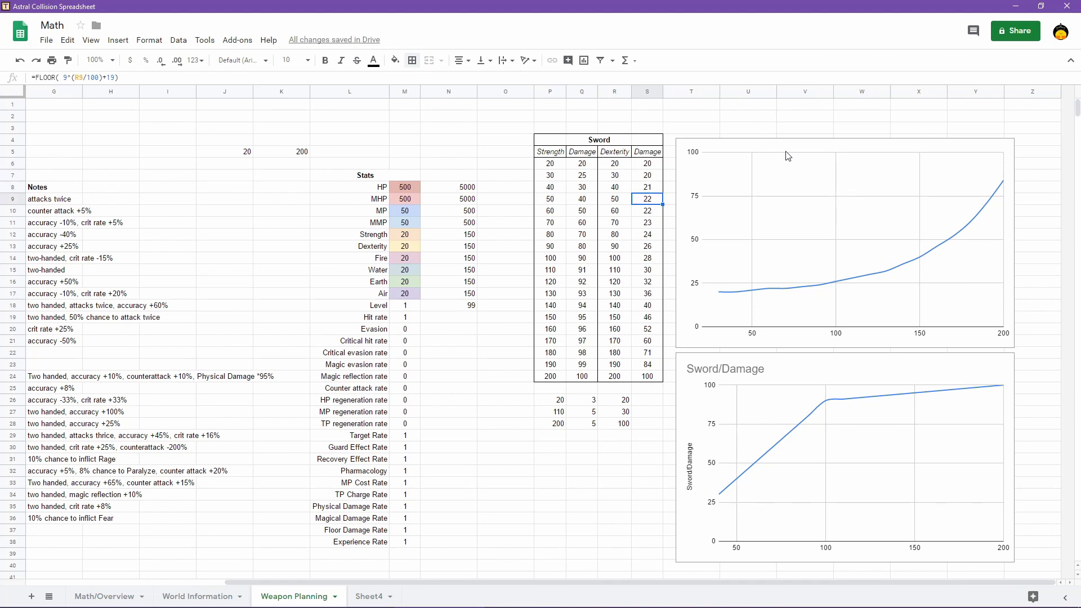
key("Down")
key("Up")
key("Up")
key("Down")
key("Down")
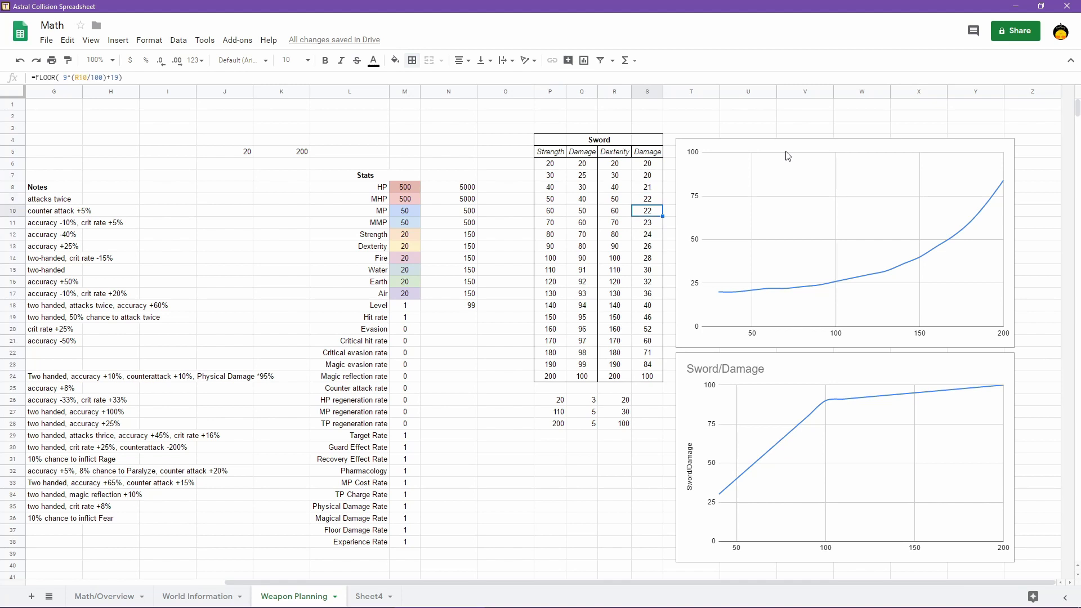
key("Down")
key("Down")
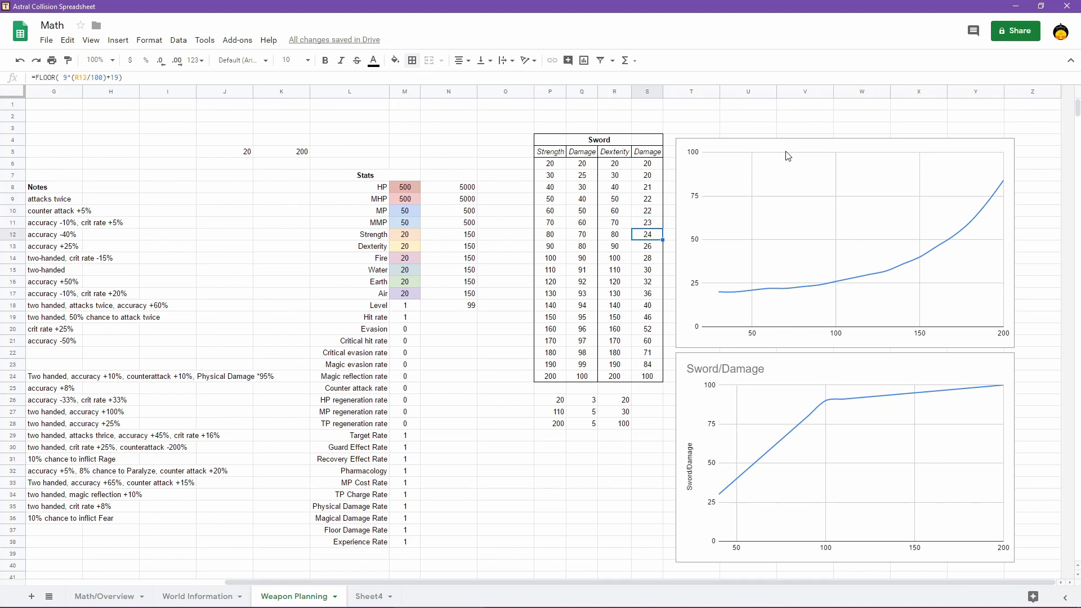
key("Down")
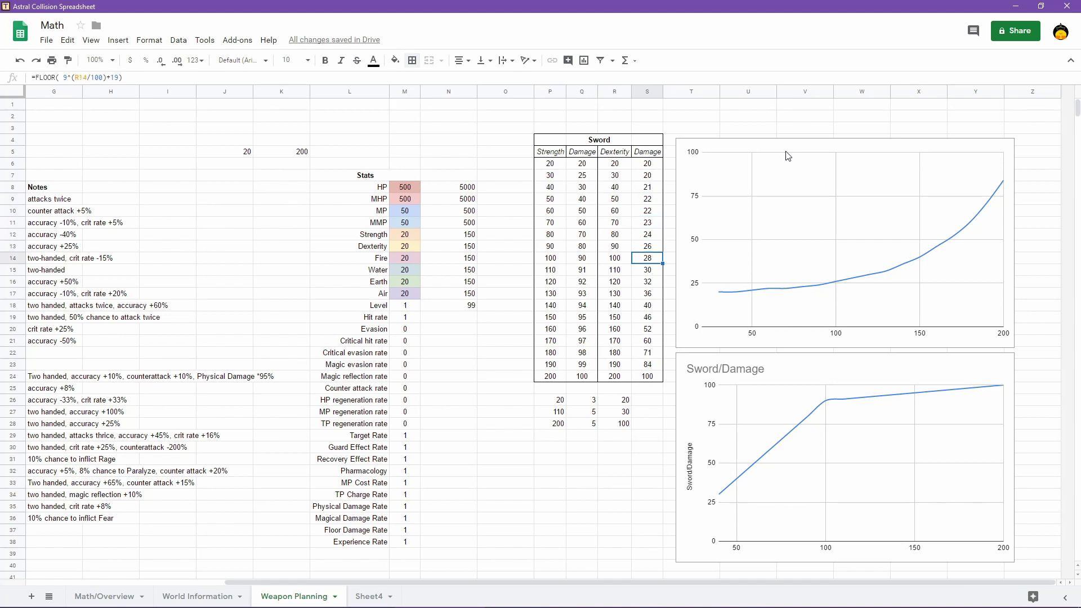
key("Down")
key("Down")
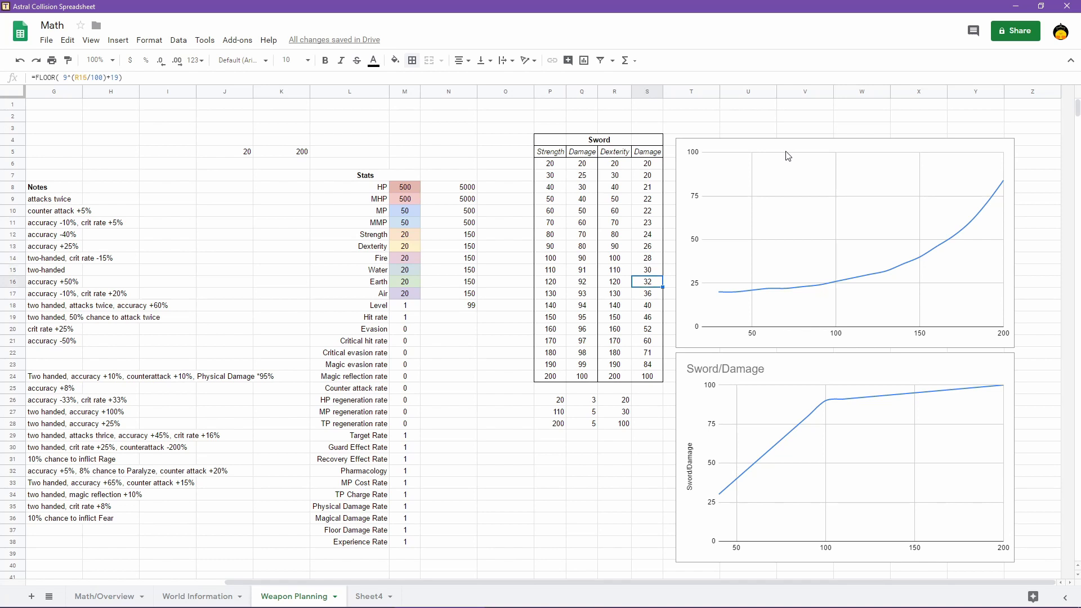
key("Down")
key("Down")
key("Down")
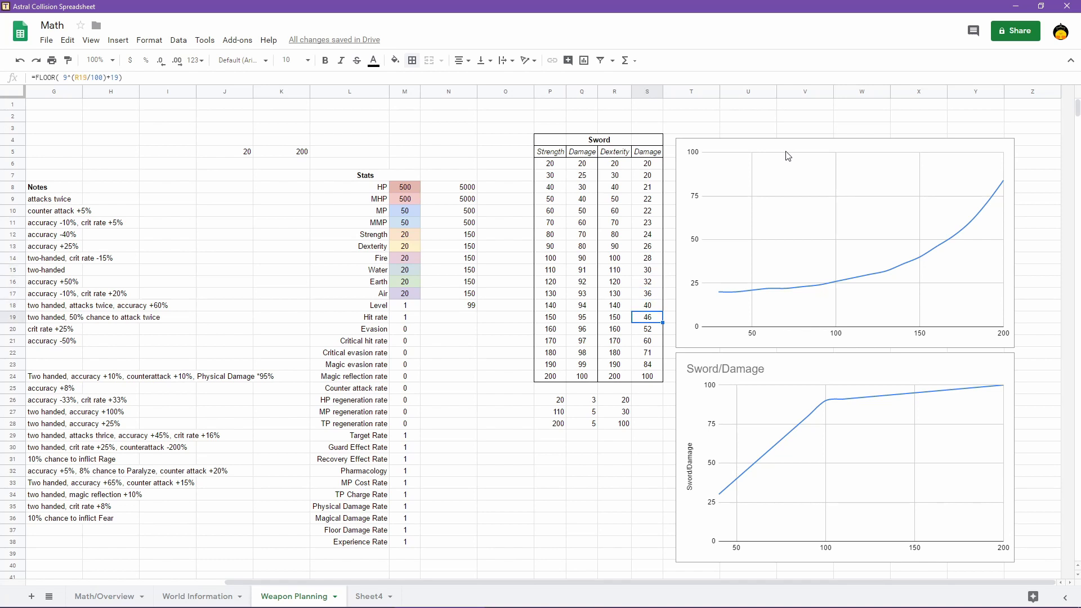
key("Down")
key("Down")
key("Down")
key("Down")
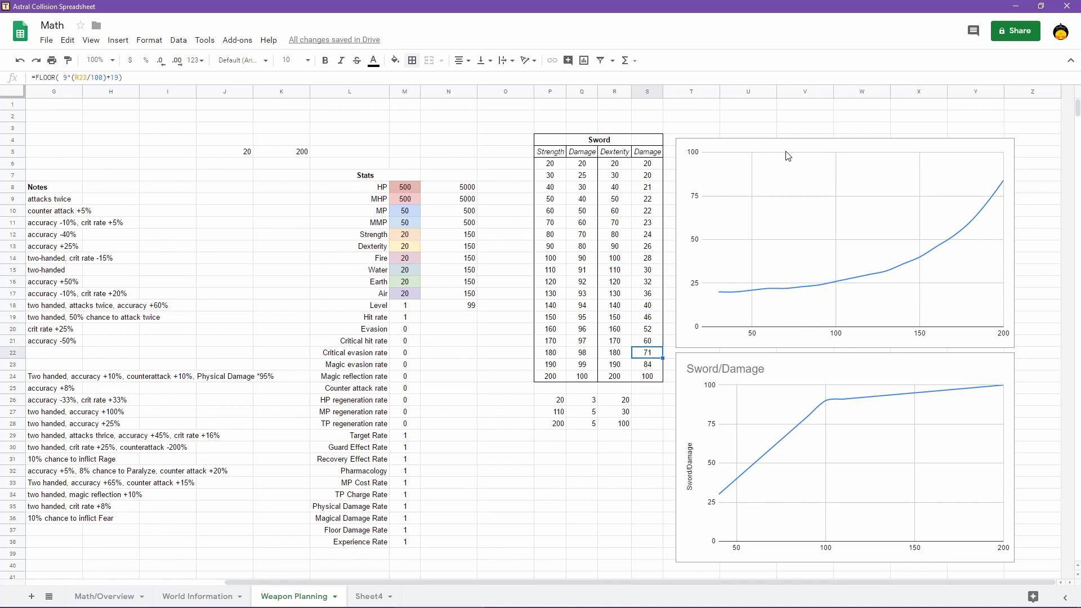
key("Down")
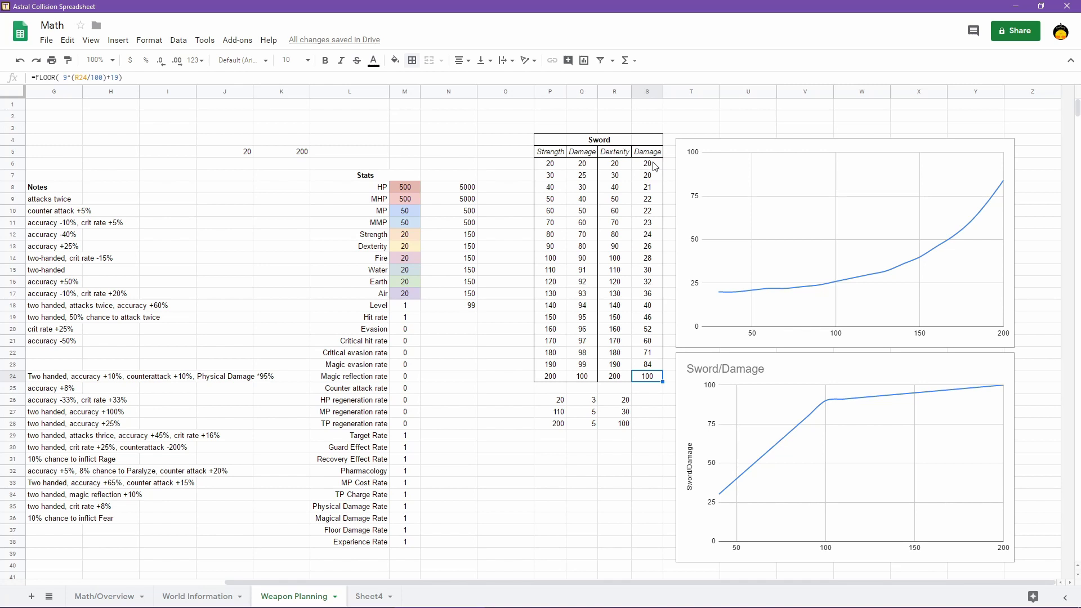
Try a Dexterity of 0 in R6, check the damage in S6, and set R6 back to 20
left_click(620, 166)
type("0")
key("Return")
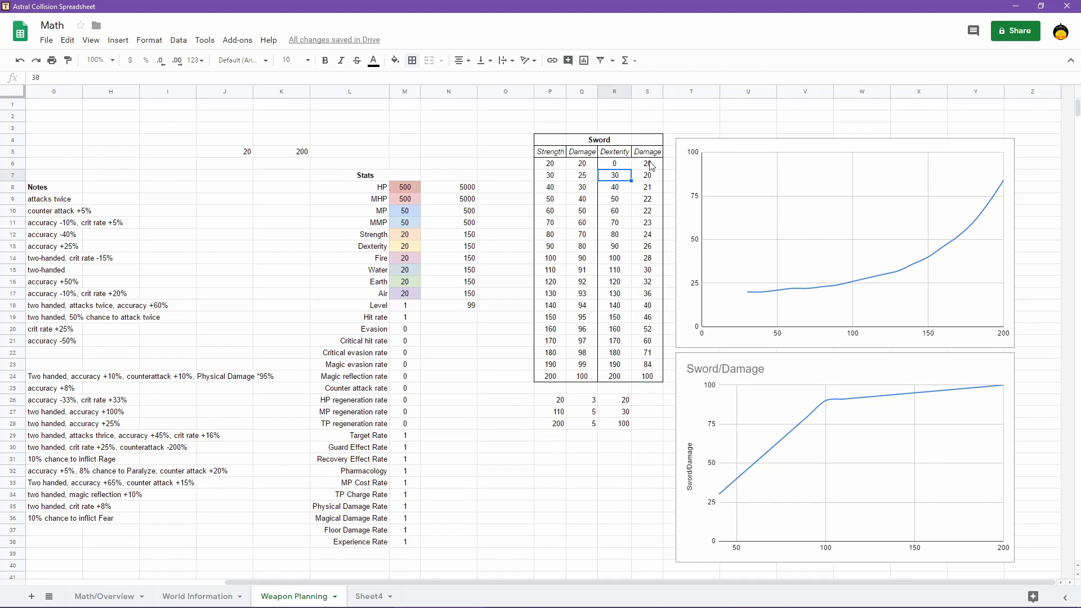
left_click(650, 165)
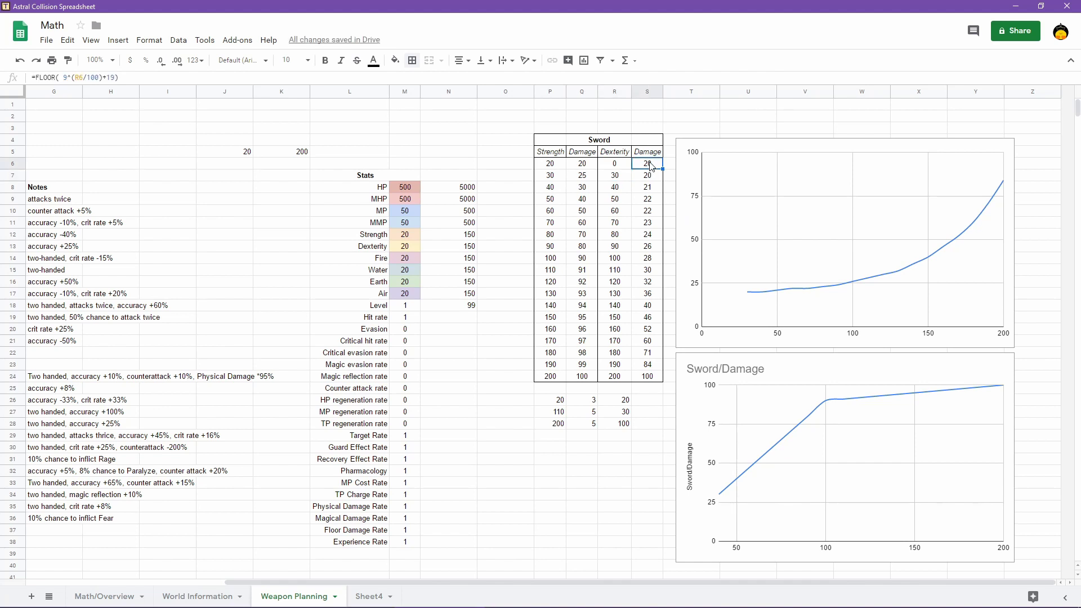
left_click(617, 164)
type("20")
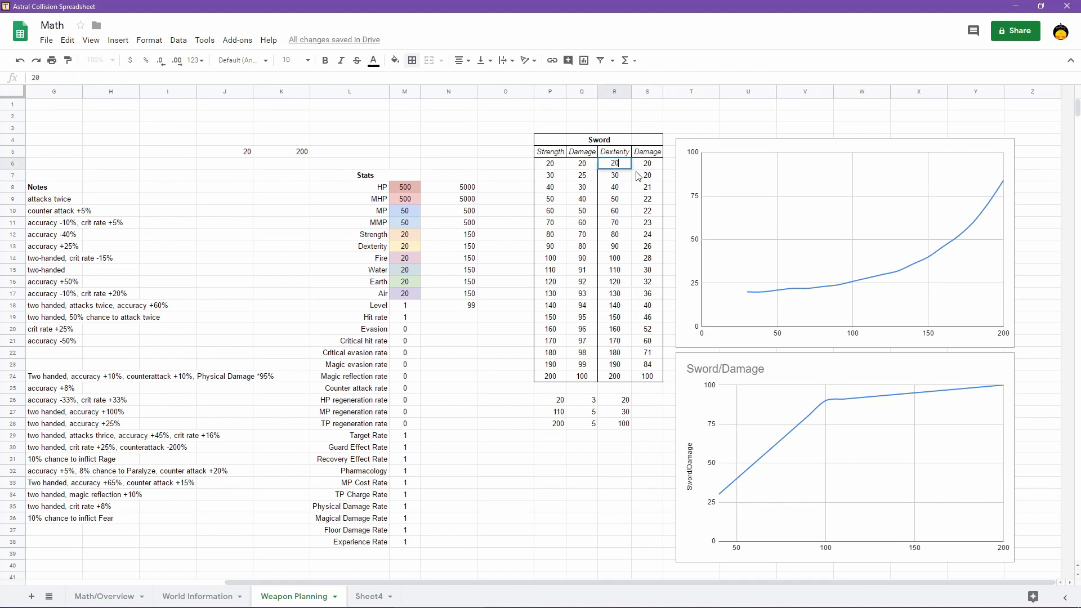
key("Return")
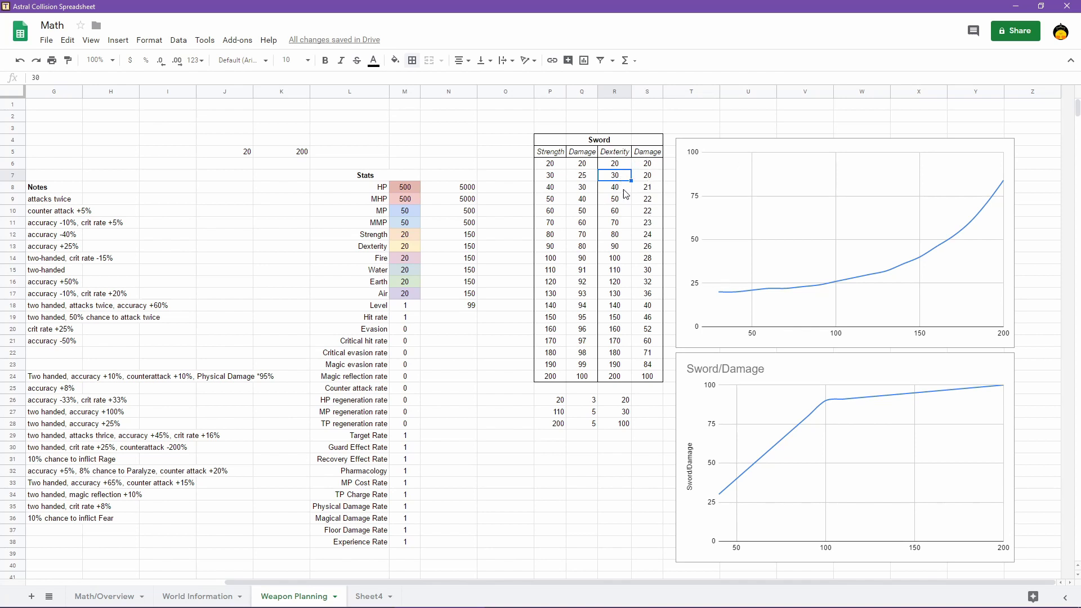
Check the damage at 140 Dexterity, try 300 in R24, and set R24 back to 200
left_click(622, 309)
left_click(658, 307)
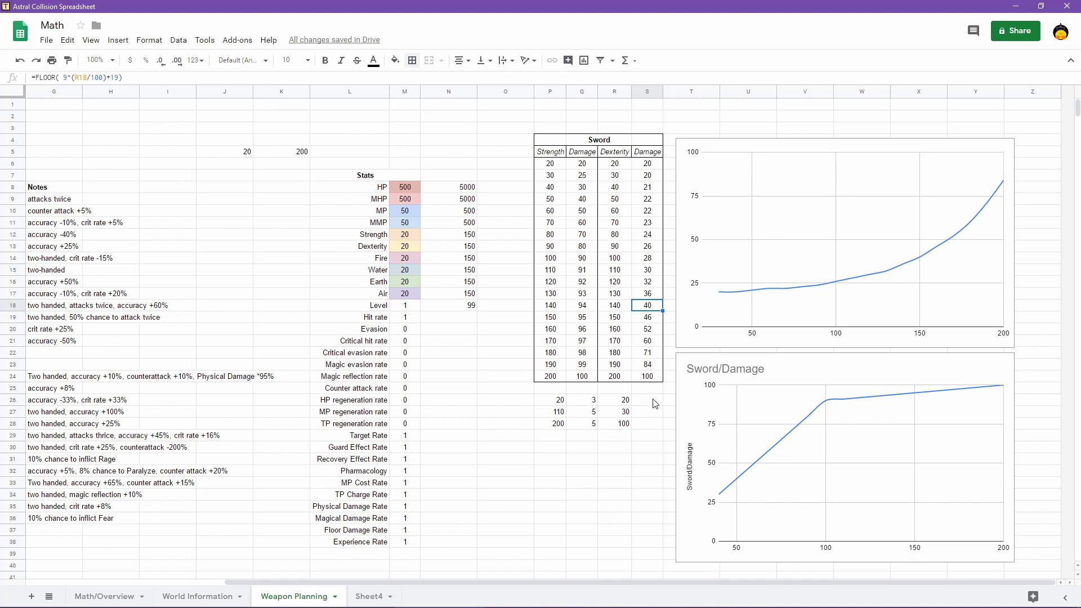
left_click(615, 376)
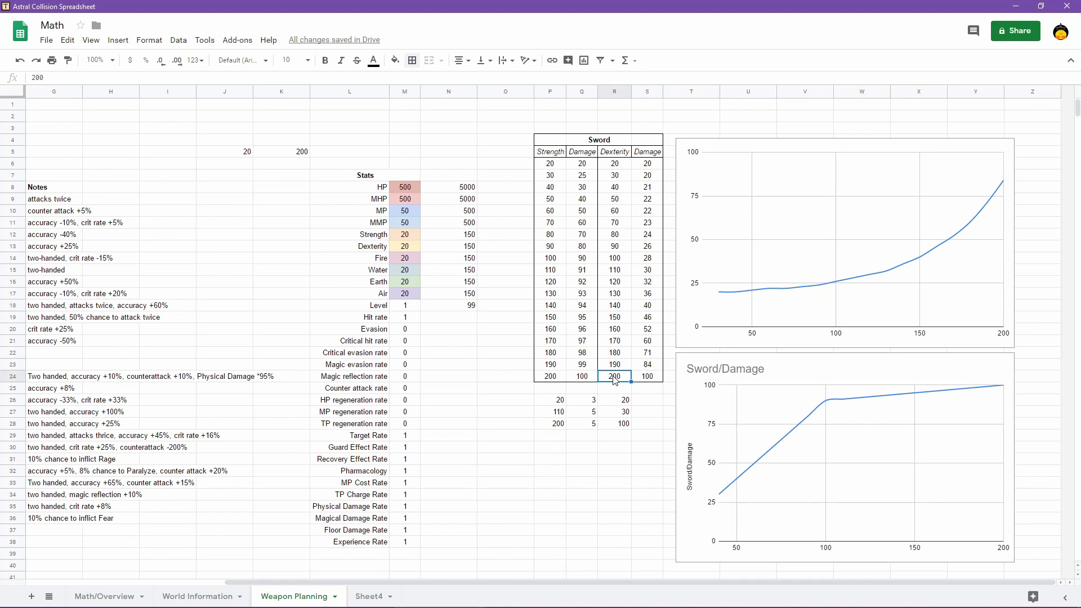
type("300")
key("Return")
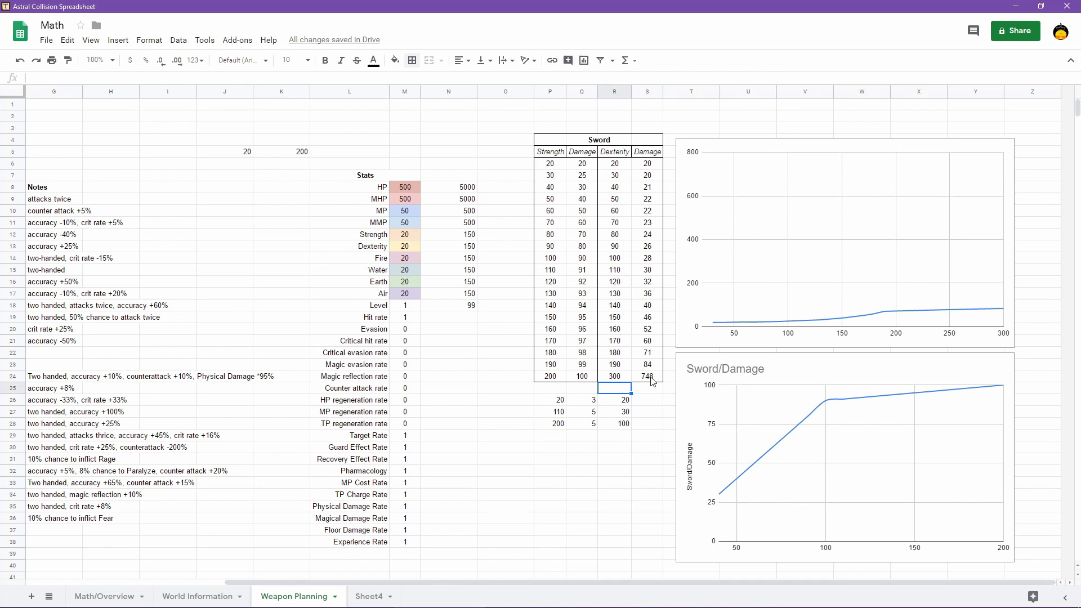
left_click(617, 380)
type("2")
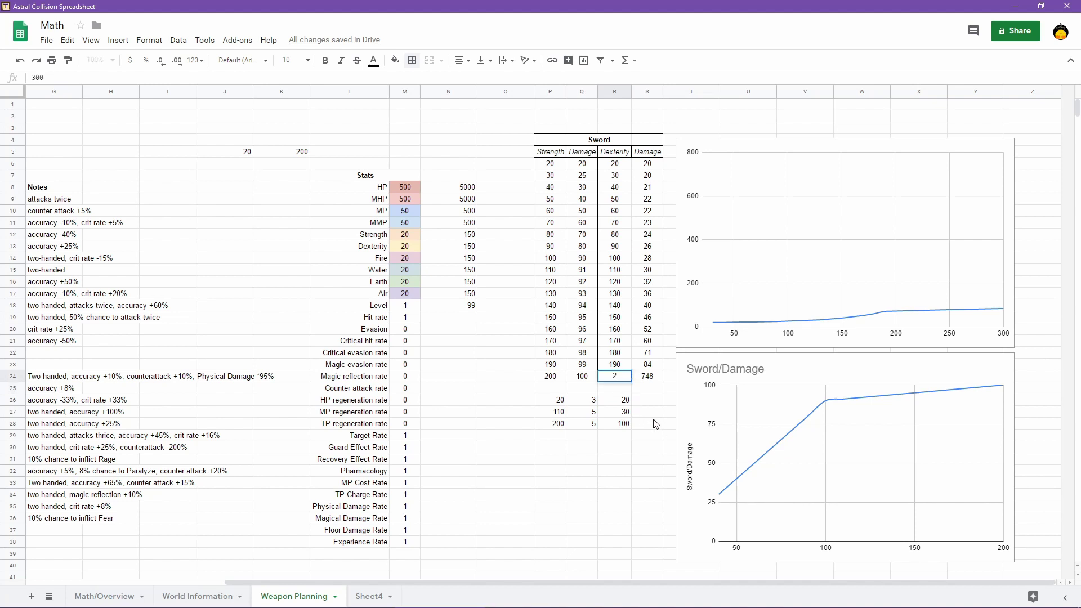
type("00")
key("Return")
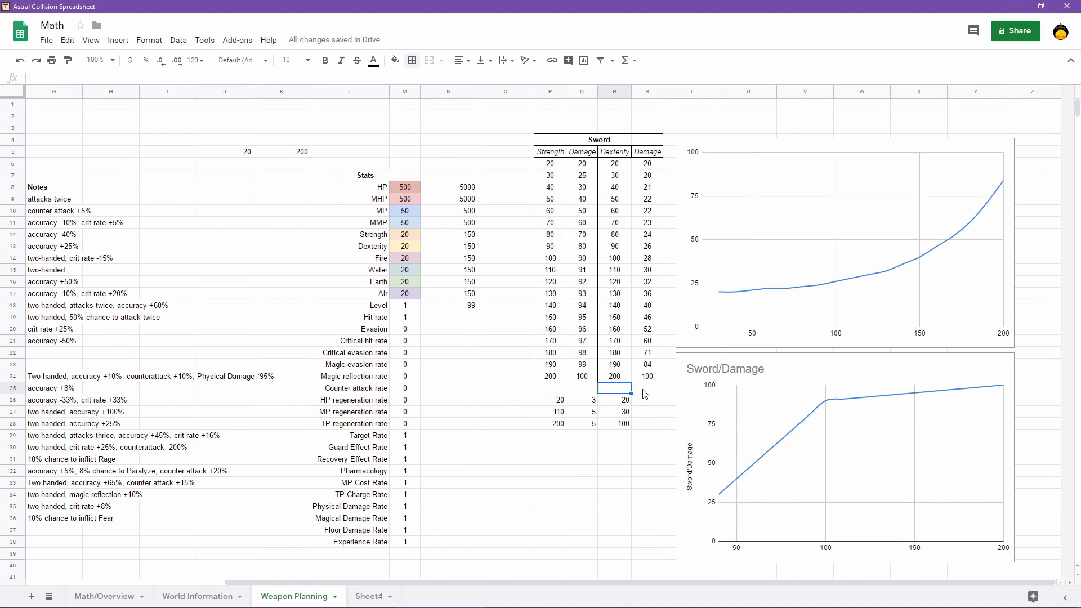
Switch to RPG Maker MV and dismiss the open plugin settings and the Plugin Manager without saving
left_click(614, 574)
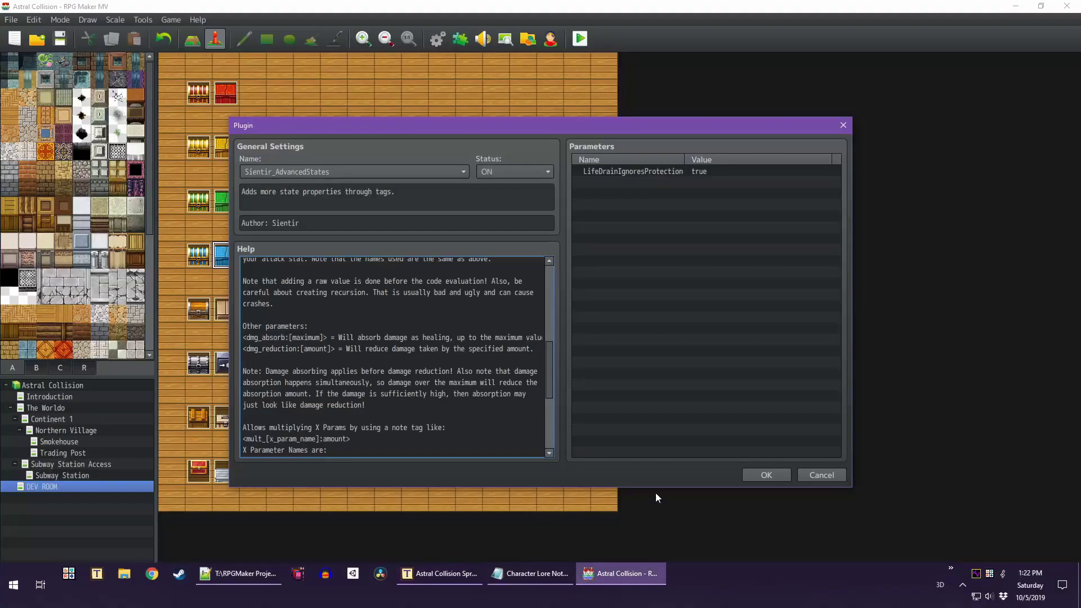
left_click(821, 475)
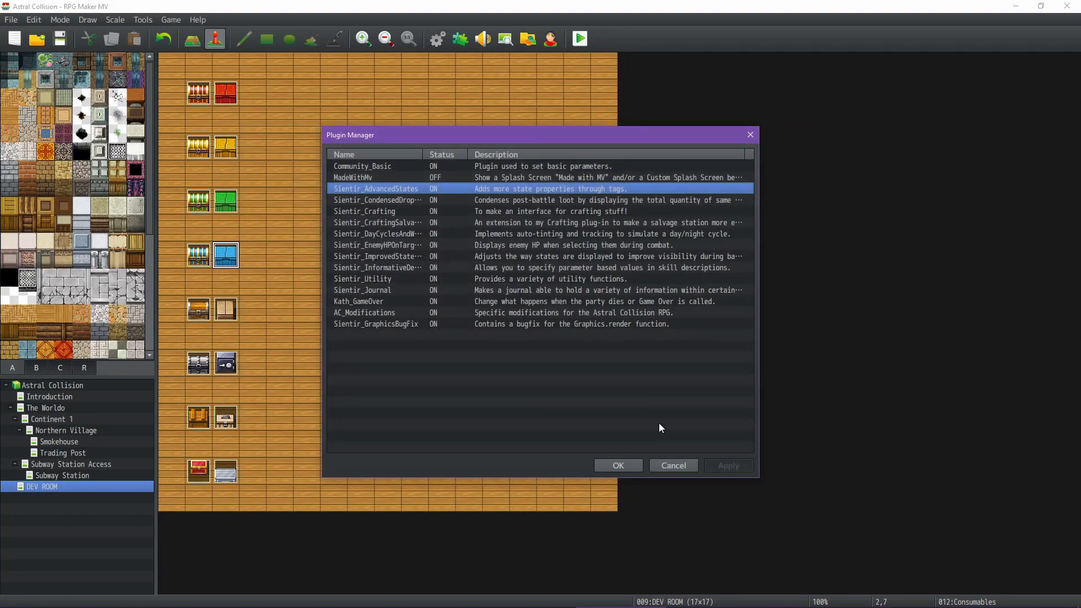
left_click(676, 465)
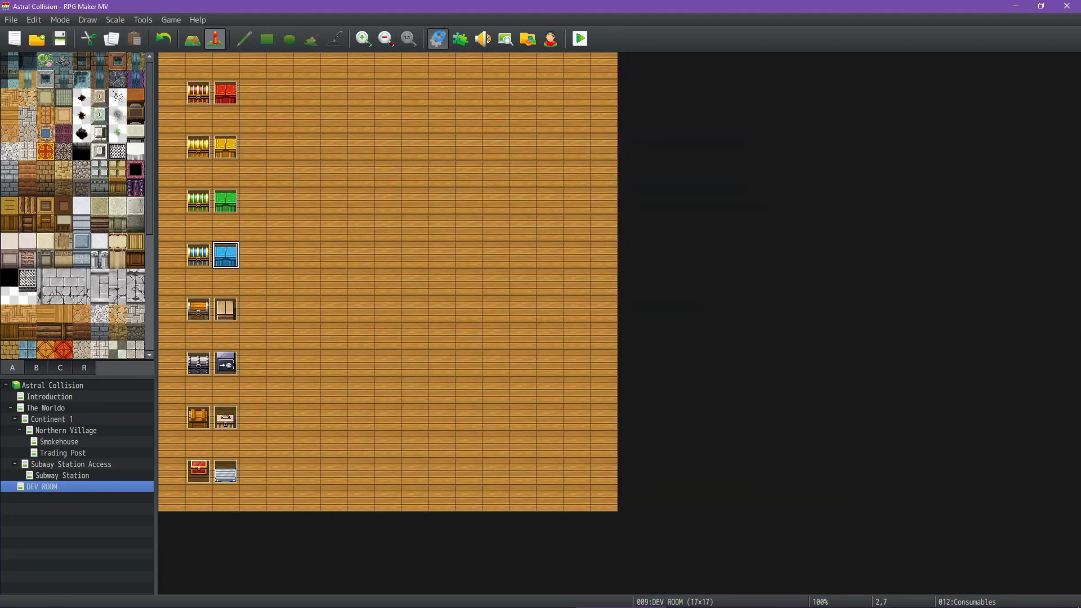
Open the database and show the Knight class with its parameter curves
left_click(437, 39)
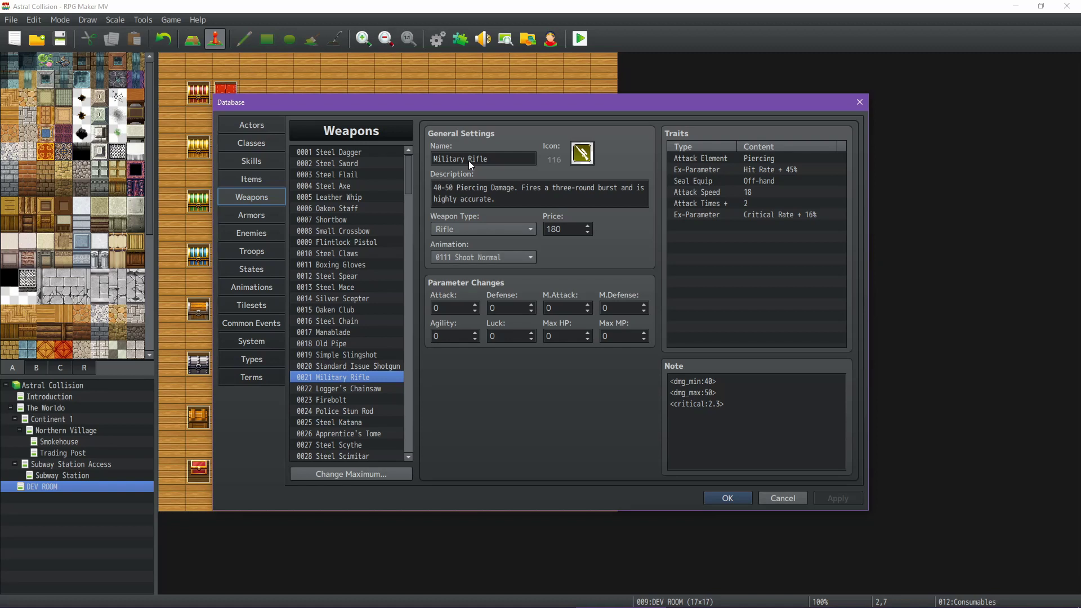
left_click(252, 142)
left_click(341, 162)
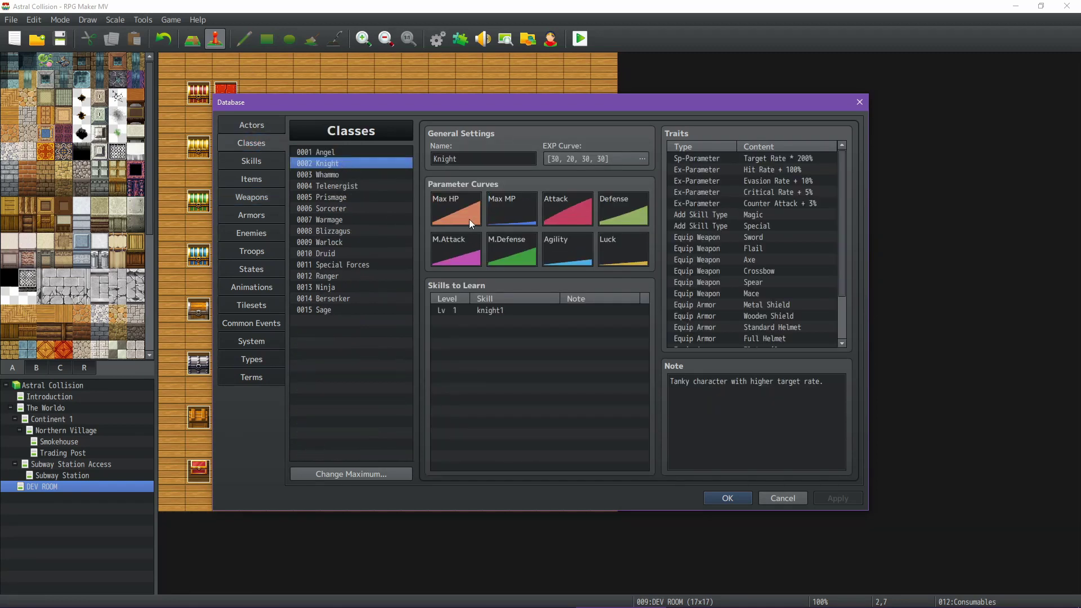
Check the Knight's Defense value at level 99 in its parameter curve and dismiss the curve without saving
double_click(622, 216)
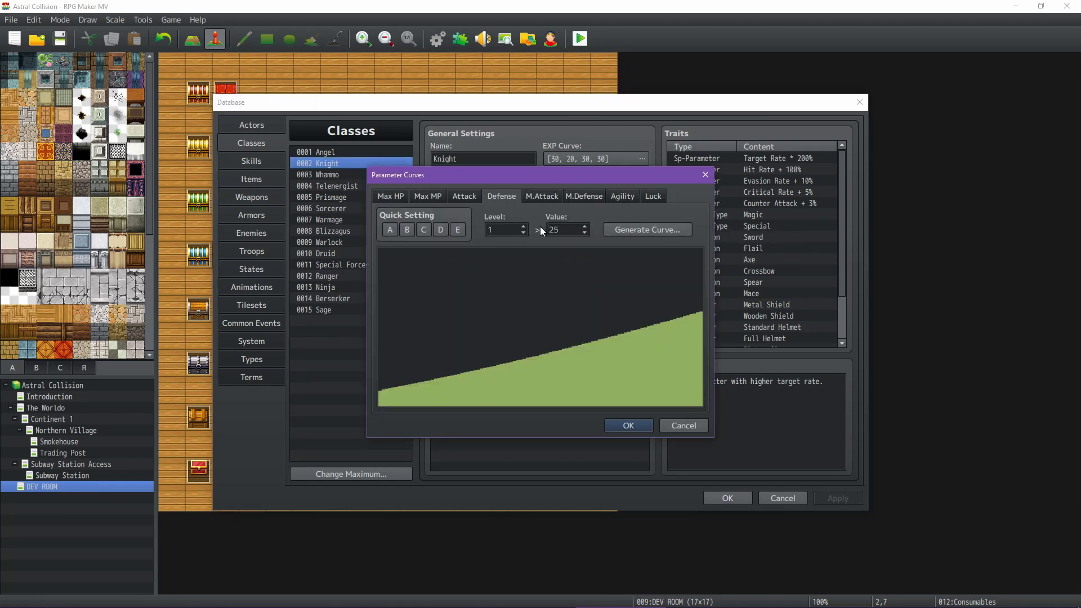
scroll(522, 226, "up", 6)
type("99")
left_click(677, 425)
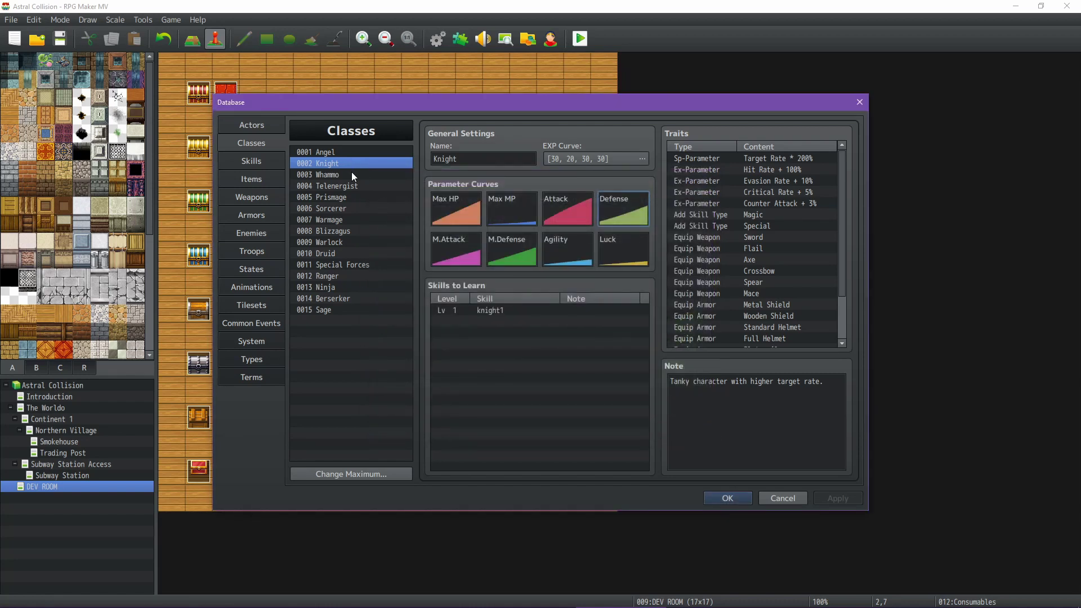
Look through the classes from Whammo to Special Forces, comparing their parameter curves and traits
left_click(351, 173)
key("Down")
key("Down")
key("Down")
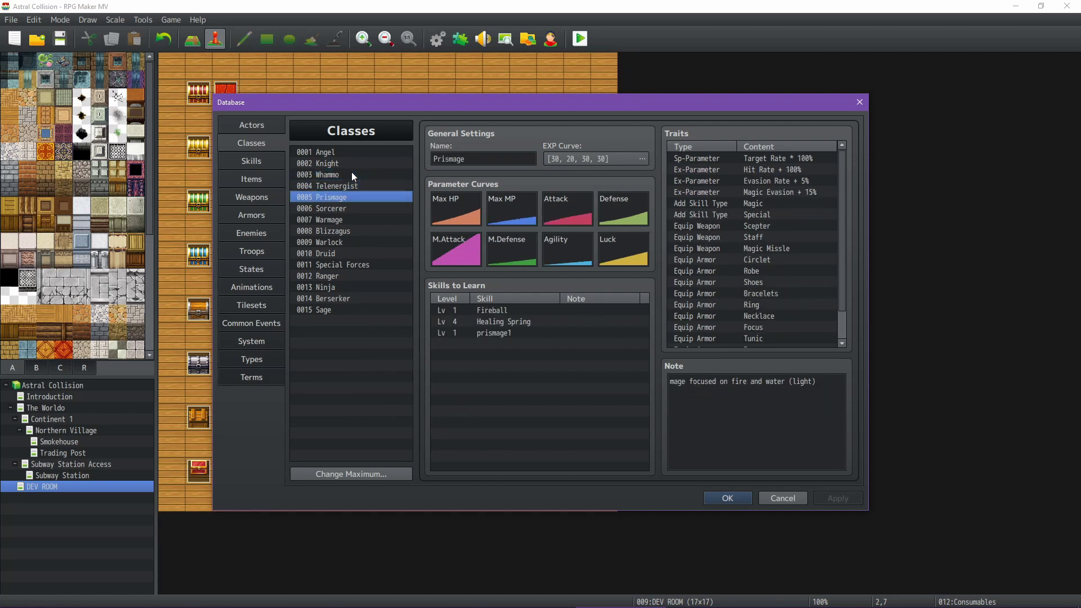
key("Down")
key("Down")
key("Down")
key("Down")
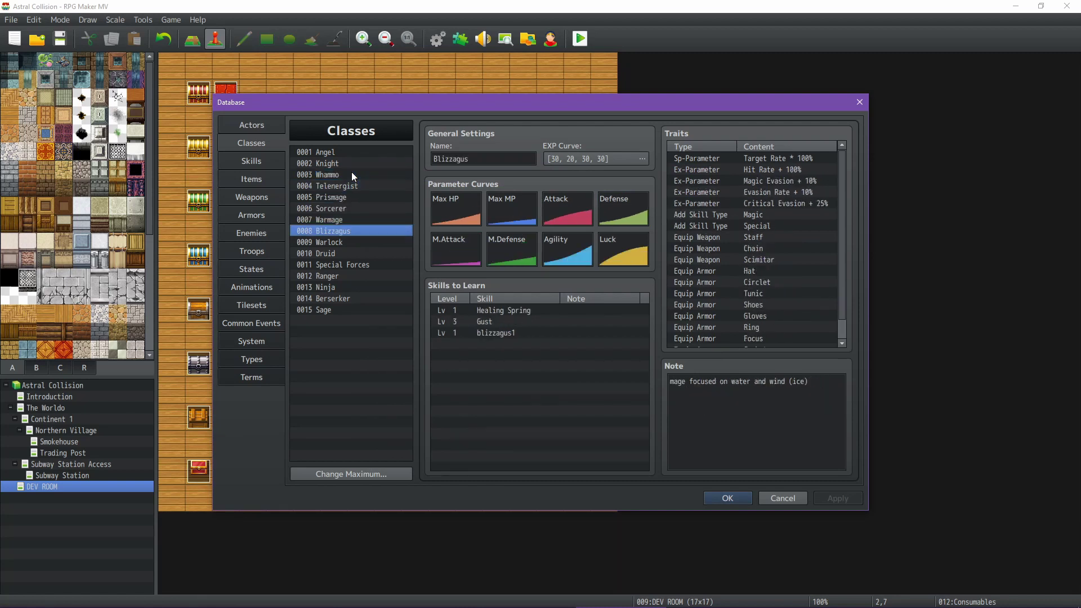
key("Down")
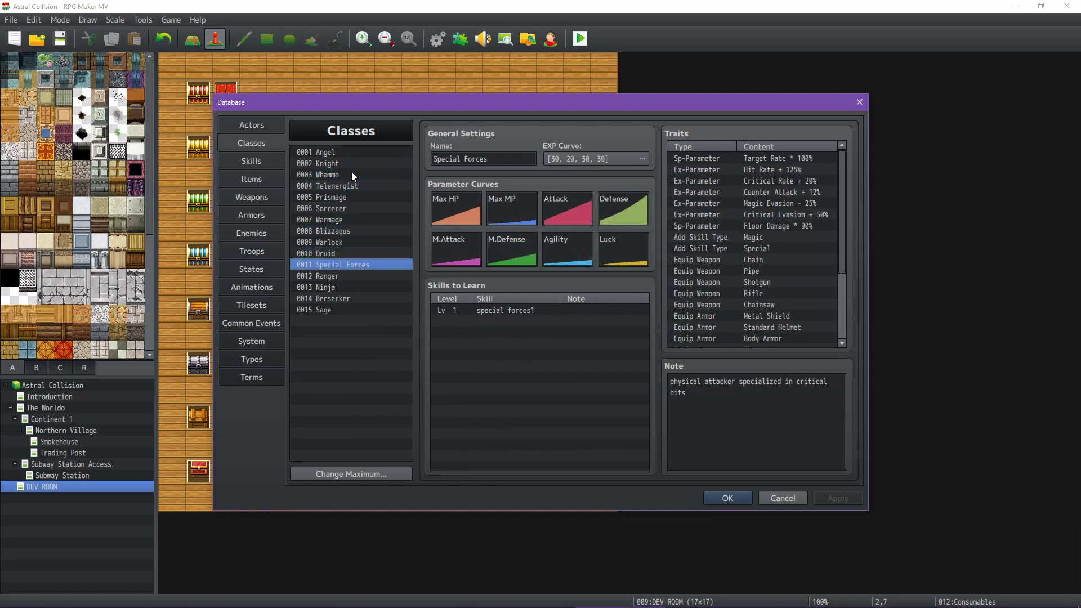
Check the Special Forces class's Defense value at level 99 in its parameter curve
double_click(615, 215)
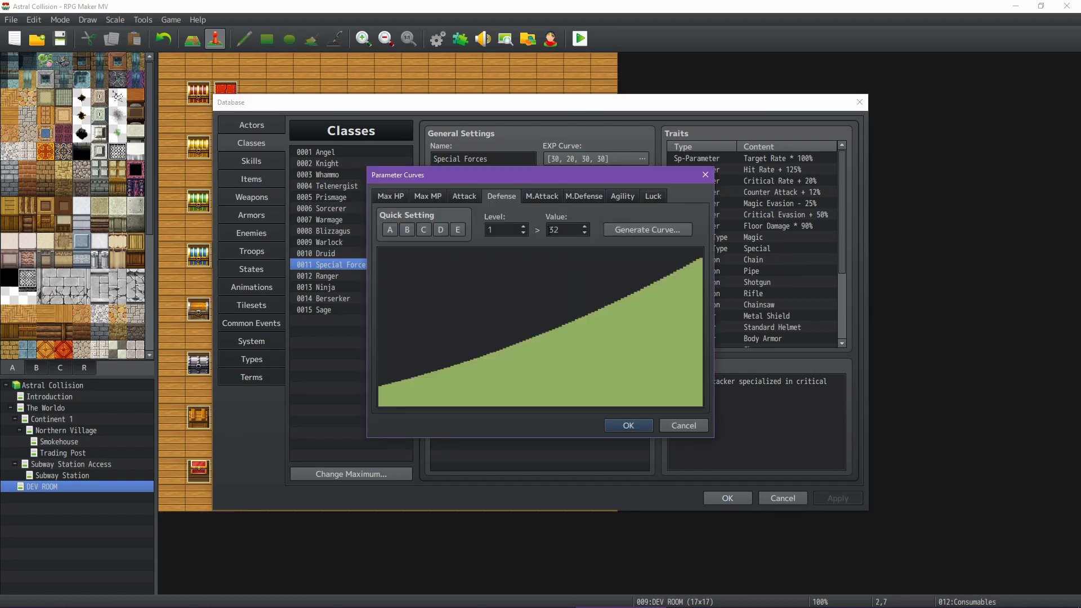
double_click(497, 225)
type("99")
Switch to the spreadsheet and try a Dexterity of 235 in P28 to test the damage formula
mouse_move(566, 604)
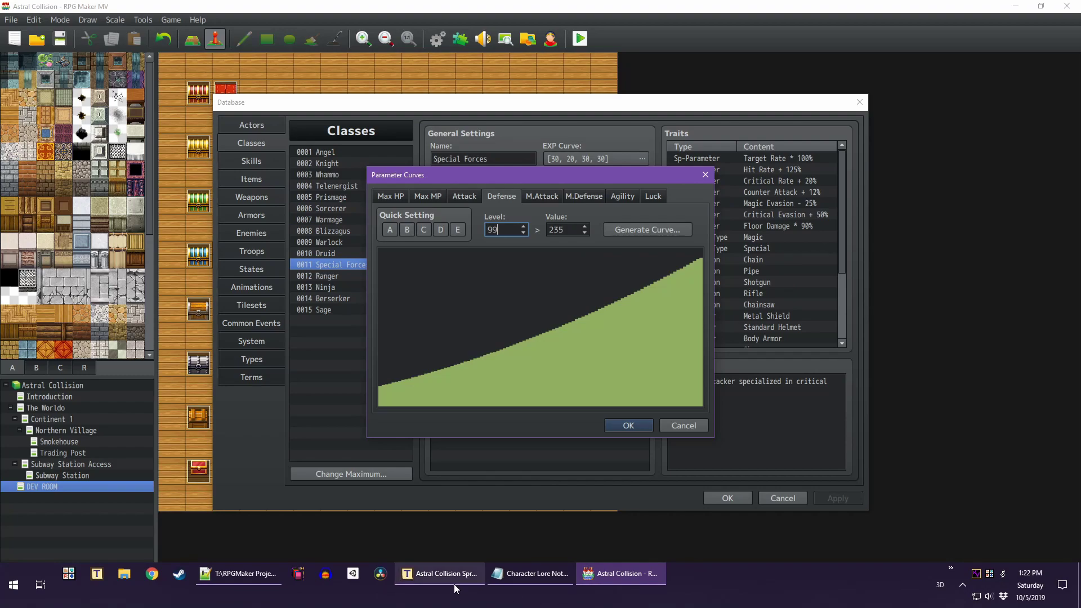
left_click(444, 573)
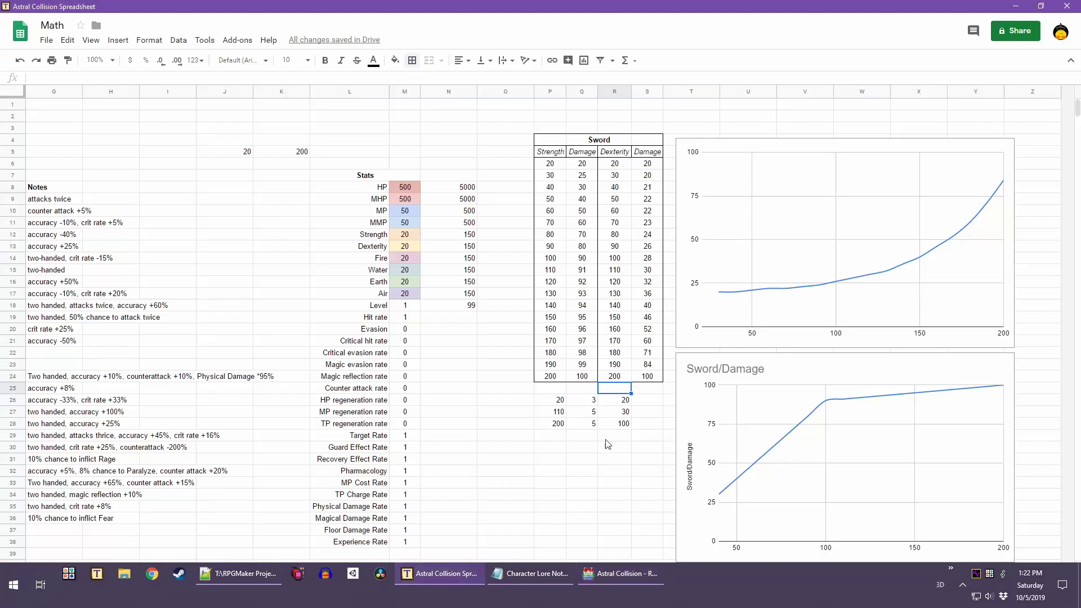
left_click(621, 380)
left_click(562, 427)
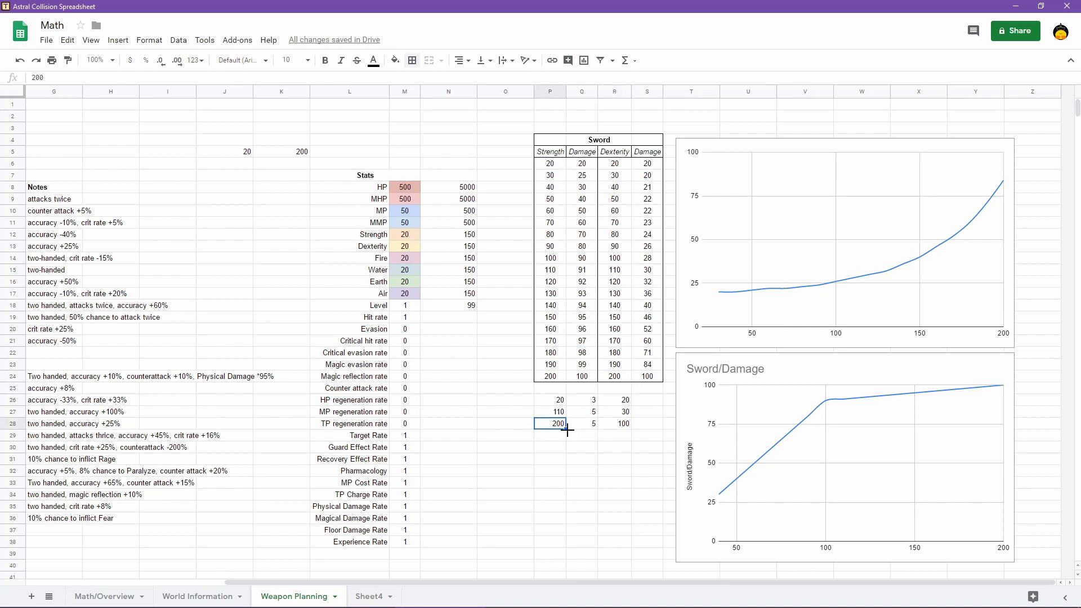
type("235")
key("Return")
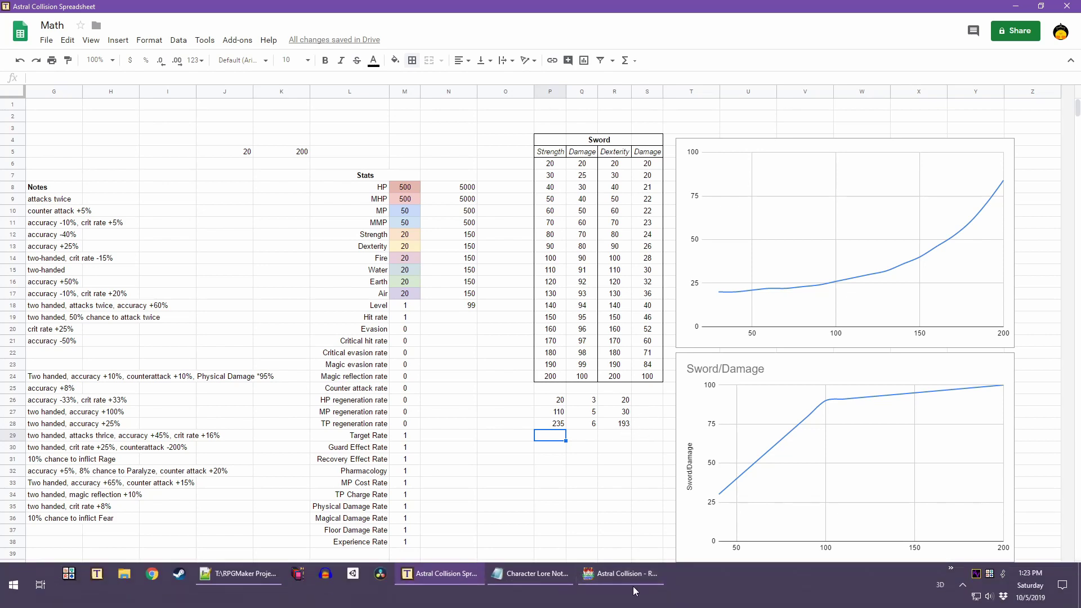
Return to RPG Maker MV, dismiss the open curve, and check the Ranger's Defense value at level 99
left_click(623, 574)
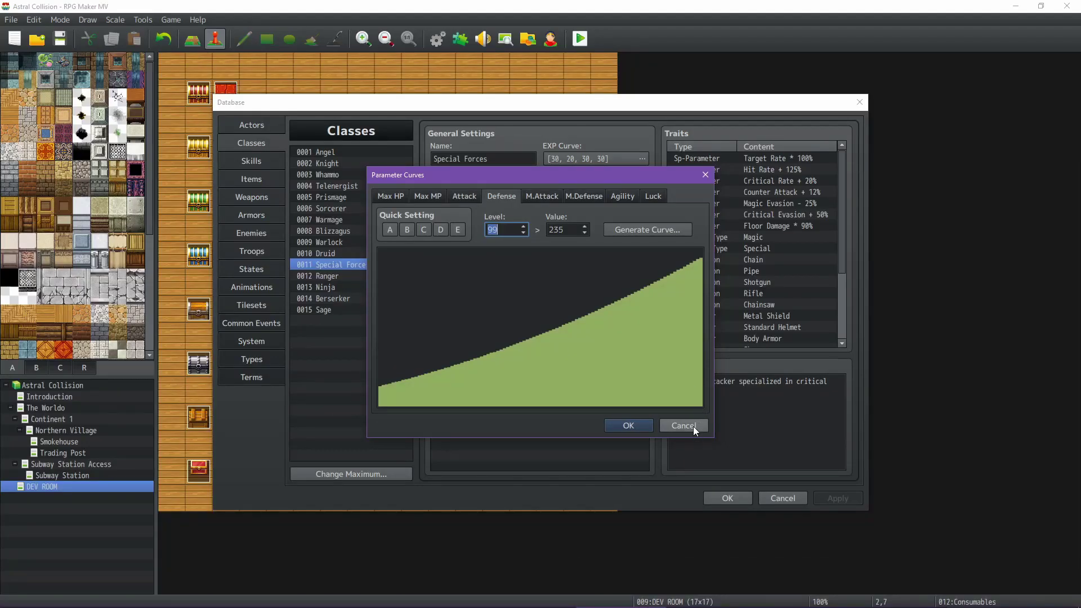
left_click(694, 427)
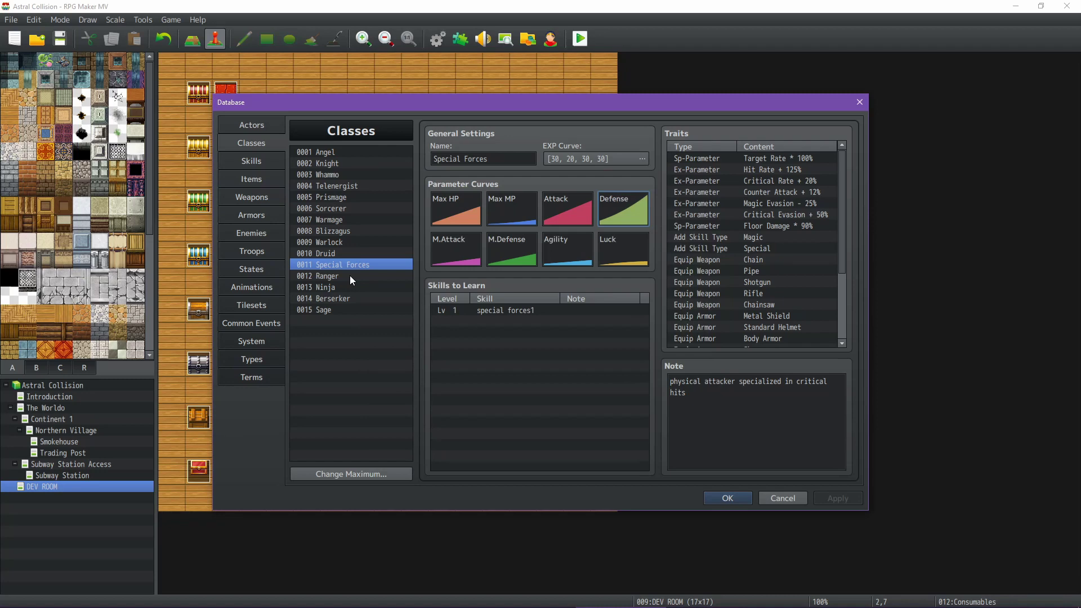
left_click(350, 275)
double_click(618, 215)
double_click(512, 231)
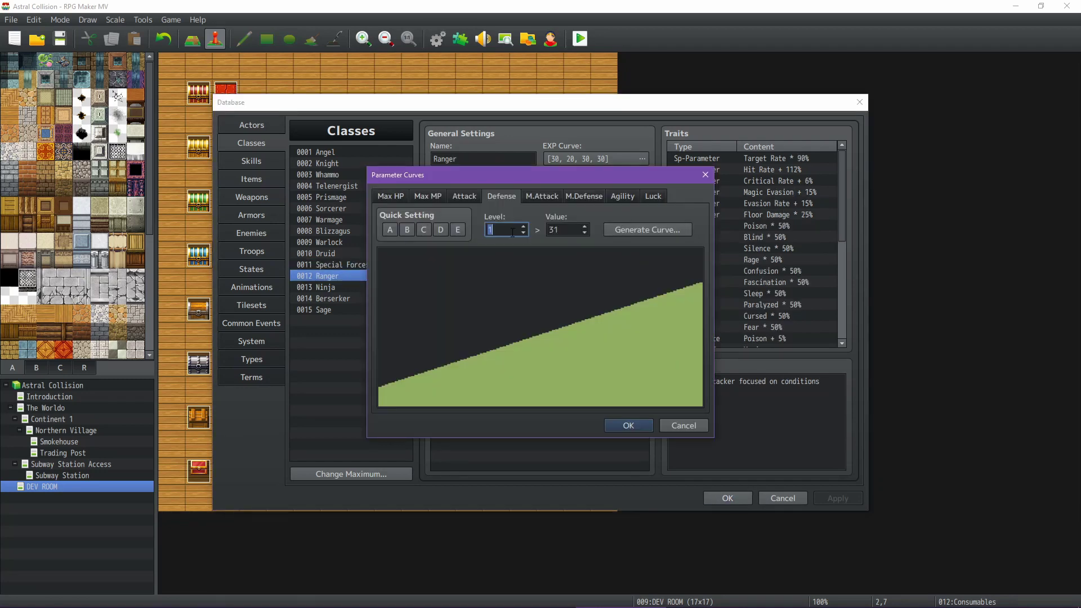
type("99")
left_click(684, 426)
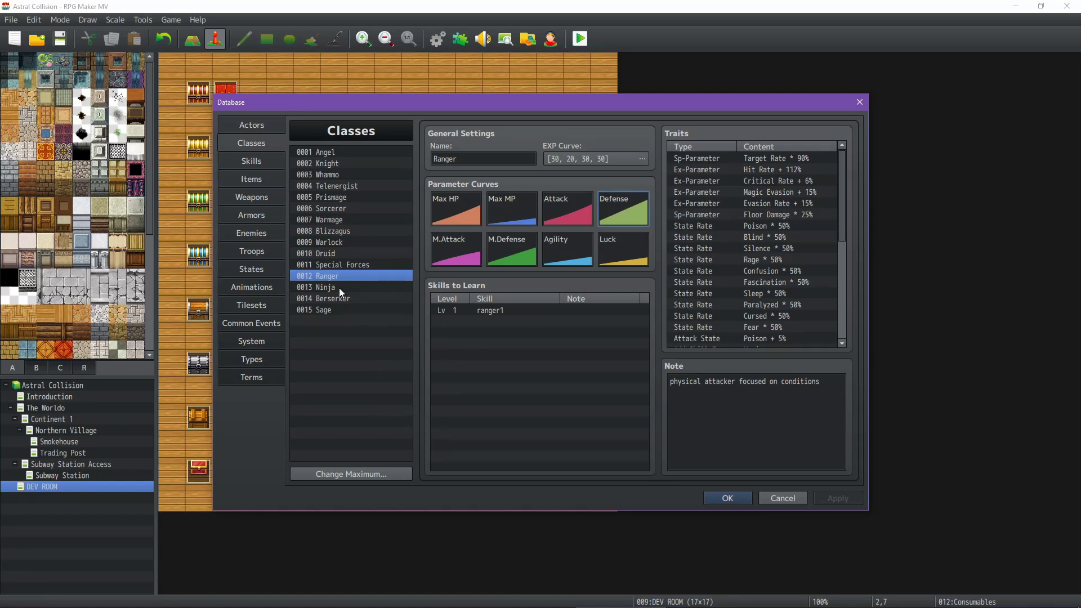
Check the Ninja's Defense value at level 99 in its parameter curve
left_click(339, 288)
double_click(626, 206)
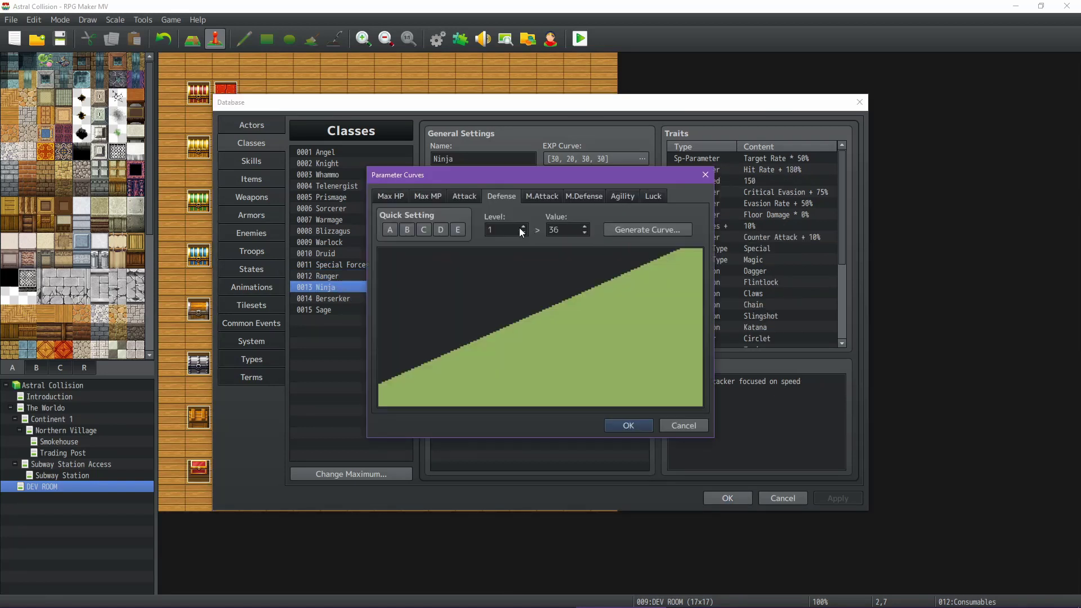
left_click(502, 227)
type("99")
Switch to the spreadsheet and set P28 to 264
mouse_move(505, 602)
left_click(453, 577)
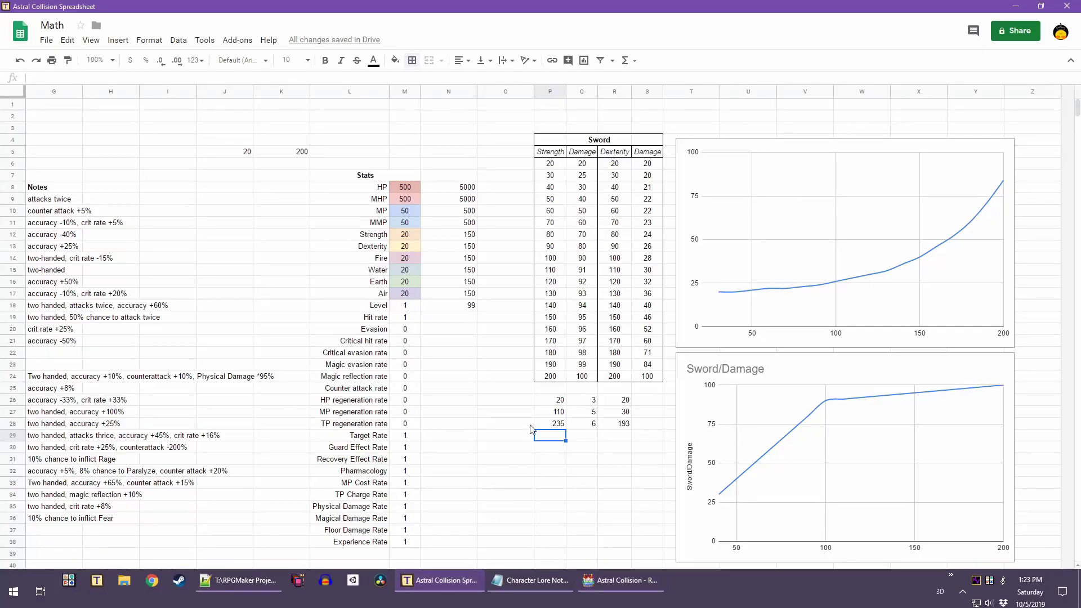
left_click(552, 424)
type("264")
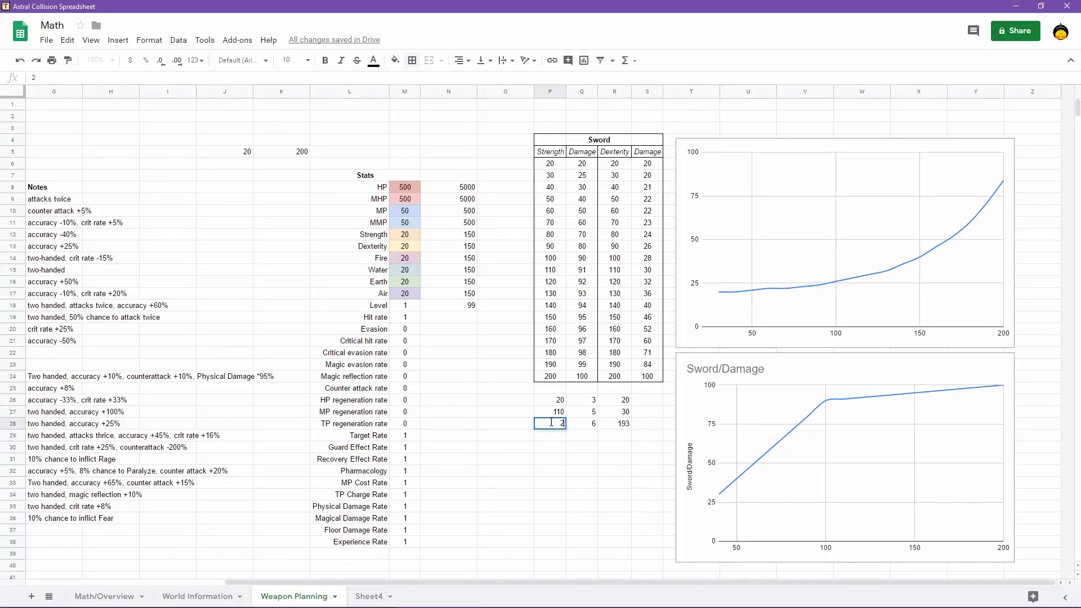
key("Return")
Return to RPG Maker MV, dismiss the Ninja's Defense curve, and examine which weapons its traits let it equip
mouse_move(611, 604)
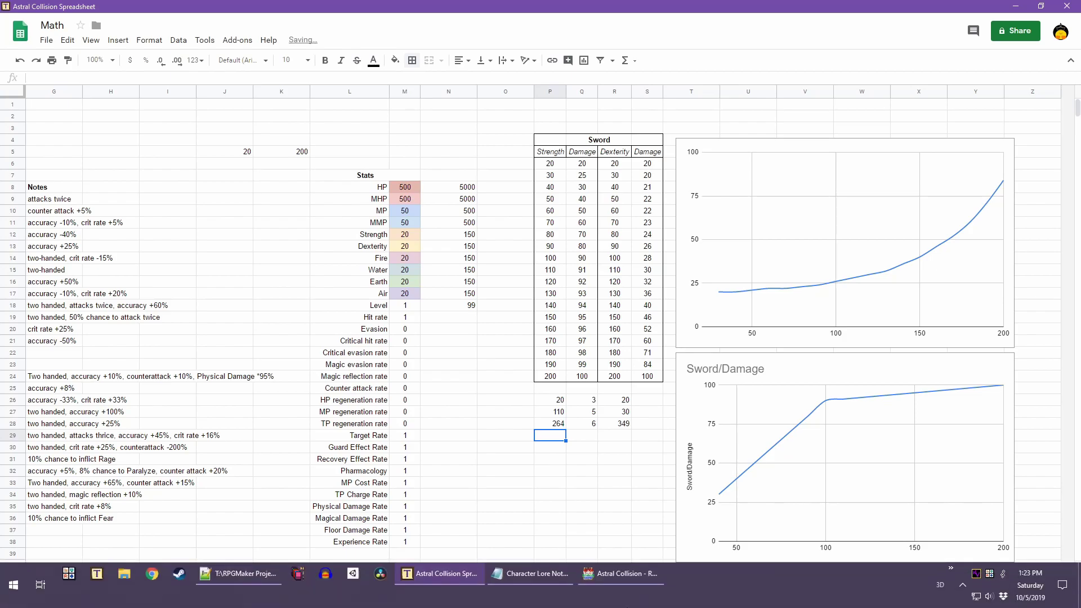
left_click(617, 582)
left_click(692, 425)
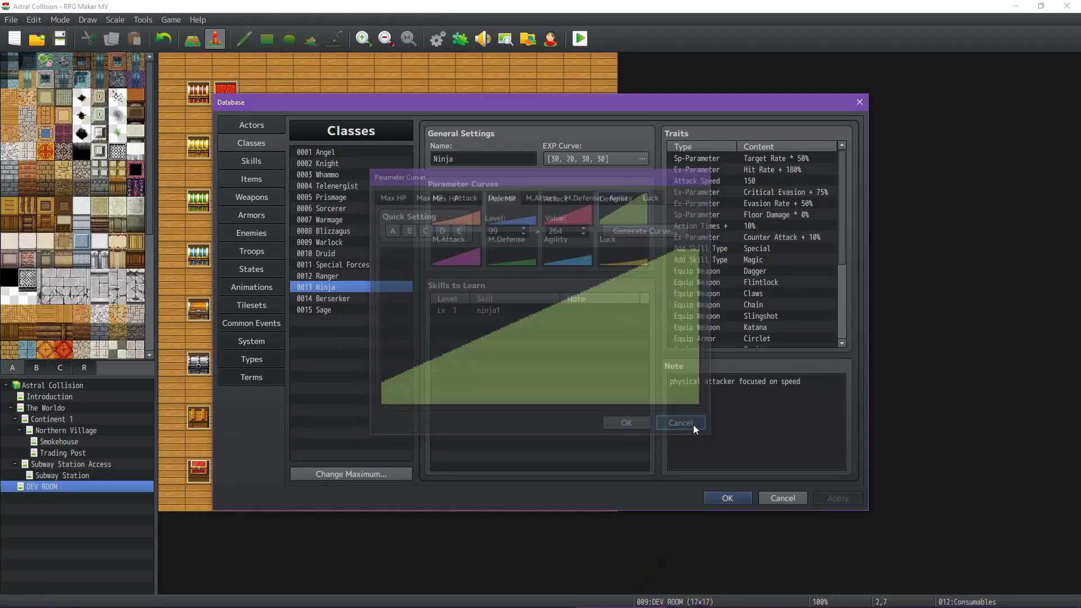
scroll(779, 245, "down", 3)
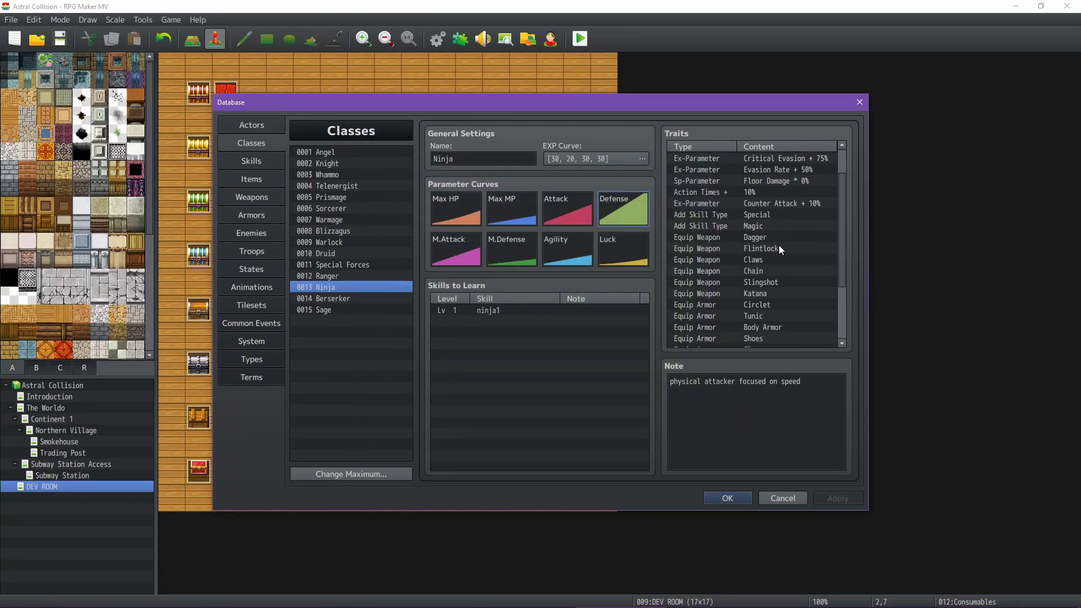
scroll(778, 241, "down", 2)
scroll(779, 240, "up", 1)
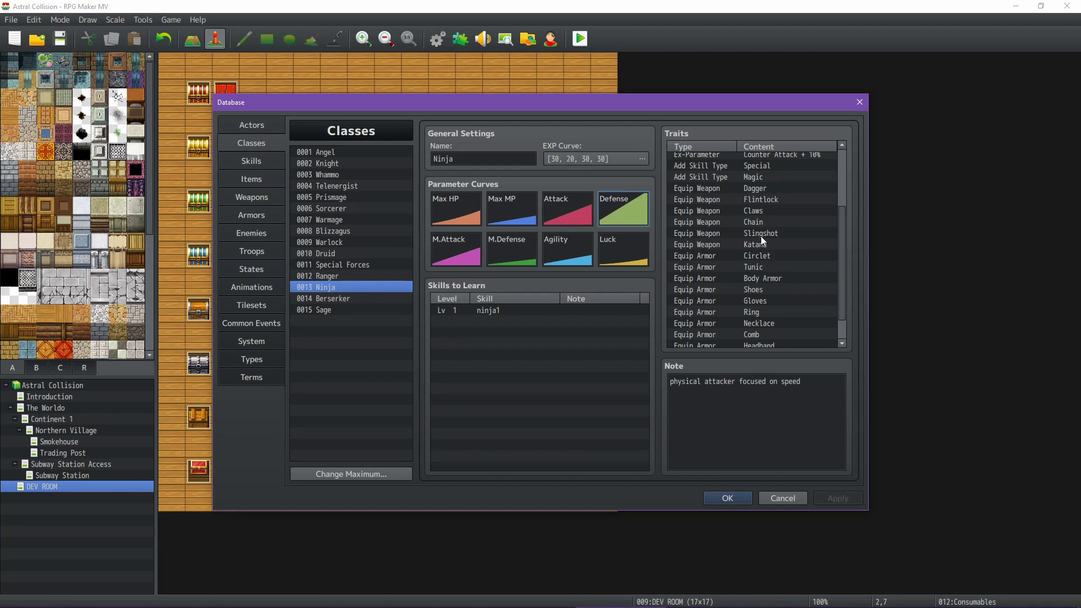
left_click(757, 191)
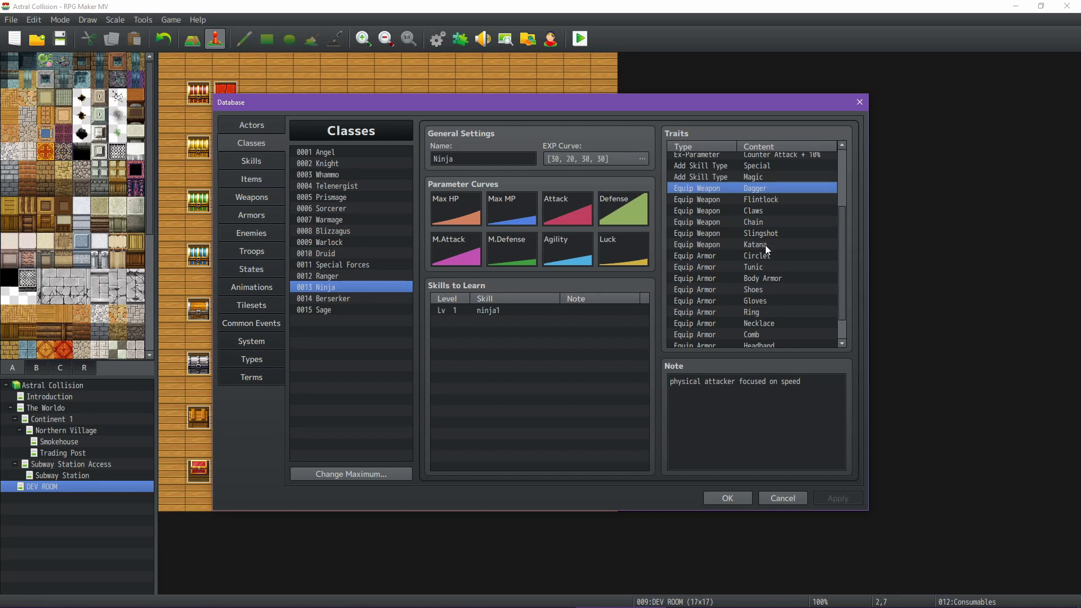
scroll(765, 245, "up", 3)
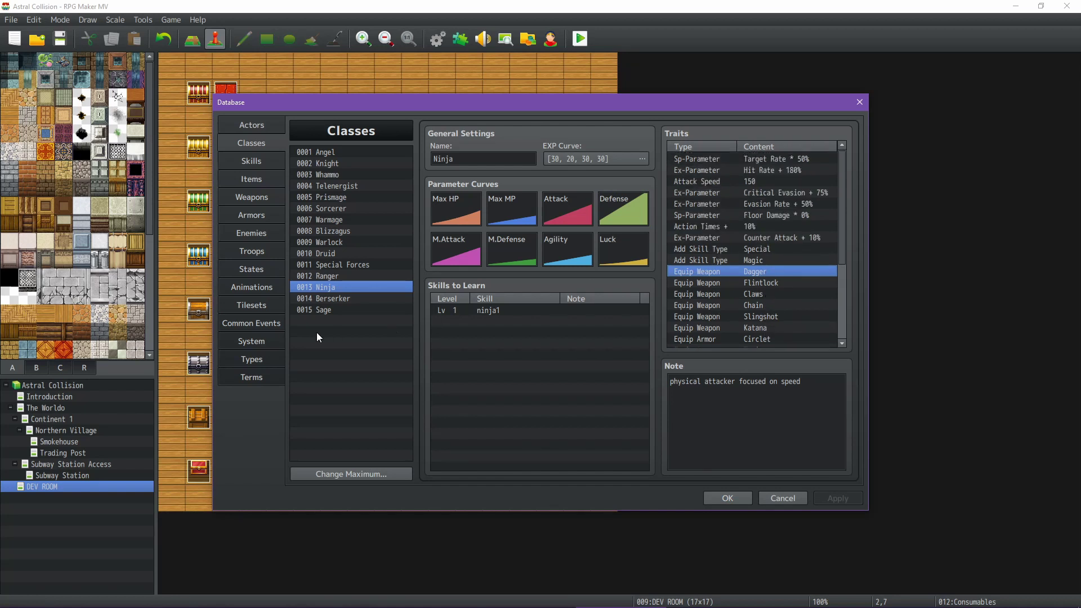
Review the weapon traits of the Berserker, Special Forces and Knight classes
left_click(348, 300)
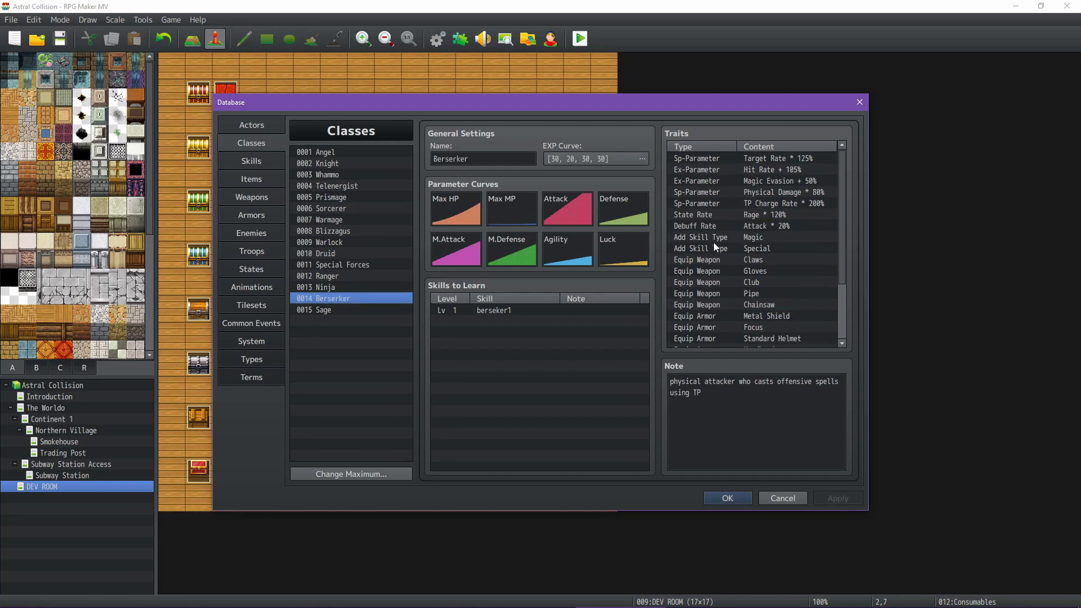
scroll(783, 227, "down", 2)
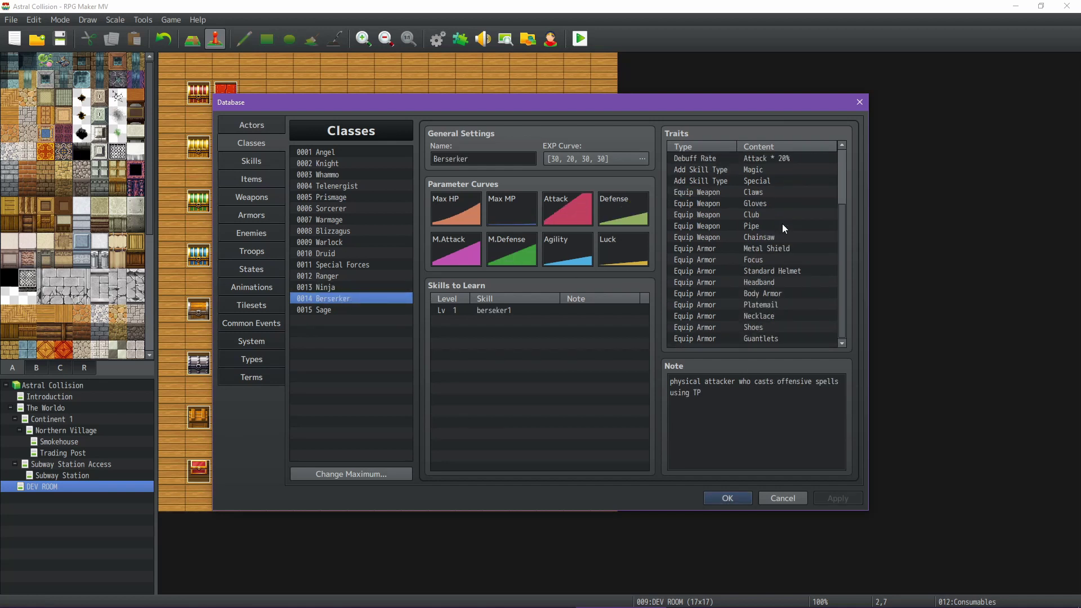
left_click(369, 265)
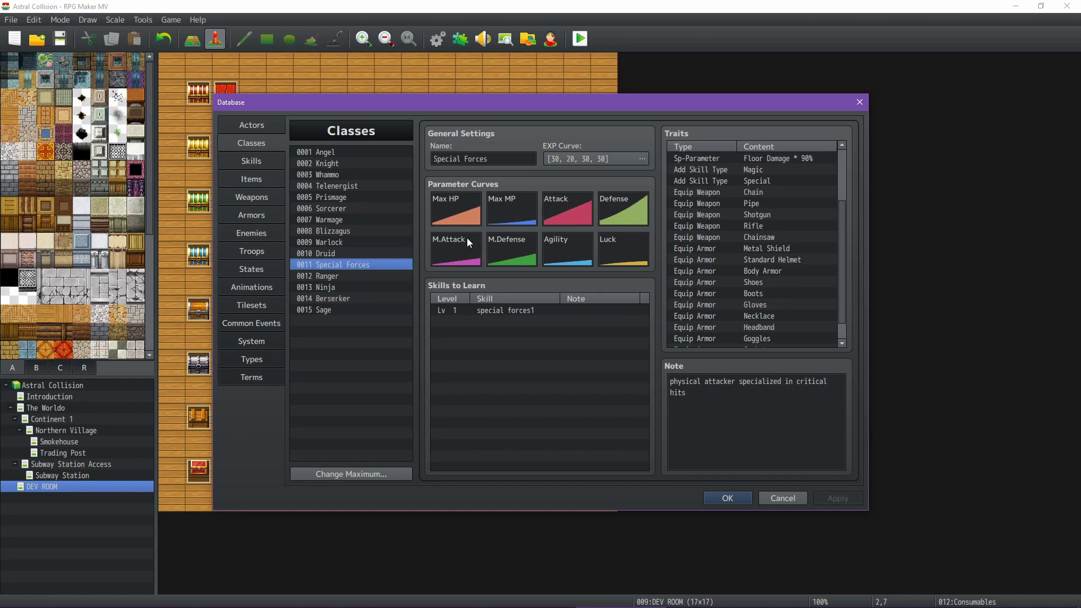
left_click(337, 163)
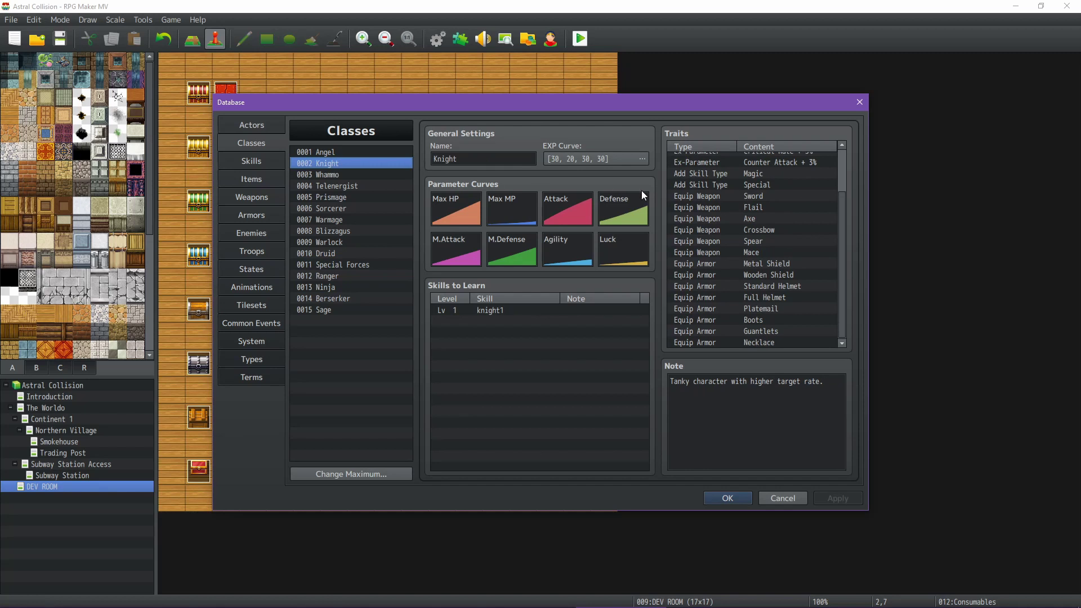
Go through the classes from Whammo to Warmage, checking which ones can equip swords
key("Down")
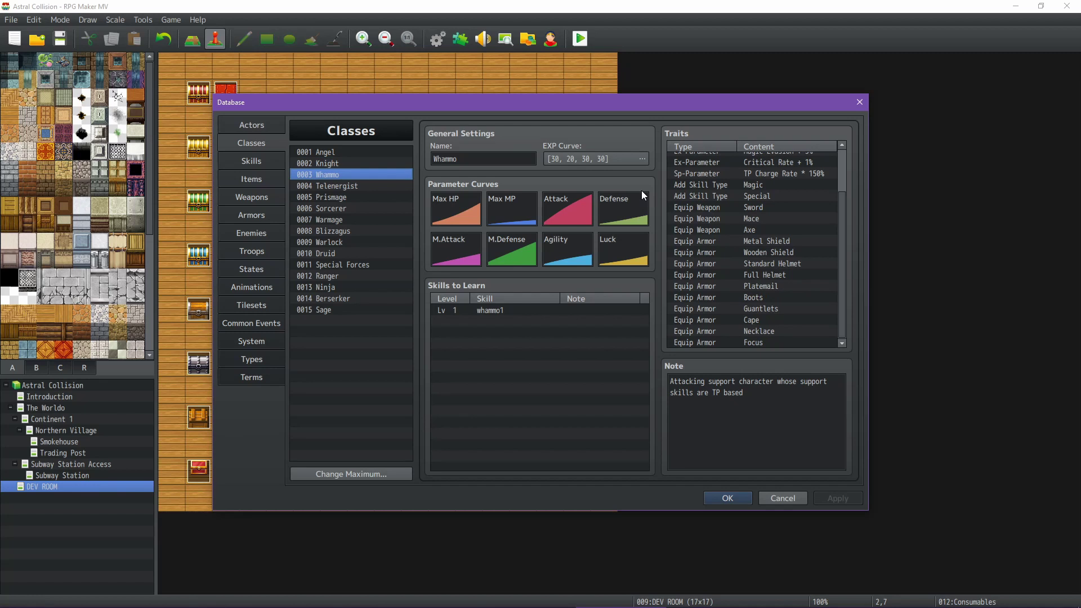
key("Down")
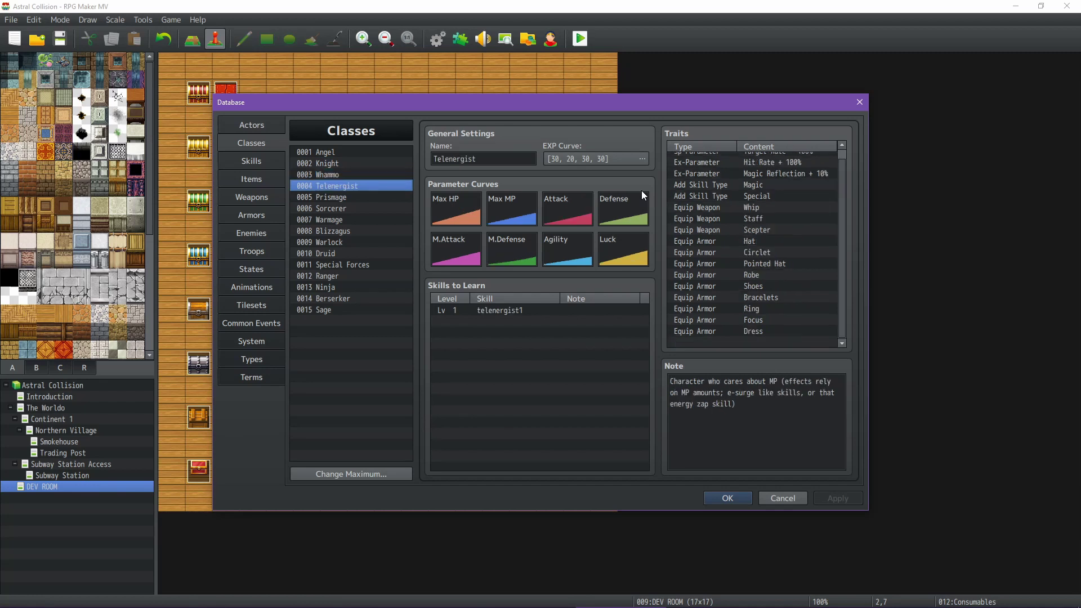
key("Down")
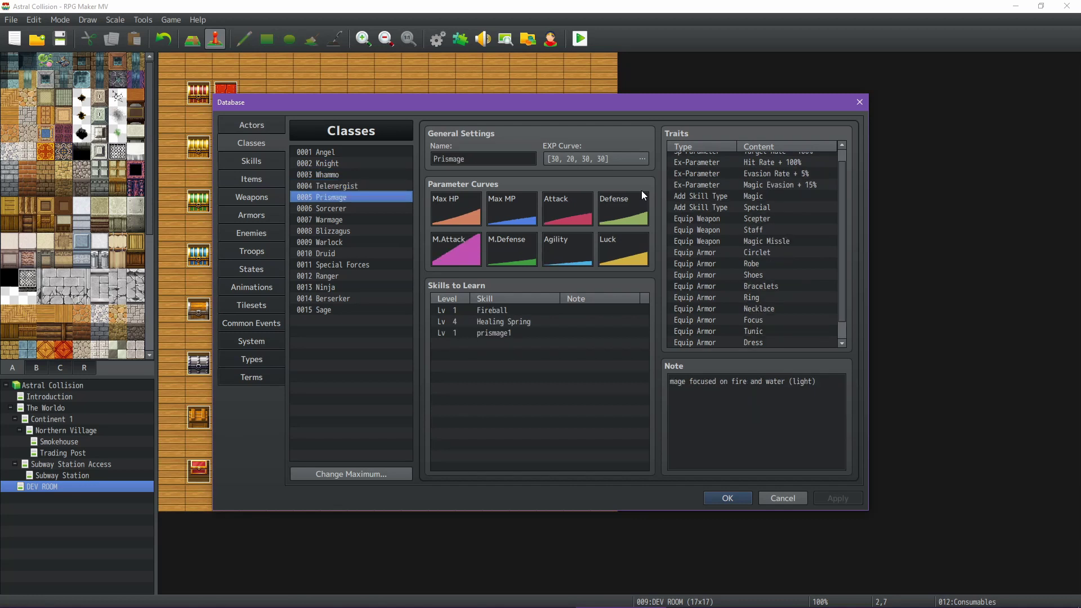
key("Down")
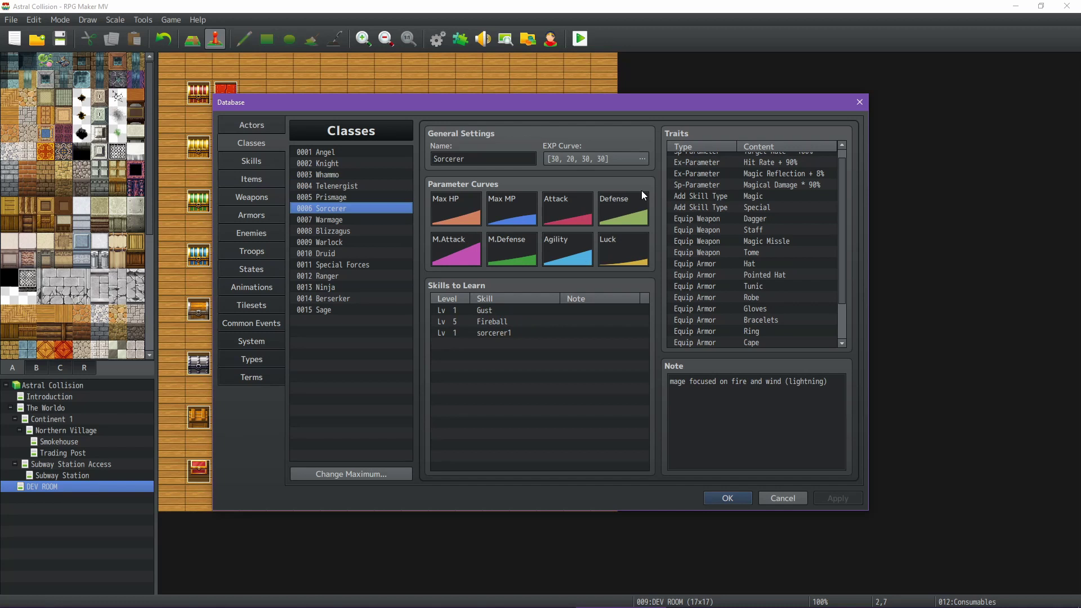
key("Down")
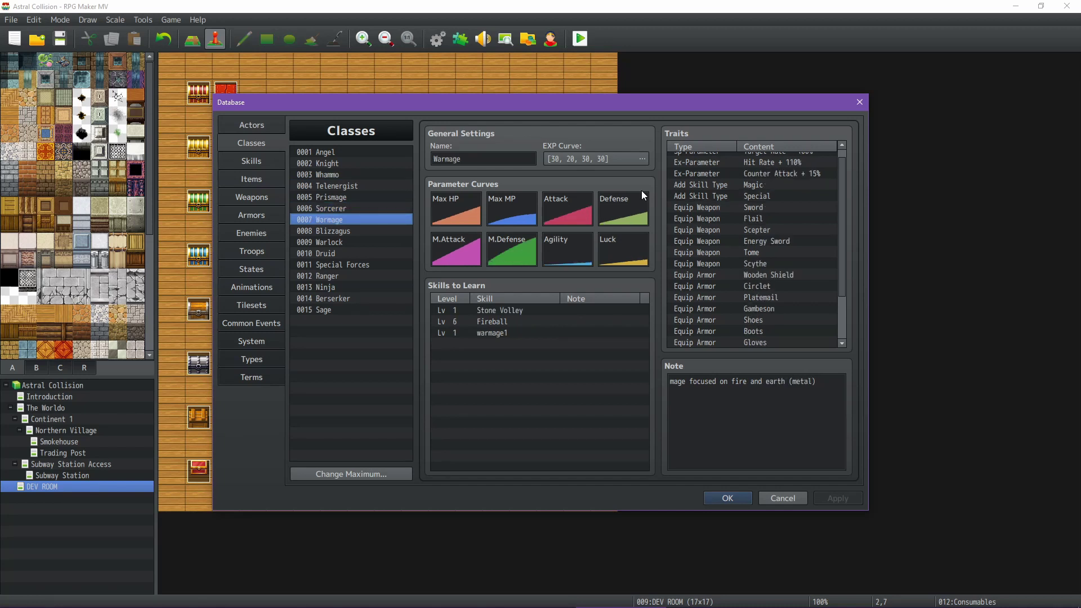
Check the Warmage's Defense value at level 99 in its parameter curve and dismiss the curve without saving
double_click(625, 207)
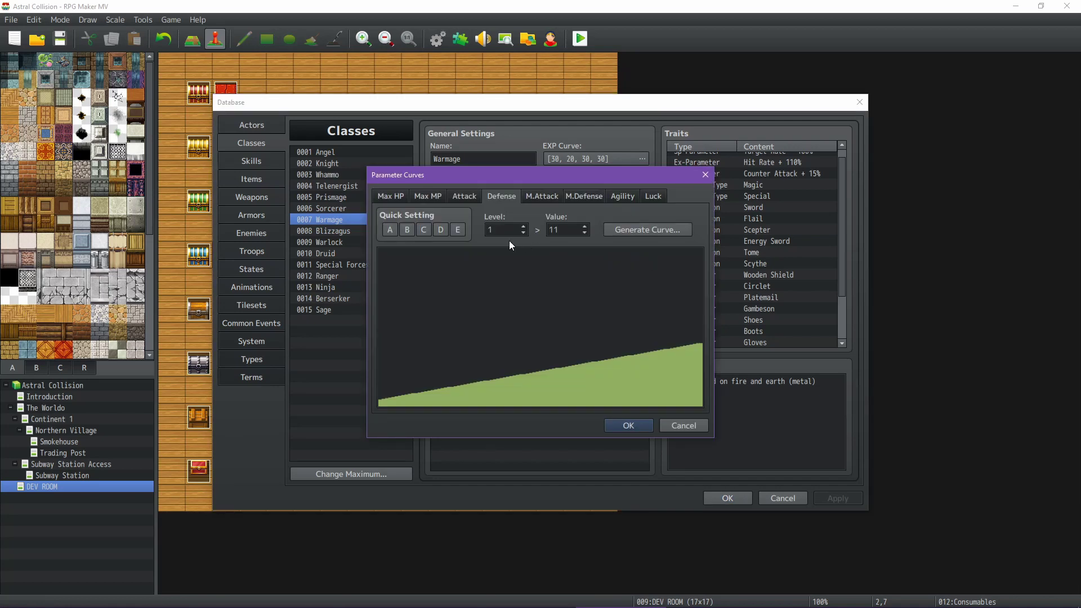
double_click(497, 230)
type("99")
left_click(701, 428)
Go through the classes from Blizzagus to Ranger, examining the weapon traits for which ones can equip swords
left_click(341, 232)
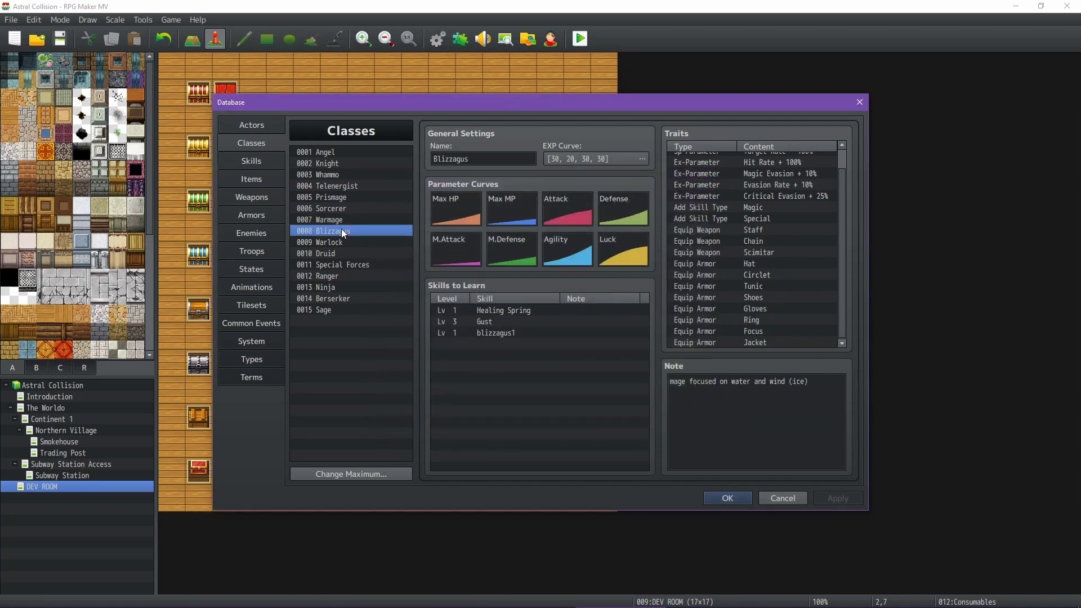
key("Down")
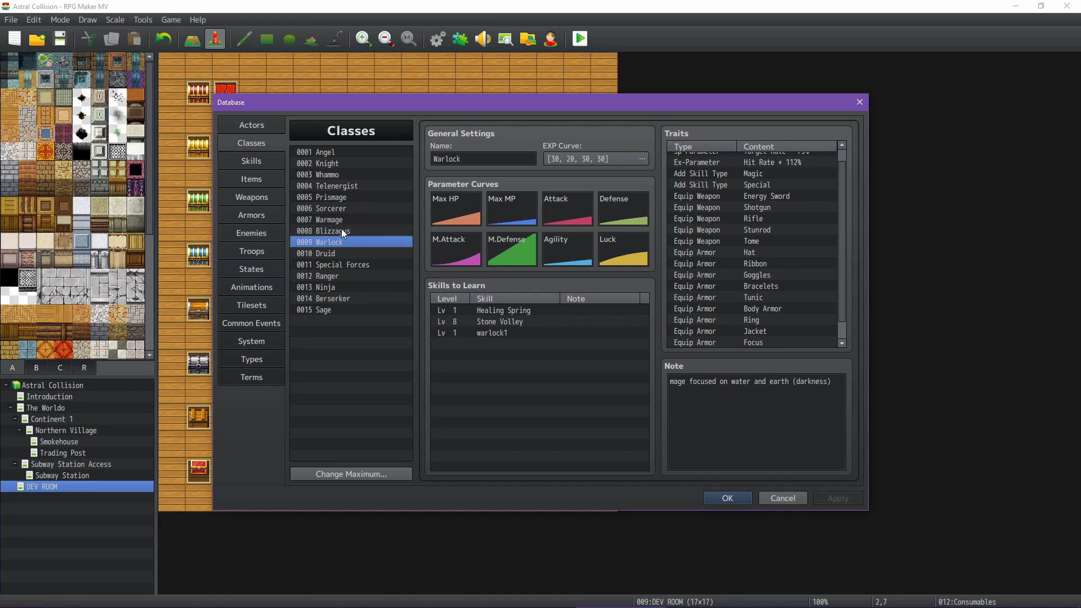
key("Down")
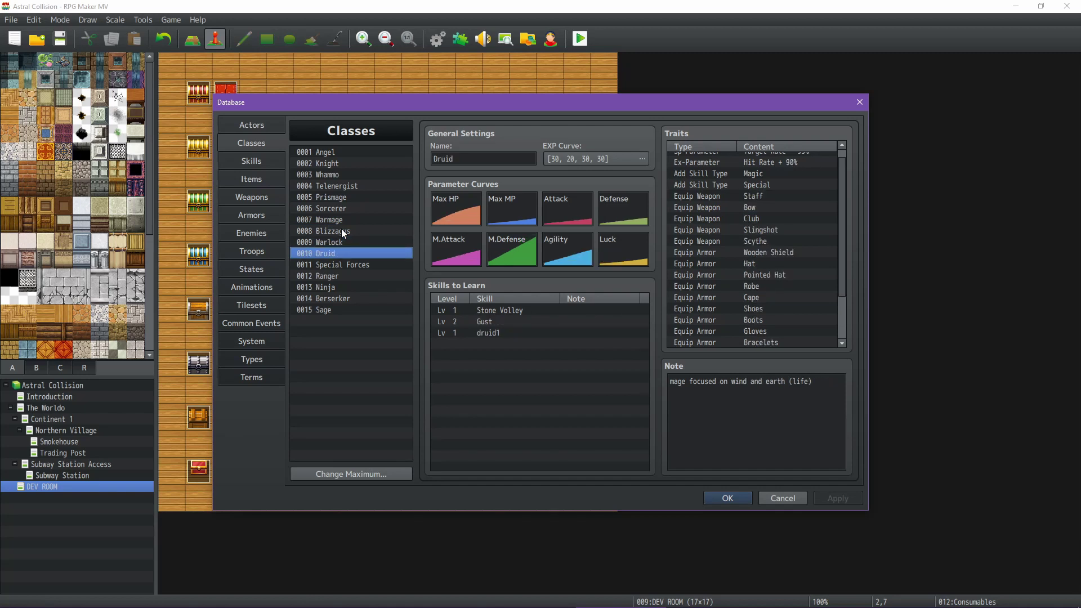
key("Down")
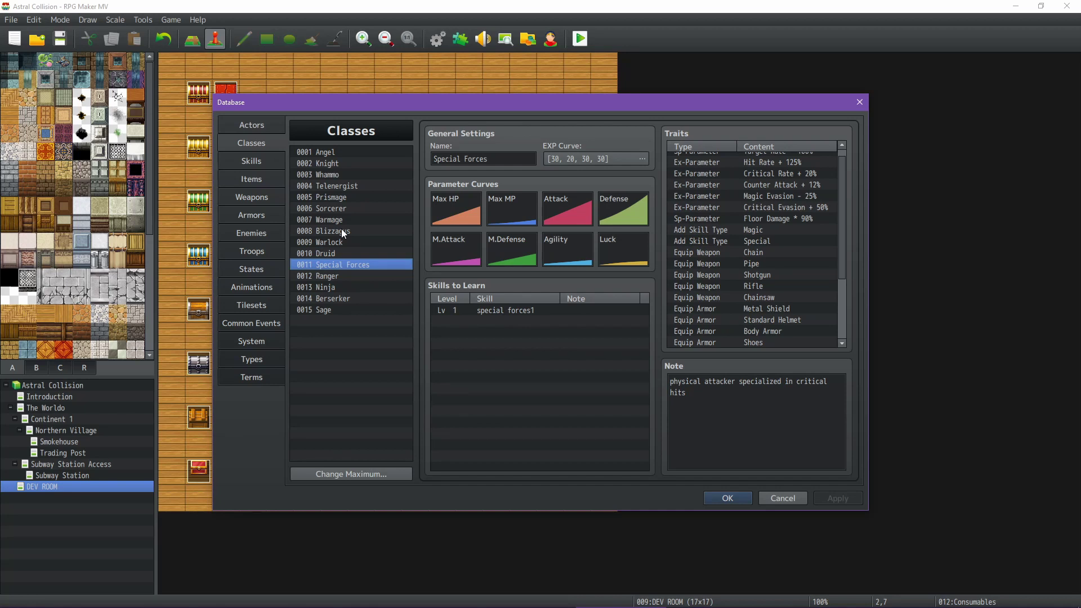
key("Down")
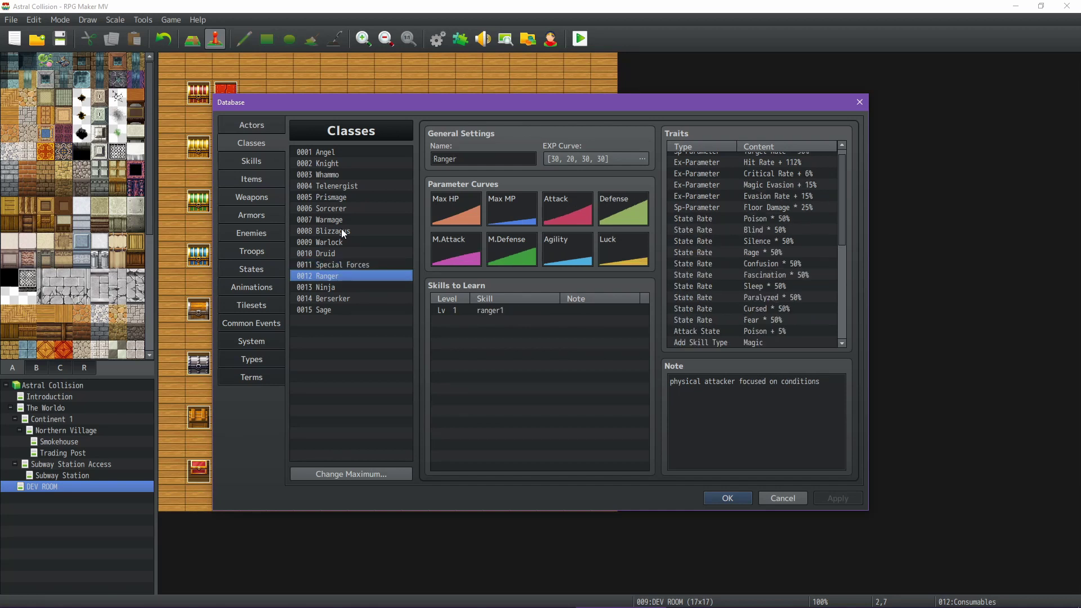
scroll(763, 288, "down", 3)
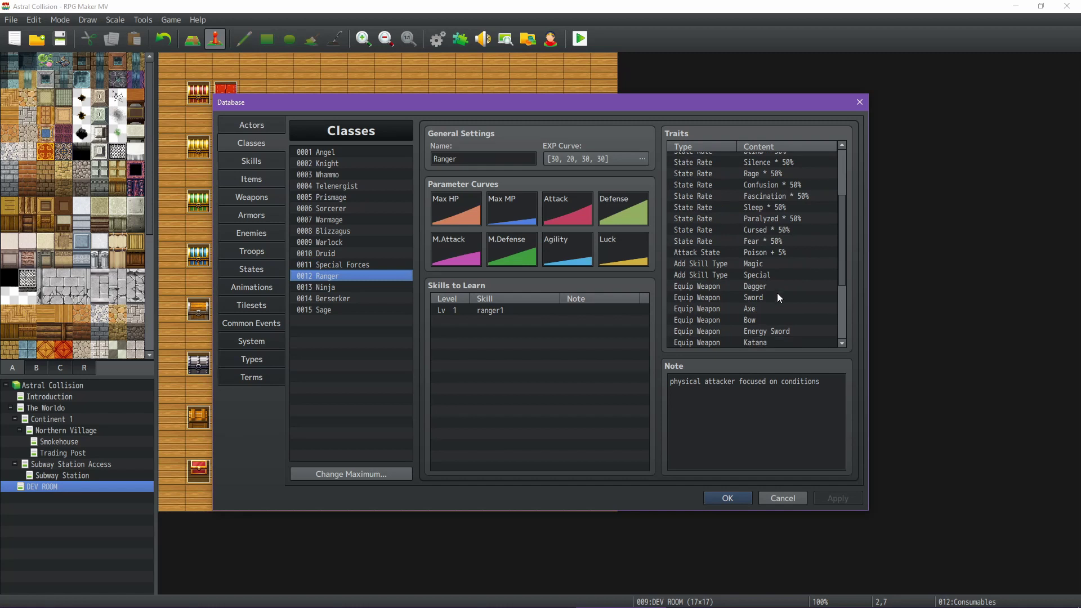
scroll(778, 290, "down", 1)
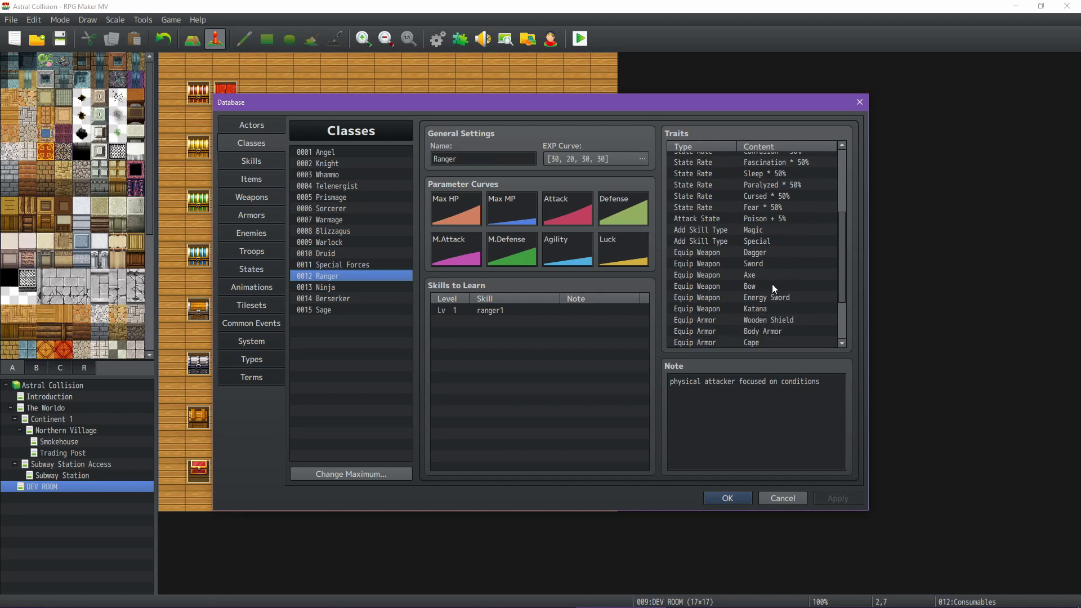
Check the Ranger's Defense value at level 99 in its parameter curve and dismiss the curve without saving
double_click(624, 205)
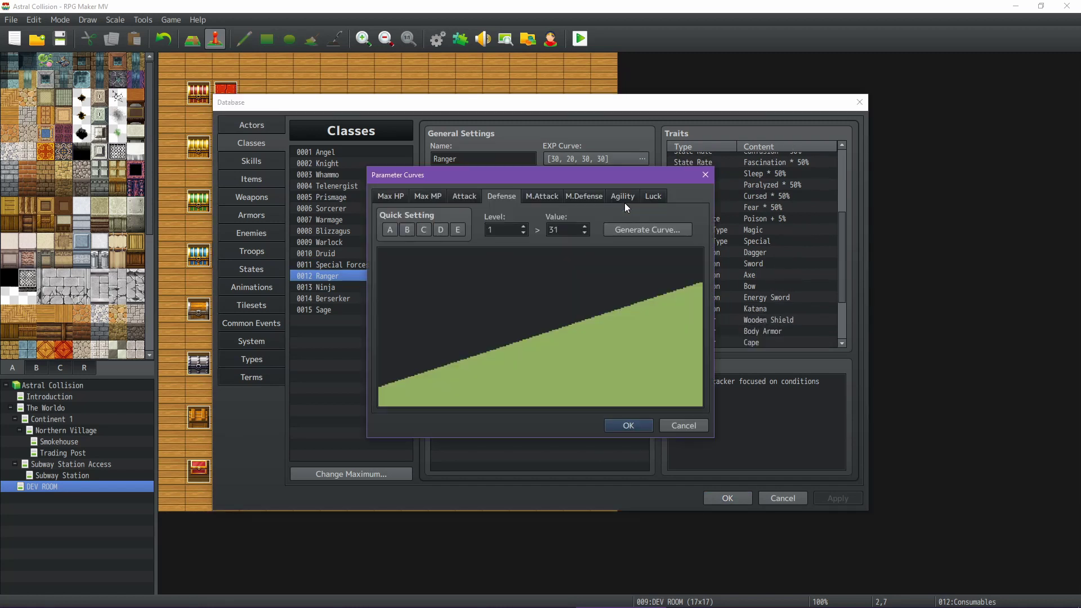
left_click(500, 229)
type("99")
left_click(692, 426)
Check the Sage's Defense value at level 99, then dismiss the curve and the database without saving
left_click(336, 310)
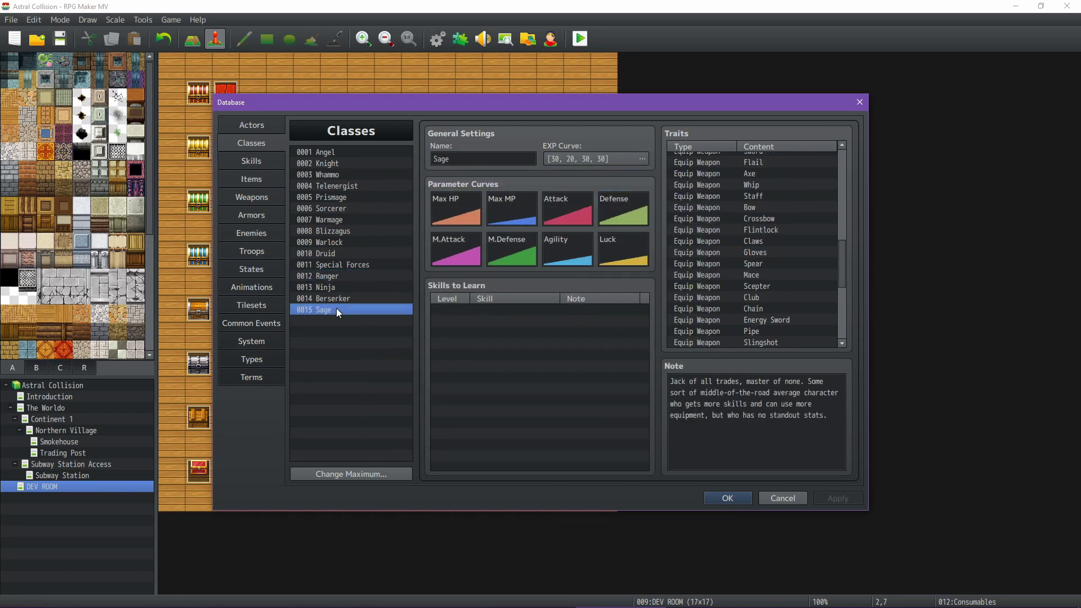
double_click(623, 203)
left_click(499, 230)
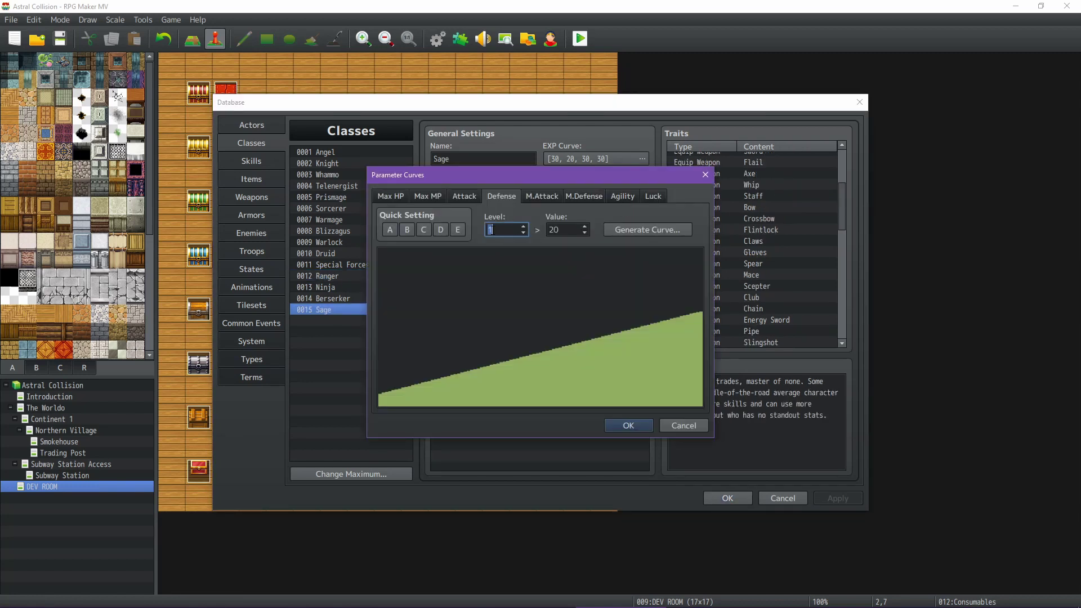
type("99")
left_click(697, 423)
left_click(782, 498)
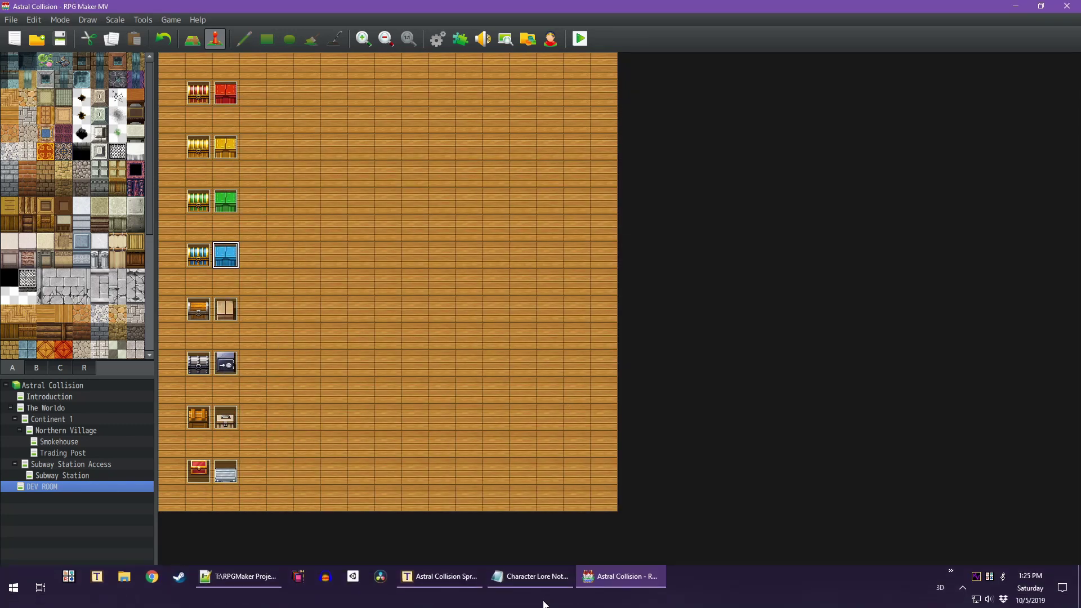
Switch to the Astral Collision spreadsheet and test stat values 250 and 200 in cell P28 of Weapon Planning
left_click(428, 580)
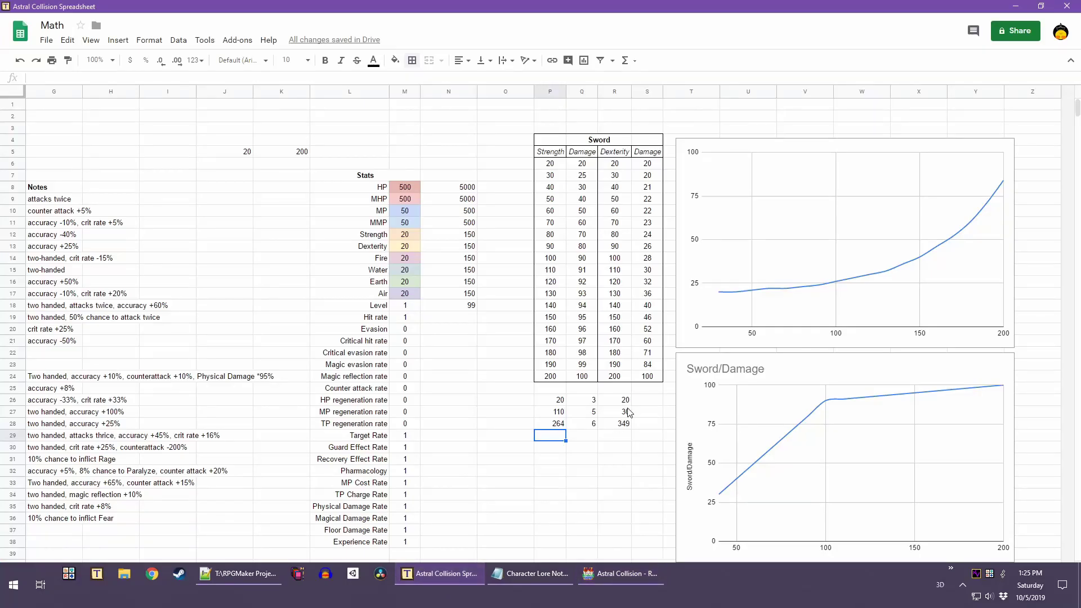
left_click(558, 427)
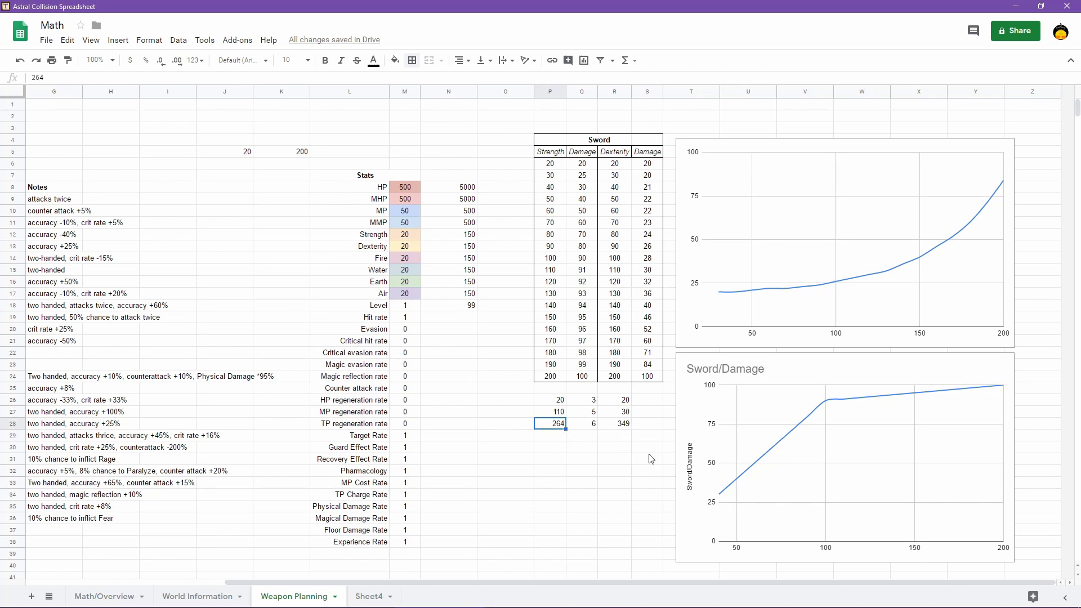
type("250")
key("Return")
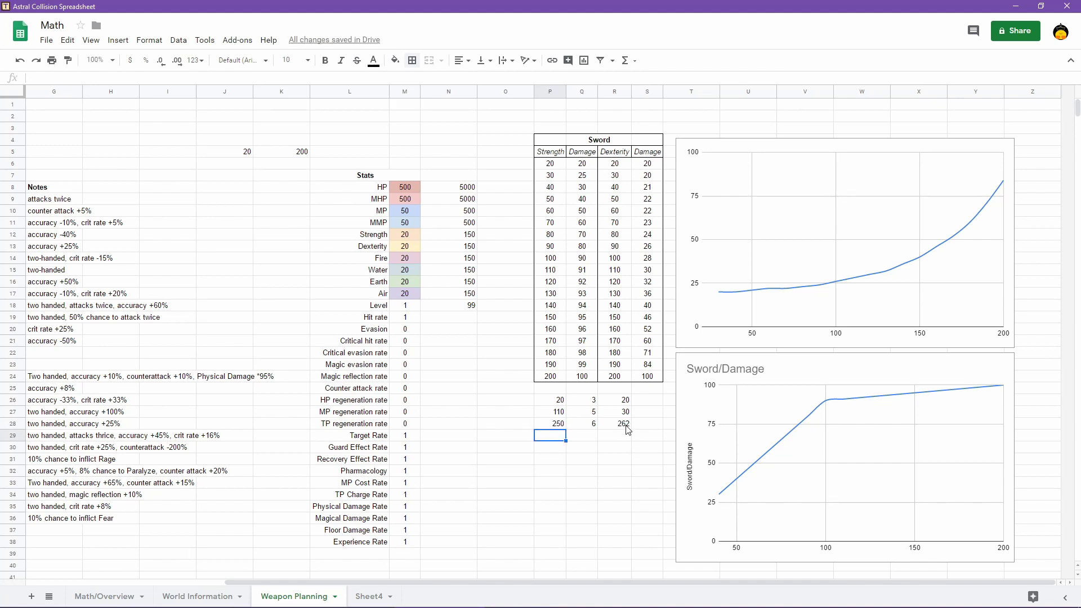
left_click(565, 424)
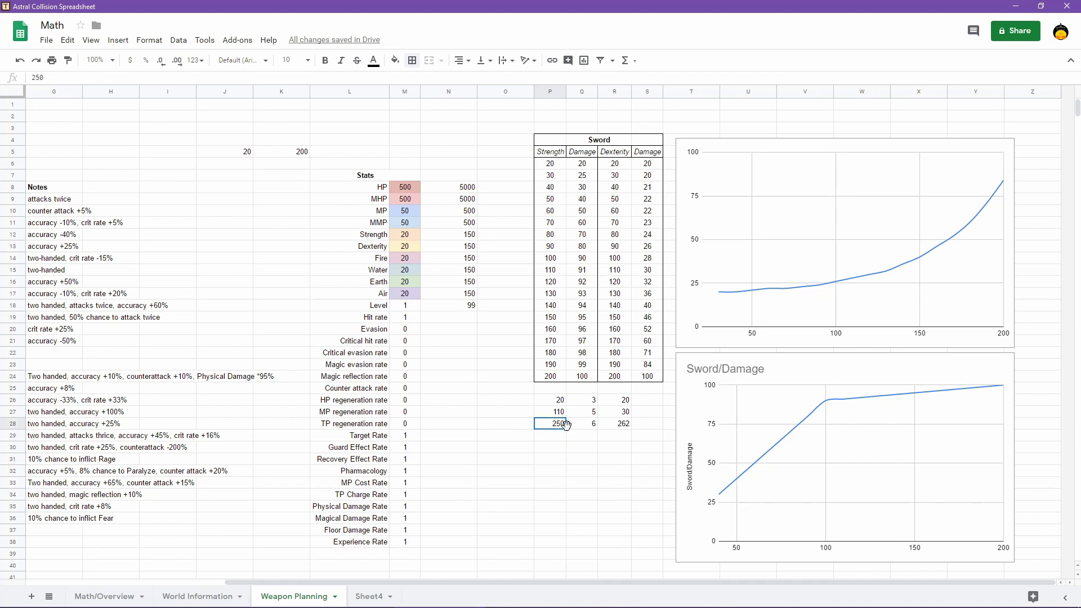
type("200")
key("Return")
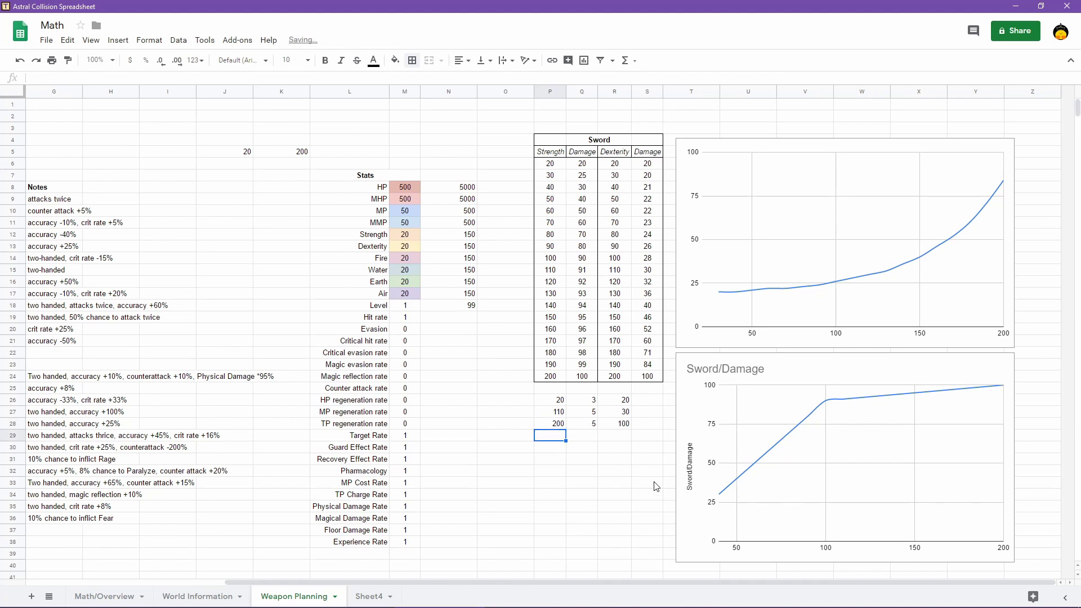
Test the damage formula with the stat values 201, 205 and 210 in cell P28
left_click(555, 425)
type("201")
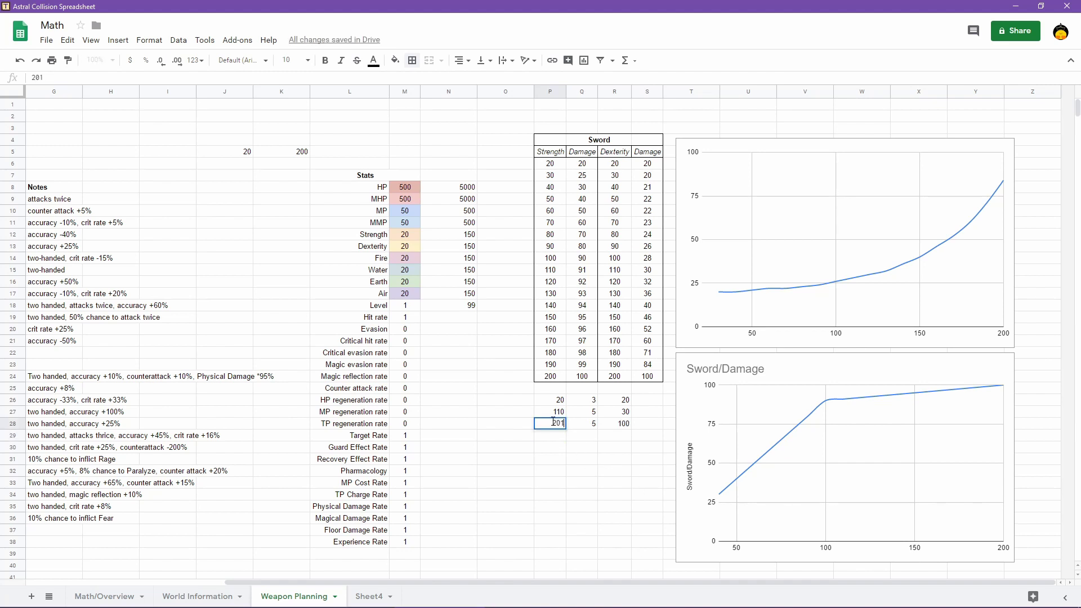
key("Return")
left_click(555, 425)
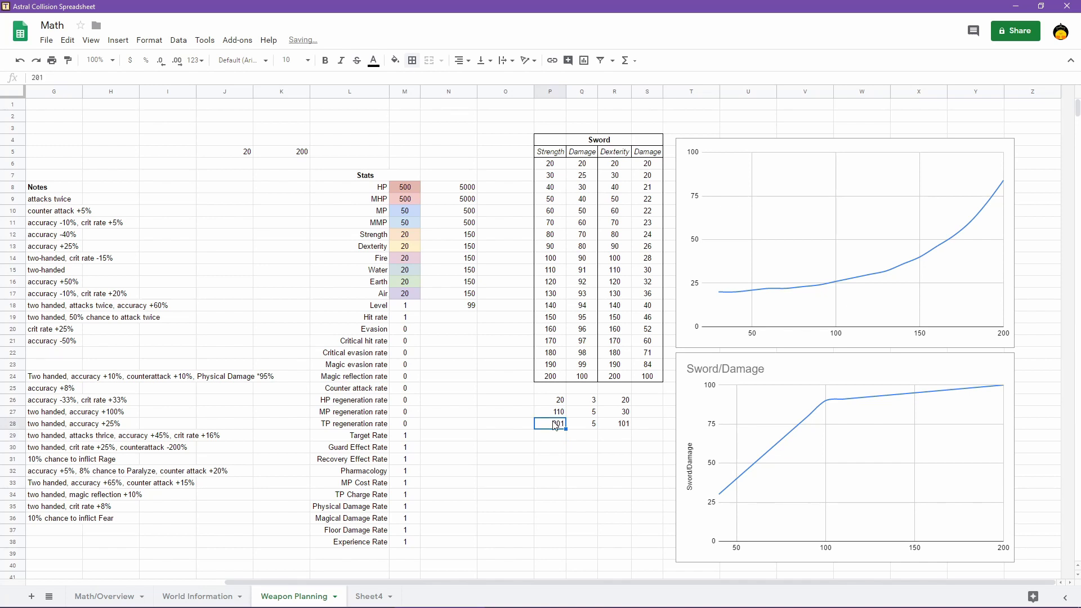
type("205")
key("Return")
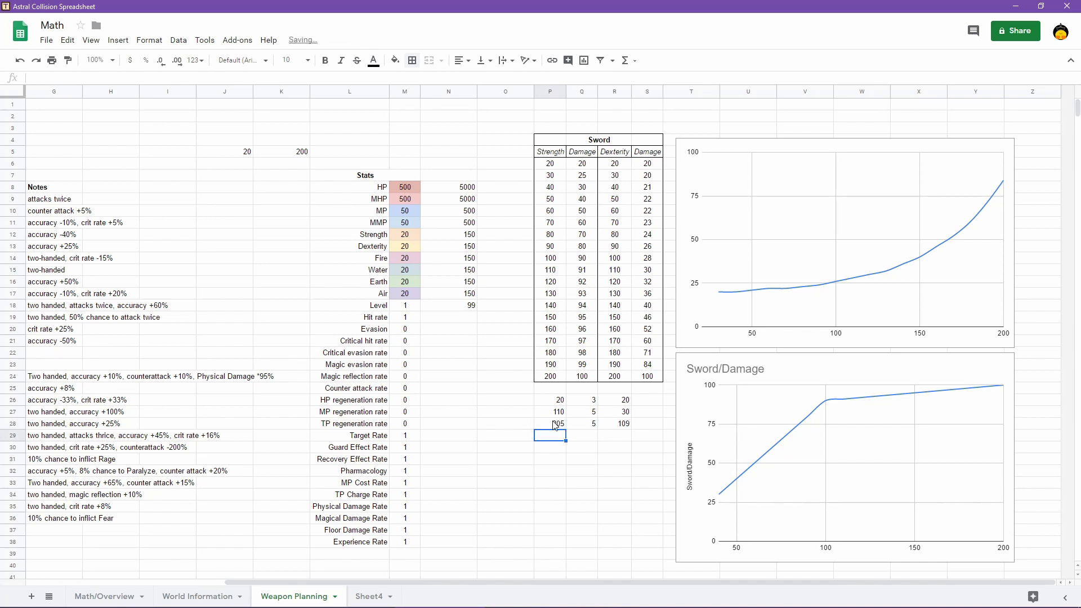
left_click(555, 425)
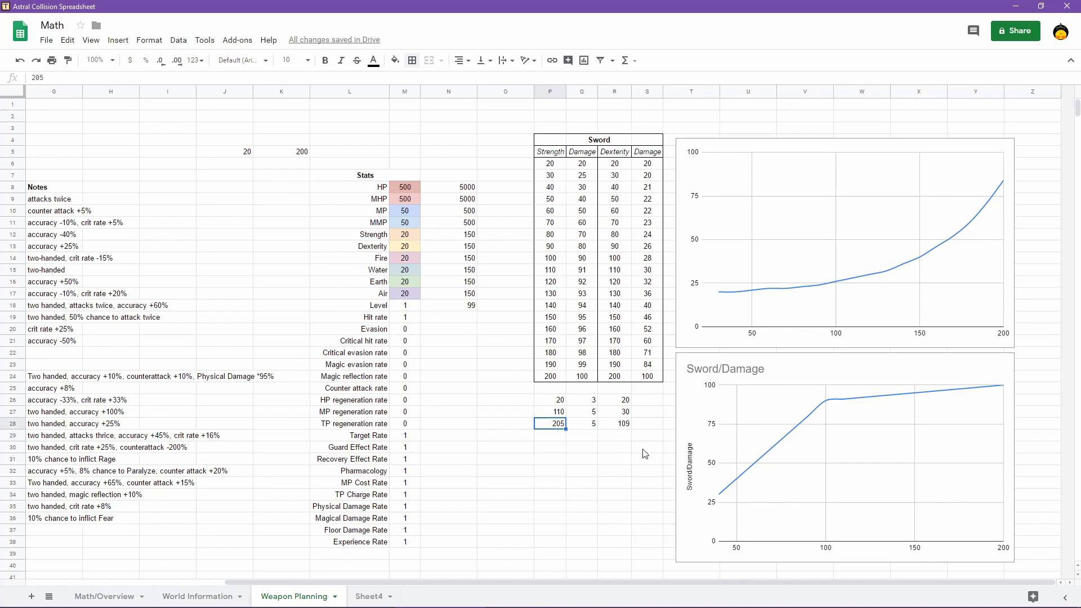
type("210")
key("Return")
Test the damage formula with the stat values 230 and 220 in cell P28
left_click(551, 427)
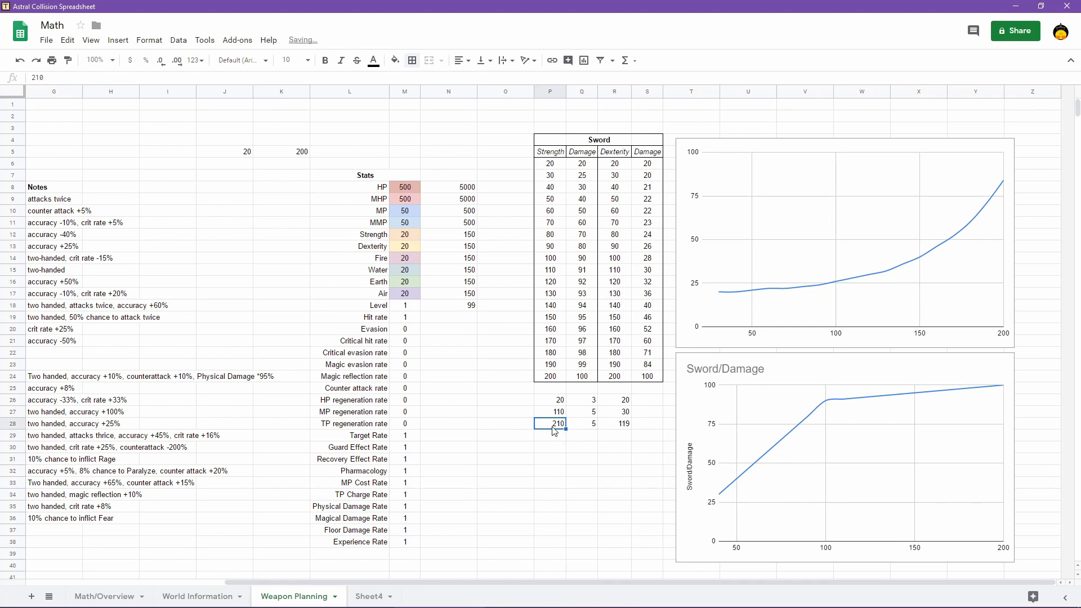
type("230")
key("Return")
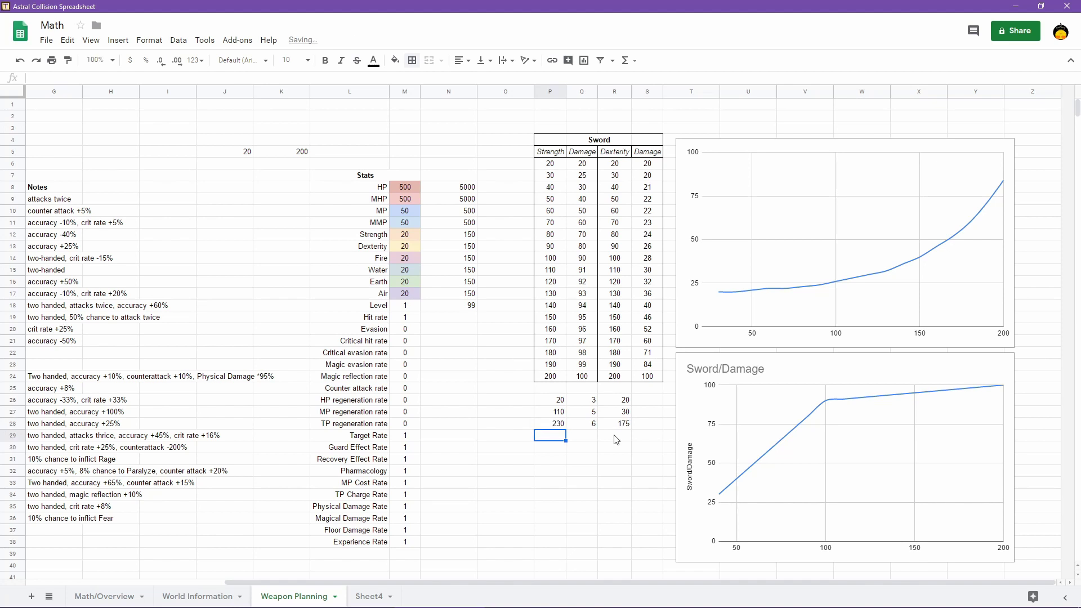
key("Up")
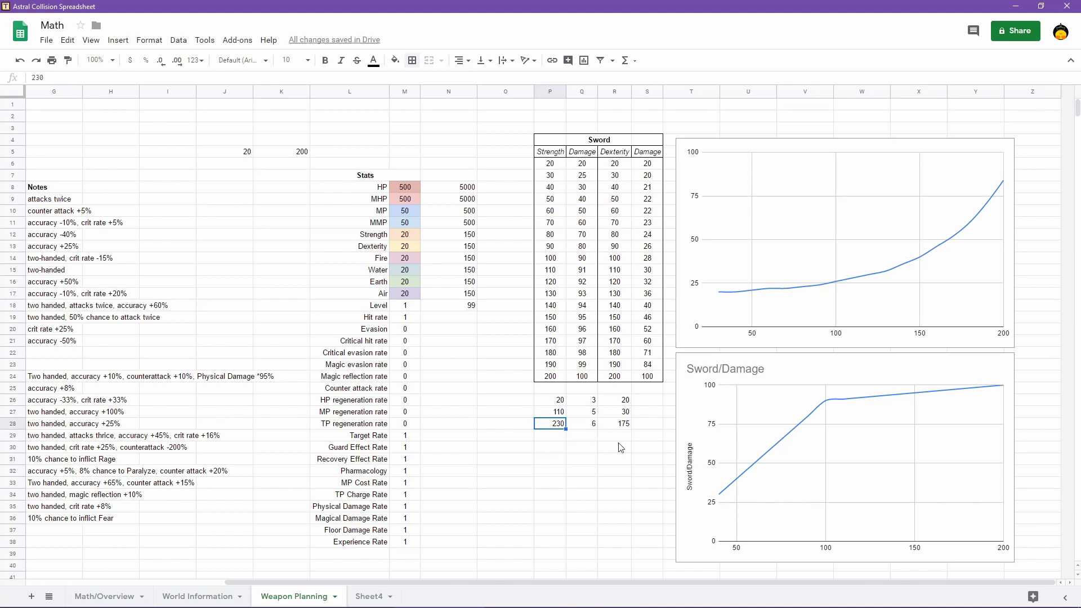
type("220")
key("Return")
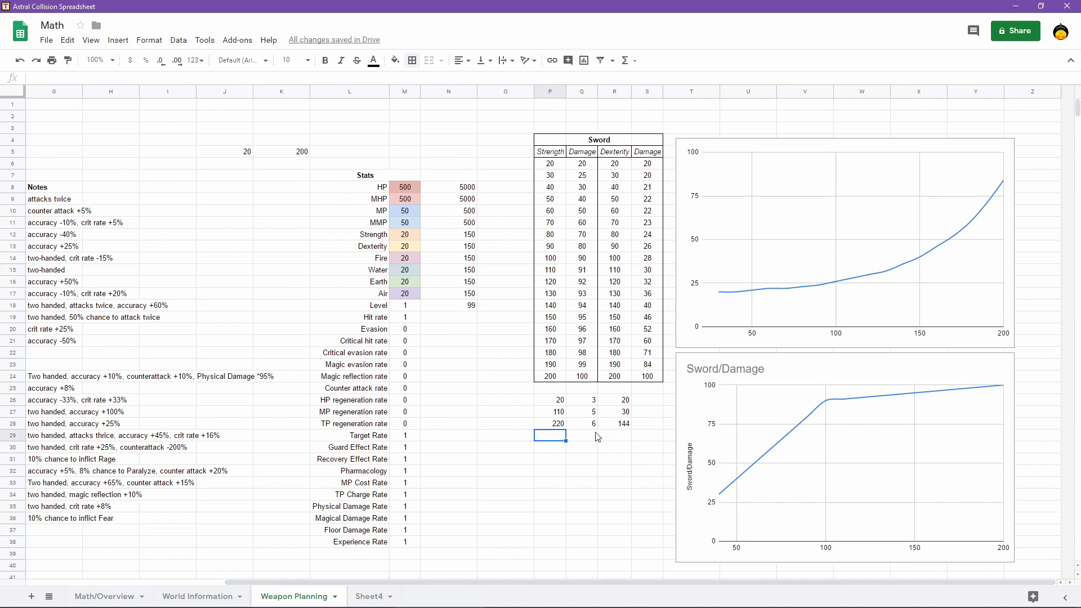
Set the test stat value in cell P28 to 200
left_click(563, 427)
type("200")
key("Return")
Replace the formula in cell Q26 with =100*LOG(P26-19,9) and fill it down through Q28
left_click(589, 401)
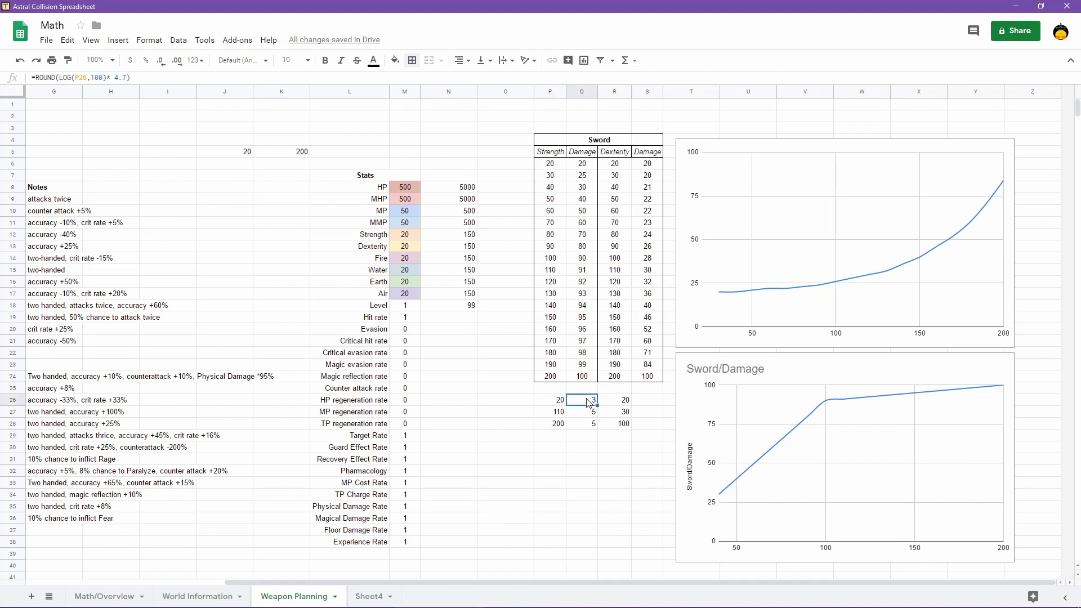
type("=")
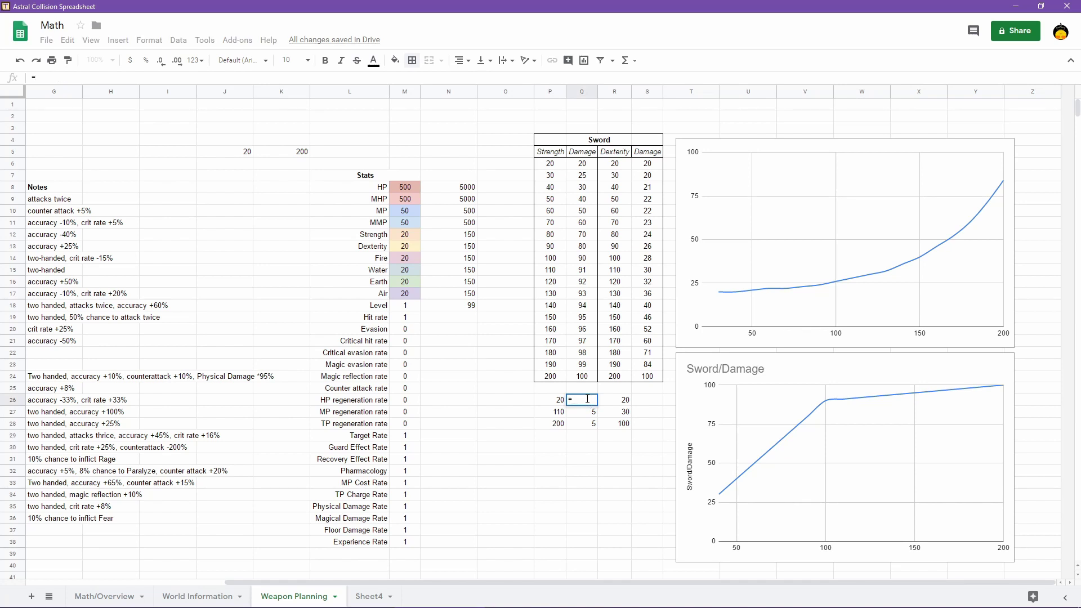
type("100*LOG(")
left_click(559, 404)
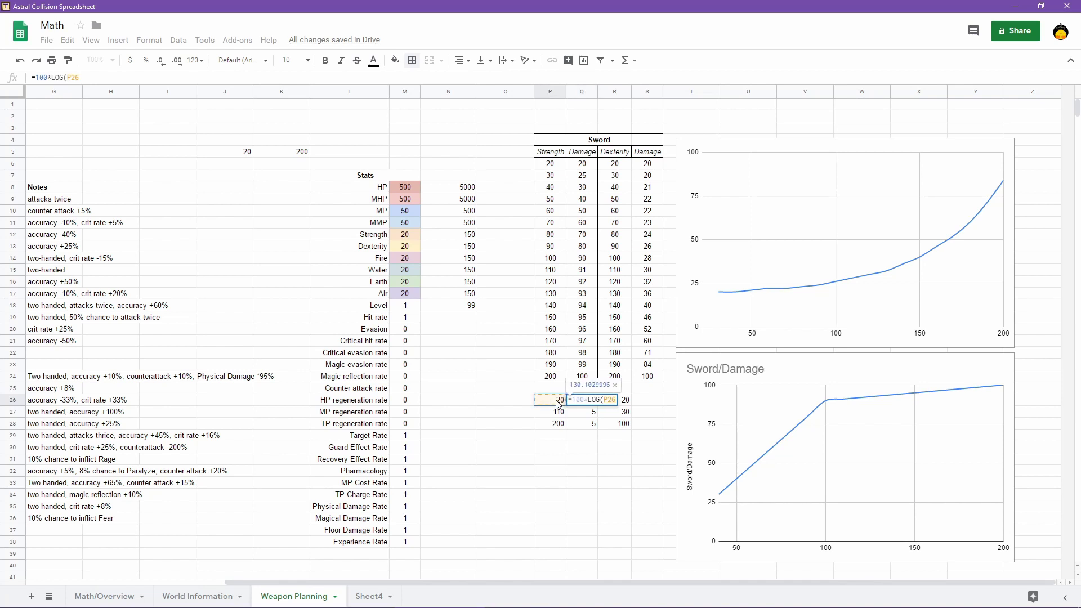
type("-19")
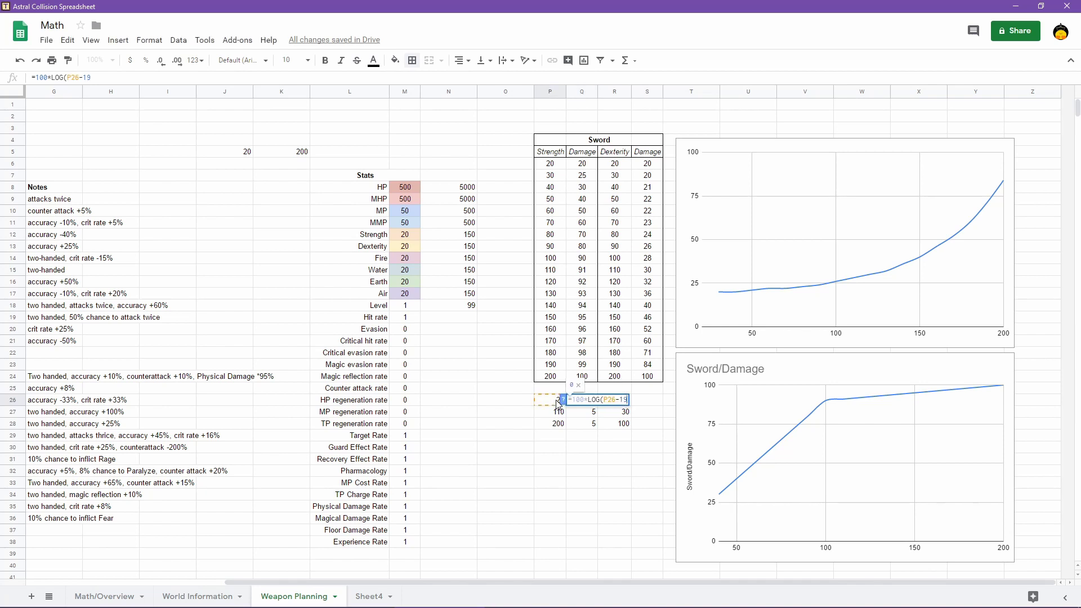
type(",")
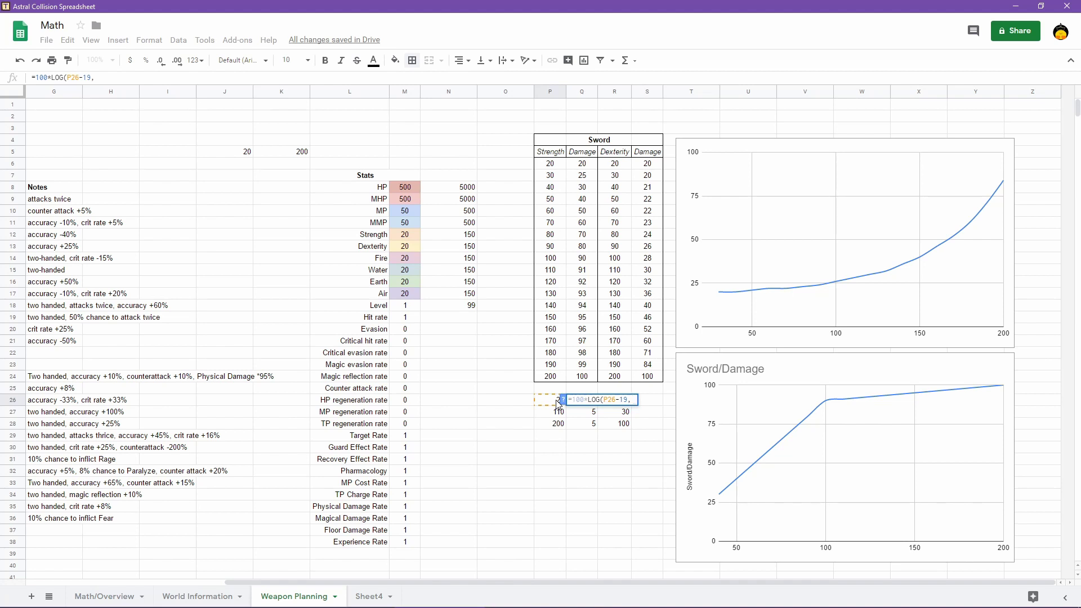
type("9")
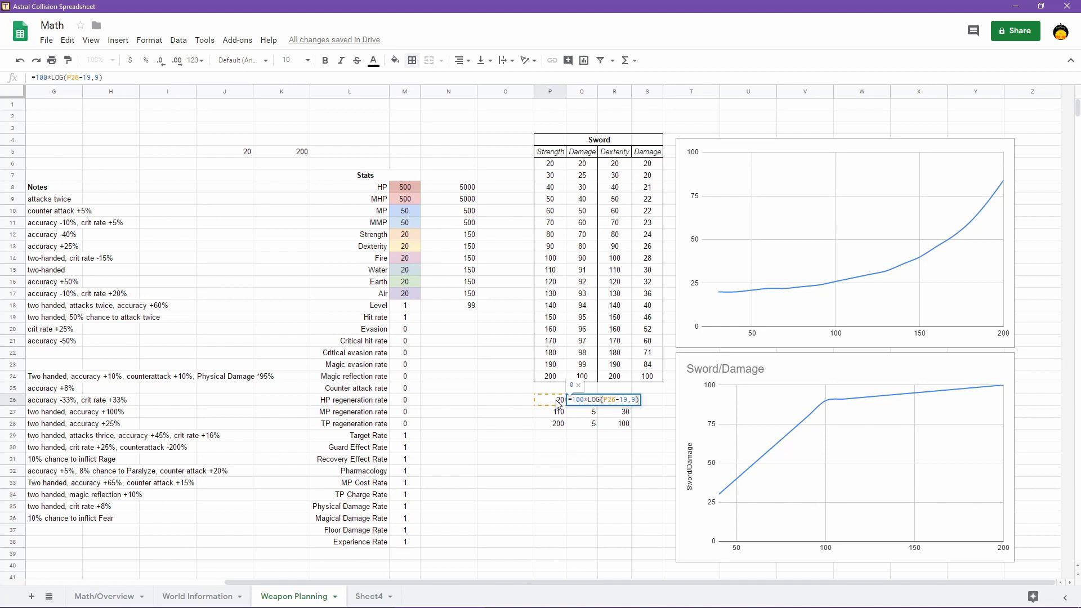
key("Return")
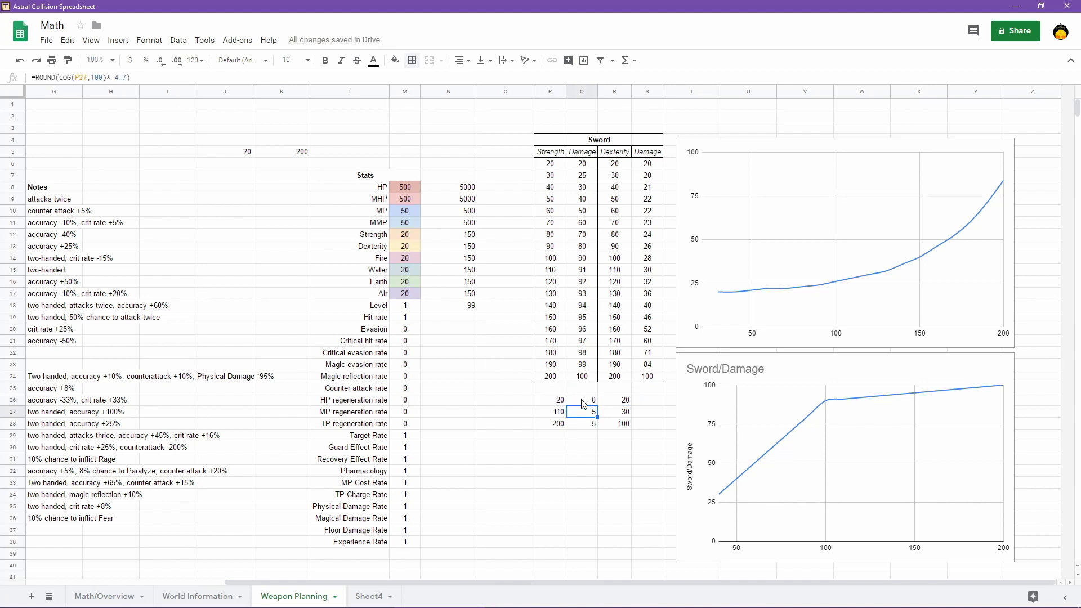
key("Up")
left_click_drag(597, 404, 596, 432)
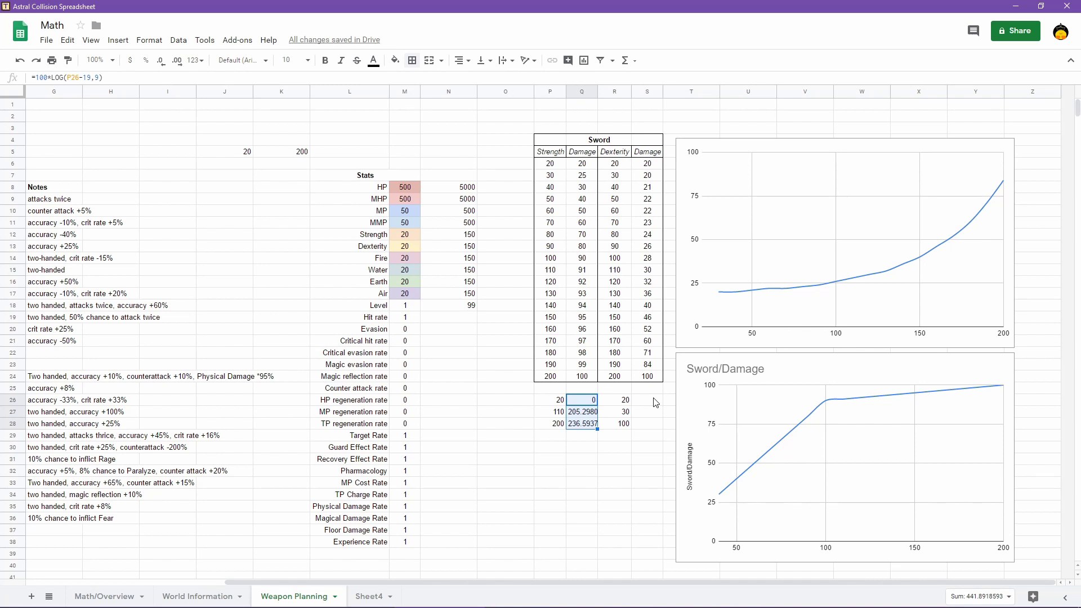
Replace the formula in cell Q26 with =ROUND(LOG(P26/10-1,2)*20+20) and fill it down through Q28
left_click(582, 404)
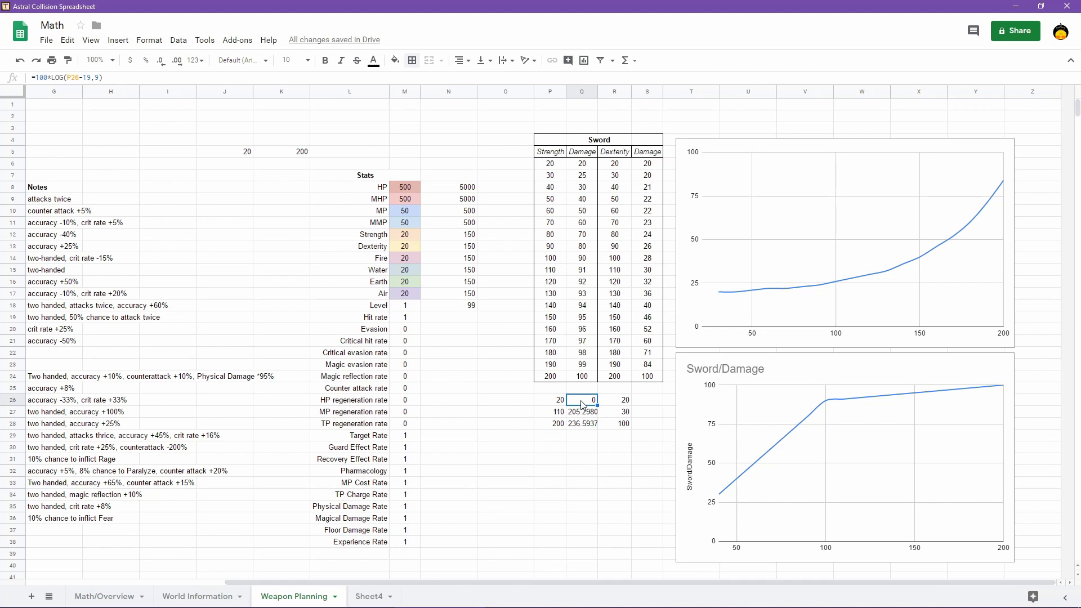
type("=LOG(")
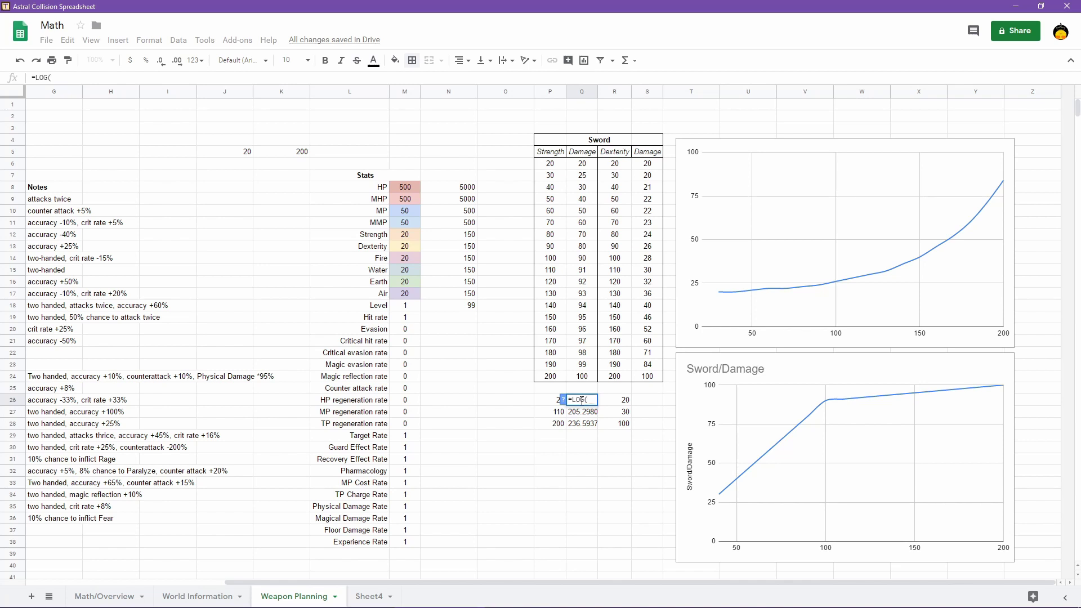
left_click(550, 402)
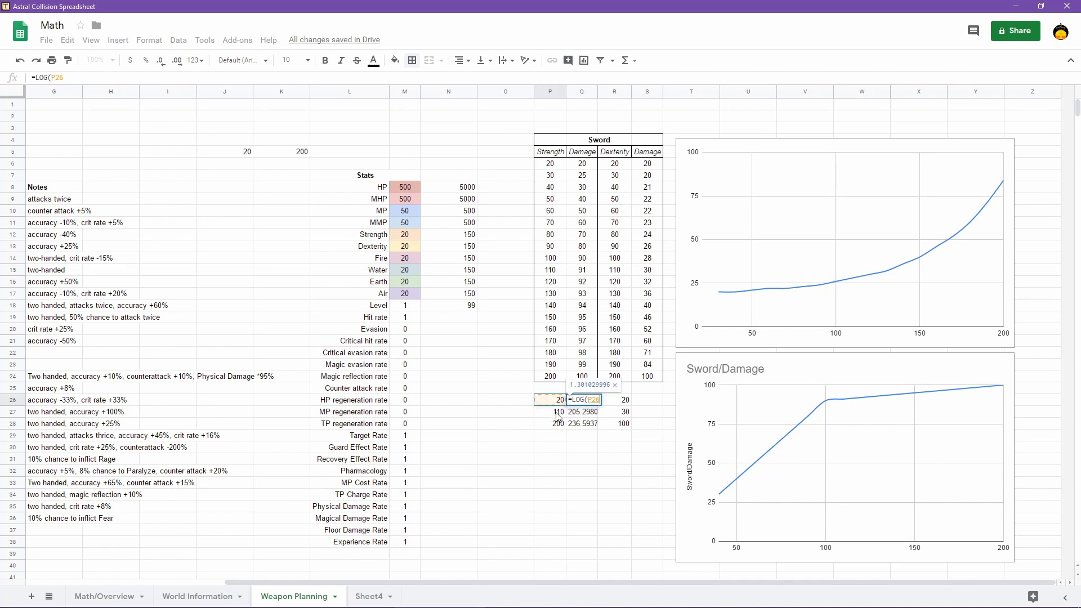
type("/10-")
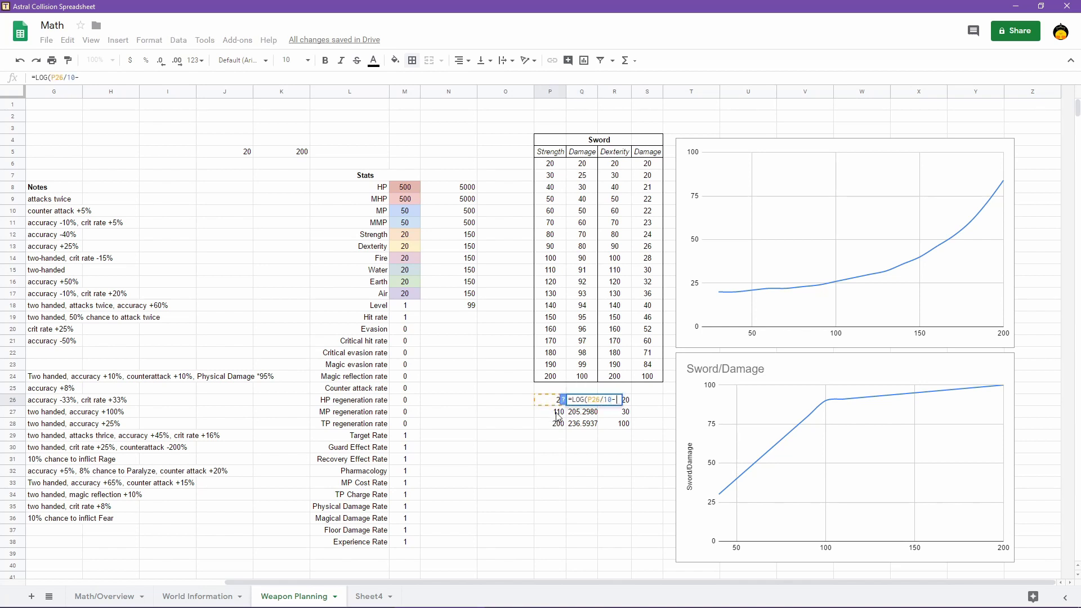
type("1,2)")
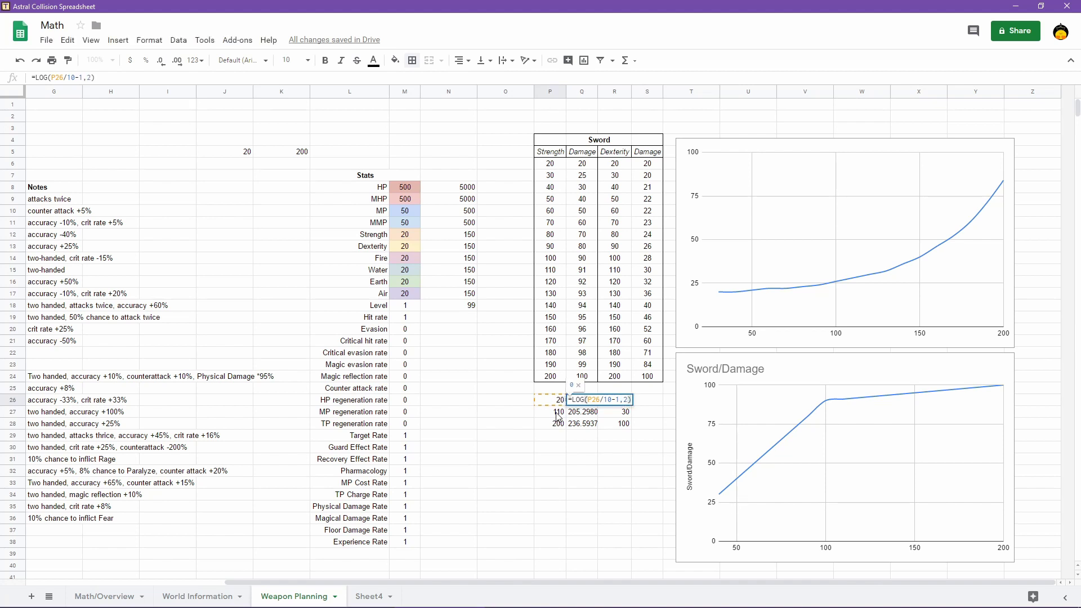
type("*20+20)")
key("Left")
key("Left")
key("Left")
key("Left")
key("Left")
key("Left")
key("Left")
key("Left")
key("Left")
key("Left")
key("Left")
key("Left")
key("Left")
key("Left")
key("Left")
key("Left")
key("Left")
key("Left")
key("Left")
type("ROUND(")
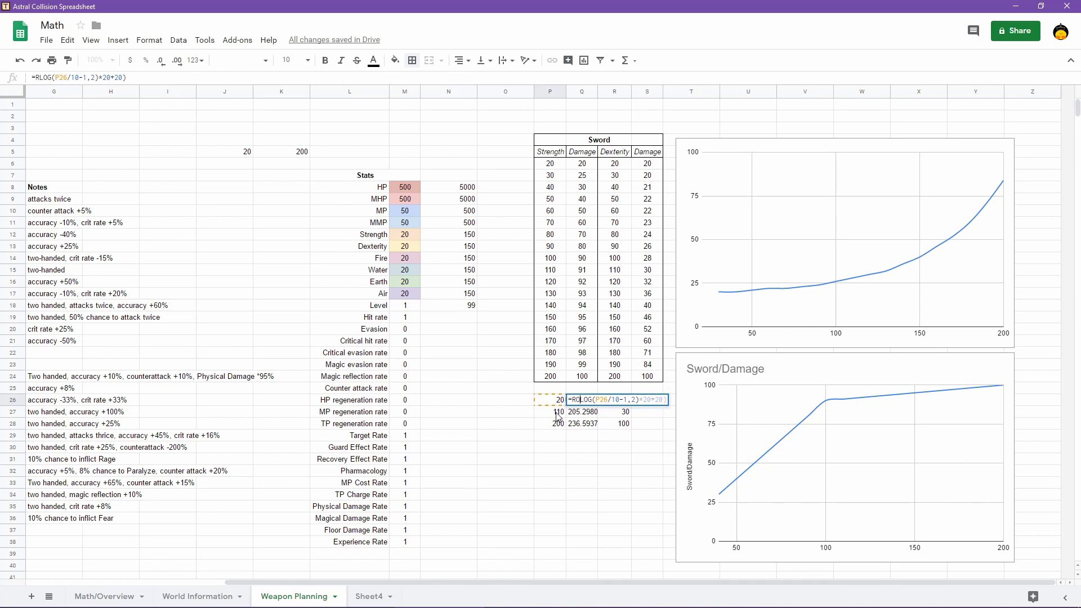
key("Return")
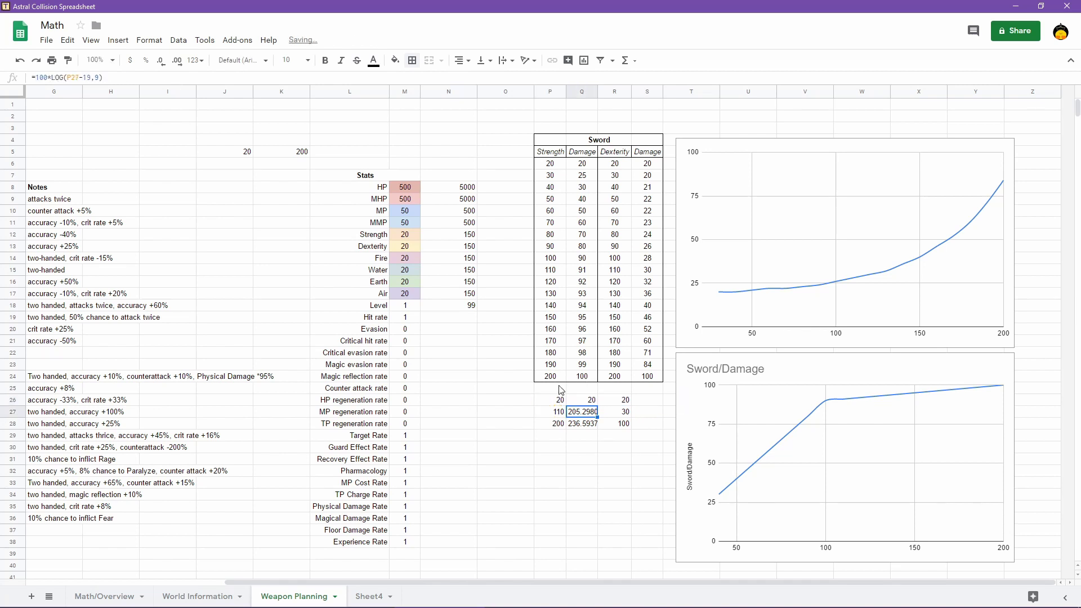
left_click(589, 401)
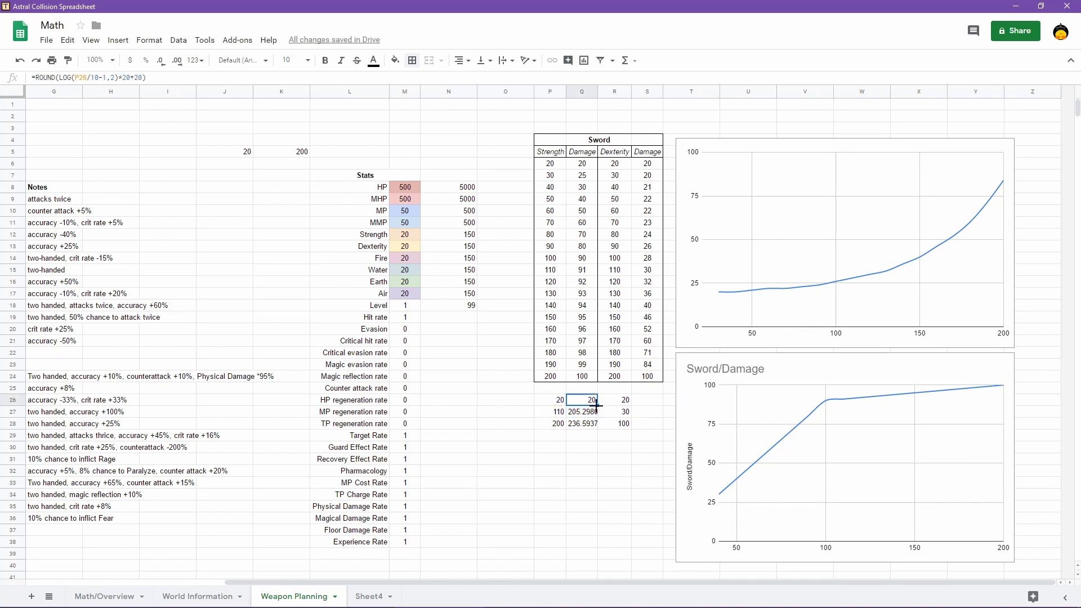
left_click_drag(596, 406, 596, 423)
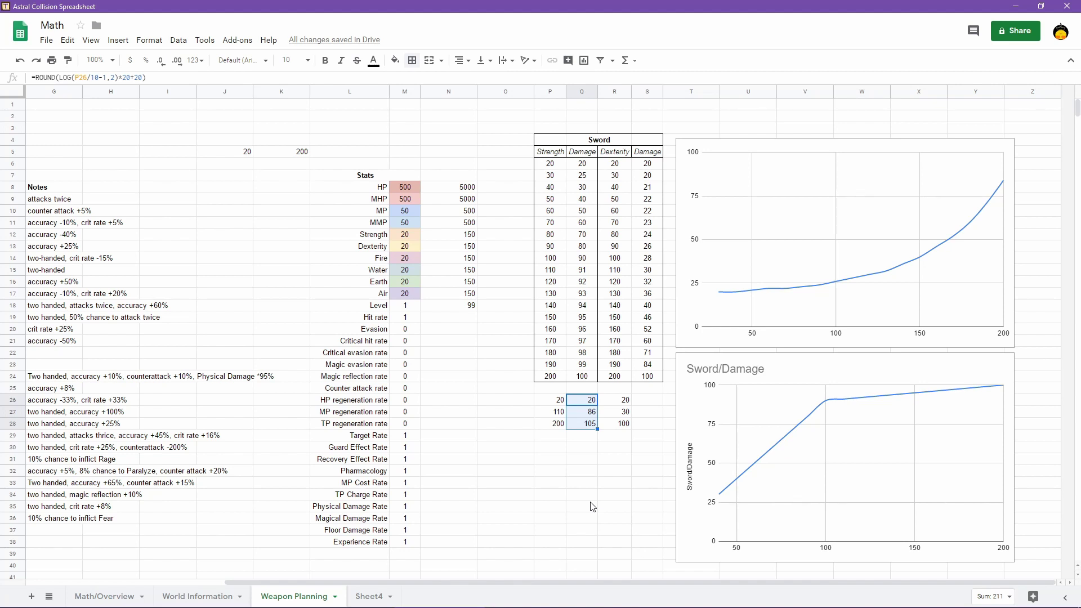
Copy the formula from Q26 into the Strength Damage cell Q6 of the Sword table, with its reference changed to P6
left_click(175, 78)
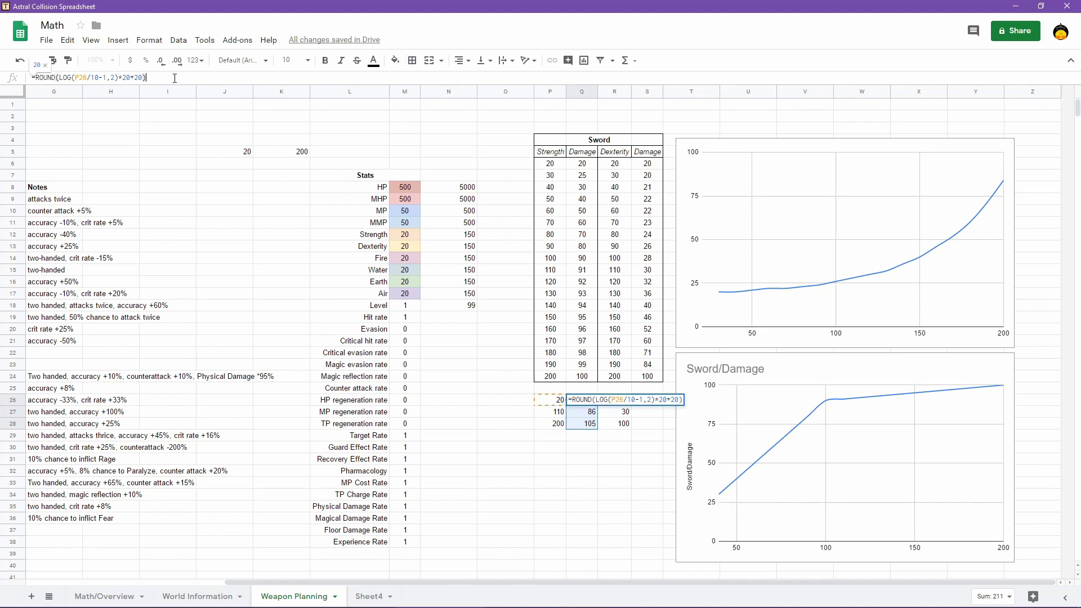
key("ctrl+a")
key("ctrl+c")
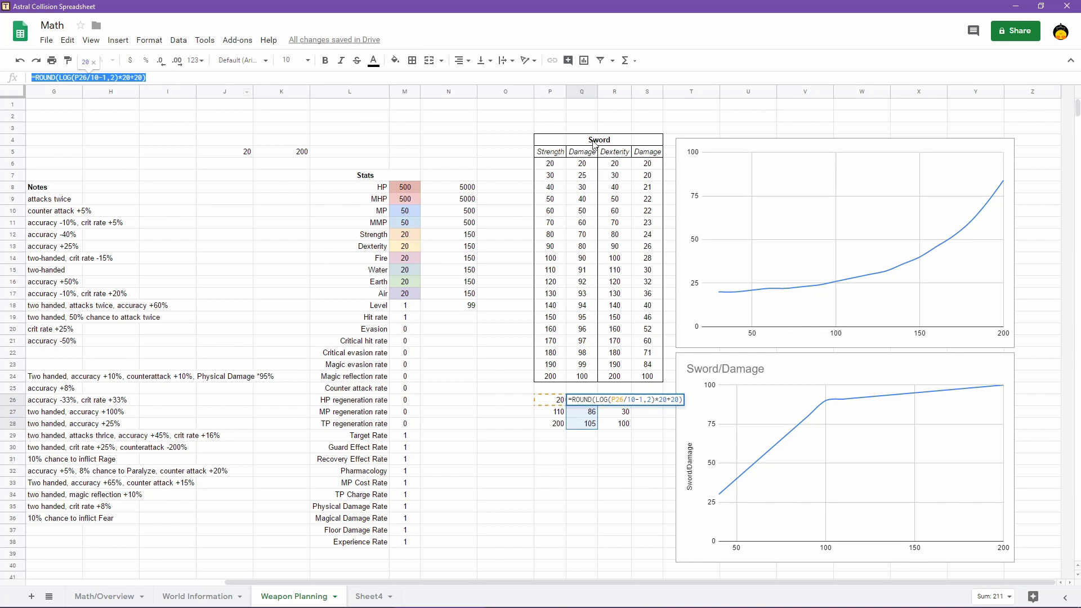
left_click(581, 164)
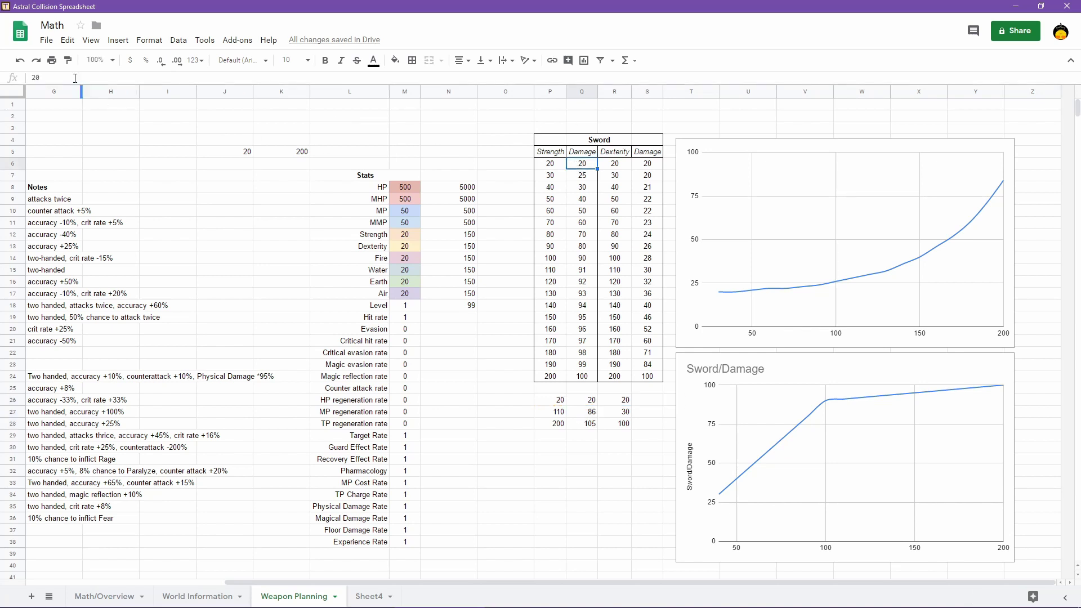
left_click(107, 78)
key("ctrl+a")
key("ctrl+v")
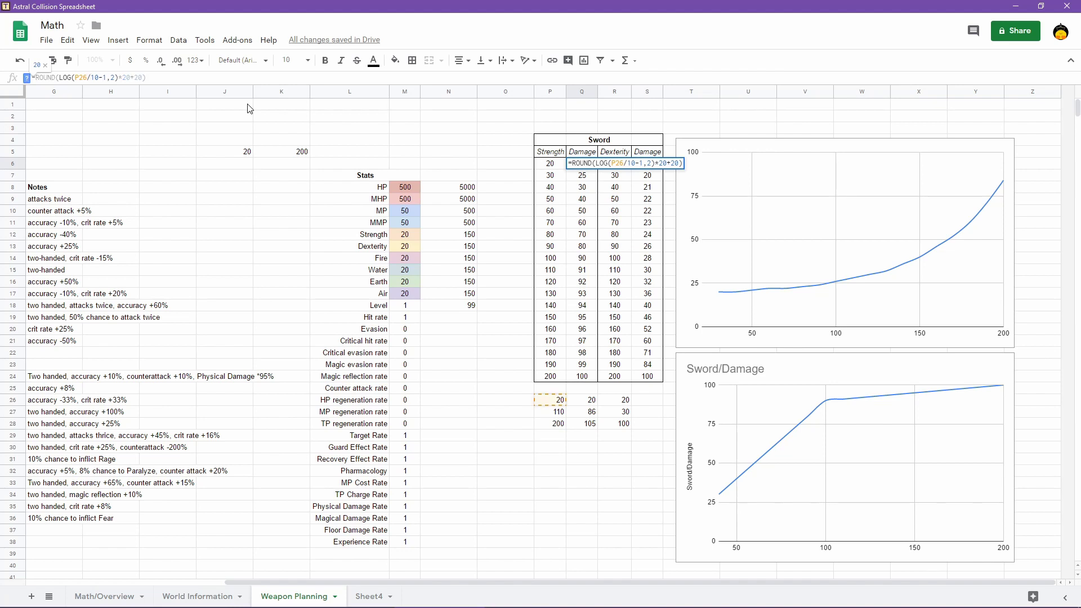
key("shift+Left")
key("shift+Left")
key("shift+Left")
left_click(549, 165)
key("Return")
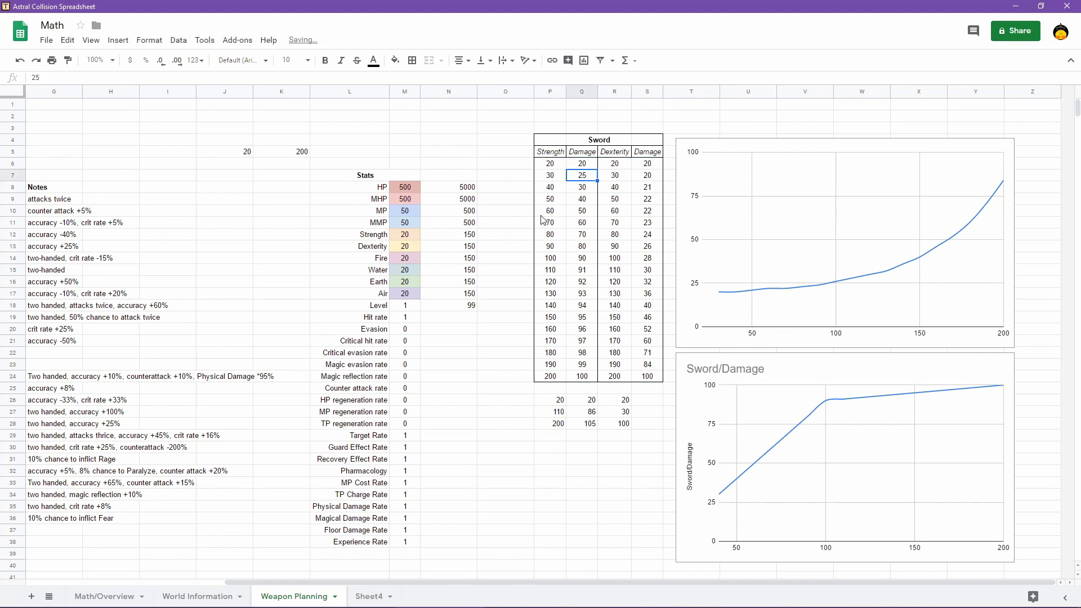
Fill the Strength damage formula from Q6 down through Q24
left_click(591, 167)
left_click_drag(595, 167, 585, 377)
left_click(611, 450)
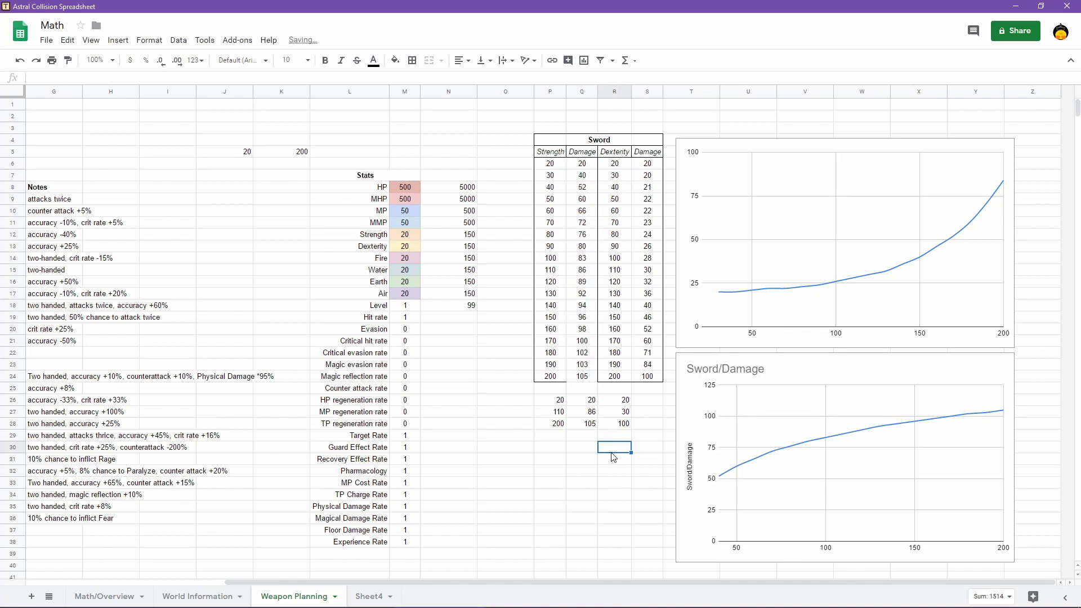
Review the setup and X-axis options of the Sword/Damage chart, and close the chart editor without changing anything
left_click(585, 377)
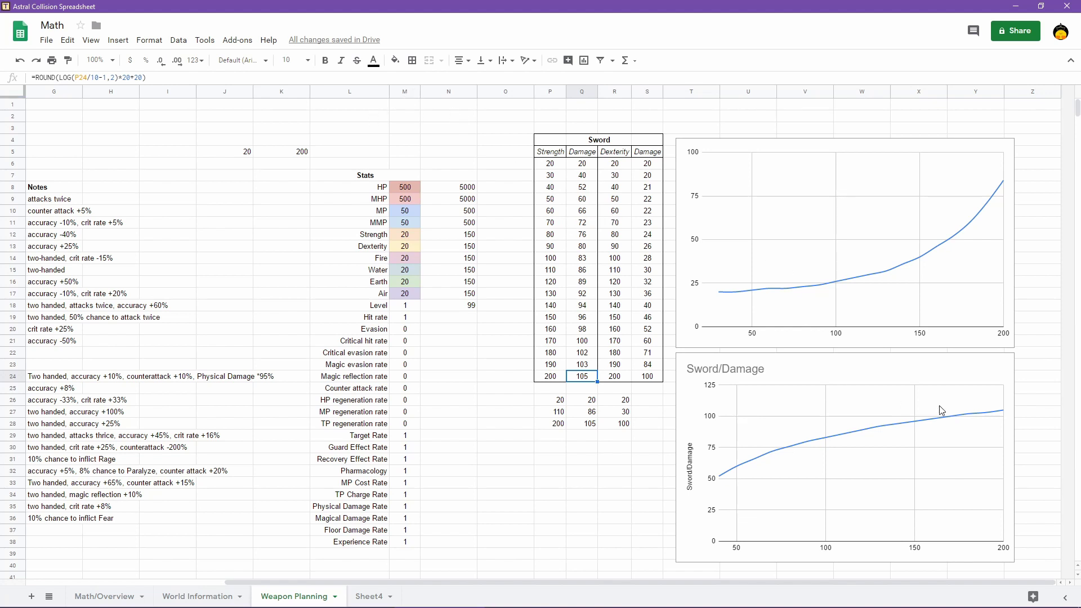
left_click(964, 369)
left_click(1006, 362)
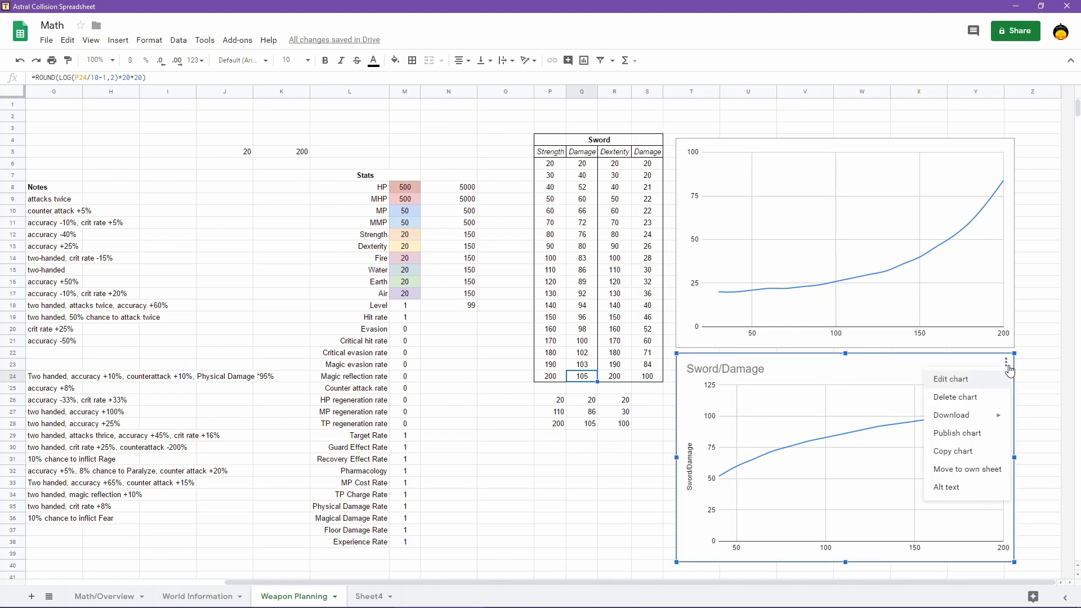
left_click(967, 379)
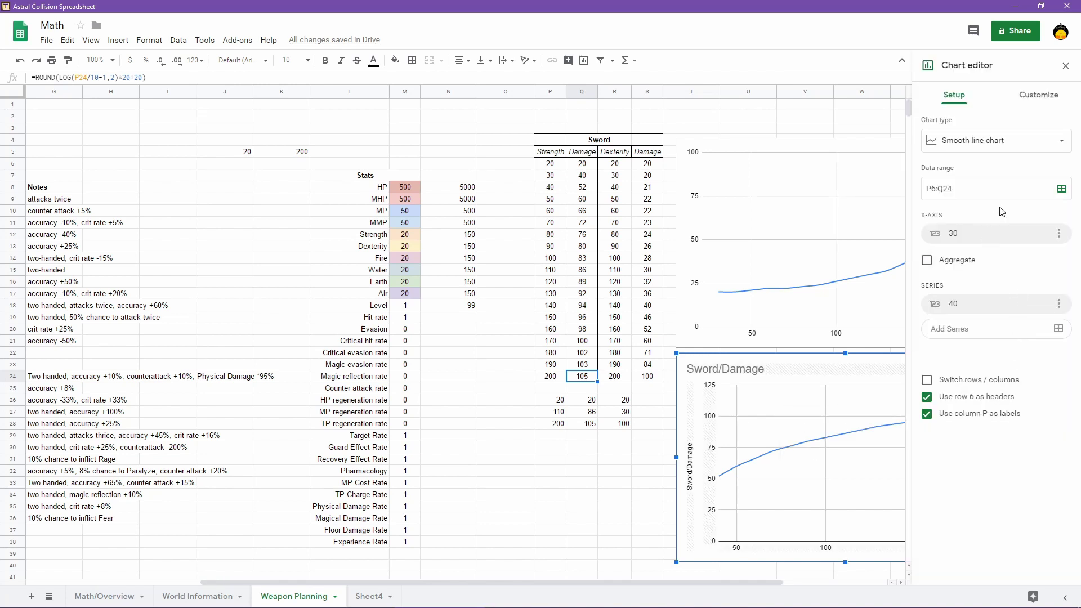
left_click(1059, 238)
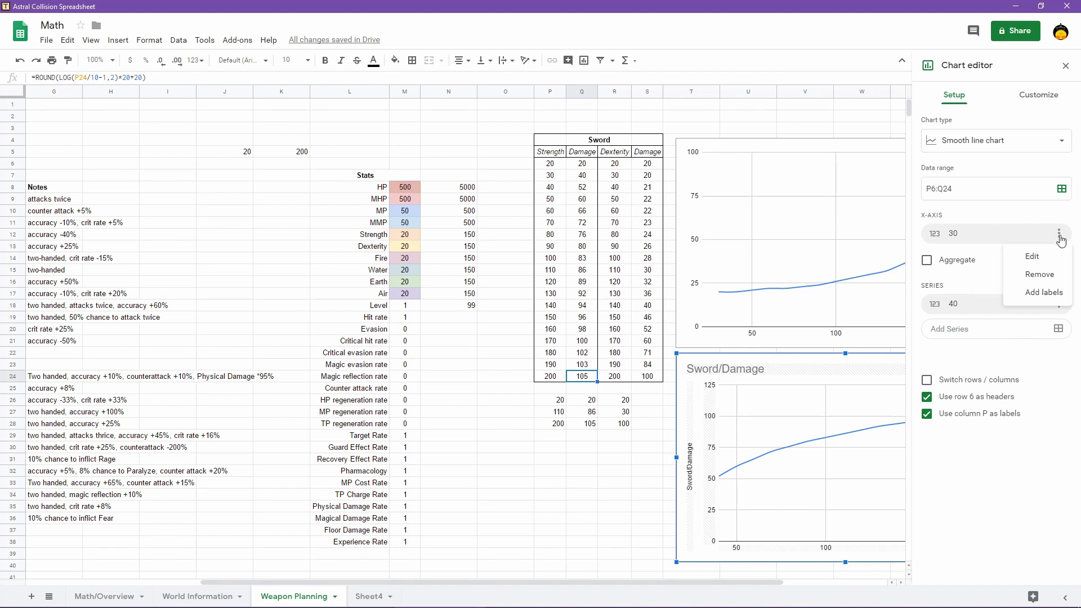
left_click(983, 500)
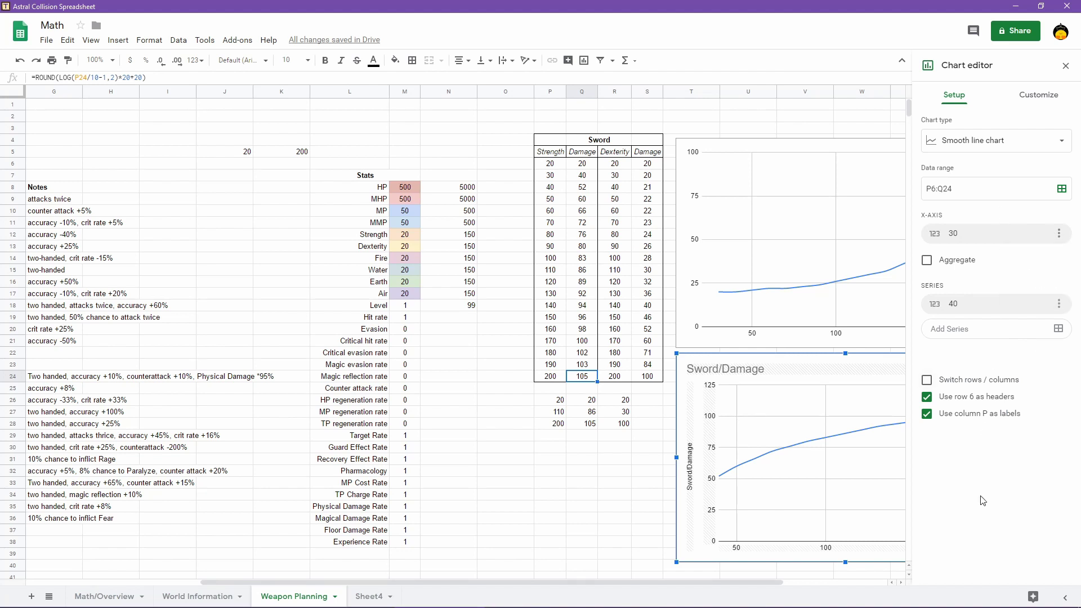
left_click(1065, 66)
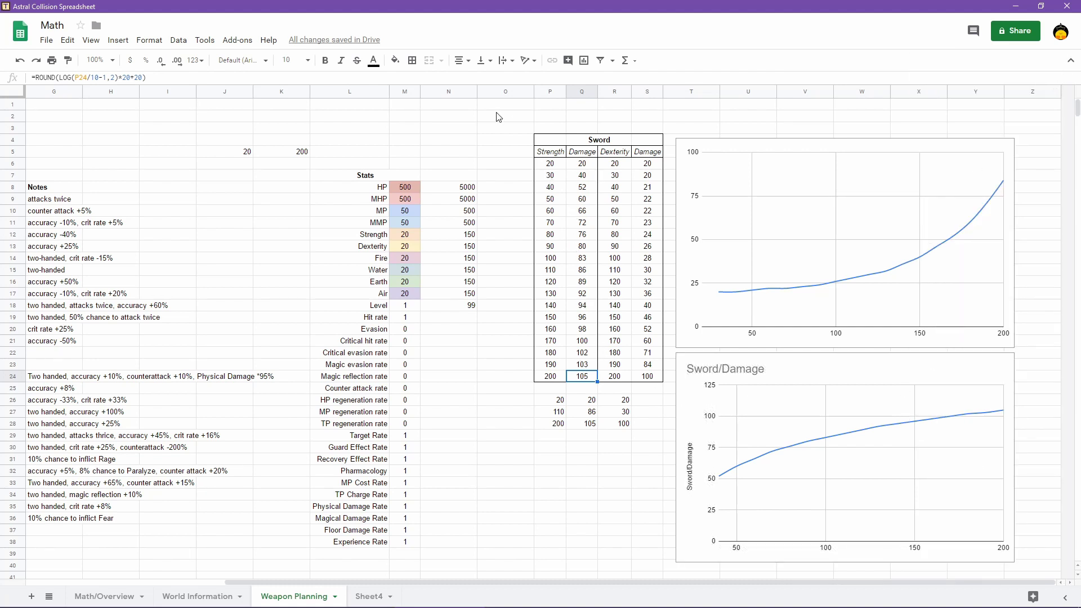
Add a bottom border to cell Q24 in the Sword table
left_click(412, 60)
left_click(462, 99)
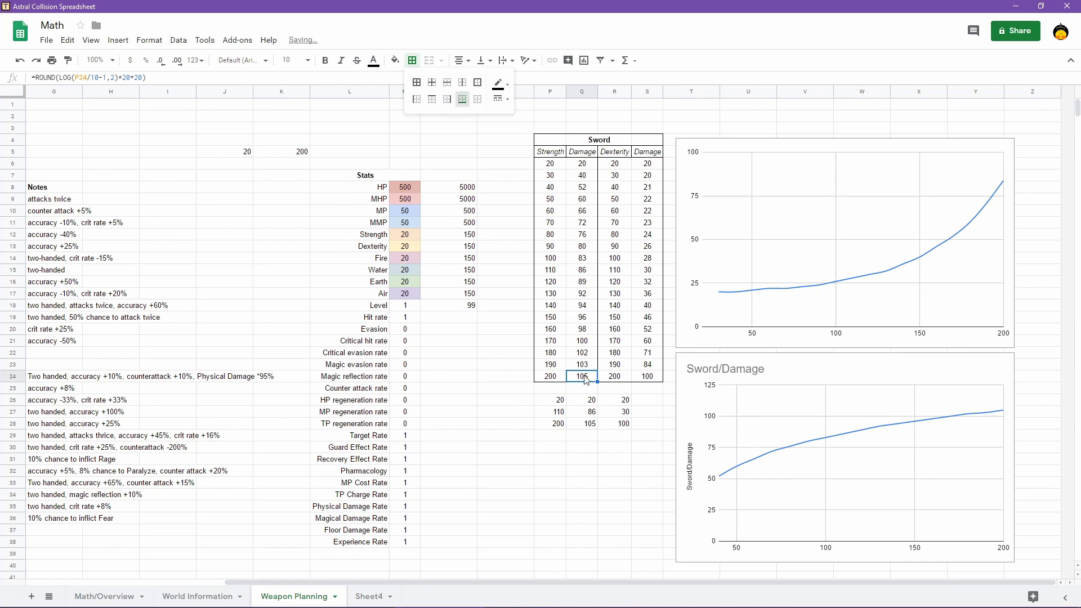
left_click(639, 499)
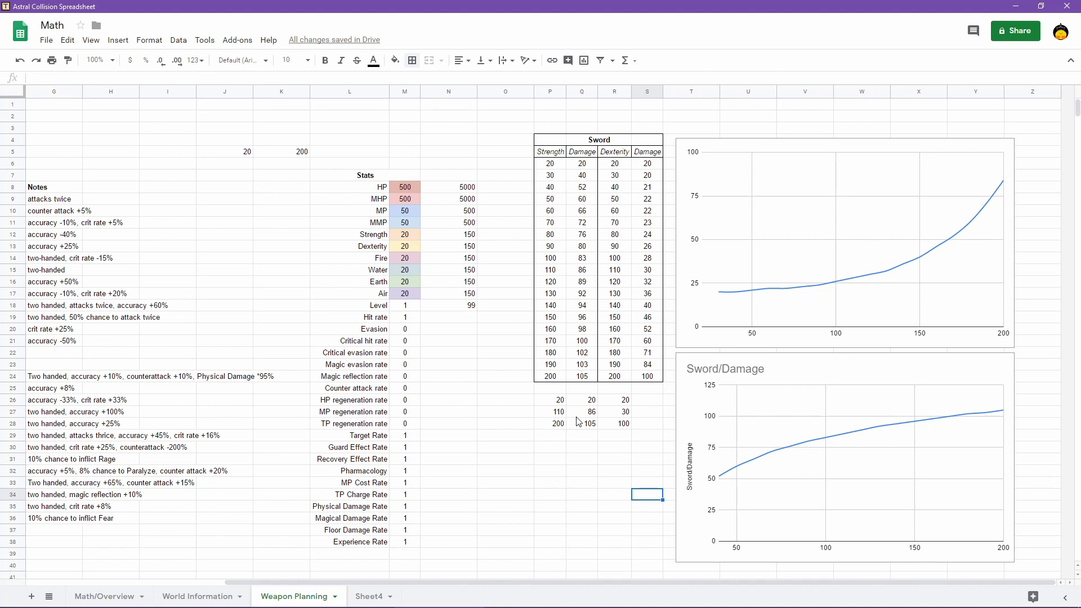
Test the damage formulas with the stat value 300 in cell P28 and set it back to 200
left_click(559, 426)
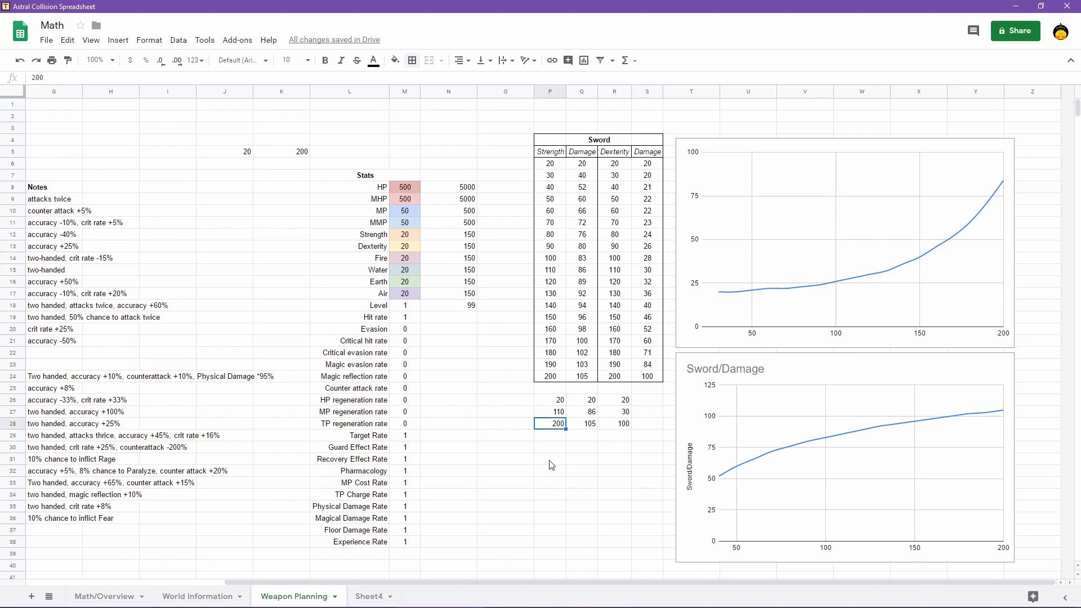
type("300")
key("Return")
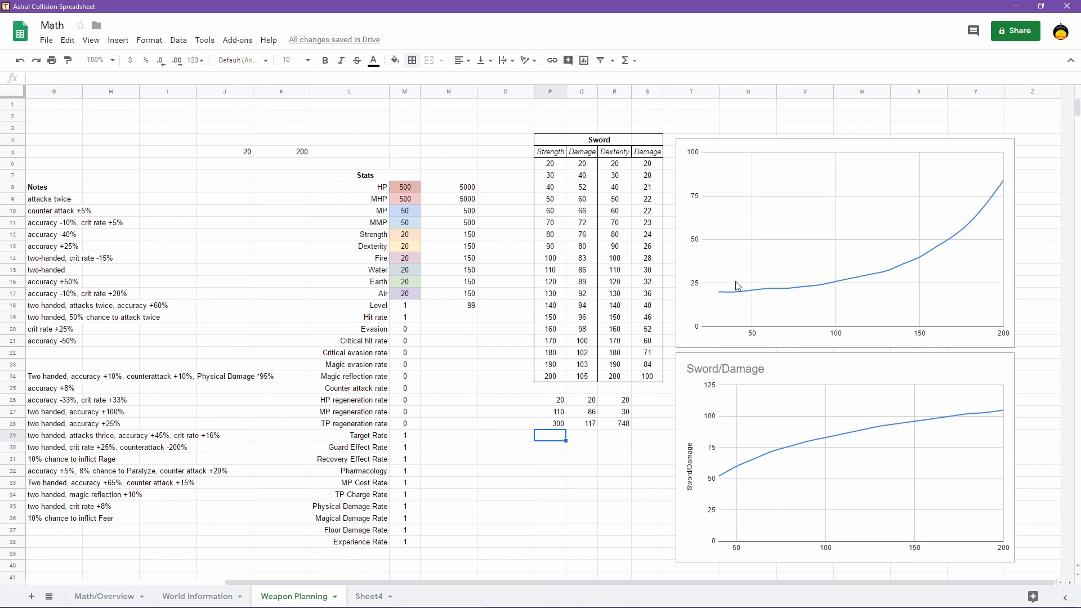
left_click(555, 423)
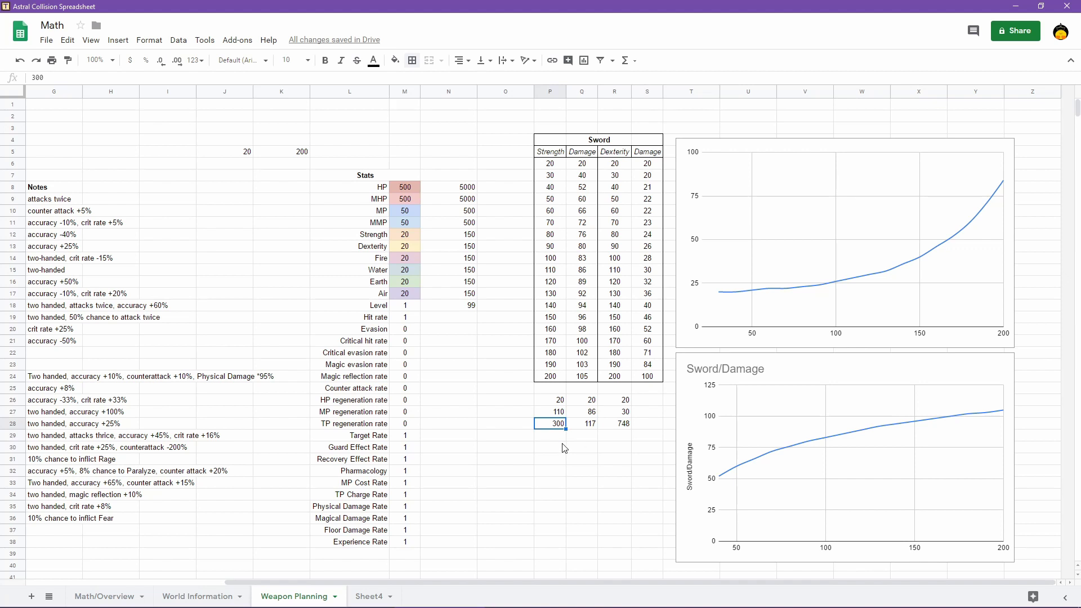
type("200")
key("Return")
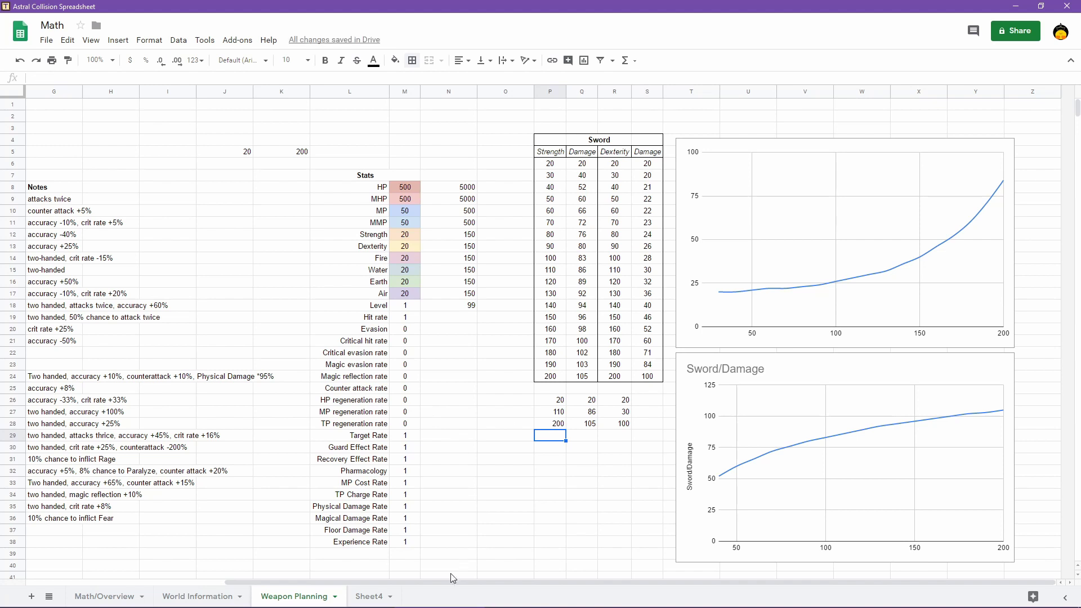
Replace the Sword's Max value in cell C10 with the formula =80
left_click_drag(447, 584, 248, 569)
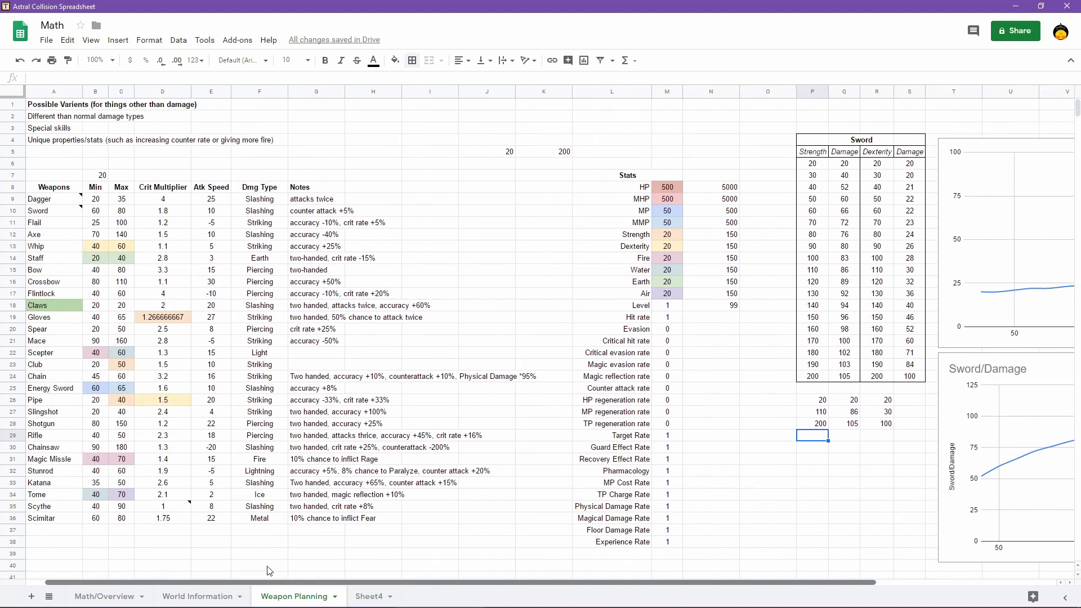
left_click(120, 212)
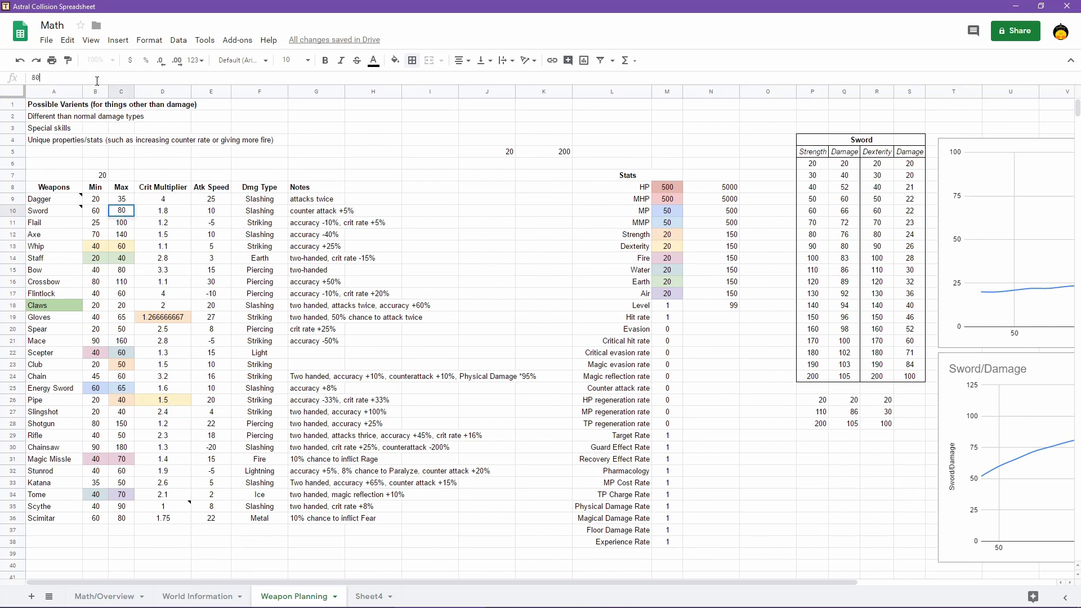
key("BackSpace")
type("=")
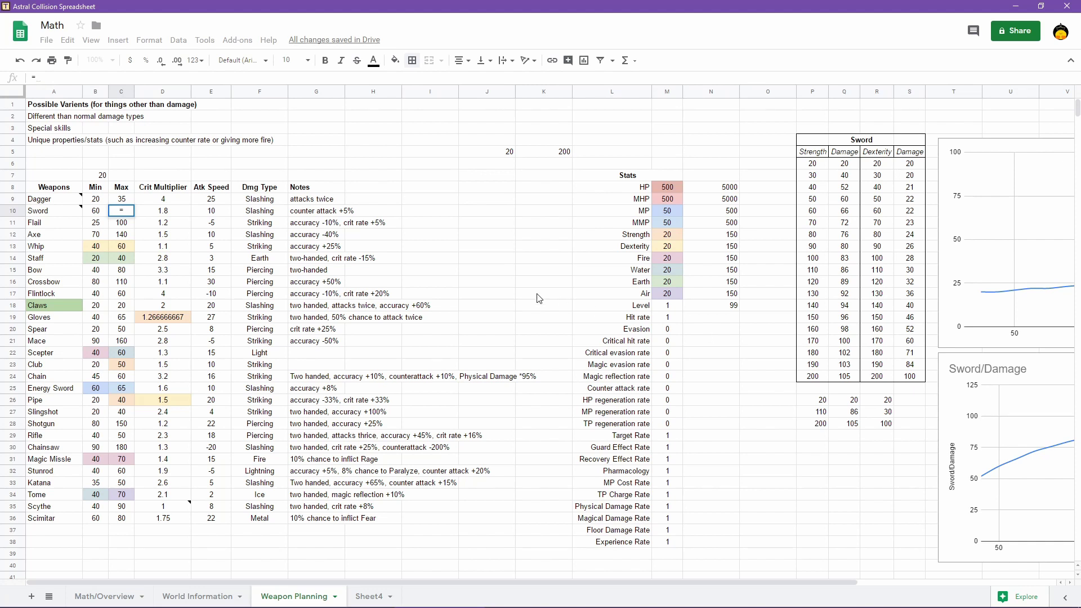
type("80")
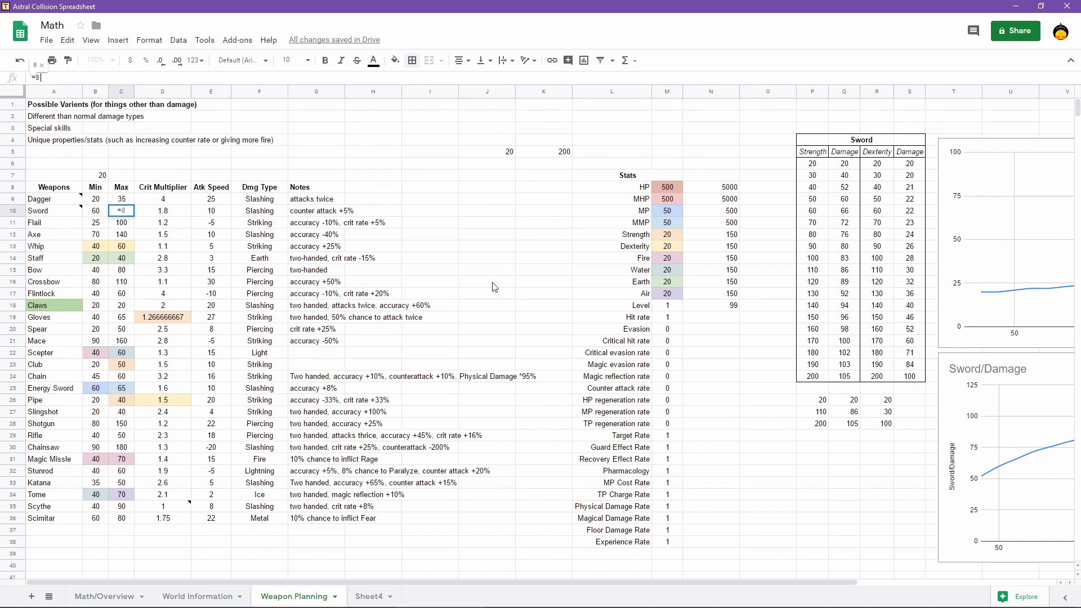
key("Return")
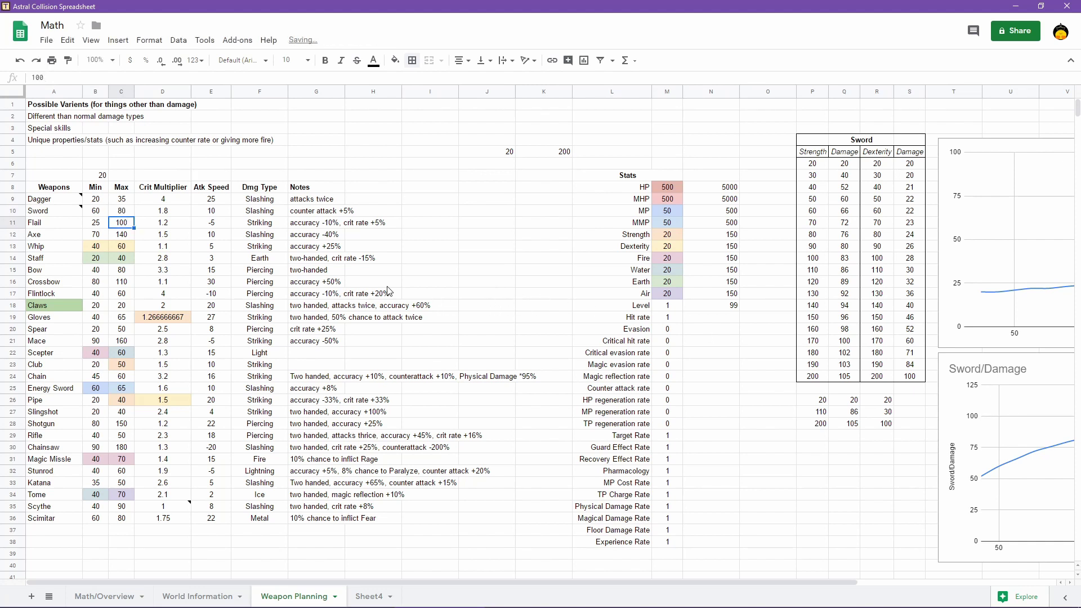
left_click(121, 213)
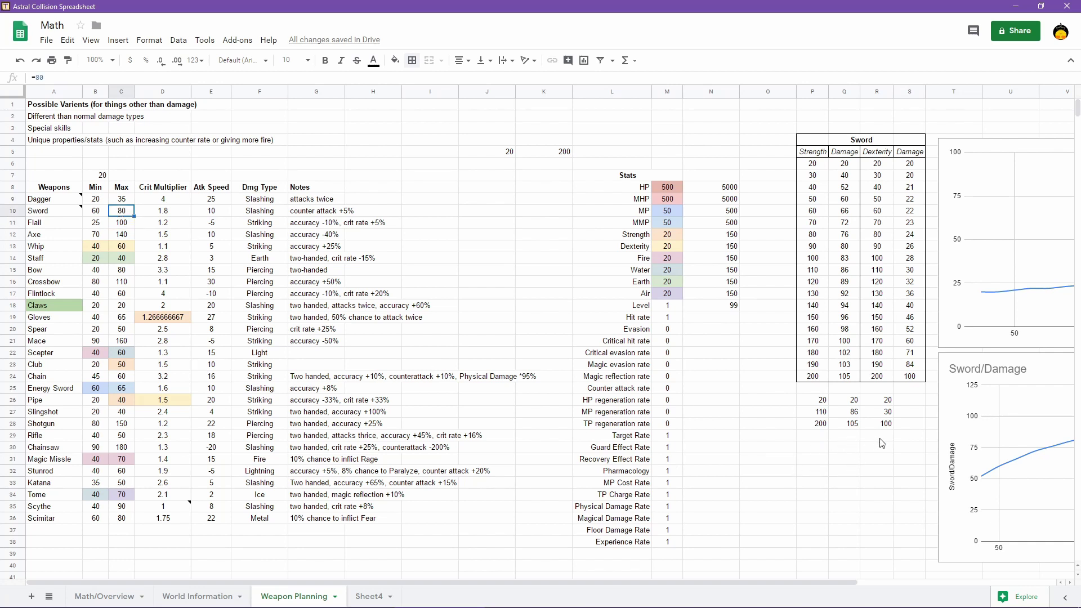
left_click(909, 401)
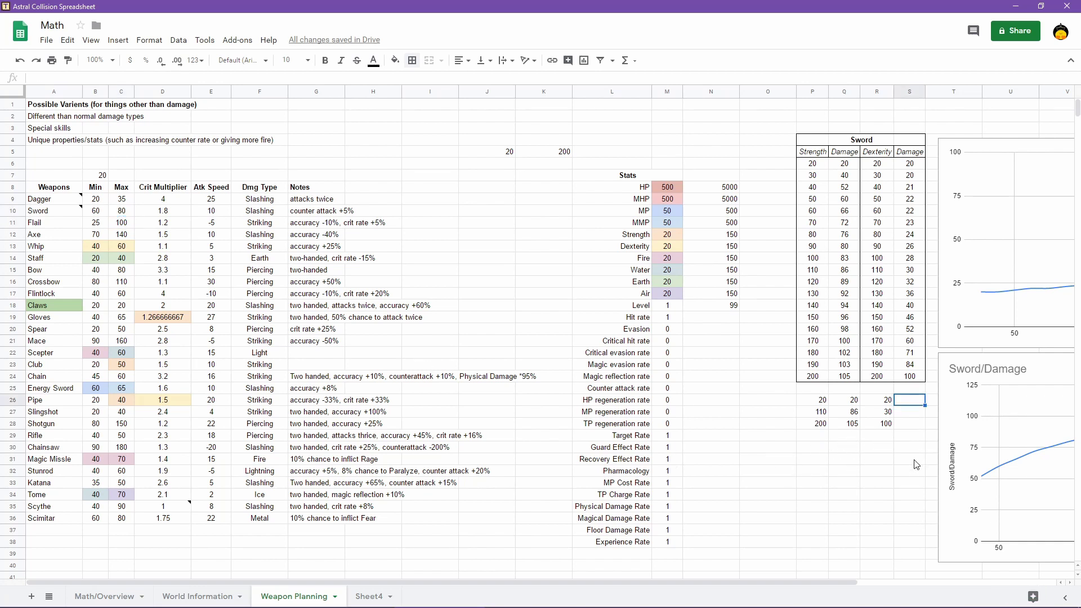
type("=")
key("Escape")
Copy the Dexterity damage formula =FLOOR( 9^(P26/100)+19) from cell R26 into a new Notepad document
left_click(882, 403)
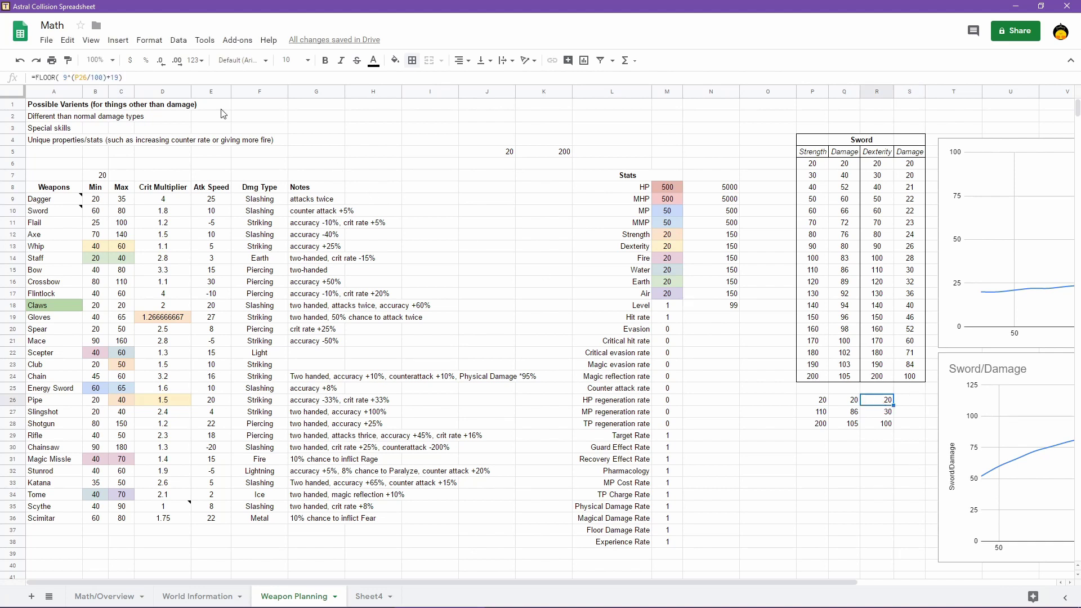
left_click(159, 78)
key("ctrl+a")
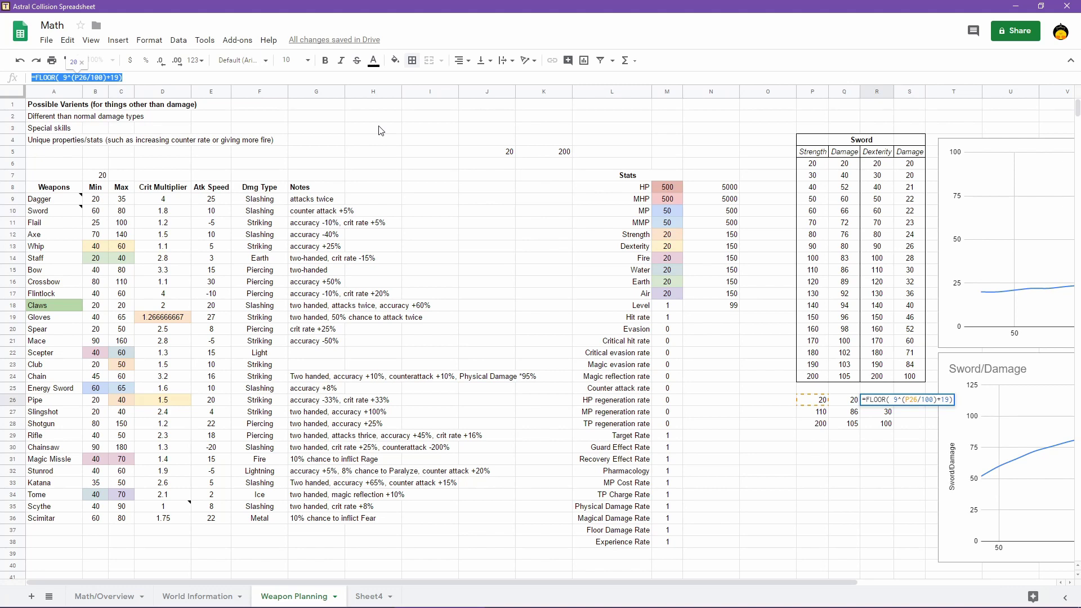
key("super+r")
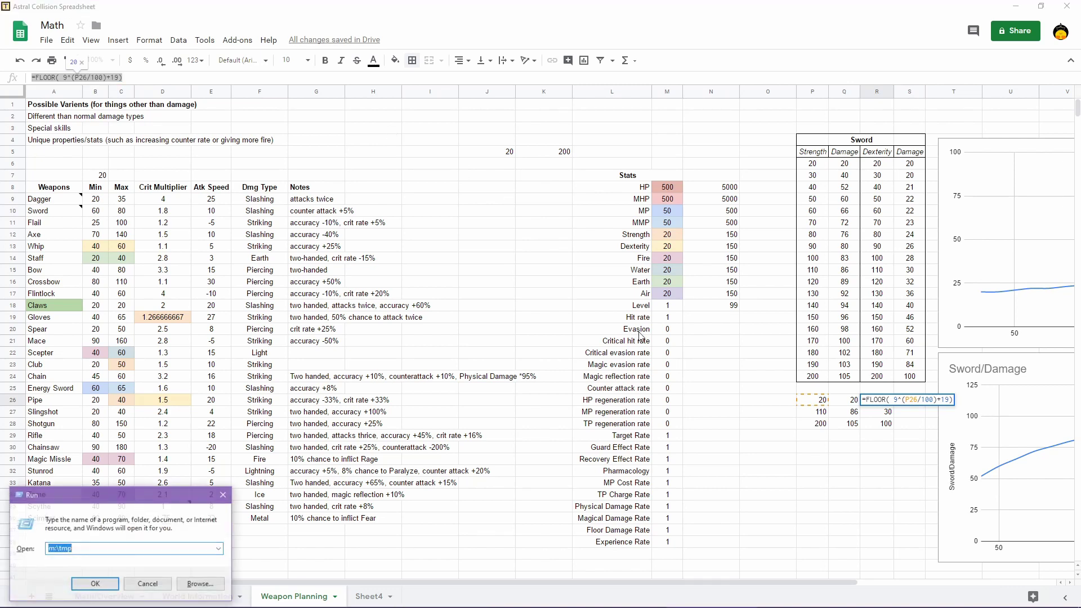
type("notepad")
key("Return")
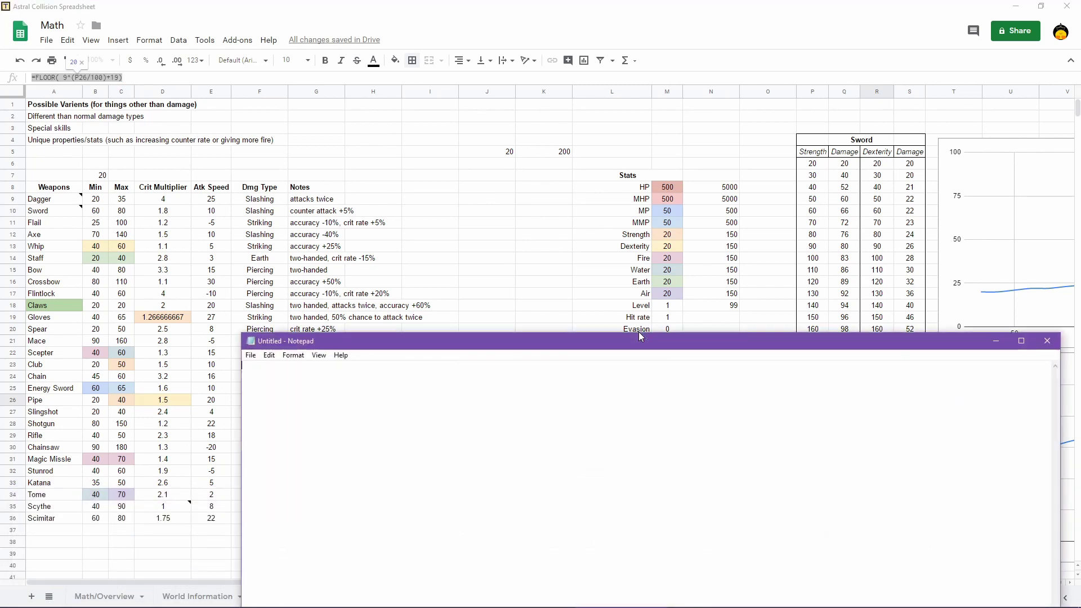
type("=FLOOR( 9*(P26/100)+19)")
key("alt+Tab")
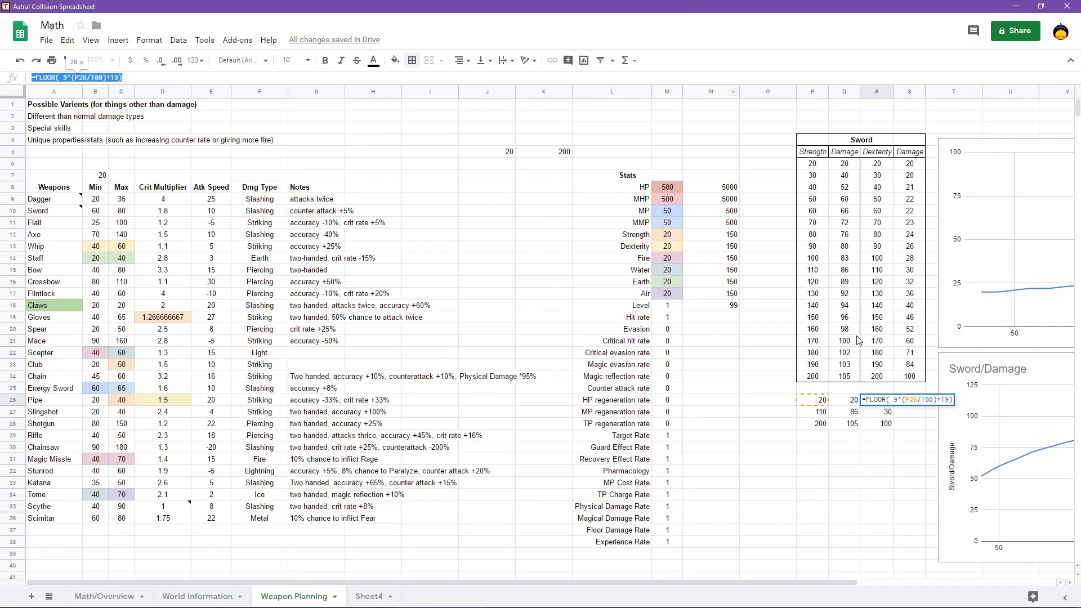
Append the Strength formula from cell Q26 to the Notepad formula as +ROUND(LOG(P26/10-1,2)*20+20)
key("Escape")
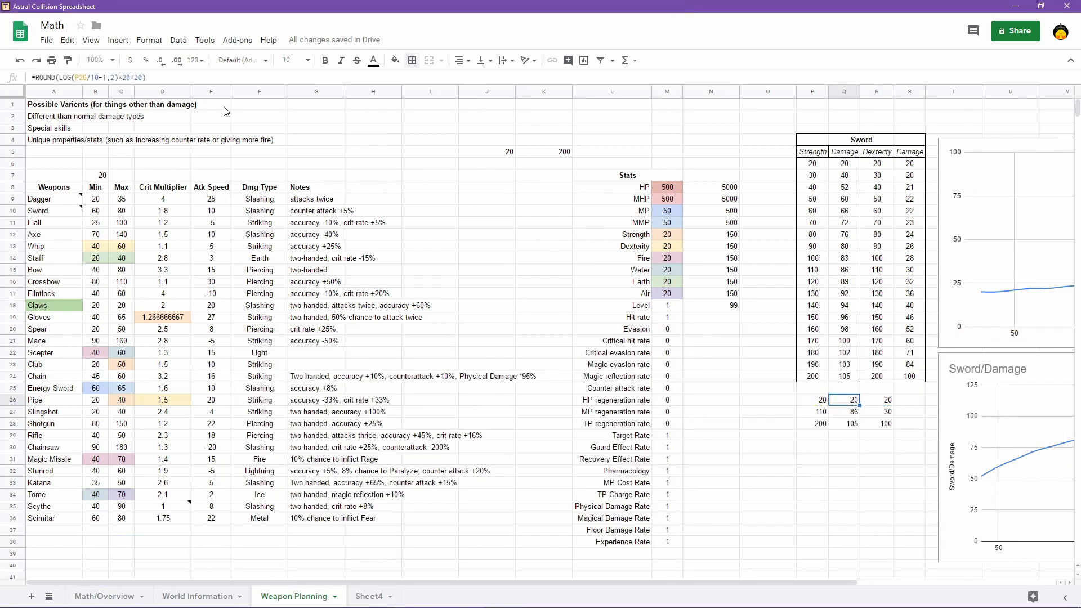
left_click(195, 80)
left_click_drag(36, 80, 146, 78)
key("ctrl+c")
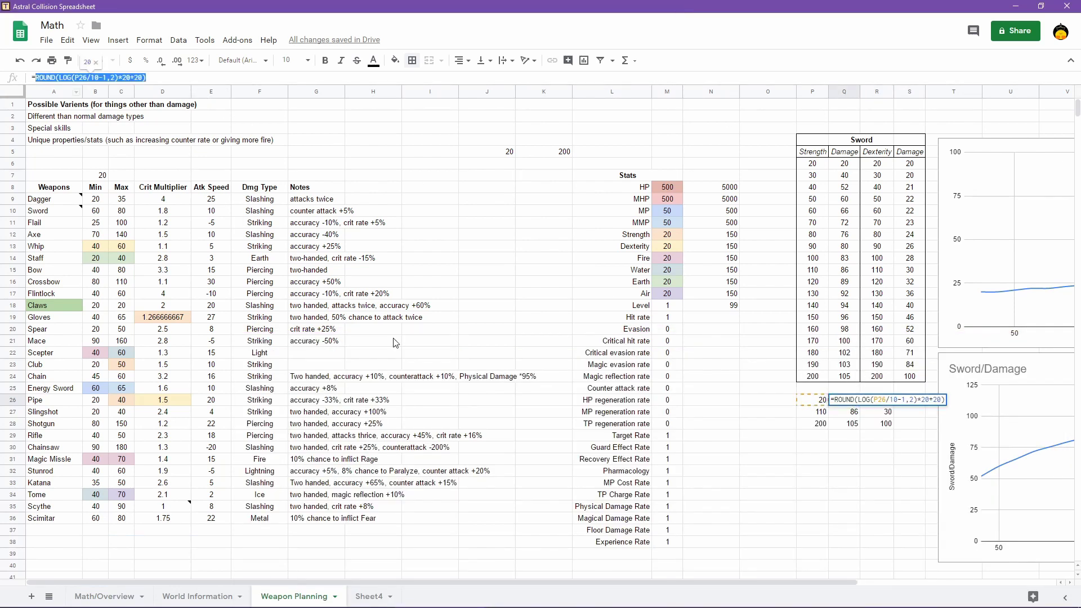
mouse_move(817, 605)
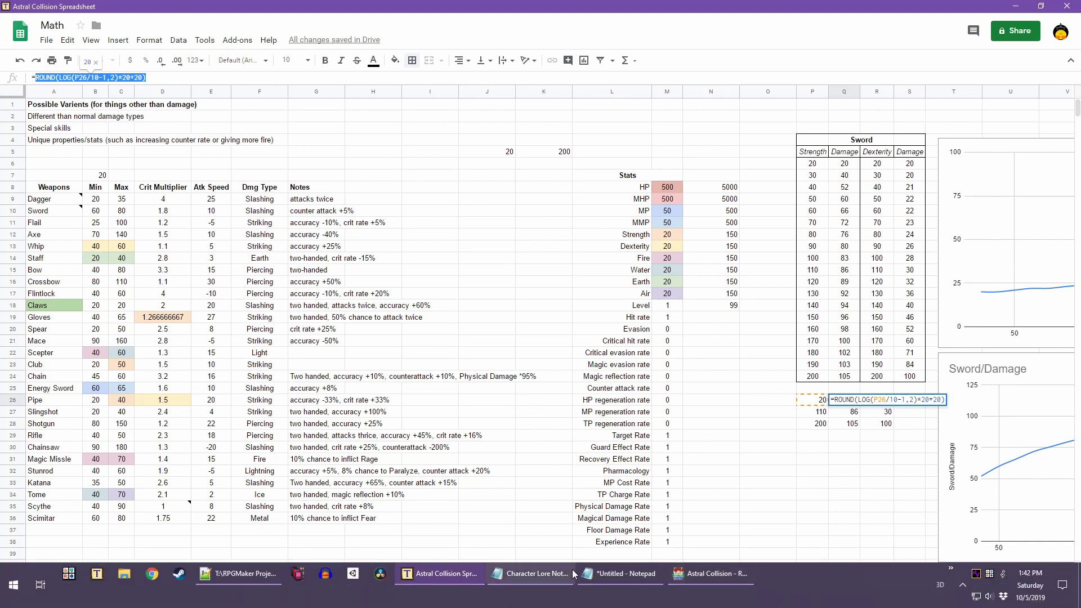
left_click(611, 572)
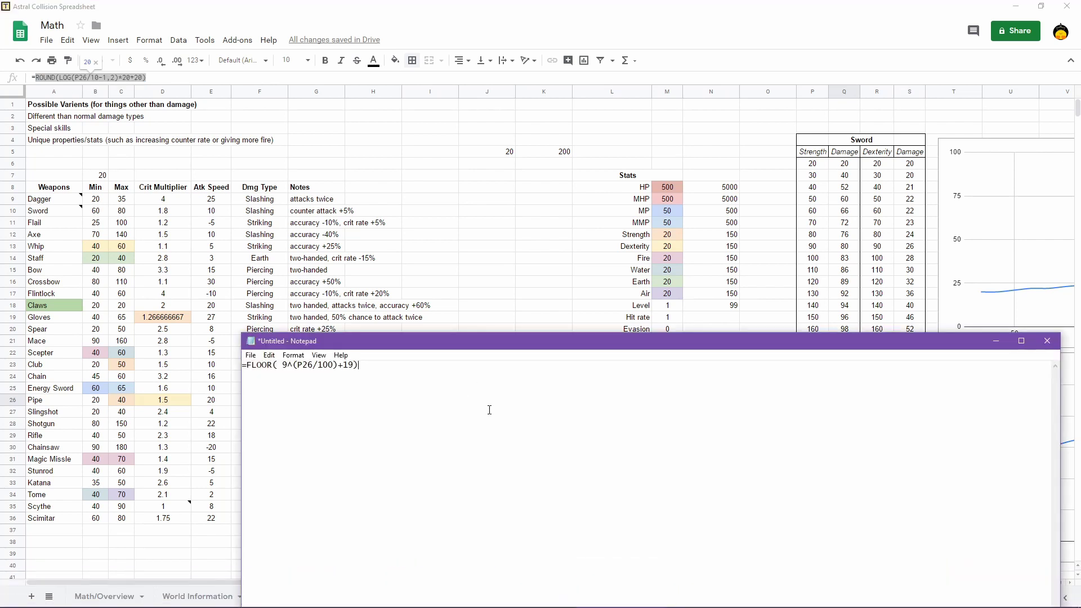
key("ctrl+v")
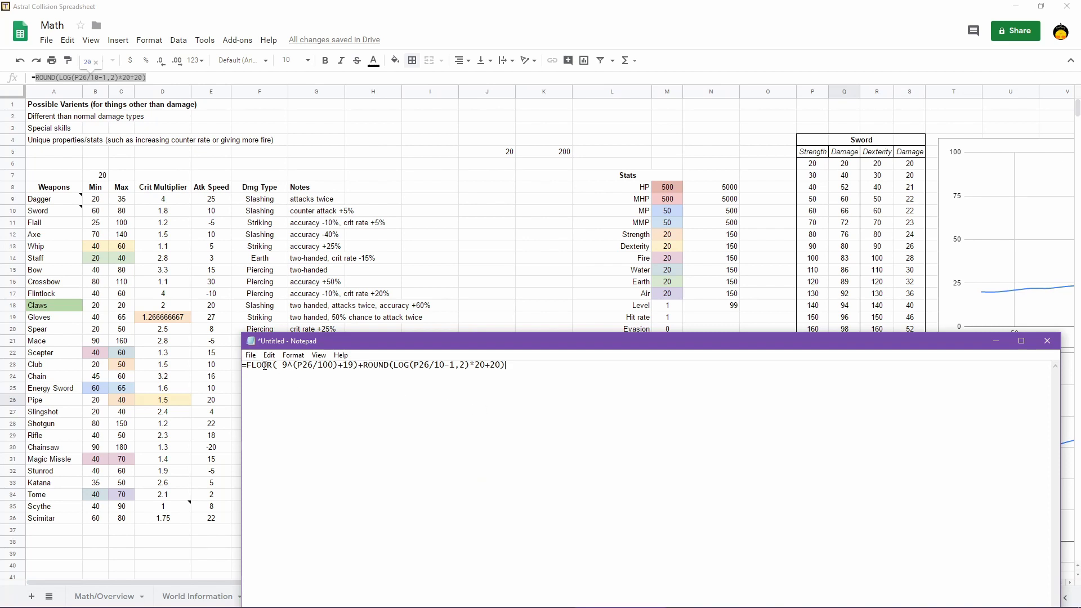
Move the combined formula out of Notepad into the Sword's Max cell C10, replacing =80 and keeping a single equals sign
left_click_drag(246, 365, 446, 412)
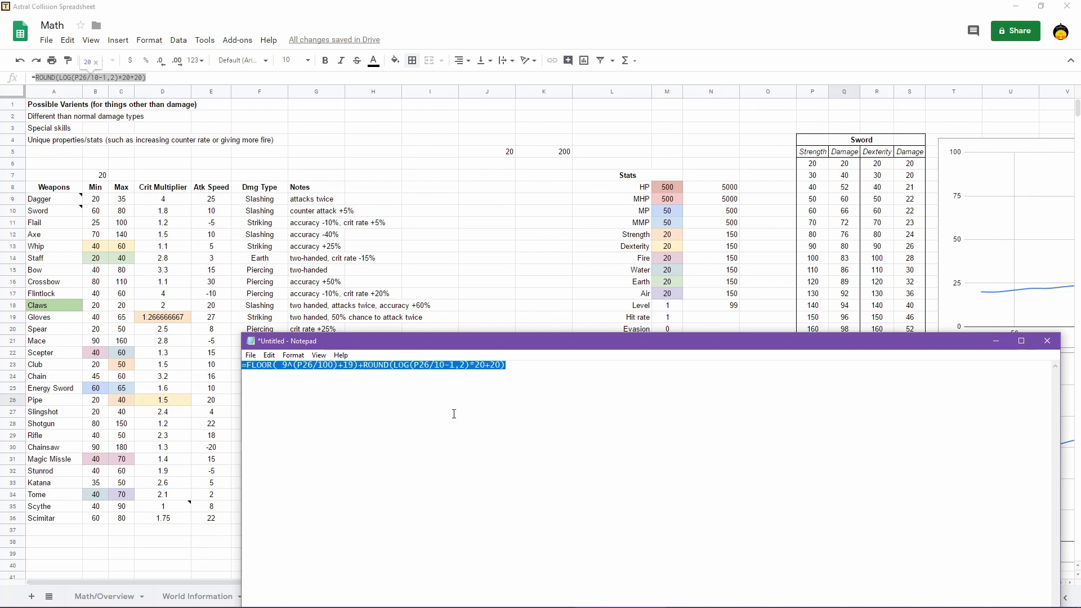
key("ctrl+x")
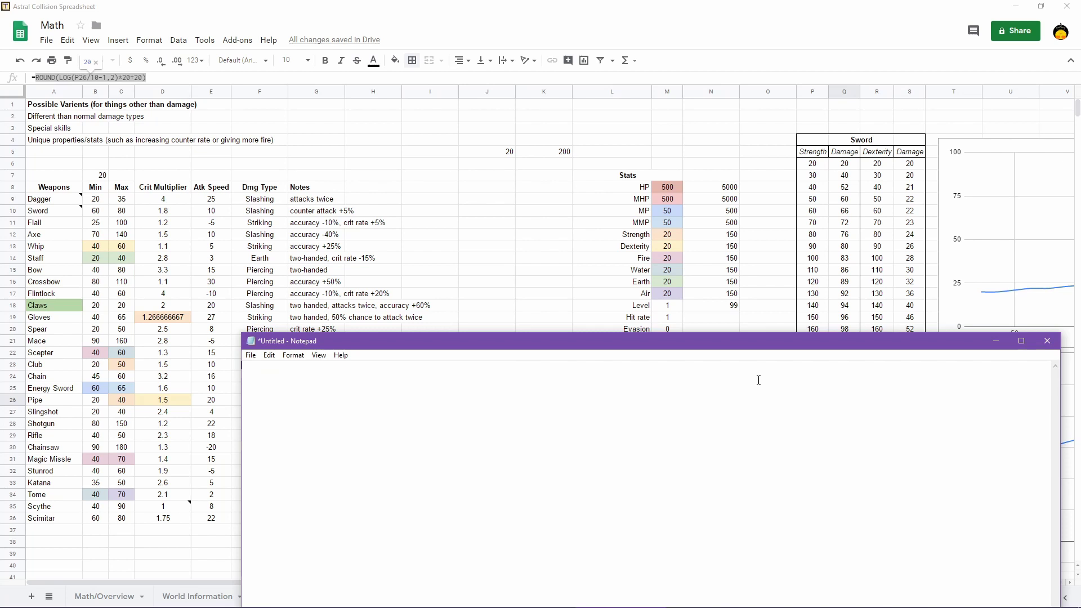
left_click(1005, 341)
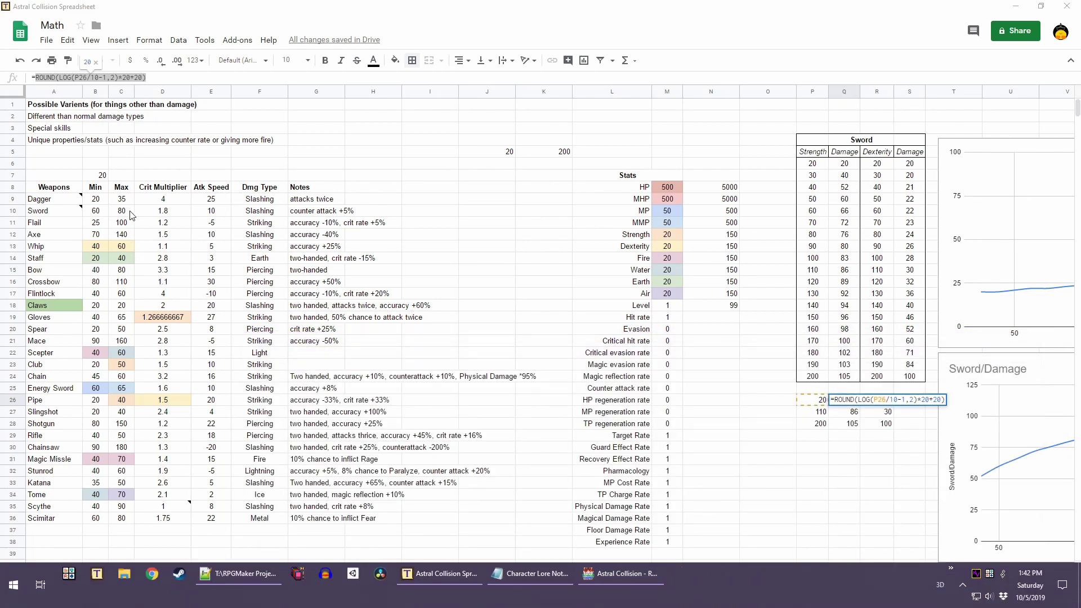
double_click(125, 211)
left_click(70, 78)
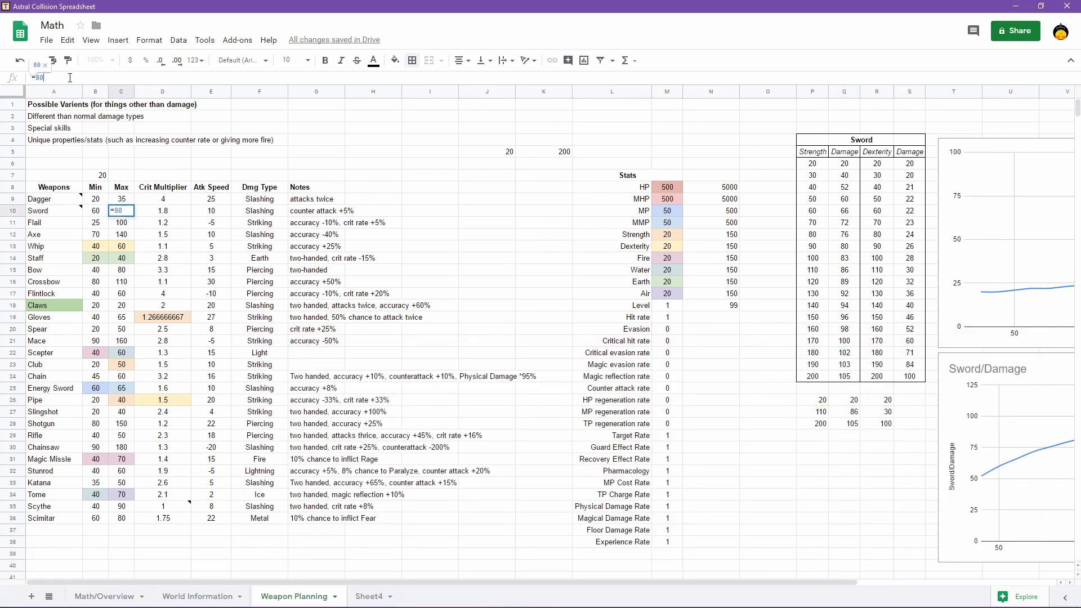
key("ctrl+v")
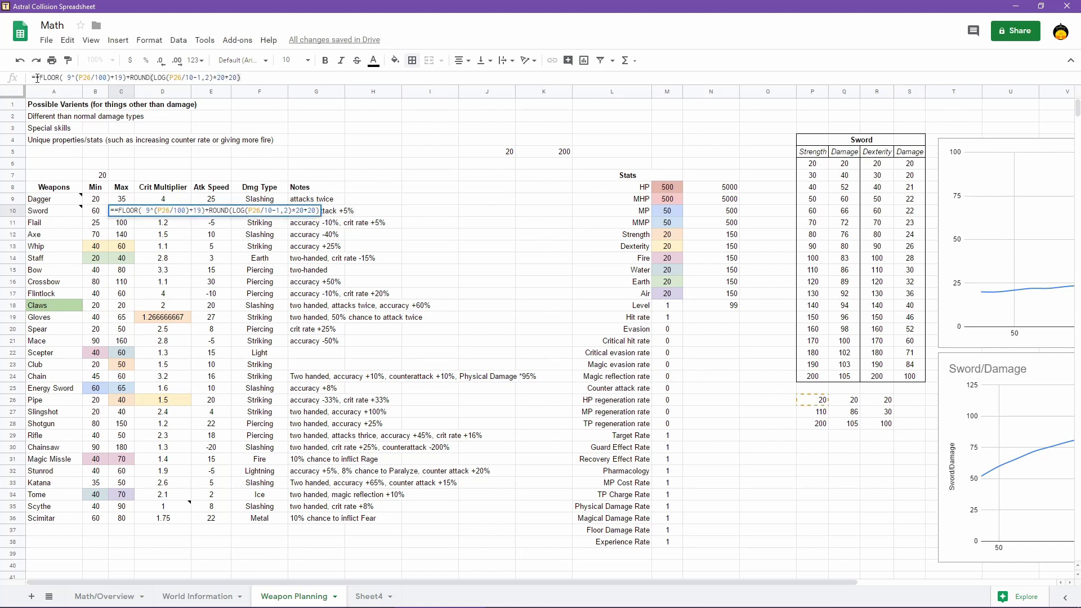
left_click(37, 77)
key("BackSpace")
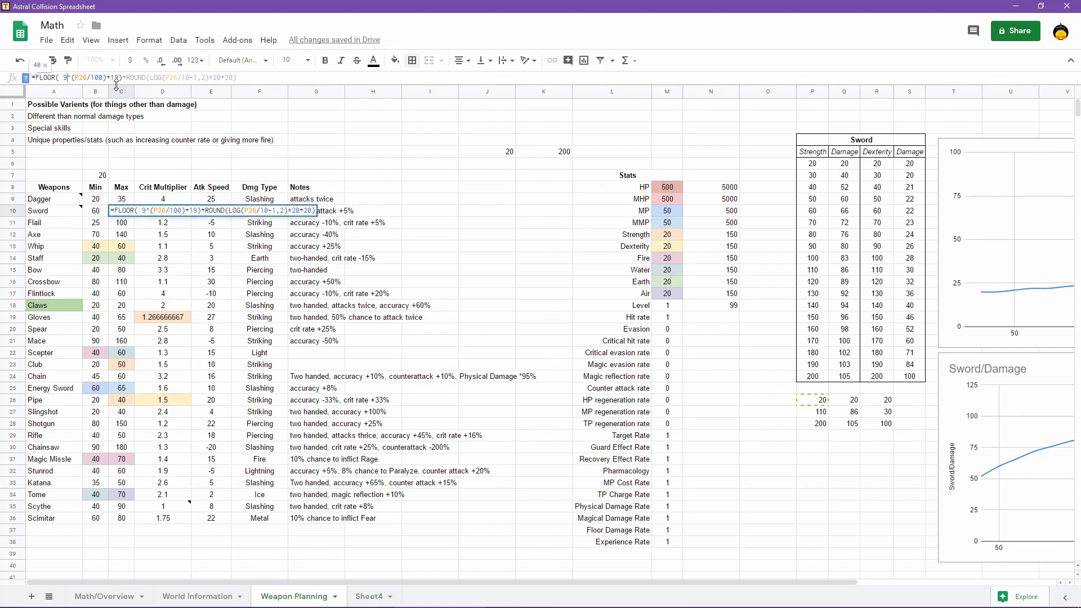
Replace P26 in the FLOOR part of the Sword's Max formula with the Dexterity reference N13
key("Right")
key("Right")
key("shift+Right")
key("shift+Right")
key("shift+Right")
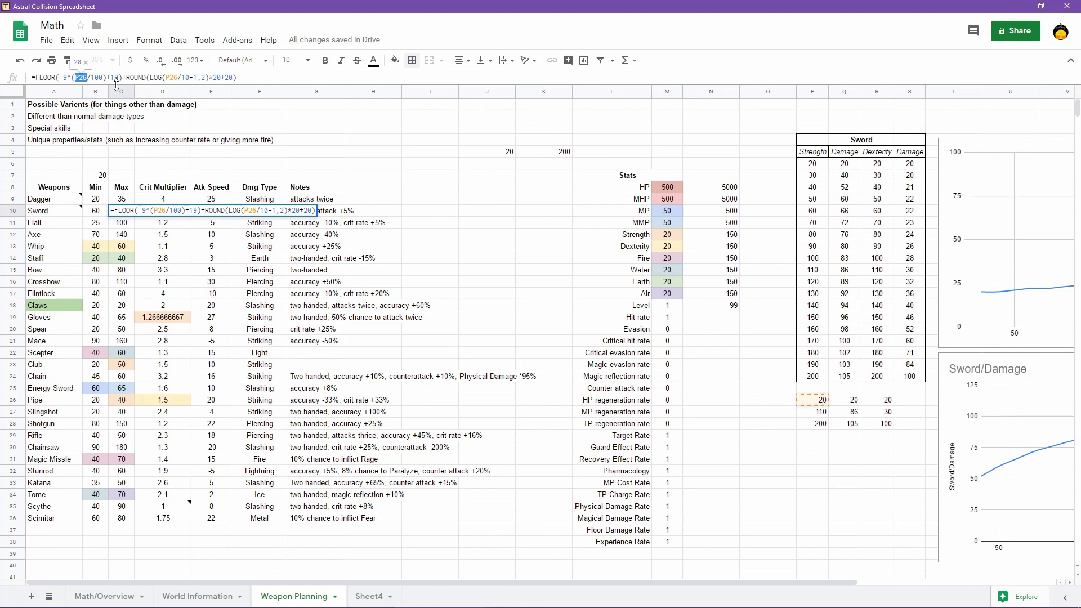
key("BackSpace")
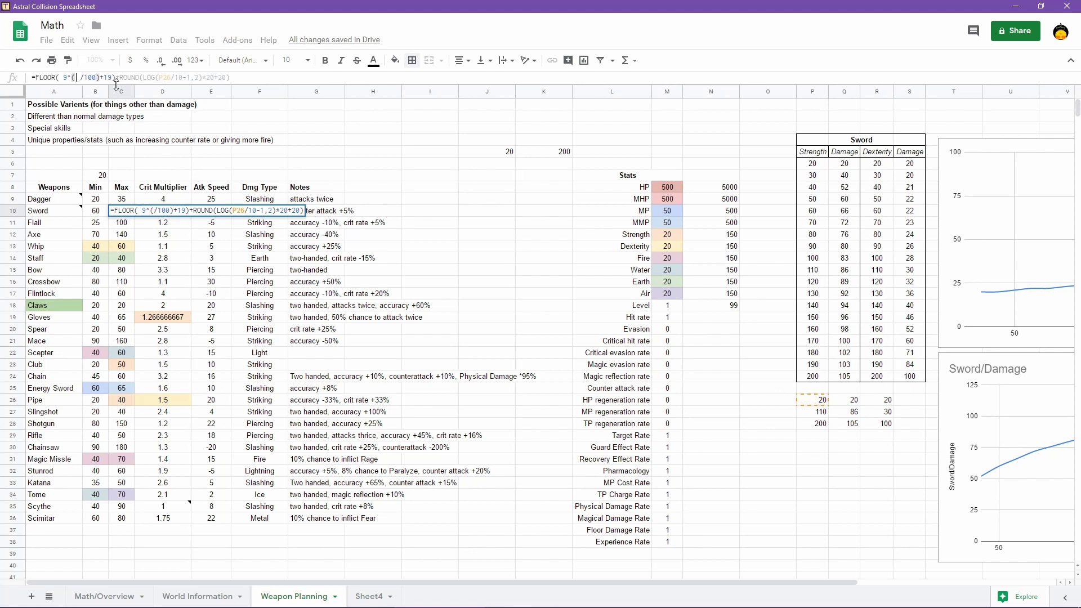
left_click(724, 235)
left_click(726, 248)
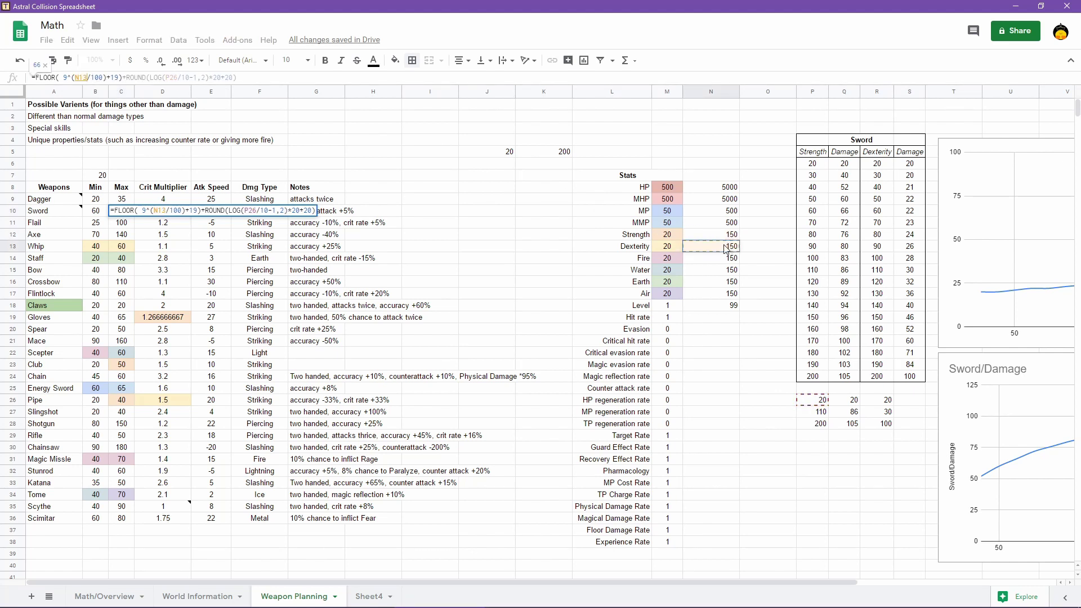
Replace P26 in the LOG part of the Sword's Max formula with the Strength reference N12 and apply the formula
left_click(171, 77)
key("Left")
key("shift+Right")
key("shift+Right")
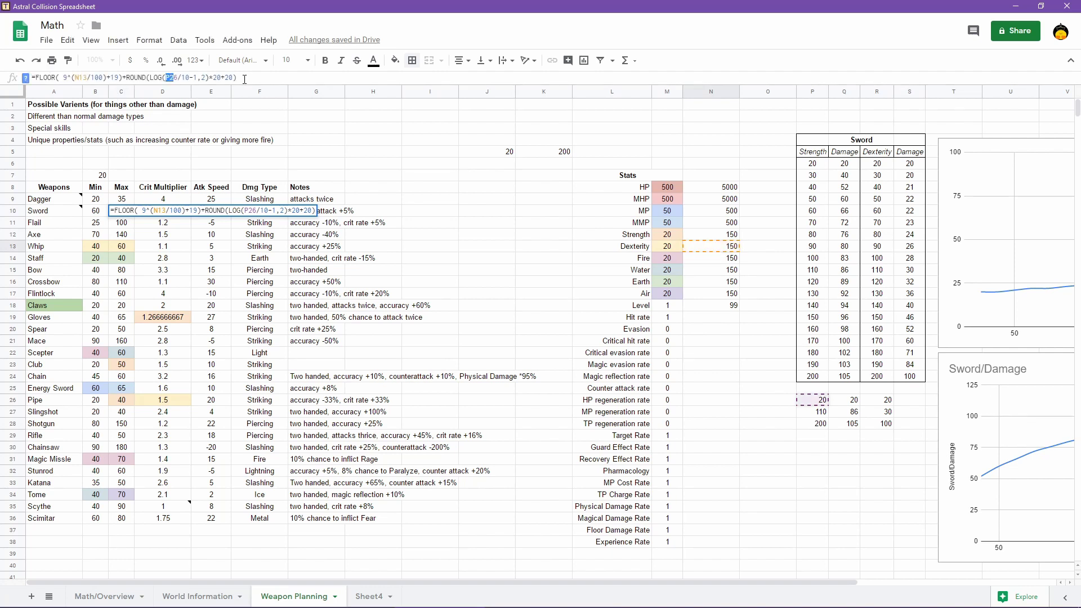
key("shift+Right")
key("BackSpace")
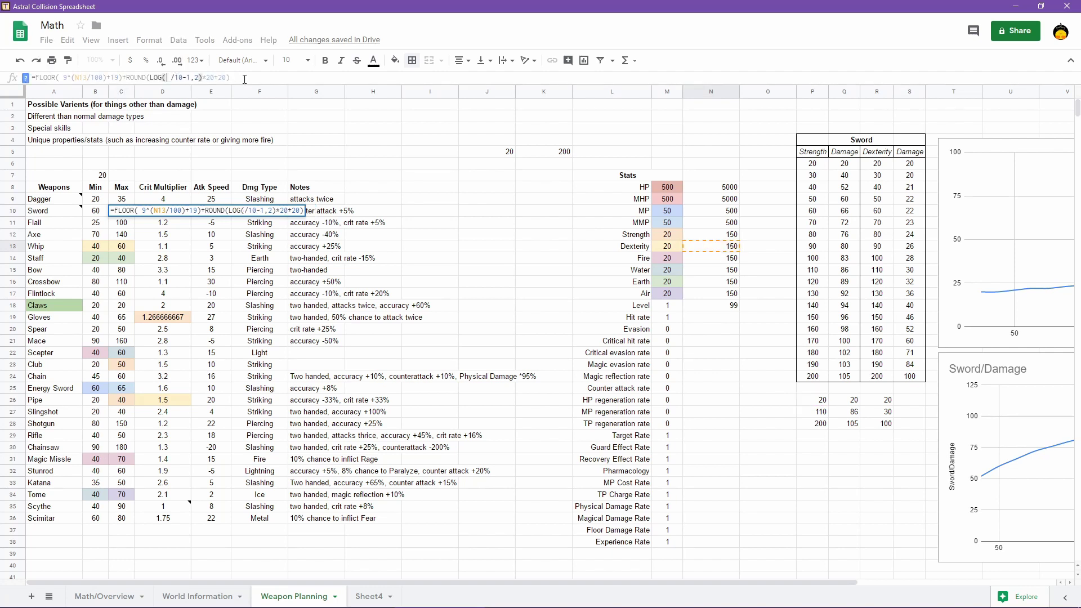
left_click(716, 235)
key("Return")
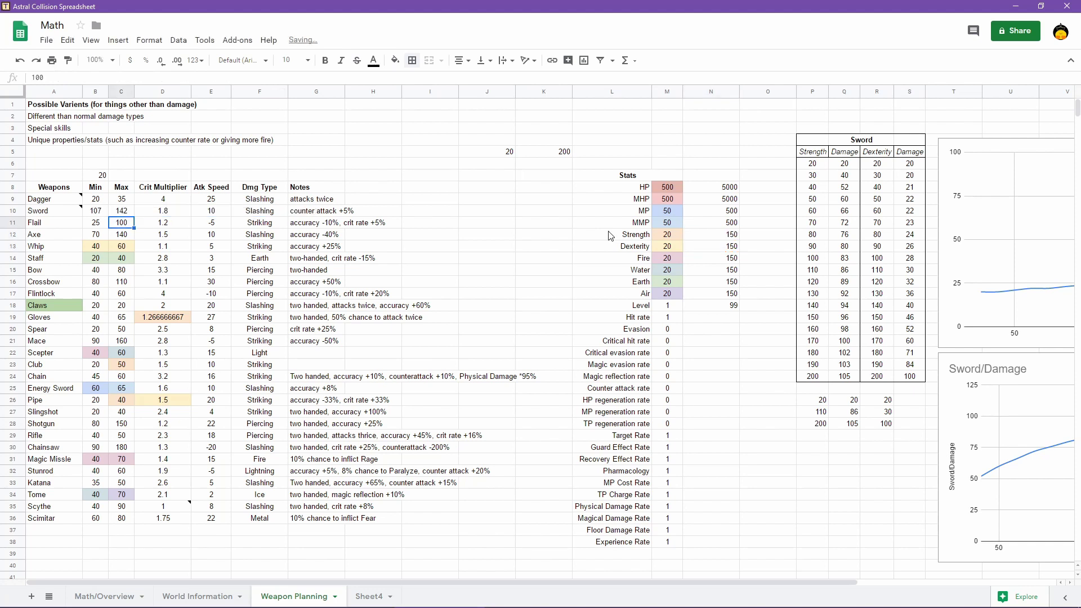
Change the Dexterity and Strength references in the Sword's Max formula to M13 and M12
left_click(121, 212)
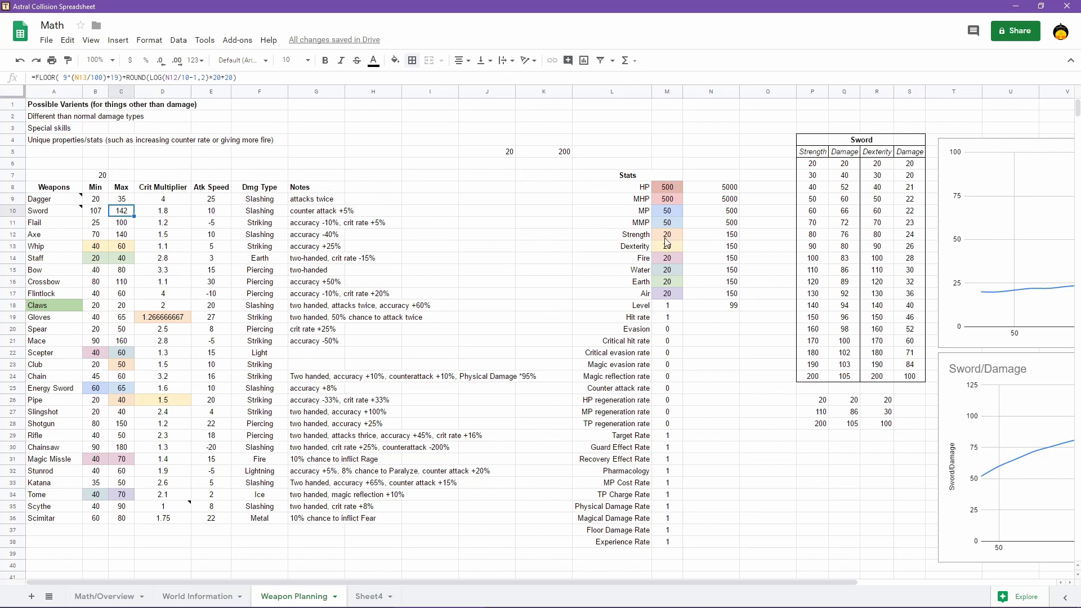
left_click(719, 236)
left_click(719, 248)
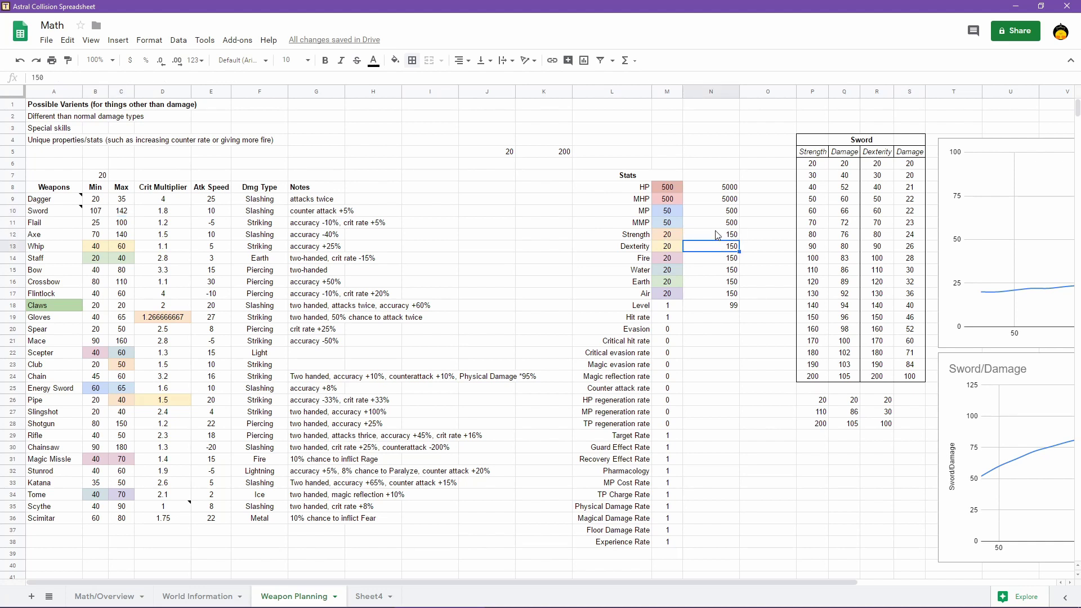
left_click(719, 234)
double_click(121, 210)
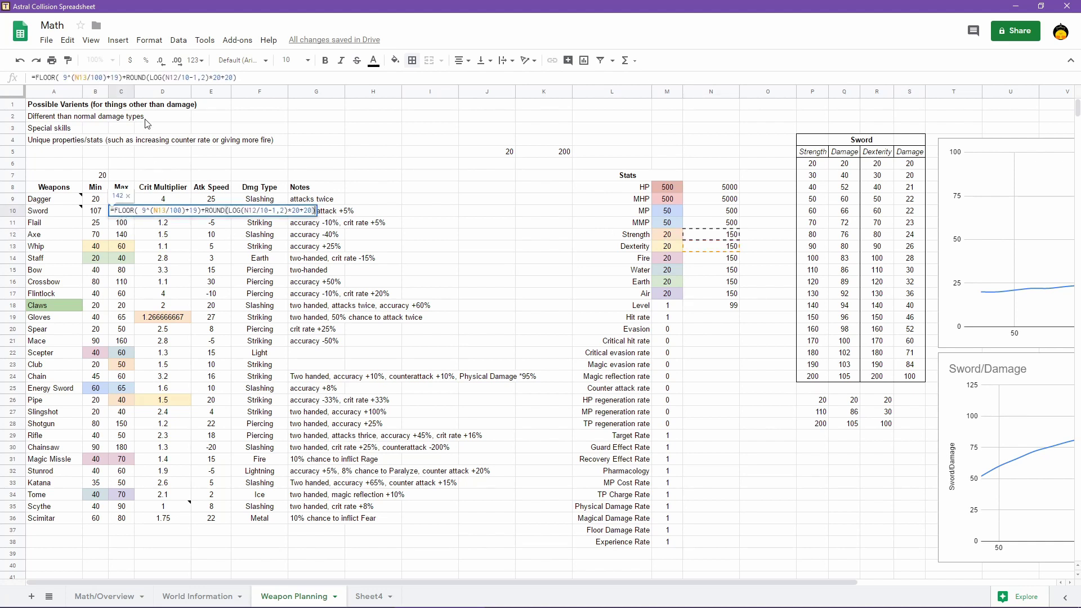
left_click(82, 76)
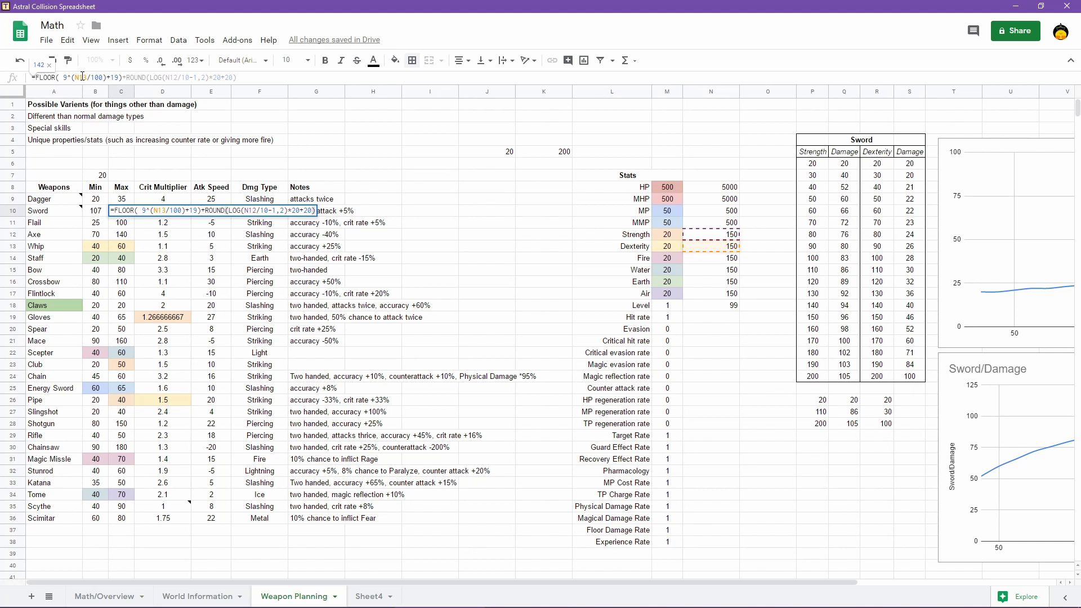
key("BackSpace")
type("M")
key("Right")
key("Right")
key("Right")
key("Right")
key("Right")
key("Right")
key("Right")
key("Right")
key("Right")
key("Right")
key("Right")
key("Right")
key("Right")
key("Right")
key("Right")
key("Right")
key("Right")
key("Right")
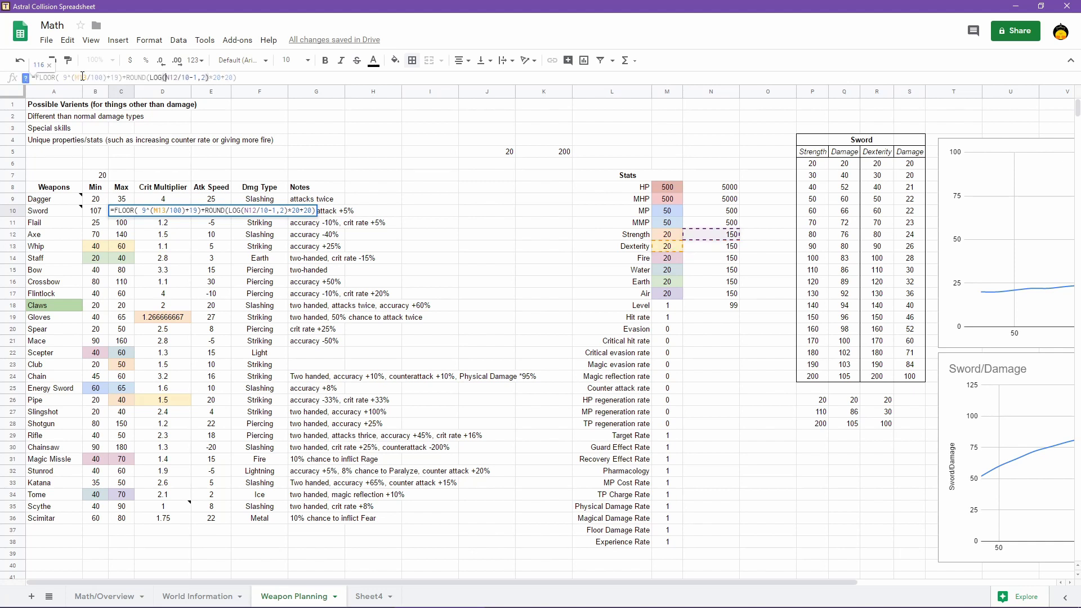
key("shift+Right")
type("M")
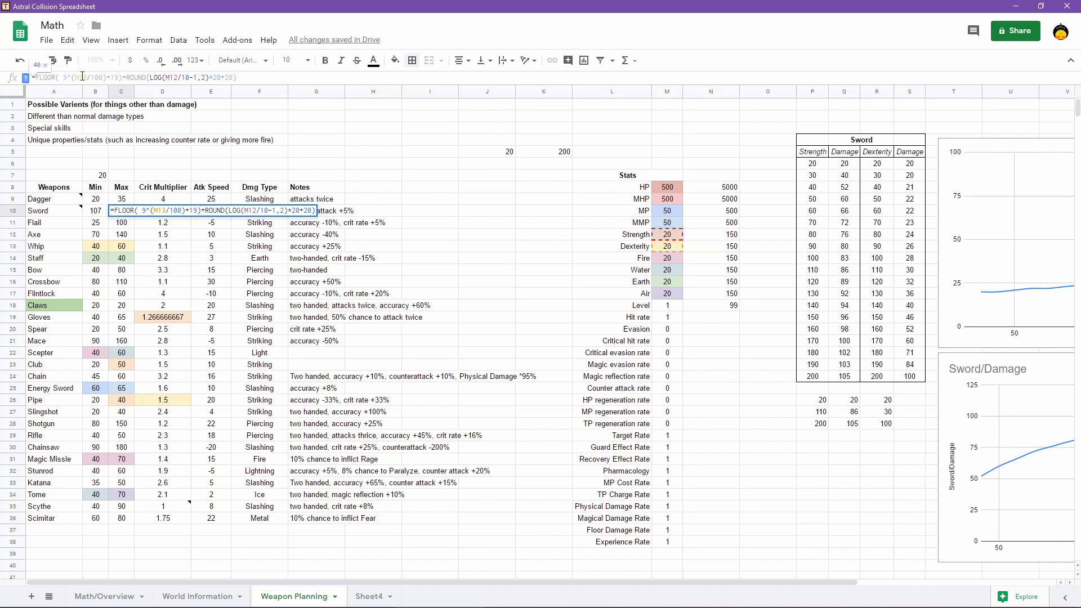
key("Return")
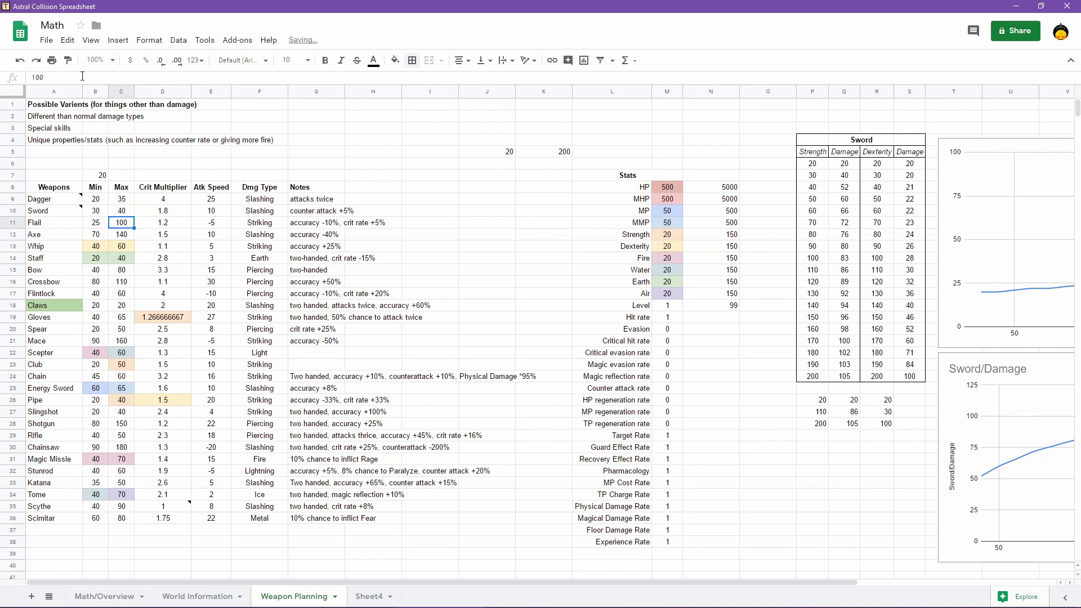
Add +40 to the end of the Sword's Max formula in cell C10
left_click(122, 212)
left_click(274, 78)
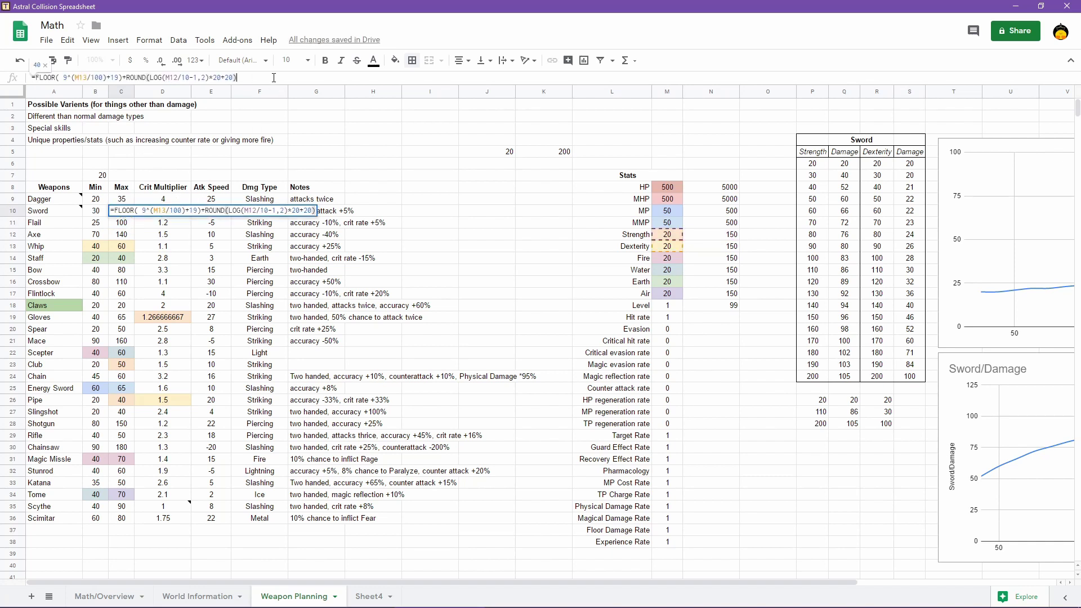
type("+40")
key("Return")
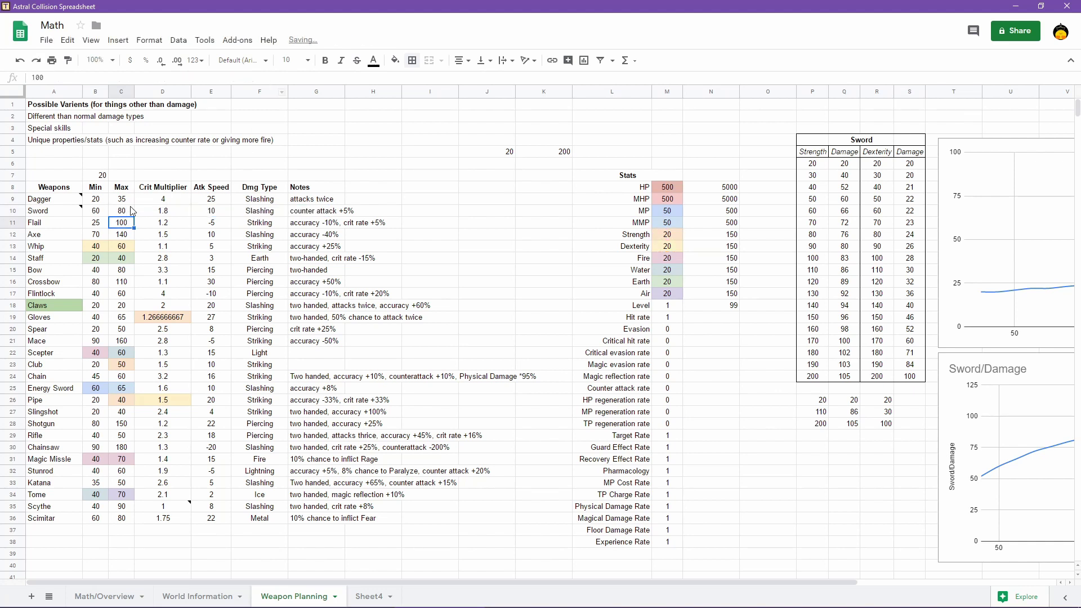
key("Up")
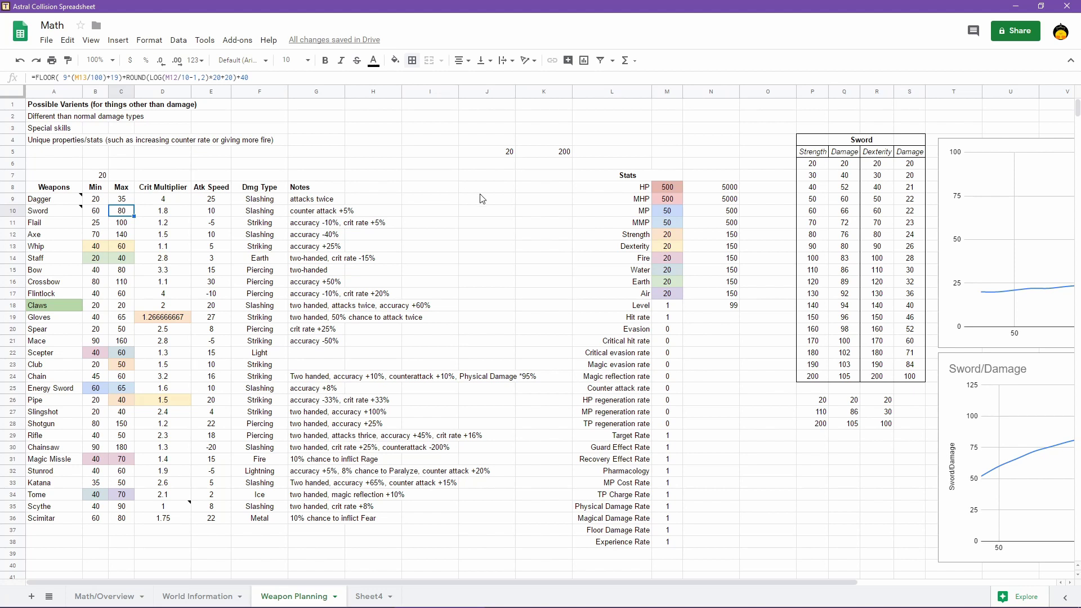
Set the Strength stat in M12 to 150 and the Dexterity stat in M13 to 90
double_click(670, 239)
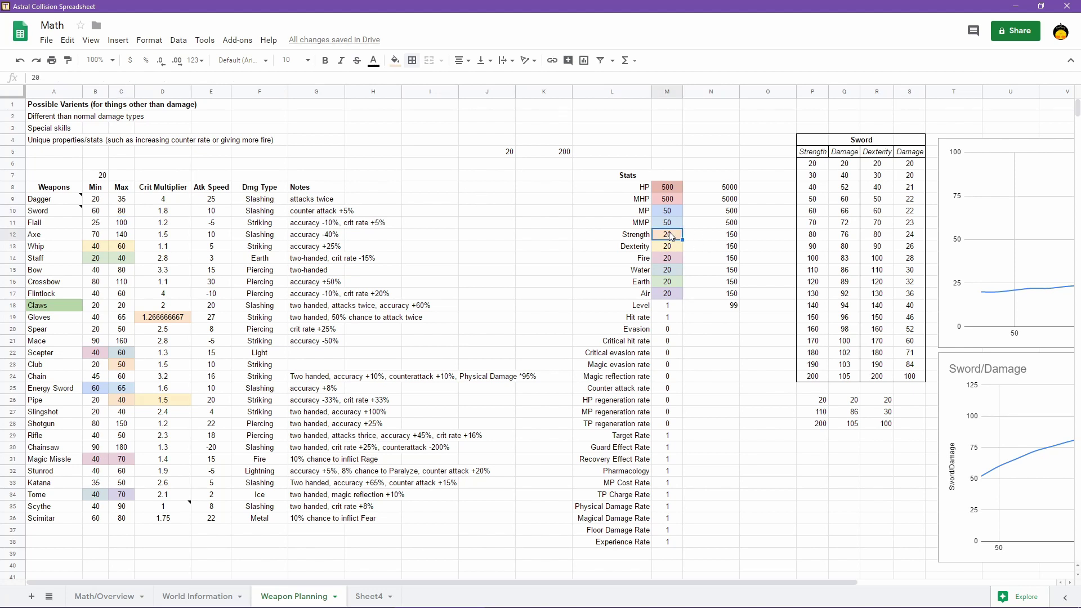
key("BackSpace")
type("150")
key("Return")
type("90")
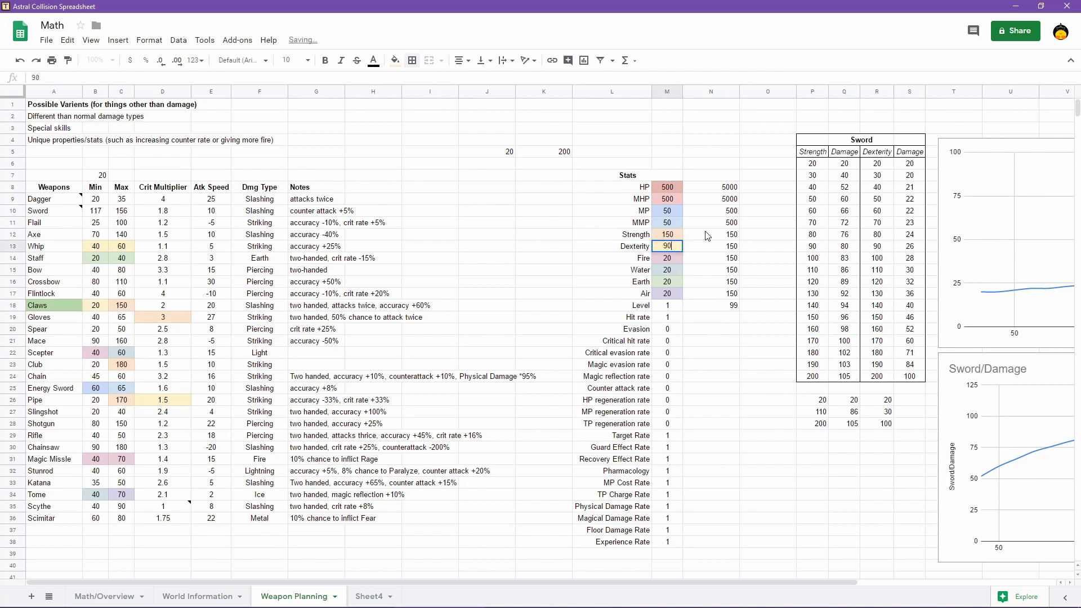
key("Return")
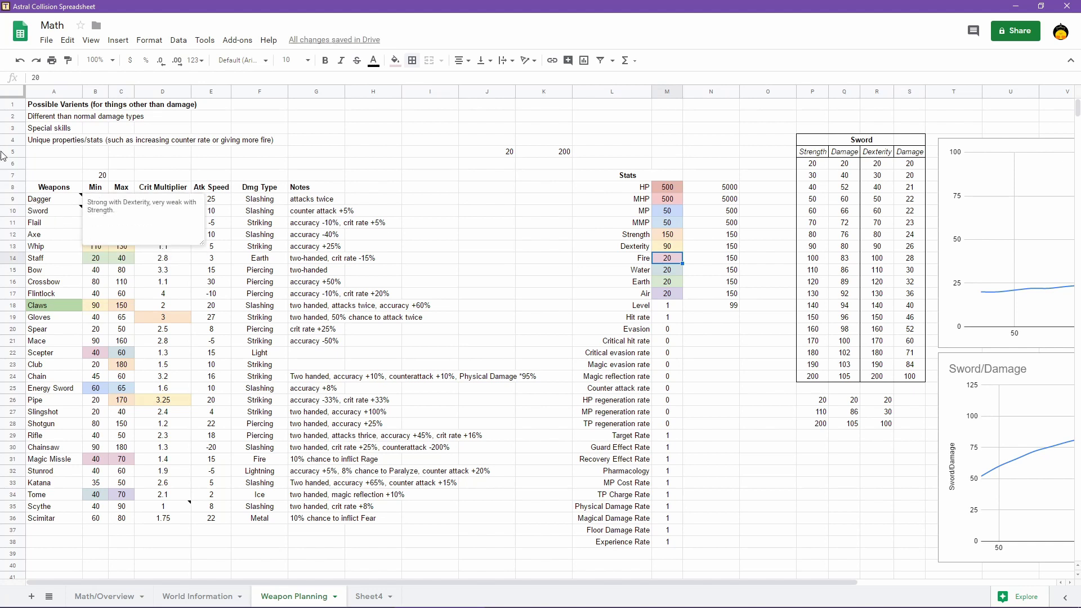
Set the Strength stat in M12 and the Dexterity stat in M13 to 200 each
left_click(432, 213)
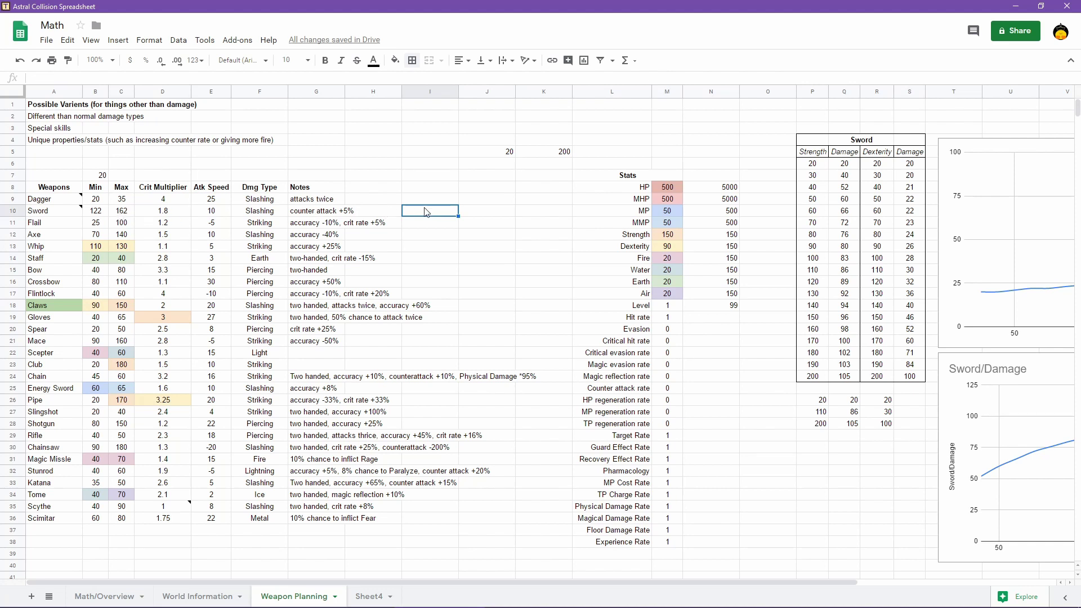
left_click(679, 237)
type("200")
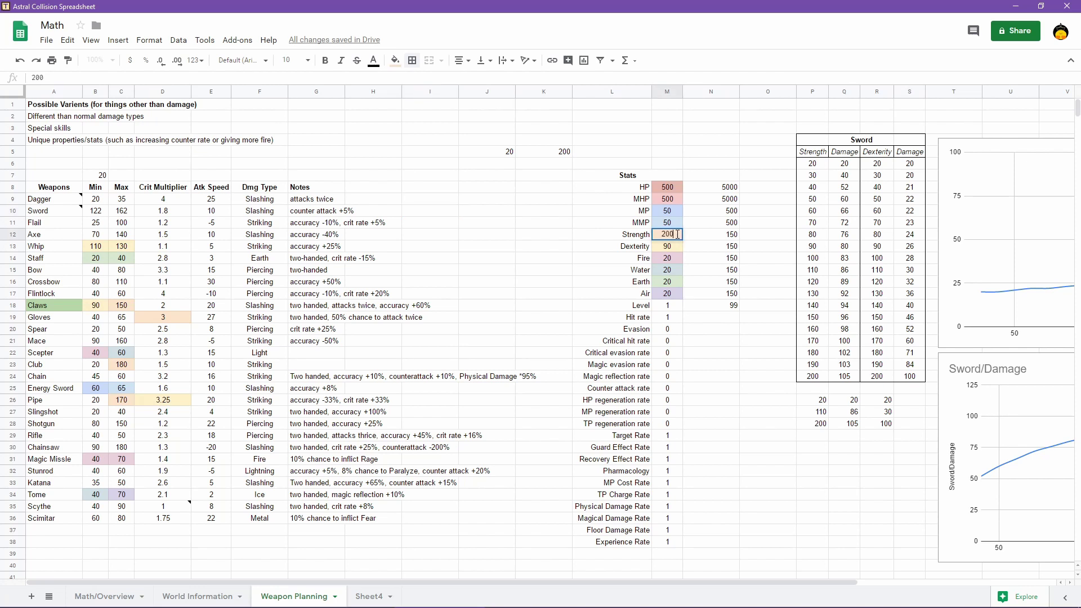
key("Return")
type("200")
key("Return")
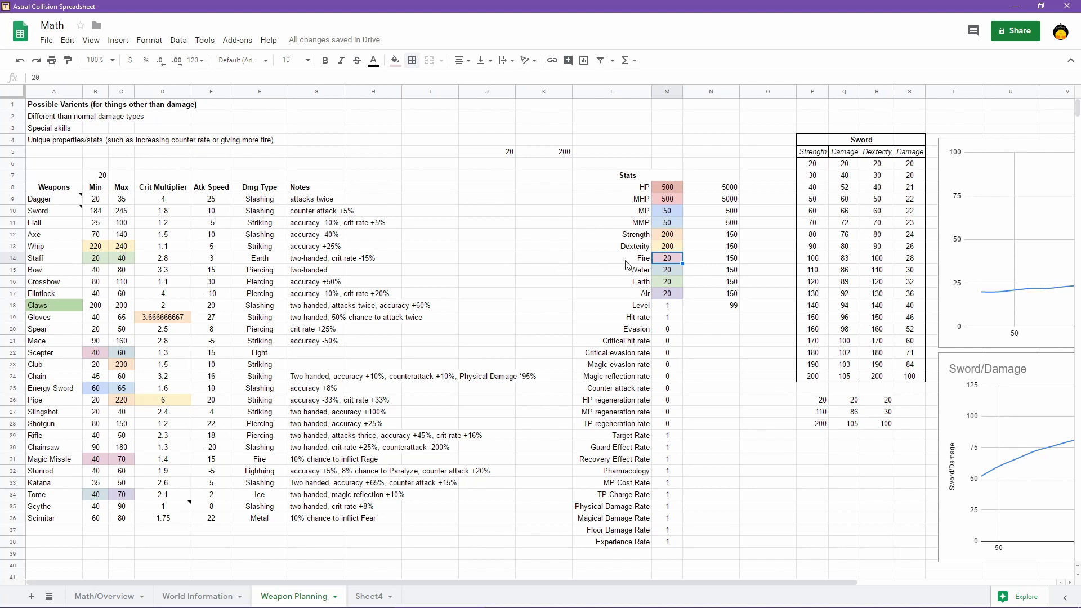
Try Dexterity values of 20, 50, 100 and 200 in M13 to test the Sword's damage
left_click(666, 249)
type("20")
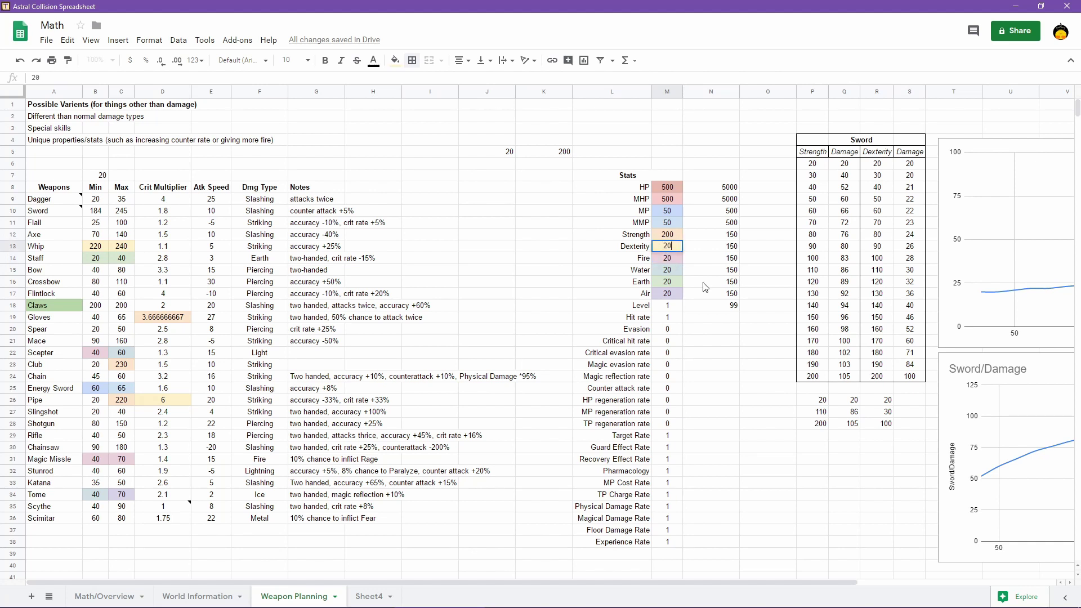
key("Return")
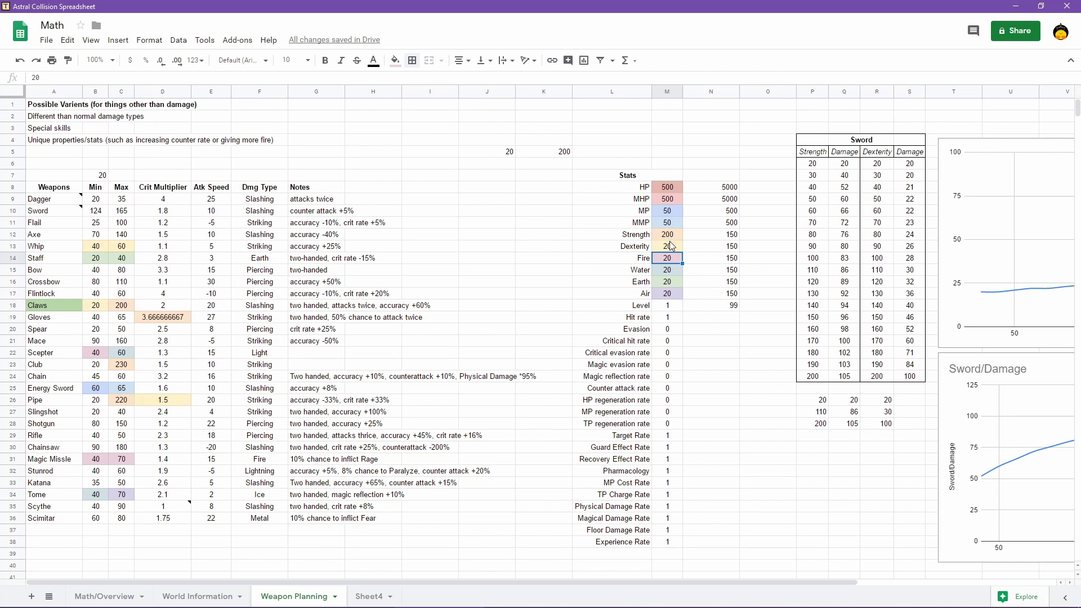
left_click(669, 246)
type("50")
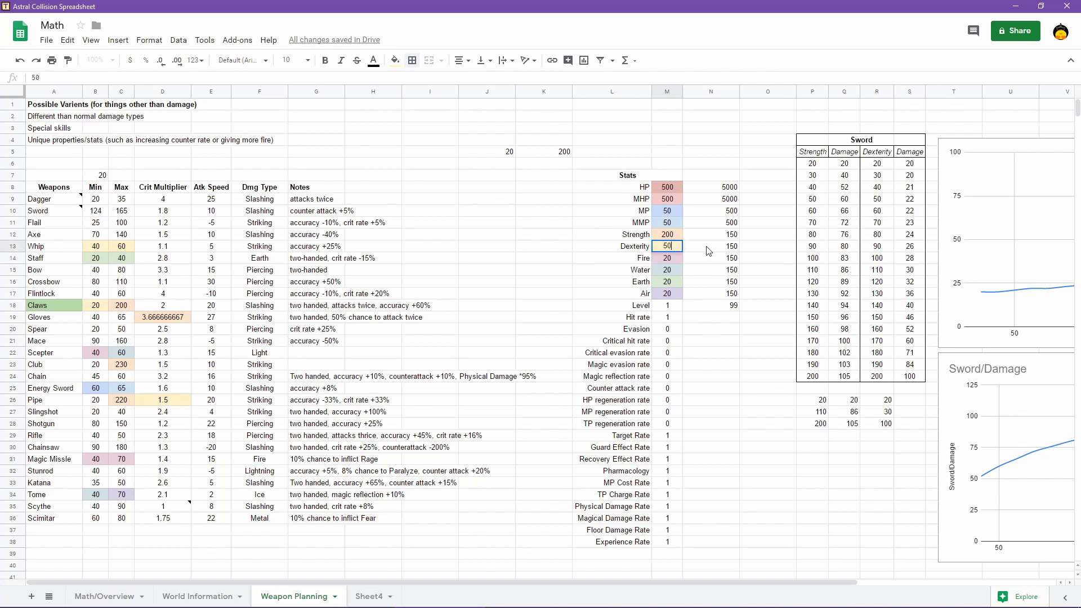
key("Return")
left_click(673, 248)
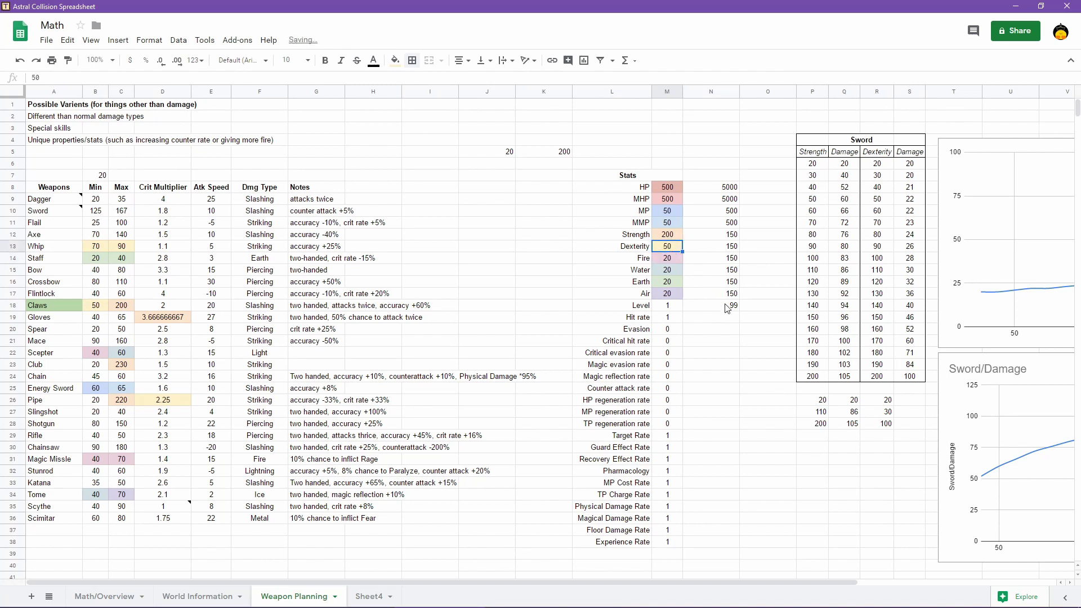
type("100")
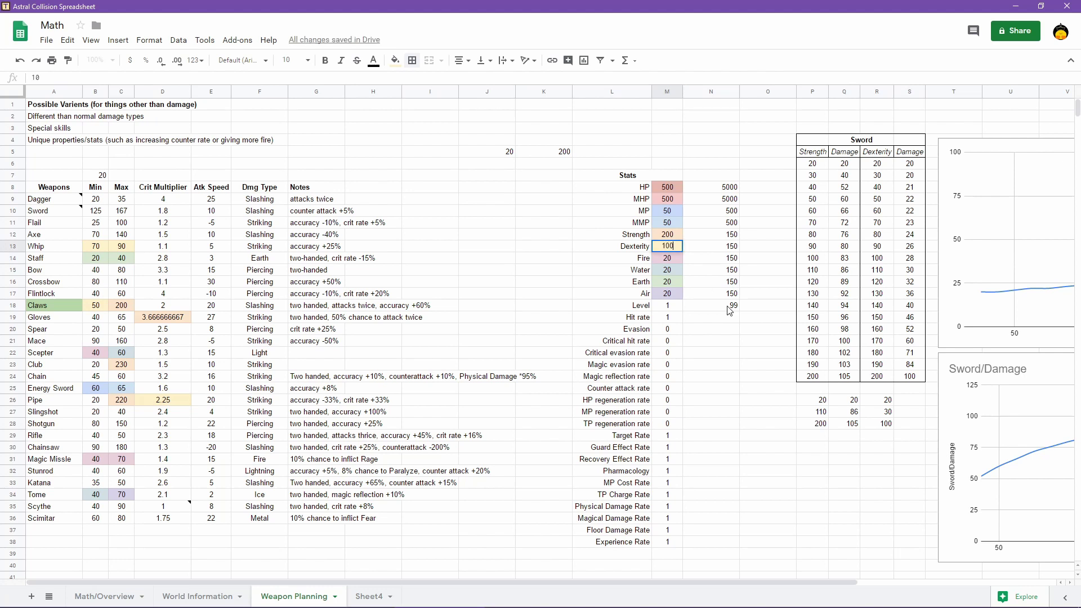
key("Return")
left_click(671, 247)
type("200")
key("Return")
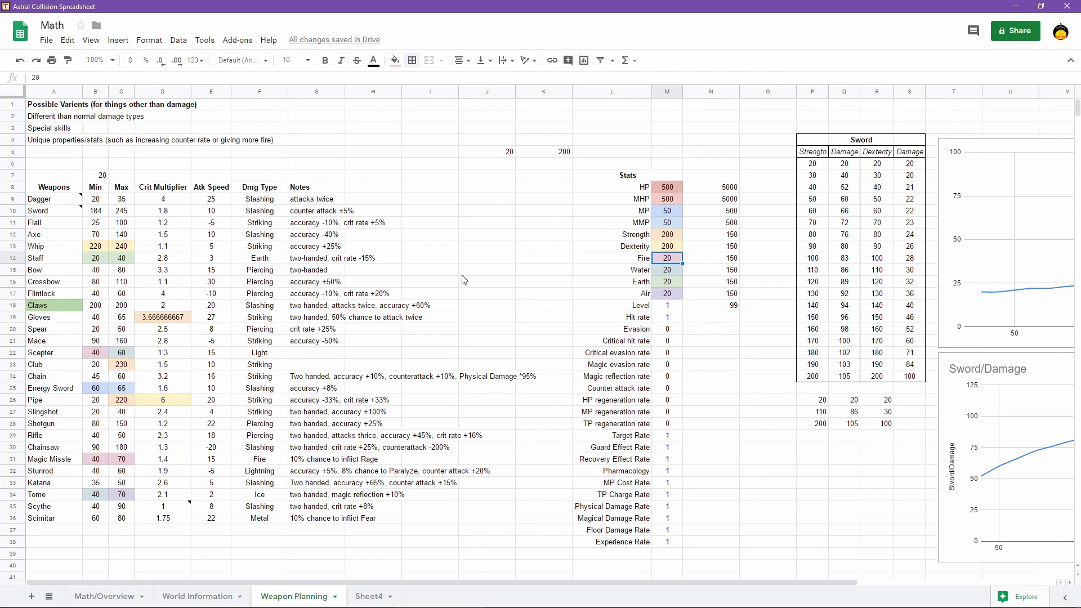
Set the Dexterity stat in M13 and the Strength stat in M12 to 20 each
left_click(667, 246)
type("20")
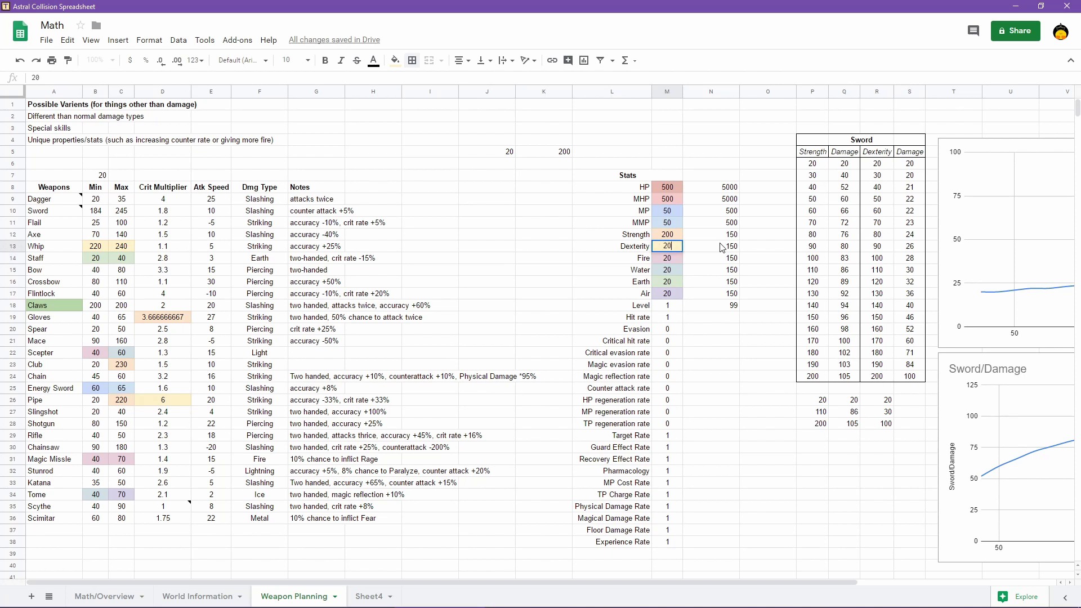
key("Return")
key("Up")
key("Up")
type("20")
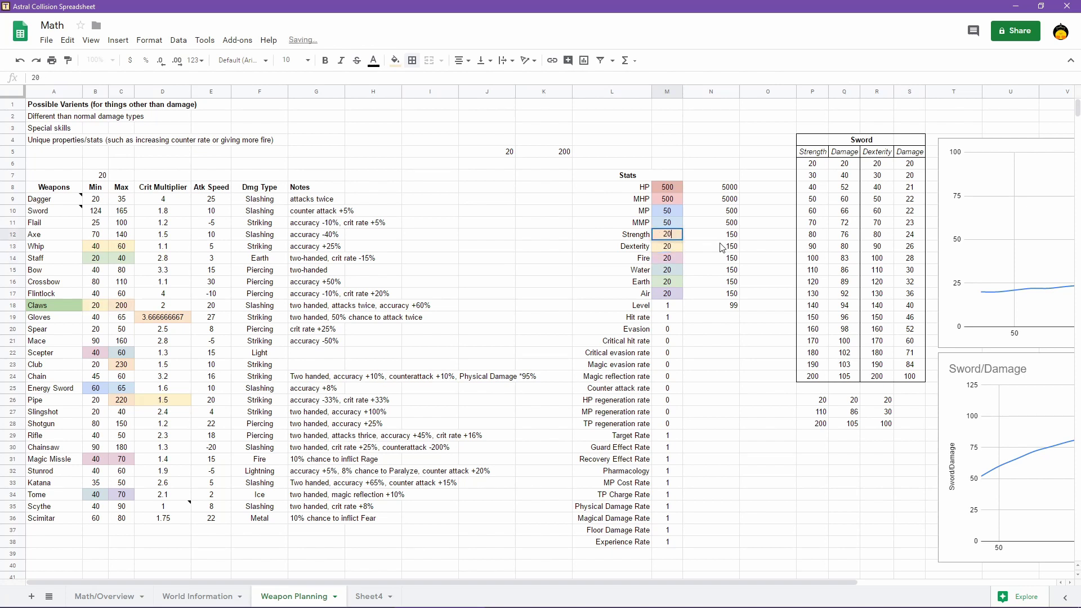
key("Return")
key("Up")
key("Down")
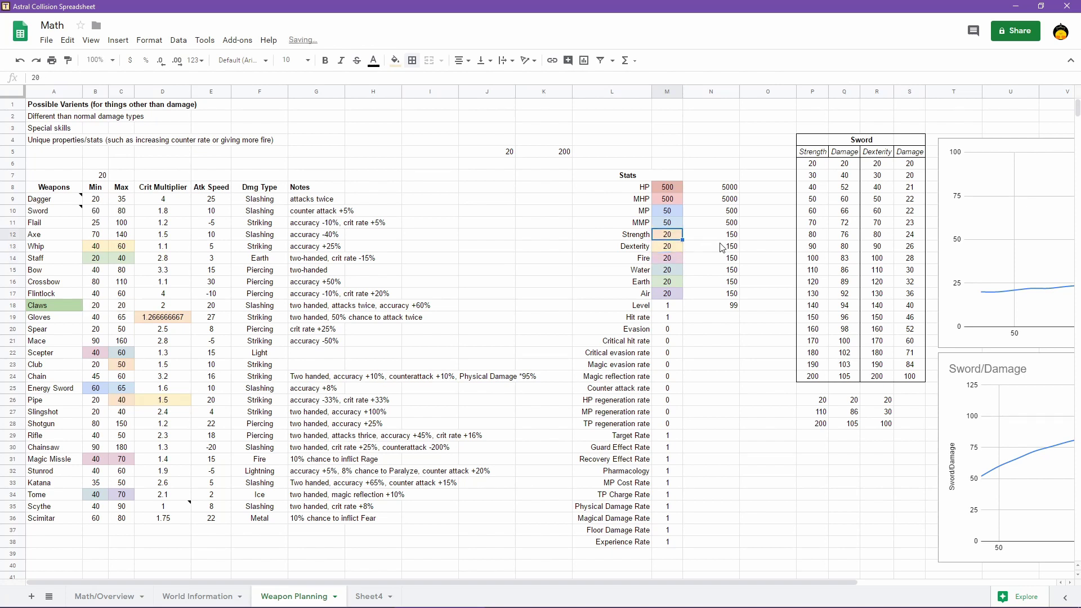
key("Up")
Change the title of the Strength and Dexterity damage table from Sword to Dagger
left_click_drag(739, 582, 938, 581)
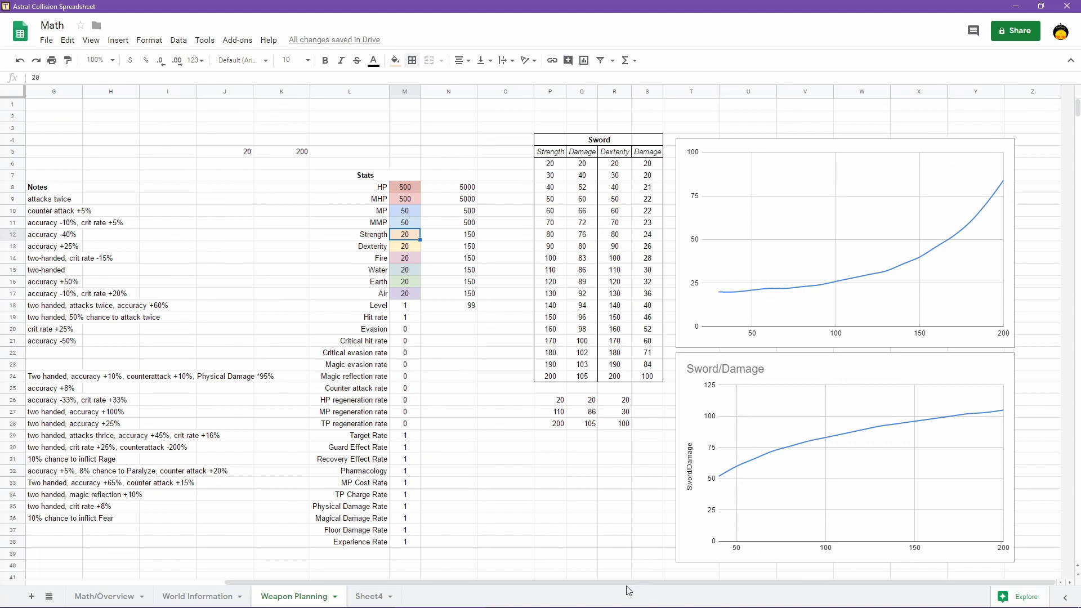
left_click_drag(609, 588, 360, 587)
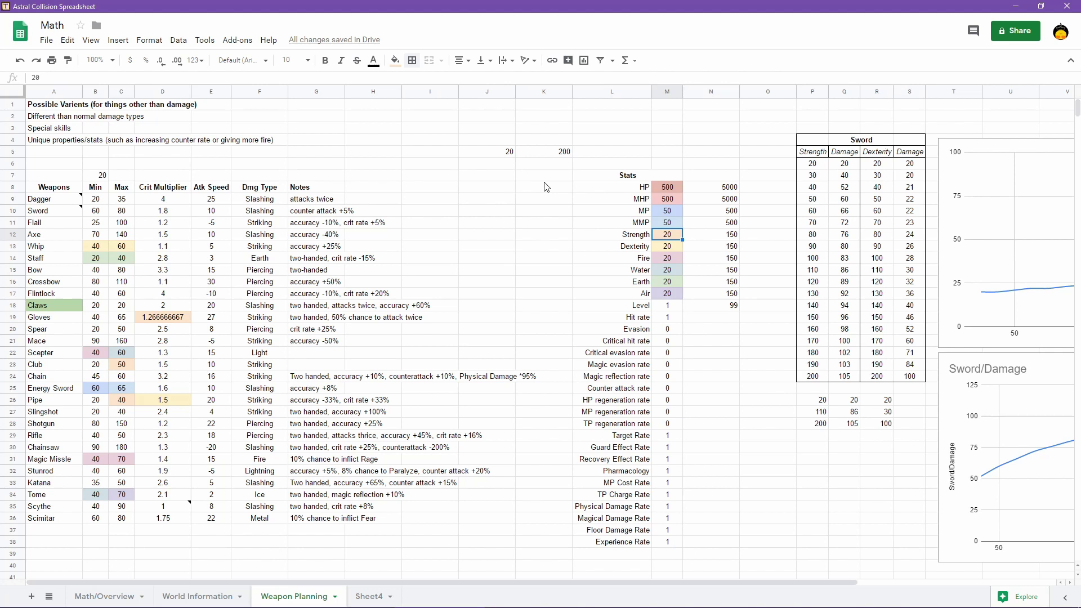
double_click(870, 145)
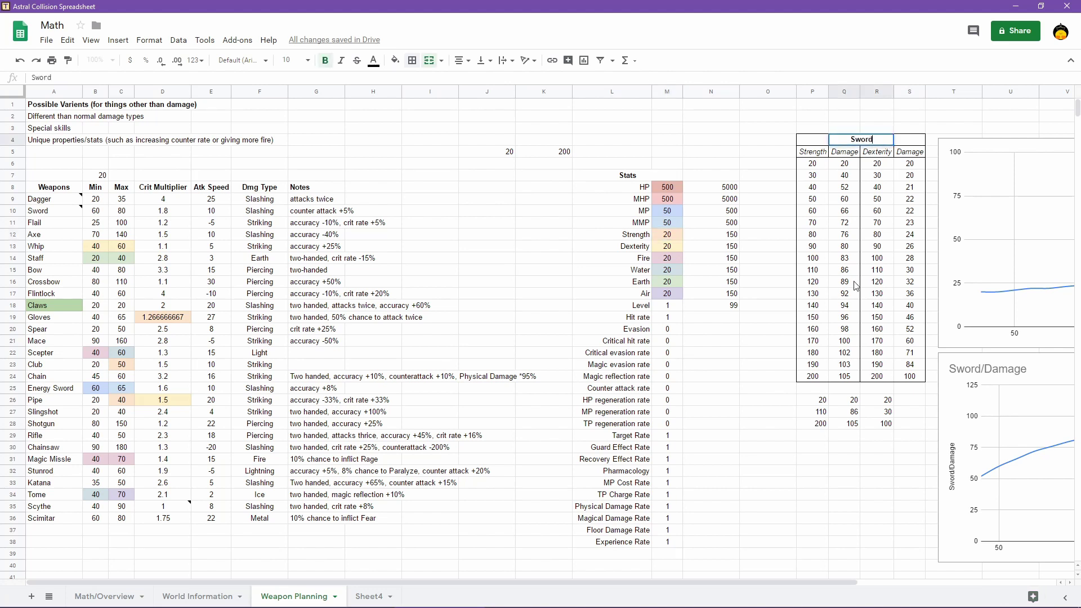
key("ctrl+a")
type("Dagger")
key("Return")
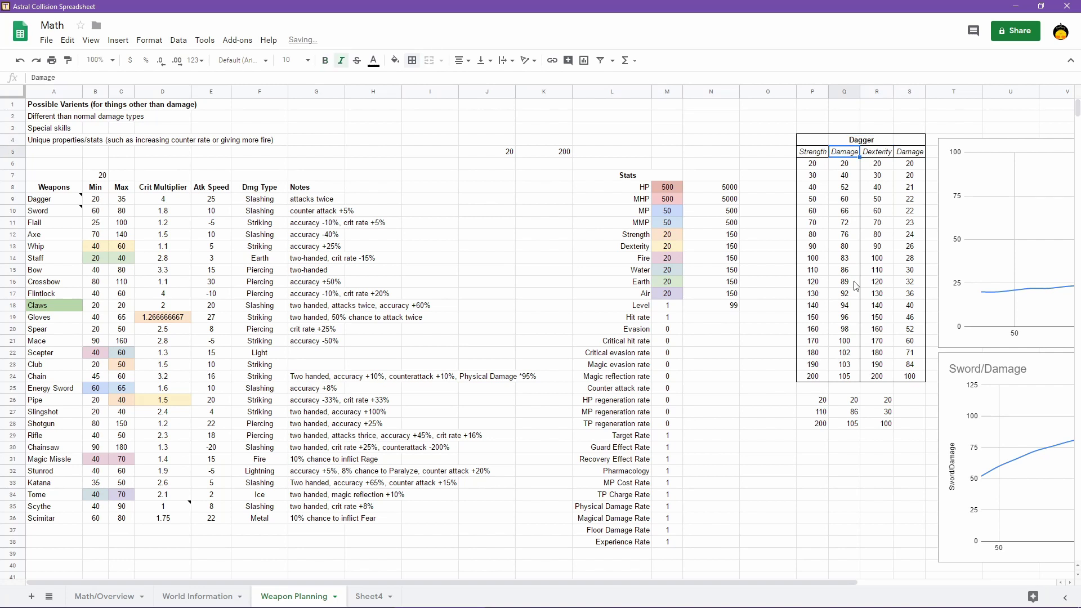
Move the block of sample numbers in P26:R28 down to P37:R39
left_click(823, 401)
left_click(885, 426, "shift")
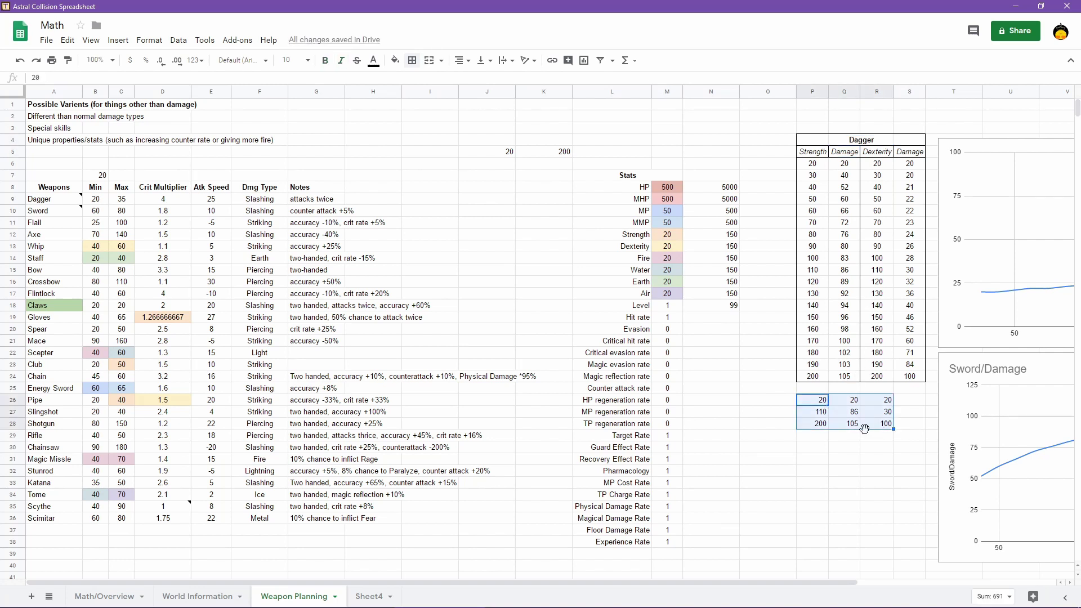
left_click_drag(864, 429, 877, 518)
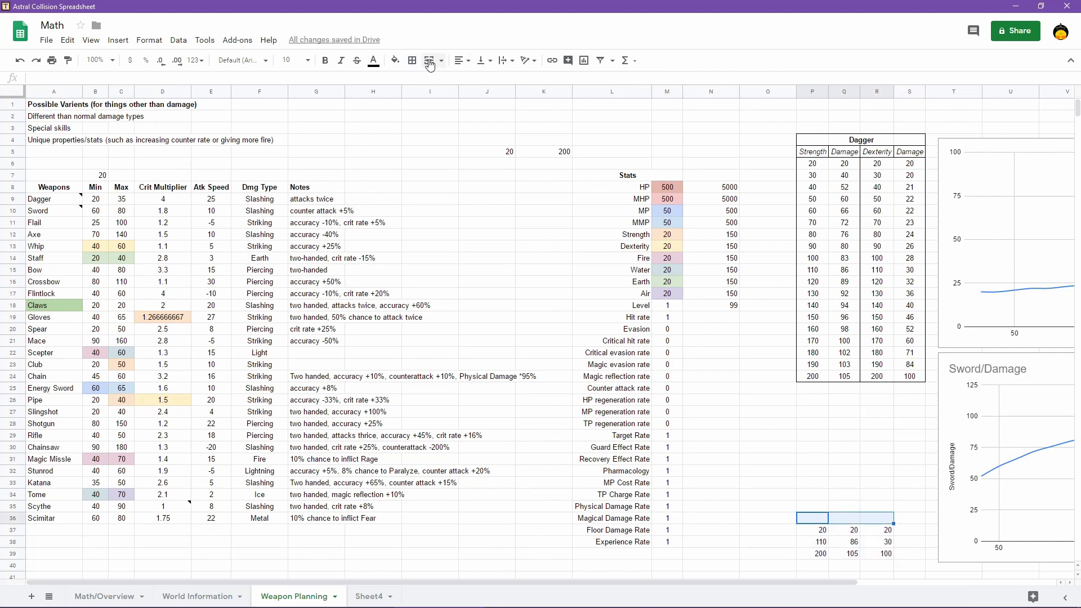
Merge cells P36:R36 above the moved number block and start entering a title beginning with "S"
left_click(429, 60)
type("S")
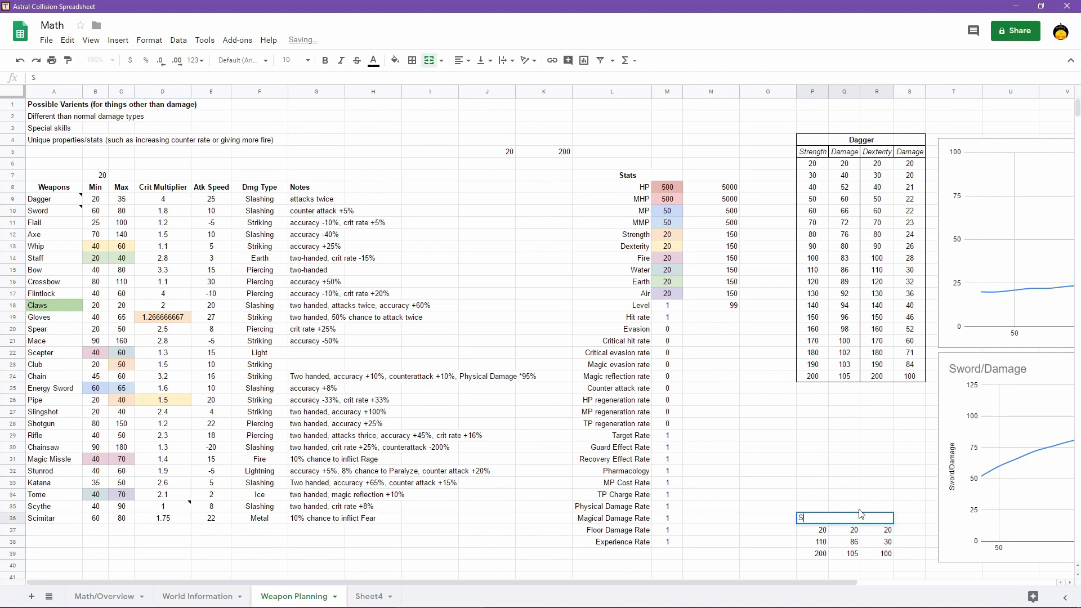
Title the merged cell above the three-column number block "Sword Formula", in bold and centered
type("word Formula")
key("Return")
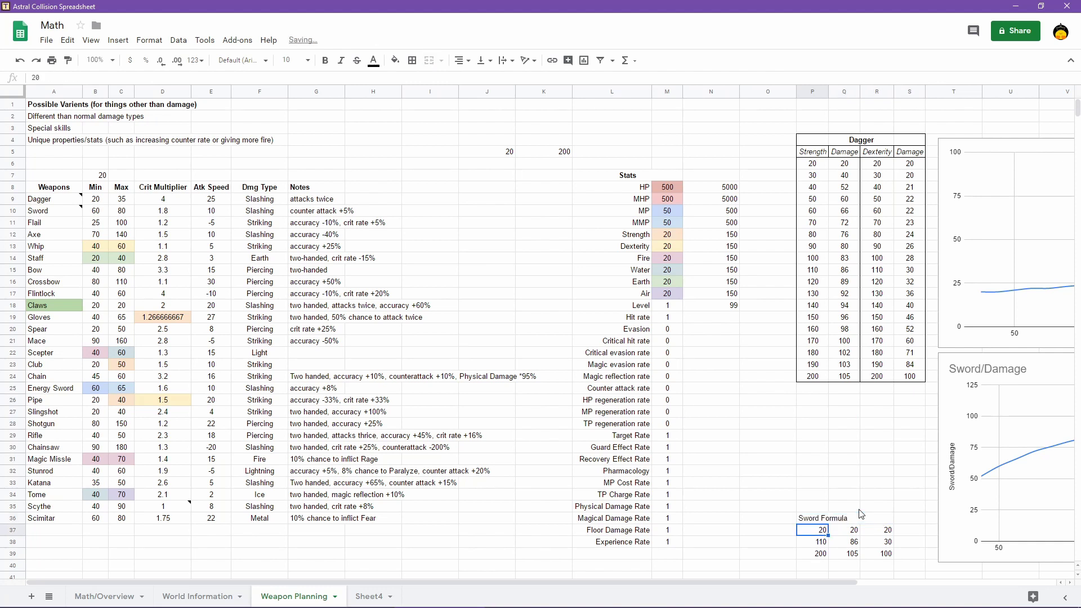
left_click(856, 521)
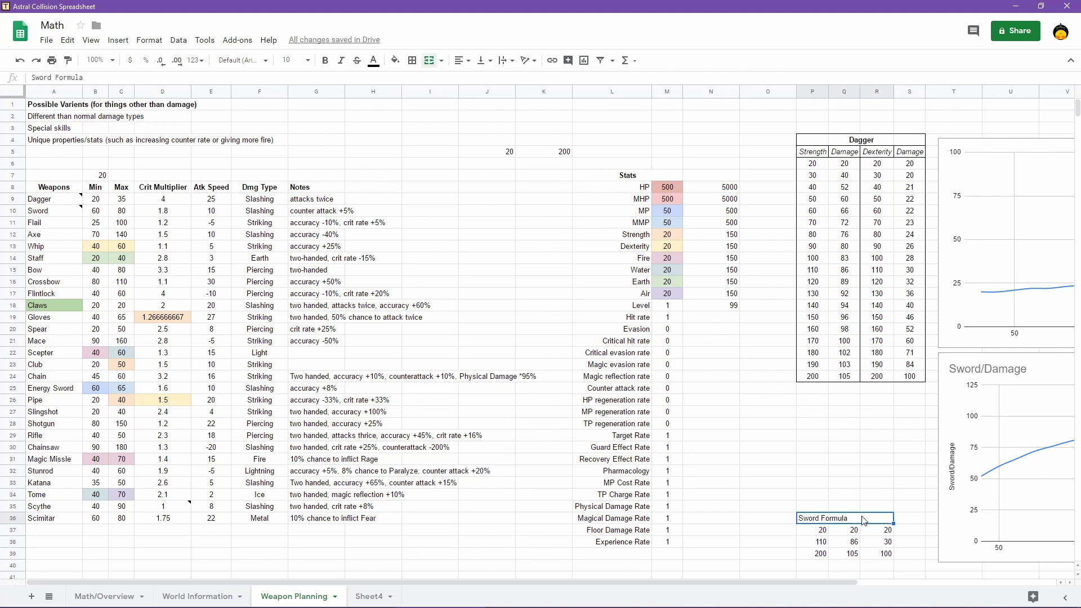
key("ctrl+b")
key("ctrl+shift+e")
Apply all borders to the Sword Formula block, including its title row
left_click(889, 554, "shift")
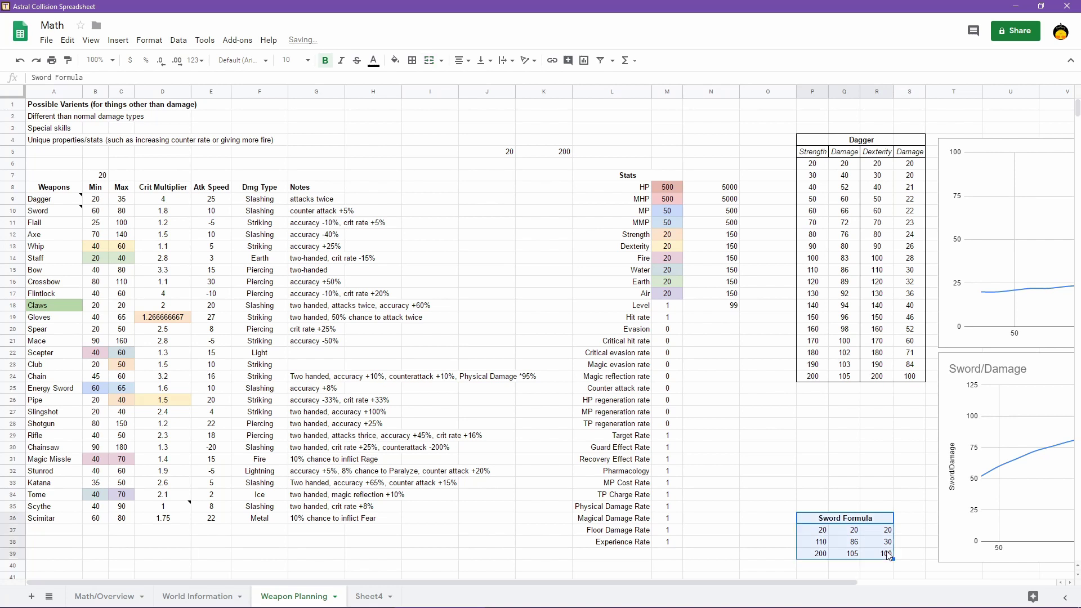
left_click(412, 61)
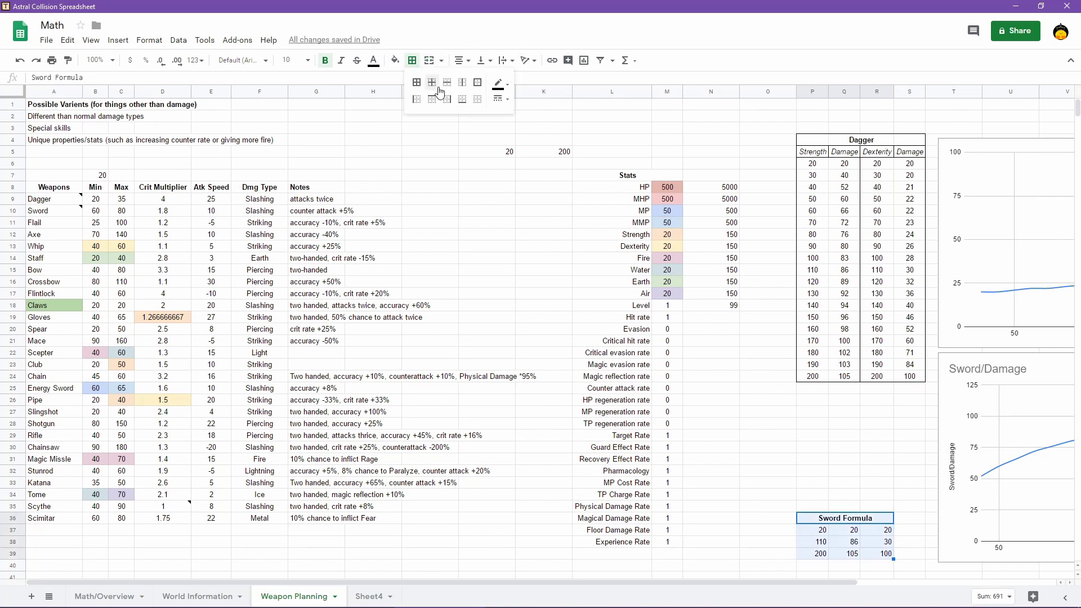
left_click(416, 82)
left_click(826, 447)
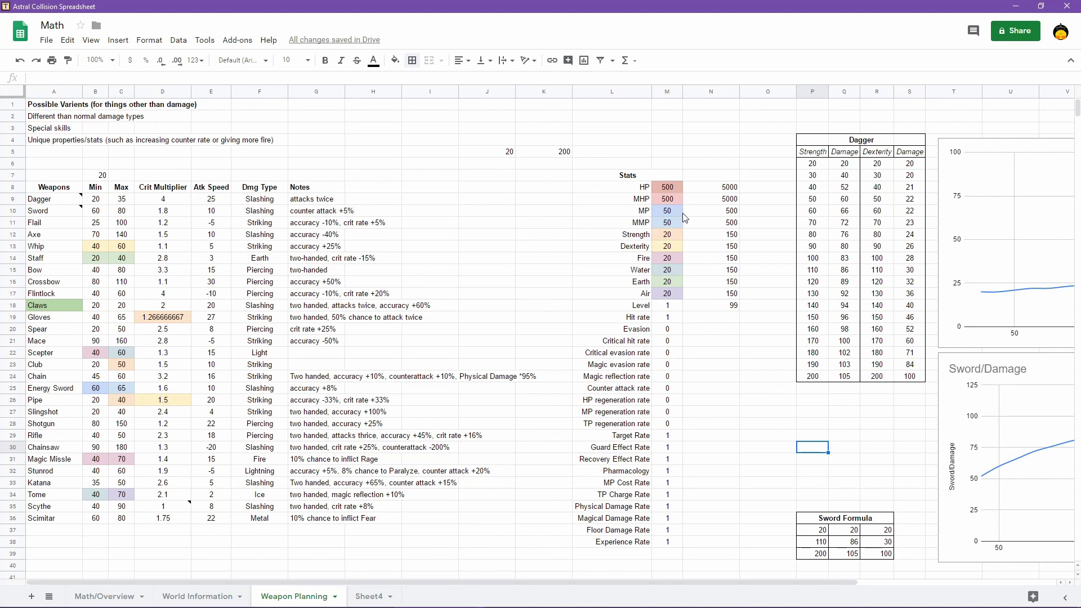
Try a Strength of 16 and a Dexterity of 11 in the Stats table
left_click(670, 237)
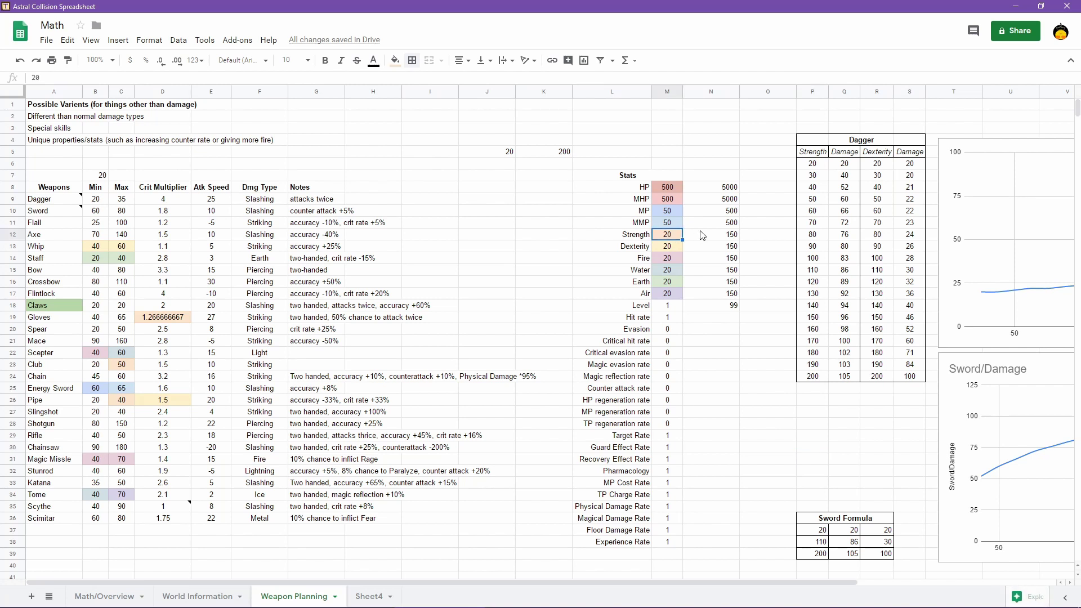
type("16")
key("Return")
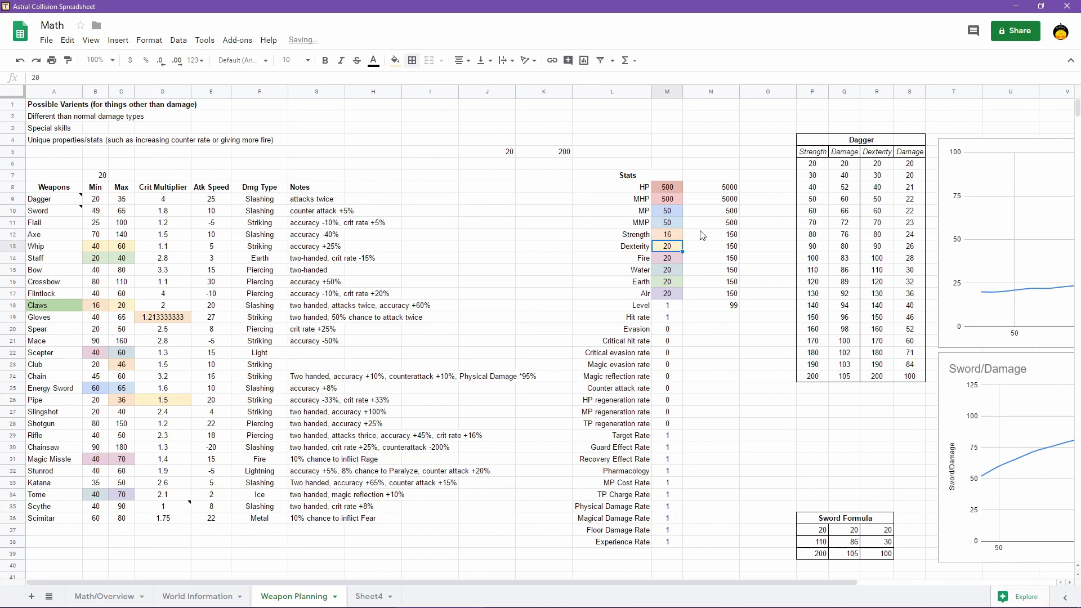
type("11")
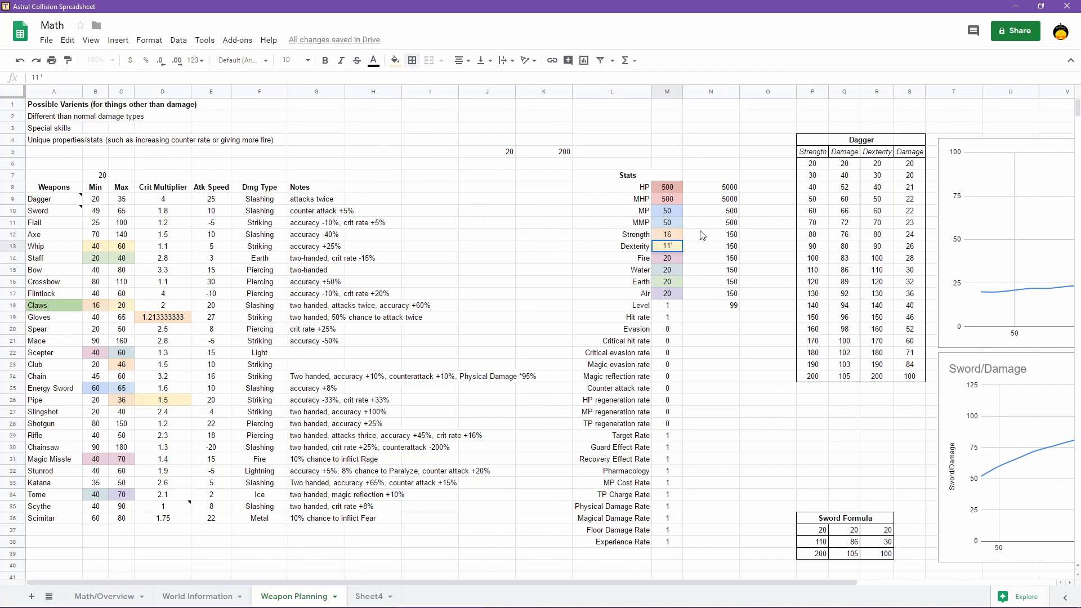
key("Return")
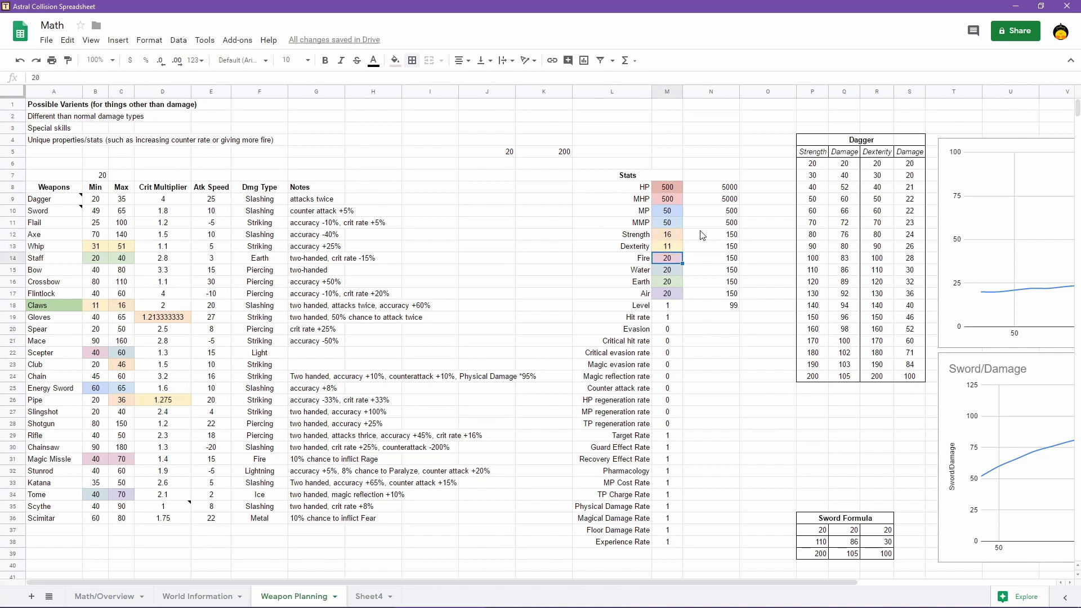
Set both Strength and Dexterity in the Stats table to 20
key("Up")
key("Up")
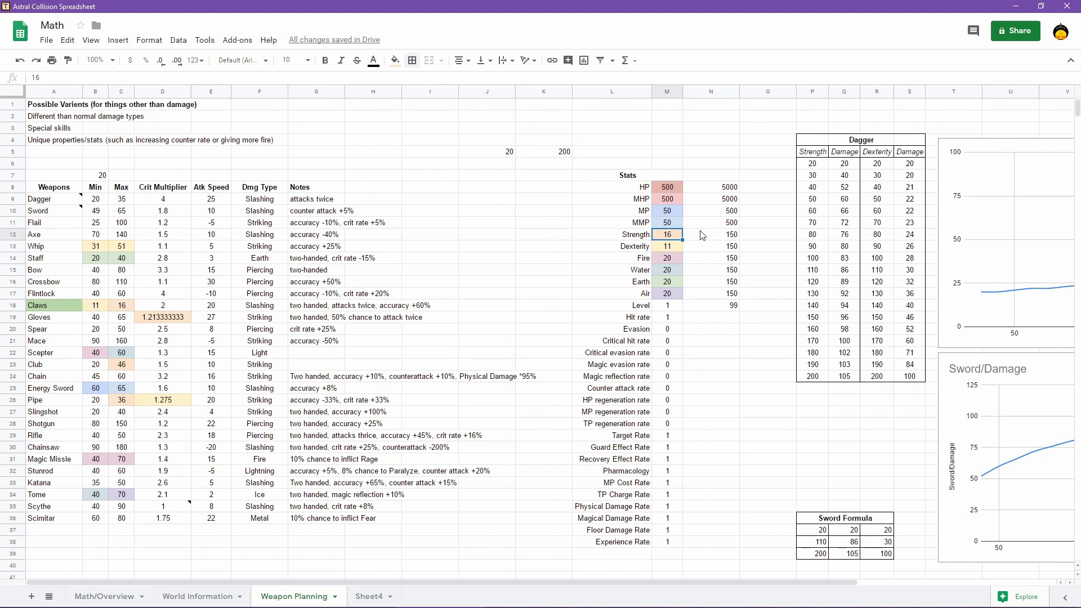
key("Down")
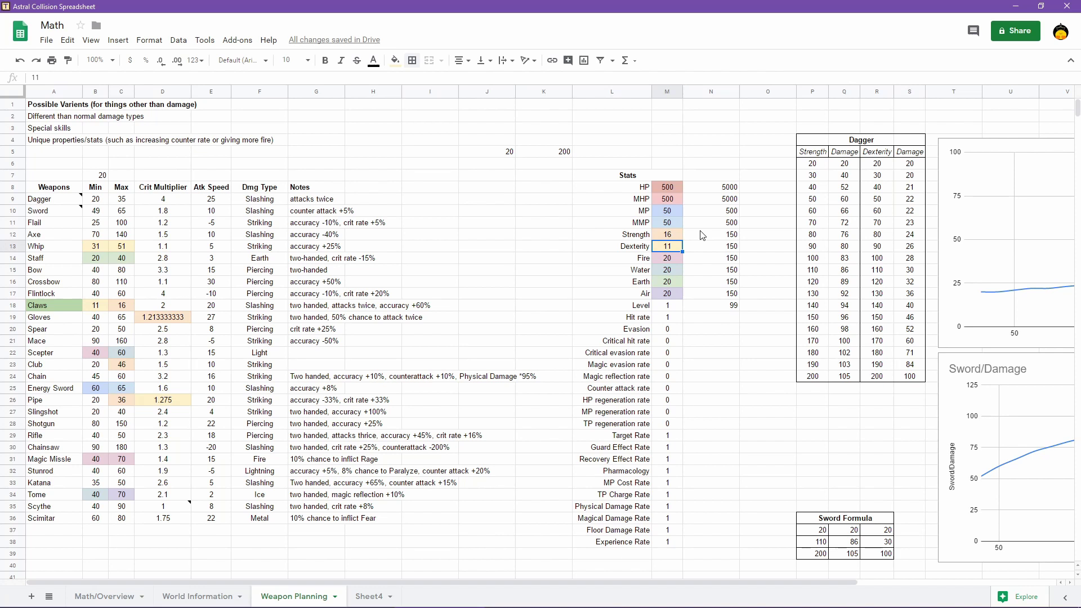
key("Up")
type("20")
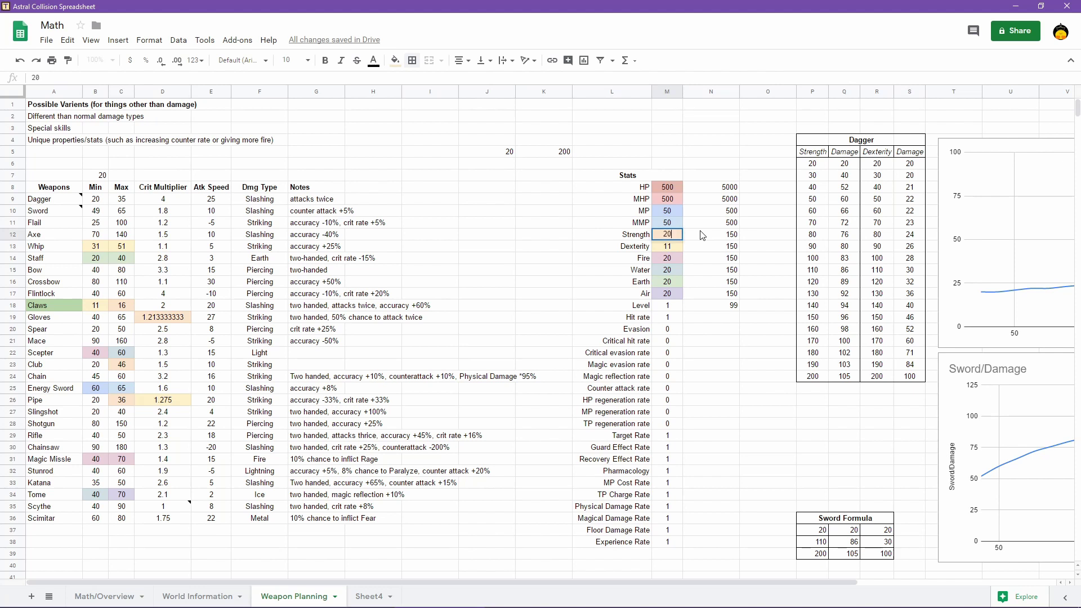
key("Return")
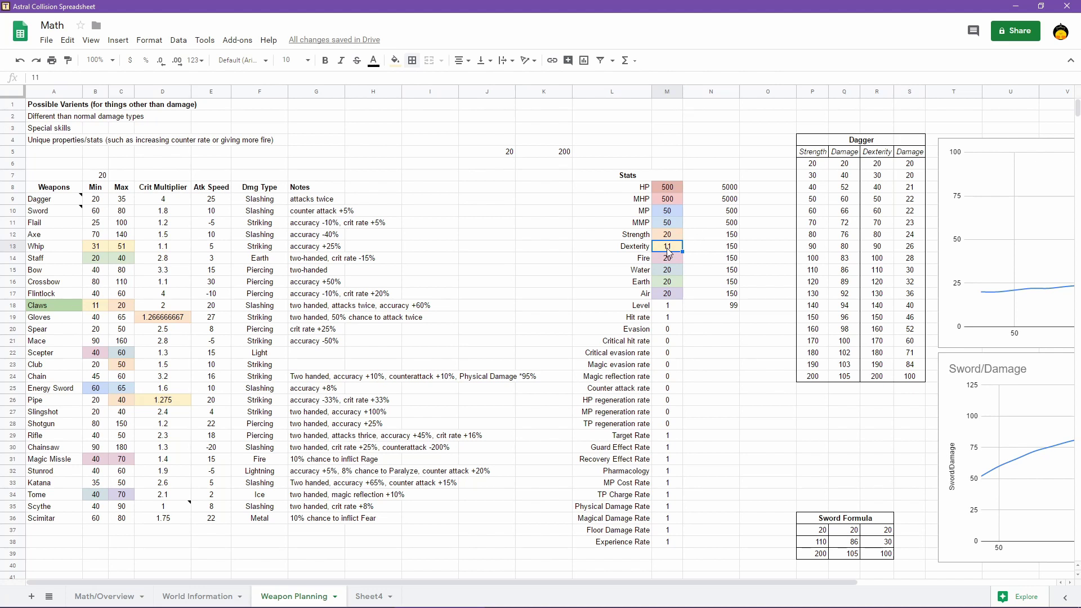
type("20")
key("Return")
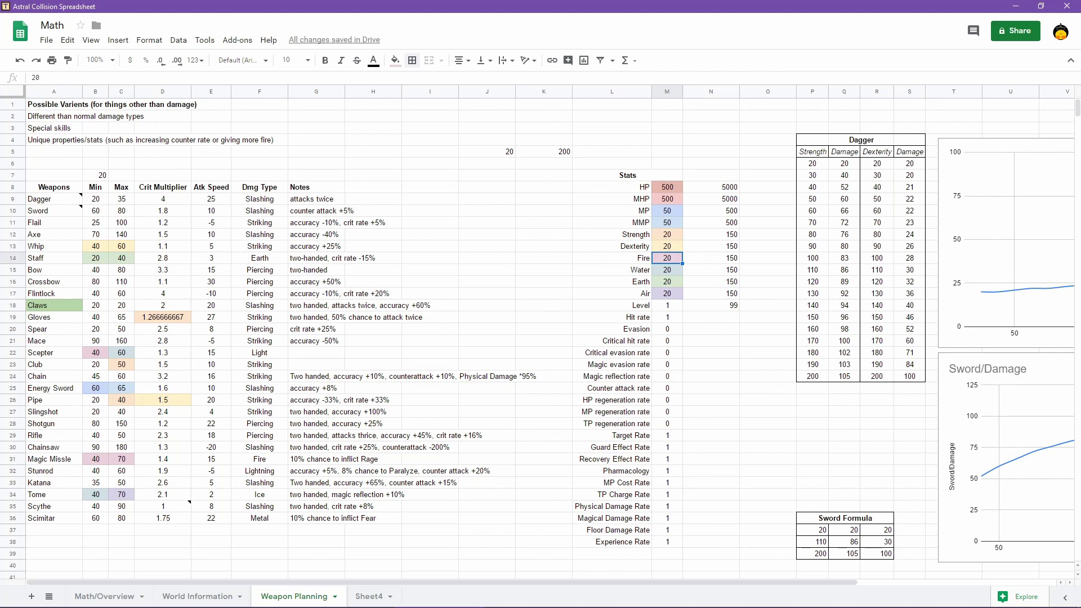
mouse_move(595, 605)
left_click(623, 574)
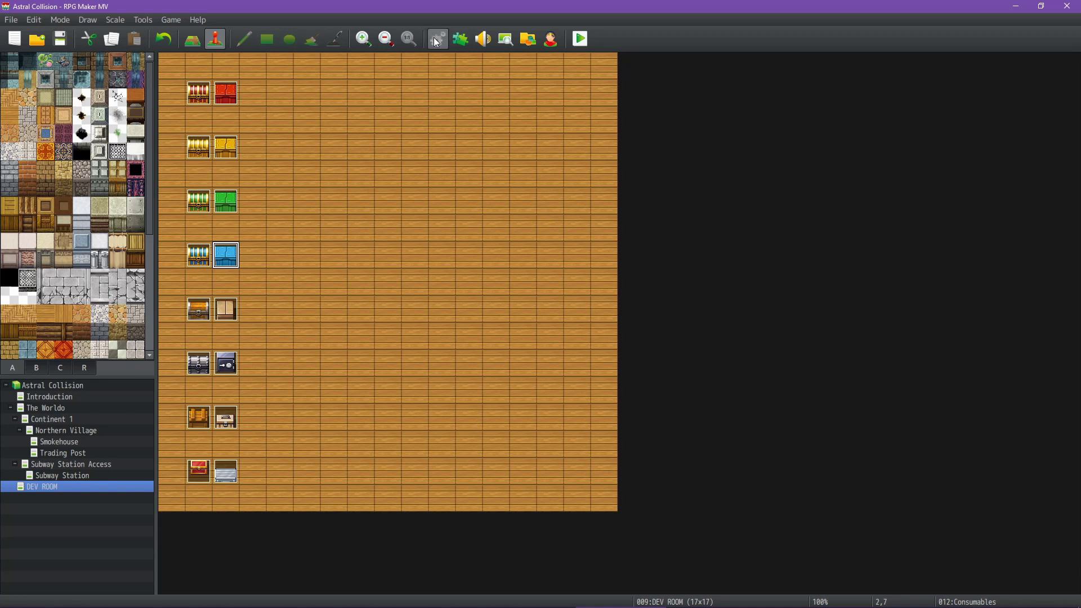
mouse_move(624, 605)
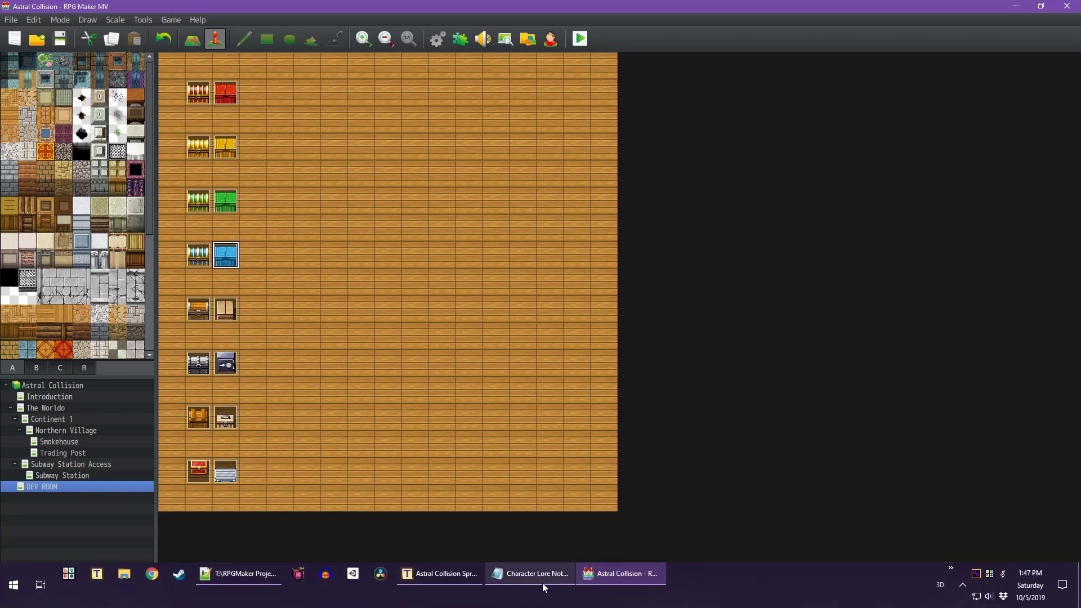
left_click(434, 573)
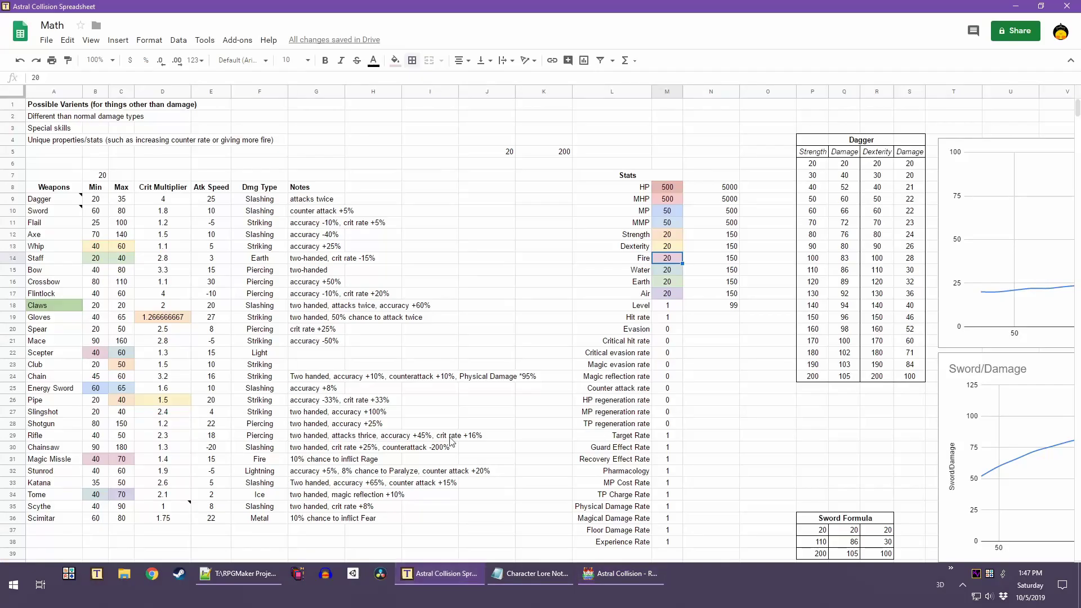
Copy the Sword's Max damage formula from cell C10 without its leading equals sign
left_click(122, 213)
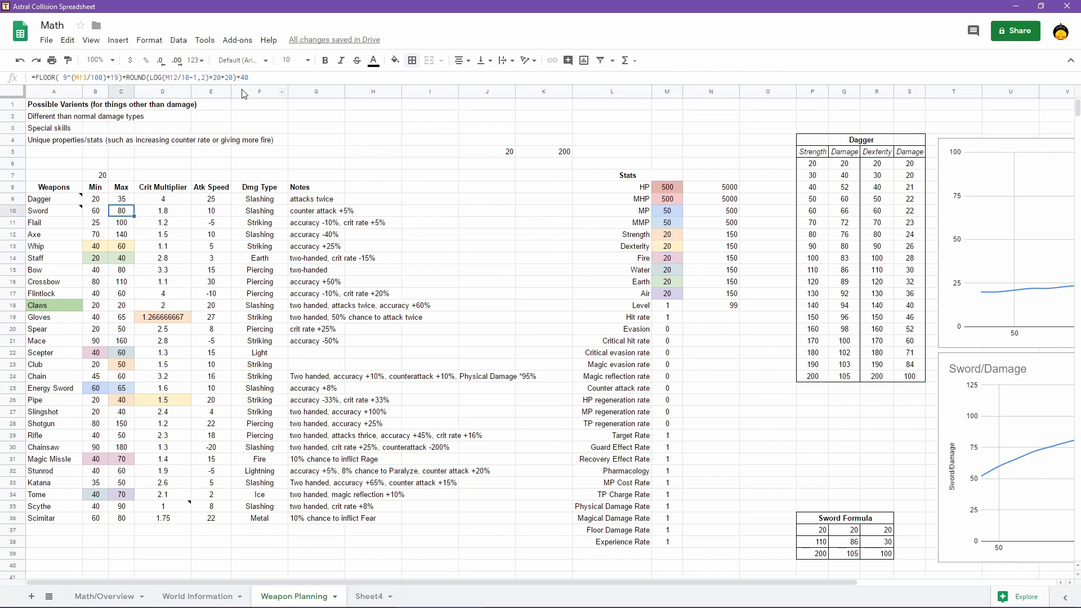
left_click(266, 78)
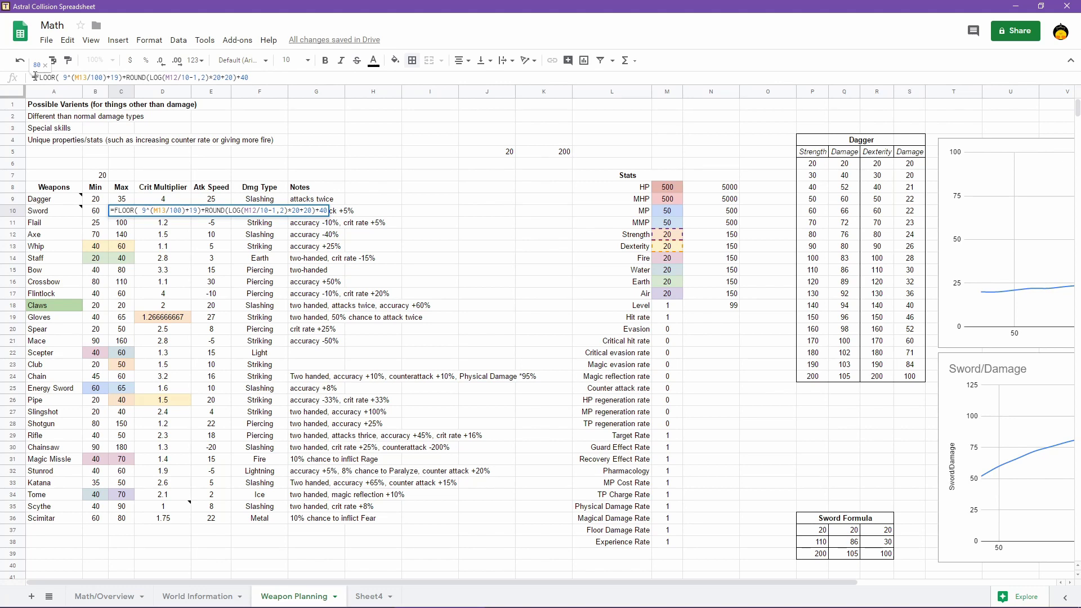
left_click_drag(35, 78, 248, 77)
key("ctrl+c")
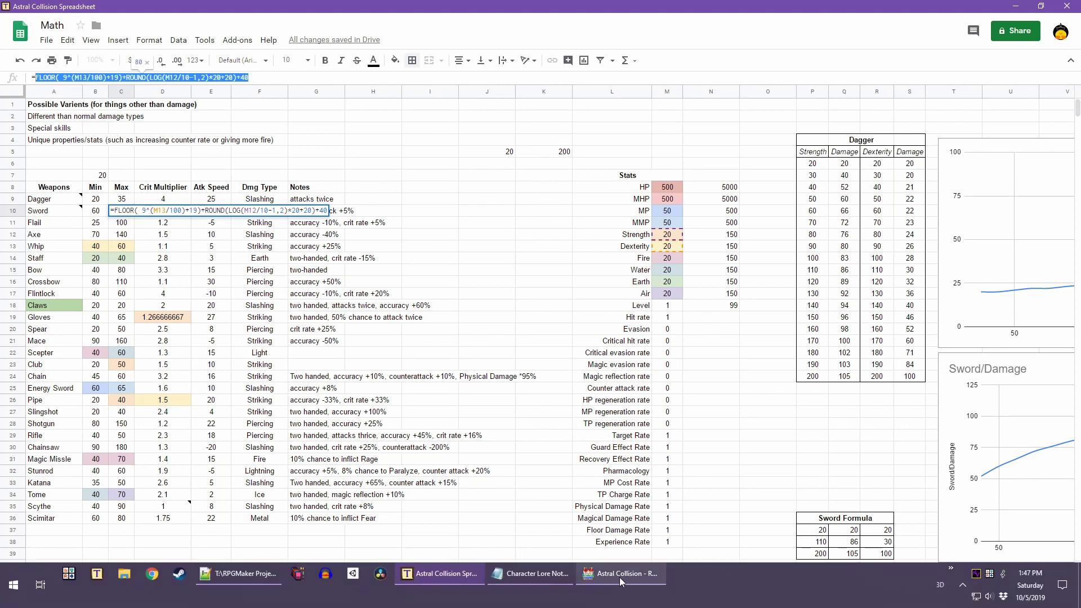
Switch to RPG Maker MV and open the Steel Sword entry in the database's weapons
left_click(619, 576)
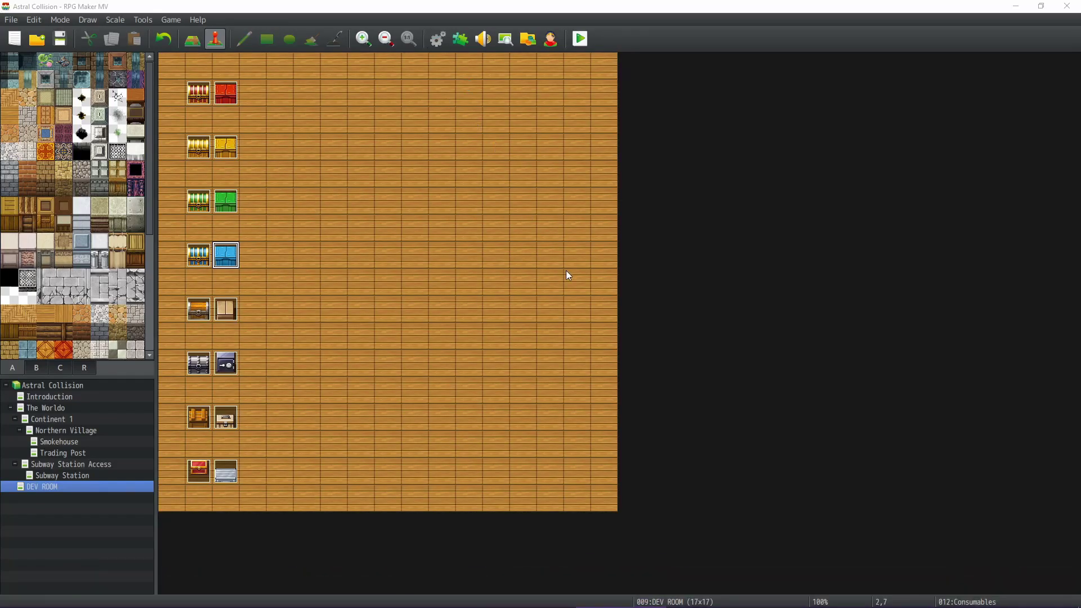
key("F9")
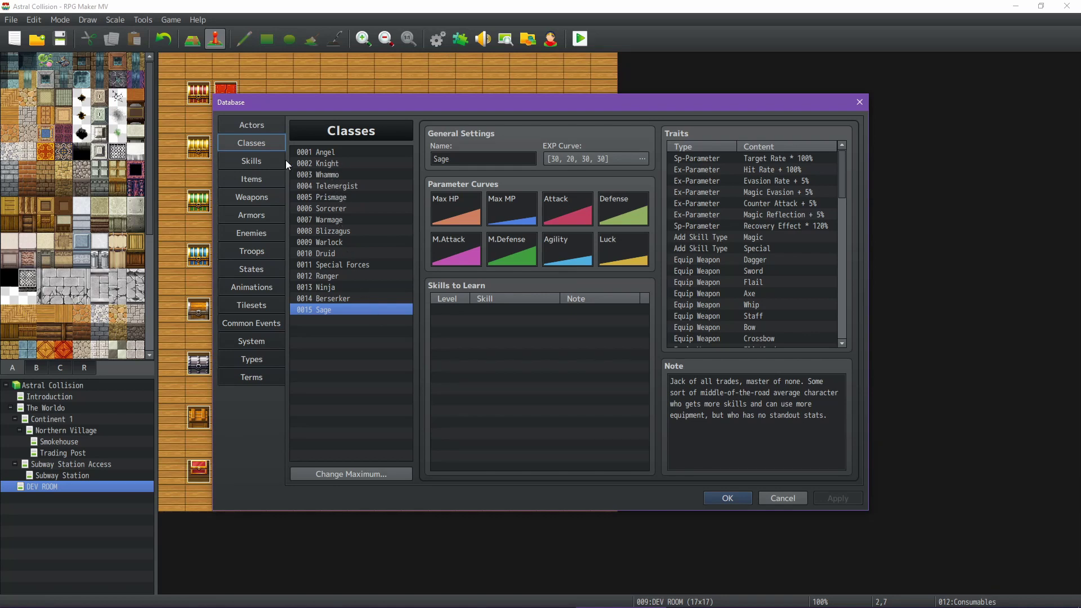
left_click(256, 194)
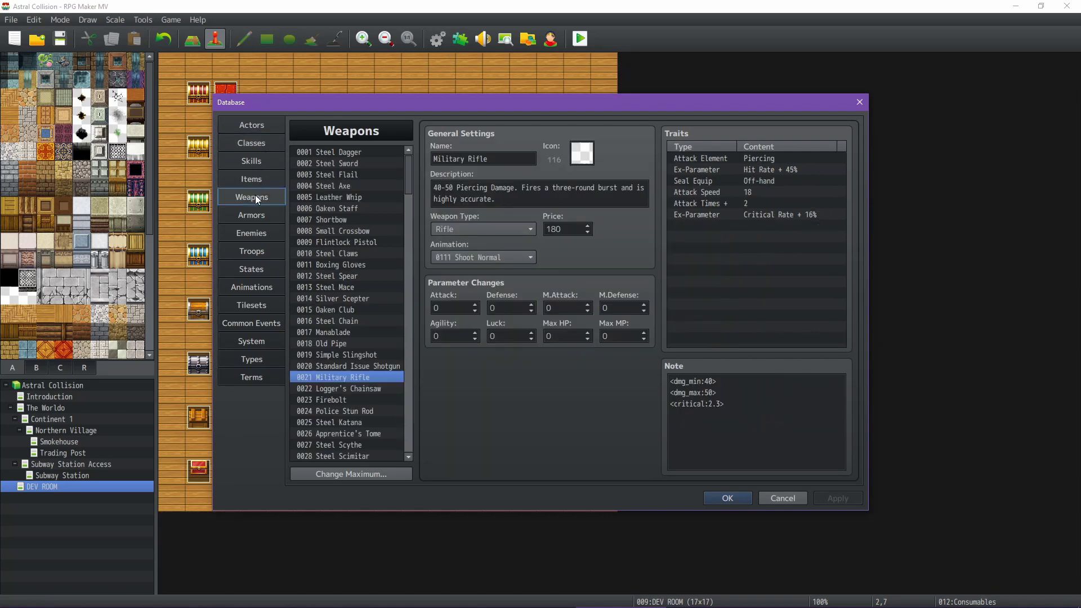
left_click(356, 162)
Replace the dmg_max value in the Steel Sword's note with the copied spreadsheet formula
left_click(719, 396)
left_click(714, 393)
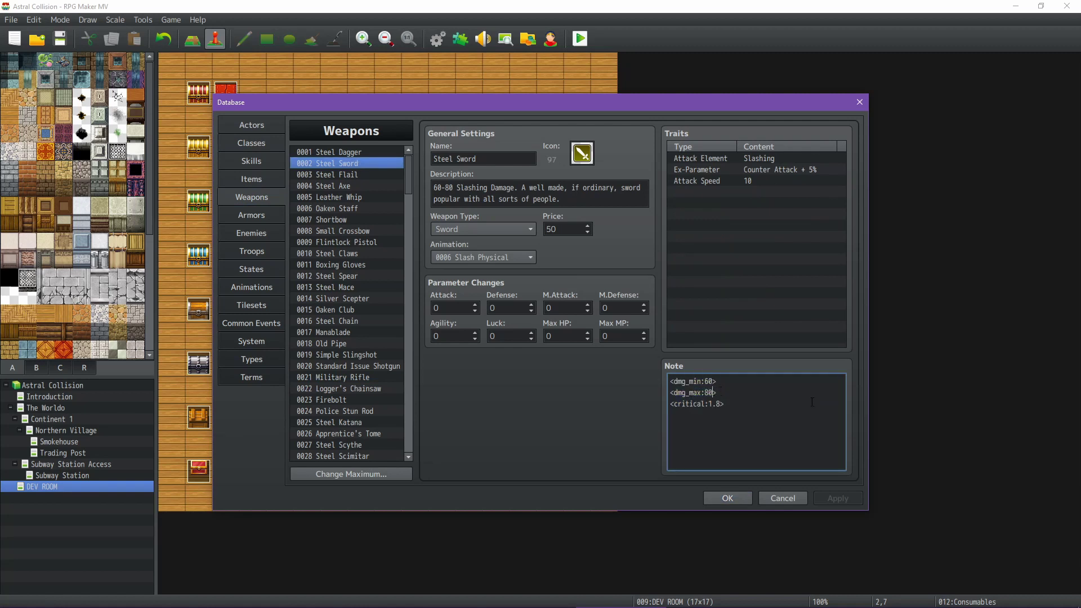
key("shift+Left")
key("shift+Left")
key("ctrl+v")
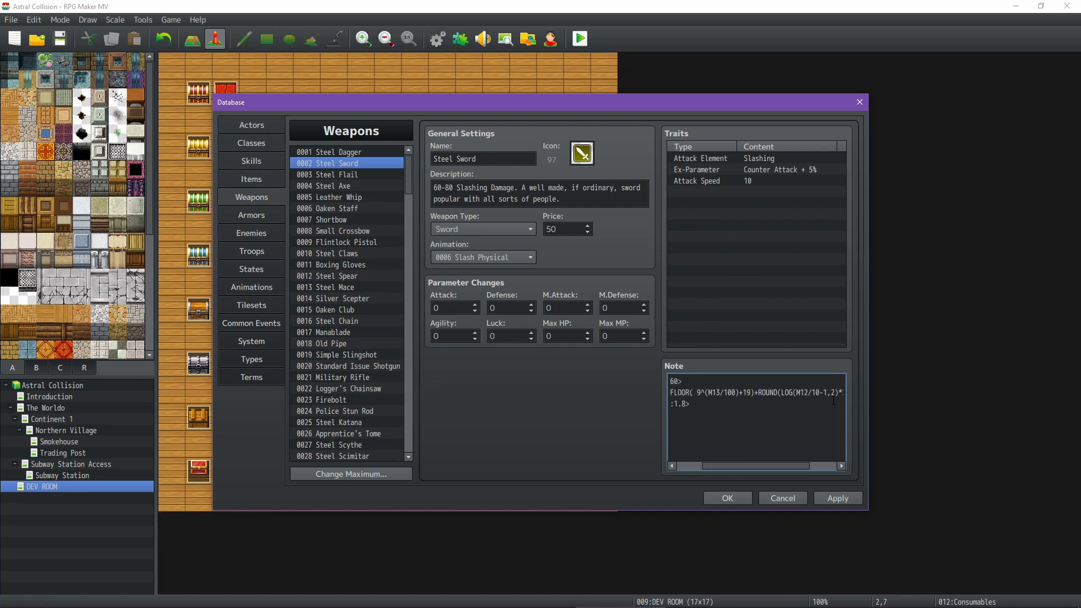
Replace the M13 reference in the dmg_max formula with a.dex
key("Home")
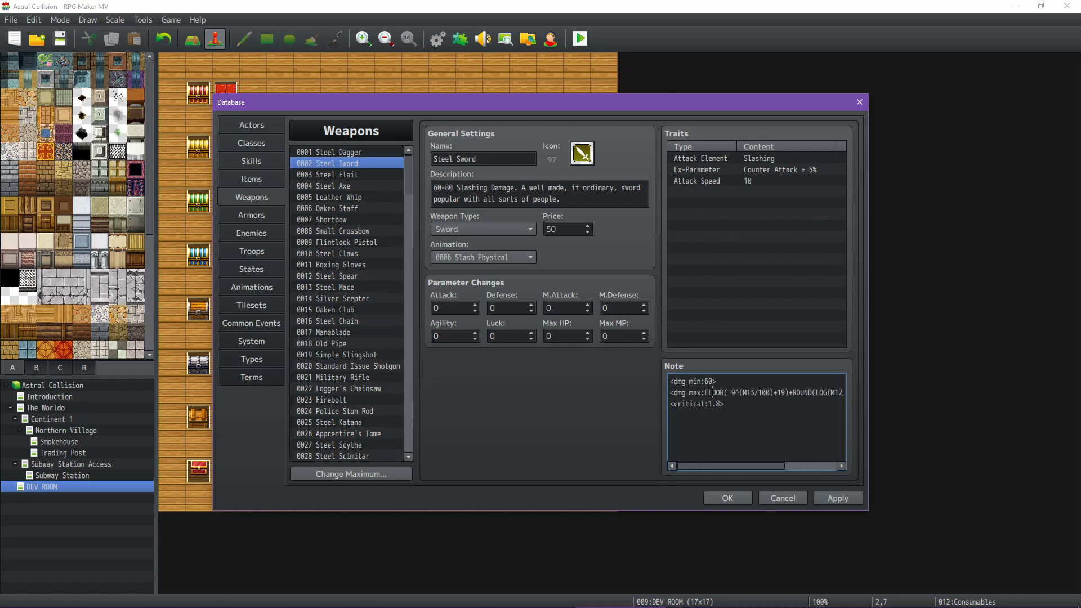
double_click(749, 392)
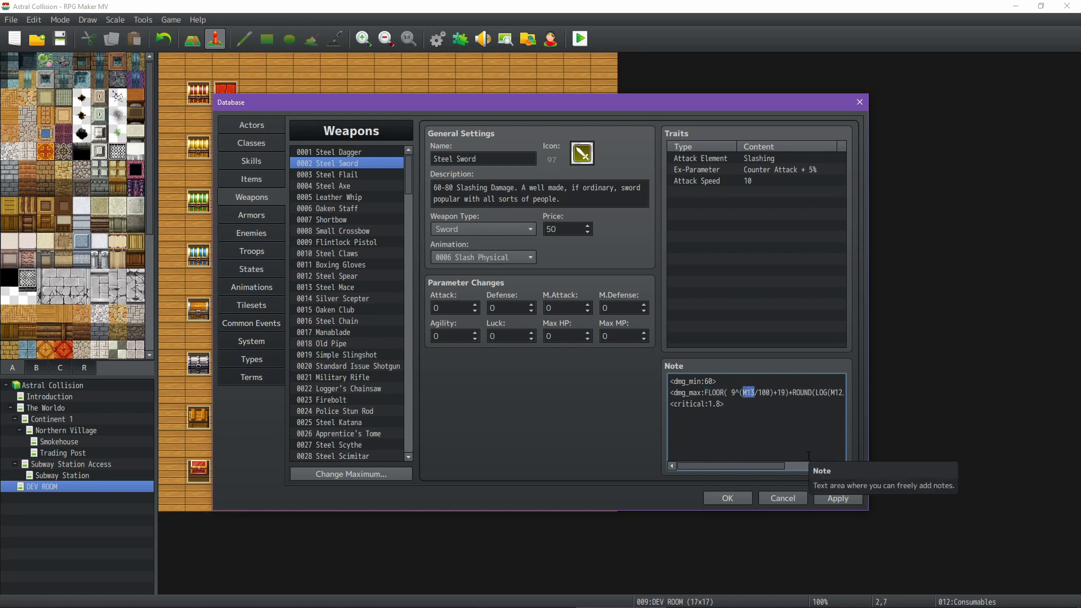
type("a.dex")
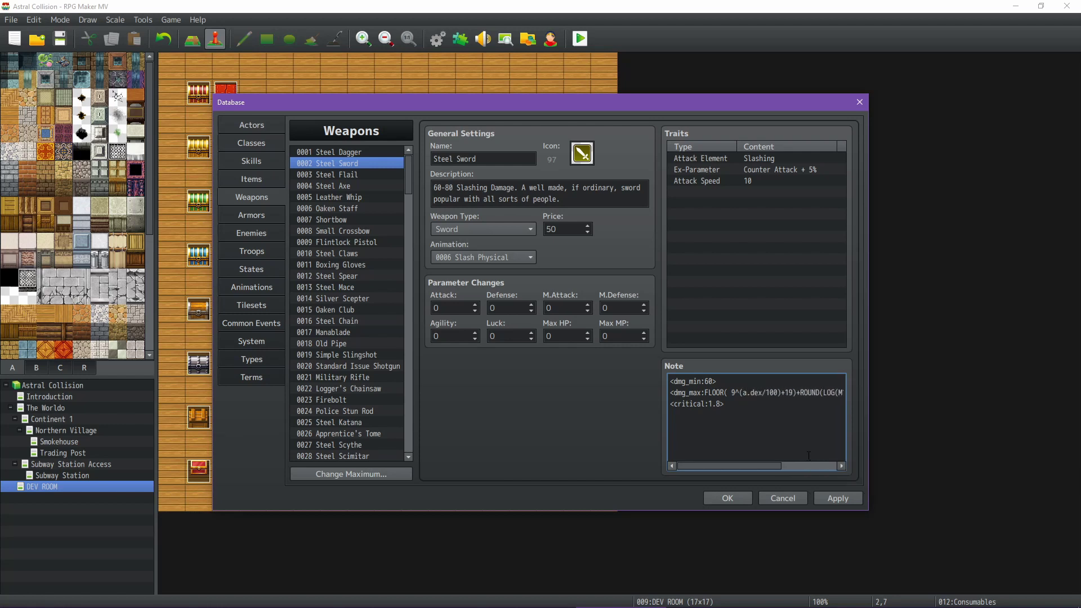
Replace the M12 reference inside the LOG term of the dmg_max formula with a.str
key("Right")
key("Right")
key("Right")
key("Right")
key("Right")
key("Right")
key("Right")
key("Right")
key("Right")
key("Right")
key("Right")
key("Right")
key("Right")
key("Right")
key("Right")
key("Right")
key("Right")
key("Right")
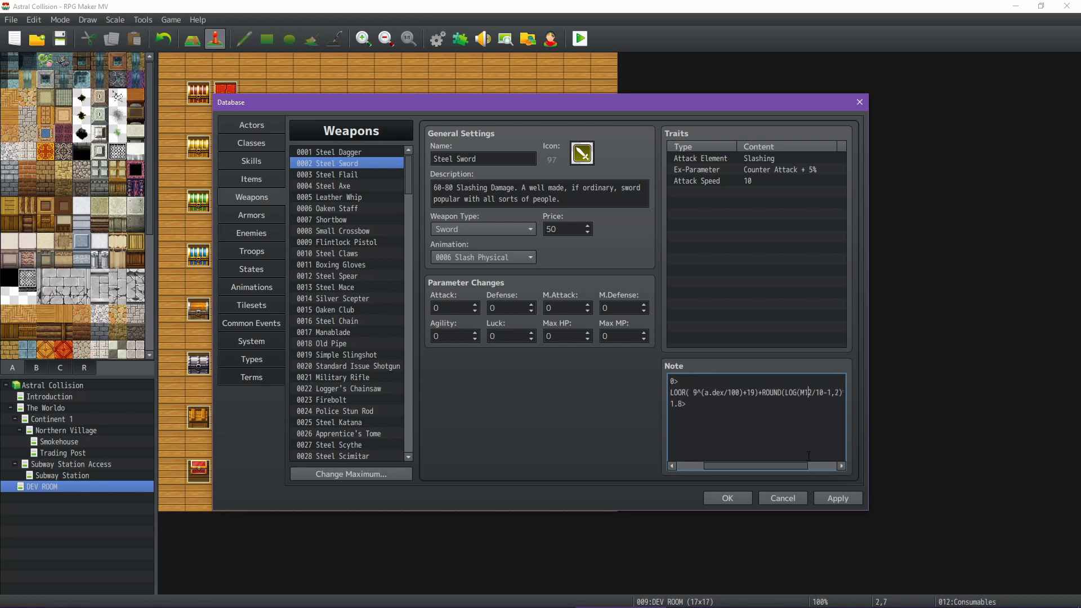
key("shift+Left")
key("shift+Left")
key("shift+Left")
type("a.str")
Replace ROUND in the dmg_max formula with Math.round
key("End")
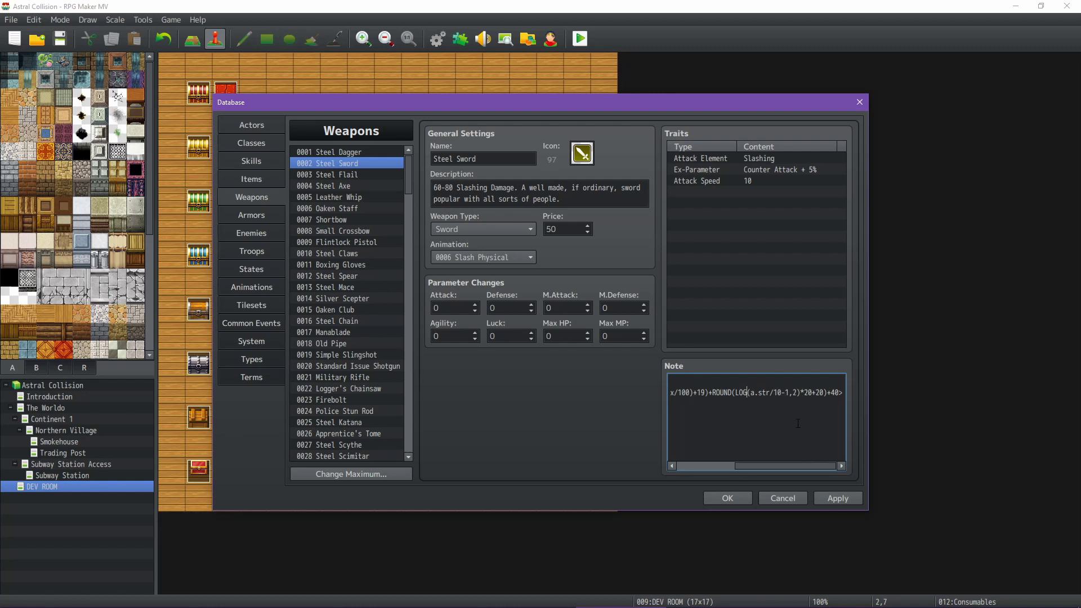
double_click(724, 392)
type("Math.round")
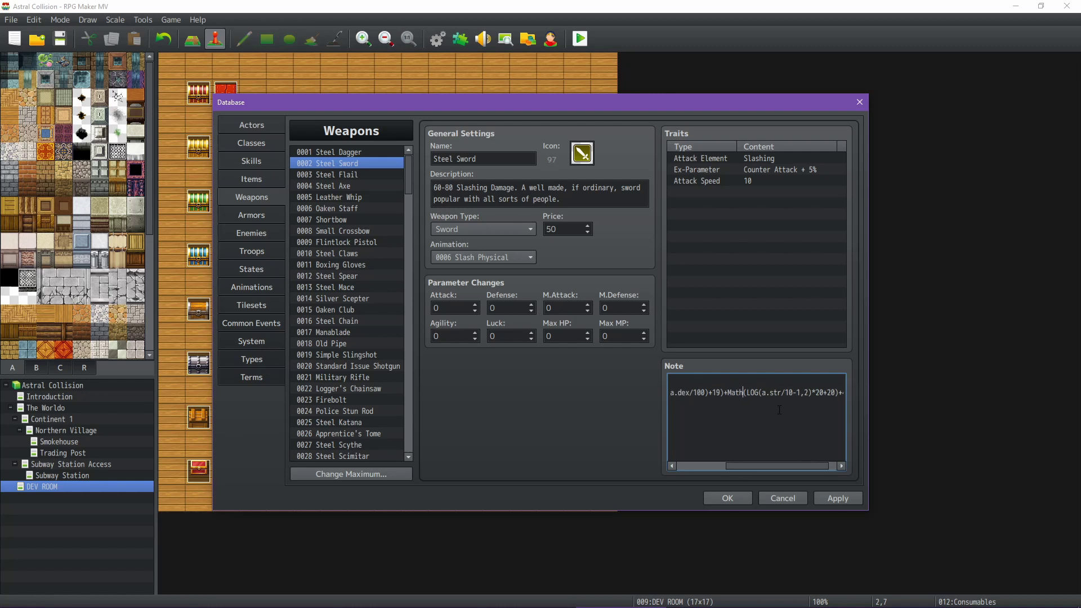
Replace FLOOR at the start of the dmg_max formula with Math.floor
key("Home")
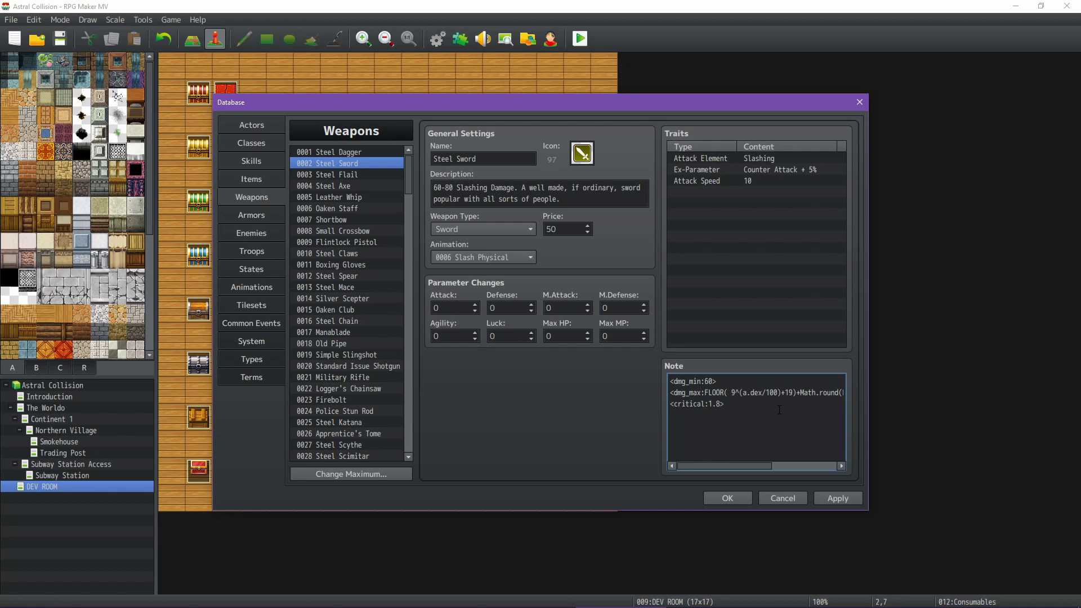
key("shift+Right")
key("shift+Right")
key("shift+Right")
key("shift+Right")
key("shift+Right")
type("Math.f")
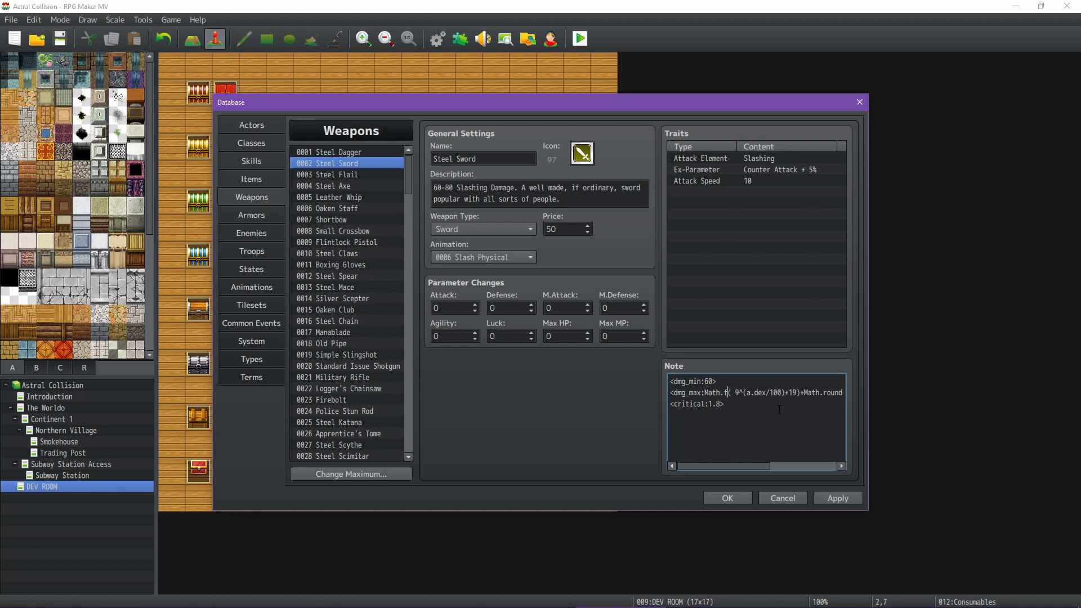
type("loor")
Rewrite the 9^(a.dex/100) term of the dmg_max formula as Math.pow(9,a.dex/100)
key("Delete")
type("Math.pow(")
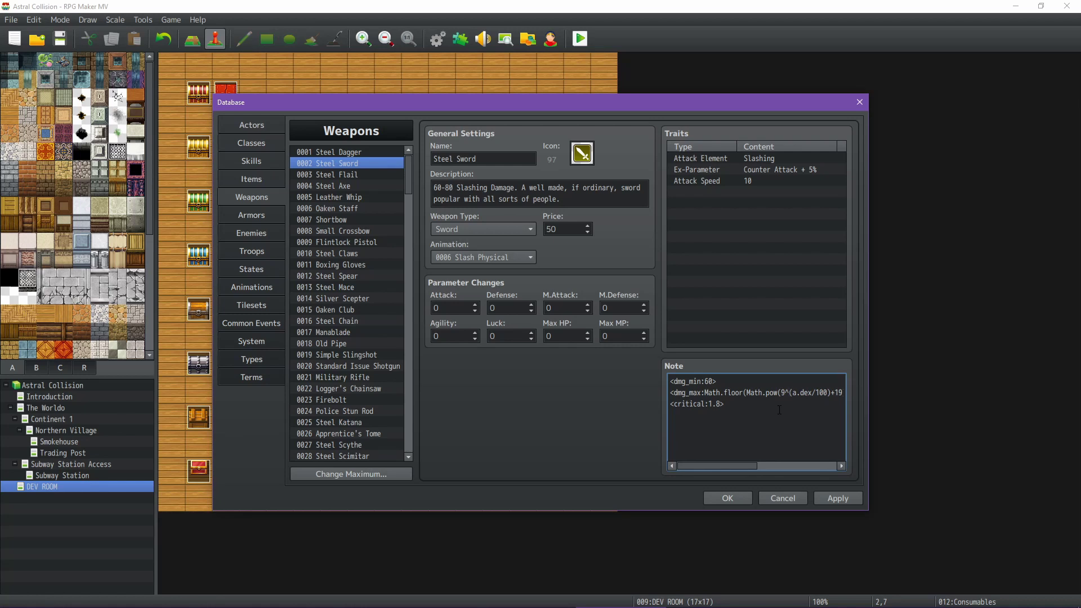
key("Delete")
type(",")
key("Right")
key("Right")
key("Right")
key("Right")
key("Right")
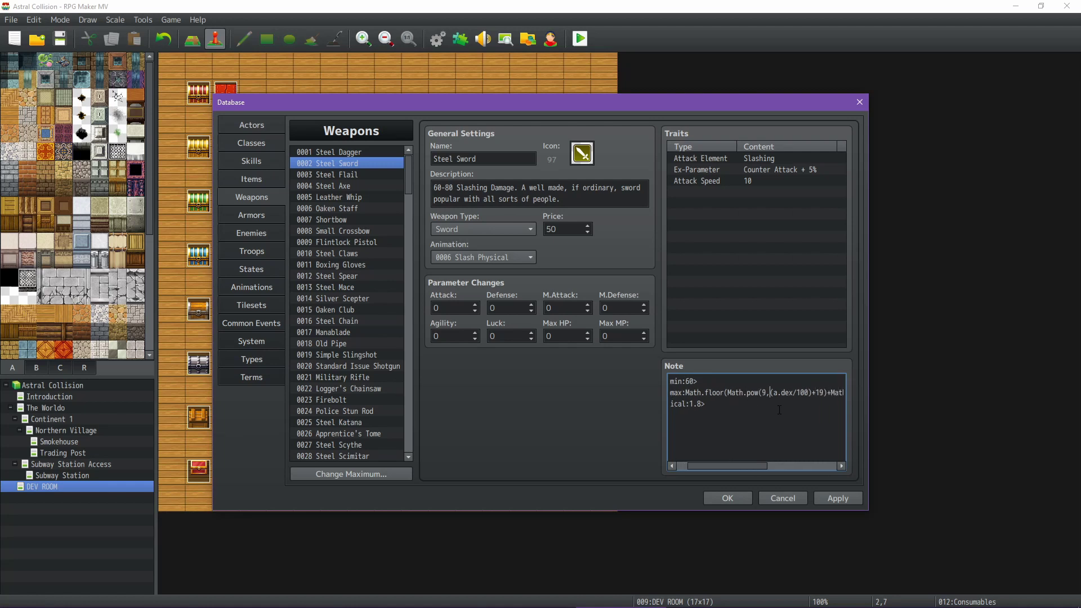
key("Delete")
key("BackSpace")
Examine the rest of the dmg_max formula, from the Math.round and LOG terms to its end
type(")+Math.round(LOG(a.str/10-1,2)*")
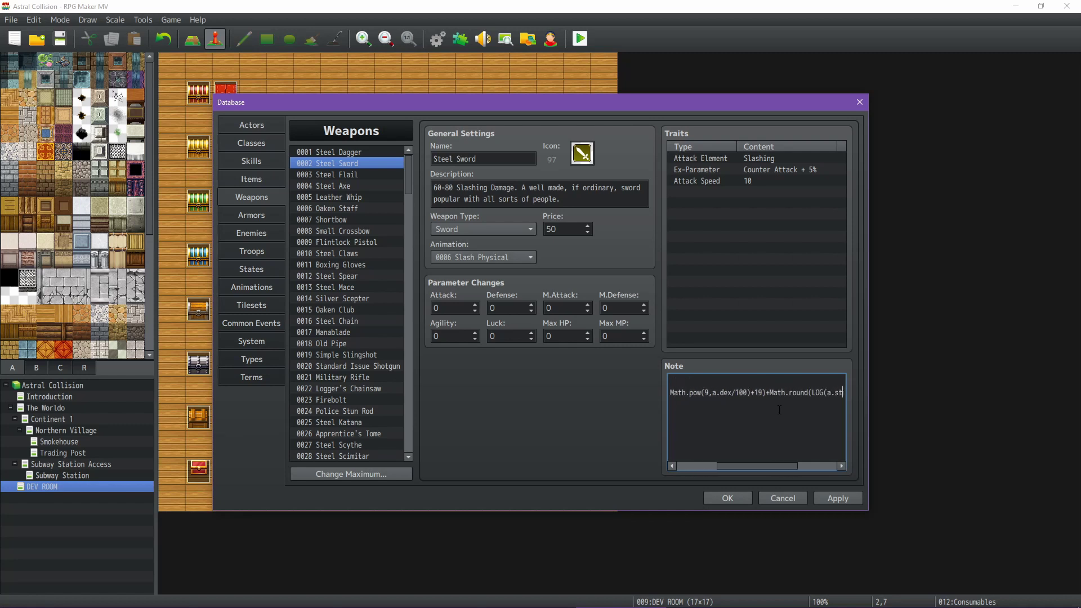
key("Right")
key("Right")
key("Right")
key("Right")
key("Right")
key("Right")
key("Right")
key("Right")
key("Right")
key("Right")
key("Right")
key("Right")
key("Right")
key("Right")
key("Right")
key("Right")
key("Right")
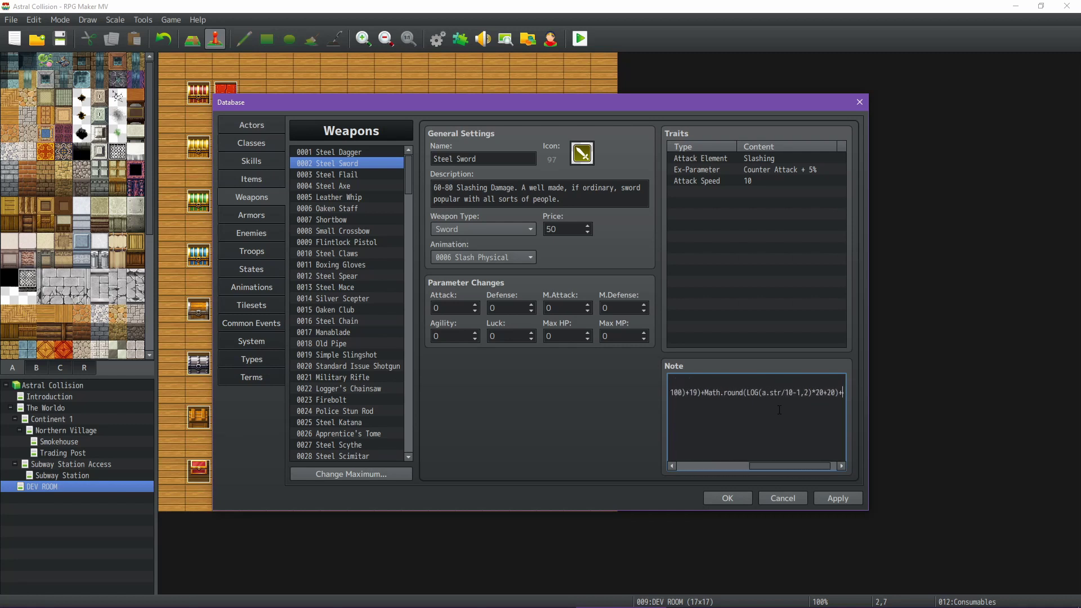
key("Left")
key("Left")
key("Left")
key("Left")
key("Left")
key("Left")
key("Left")
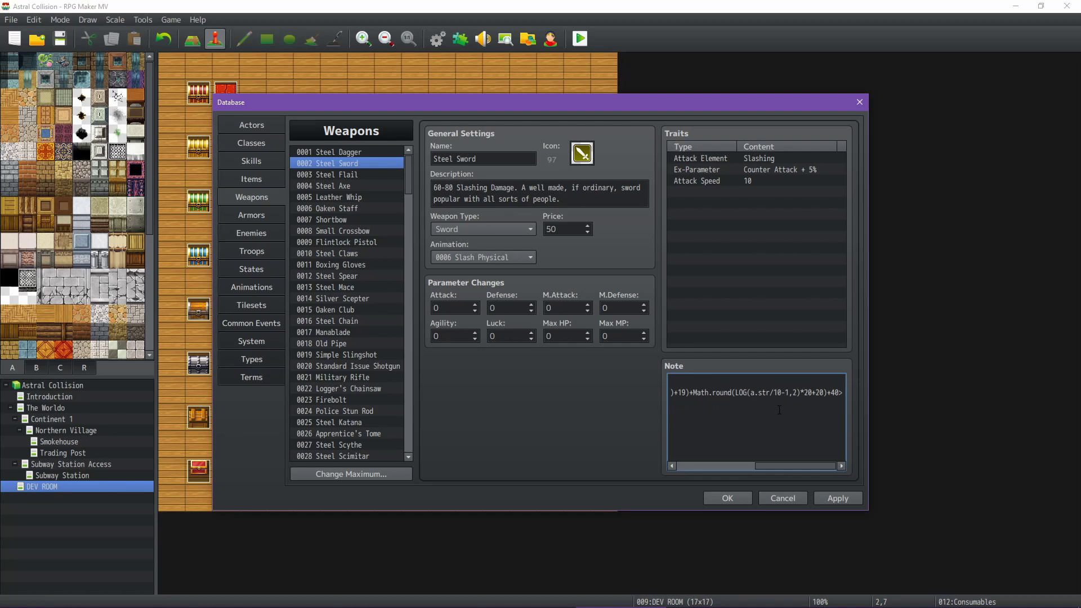
Apply and close the database, and start a playtest with the developer console open
left_click(823, 499)
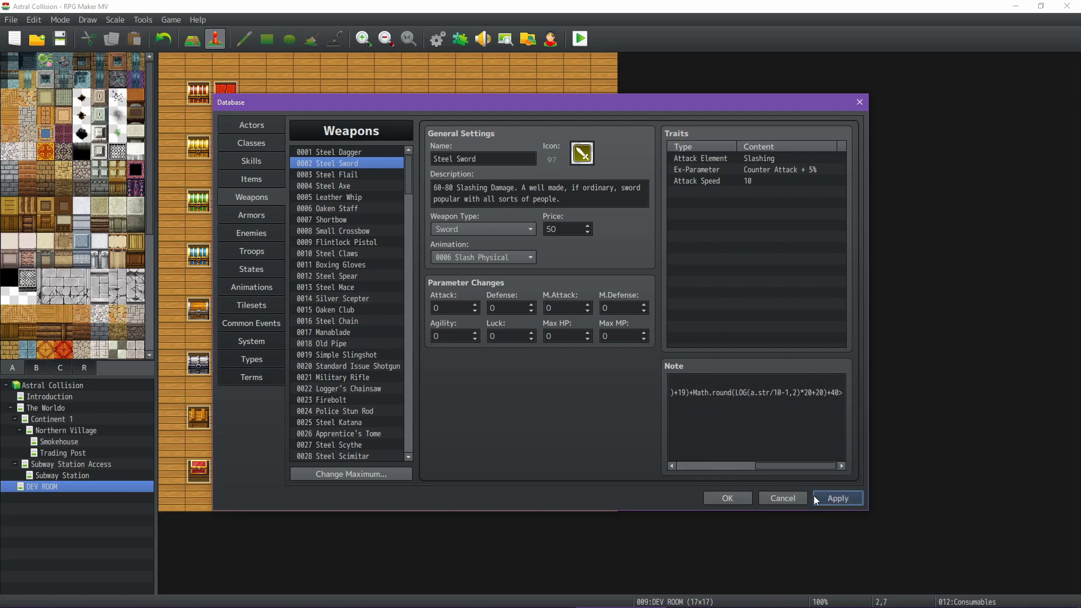
left_click(732, 496)
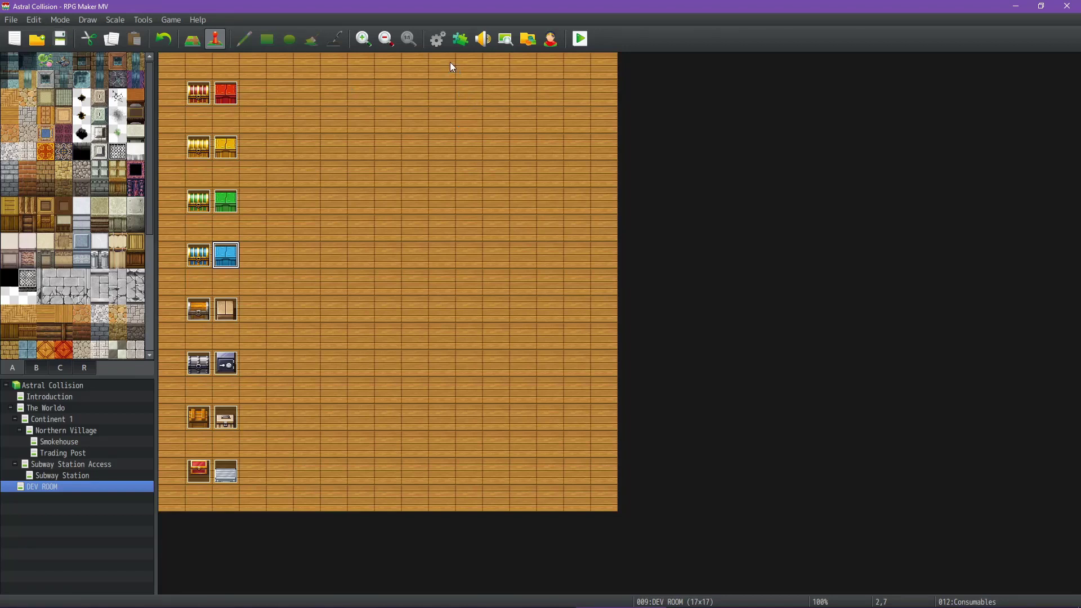
left_click(581, 39)
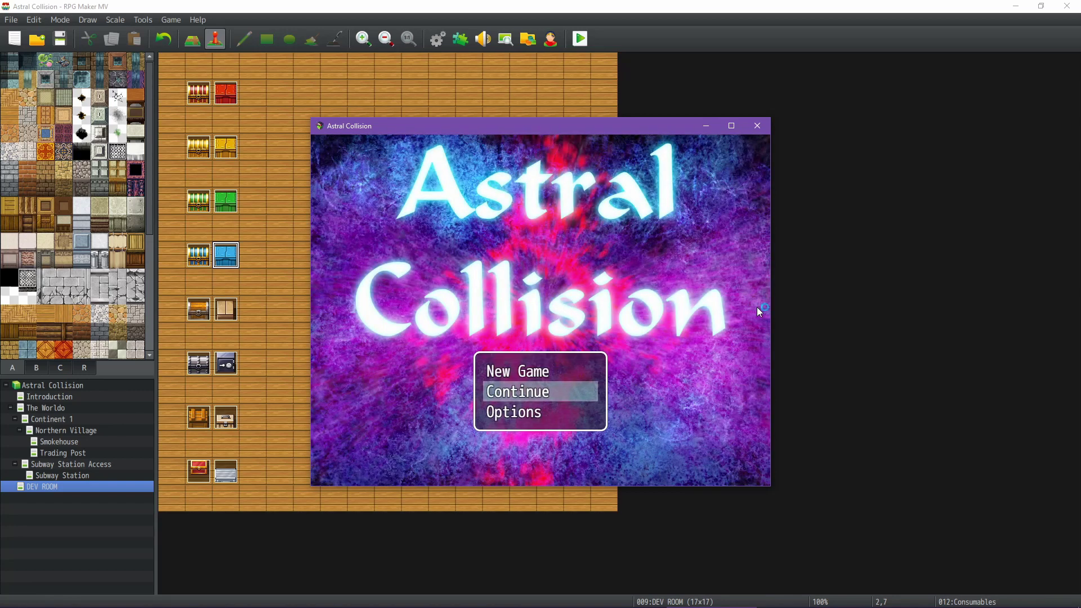
key("F8")
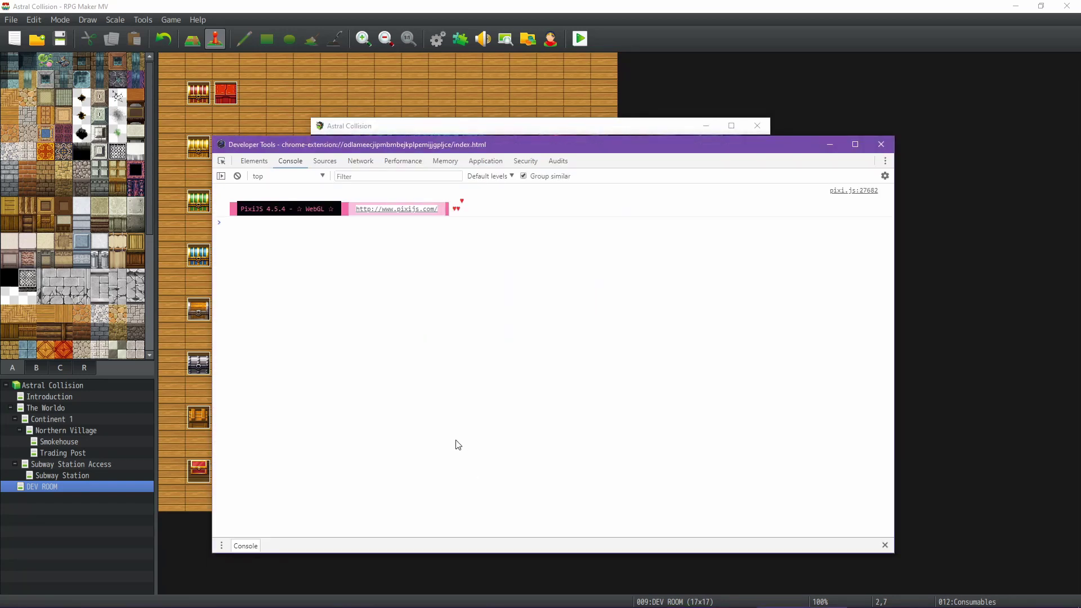
Query the Math.log function in the developer console
left_click(266, 233)
type("M")
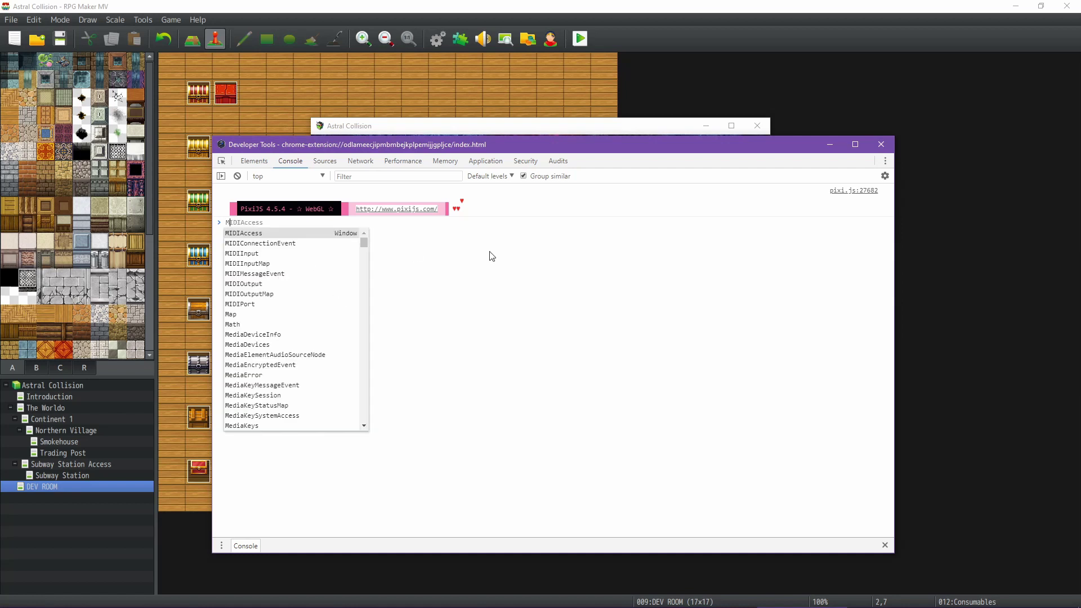
type("ath.log")
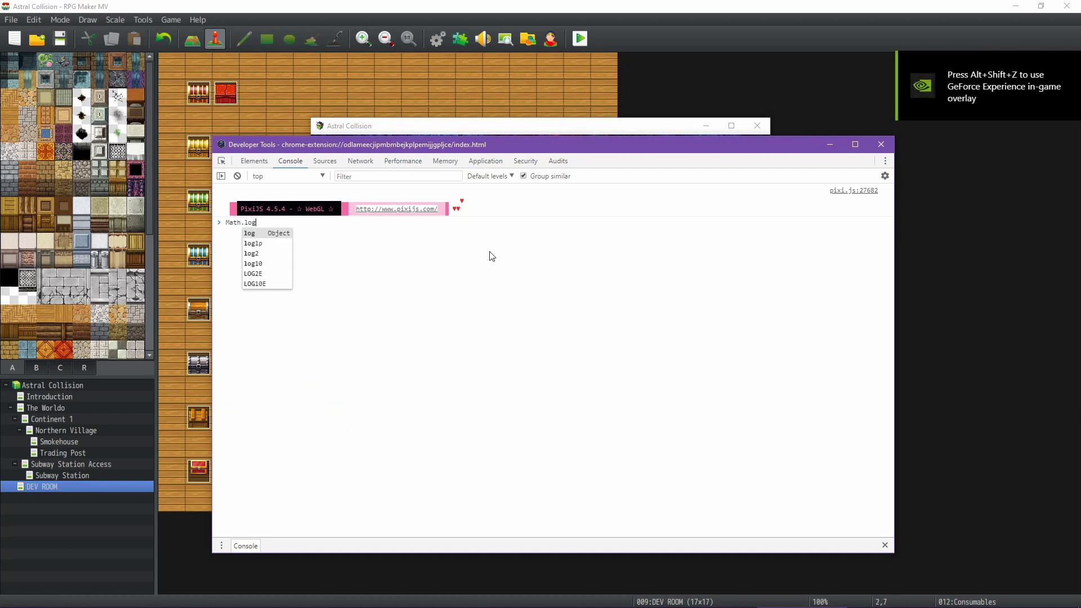
type("(")
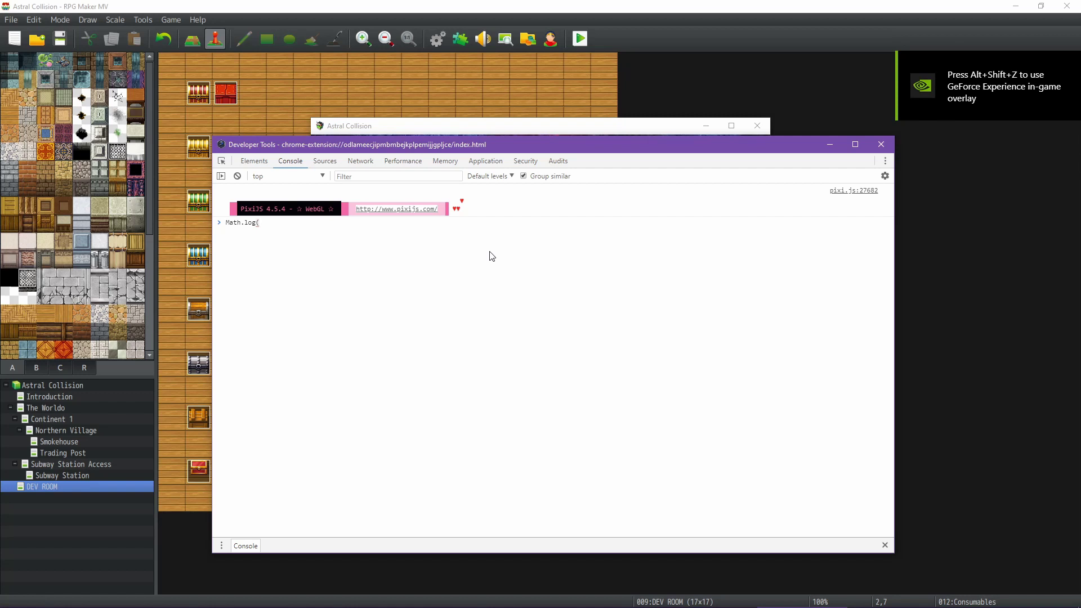
key("BackSpace")
key("Return")
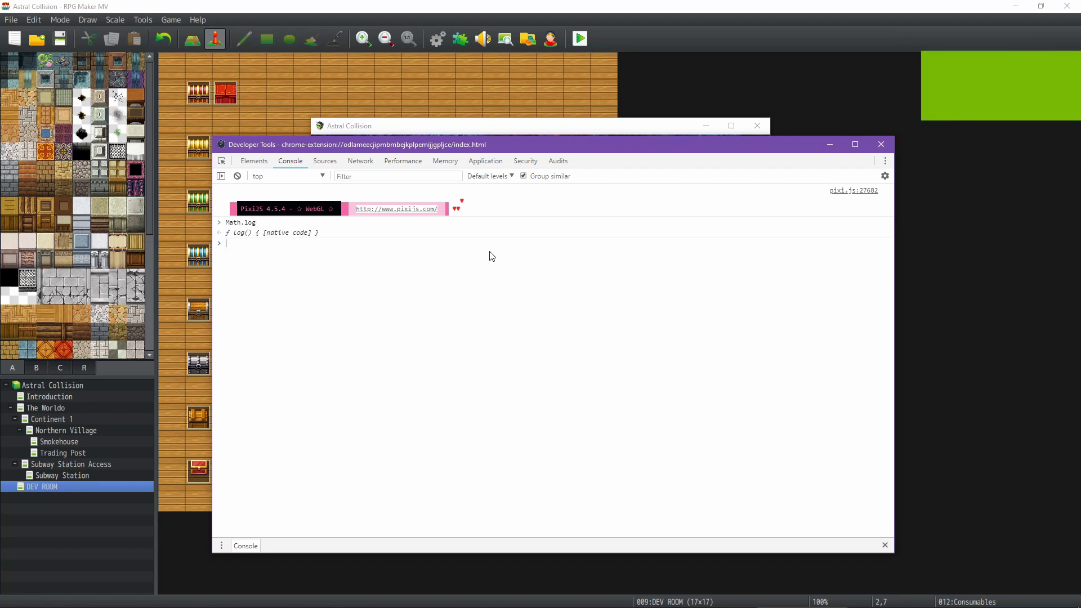
Evaluate Math.log(2,4) in the developer console
key("Up")
type("(")
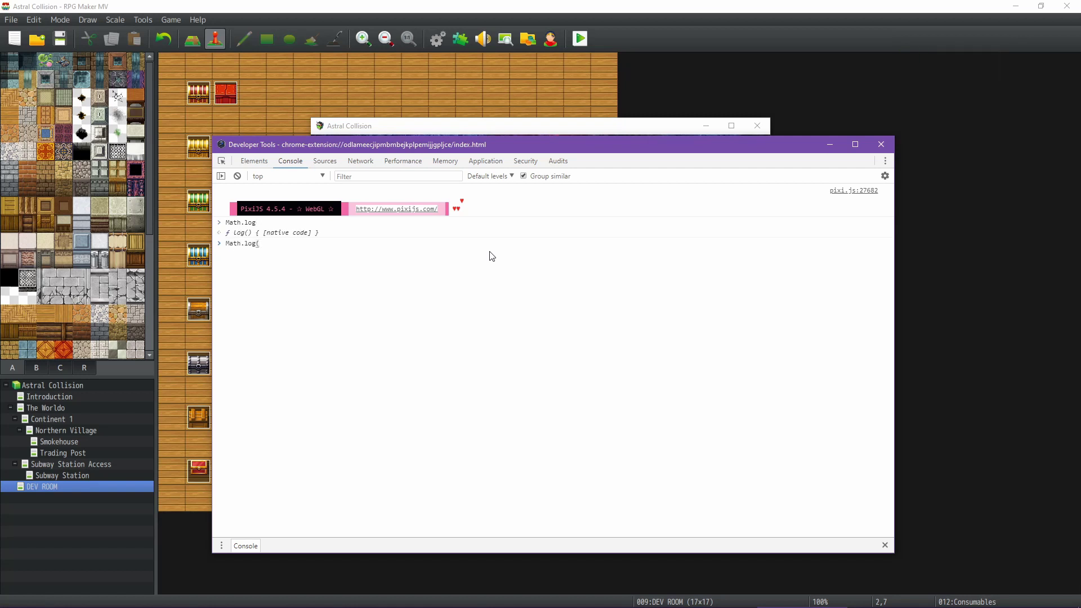
type("2,4)")
key("Return")
Evaluate Math.log(4,2) in the console to test the swapped argument order
key("Up")
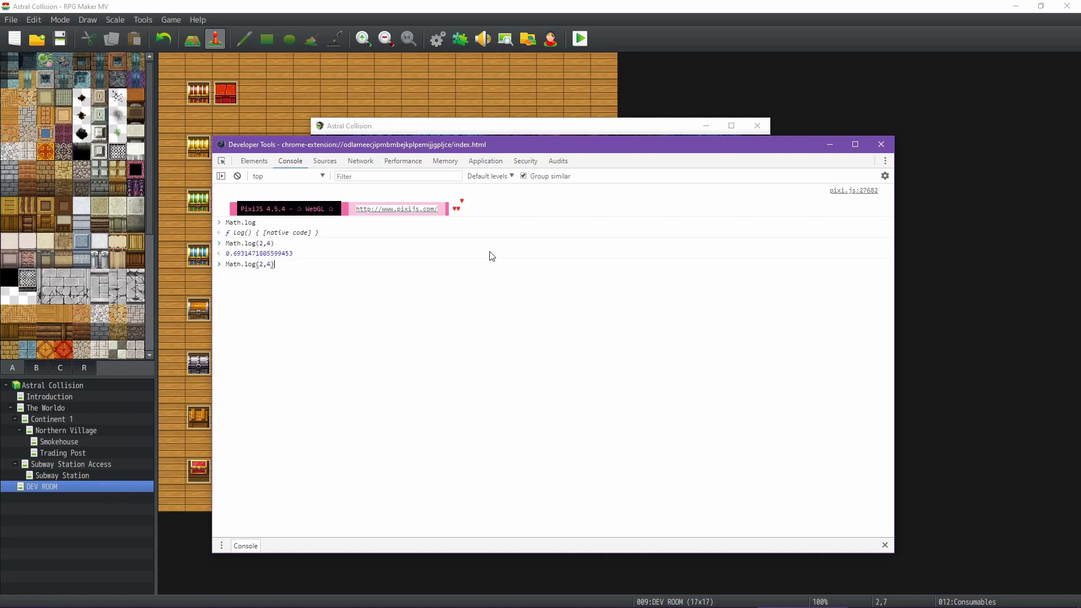
key("Left")
key("Left")
key("BackSpace")
key("BackSpace")
type(",2")
key("Return")
Evaluate Math.log2(4) in the console as an alternative base-2 logarithm
key("Up")
key("BackSpace")
key("BackSpace")
key("BackSpace")
key("BackSpace")
key("BackSpace")
key("BackSpace")
key("BackSpace")
key("BackSpace")
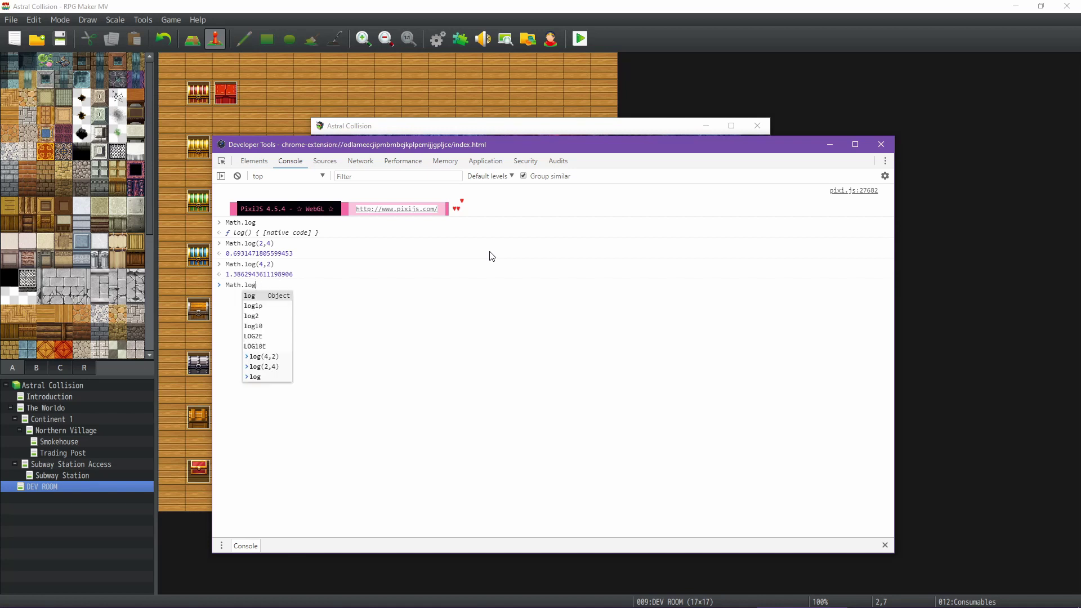
type("log")
key("Down")
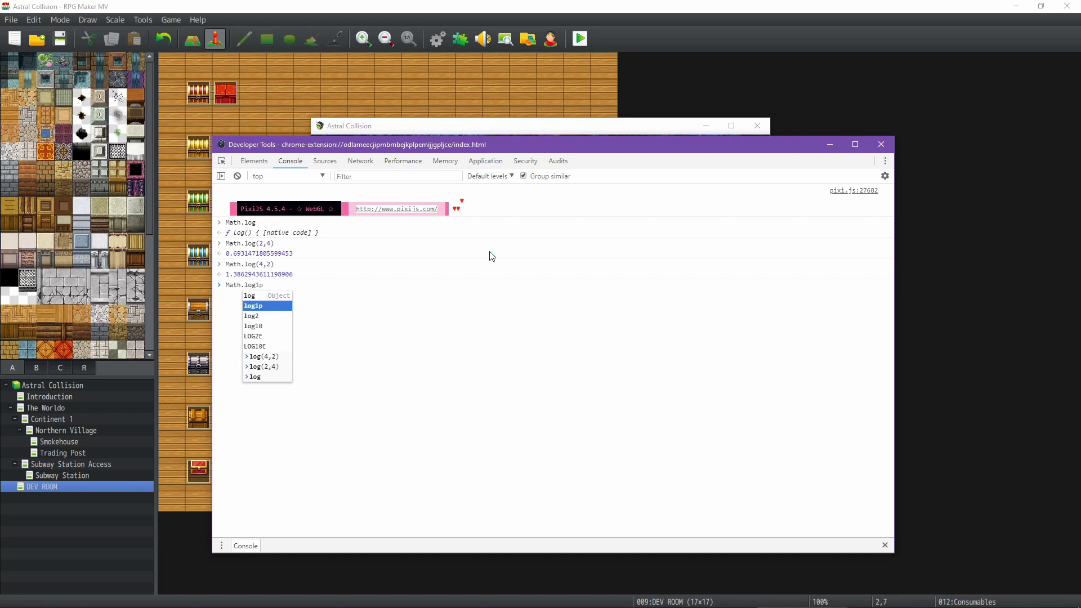
key("Down")
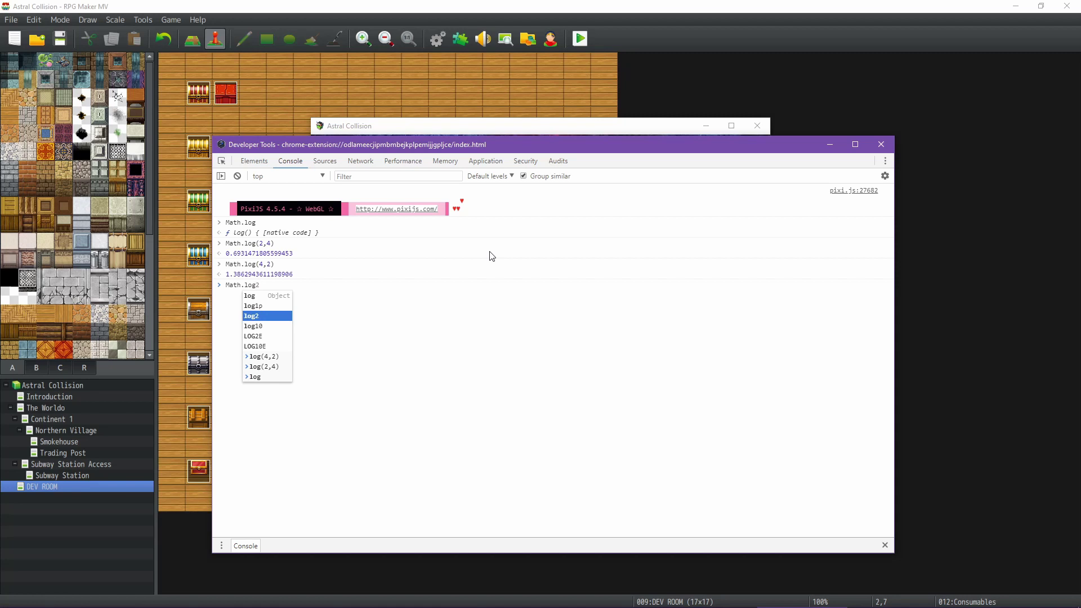
type("2(4)")
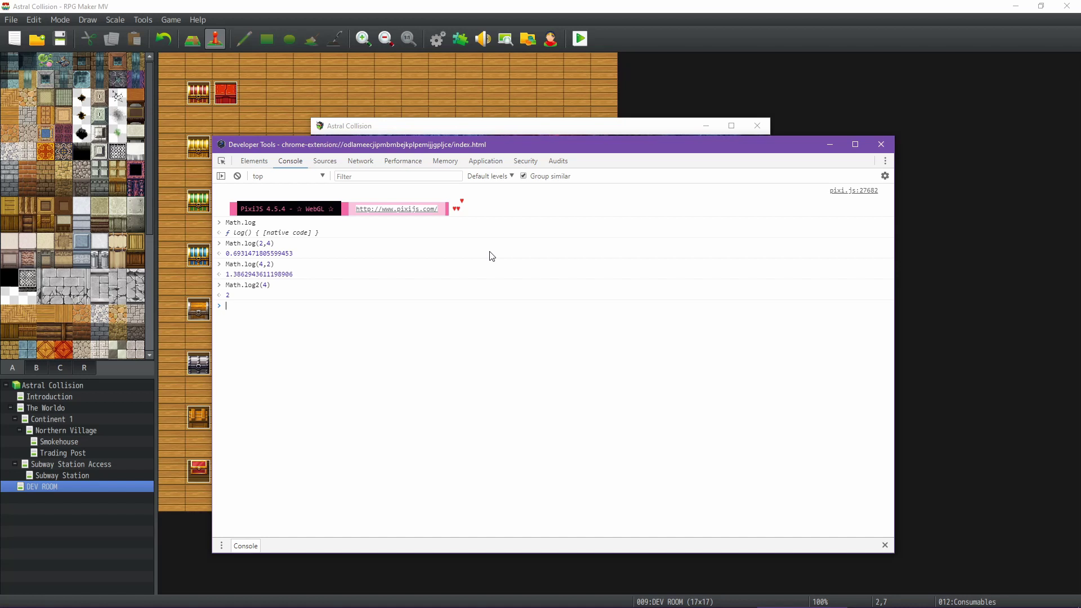
Check the sword damage formula in the Astral Collision spreadsheet and return to the Developer Tools console
mouse_move(717, 605)
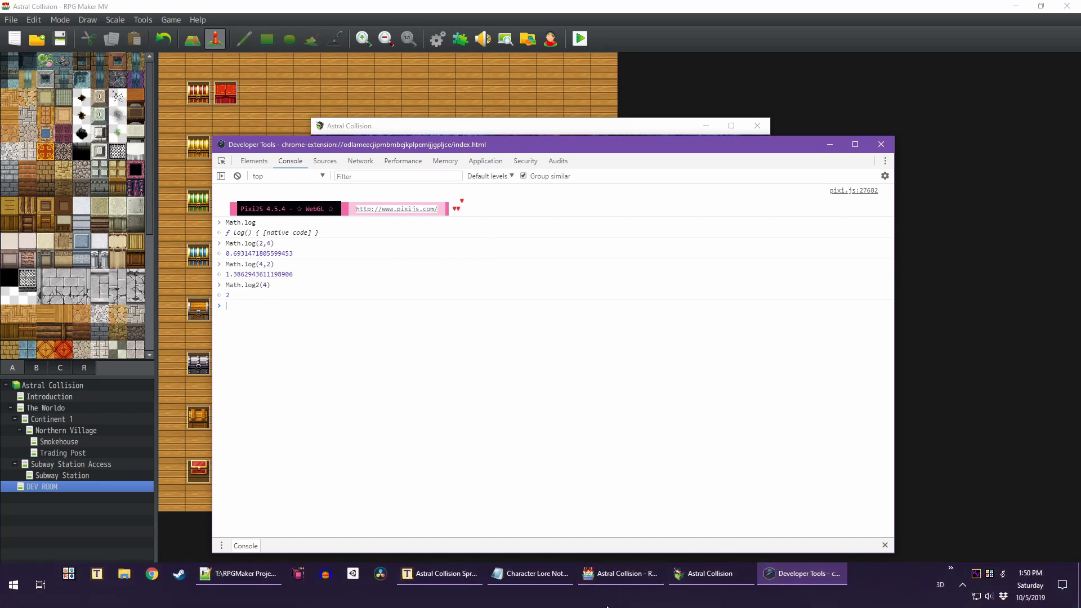
left_click(433, 573)
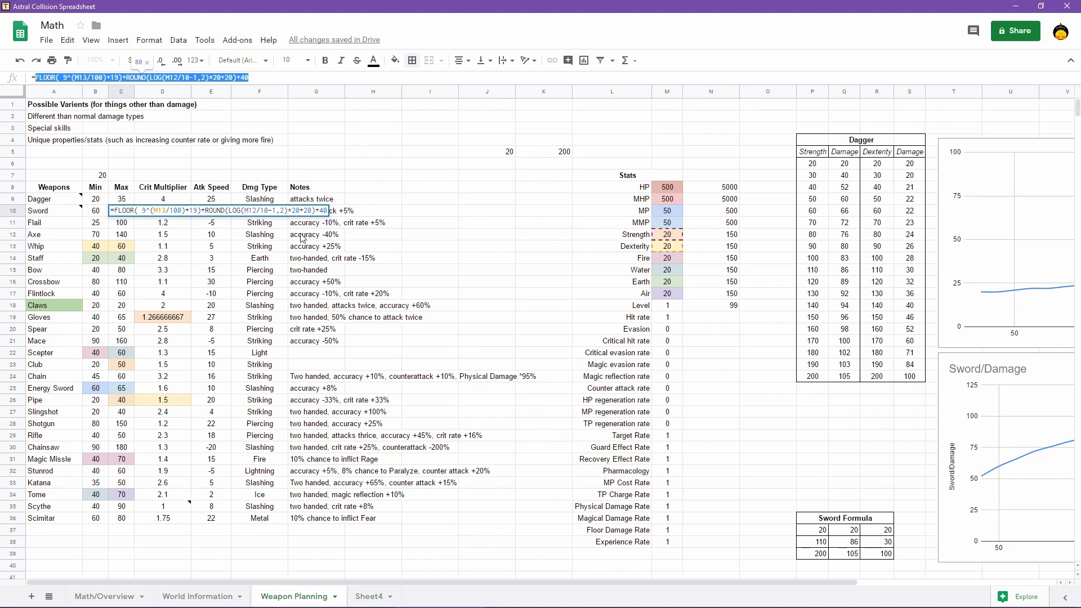
mouse_move(777, 605)
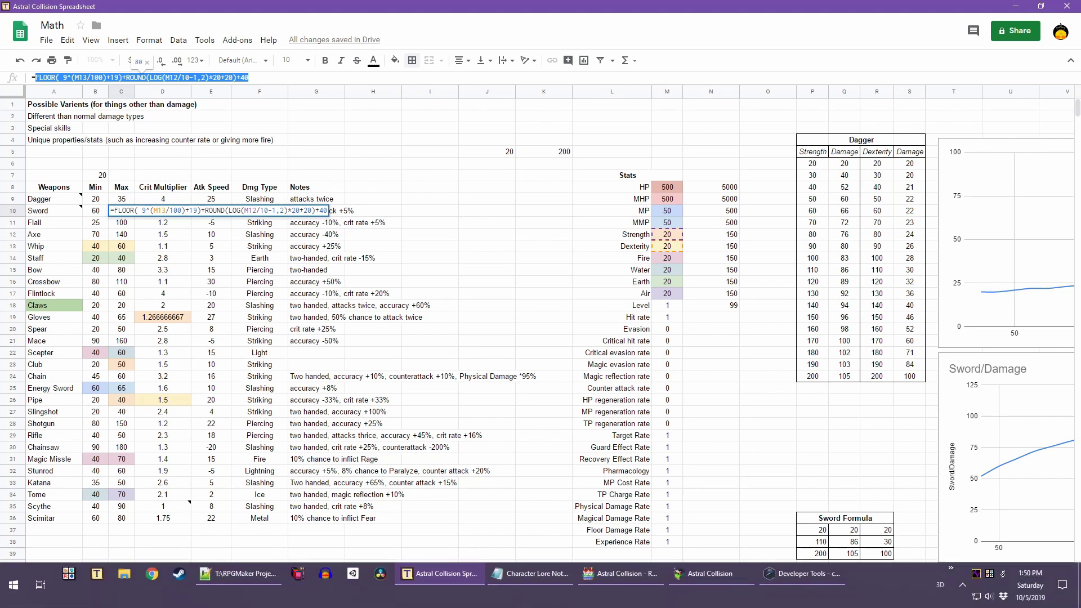
left_click(788, 573)
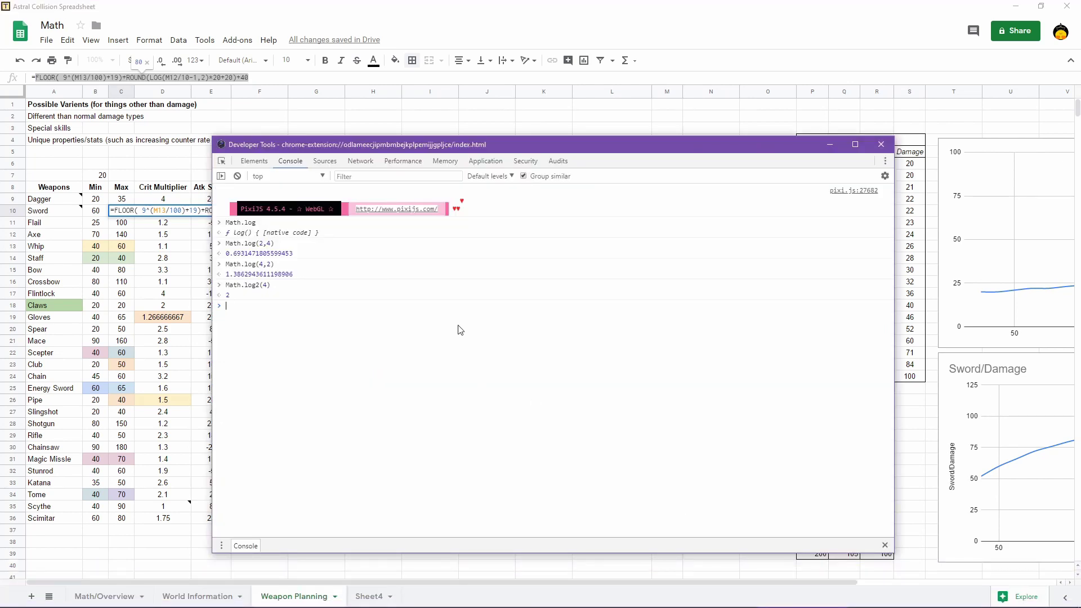
Evaluate Math.log2(16) in the console
key("Up")
key("shift+Left")
type("16")
key("Return")
Evaluate Math.log(2,16) in the console for comparison with Math.log2
type("Math.")
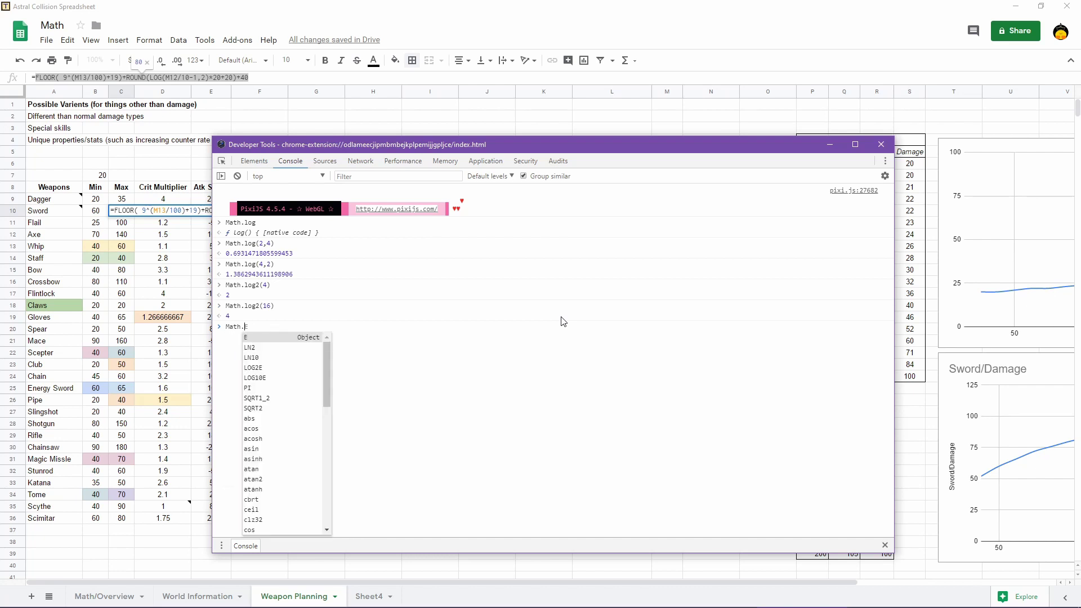
type("log(2,16)")
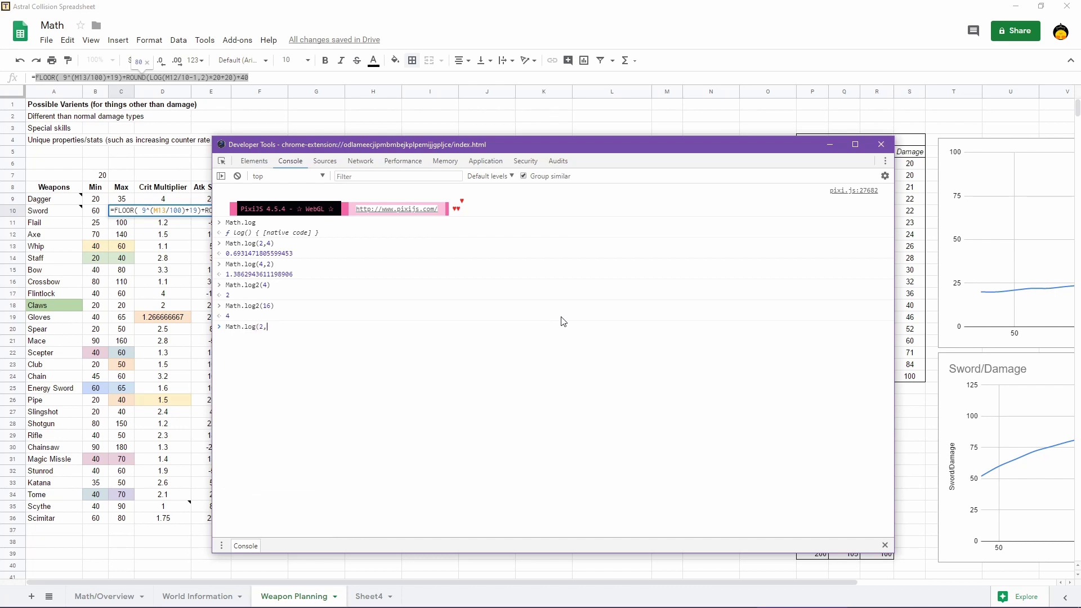
key("Return")
Evaluate Math.log(16,2) in the console, correcting the extra closing parenthesis
key("Up")
key("Left")
key("BackSpace")
key("BackSpace")
key("BackSpace")
key("BackSpace")
type("16,2)")
key("Return")
key("Up")
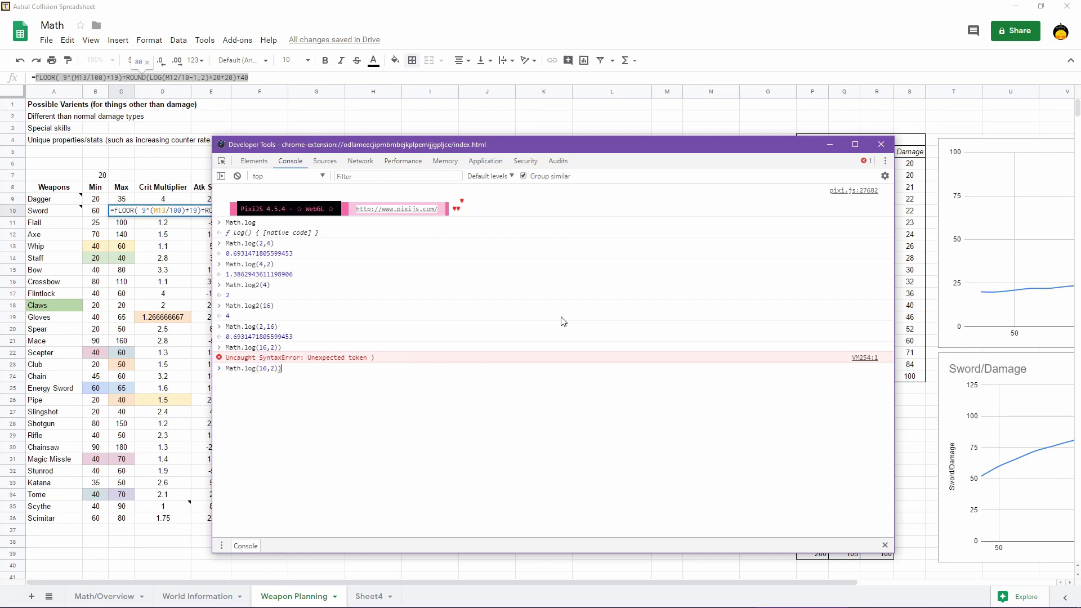
key("BackSpace")
key("Return")
Evaluate Math.pow(2,2) and Math.pow(2,4) in the console
type("Math.pow(2,2")
key("Up")
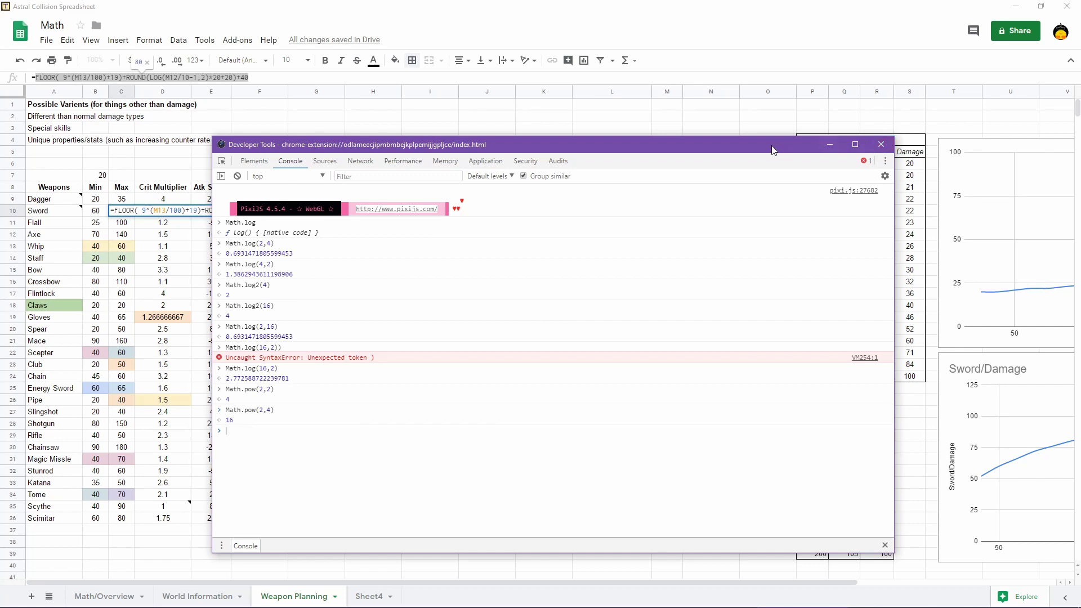
Close the game playtest and reopen the weapons database in RPG Maker MV
left_click_drag(771, 147, 732, 125)
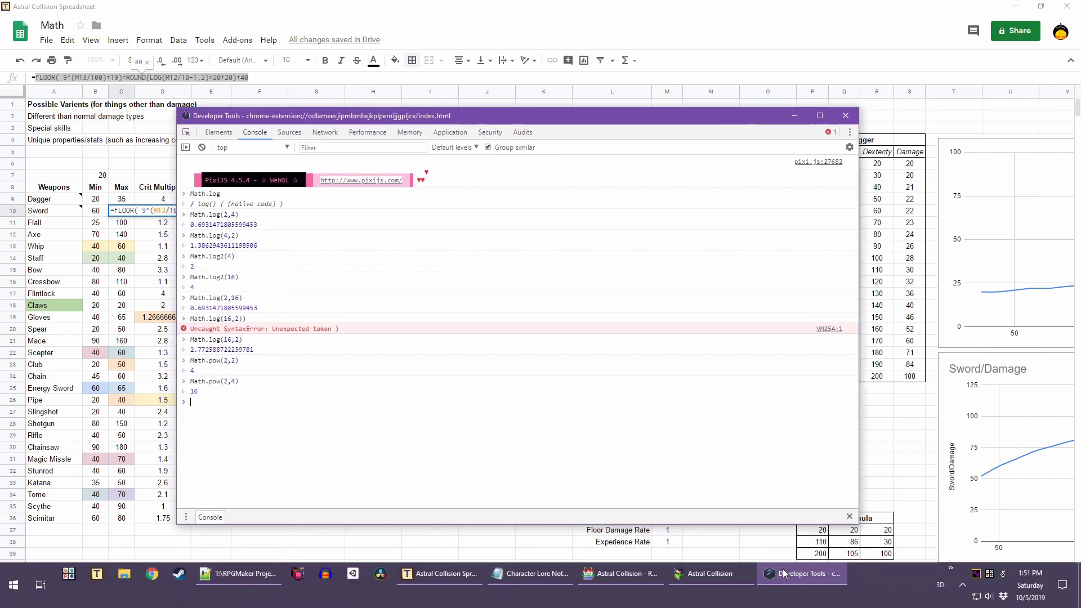
left_click(723, 575)
left_click(758, 125)
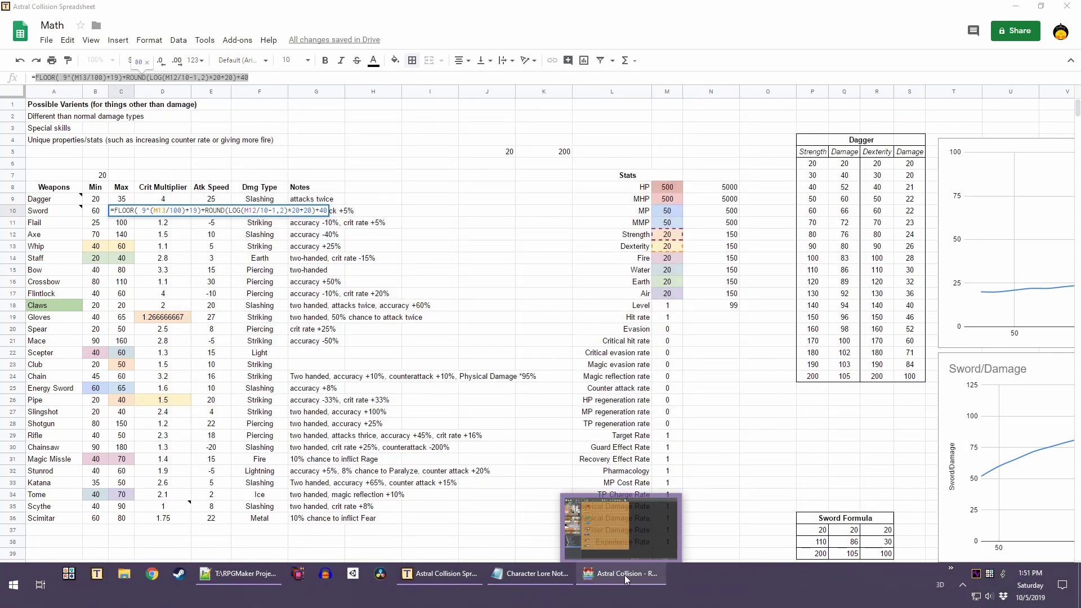
left_click(624, 575)
left_click(442, 40)
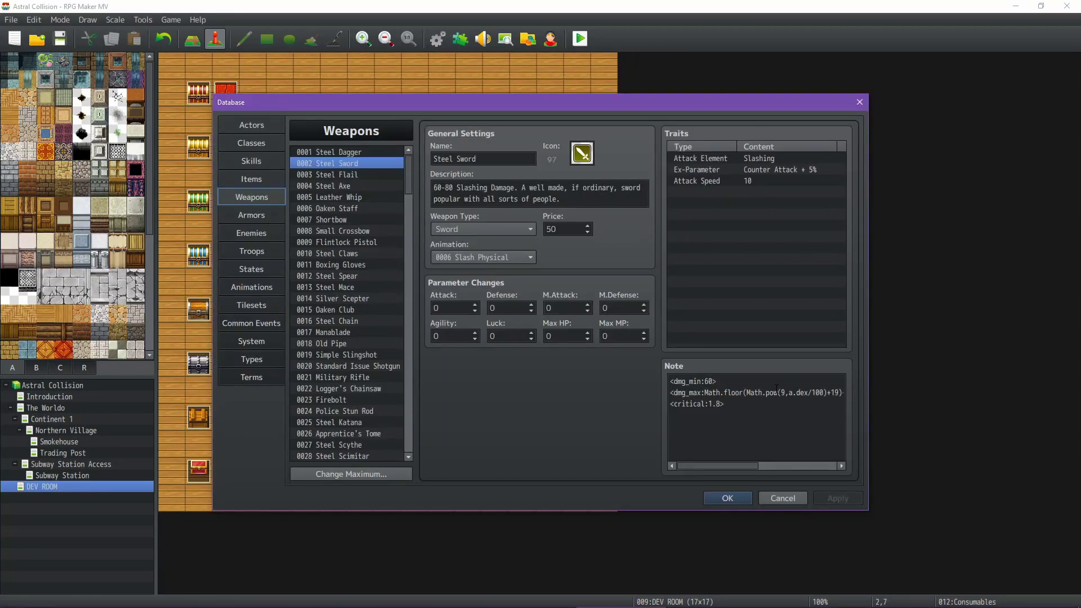
Replace LOG(a.str/10-1,2) in the Steel Sword's dmg_max formula with Math.log2(a.str/10-1)
left_click_drag(670, 381, 837, 403)
left_click(951, 425)
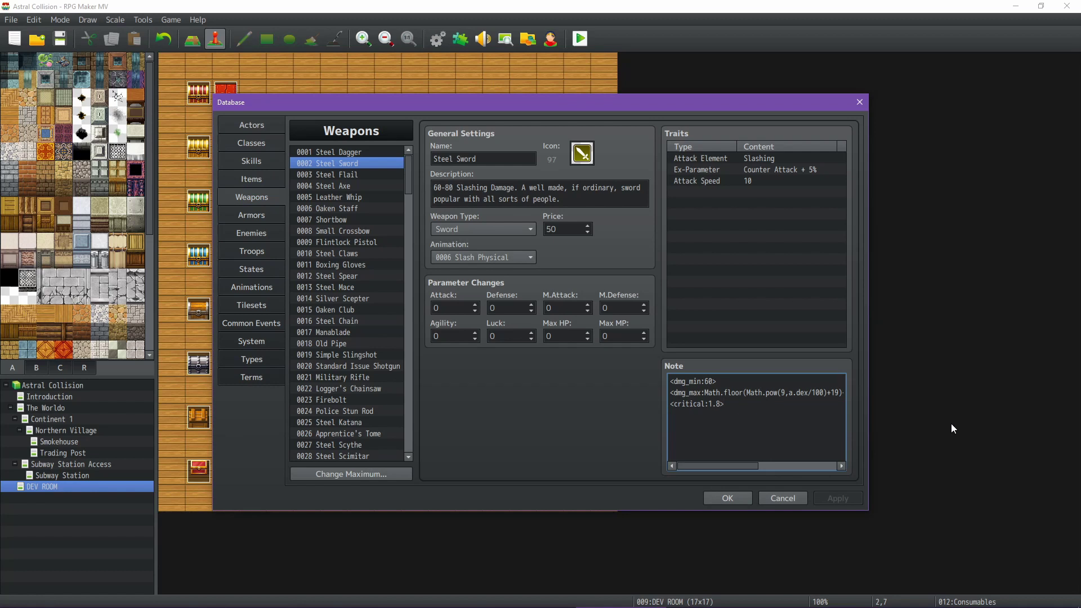
key("End")
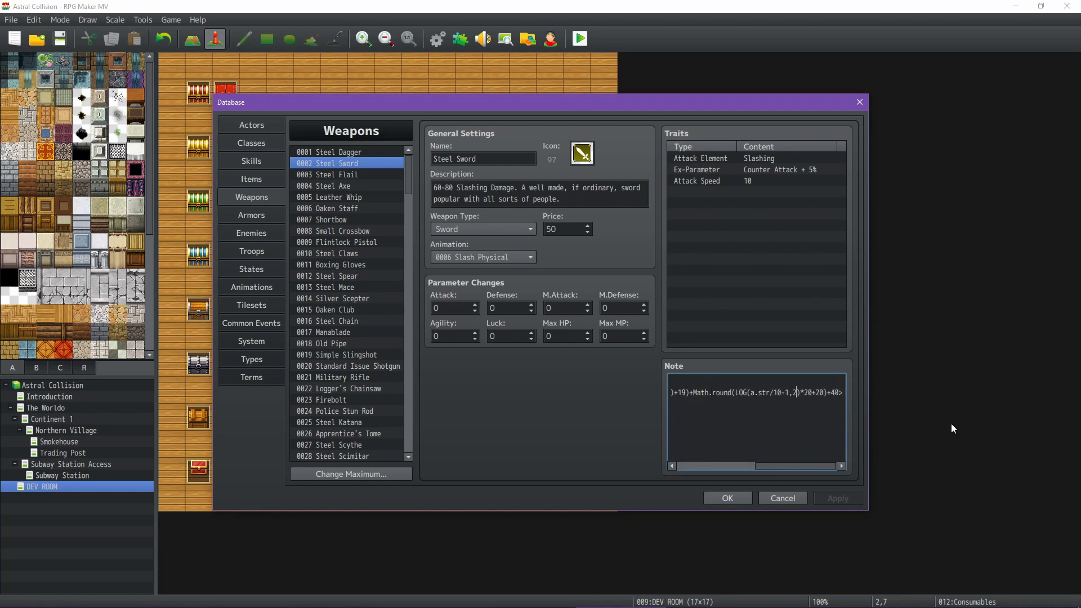
key("BackSpace")
key("BackSpace")
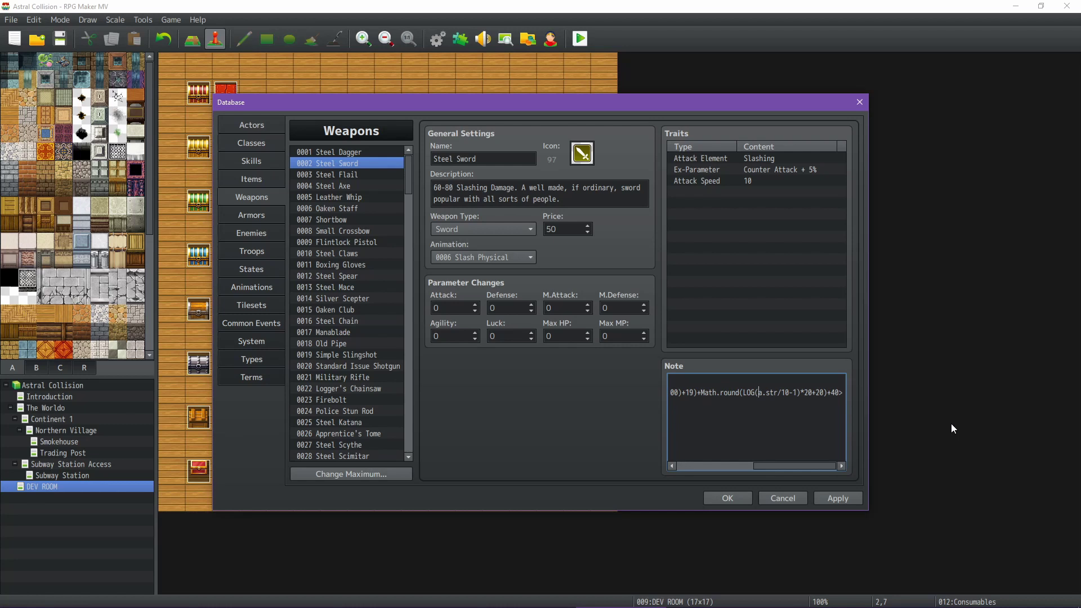
type("Math.log2")
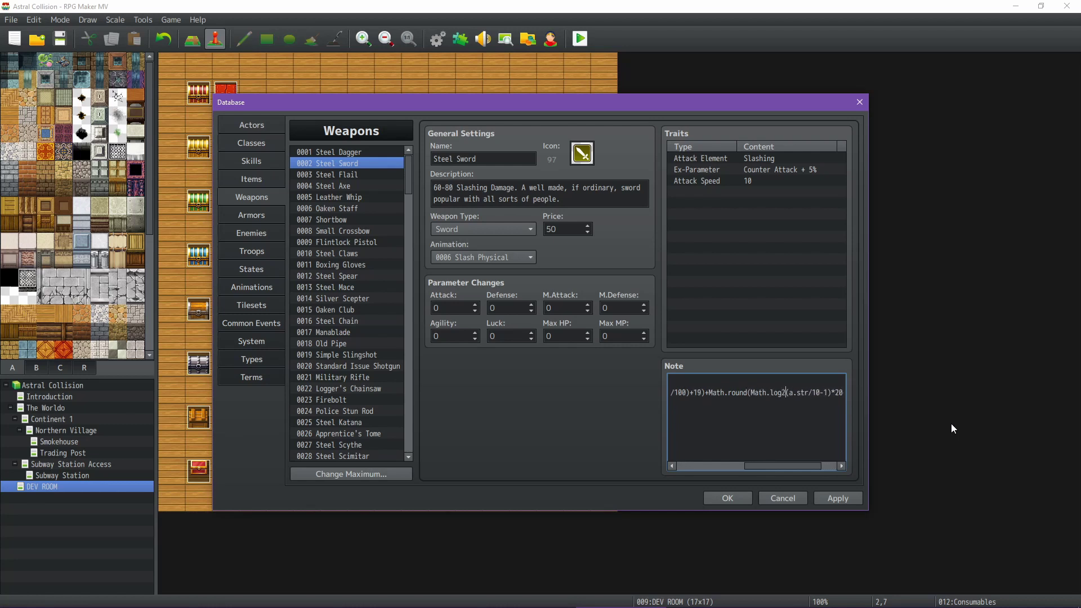
key("End")
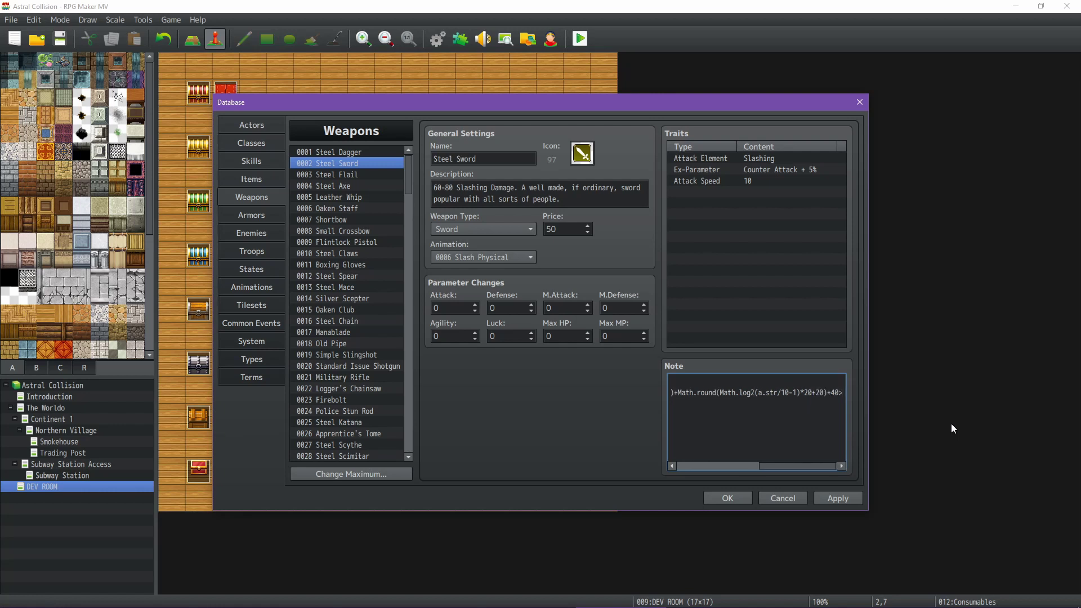
Set the Steel Sword's dmg_min note tag to the dmg_max formula multiplied by 0.75 and wrapped in Math.round()
key("shift+Home")
key("ctrl+c")
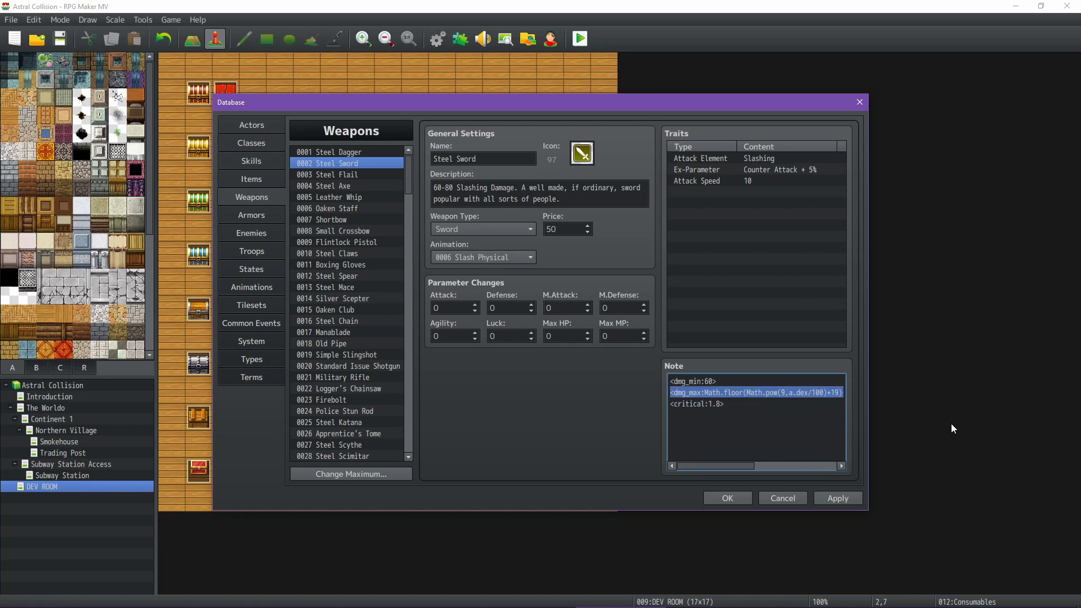
key("shift+Right")
key("shift+Right")
key("shift+Right")
key("shift+Right")
key("shift+Right")
key("shift+Right")
key("shift+Right")
key("shift+Right")
key("Up")
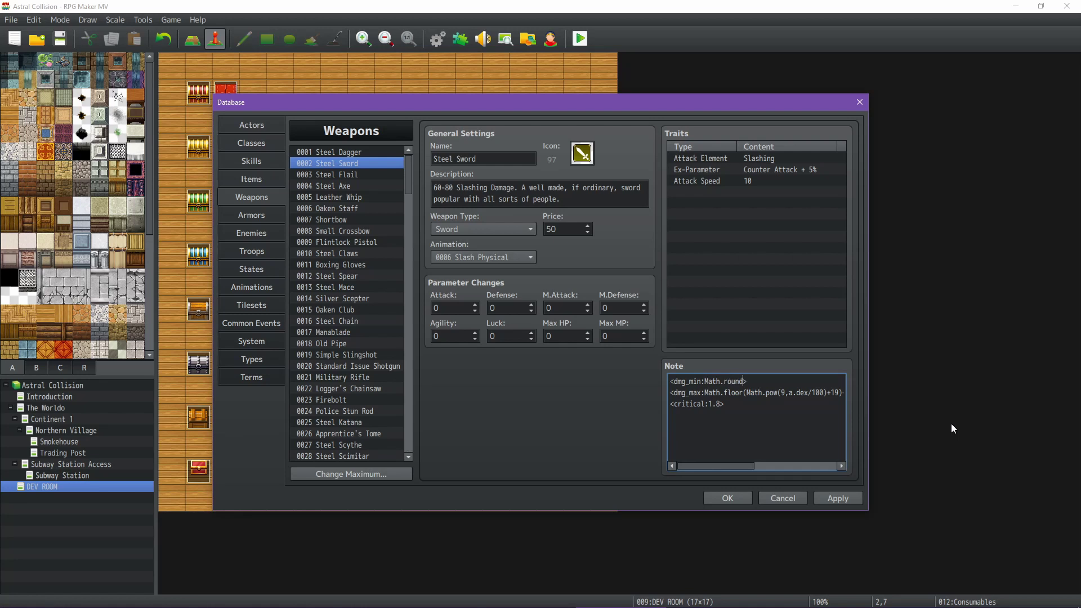
type("Math.round((")
key("ctrl+v")
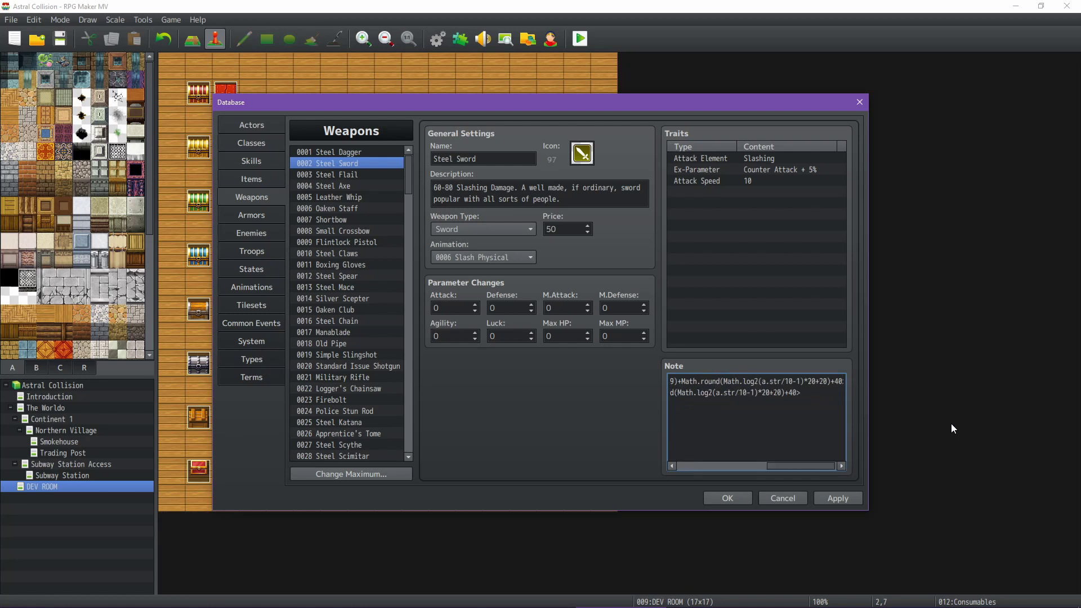
type(")*0.")
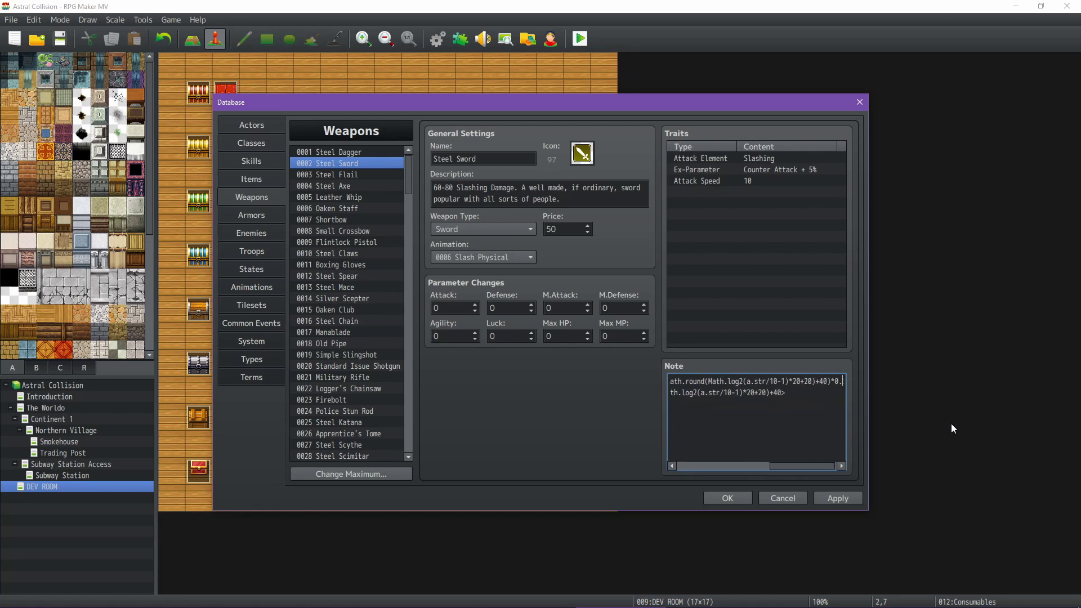
type("75)>")
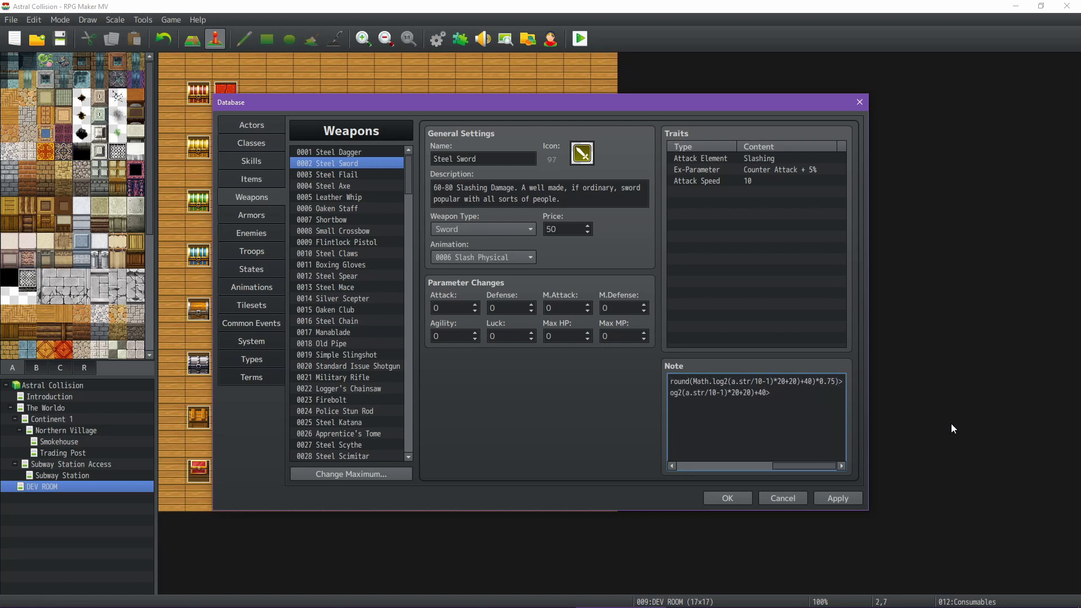
Replace the 60 in the Steel Sword's description with a copy of the full dmg_min formula enclosed in curly braces
key("shift+Home")
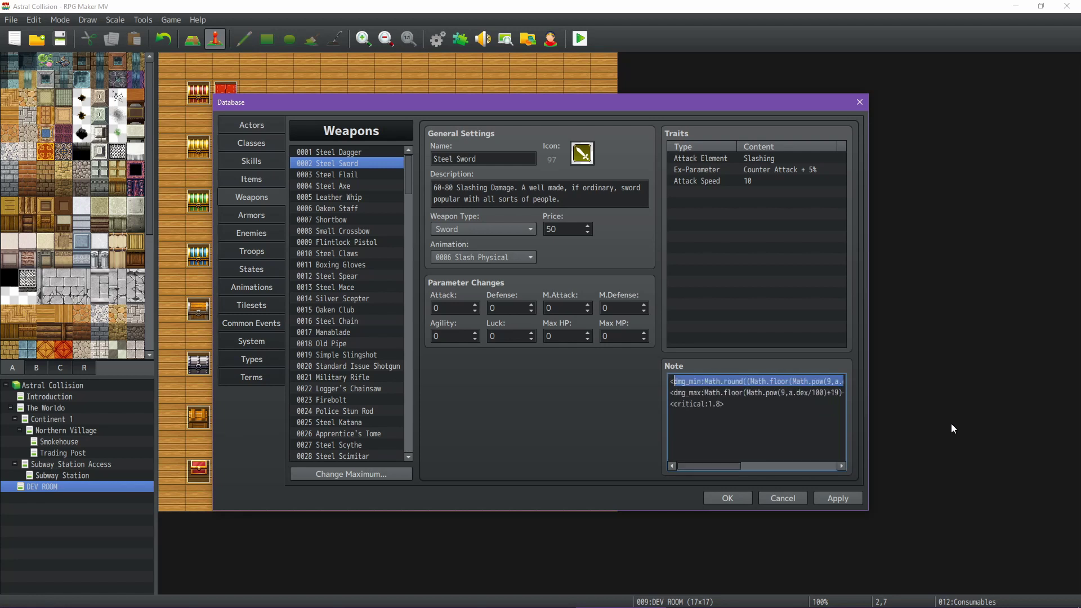
key("shift+Right")
key("shift+Right")
key("shift+Right")
key("shift+Right")
key("shift+Right")
key("shift+Right")
key("shift+Right")
key("shift+Right")
key("shift+Right")
left_click_drag(435, 187, 550, 216)
key("Up")
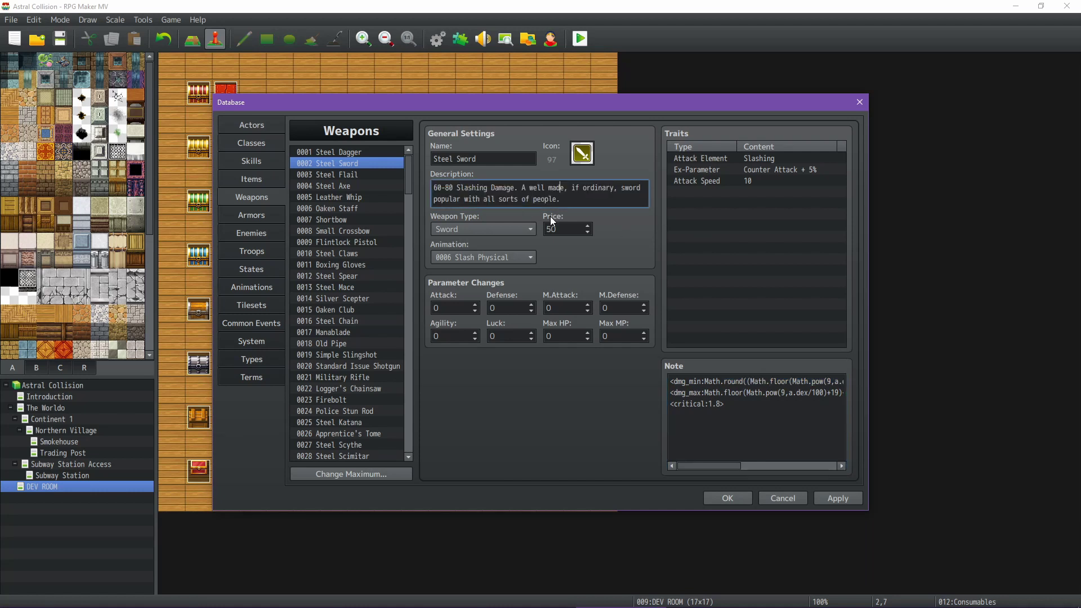
key("shift+Right")
key("shift+Right")
type("{")
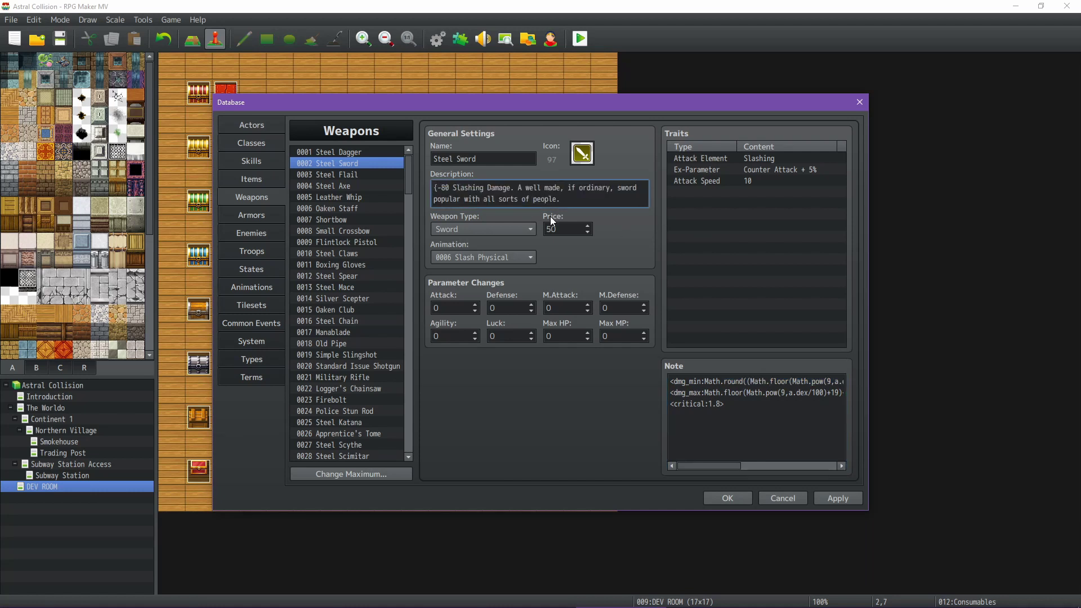
type("Math.round((Math.floor(Math.pow(9,a.dex/100)+19)+Math.round(Math.log2(a.str/10-1)*20+20)+40)*0.75)")
type("}-80 Slash")
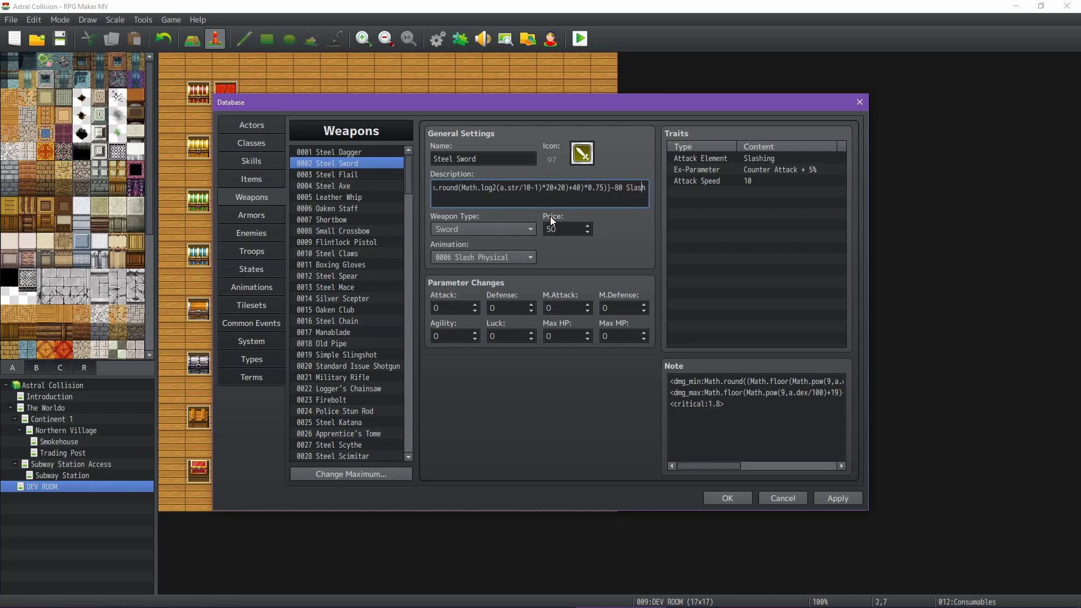
Replace the 80 after the minimum damage formula in the description with an empty pair of curly braces
key("Left")
key("Left")
key("Left")
key("Left")
key("Left")
key("Left")
key("shift+Left")
key("shift+Left")
type("{}")
Copy the dmg_max formula from the note into the description's empty braces and save the database changes
left_click(711, 393)
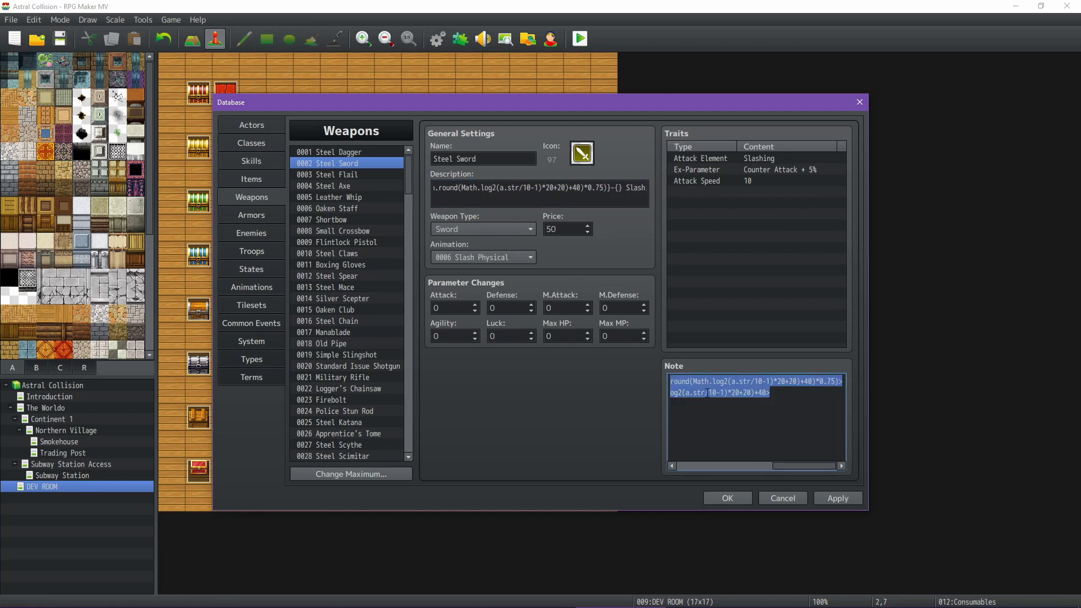
left_click(767, 393)
key("shift+Home")
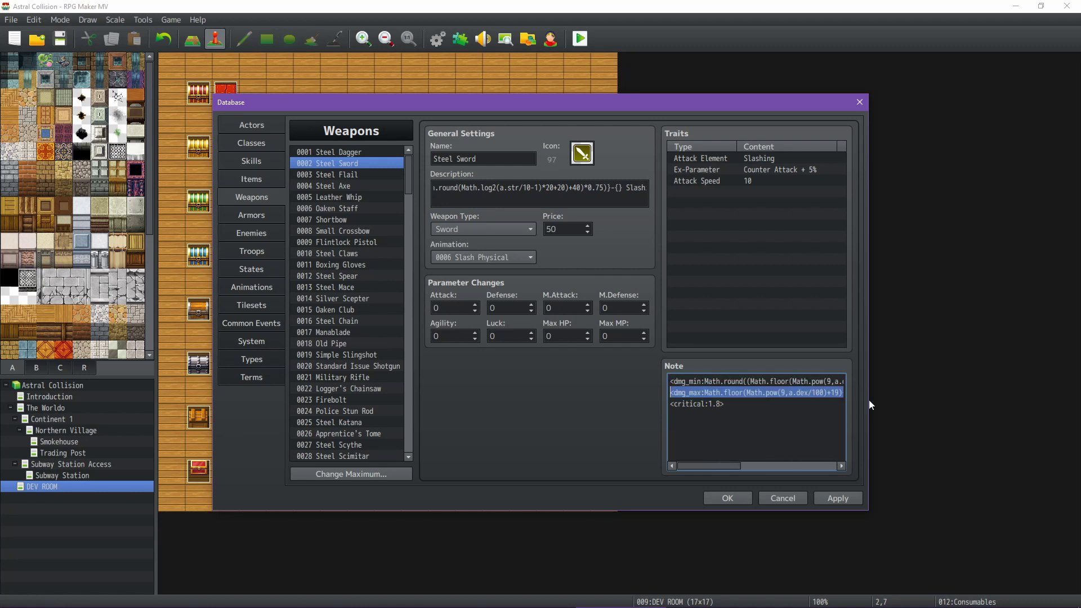
key("ctrl+shift+Right")
key("ctrl+shift+Right")
left_click(619, 188)
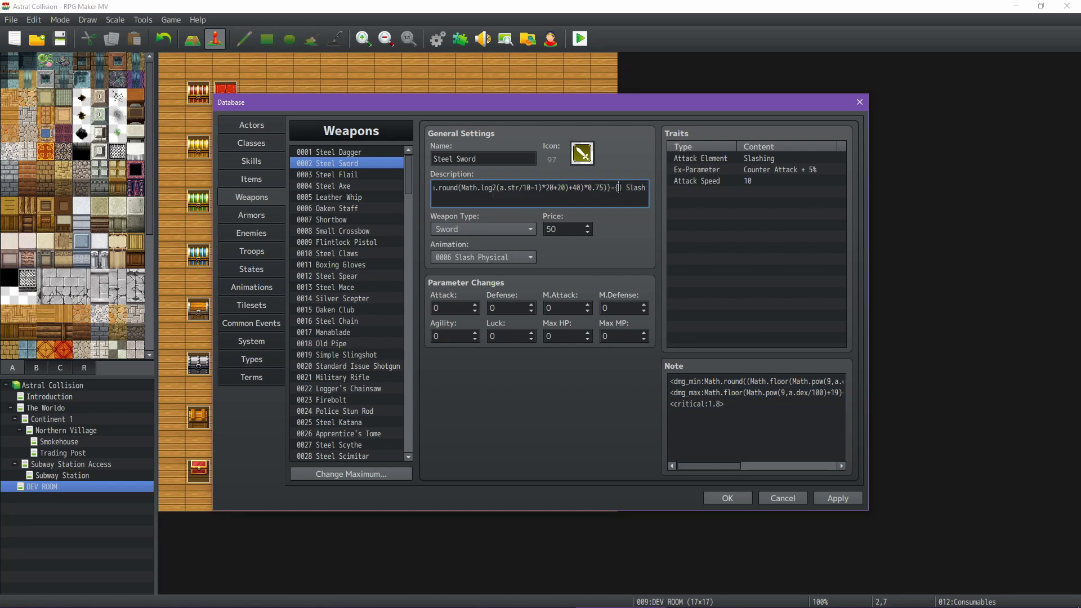
key("ctrl+v")
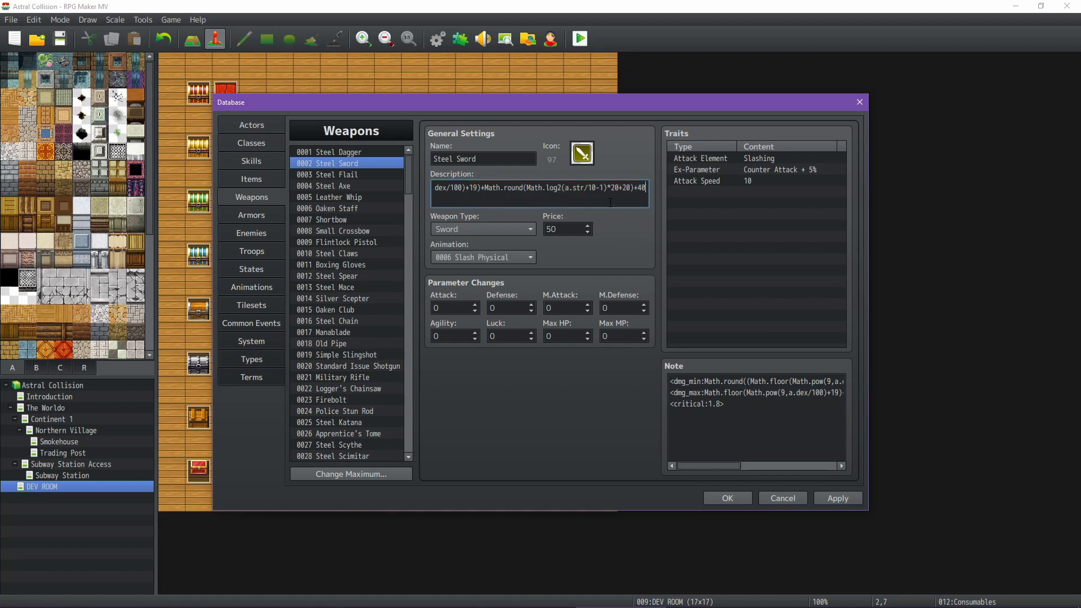
key("Home")
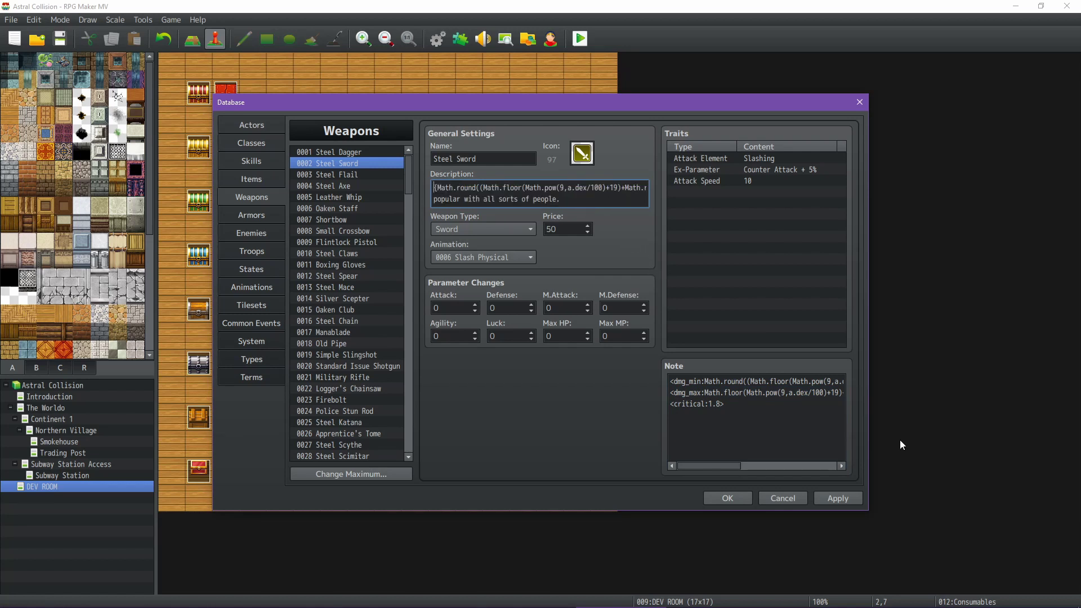
left_click(838, 497)
left_click(728, 498)
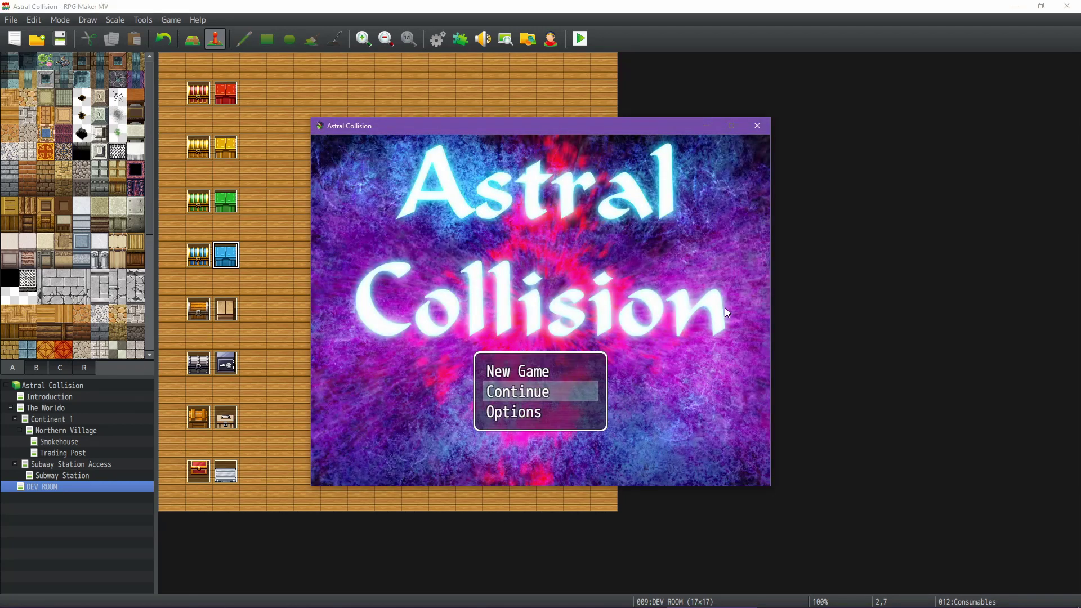
Start a new game in the playtest and recruit Sir Lionel the Knight
key("Return")
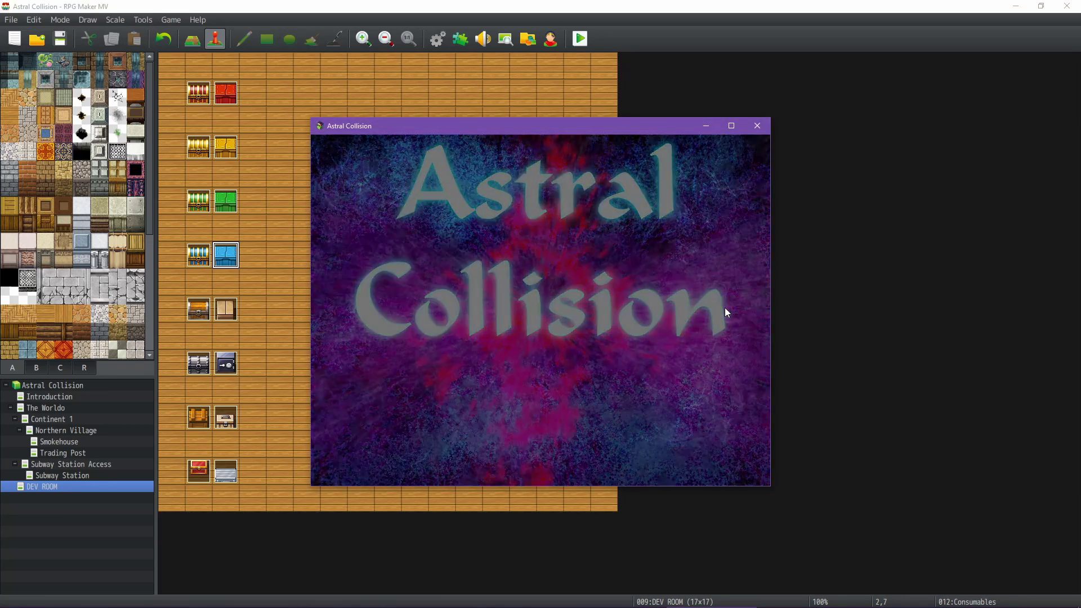
key("Up")
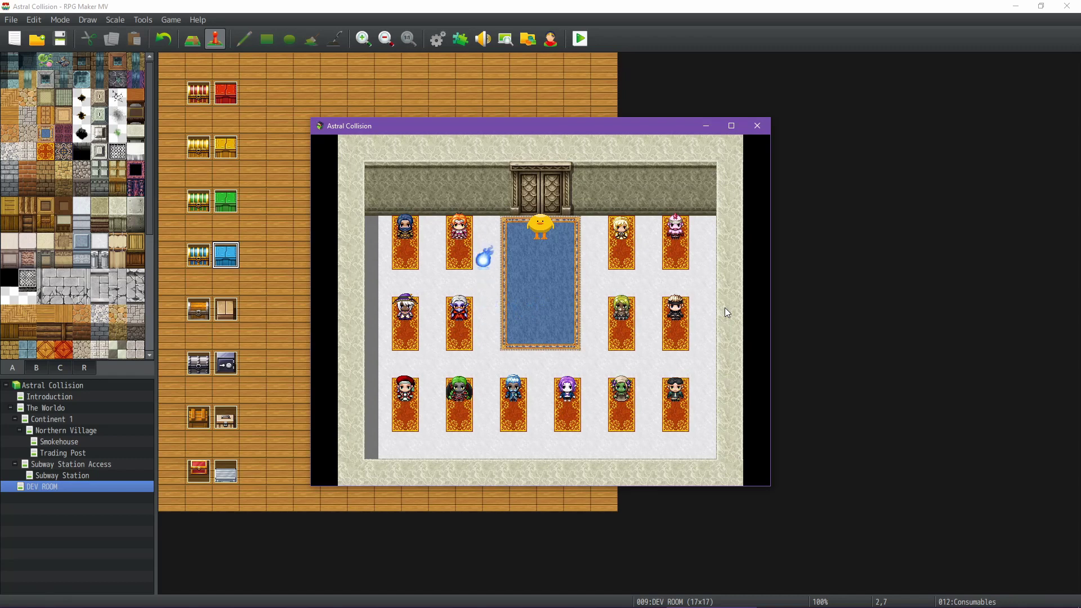
key("Left")
key("Up")
key("Return")
key("Return")
key("Return")
key("Return")
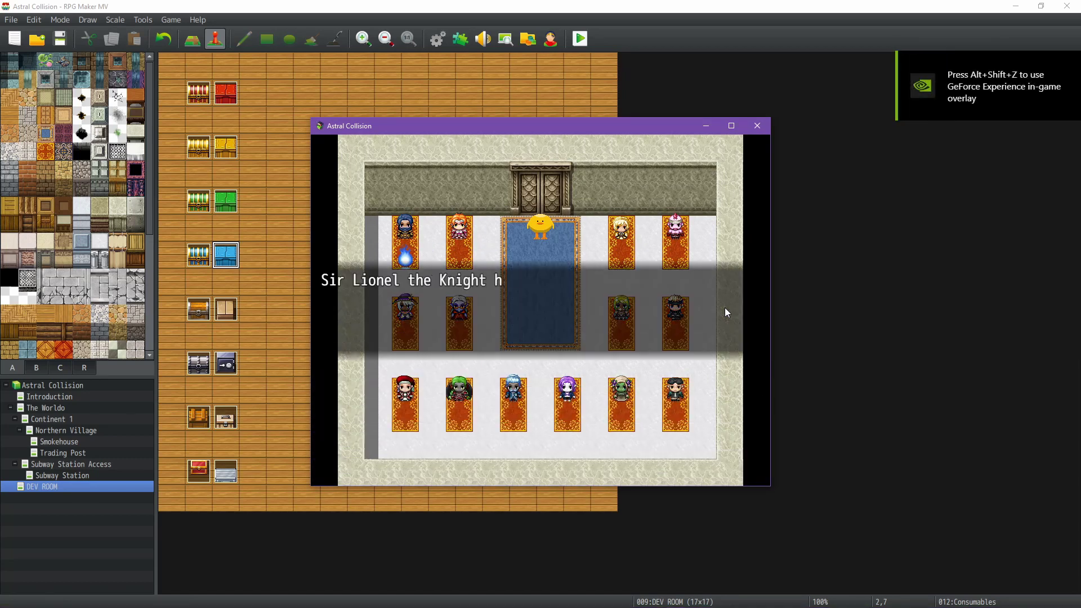
key("Return")
key("Right")
Open Sir Lionel's equipment screen and view the damage range in the Steel Sword's description
key("Escape")
key("Down")
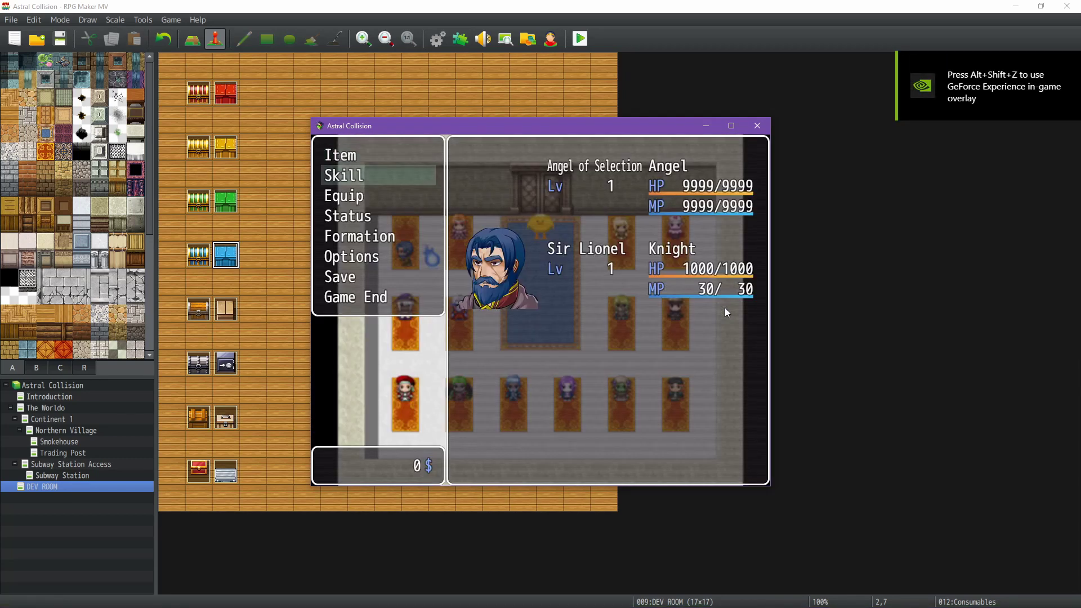
key("Down")
key("Down")
key("Up")
key("Return")
key("Down")
key("Return")
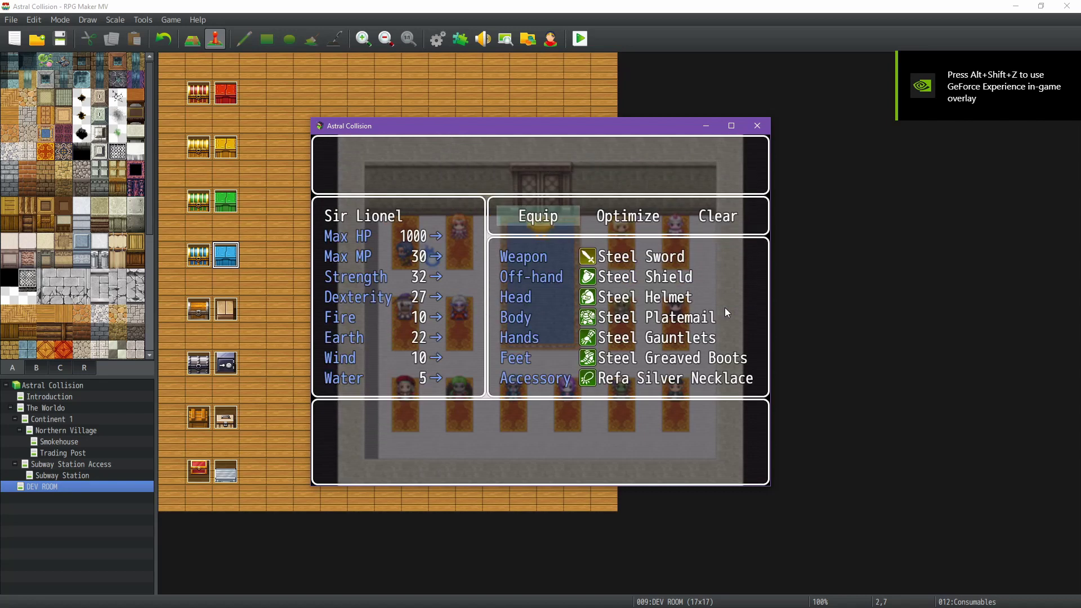
key("Return")
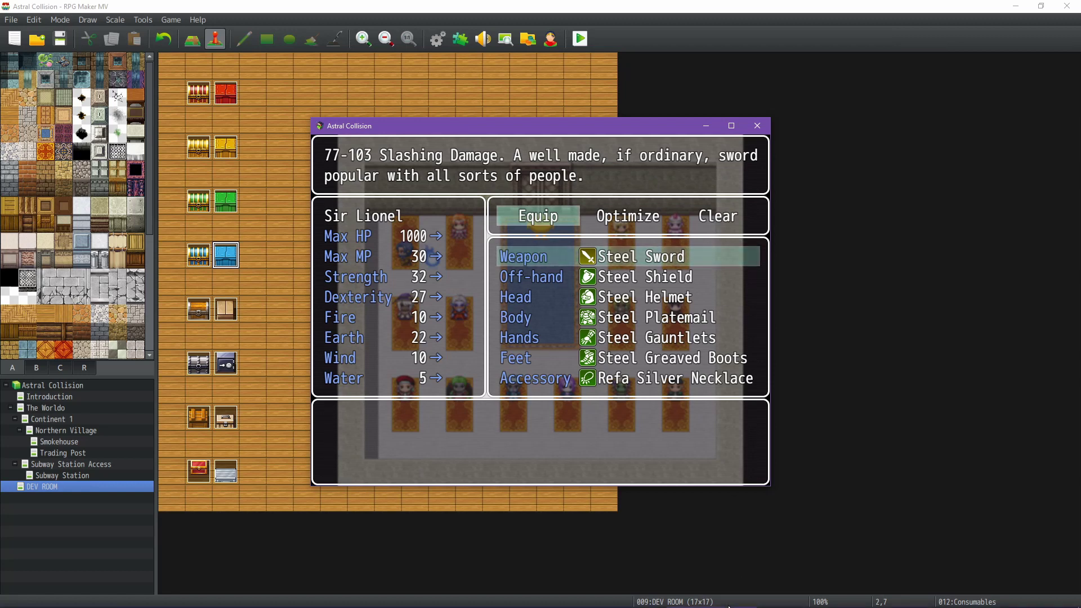
Switch to the Astral Collision spreadsheet, leave the open formula cell, and set Strength to 32 in the Stats table
mouse_move(725, 607)
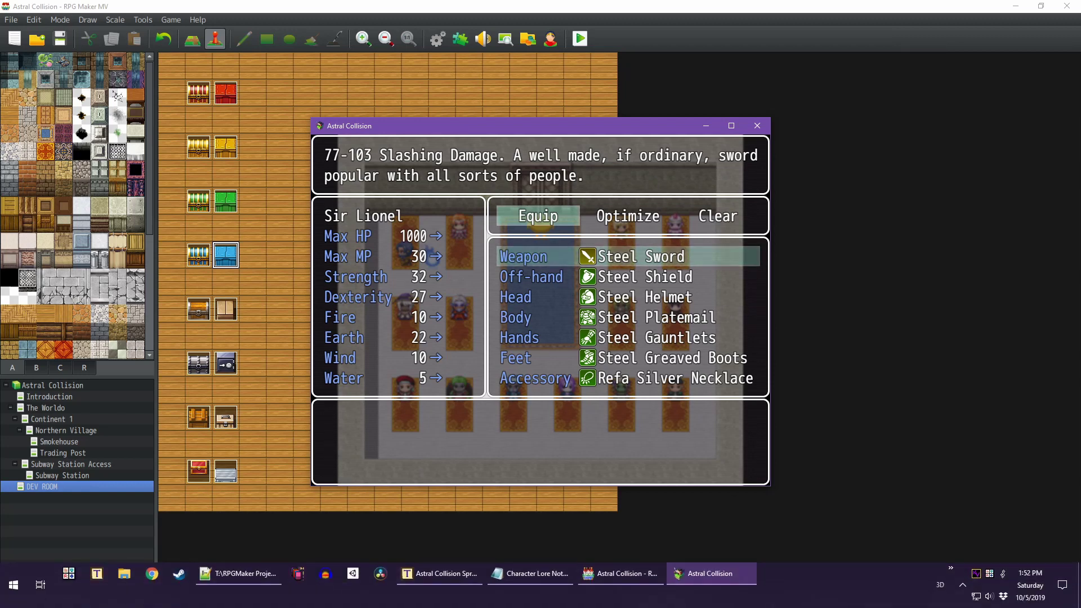
left_click(426, 576)
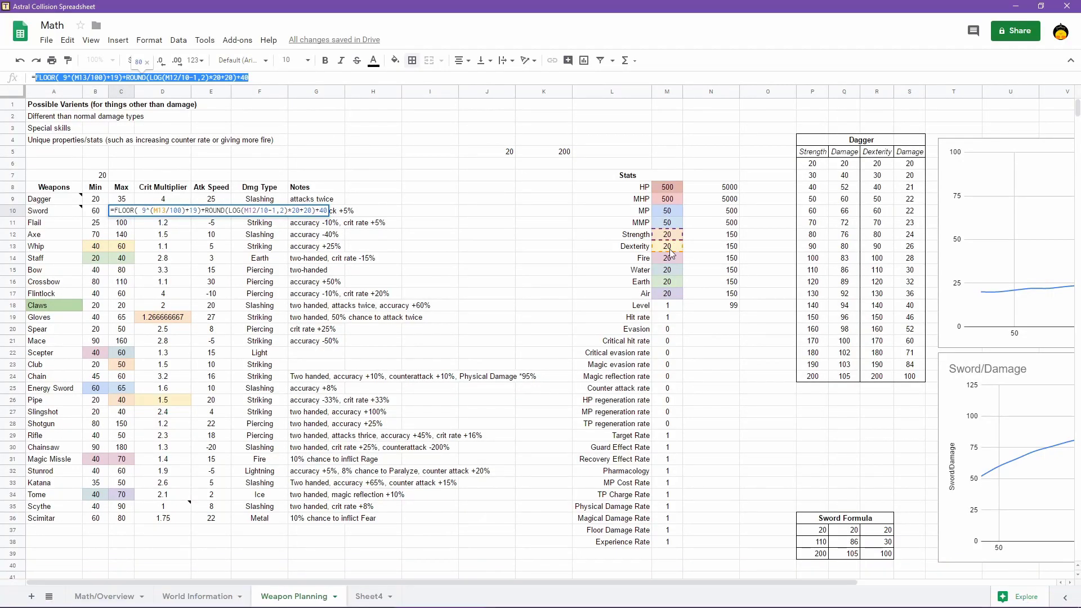
key("Return")
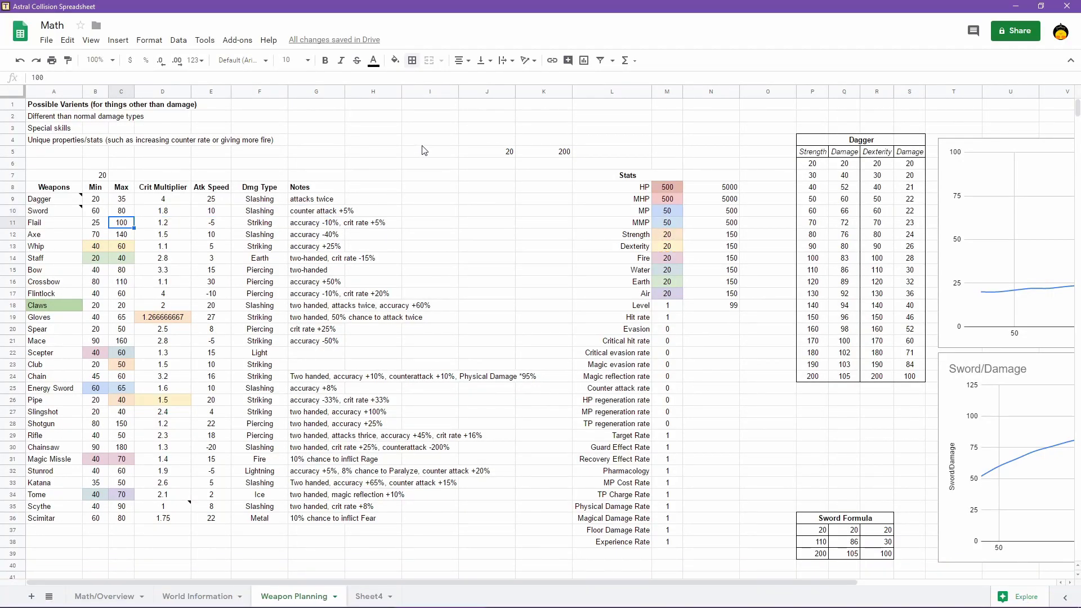
left_click(670, 235)
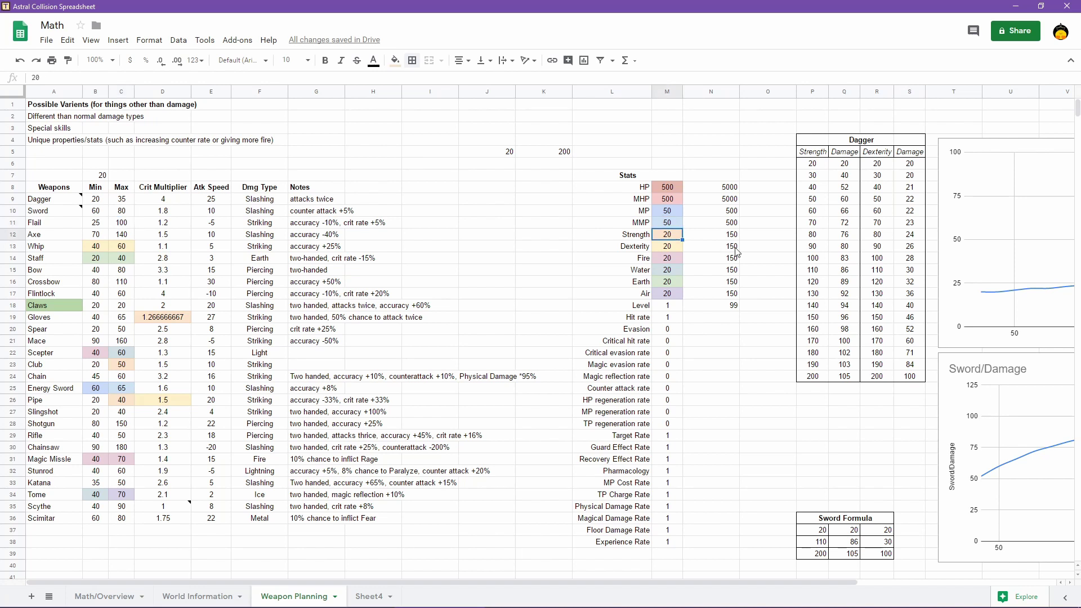
type("3")
key("Return")
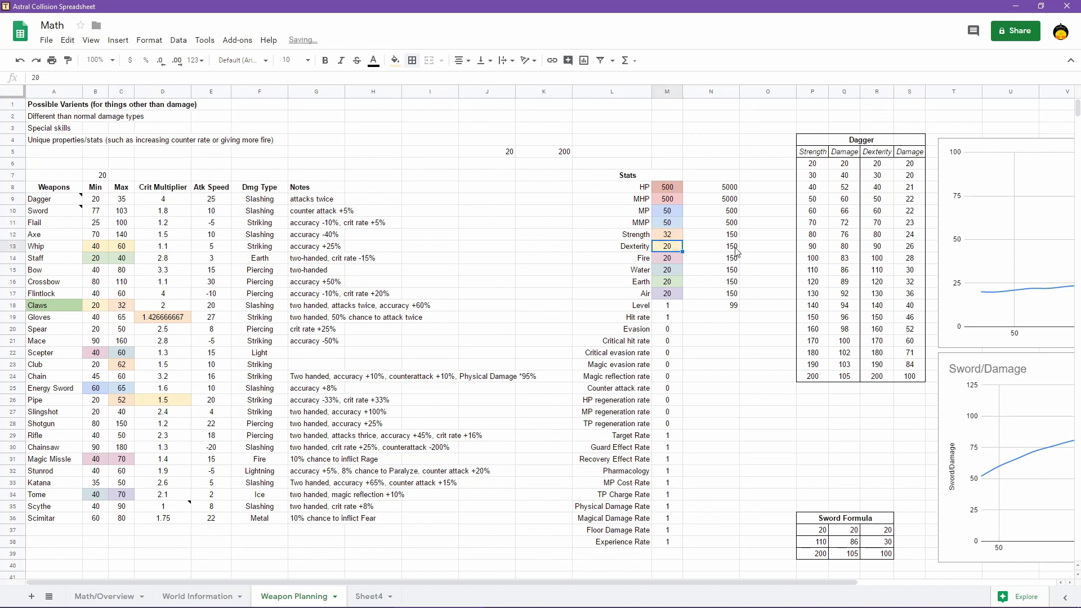
Set Dexterity to 17 in the Stats table
type("17")
key("Return")
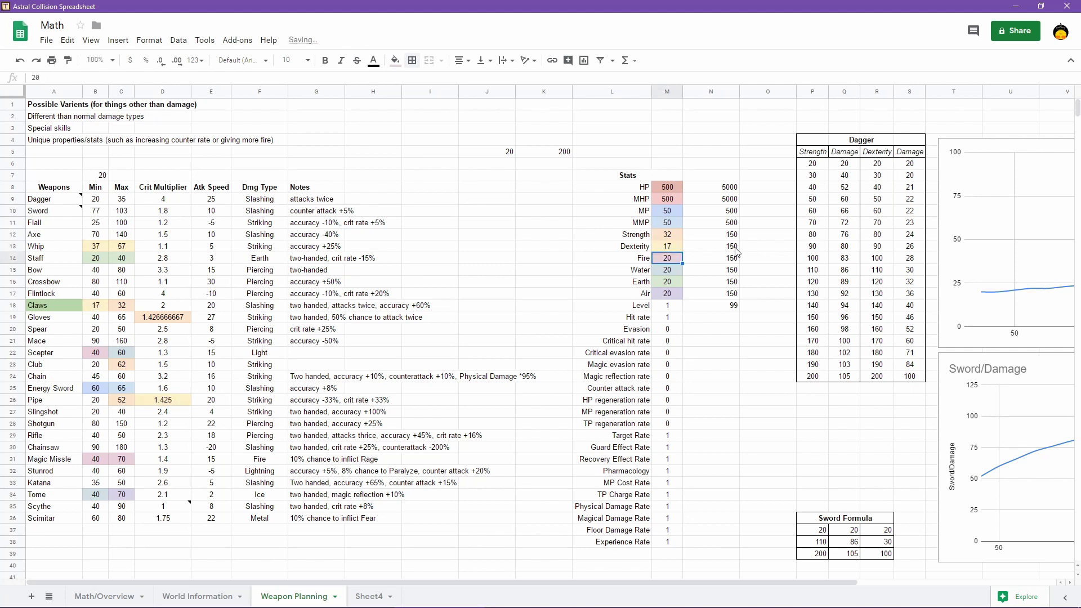
key("Up")
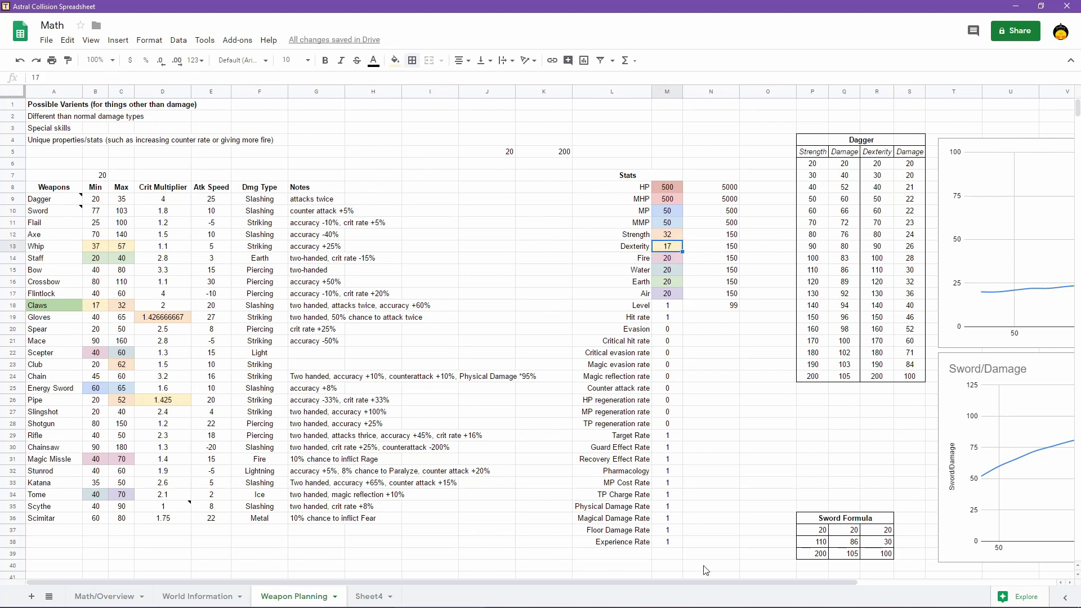
Switch to the game playtest and check Sir Lionel's Strength and Dexterity on the equipment screen
mouse_move(714, 604)
mouse_move(708, 579)
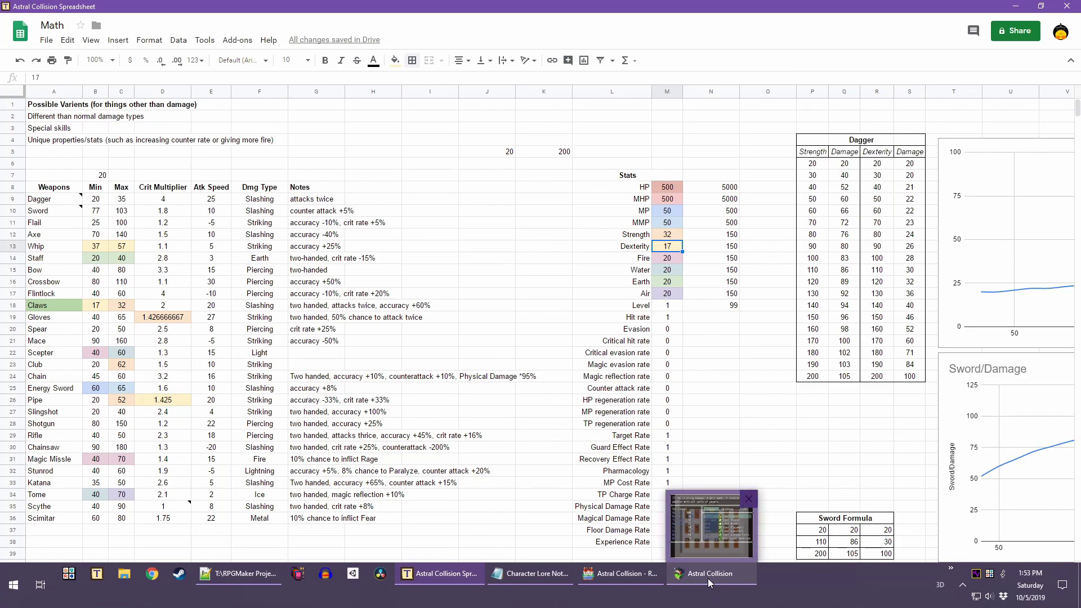
mouse_move(704, 542)
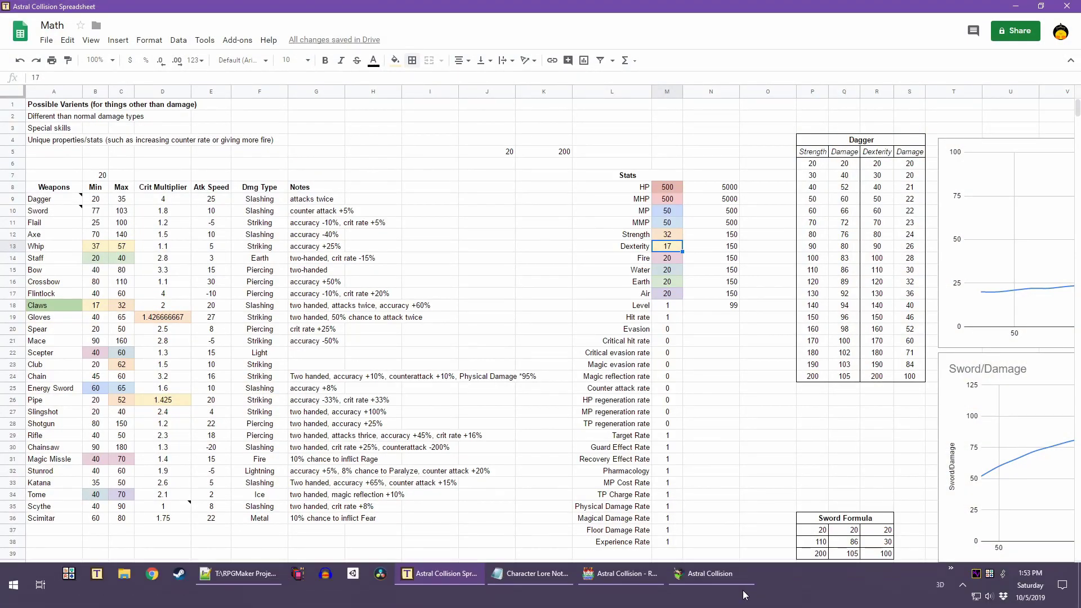
left_click(698, 575)
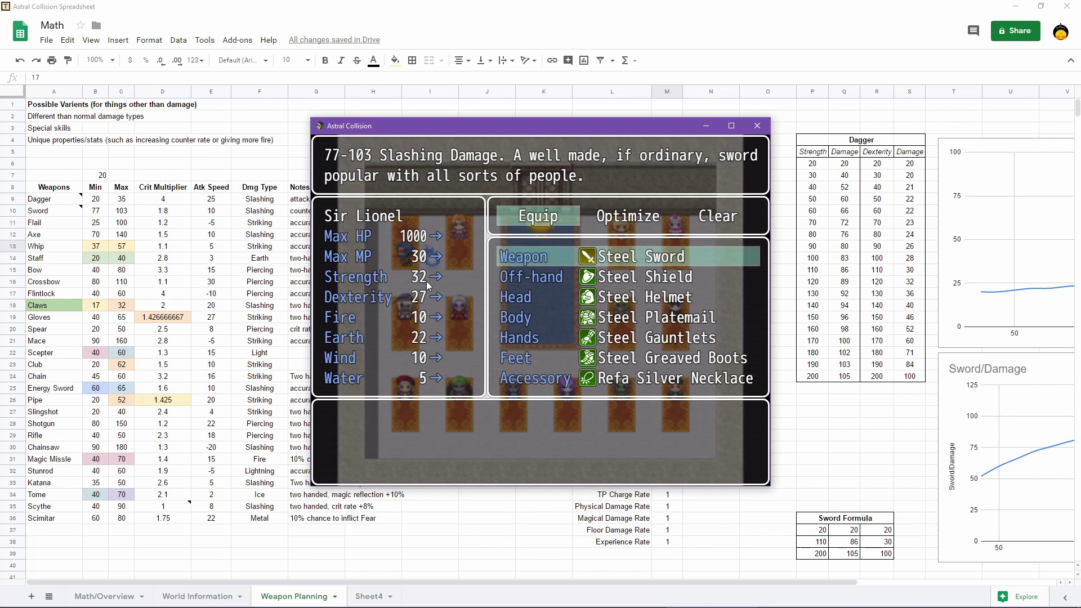
Set Dexterity to 27 in the spreadsheet and return to the playtest to compare the Sword's damage range
left_click(527, 25)
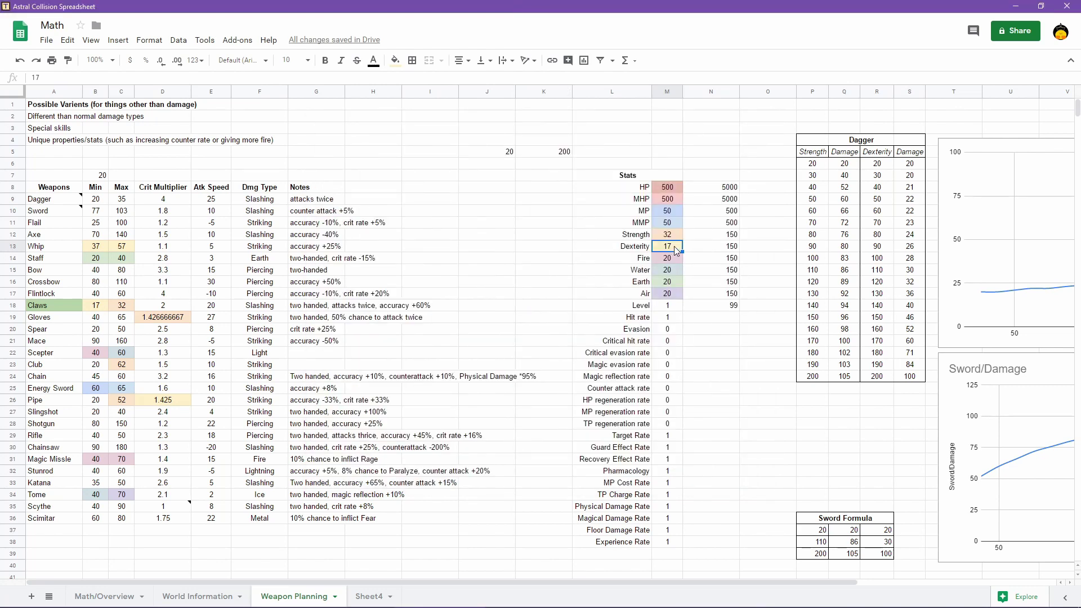
type("27")
key("Return")
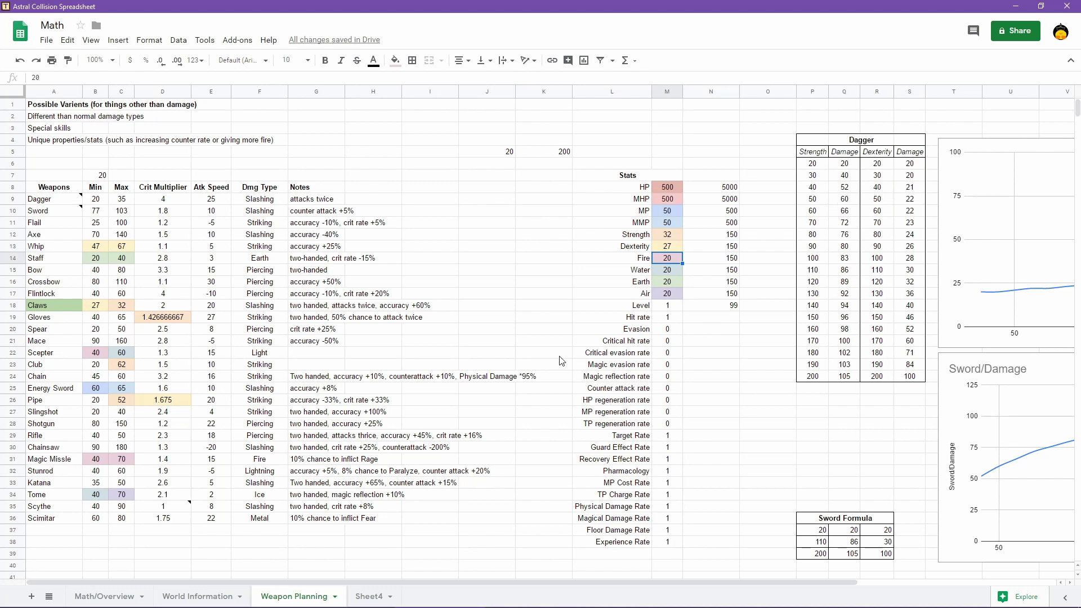
mouse_move(438, 607)
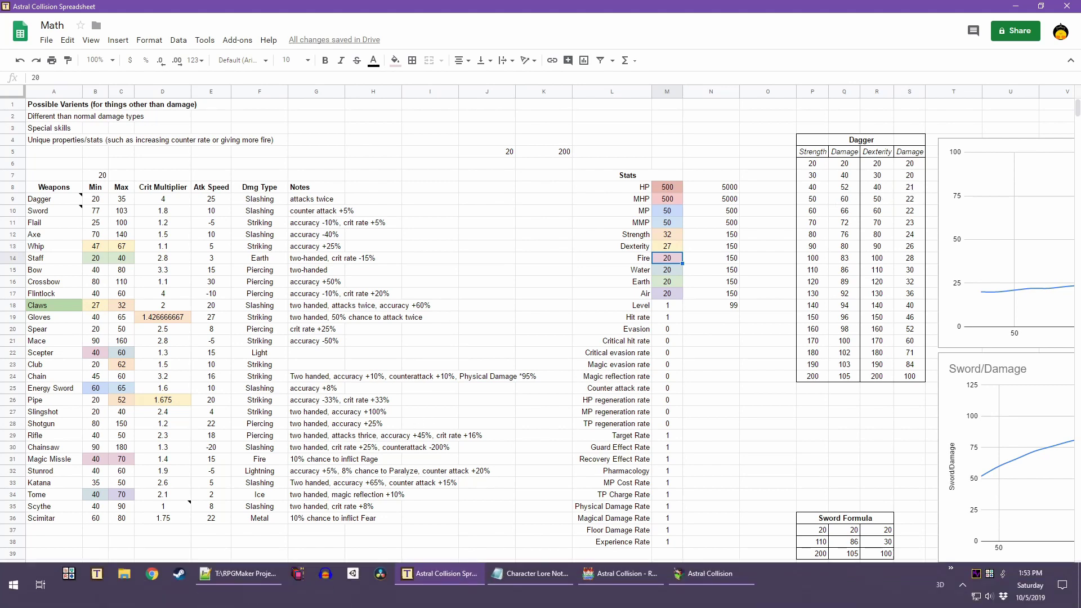
left_click(701, 575)
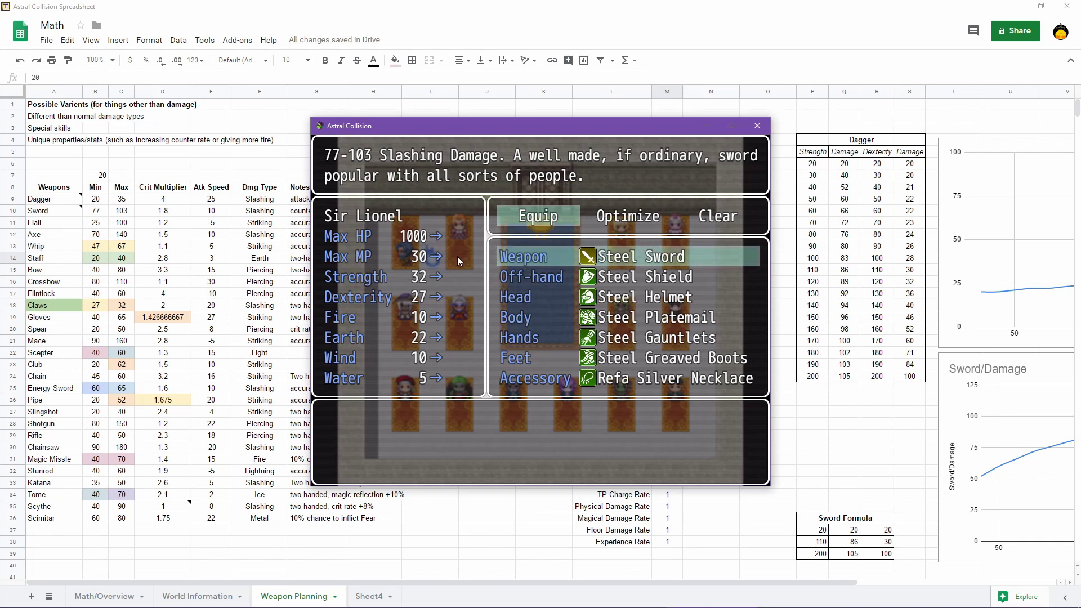
Leave Sir Lionel's equipment screen and the game menu, and recruit Lady Isabella into the party
key("Escape")
key("Escape")
key("Escape")
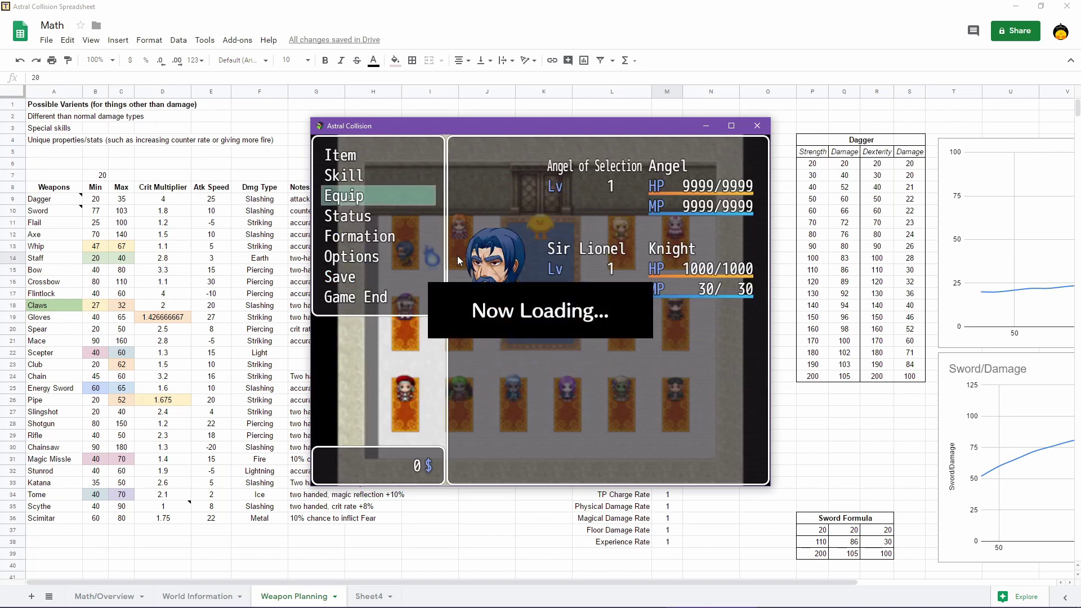
key("Right")
key("Right")
key("Right")
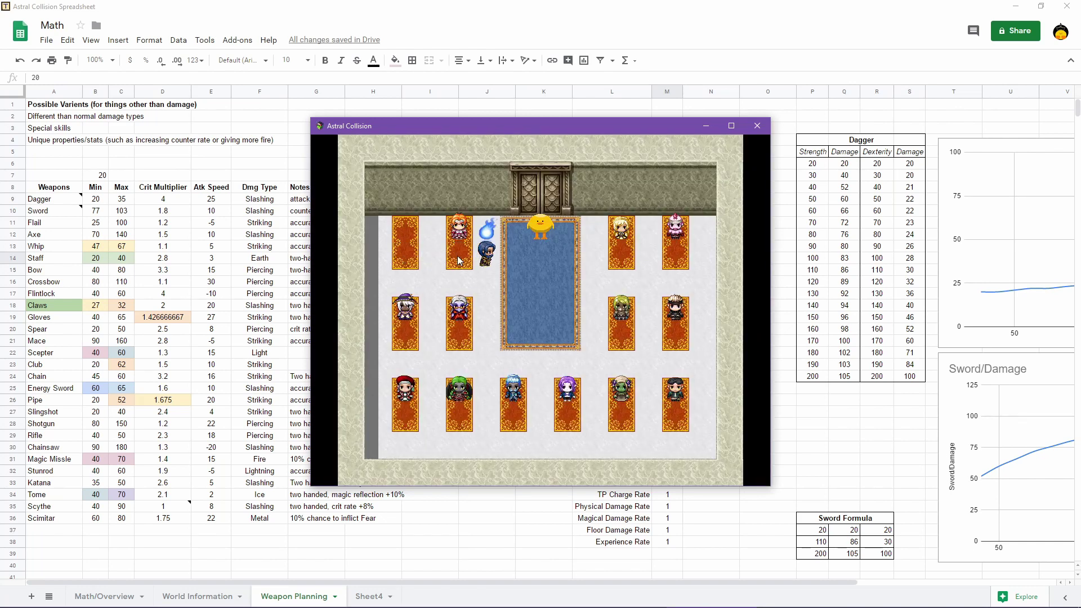
key("Return")
key("Return")
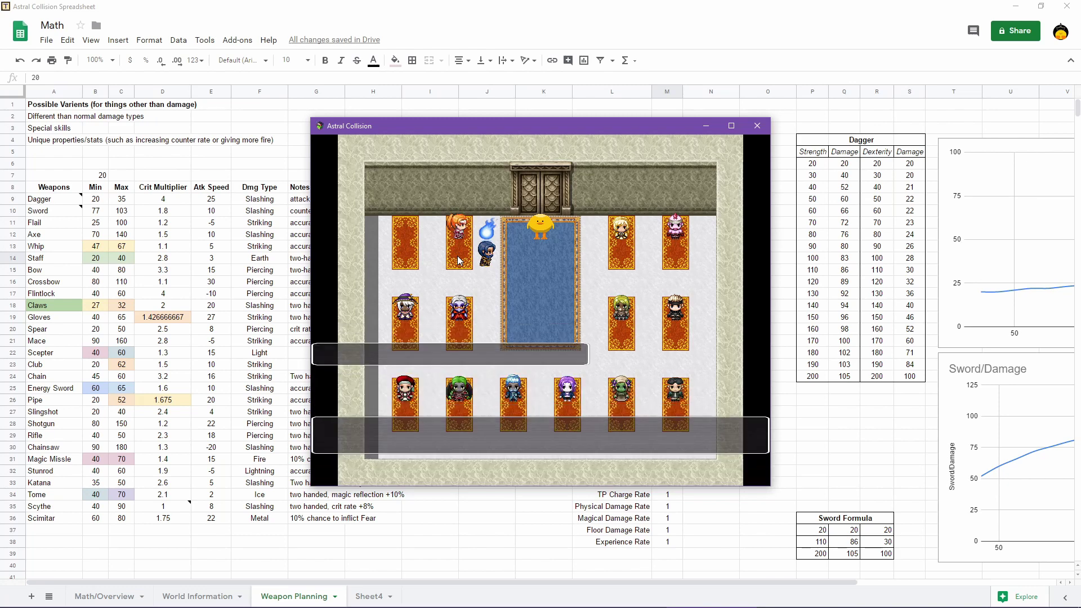
key("Return")
Walk across the blue carpet to Francis the Ranger and recruit him into the party
key("Down")
key("Down")
key("Right")
key("Right")
key("Right")
key("Right")
key("Right")
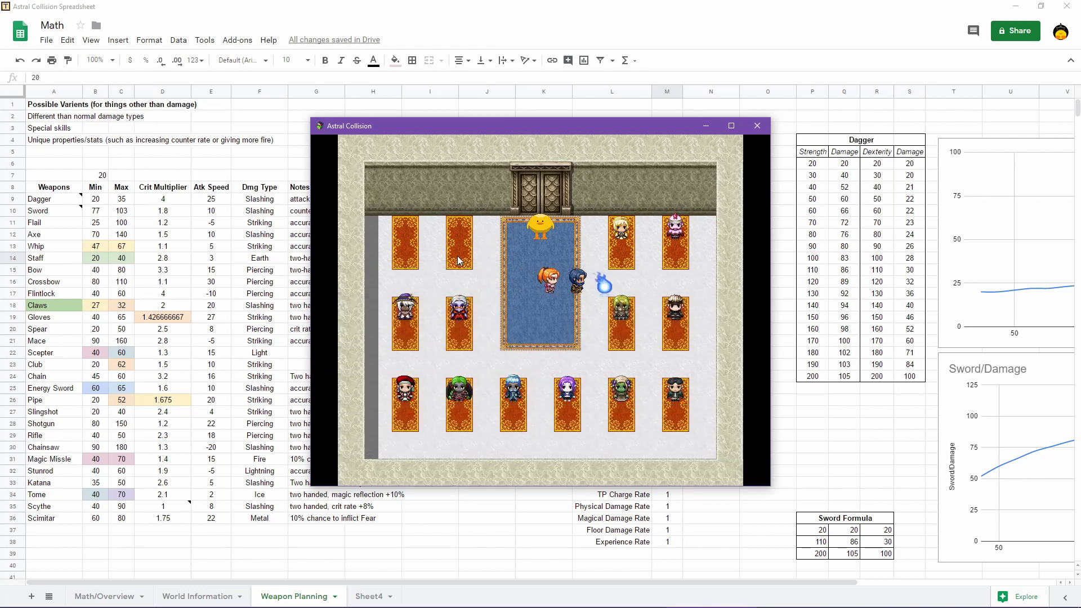
key("Down")
key("Return")
key("Return")
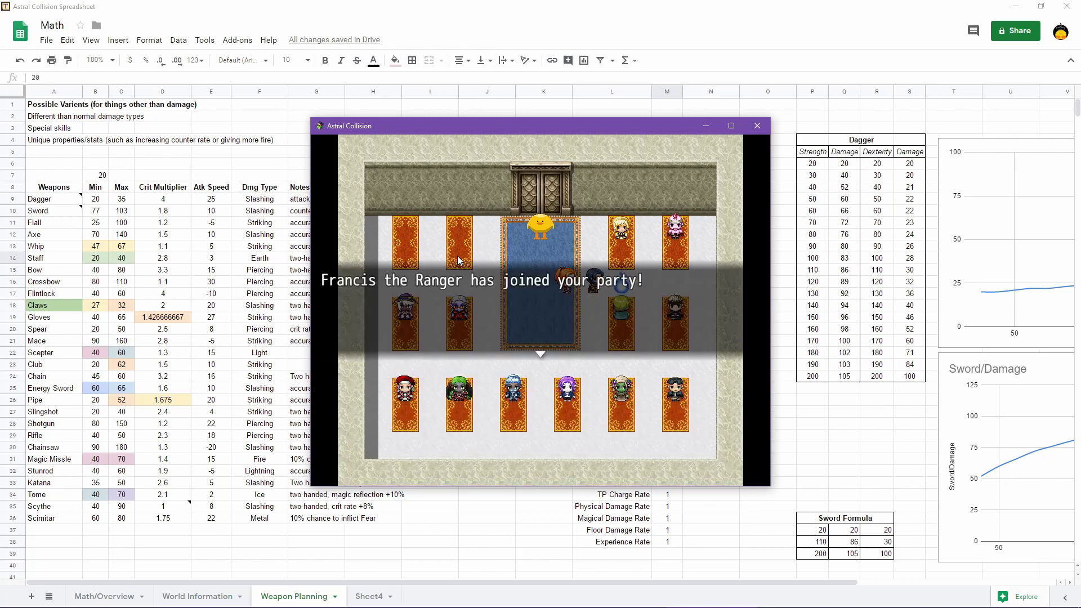
key("Return")
Walk back to Kalissa the Warmage and recruit her into the party
key("Down")
key("Down")
key("Left")
key("Left")
key("Left")
key("Left")
key("Left")
key("Left")
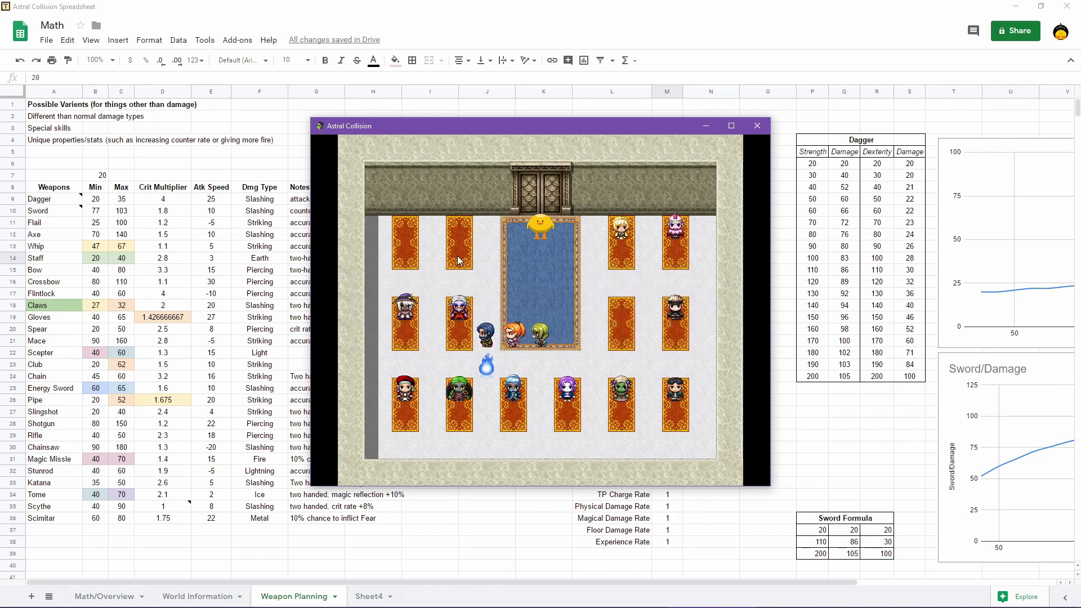
key("Down")
key("Return")
key("Return")
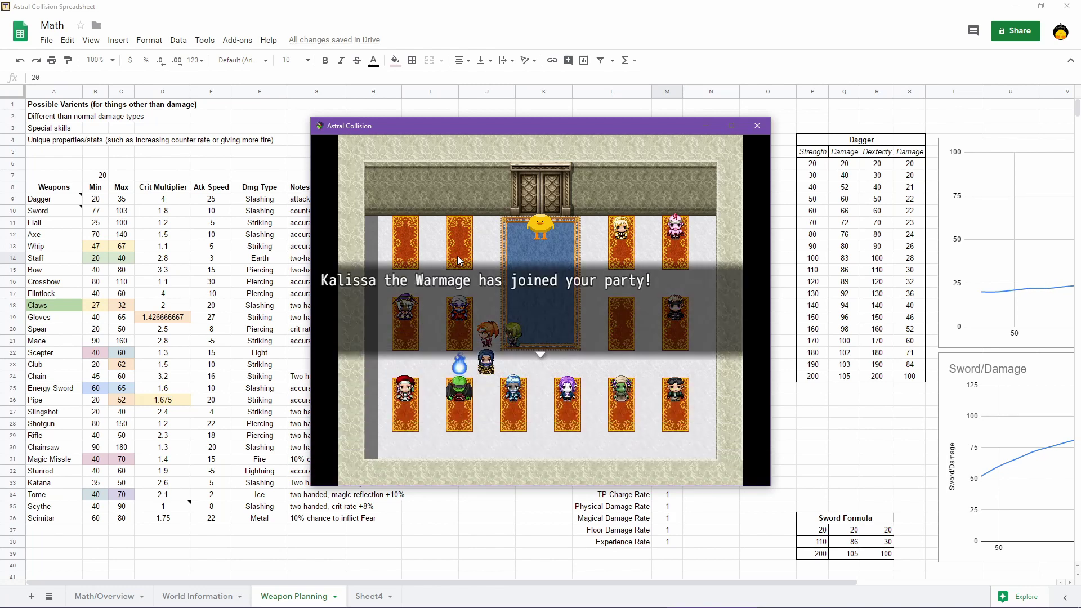
key("Return")
key("Return")
Go to Kalissa's equipment screen in the game menu and unequip her Manablade
key("Escape")
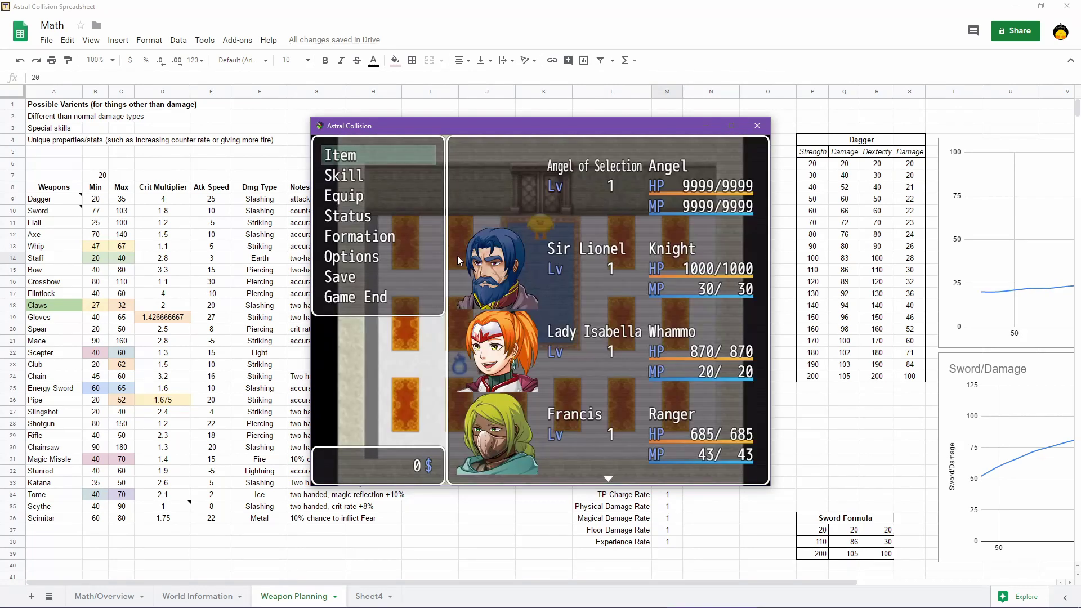
key("Down")
key("Down")
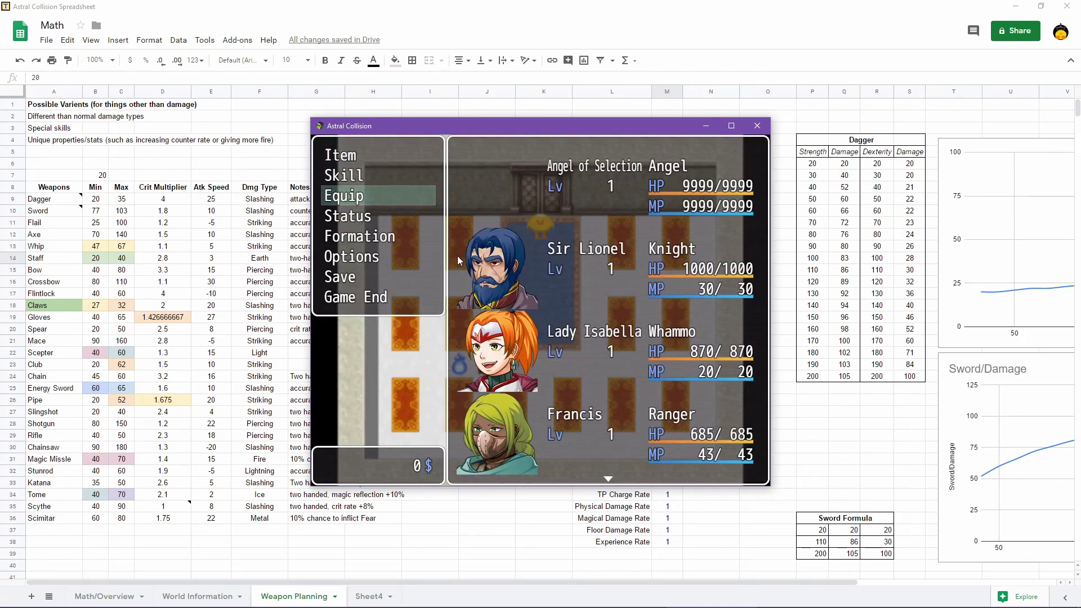
key("Return")
key("Down")
key("Return")
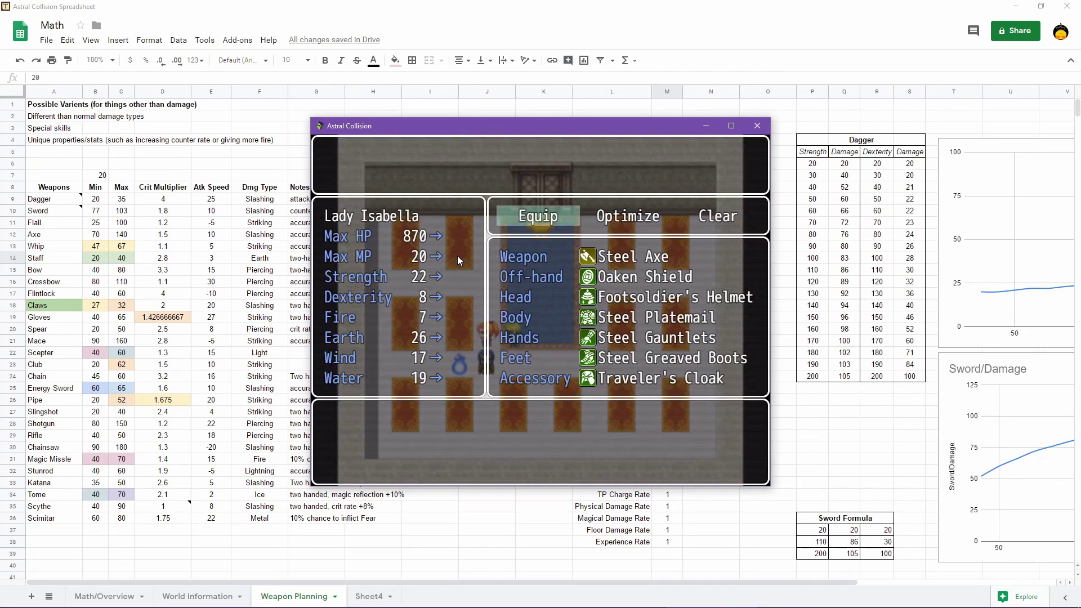
key("w")
key("w")
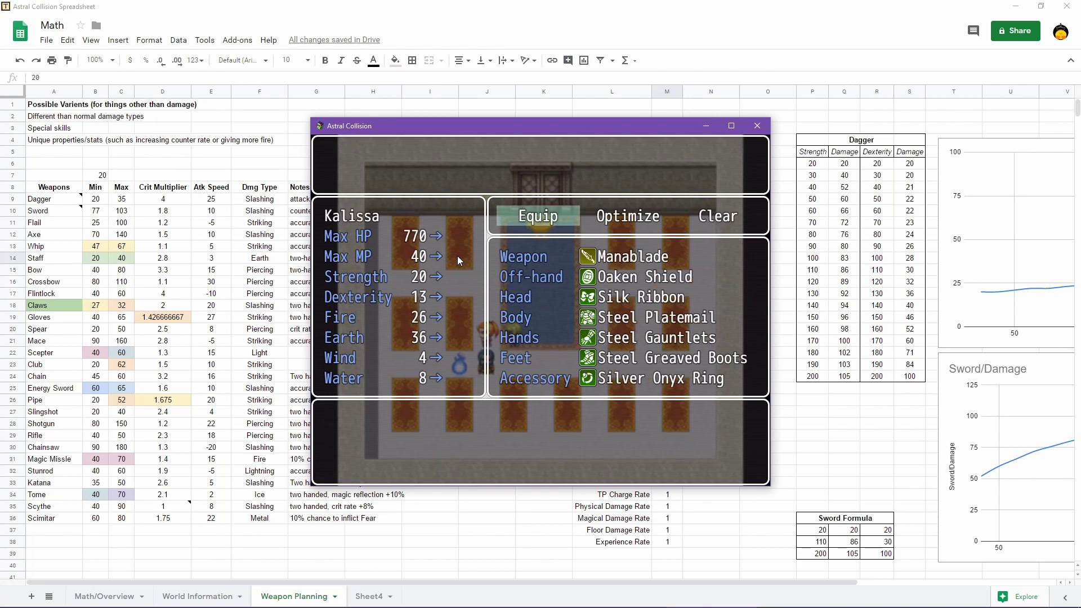
key("Return")
key("Return")
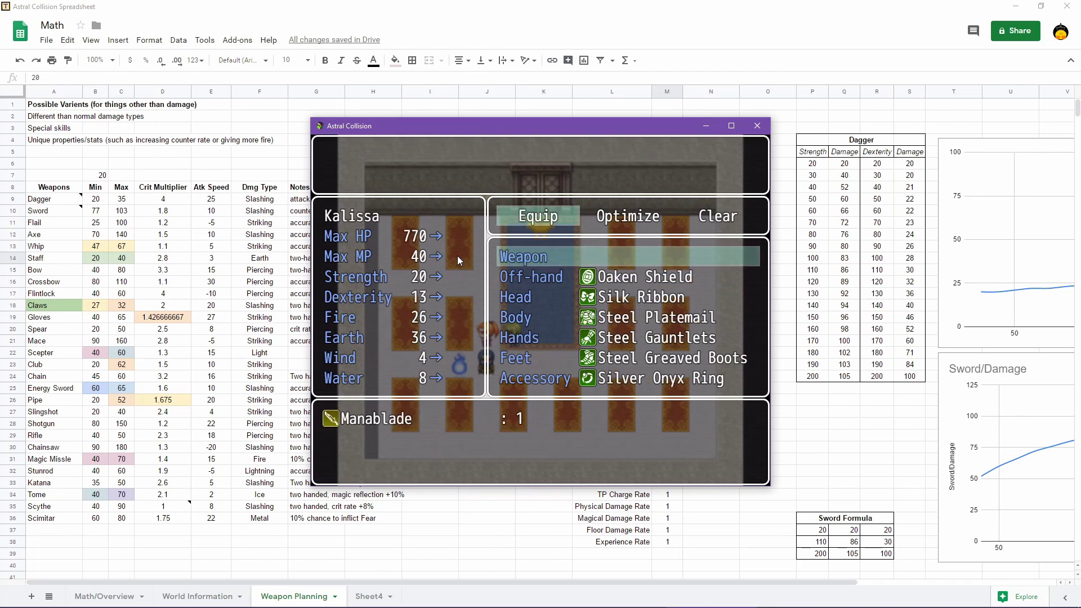
Go to Francis's equipment screen and unequip his Shortbow
key("Escape")
key("w")
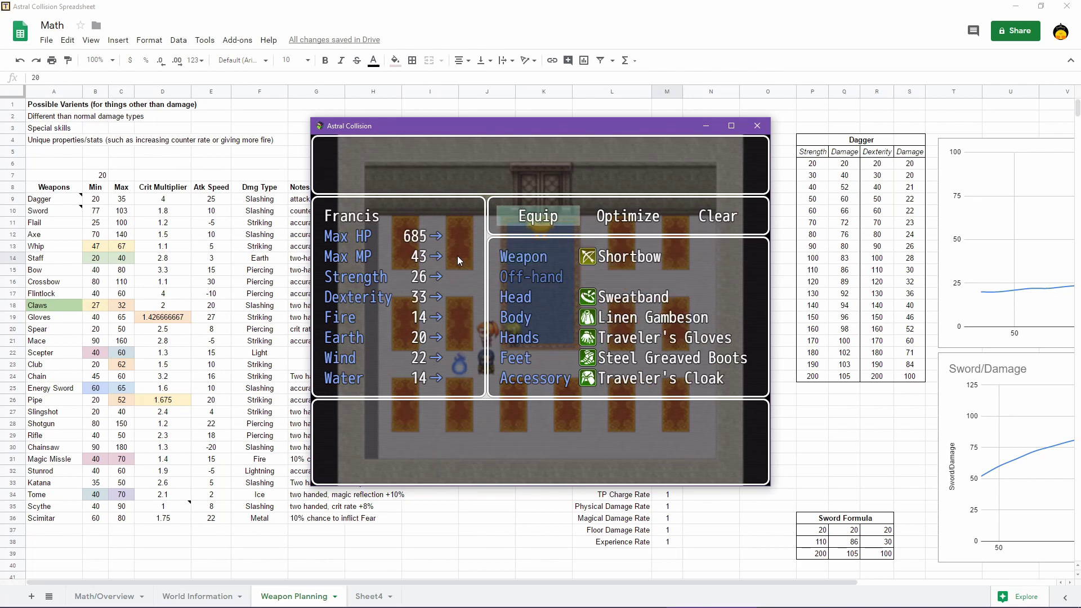
key("Return")
key("Return")
key("Right")
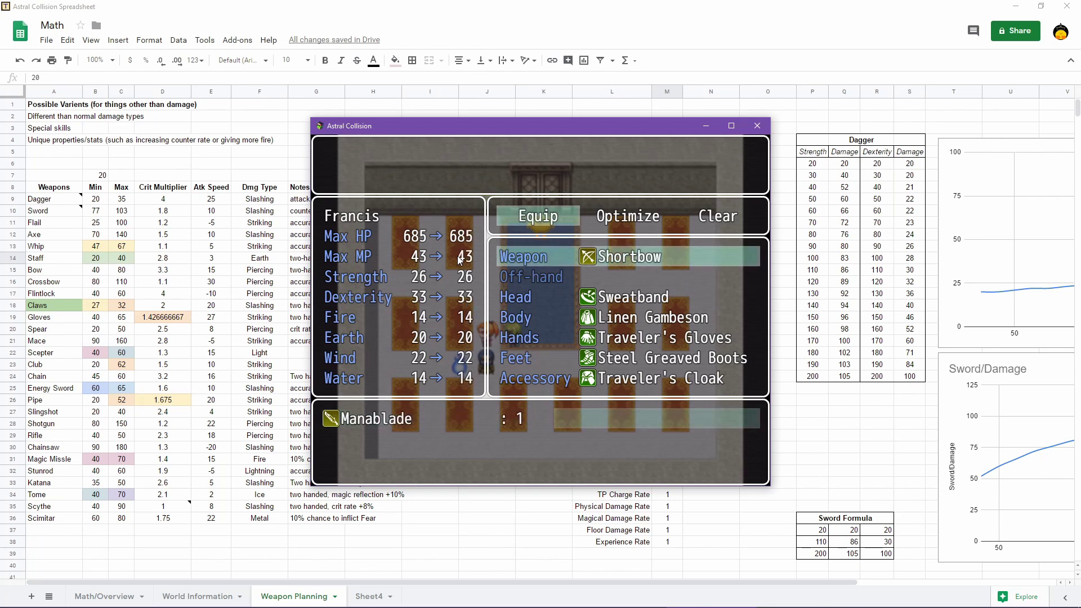
key("Return")
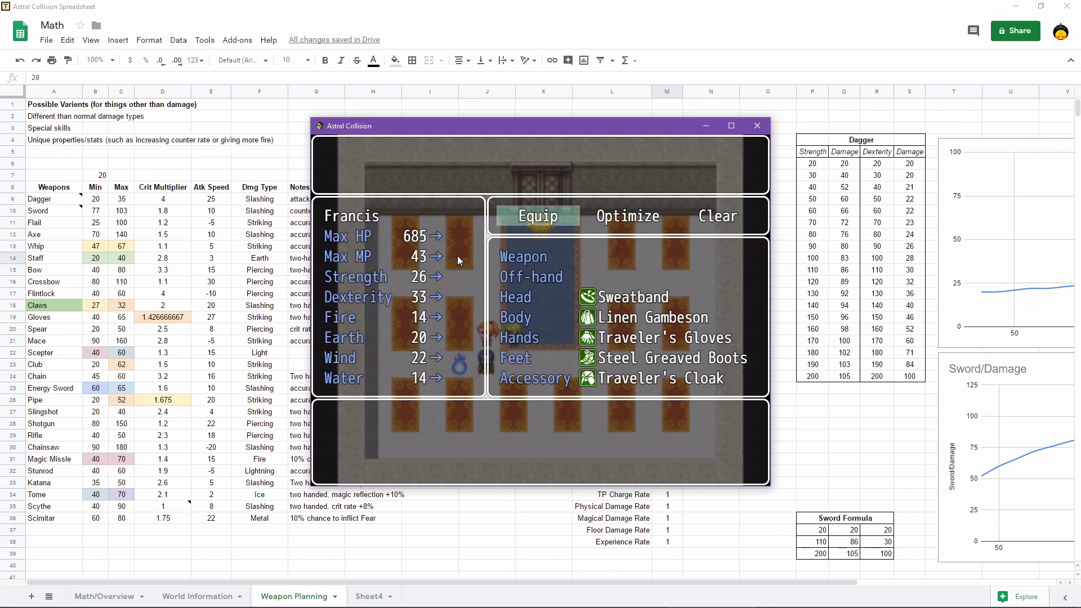
Go to Lady Isabella's equipment screen and unequip her Steel Axe
key("Page_Down")
key("Return")
key("Return")
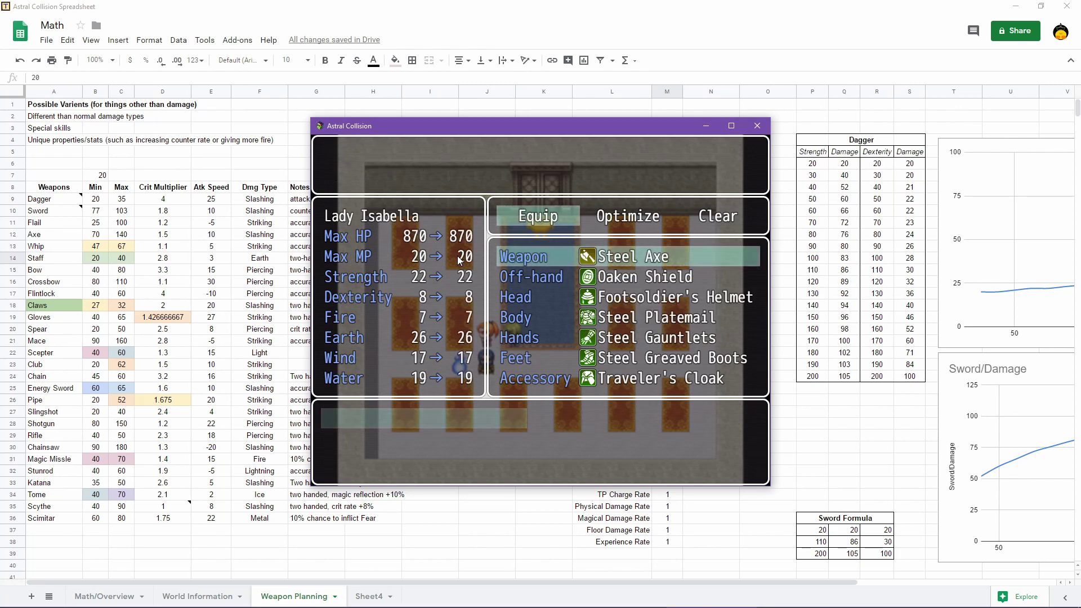
key("Return")
key("Escape")
Move the Steel Sword from Sir Lionel to Lady Isabella and check its damage range in the description
key("Page_Down")
key("Return")
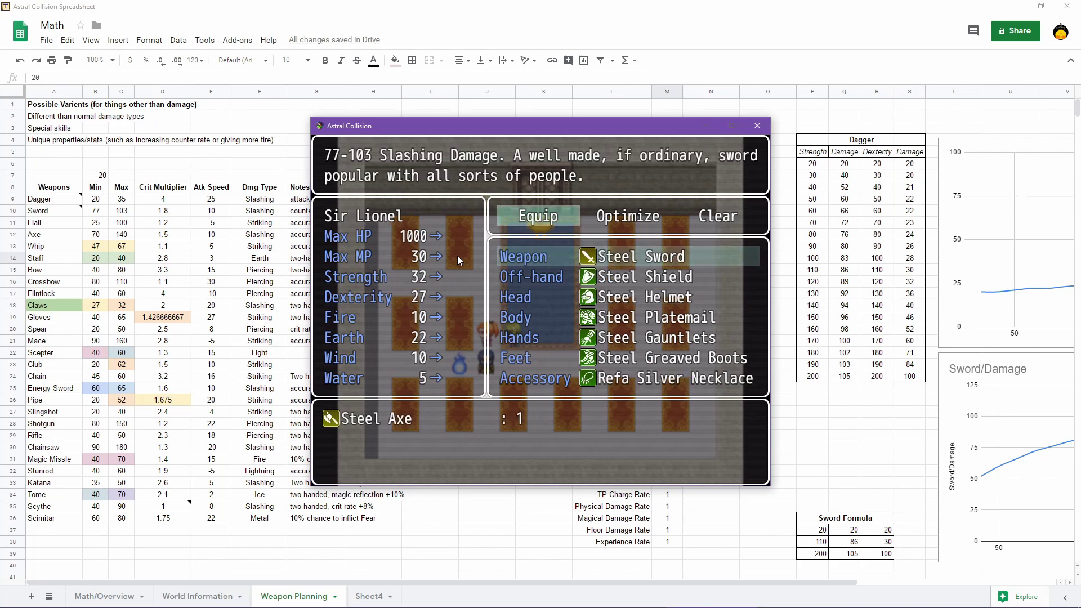
key("Return")
key("Right")
key("Return")
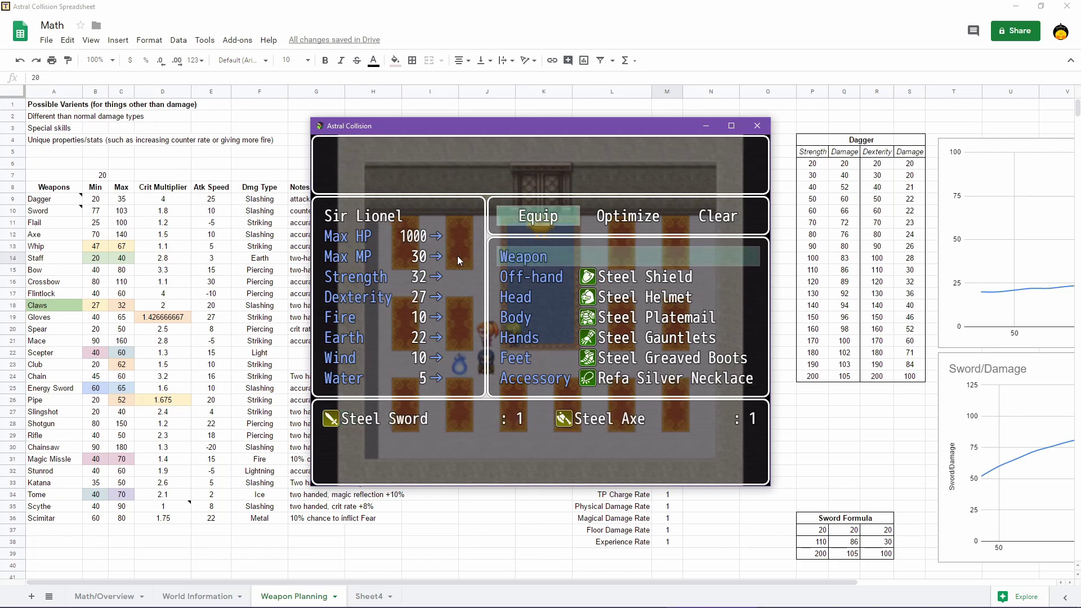
key("Escape")
key("Page_Up")
key("Return")
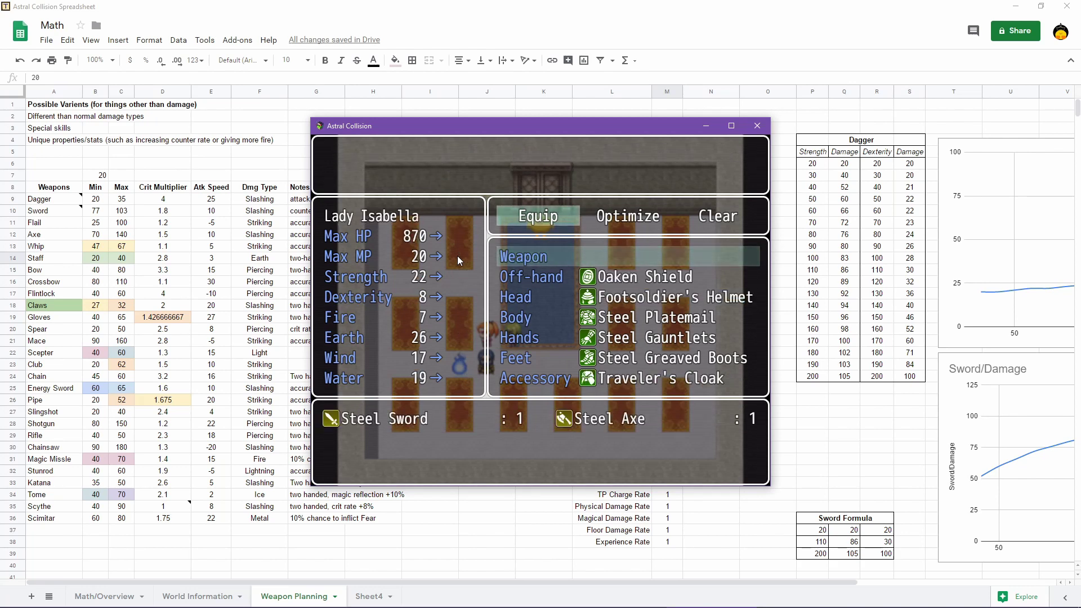
key("Return")
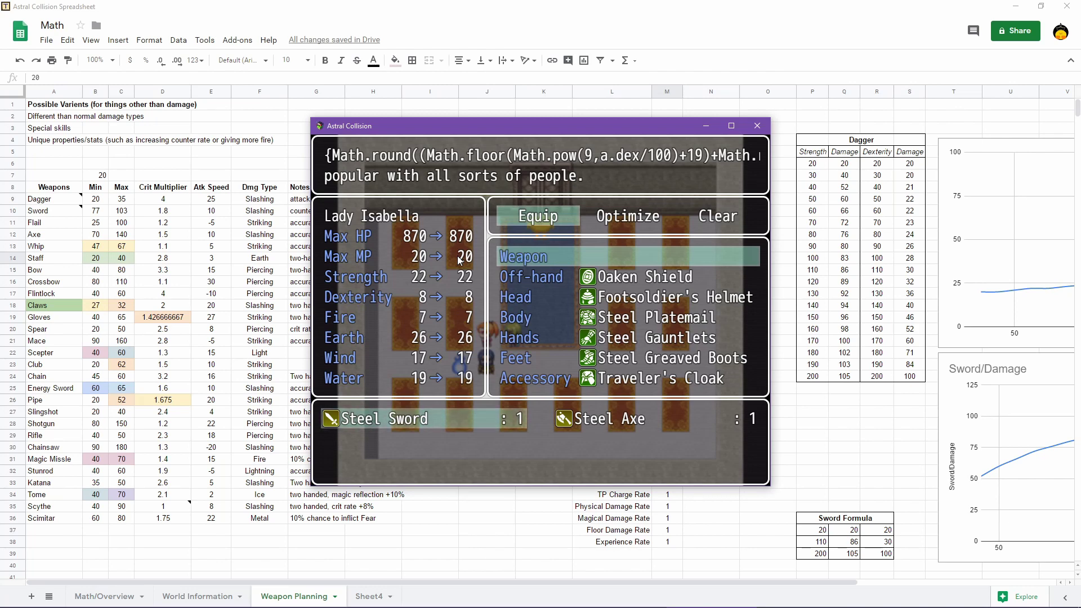
key("Return")
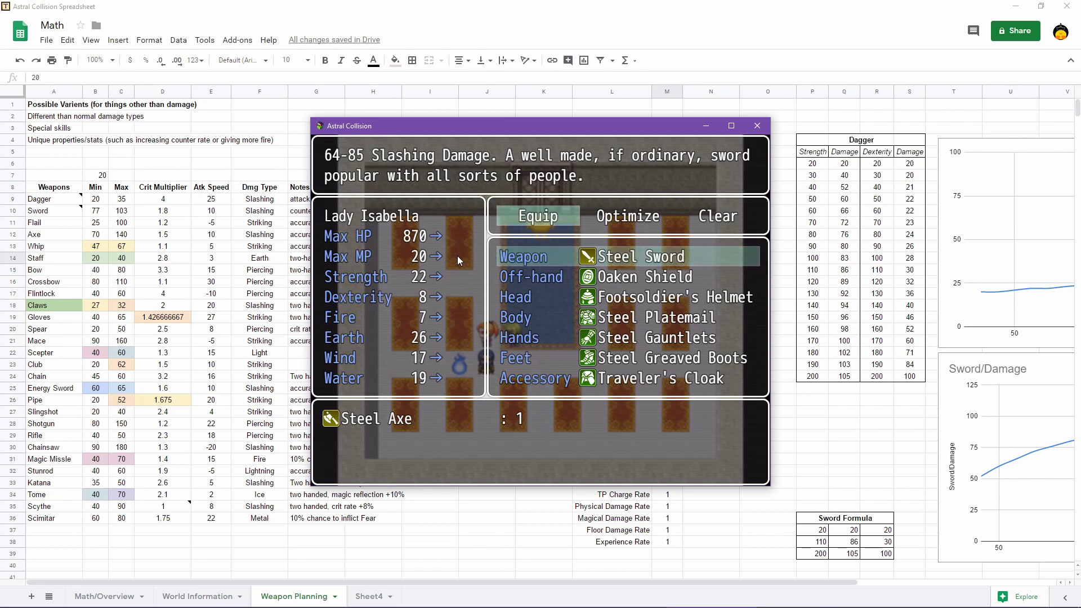
Move the Steel Sword from Lady Isabella to Francis and check its damage range in the description
key("Return")
key("Right")
key("Return")
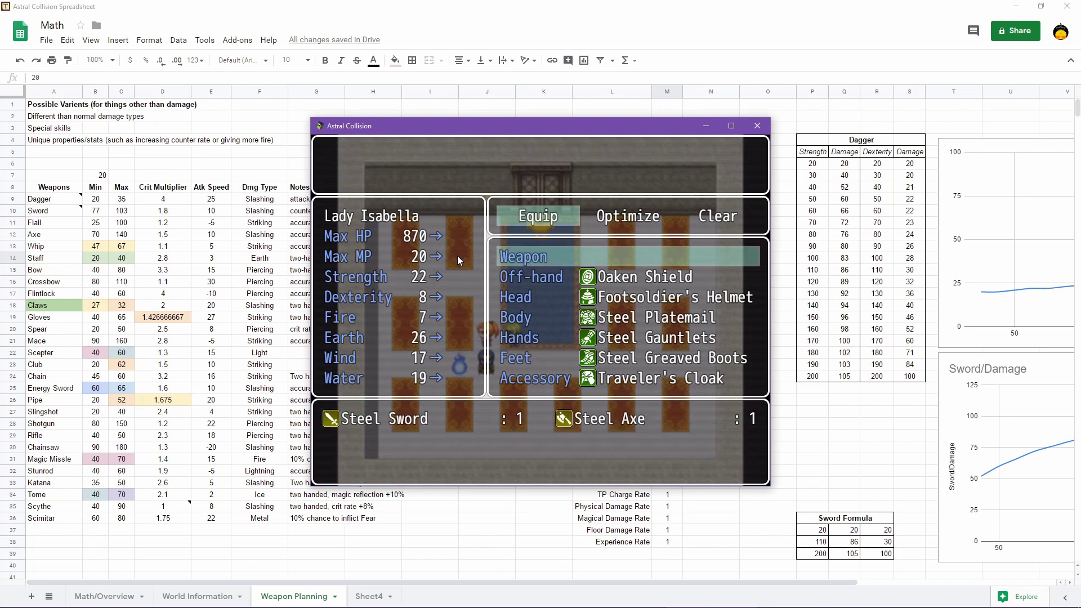
key("Escape")
key("w")
key("Return")
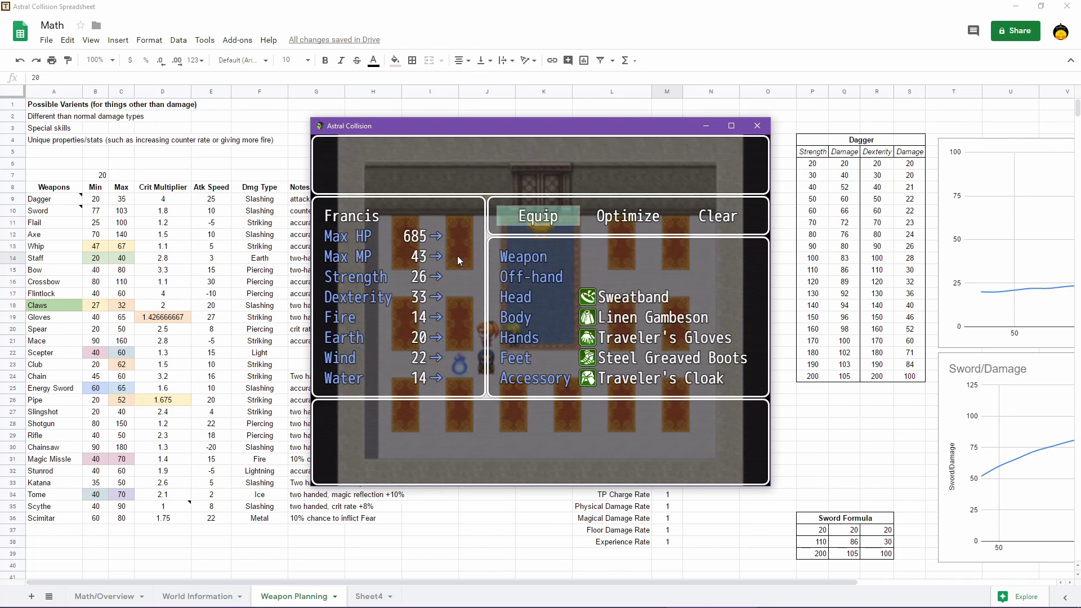
key("Return")
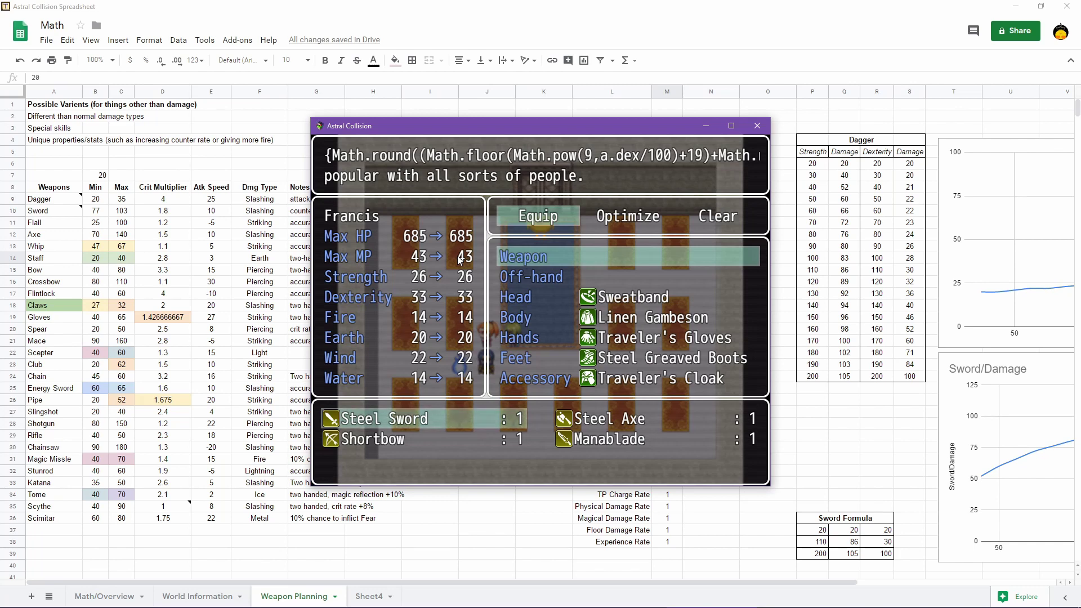
key("Return")
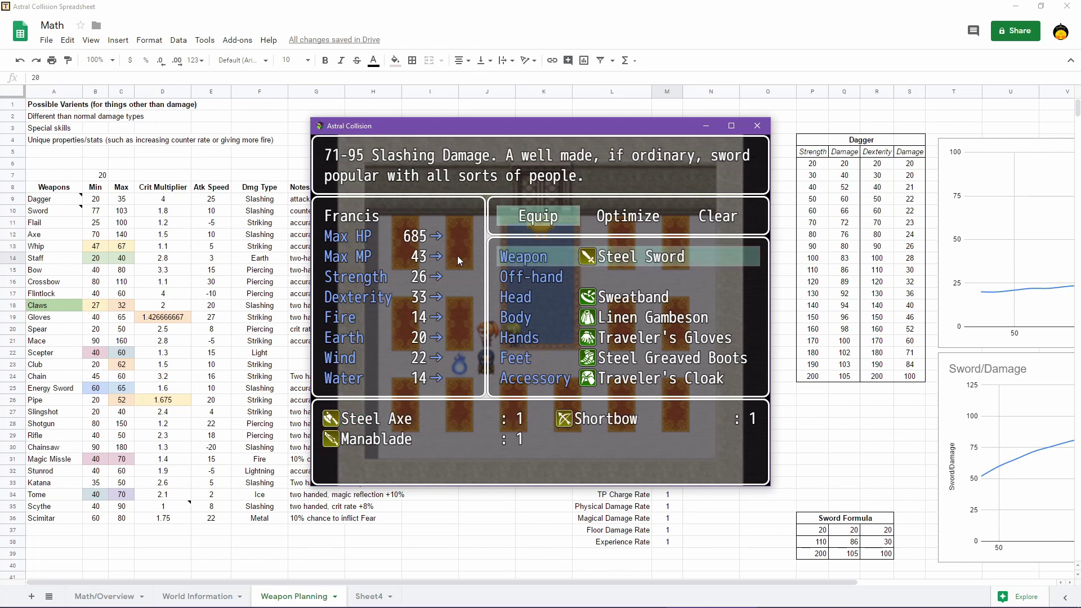
Move the Steel Sword from Francis to Kalissa and check its damage range in the description
key("Return")
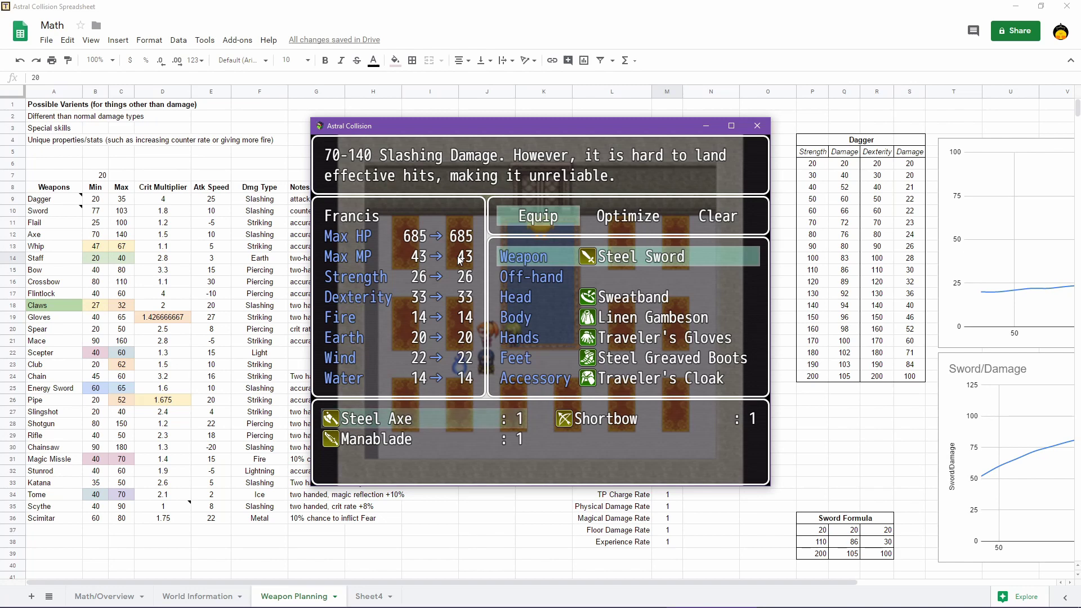
key("Down")
key("Right")
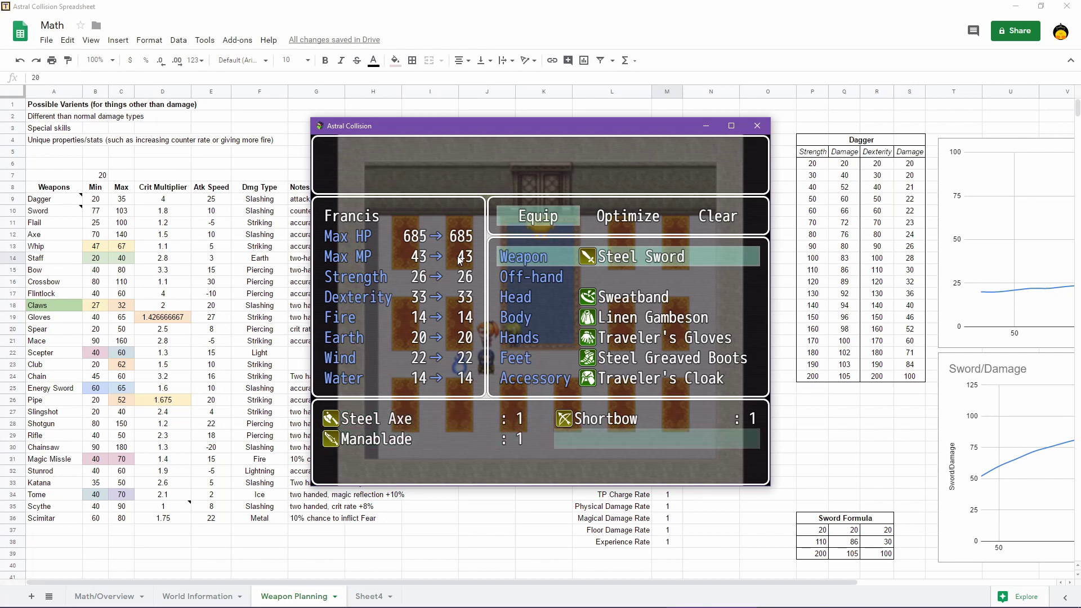
key("Return")
key("Escape")
key("w")
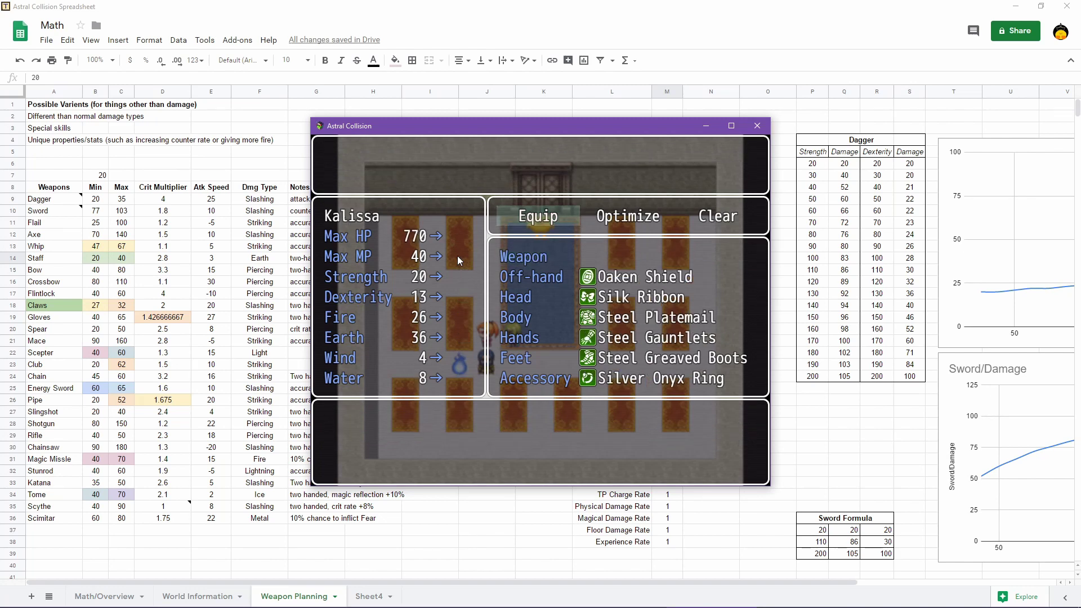
key("Return")
key("Return")
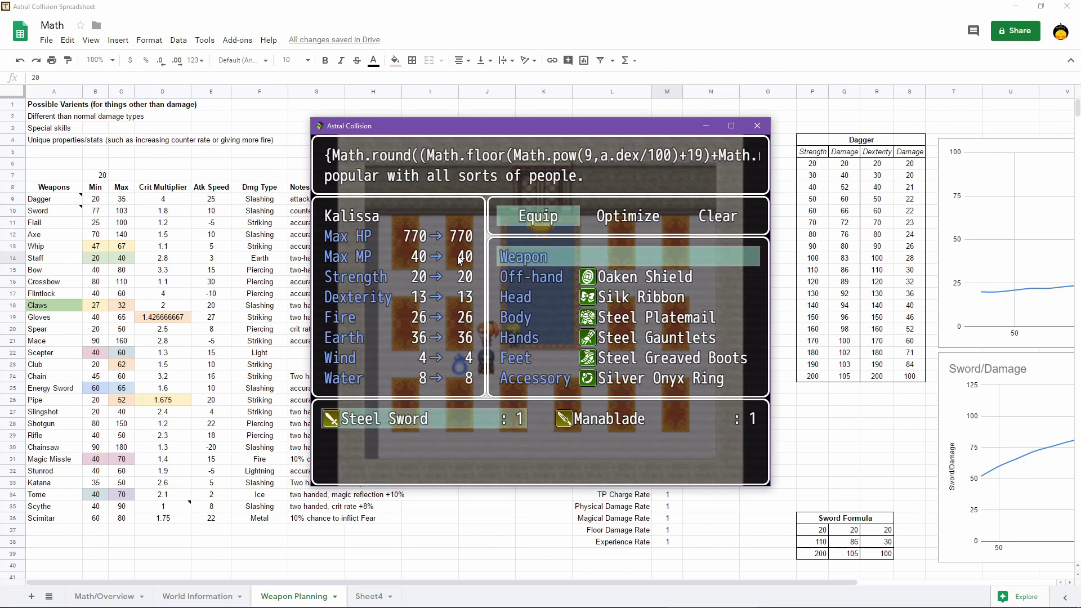
key("Right")
key("Left")
key("Return")
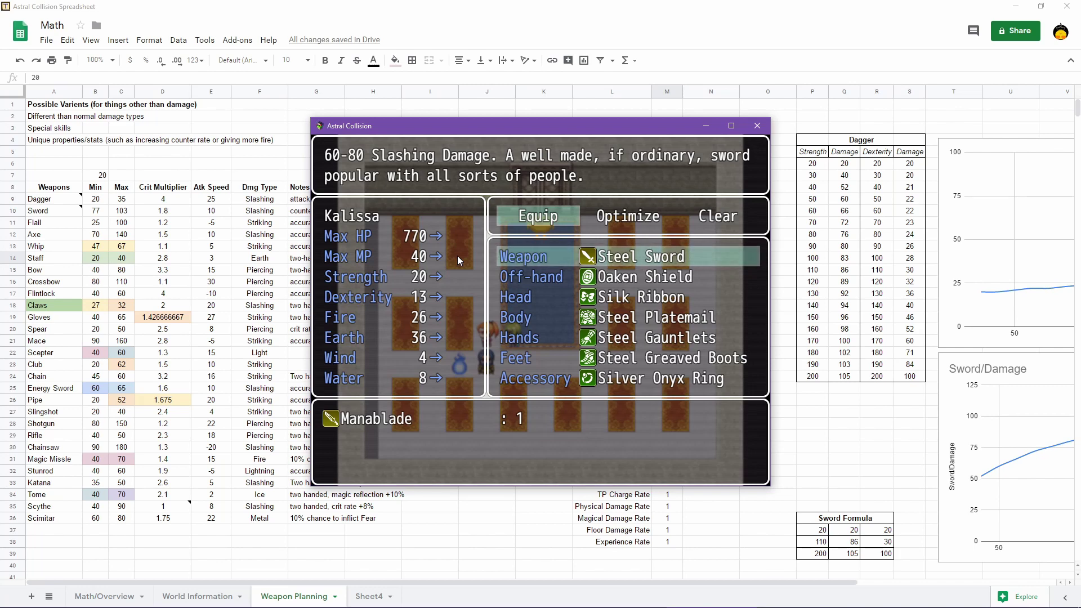
Examine the unequipped Manablade's description in Kalissa's weapon list
key("Return")
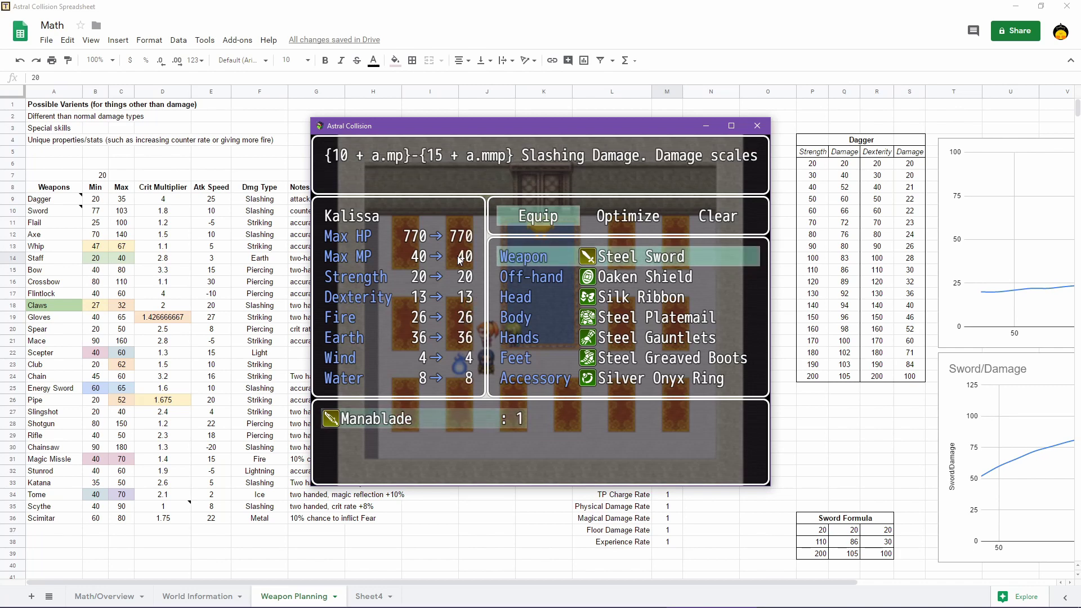
key("Right")
key("Left")
Switch to Notepad++ and examine AC_Modifications.js, from the battler property definitions and skill cost code to the damage calculation functions
mouse_move(826, 604)
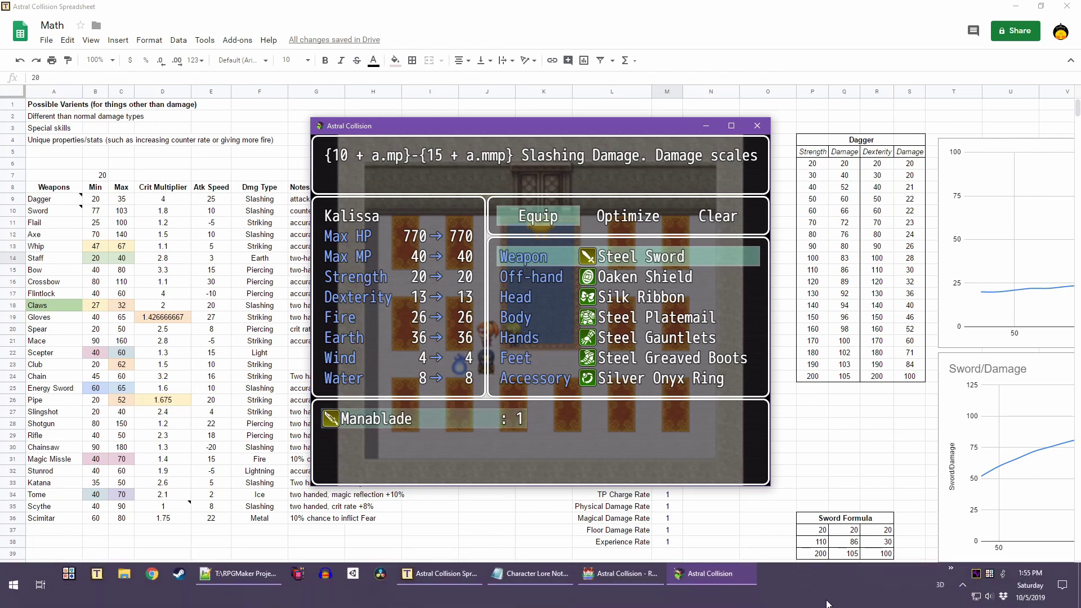
left_click(255, 578)
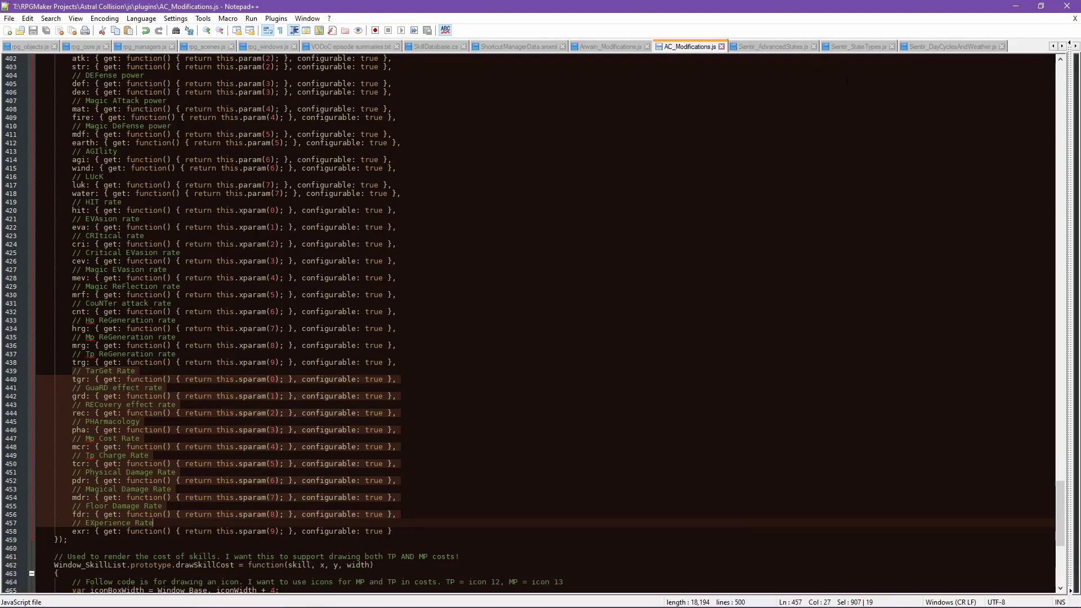
scroll(519, 326, "down", 12)
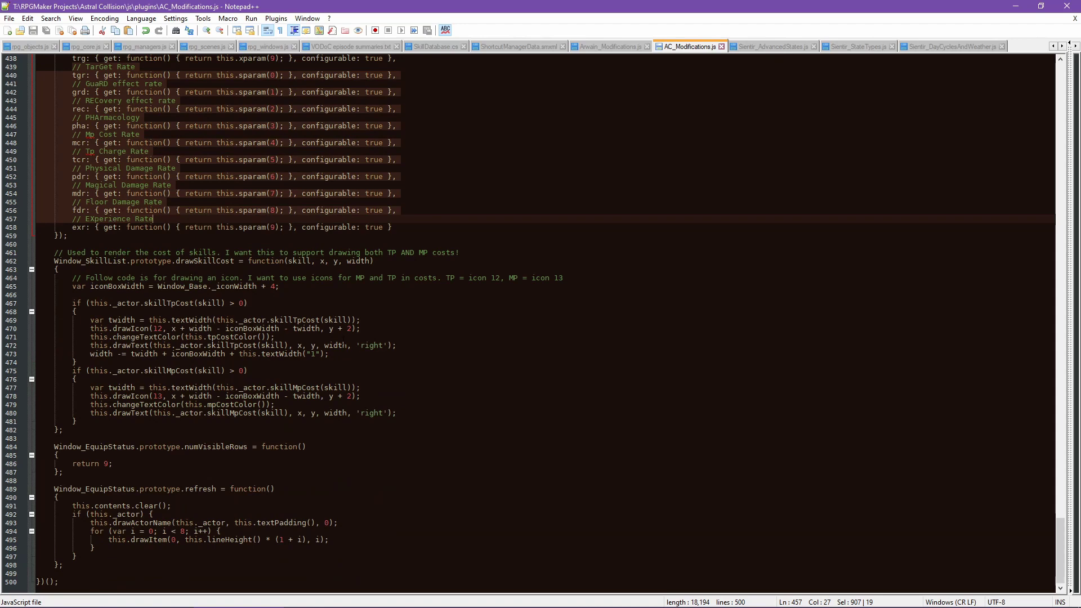
scroll(345, 345, "up", 20)
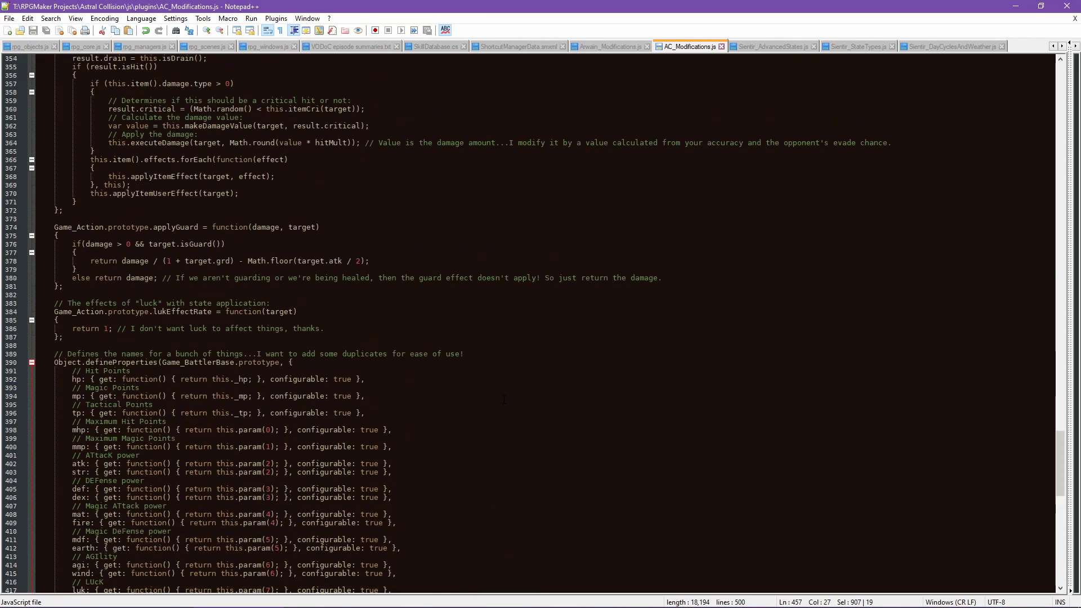
scroll(504, 400, "up", 4)
scroll(504, 400, "up", 14)
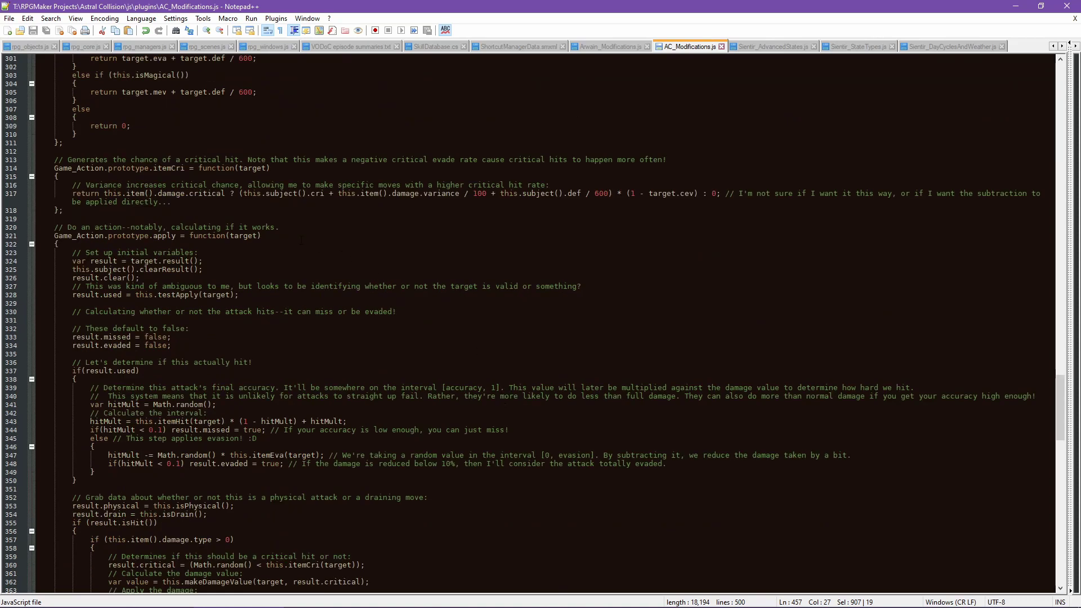
scroll(301, 240, "up", 20)
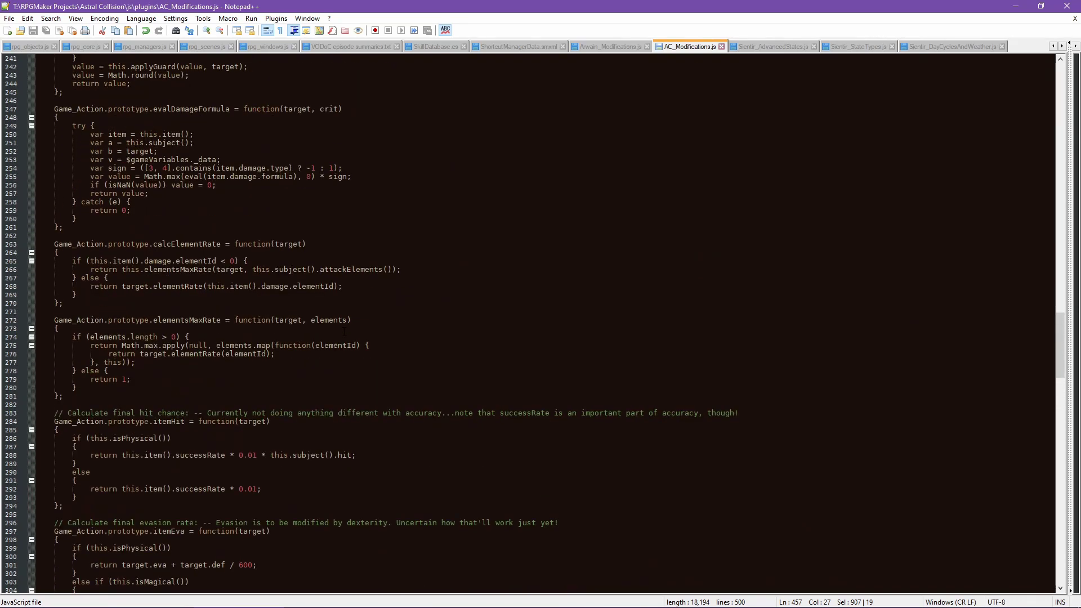
scroll(344, 332, "up", 6)
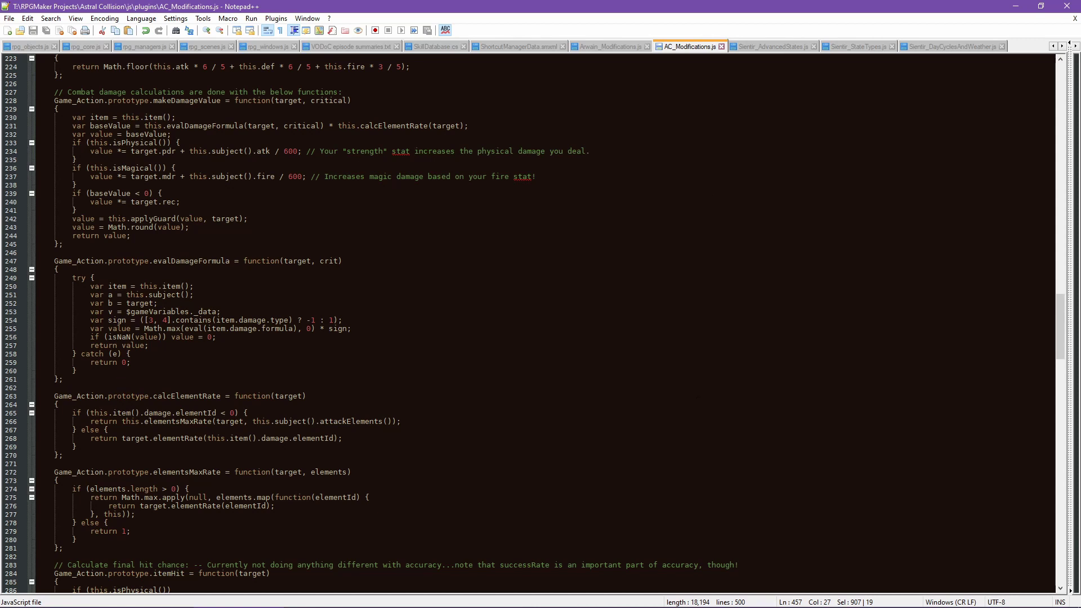
Open Sientir_InformativeDescriptions.js and examine how Window_EquipSlot's updateHelp function builds the item description
mouse_move(803, 607)
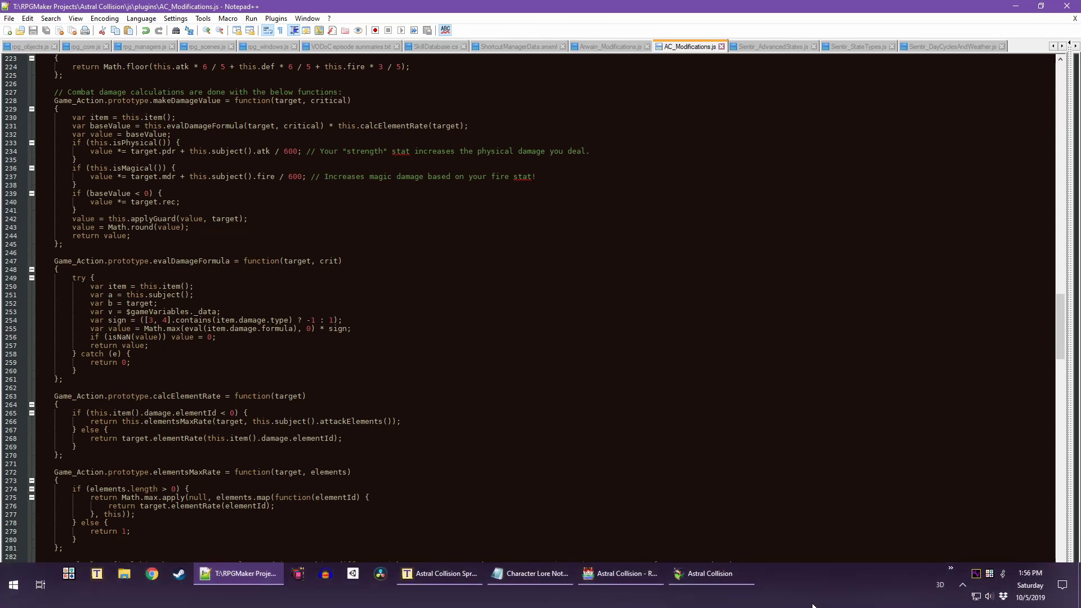
left_click(627, 573)
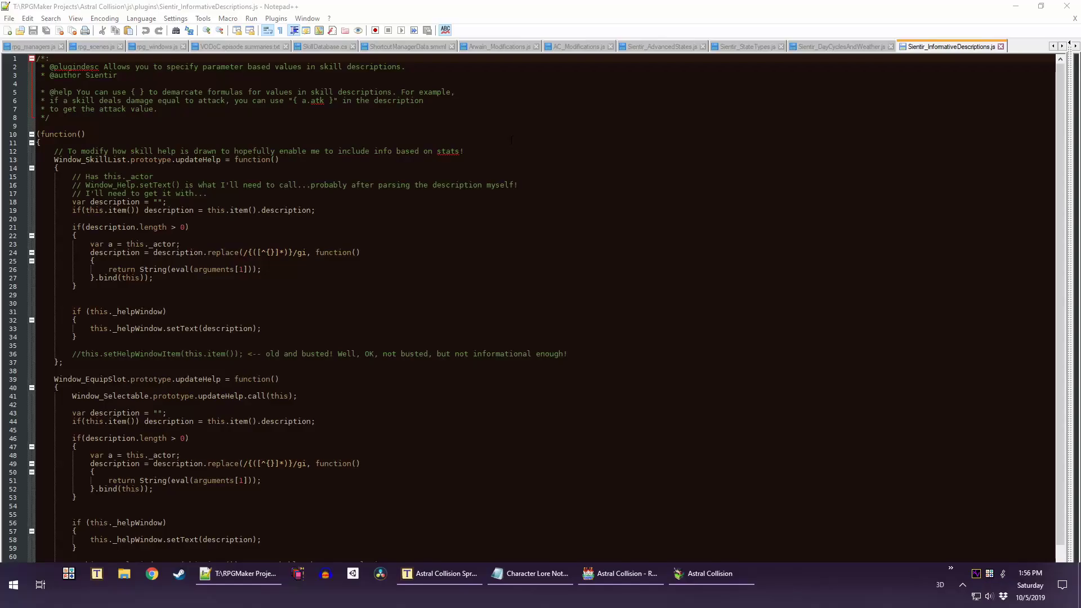
left_click(496, 146)
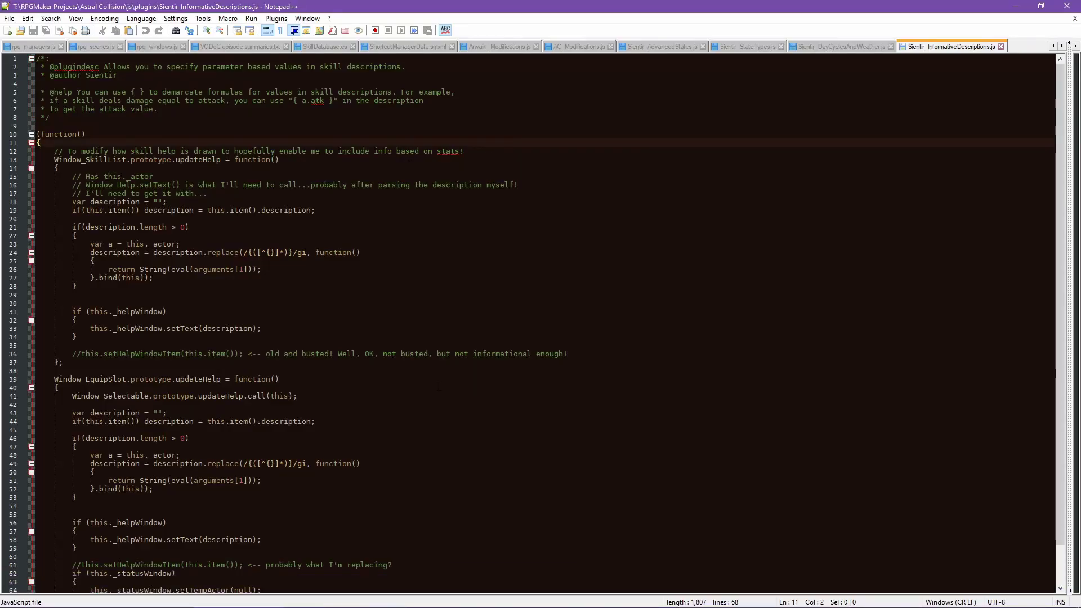
left_click(323, 380)
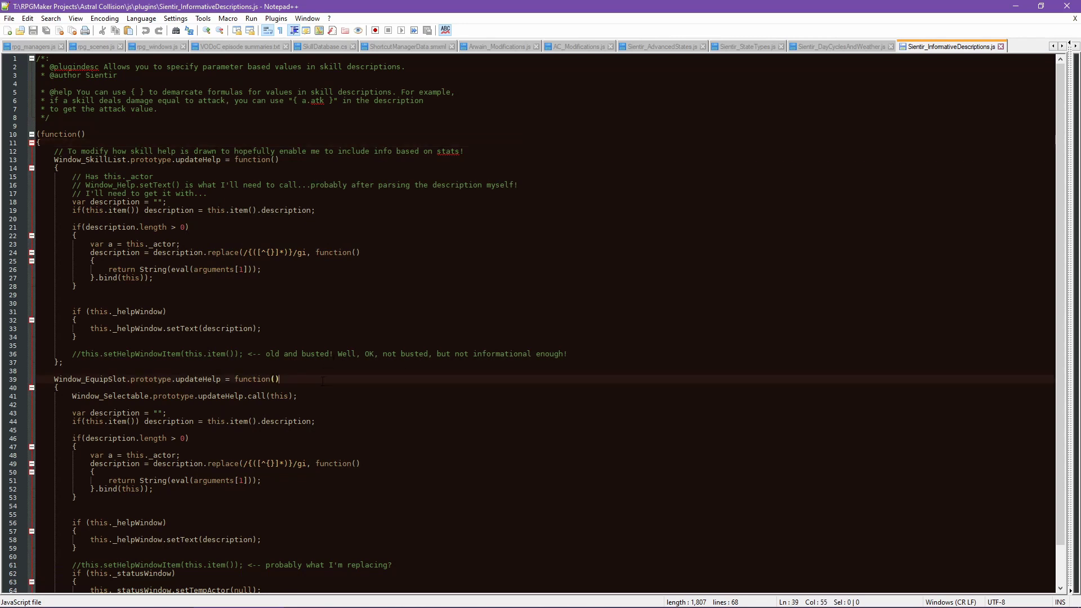
scroll(392, 382, "down", 2)
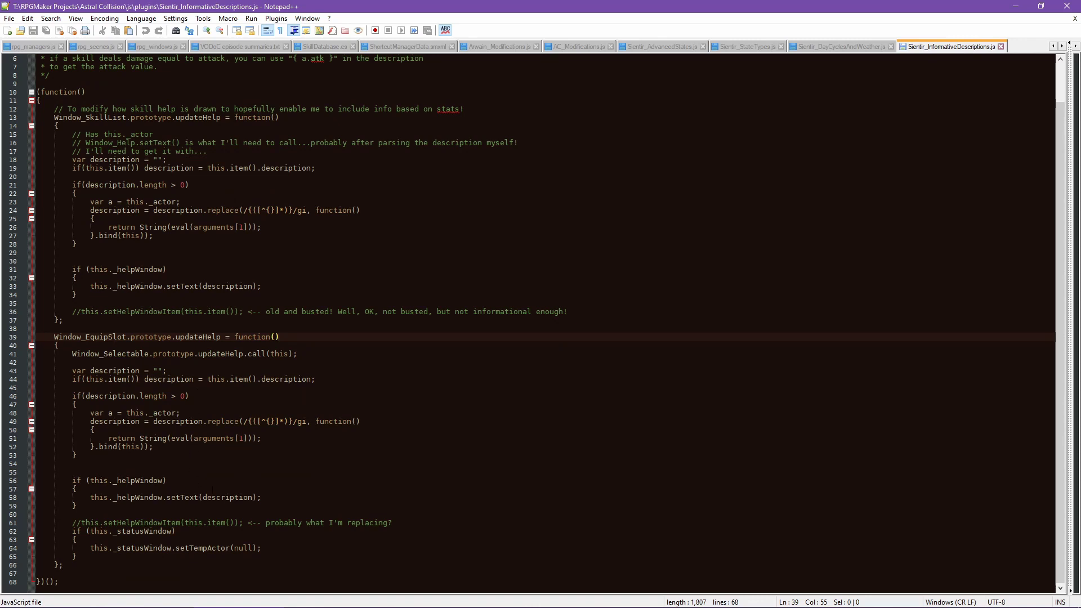
Return to the running game, launch its developer tools and open the Sientir_InformativeDescriptions.js plugin source there
mouse_move(523, 583)
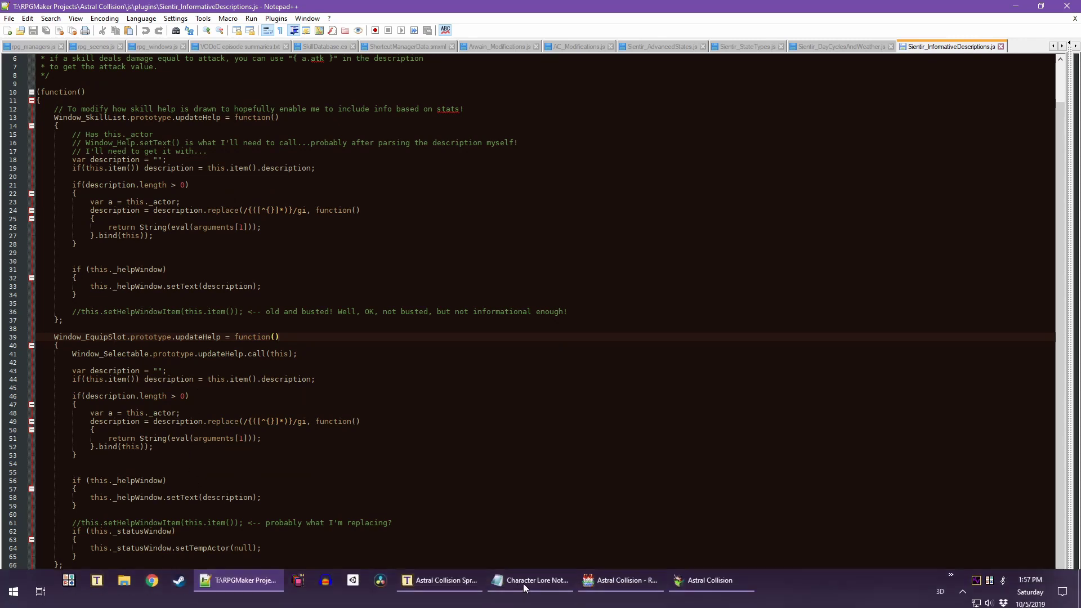
left_click(704, 573)
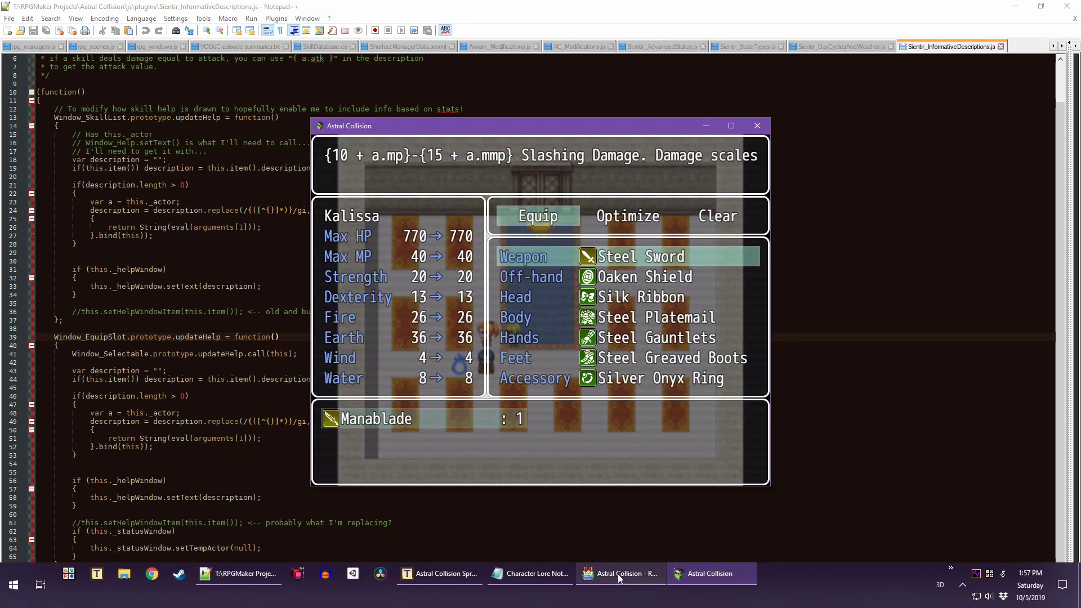
mouse_move(617, 573)
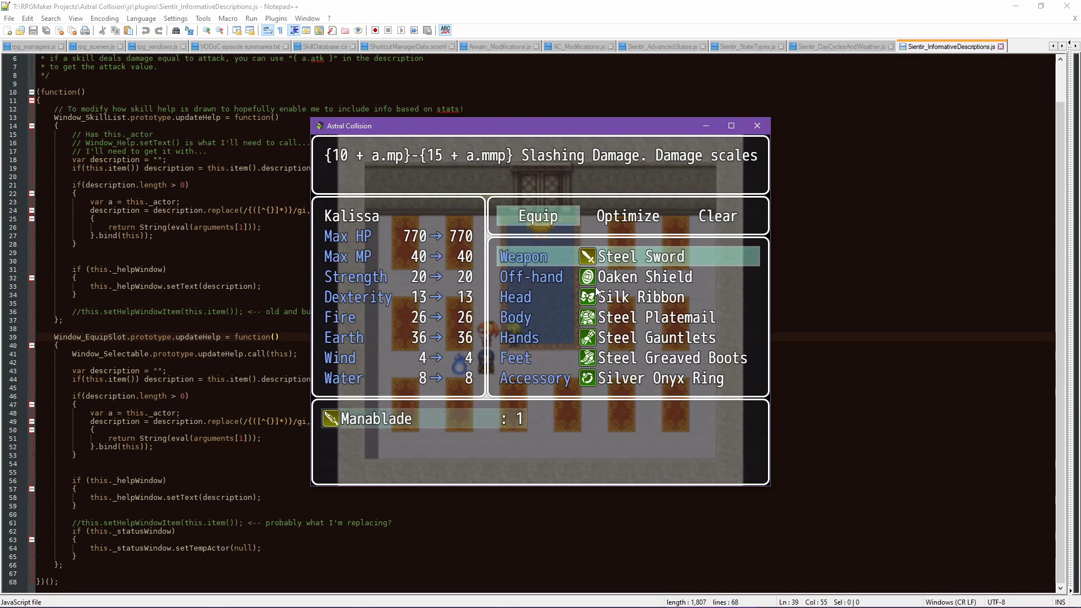
key("F5")
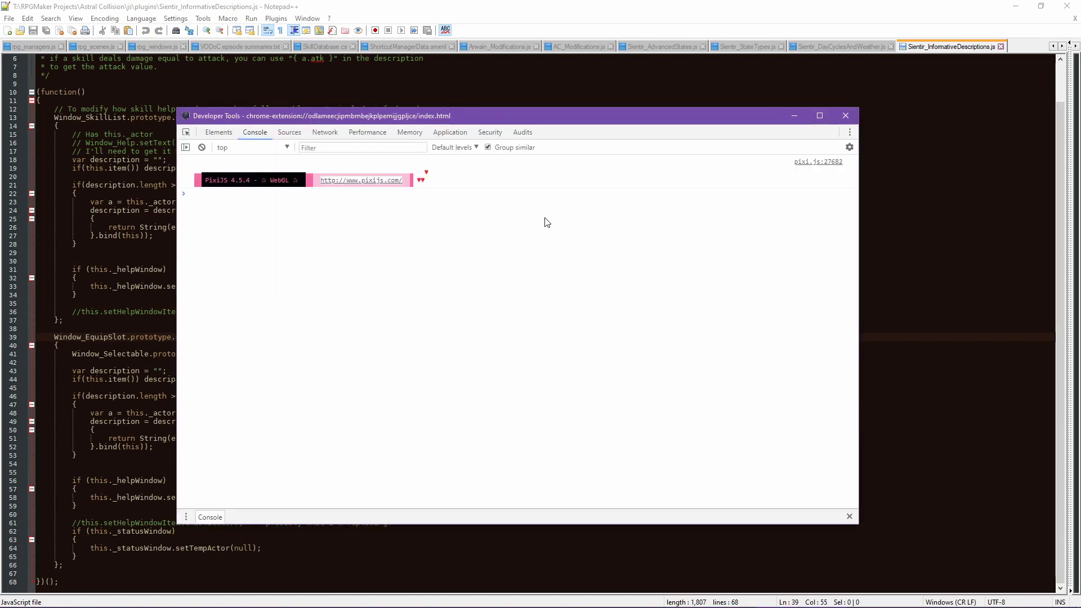
left_click(290, 133)
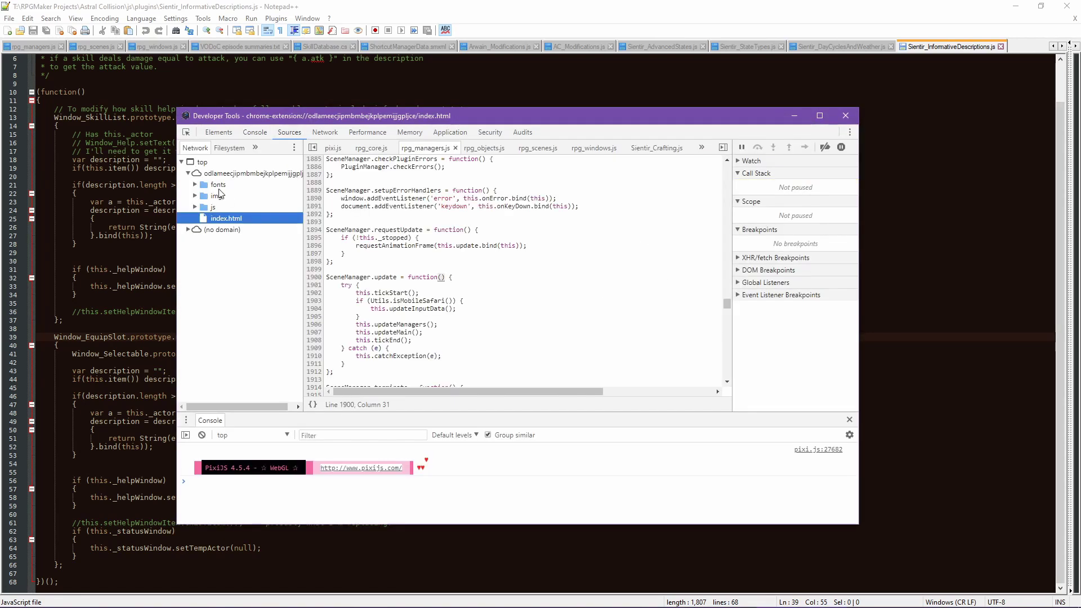
left_click(194, 207)
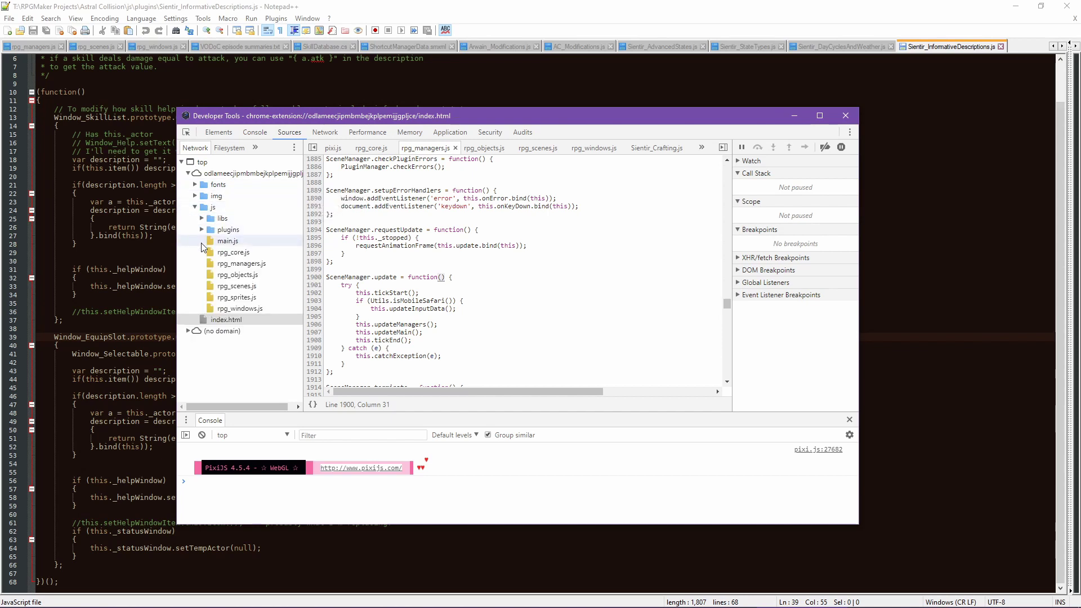
left_click(201, 229)
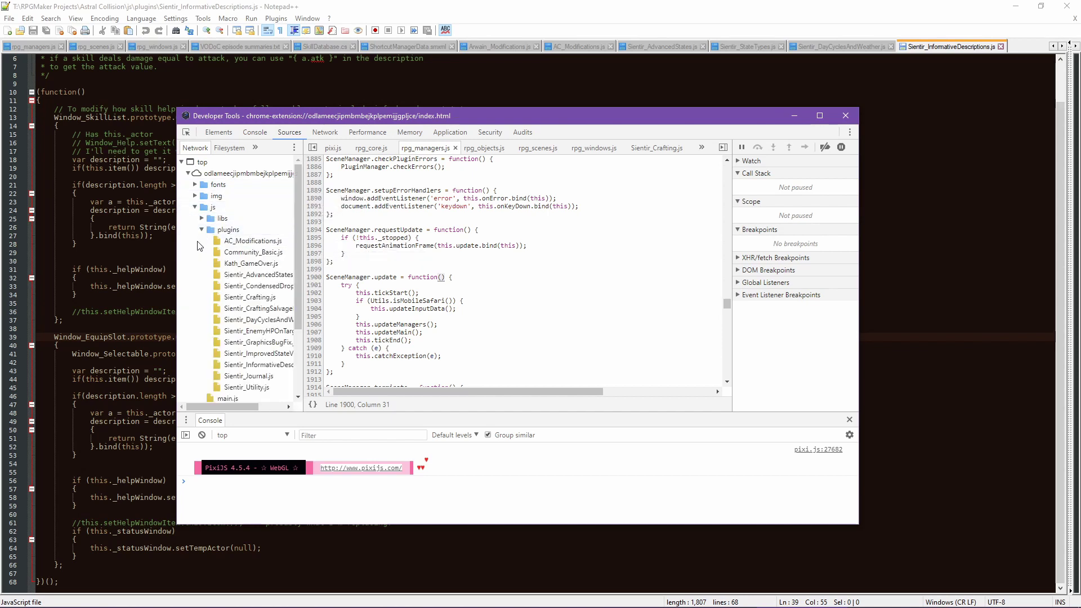
left_click(245, 366)
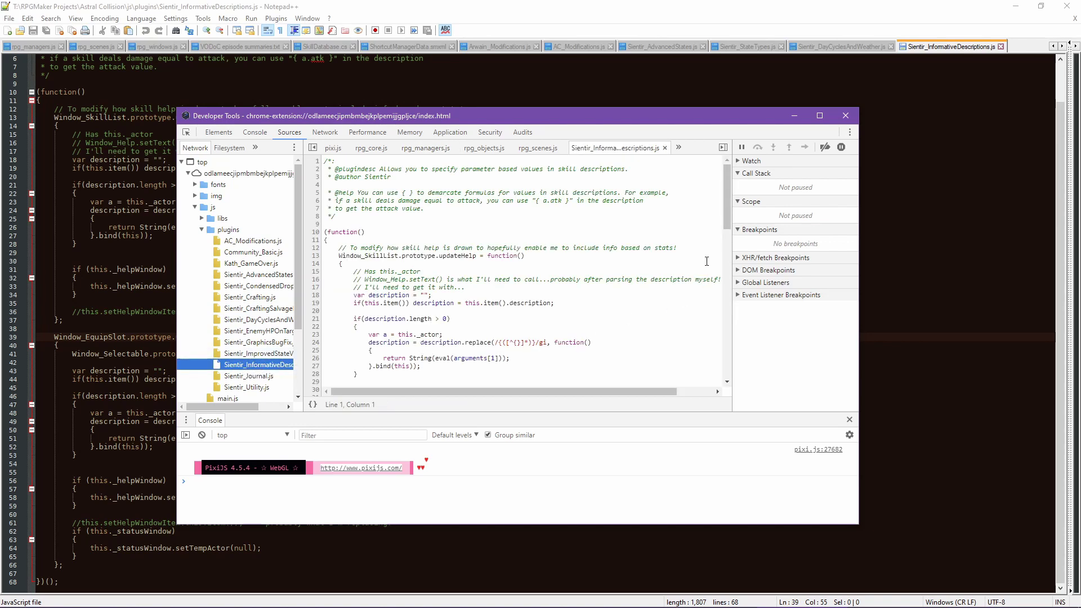
Set a breakpoint on the setText call at line 58 of Window_EquipSlot's updateHelp and test it in the weapon list
left_click_drag(727, 205, 721, 292)
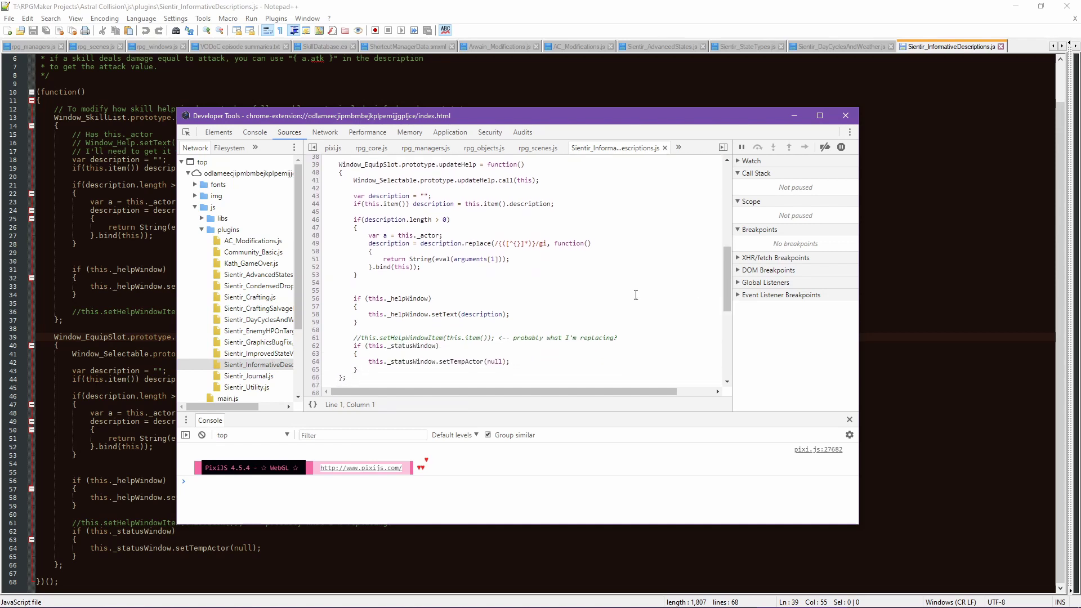
left_click(314, 315)
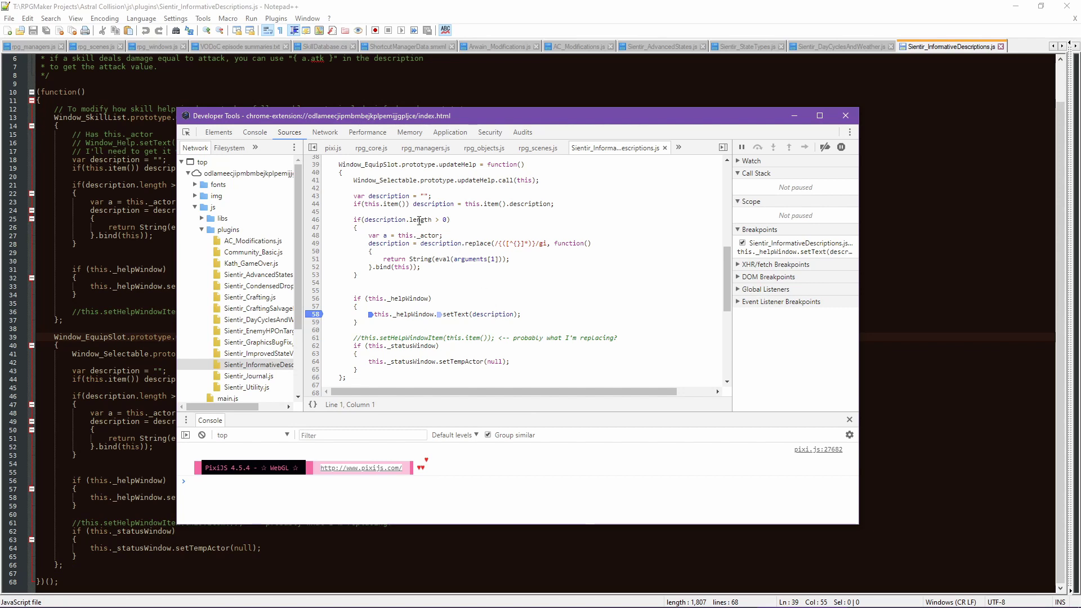
left_click(525, 314)
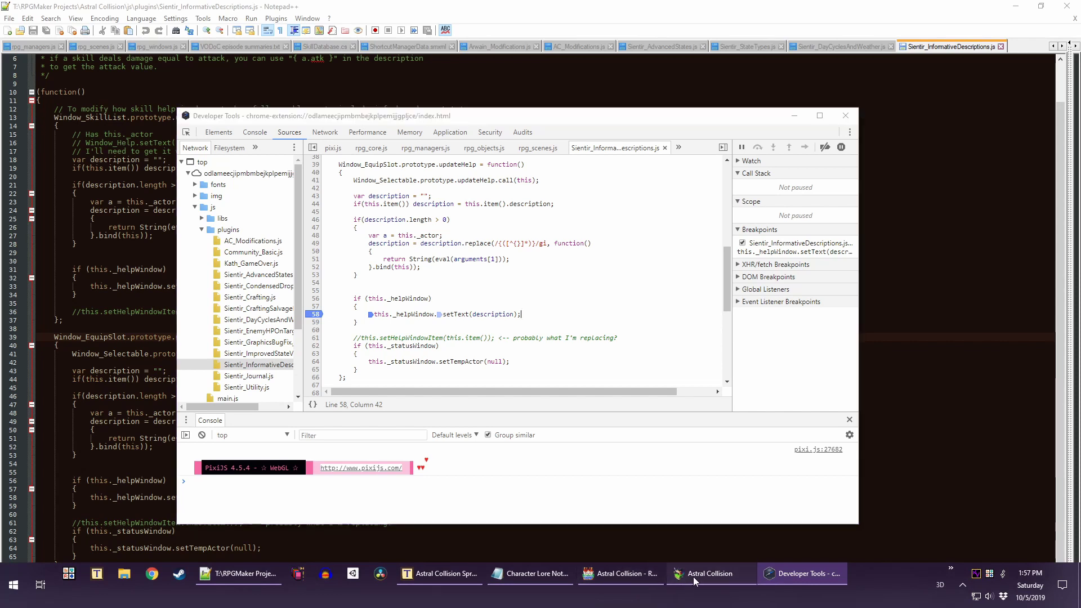
left_click(693, 578)
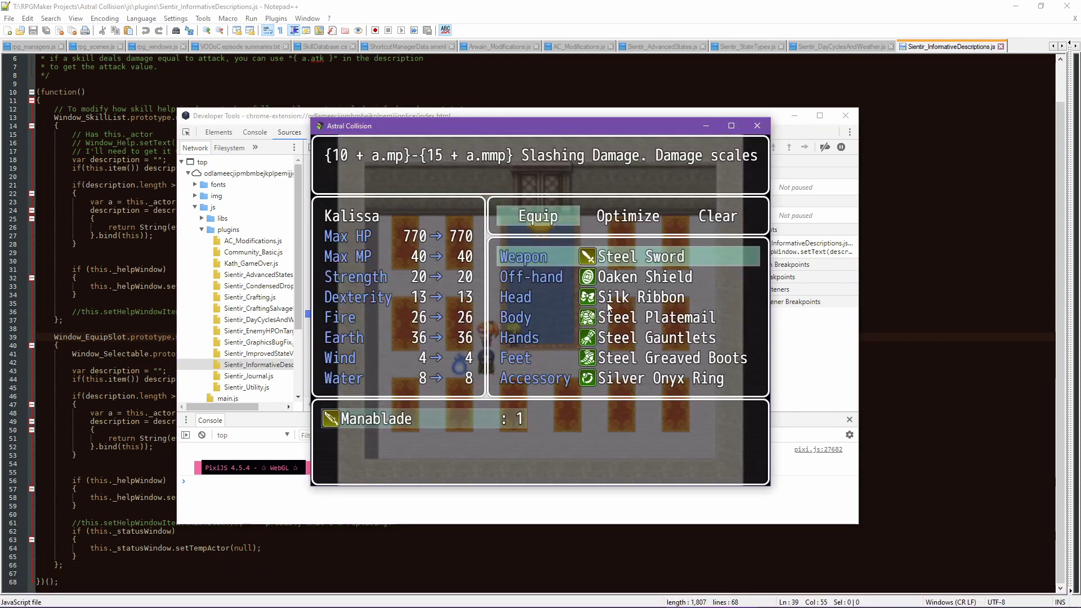
key("Right")
key("Left")
left_click(309, 108)
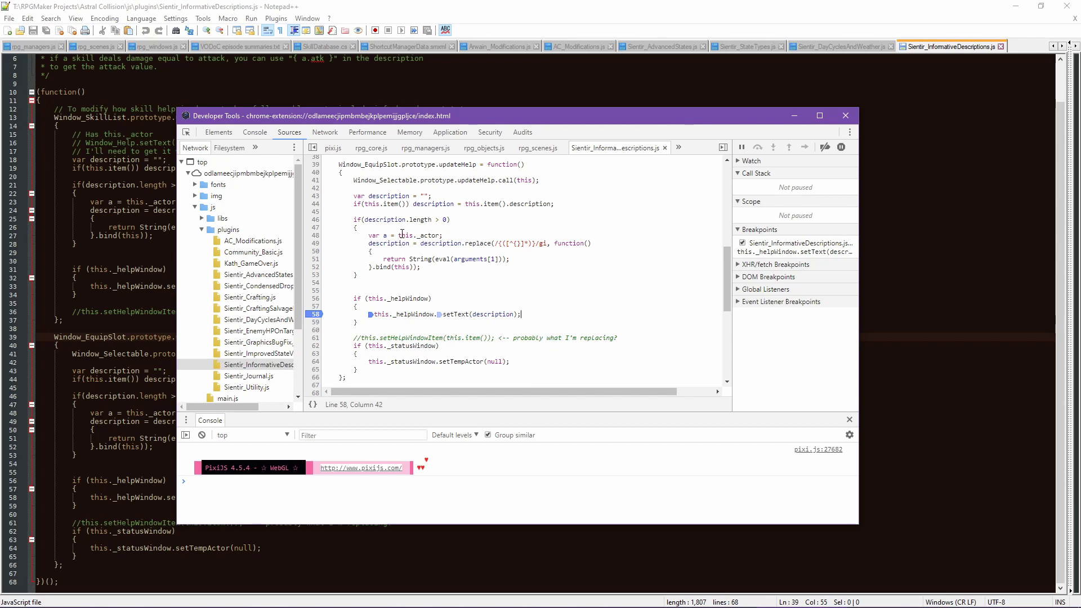
Set a breakpoint on the "var a = this._actor;" line 48 and equip the Manablade in-game to test it
left_click(316, 236)
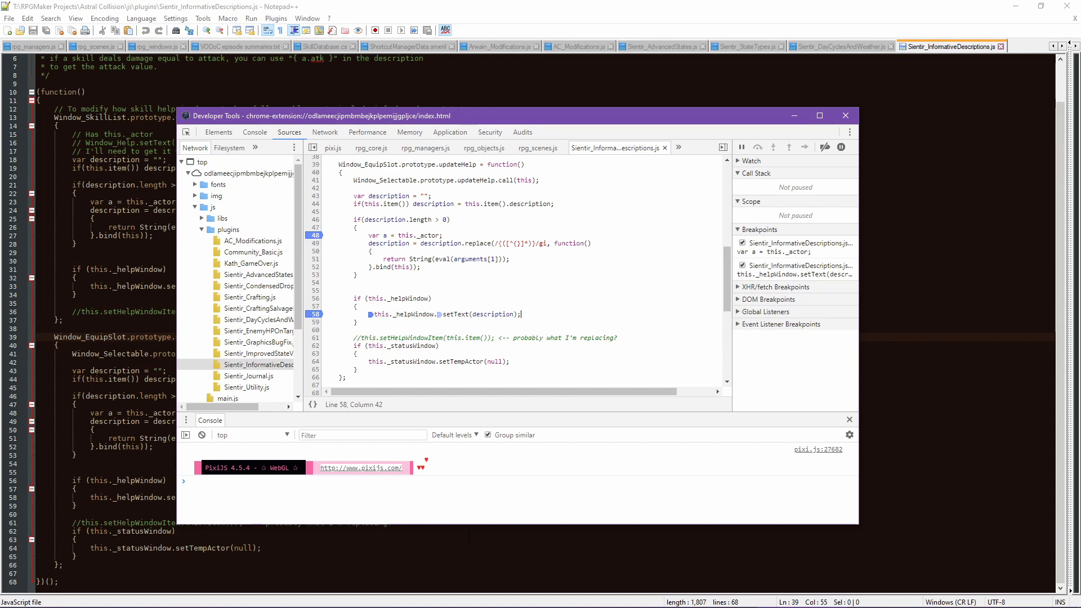
mouse_move(494, 605)
left_click(679, 589)
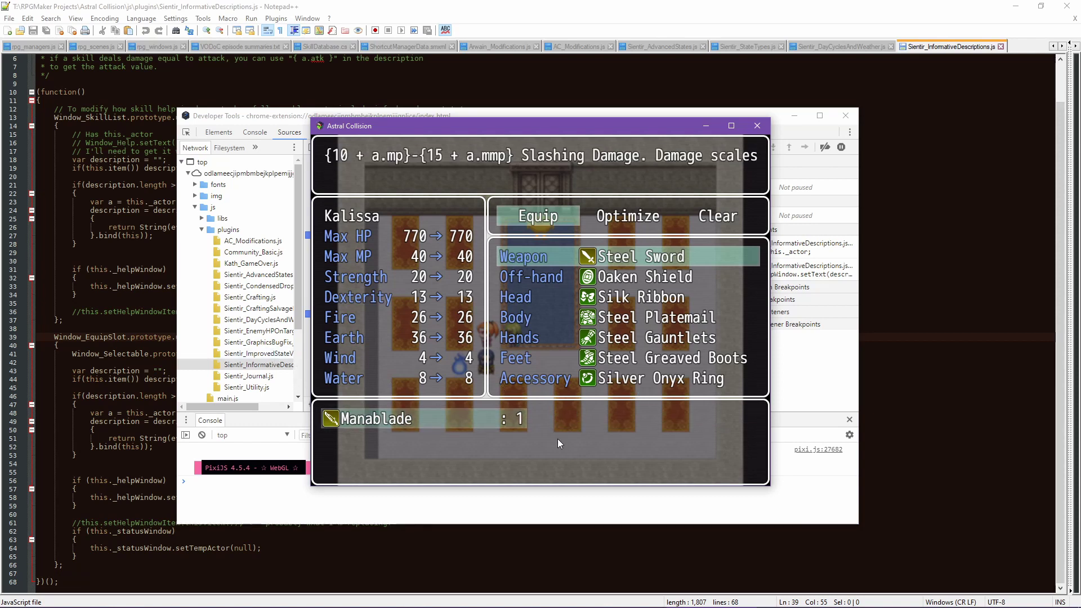
key("Return")
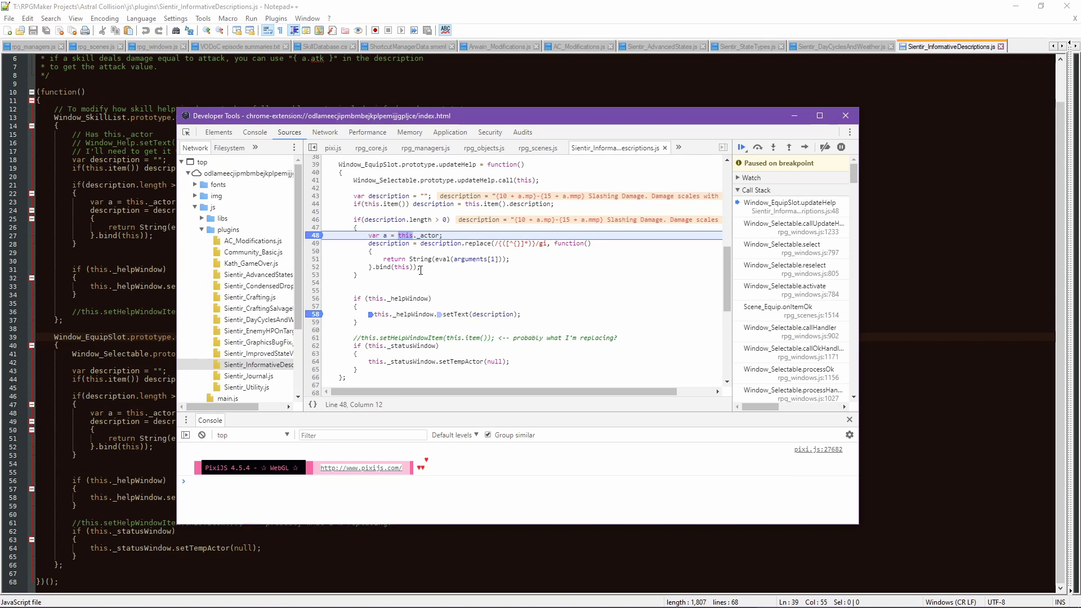
Remove the breakpoints on lines 58 and 48, and close the game
left_click(319, 315)
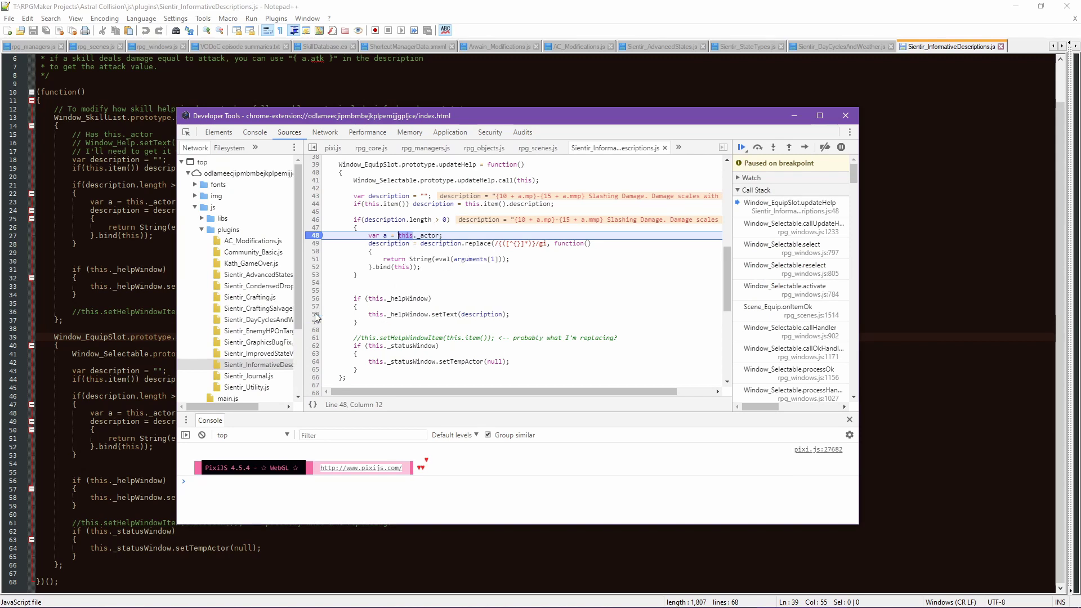
left_click(318, 235)
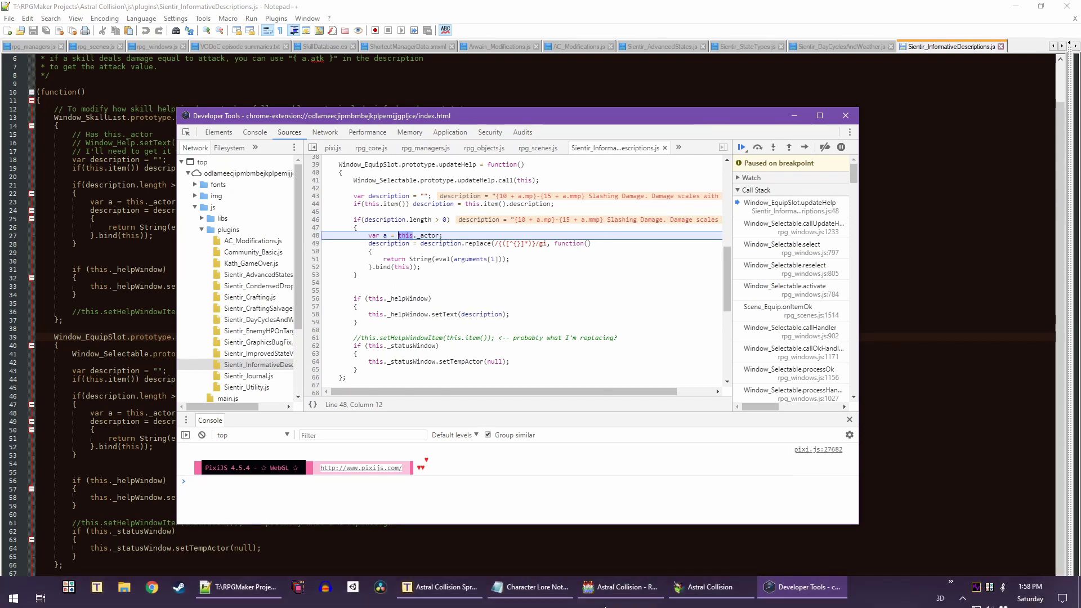
left_click(698, 573)
left_click(757, 126)
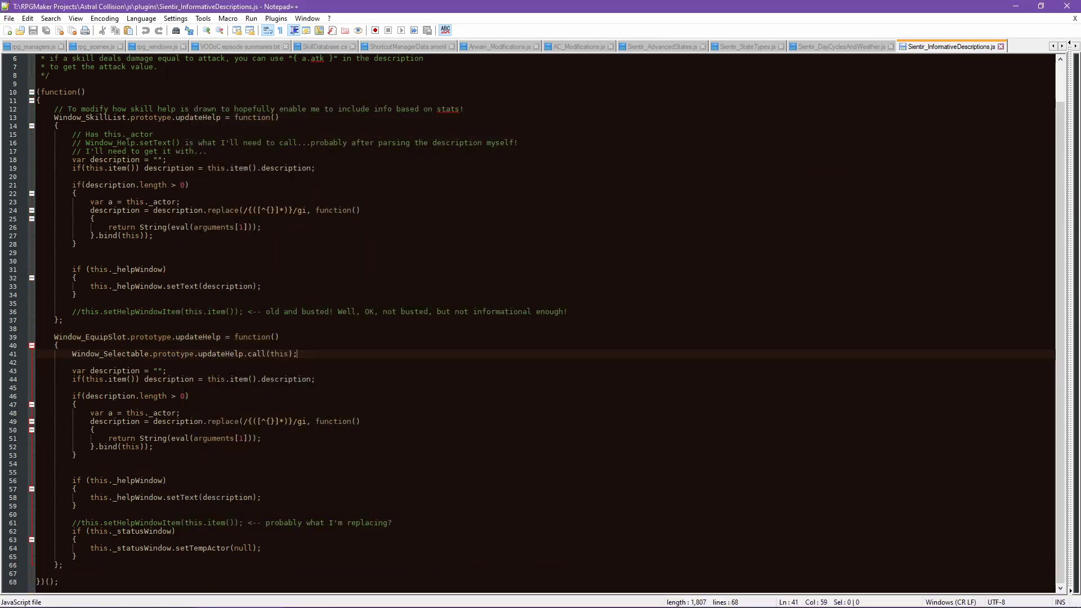
Compare the original Window_EquipSlot updateHelp function in rpg_windows.js with the override in Sientir_InformativeDescriptions.js
left_click(154, 46)
left_click(458, 278)
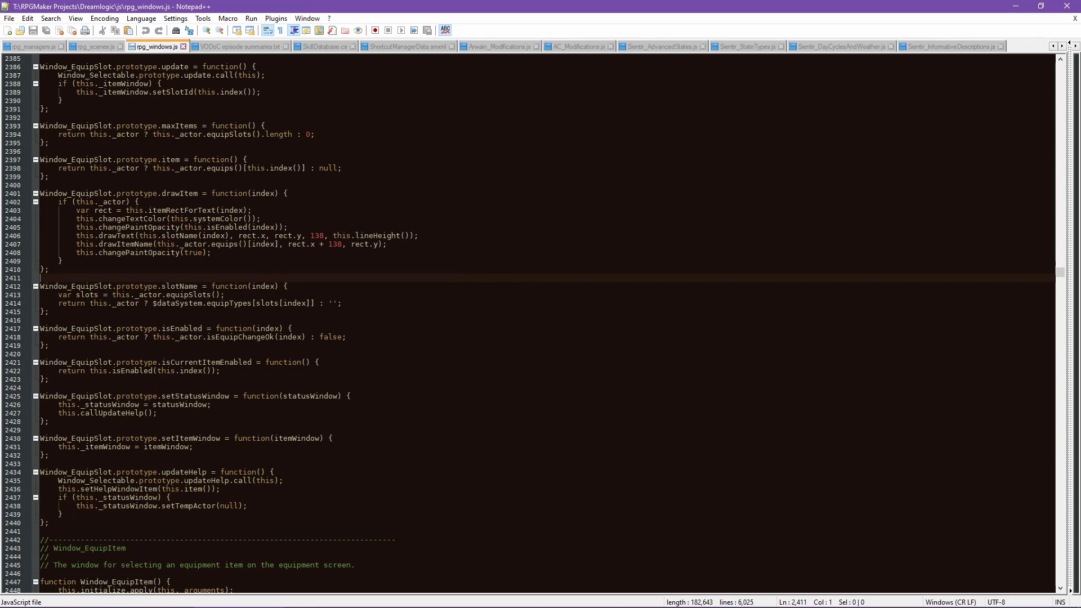
double_click(184, 472)
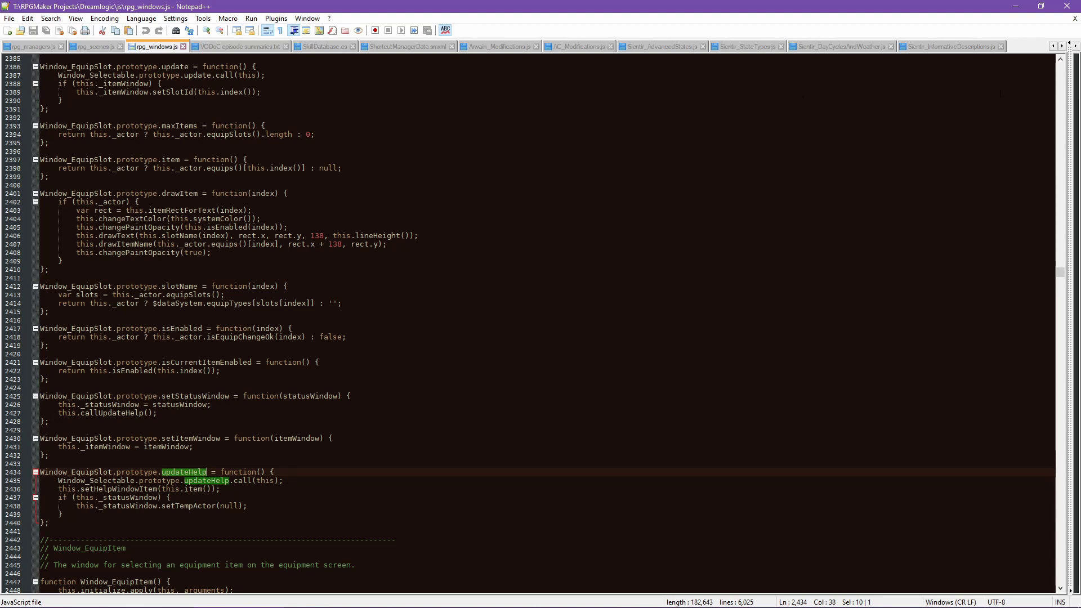
left_click(939, 50)
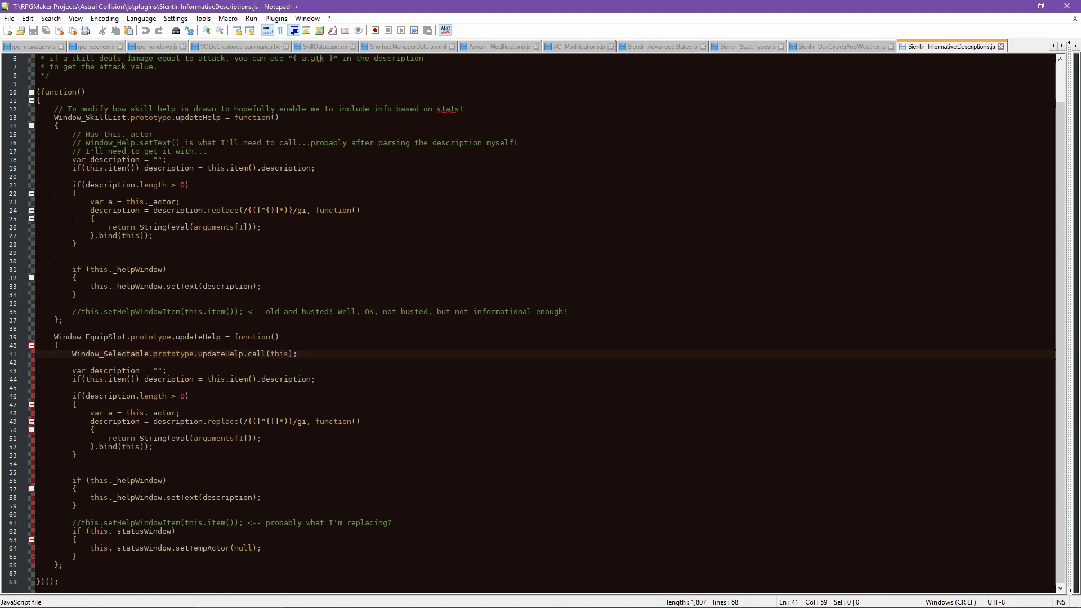
left_click(153, 47)
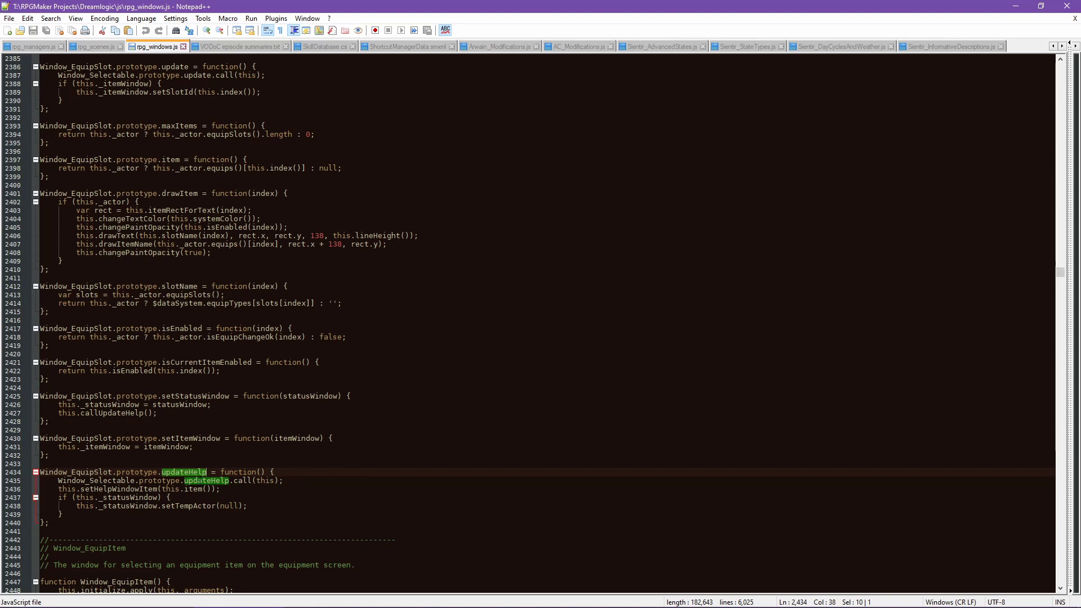
Examine the callUpdateHelp call in setStatusWindow and the other Window_EquipSlot functions in rpg_windows.js
double_click(107, 413)
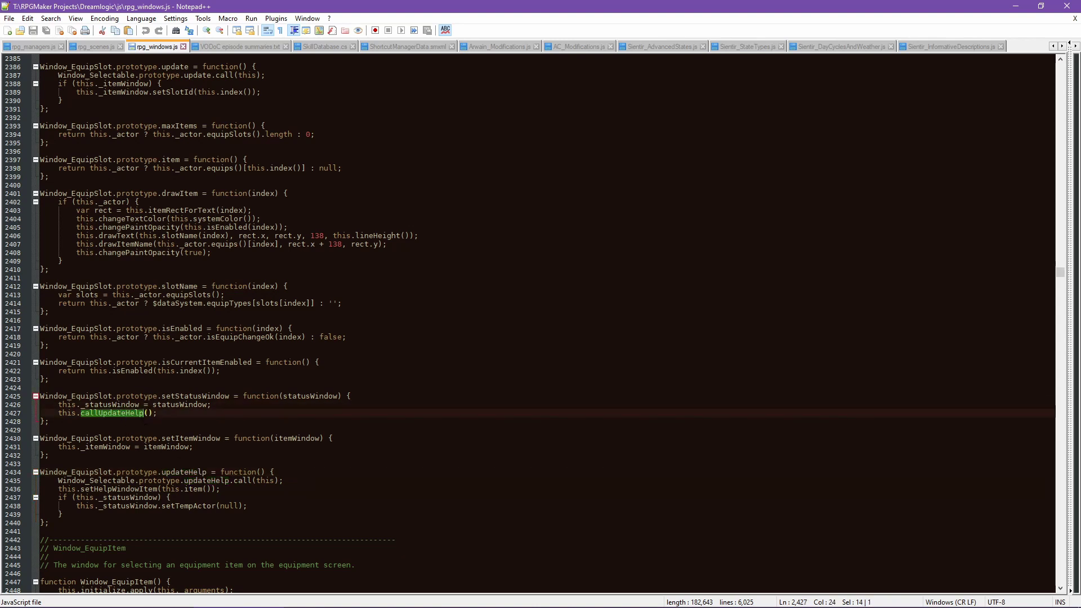
scroll(261, 438, "up", 10)
scroll(261, 438, "up", 2)
scroll(261, 438, "down", 7)
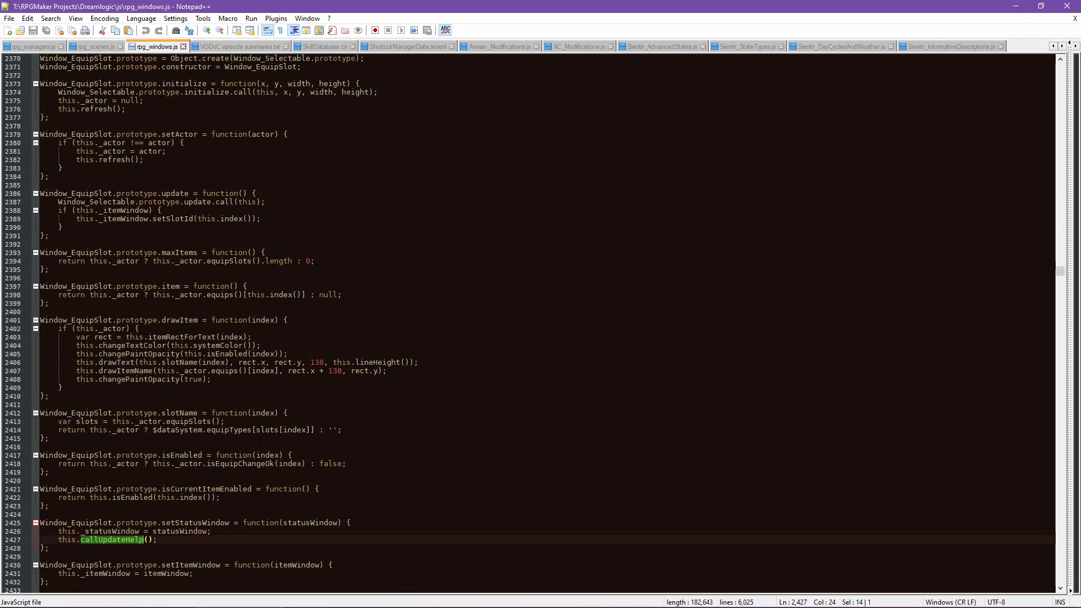
scroll(261, 438, "up", 4)
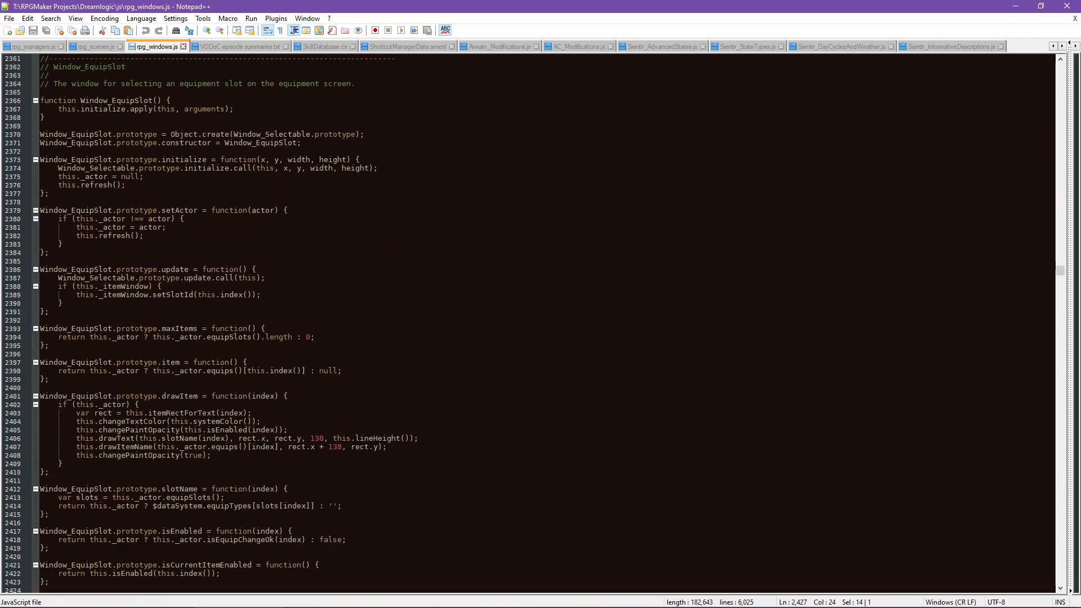
scroll(261, 440, "down", 7)
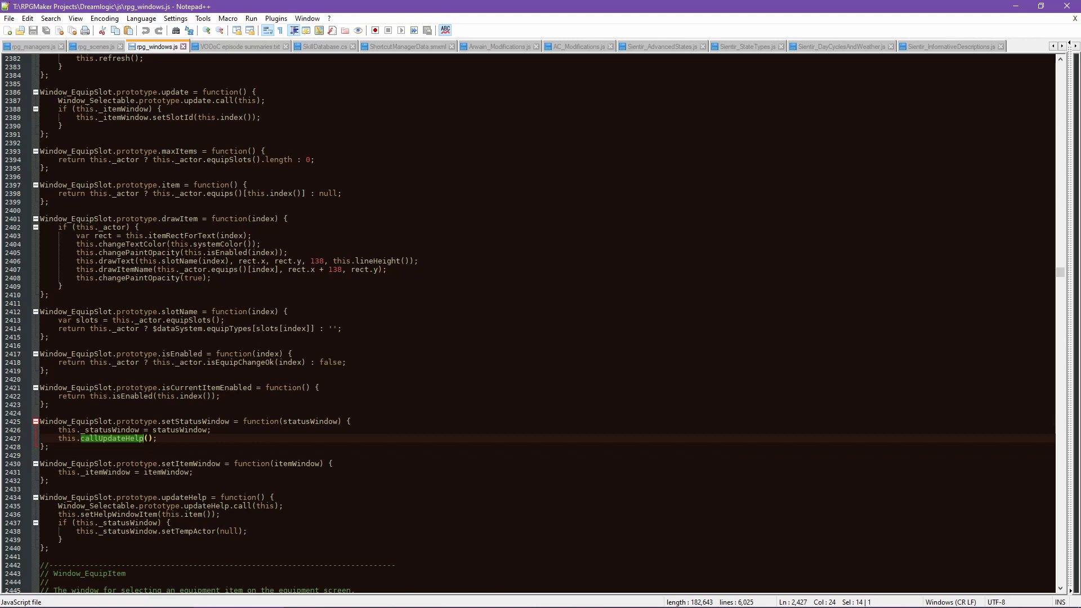
Search rpg_windows.js for the definition of Window_Selectable.prototype.updateHelp and return to its call in Window_EquipSlot's updateHelp
double_click(107, 506)
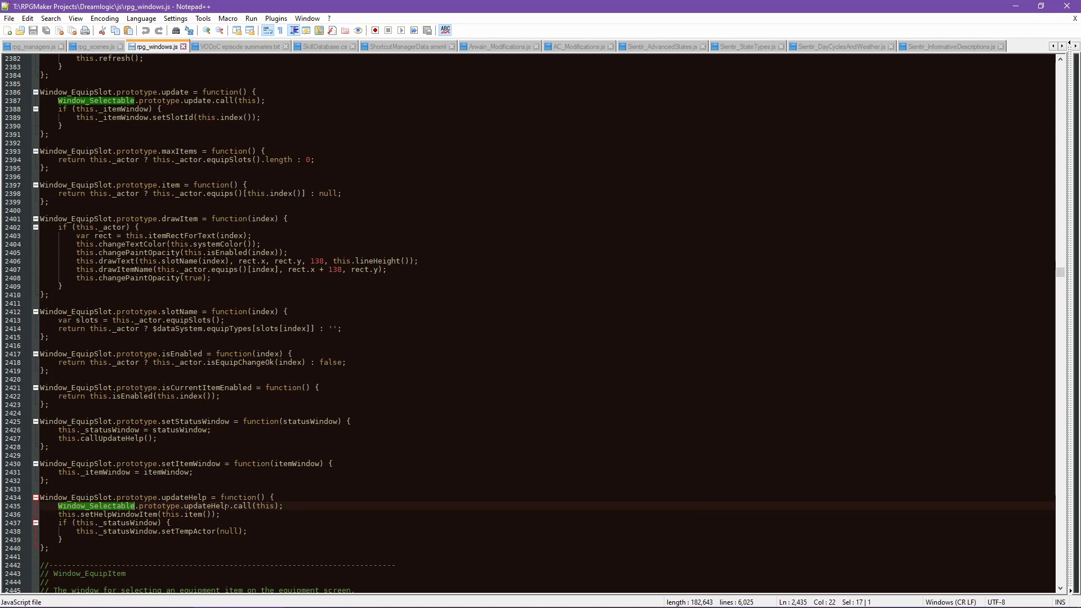
left_click(227, 506)
key("shift+Home")
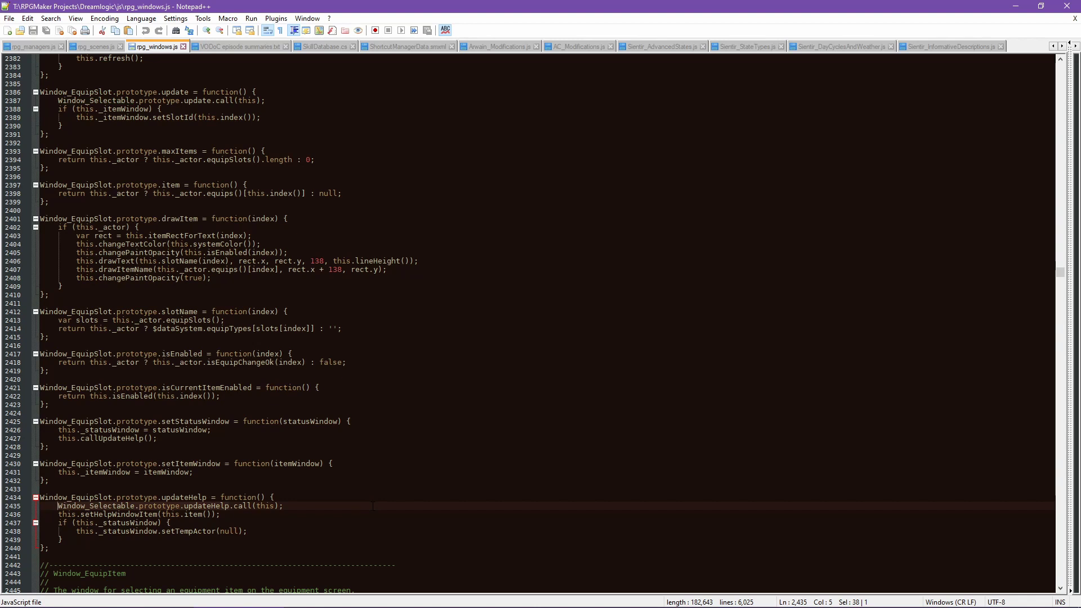
key("ctrl+f")
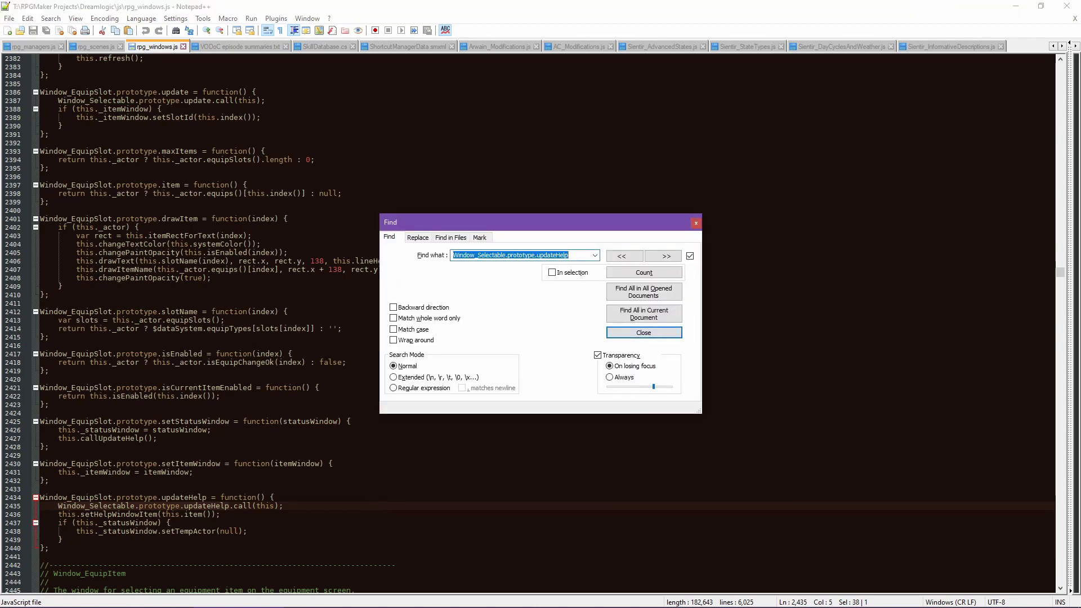
left_click(623, 257)
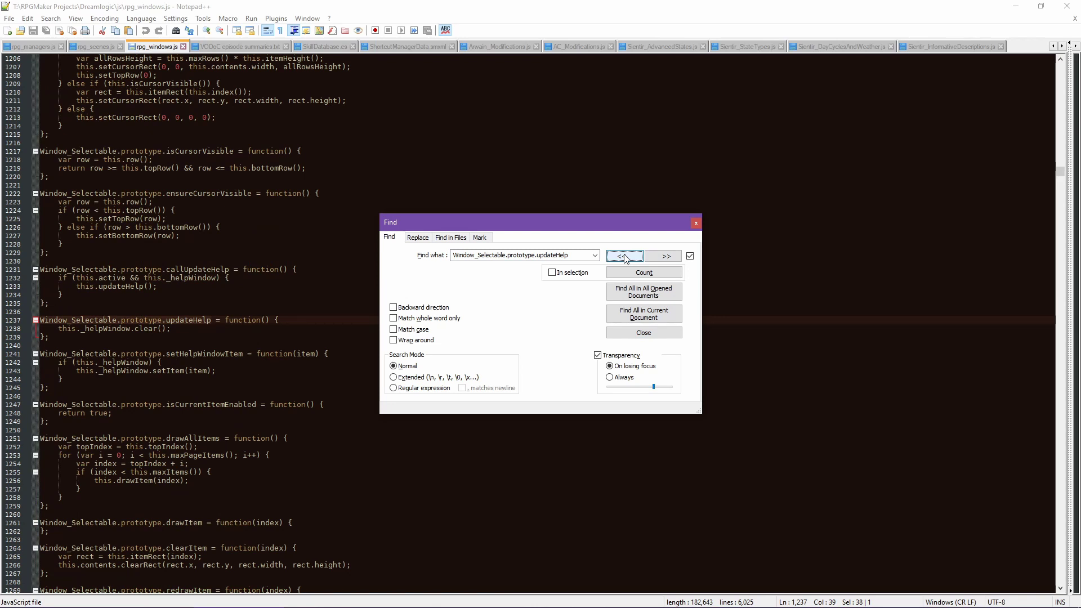
left_click(667, 257)
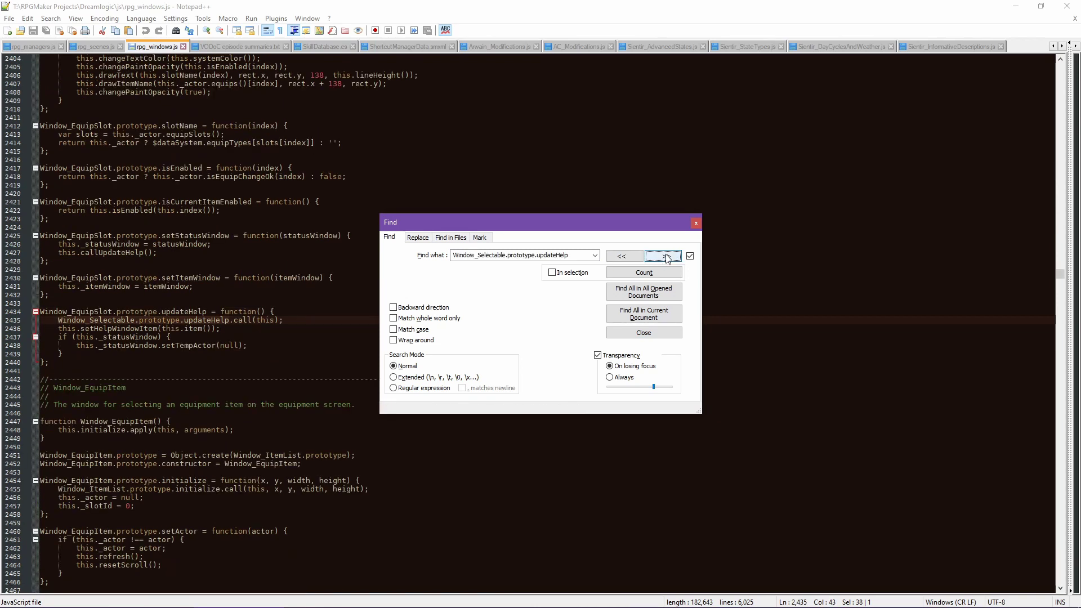
left_click(644, 332)
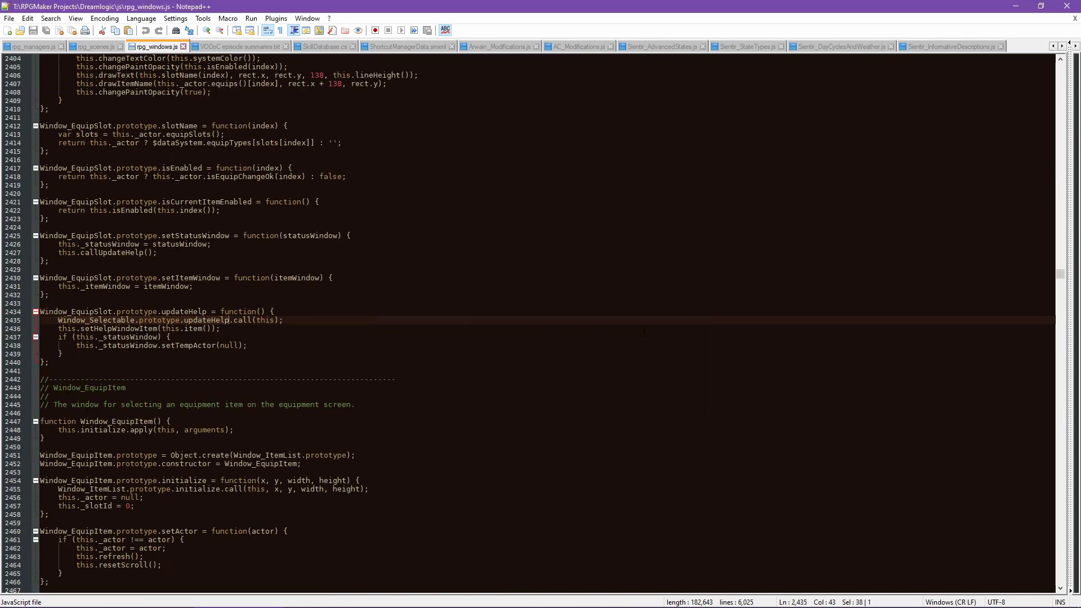
Examine the this.setHelpWindowItem(this.item()) line in Window_EquipSlot's updateHelp and review the rest of the Window_EquipSlot functions
left_click(289, 321)
double_click(117, 328)
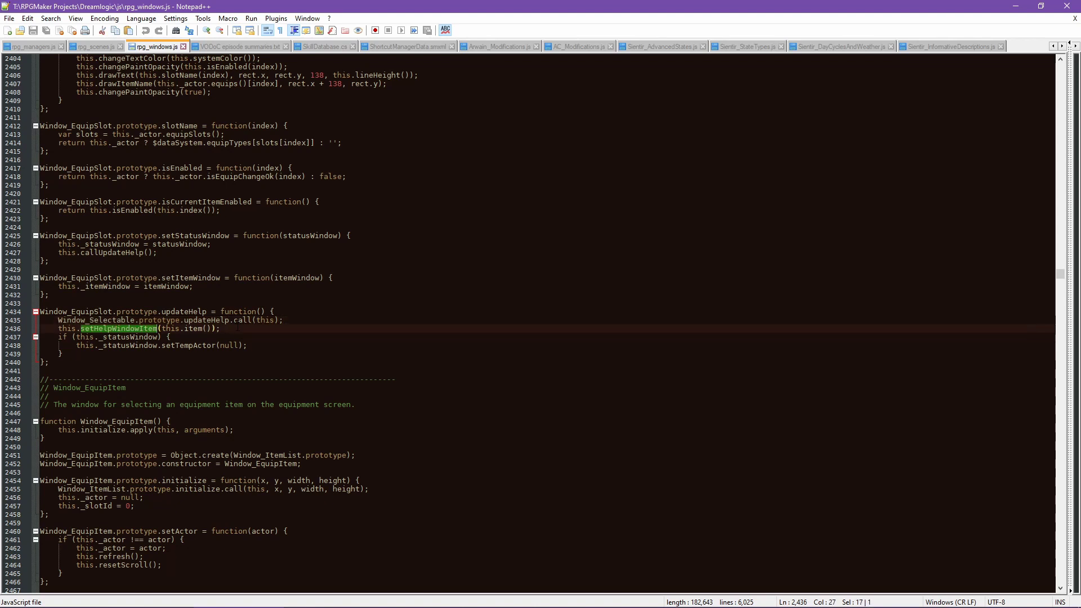
left_click(219, 329)
key("shift+Home")
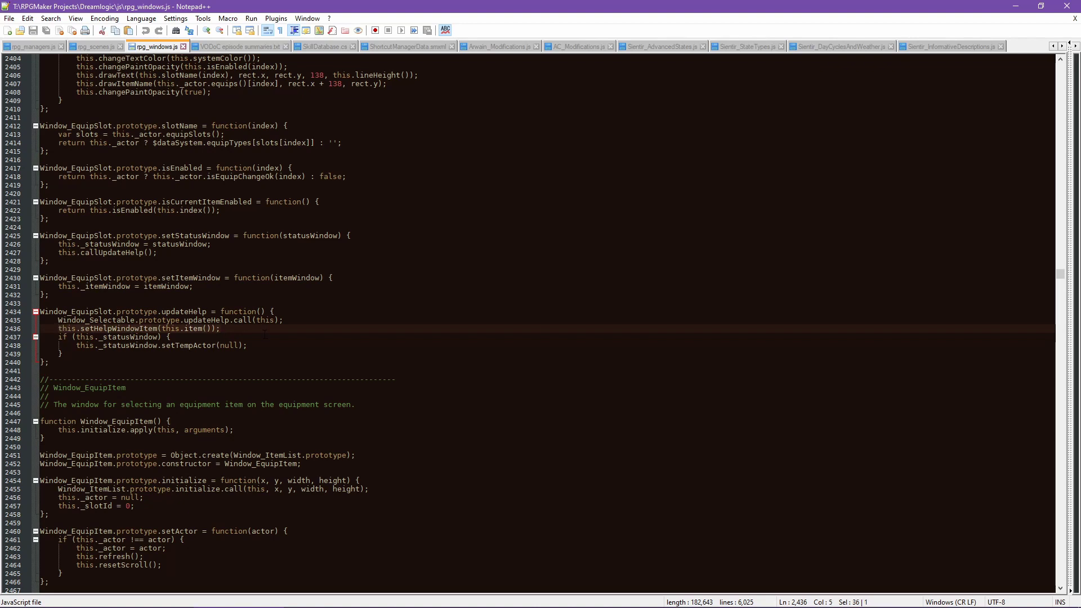
scroll(261, 340, "up", 3)
scroll(261, 340, "up", 7)
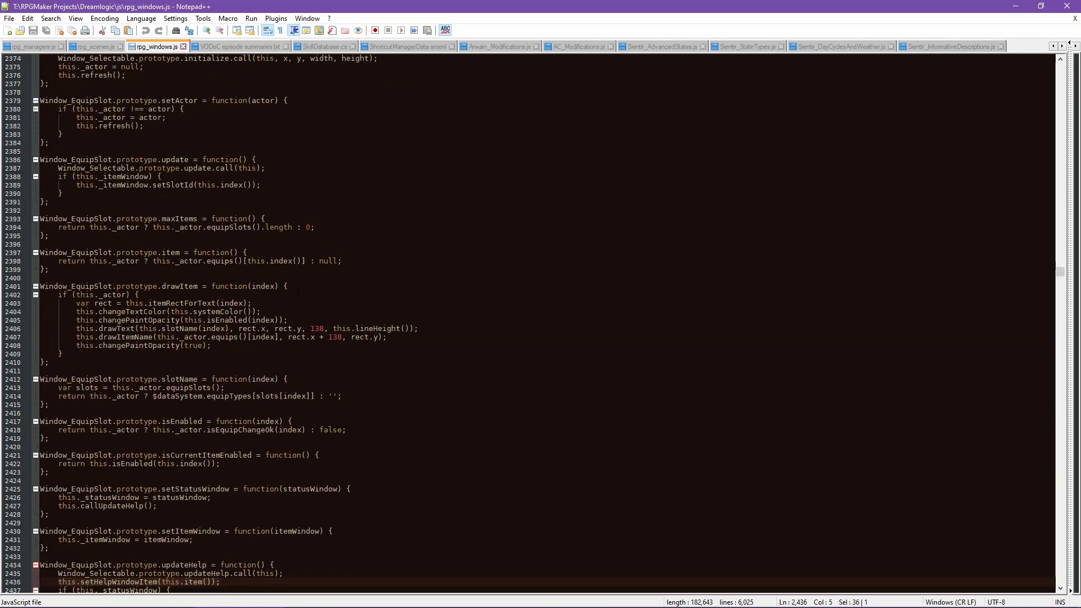
scroll(293, 309, "up", 1)
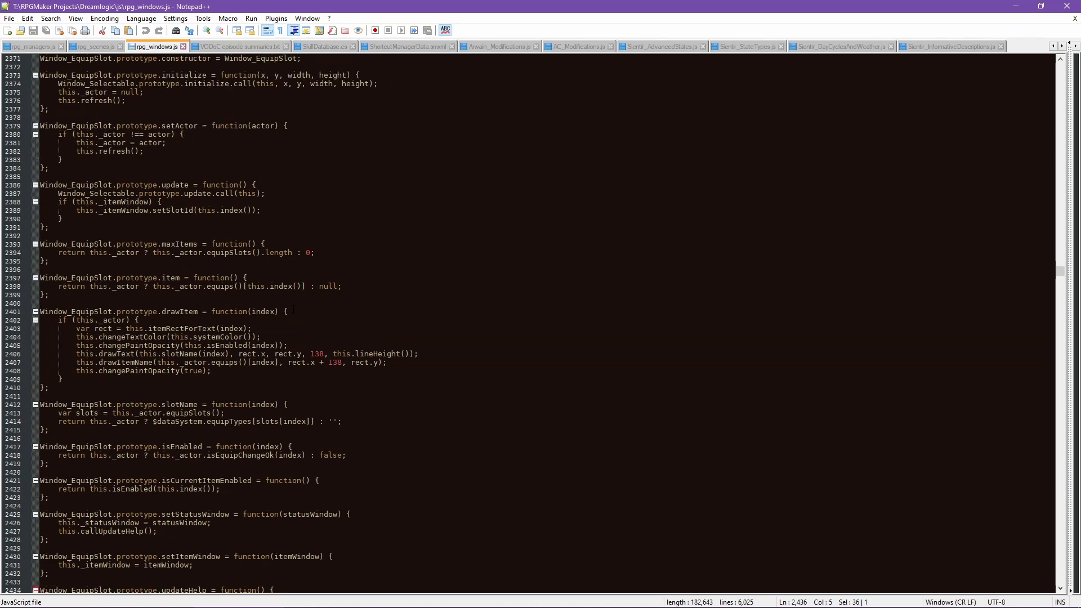
scroll(292, 309, "up", 3)
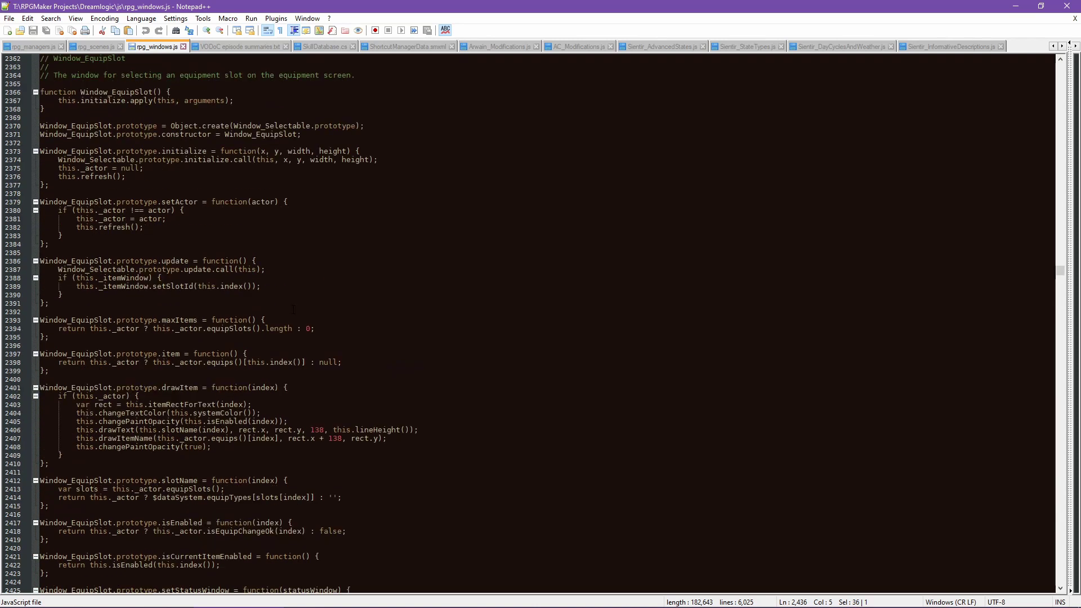
scroll(293, 309, "up", 1)
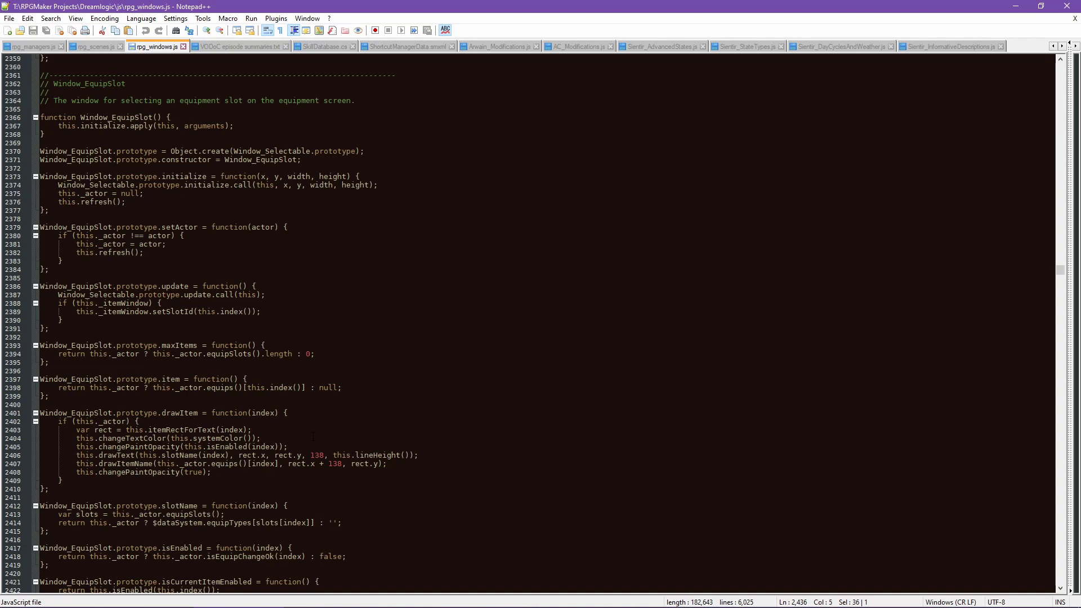
scroll(313, 436, "down", 7)
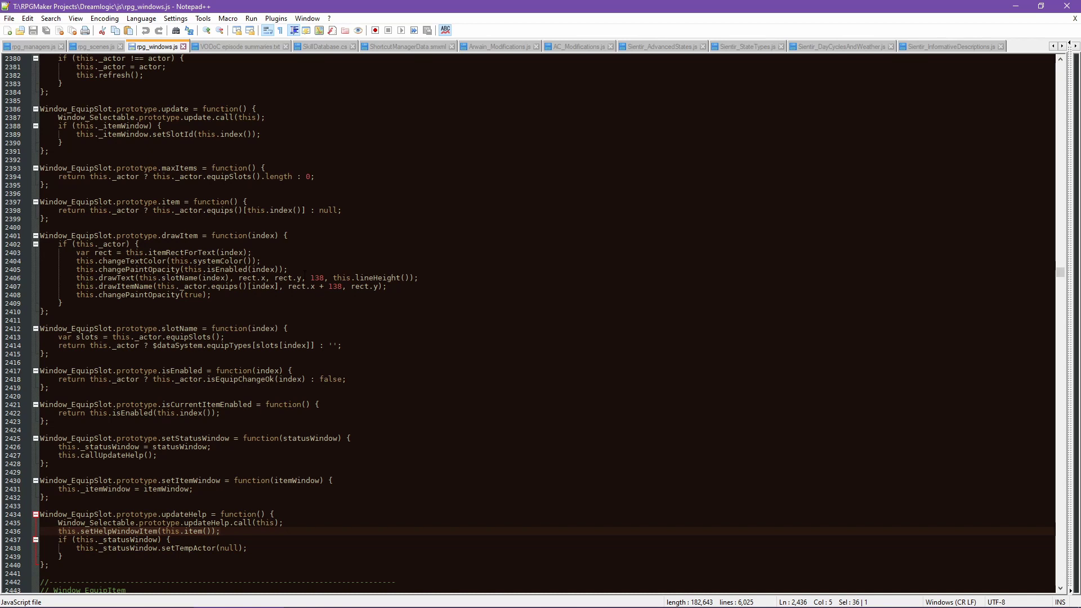
Review Scene_Equip's create function in rpg_scenes.js and locate the createItemWindow function it calls
left_click(86, 46)
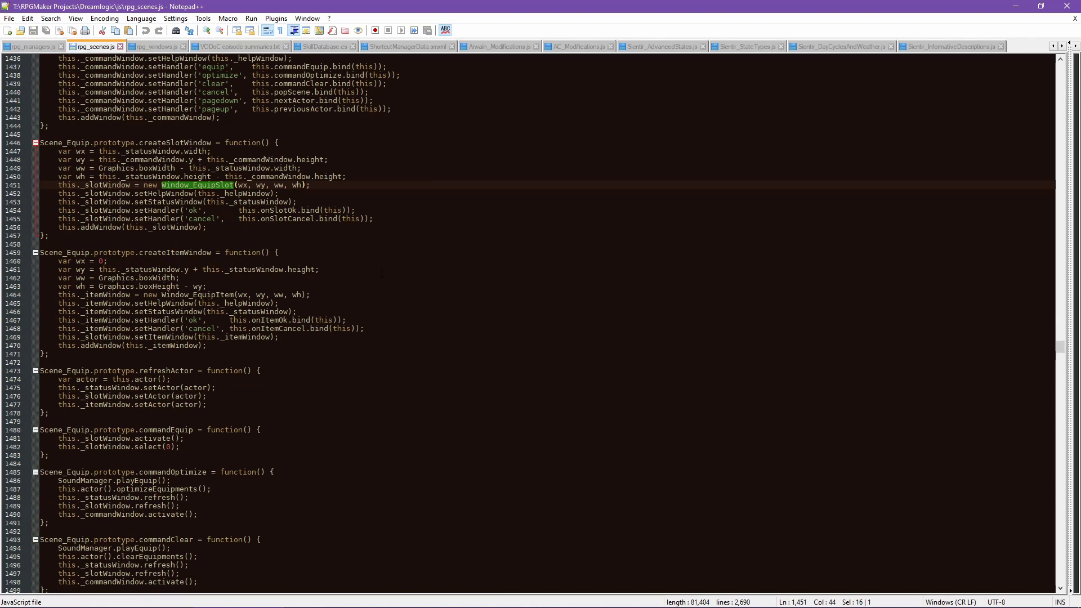
left_click(357, 185)
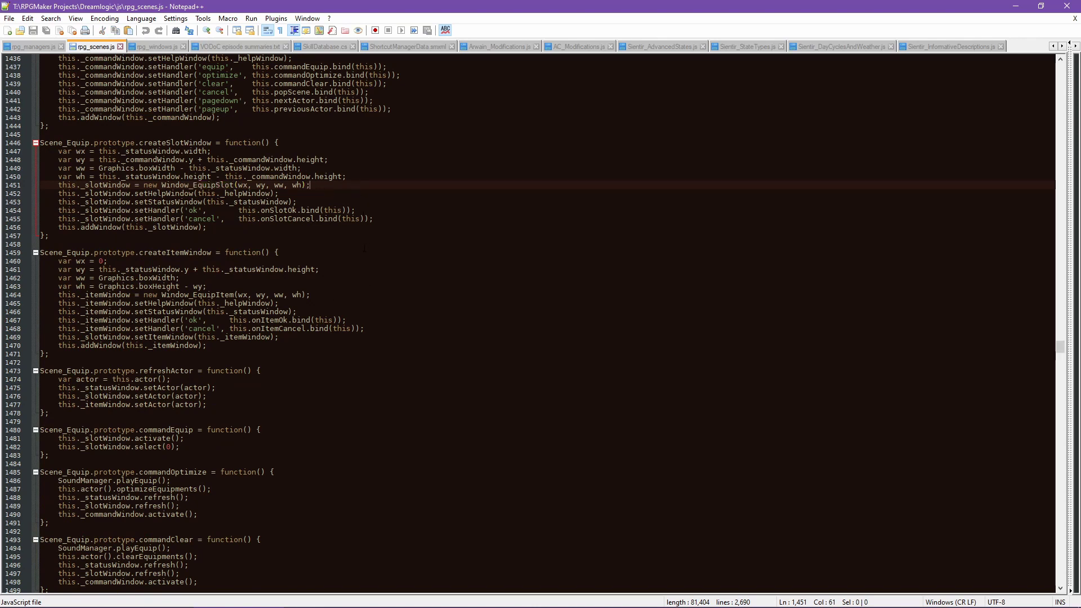
scroll(364, 248, "up", 4)
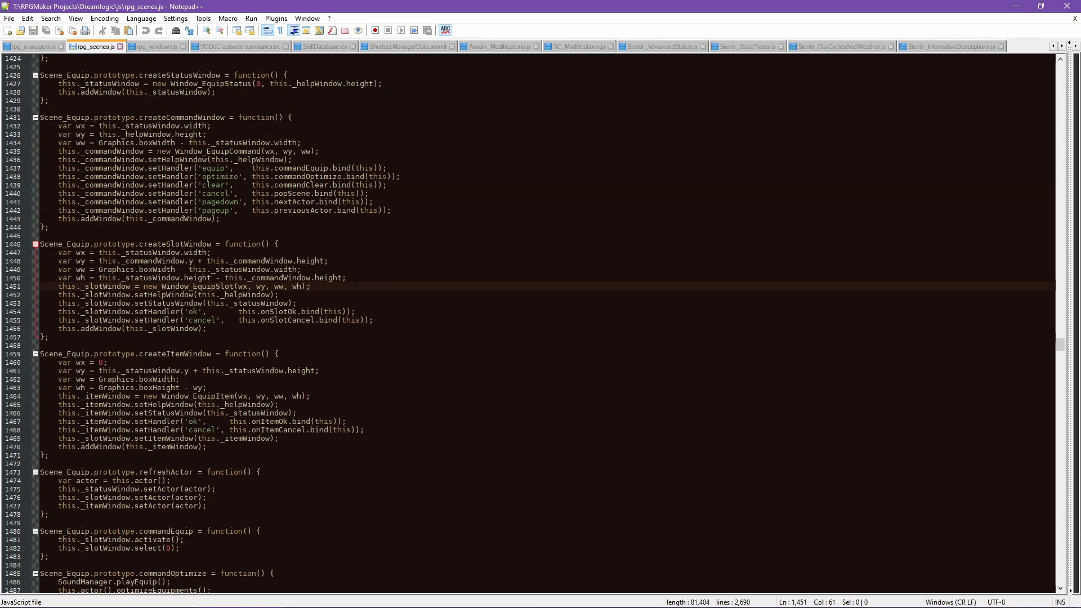
scroll(357, 282, "up", 4)
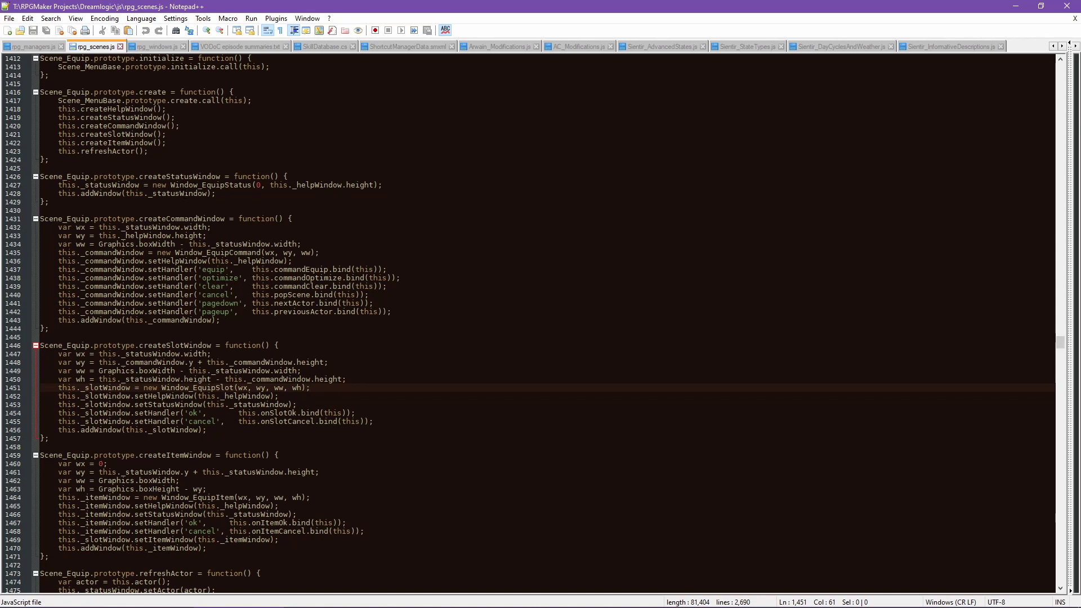
scroll(543, 323, "up", 1)
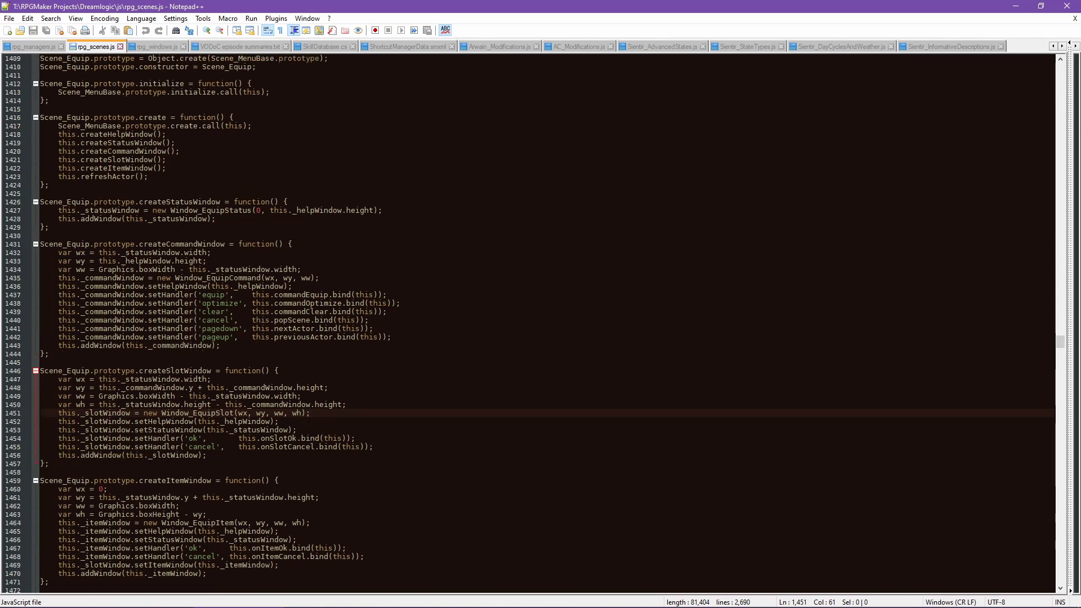
double_click(136, 168)
scroll(367, 322, "down", 6)
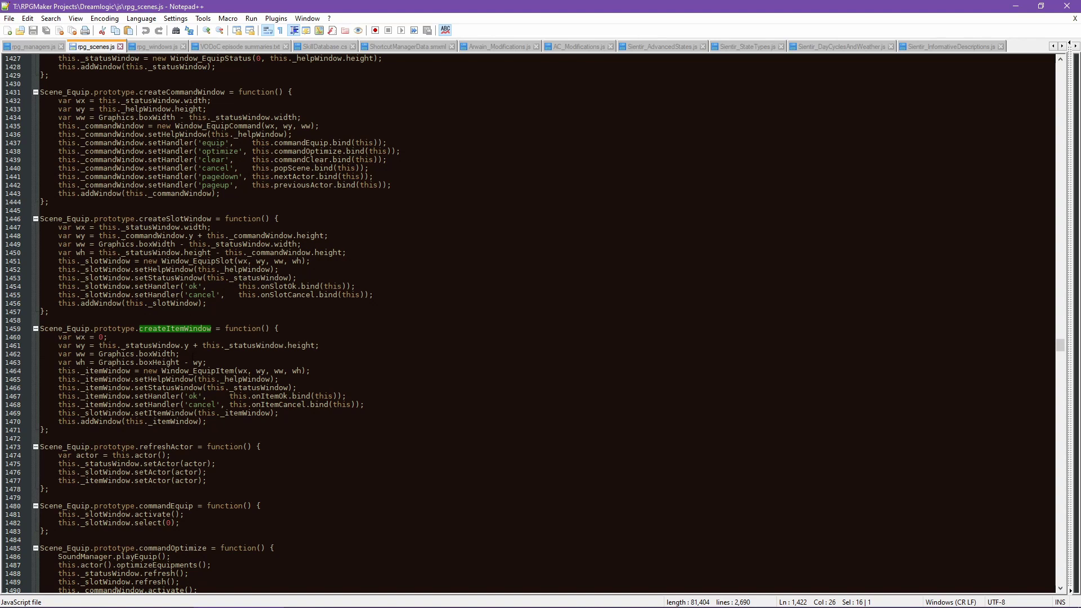
Copy the Window_EquipItem class name from createItemWindow and search rpg_windows.js for its definition
double_click(197, 371)
key("ctrl+c")
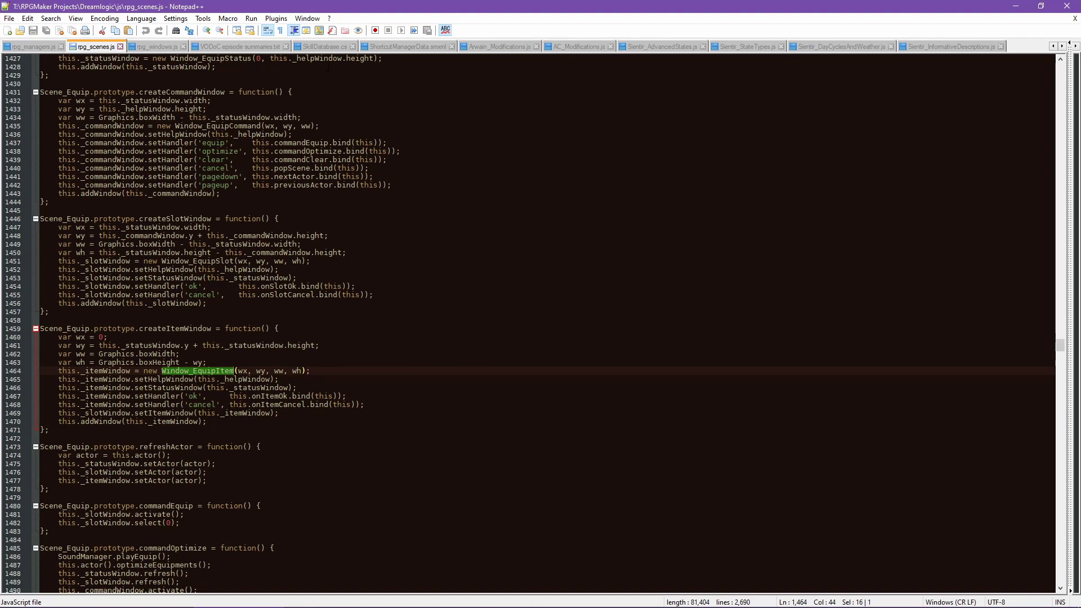
left_click(157, 47)
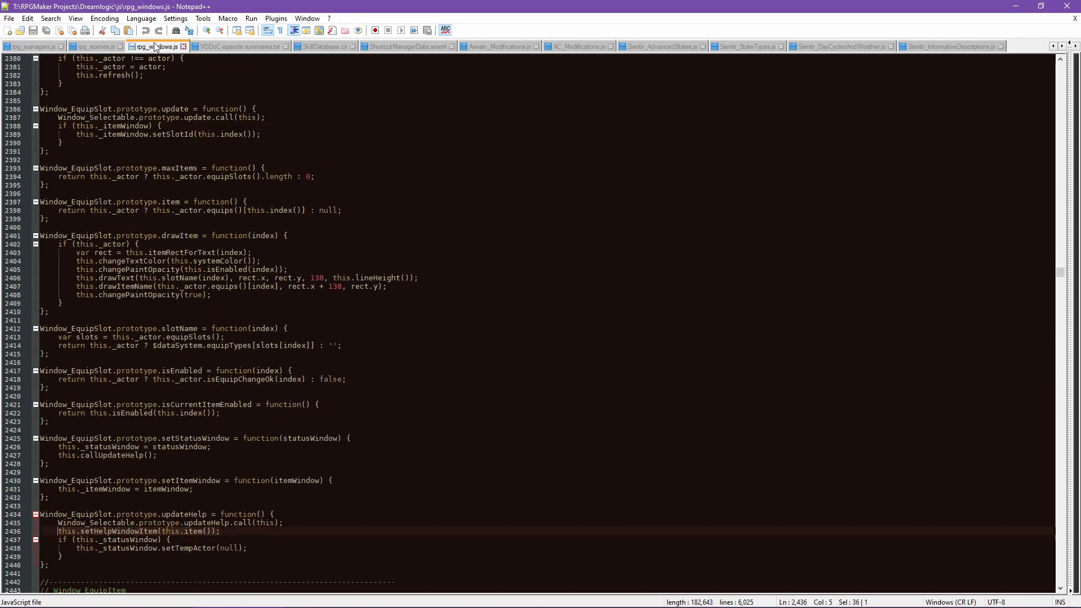
key("ctrl+f")
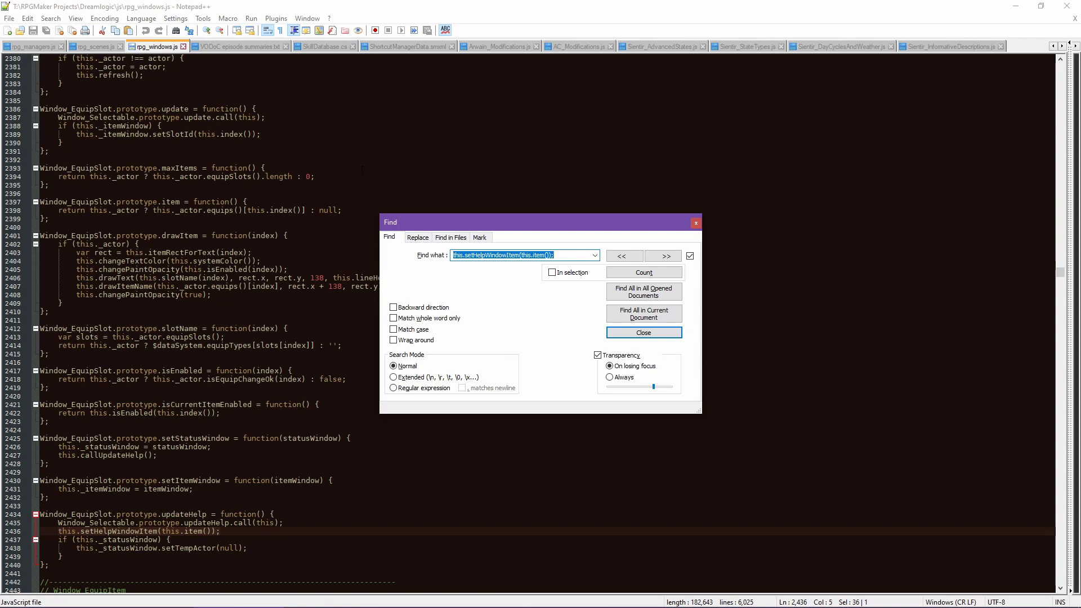
key("ctrl+v")
left_click(628, 257)
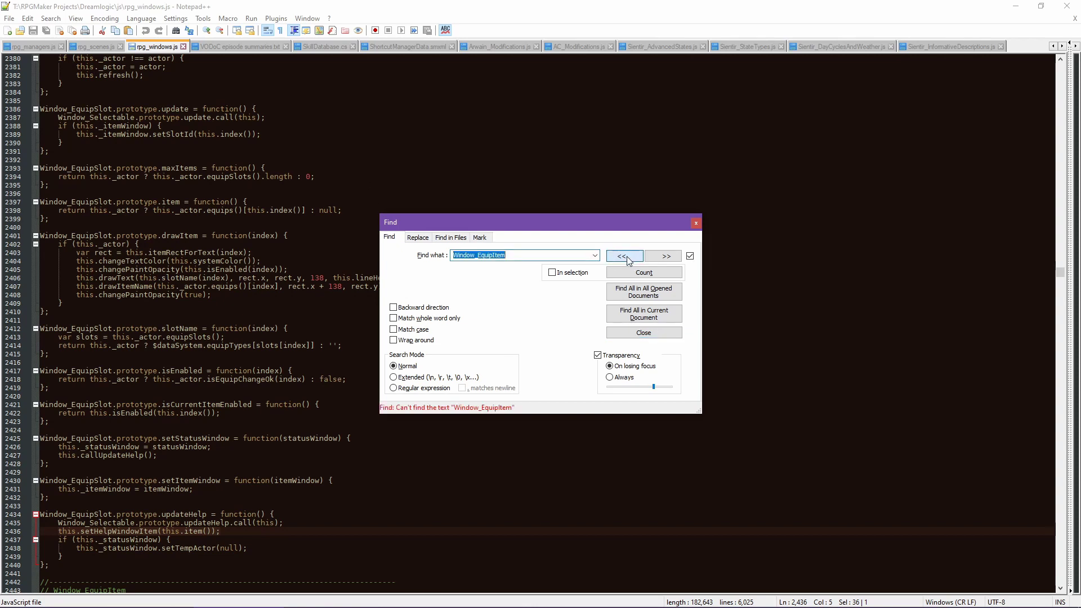
left_click(655, 258)
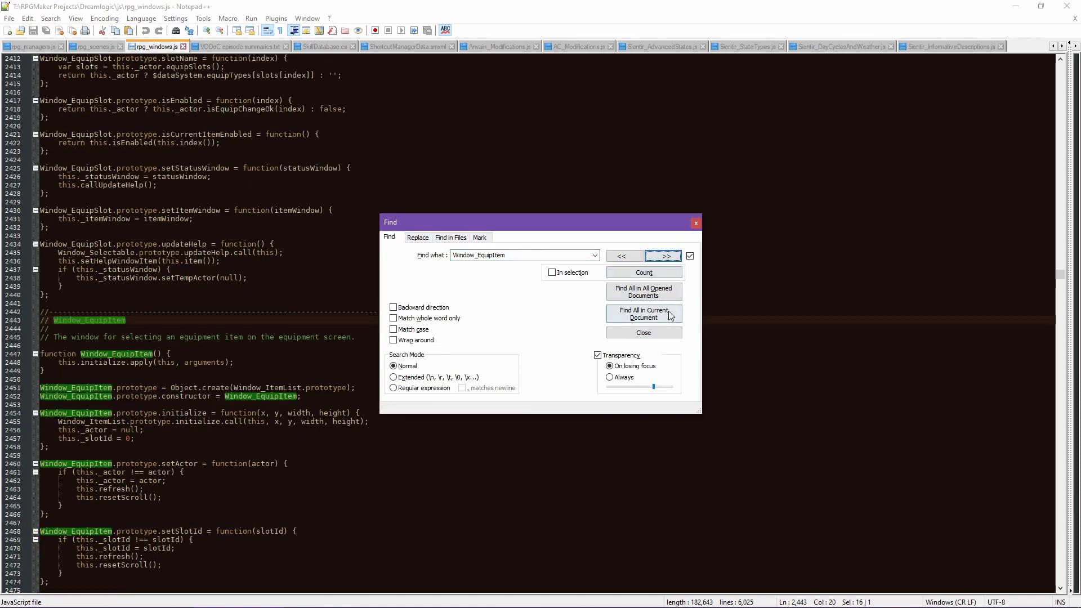
left_click(644, 333)
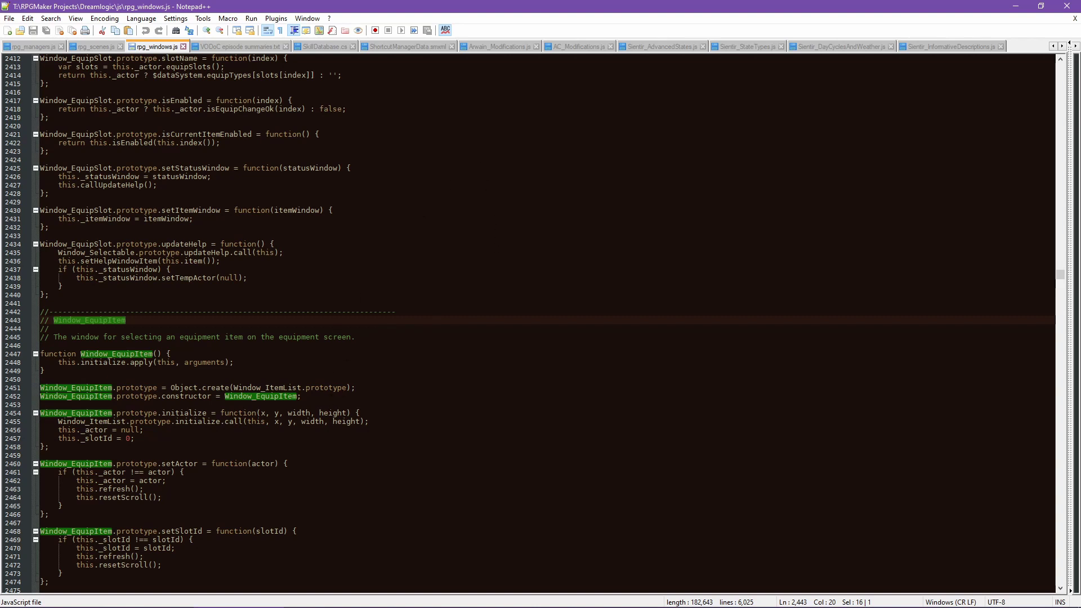
Locate the updateHelp function of Window_EquipItem in rpg_windows.js and copy the whole function
scroll(306, 384, "down", 7)
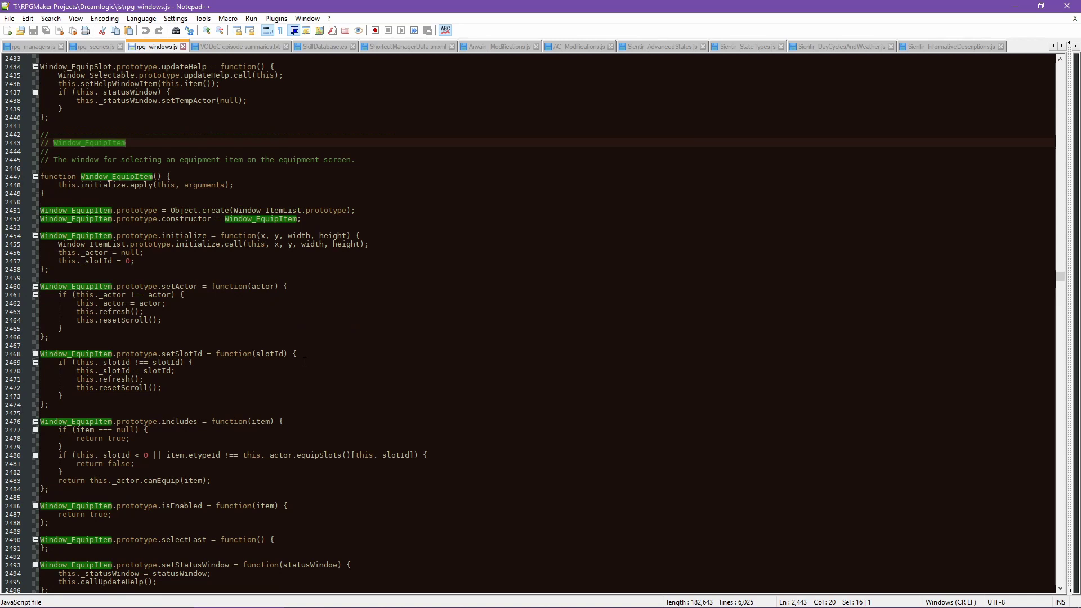
scroll(305, 362, "down", 5)
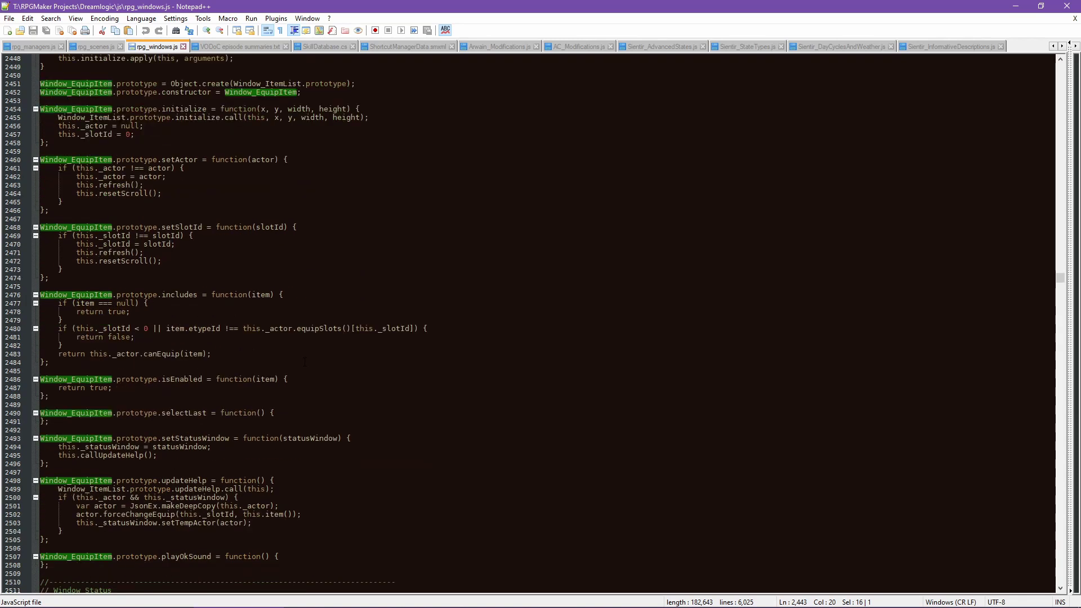
scroll(304, 362, "down", 4)
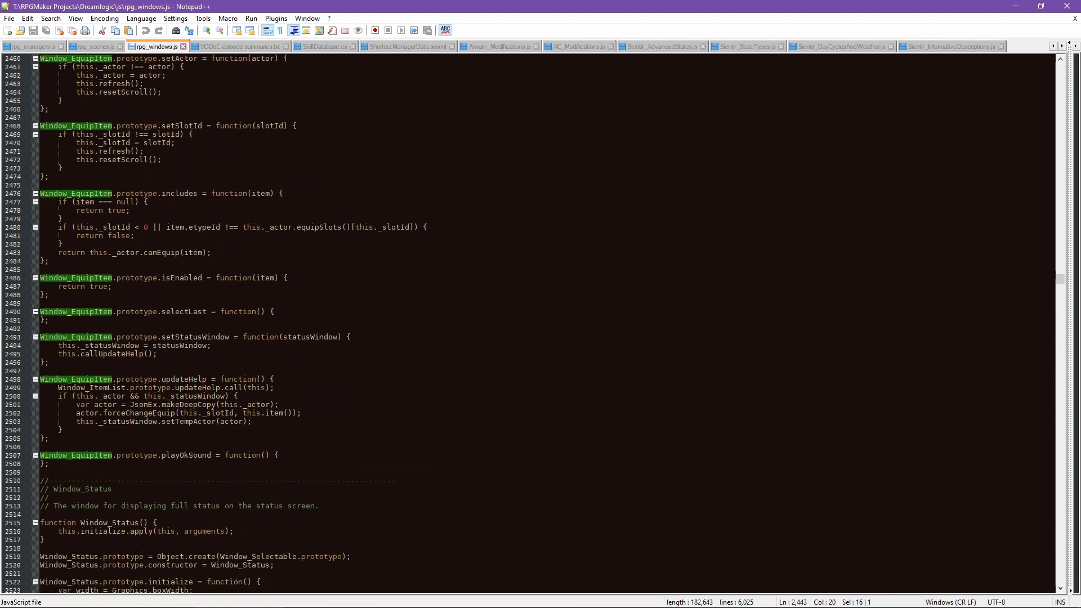
left_click(278, 379)
left_click_drag(77, 441, 38, 380)
key("ctrl+c")
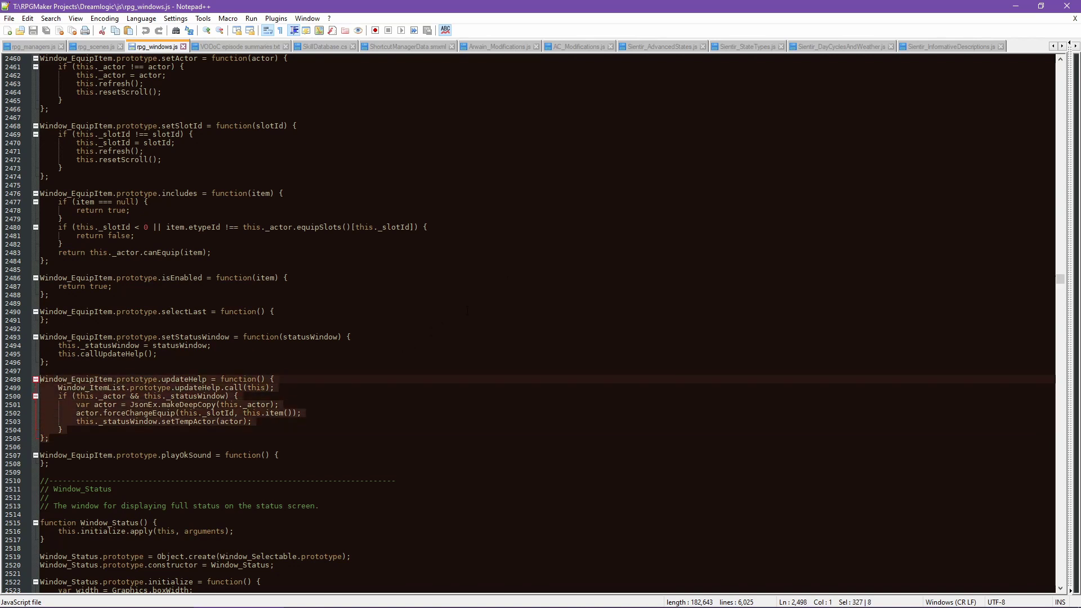
Paste the copied function below Window_EquipSlot's updateHelp in Sientr_InformativeDescriptions.js and indent its body one level to match the plugin
left_click(958, 49)
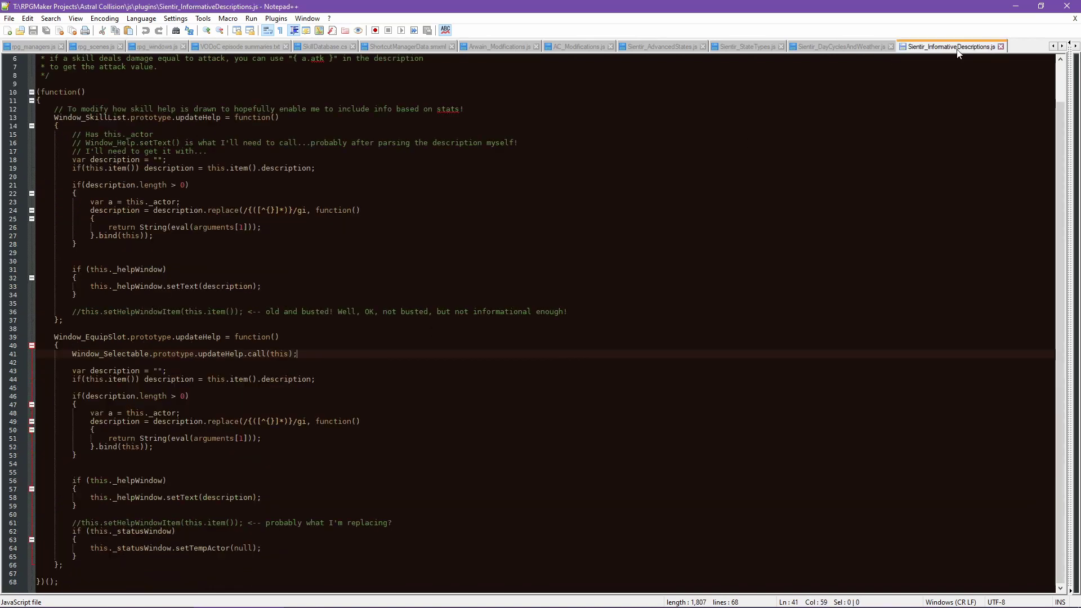
left_click(82, 564)
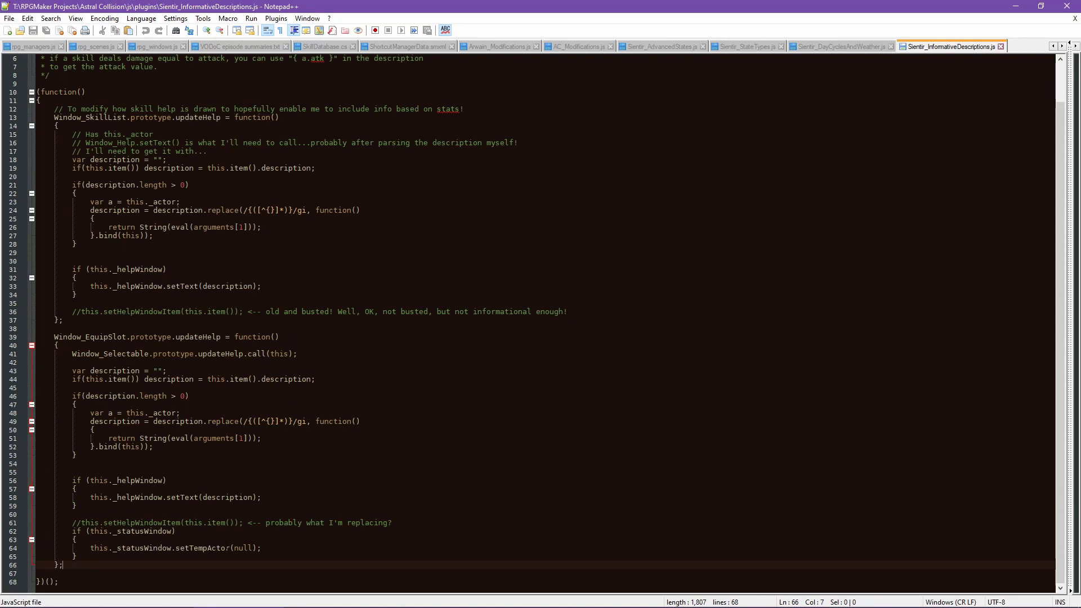
key("Return")
key("Return")
key("ctrl+v")
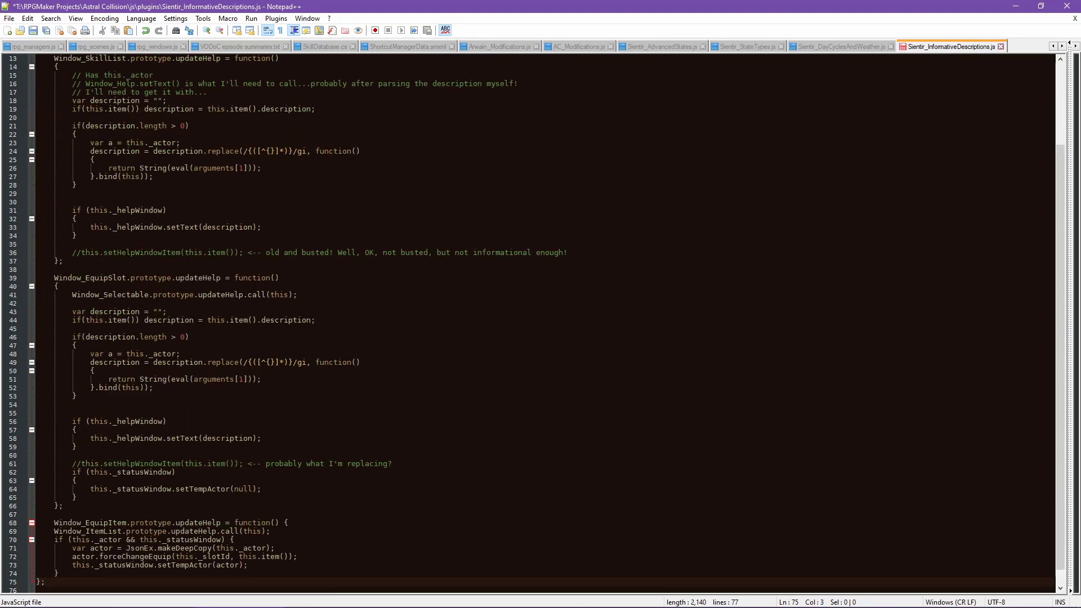
left_click(56, 532, "shift")
key("Tab")
Put the opening braces of Window_EquipItem's updateHelp function and its if statement on their own lines
left_click(383, 523)
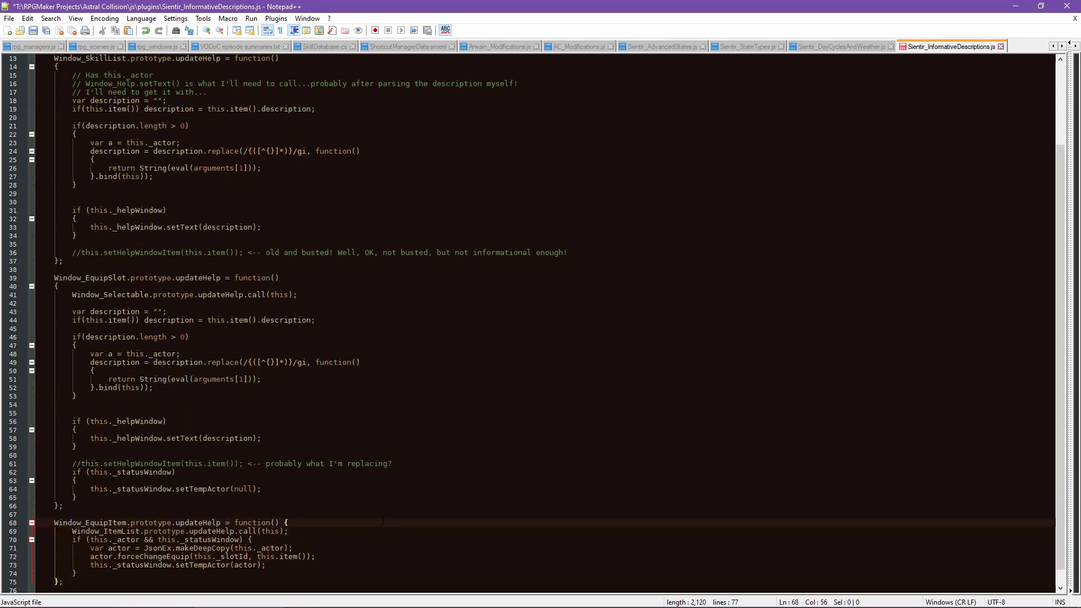
key("Left")
key("Return")
scroll(383, 521, "down", 1)
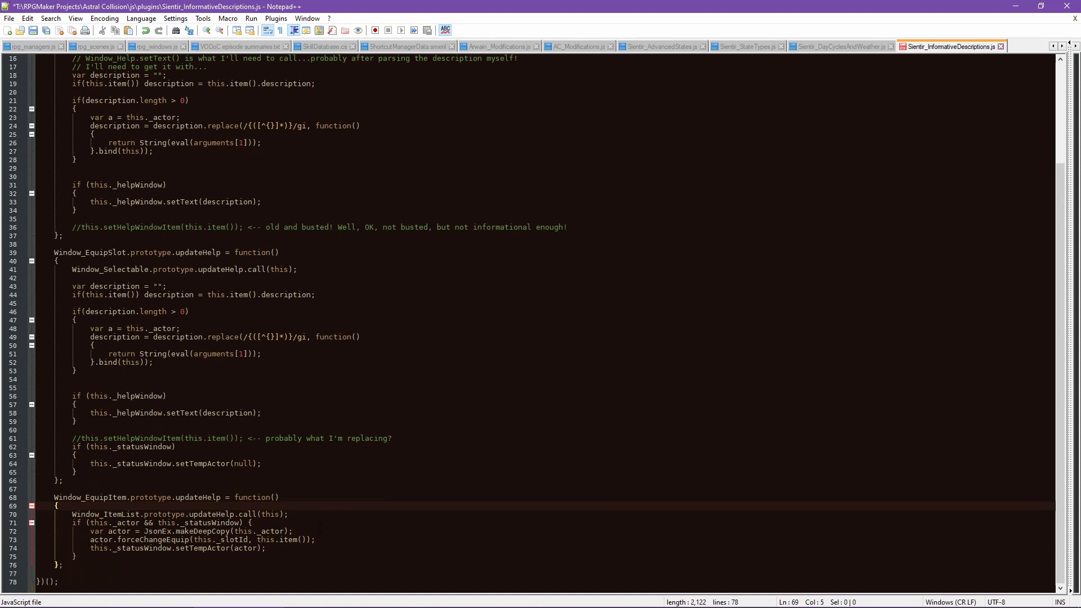
left_click(335, 509)
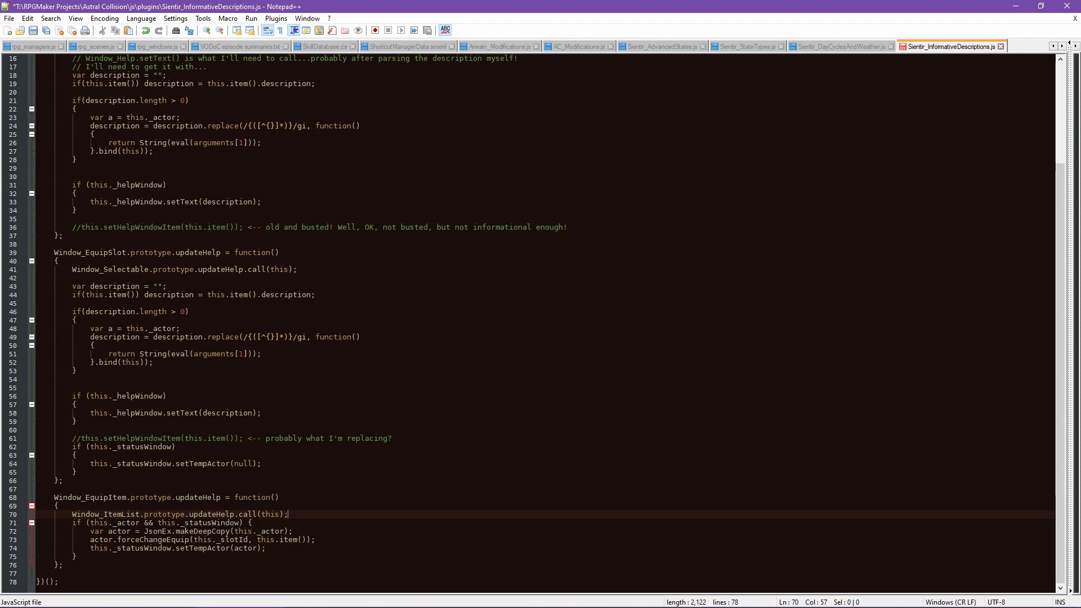
key("Down")
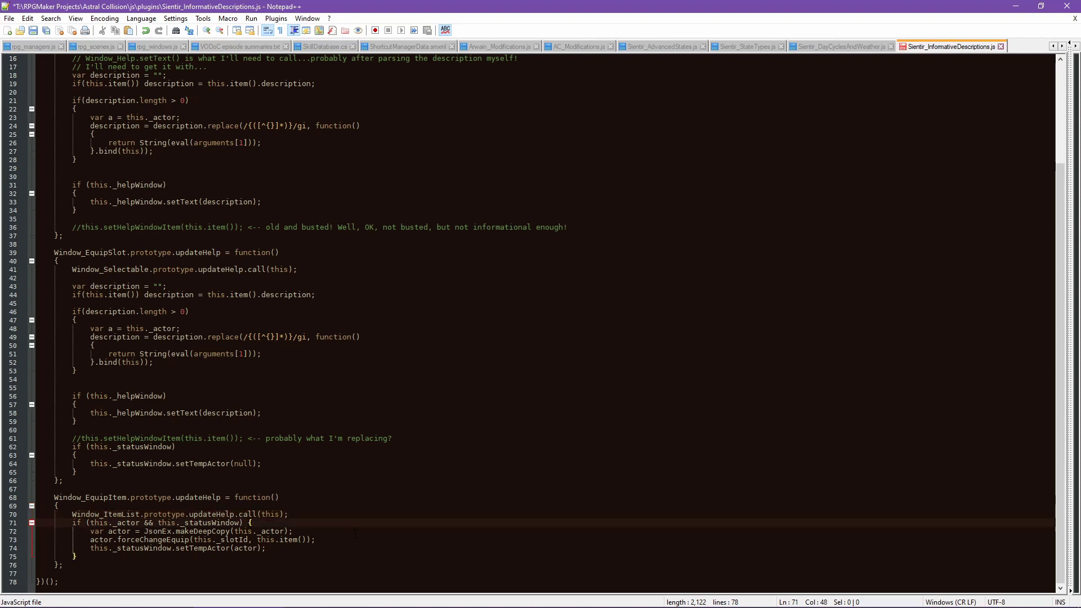
key("Return")
key("Down")
key("Down")
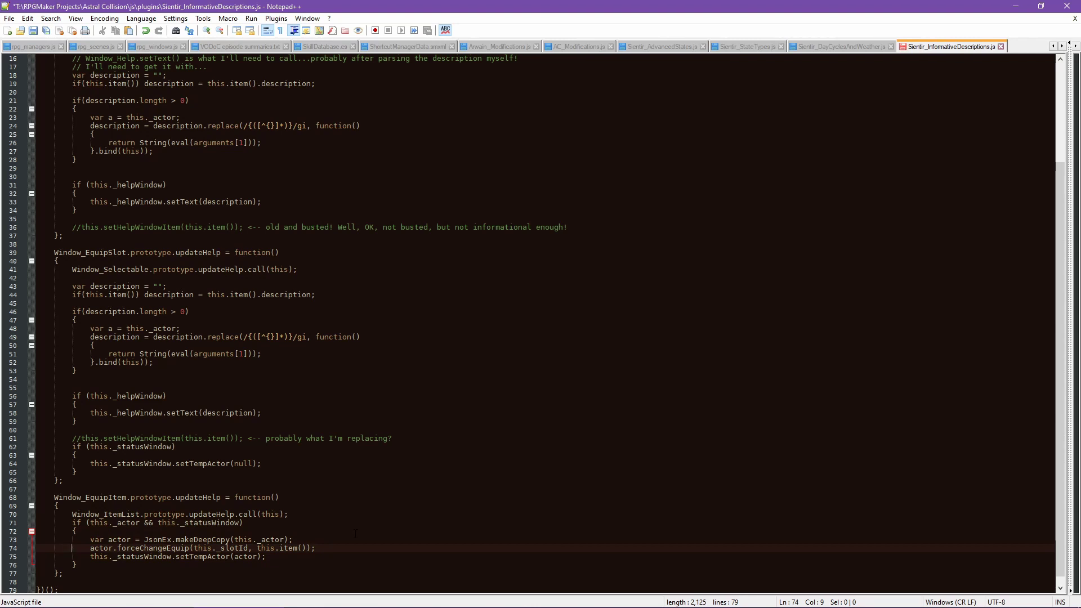
Rename the variable actor to a in the JsonEx.makeDeepCopy declaration of Window_EquipItem's updateHelp
key("Up")
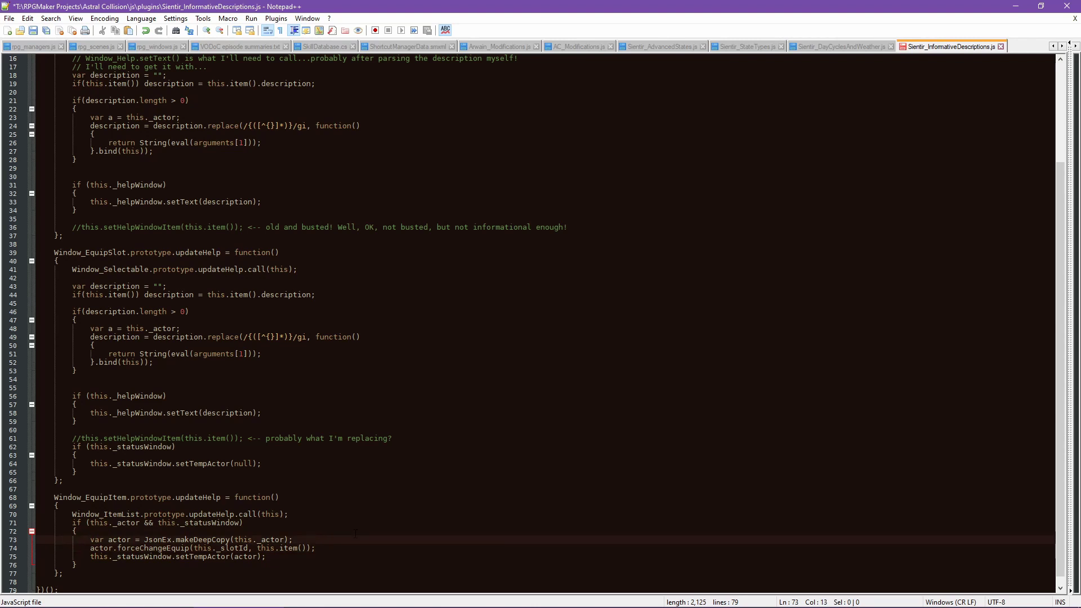
key("Delete")
key("Delete")
key("Delete")
key("Delete")
Change actor to a in the forceChangeEquip and setTempActor calls of Window_EquipItem's updateHelp
key("Down")
key("BackSpace")
key("BackSpace")
key("BackSpace")
key("BackSpace")
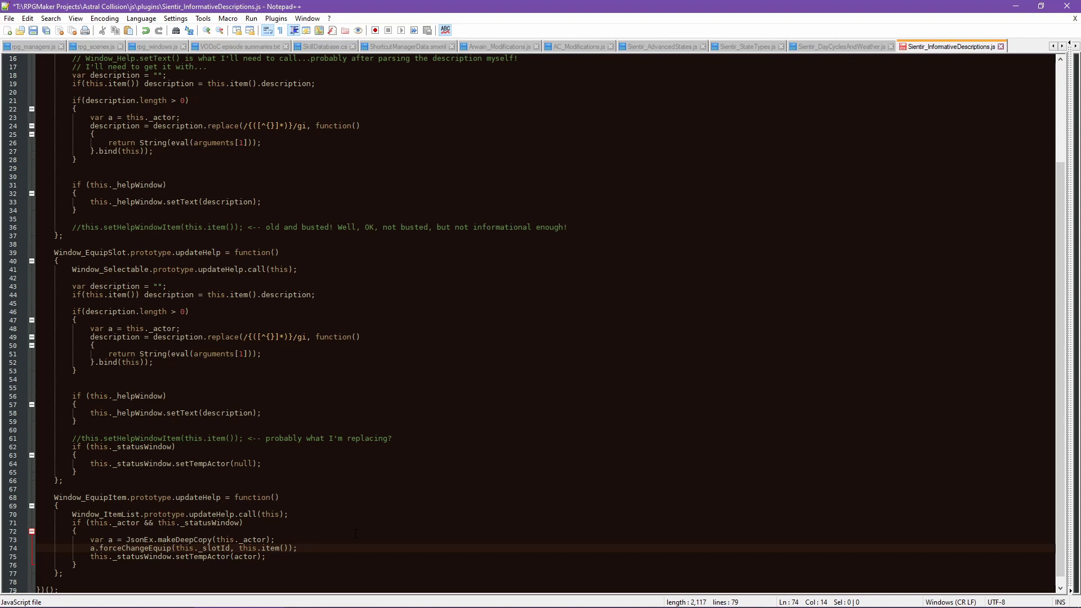
key("Down")
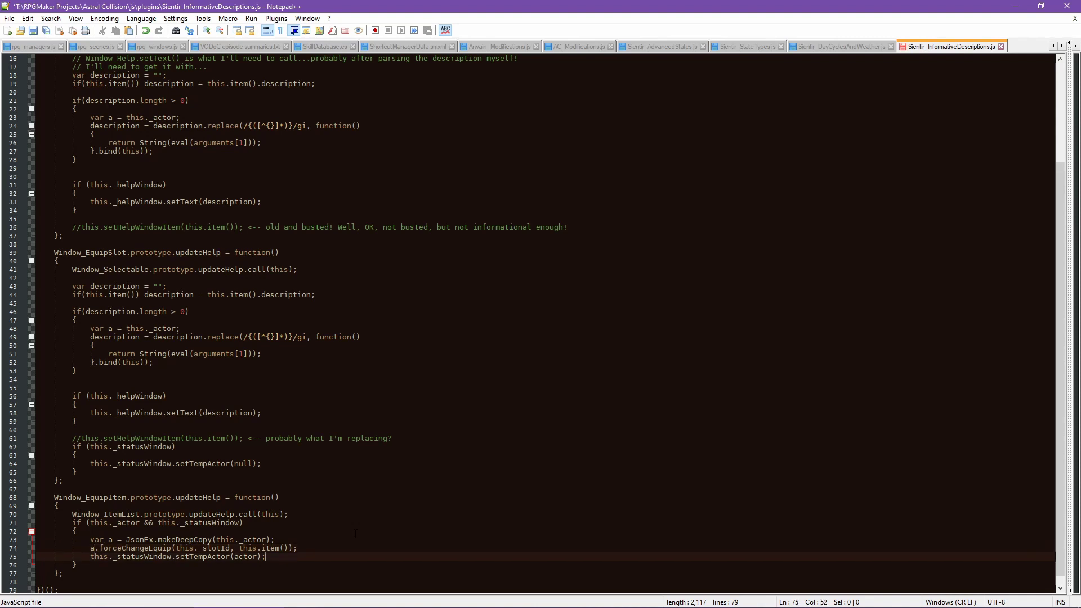
key("shift+Left")
key("shift+Left")
key("shift+Left")
key("BackSpace")
key("Up")
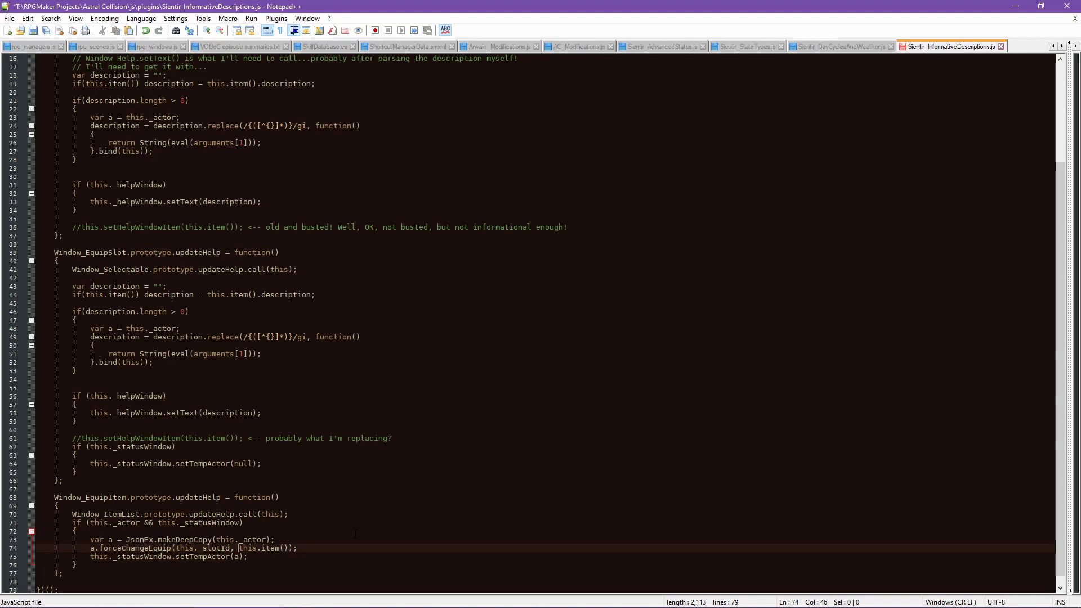
key("Down")
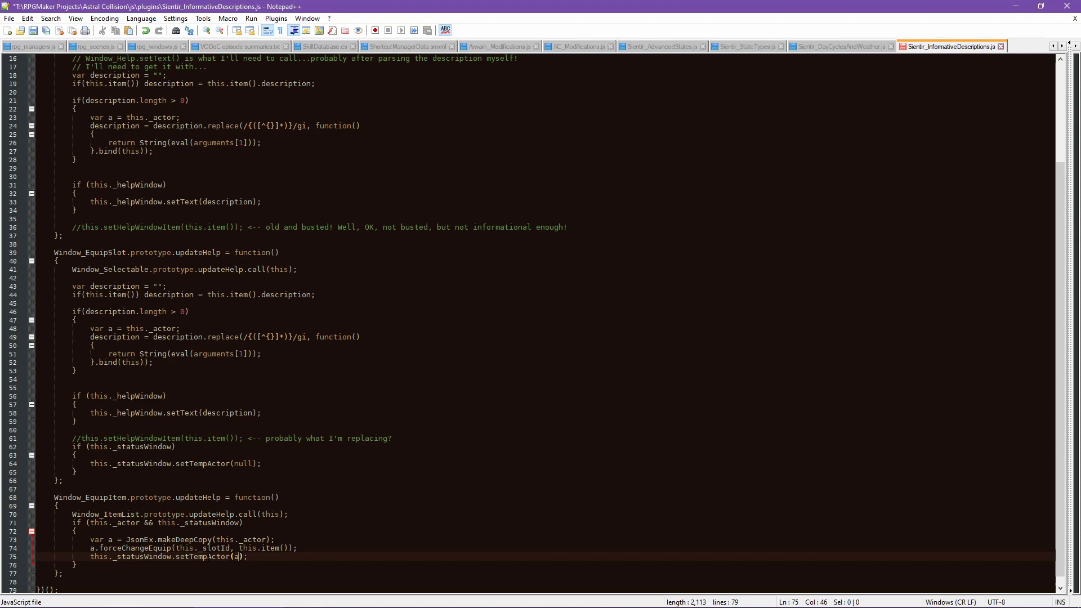
Copy the setTempActor name from Window_EquipItem's updateHelp and search rpg_windows.js for "setTempActor = function"
scroll(535, 324, "down", 1)
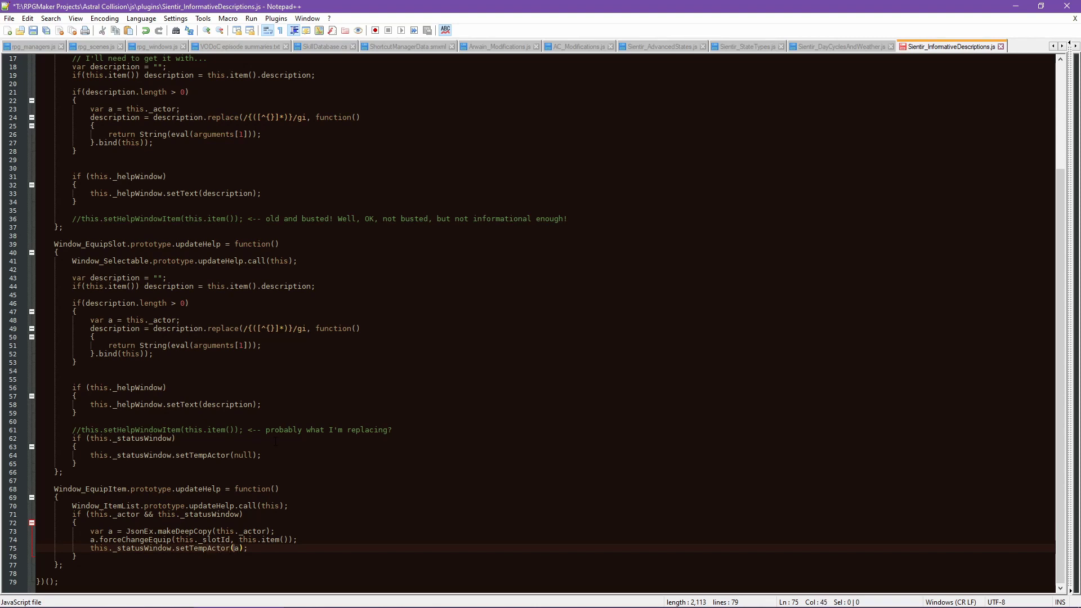
key("Left")
key("shift+Left")
key("shift+Left")
key("shift+Left")
key("shift+Left")
key("shift+Left")
key("shift+Left")
key("shift+Left")
key("shift+Left")
key("shift+Left")
key("shift+Left")
key("shift+Left")
key("shift+Left")
key("shift+Left")
key("shift+Left")
key("shift+Left")
key("shift+Left")
key("shift+Right")
key("shift+Right")
key("shift+Right")
key("shift+Right")
key("shift+Right")
key("shift+Right")
key("shift+Right")
key("shift+Right")
key("shift+Right")
key("shift+Right")
key("ctrl+c")
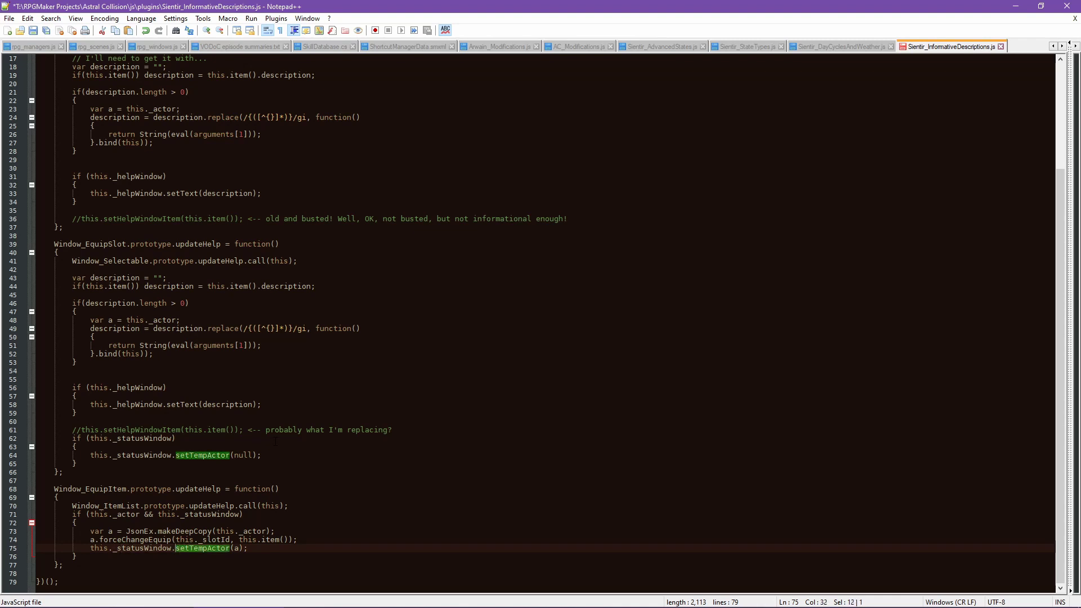
left_click(152, 47)
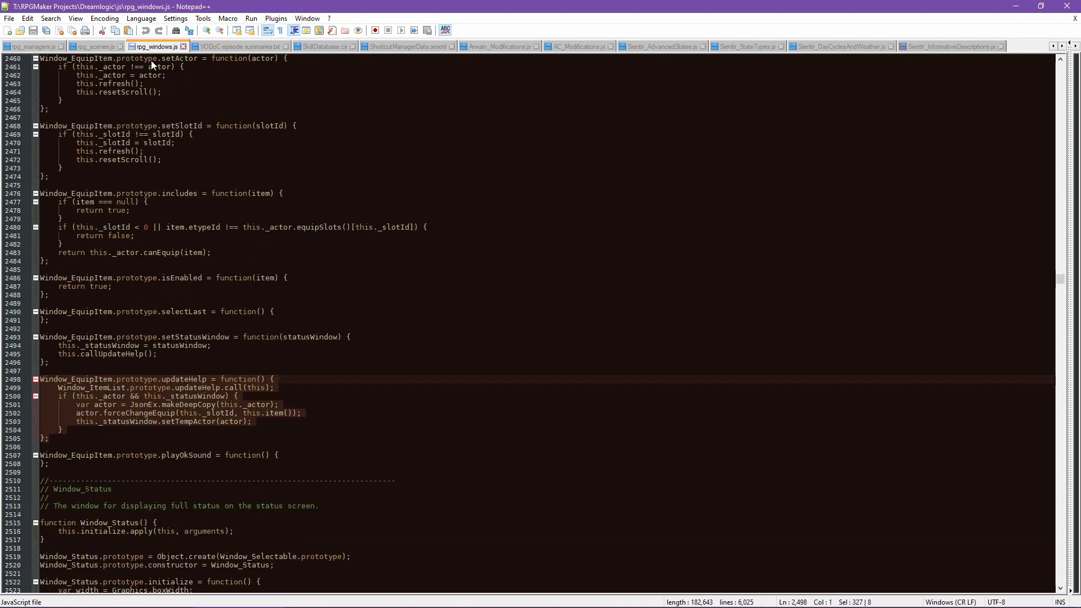
key("ctrl+f")
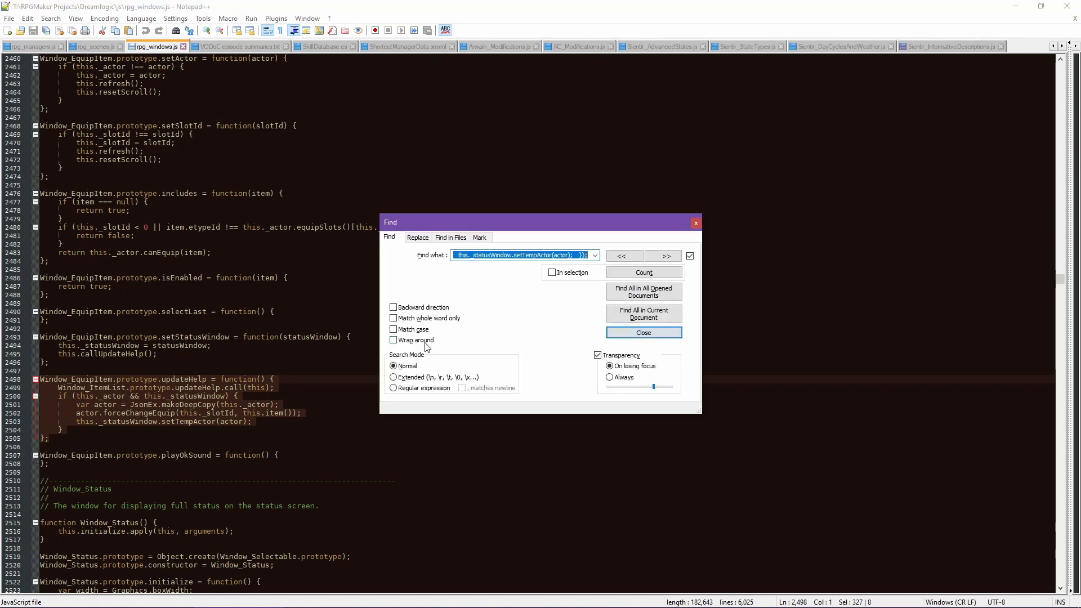
key("ctrl+v")
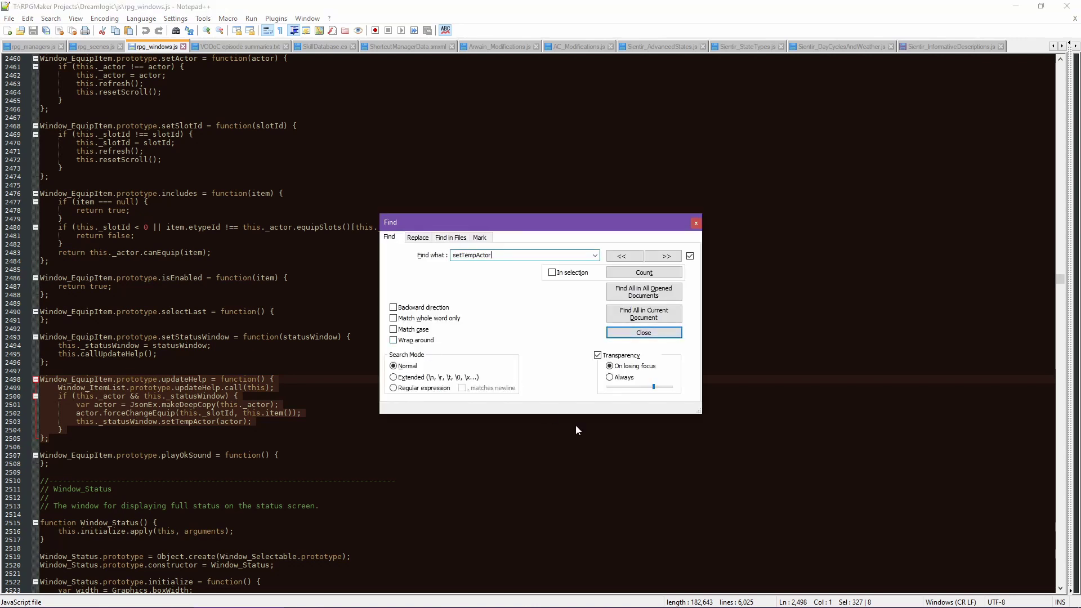
type("= function")
left_click(630, 260)
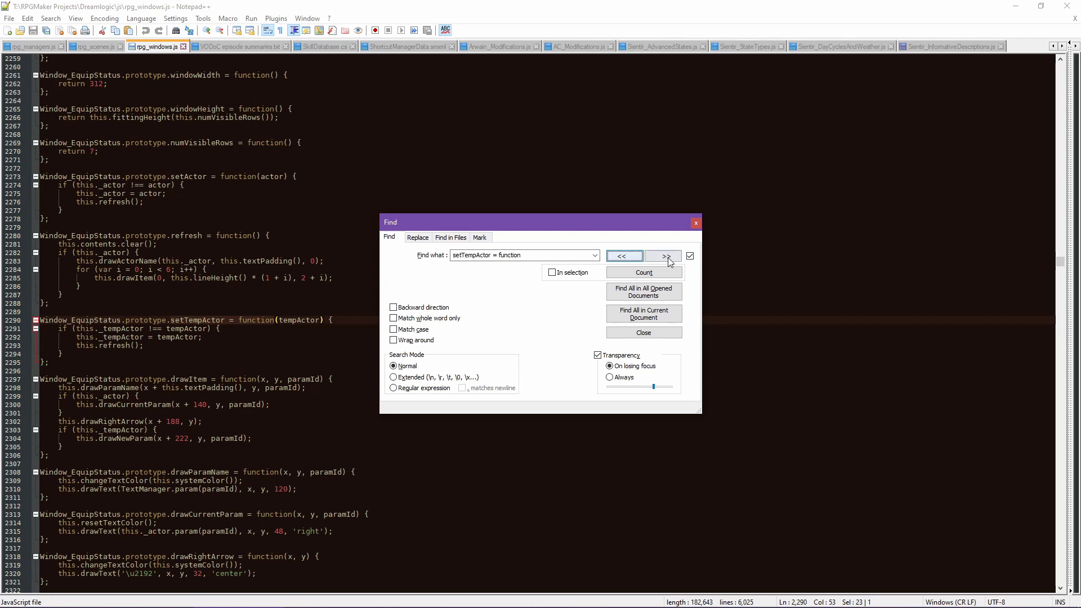
left_click(627, 259)
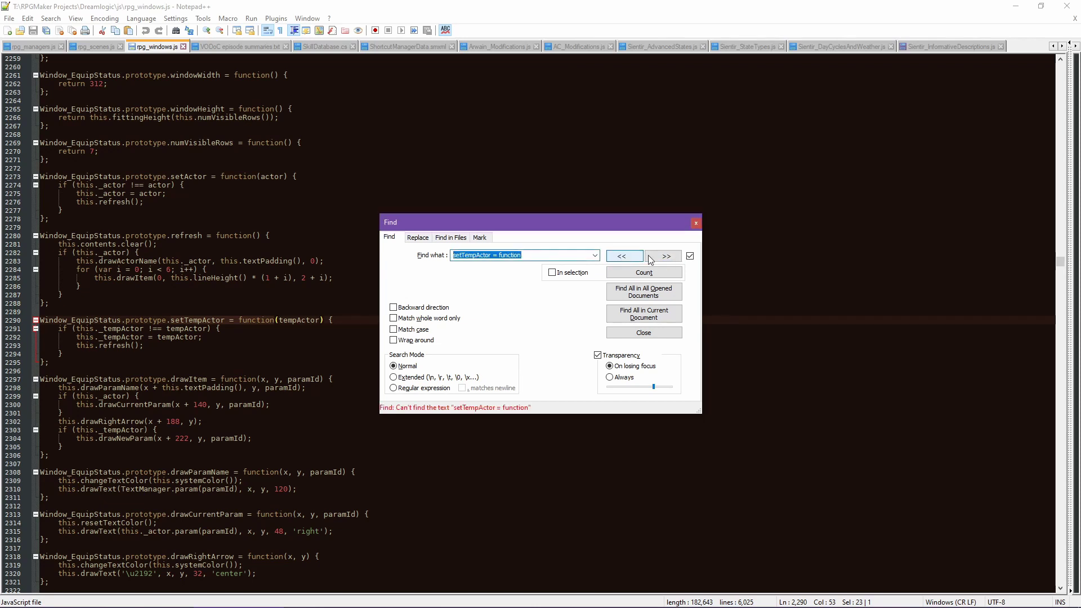
left_click(640, 334)
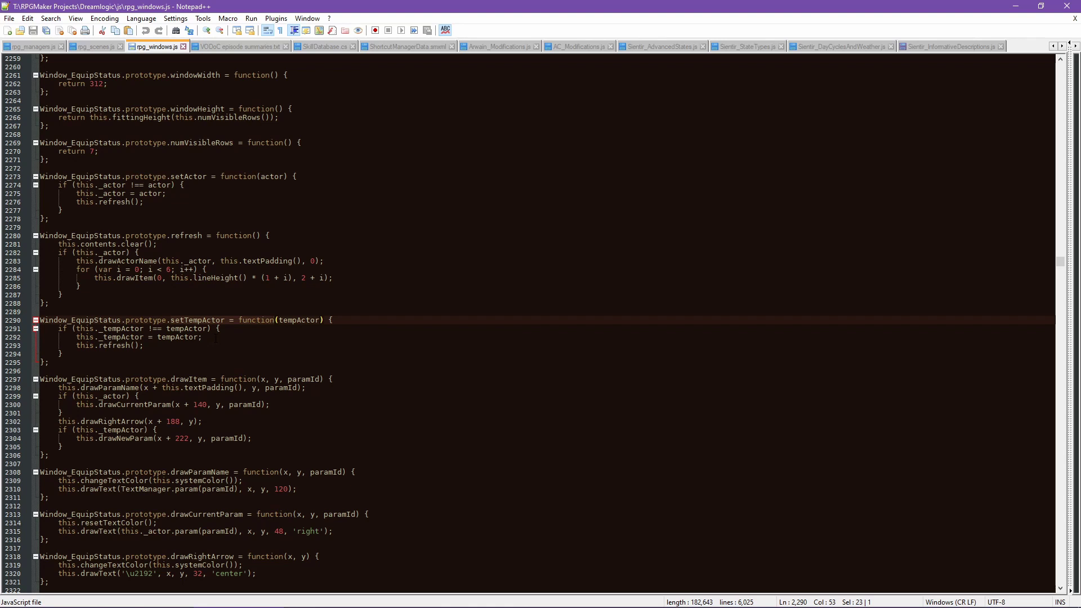
Review setTempActor and the Window_EquipStatus drawing functions below it in rpg_windows.js, comparing them with the plugin's setTempActor call
scroll(216, 338, "down", 1)
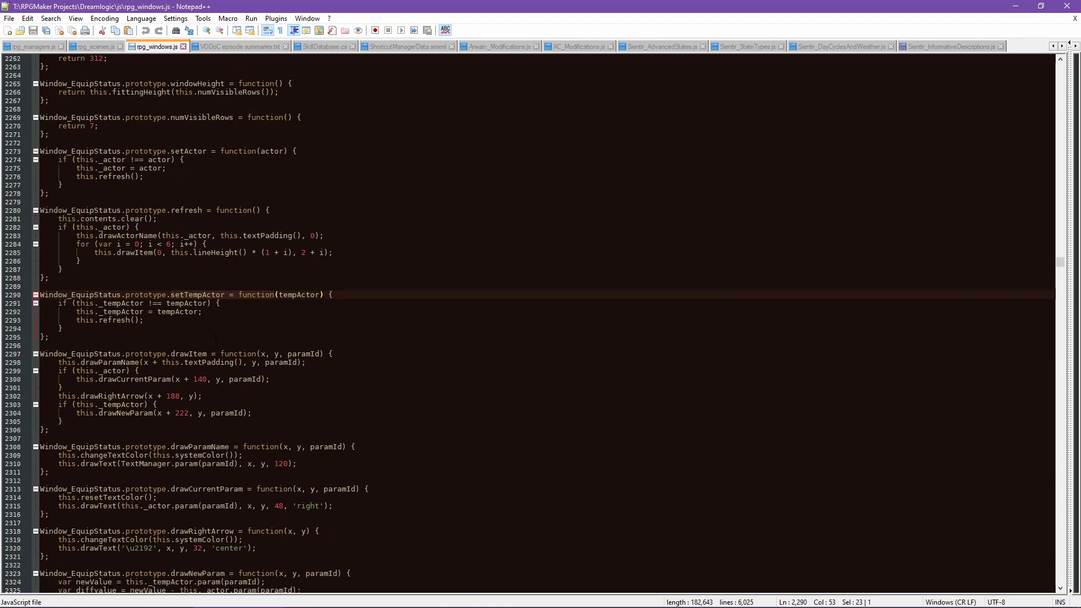
scroll(215, 339, "down", 12)
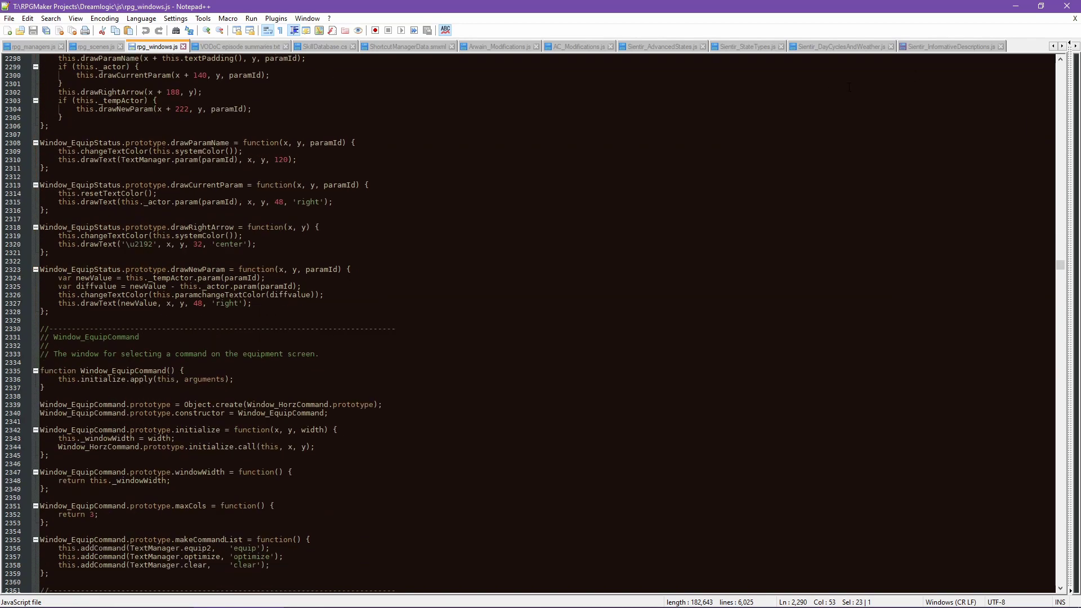
left_click(944, 50)
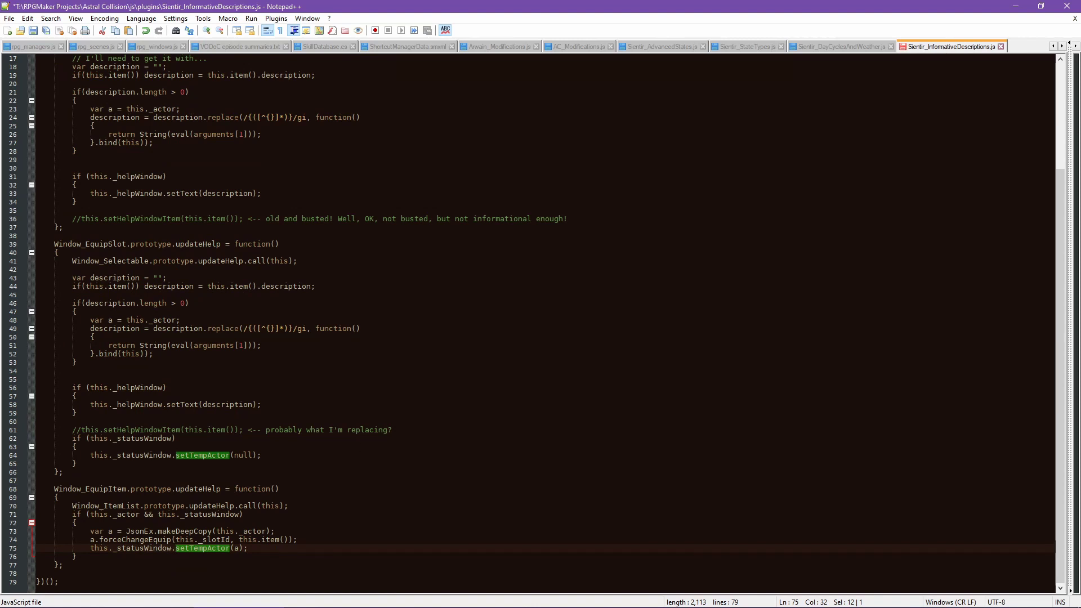
left_click(145, 47)
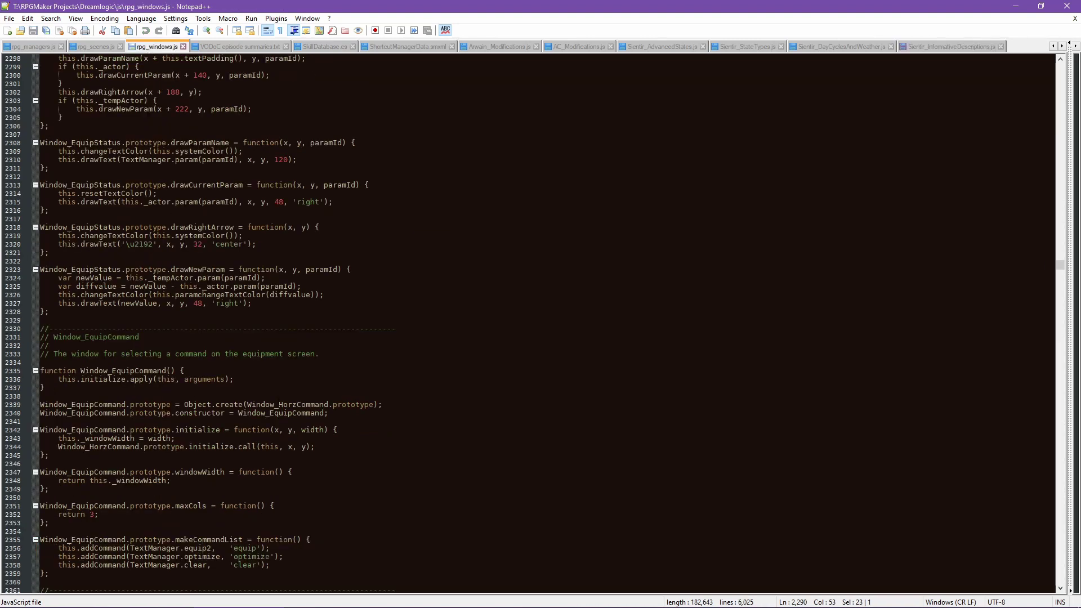
scroll(280, 408, "up", 9)
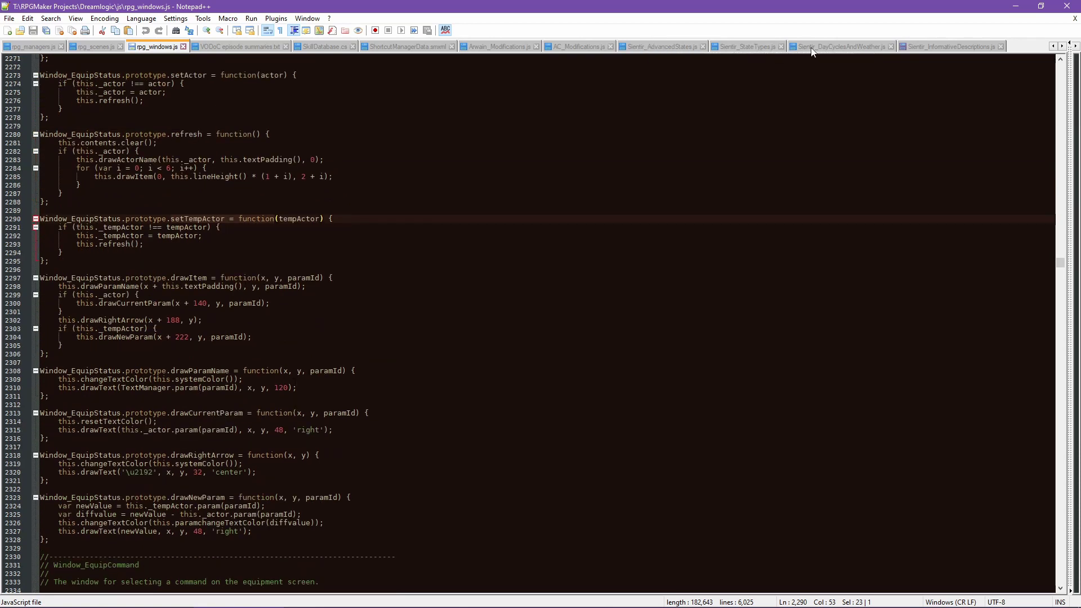
Check the Window_EquipStatus overrides at the end of AC_Modifications.js
left_click(580, 47)
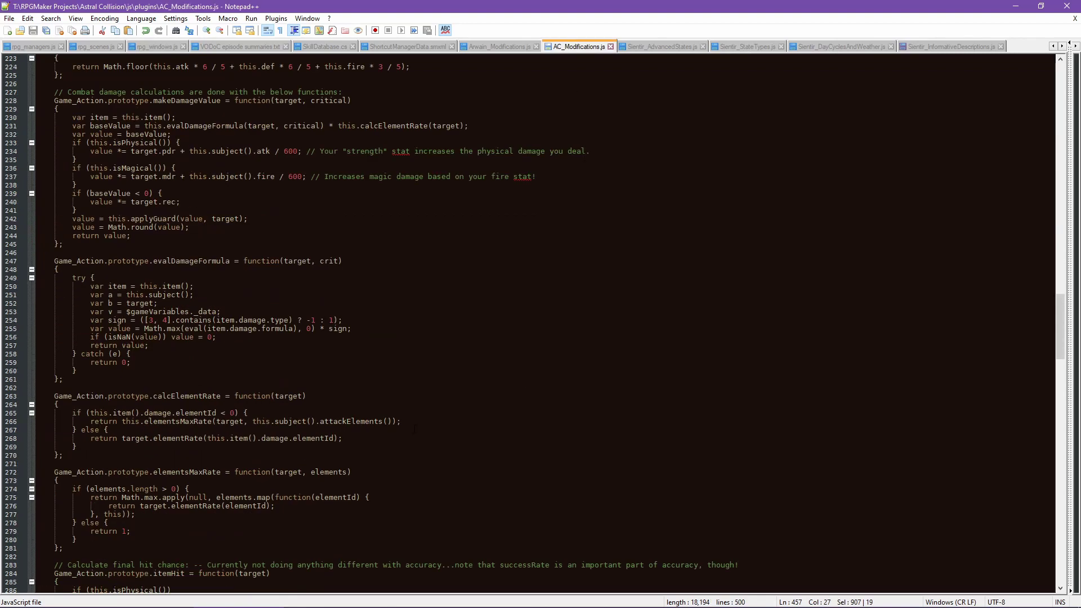
scroll(451, 403, "down", 5)
key("ctrl+End")
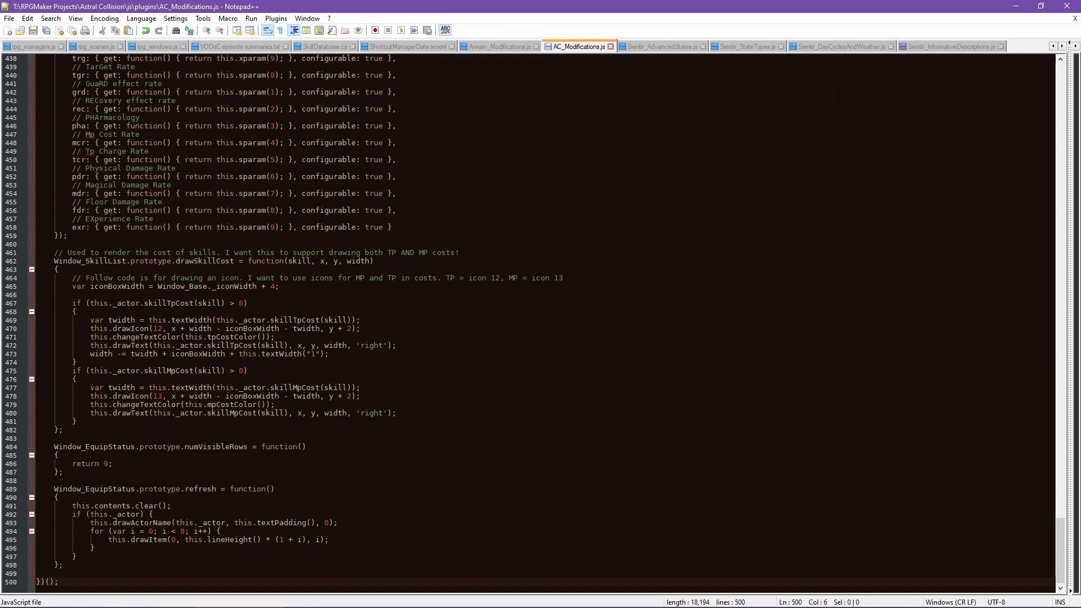
Undo the actor-to-a renaming in Window_EquipItem's updateHelp in Sientir_InformativeDescriptions.js
left_click(943, 47)
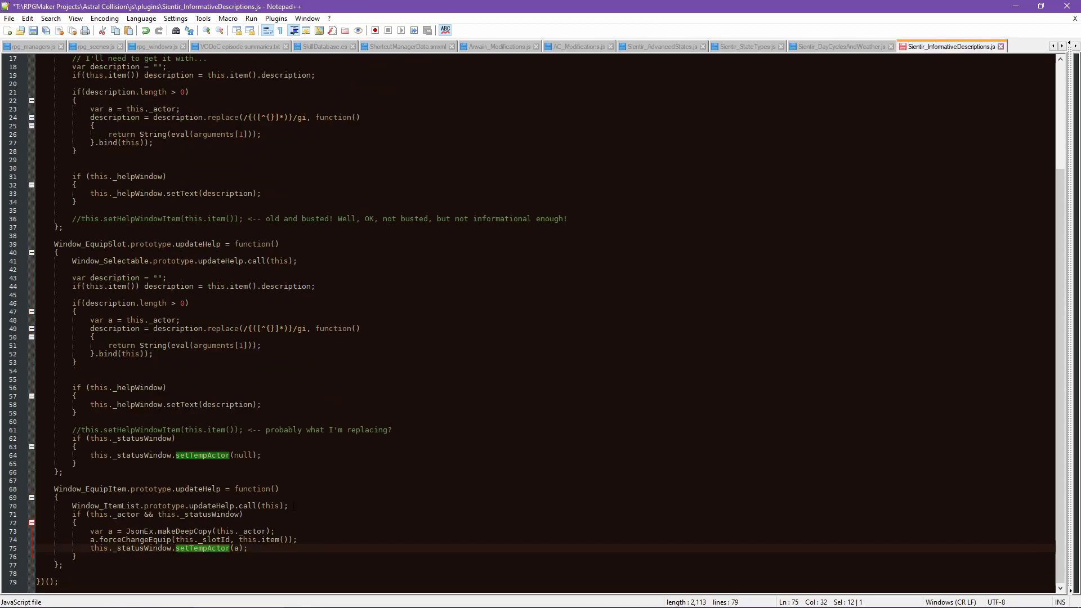
double_click(218, 505)
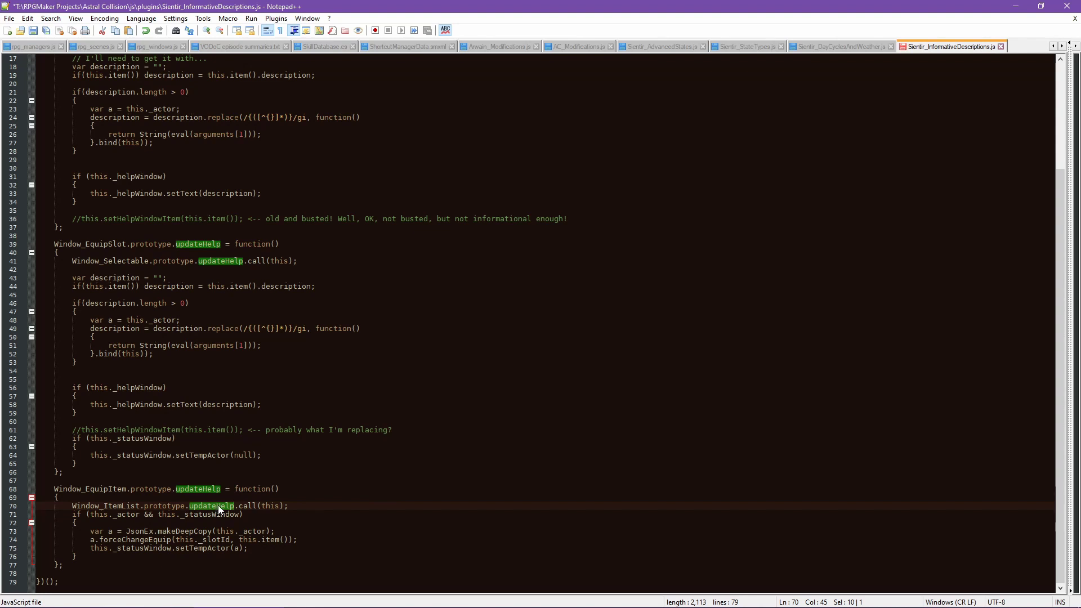
left_click(314, 525)
key("ctrl+z")
key("ctrl+z")
key("ctrl+z")
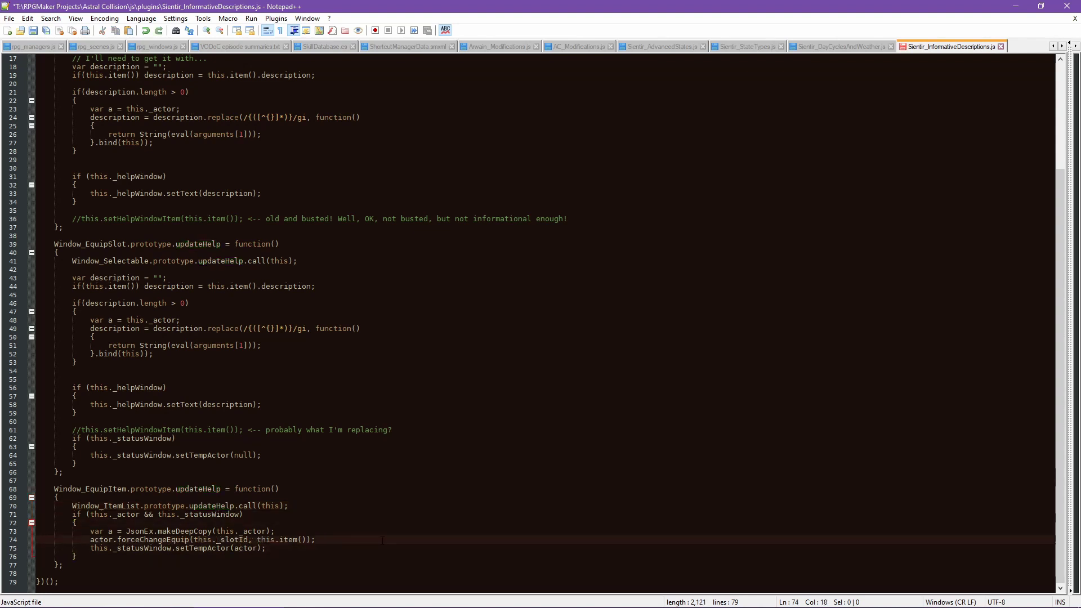
left_click(299, 505)
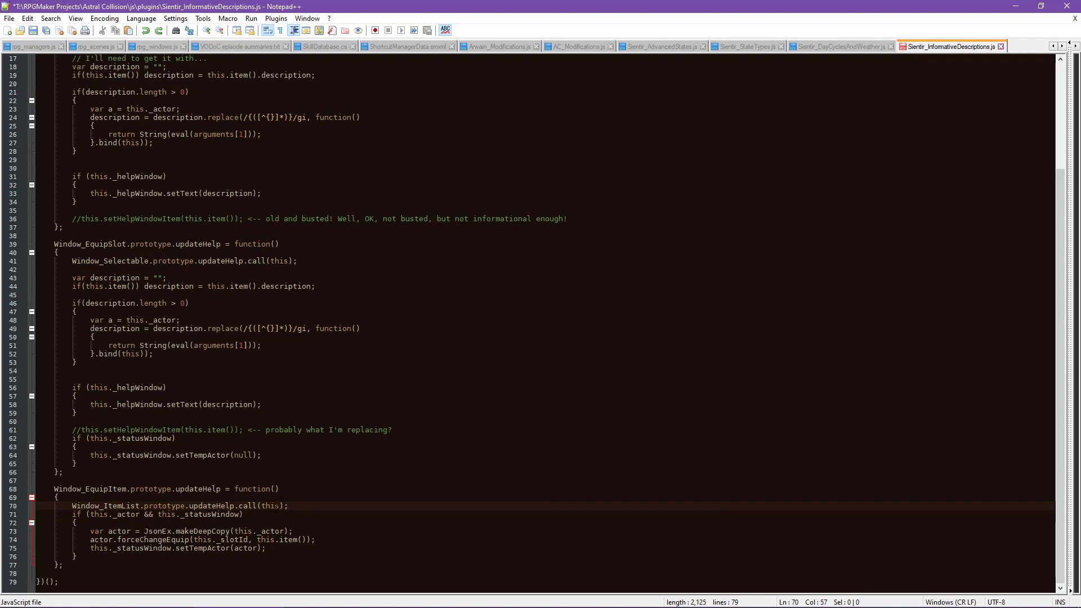
Copy Window_ItemList.prototype.updateHelp from the plugin and search rpg_windows.js for "Window_ItemList.prototype.updateHelp = function"
left_click_drag(302, 508, 71, 505)
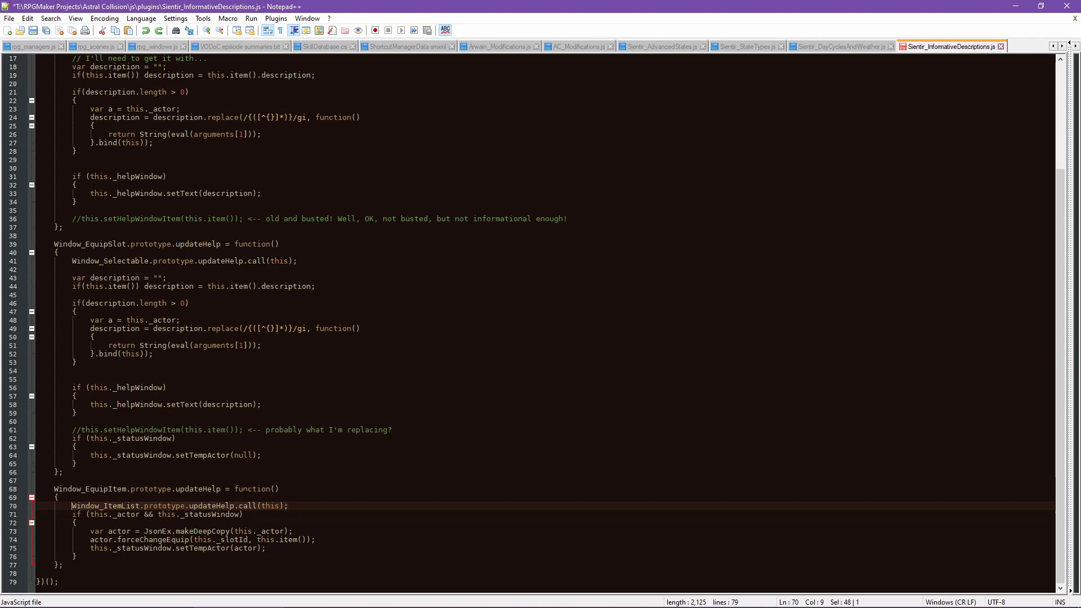
left_click(237, 505)
key("shift+Home")
key("ctrl+c")
left_click(155, 47)
key("ctrl+f")
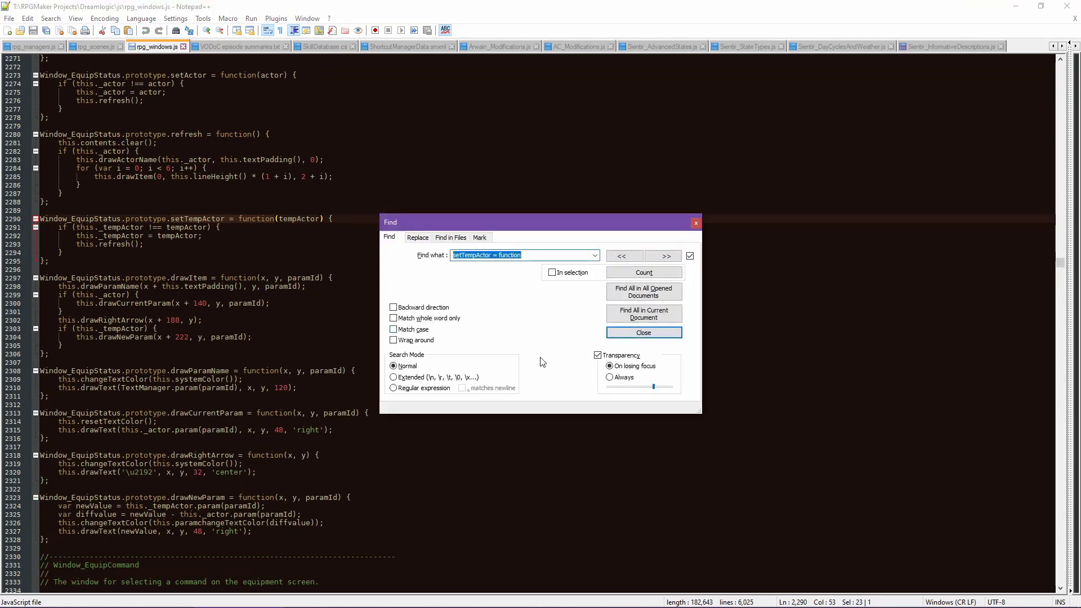
key("ctrl+v")
type("= function")
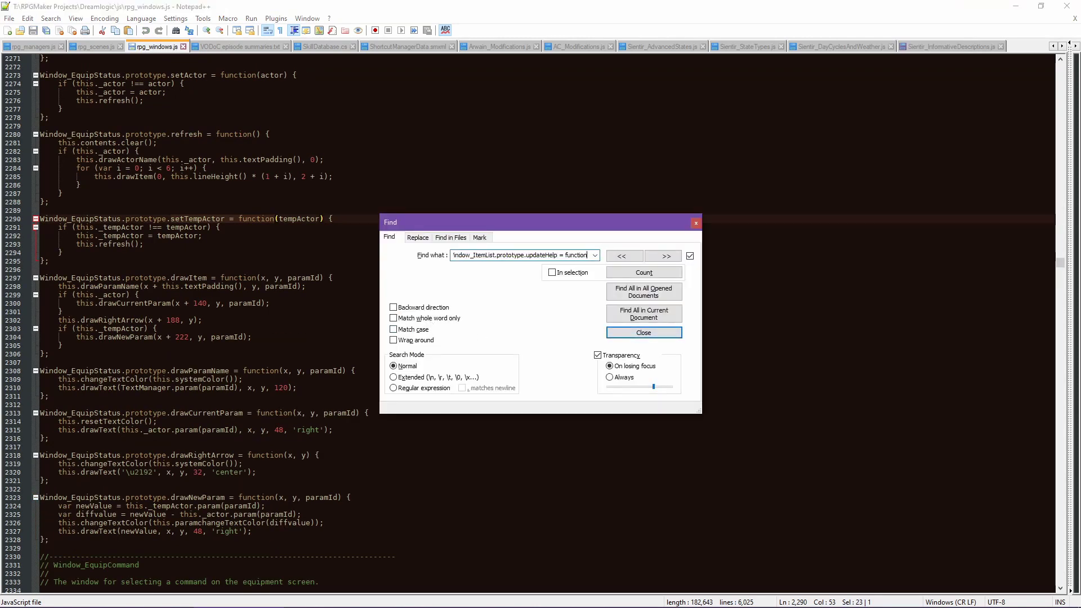
key("Return")
left_click(621, 256)
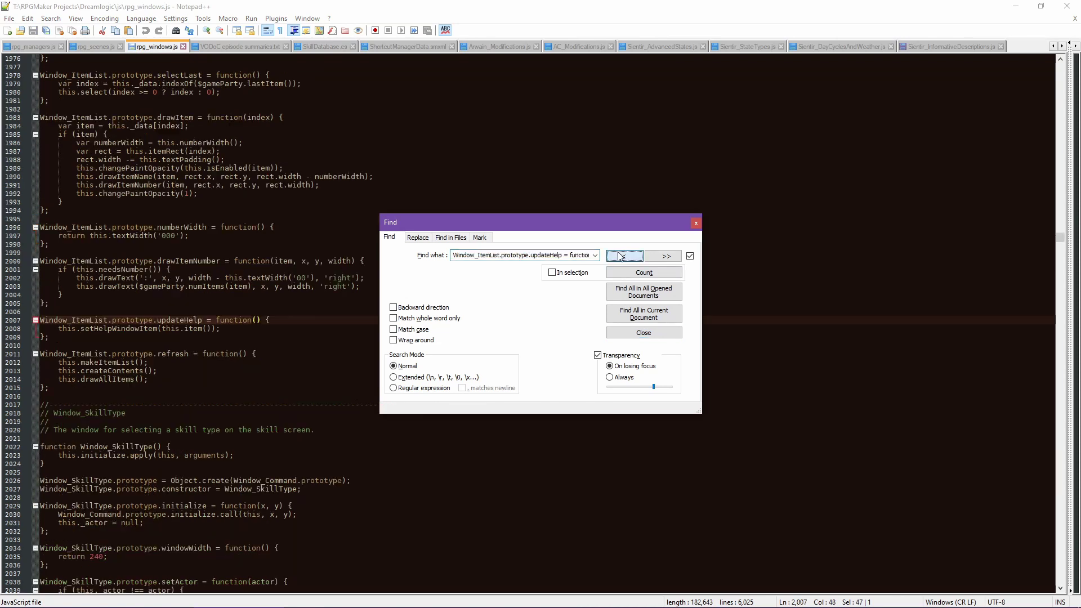
left_click(644, 332)
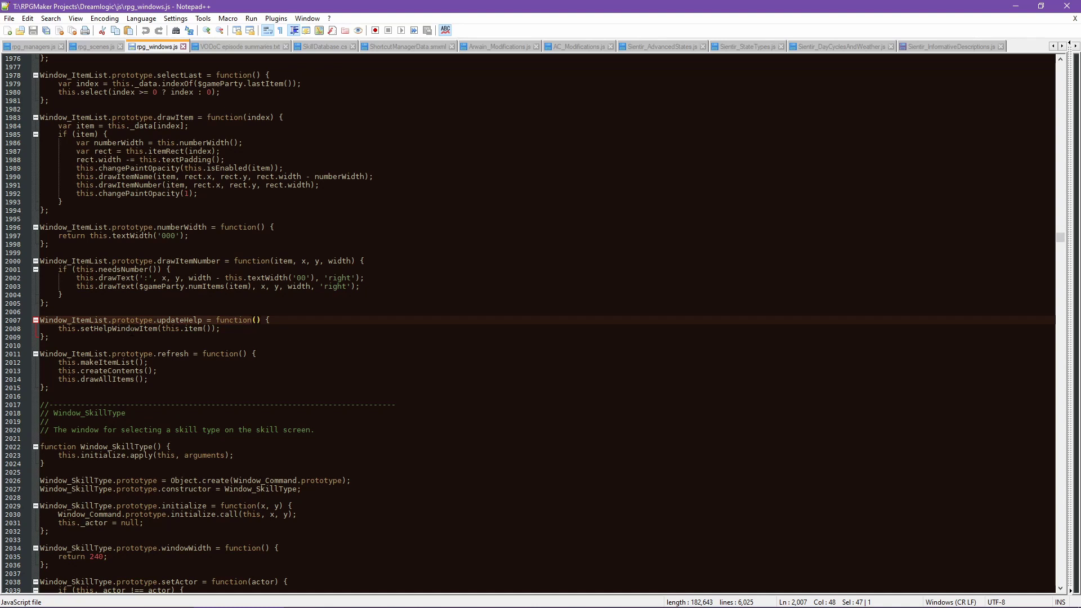
Look over the surrounding Window_ItemList functions and search backward for the definition of setHelpWindowItem
double_click(130, 331)
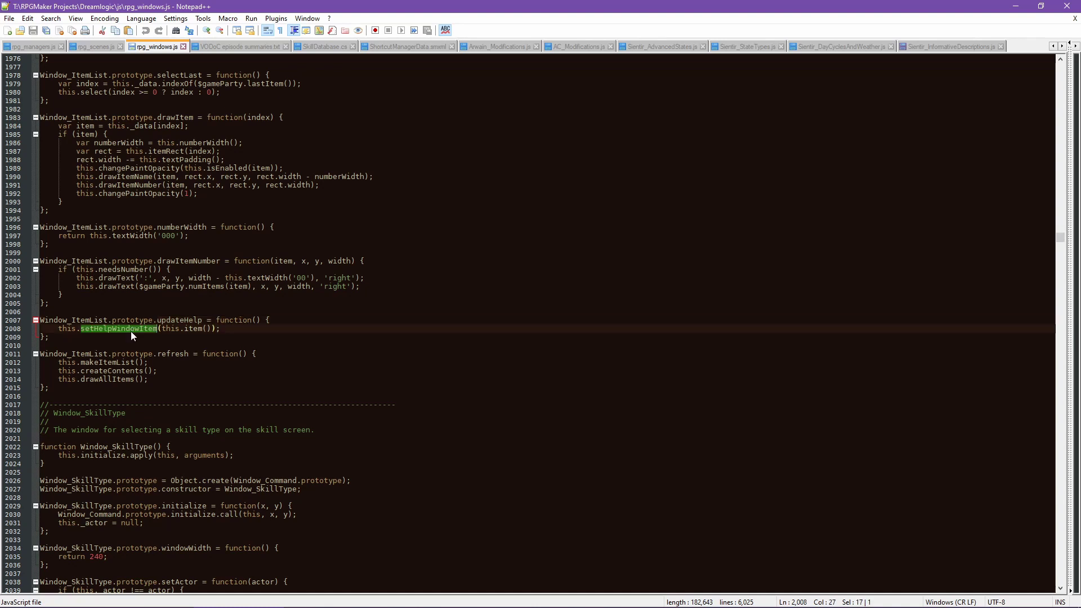
scroll(540, 324, "up", 20)
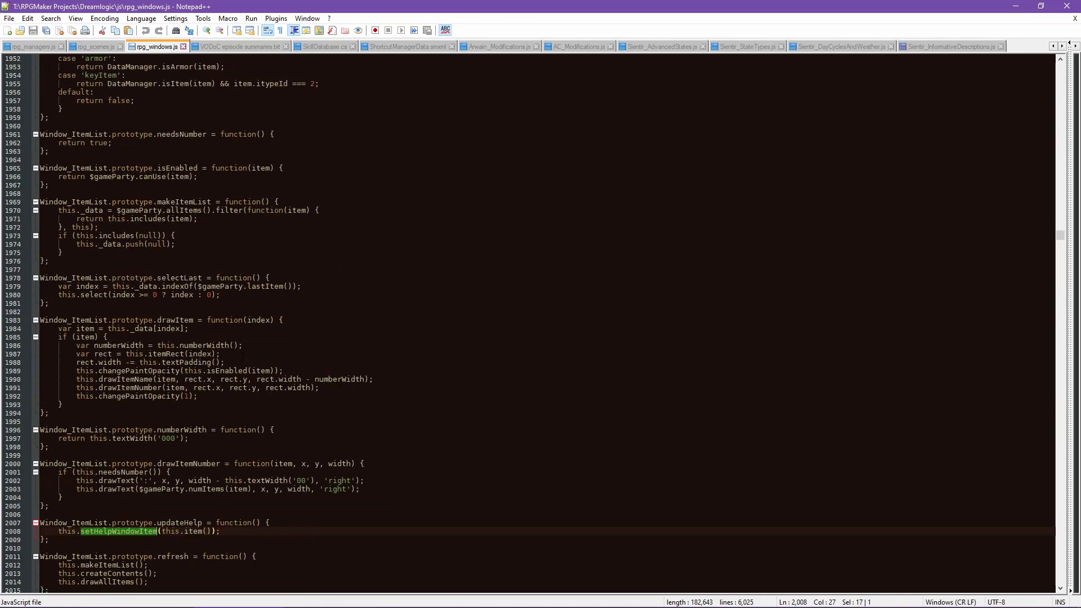
scroll(243, 356, "up", 6)
scroll(243, 356, "down", 12)
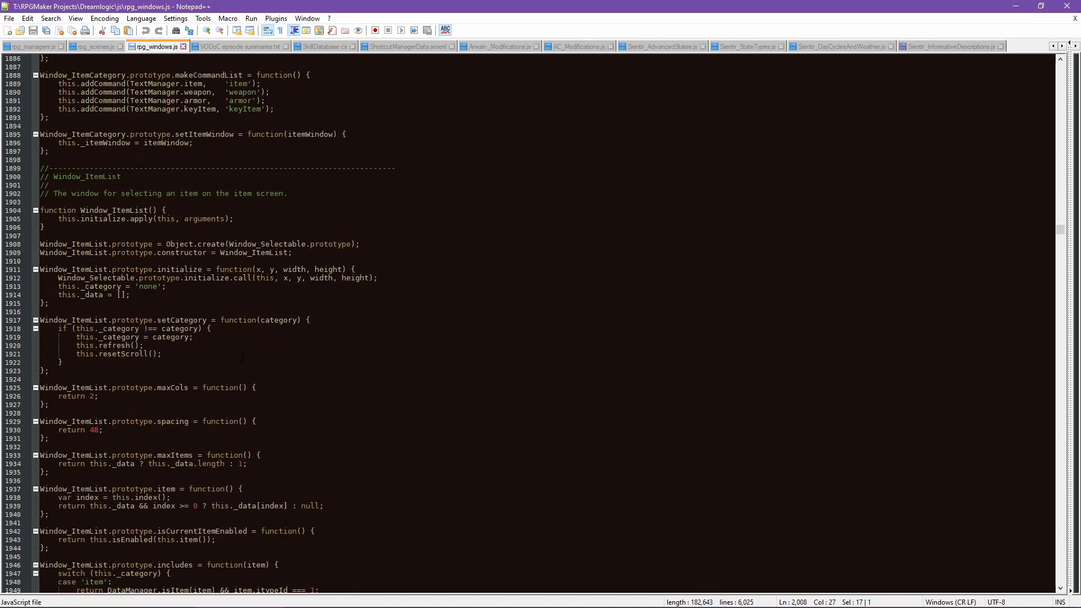
scroll(244, 355, "down", 13)
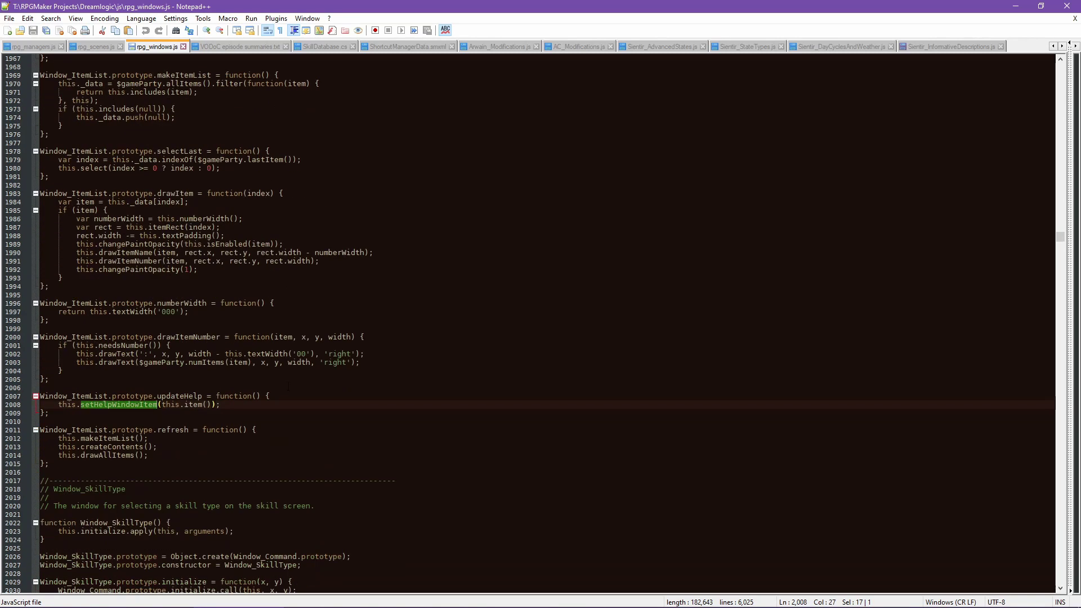
double_click(137, 404)
key("ctrl+f")
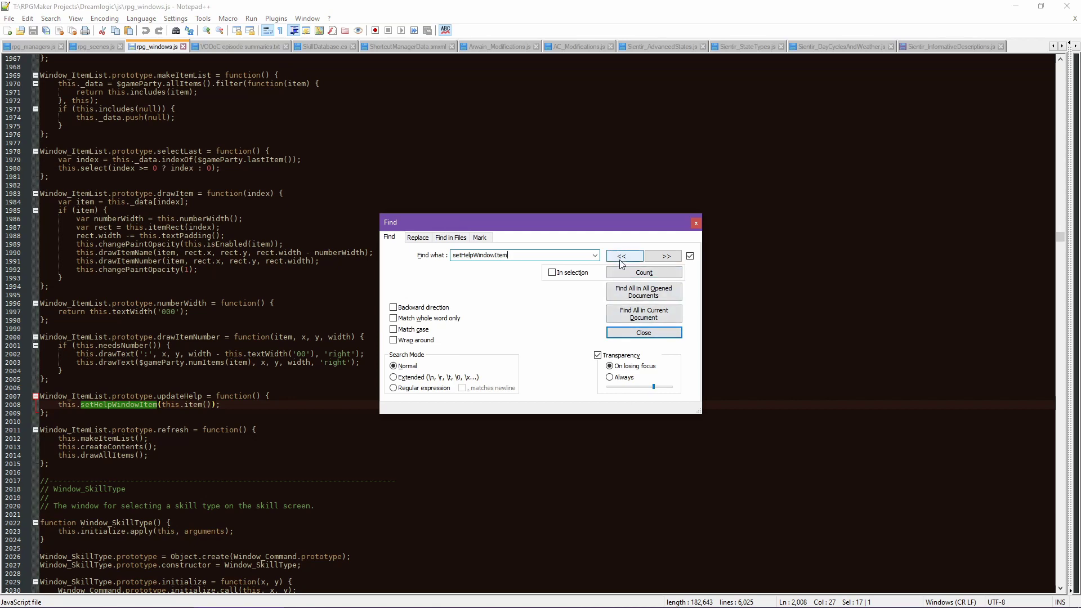
scroll(203, 315, "up", 17)
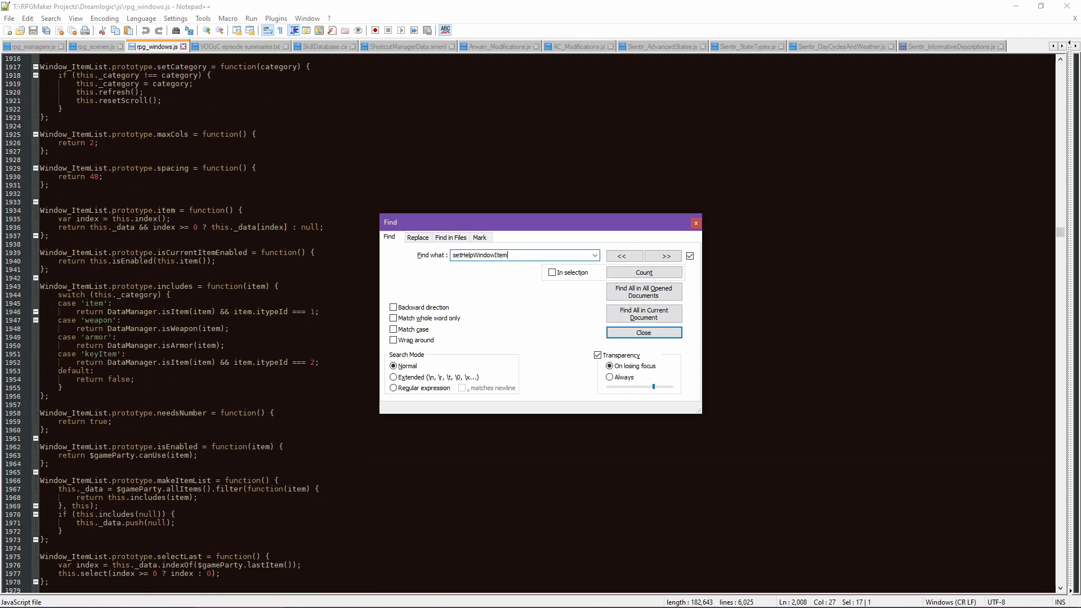
scroll(228, 307, "up", 13)
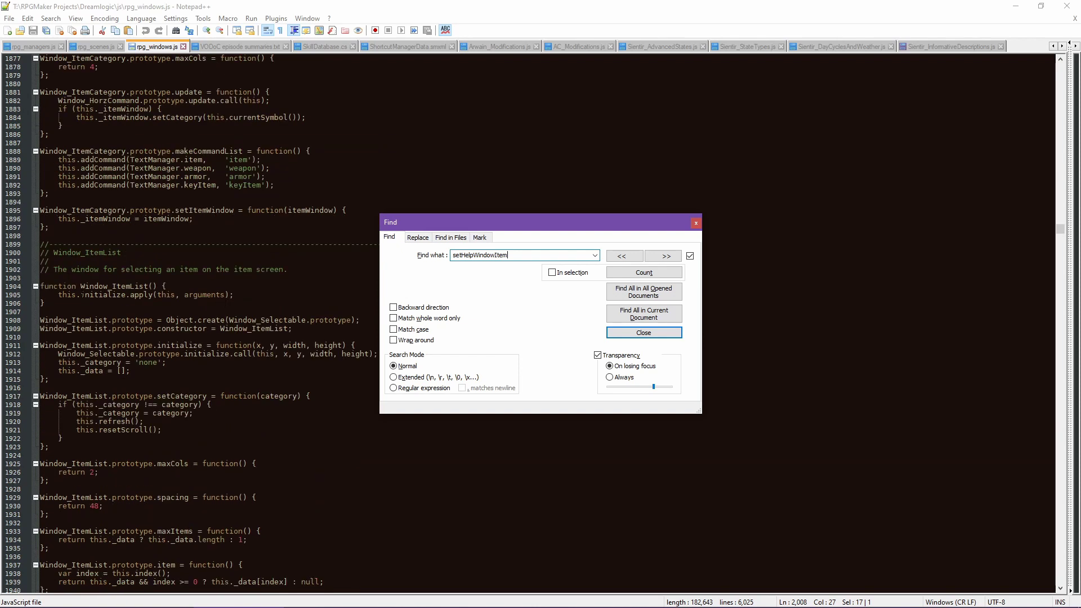
left_click(622, 258)
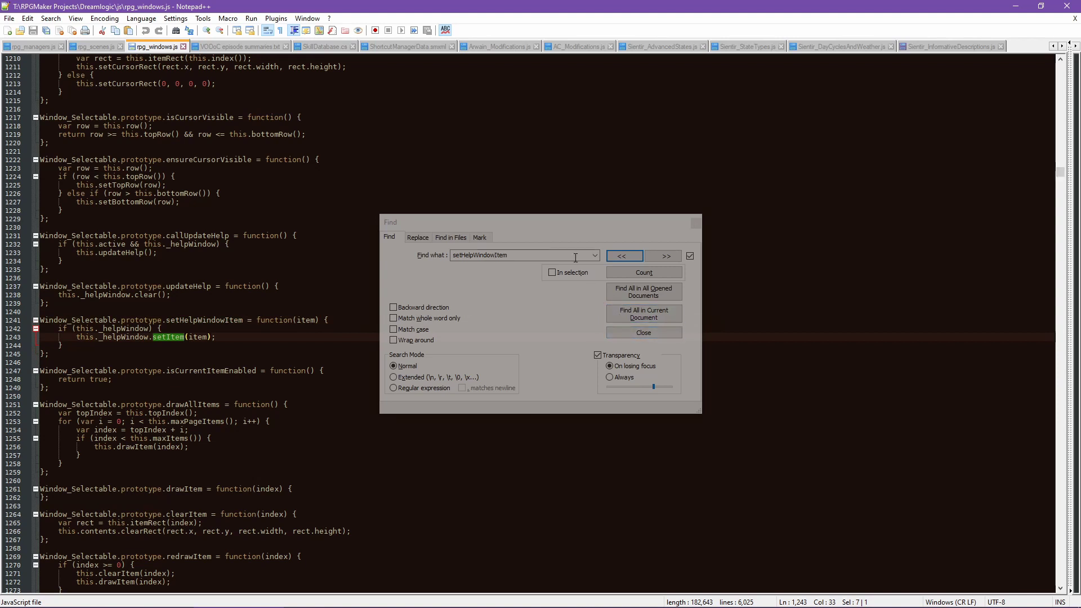
Search rpg_windows.js for "setItem" to find the Window_Help function that sets the description text
left_click(576, 257)
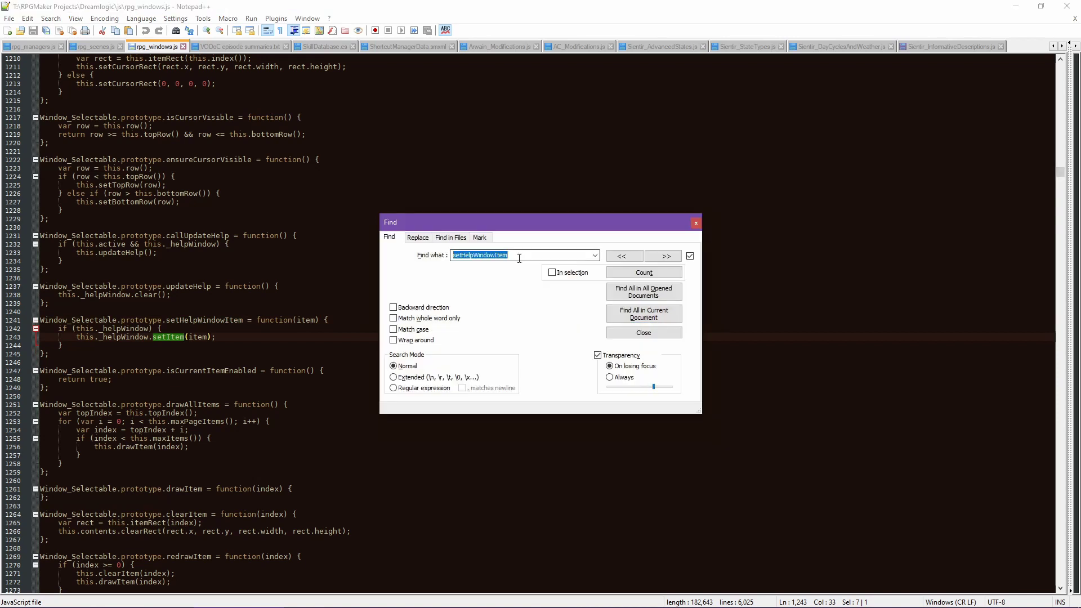
type("setItem")
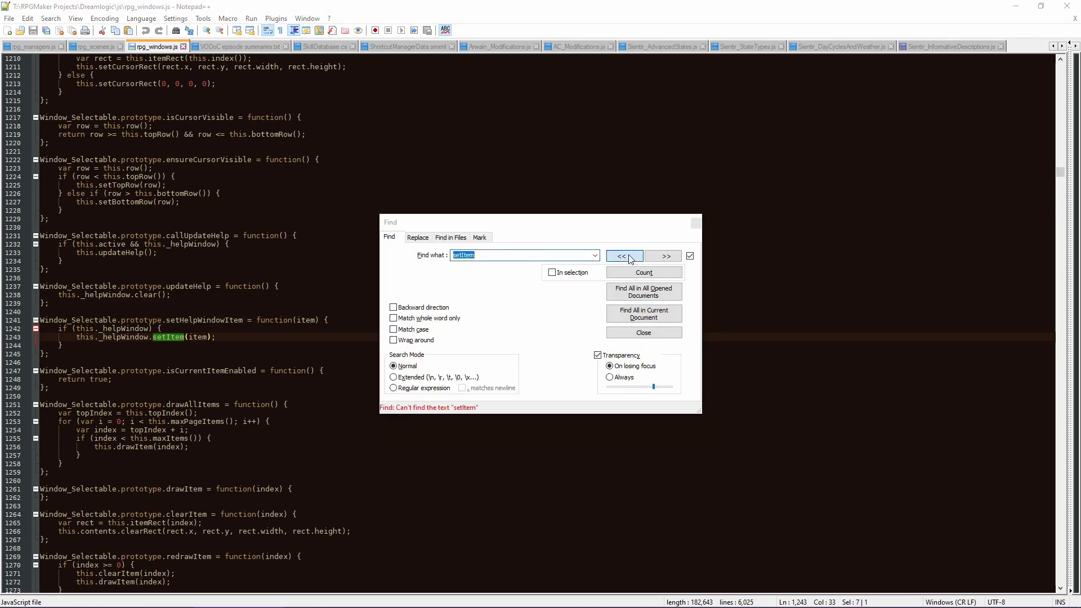
left_click(659, 257)
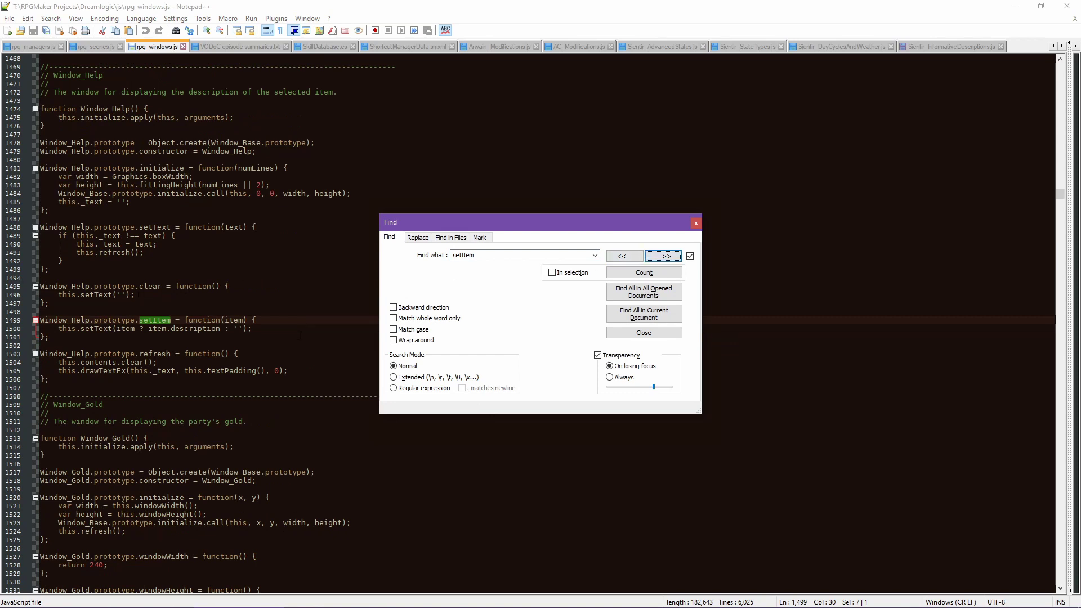
left_click(276, 328)
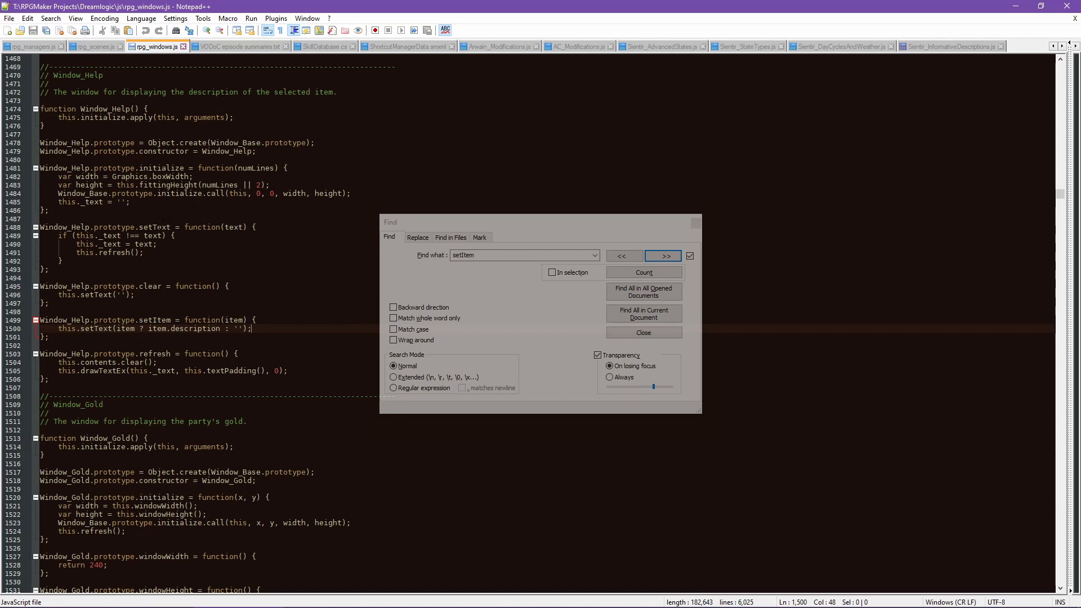
Copy the description evaluation and setText block from Window_EquipSlot's updateHelp into Window_EquipItem's updateHelp, below the Window_ItemList call
left_click(946, 48)
left_click(620, 335)
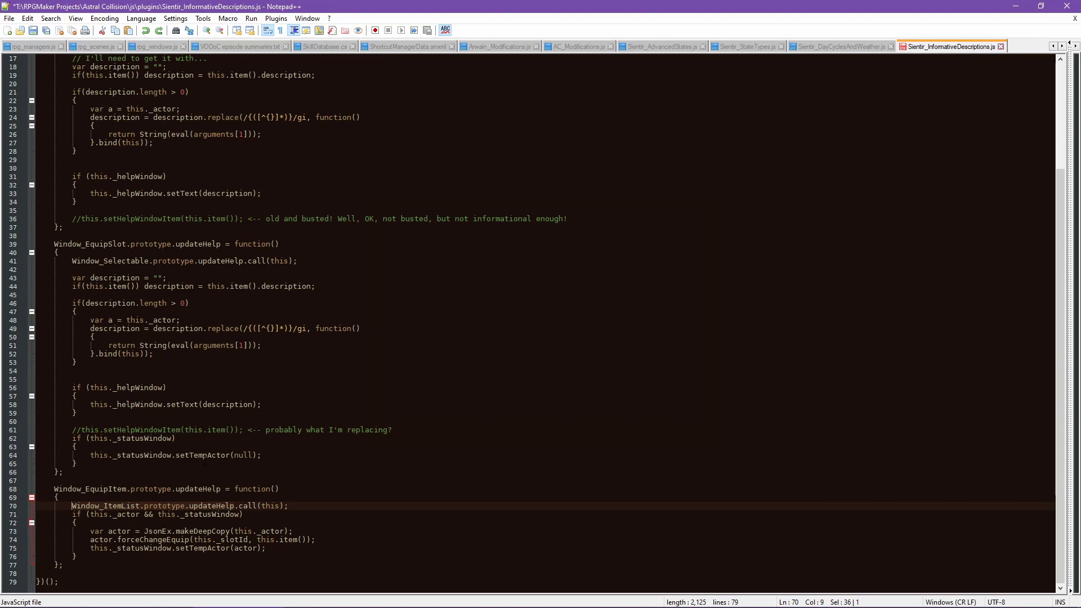
left_click(193, 404)
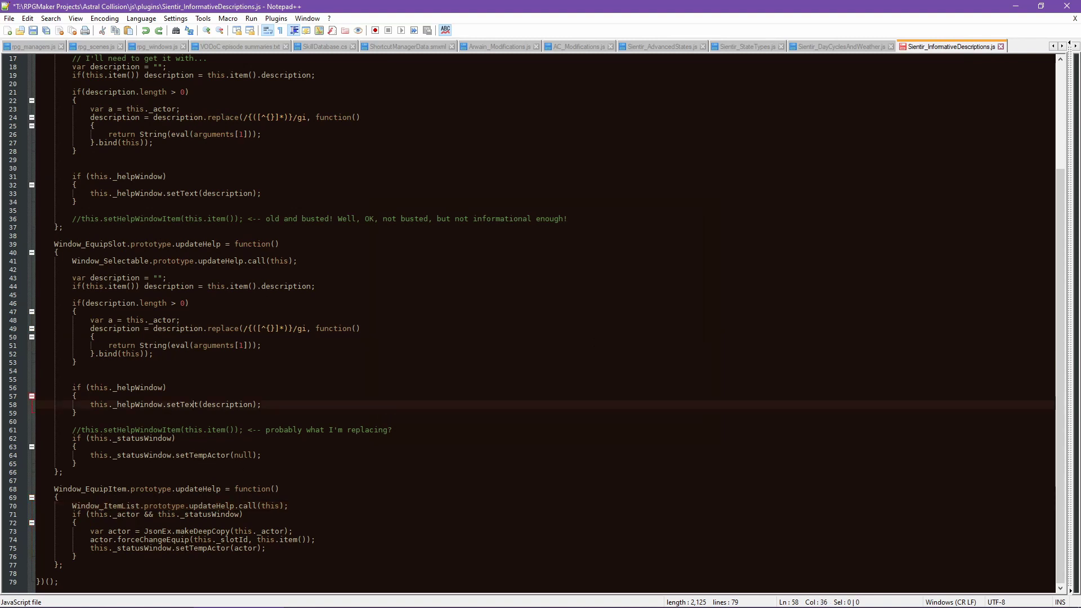
left_click(109, 413)
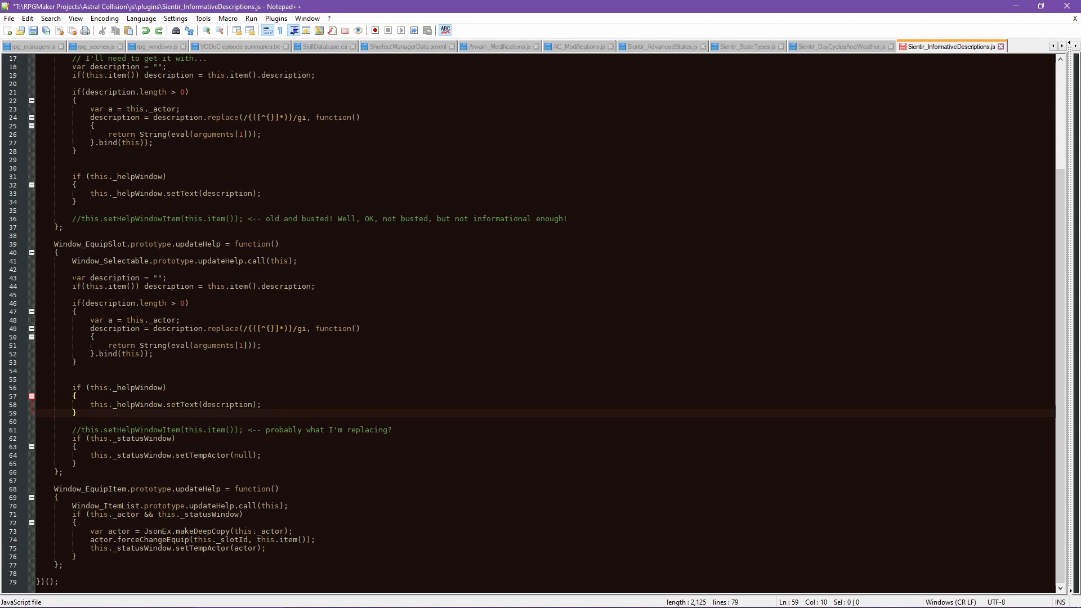
left_click(72, 278, "shift")
key("ctrl+c")
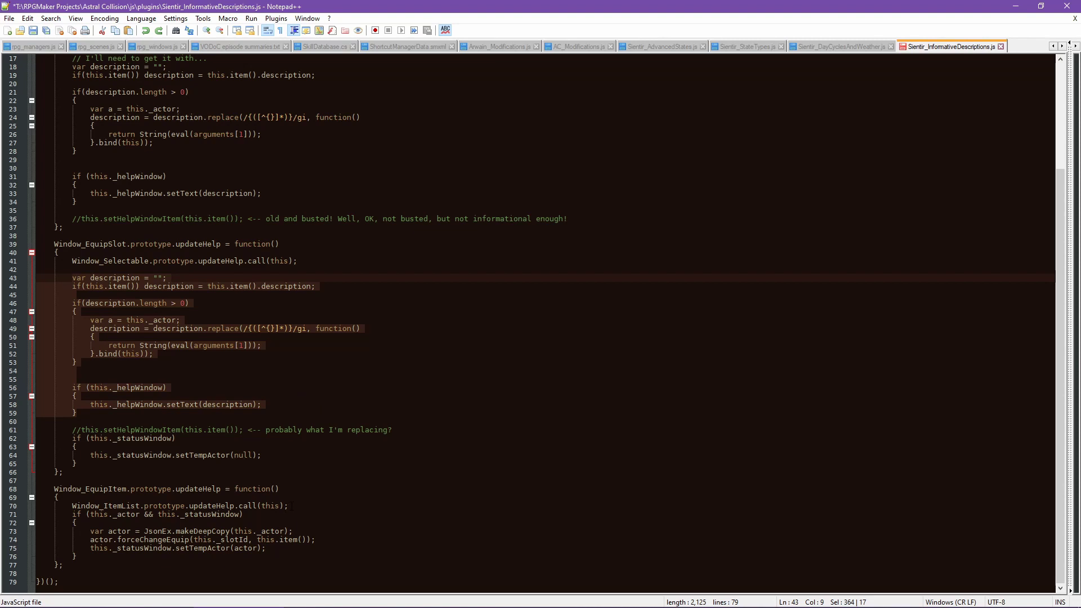
left_click(301, 506)
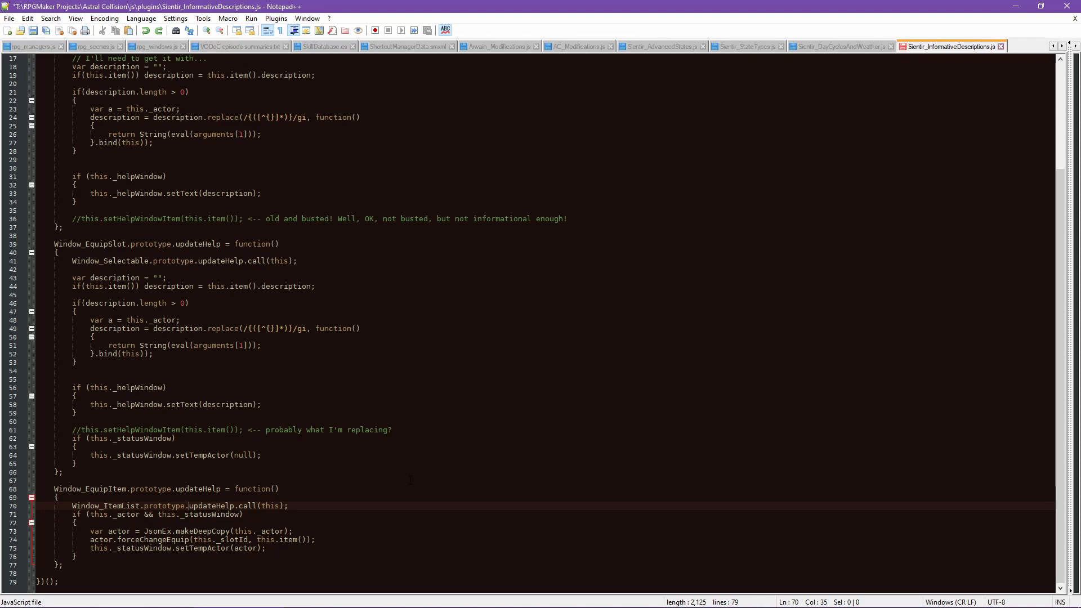
key("Return")
key("Return")
key("Return")
key("Up")
key("ctrl+v")
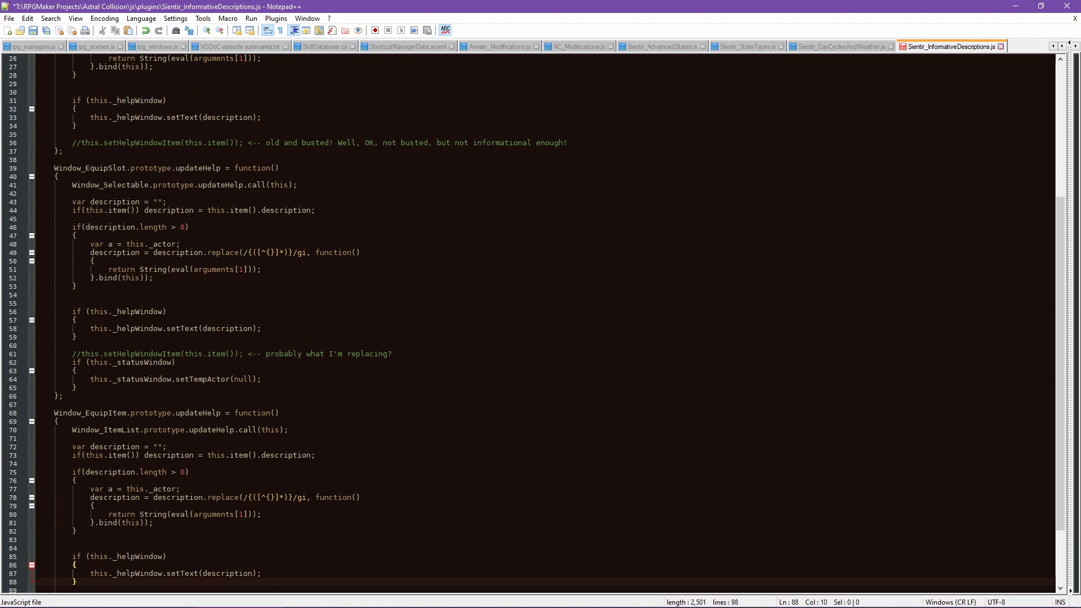
Comment out the Window_ItemList.prototype.updateHelp call in Window_EquipItem's updateHelp and save the plugin
left_click(319, 431)
key("Home")
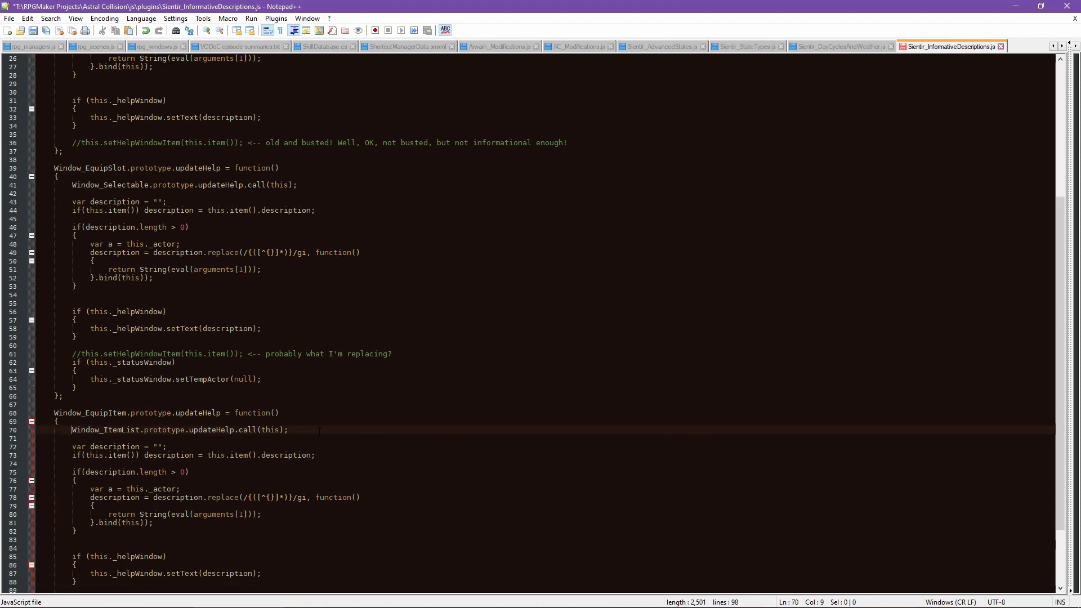
type("//")
scroll(222, 450, "down", 3)
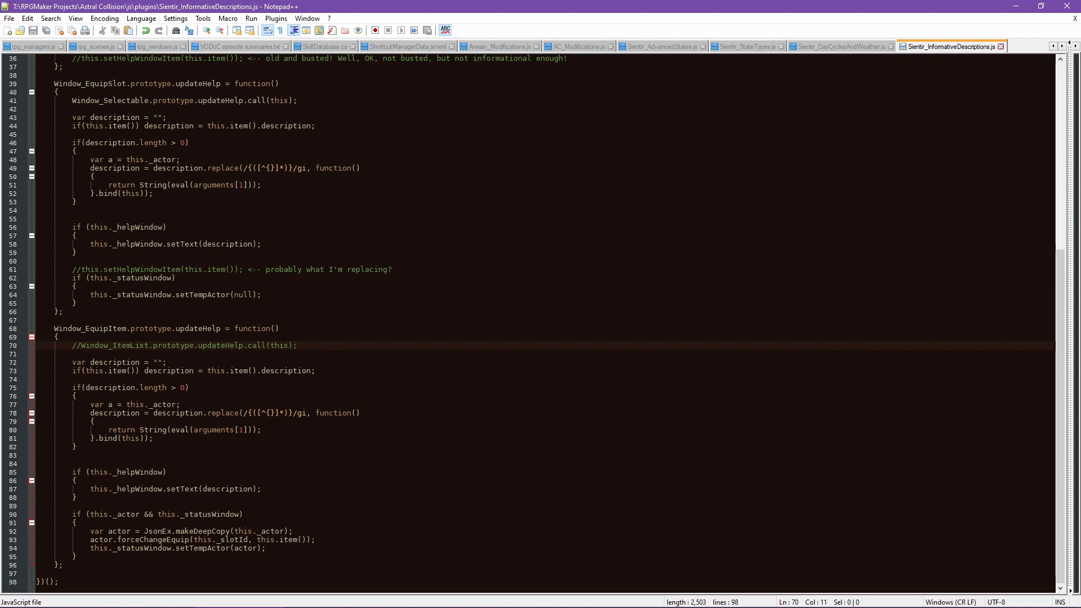
Switch to RPG Maker MV, start a playtest of Astral Collision and enter the game from the title screen
left_click(617, 577)
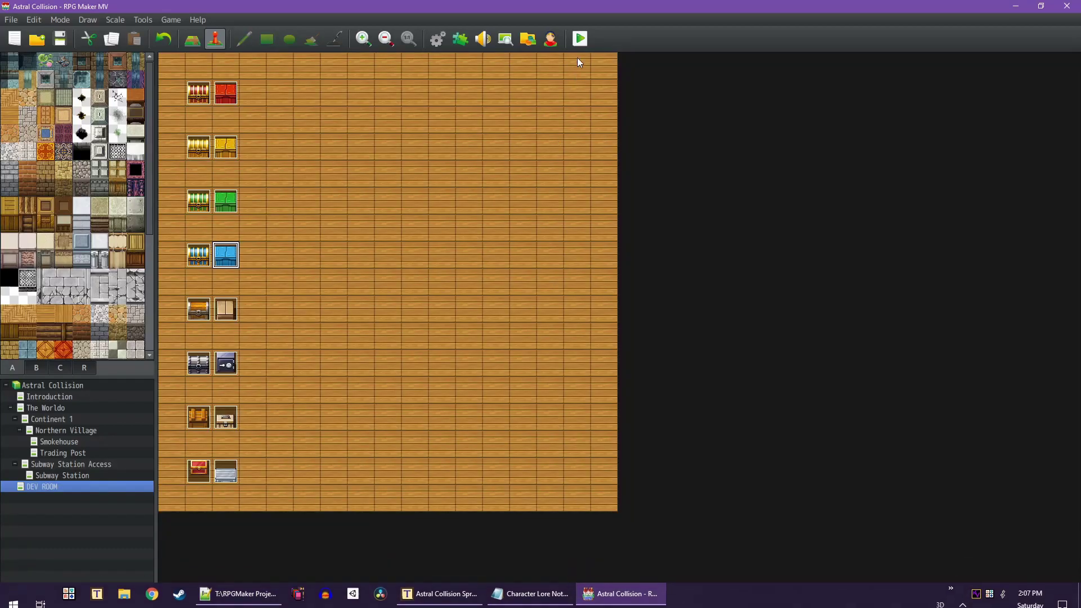
left_click(580, 41)
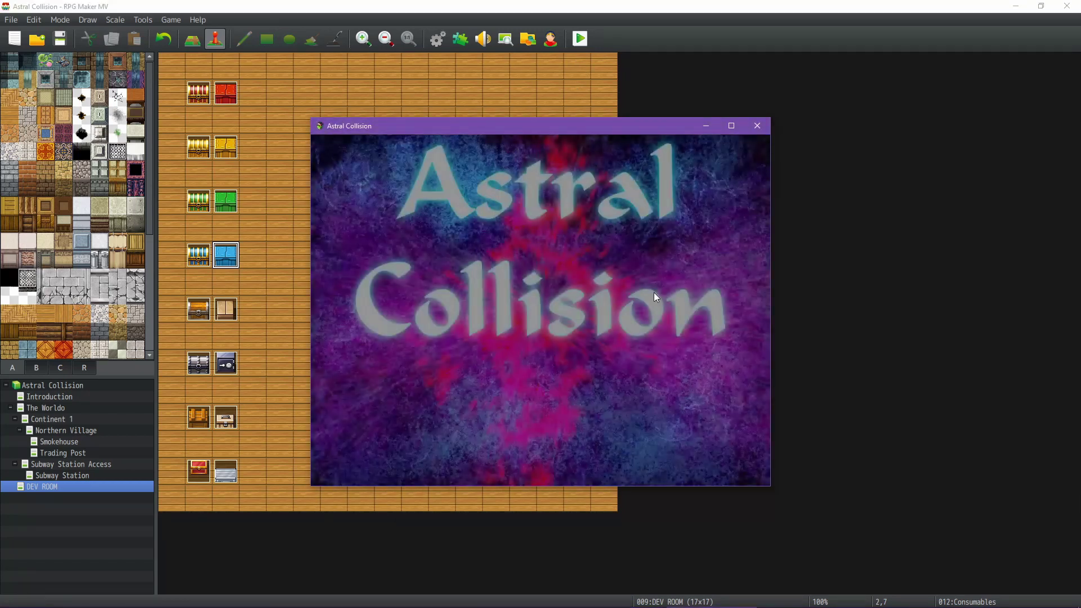
key("Return")
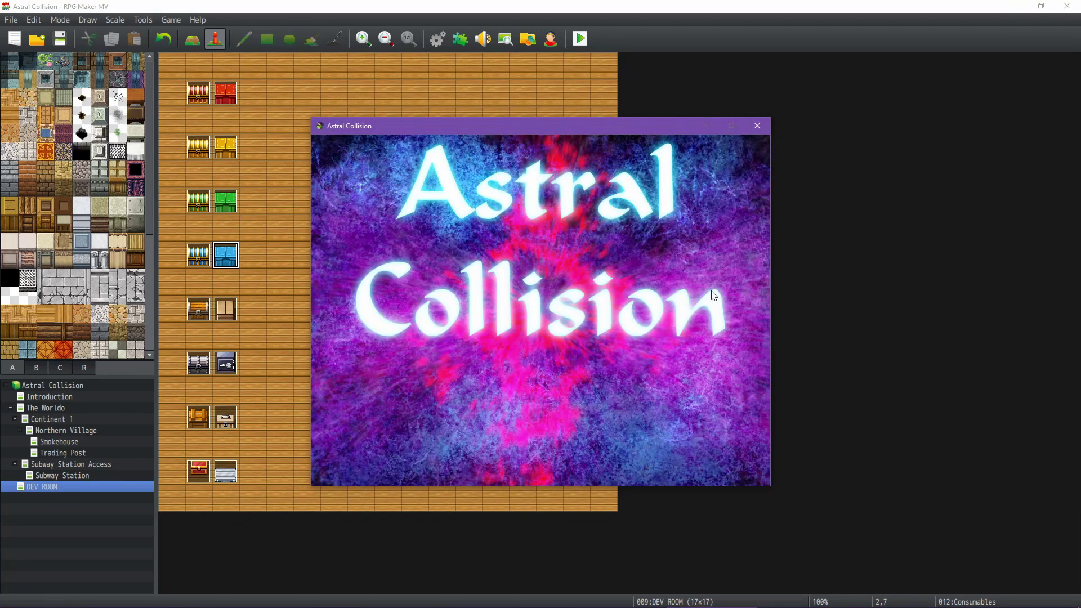
key("Return")
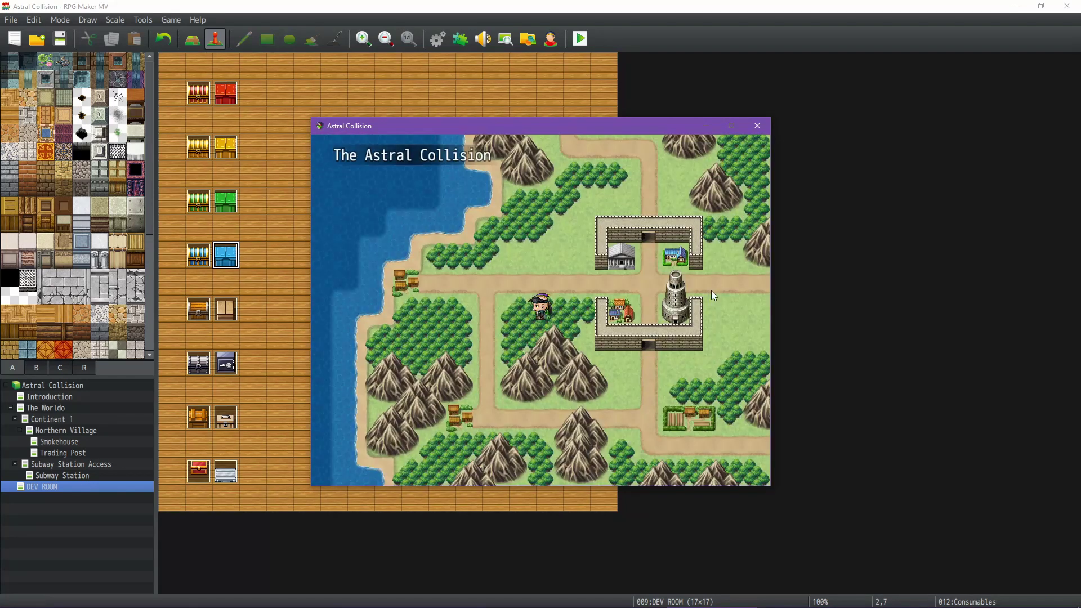
Open the character's equipment screen from the game menu and unequip the Military Rifle from the Weapon slot
key("Escape")
key("Down")
key("Down")
key("Return")
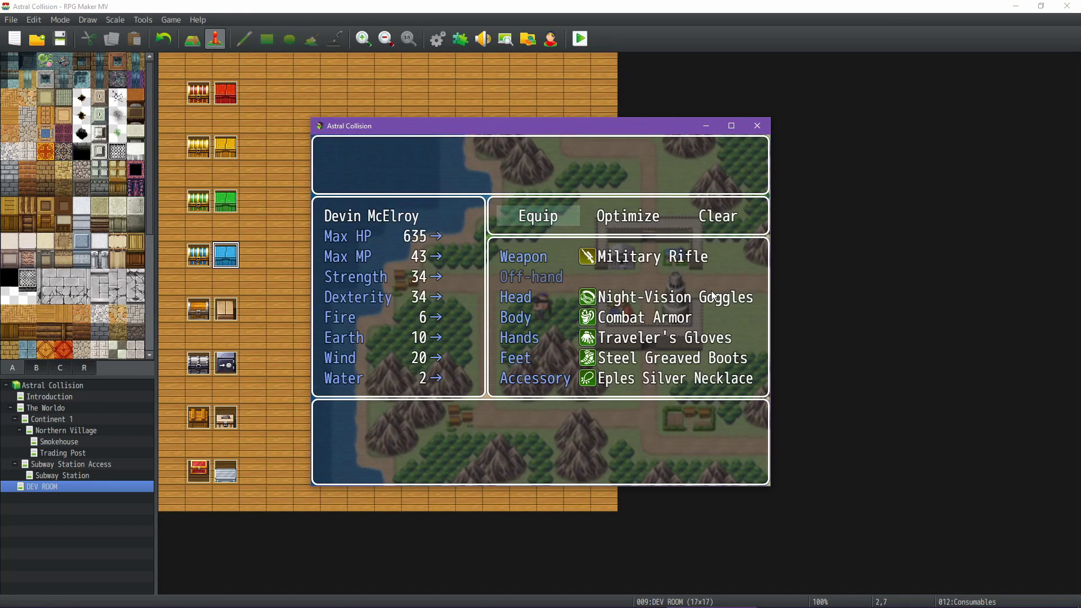
key("Return")
key("Return")
key("Return")
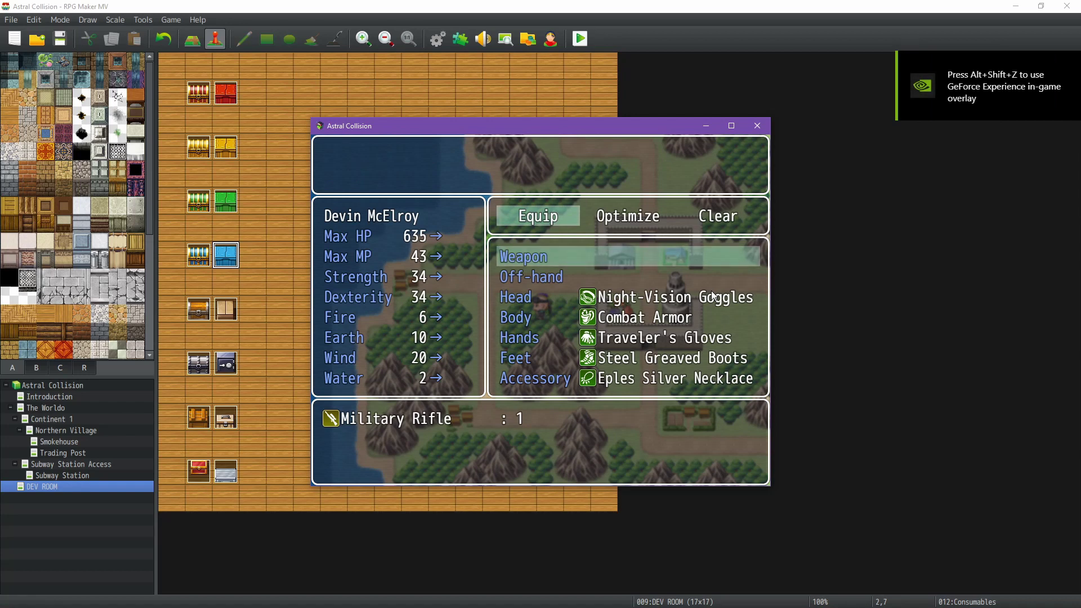
Equip the Military Rifle in the Weapon slot again and switch the equipment screen to Kalissa
key("Return")
key("Return")
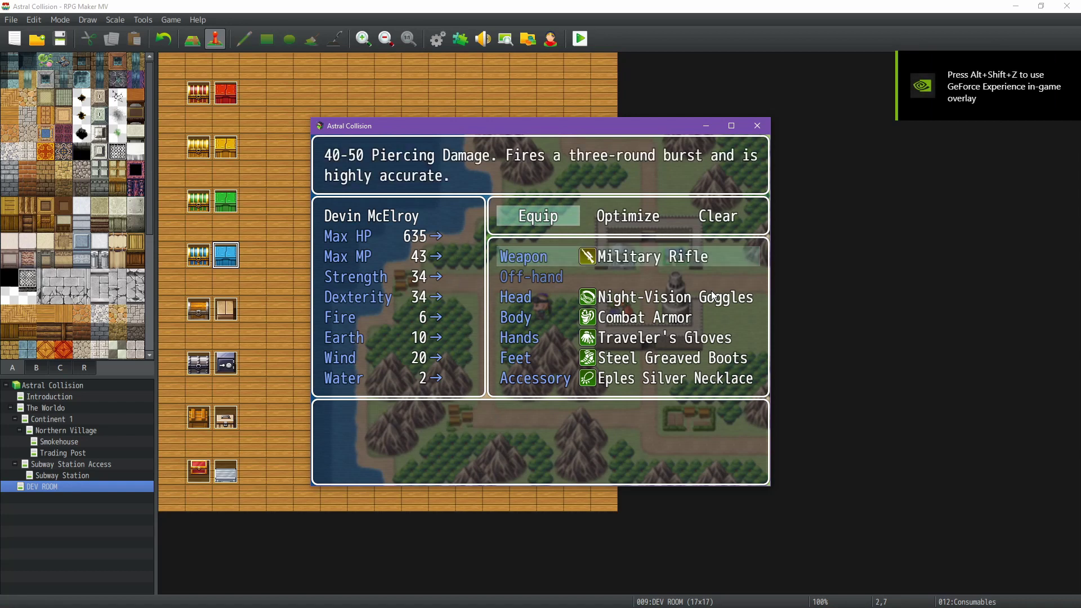
key("Escape")
key("Page_Down")
key("Page_Down")
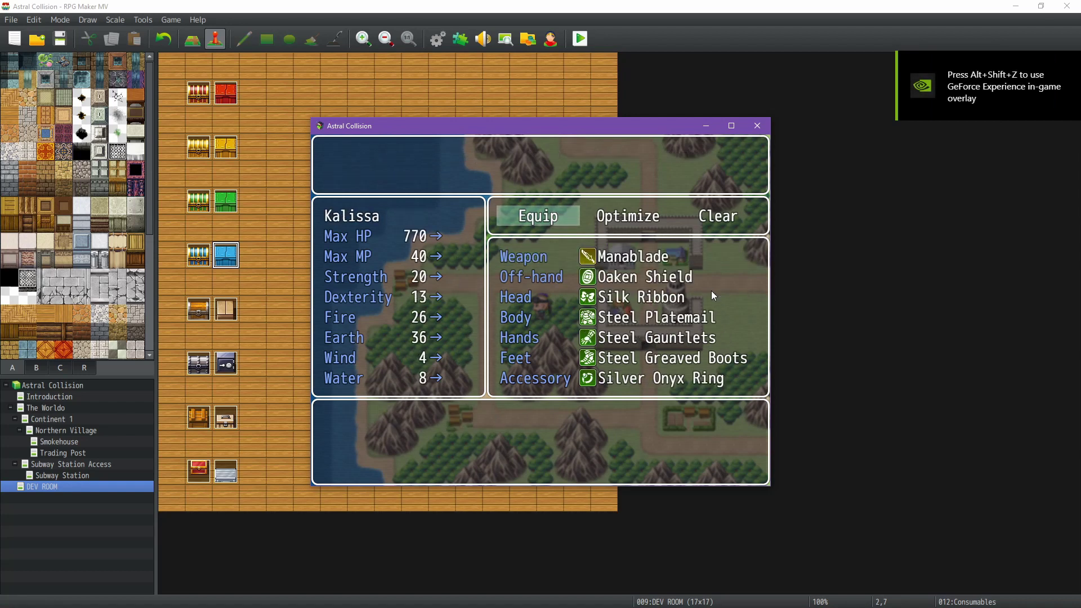
Unequip Kalissa's Manablade and select it in the available items list to read its description
key("Return")
key("Return")
key("Return")
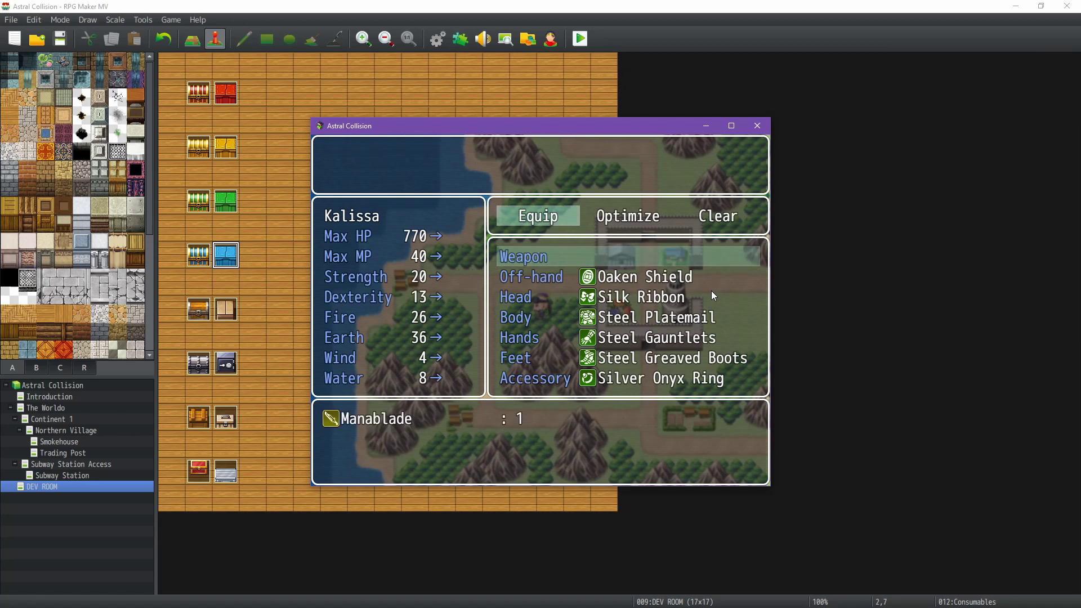
key("Return")
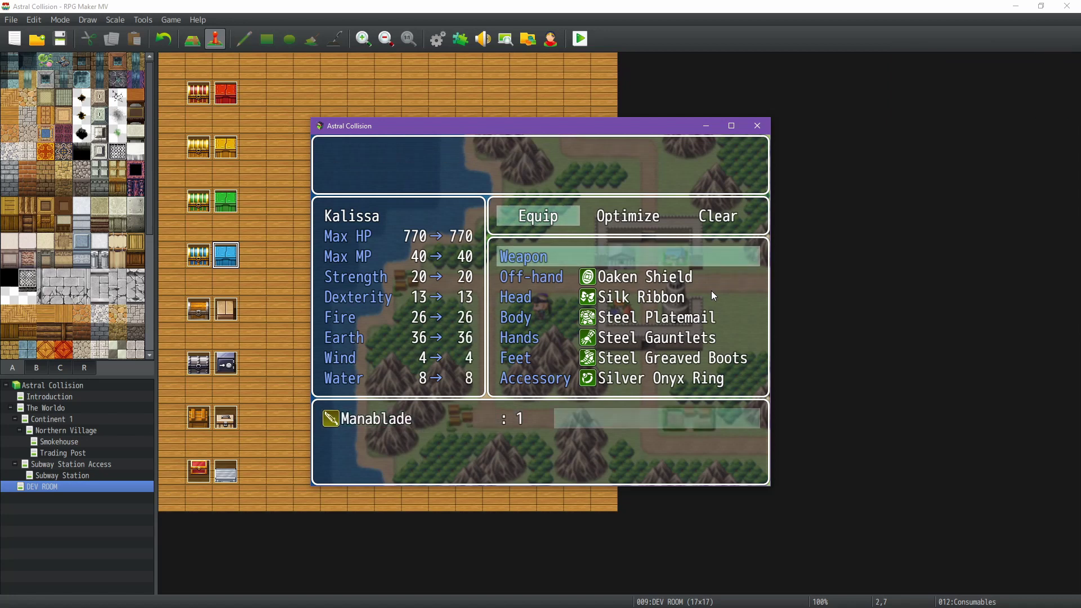
key("Right")
key("Left")
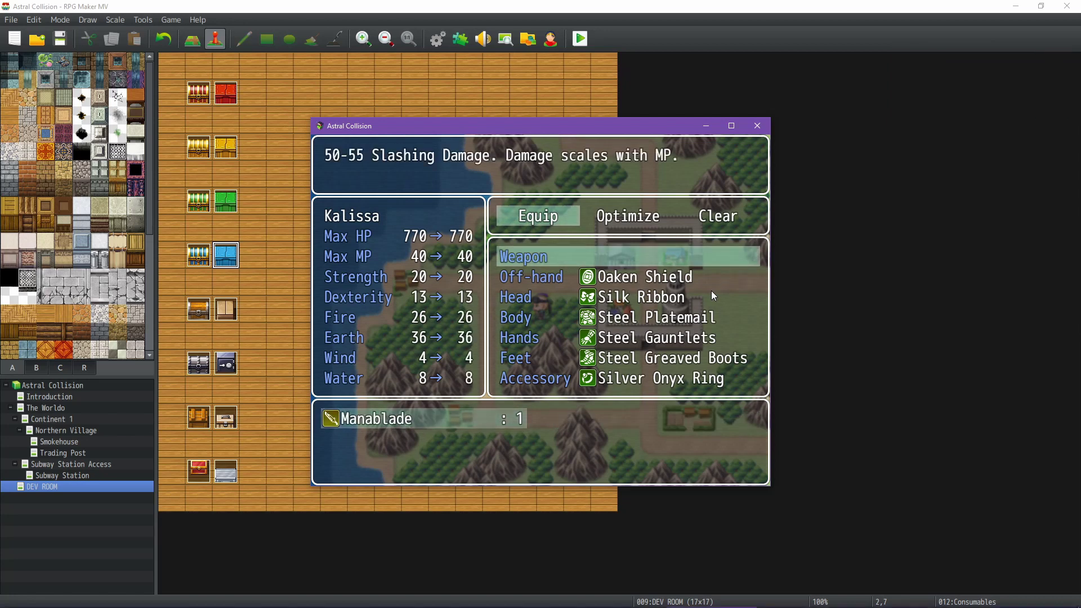
Equip the Manablade on Kalissa again, compare its description in the Weapon slot, and close the playtest
key("Return")
key("Down")
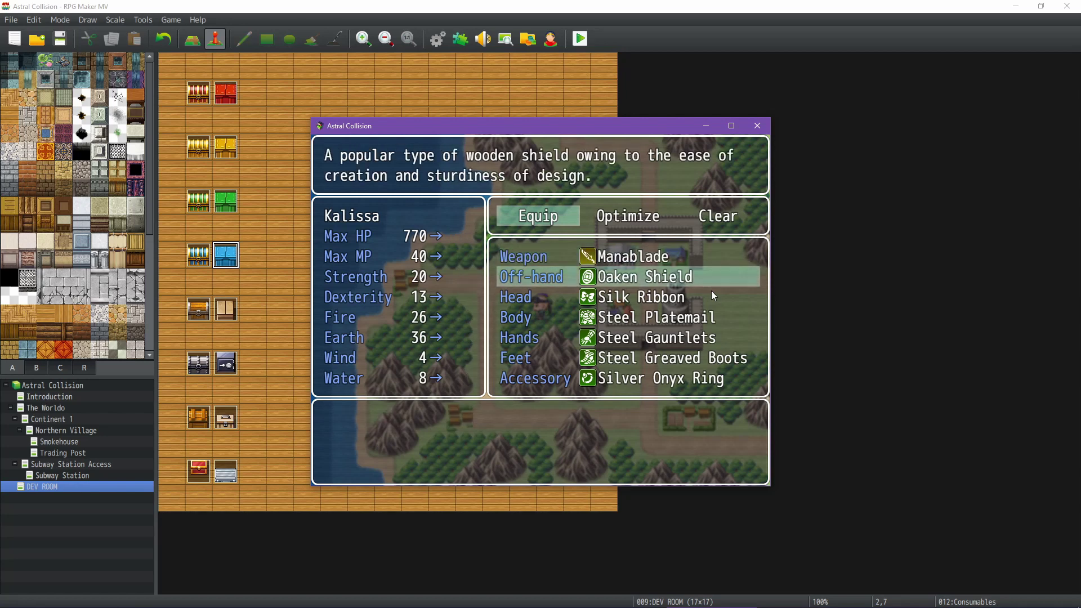
key("Up")
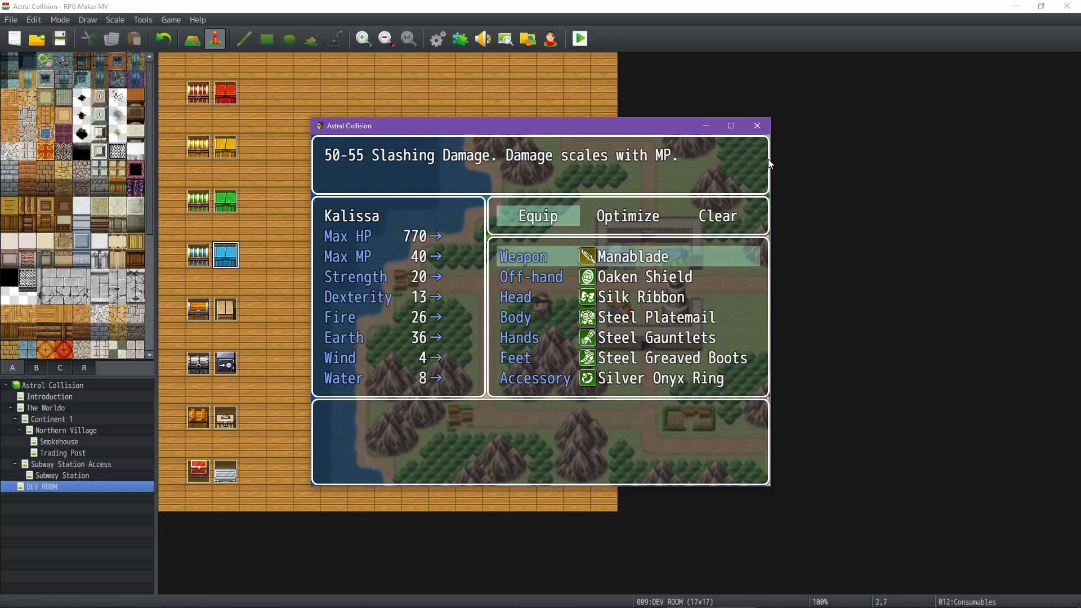
left_click(757, 125)
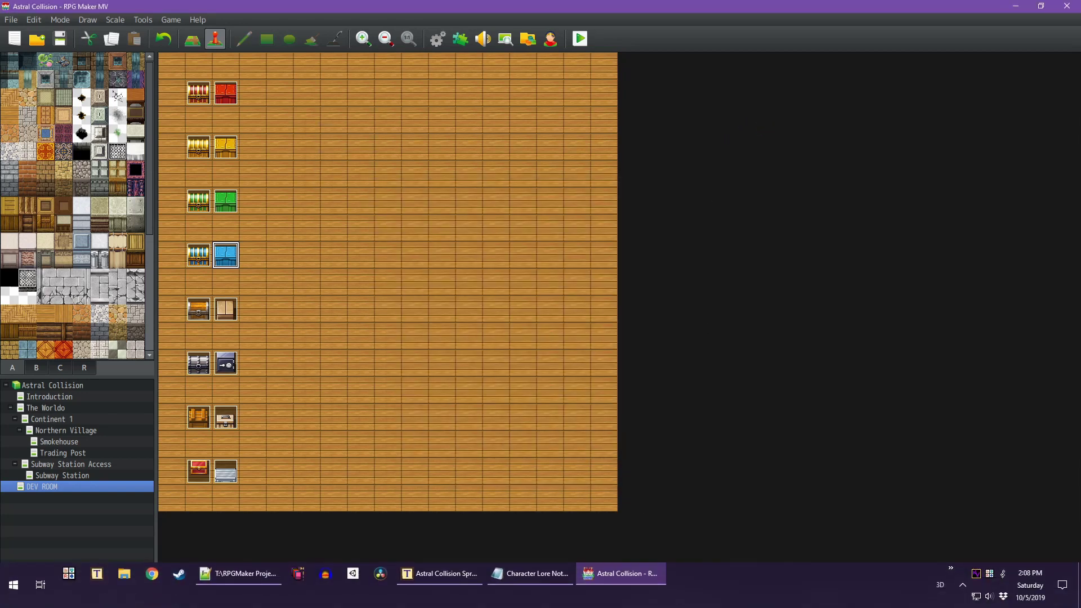
Glance at the Weapon Planning spreadsheet, return to RPG Maker MV and start another playtest into the character selection room
left_click(458, 580)
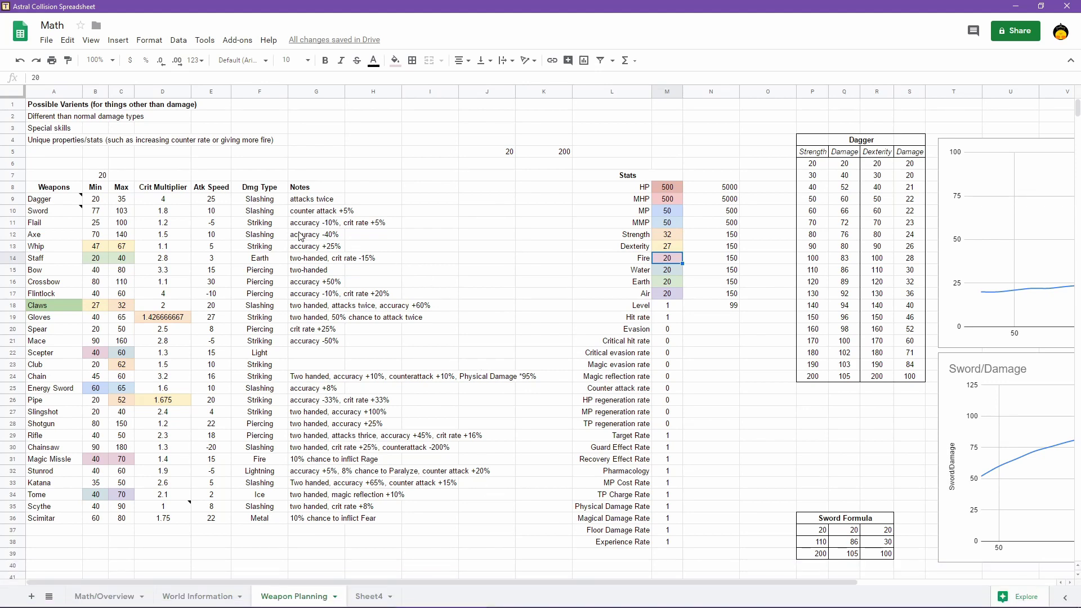
mouse_move(463, 602)
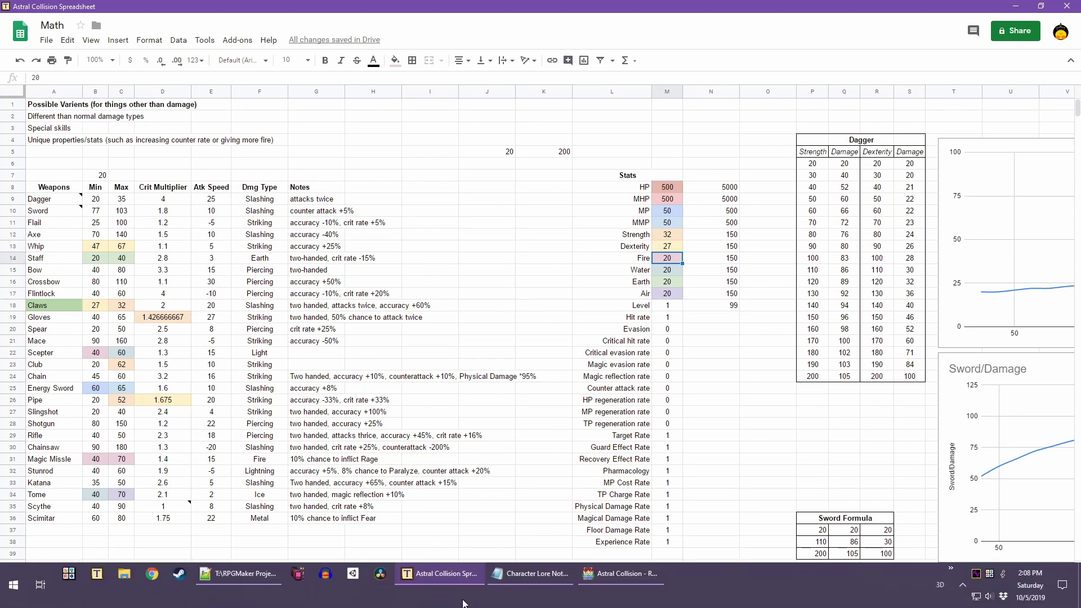
left_click(620, 572)
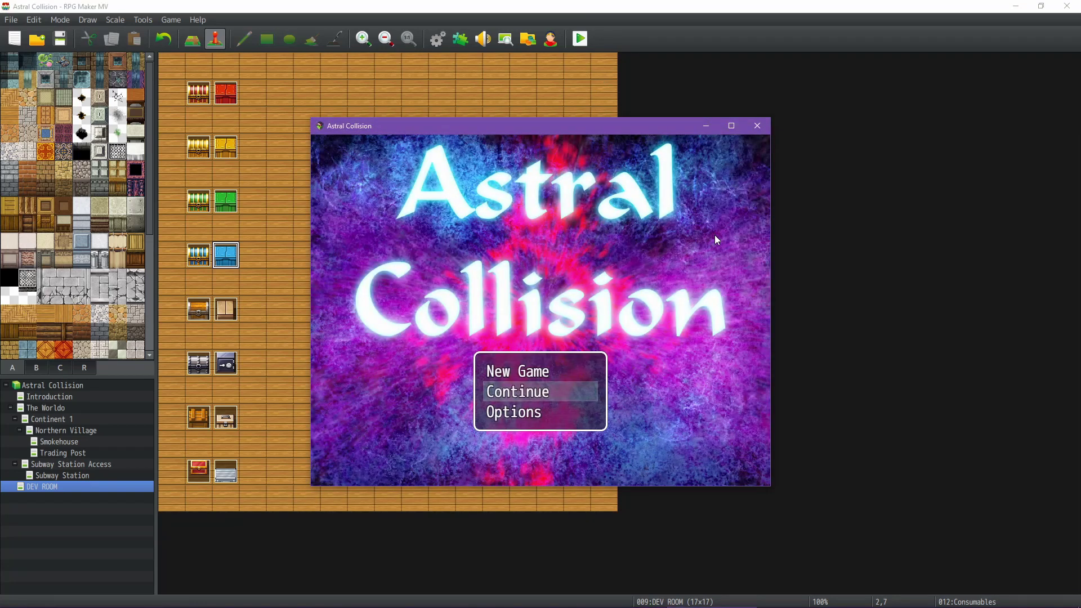
key("Return")
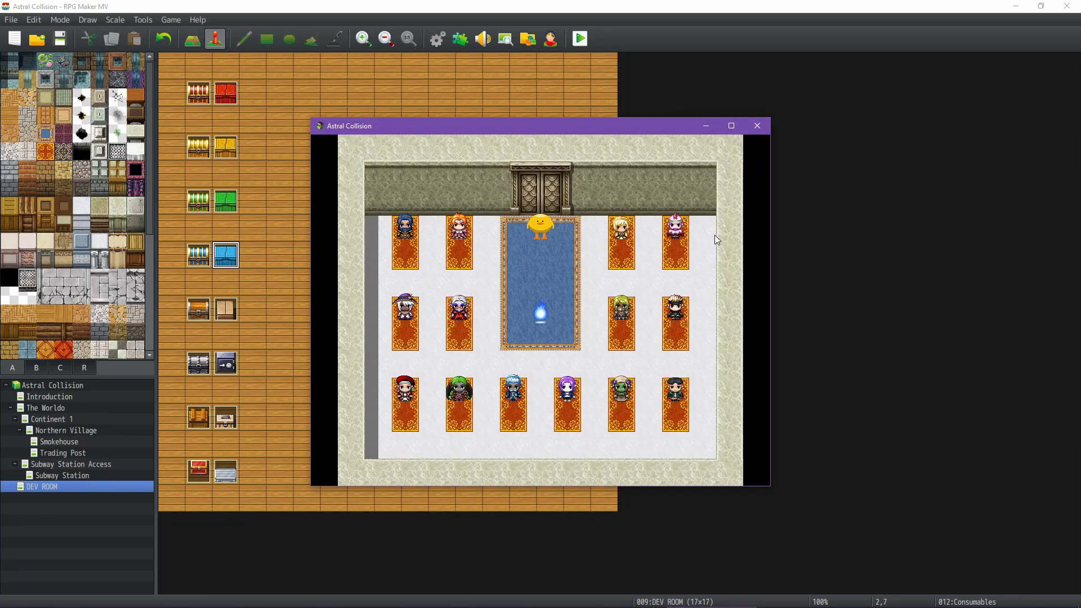
Walk to Sir Lionel the Knight on the first carpet of the upper row and add him to the party
key("Left")
key("Up")
key("Up")
key("Left")
key("Left")
key("Left")
key("Left")
key("Left")
key("Return")
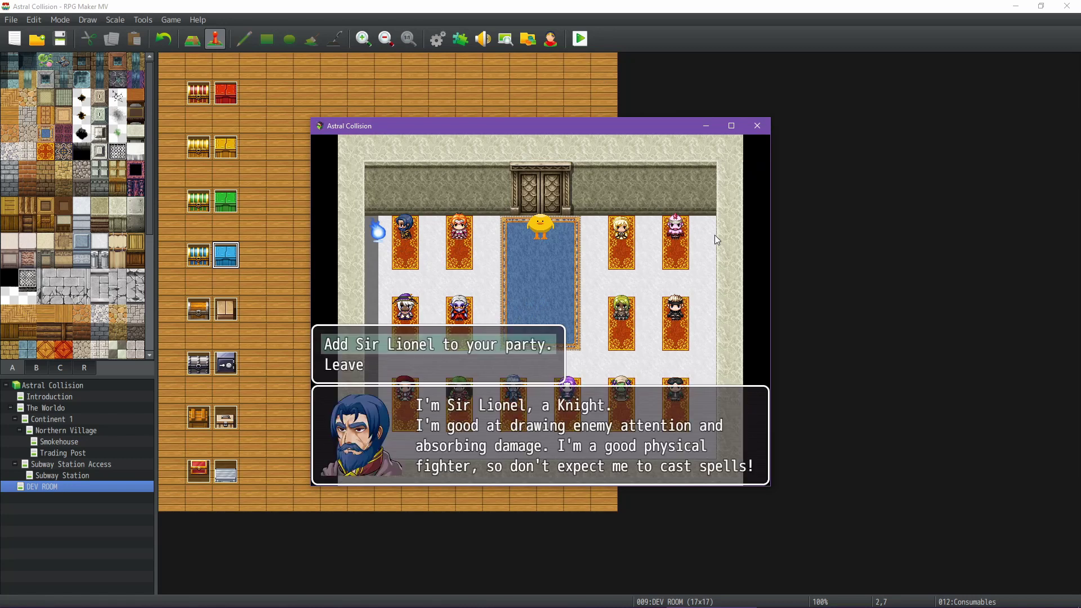
key("Return")
key("Return")
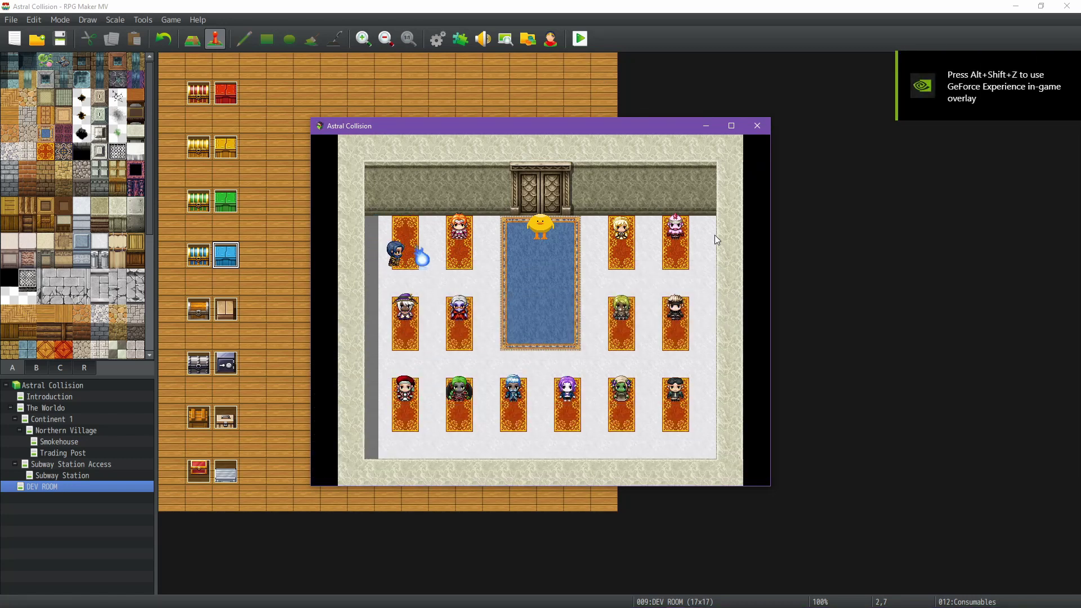
Walk across the room to Francis the Ranger and add this character to the party
key("Right")
key("Right")
key("Right")
key("Right")
key("Right")
key("Right")
key("Right")
key("Down")
key("Return")
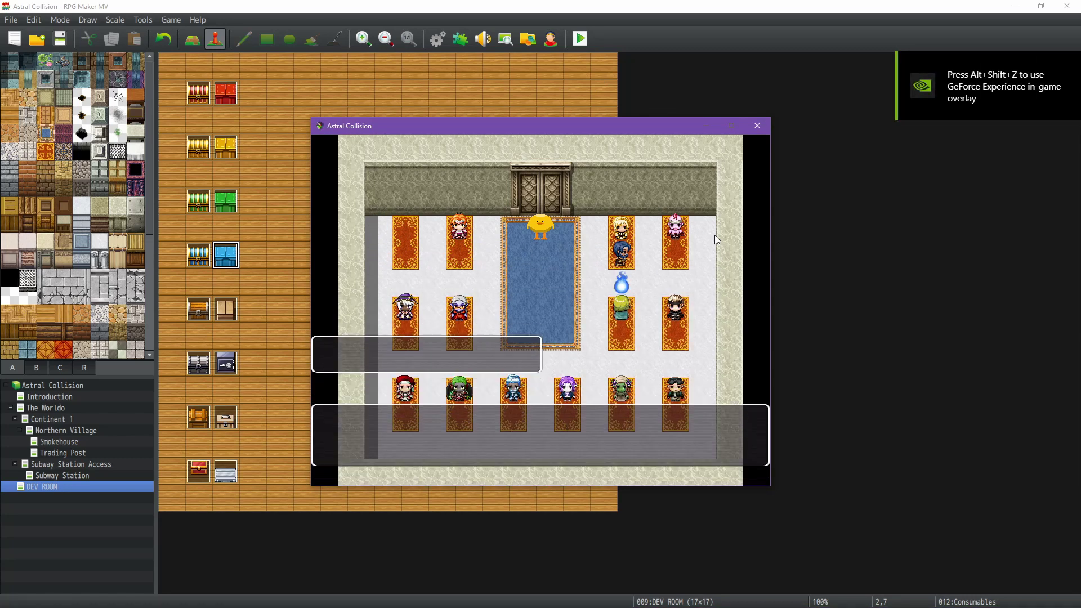
key("Return")
Talk to Sophia the Sage and add her to the party
key("Up")
key("Return")
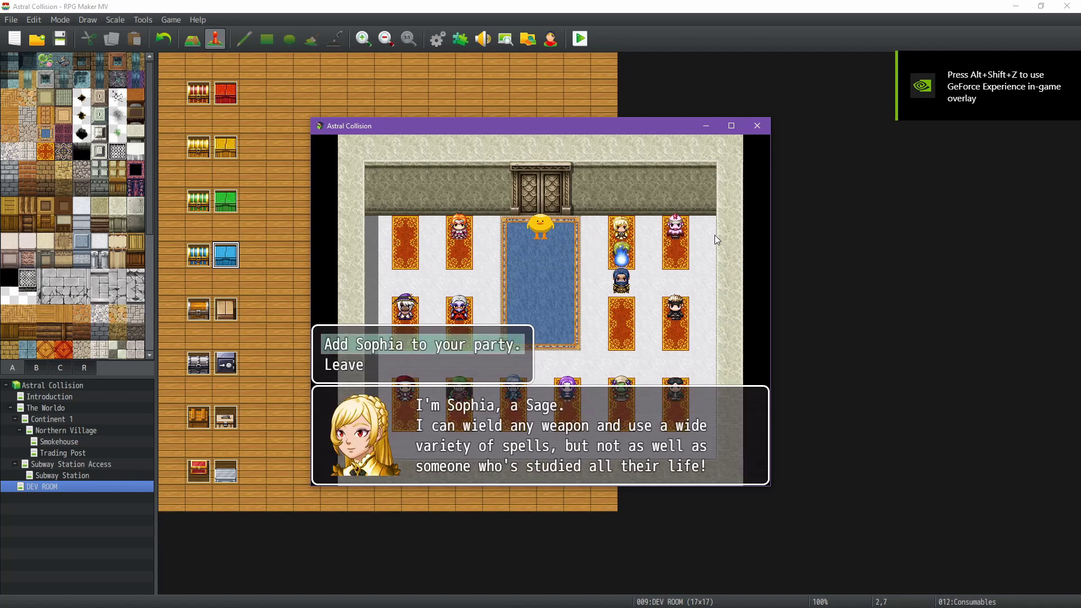
key("Return")
key("Return")
Walk to the green-haired character in the lower row and add Kalissa the Warmage to the party
key("Down")
key("Left")
key("Left")
key("Left")
key("Left")
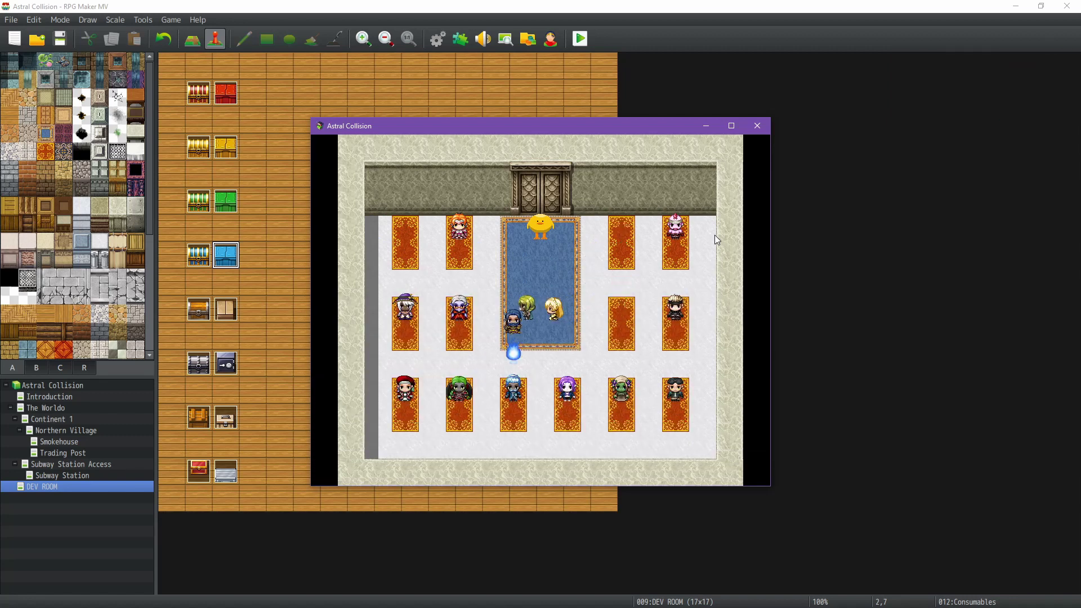
key("Left")
key("Left")
key("Down")
key("Return")
key("Return")
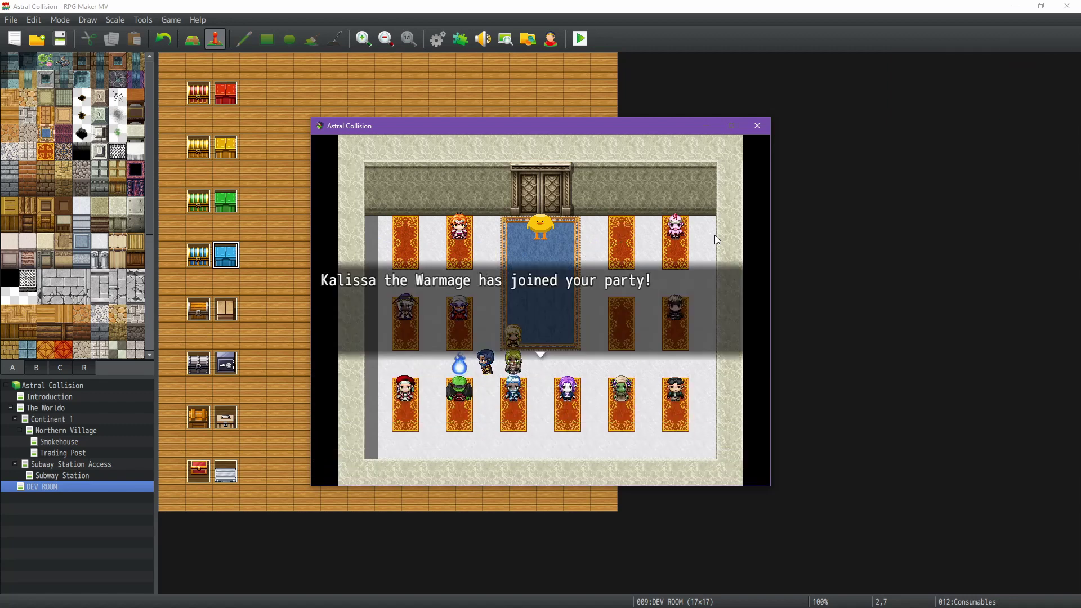
key("Return")
key("Return")
key("Return")
Open Sir Lionel's equipment screen from the game menu
key("Escape")
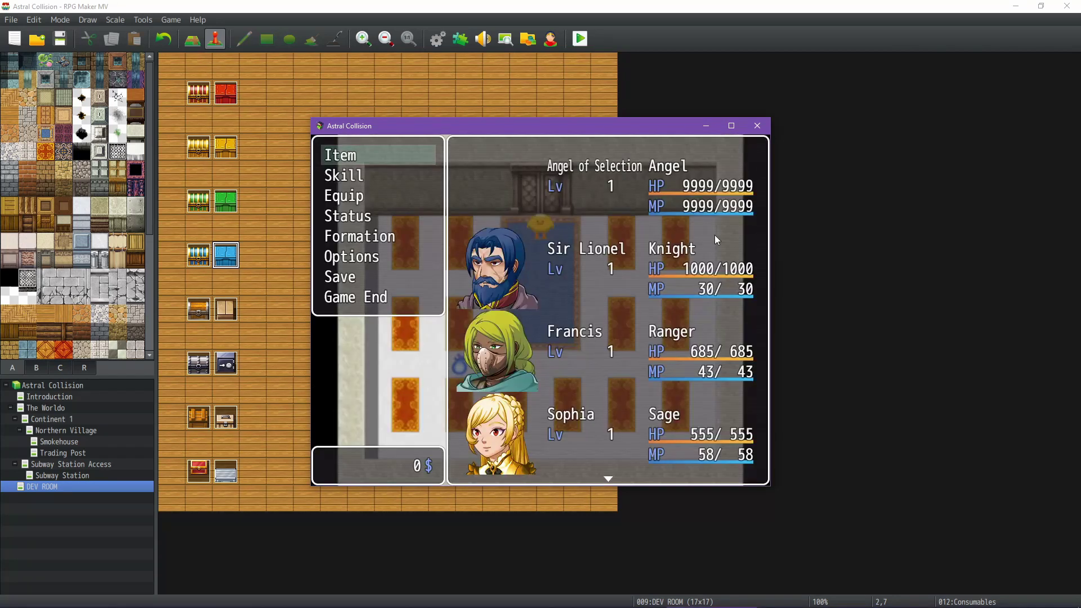
key("Down")
key("Down")
key("Return")
key("Down")
key("Return")
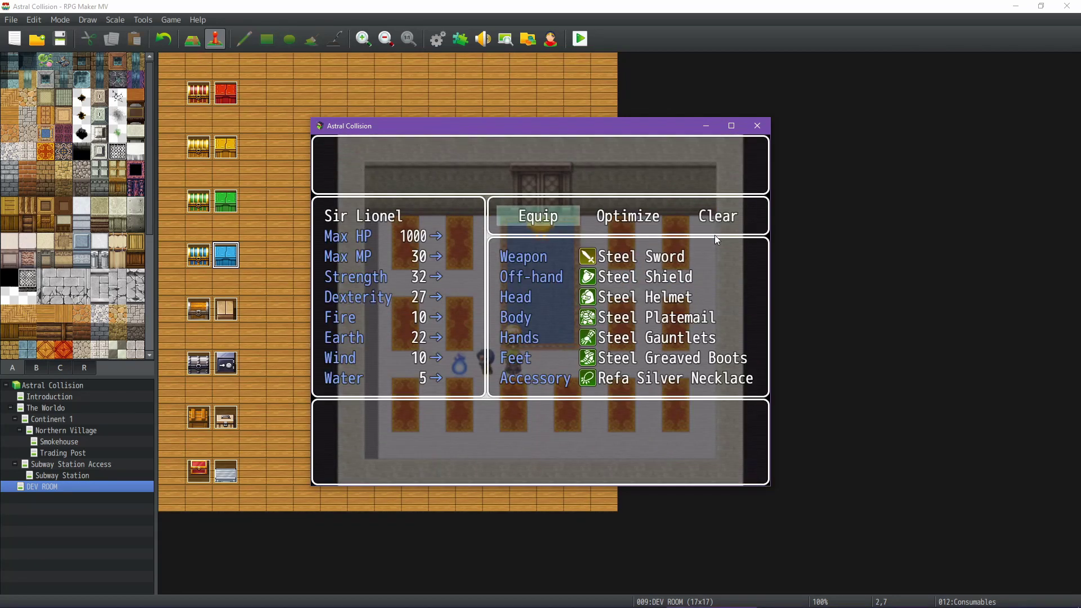
Clear all of Sir Lionel's equipment and return to the Equip command
key("Right")
key("Right")
key("Return")
key("Left")
key("Left")
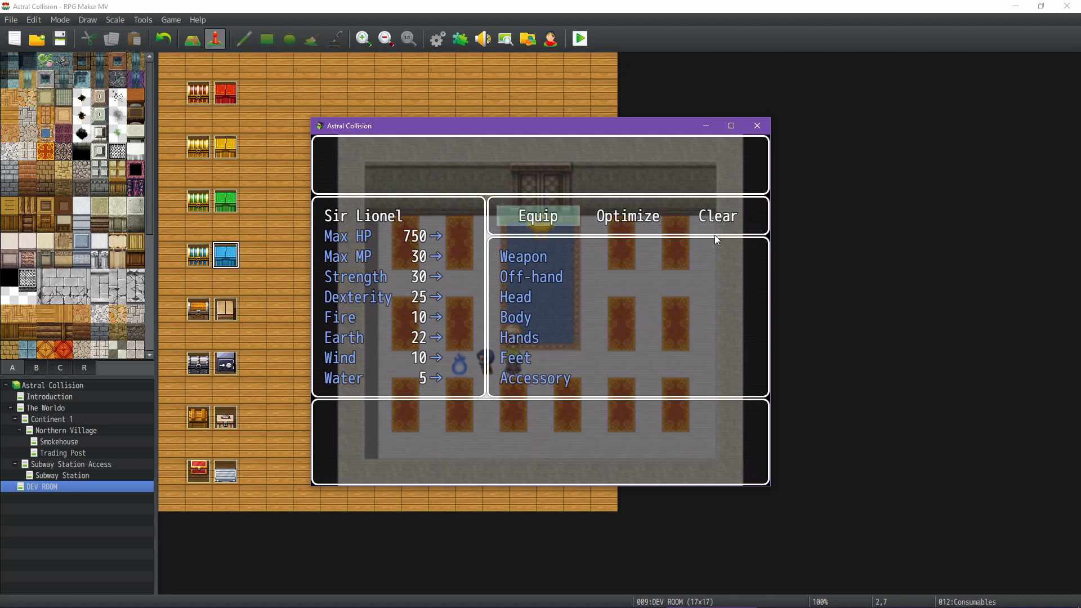
Read the unequipped Steel Sword's damage description for Sir Lionel in the Weapon slot's item list
key("Return")
key("Down")
key("Up")
key("Return")
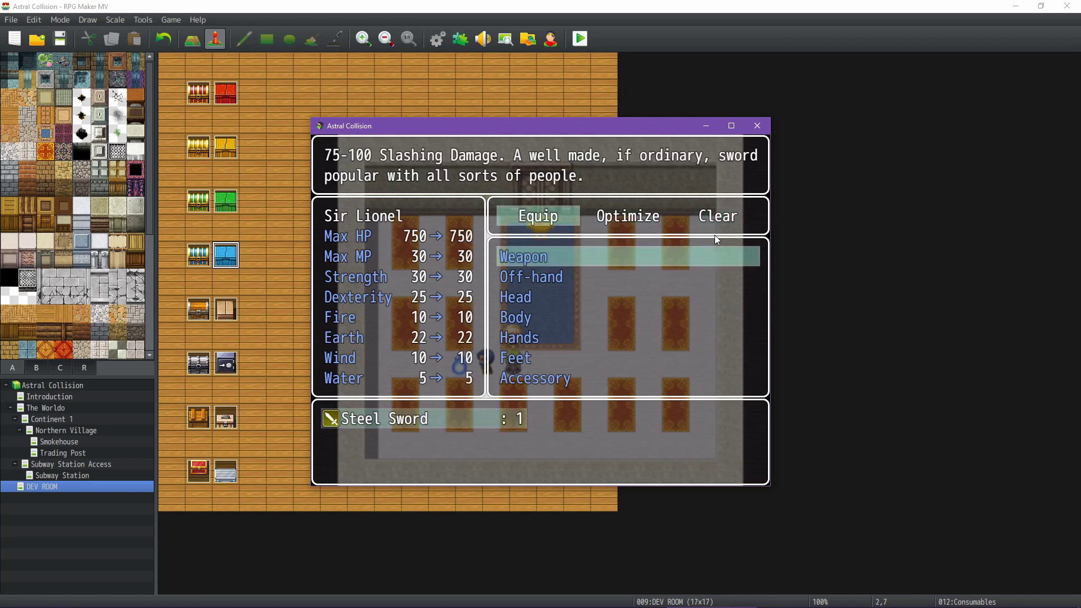
key("Escape")
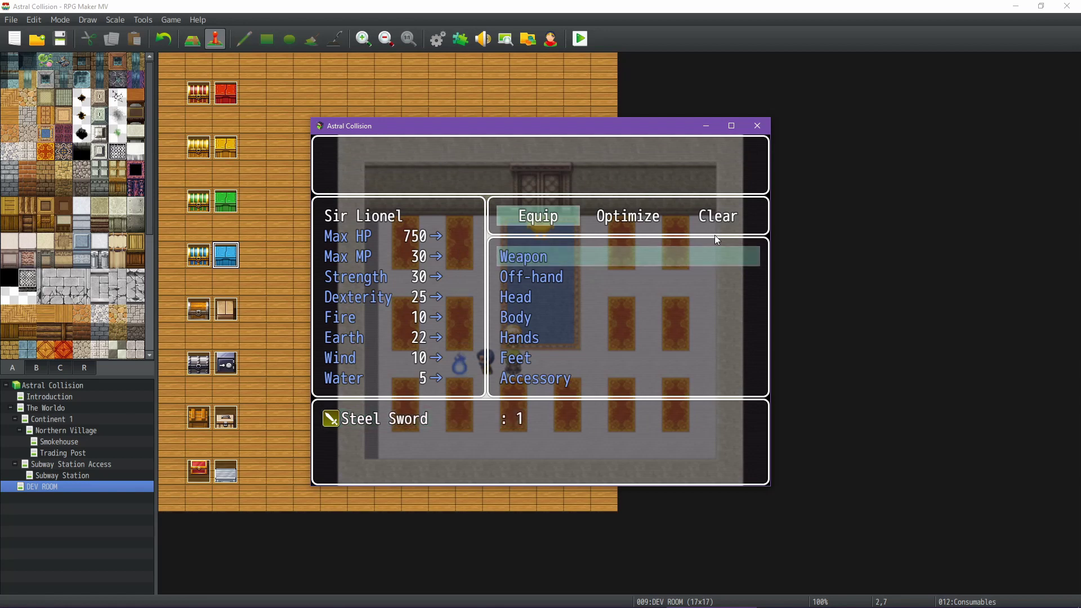
key("Escape")
Switch to Francis and check the Steel Sword's damage description with this character's stats
key("Page_Down")
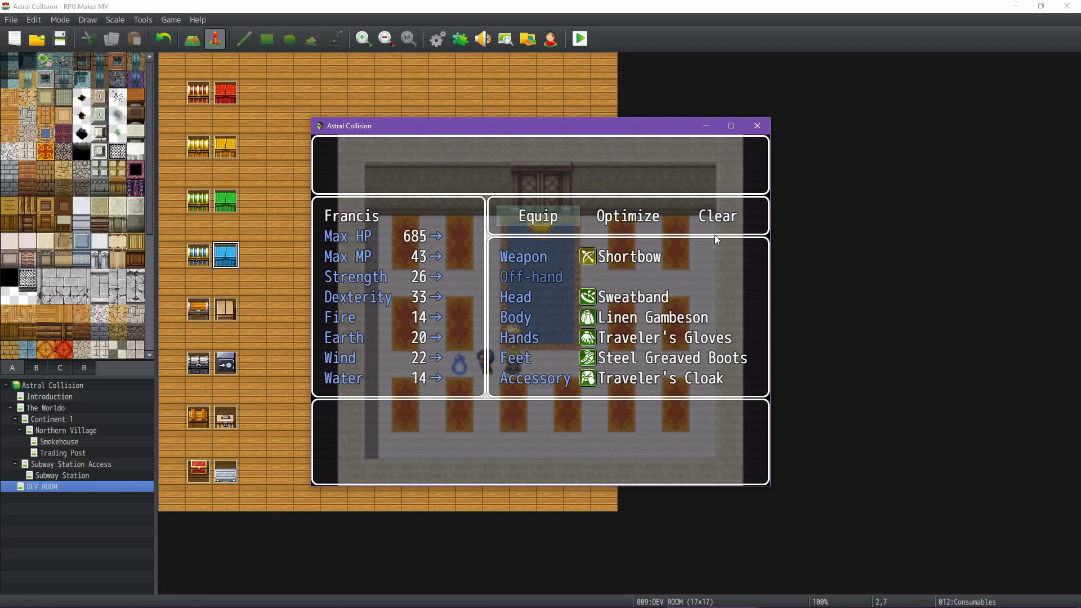
key("Return")
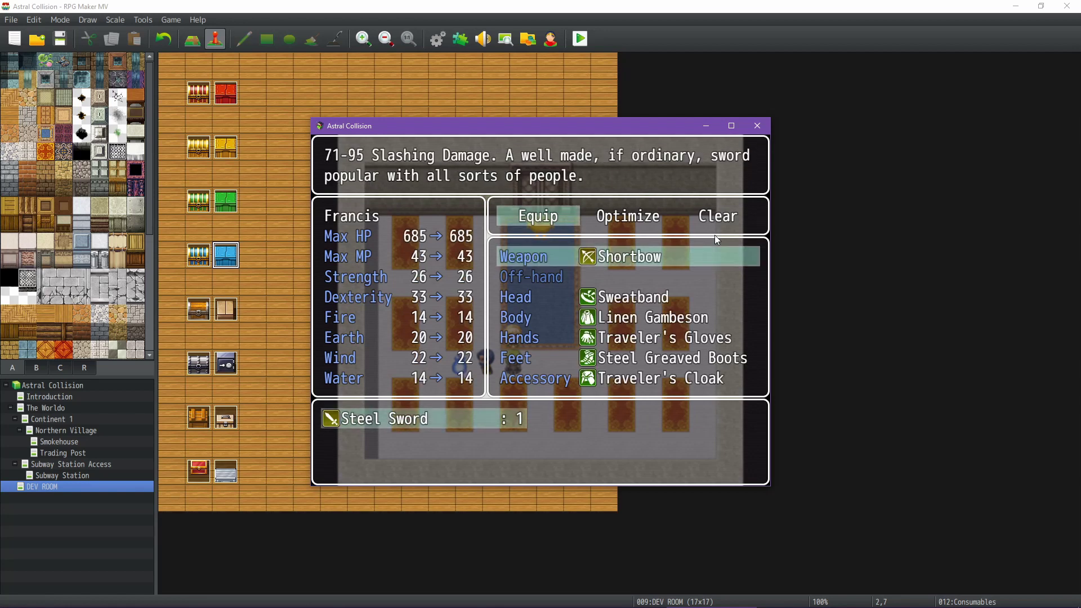
key("Escape")
key("Escape")
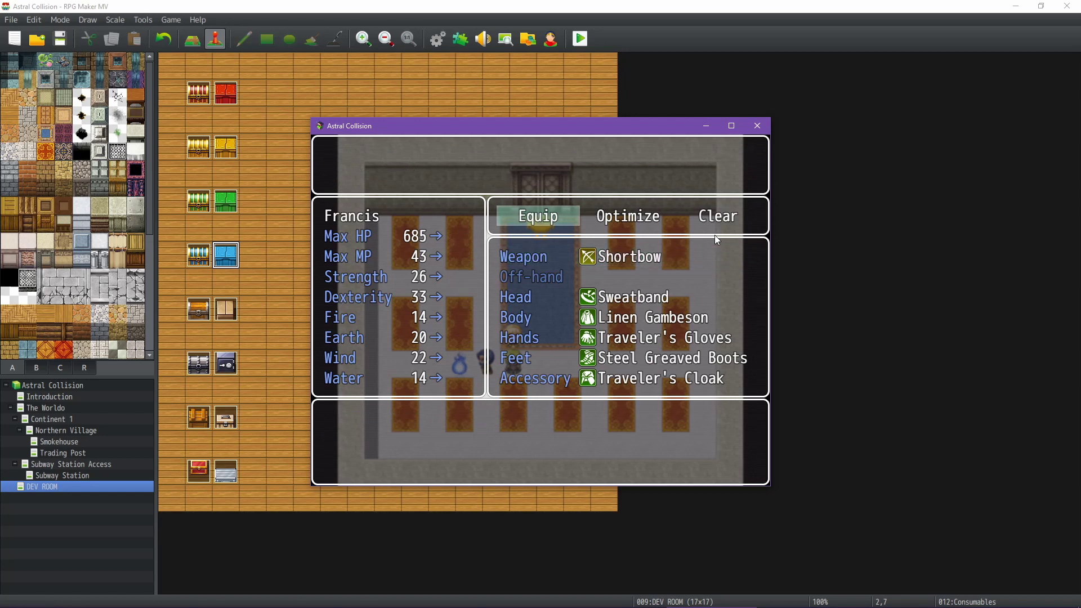
Switch to Sophia and check the damage descriptions of the Steel Sword and her Simple Slingshot
key("Page_Down")
key("Return")
key("Return")
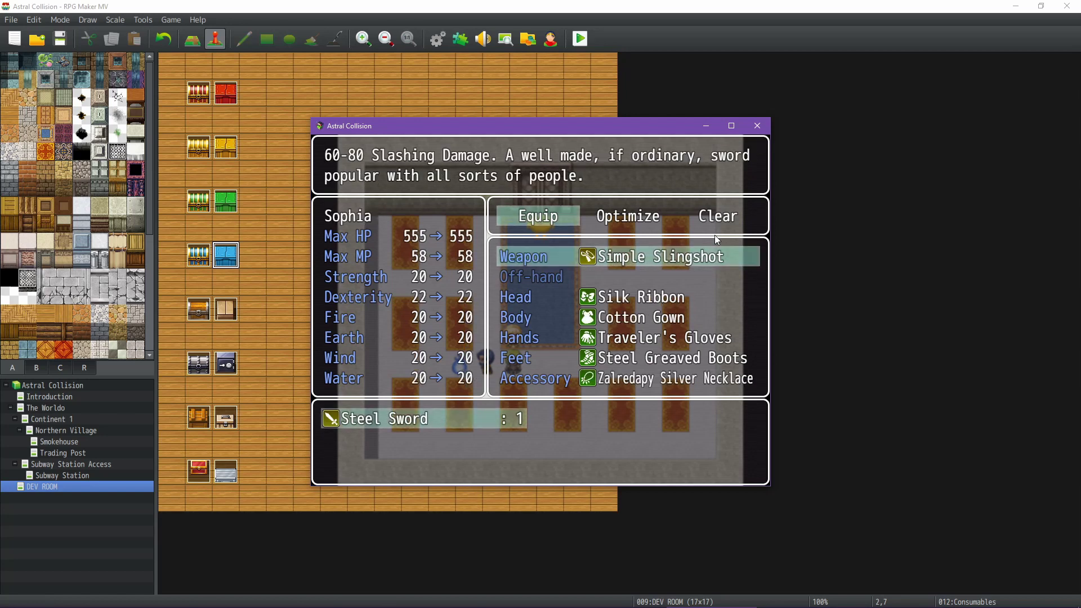
key("Escape")
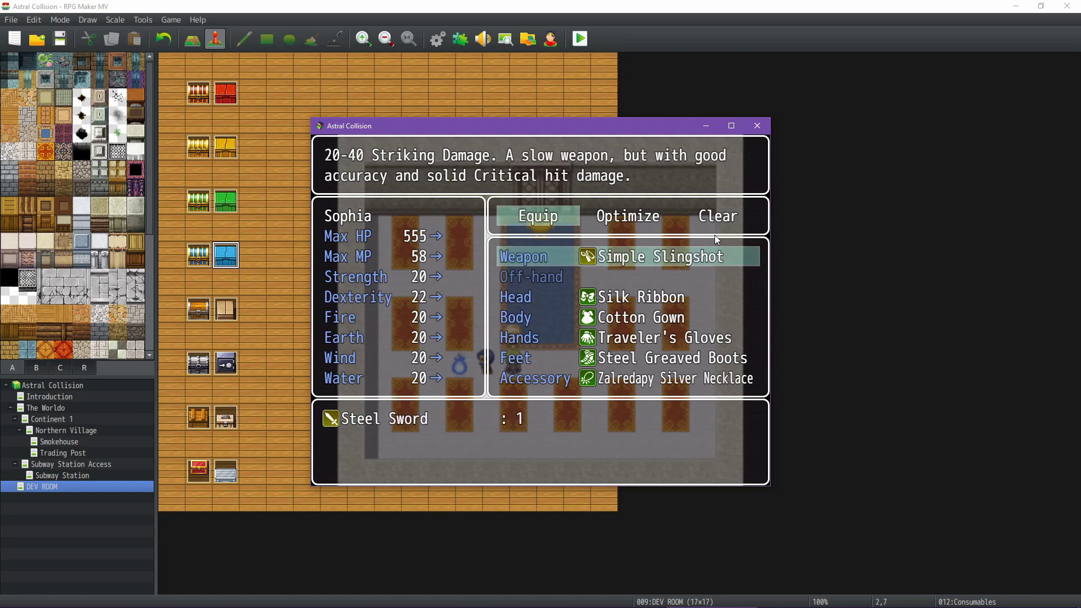
key("Escape")
Switch to Kalissa, check the Manablade and Steel Sword damage descriptions, and close the playtest
key("Page_Down")
key("Return")
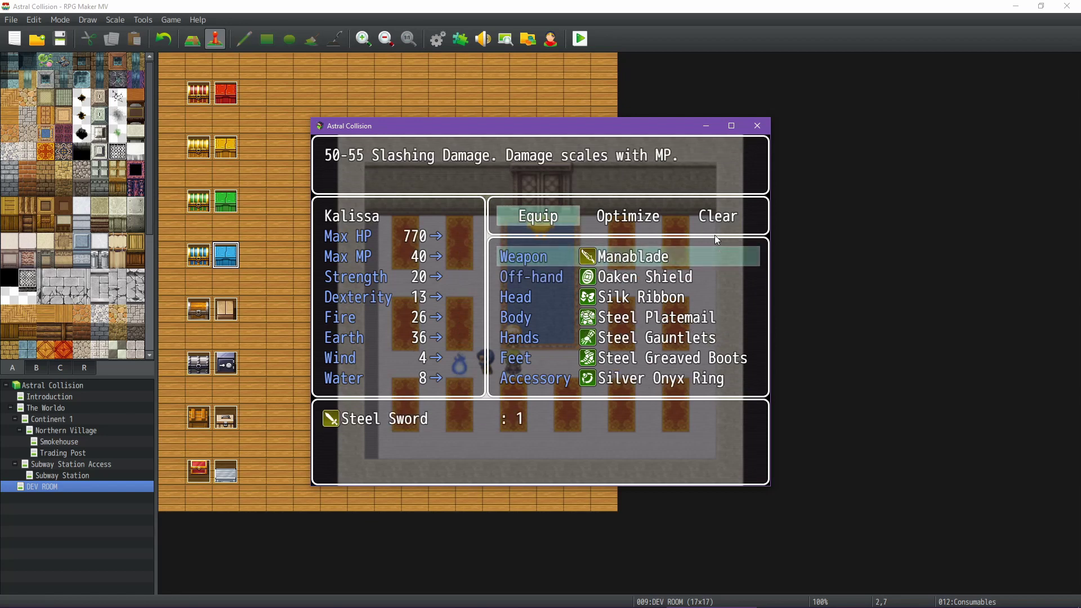
key("Return")
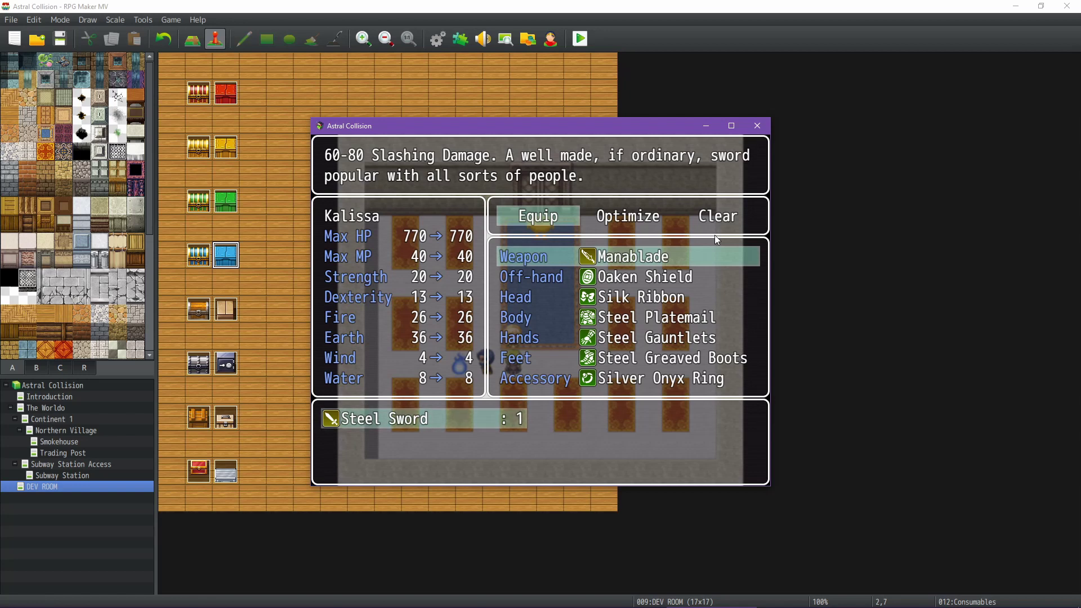
left_click(757, 126)
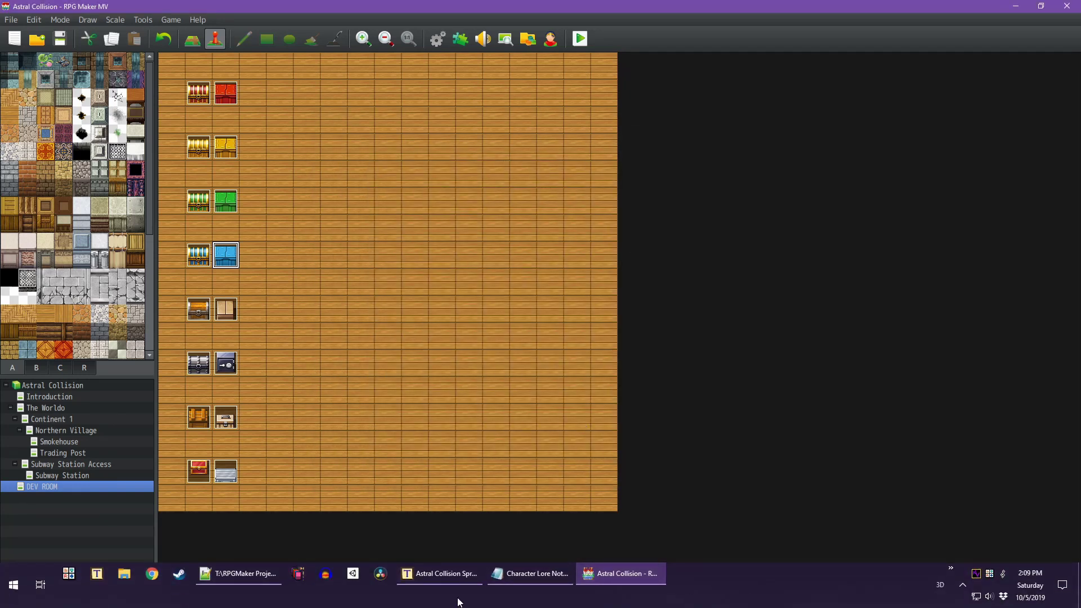
Switch to the Astral Collision spreadsheet and inspect the Sword's Min and Max damage formulas on the Weapon Planning sheet
left_click(437, 574)
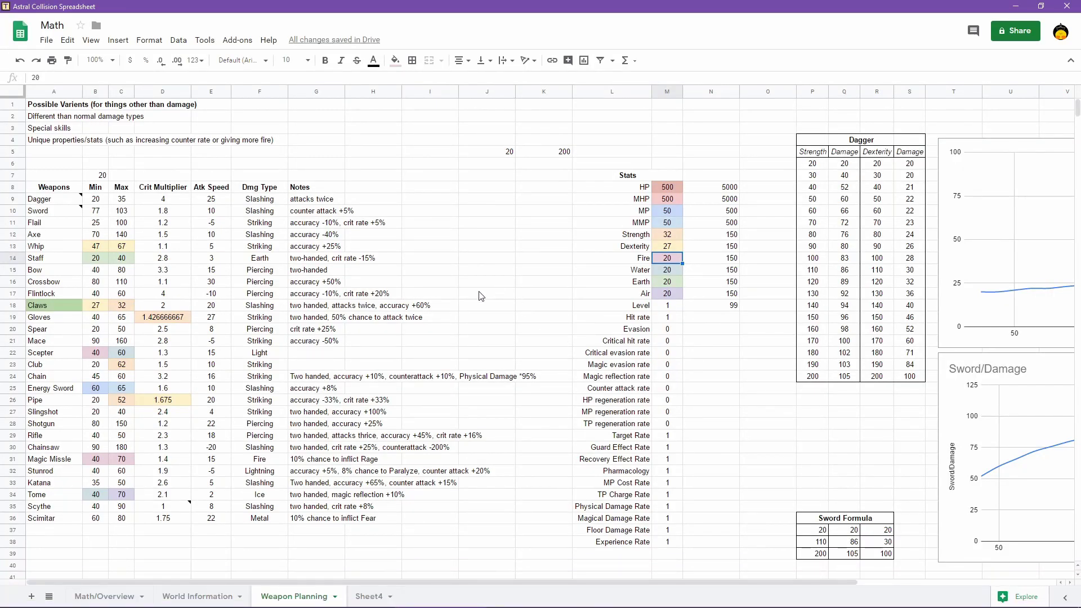
left_click(97, 212)
left_click(124, 215)
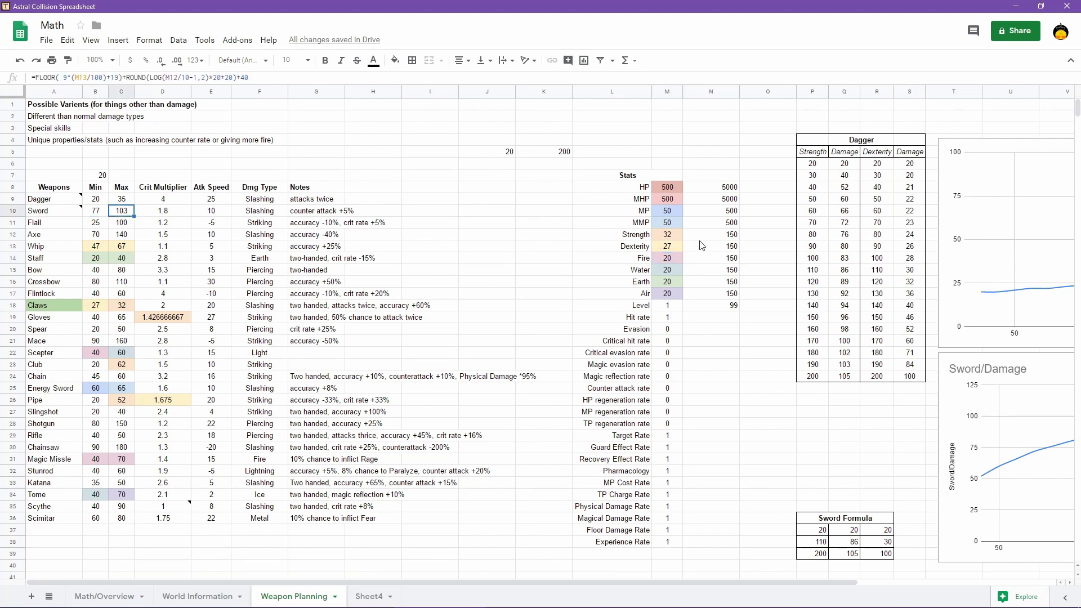
Set the Strength and Dexterity stats to 20 and check the Sword's Min and Max damage formulas
left_click(675, 241)
type("20")
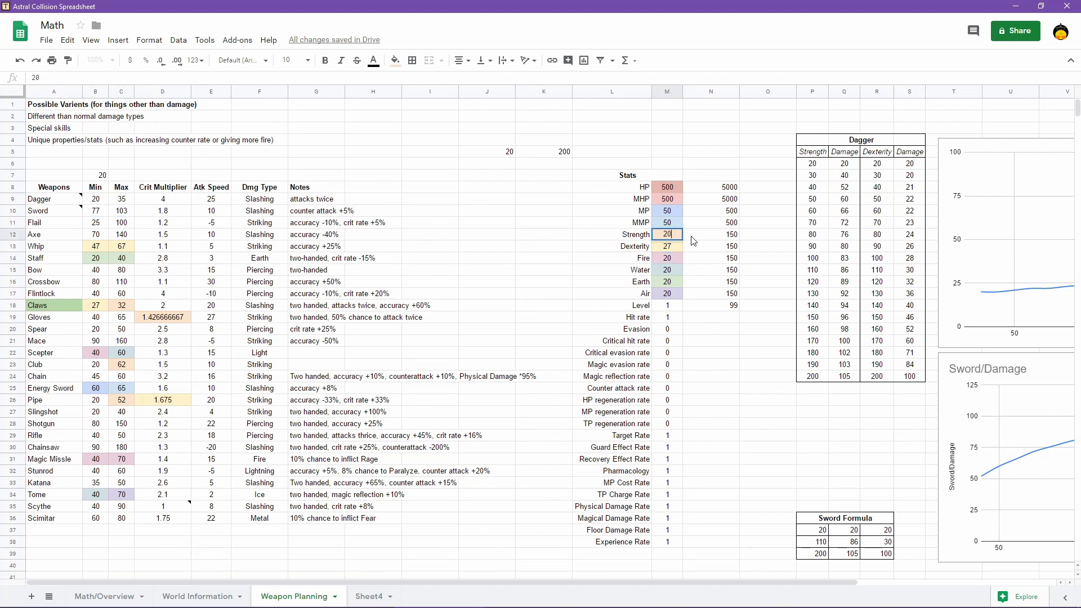
key("Return")
type("2")
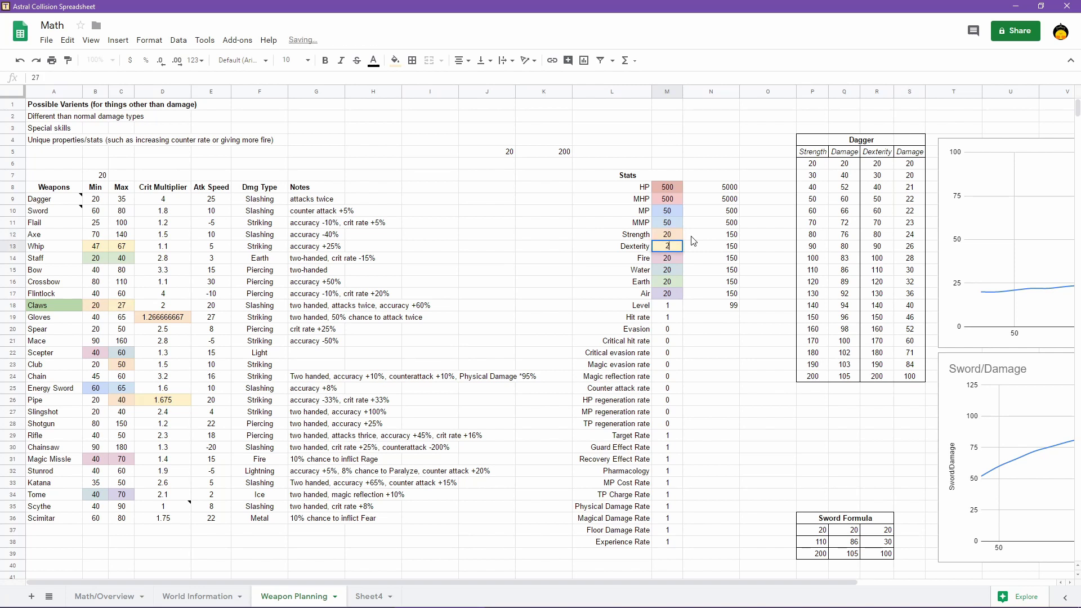
key("Up")
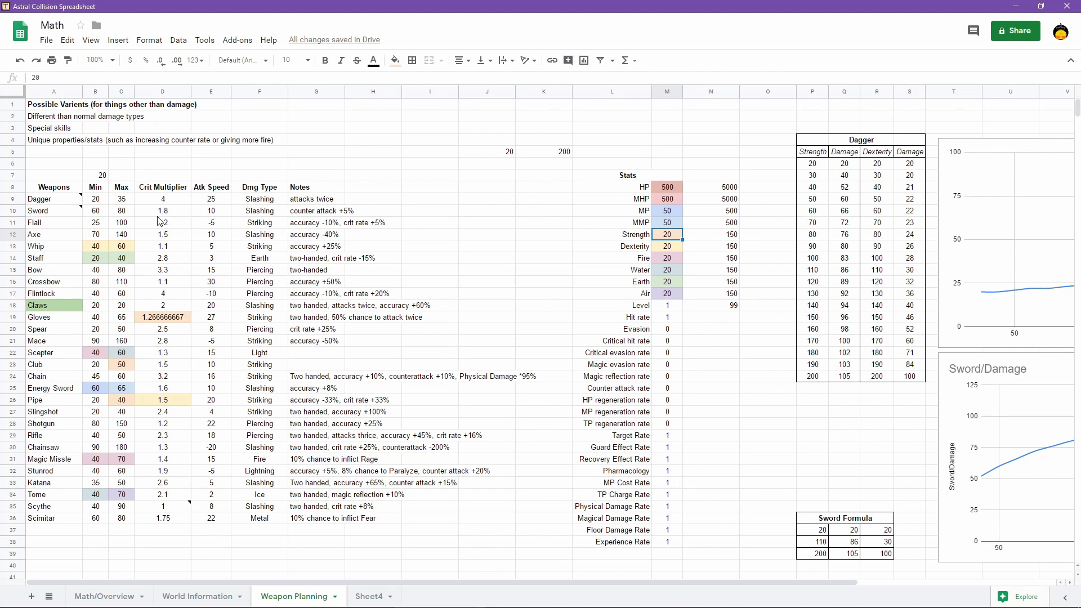
left_click(94, 215)
left_click(125, 214)
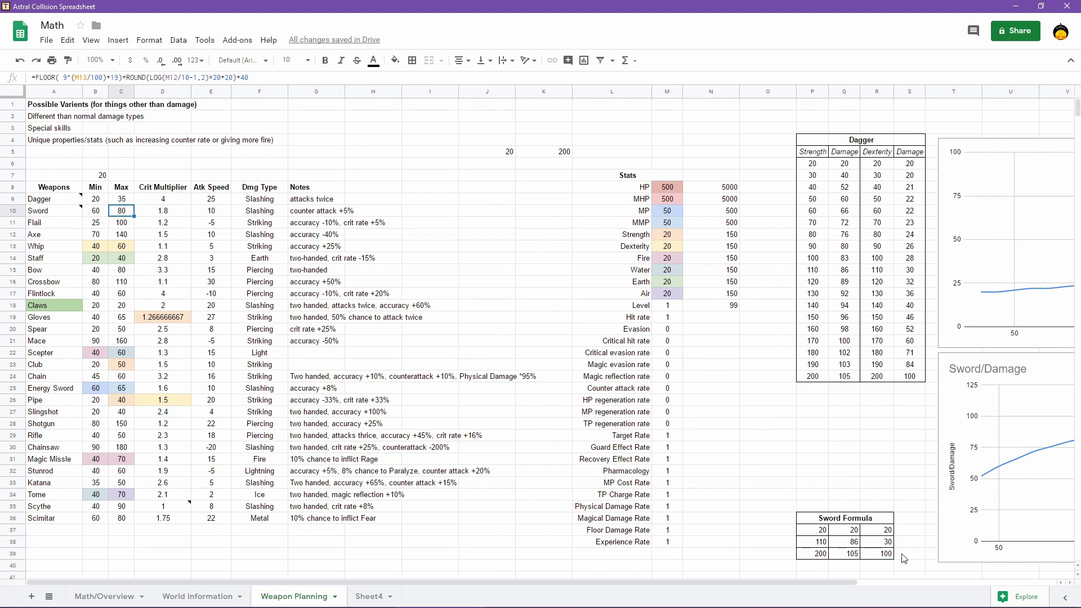
Set both the Strength and Dexterity stats to 200
left_click(671, 235)
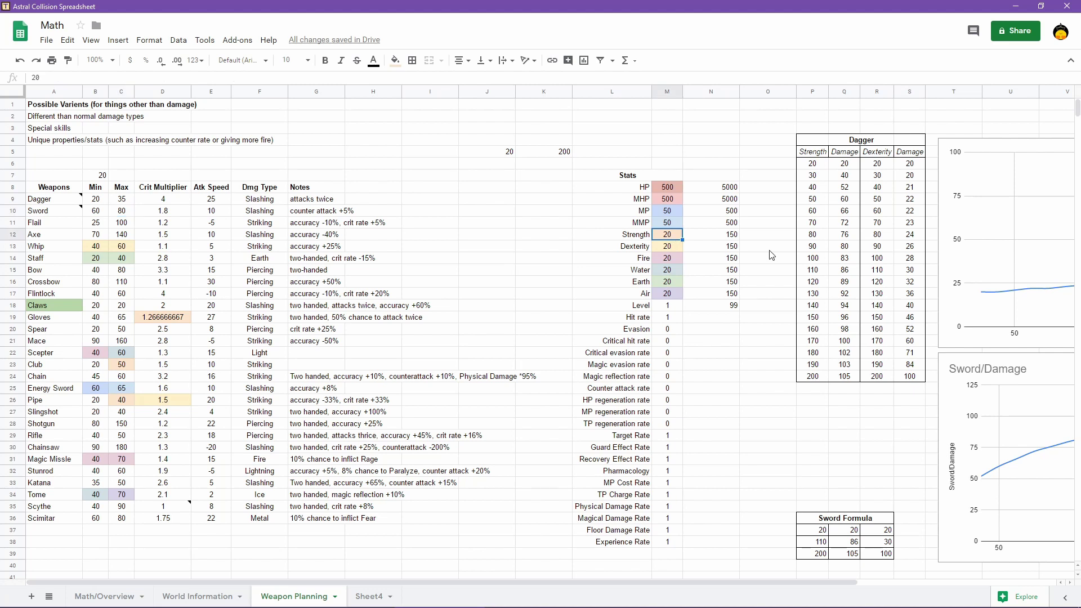
key("Return")
type("0")
key("Return")
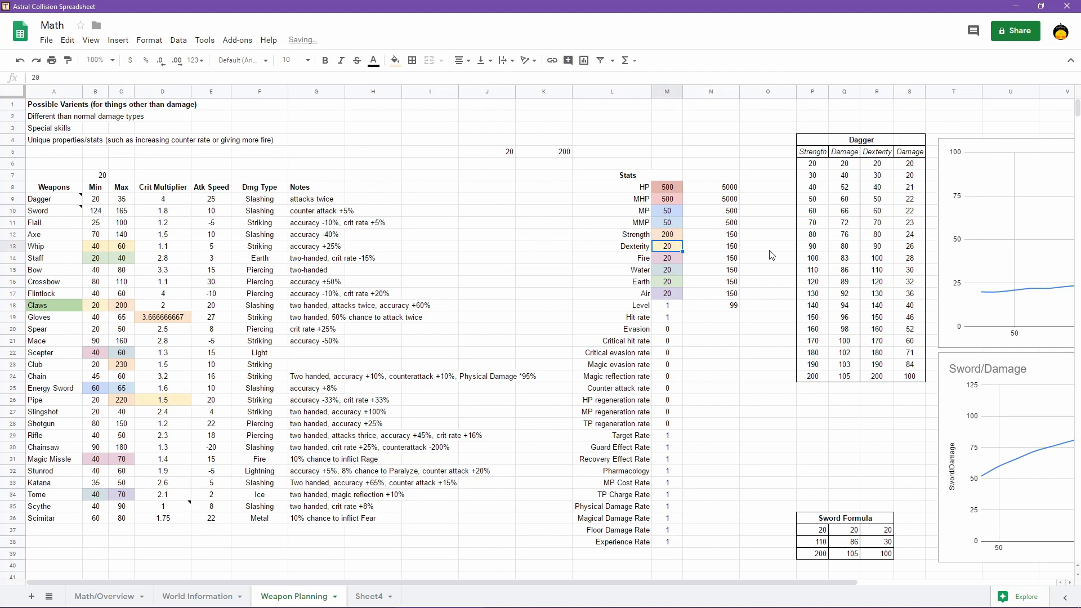
key("Return")
key("Return")
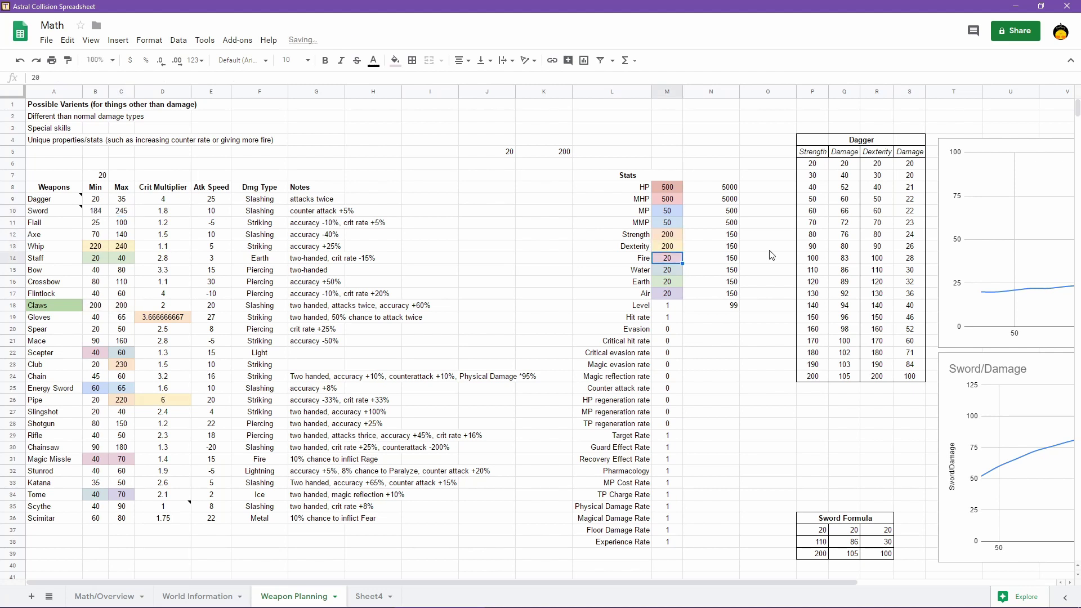
Average the Sword's Min and Max damage in D6 using =AVERAGE(B10:C10), and clear that cell after reading it
left_click(161, 167)
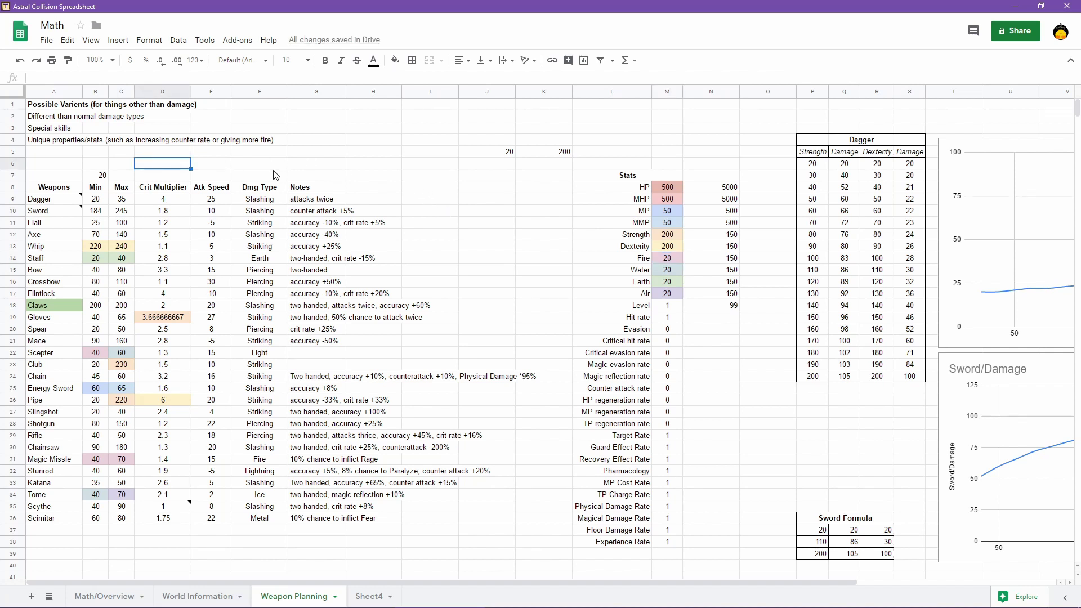
type("=AVERAGE(")
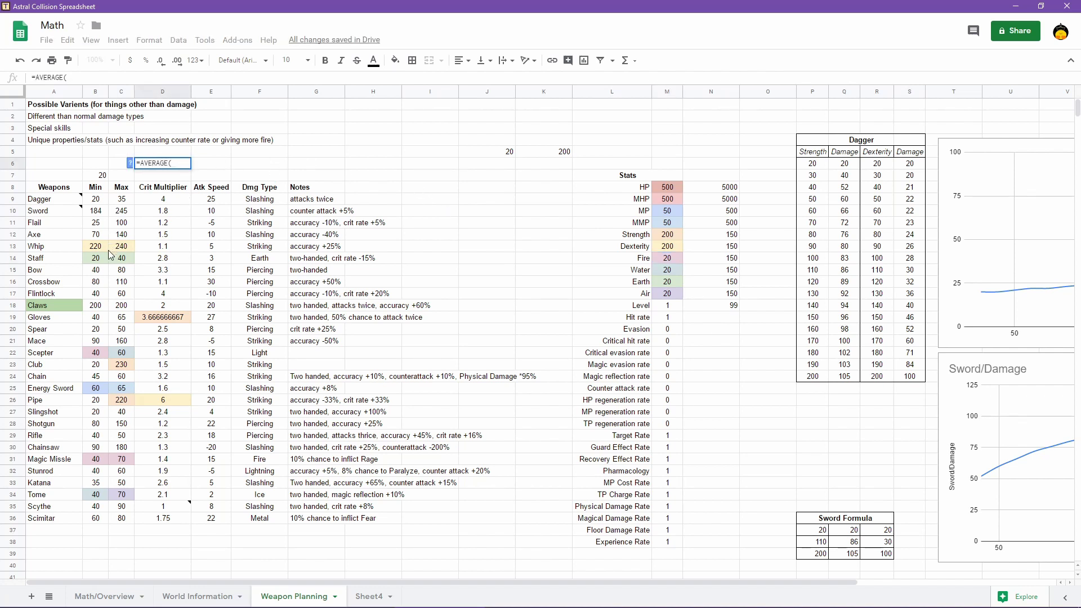
left_click(97, 213)
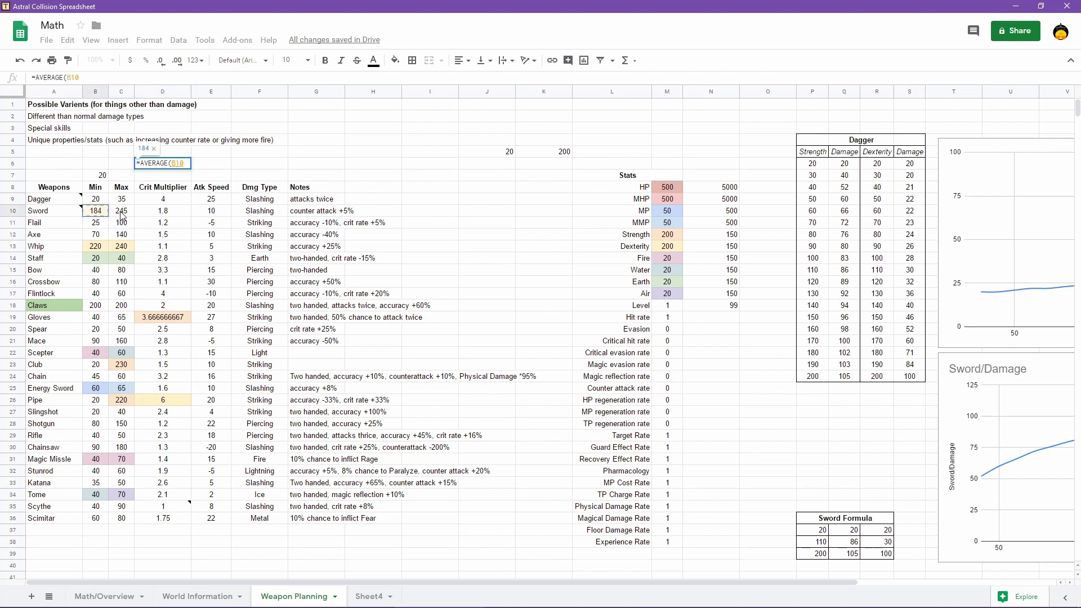
left_click(122, 215, "shift")
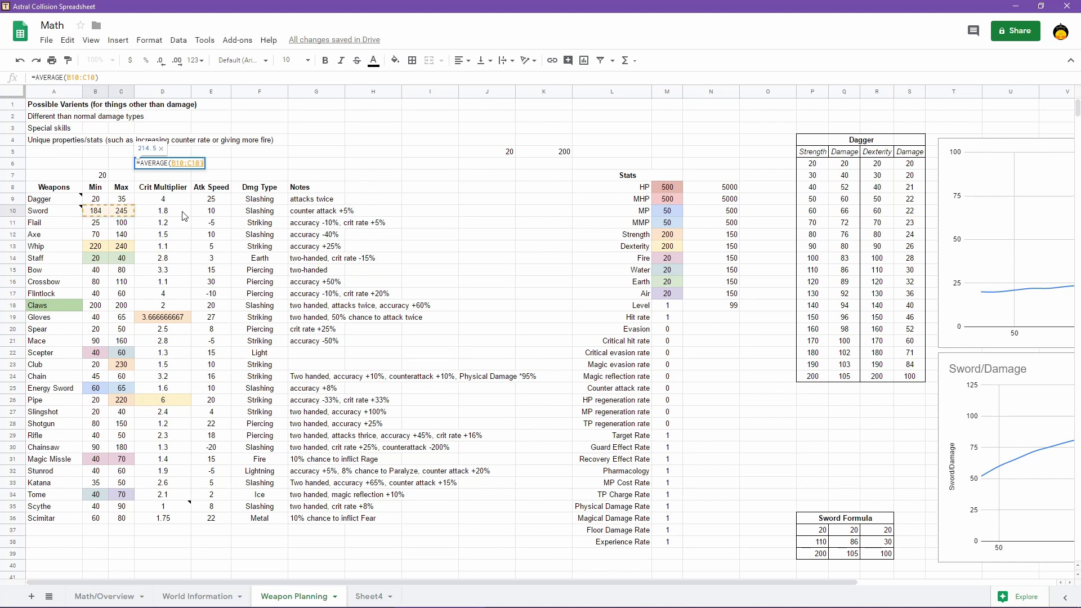
type(")")
key("Return")
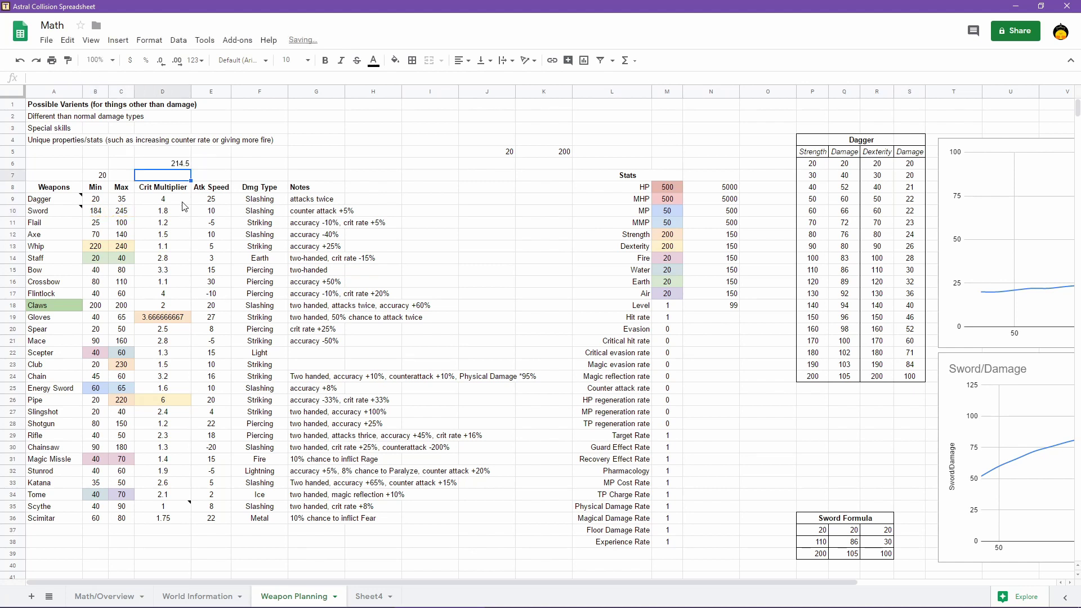
left_click(177, 166)
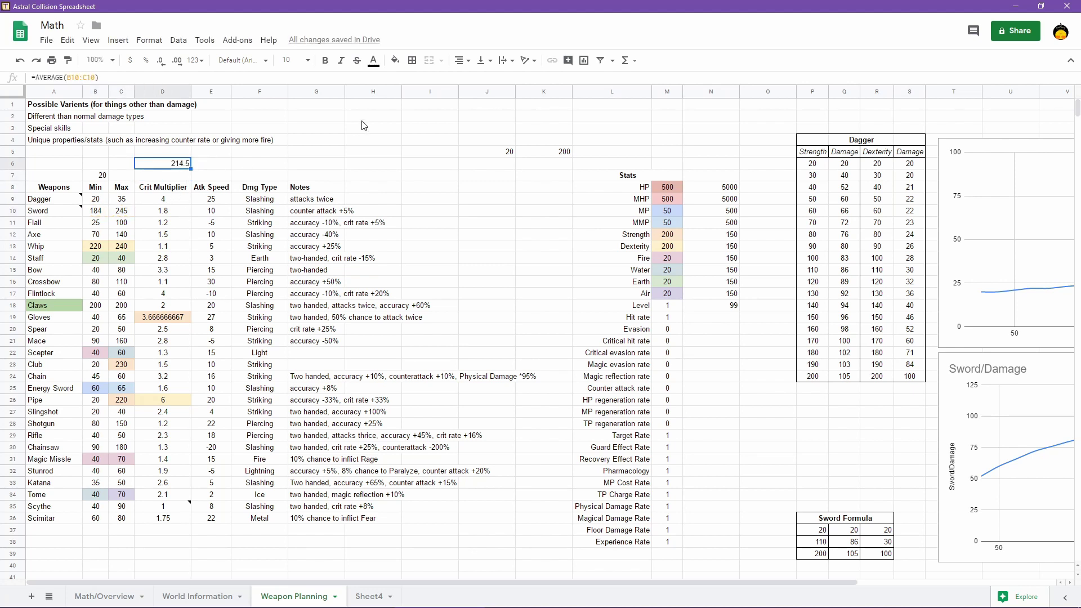
key("Delete")
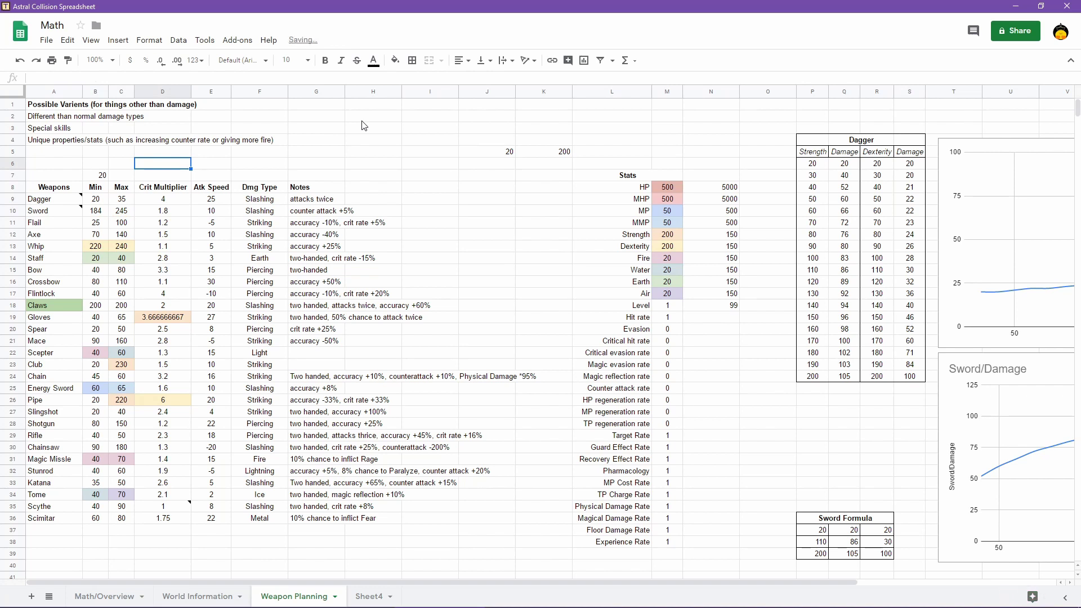
Label cell B7 above the Min header "Avg:", enter 215 in C7 beside it, and centre the label
key("Left")
key("Left")
key("Down")
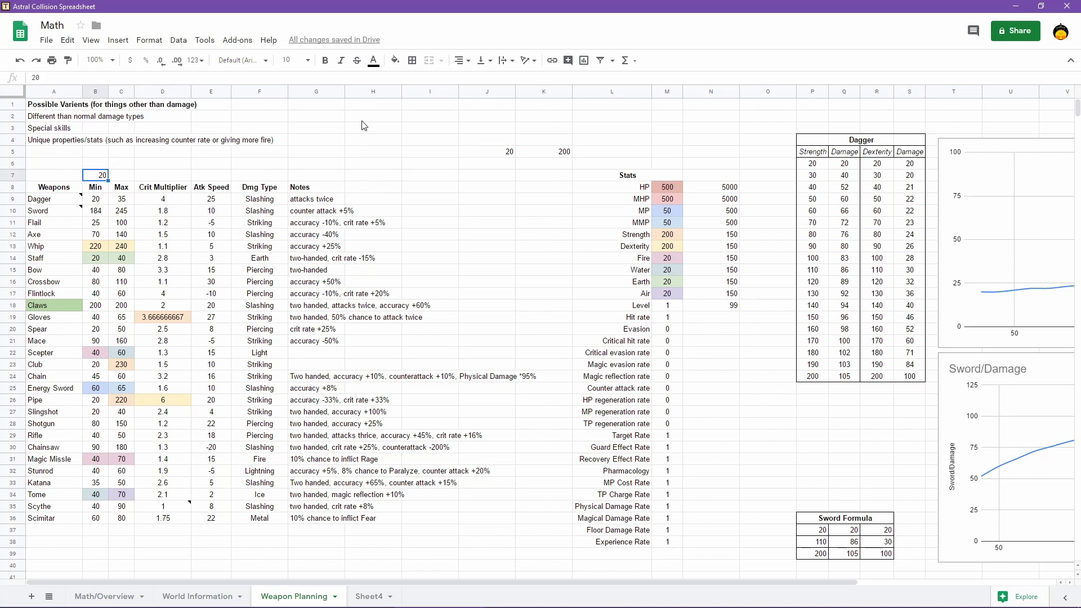
type("Avg:")
key("Tab")
type("215")
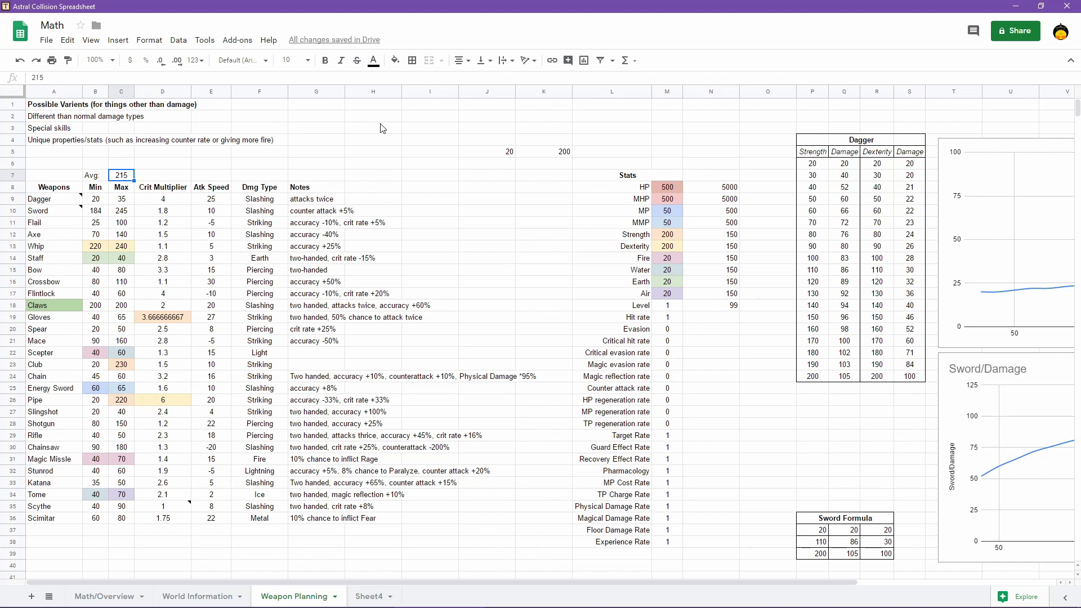
key("Left")
key("ctrl+shift+r")
Add the note "Damage at good stats" in D7, beside the average value
key("Right")
key("Right")
type("Dama")
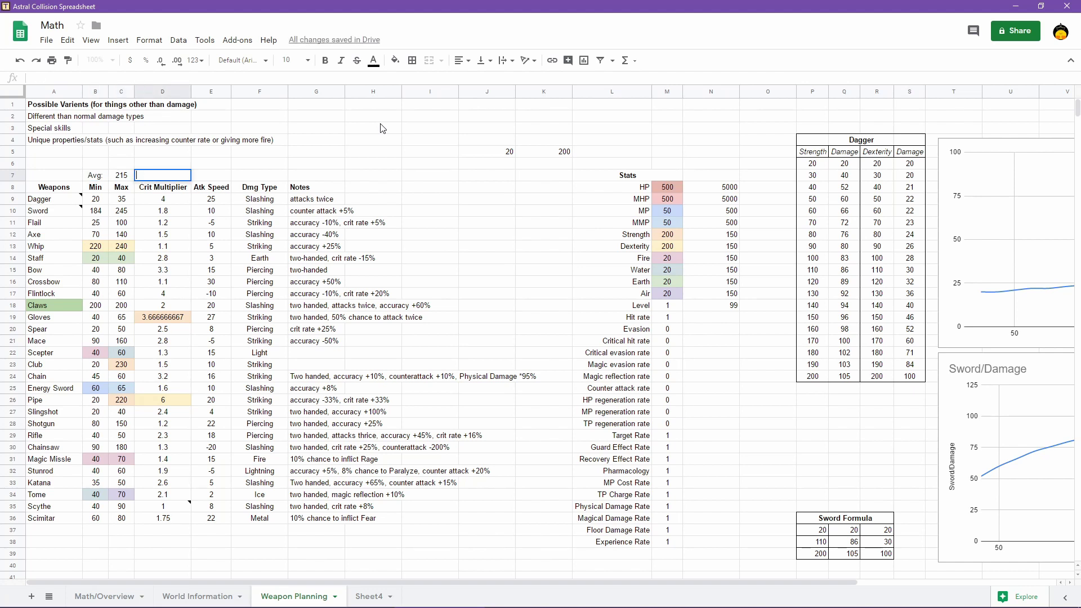
type("ge at good stats")
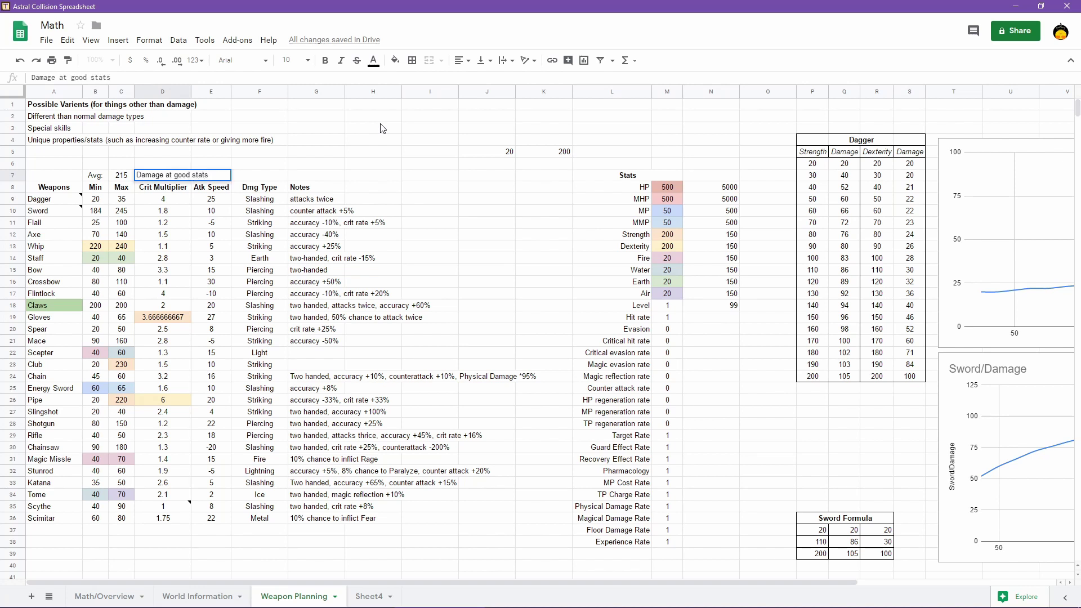
key("Return")
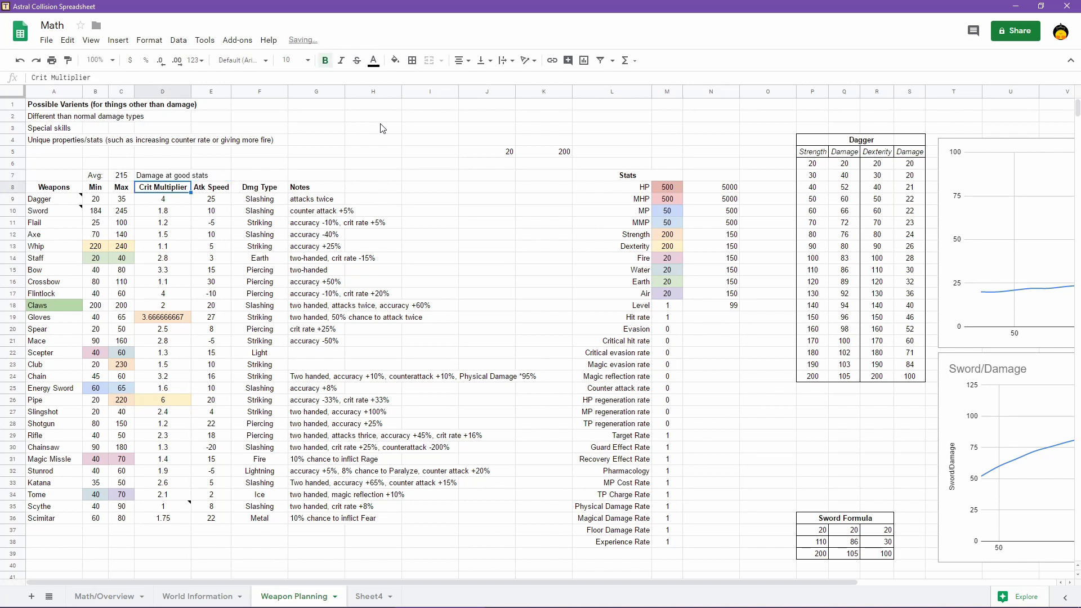
key("Up")
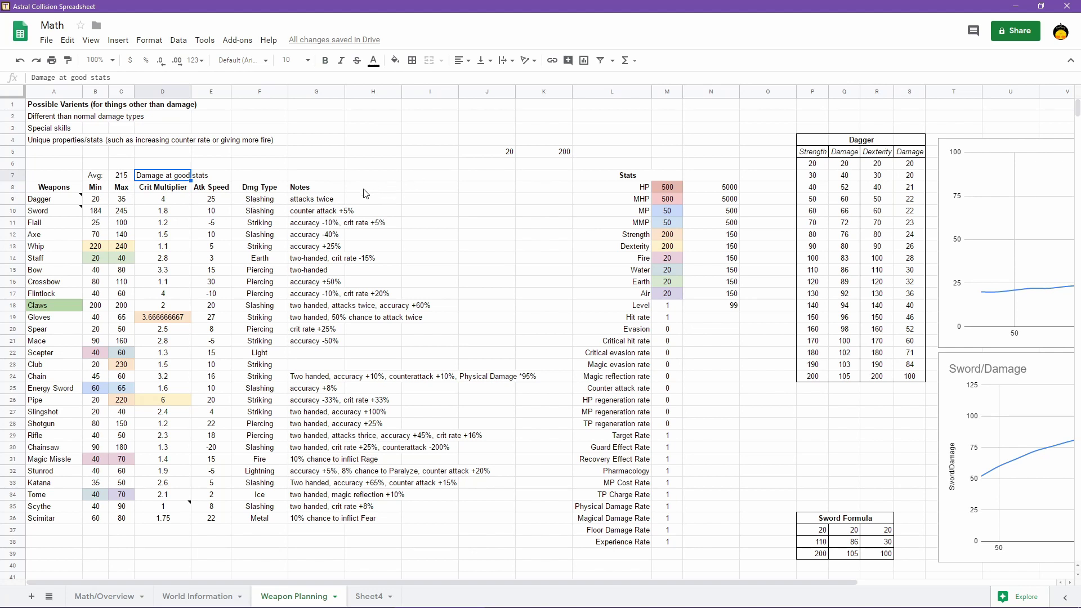
Return the Strength and Dexterity stats to 20
left_click(666, 237)
type("20")
key("Return")
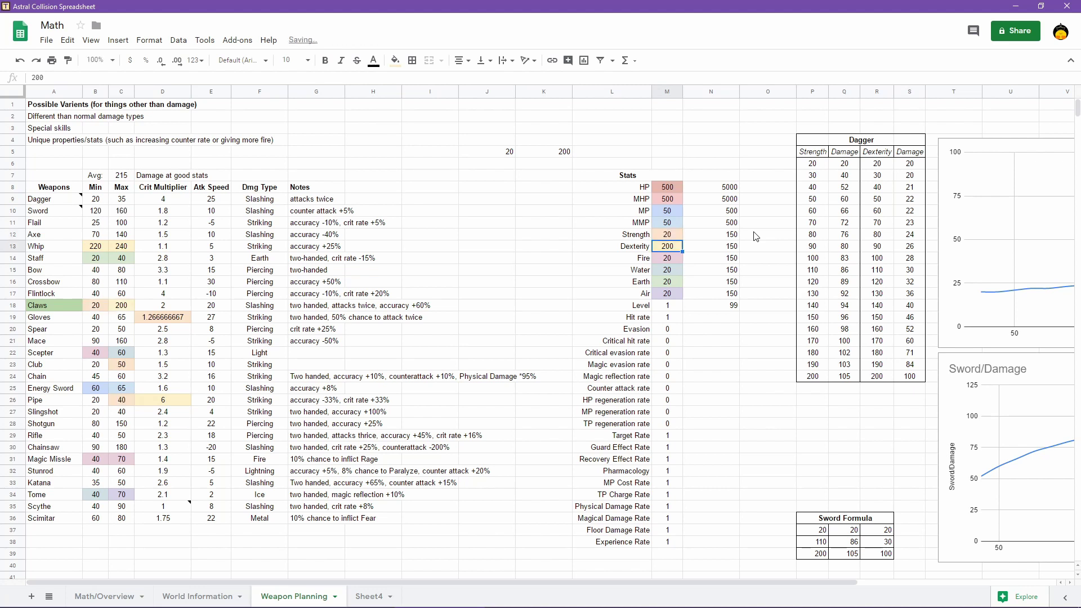
type("20")
key("Return")
key("Up")
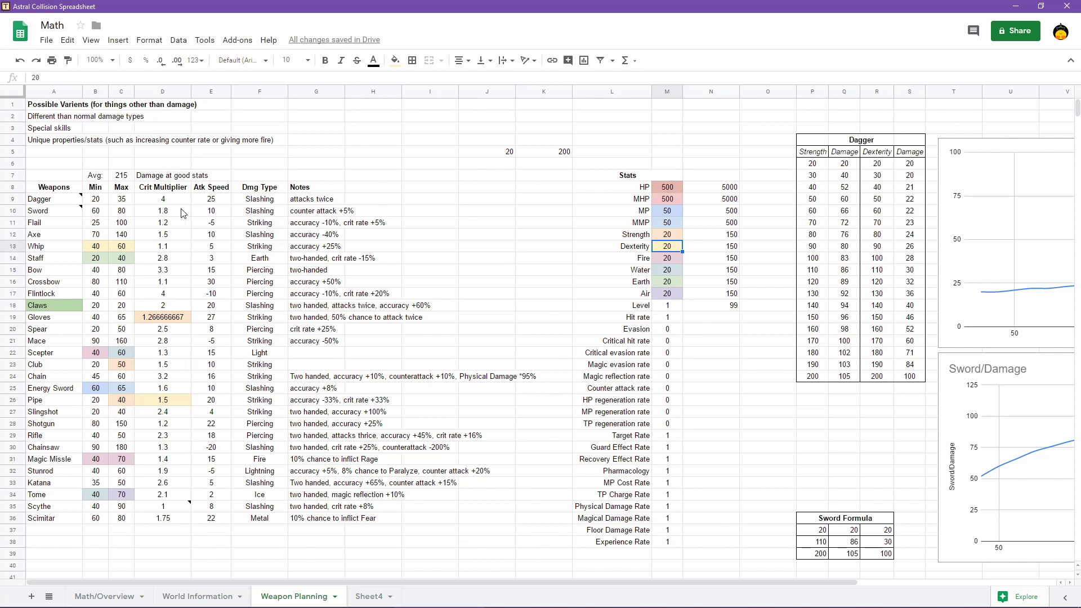
Set the Dagger's Min damage in B9 to =ROUND(0.6*C9) and check its Min and Max cells
left_click(96, 200)
type("=")
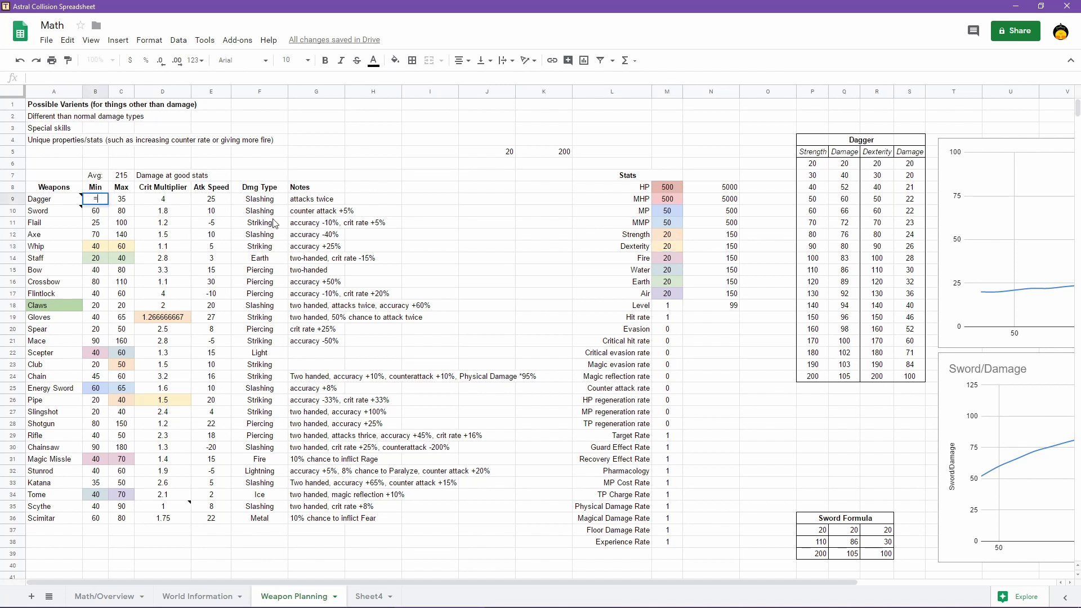
type("ROUND(")
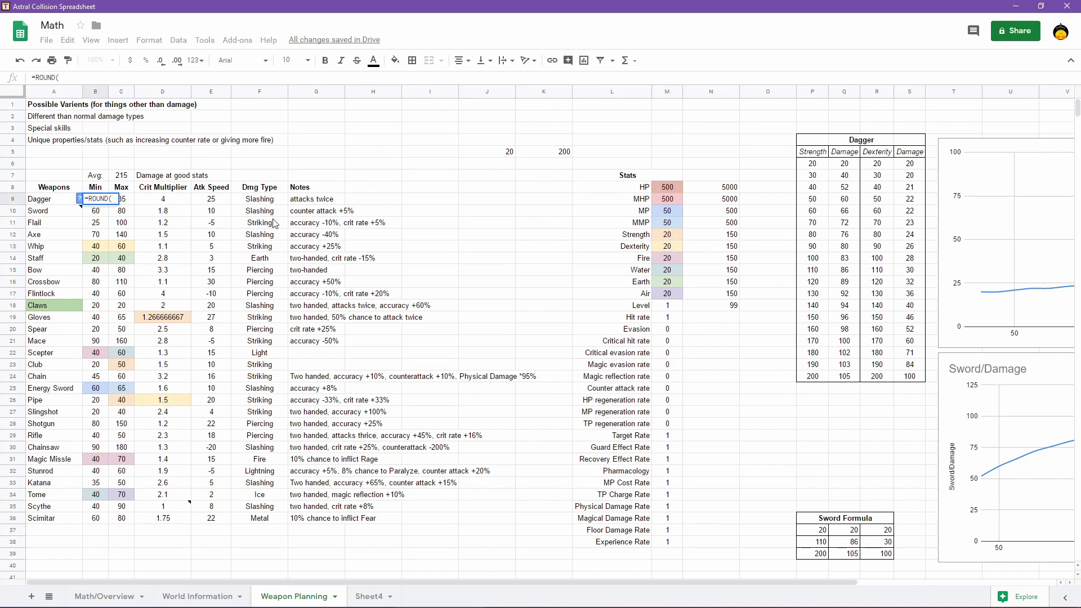
type("0.6*")
type("C9)")
key("Return")
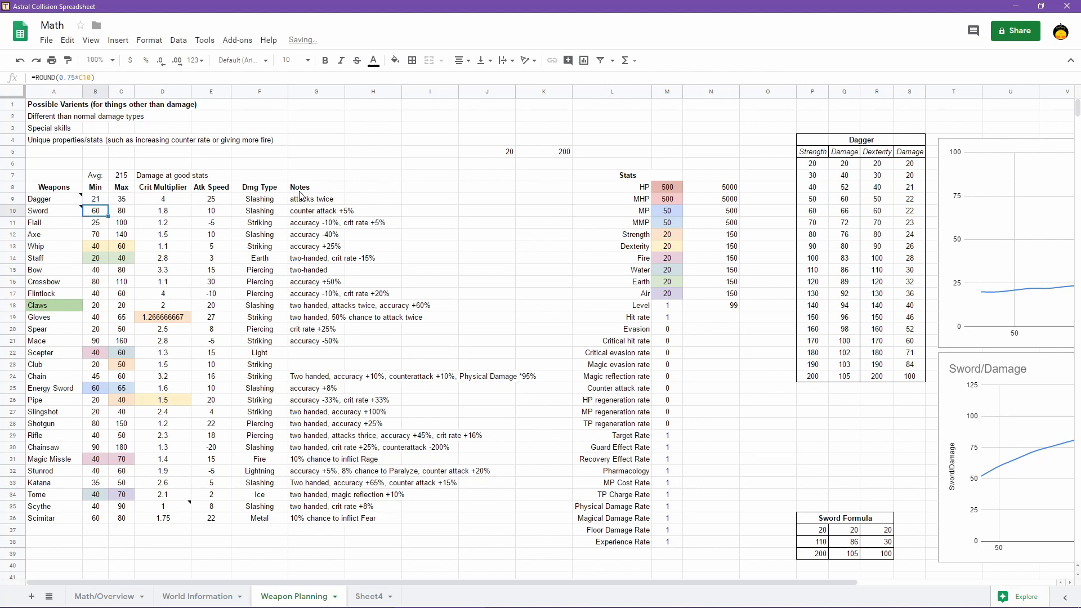
left_click(121, 202)
left_click(99, 203)
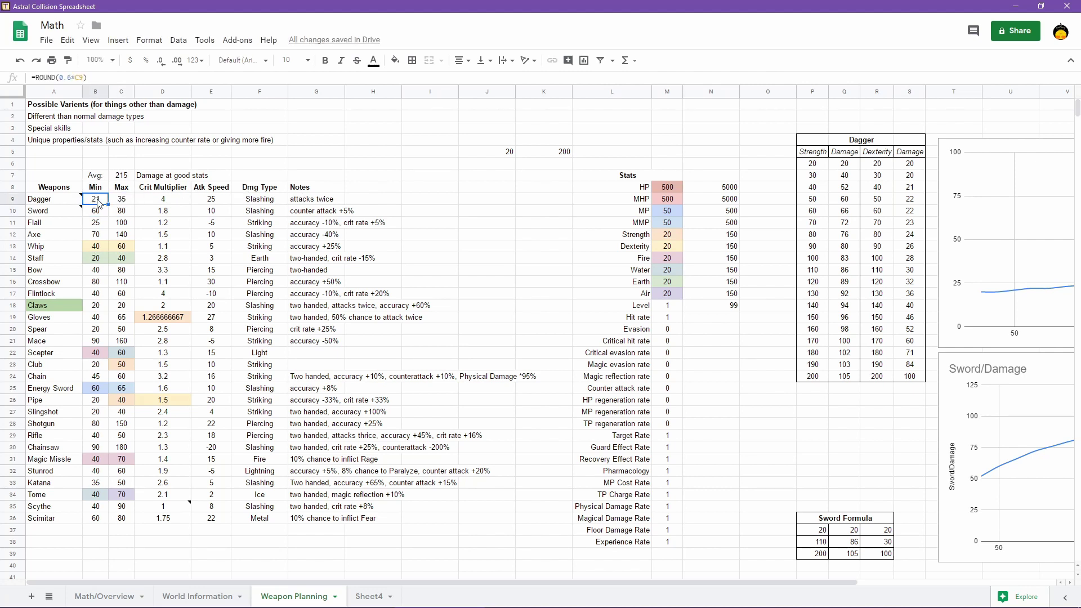
left_click(129, 202)
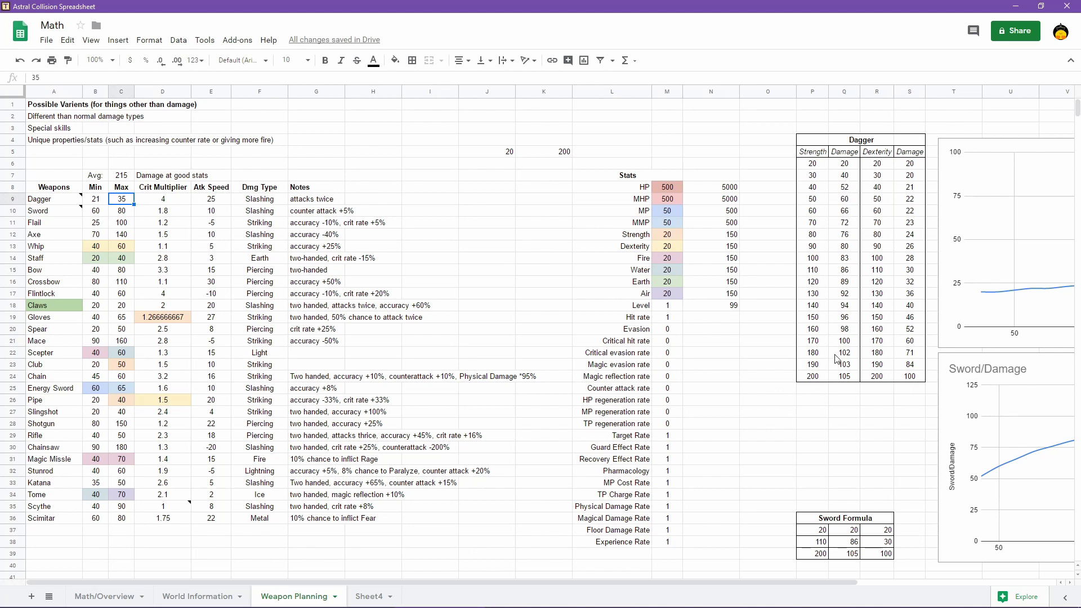
In the Dagger table, set the damage for 20 Dexterity to 15
left_click(904, 167)
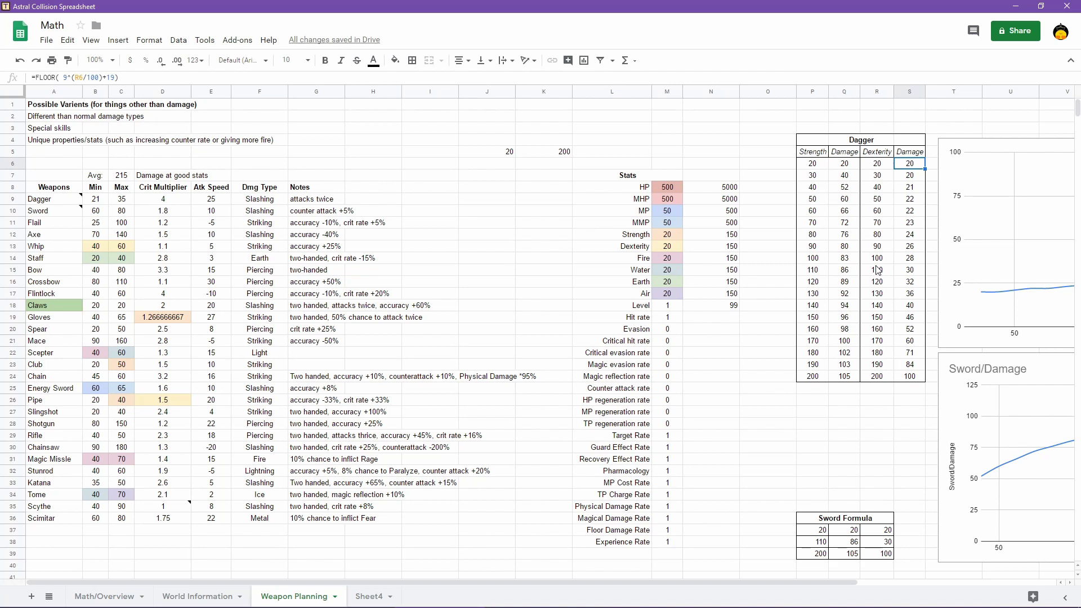
type("15")
key("Return")
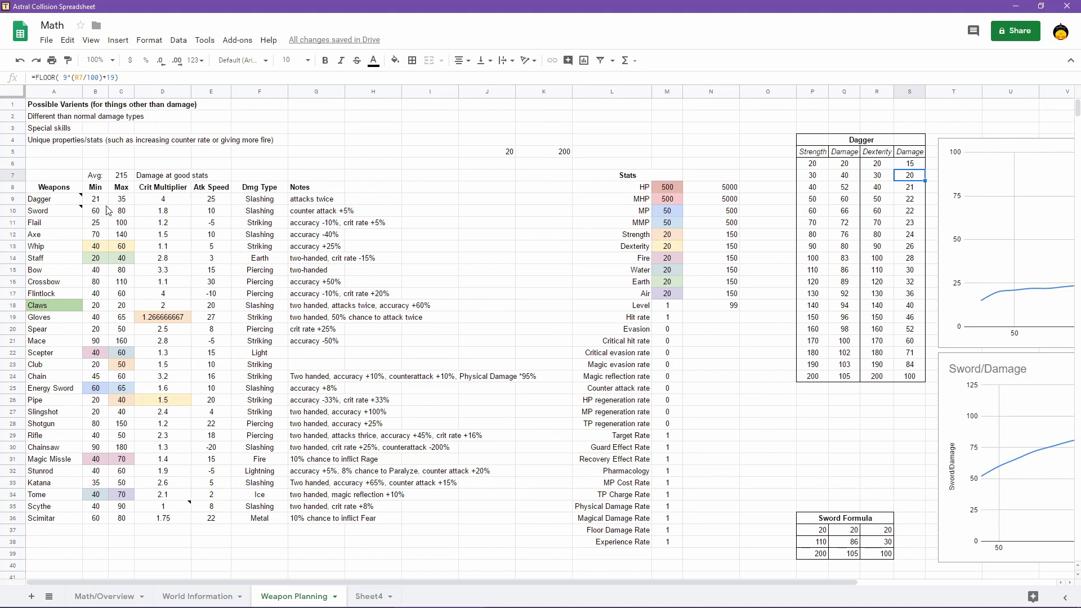
Enter the stat values 20, 110 and 200 in cells P26 to P28 below the Dagger table
left_click_drag(614, 583, 781, 581)
left_click(557, 401)
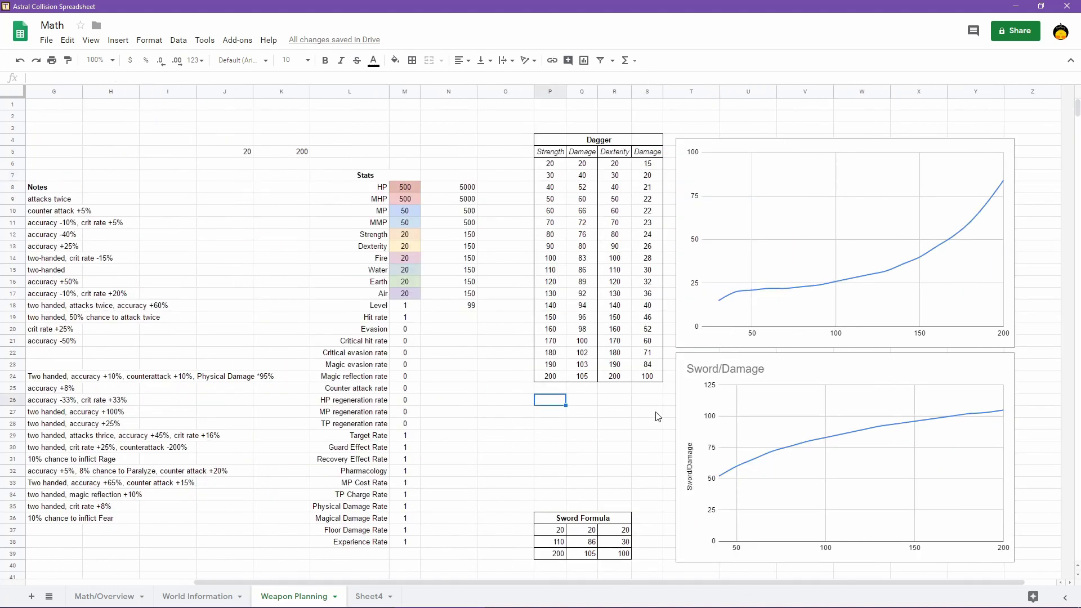
type("20")
key("Return")
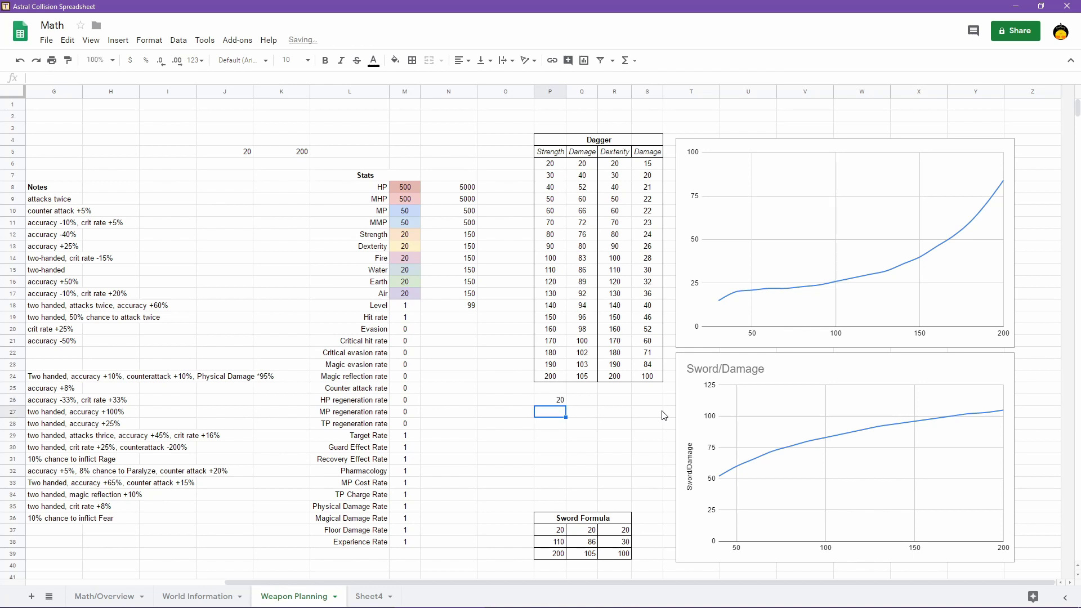
type("110")
key("Return")
type("200")
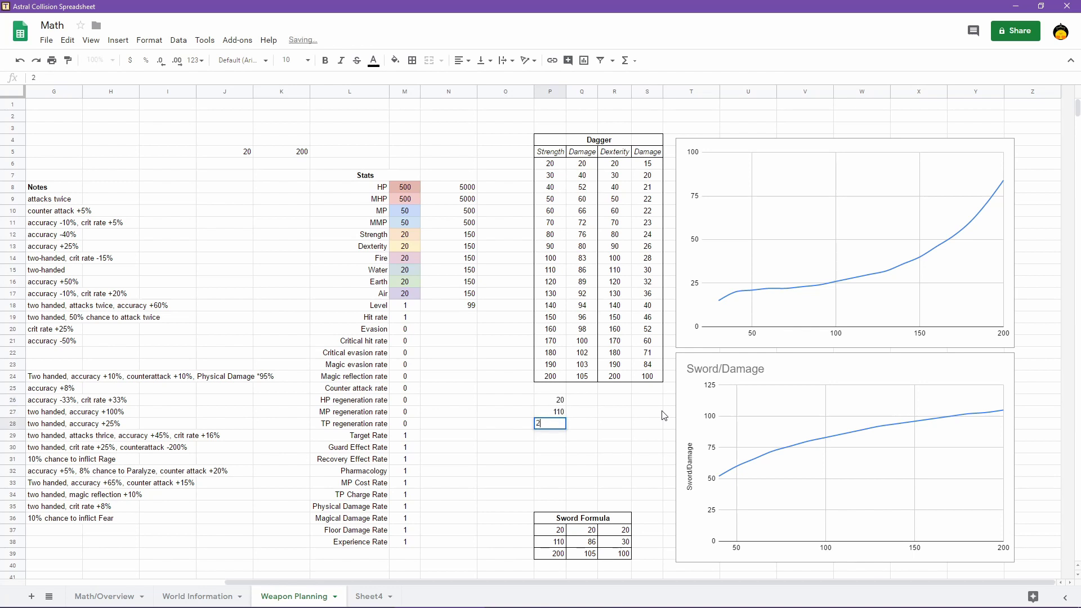
key("Return")
Add the column headings Strength in Q25 and Dexterity in R25 above the new rows
key("Right")
key("Up")
key("Up")
key("Up")
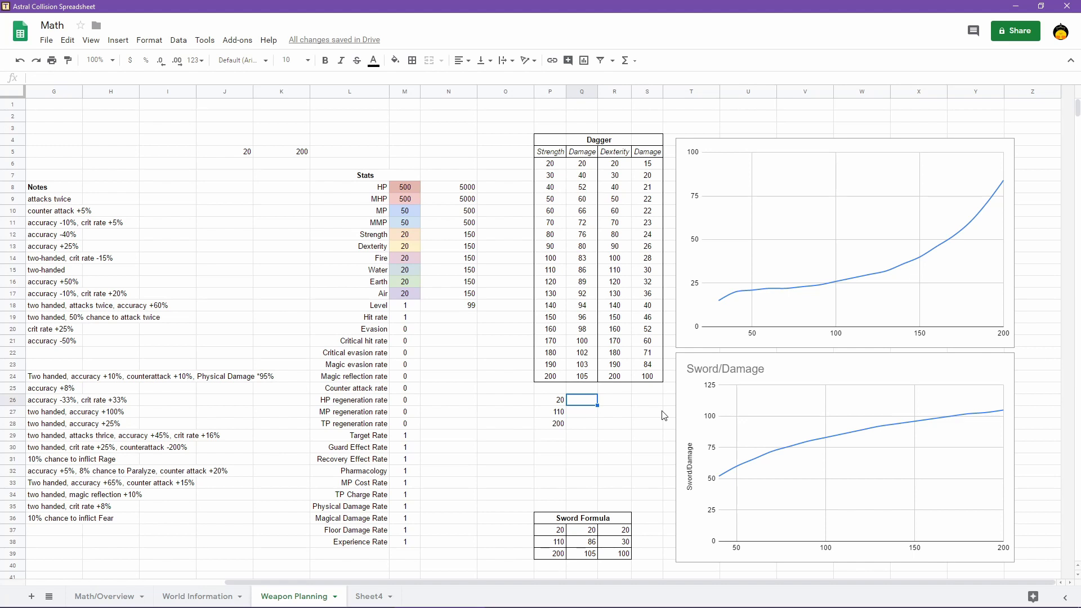
key("Up")
type("Str")
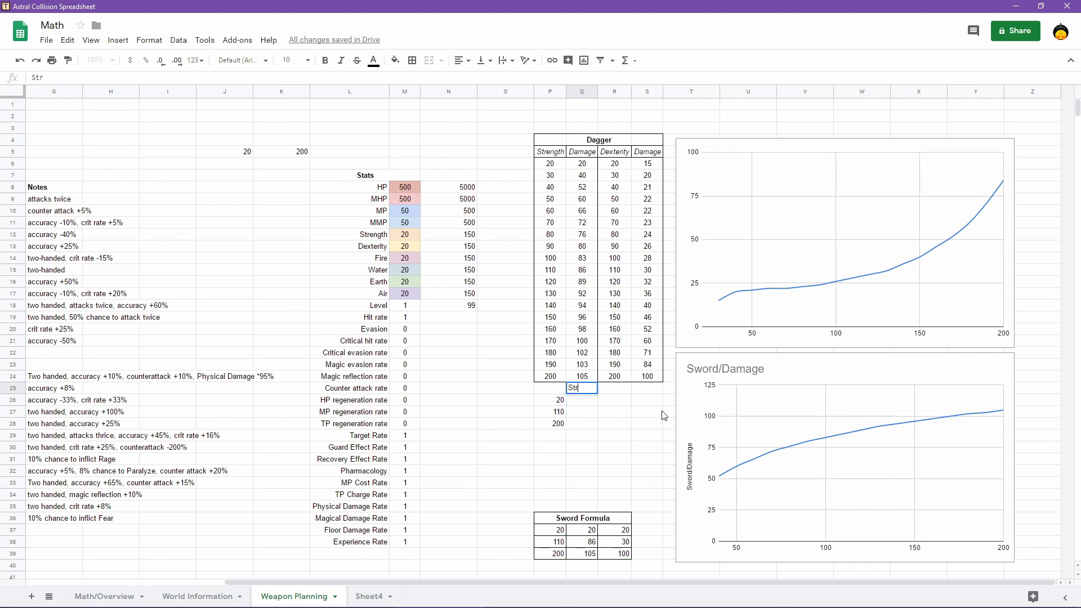
type("ength")
key("Tab")
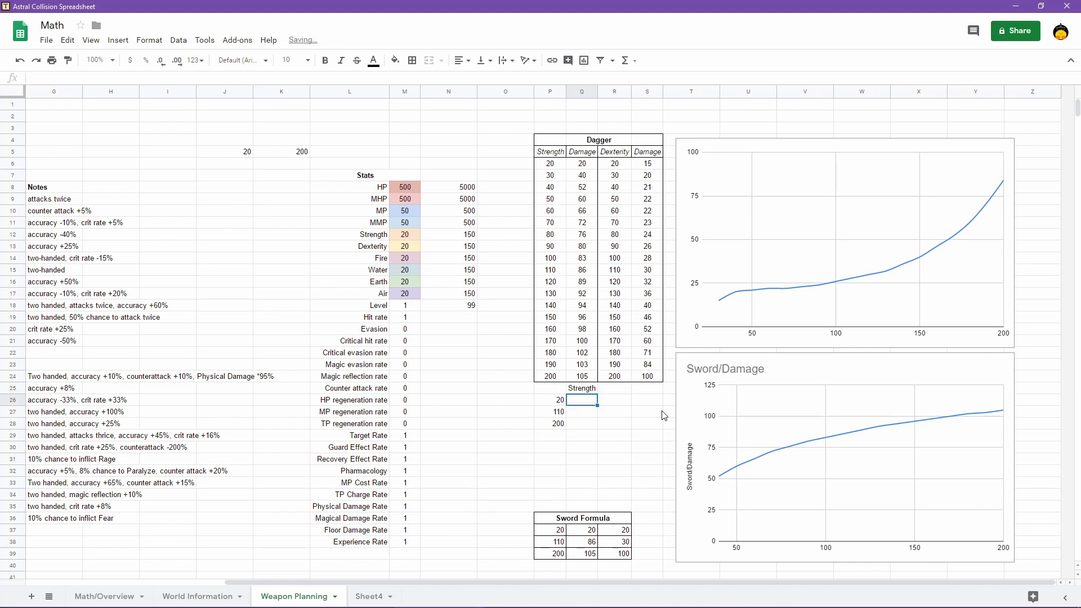
type("Dexterity")
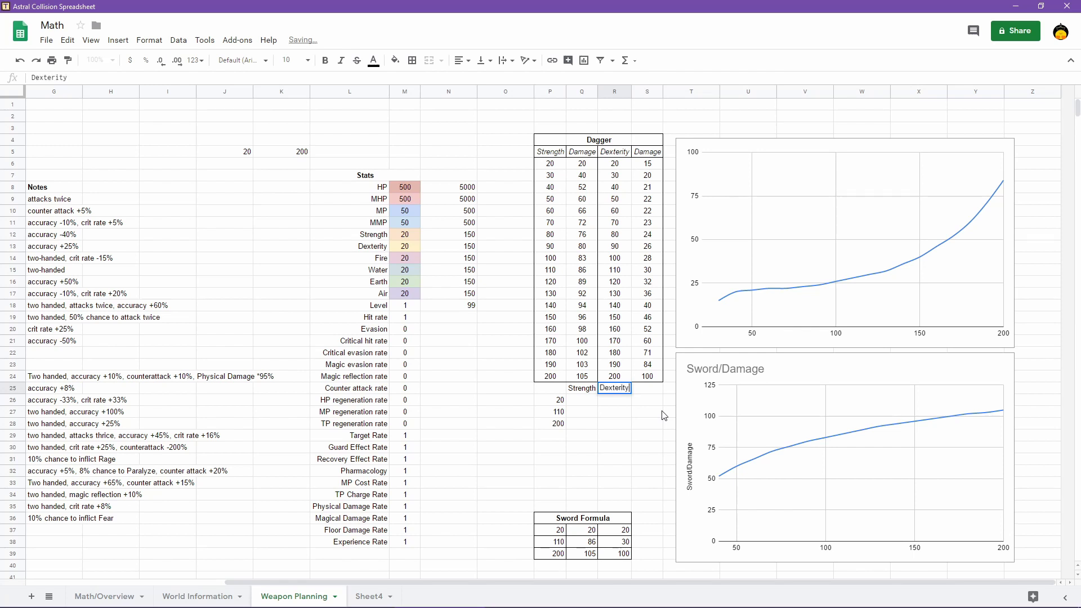
key("Return")
Enter 15 under Dexterity in R26 and =20 in the neighbouring cell S26
type("15")
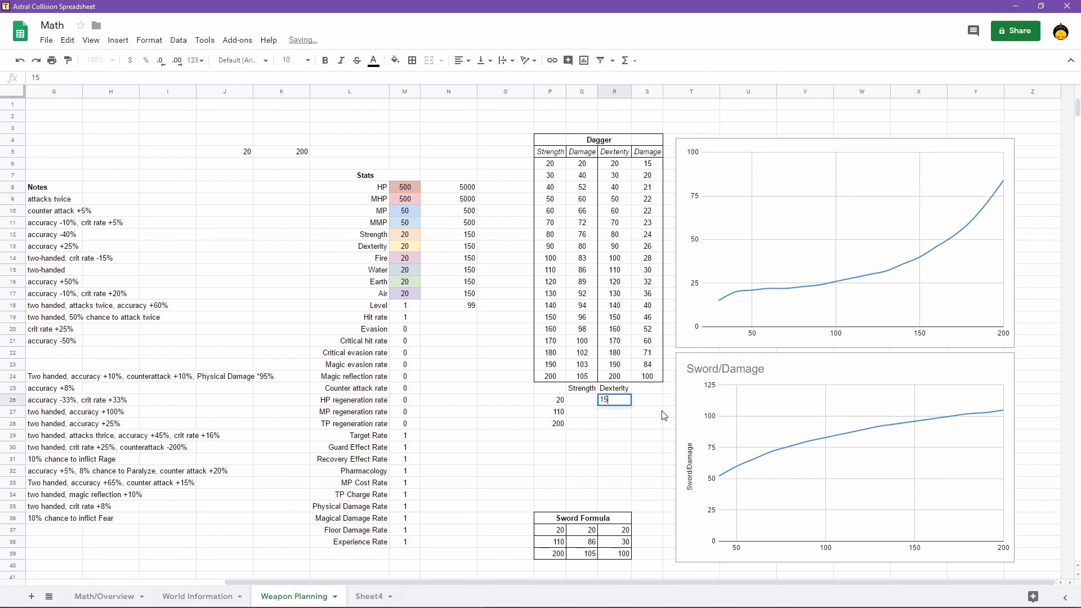
key("Return")
key("Down")
key("Up")
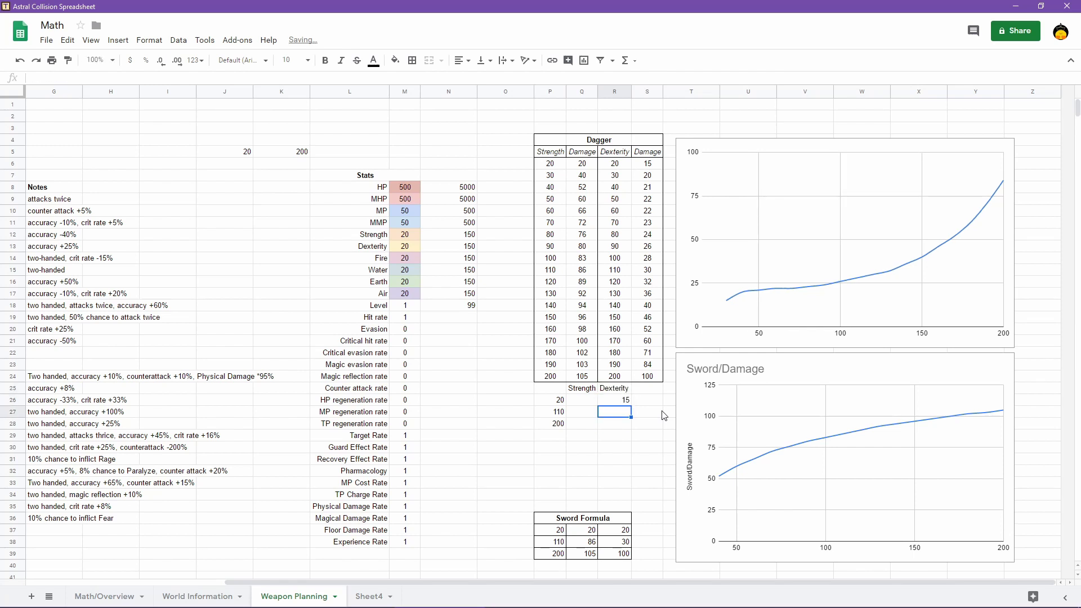
key("Right")
key("Up")
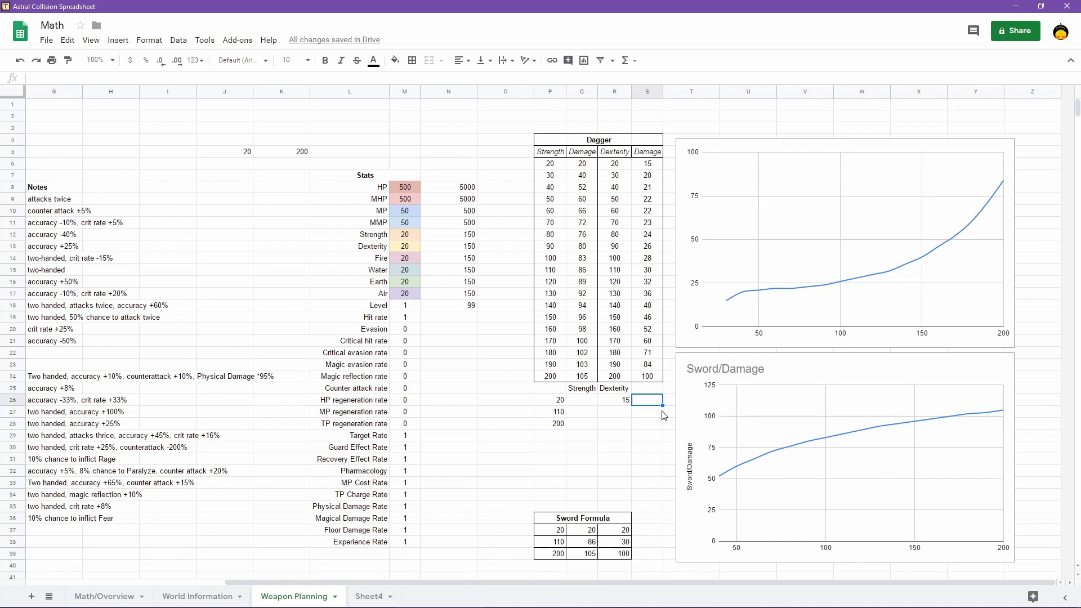
type("20")
key("Return")
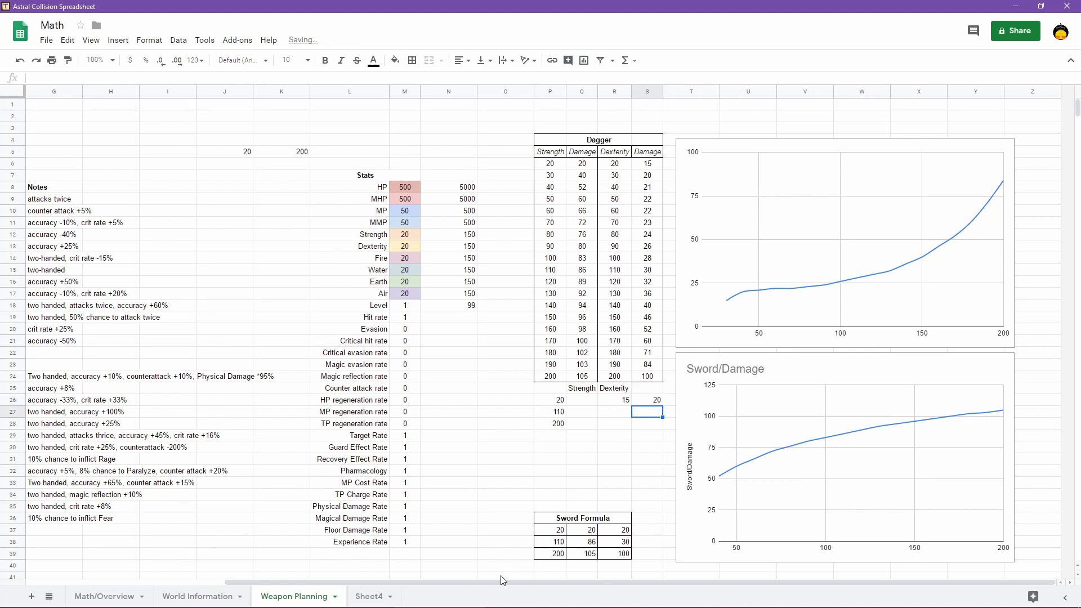
Enter 3 under Strength in Q26, the row for stat value 20
left_click_drag(498, 583, 299, 583)
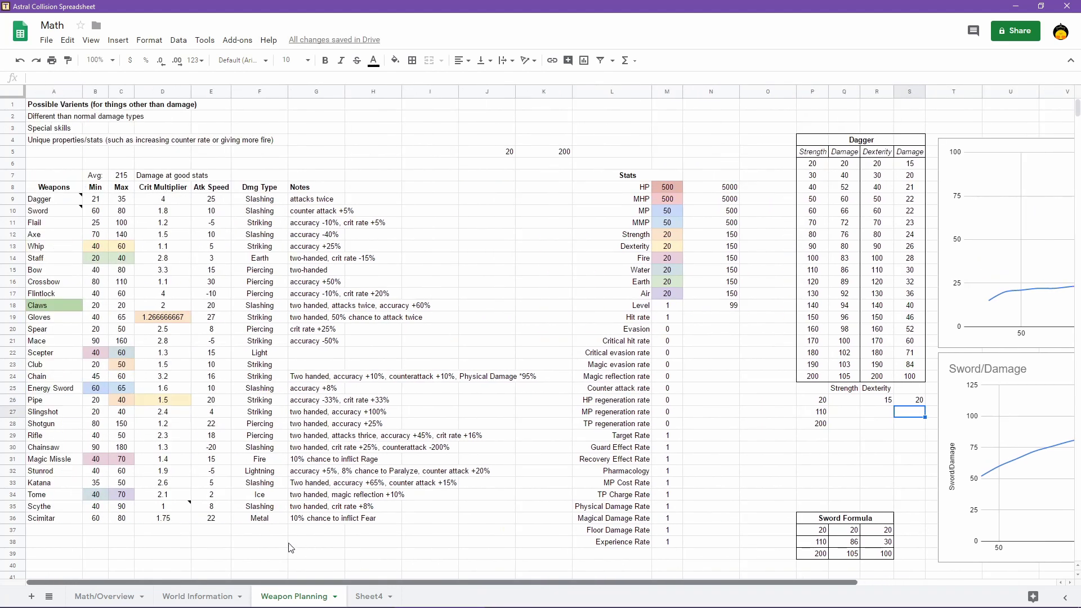
left_click(849, 403)
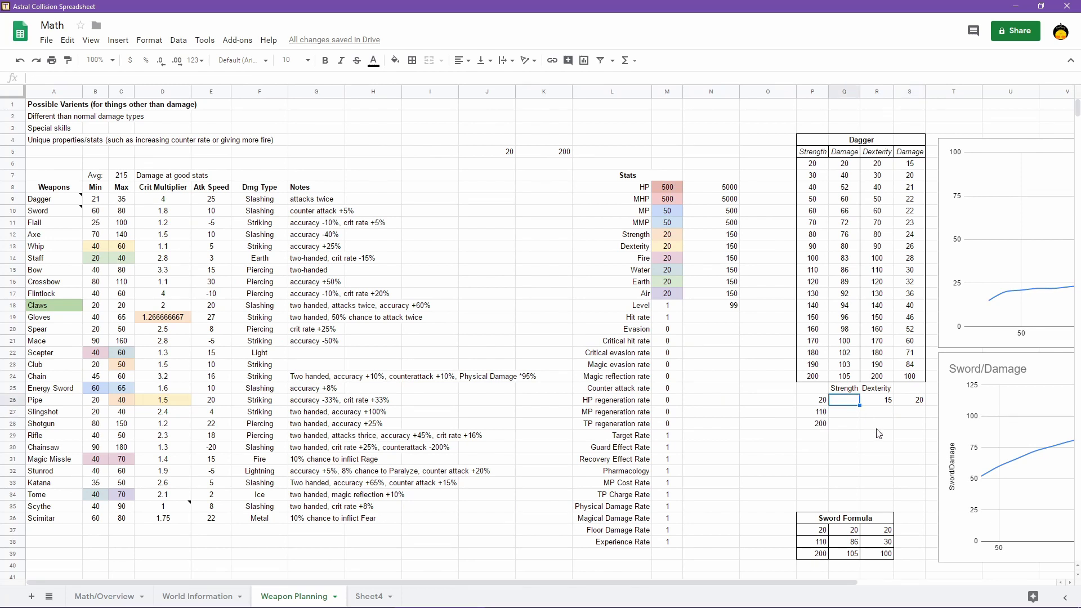
type("3")
key("Return")
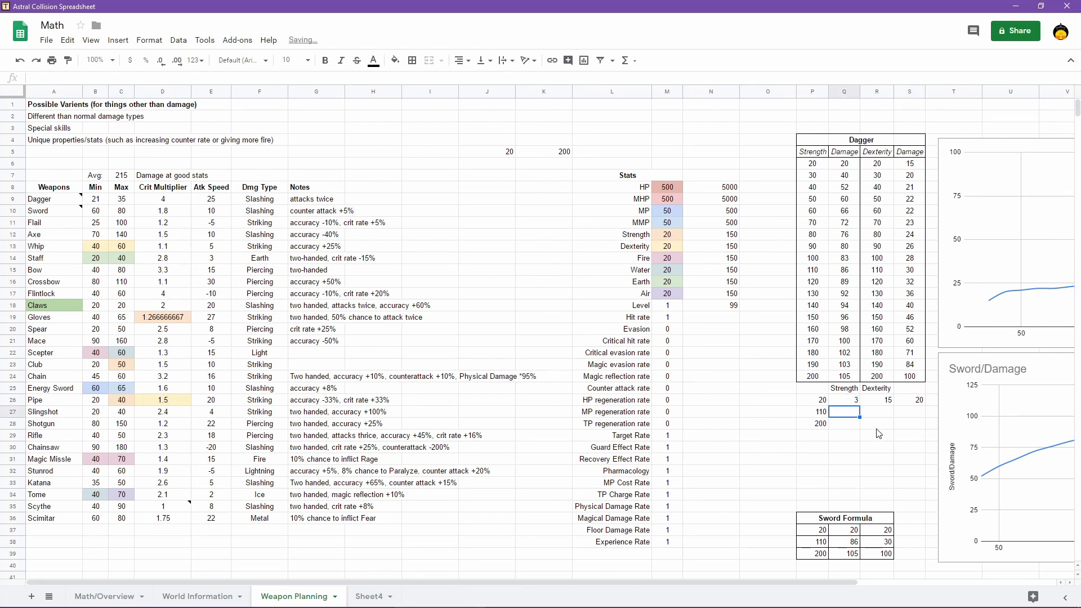
Replace the value in S26 with the formula =R26+Q26+17 to total the Dexterity and Strength contributions
key("Right")
key("Right")
key("Up")
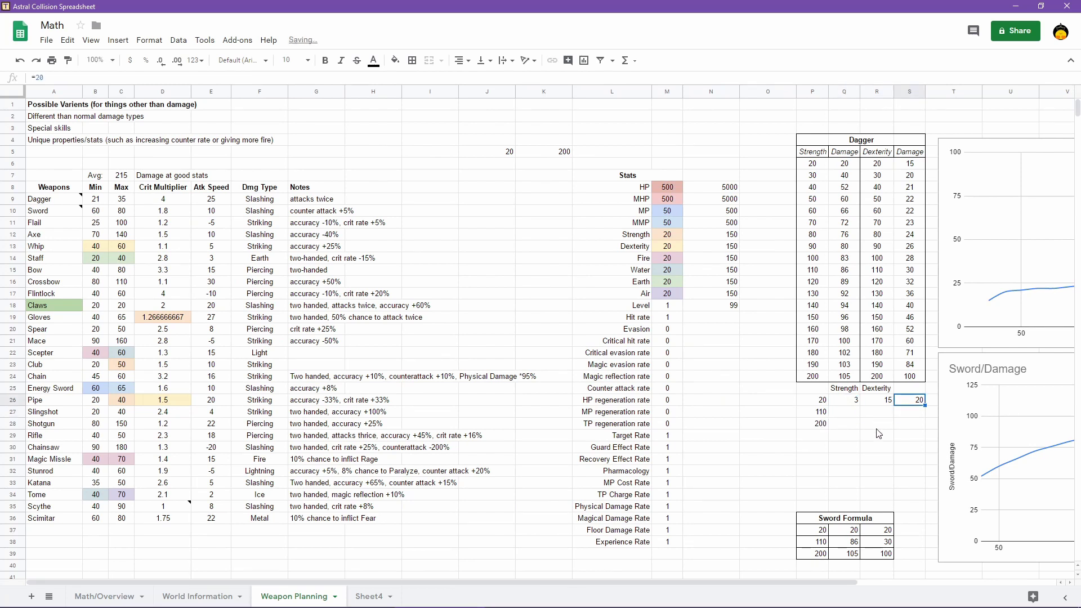
type("=")
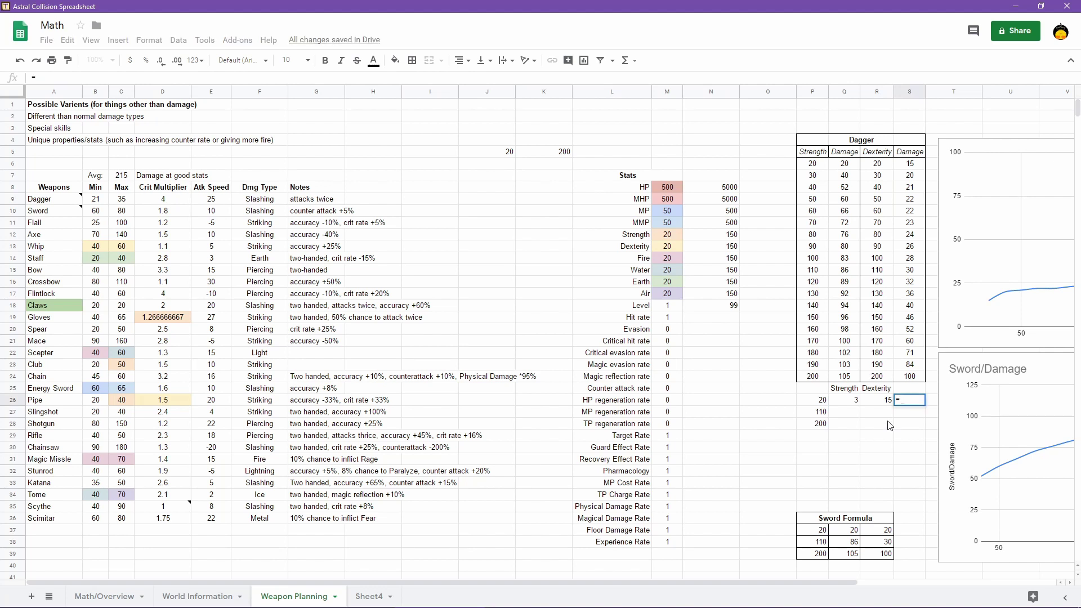
left_click(881, 404)
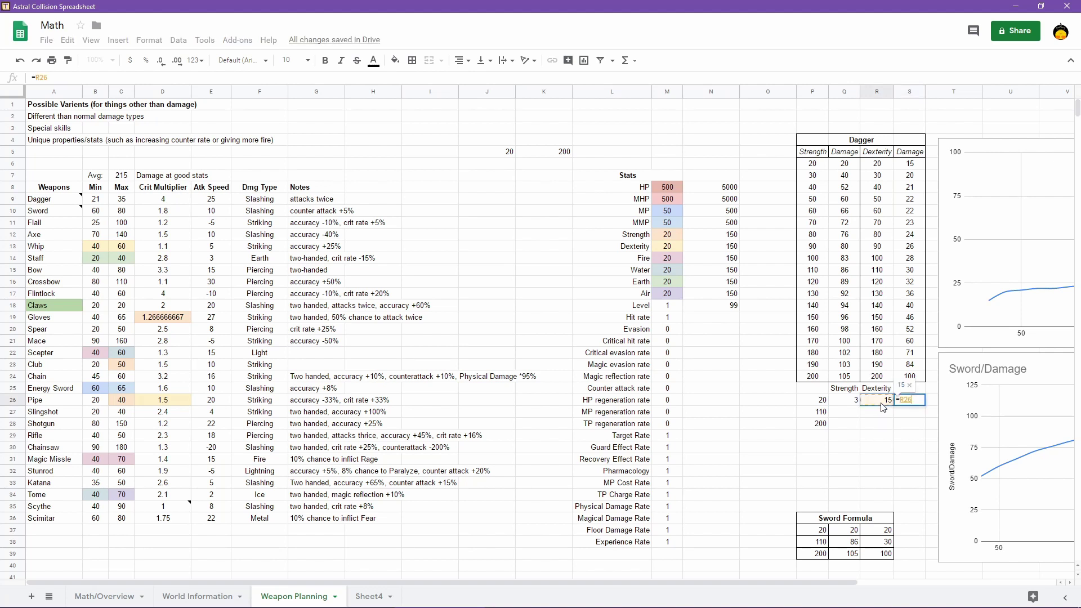
type("+")
left_click(850, 403)
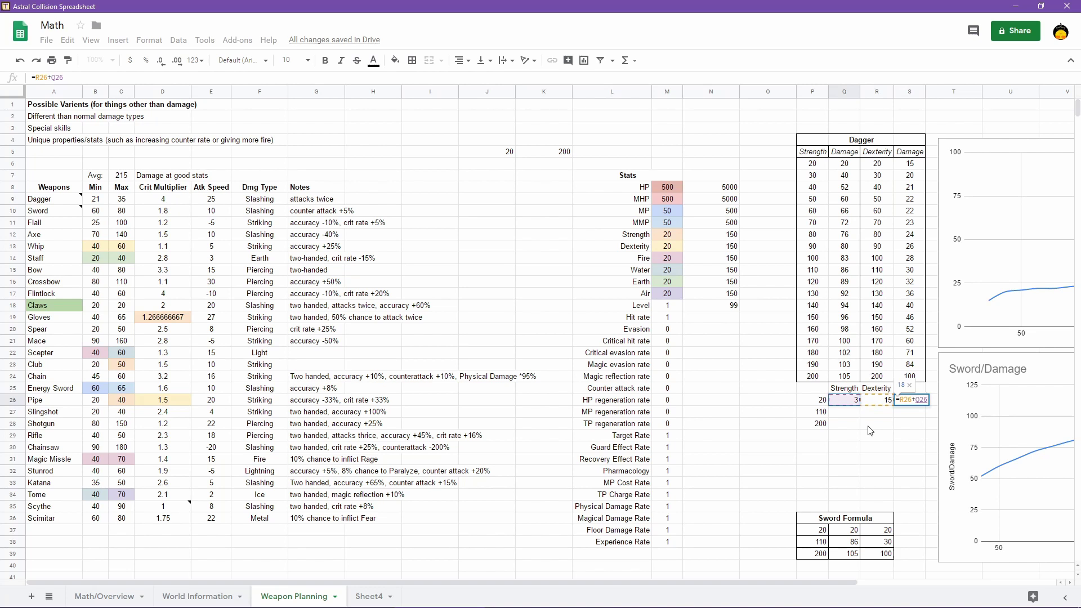
type("+")
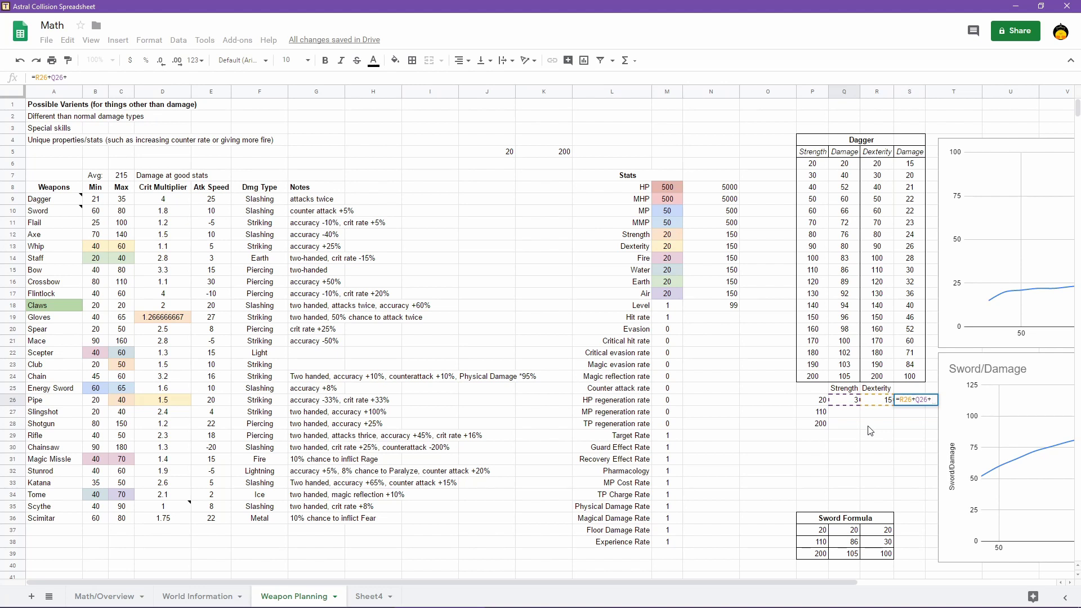
type("17")
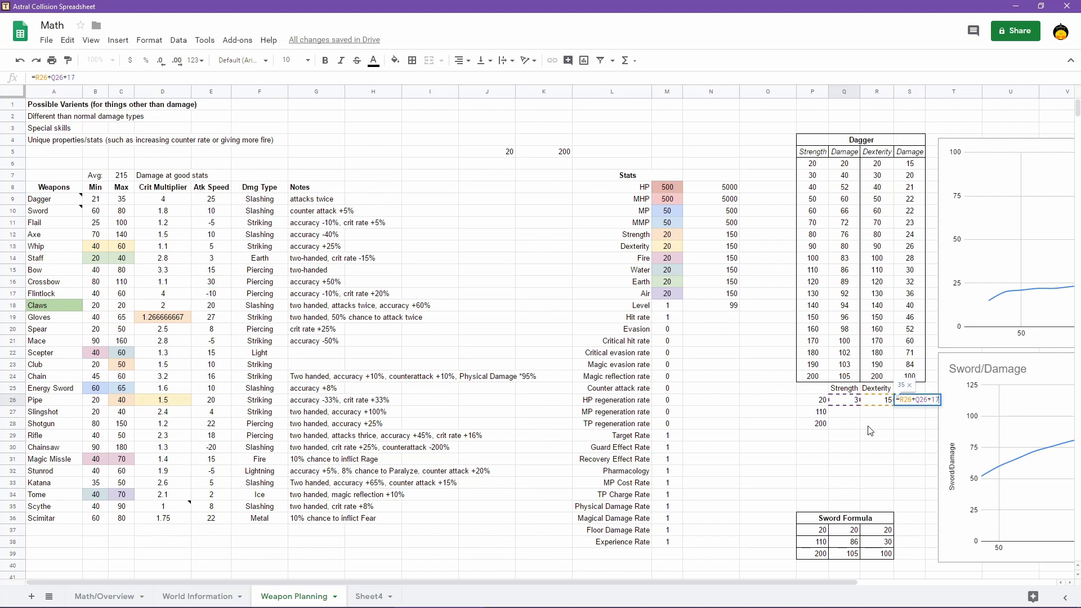
key("Return")
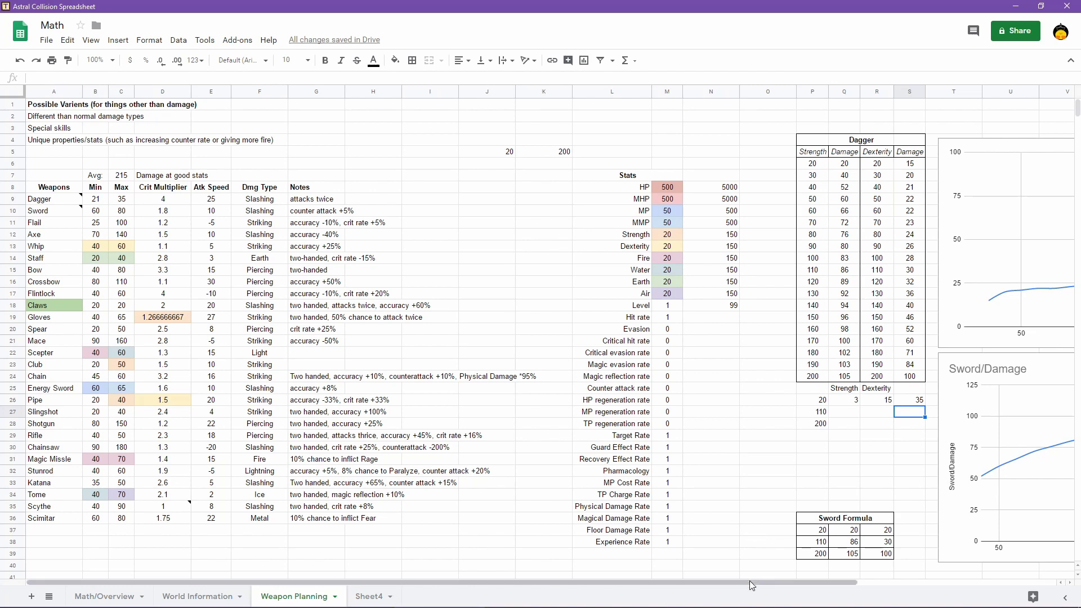
Replace the Strength value in Q26 with the formula =0.05*P26
left_click_drag(749, 581, 911, 583)
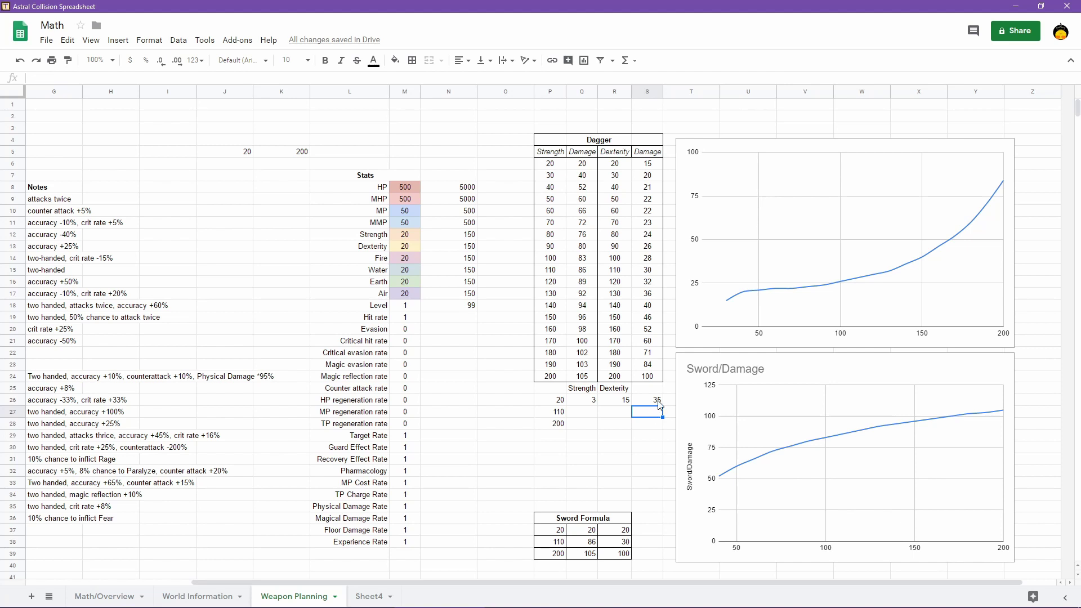
left_click(659, 403)
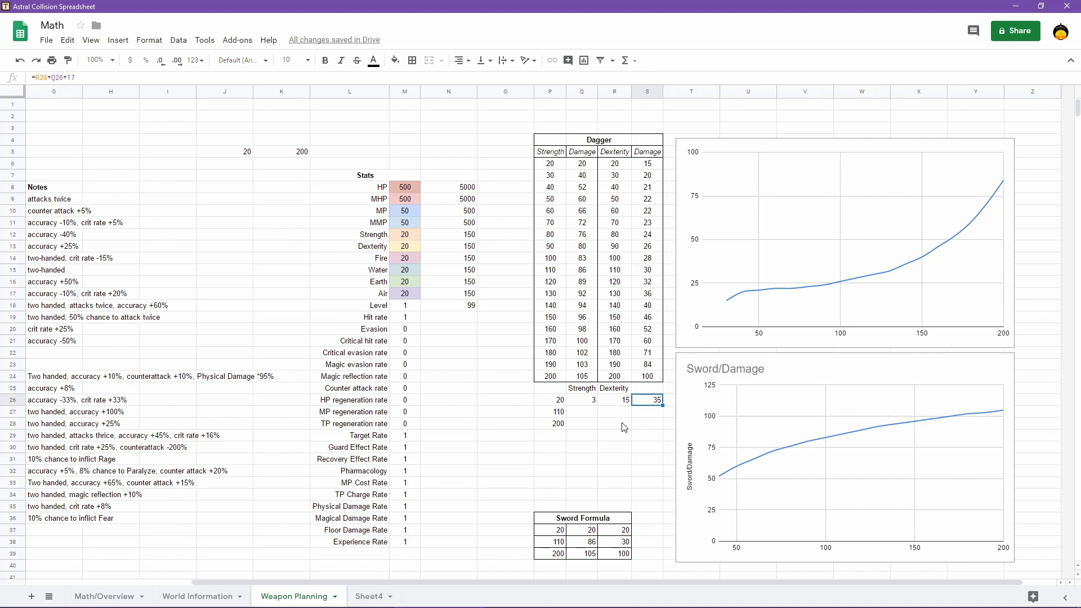
left_click(627, 404)
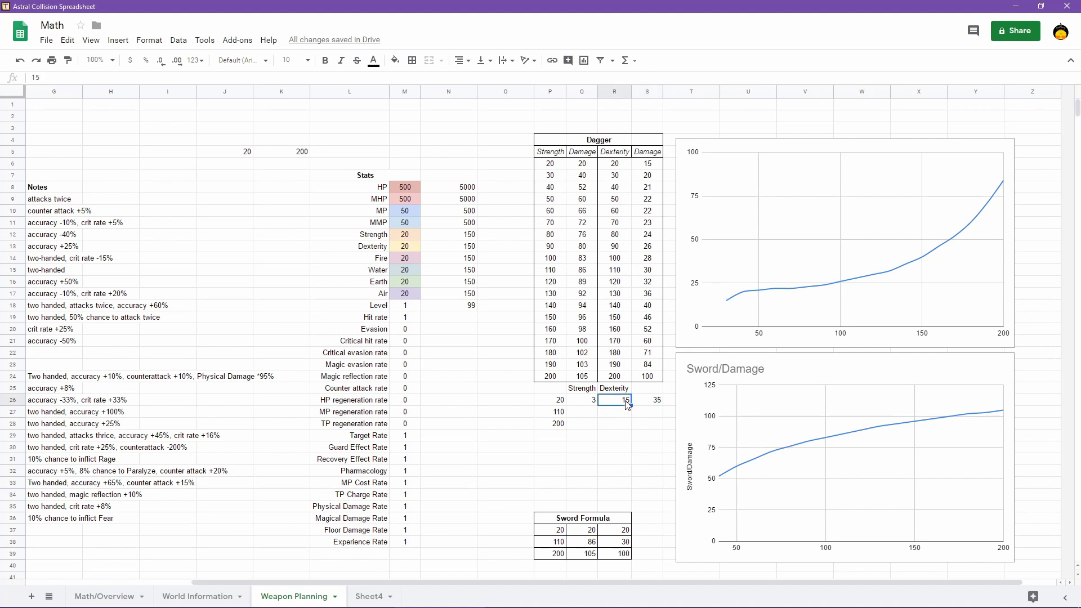
left_click(578, 403)
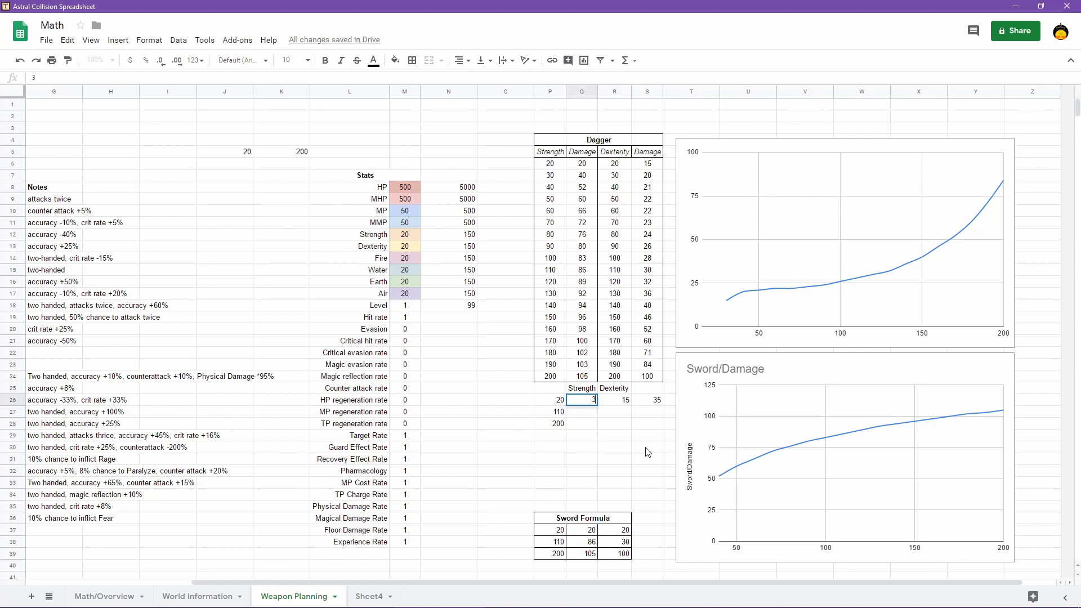
type("=")
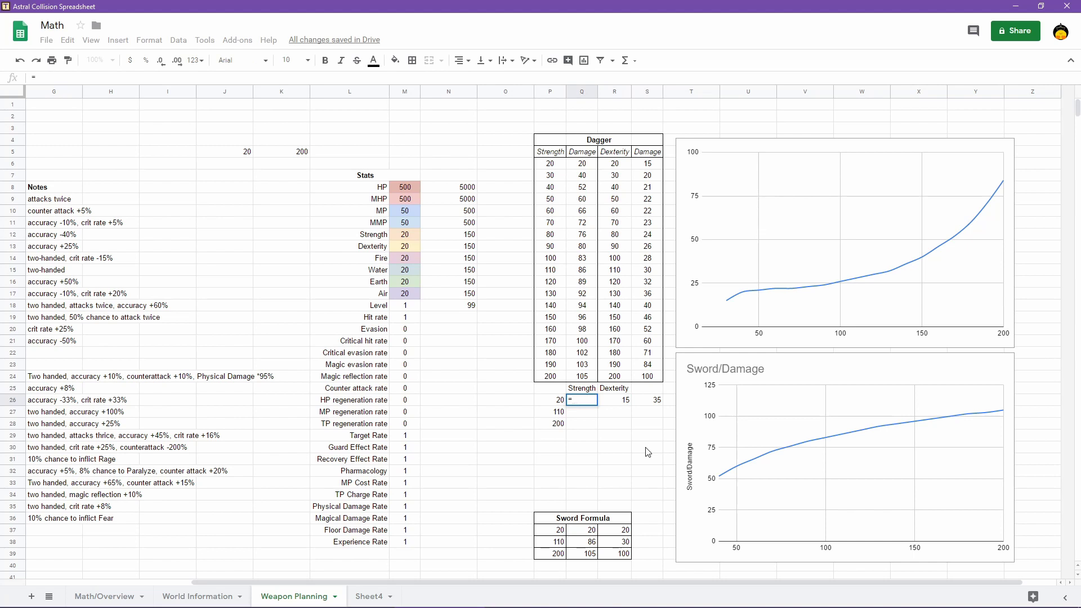
type("0.05*")
left_click(554, 402)
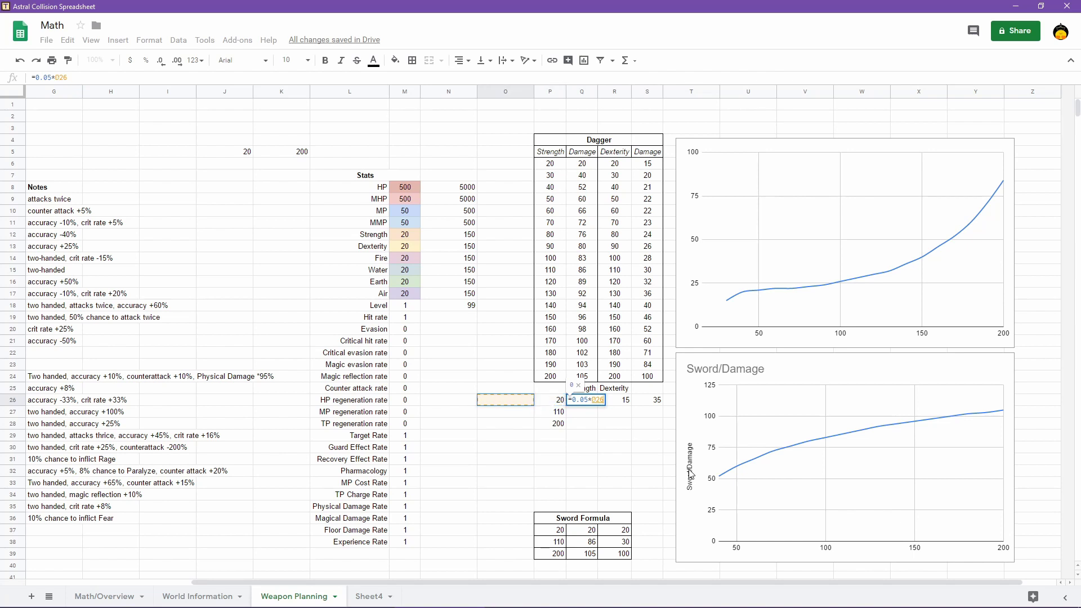
key("Return")
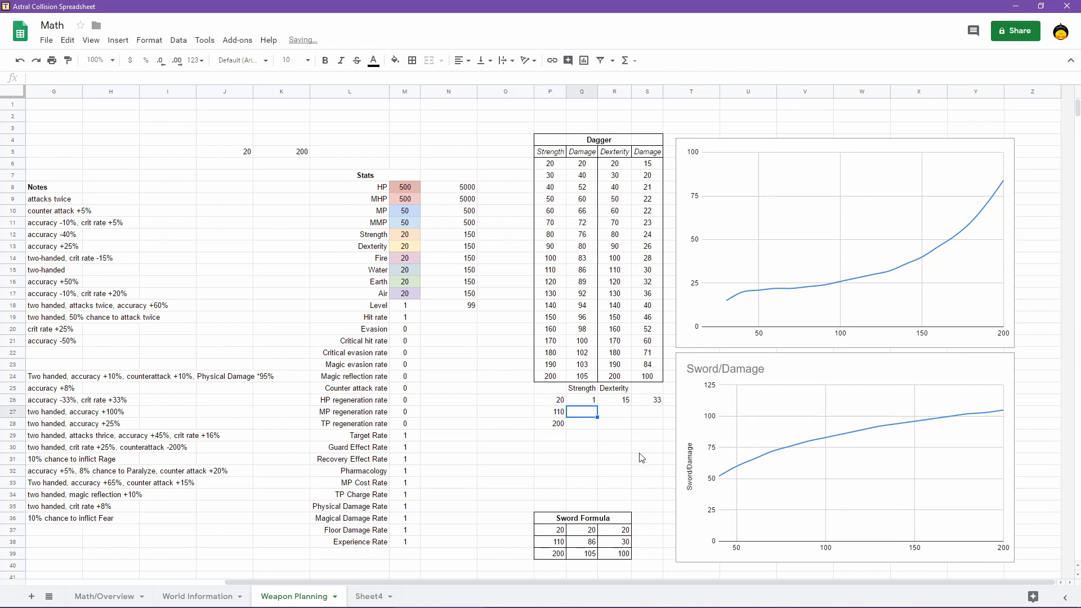
Change the Strength formula in Q26 to =ROUND(0.15*P26)
double_click(586, 399)
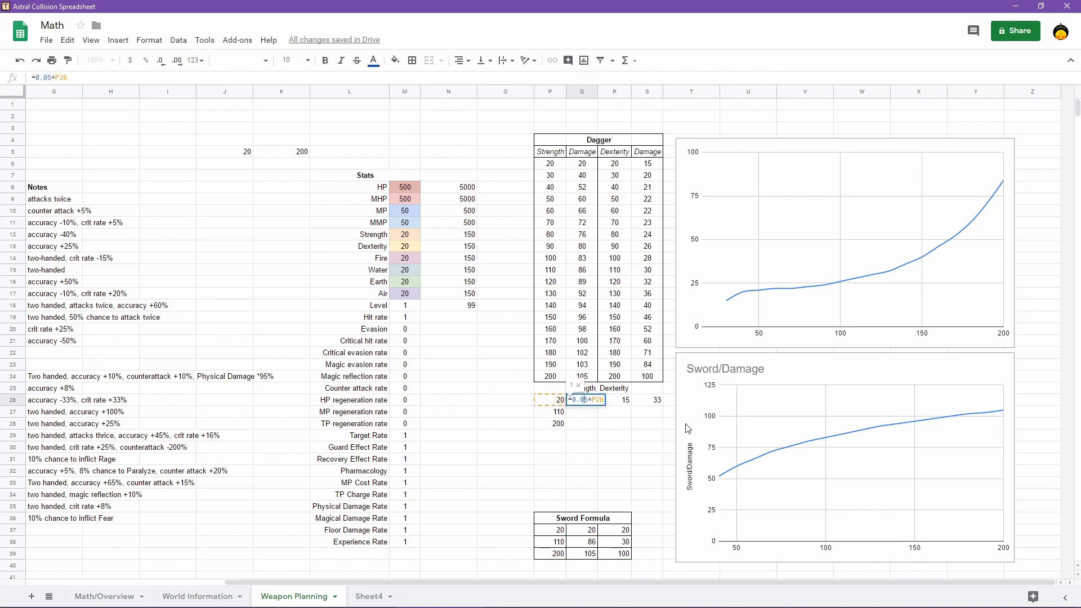
key("BackSpace")
type("1")
type("ROUND(")
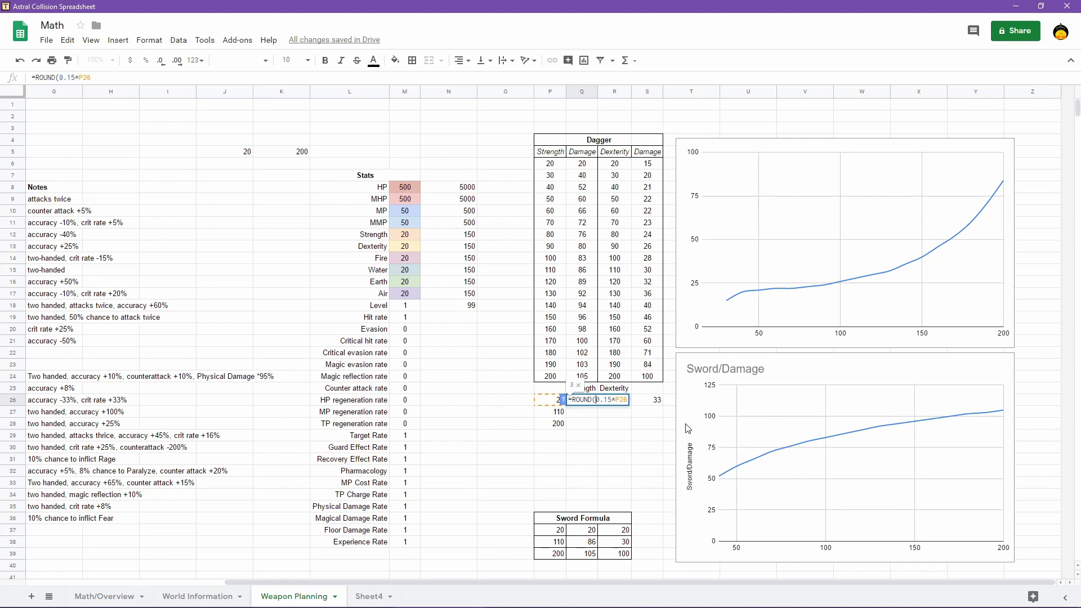
type(")")
key("Return")
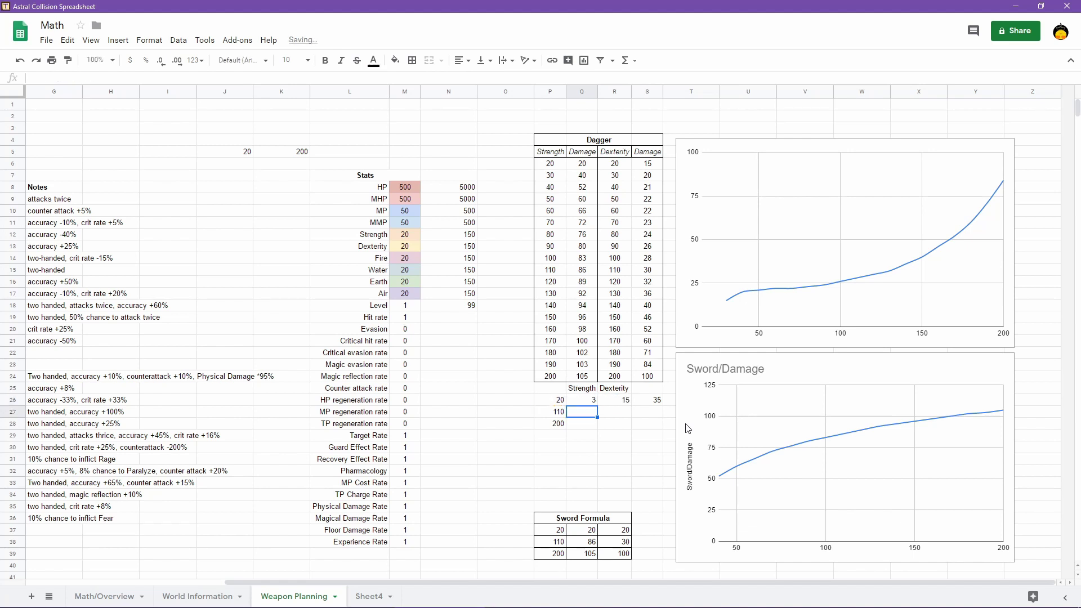
Replace the Dexterity value in R26 with the formula =ROUND(P26*.75)
left_click(628, 400)
type("=")
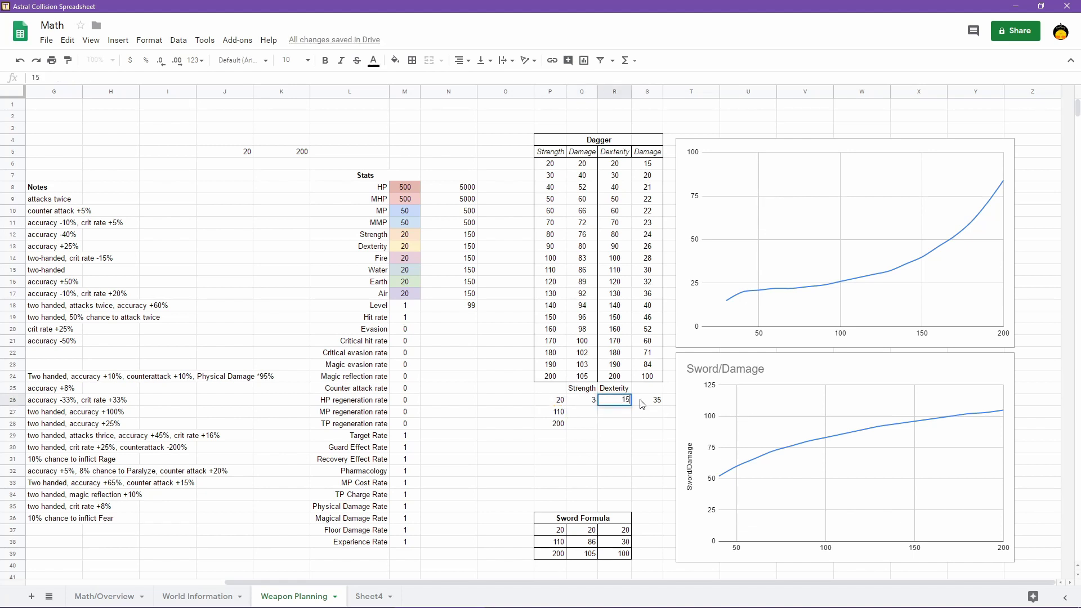
type("ROUND(")
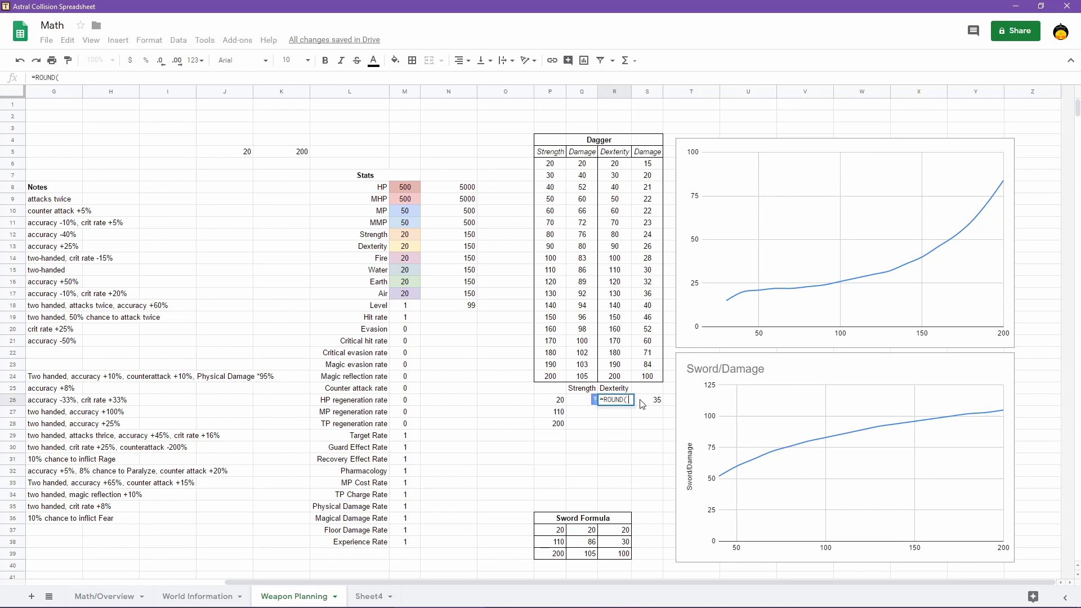
left_click(558, 400)
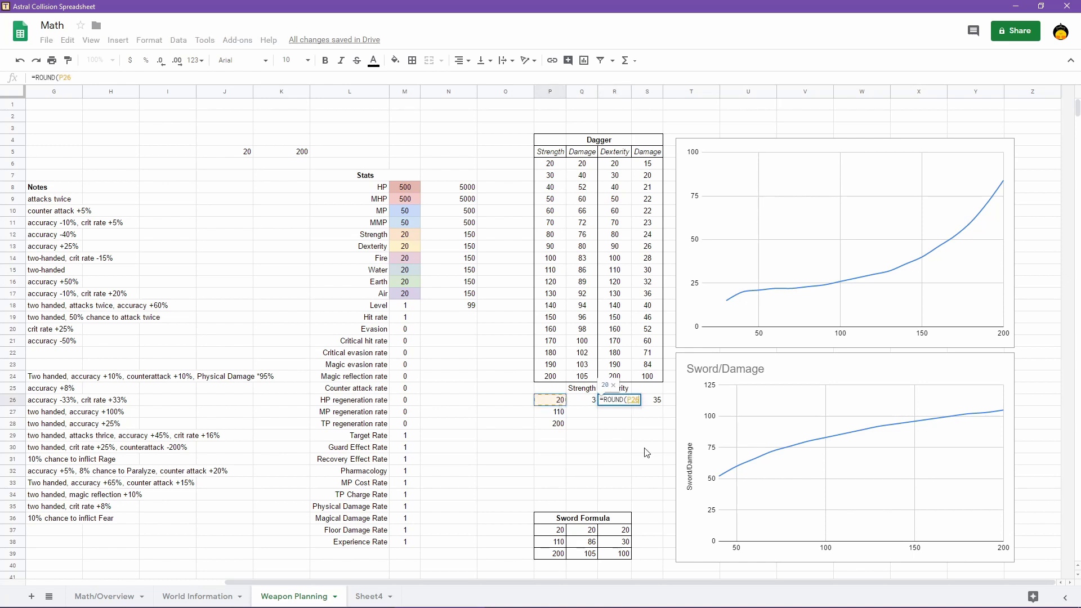
type("*.75)")
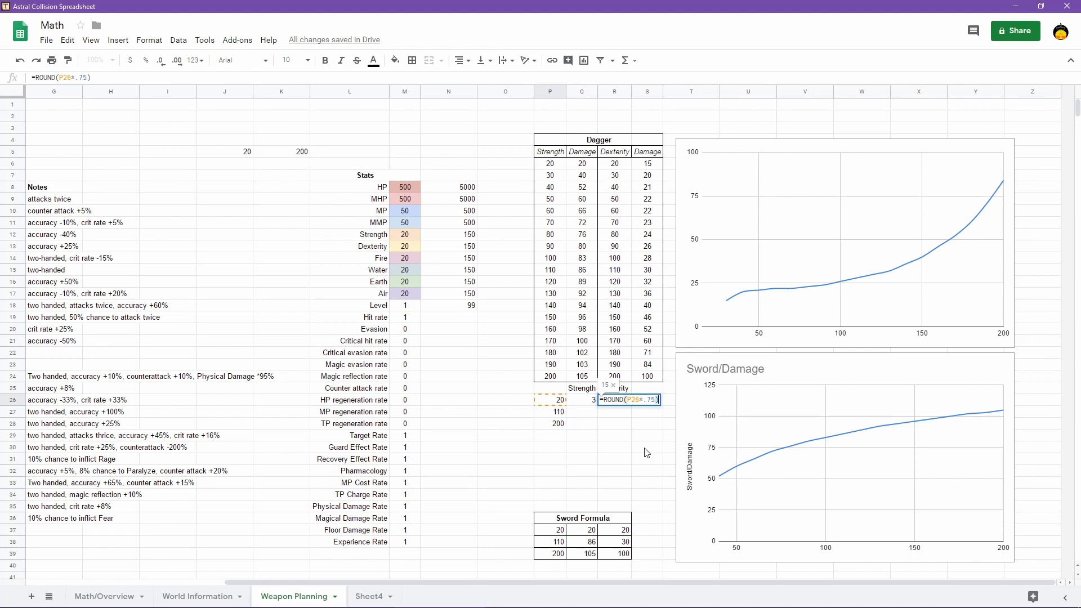
key("Return")
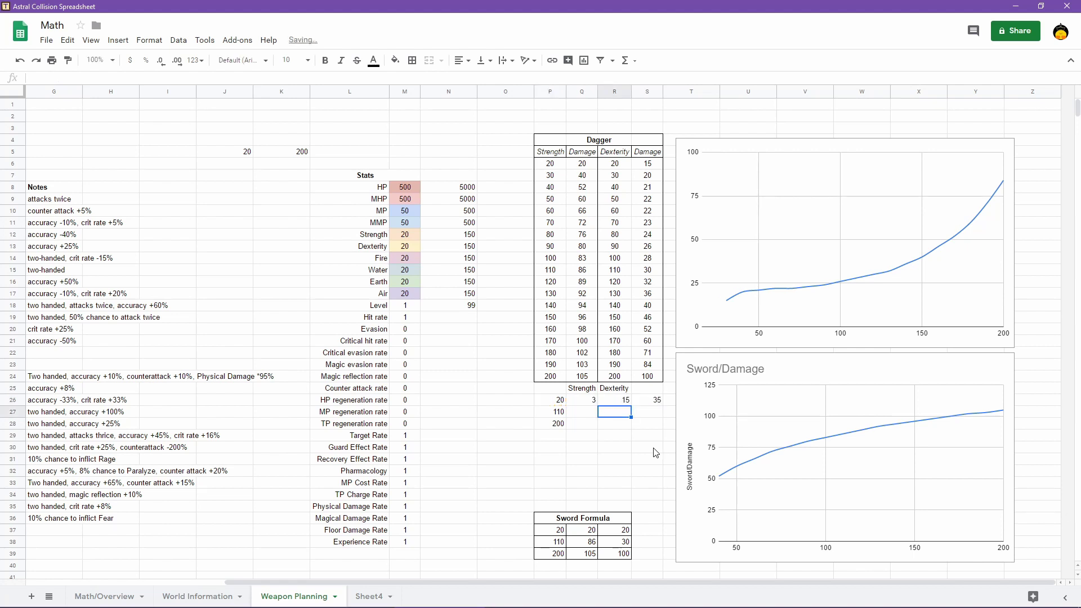
Fill the total formula in S26 and the Strength and Dexterity formulas in Q26:R26 down through row 28
left_click(656, 396)
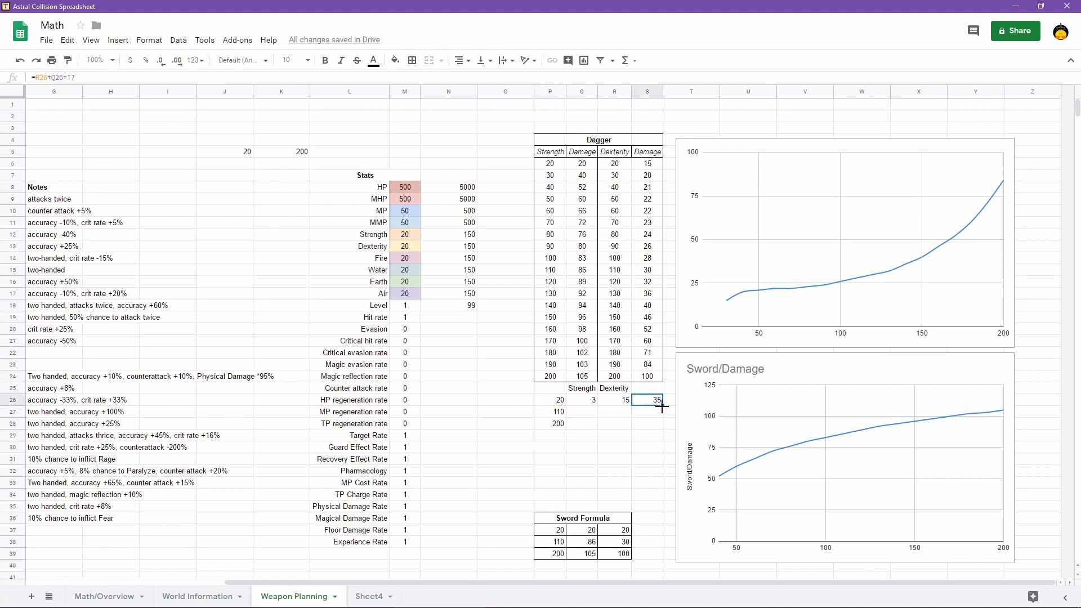
left_click_drag(662, 406, 661, 426)
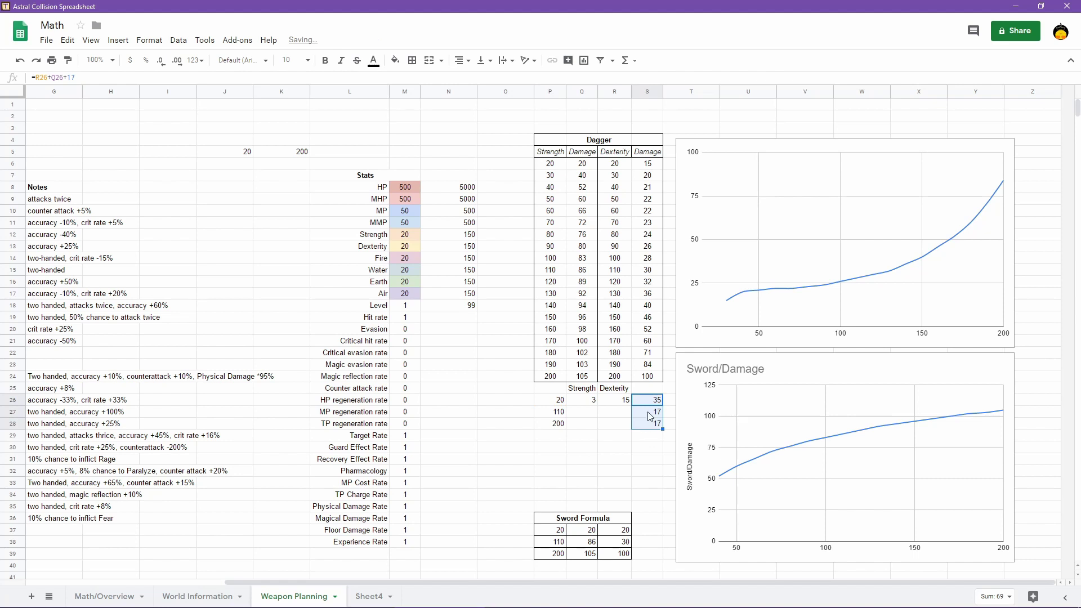
left_click(626, 401)
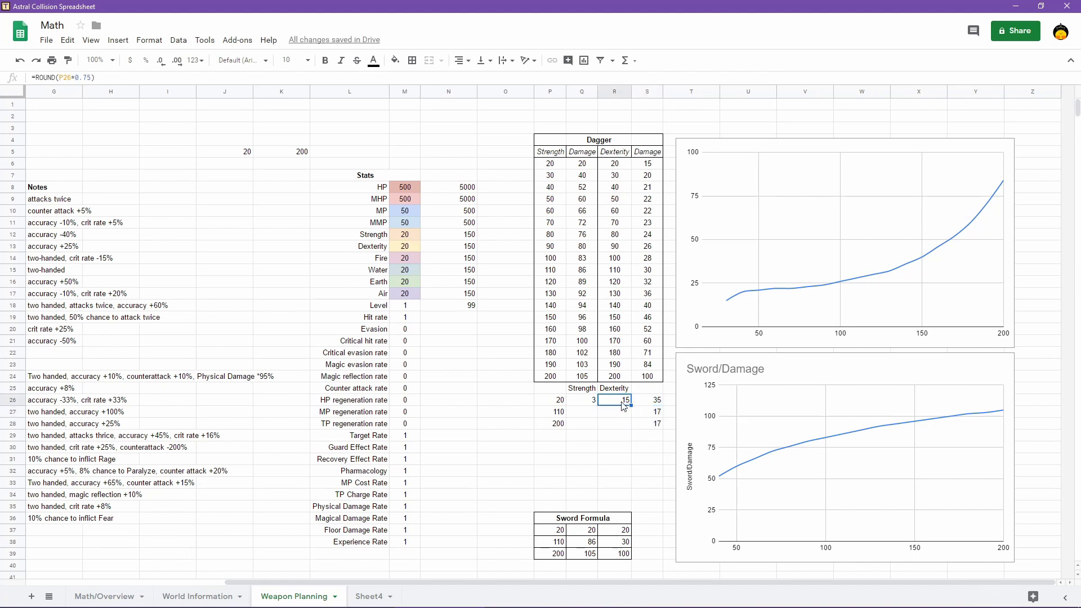
left_click(590, 402, "shift")
left_click_drag(632, 405, 633, 426)
left_click(586, 425)
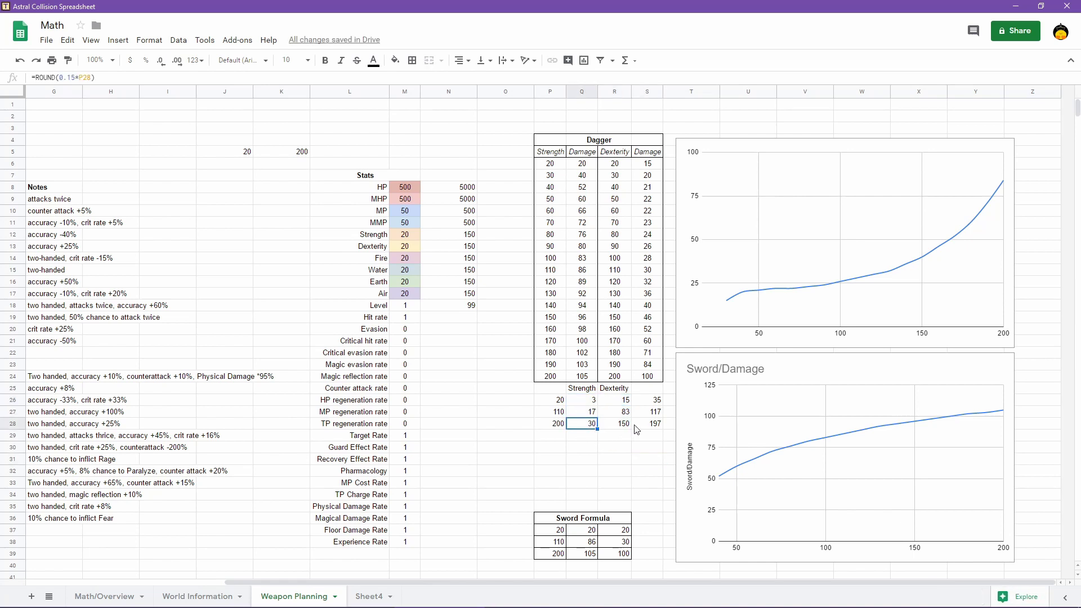
left_click(617, 428)
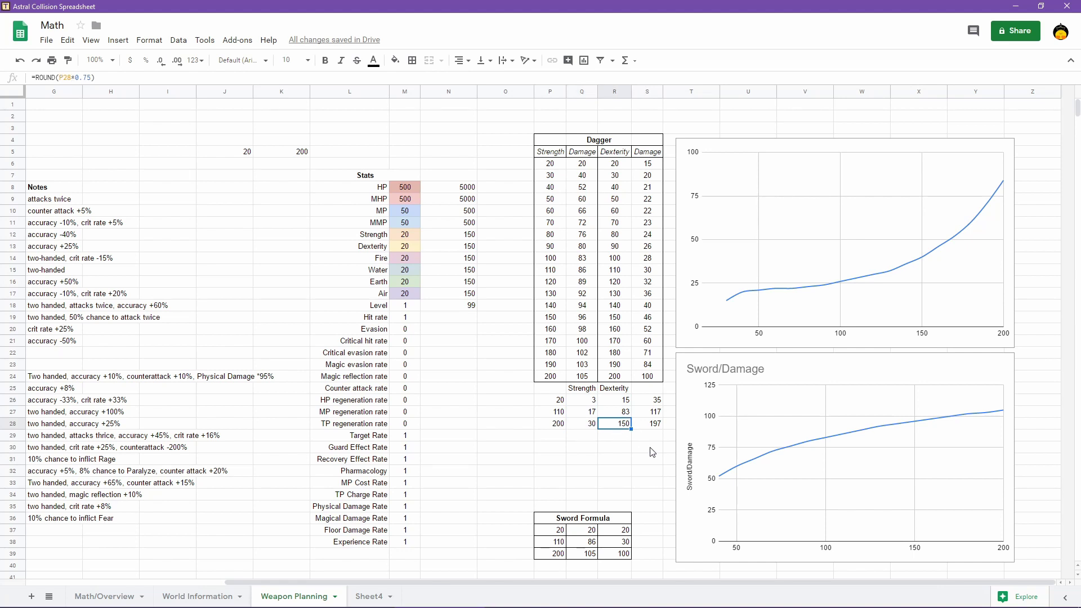
left_click(650, 425)
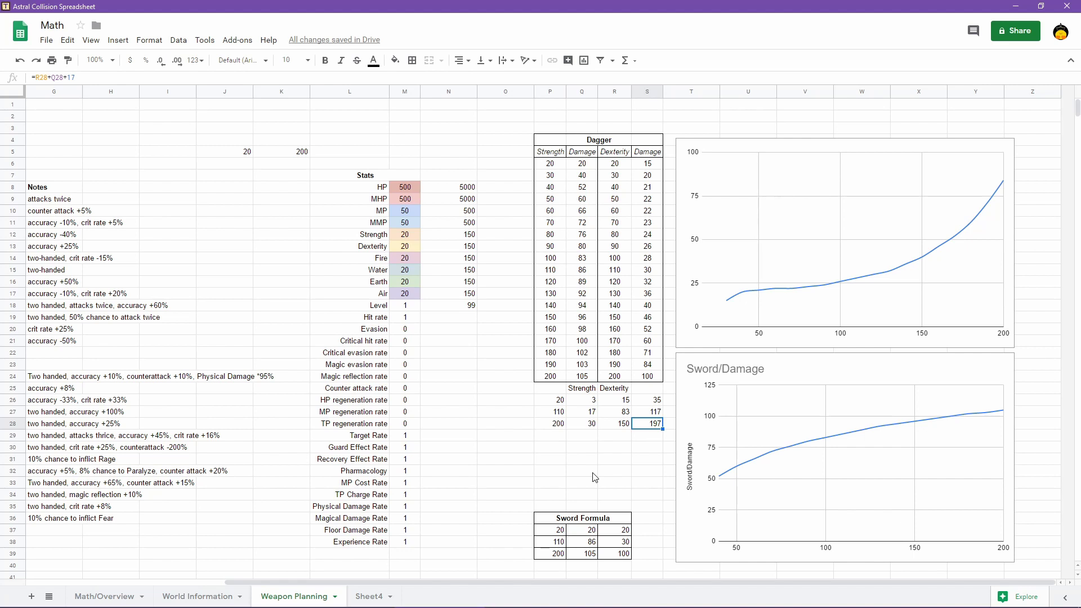
left_click(659, 401)
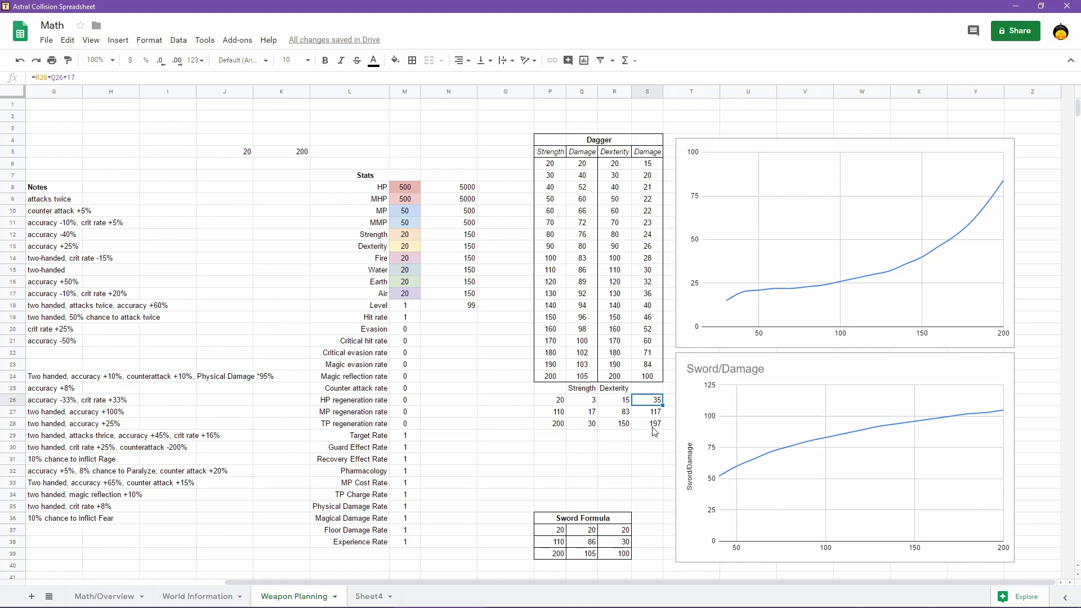
Change the Strength formula in Q26 to =ROUND(0.1*P26) and fill it down through Q28
left_click(593, 403)
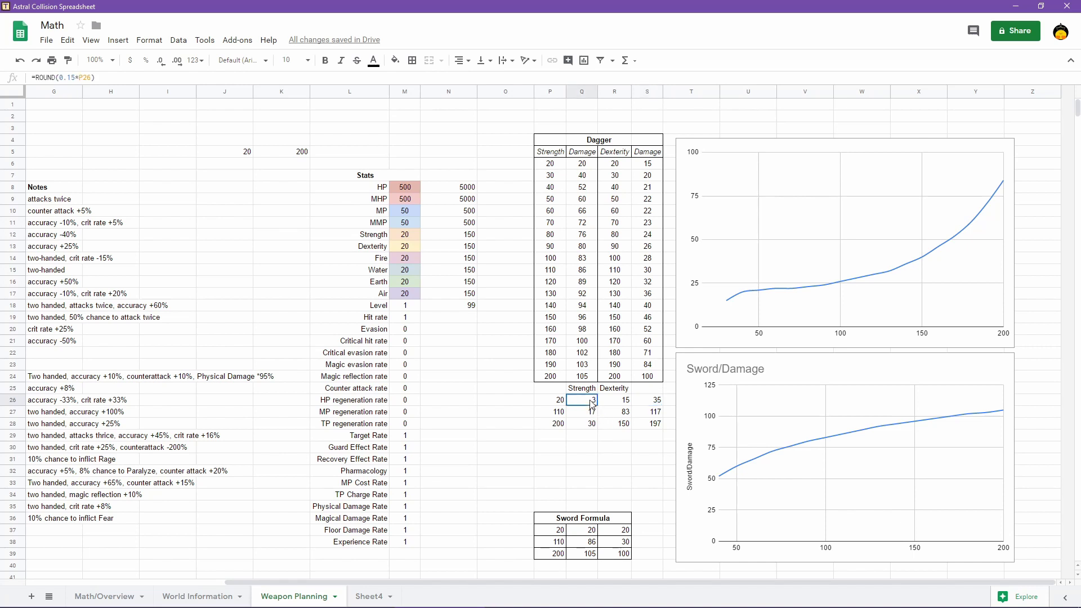
double_click(591, 402)
left_click(608, 400)
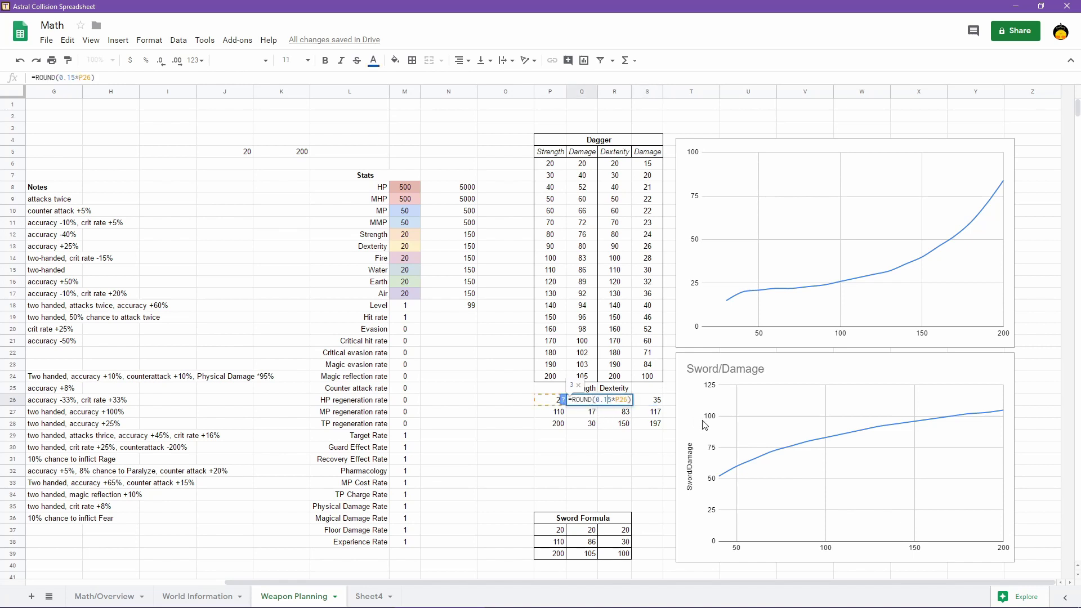
key("Delete")
key("Return")
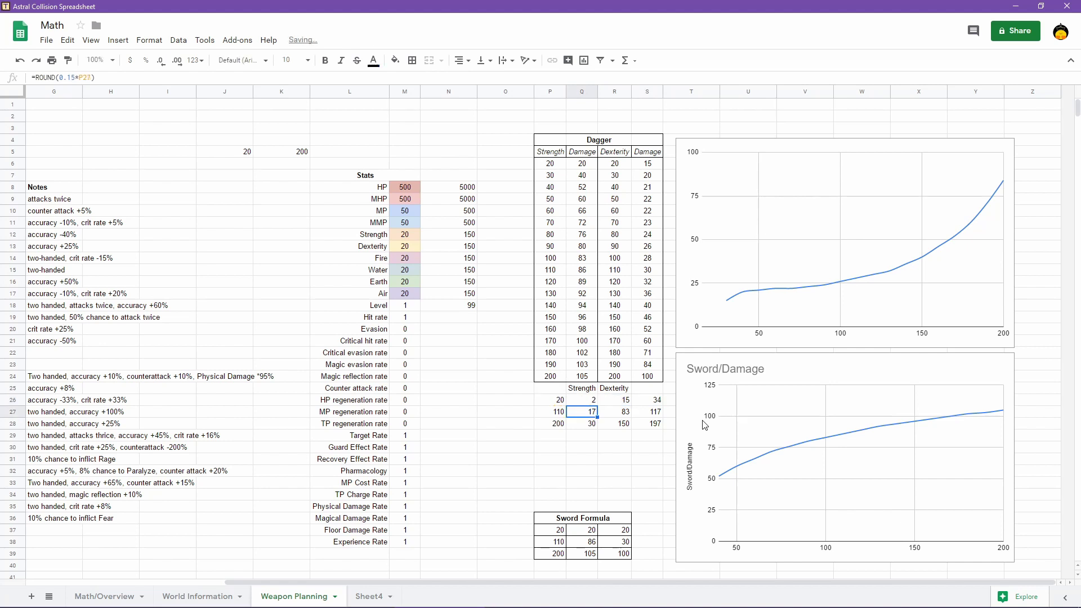
left_click(589, 401)
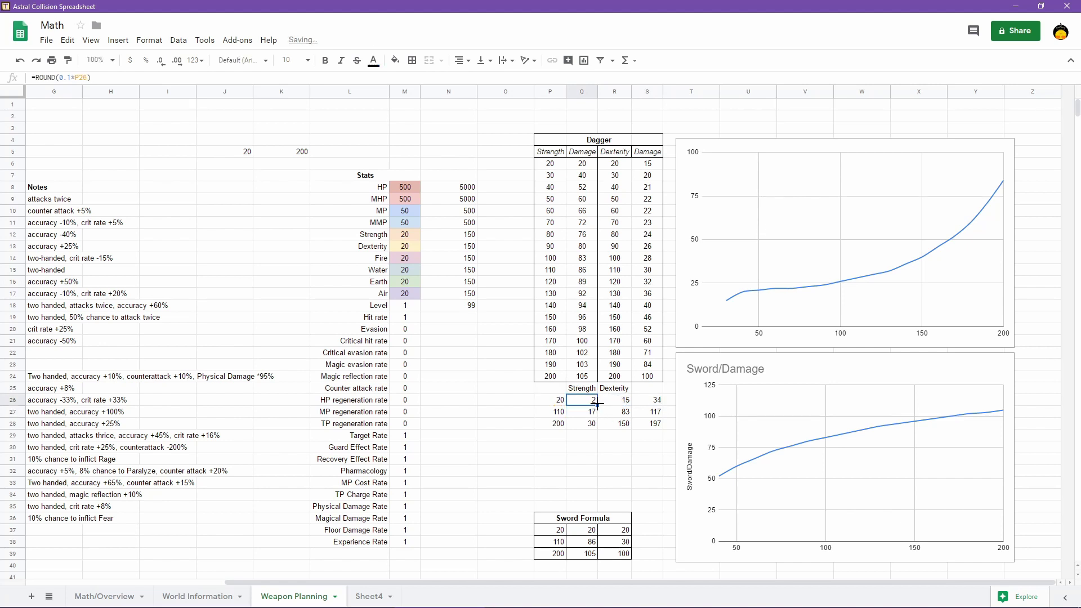
left_click_drag(597, 406, 596, 428)
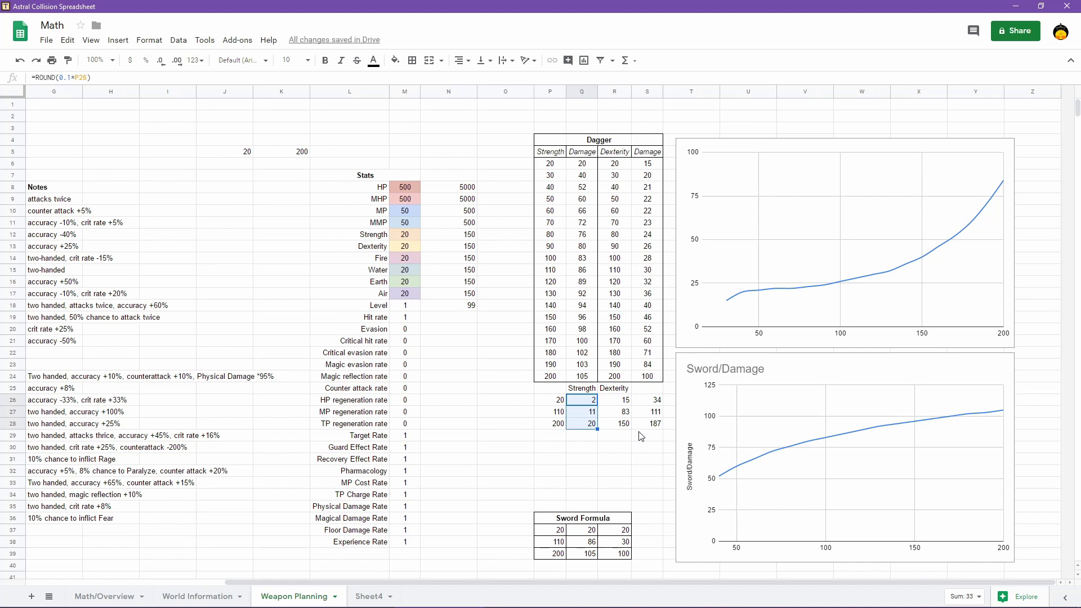
Change the Dexterity formula in R26 to =ROUND(P26*0.6) and fill it down through R28
double_click(621, 401)
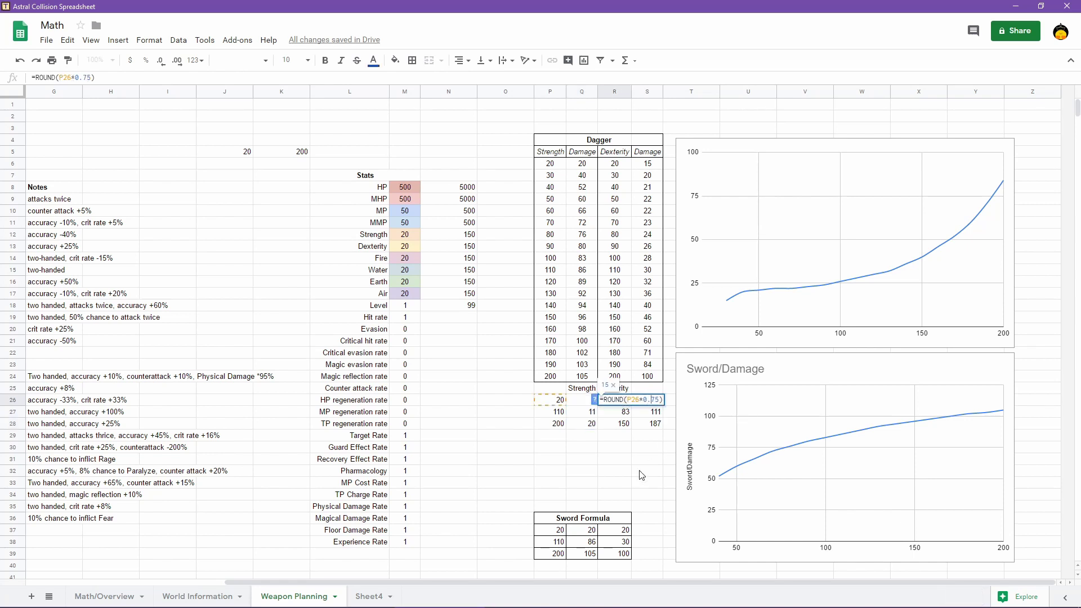
key("shift+Right")
key("shift+Right")
type("6")
key("Return")
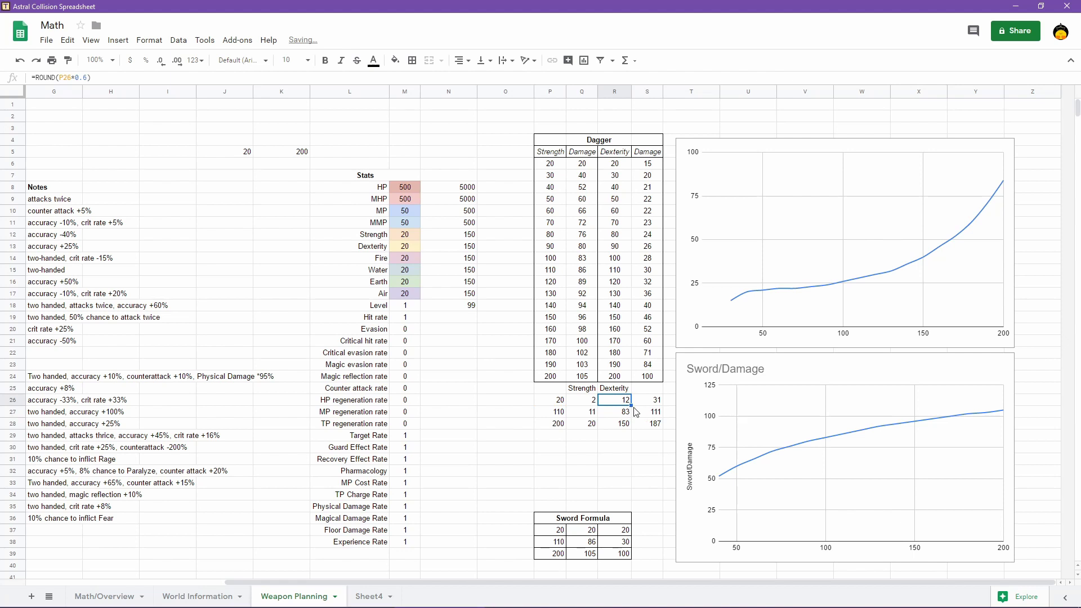
left_click_drag(621, 403, 630, 425)
key("ctrl+d")
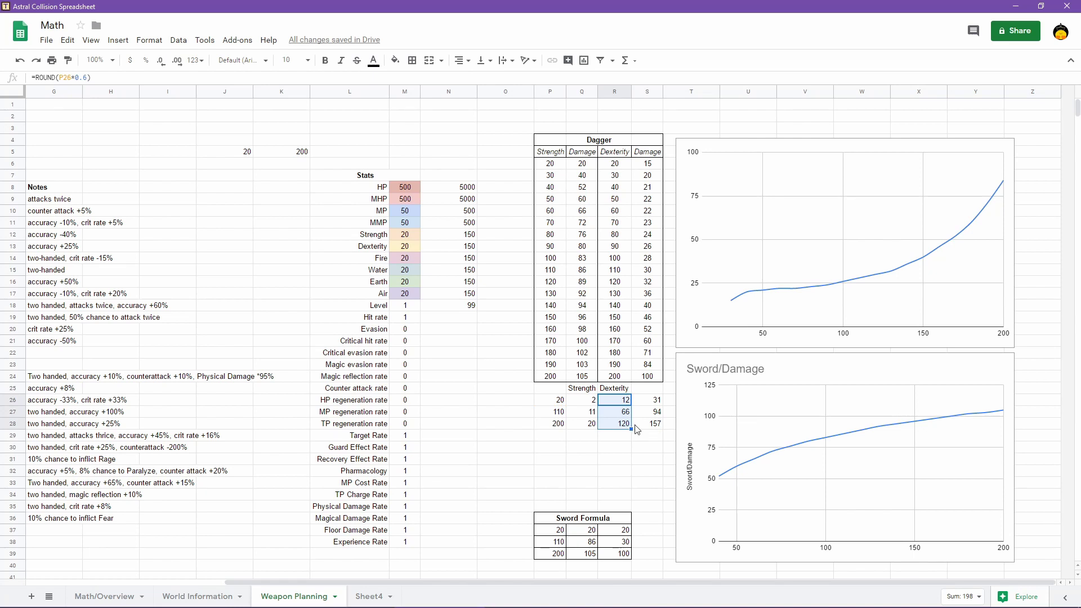
Rewrite the Strength formula in Q26 as the rounded square root =ROUND(SQRT(26))
left_click(592, 401)
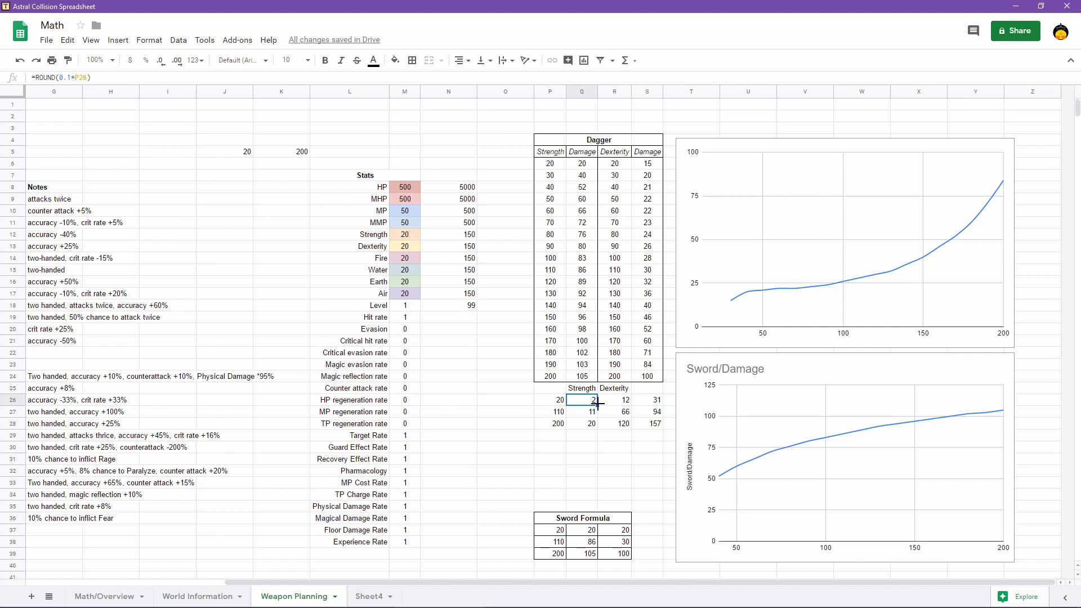
double_click(598, 402)
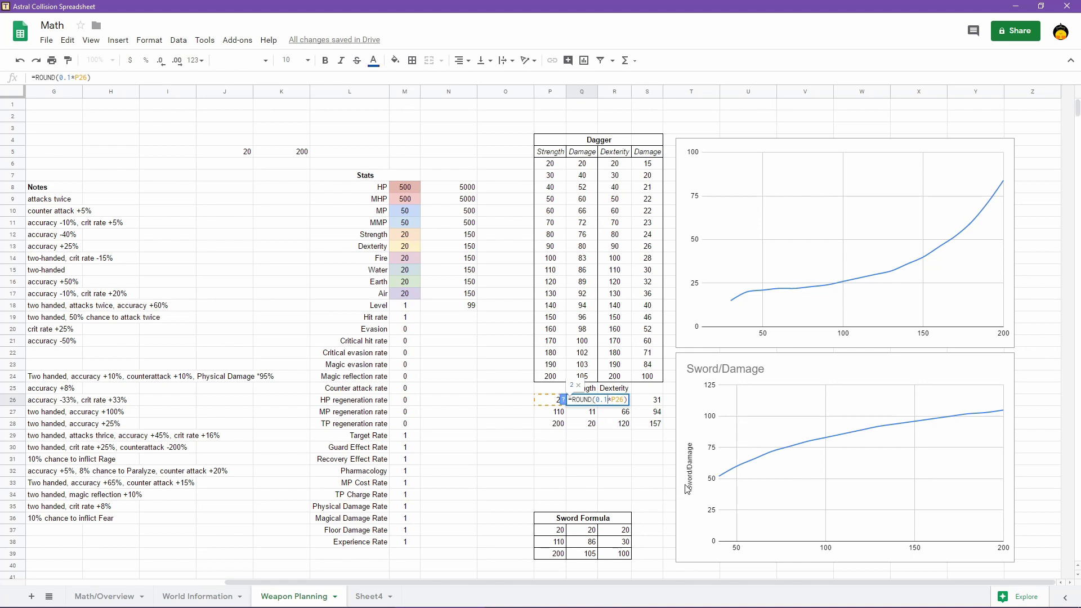
key("shift+Left")
key("shift+Left")
key("shift+Left")
type("SQRT(")
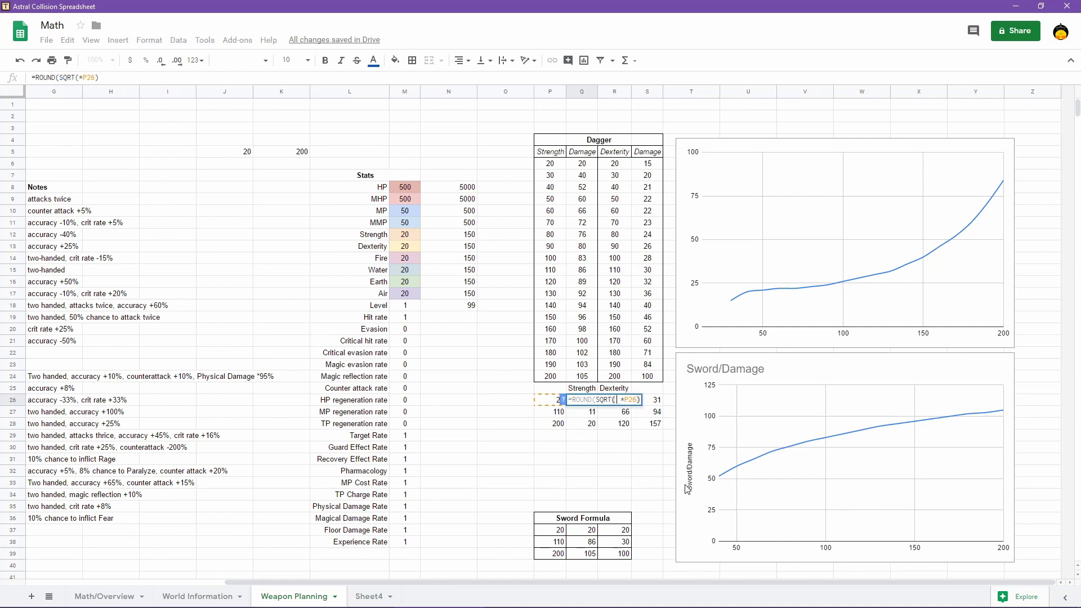
key("Delete")
key("Delete")
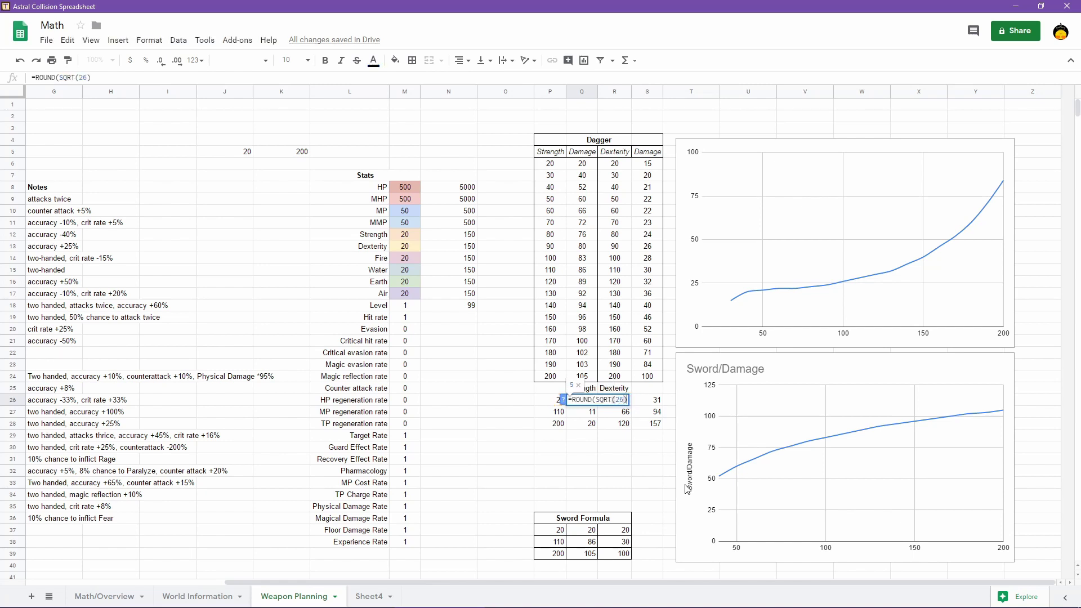
type(")")
key("Return")
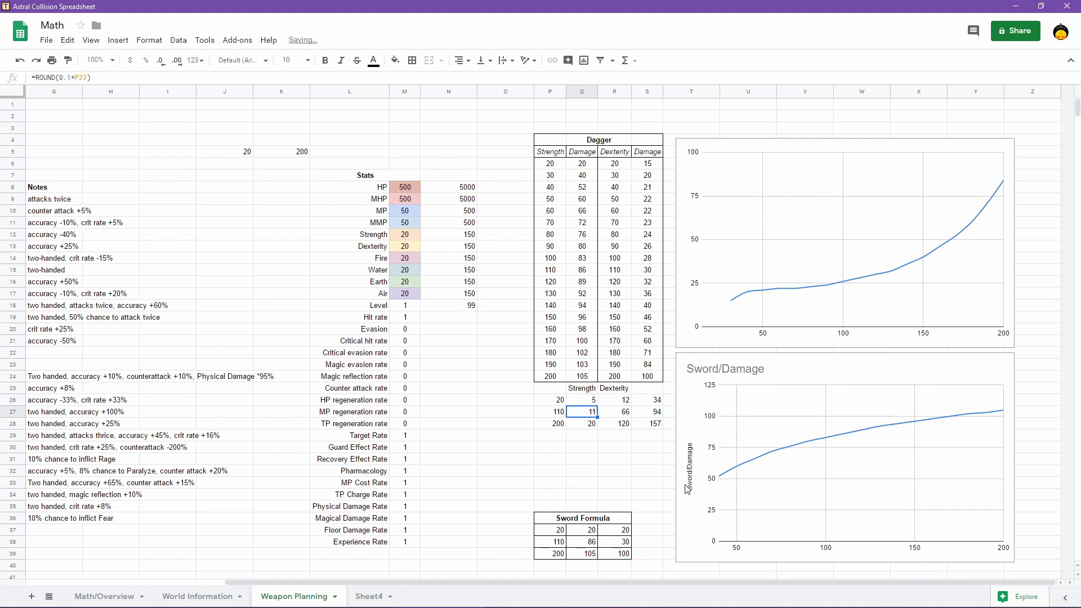
Fill the square-root Strength formula from Q26 down through Q28 and inspect the copy in Q28
left_click(587, 406)
left_click_drag(596, 405, 595, 432)
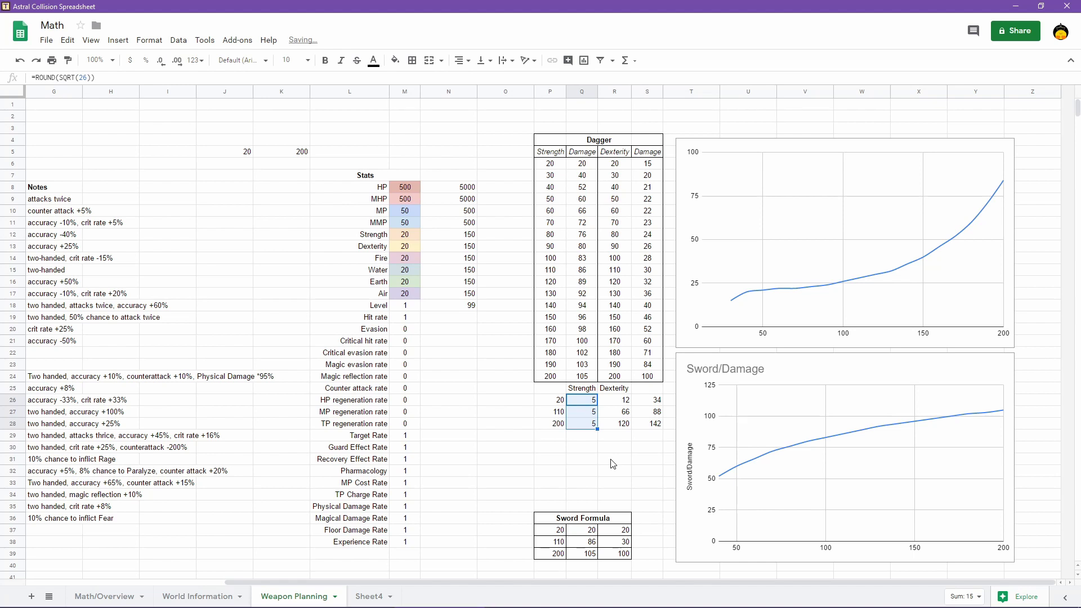
left_click(587, 425)
double_click(587, 425)
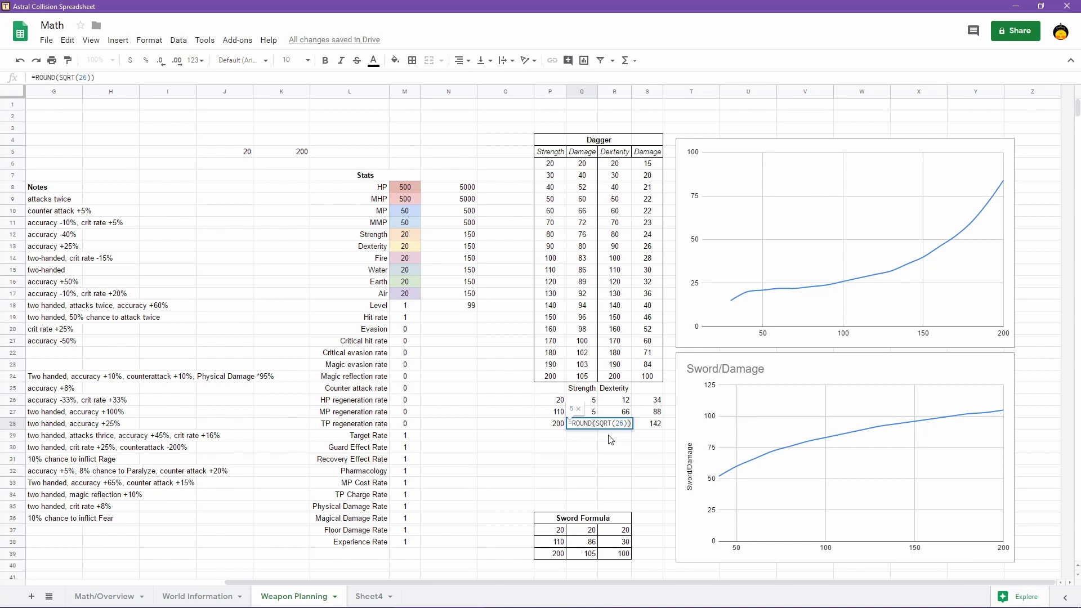
Correct the Strength formula in Q26 to reference the stat cell, =ROUND(SQRT(P26)), and fill it down through Q28
left_click(592, 404)
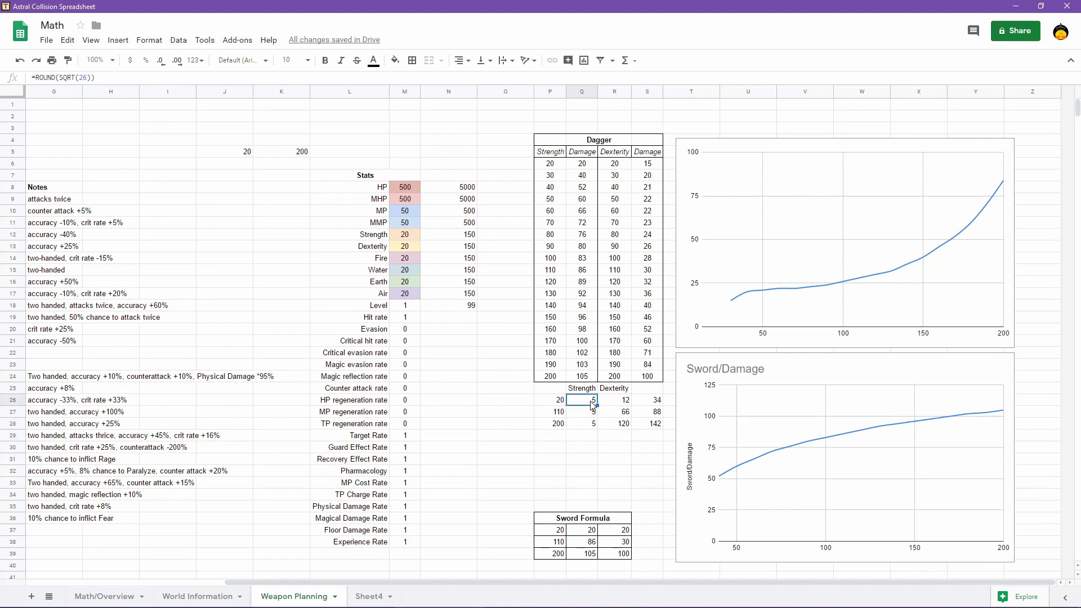
double_click(593, 404)
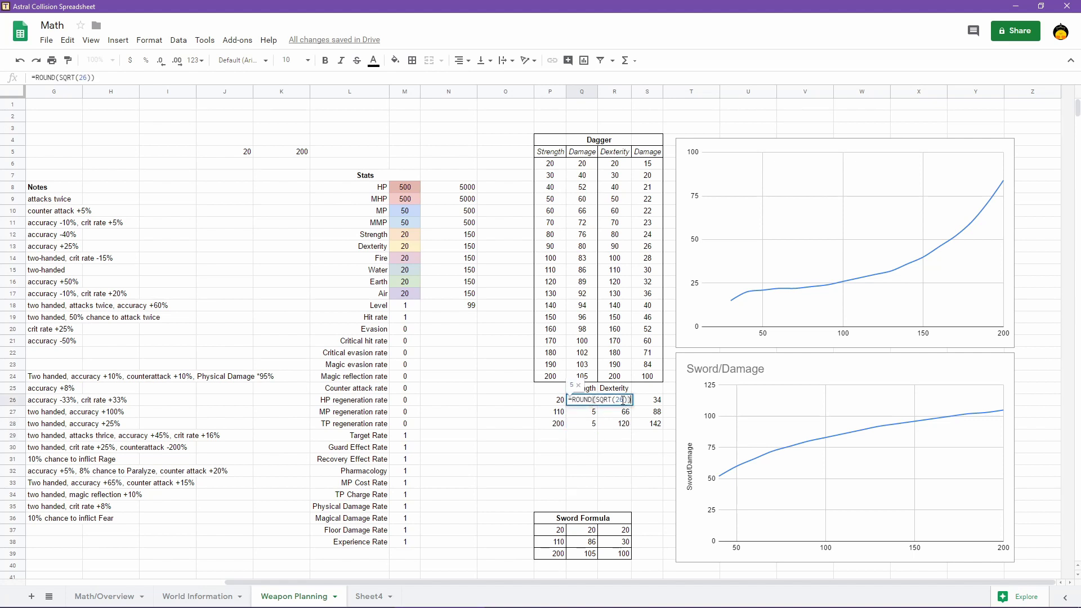
left_click(623, 400)
key("BackSpace")
key("BackSpace")
left_click(549, 400)
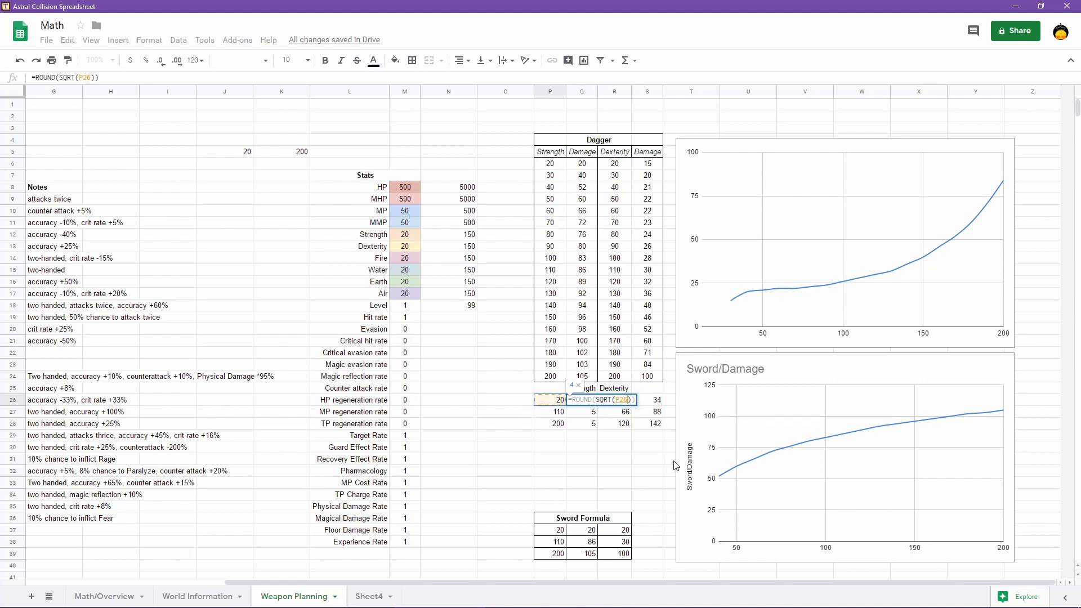
key("Return")
left_click(582, 402)
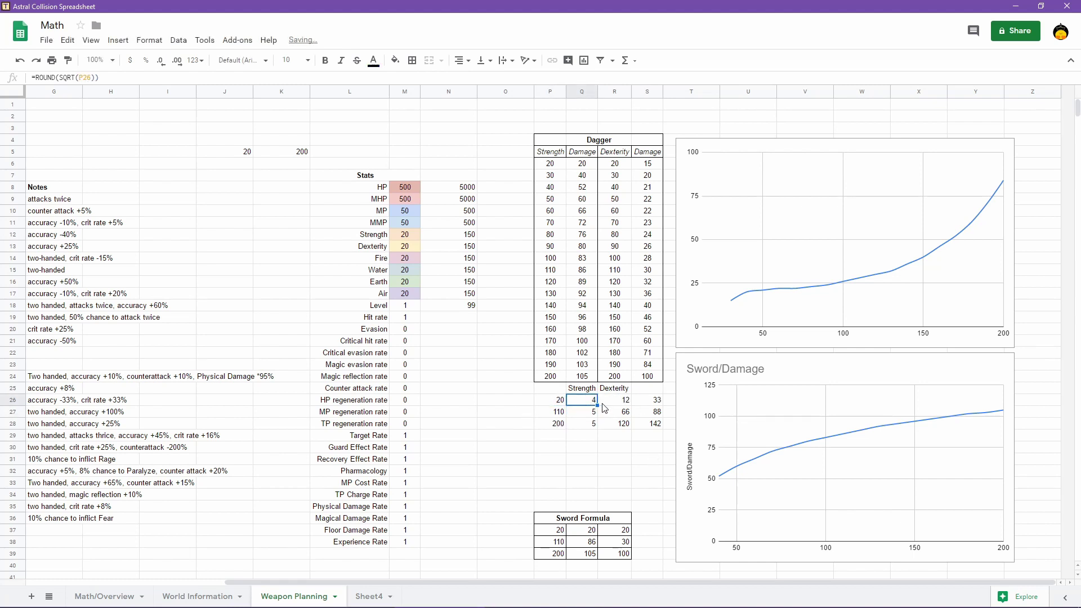
left_click_drag(598, 405, 597, 428)
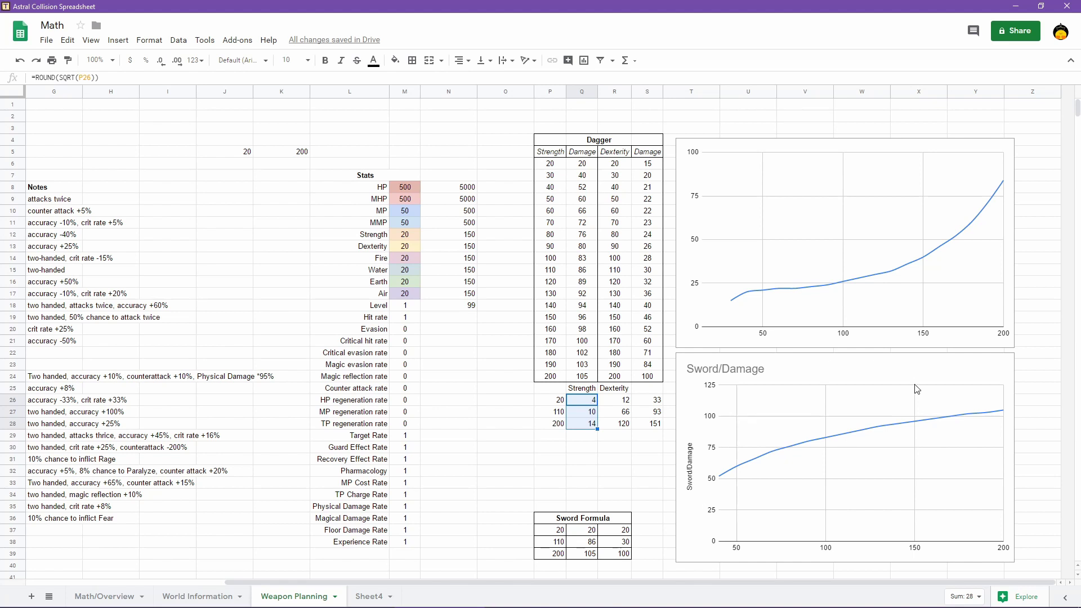
Rewrite the Dagger table's Strength damage formula in Q6 as the rounded square root =ROUND(SQRT(P6))
double_click(584, 165)
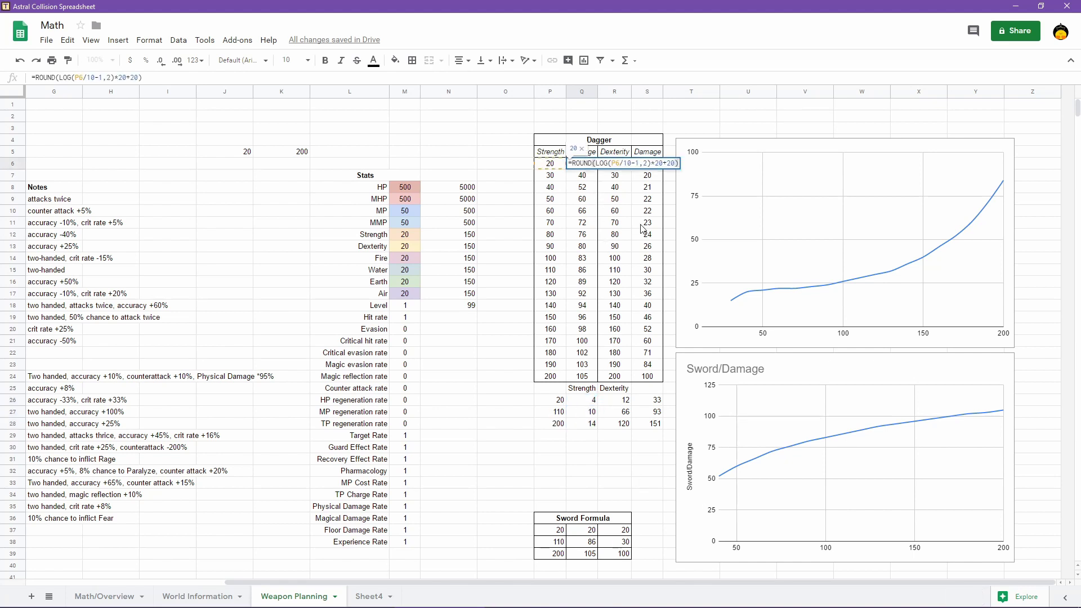
key("BackSpace")
key("BackSpace")
key("BackSpace")
key("BackSpace")
key("BackSpace")
key("BackSpace")
key("BackSpace")
key("BackSpace")
key("BackSpace")
key("BackSpace")
key("BackSpace")
key("BackSpace")
key("BackSpace")
key("BackSpace")
key("BackSpace")
key("BackSpace")
key("BackSpace")
key("BackSpace")
key("BackSpace")
key("BackSpace")
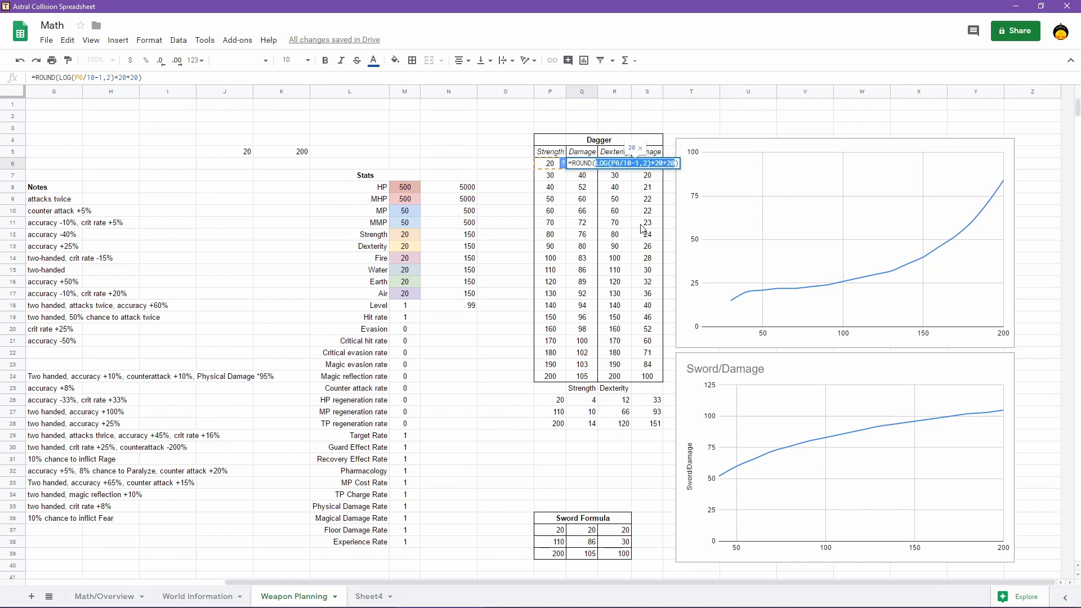
type("SQRT(")
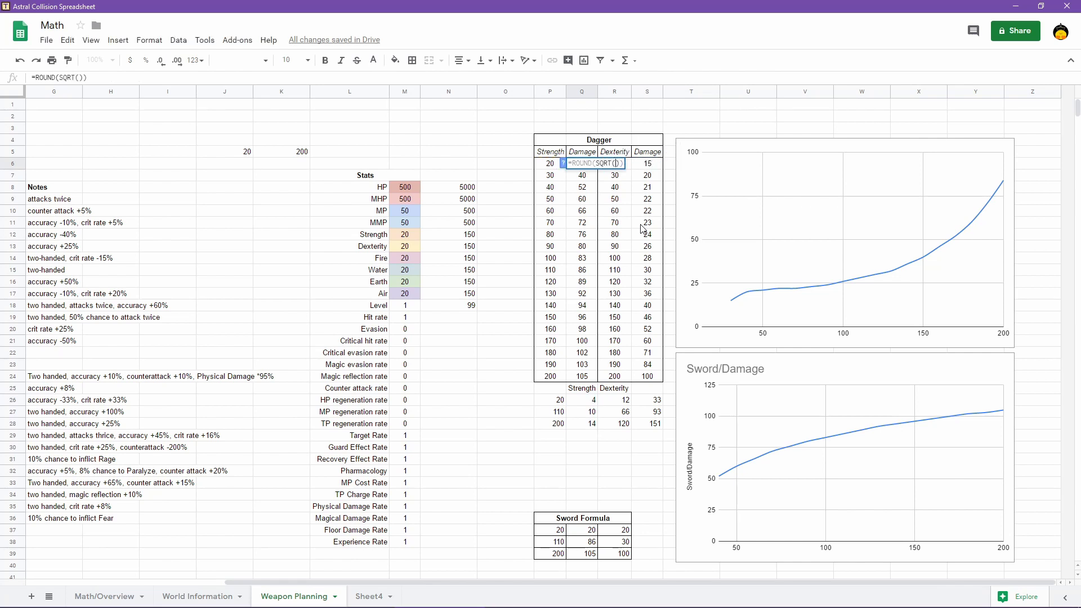
left_click(554, 166)
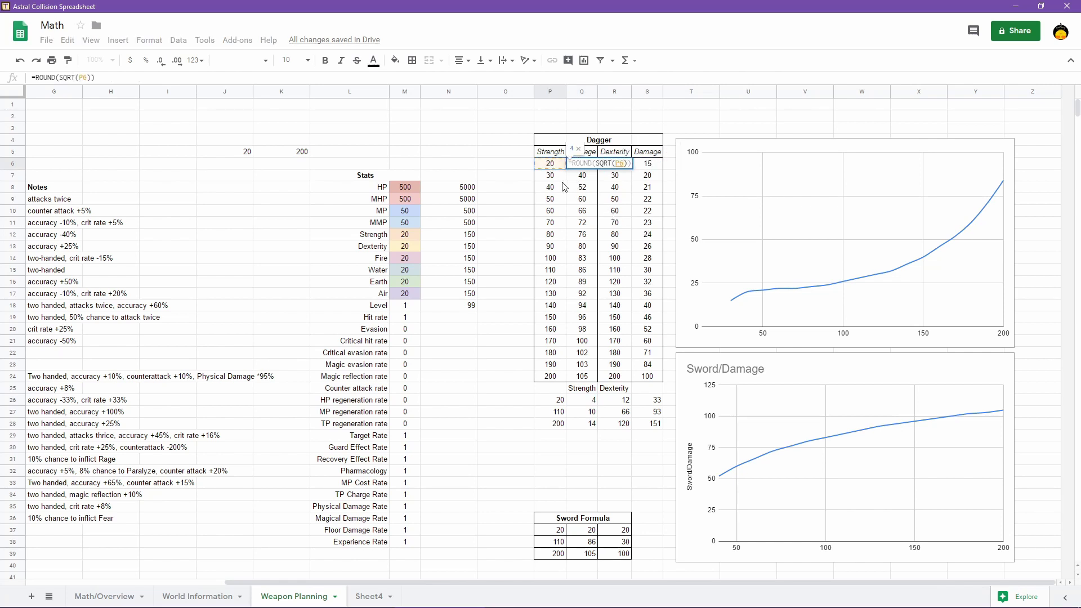
key("Return")
Fill the square-root Strength damage formula from Q6 down through Q24
left_click(592, 166)
left_click_drag(594, 167, 583, 377)
left_click(641, 437)
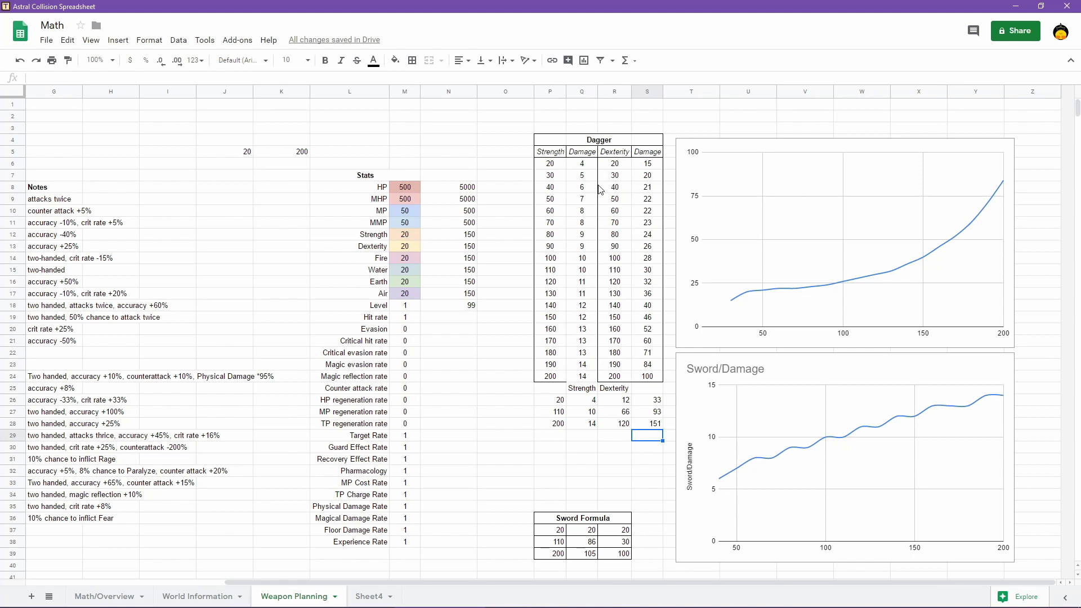
Restore the Dagger table's bottom border on cell Q24
double_click(580, 164)
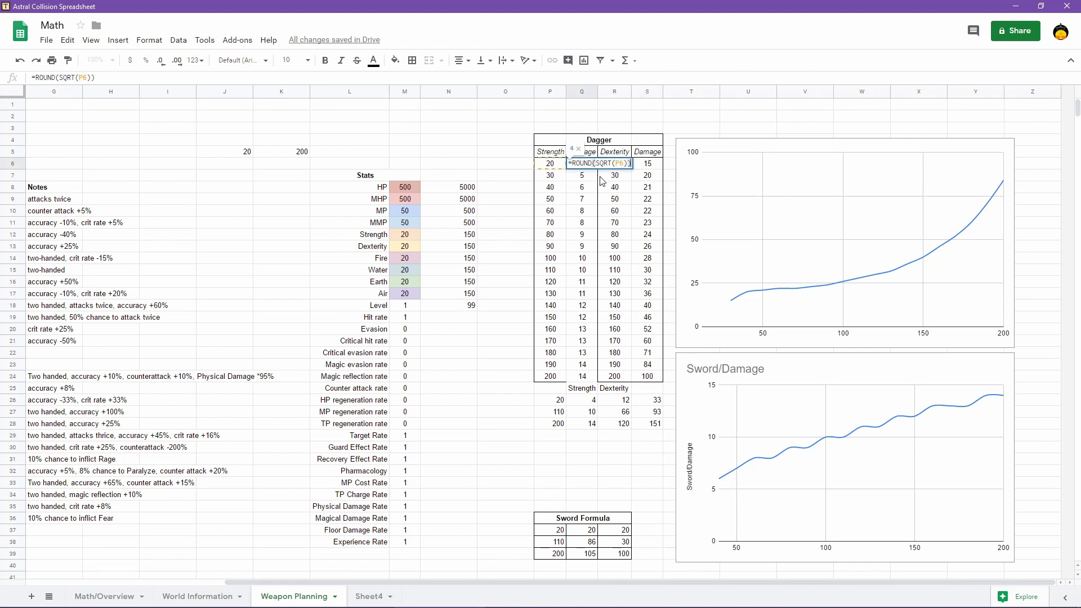
left_click(585, 379)
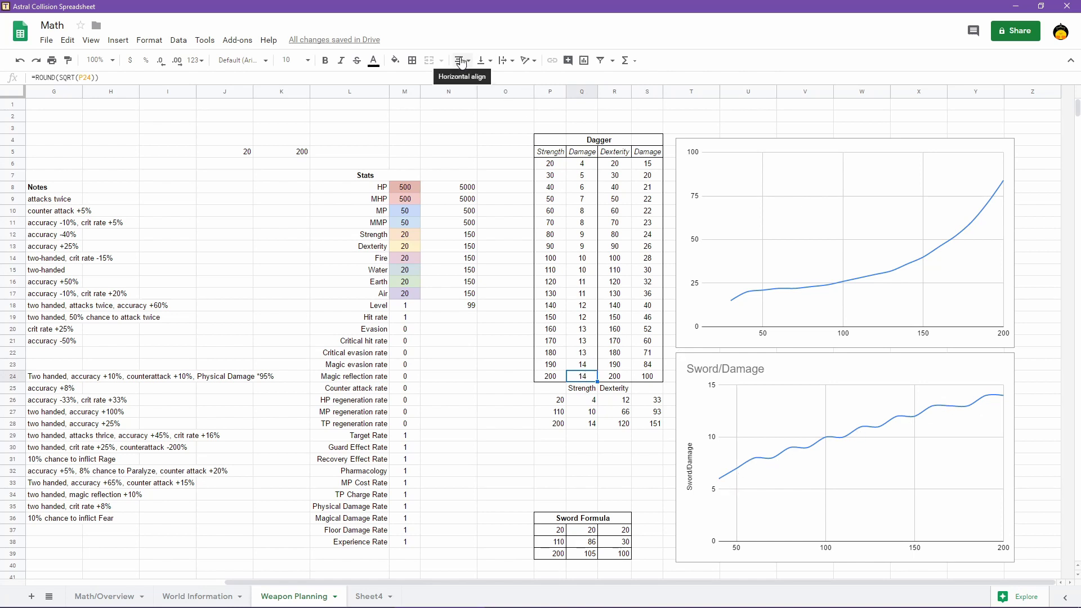
left_click(412, 60)
left_click(462, 99)
left_click(627, 472)
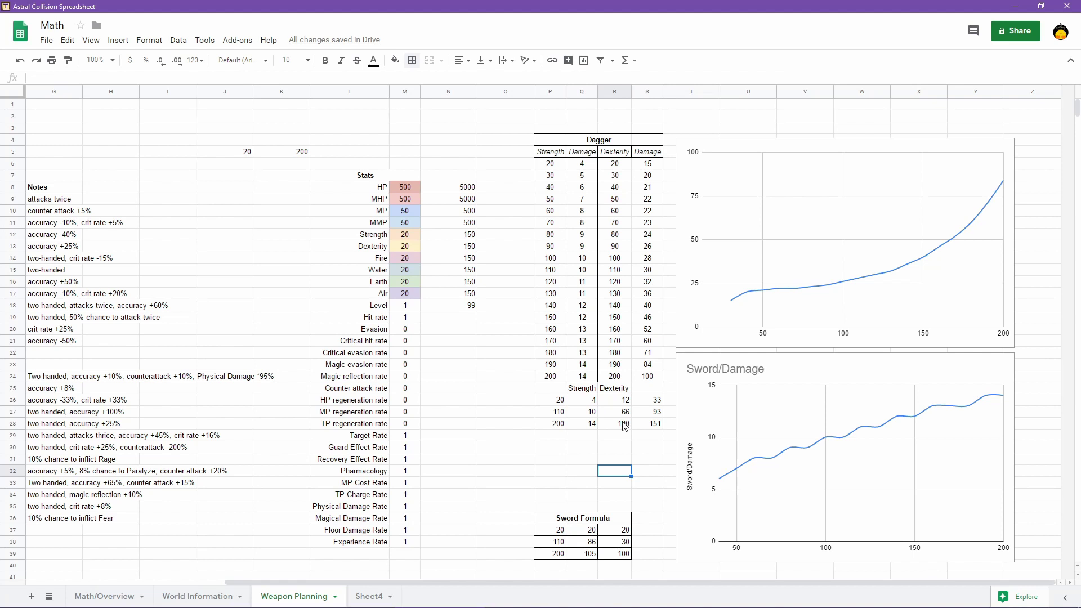
Change the Dexterity formula in R26 to =ROUND(SQRT(P26)*4) and fill it down through R28
double_click(625, 400)
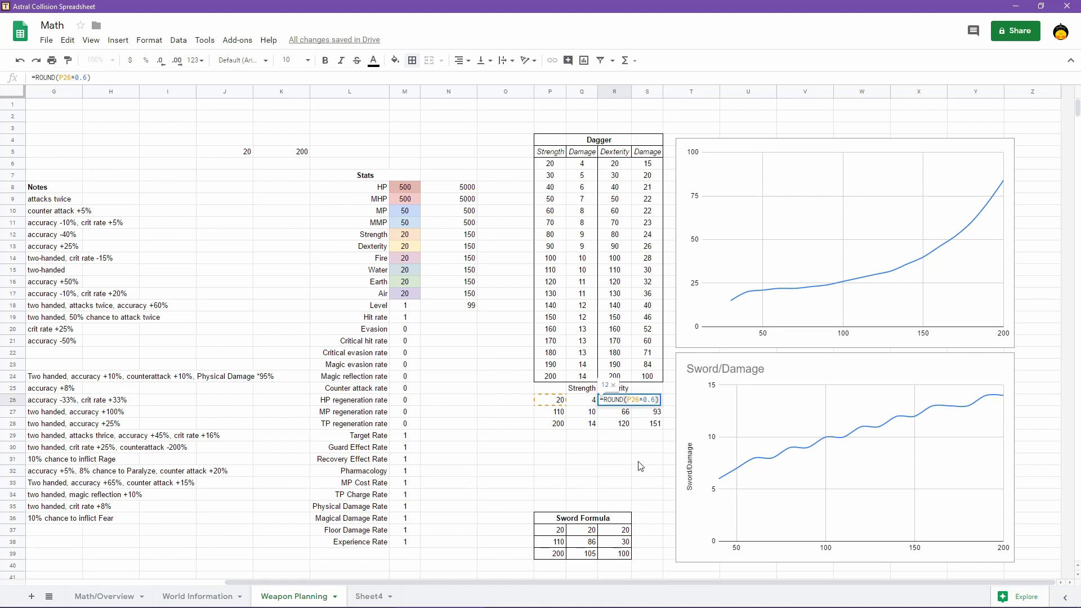
left_click(657, 398)
key("Left")
key("Left")
key("Left")
key("Left")
key("Left")
key("Left")
key("Left")
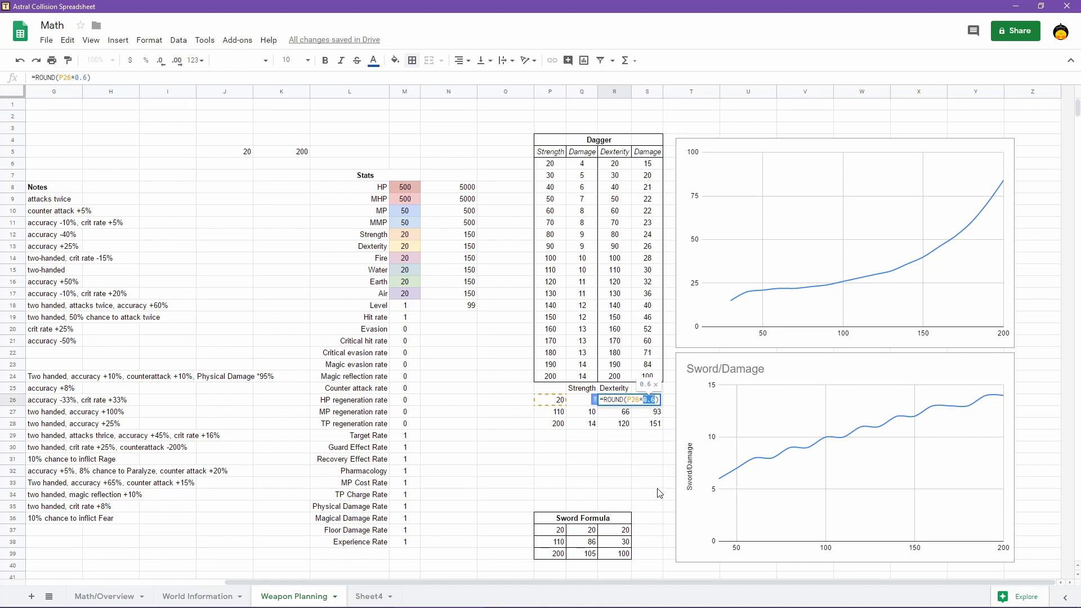
type("SQRT")
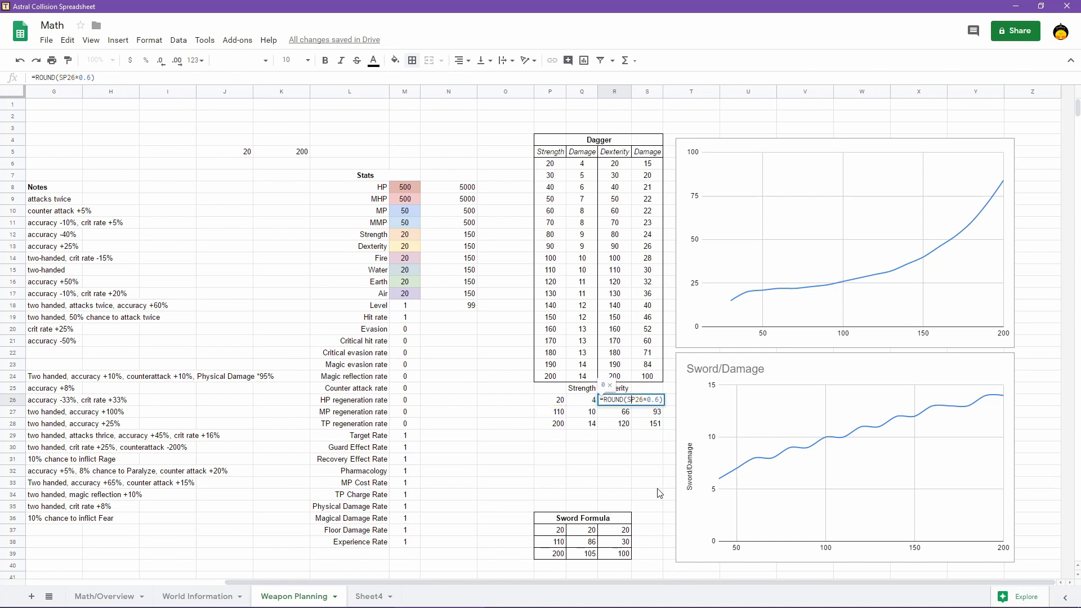
type("(")
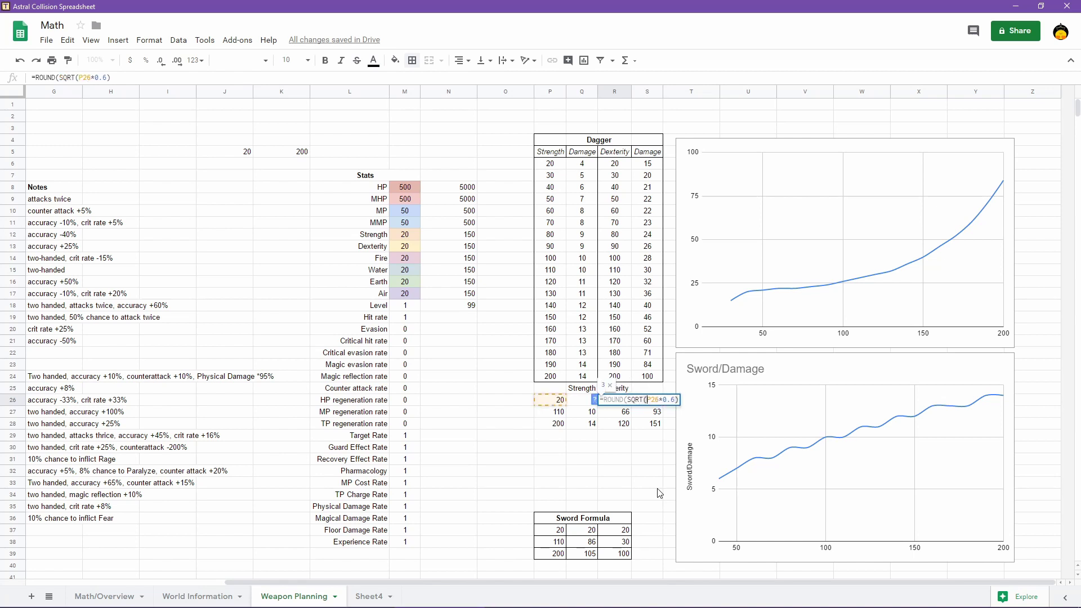
key("Right")
key("Right")
key("Right")
key("shift+Right")
key("shift+Right")
key("shift+Right")
key("shift+Right")
type(")*")
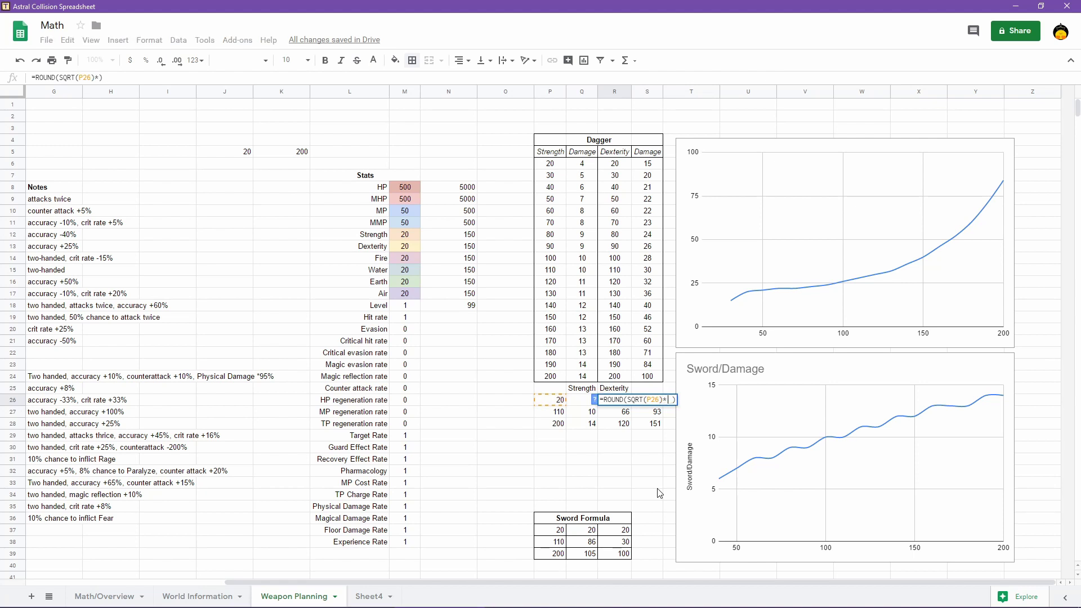
type("4")
key("Return")
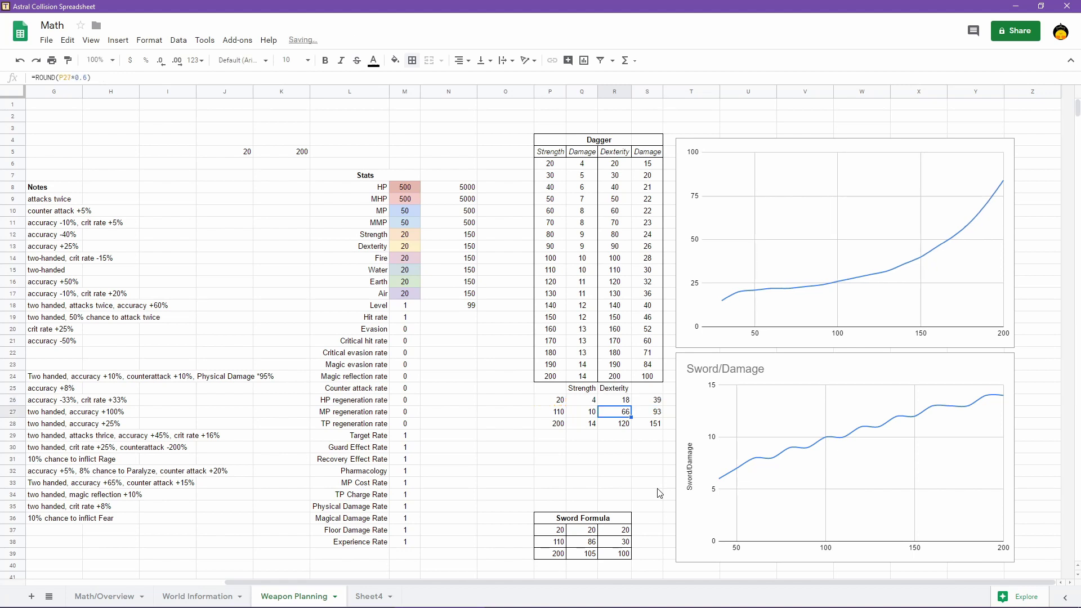
left_click(623, 401)
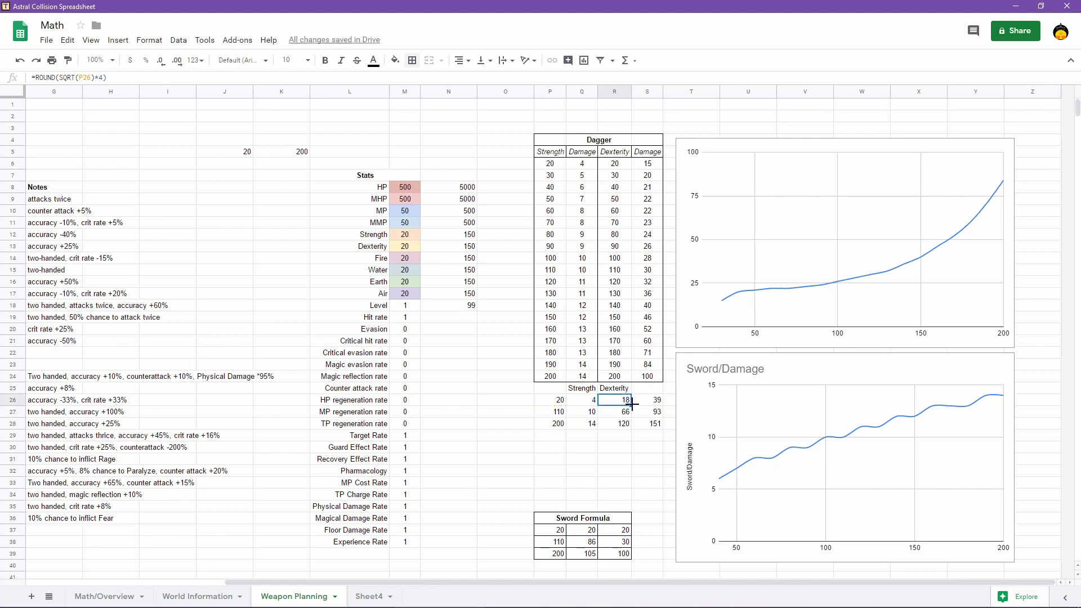
left_click_drag(631, 405, 629, 423)
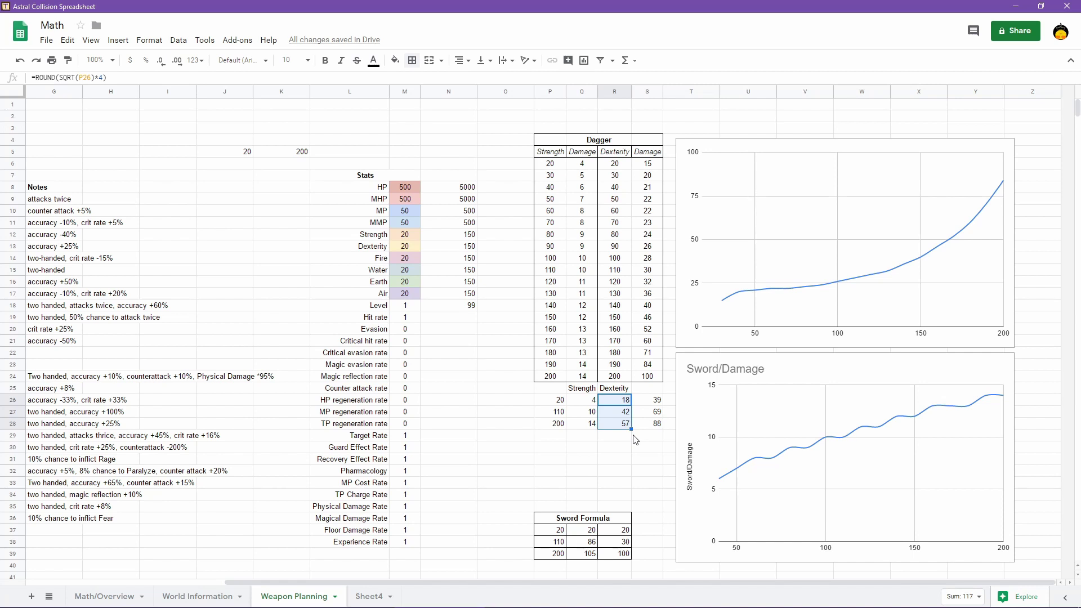
double_click(627, 401)
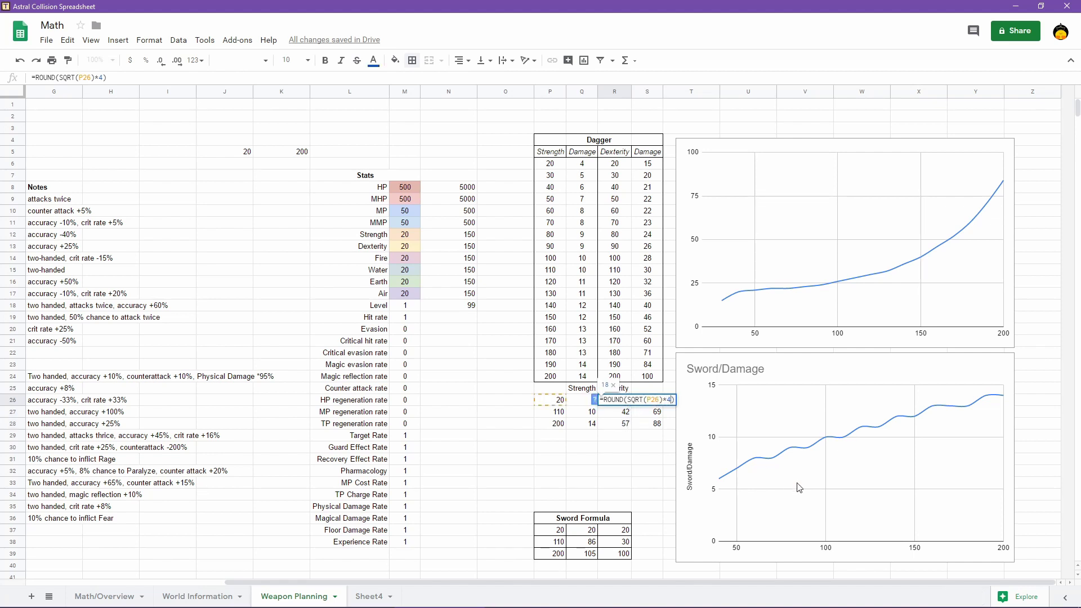
key("shift+Left")
left_click(555, 400)
Change the Dexterity formula in R26 to =ROUND(SQRT(P26)*P26/5) and fill it down through R28
left_click(619, 405)
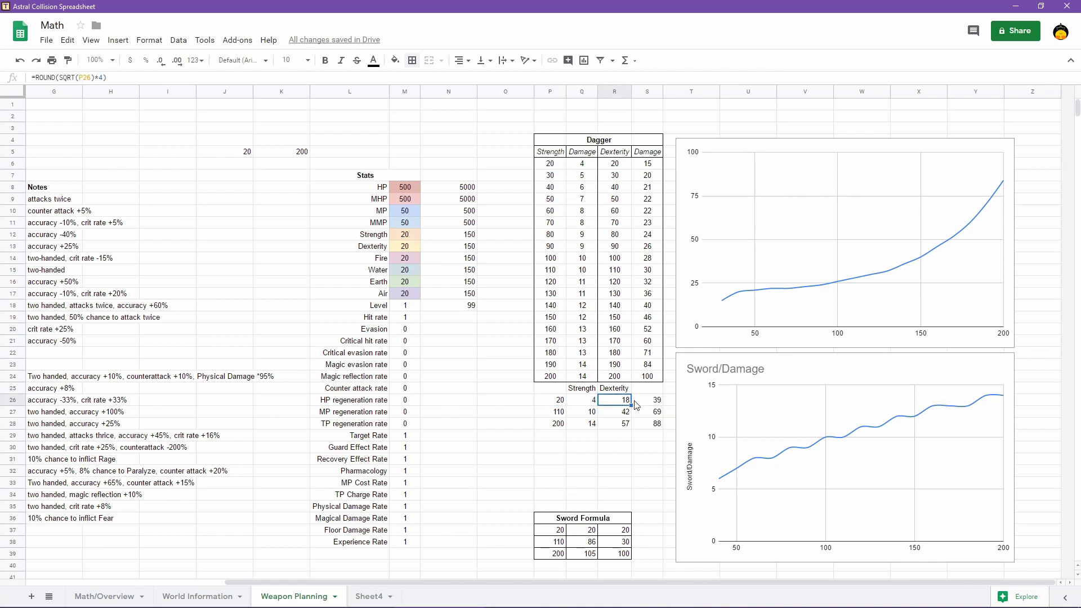
key("Return")
key("Left")
key("BackSpace")
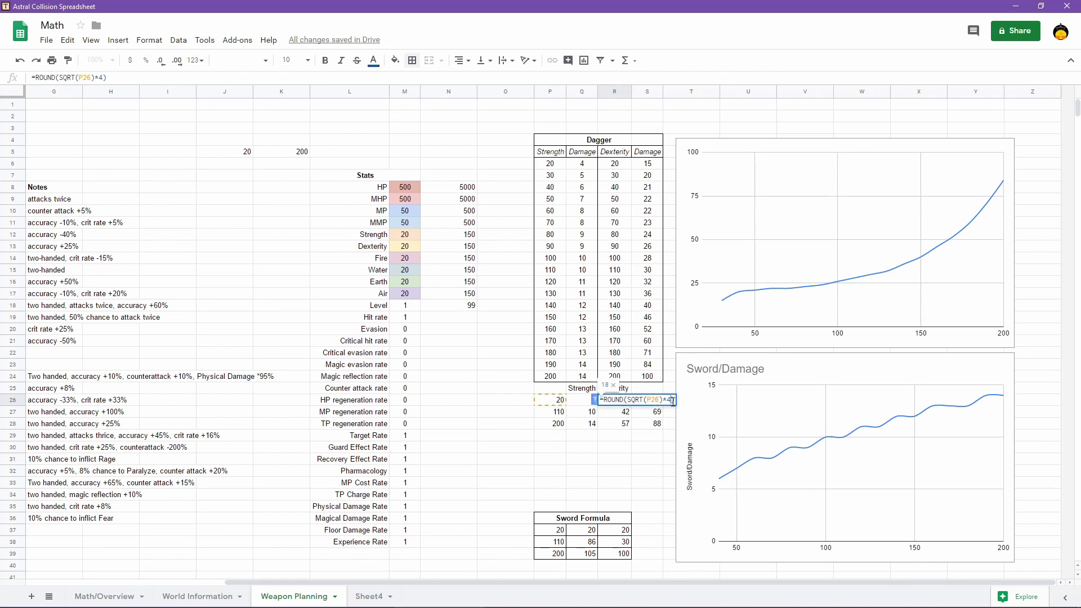
left_click(549, 401)
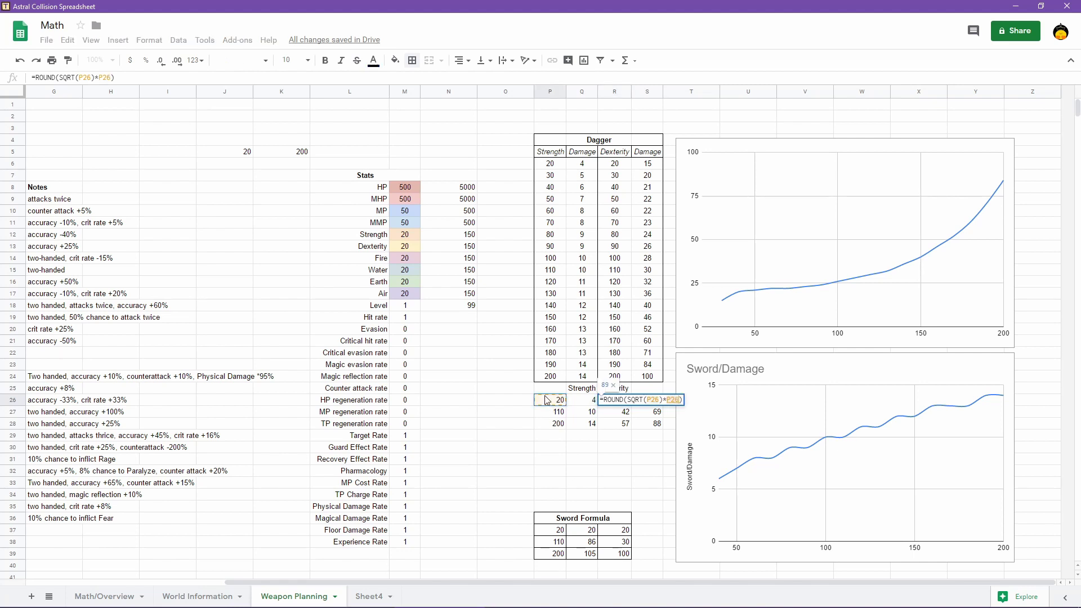
type("/")
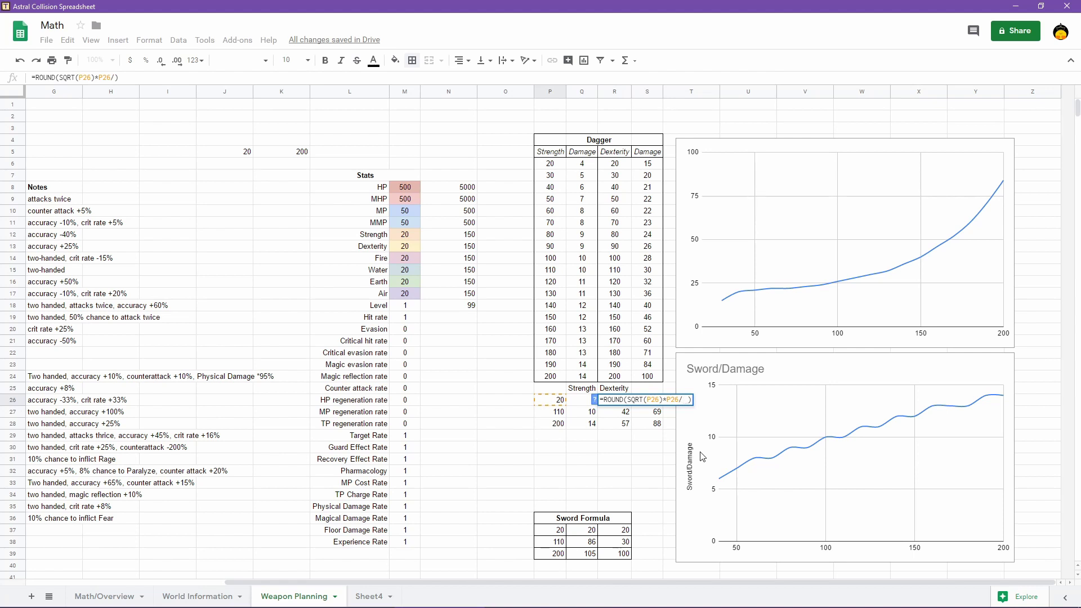
key("BackSpace")
key("BackSpace")
key("BackSpace")
key("BackSpace")
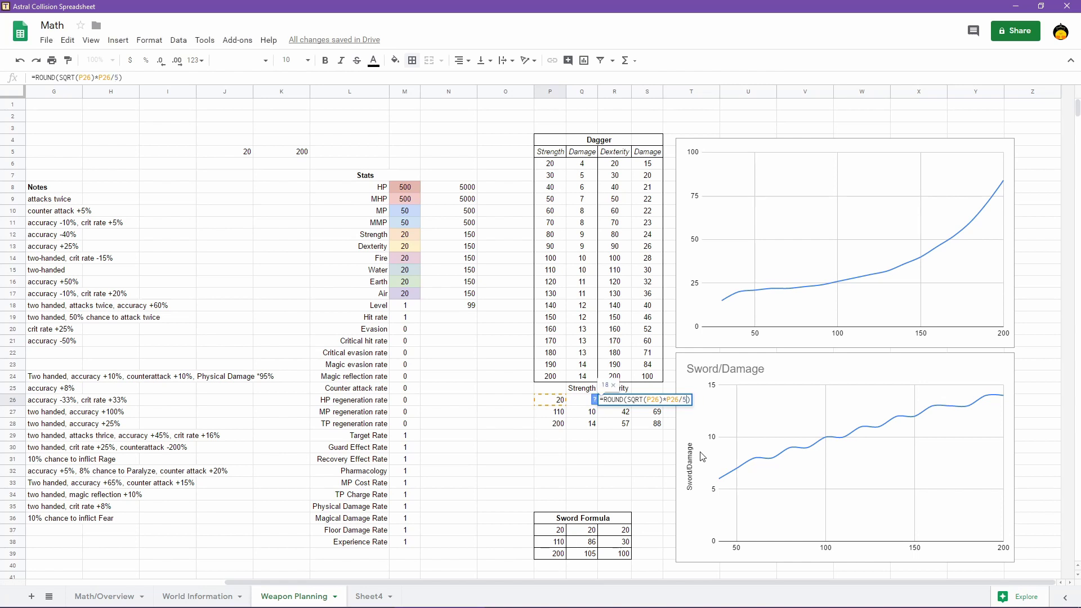
type("4")
key("Return")
key("Up")
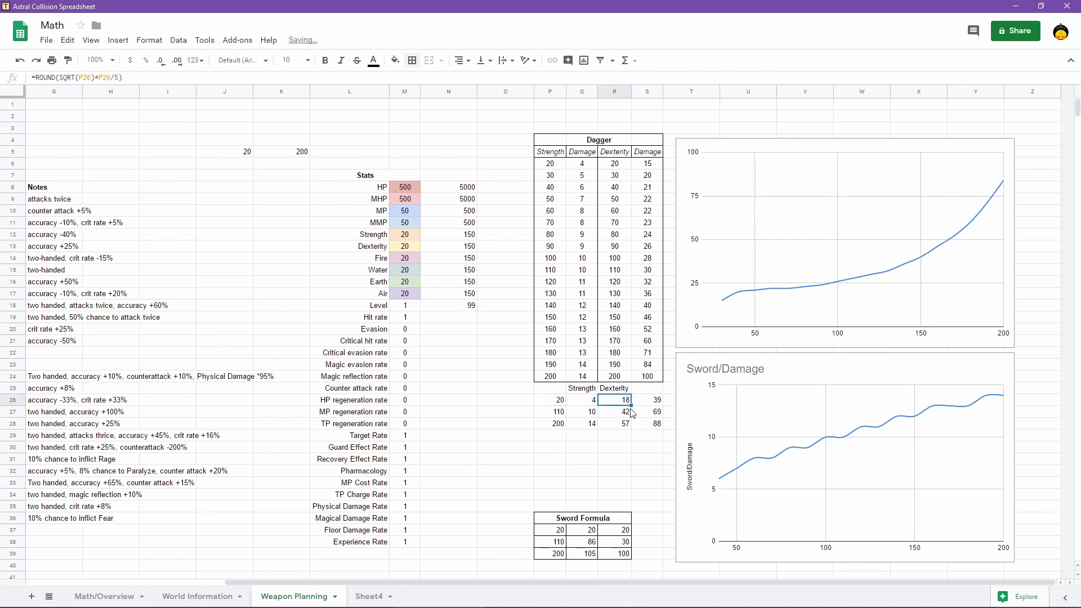
left_click_drag(632, 402, 632, 428)
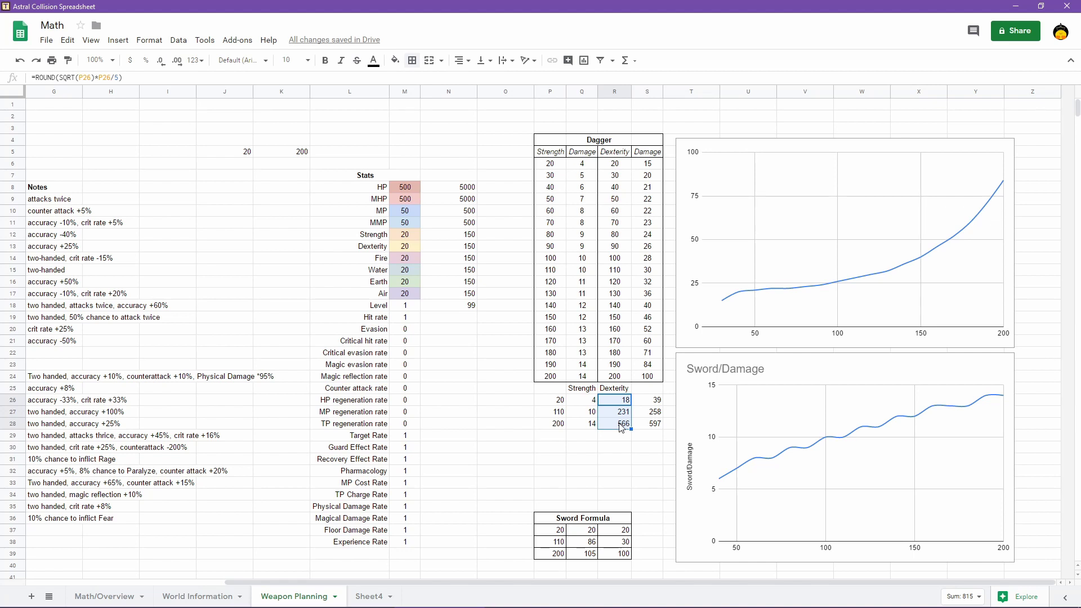
Clear the expression inside the ROUND function of the Dexterity formula in R26
double_click(622, 400)
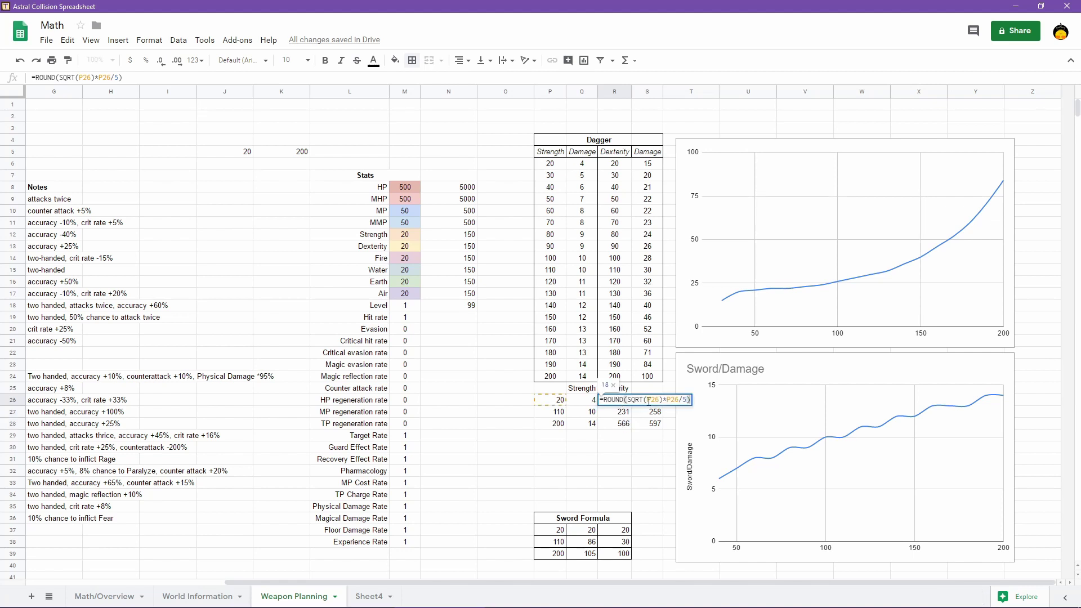
left_click(627, 400)
key("shift+Right")
key("shift+Right")
key("shift+Right")
key("shift+Right")
key("shift+Right")
key("shift+Right")
key("shift+Right")
key("shift+Right")
key("shift+Right")
key("shift+Right")
key("shift+Right")
key("shift+Right")
key("shift+Right")
key("shift+Right")
key("shift+Right")
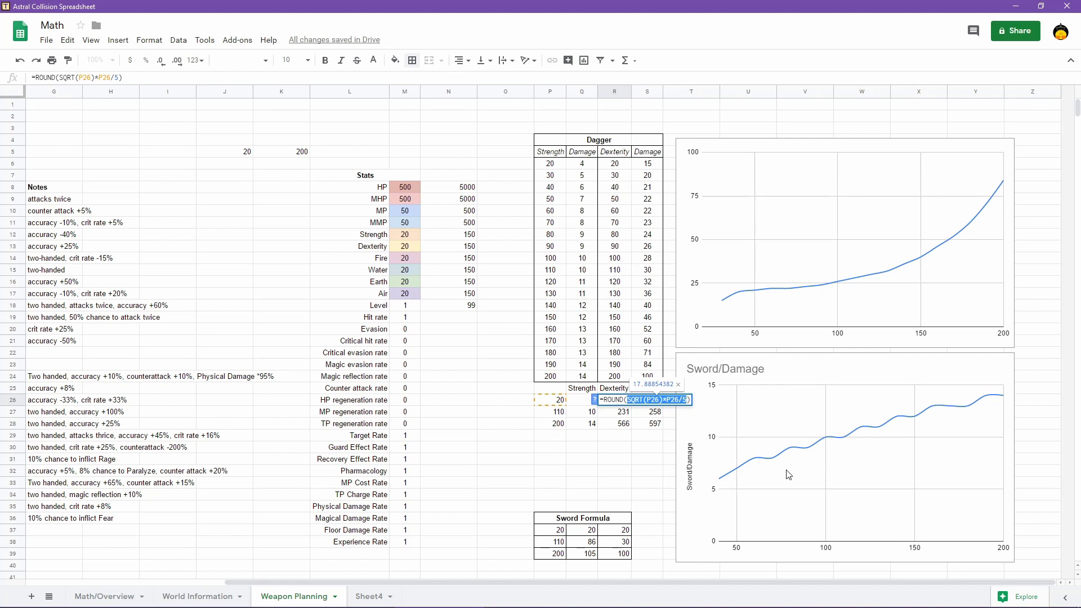
type("Mat")
key("BackSpace")
key("BackSpace")
key("BackSpace")
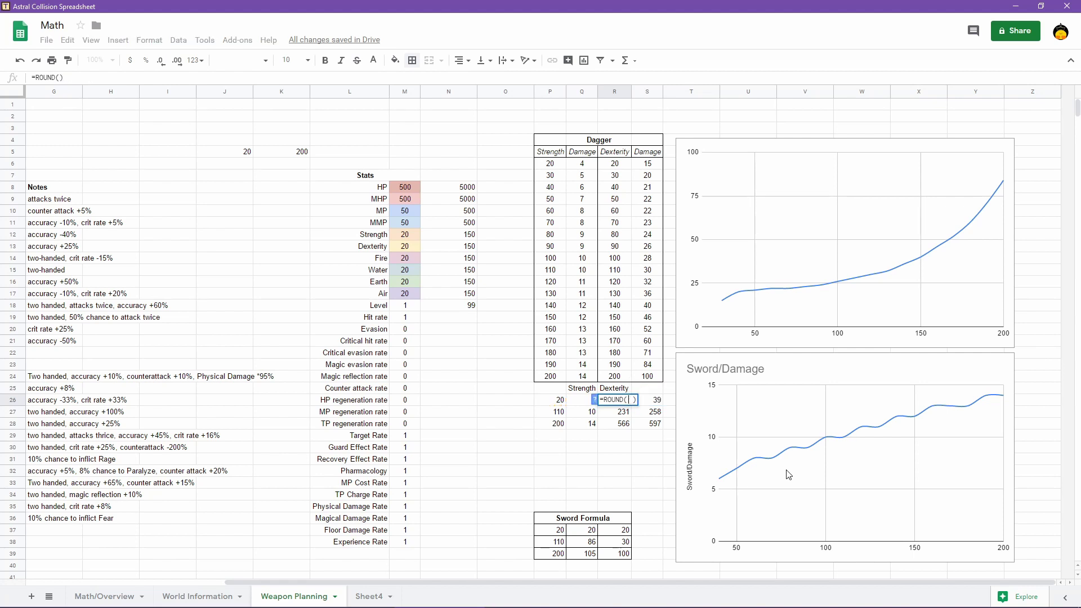
type("POW(")
key("BackSpace")
key("BackSpace")
key("BackSpace")
key("BackSpace")
Complete the Dexterity formula in R26 as the power function =ROUND(P26^(1.1)) and fill it down through R28
left_click(560, 403)
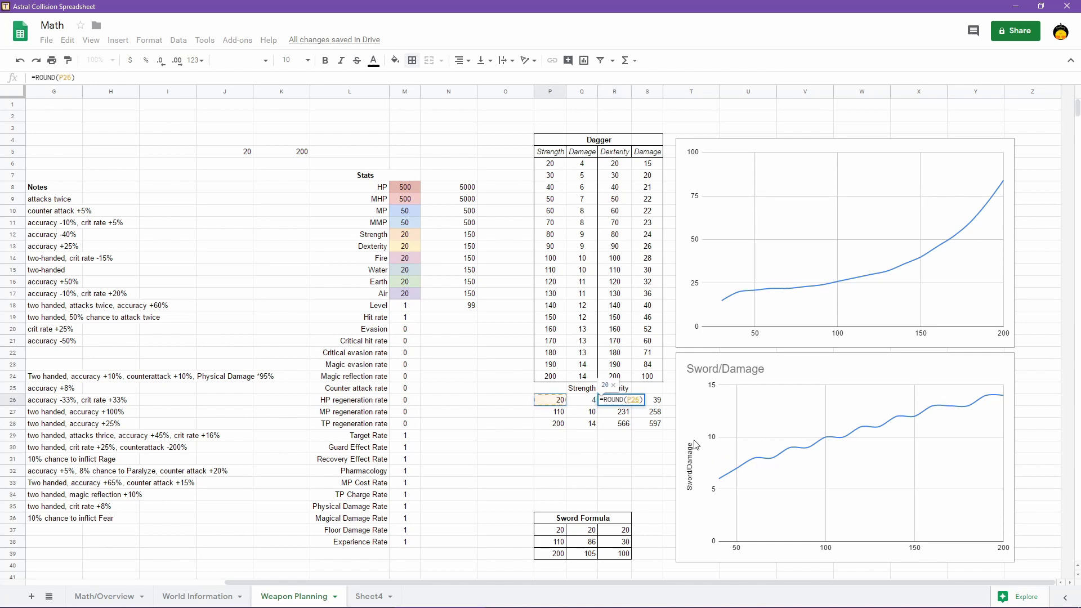
type("^()")
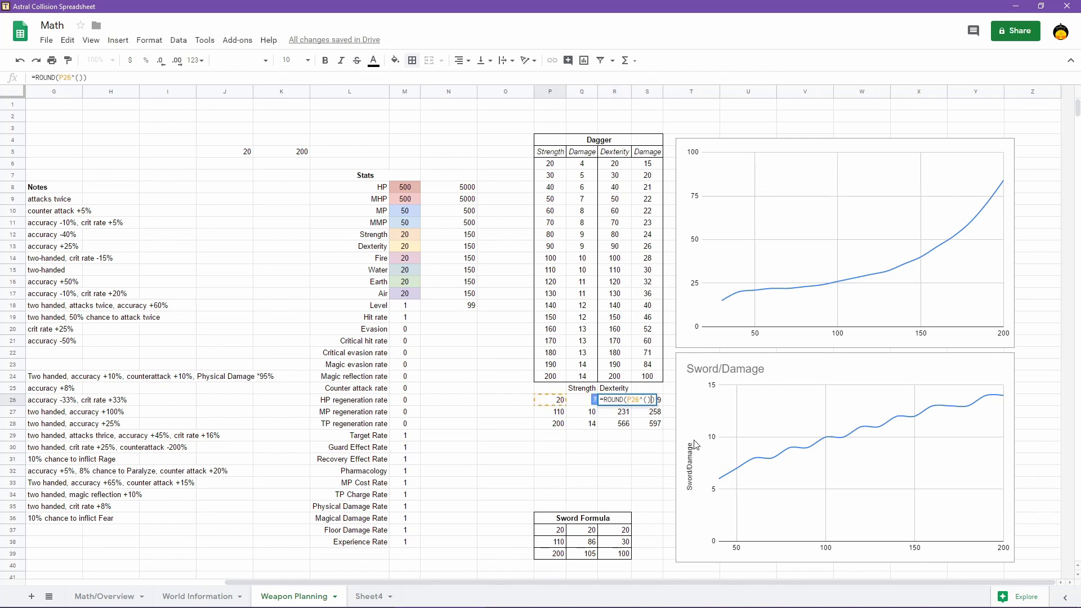
key("Left")
type("1.5")
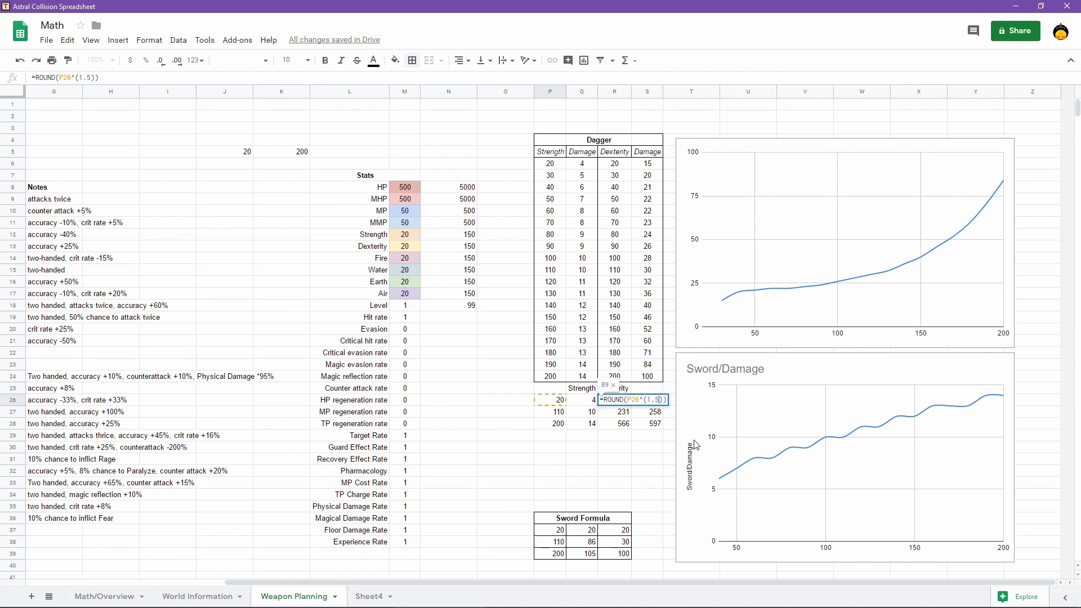
key("BackSpace")
key("BackSpace")
key("BackSpace")
type("0.75")
key("BackSpace")
key("BackSpace")
key("BackSpace")
key("BackSpace")
type("1.2")
key("BackSpace")
type("1")
key("Return")
left_click(620, 401)
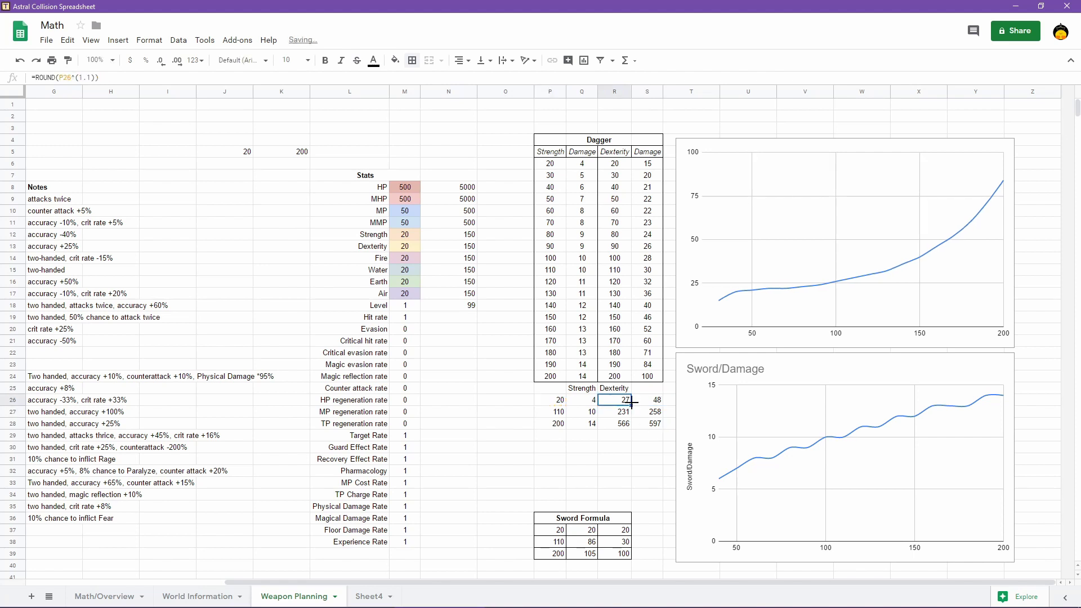
left_click_drag(631, 402, 629, 426)
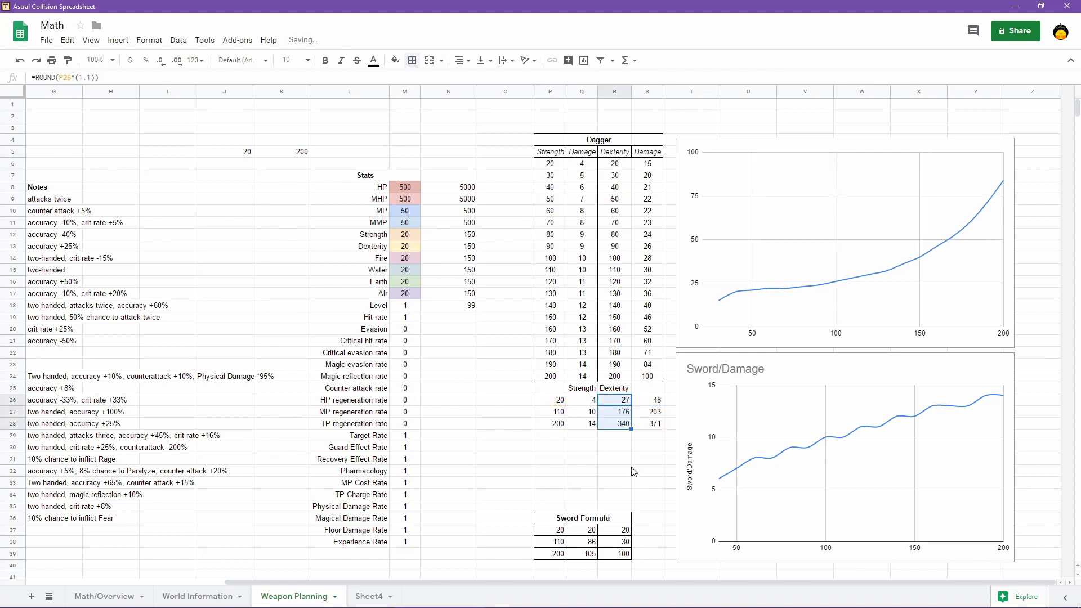
Set the exponent of the Dexterity formula in R26 to 0.9 and fill it down through R28
double_click(626, 403)
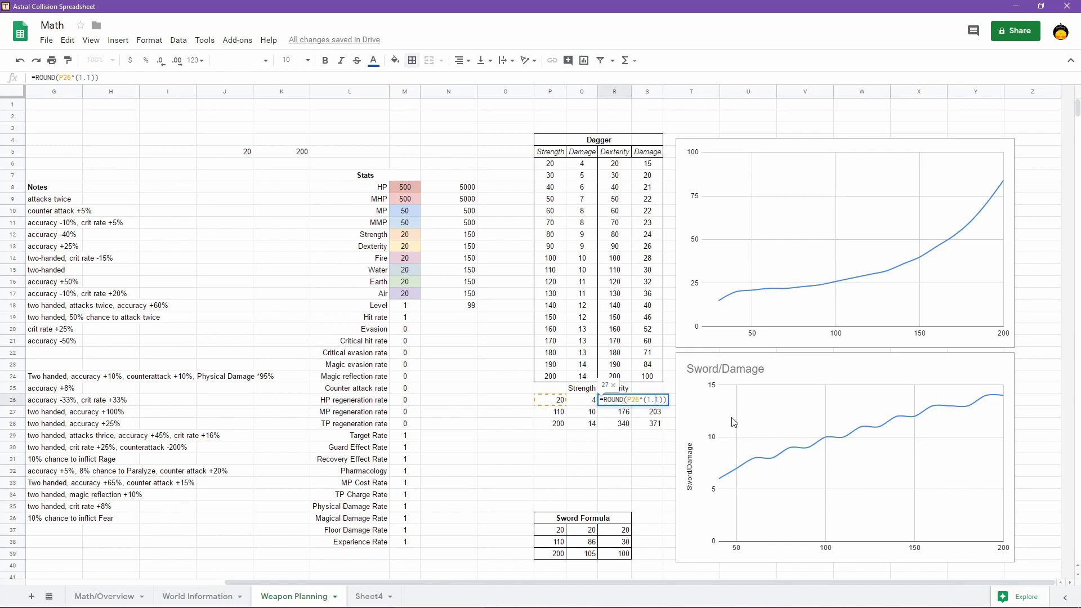
key("Right")
key("shift+Left")
key("shift+Left")
key("shift+Left")
type("0.9")
key("Return")
left_click(623, 400)
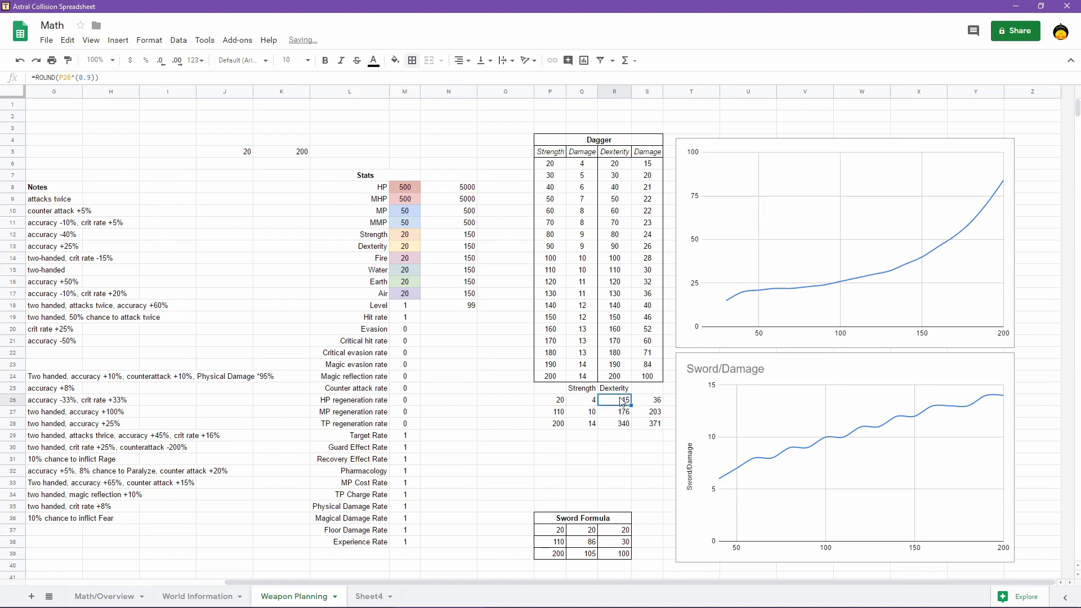
left_click_drag(631, 405, 631, 428)
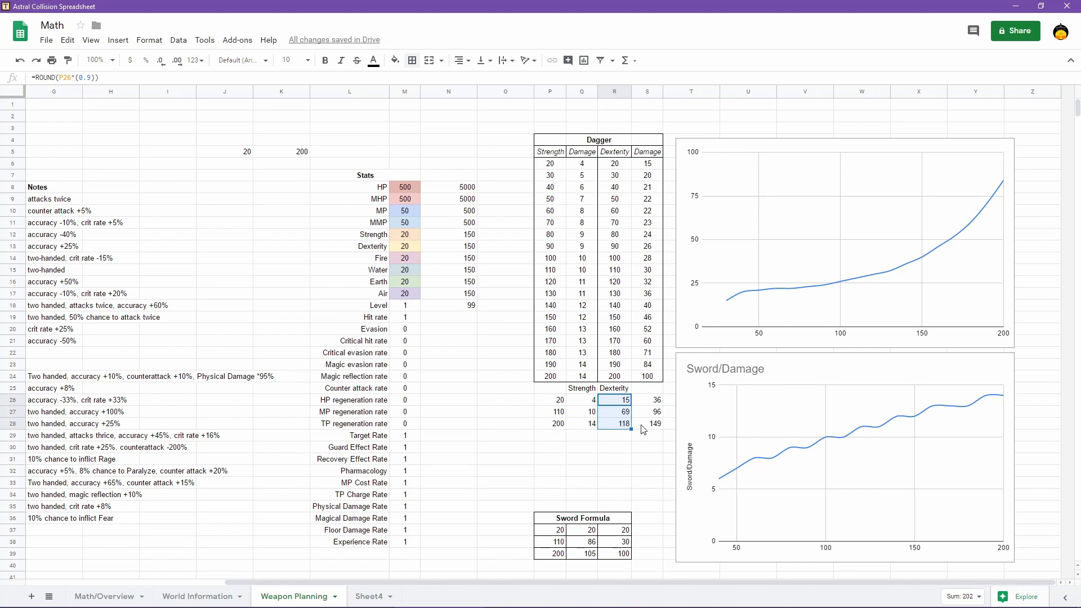
Set the exponent of the Dexterity formula in R26 to 0.8 and fill it down through R28
double_click(623, 401)
left_click_drag(659, 399, 654, 399)
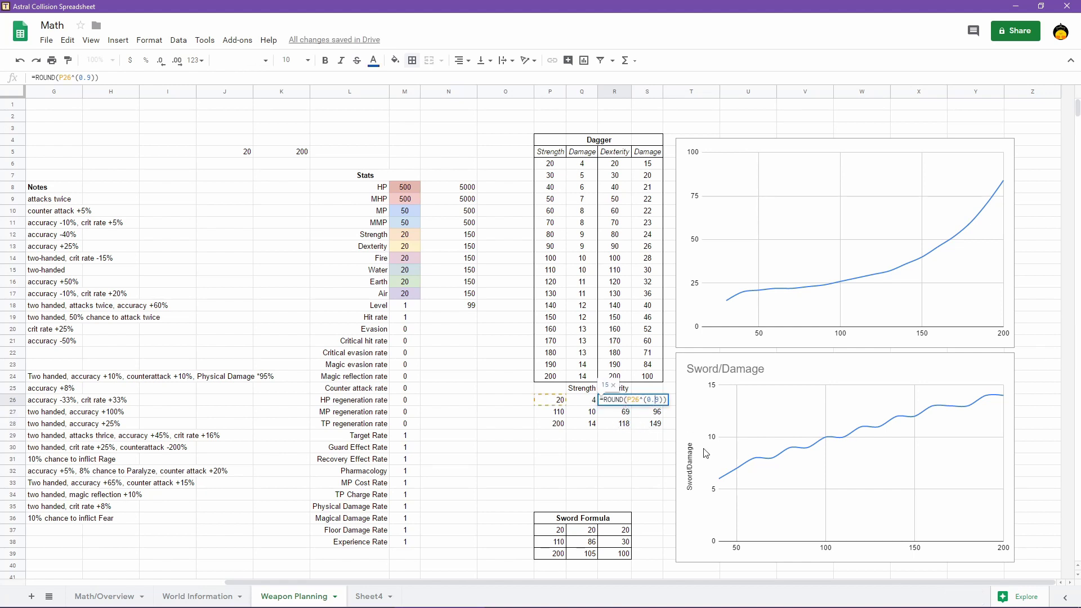
type("8")
key("Return")
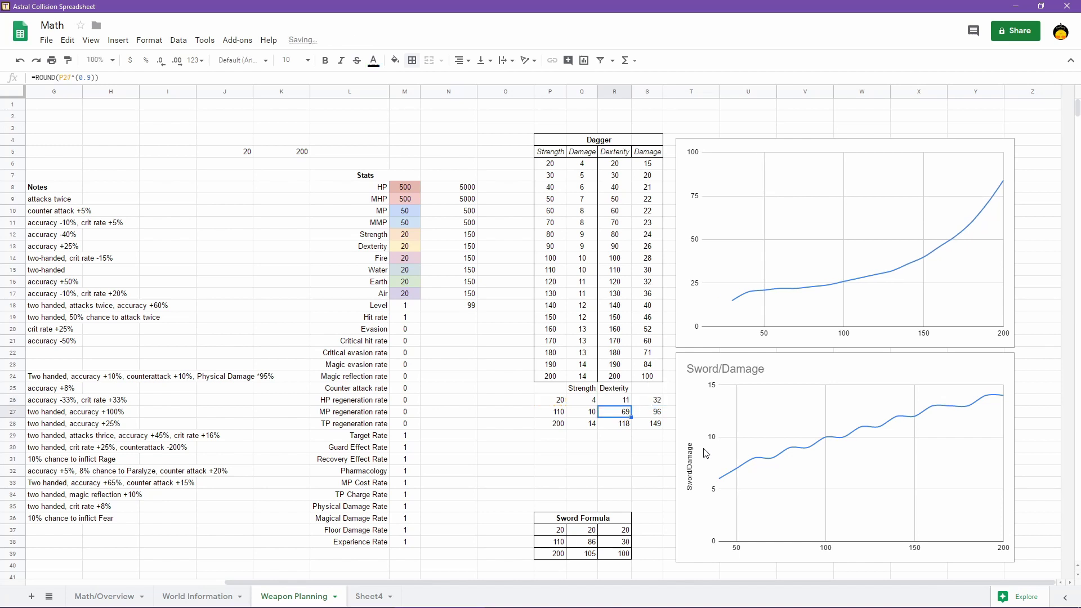
left_click(626, 401)
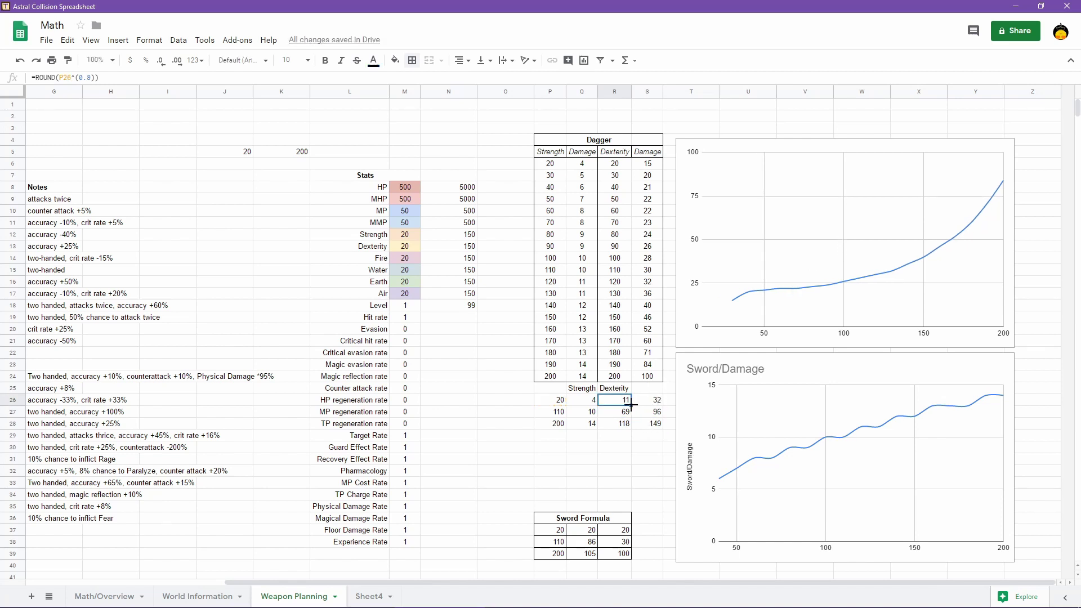
left_click_drag(632, 406, 632, 426)
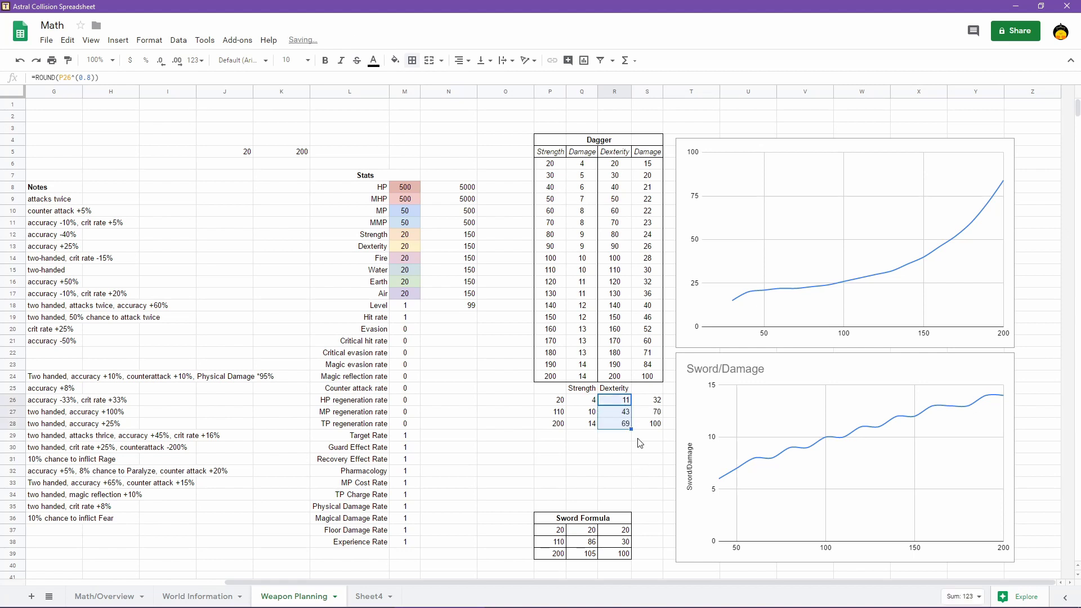
Set the exponent of the Dexterity formula in R26 to 0.85 and fill it down through R28
double_click(626, 405)
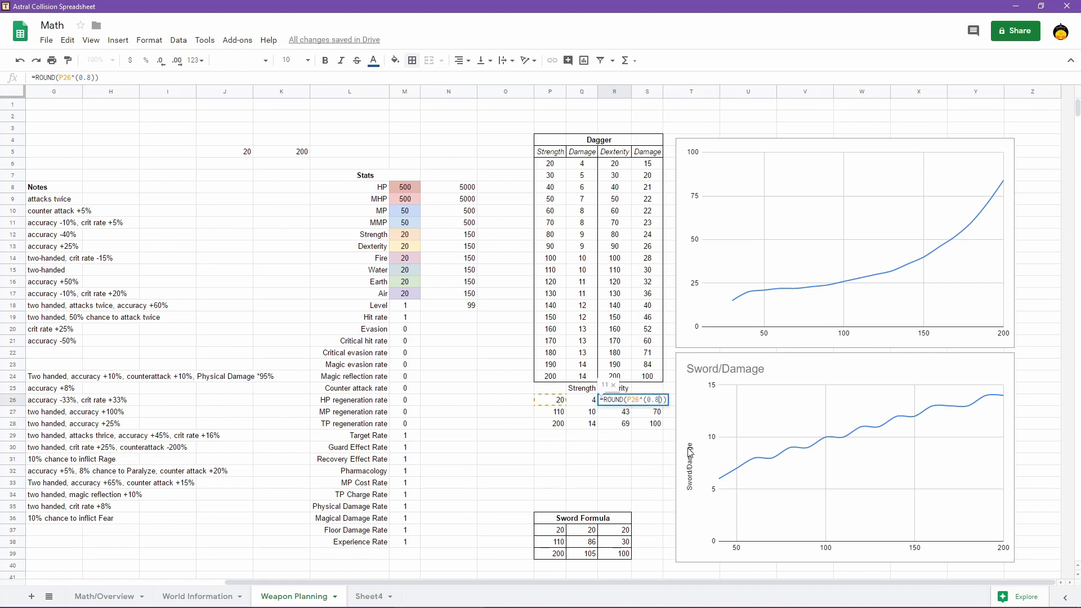
key("Return")
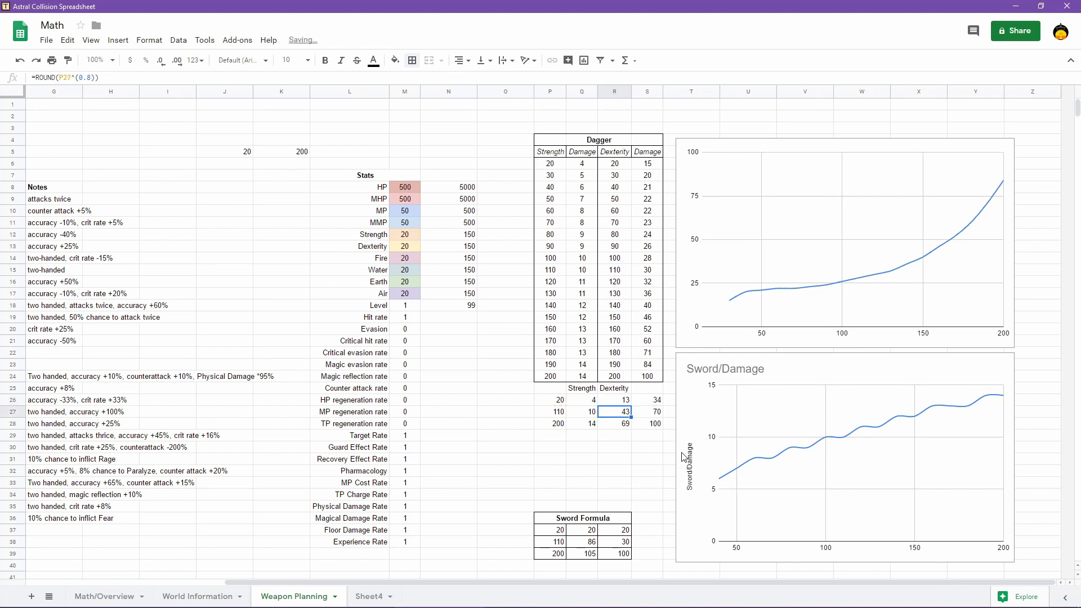
left_click(625, 403)
left_click_drag(631, 405, 625, 426)
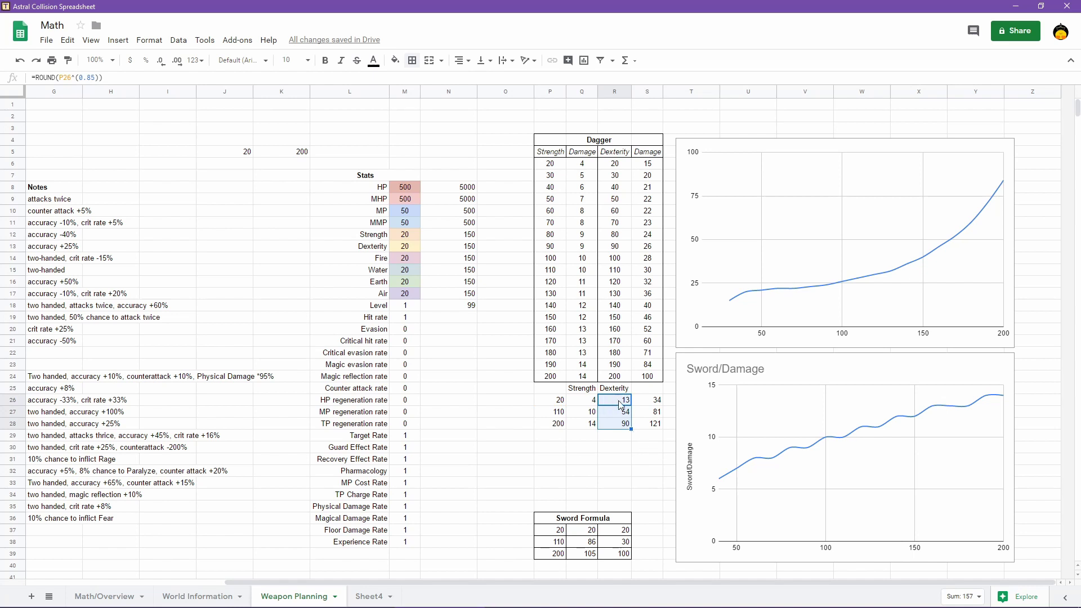
Set the constant in the combined damage formula in S26 to 18
double_click(652, 401)
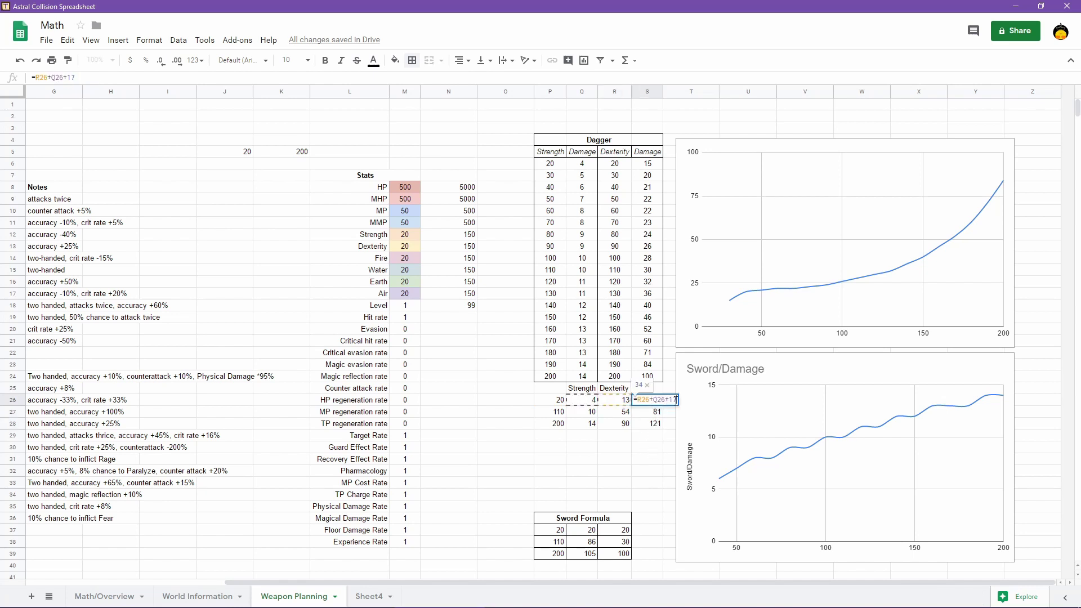
type("8")
key("Delete")
key("Return")
left_click(658, 403)
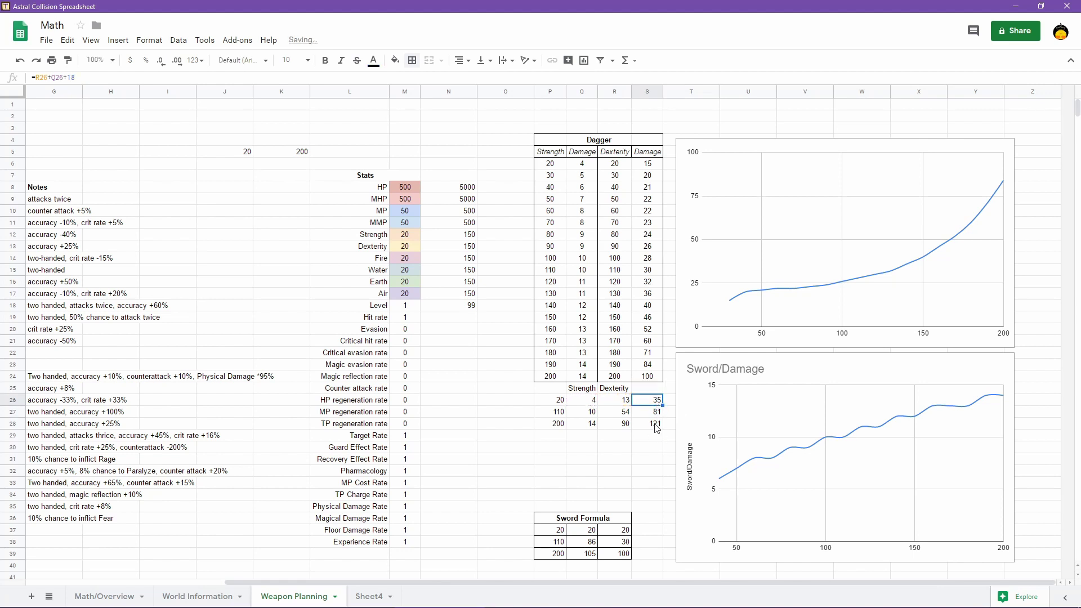
Set the exponent of the Dexterity formula in R26 to 0.83 and fill it down through R28
double_click(626, 401)
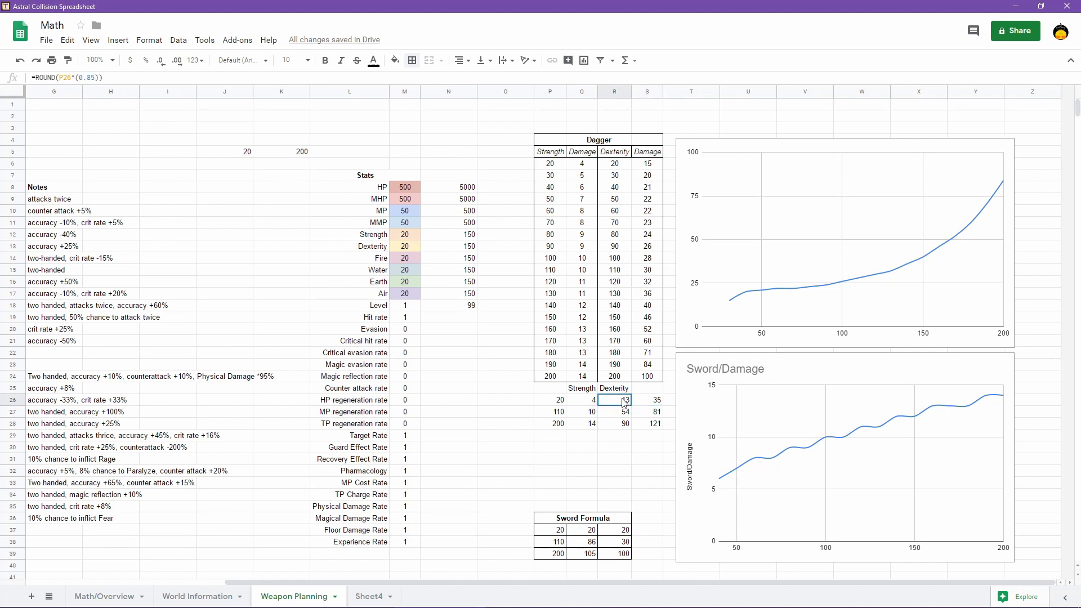
left_click(658, 400)
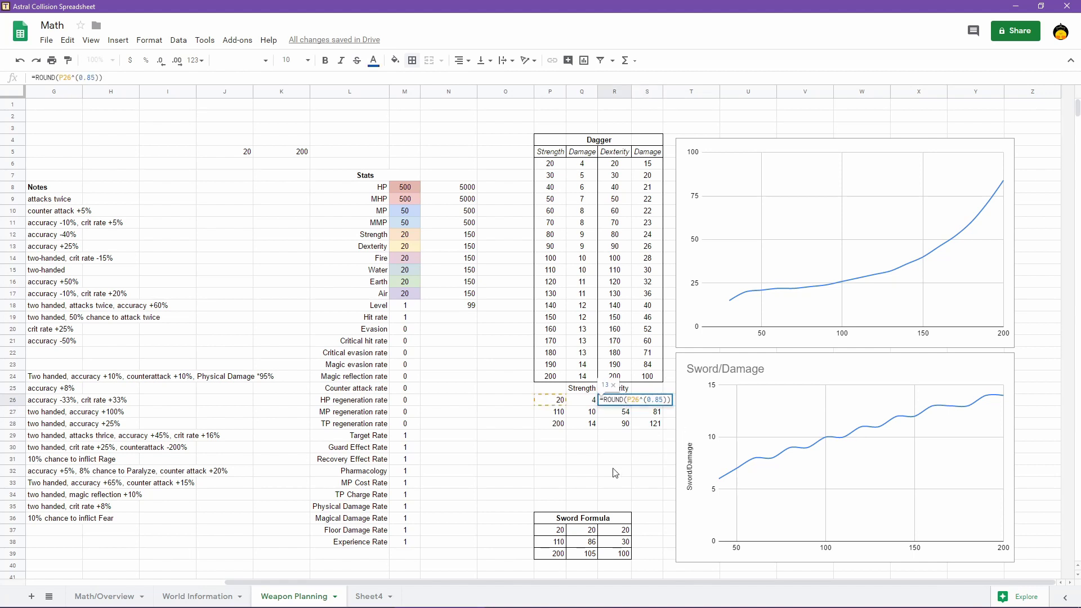
key("Delete")
type("4")
key("Return")
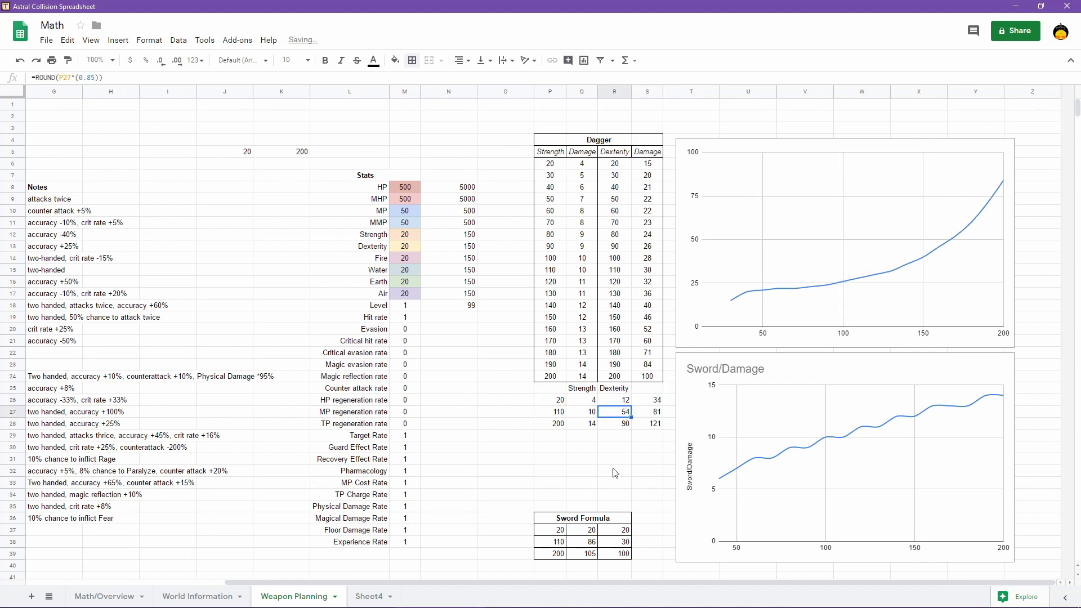
left_click(622, 403)
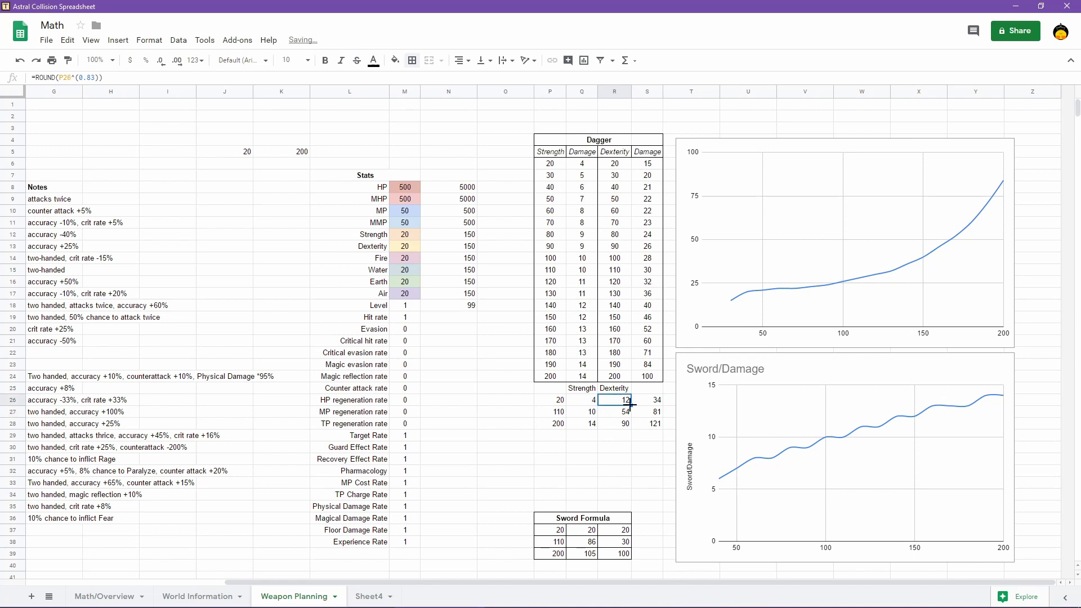
left_click_drag(628, 404, 631, 426)
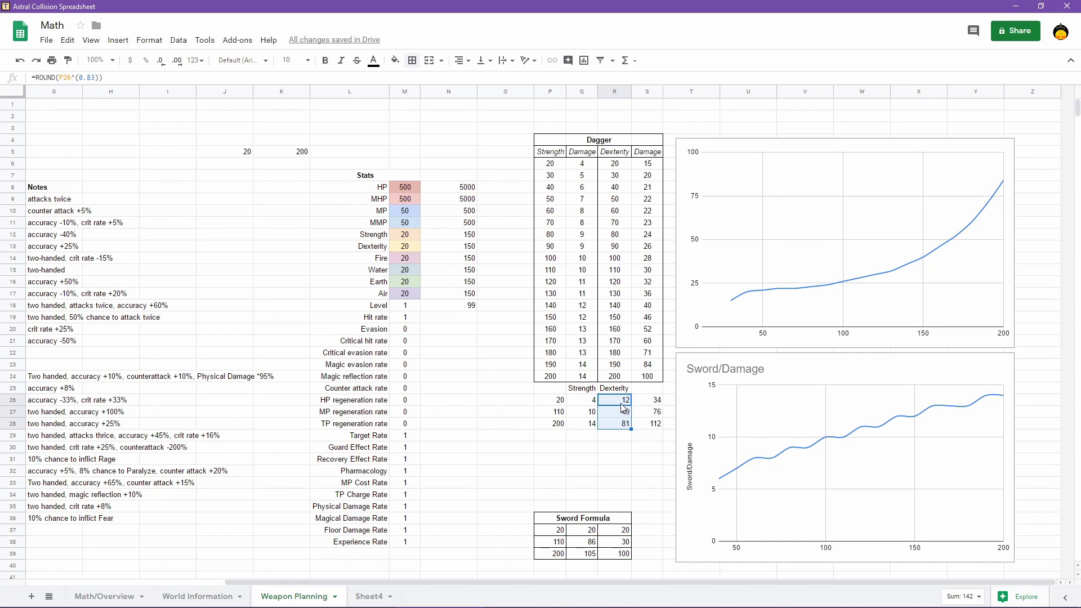
Set the exponent of the Dexterity formula in R26 to 0.81 and fill it down through R28
left_click(652, 426)
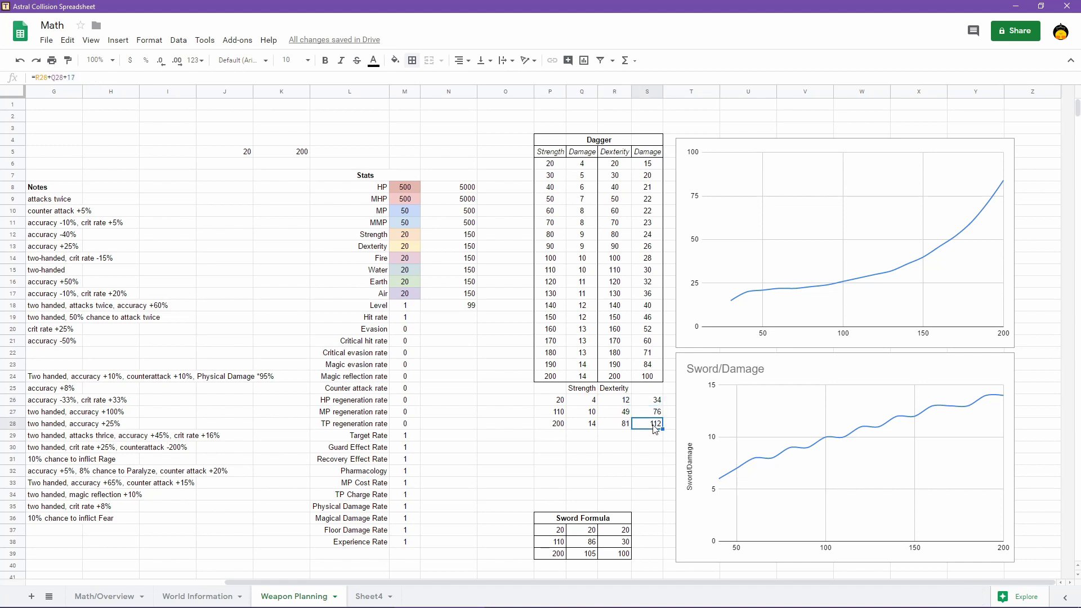
left_click(656, 403)
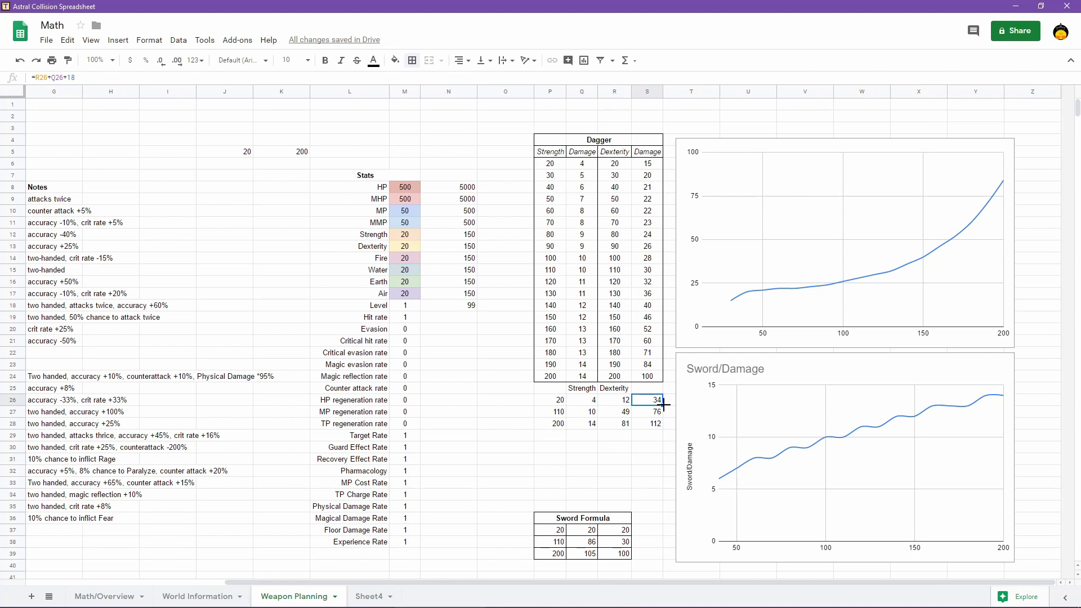
double_click(619, 403)
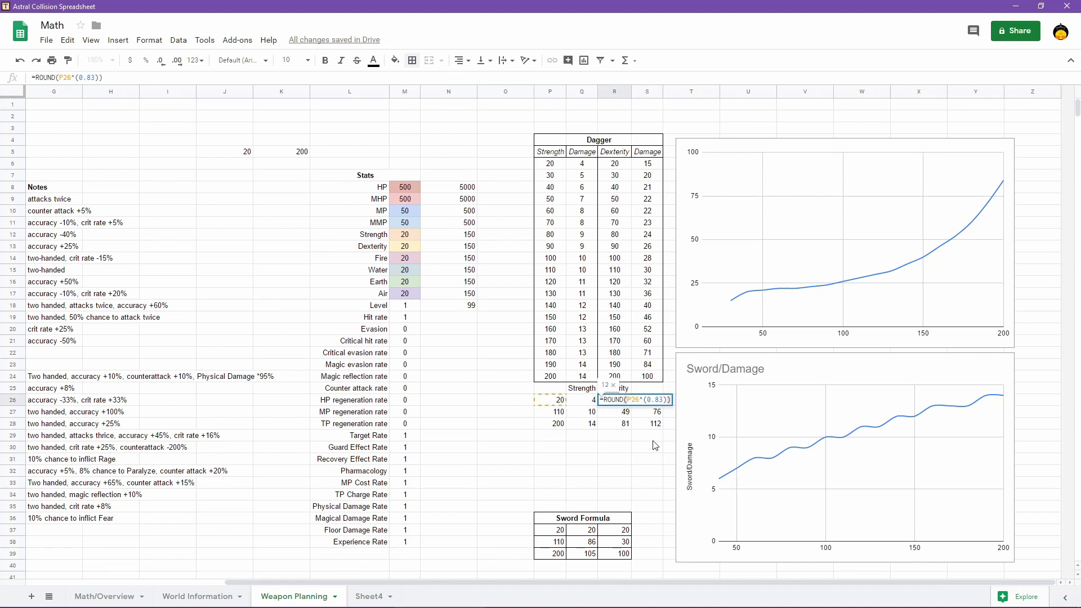
key("Left")
key("Left")
key("shift+Left")
type("1")
key("Return")
left_click(624, 401)
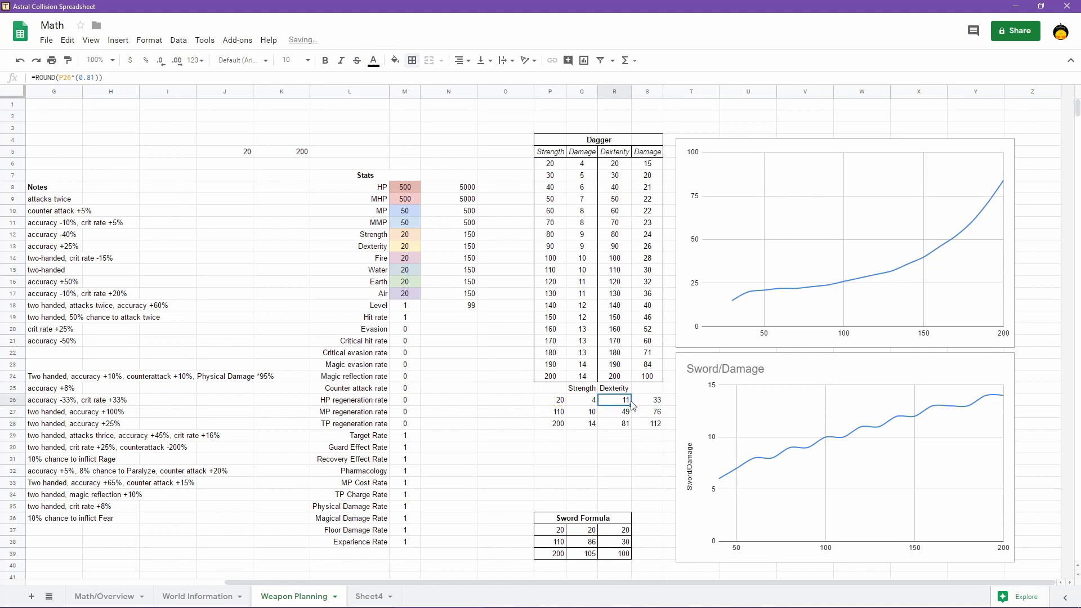
left_click_drag(629, 404, 626, 426)
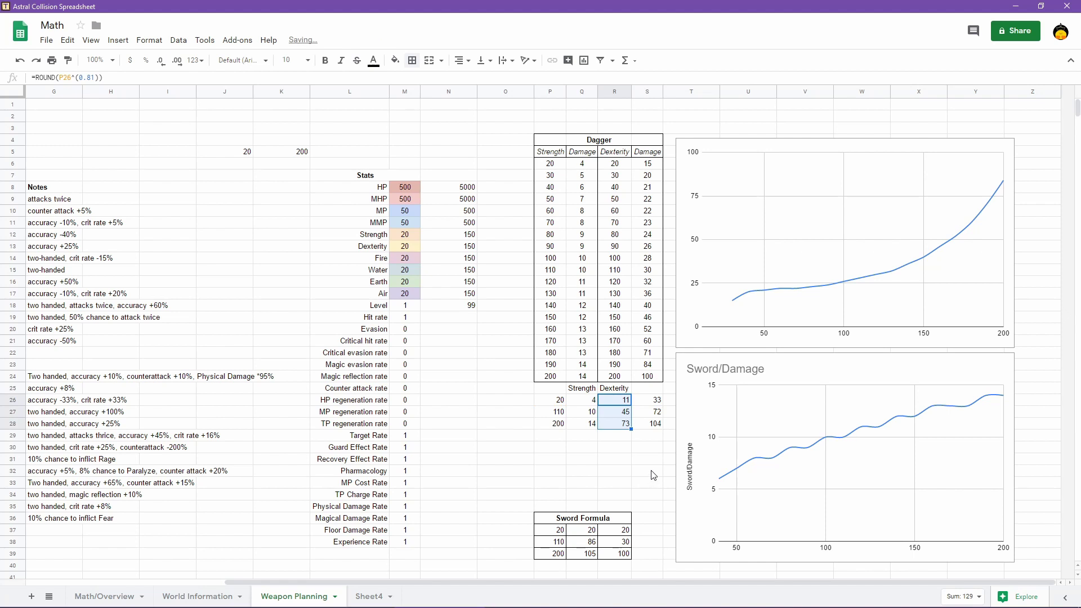
Set the constant in the combined damage formula in S26 to 20 and fill it down through S28
double_click(655, 400)
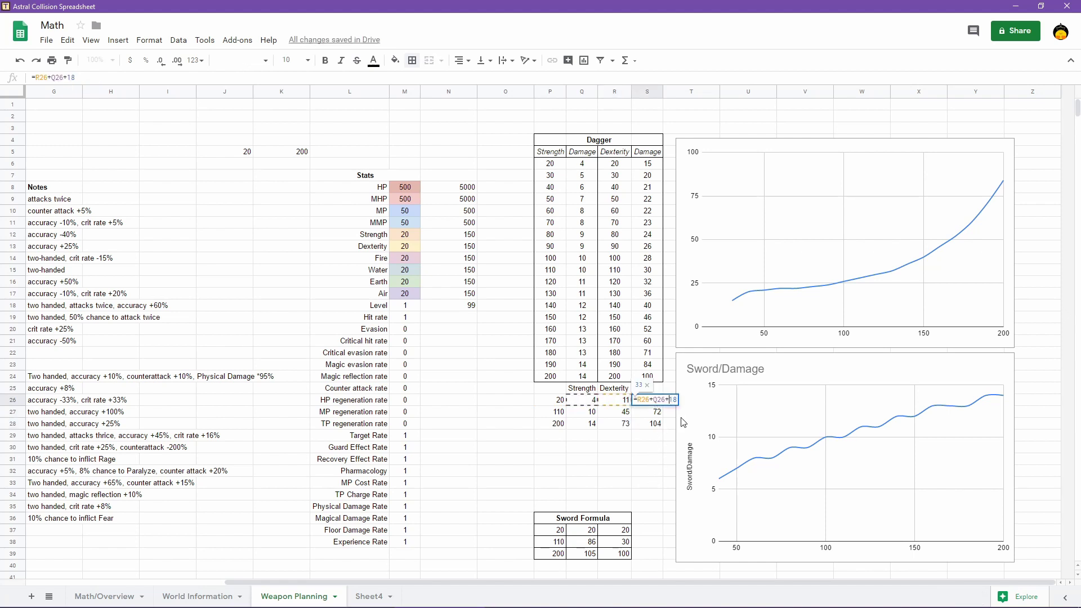
key("BackSpace")
key("BackSpace")
type("20")
key("Return")
left_click(654, 401)
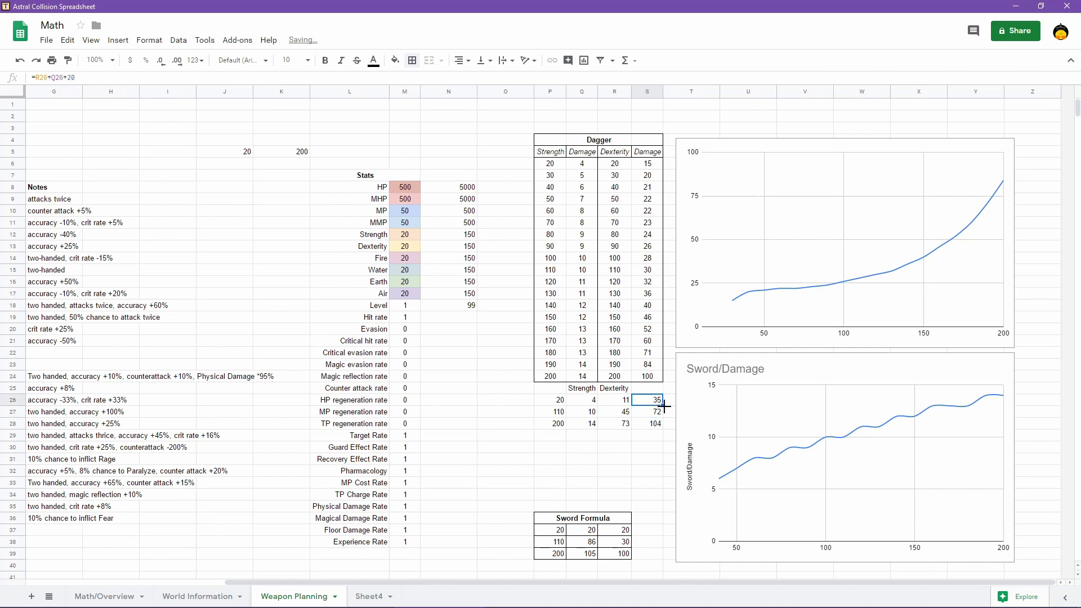
left_click_drag(663, 405, 662, 428)
left_click(614, 461)
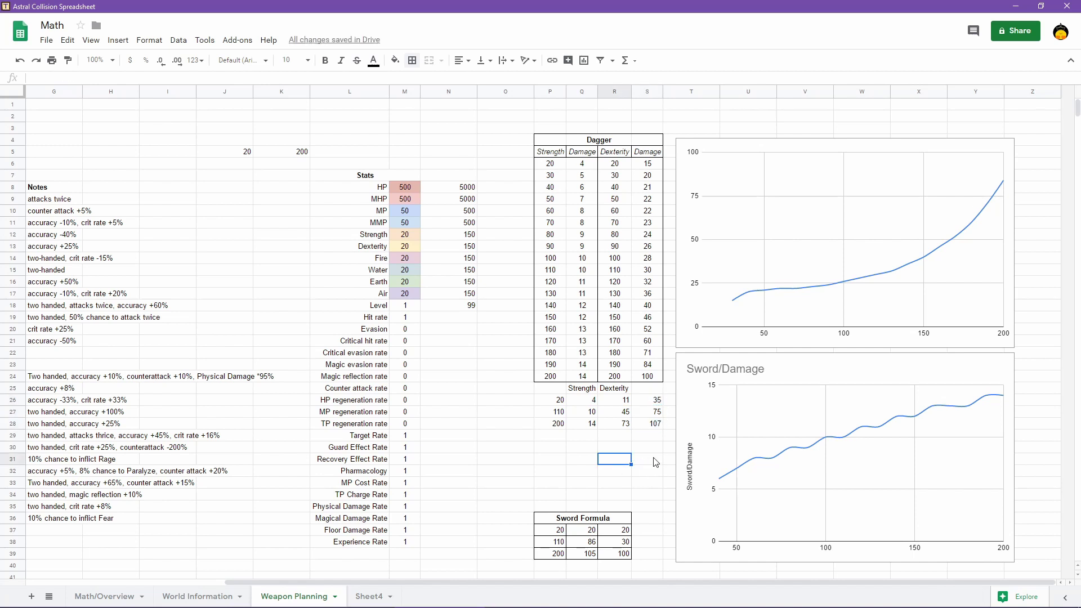
Edit the upper line chart and remove R6:R26 from its data range, keeping only S5:S24
left_click(798, 165)
left_click(1006, 148)
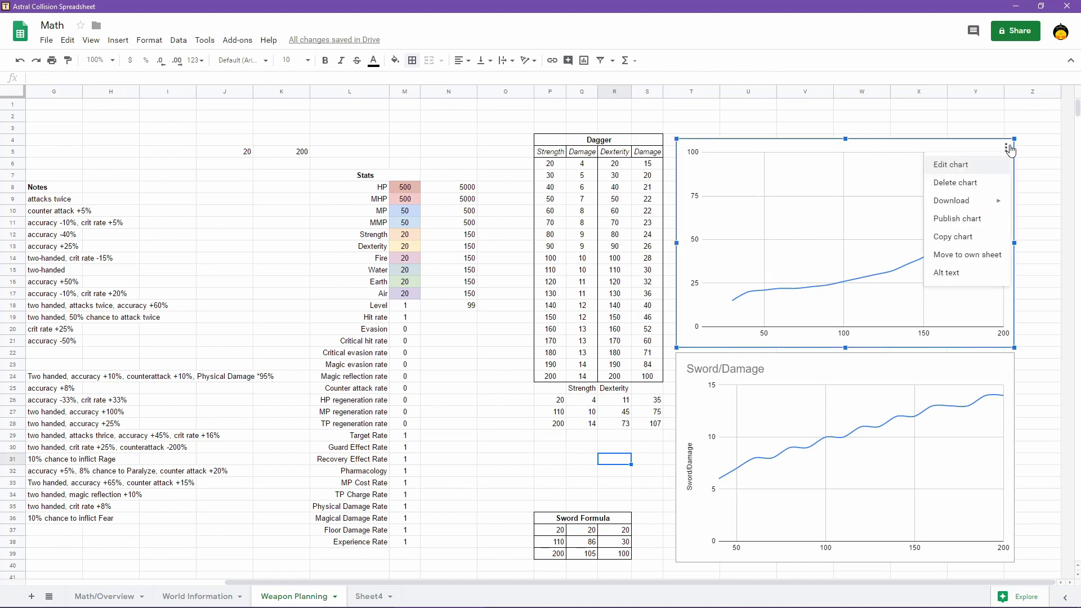
left_click(978, 162)
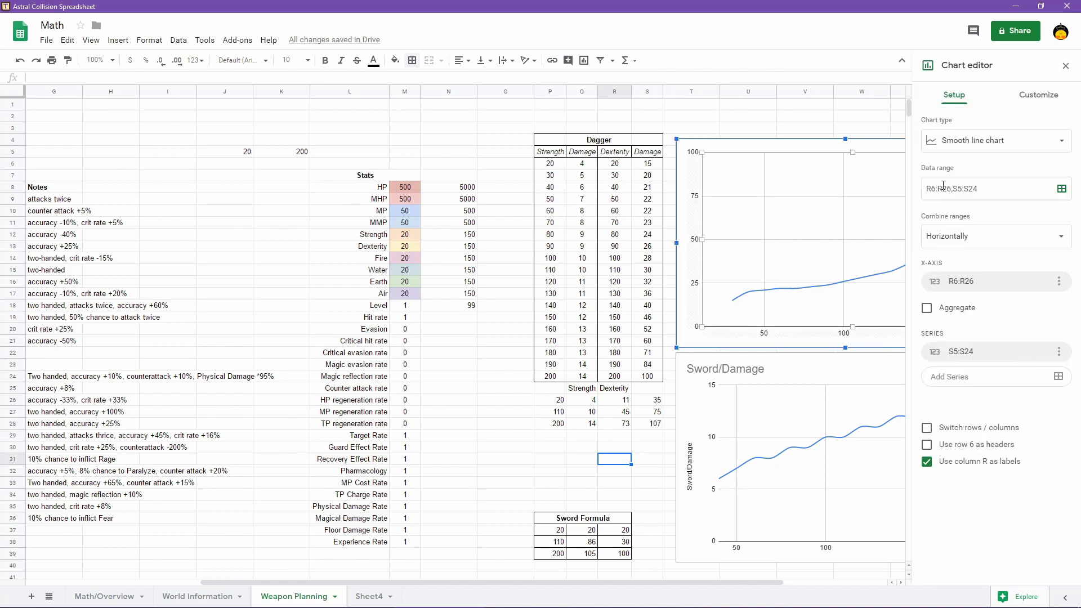
left_click(989, 188)
left_click(1062, 189)
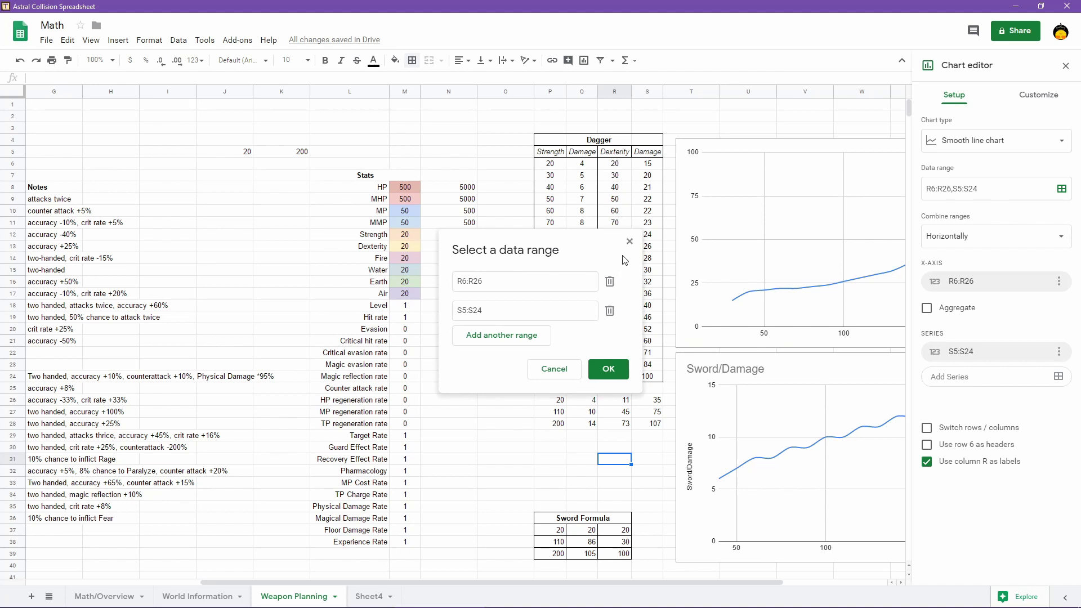
left_click(609, 282)
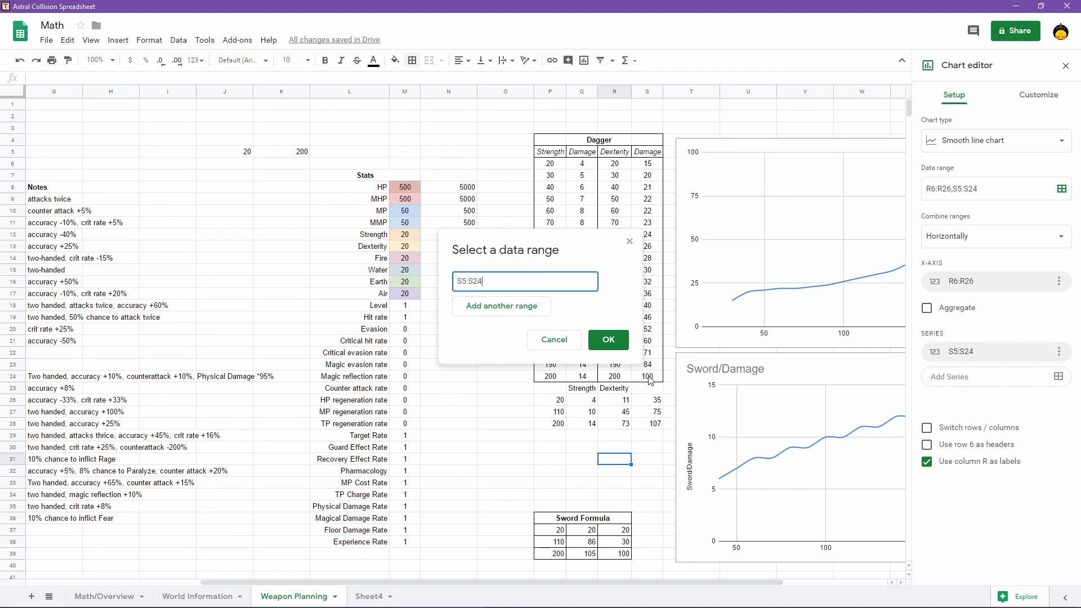
left_click(609, 341)
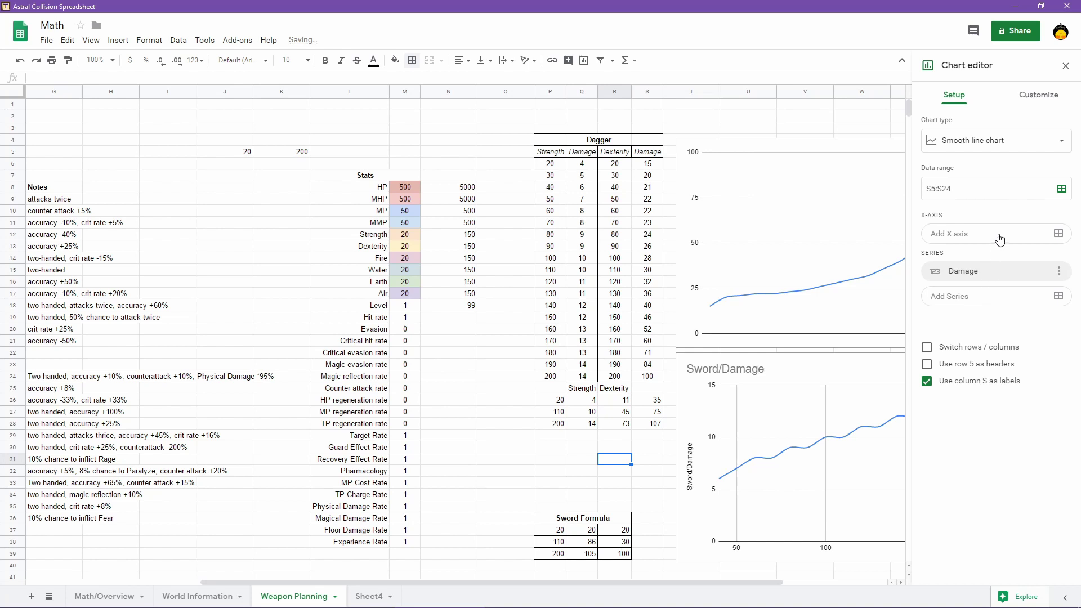
Add R6:R24 as the upper chart's X-axis range and close the chart editor
left_click(1037, 241)
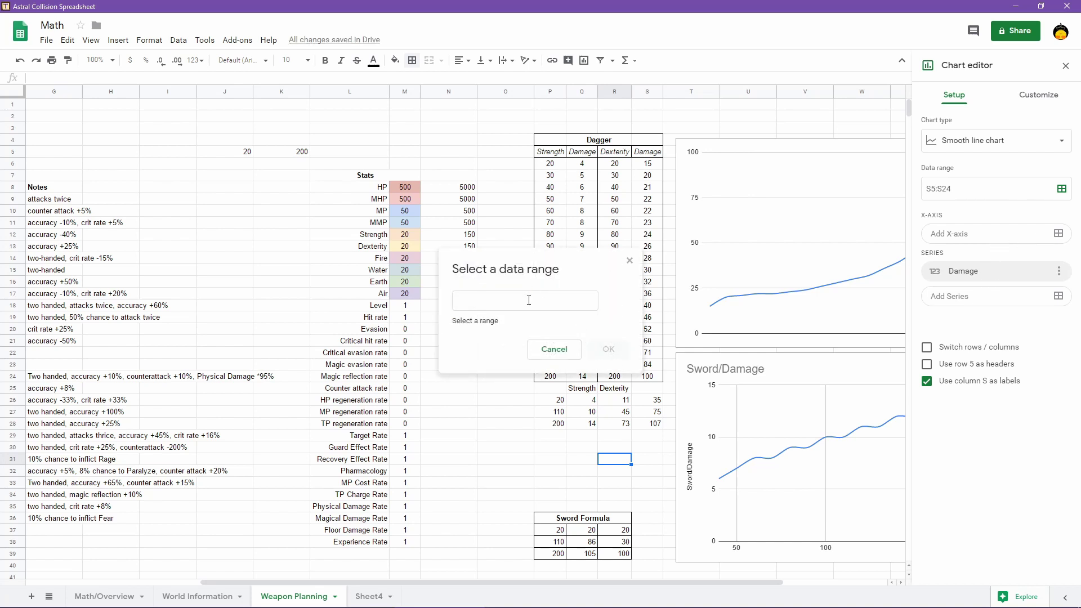
left_click(529, 300)
type("R6:4")
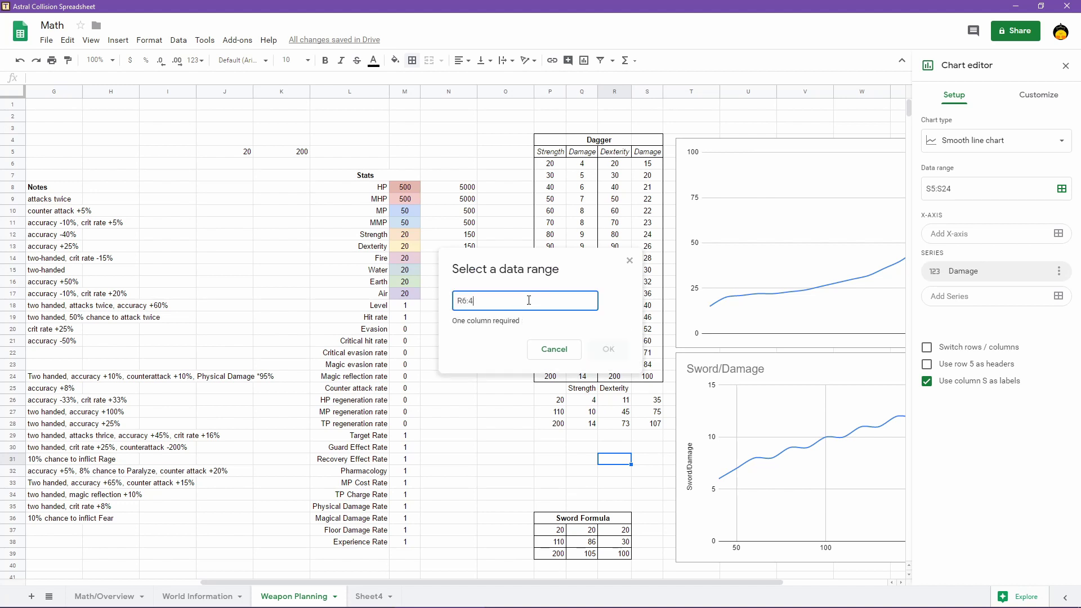
key("BackSpace")
type("R2")
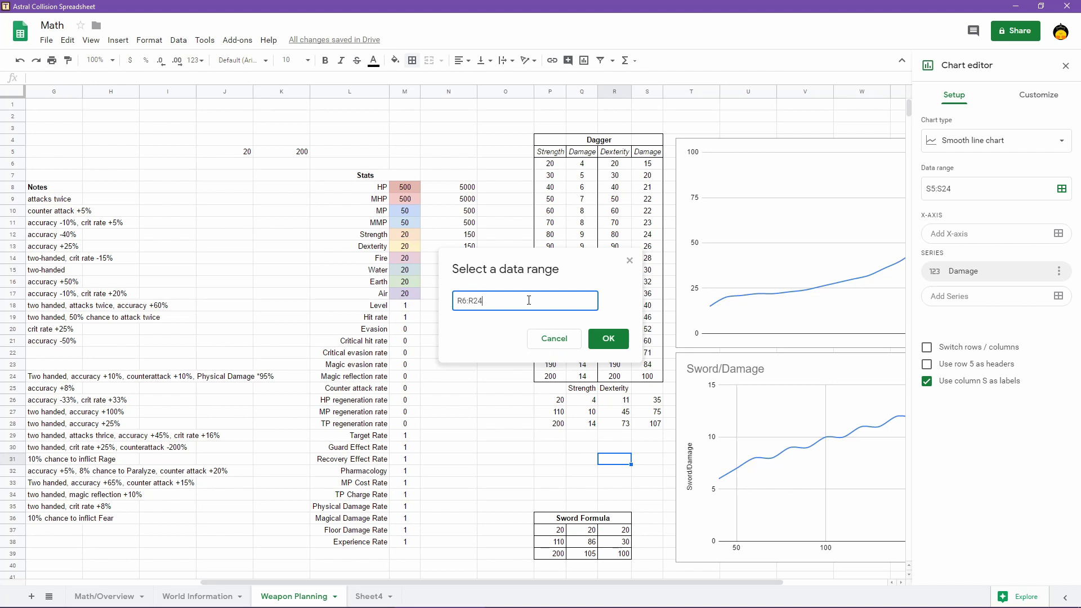
left_click(608, 338)
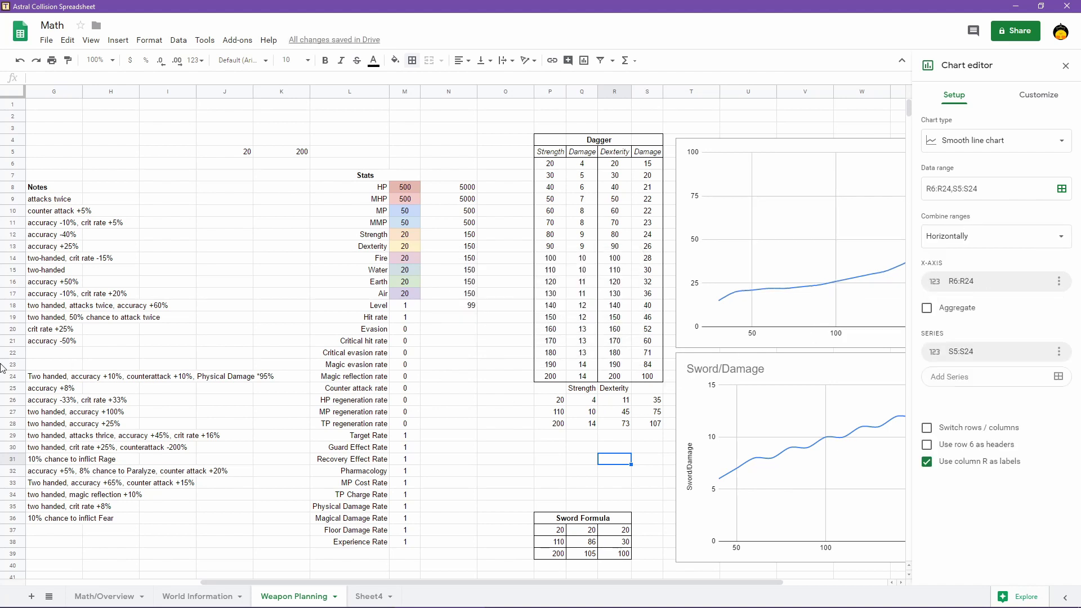
left_click(14, 377)
Check the formulas in R26 and S26 and copy the Dexterity damage formula from R26
left_click(608, 402)
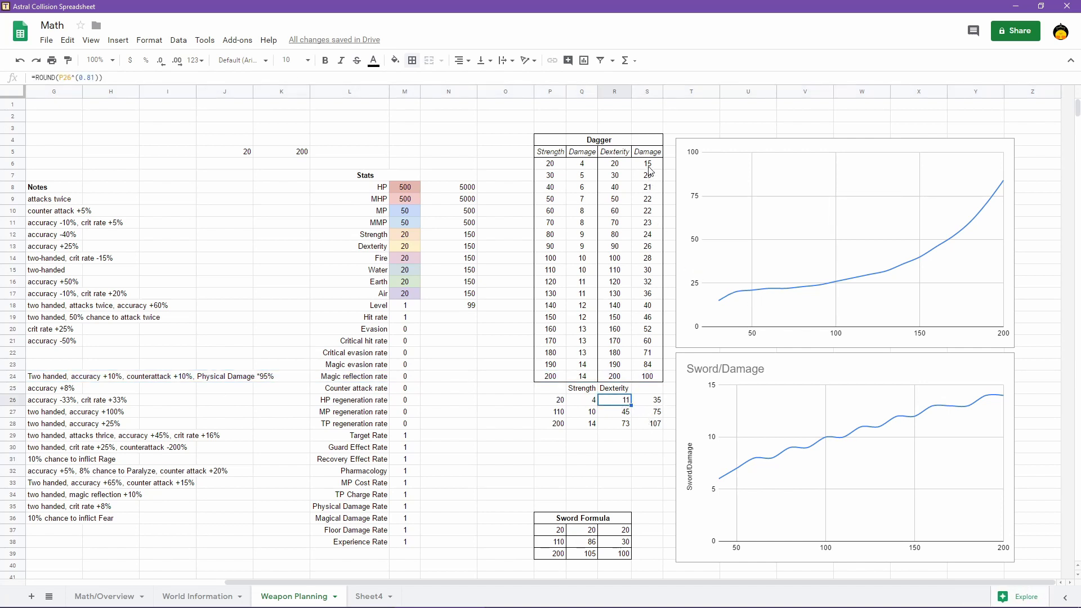
left_click(655, 401)
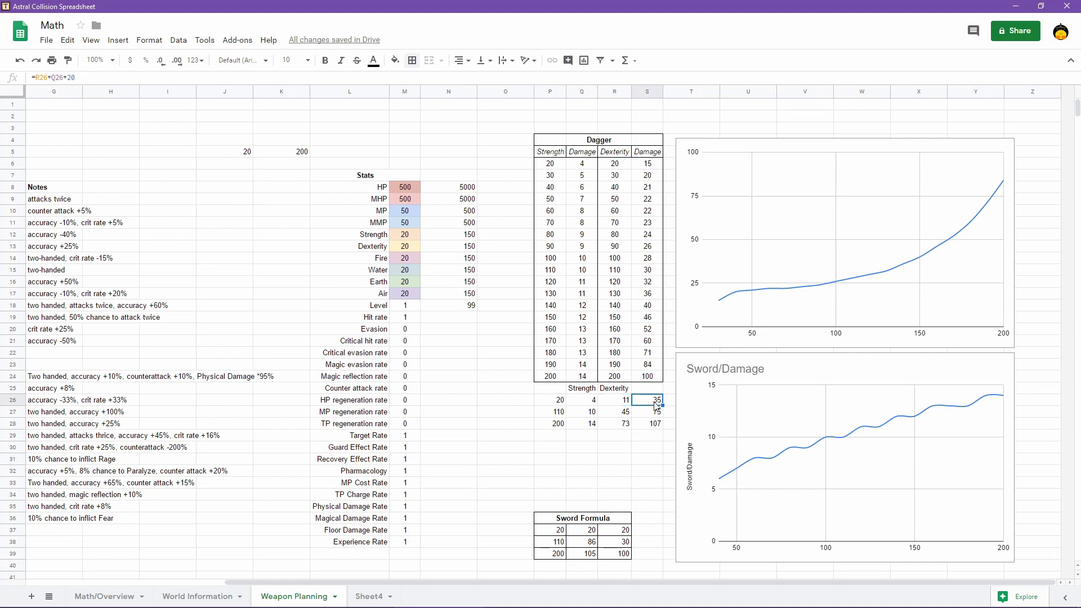
left_click(624, 403)
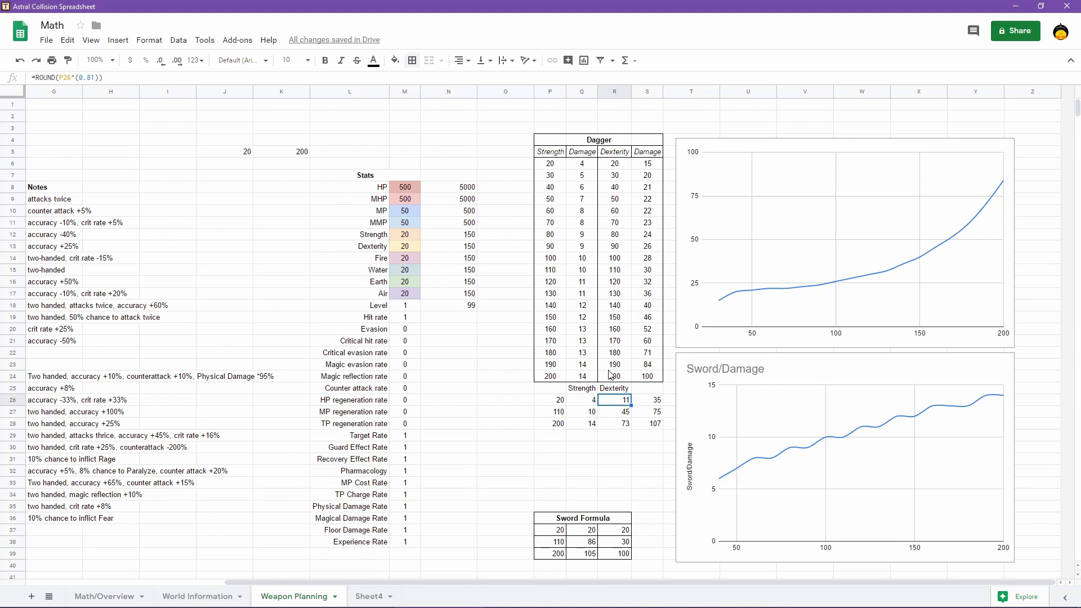
left_click(128, 78)
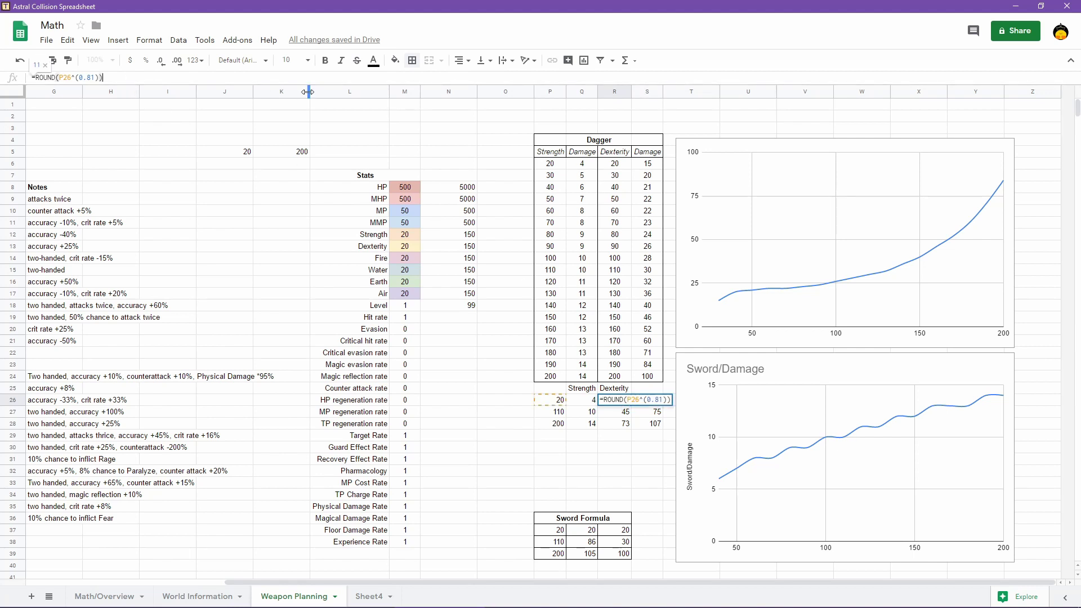
key("ctrl+a")
key("ctrl+c")
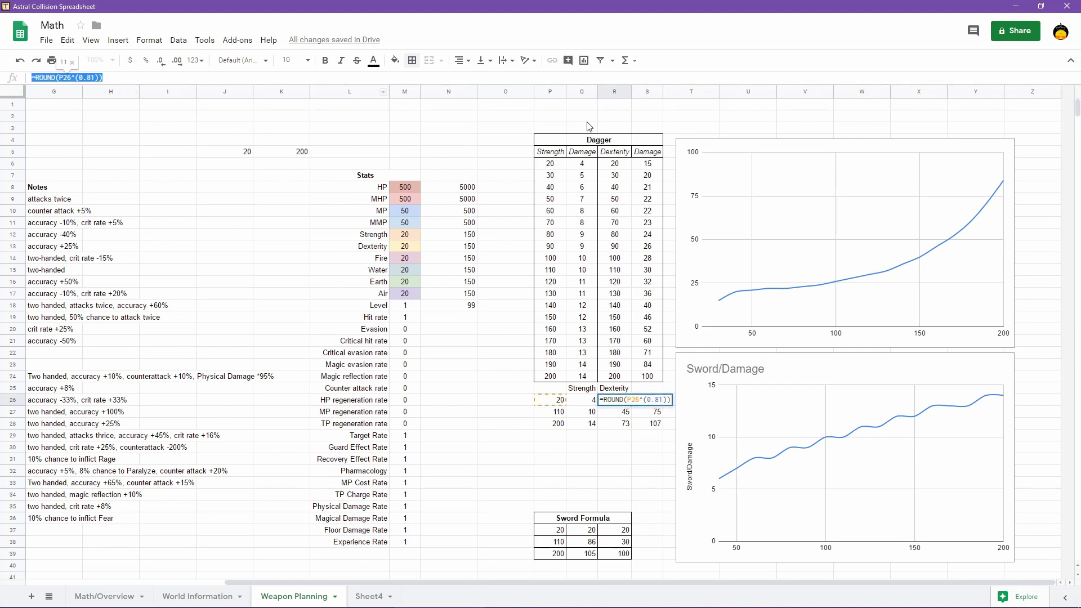
Replace the first Dexterity damage value in S6 with the copied formula, referencing R6: =ROUND(R6^(0.81))
left_click(647, 164)
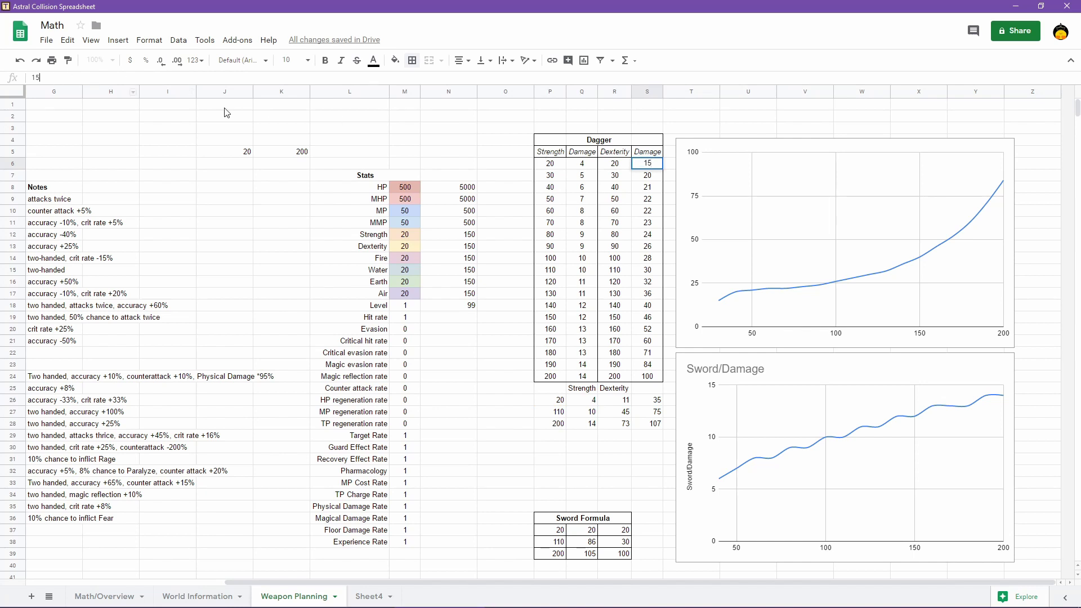
key("ctrl+v")
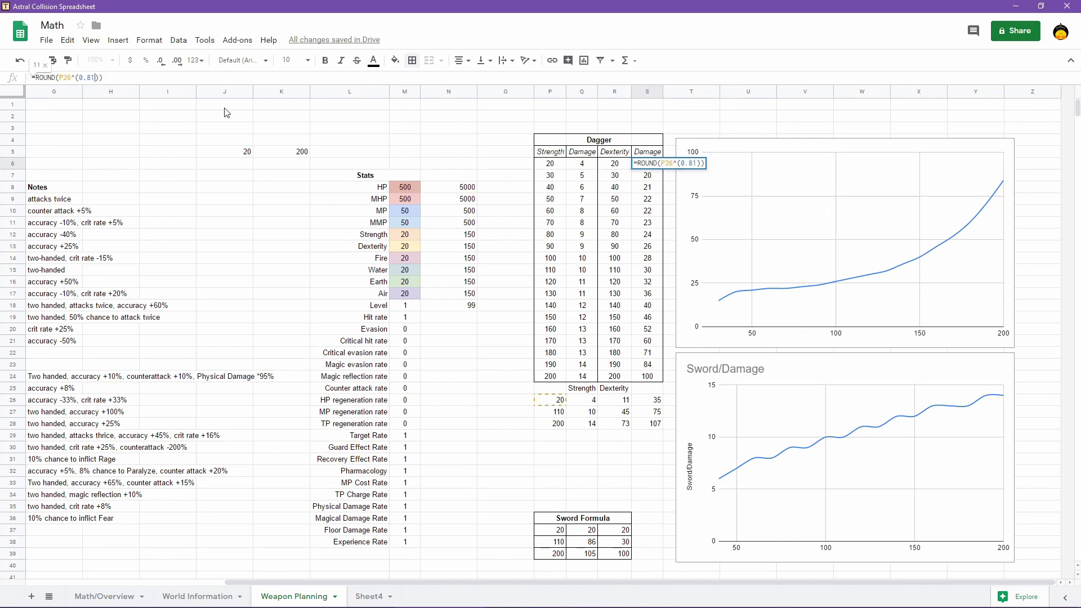
key("Left")
key("Left")
key("Left")
key("Left")
key("Left")
key("BackSpace")
key("BackSpace")
key("BackSpace")
left_click(613, 166)
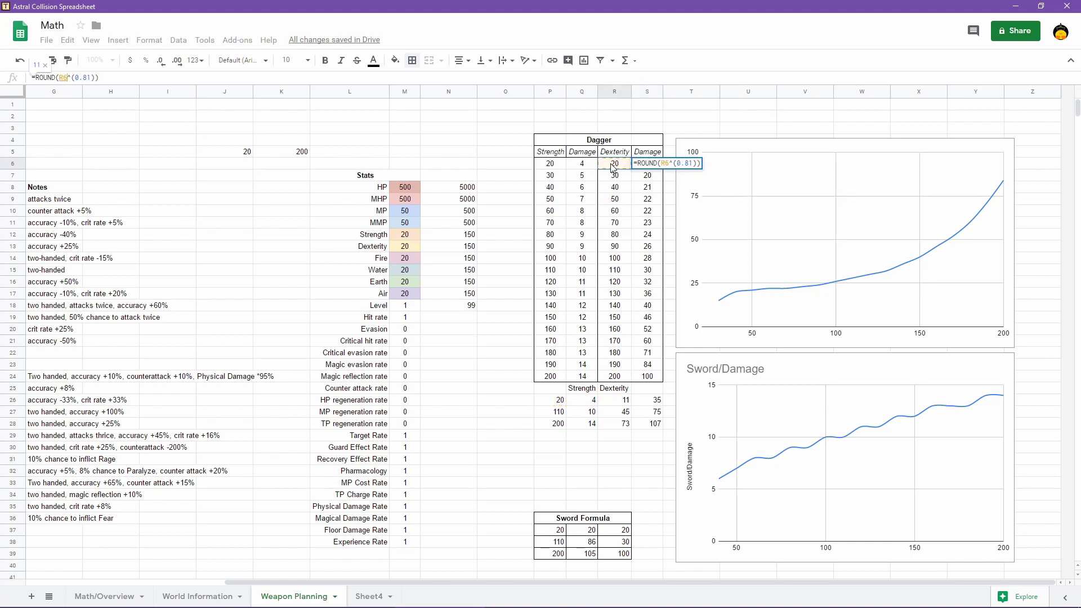
key("Return")
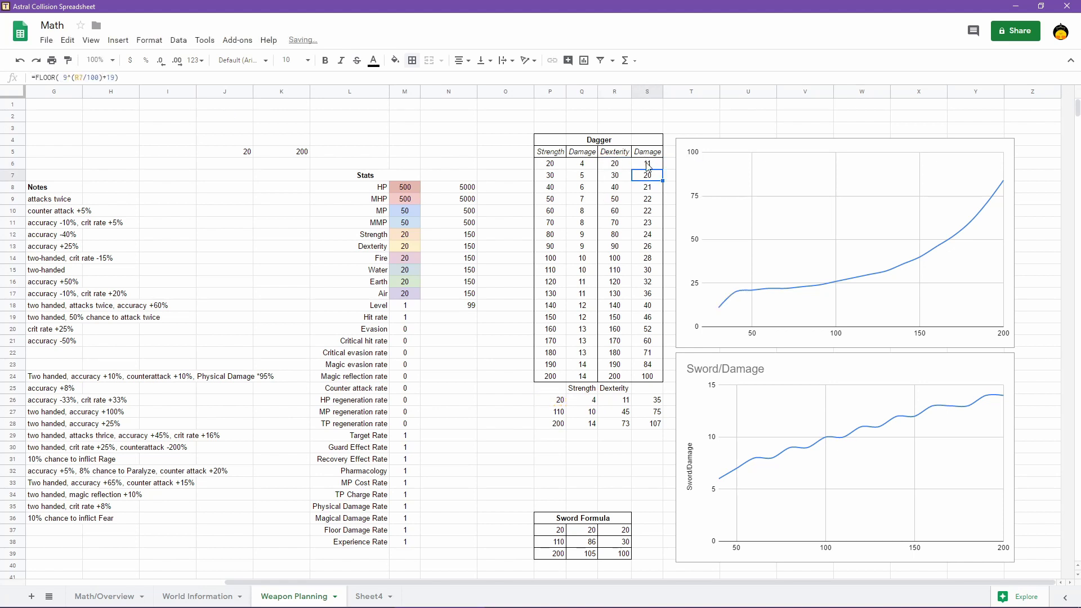
Fill the formula from S6 down through S24 and apply a bottom border to the filled range
left_click_drag(663, 170, 665, 381)
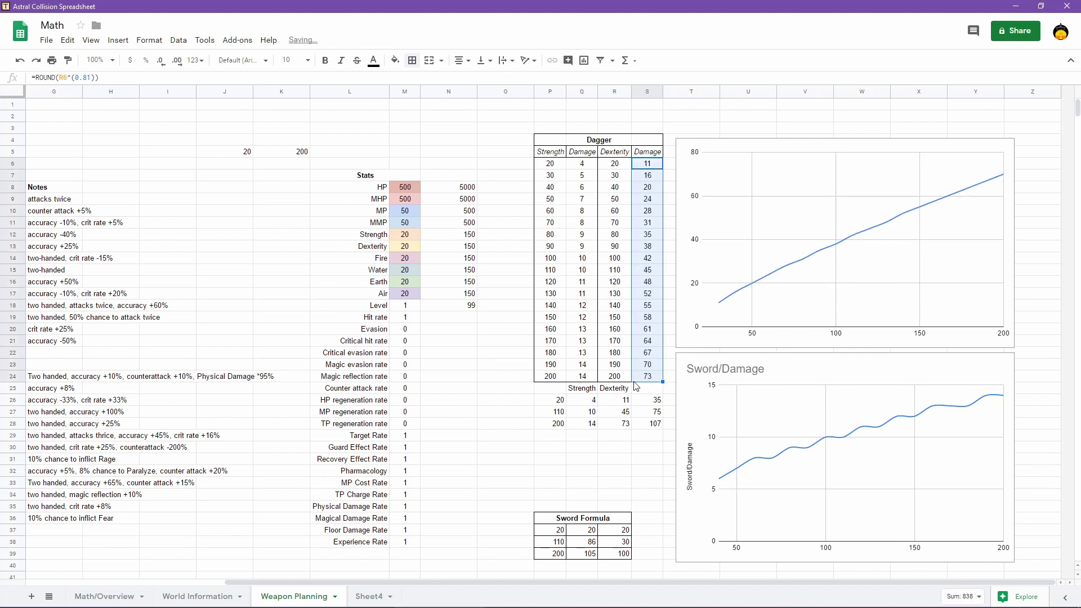
left_click(415, 63)
left_click(462, 99)
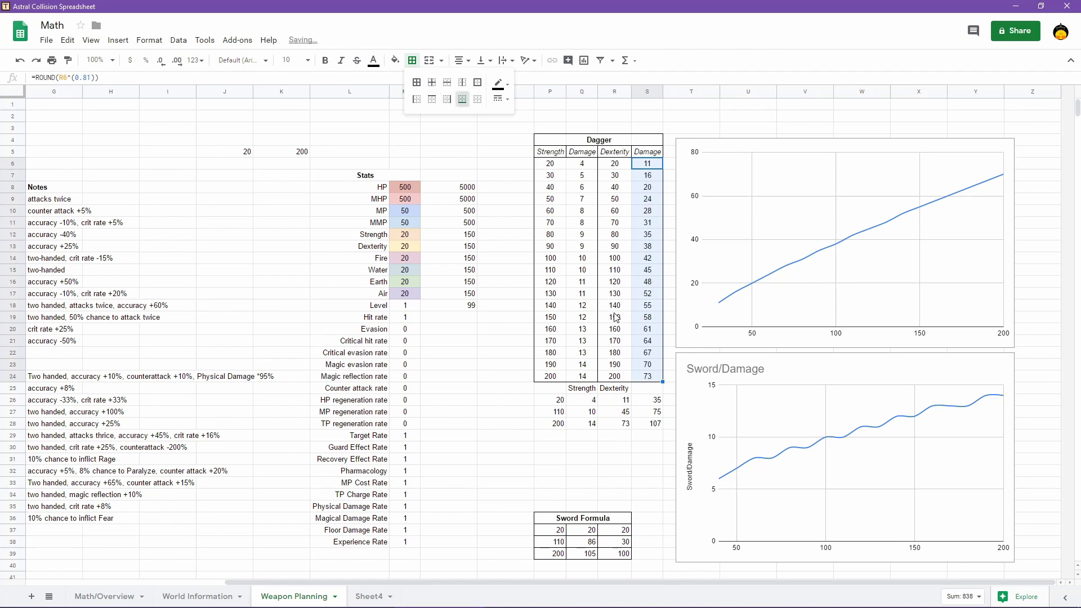
left_click(616, 317)
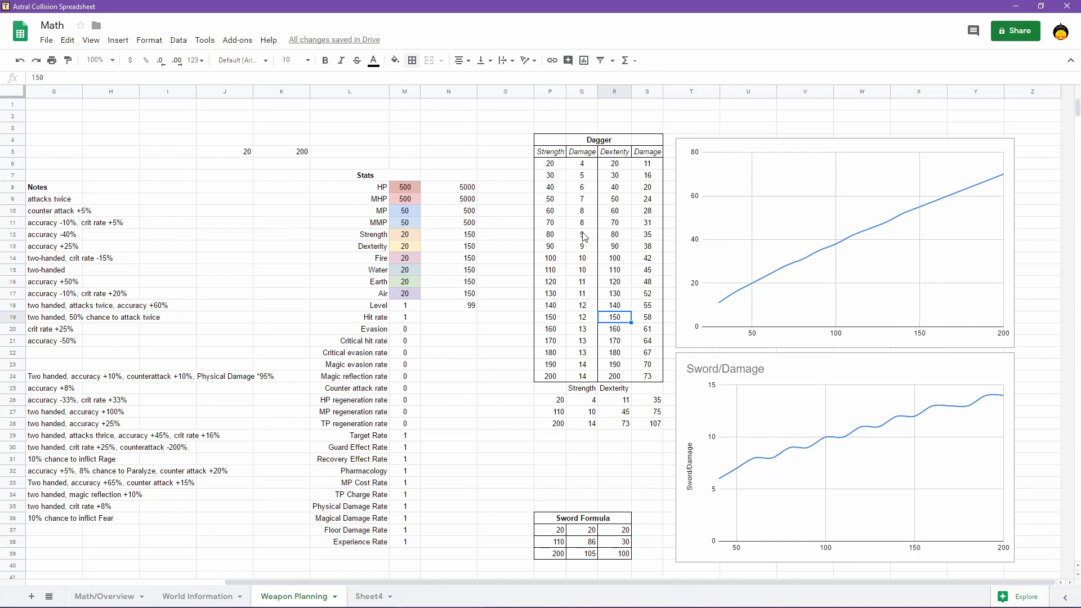
Examine the Dexterity damage formulas in S6, R26 and R28
left_click(646, 166)
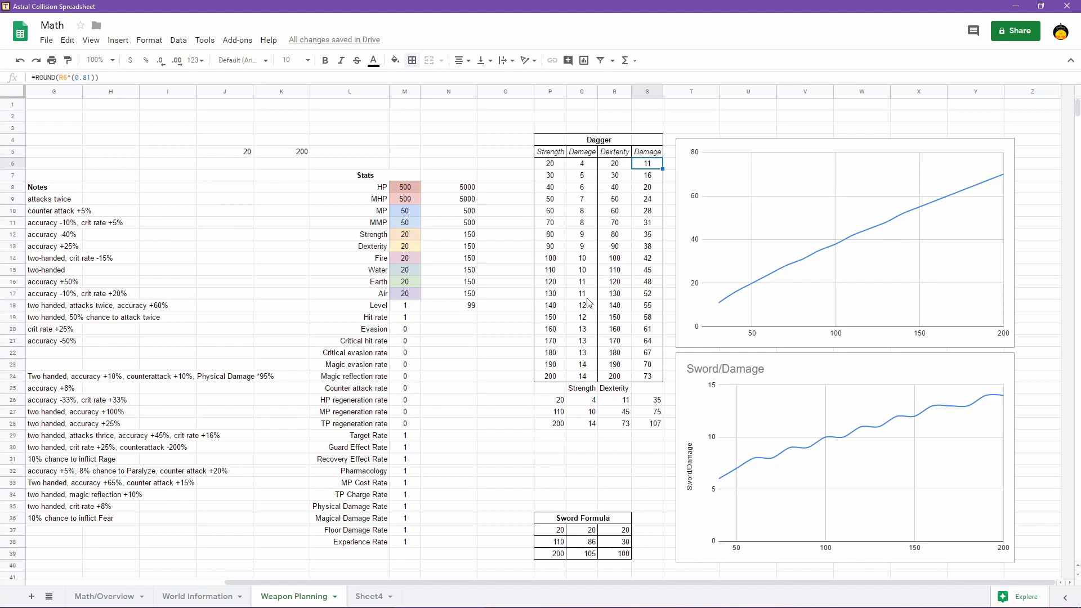
double_click(624, 400)
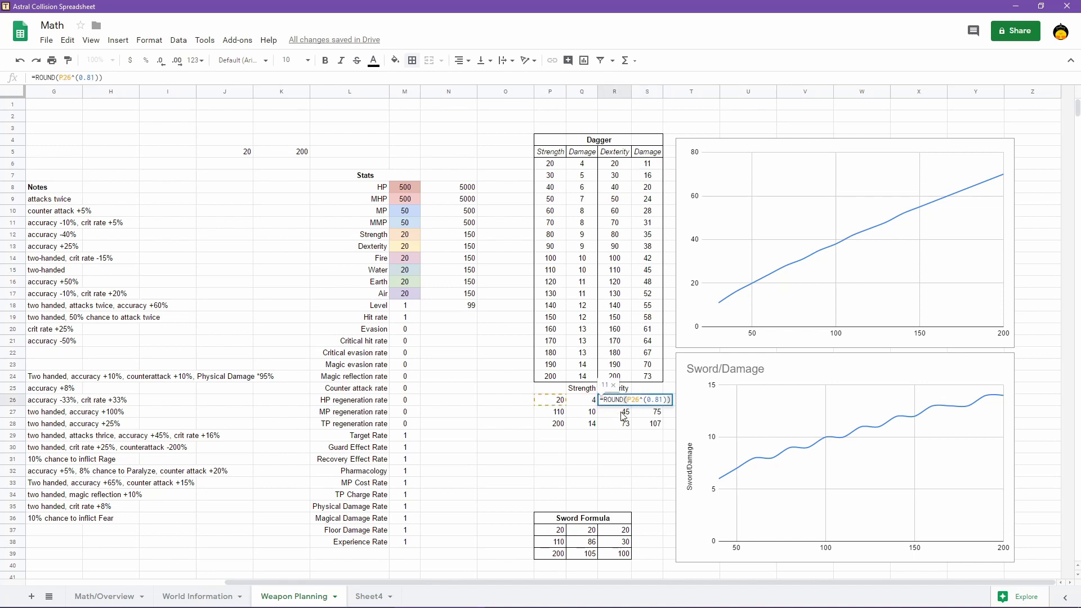
key("Return")
left_click(624, 425)
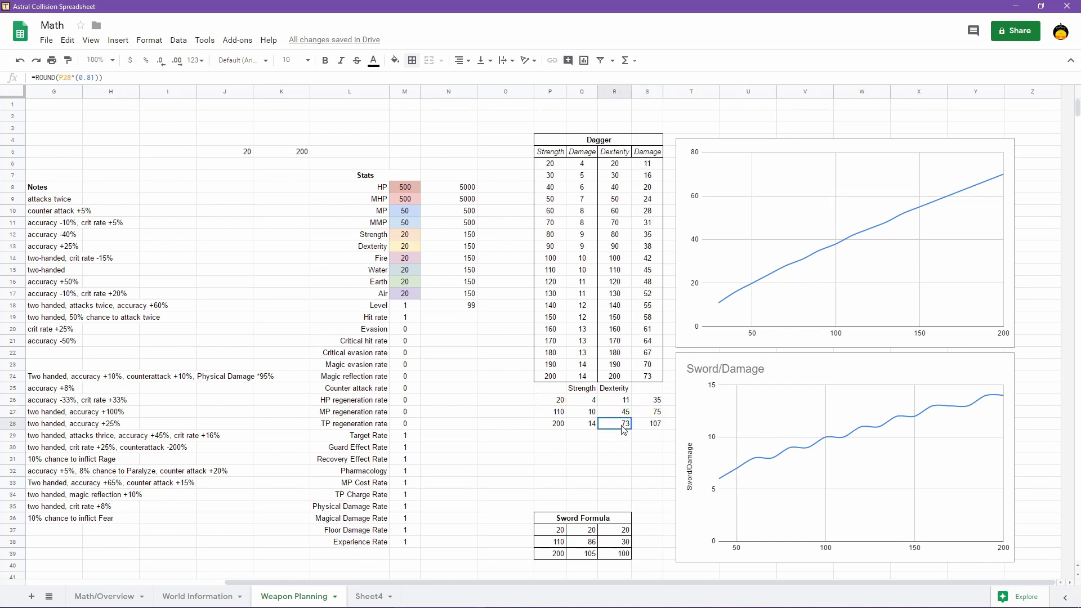
key("Up")
key("Up")
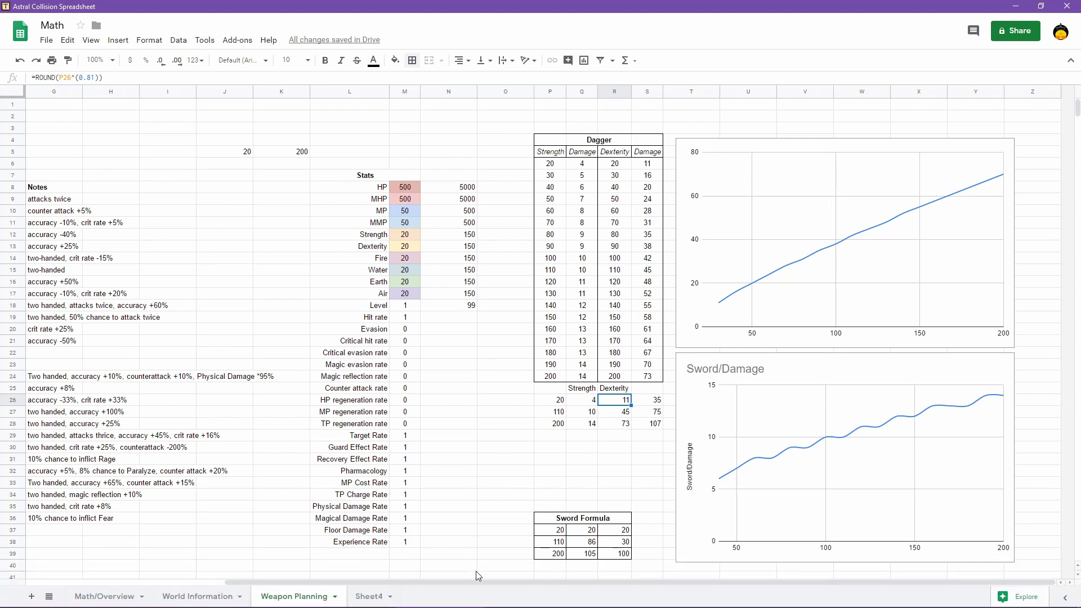
Open a new Notepad window, place it clear of the damage tables and start a formula with an equals sign
key("super+r")
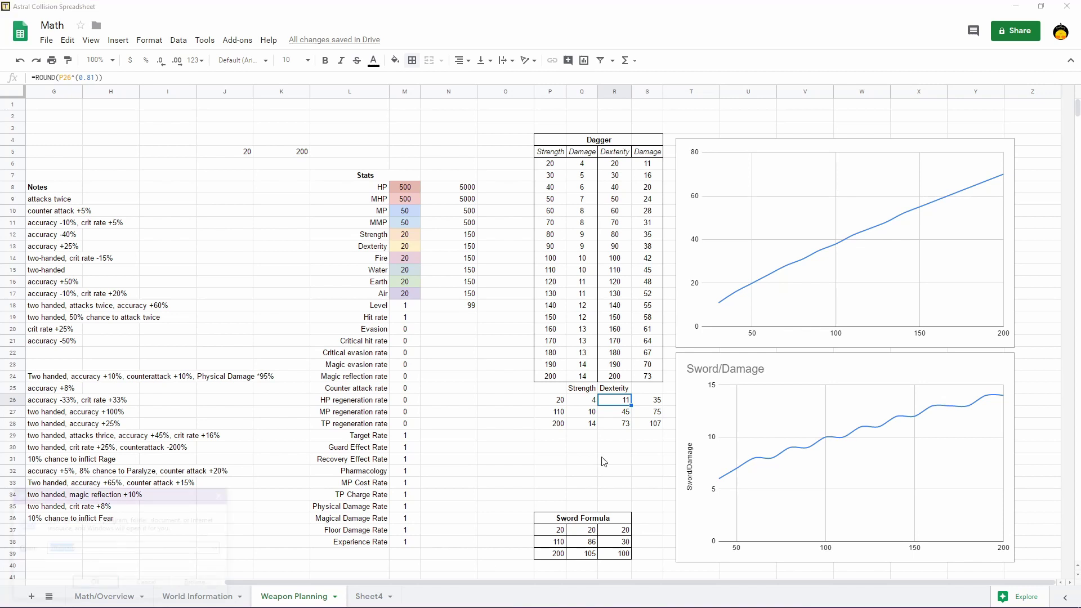
type("notepad")
key("Return")
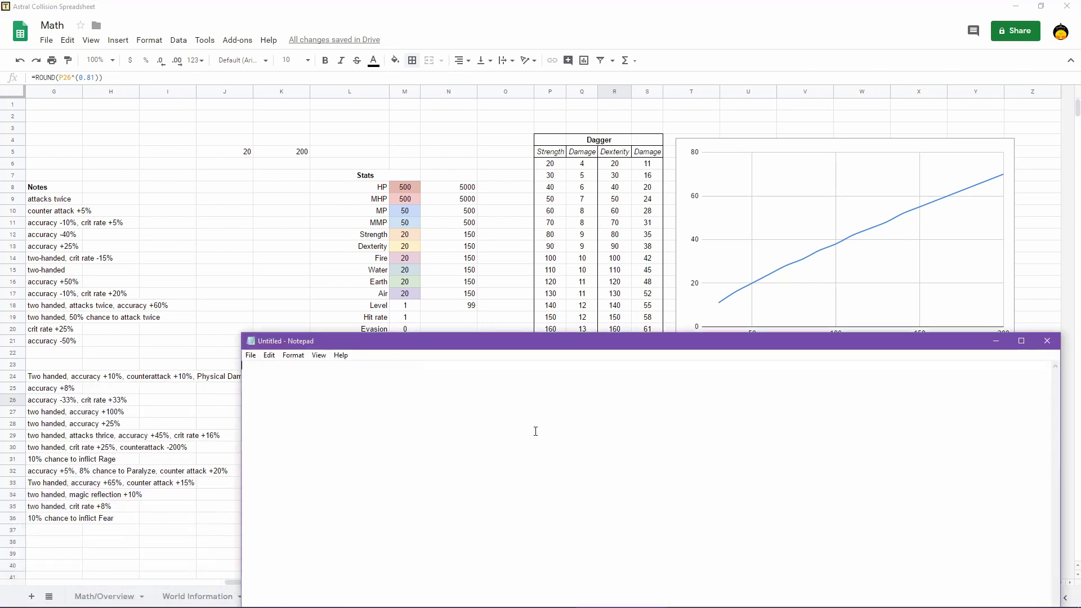
left_click_drag(493, 344, 932, 400)
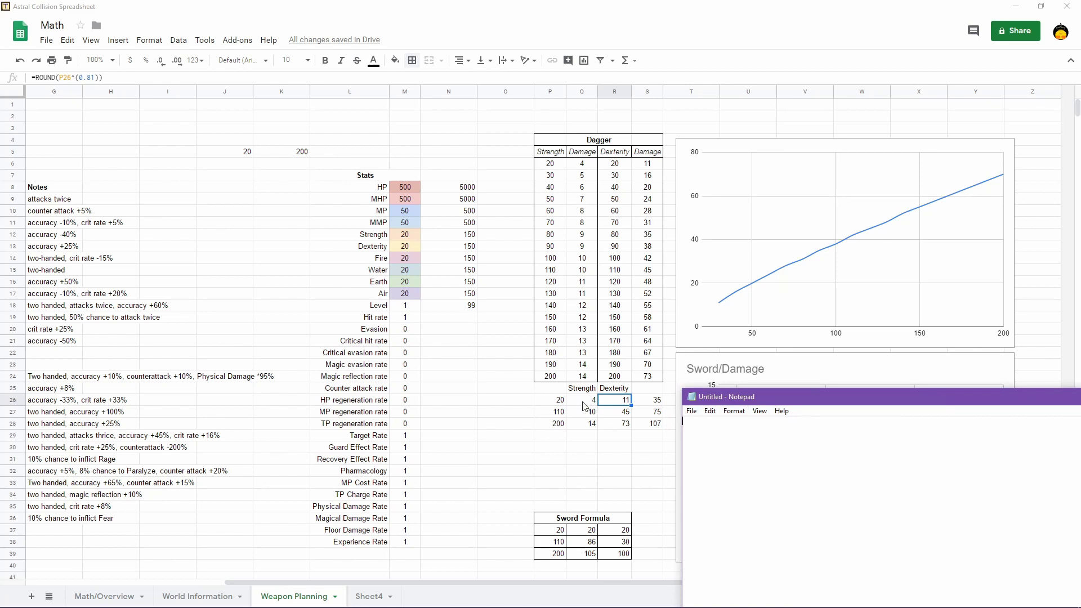
type("=")
Check the Strength formula in Q26, then find the untitled Notepad note among the open windows and bring it over the spreadsheet
left_click(586, 403)
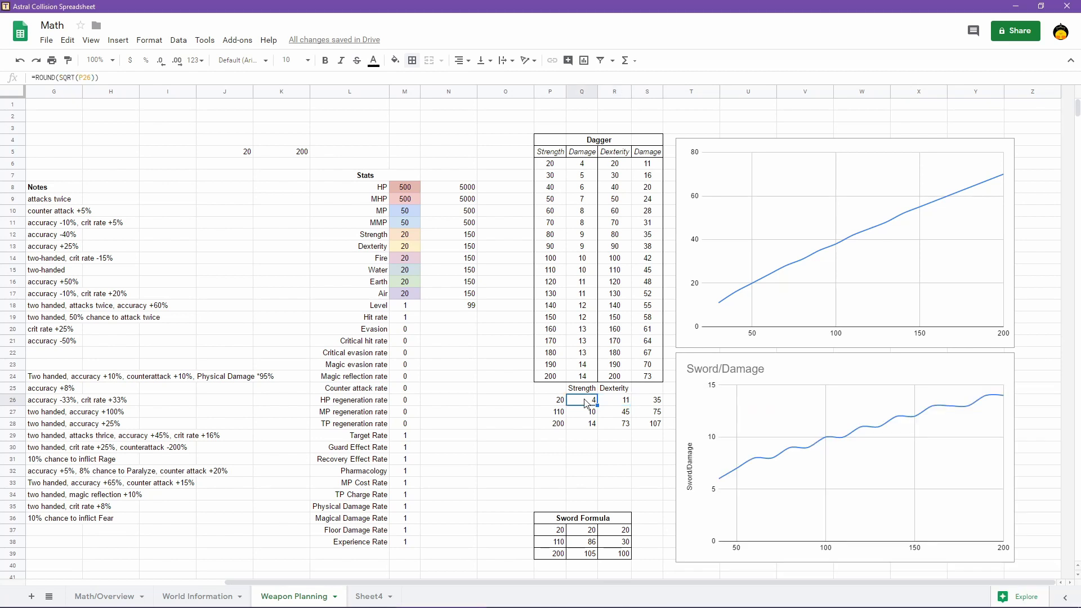
mouse_move(811, 605)
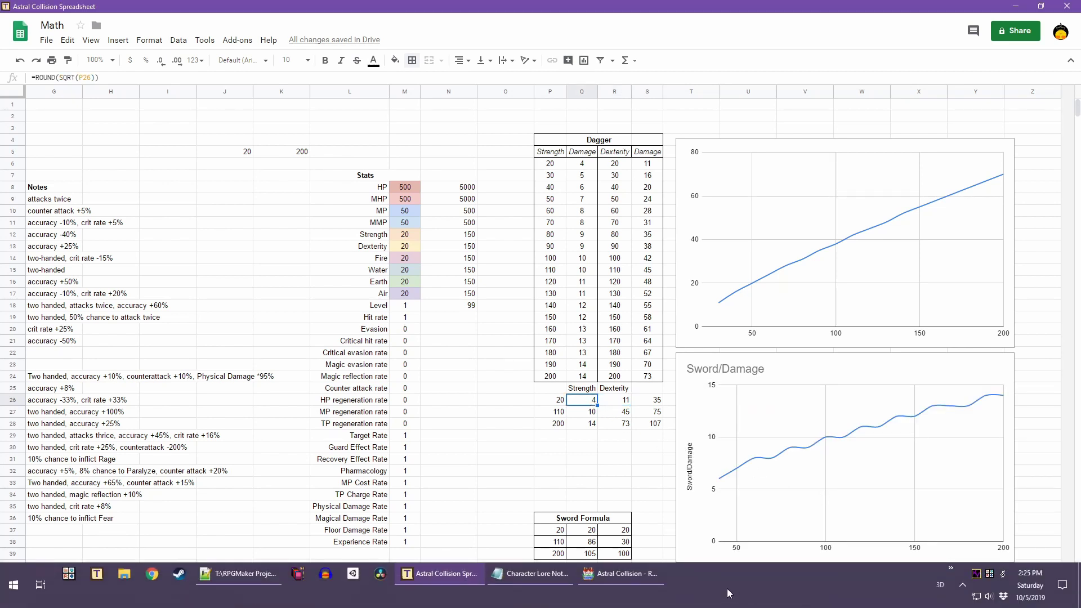
left_click(628, 579)
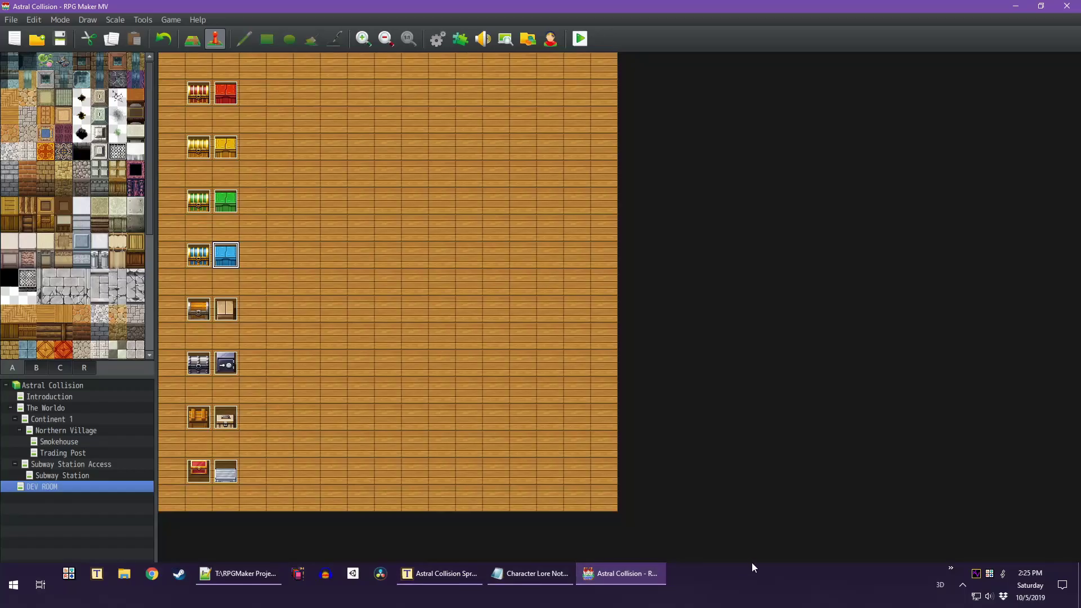
left_click(545, 573)
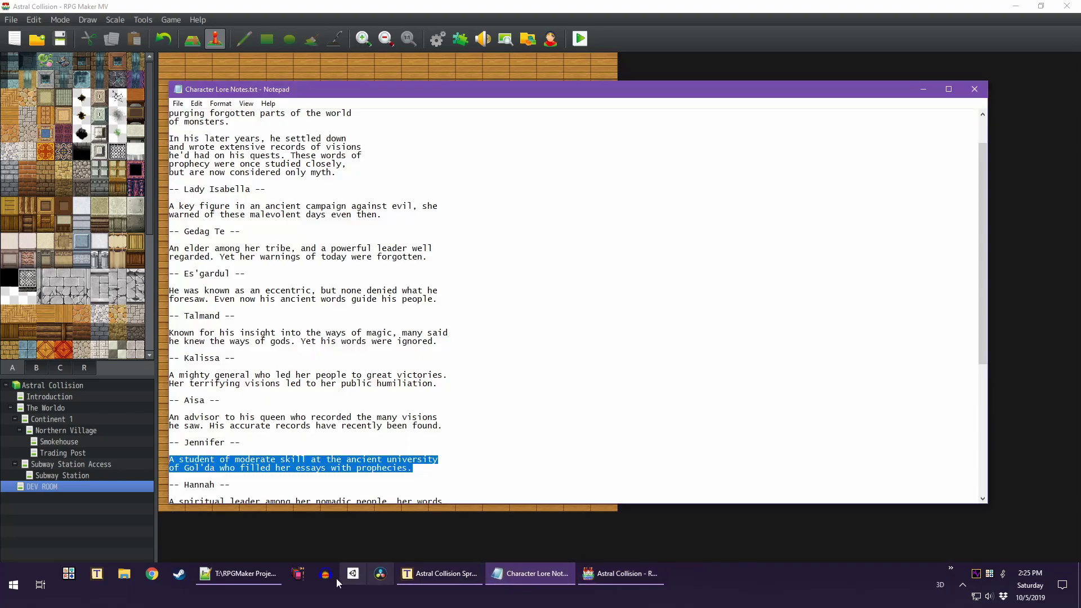
left_click(256, 573)
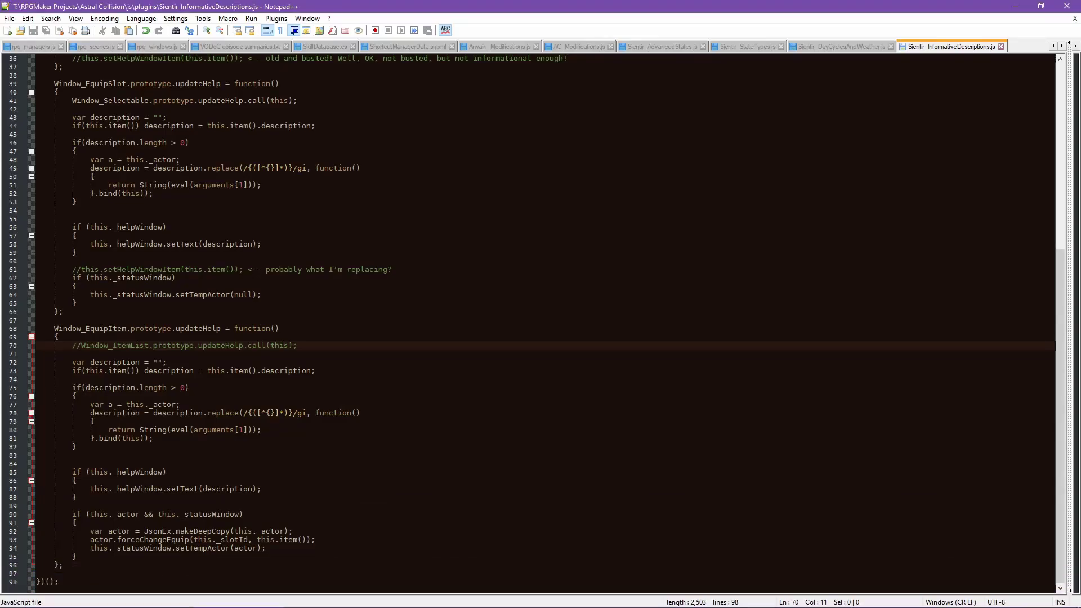
key("alt+Tab")
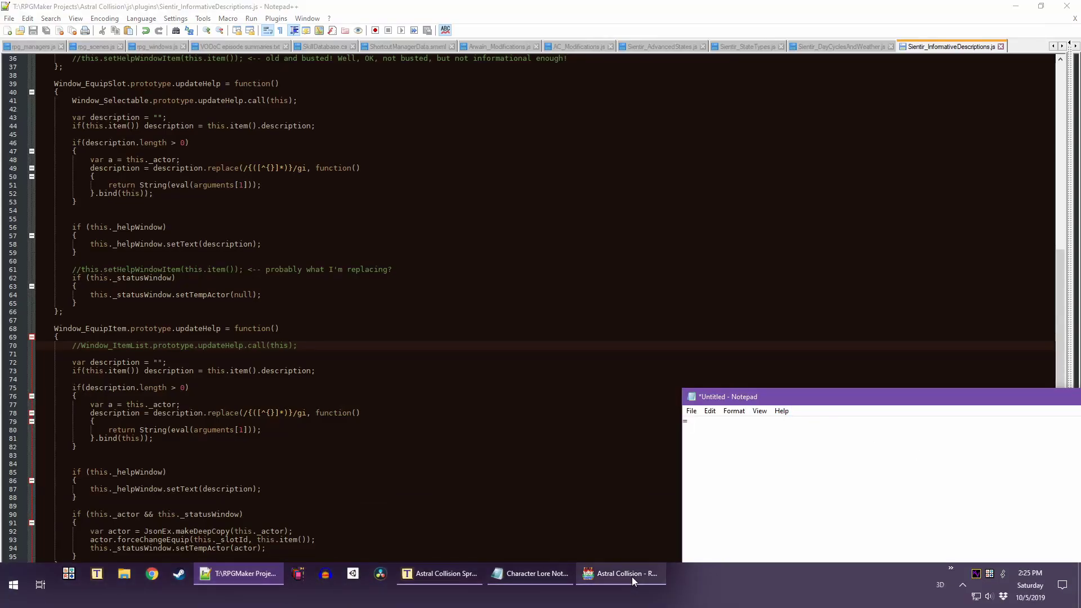
left_click(441, 574)
key("alt+Tab")
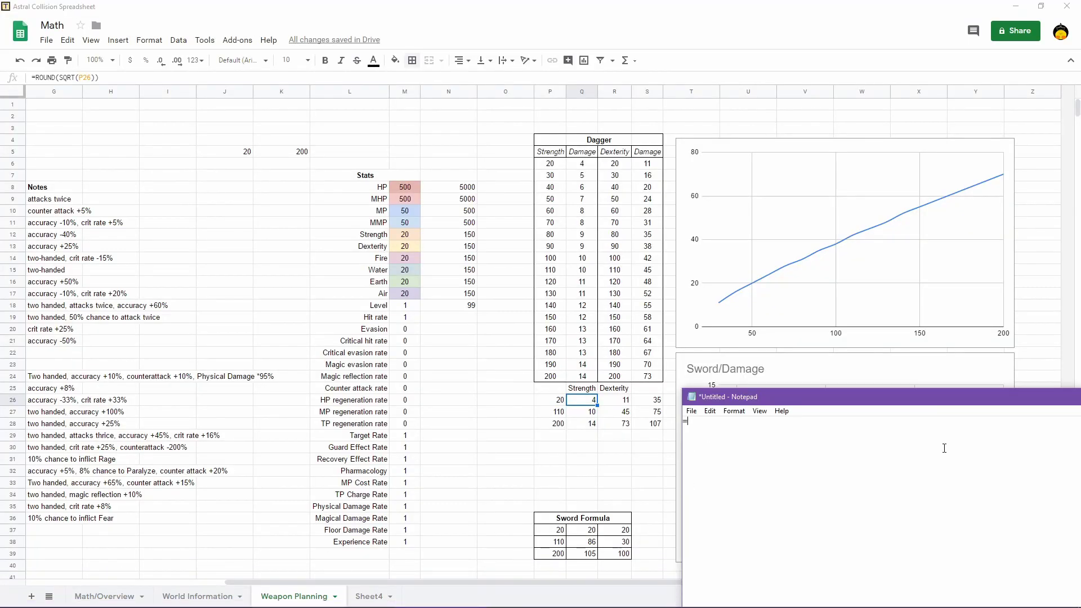
Write the combined dagger damage formula =ROUND(SQRT(M12)+M13^0.81)+20 in the Notepad note
left_click_drag(811, 394, 839, 353)
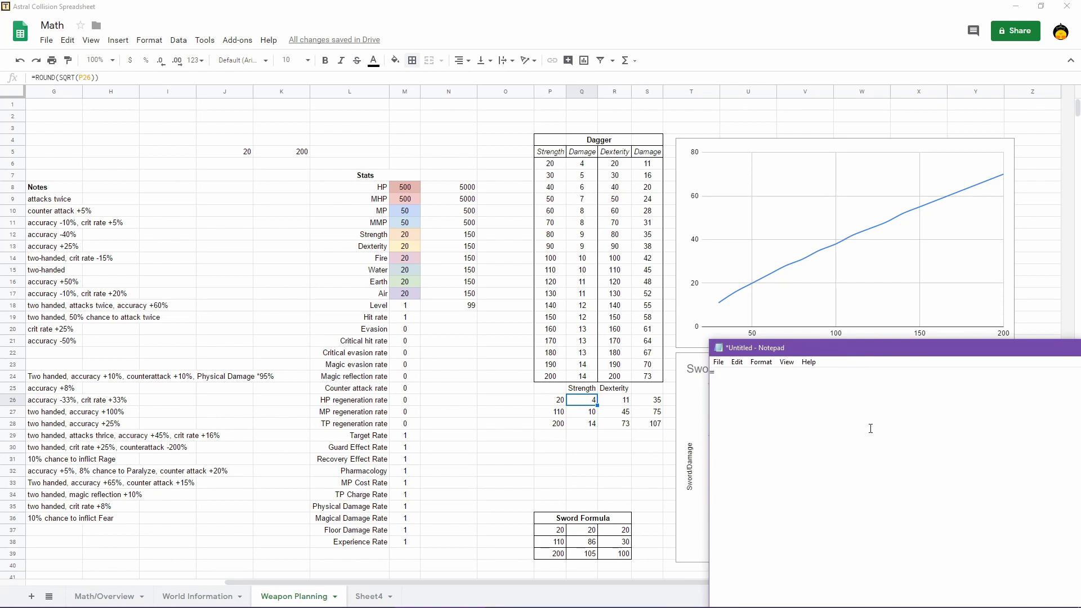
type("=ROUND(SQRT(")
type("M12)+M13^0.81)")
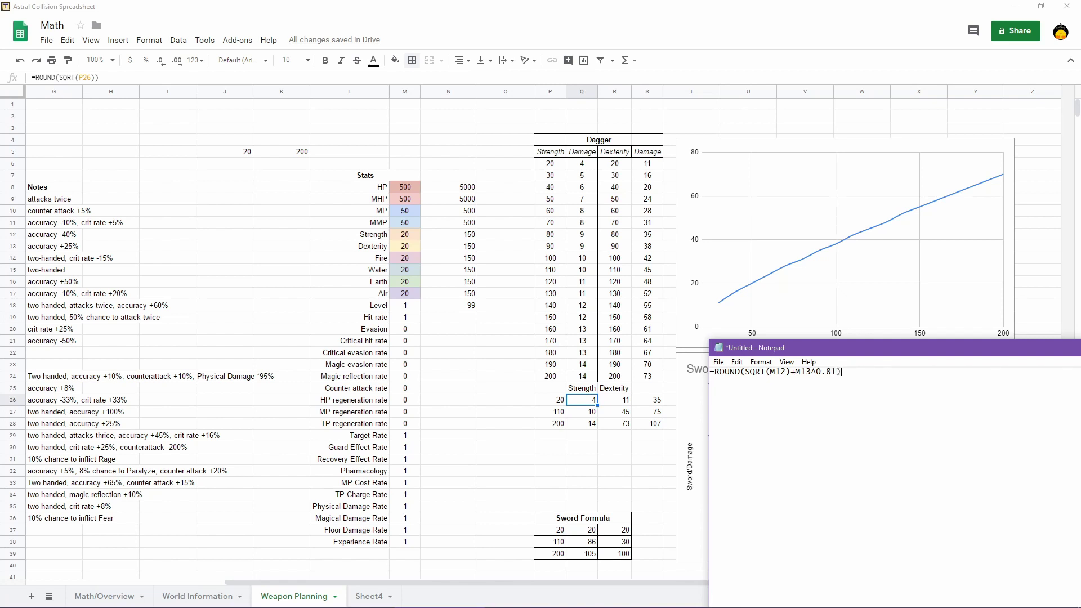
type("+20")
Copy the whole formula out of the note, clear the text and minimize Notepad
key("ctrl+a")
key("ctrl+c")
key("BackSpace")
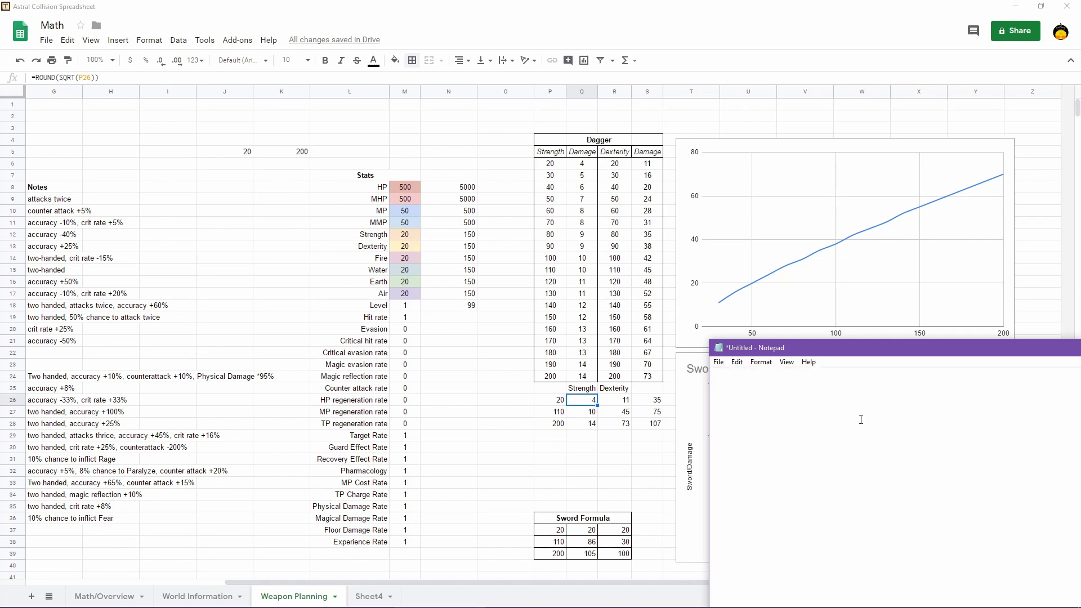
left_click_drag(838, 348, 236, 253)
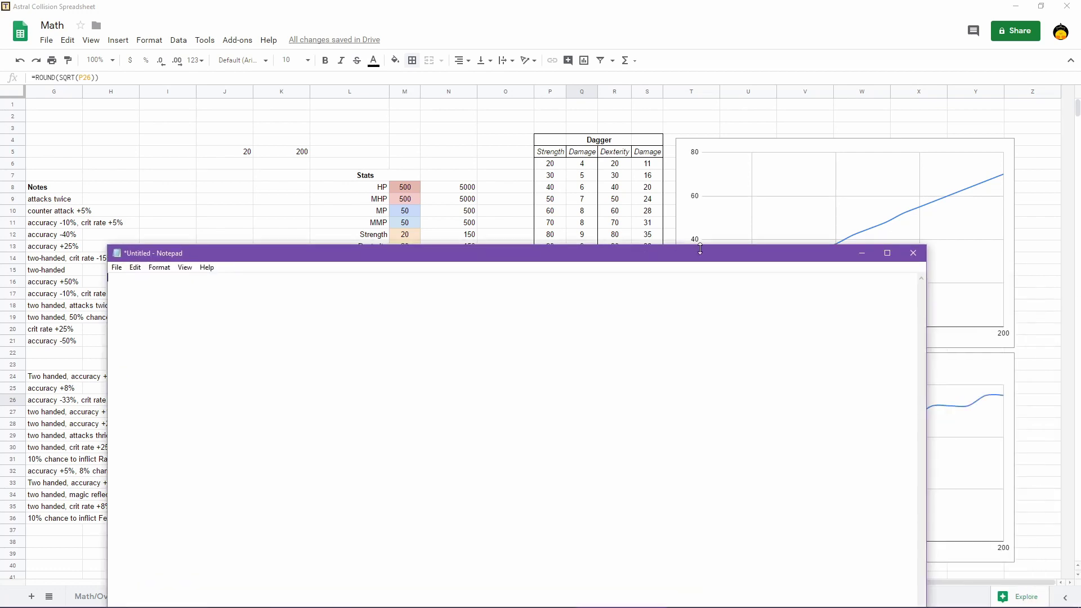
left_click(861, 253)
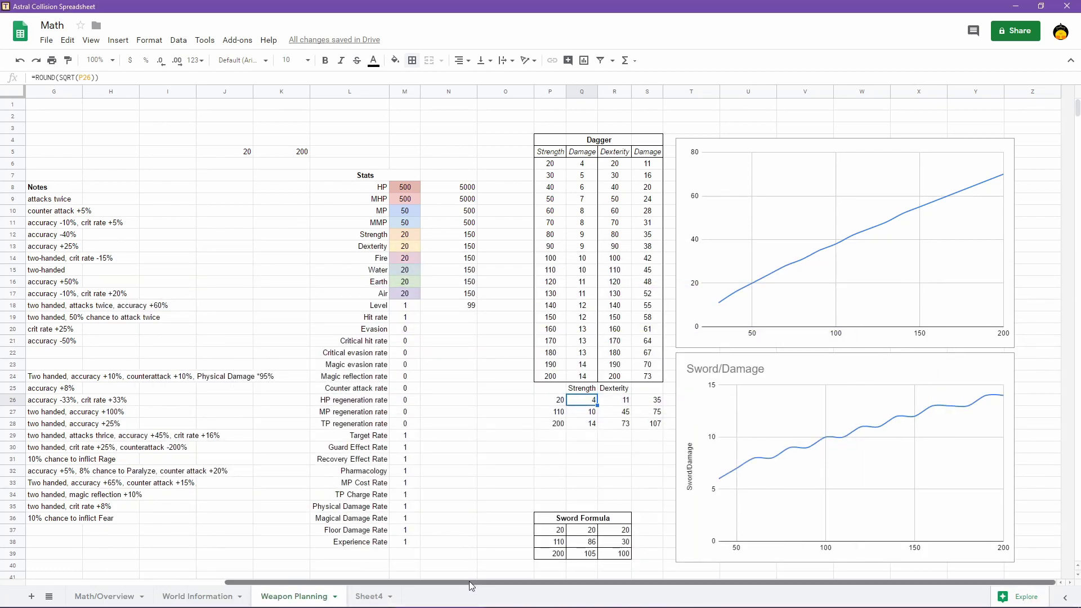
Replace the Dagger's Max damage in C9 with the copied formula, ending in +19: =ROUND(SQRT(M12)+M13^0.81)+19
left_click_drag(469, 581, 269, 581)
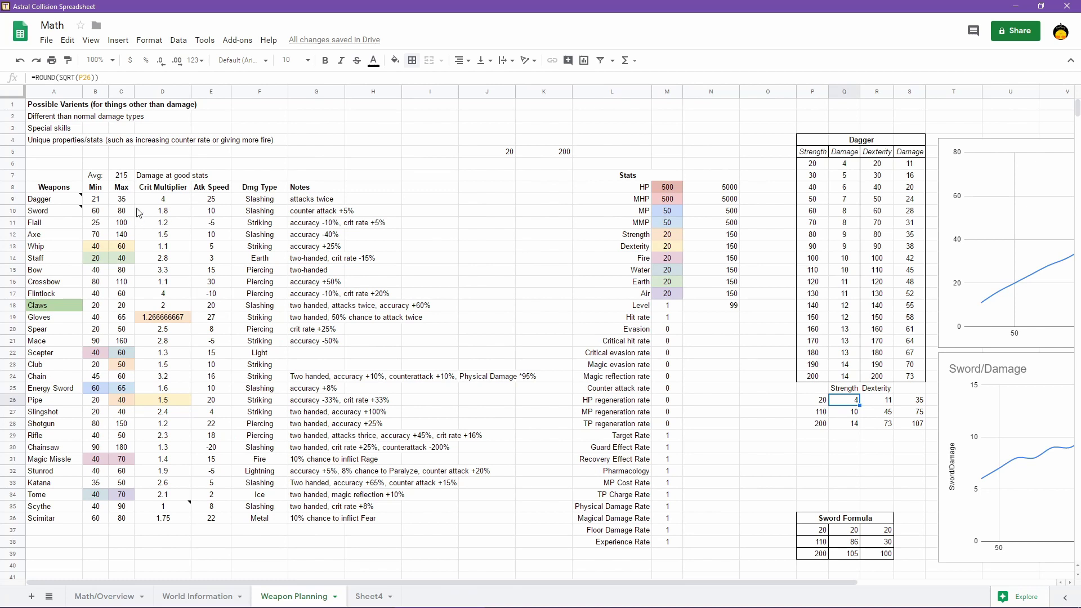
left_click(123, 201)
key("BackSpace")
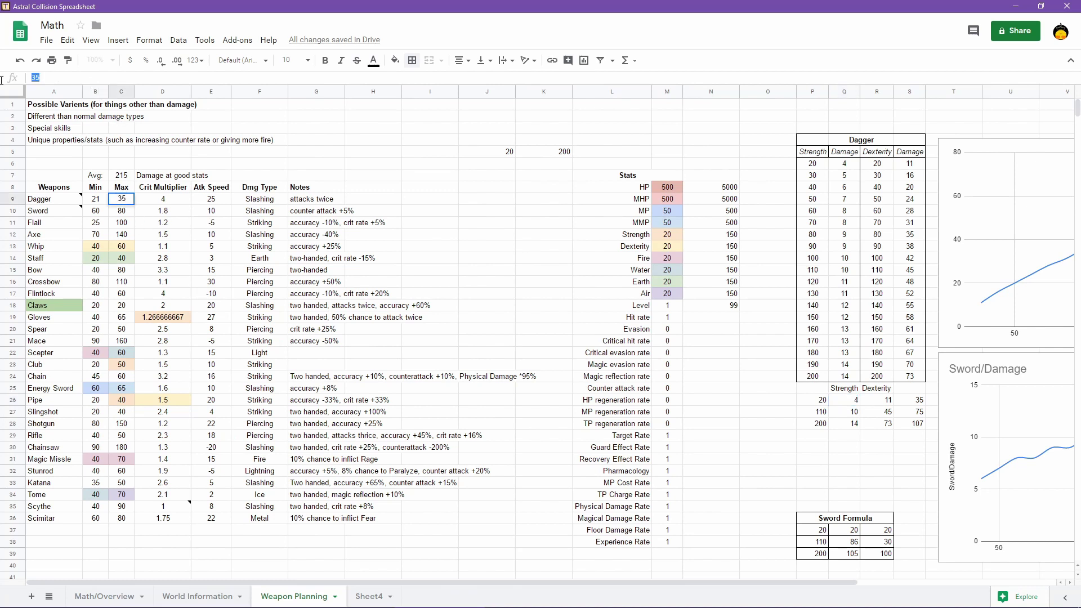
key("ctrl+v")
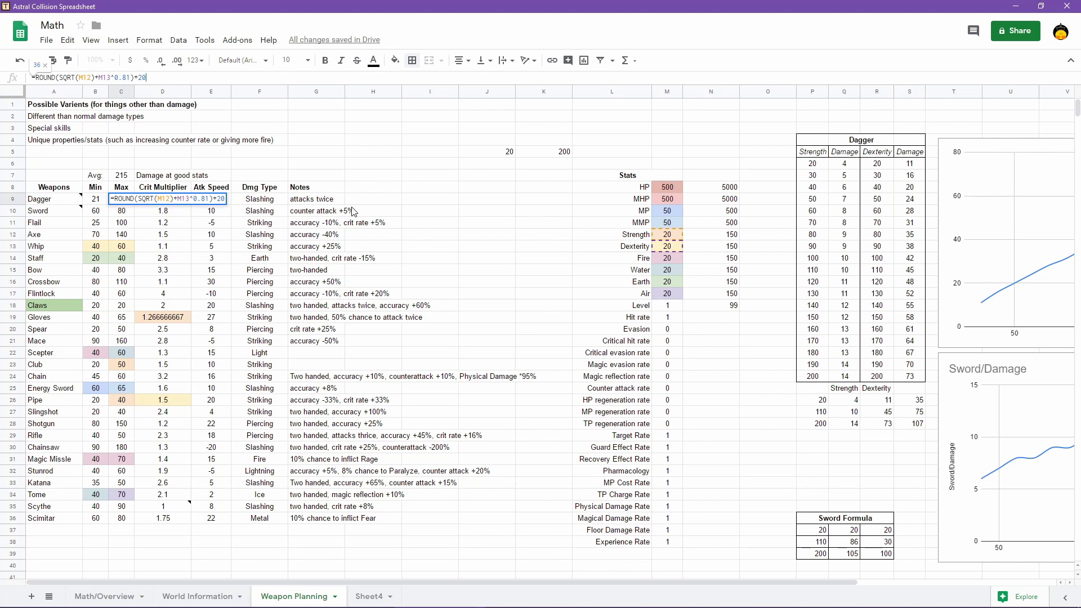
key("BackSpace")
key("BackSpace")
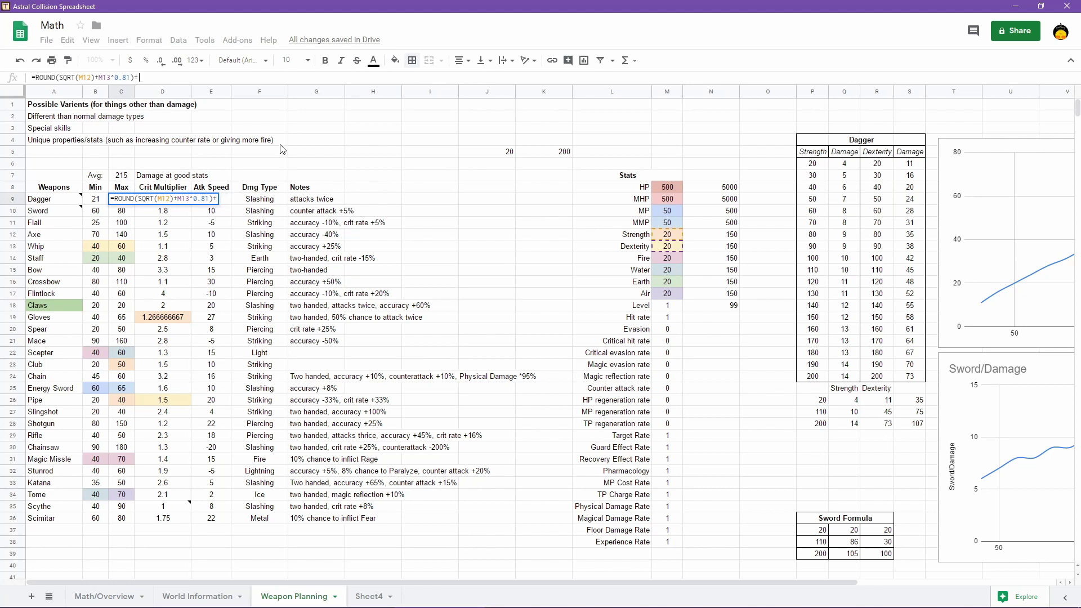
type("19")
key("Return")
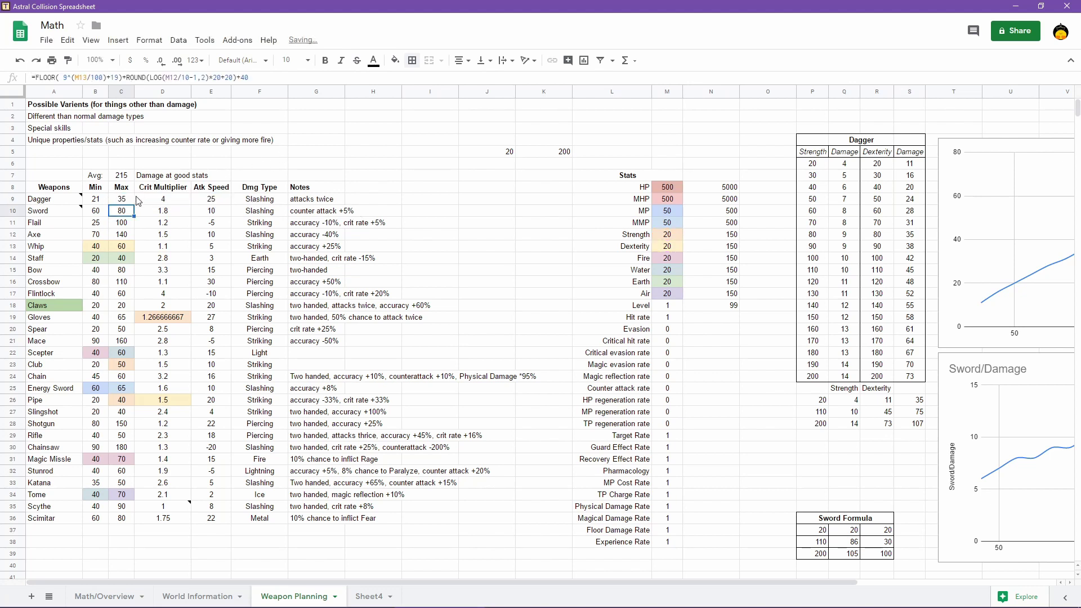
Set the Dexterity and Strength stats to 200 to test the Dagger's damage range
left_click(677, 248)
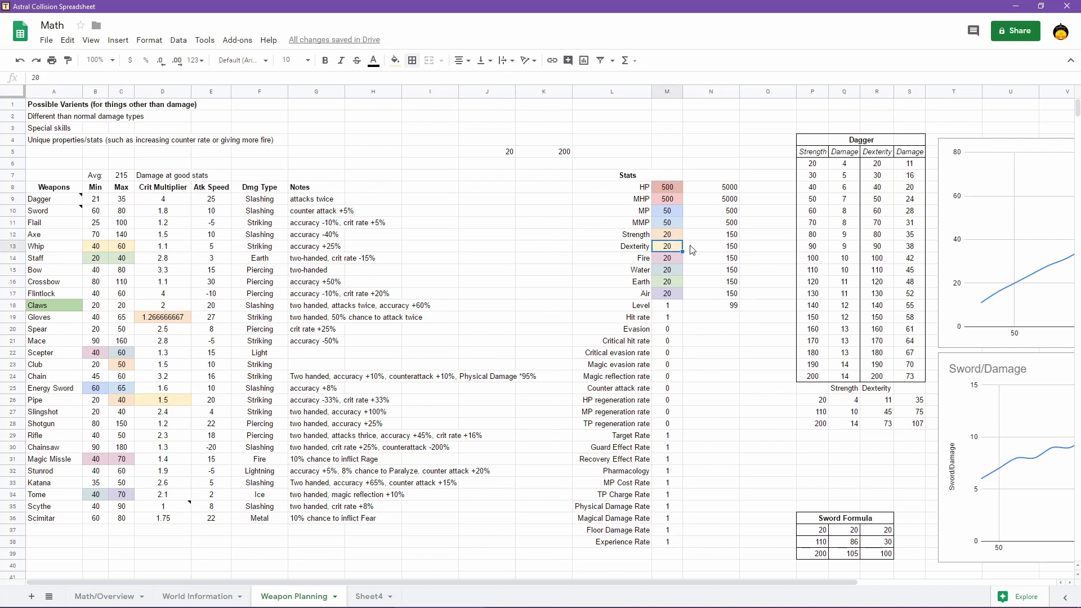
type("200")
key("Return")
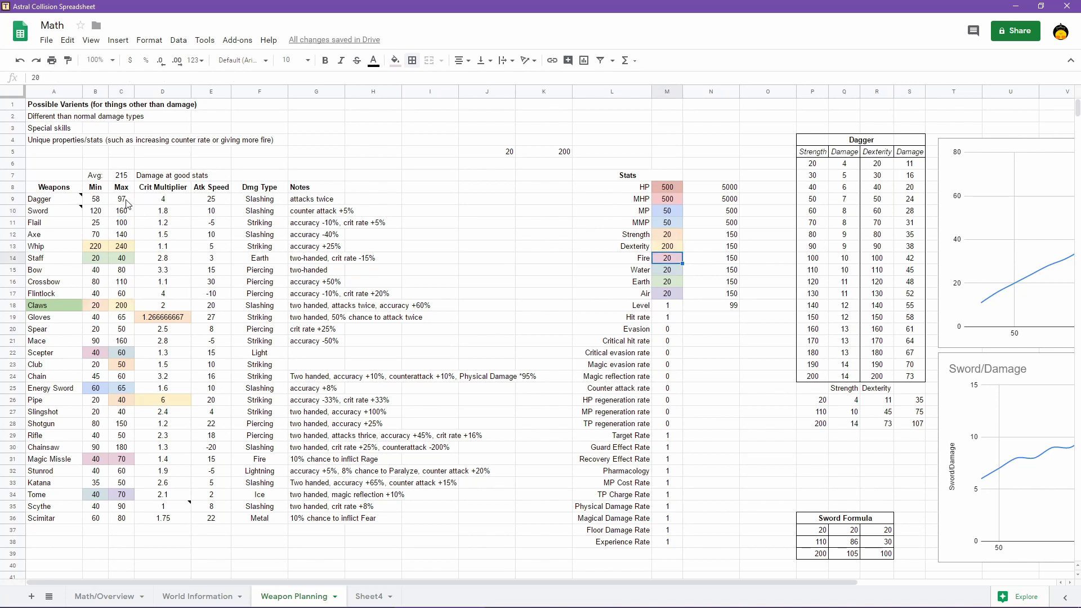
left_click(671, 236)
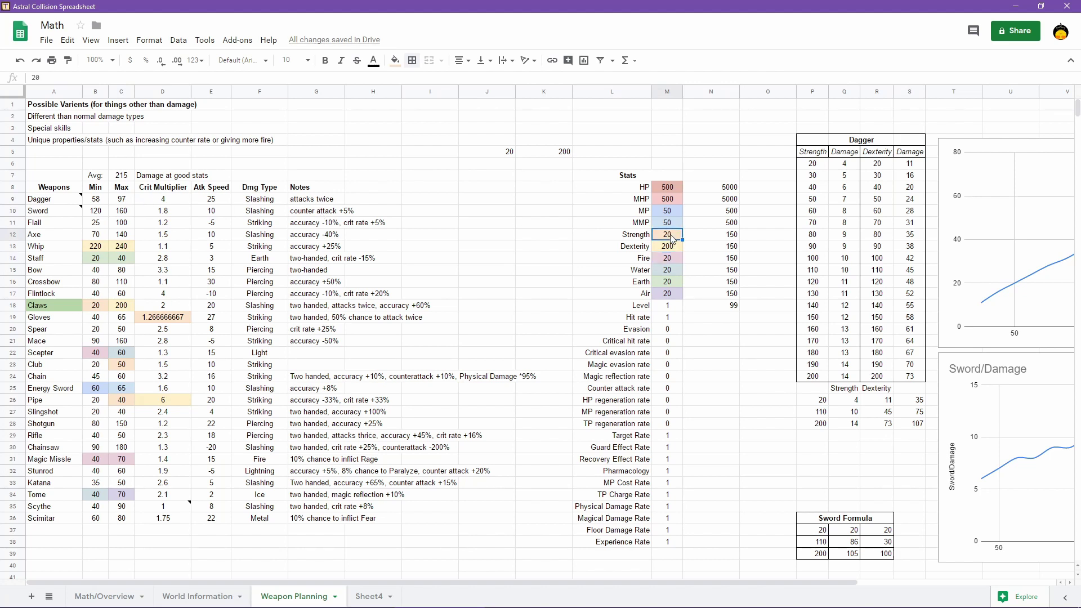
type("200")
key("Return")
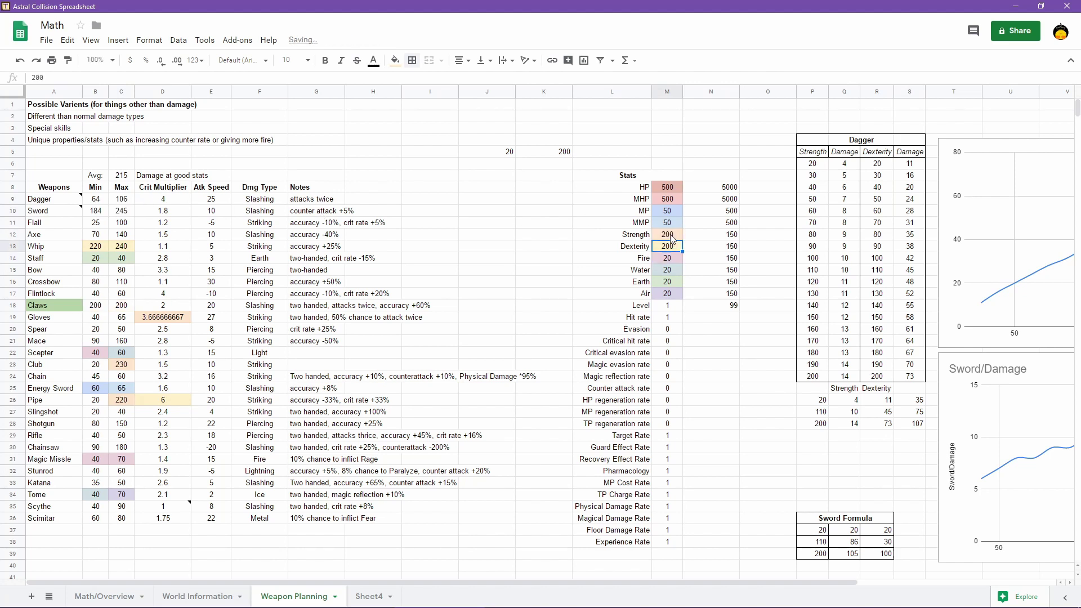
Set the Strength and Dexterity stats back to 20
left_click(678, 235)
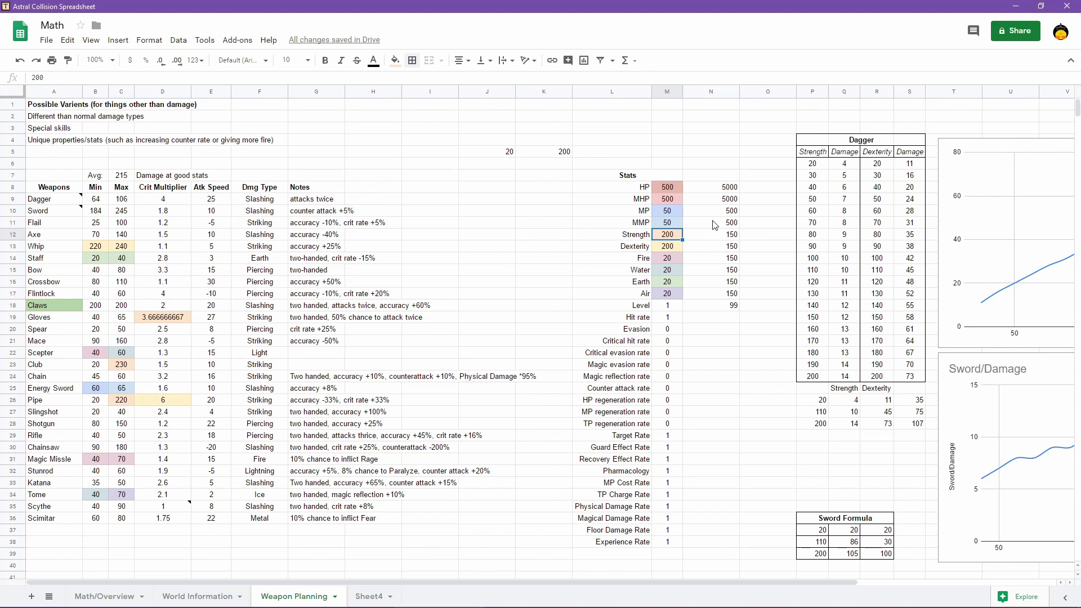
type("20")
key("Return")
key("Down")
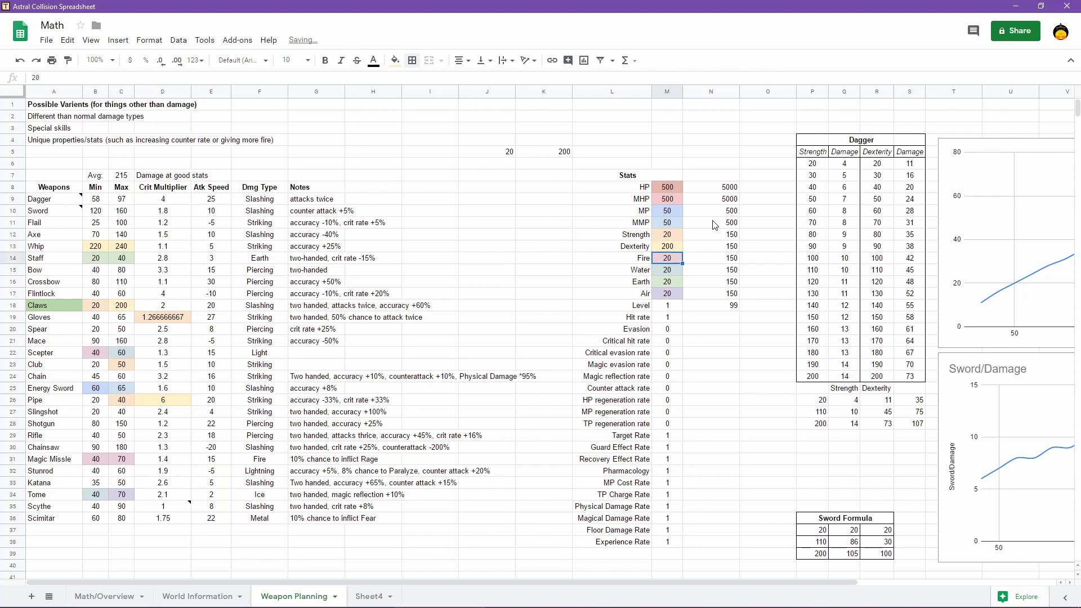
key("Up")
type("20")
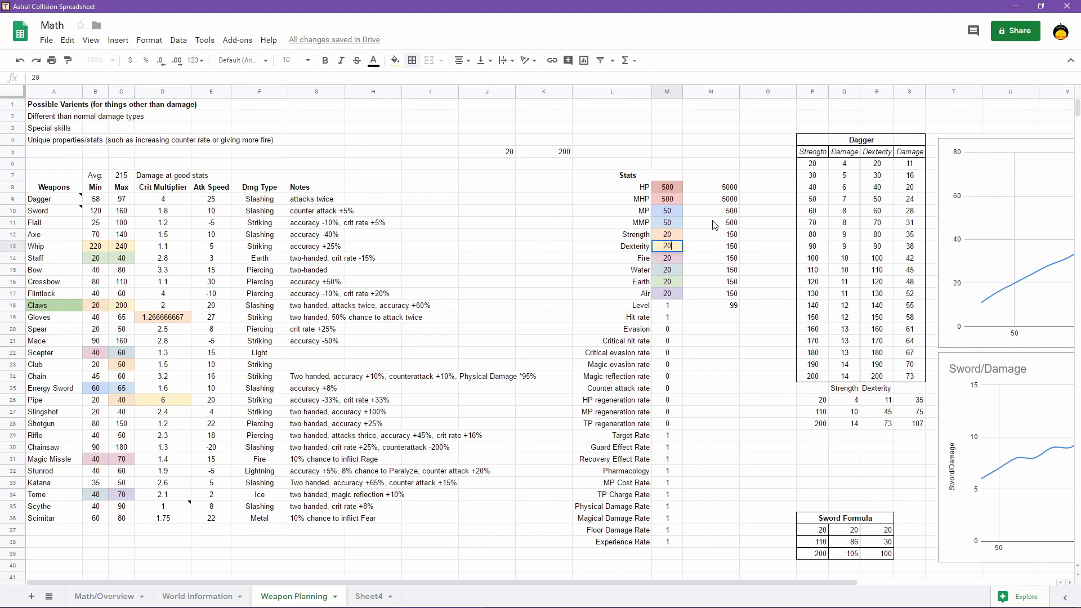
key("Return")
Copy the Dagger's Max damage formula from C9 without its equals sign
left_click(121, 201)
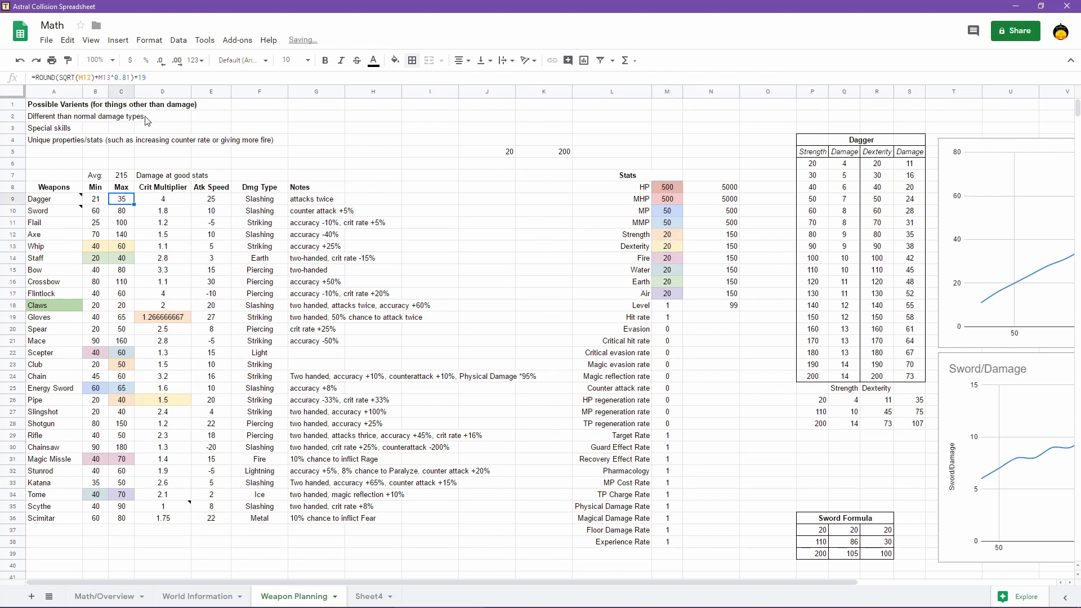
left_click(193, 77)
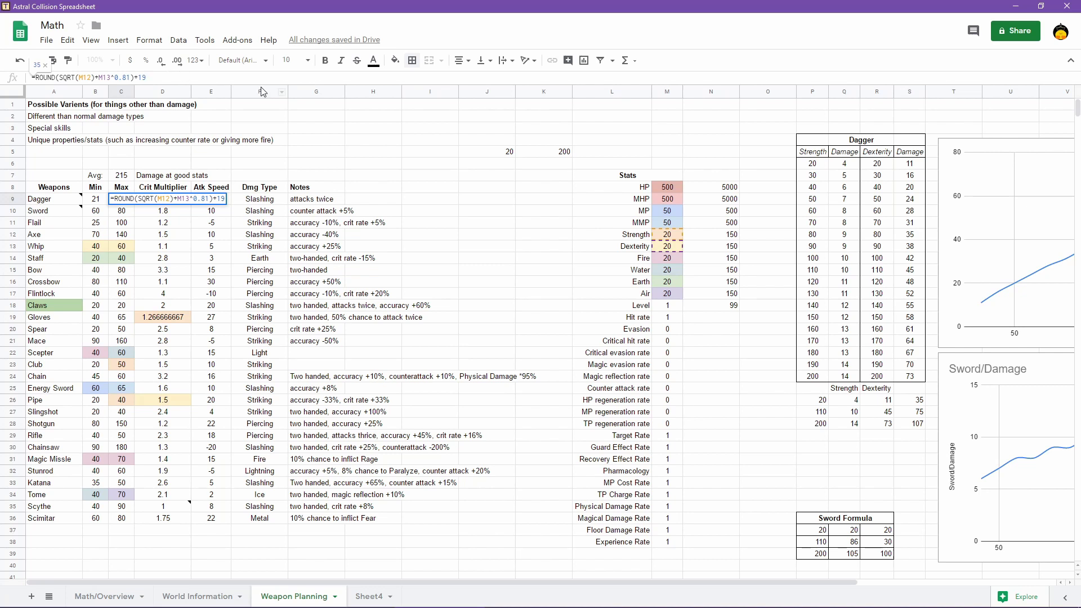
key("ctrl+a")
key("ctrl+c")
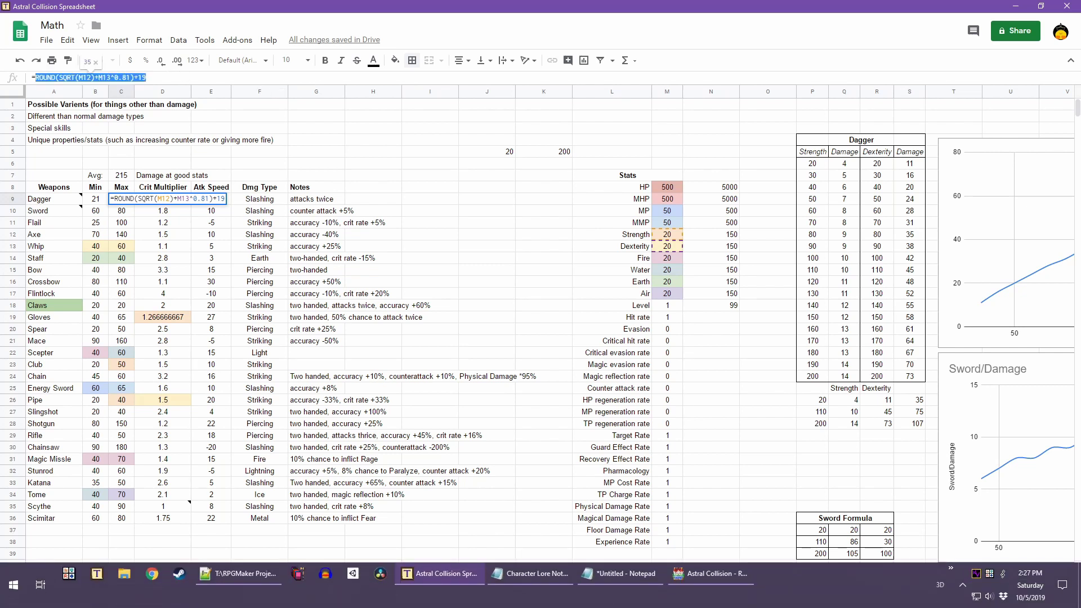
Switch to the Astral Collision project in RPG Maker MV and open the Steel Dagger in the weapons database
left_click(697, 575)
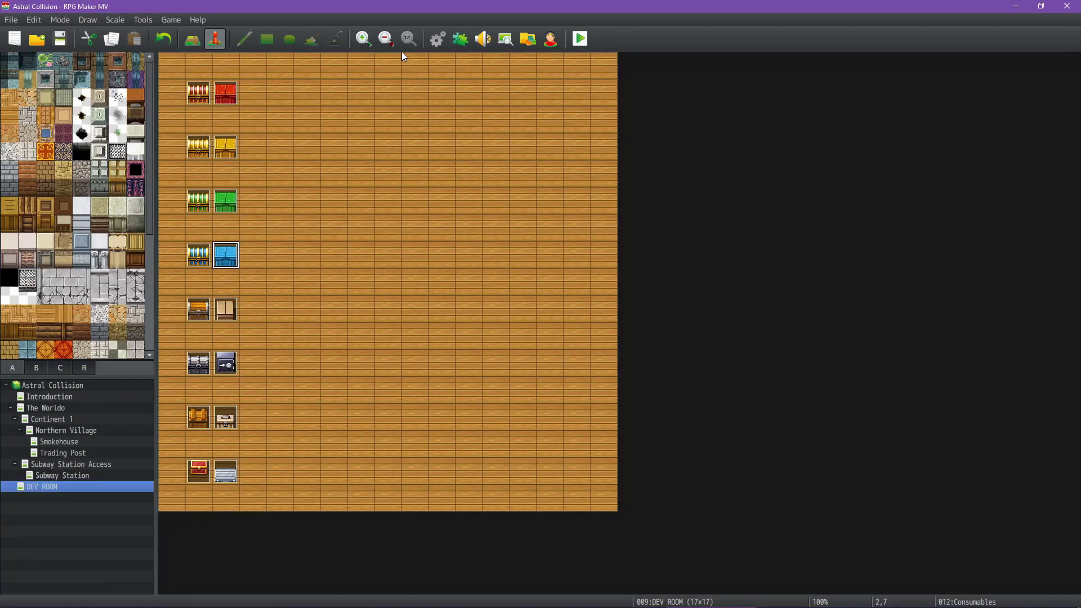
left_click(438, 38)
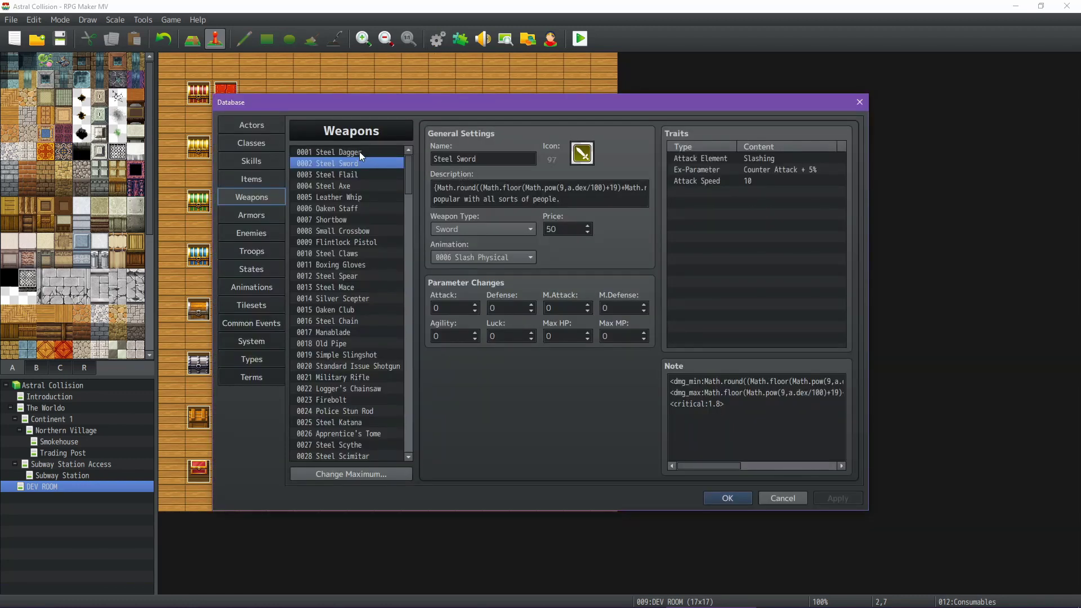
left_click(359, 152)
Replace the dmg_max value in the Steel Dagger's note with the copied formula
double_click(722, 395)
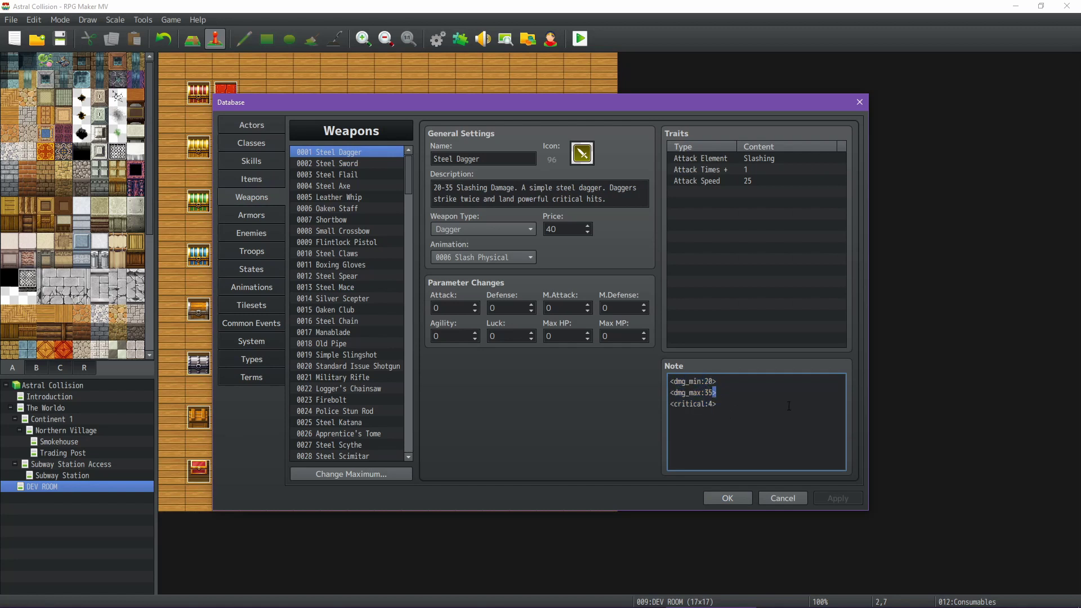
key("Left")
key("shift+Left")
key("shift+Left")
key("ctrl+v")
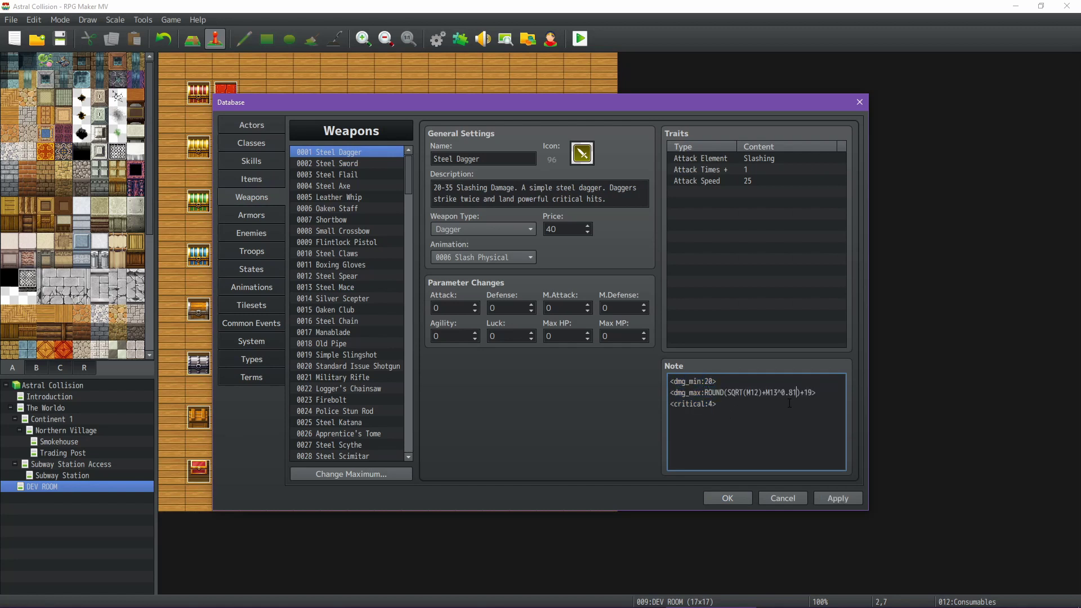
Rewrite M13^0.81 in the dmg_max formula as Math.pow(a.dex,0.81), keeping the closing +19>
left_click(771, 394)
key("shift+Right")
key("shift+Right")
key("shift+Right")
type("a.dex")
key("Left")
key("Left")
key("Left")
key("Left")
type("Math.pow(")
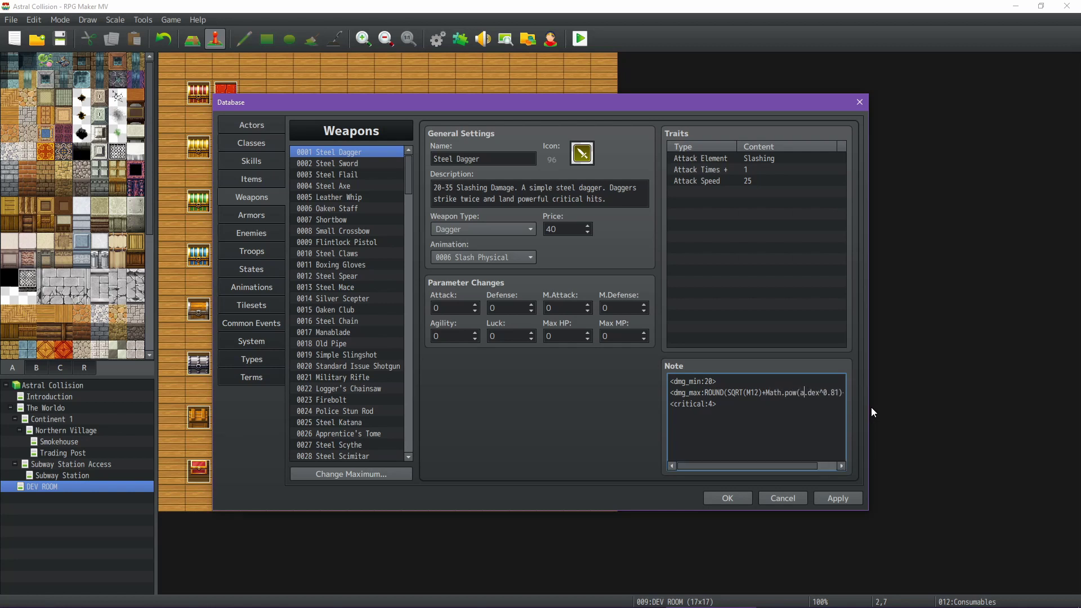
key("BackSpace")
type(",0.81))+19>")
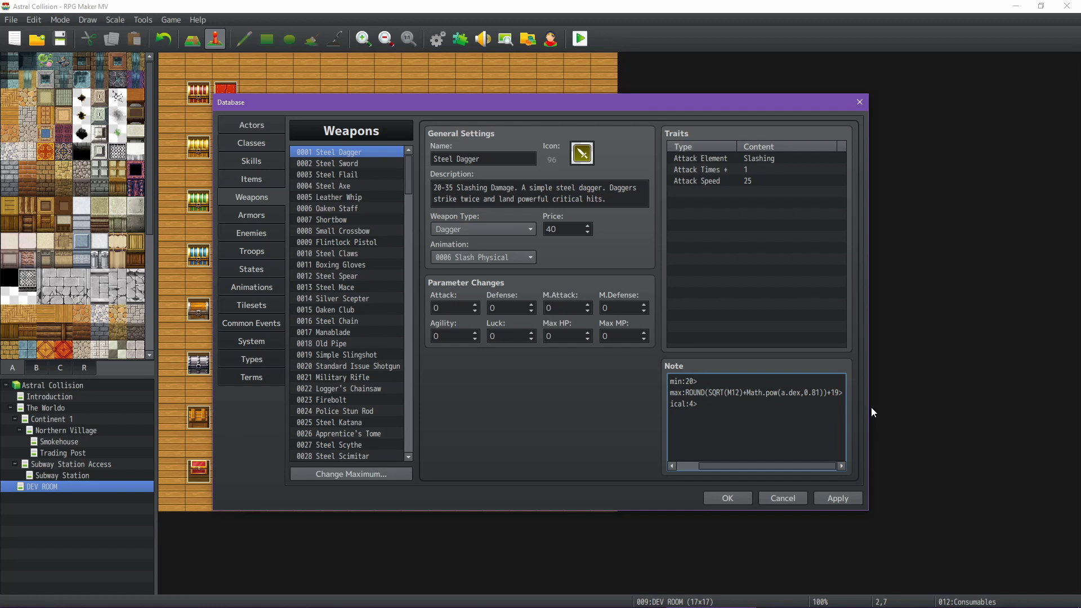
Rewrite SQRT(M12) in the dmg_max formula as Math.sqrt(a.str)
key("shift+Right")
key("shift+Right")
key("shift+Right")
key("shift+Right")
type("Math")
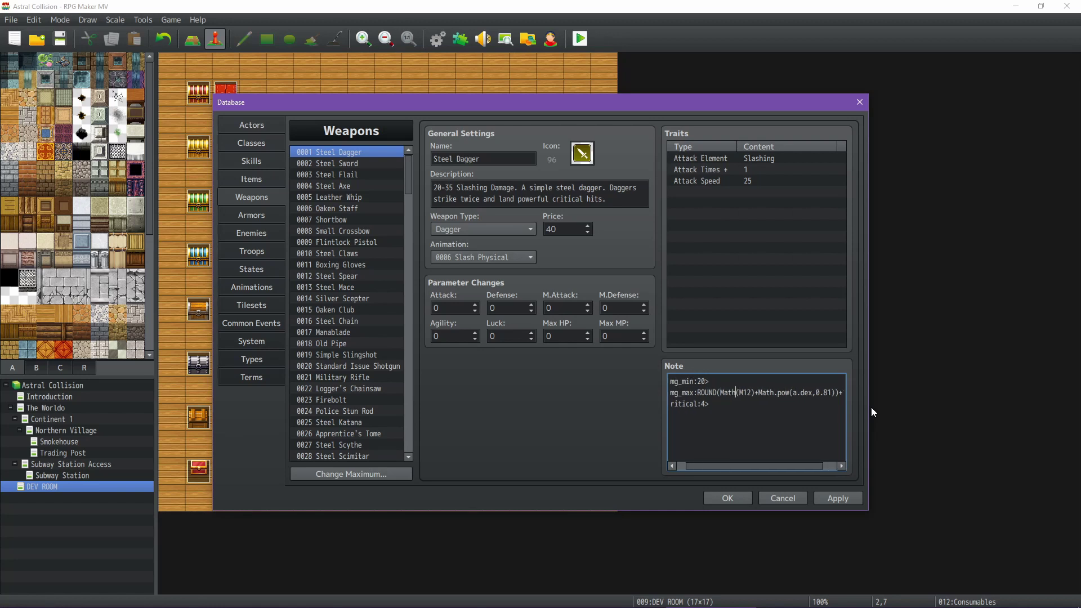
type(".sqrt")
key("shift+Right")
key("shift+Right")
key("shift+Right")
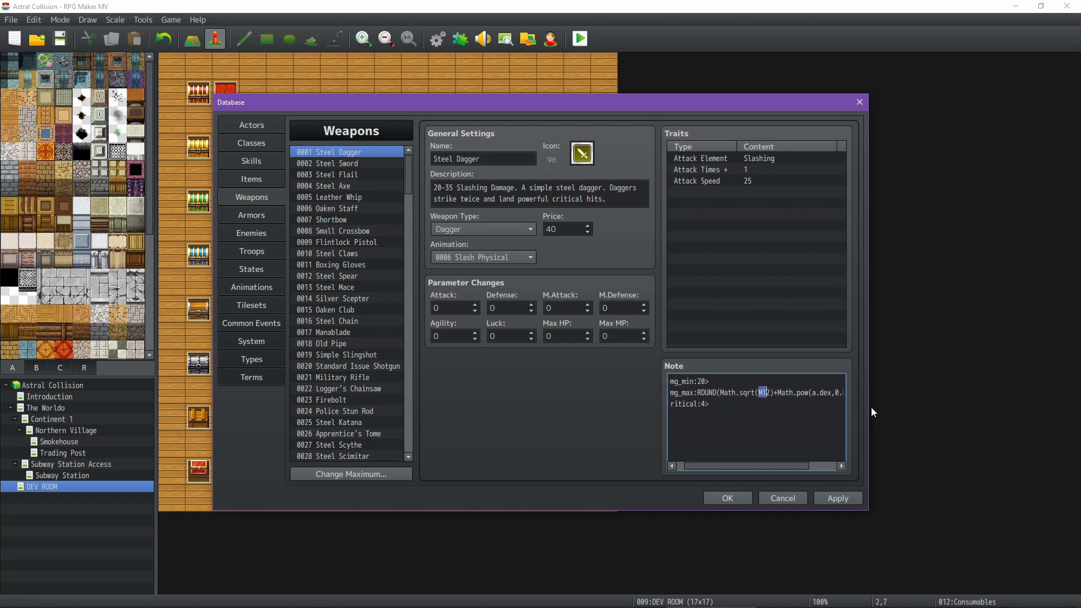
type("a.str")
Replace ROUND in the dmg_max formula with Math.round
key("Home")
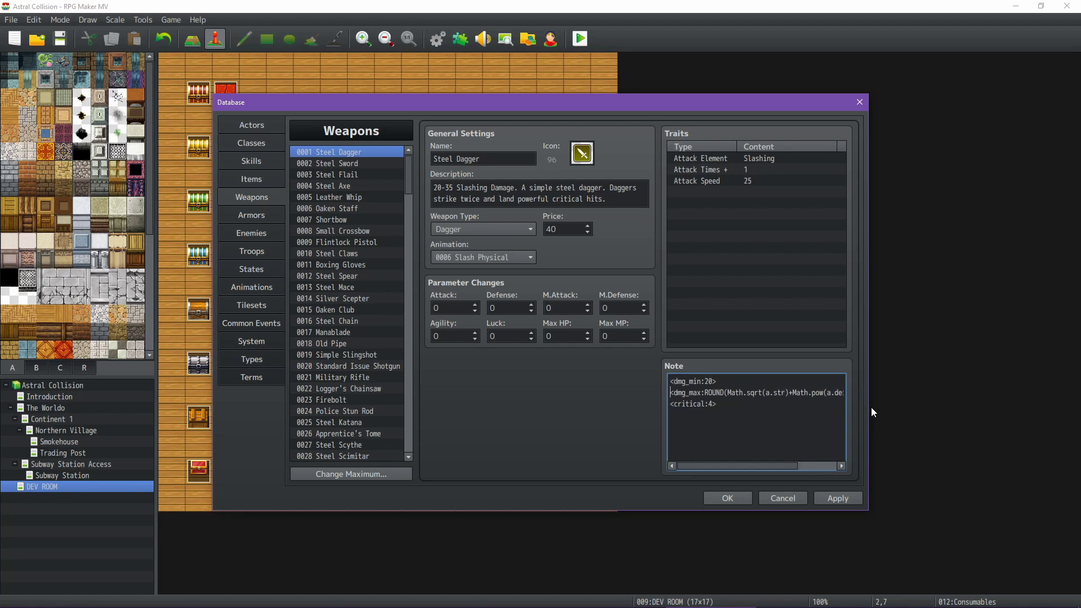
key("shift+Right")
key("shift+Right")
key("shift+Right")
key("shift+Right")
key("shift+Right")
type("Math.round")
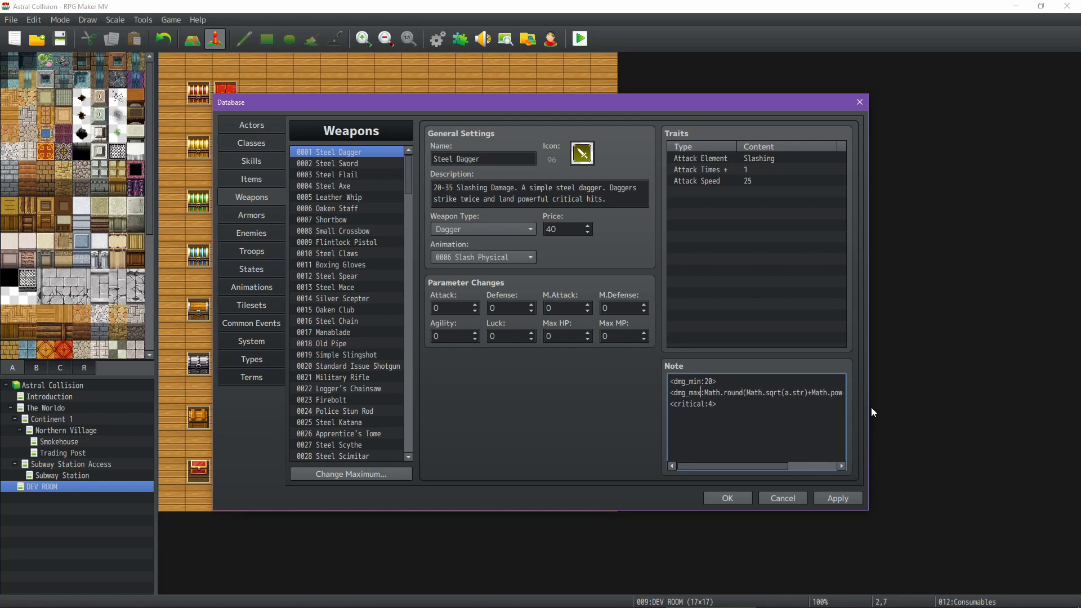
Copy the complete dmg_max expression from the Steel Dagger's note without its closing bracket
key("Home")
key("shift+End")
key("ctrl+c")
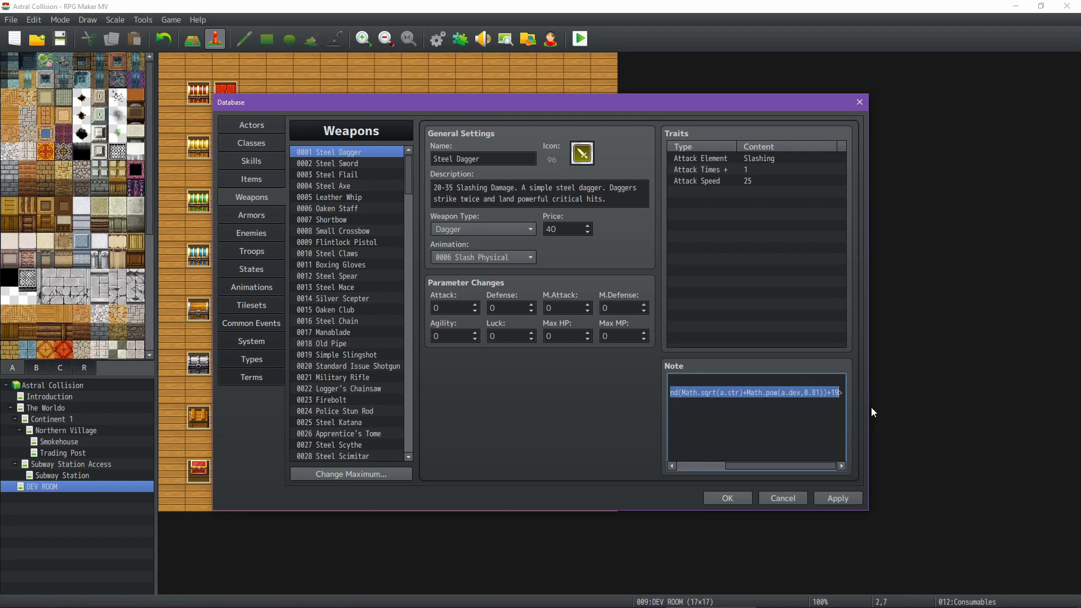
Set the Steel Dagger's dmg_min to 60% of the copied expression: Math.round((Math.round(Math.sqrt(a.str)+Math.pow(a.dex,0.81))+19)*.6)
key("Up")
key("Home")
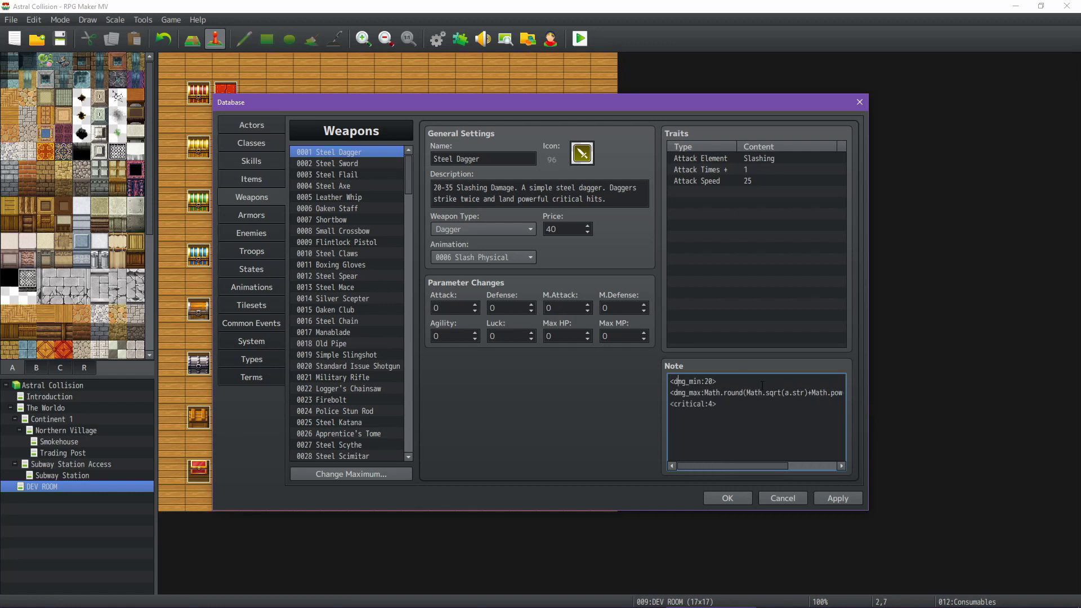
key("BackSpace")
type("2")
key("shift+Right")
key("shift+Right")
type("Math.rou")
type("nd(")
type("(")
key("ctrl+v")
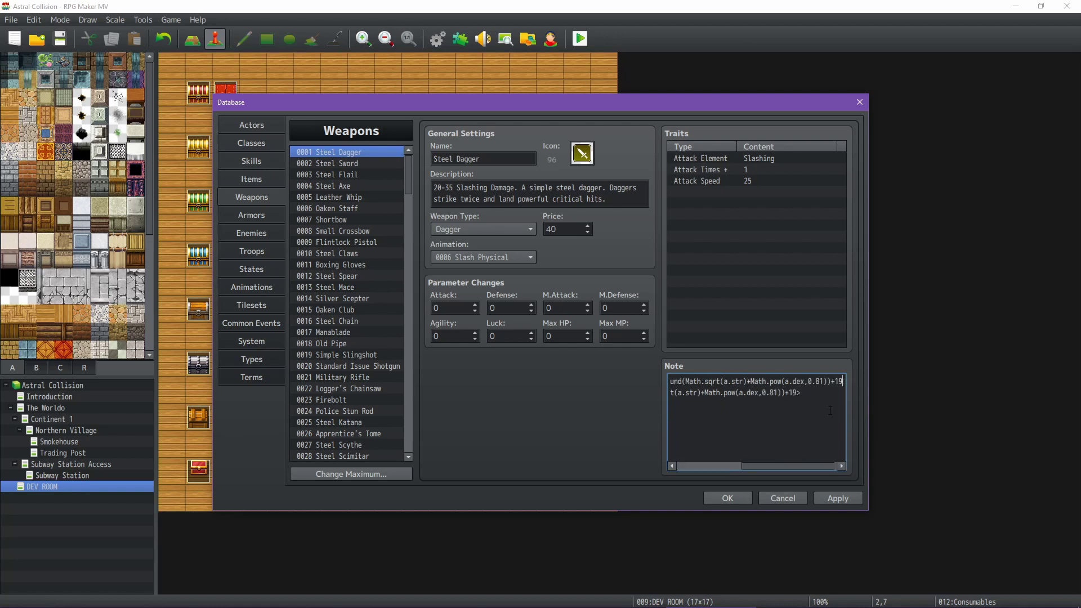
type(")*.6)")
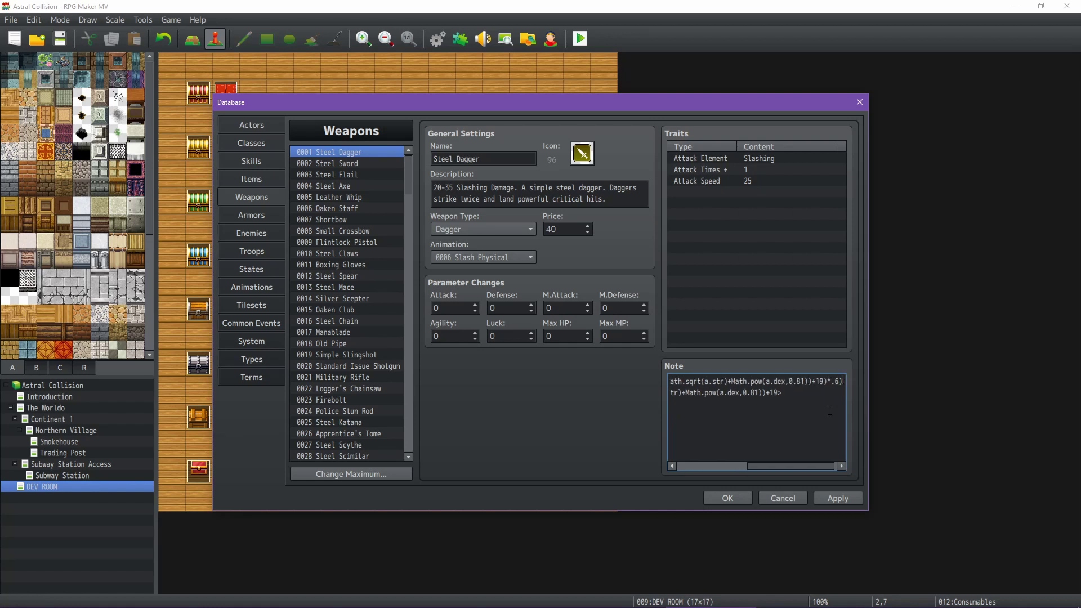
key("Right")
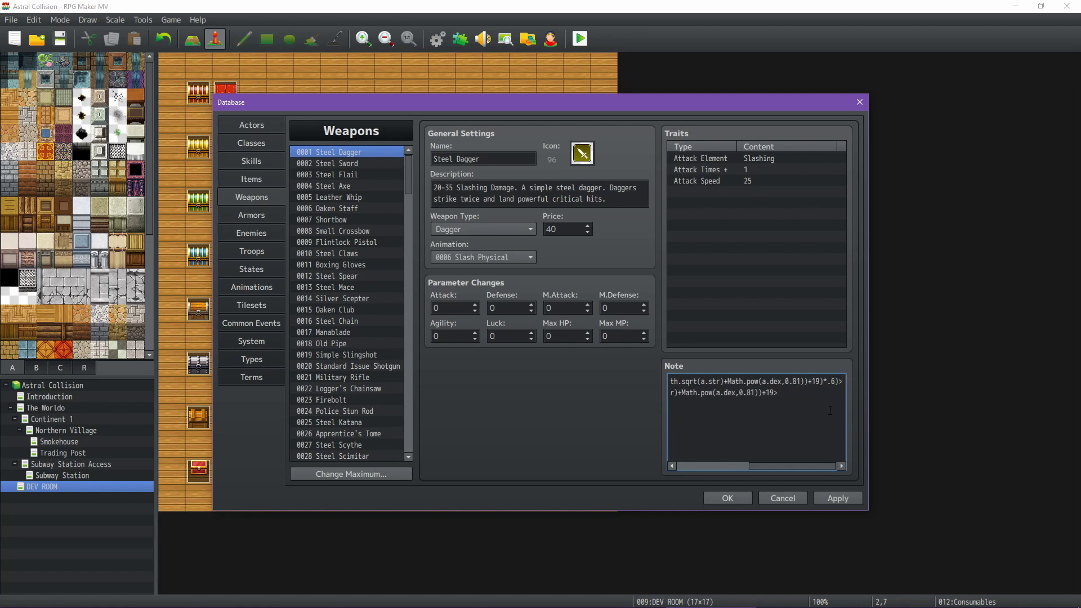
key("Home")
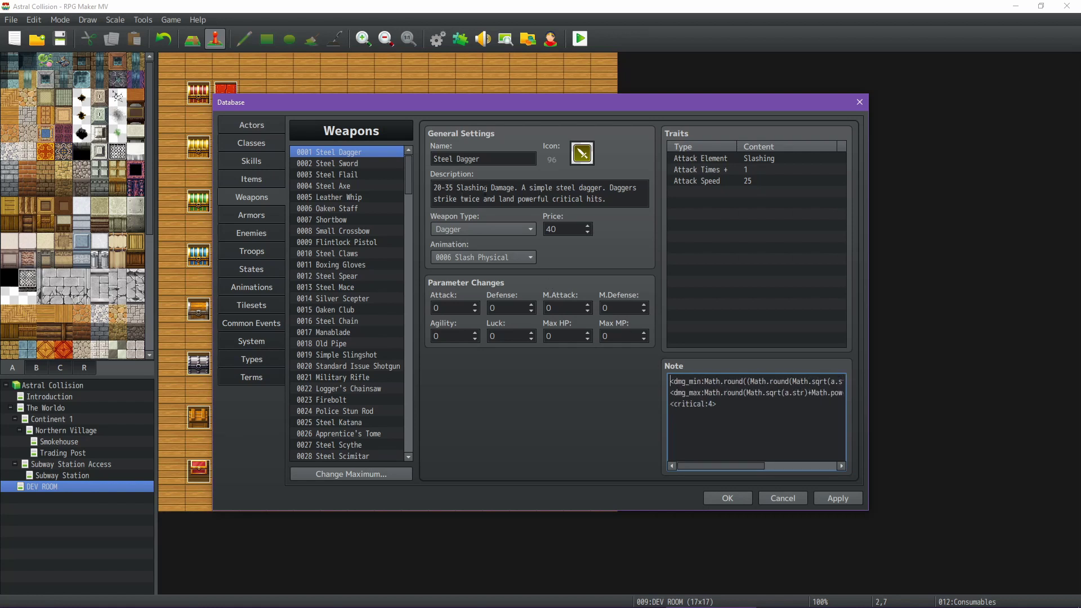
Replace the maximum damage in the Steel Dagger's description with {Math.round(Math.sqrt(a.str)+Math.pow(a.dex,0.81))+19}
triple_click(456, 186)
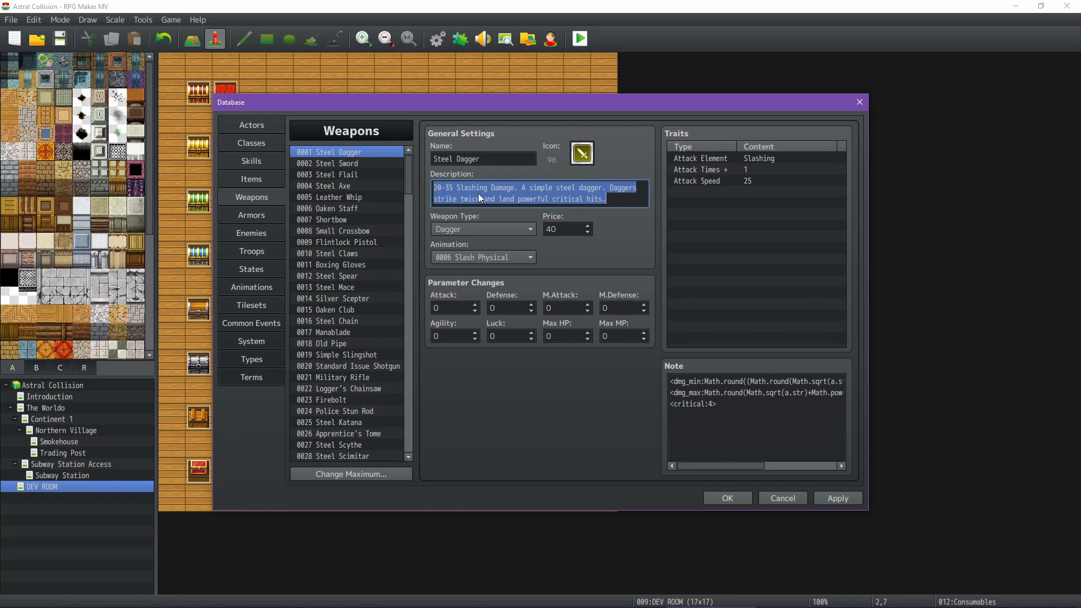
left_click(449, 188)
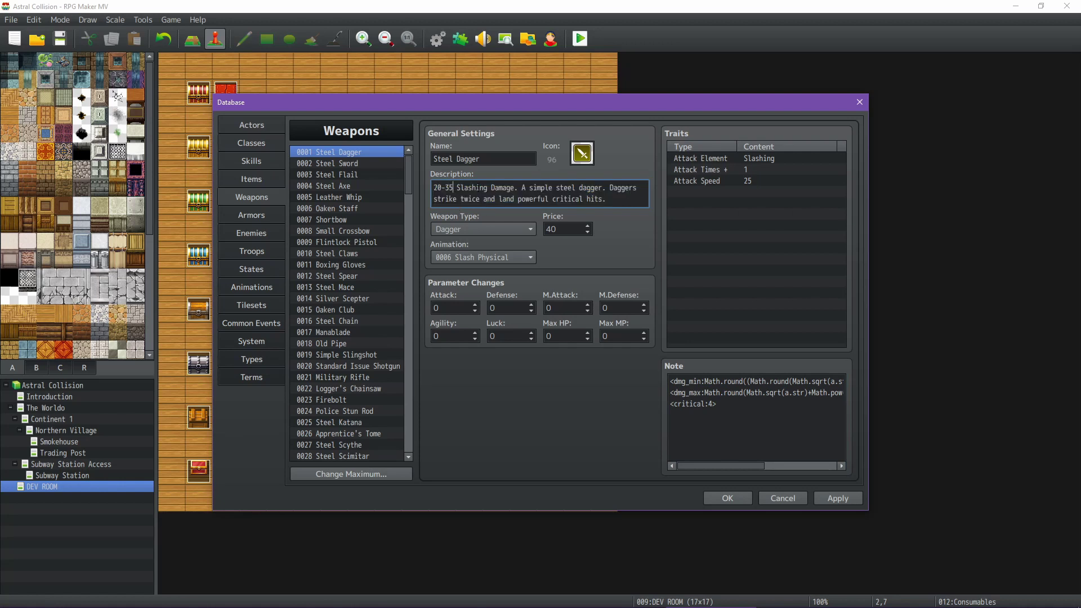
left_click_drag(454, 187, 444, 188)
type("{Math.round(Math.sqrt(a.str)+Math.pow(a.dex,0.81))+19}")
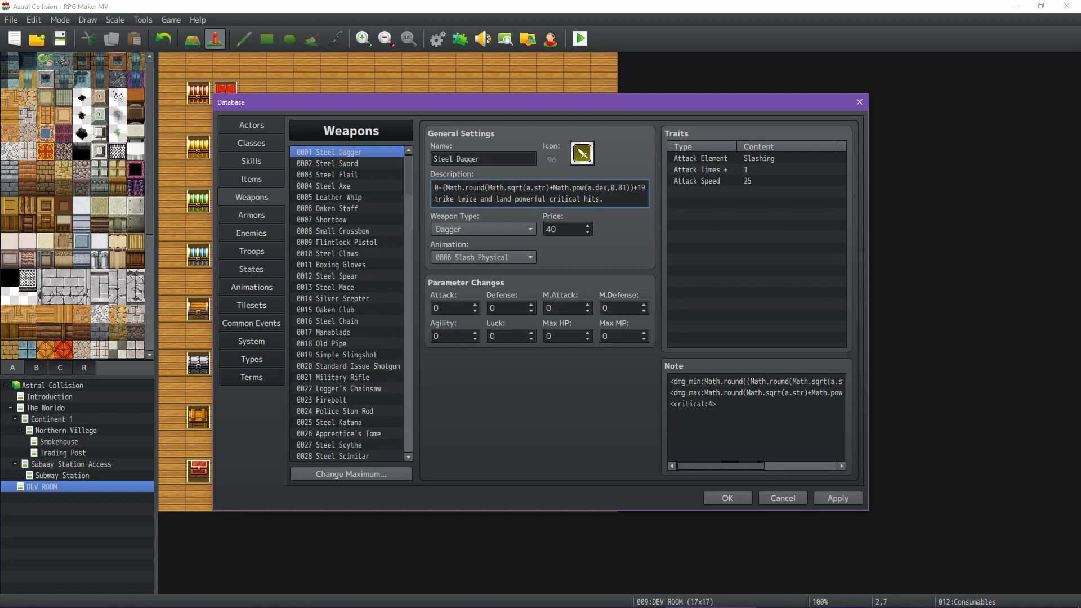
Replace the minimum damage in the Steel Dagger's description with the dmg_min expression from its note, enclosed in curly braces
key("Home")
key("shift+Right")
key("shift+Right")
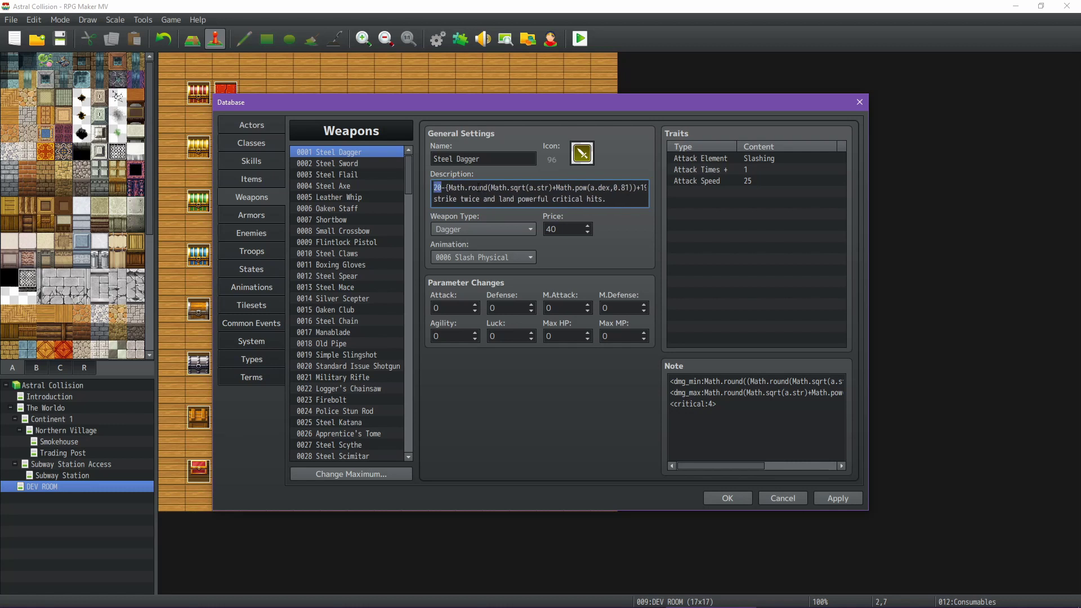
type("{}")
left_click(702, 383)
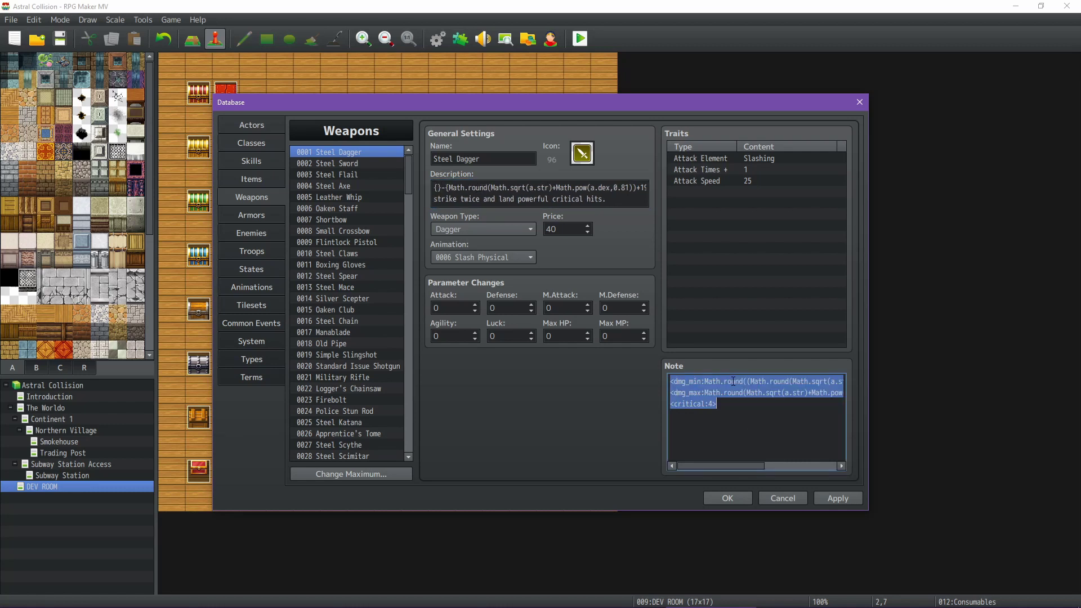
left_click(705, 382)
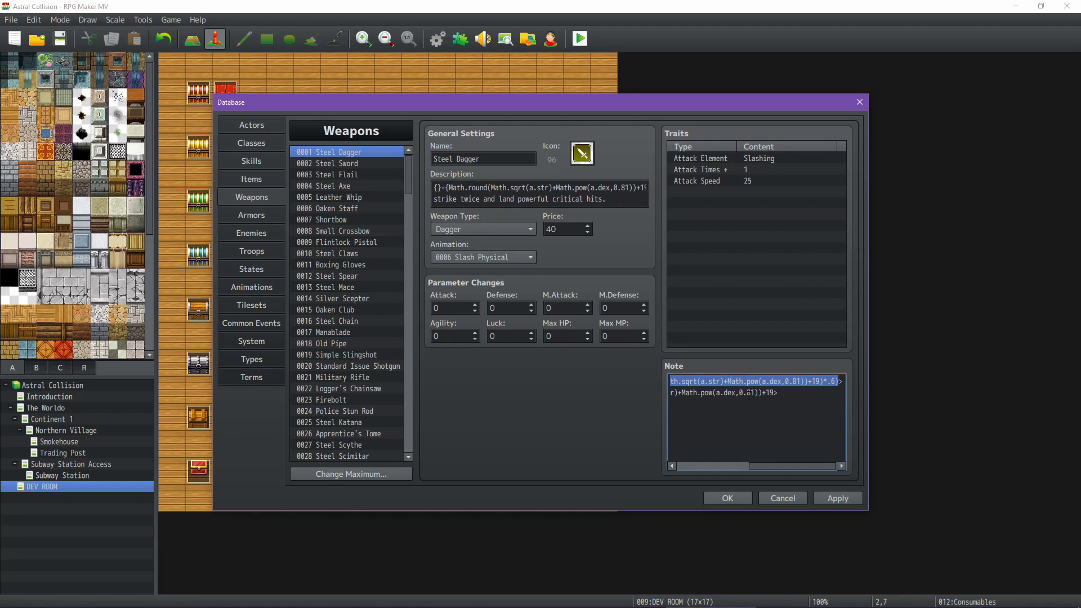
mouse_move(434, 187)
left_mouse_down()
mouse_move(450, 207)
mouse_move(449, 188)
left_mouse_up()
key("Left")
key("Right")
key("ctrl+v")
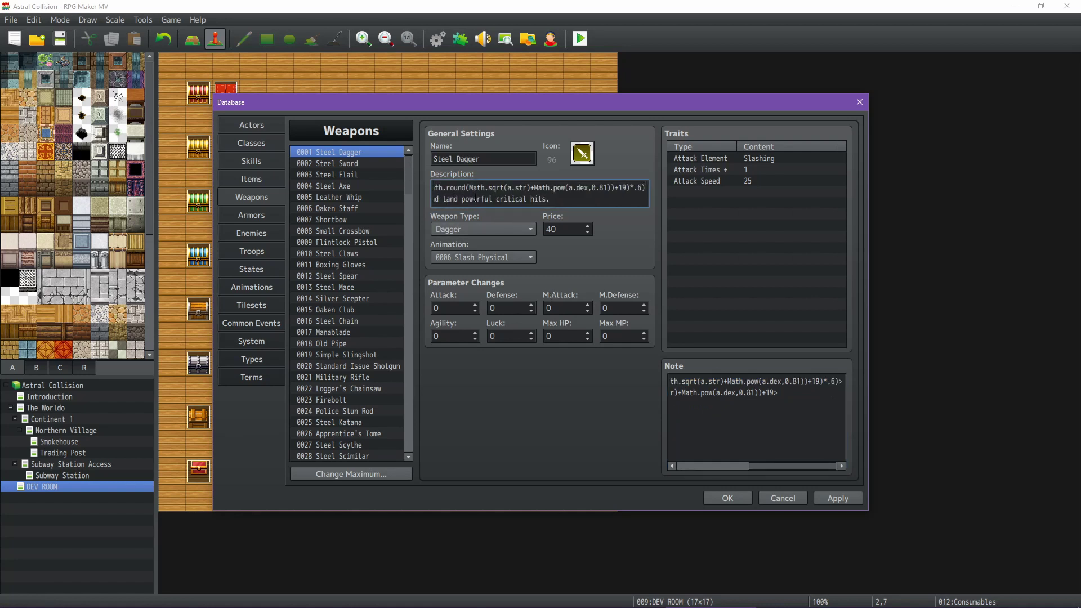
Check the whole Steel Dagger description, apply the database changes and close the database
key("Home")
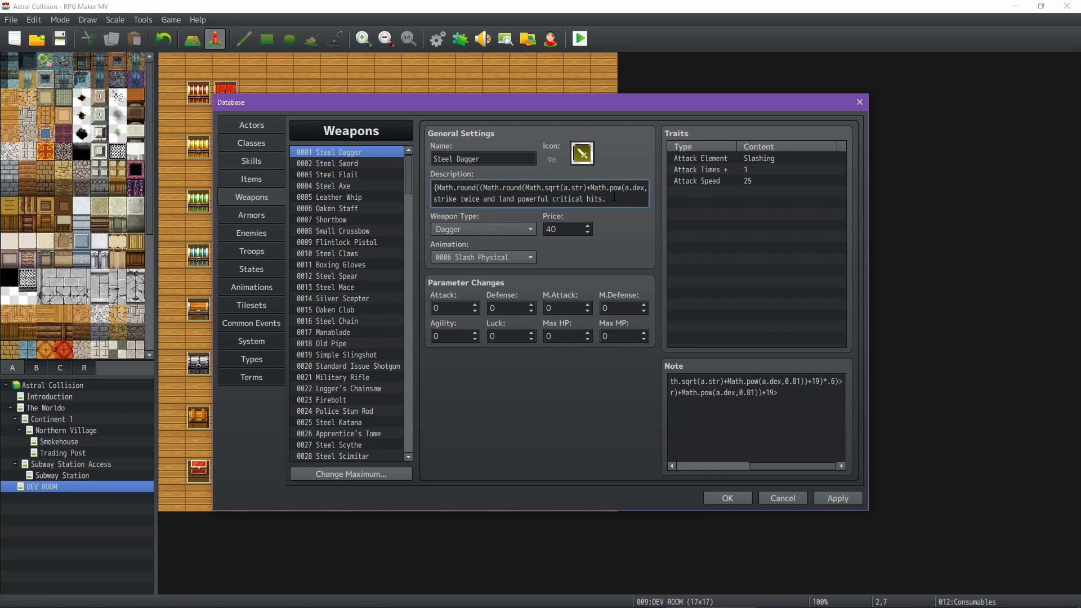
key("End")
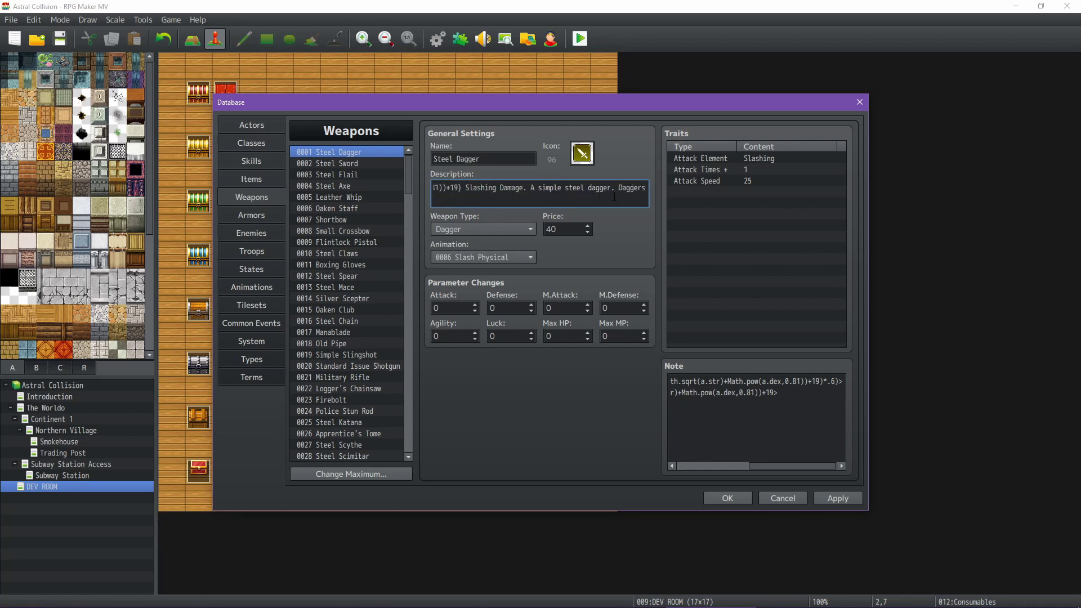
key("Down")
left_click(848, 498)
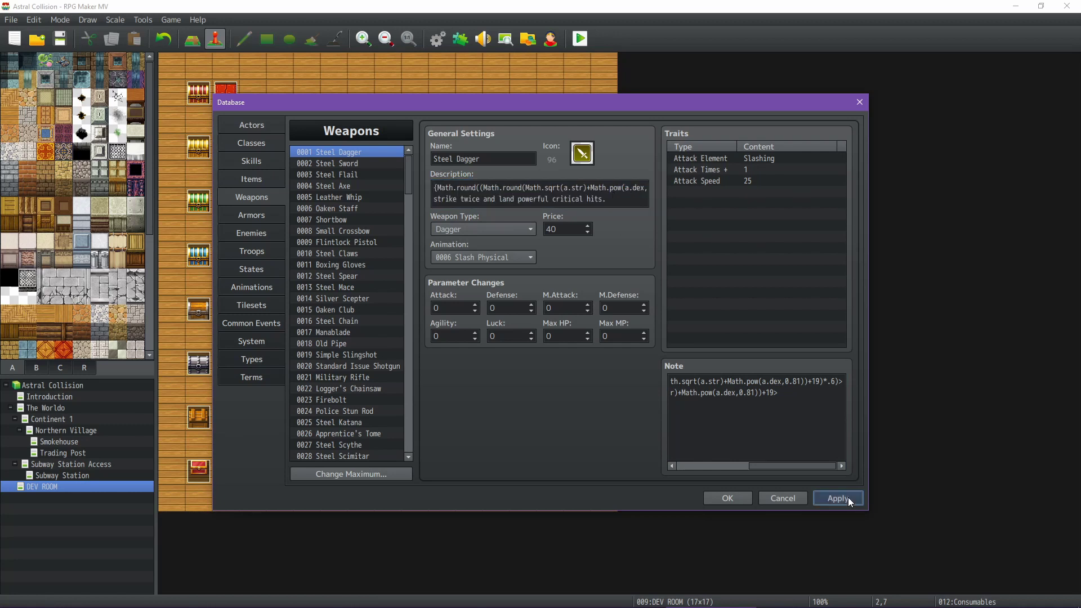
left_click(739, 498)
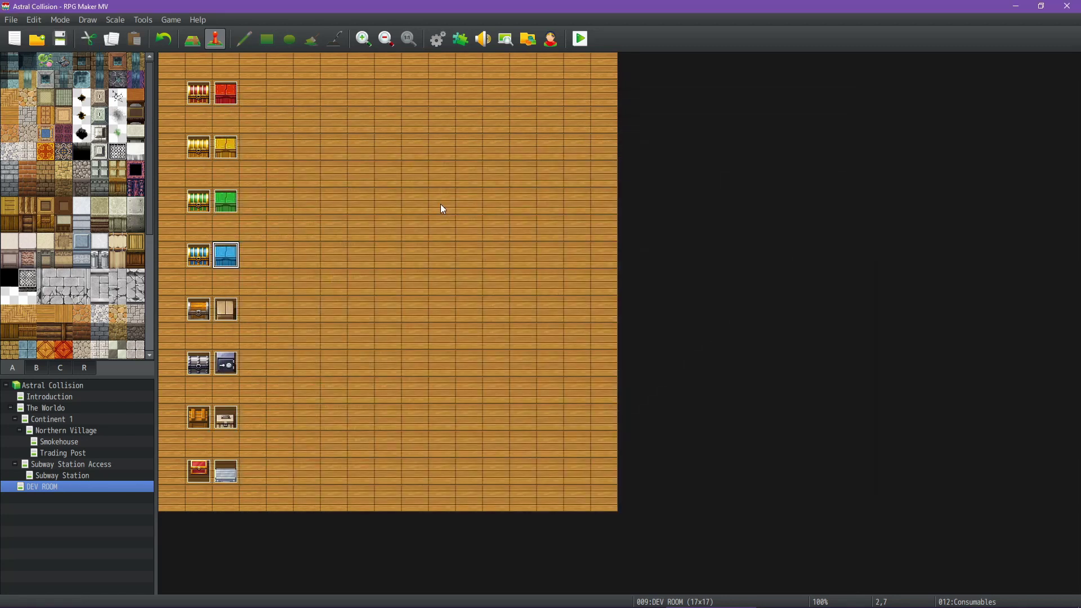
Switch to the Astral Collision Spreadsheet, leave the Dagger's Max formula unedited, and inspect its Min formula and the Dexterity stat
mouse_move(644, 603)
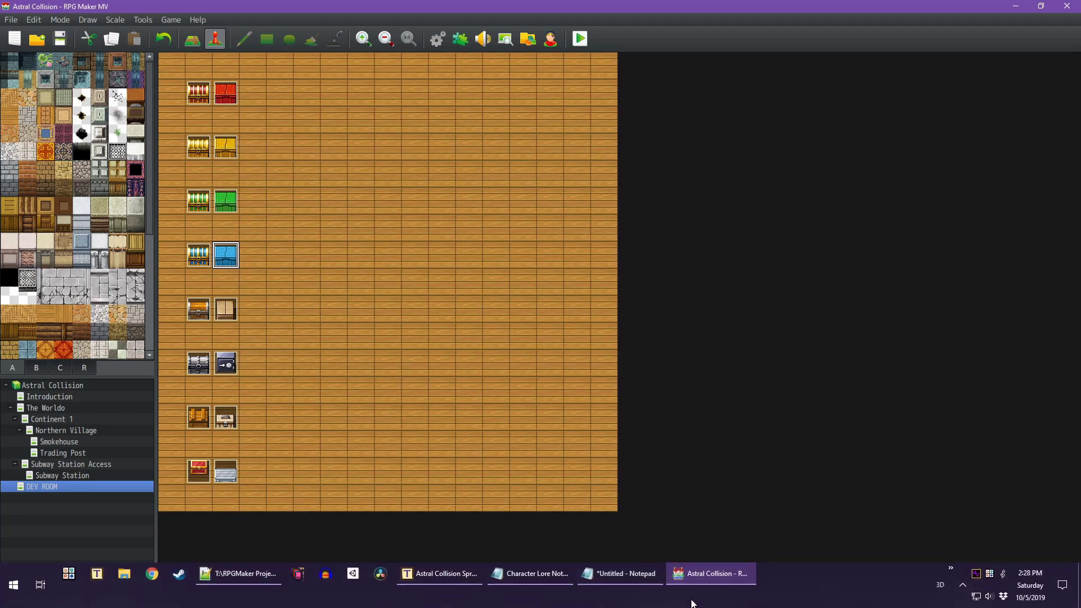
left_click(427, 575)
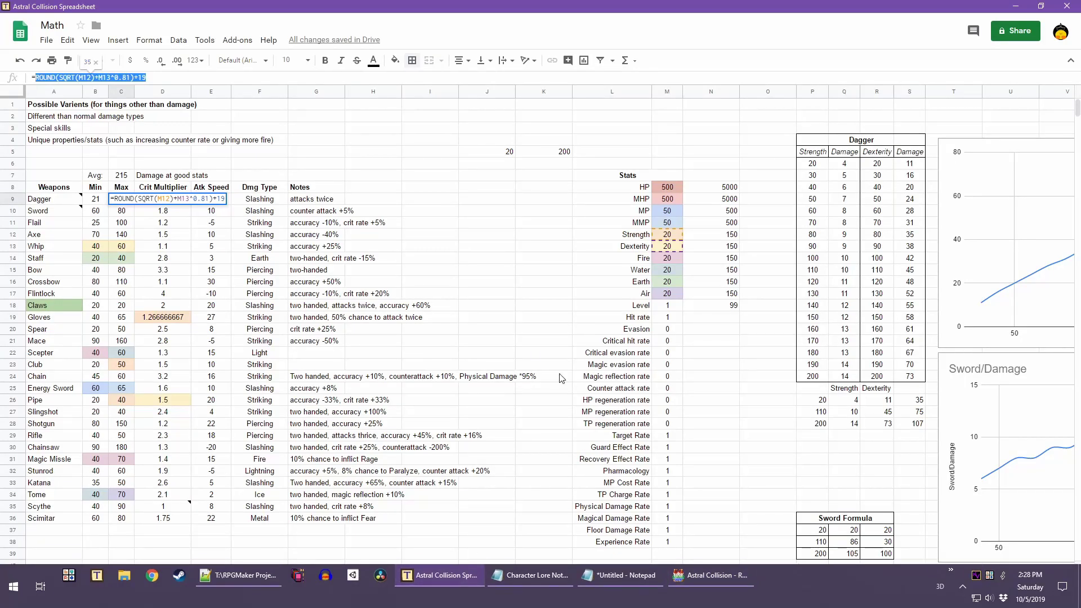
key("Return")
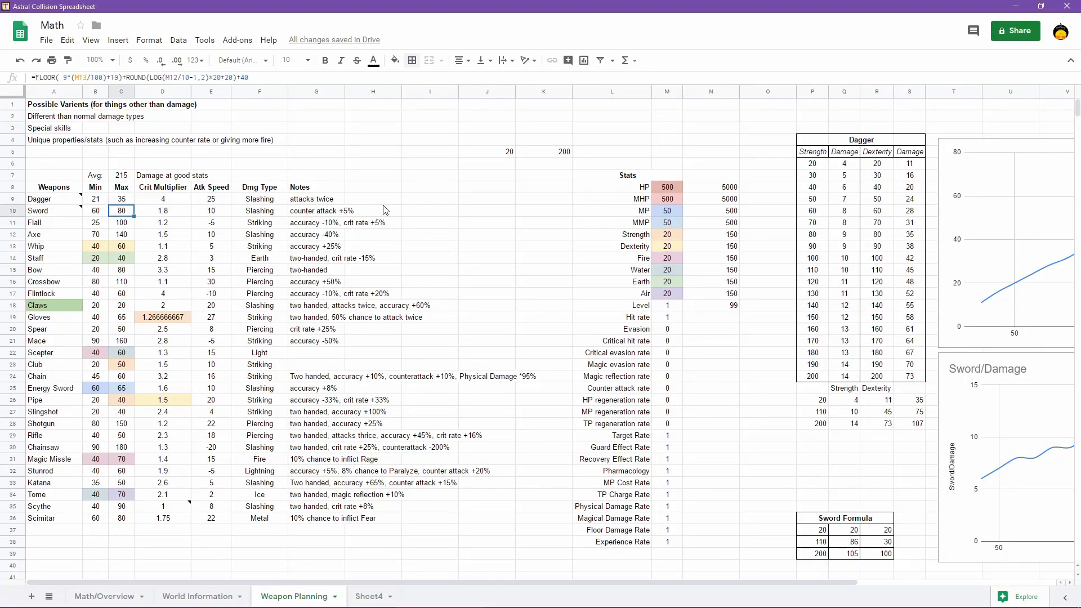
left_click(98, 200)
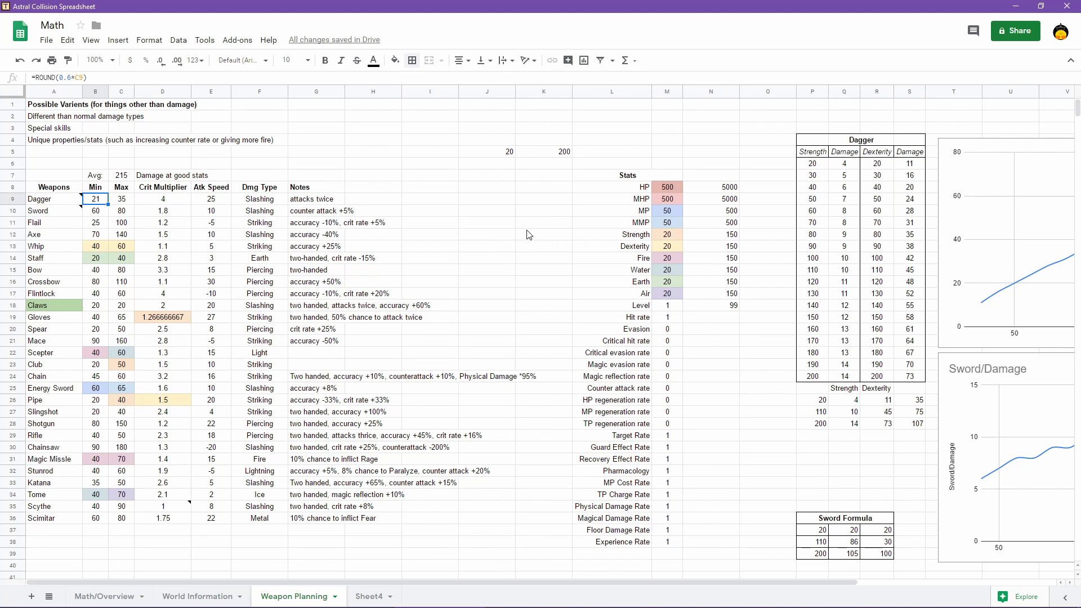
left_click(667, 247)
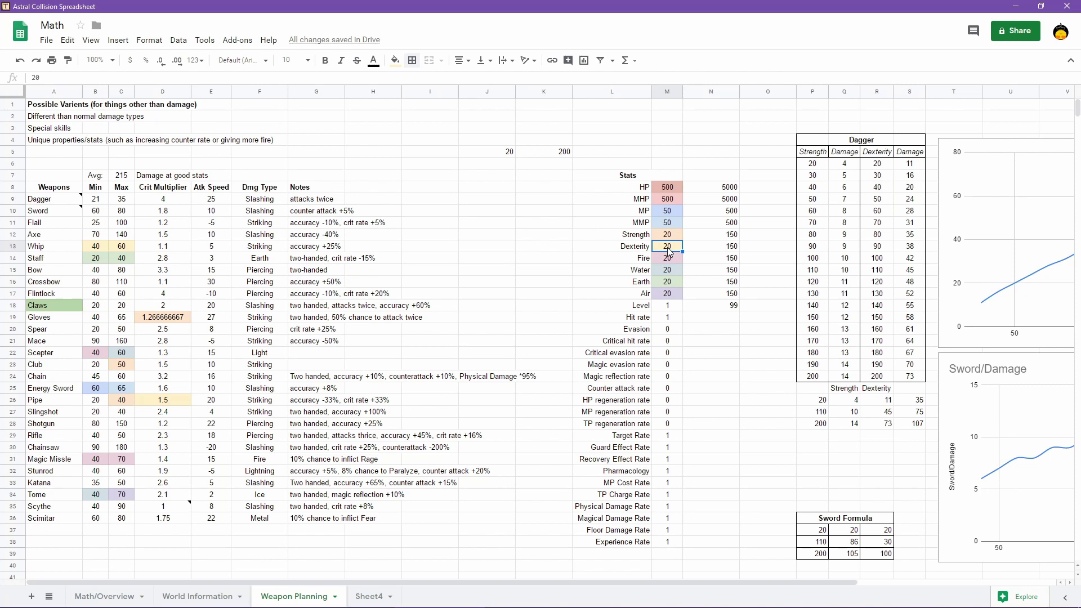
Insert a column between Max and Crit Multiplier, title it AVG, and fit its width to the content
right_click(141, 91)
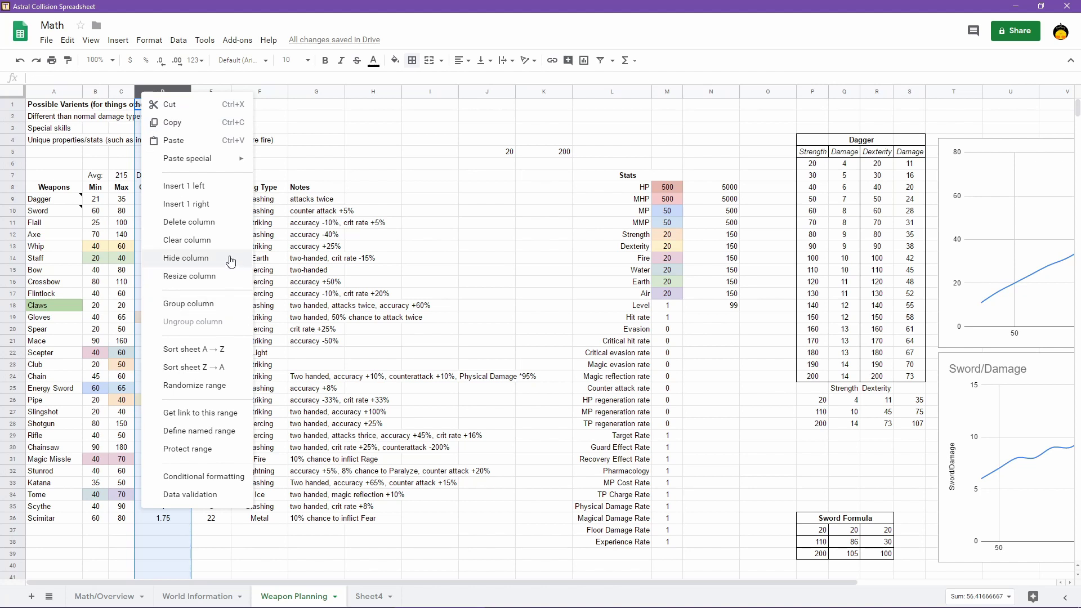
left_click(212, 189)
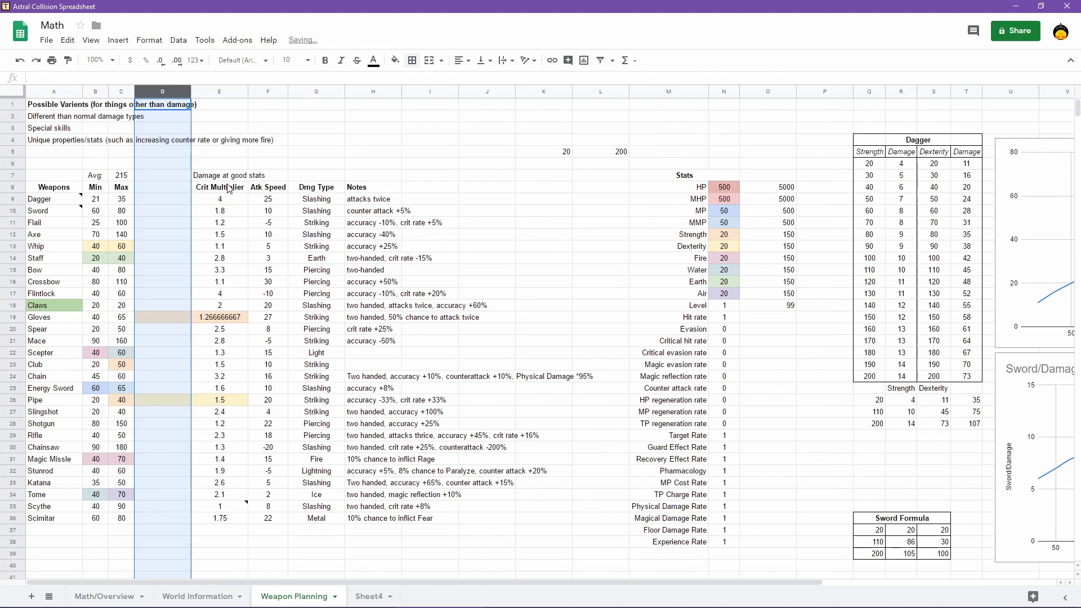
left_click(163, 187)
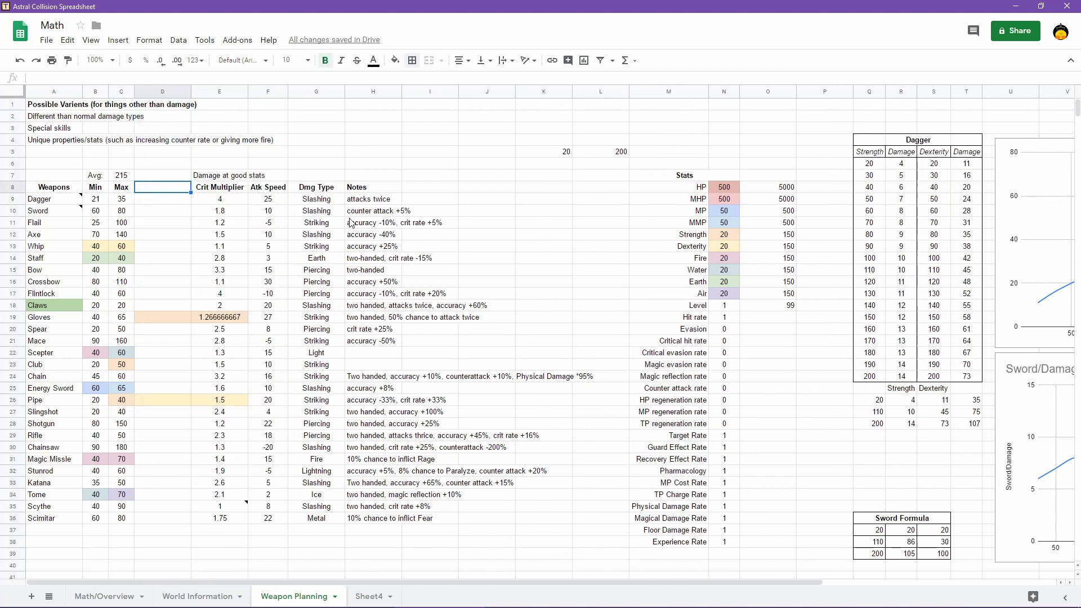
type("AVG")
left_click(175, 228)
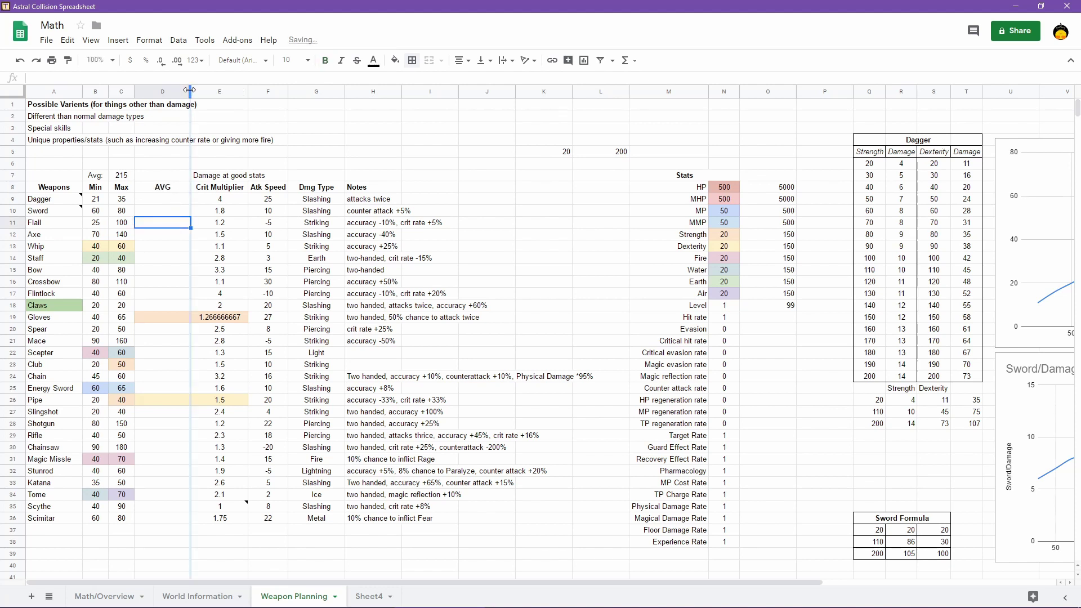
double_click(189, 90)
Move the "Damage at good stats" label from E7 to D7 above the AVG header
left_click(190, 177)
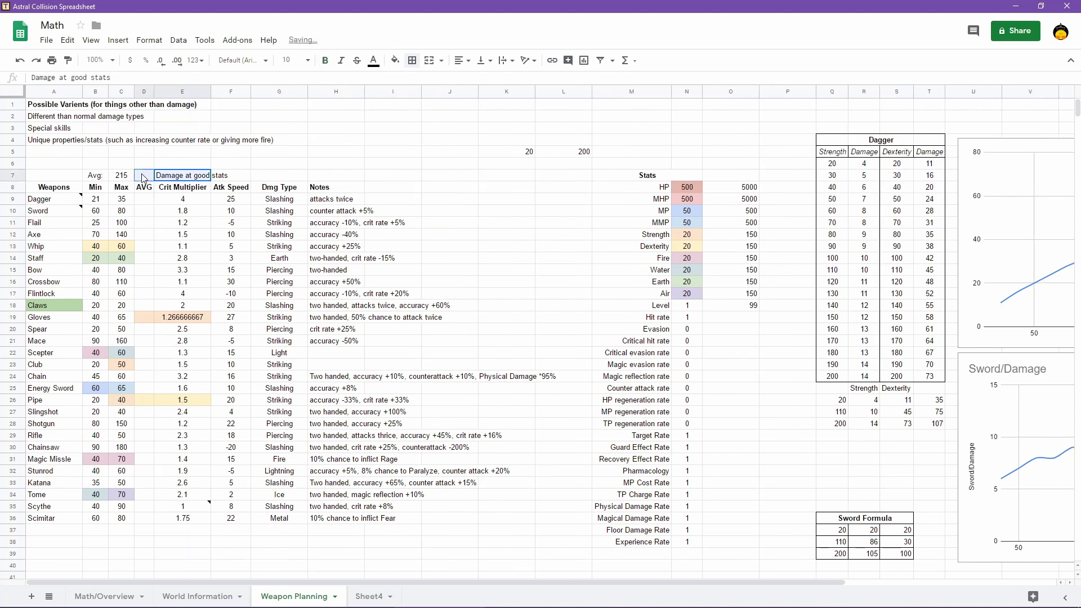
key("ctrl+c")
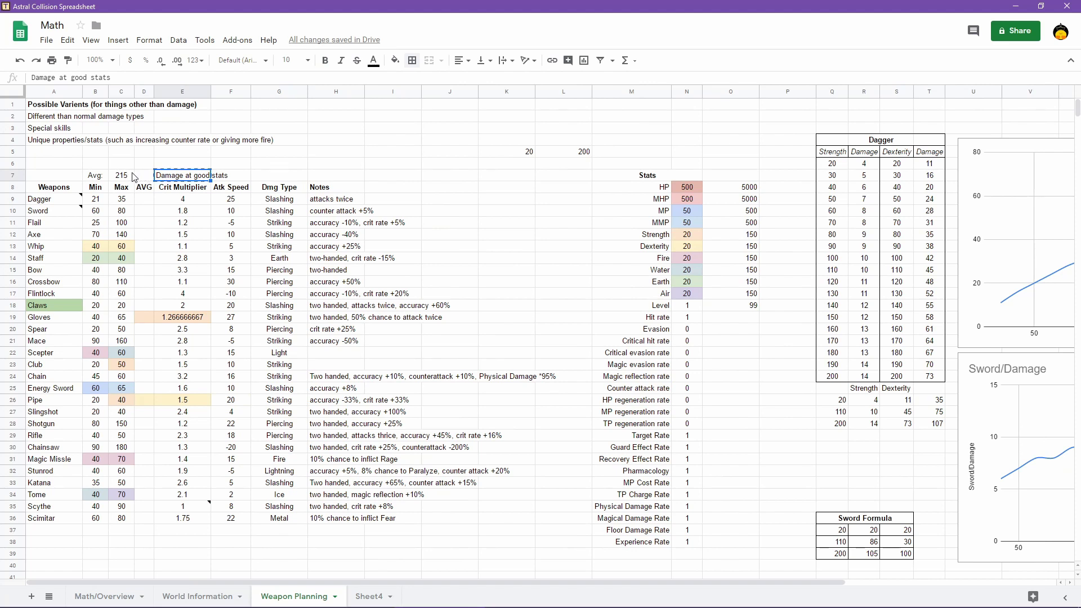
left_click(140, 177)
key("ctrl+v")
Widen the AVG column slightly, enter =AVERAGE(B9:C9) for the Dagger and fill it down to the Scimitar row
left_click(146, 201)
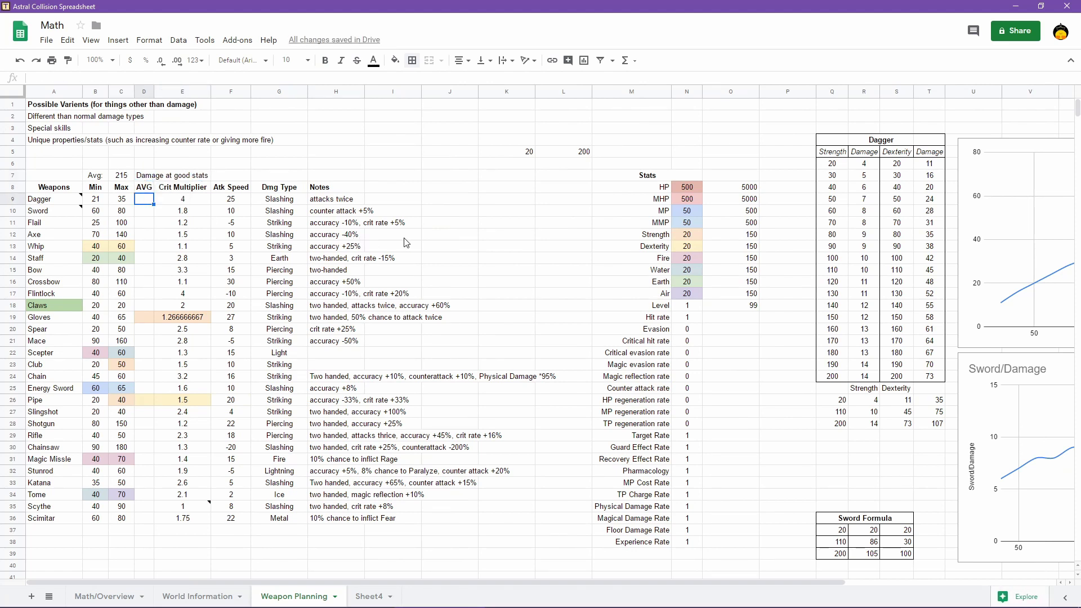
left_click_drag(154, 90, 162, 90)
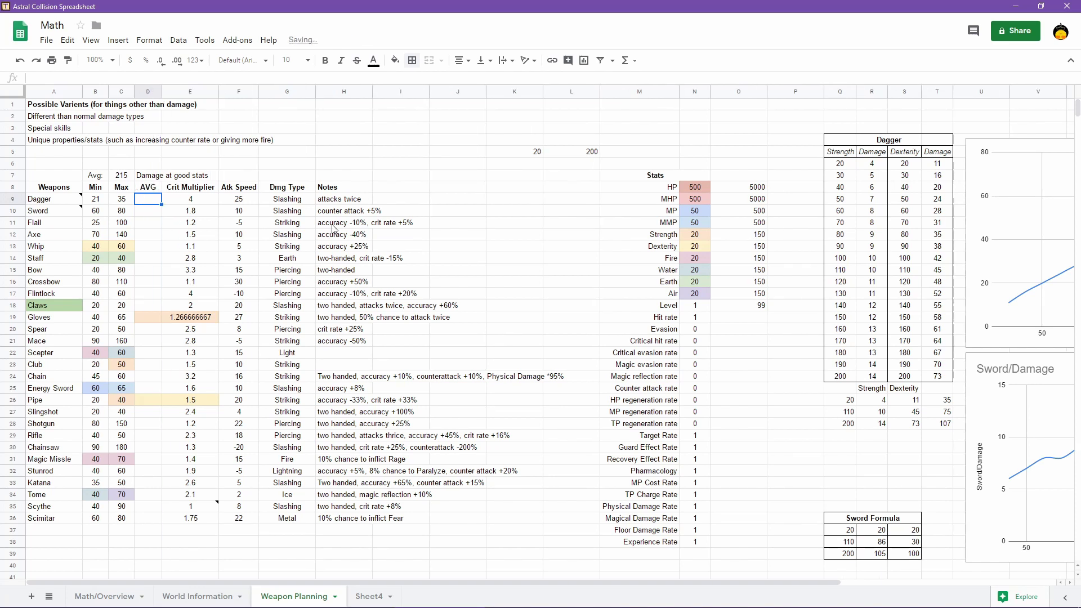
type("=AVERAGE(")
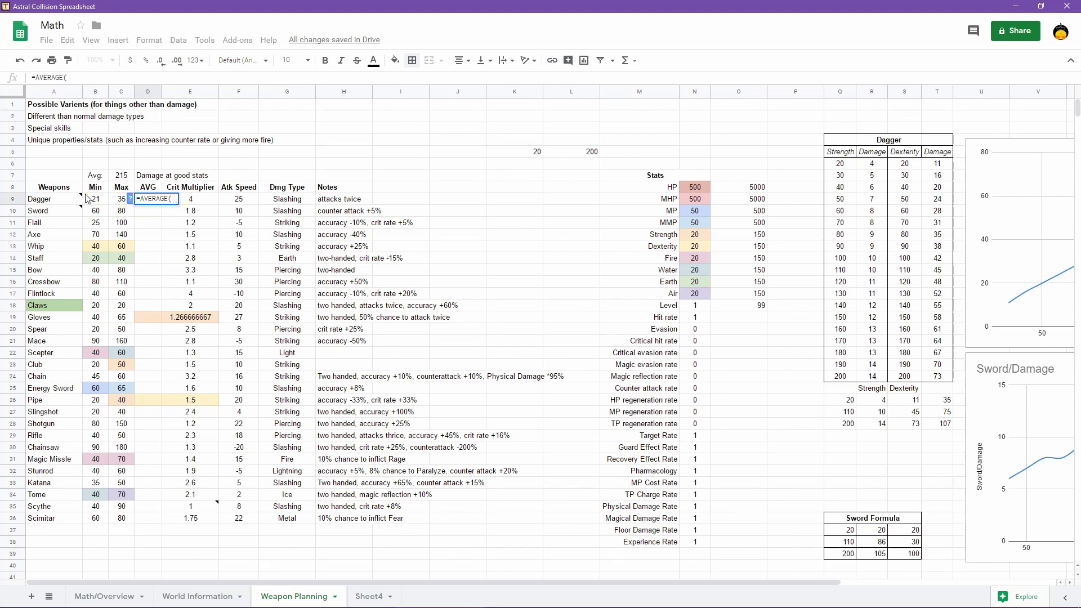
left_click_drag(95, 199, 116, 203)
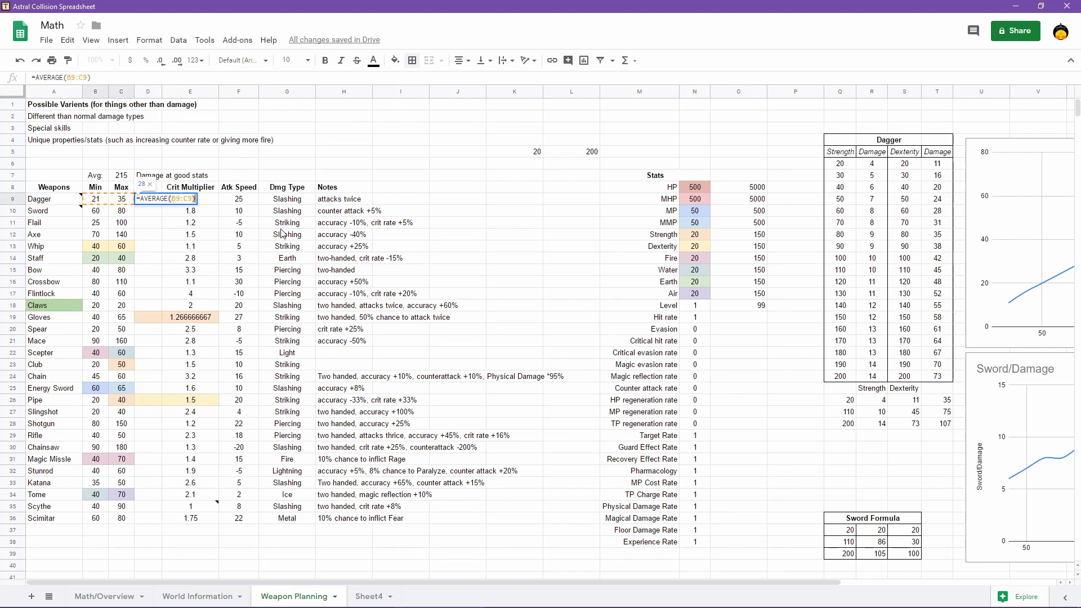
key("Return")
left_click(151, 199)
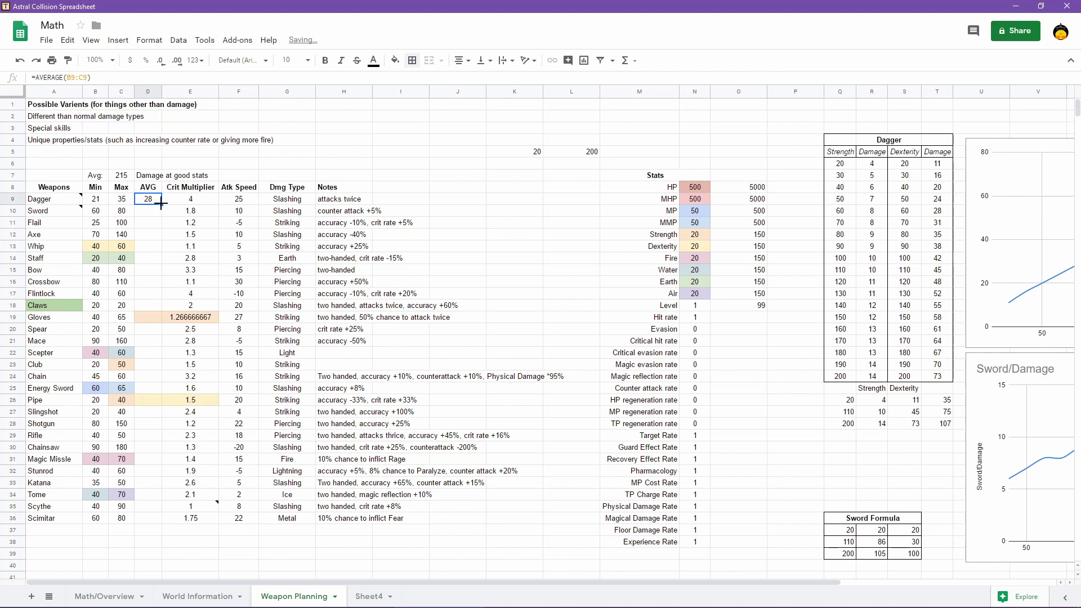
left_click_drag(162, 204, 151, 525)
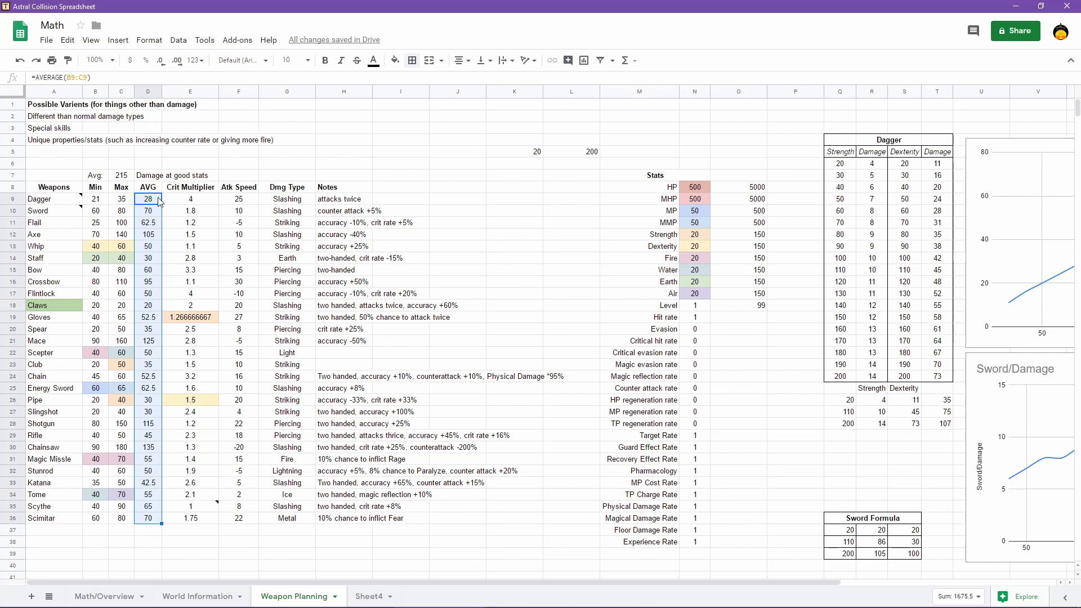
Change the Dagger's AVG formula to =ROUND(AVERAGE(B9:C9)) and fill it down through the Scimitar row
left_click(67, 77)
left_click(36, 77)
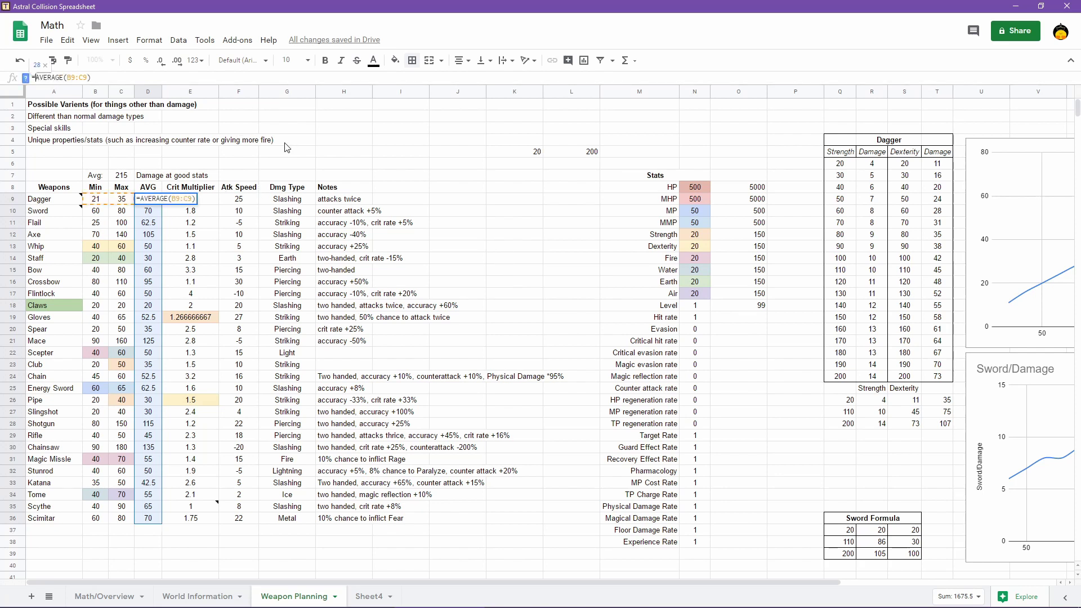
type("ROUND(")
key("End")
type(")")
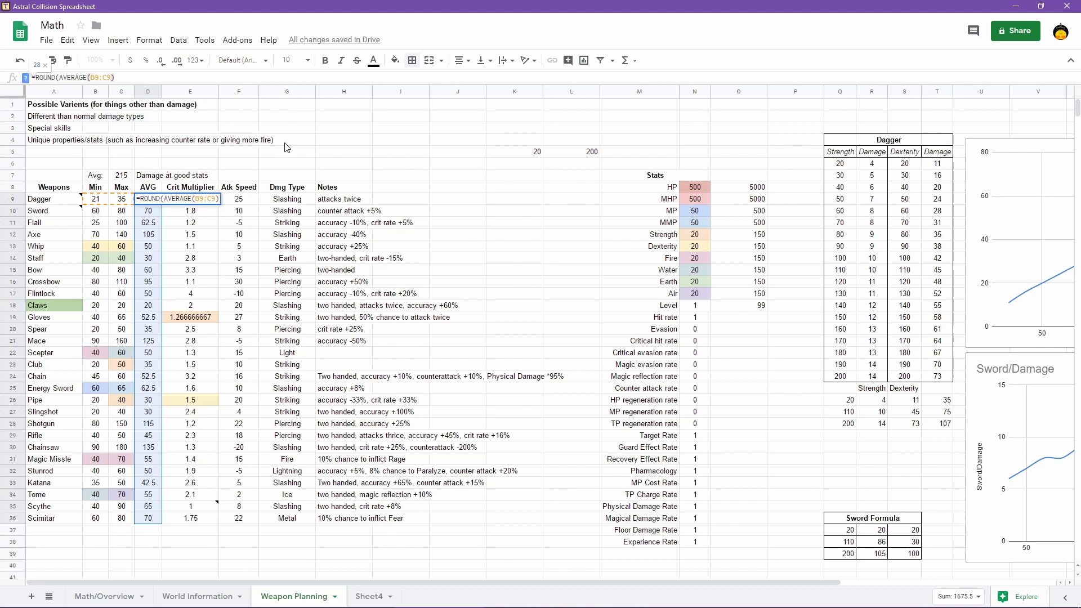
key("Return")
left_click(160, 200)
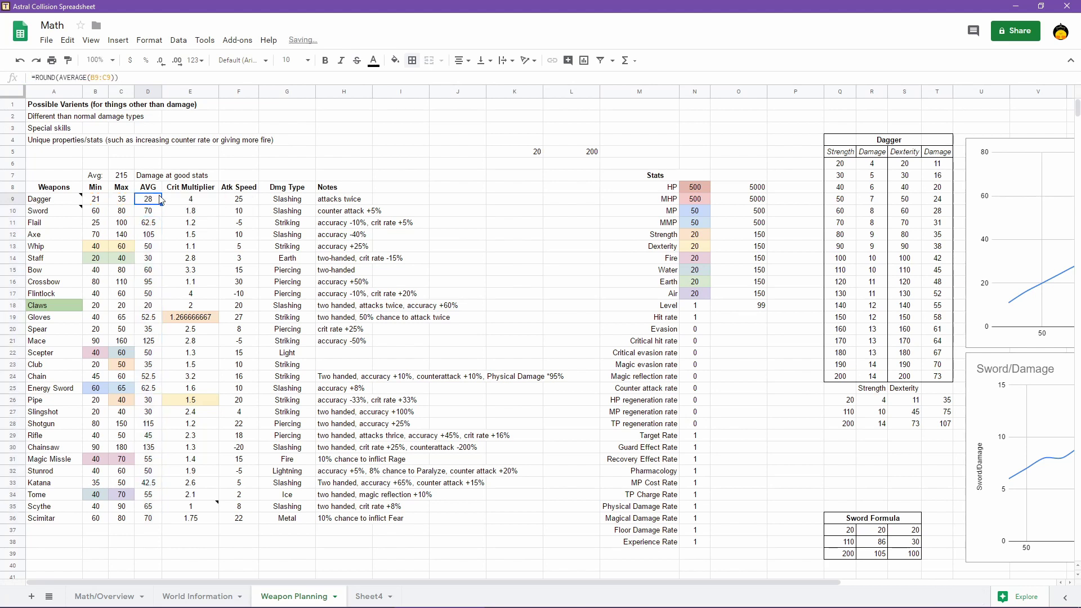
left_click_drag(162, 204, 156, 514)
left_click(277, 557)
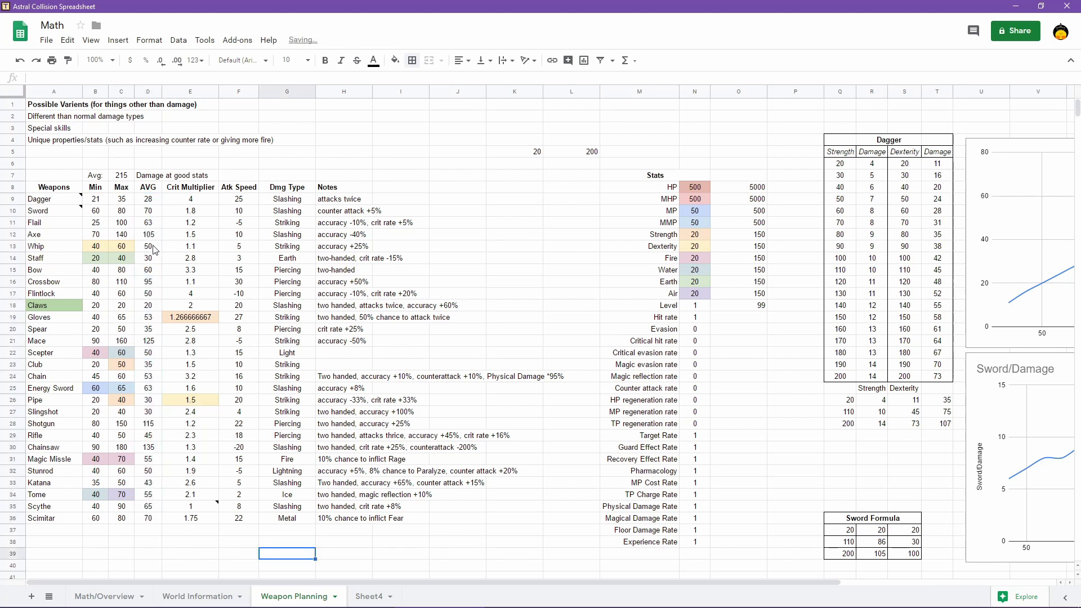
Set the Strength and Dexterity stats to 200 and narrow the empty column K
left_click(152, 235)
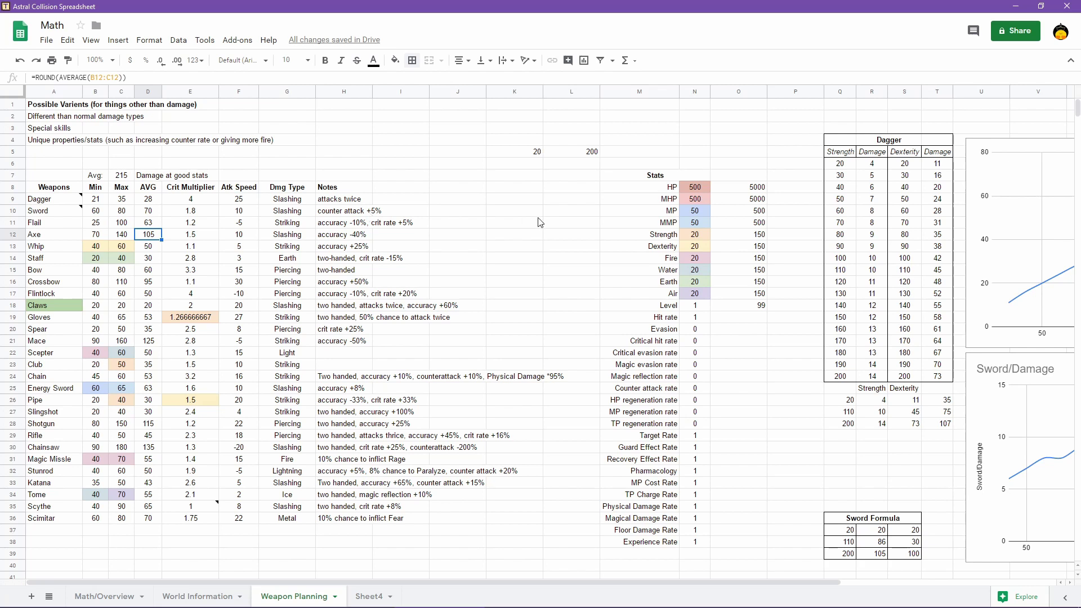
double_click(698, 235)
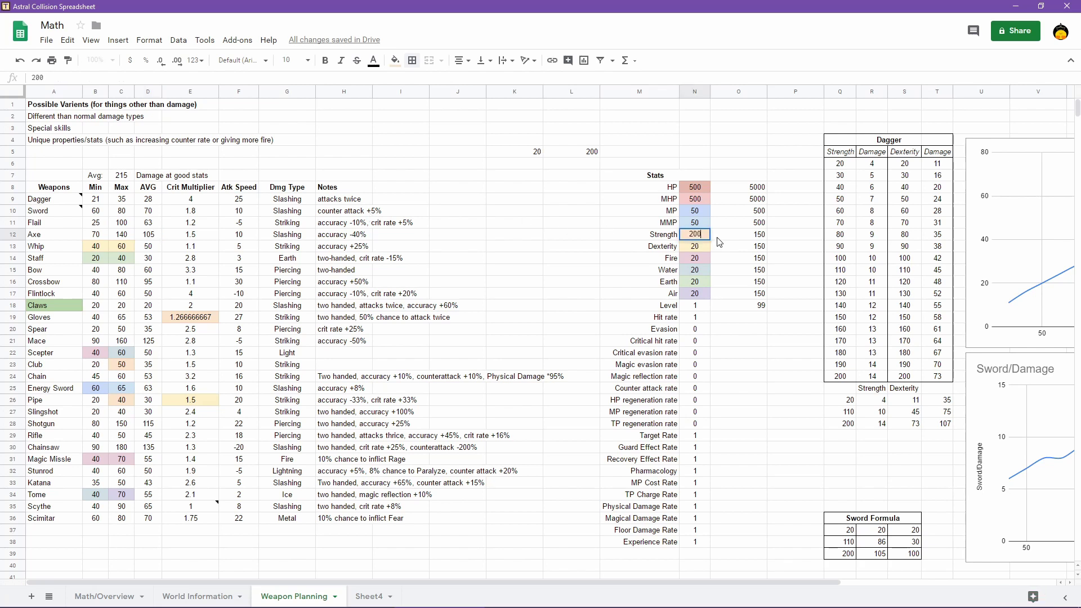
type("0")
key("Return")
type("200")
key("Return")
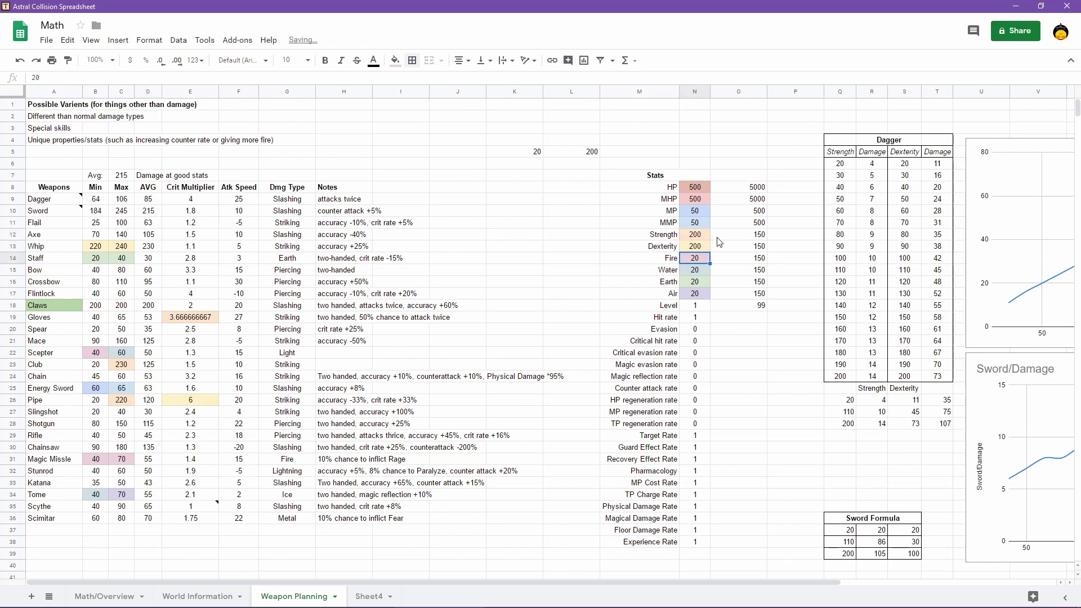
left_click_drag(543, 92, 509, 91)
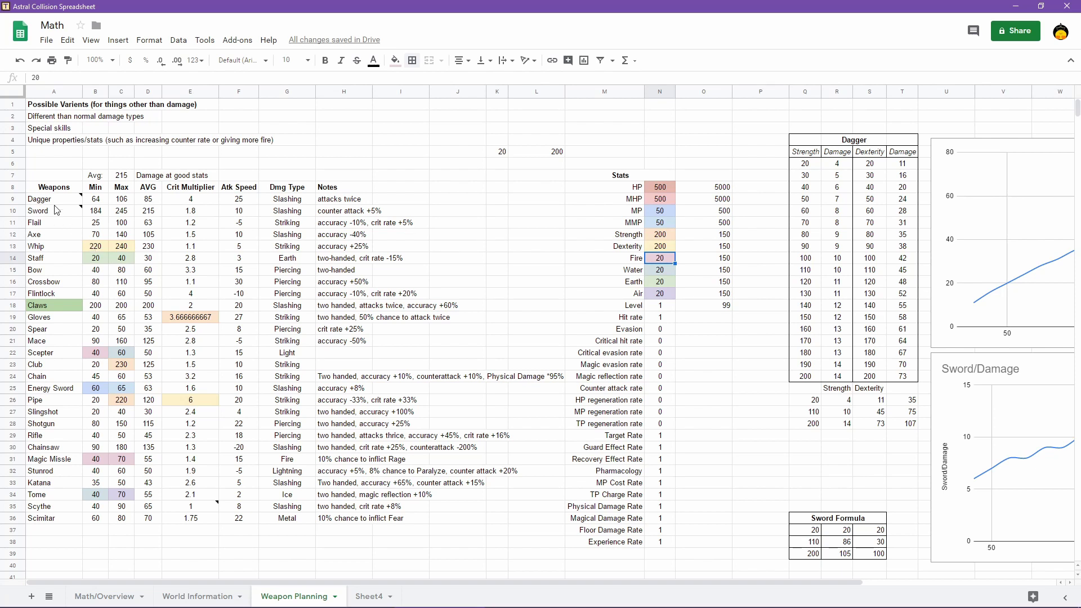
Fill the Dagger's name cell with the same green as the Claws cell
mouse_move(48, 199)
left_click(42, 203)
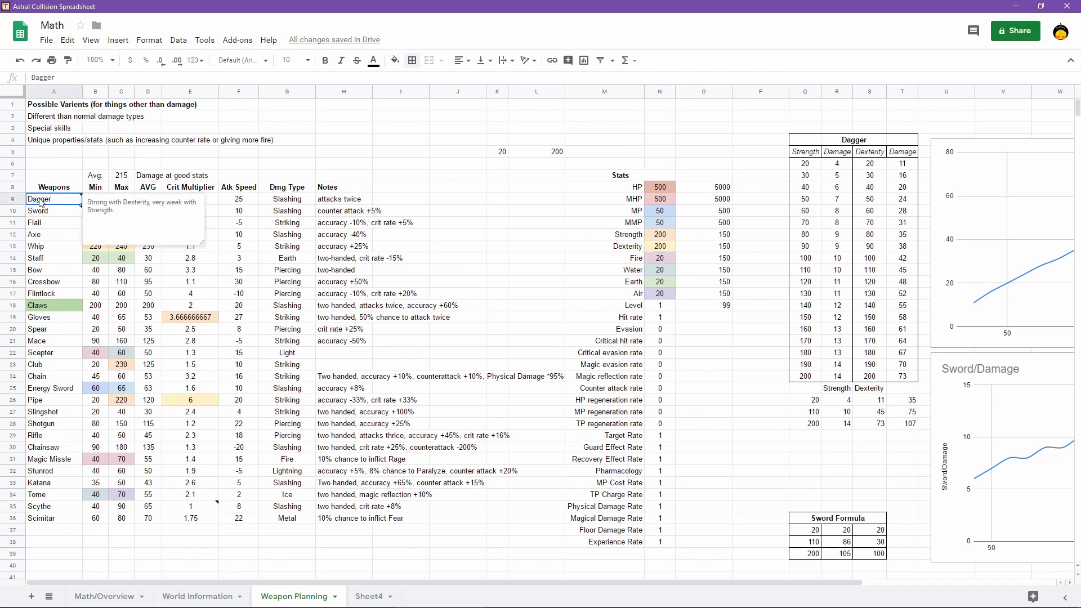
left_click(396, 60)
left_click(450, 140)
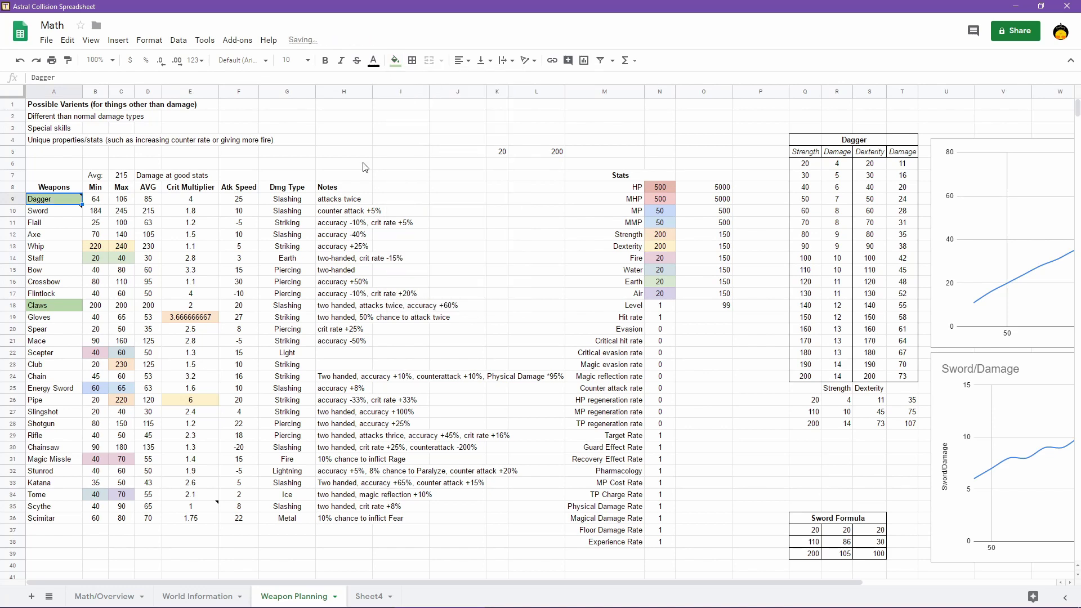
Fill the Sword's name cell with the same light green as the Dagger cell
key("Down")
left_click(395, 60)
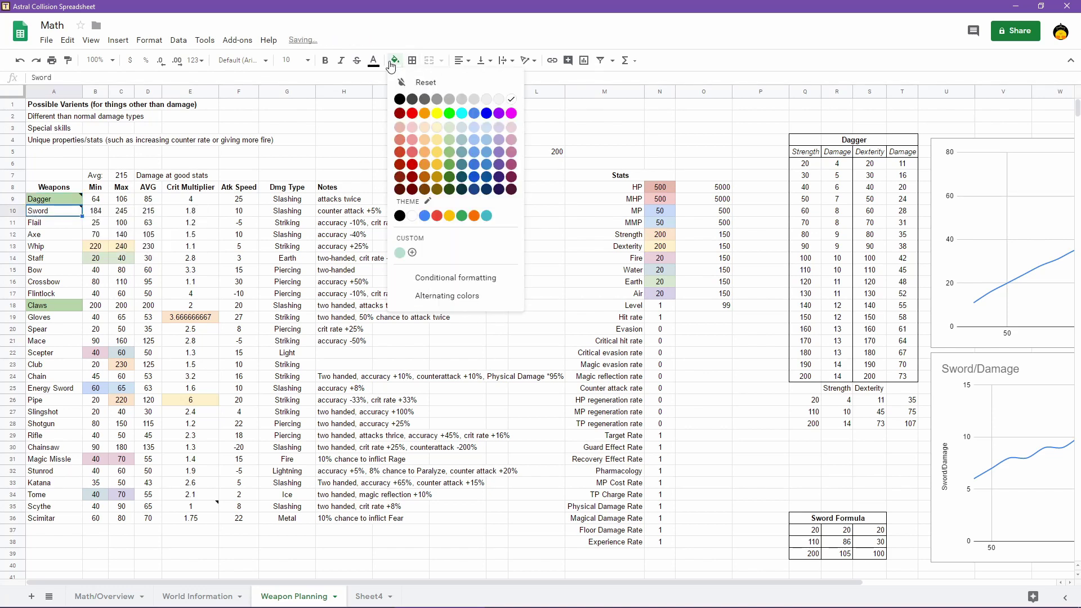
left_click(450, 139)
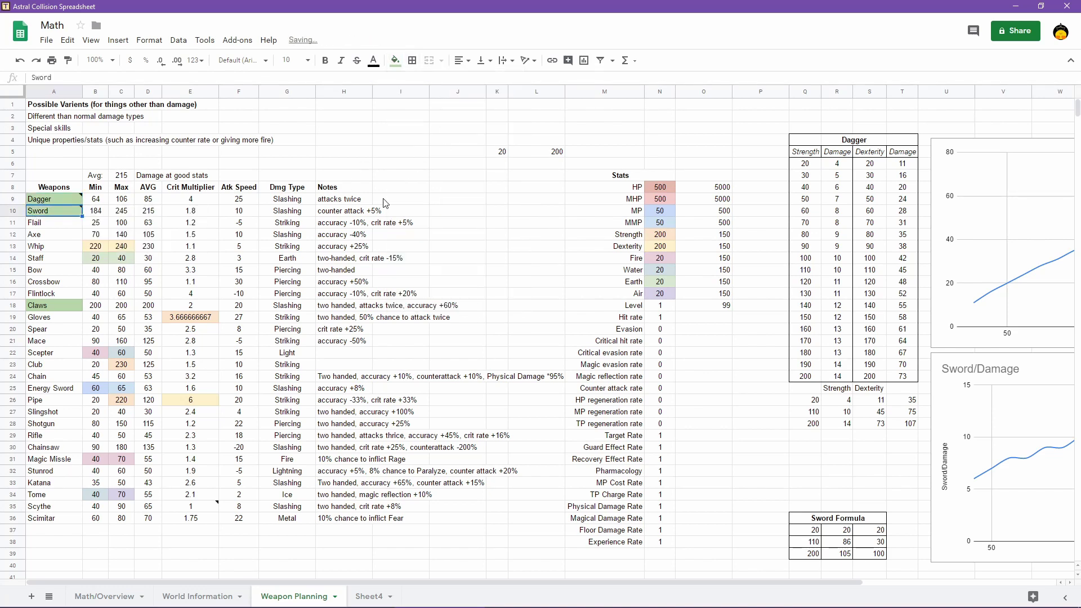
left_click(481, 251)
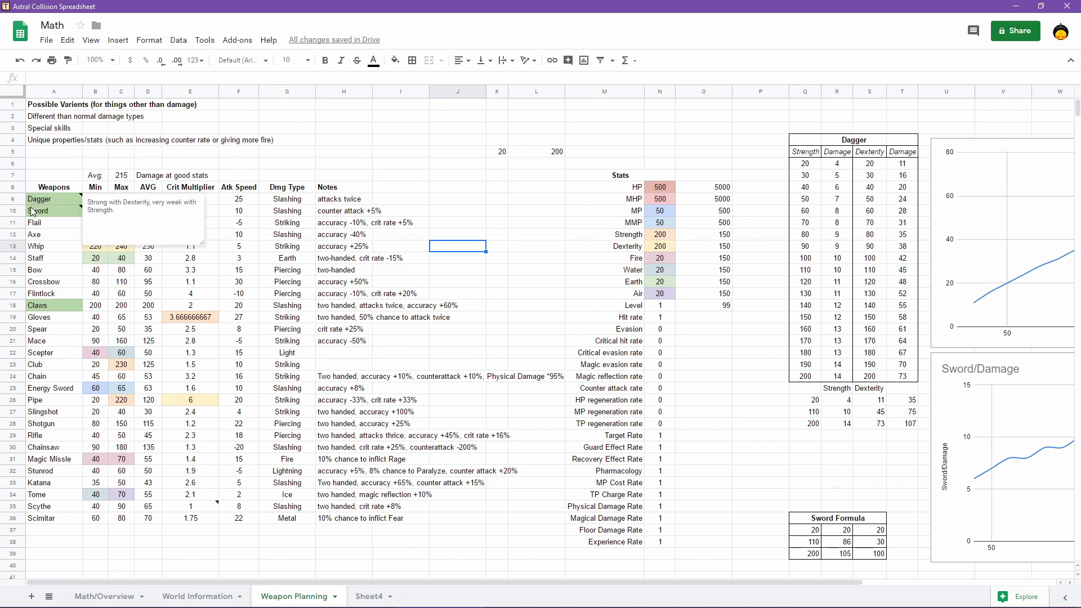
left_click(570, 222)
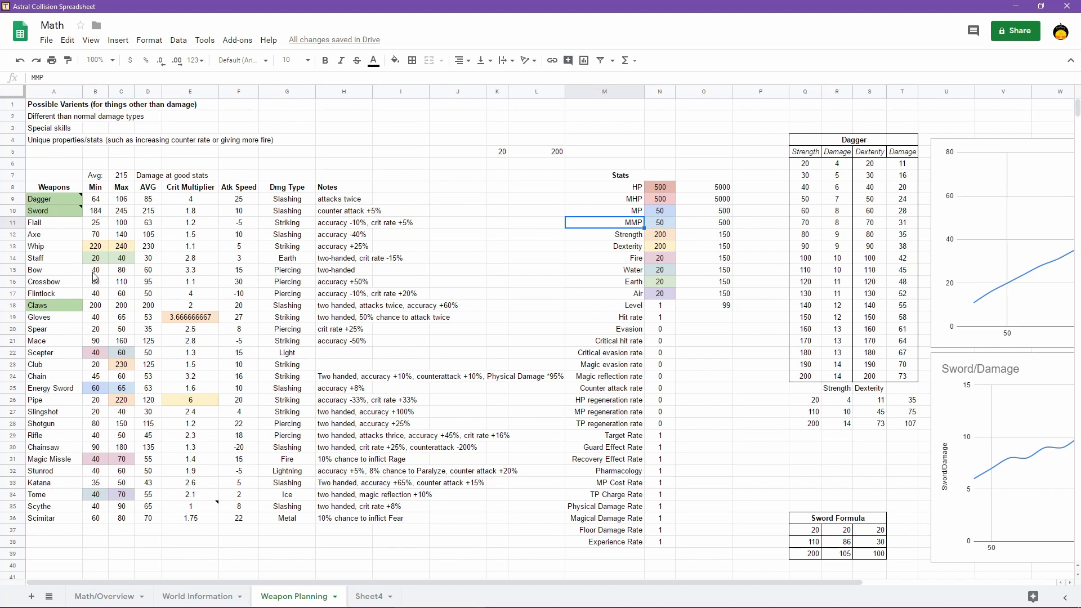
mouse_move(48, 211)
Switch to RPG Maker MV and examine the database classes from Knight through Special Forces, including their parameter curves and equippable weapons
left_click(715, 576)
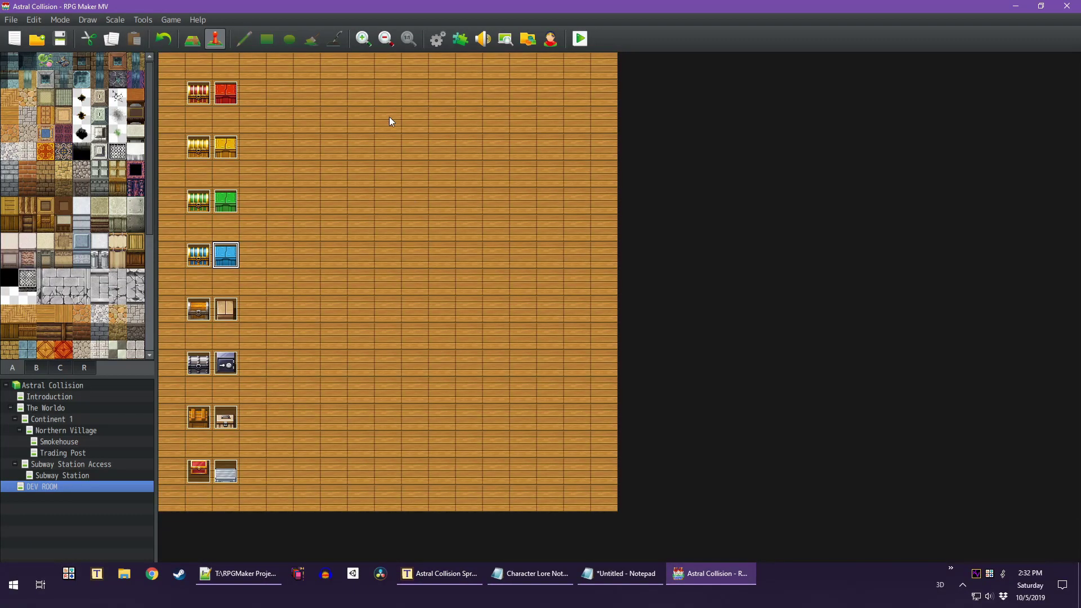
left_click(438, 40)
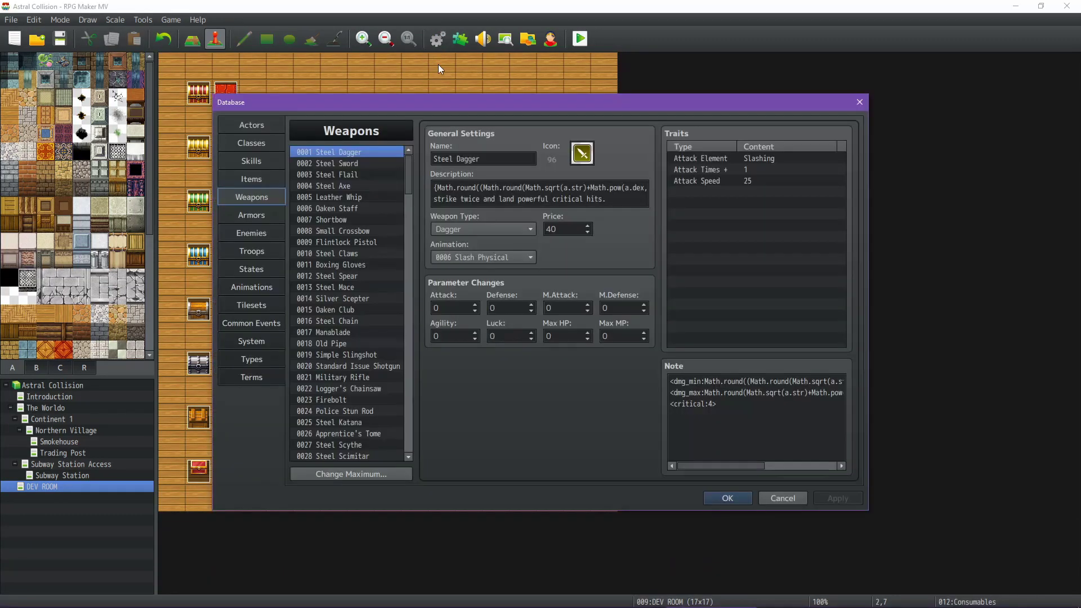
left_click(251, 144)
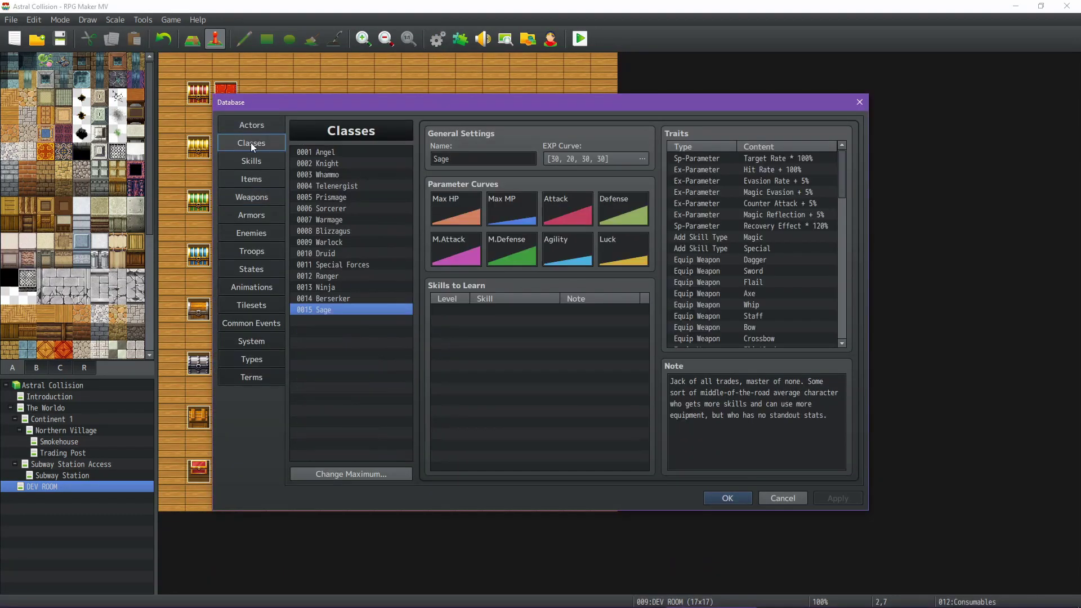
left_click(342, 164)
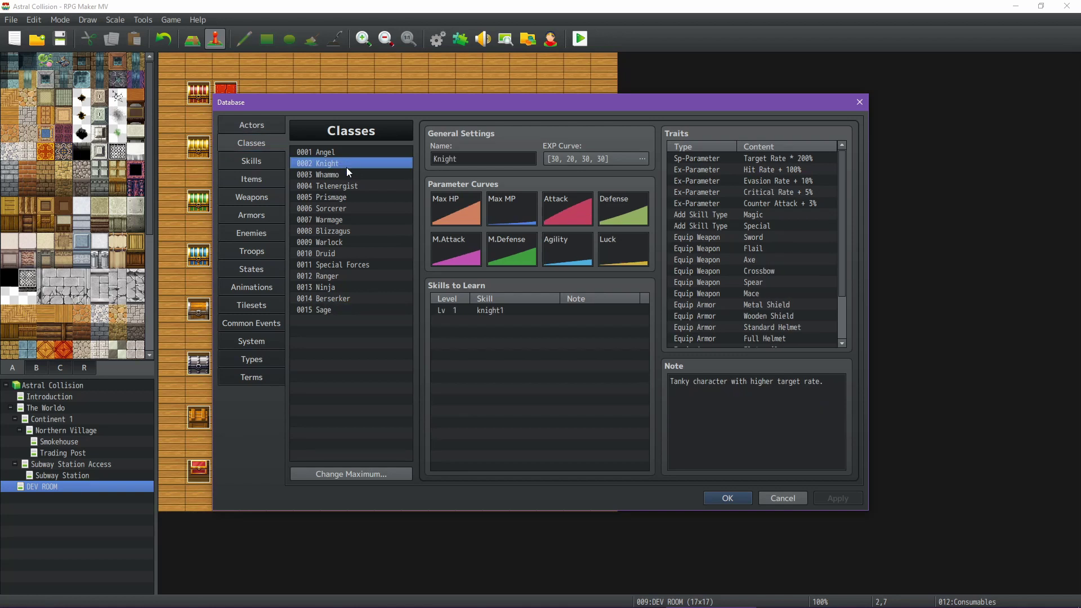
left_click(346, 173)
key("Down")
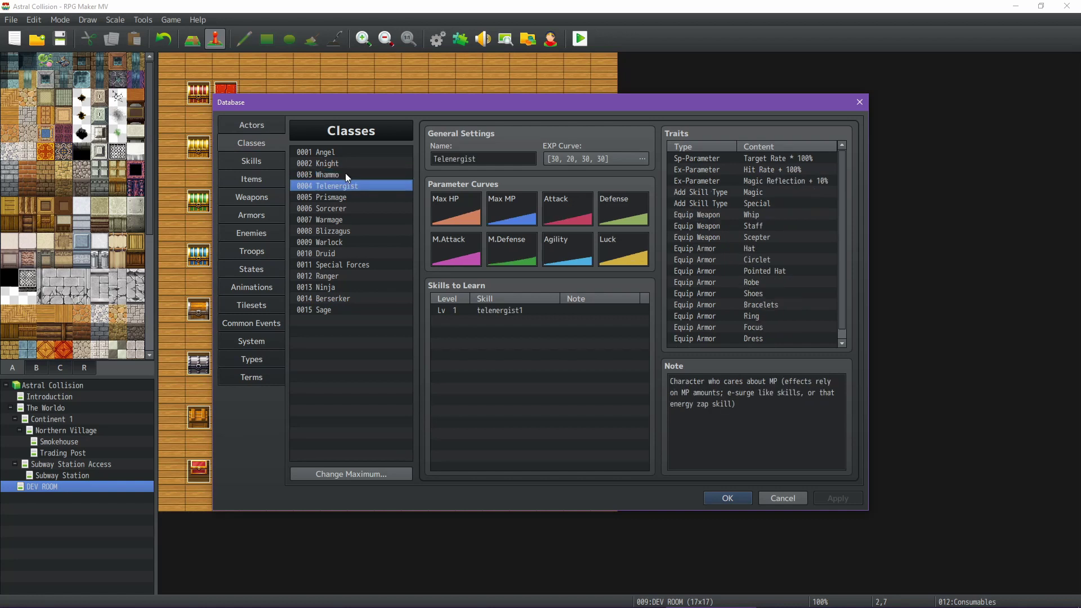
key("Down")
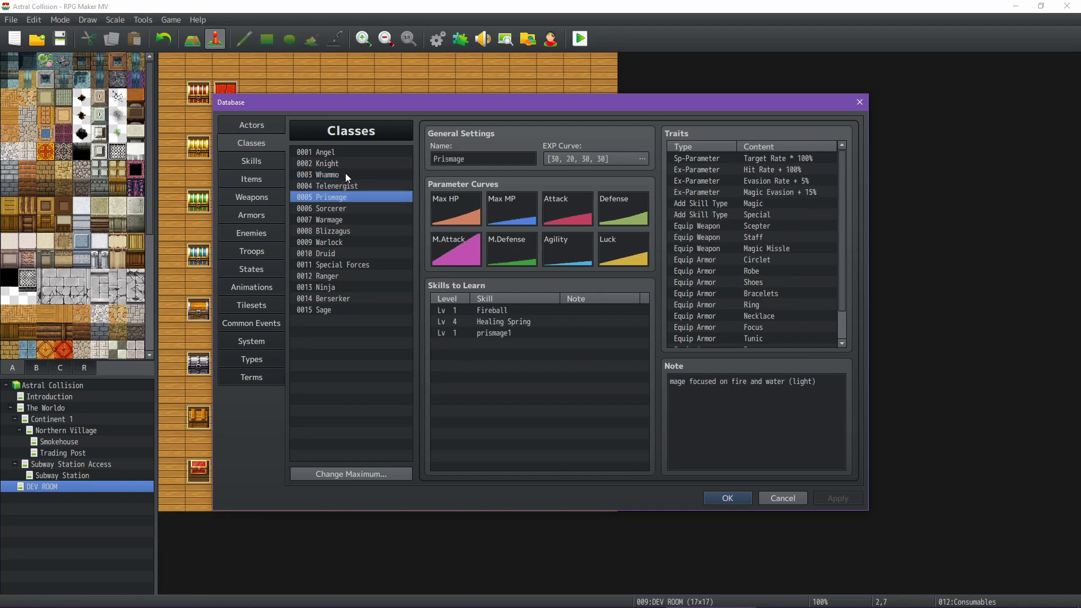
key("Down")
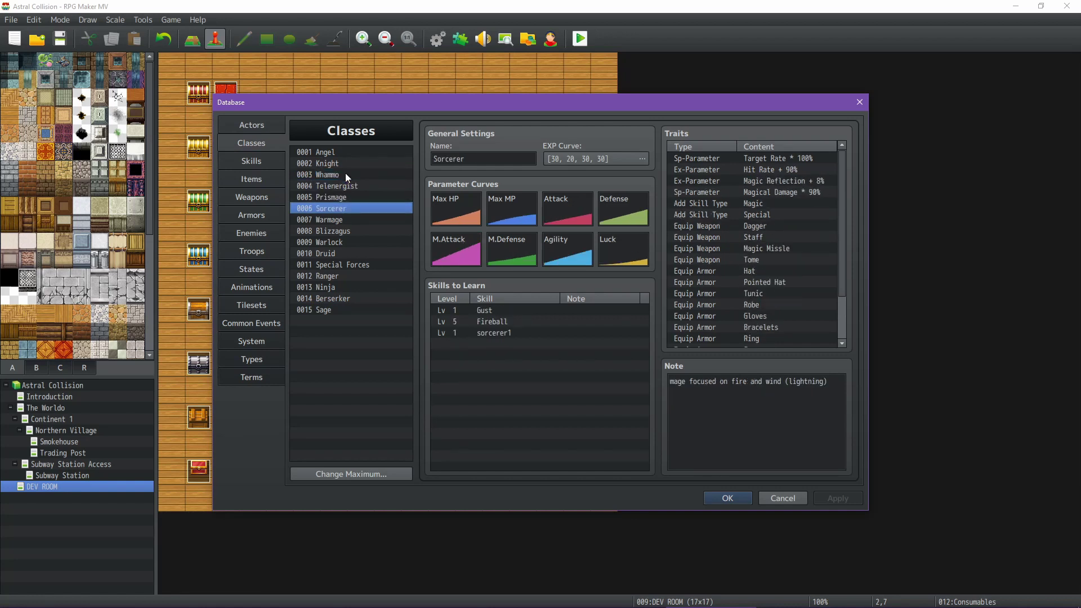
key("Down")
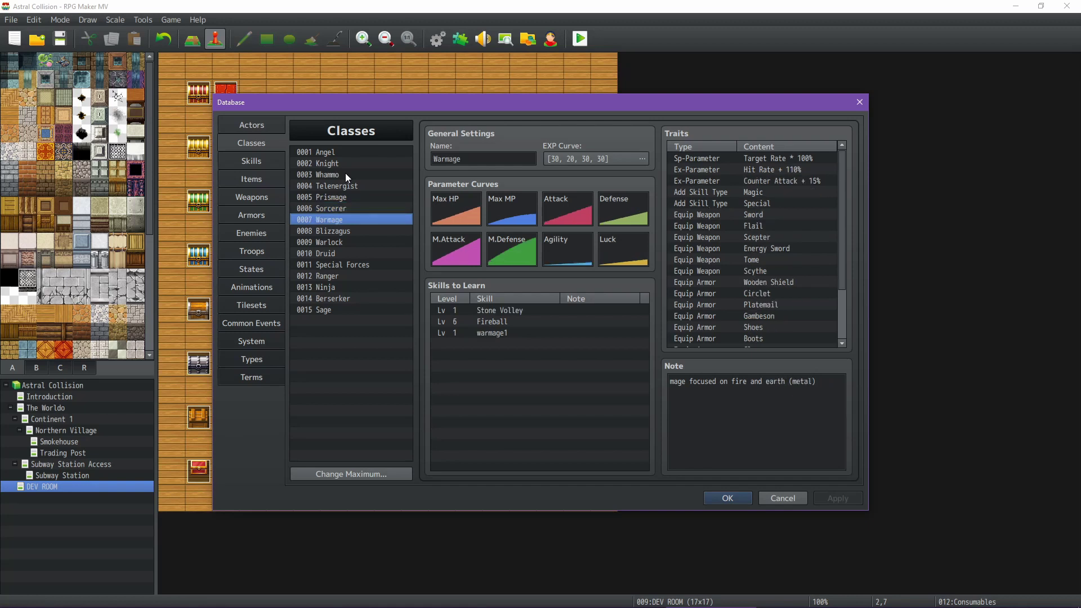
key("Down")
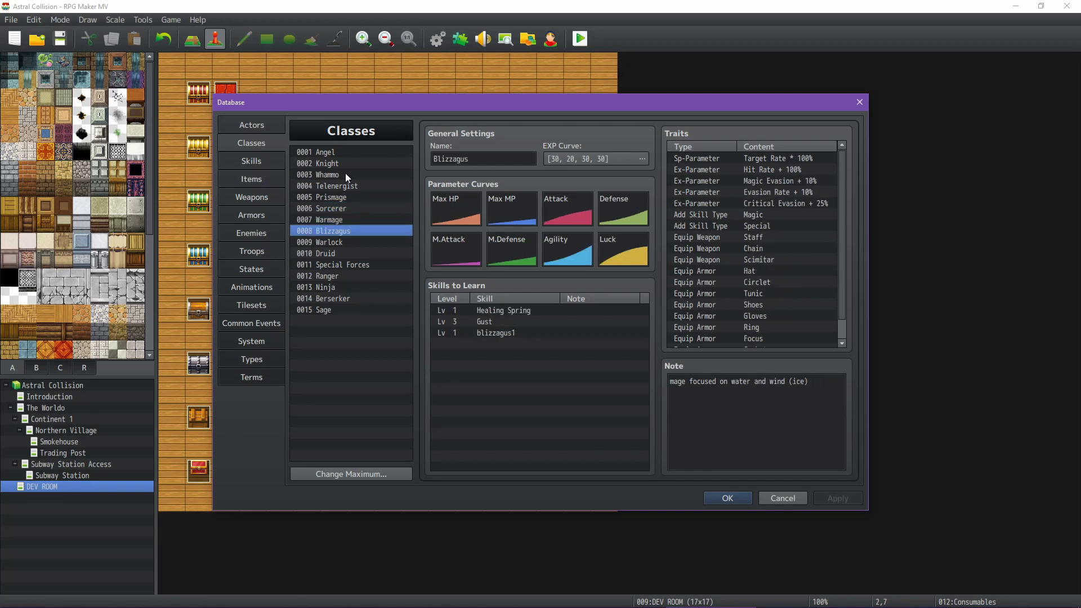
key("Down")
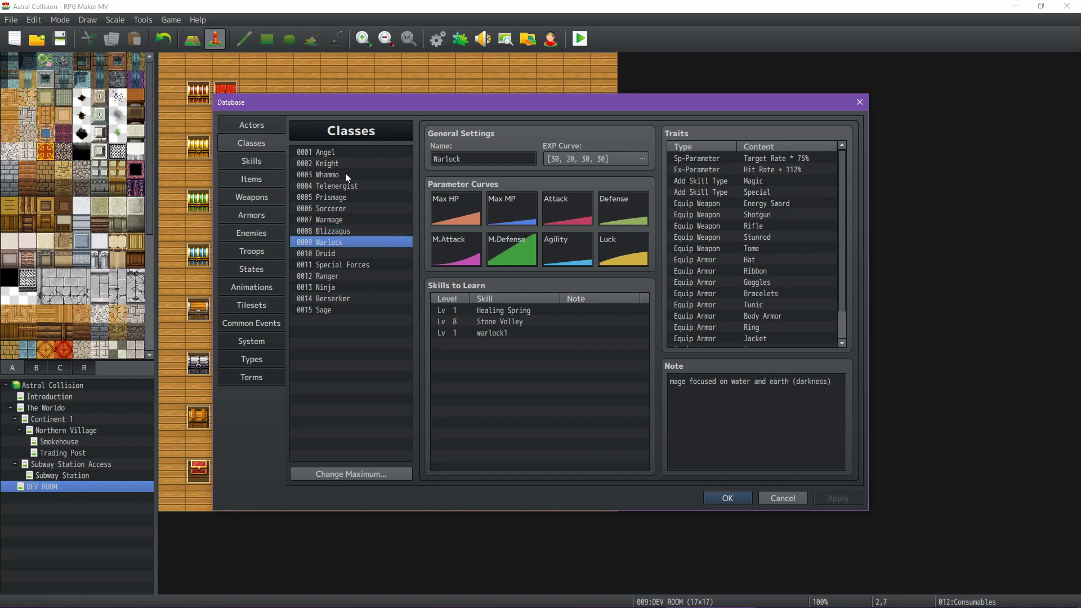
key("Down")
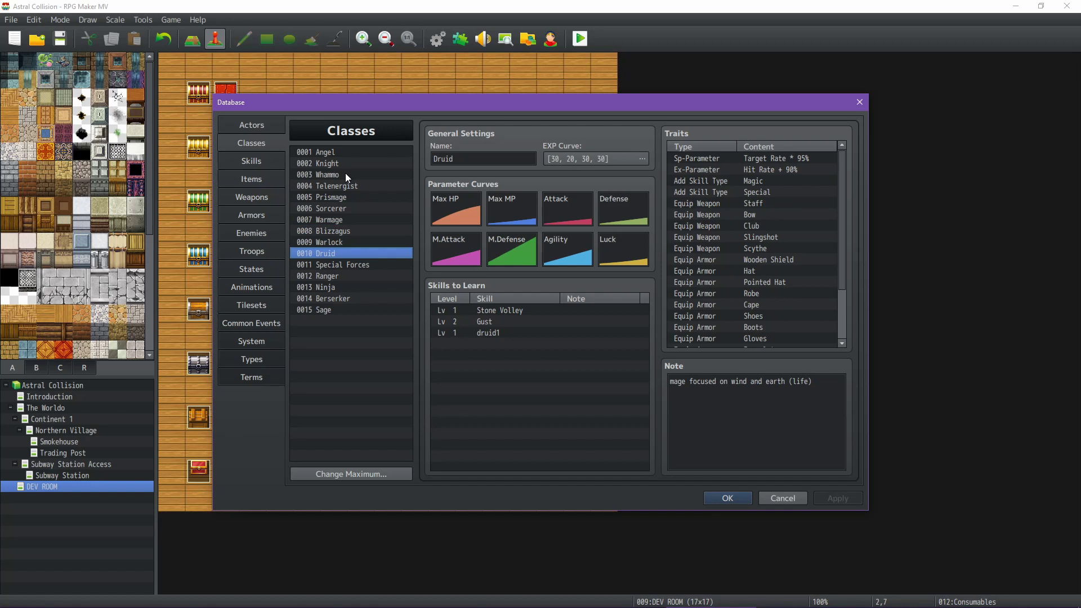
key("Down")
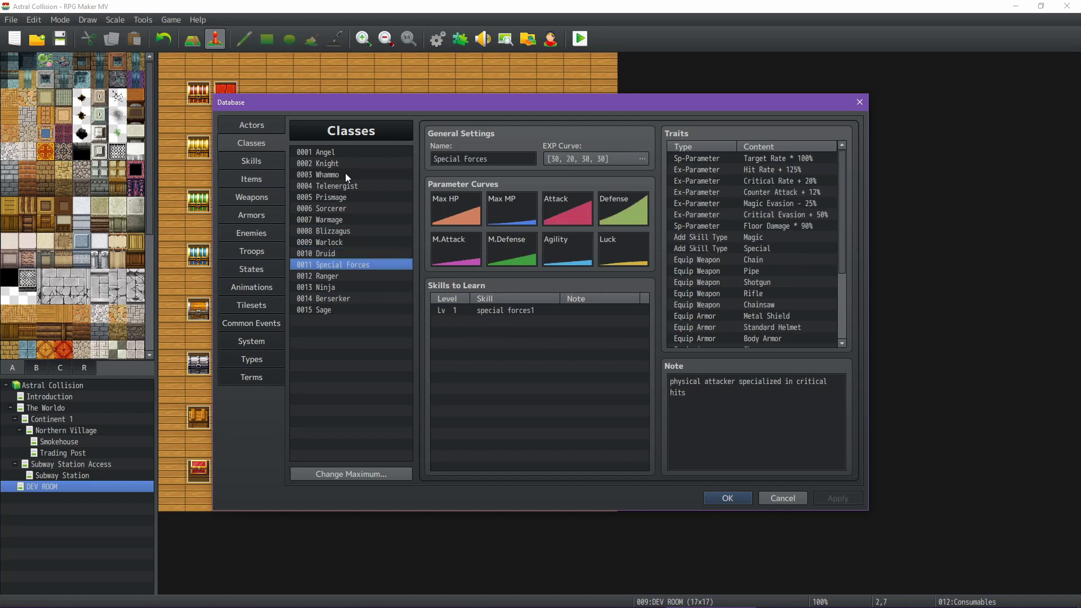
Check the Druid class's Attack and Defense curve values at level 99, leaving both curves unchanged
key("Up")
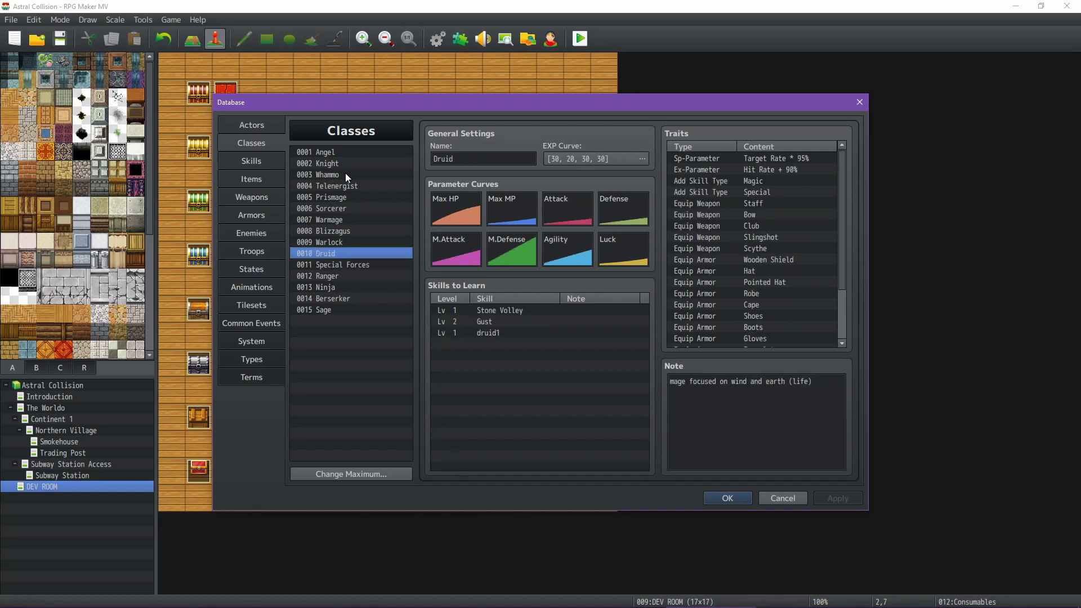
double_click(555, 205)
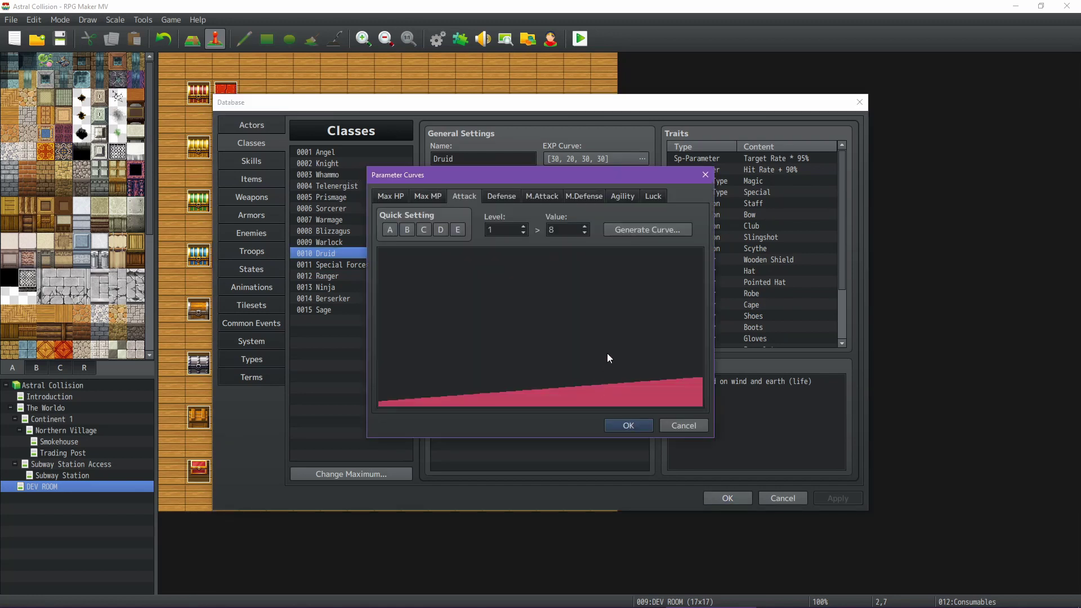
double_click(506, 230)
type("99")
left_click(685, 426)
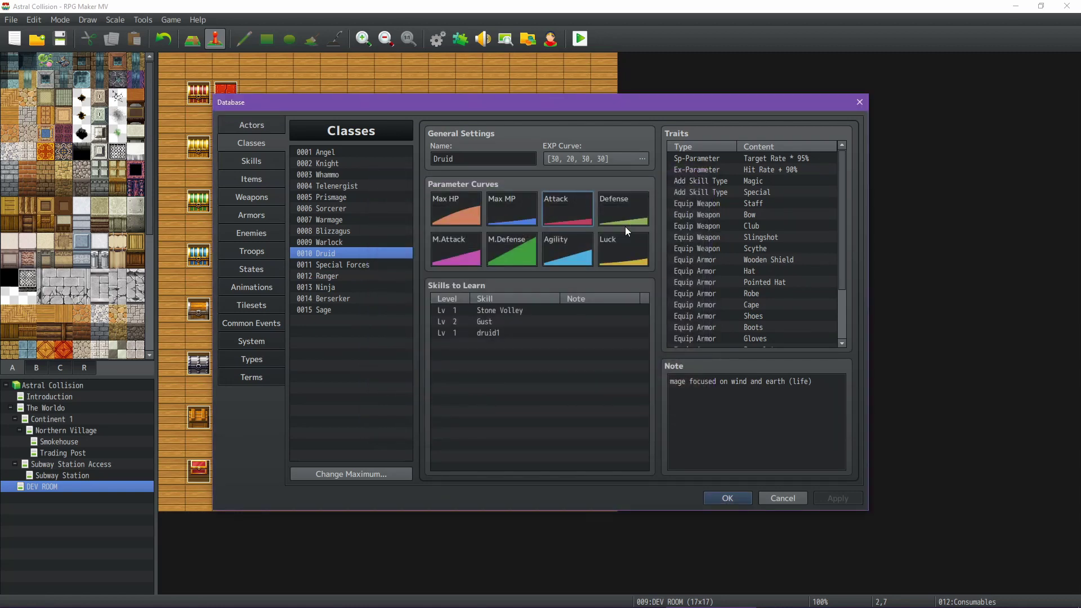
double_click(624, 208)
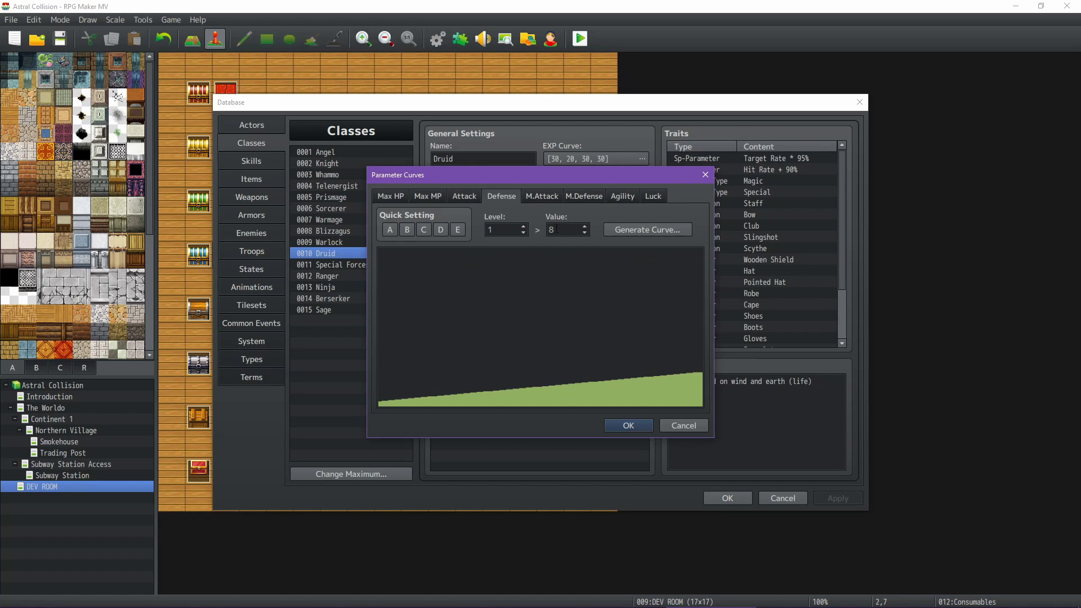
double_click(508, 230)
type("99")
left_click(697, 424)
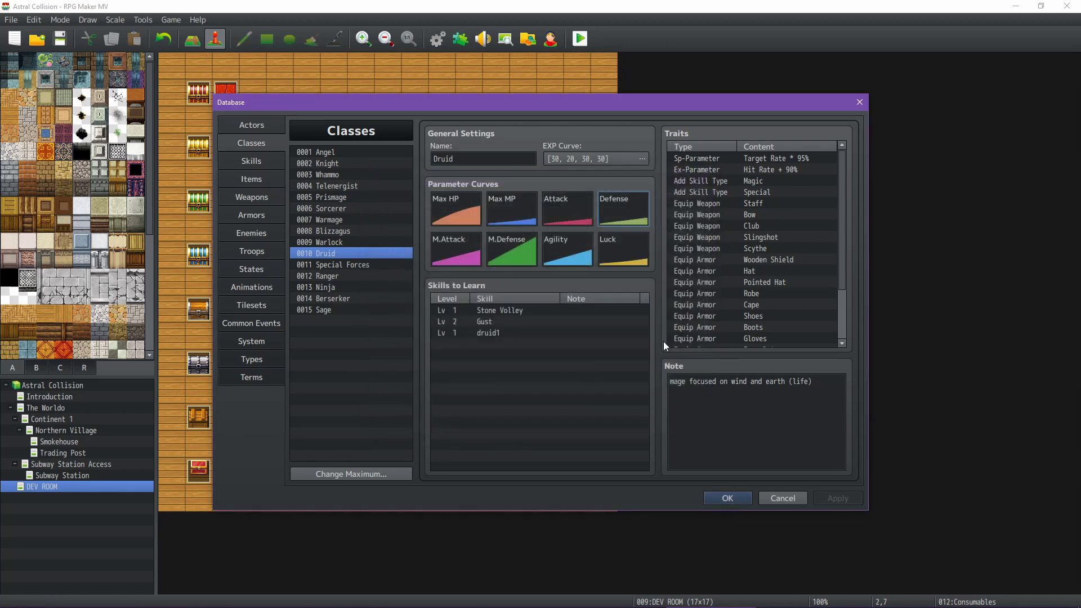
Examine the Special Forces, Ranger, Ninja, Berserker and Sage classes, and close the database without saving changes
left_click(361, 267)
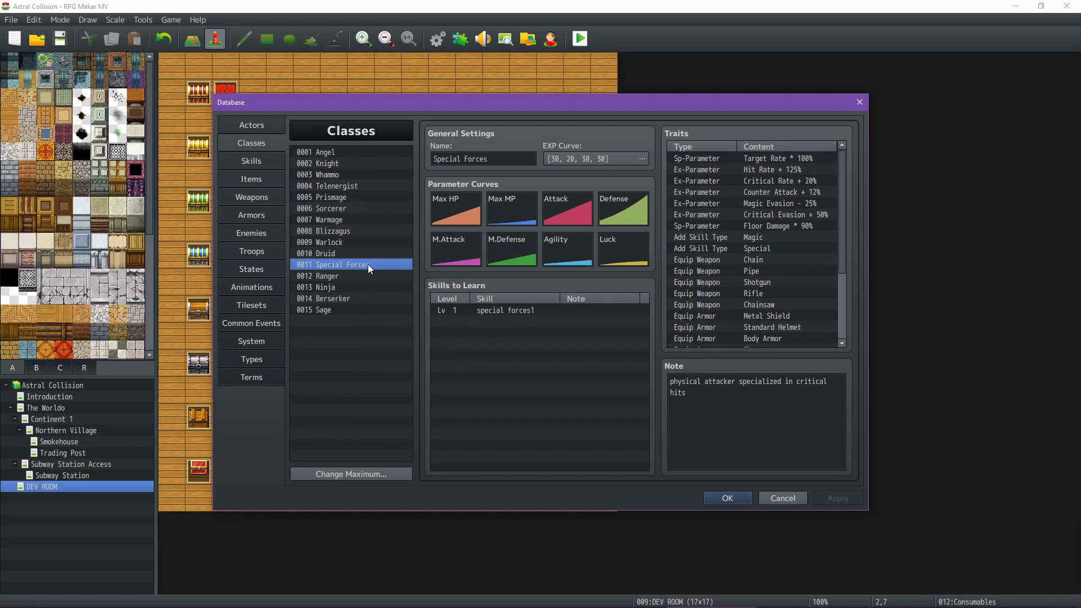
left_click(338, 277)
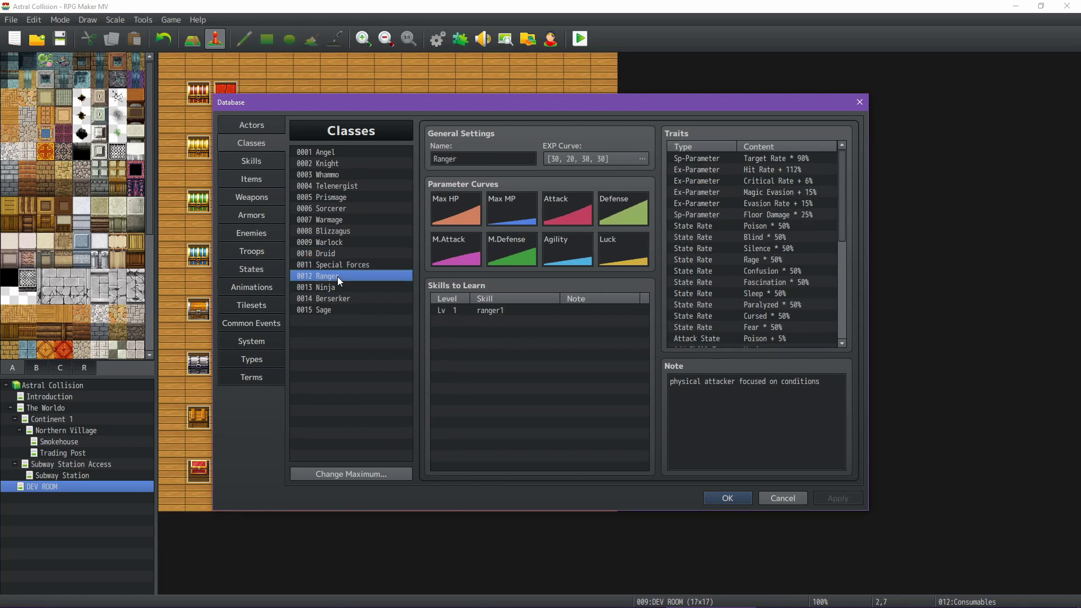
scroll(730, 273, "down", 3)
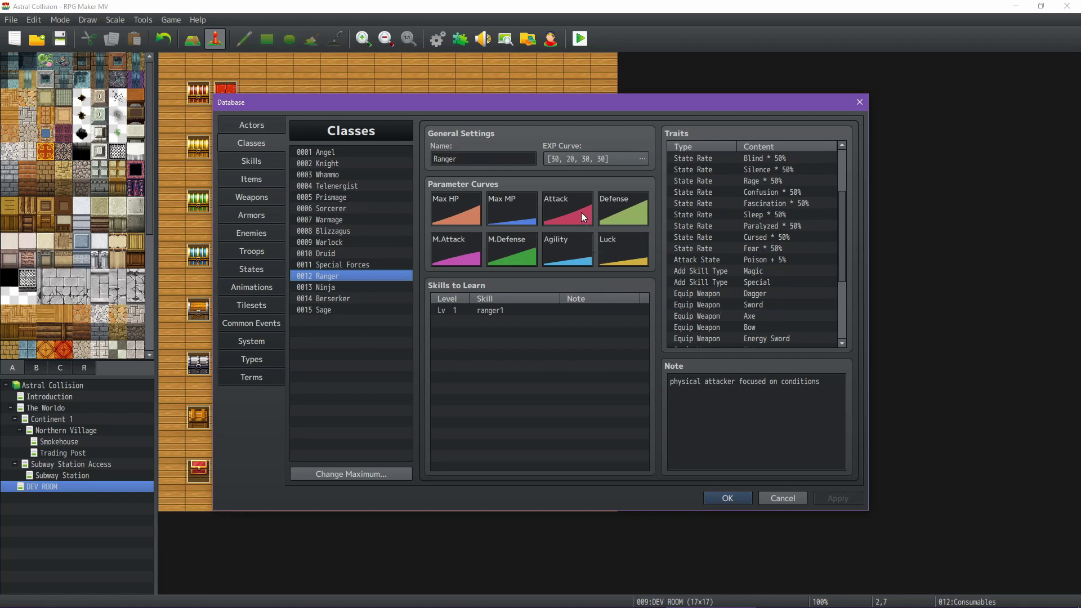
left_click(327, 287)
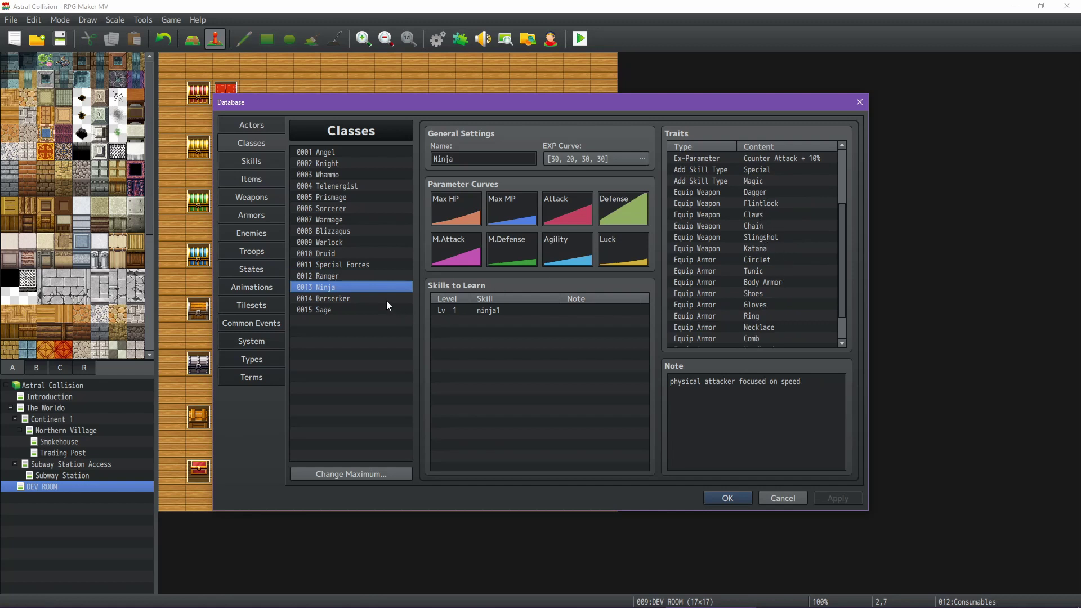
left_click(370, 299)
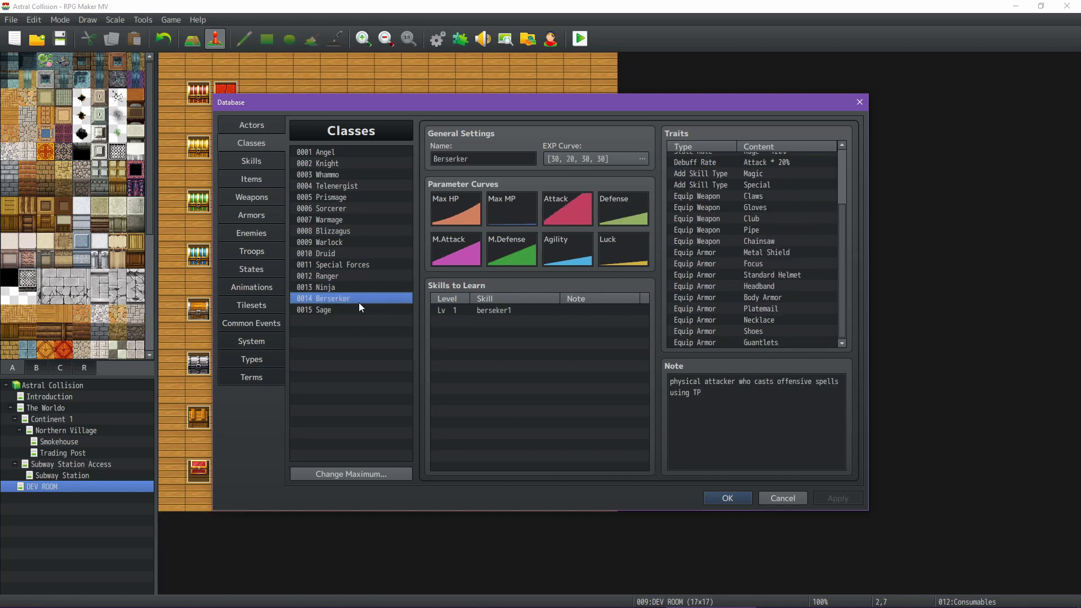
left_click(339, 310)
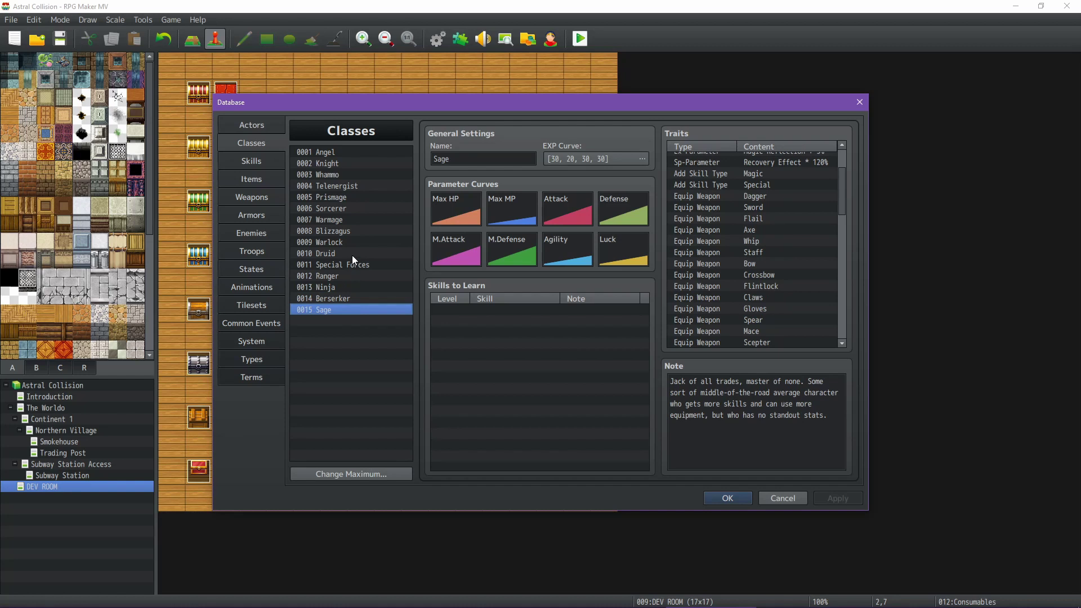
left_click(784, 499)
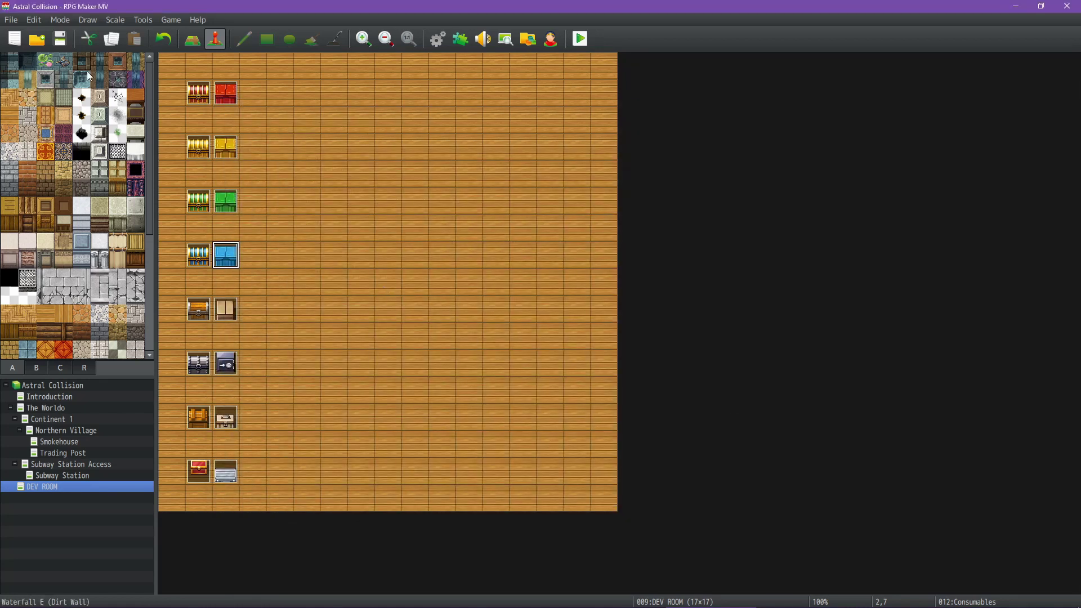
mouse_move(696, 600)
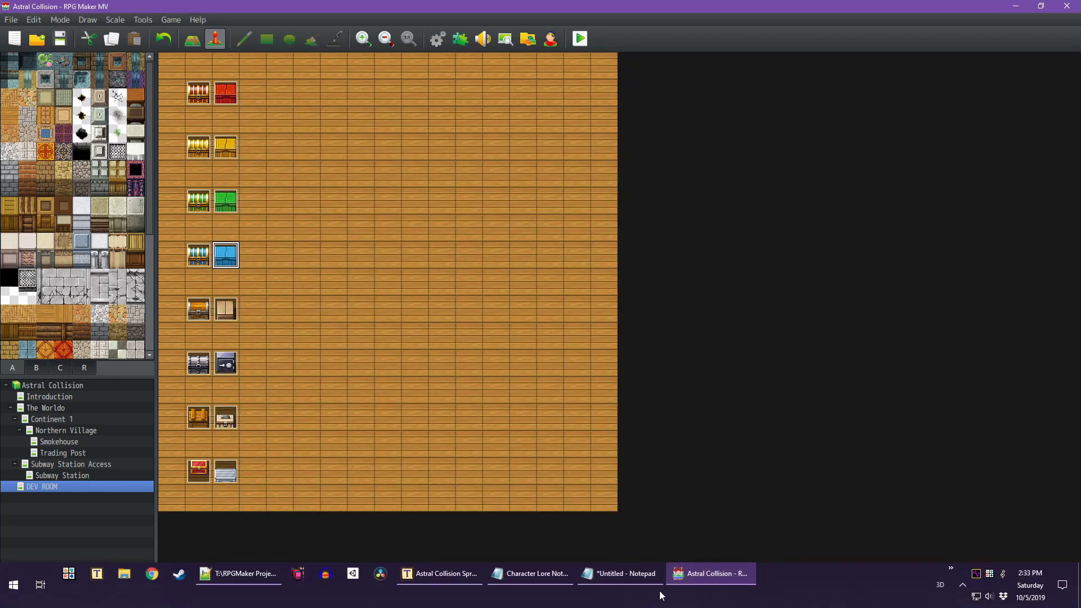
left_click(442, 574)
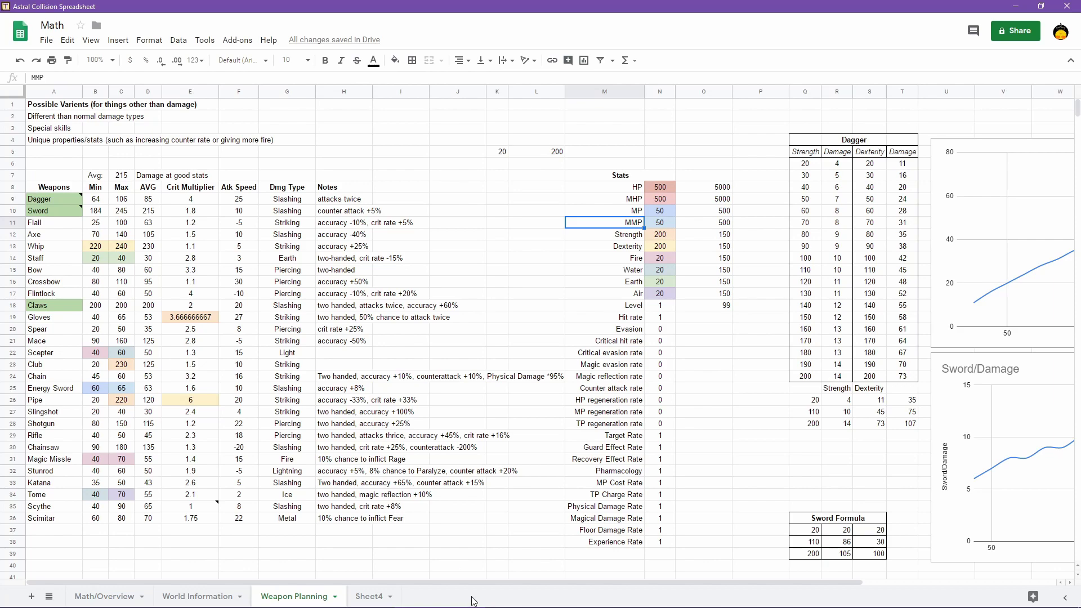
left_click(708, 585)
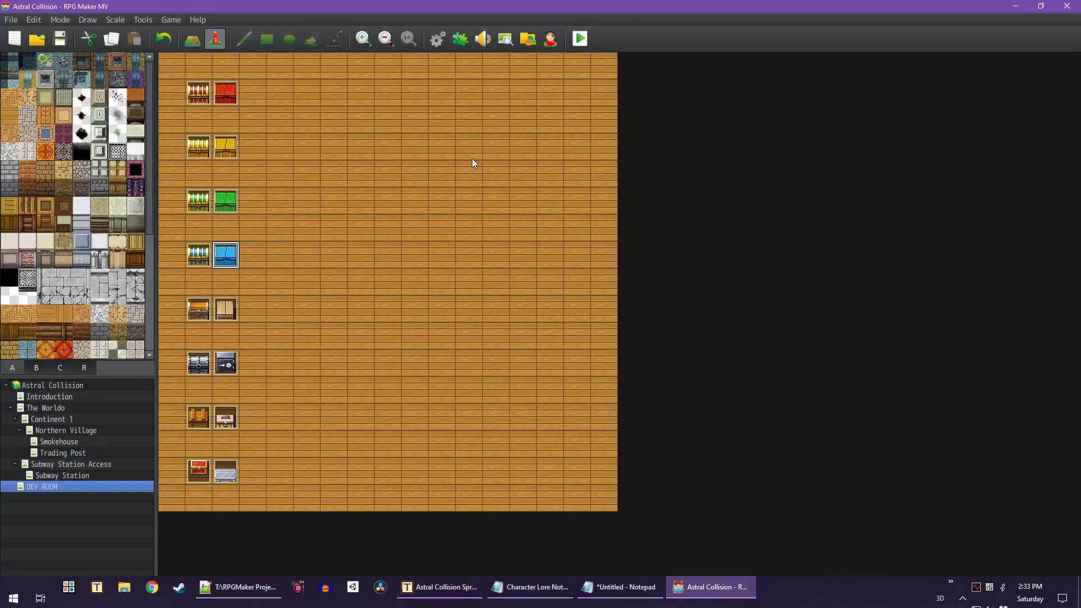
Reopen the database and examine the armor entries for headgear from Brimmed Hat to Silver Circlet, plus Steel Gauntlets and Steel Platemail
left_click(438, 39)
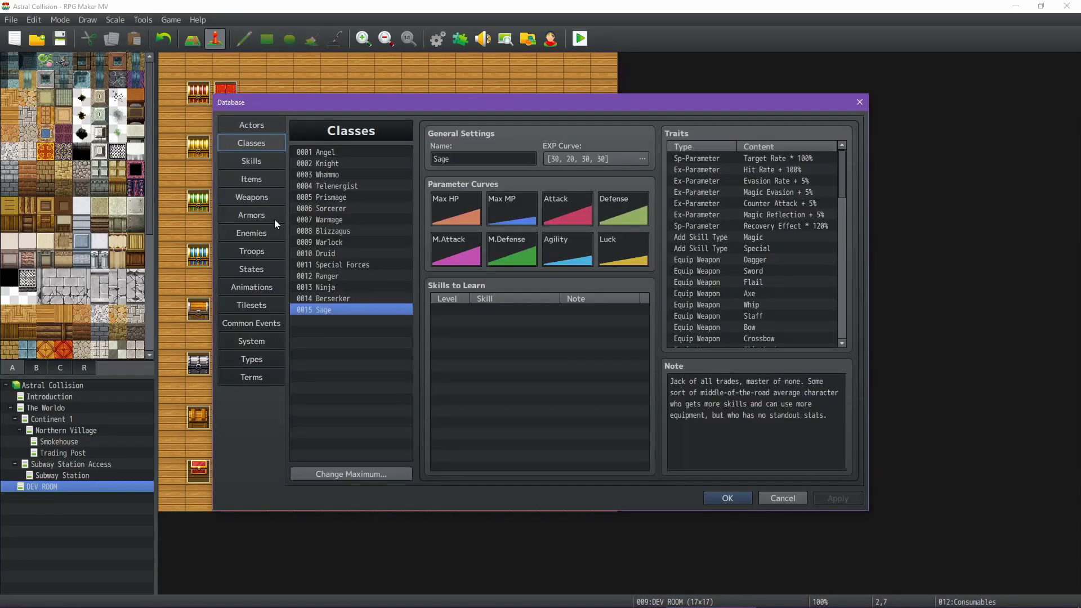
left_click(253, 215)
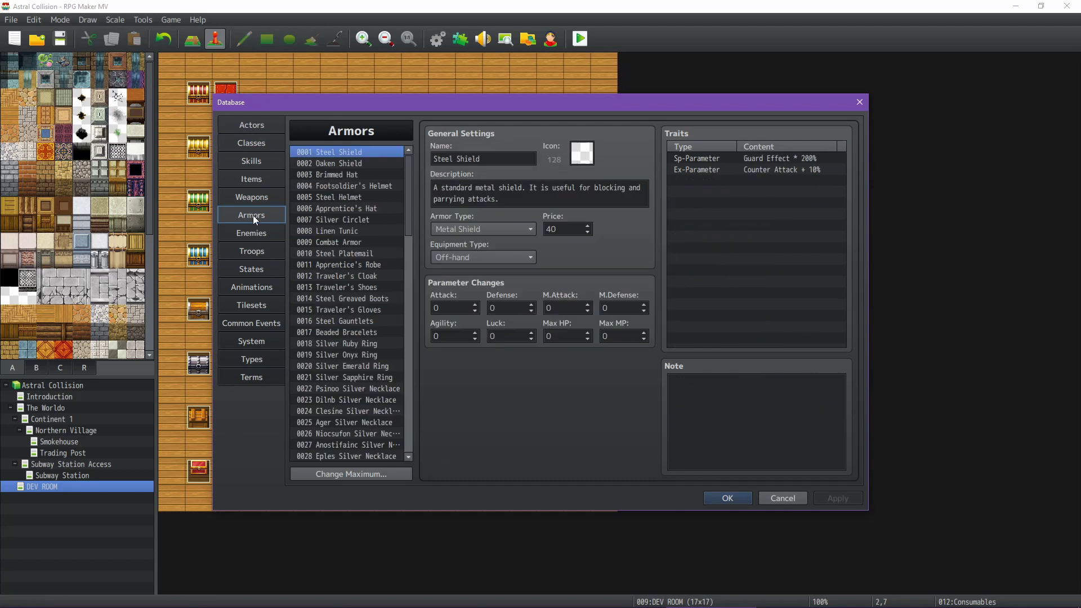
left_click(357, 174)
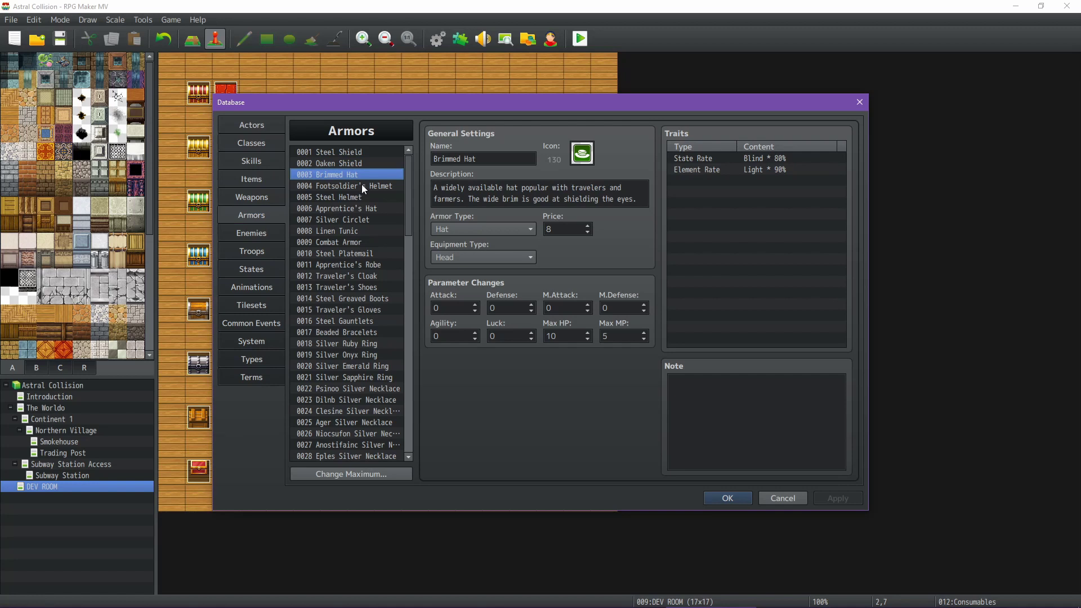
left_click(359, 186)
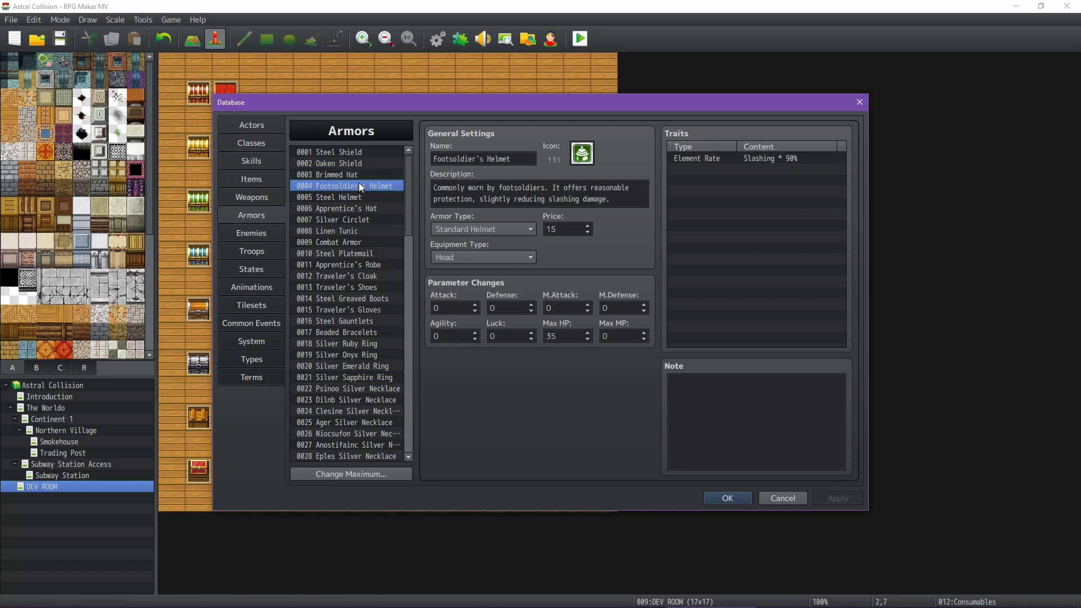
key("Down")
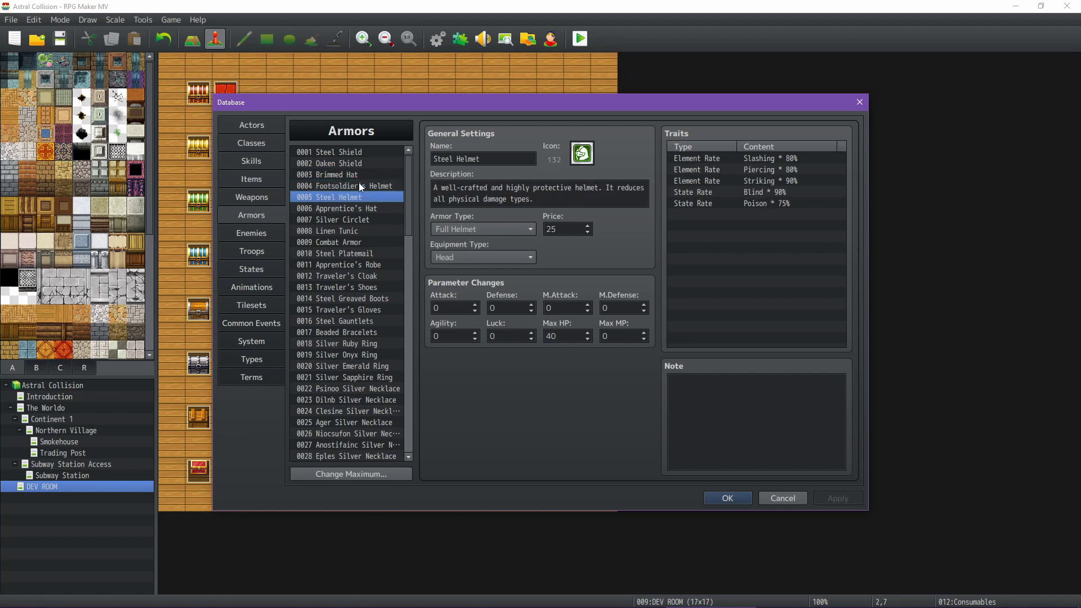
key("Down")
key("Down")
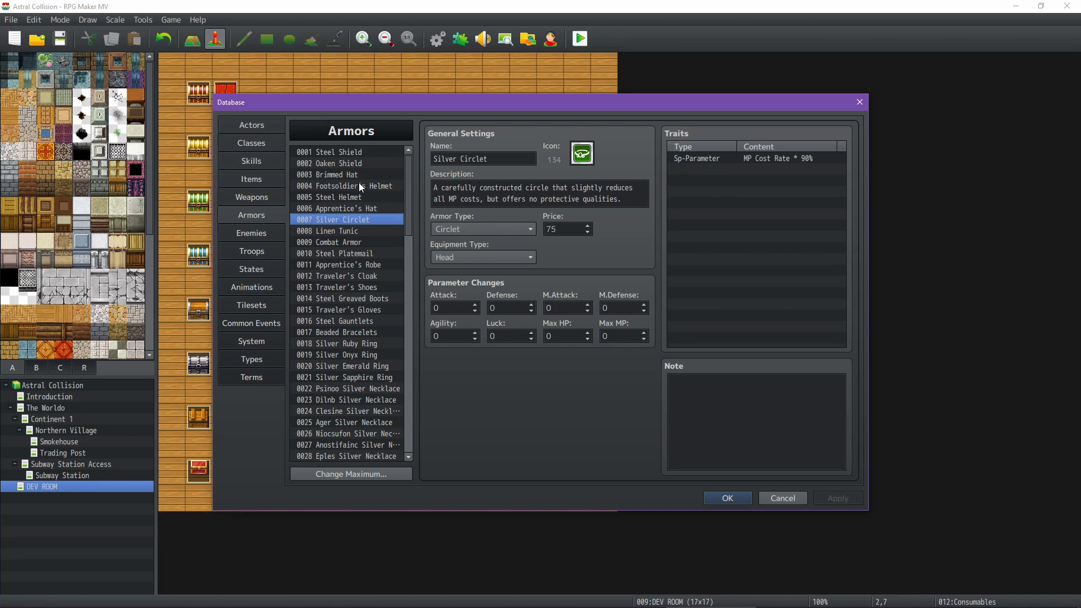
key("Up")
key("Up")
key("Up")
key("Up")
key("Up")
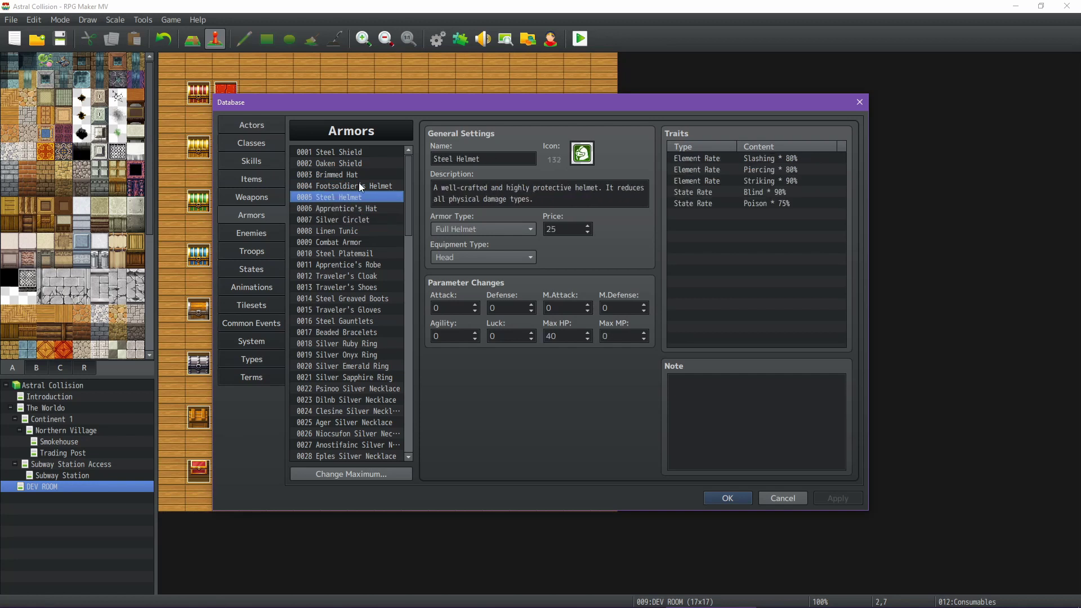
key("Down")
key("Down")
key("Down")
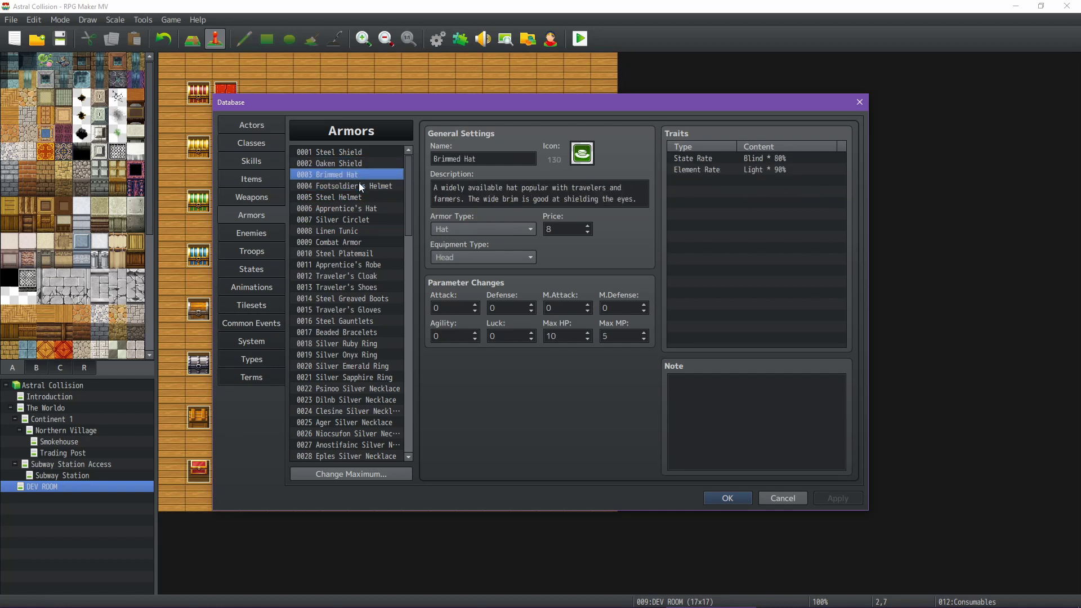
key("Down")
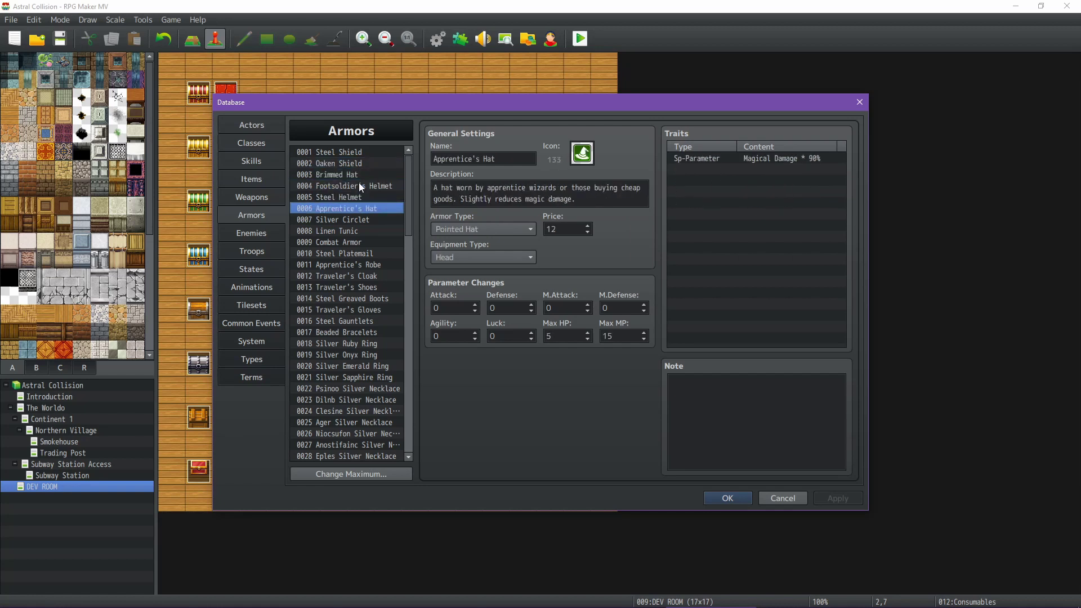
key("Up")
key("Up")
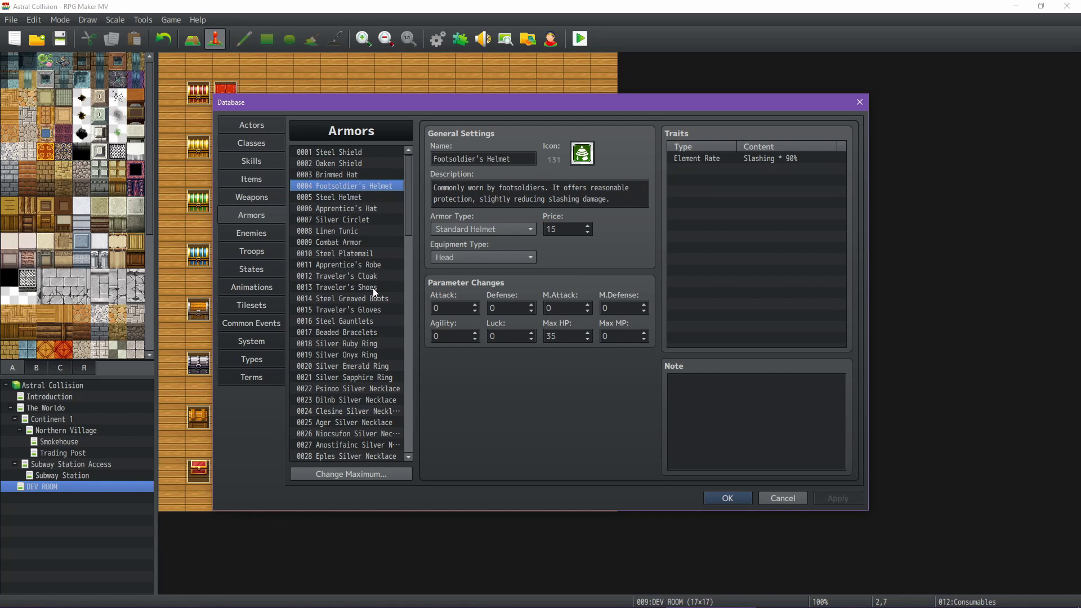
left_click(374, 322)
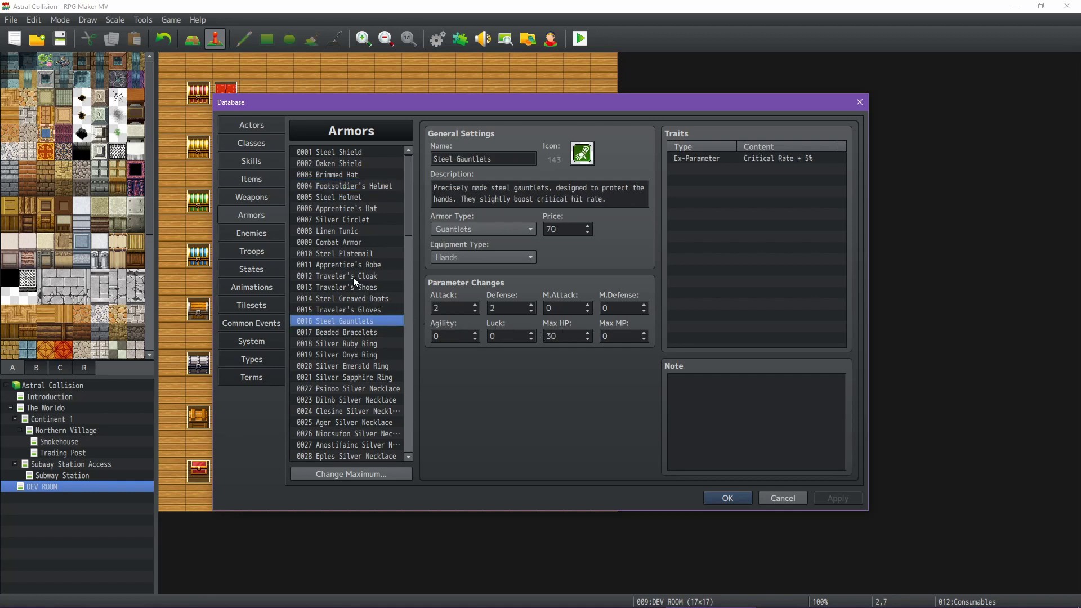
left_click(350, 256)
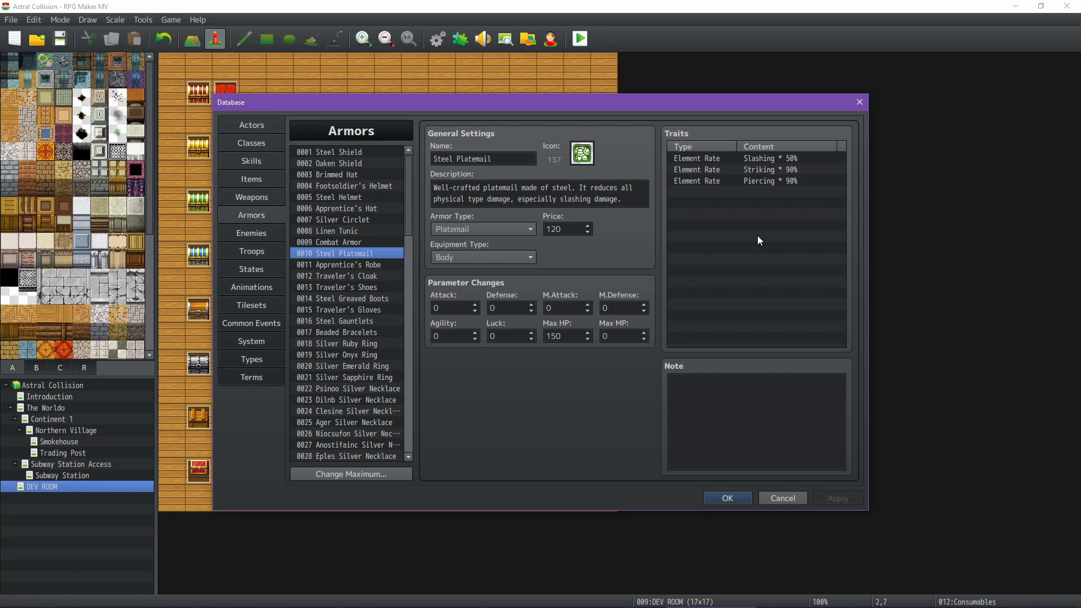
double_click(737, 188)
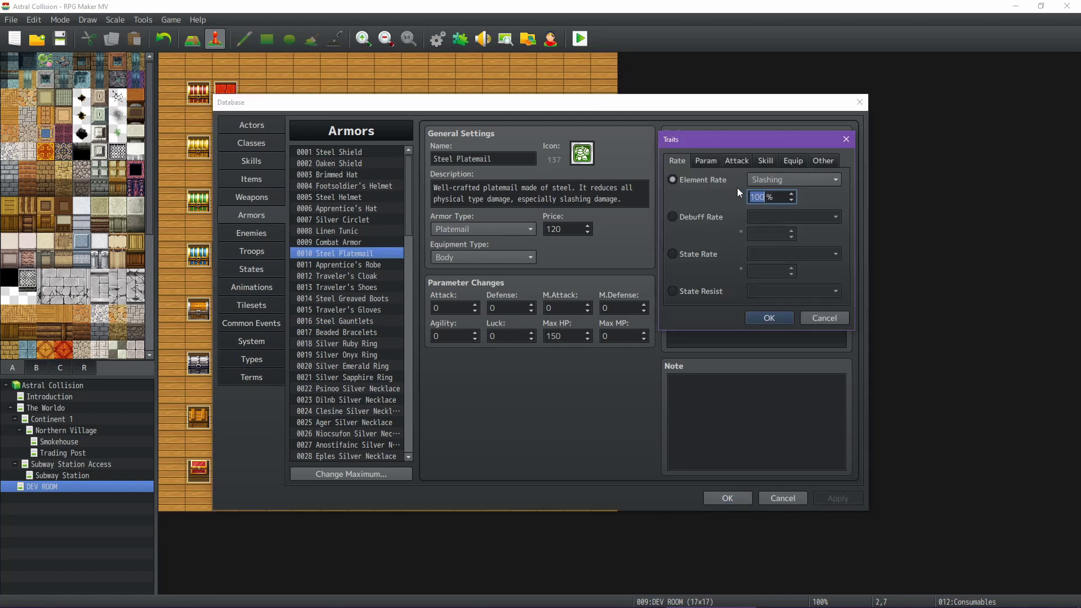
left_click(702, 159)
left_click(693, 180)
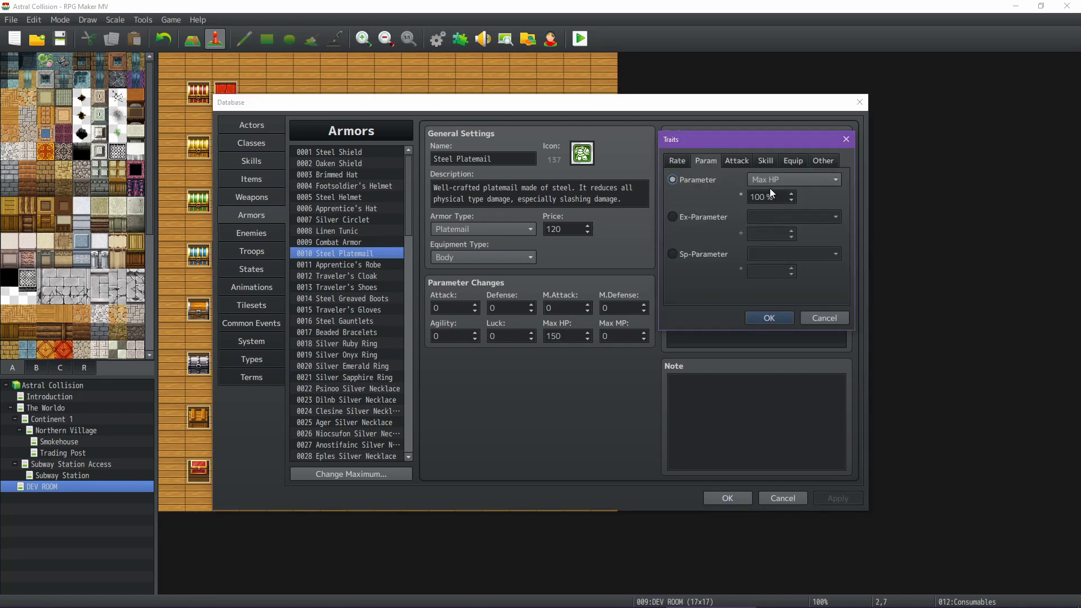
double_click(759, 198)
type("110")
left_click(825, 319)
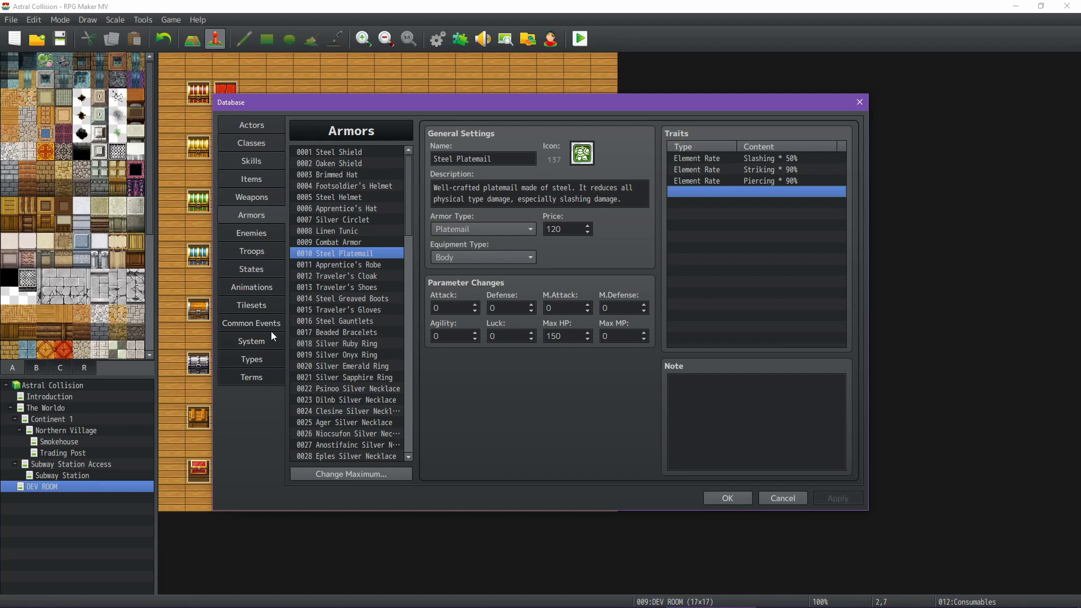
Review the database's element, weapon, armor and equipment types, and close the database without saving changes
left_click(255, 360)
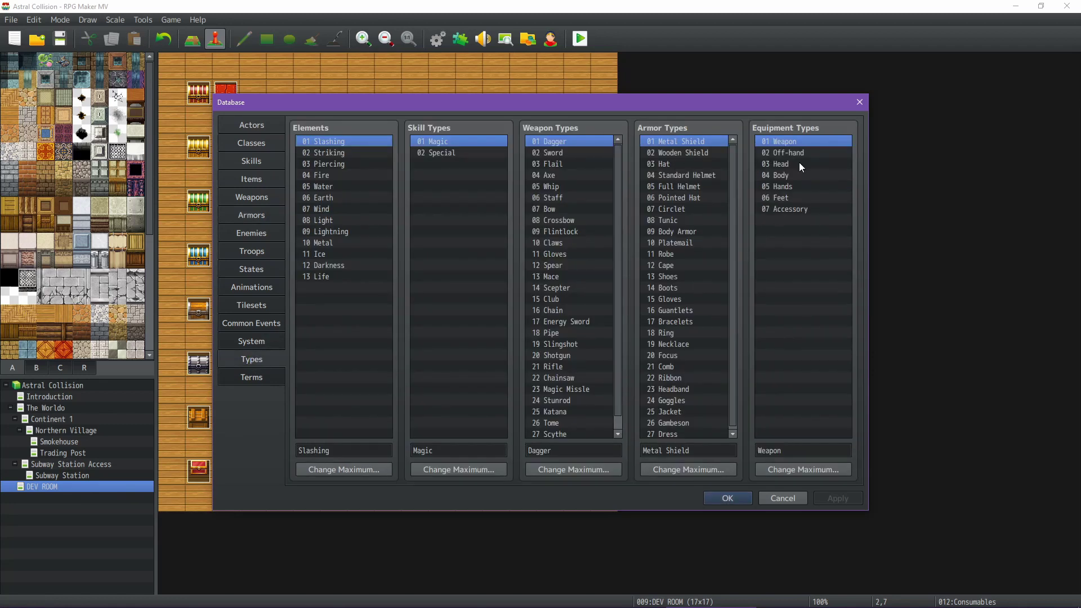
scroll(680, 255, "down", 1)
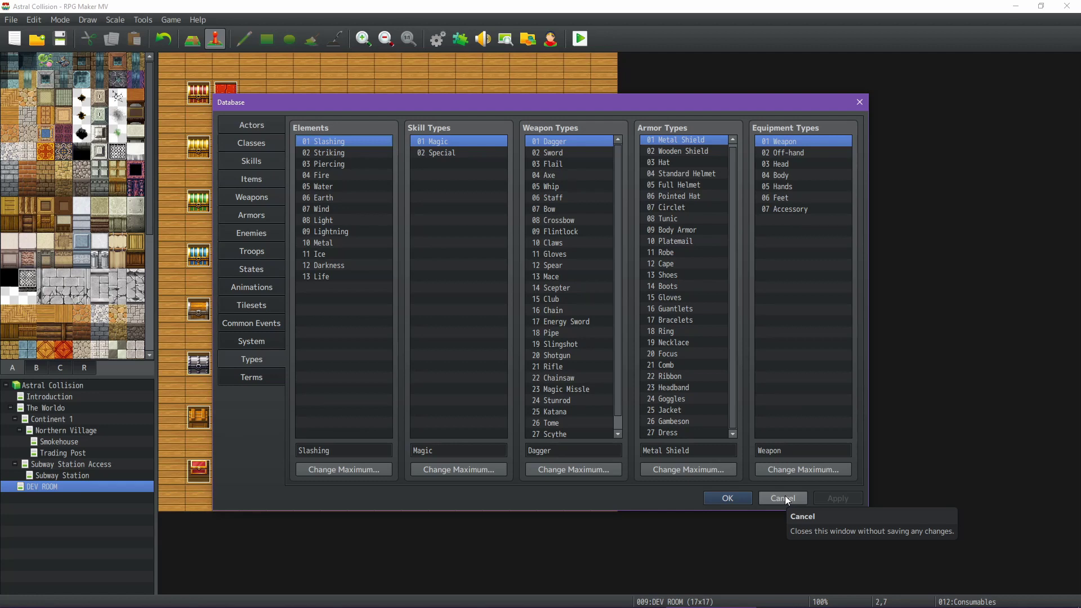
left_click(785, 495)
Switch to the Astral Collision spreadsheet and review the weapon table on the Weapon Planning sheet
mouse_move(613, 605)
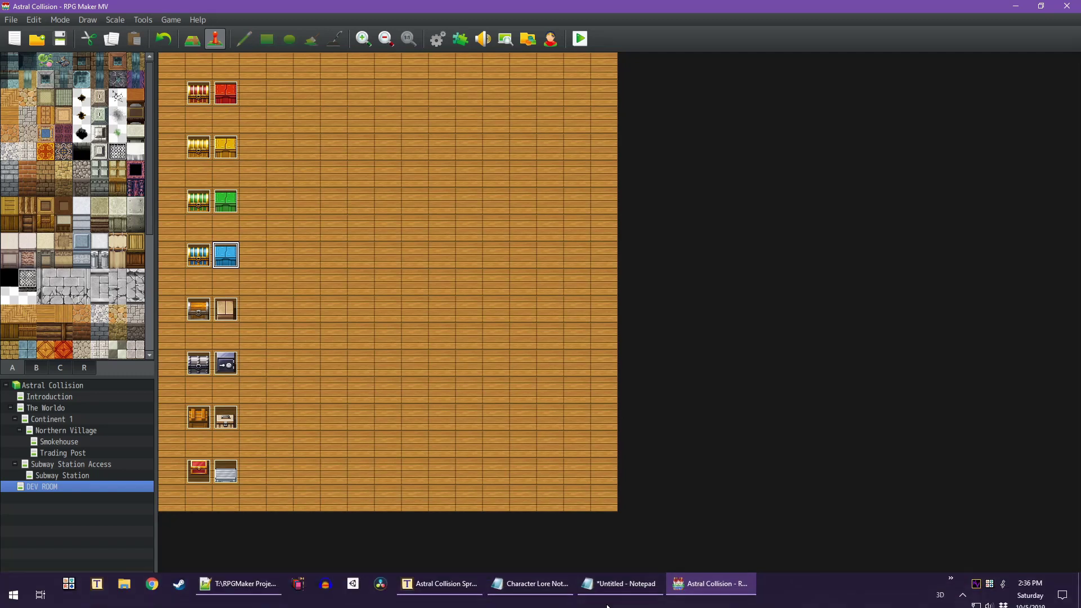
left_click(454, 584)
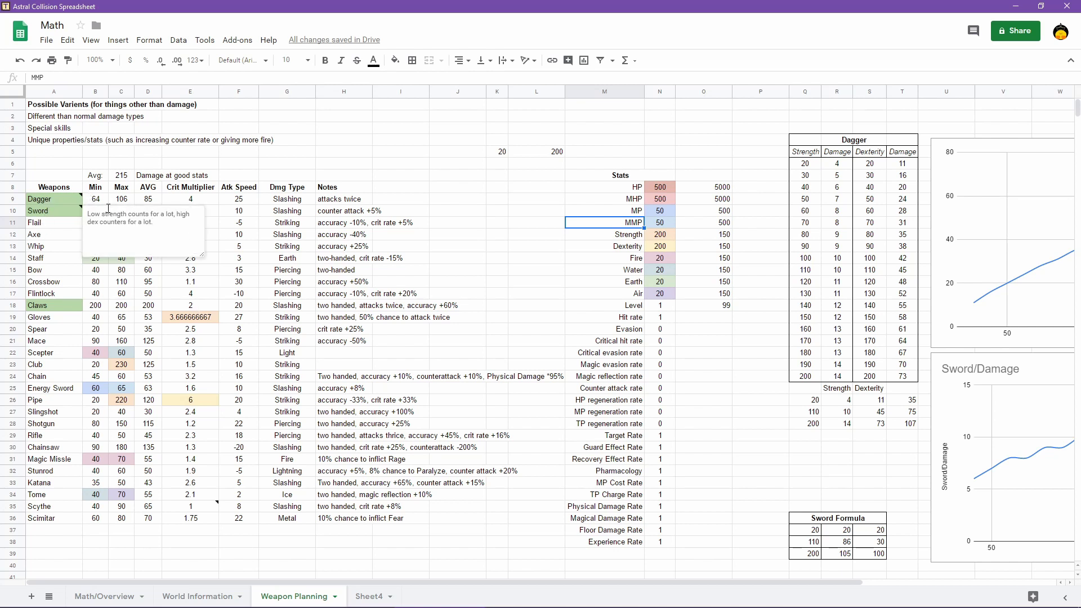
left_click(384, 198)
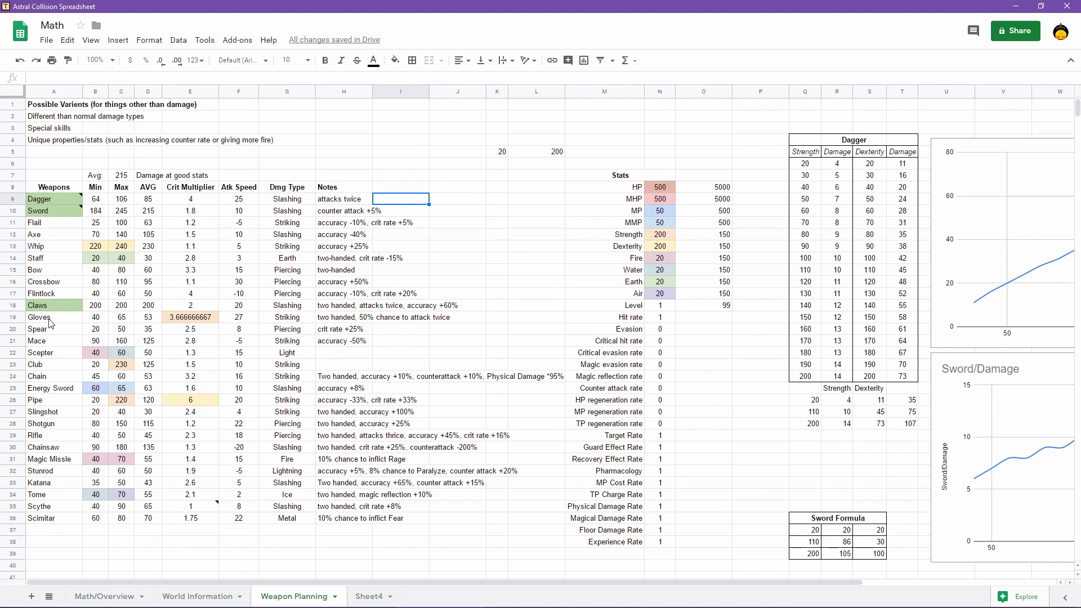
Try deleting part of the Gloves' Crit Multiplier formula, and undo the edit
left_click(184, 319)
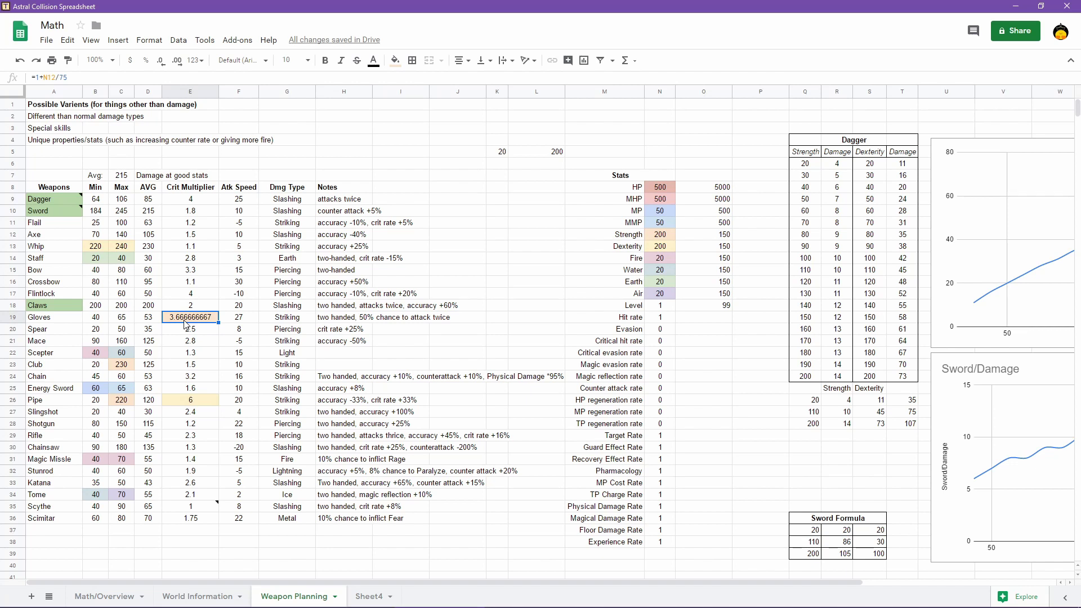
left_click(43, 78)
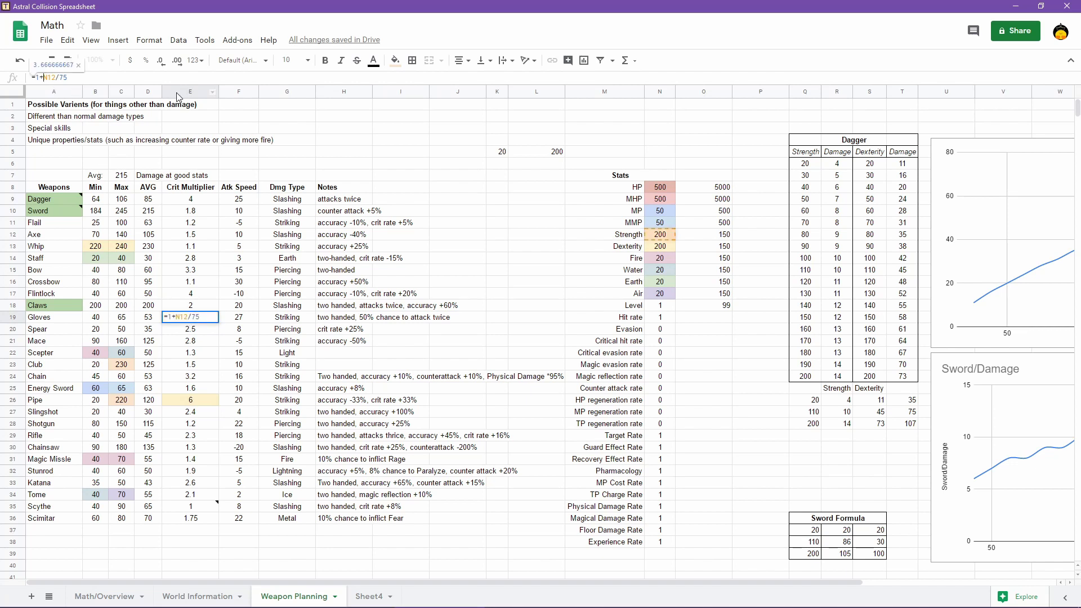
key("BackSpace")
key("BackSpace")
key("BackSpace")
key("BackSpace")
key("BackSpace")
key("BackSpace")
key("BackSpace")
key("BackSpace")
key("BackSpace")
key("Return")
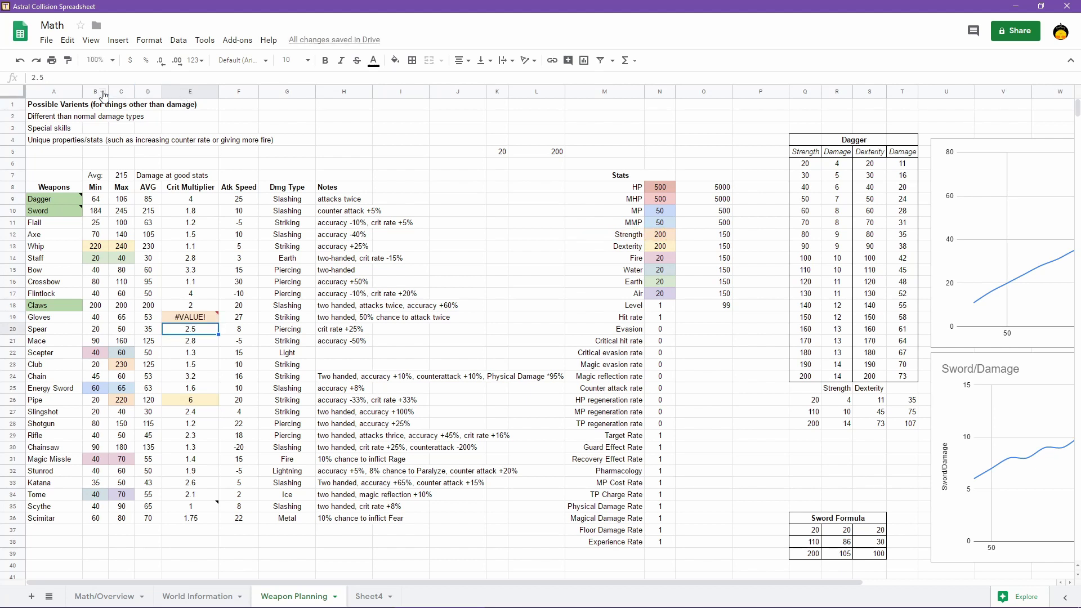
key("ctrl+z")
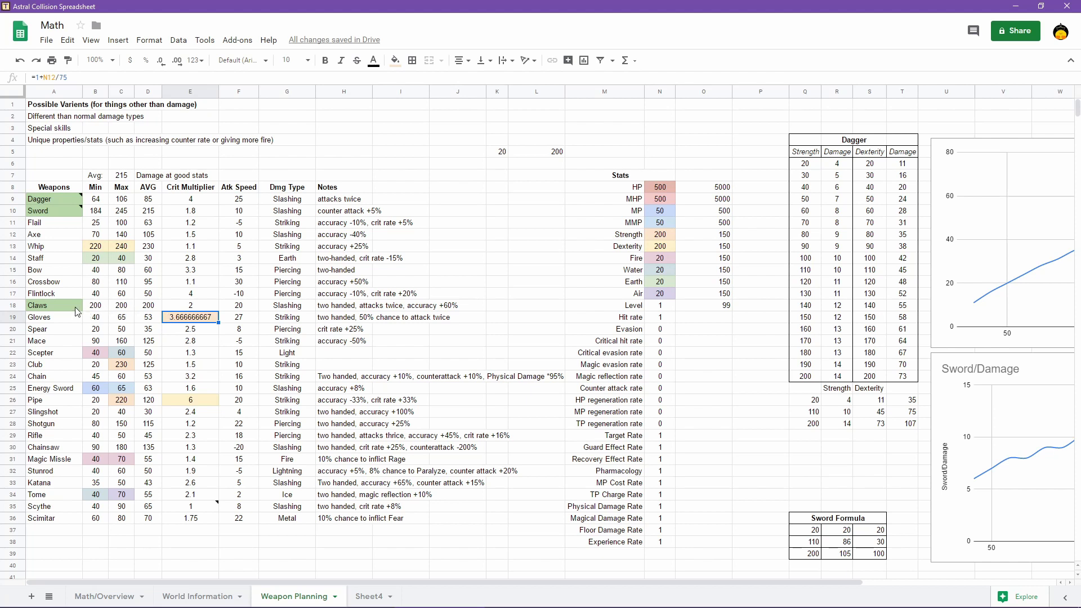
Check the Pipe's Crit Multiplier formula and the Scimitar's damage type and notes
left_click(193, 404)
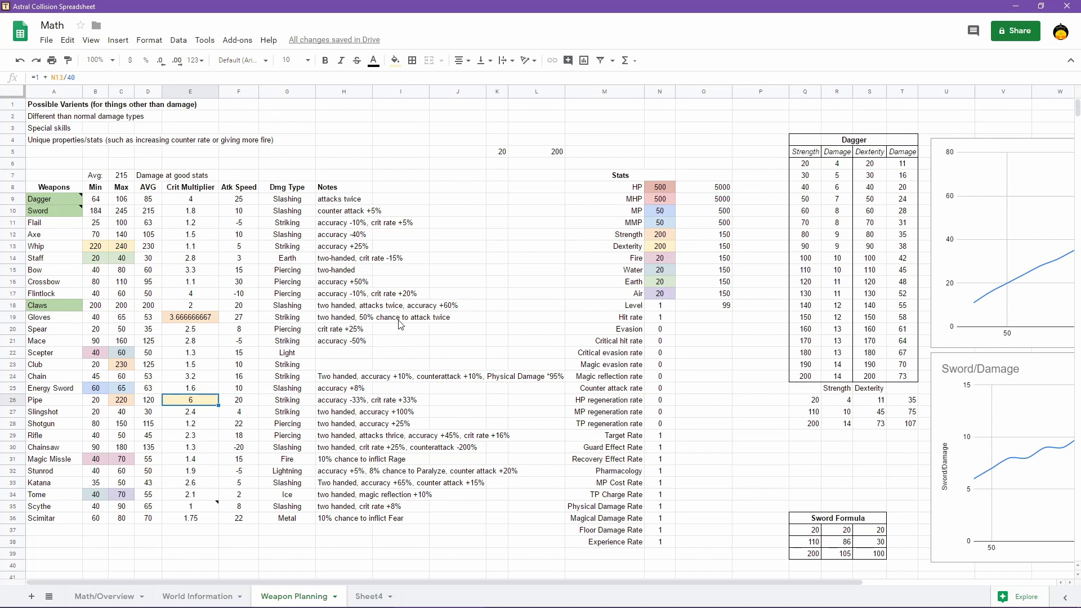
left_click(52, 523)
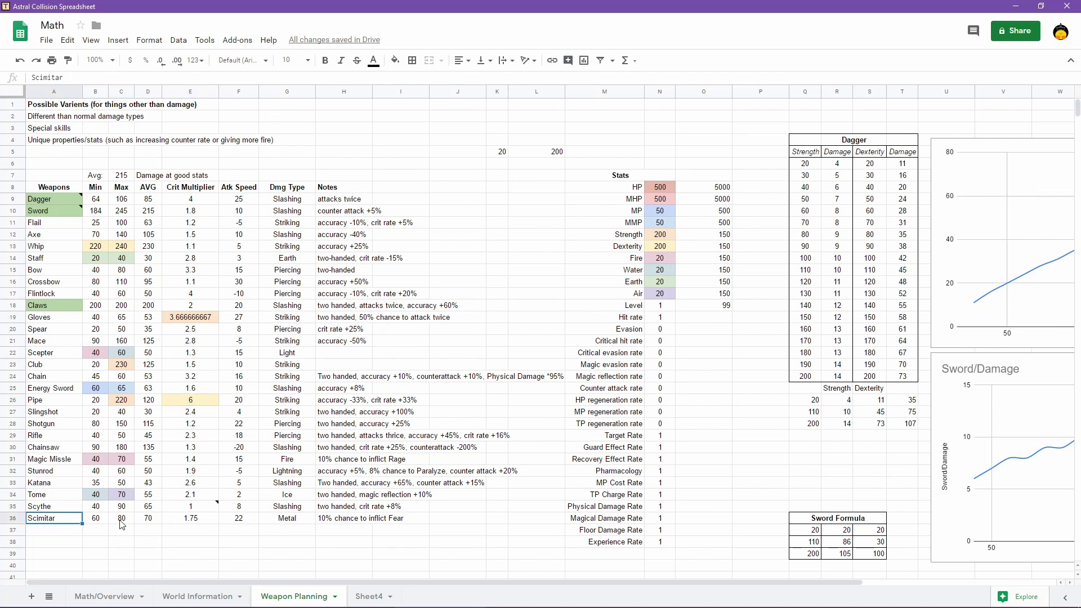
left_click(285, 523)
left_click(346, 522)
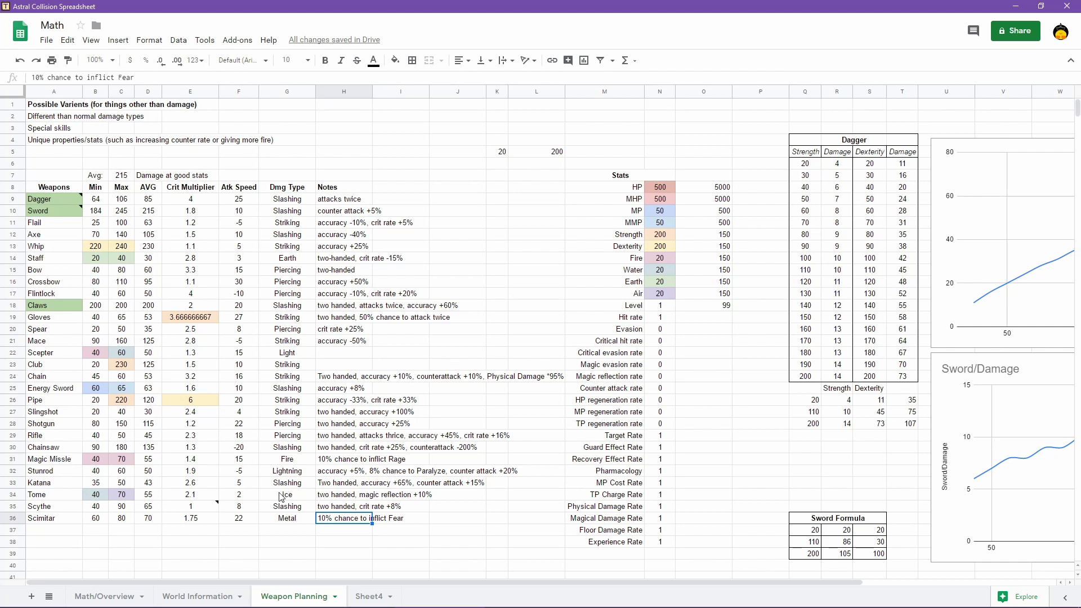
Enter "10% chance to inflict Blind" as the Scepter's note in the weapon table
mouse_move(192, 511)
left_click(342, 356)
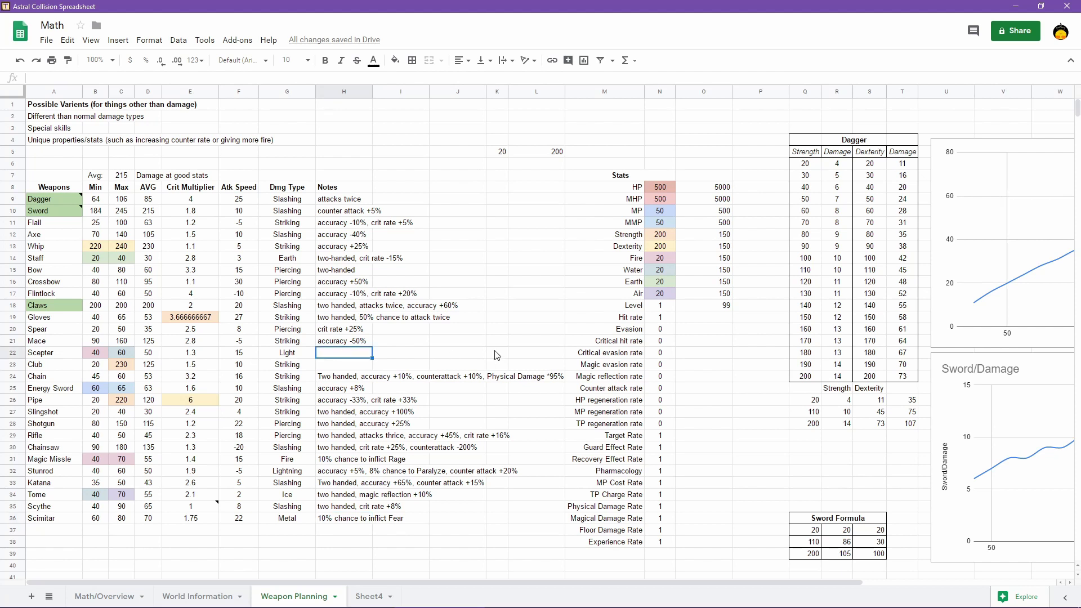
type("10% chance to infl")
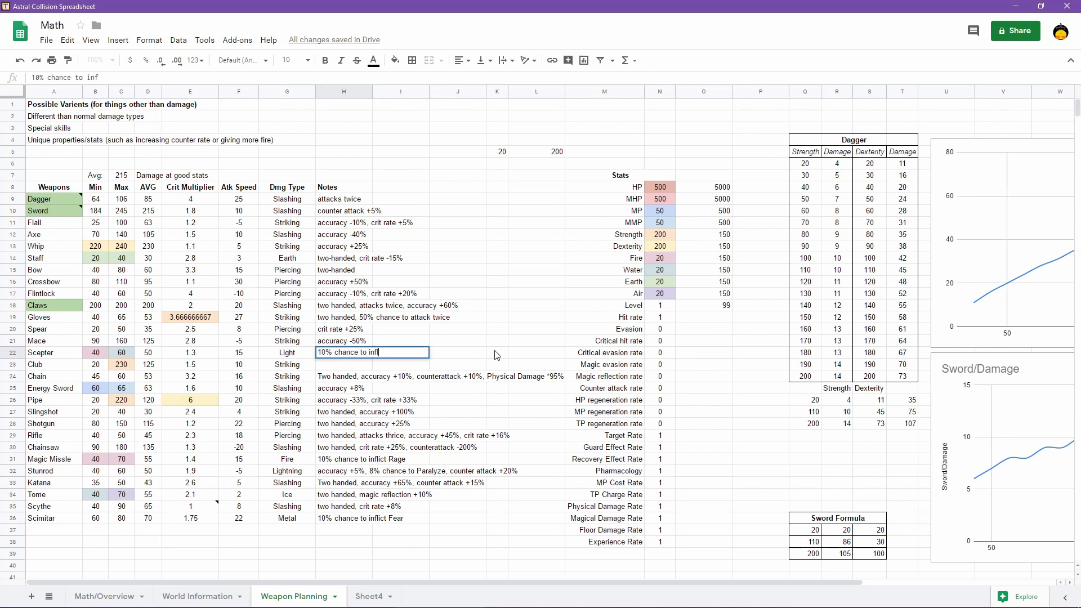
type("ict Blind")
key("Return")
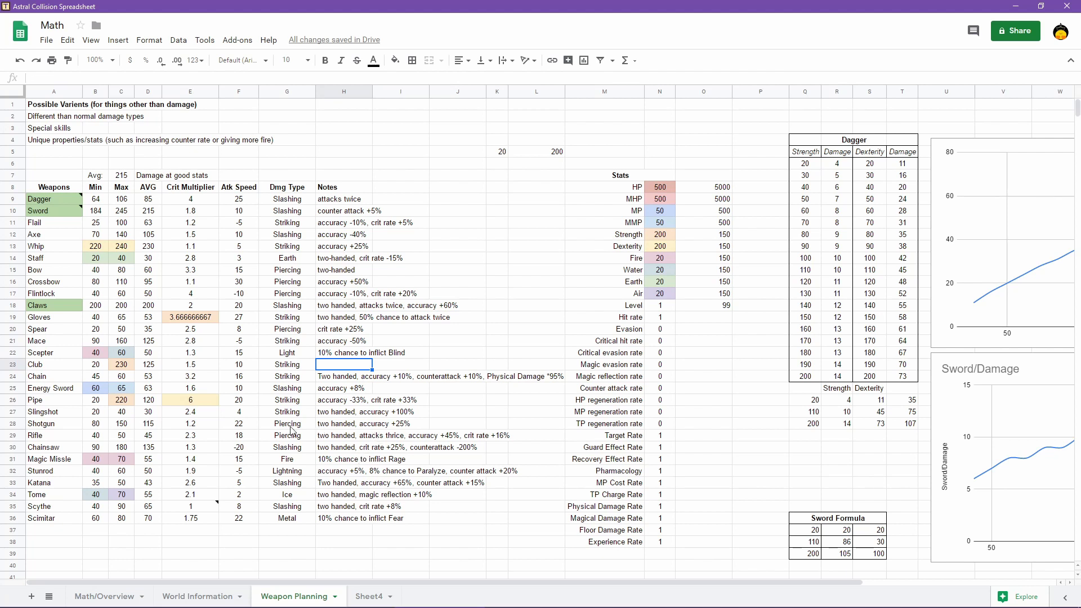
Compare the formulas behind the Scepter's Min and Max damage
left_click(99, 357)
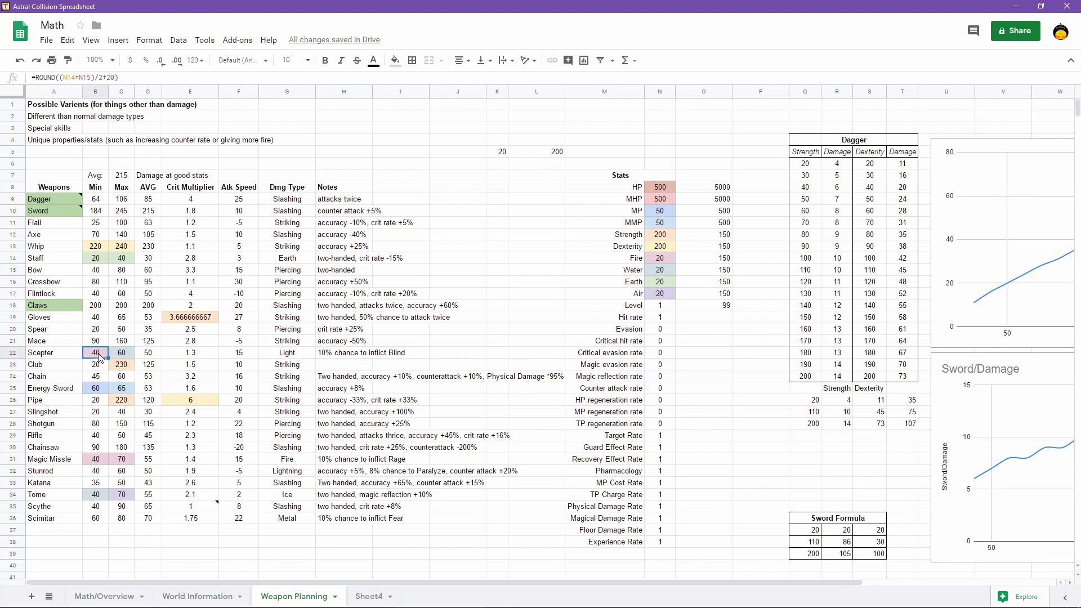
left_click(129, 358)
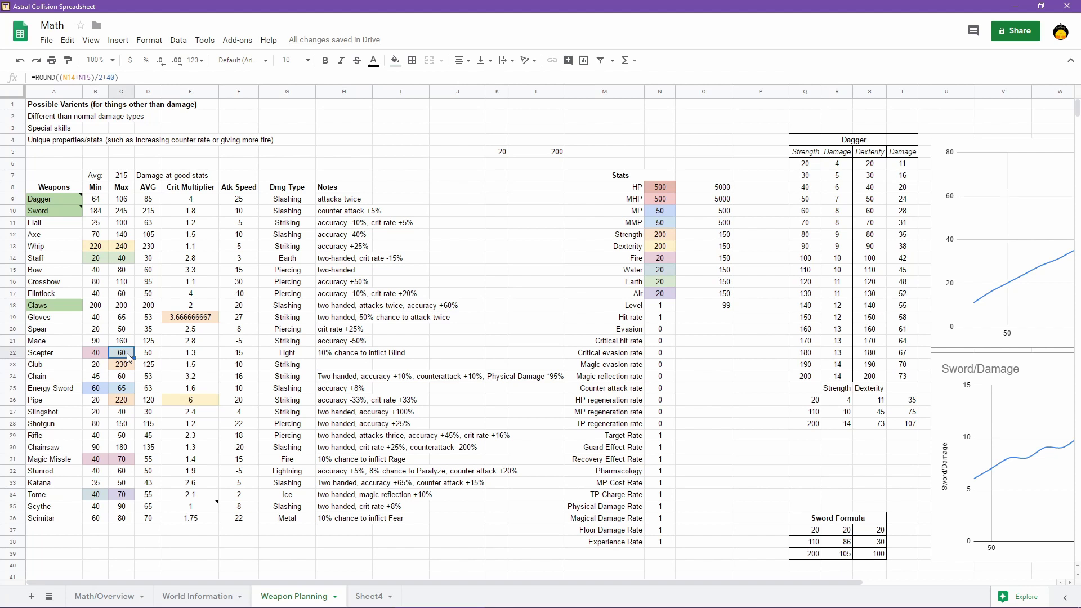
left_click(98, 354)
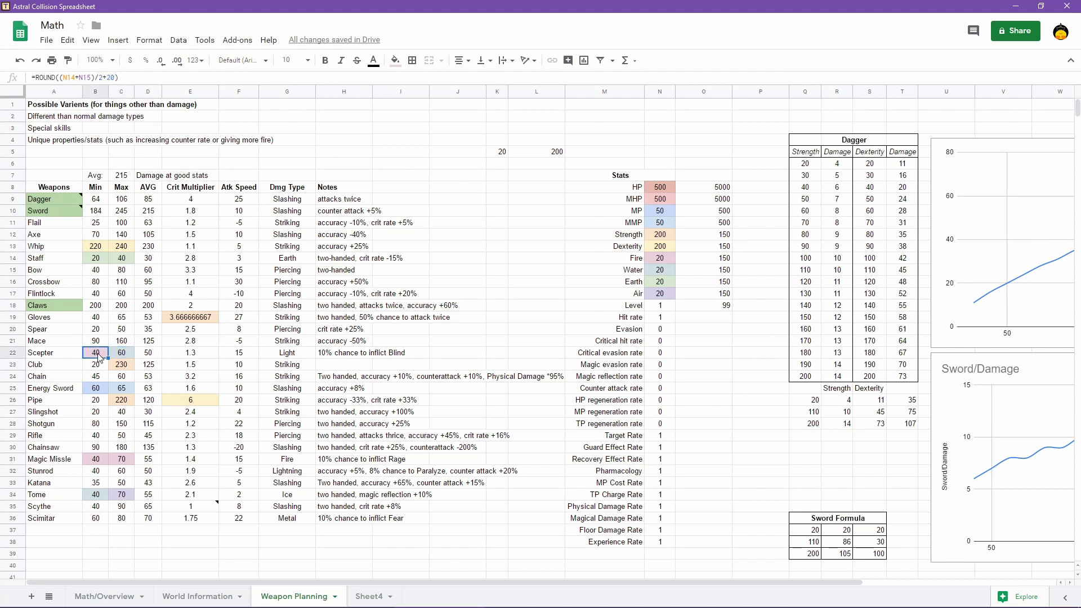
left_click(119, 355)
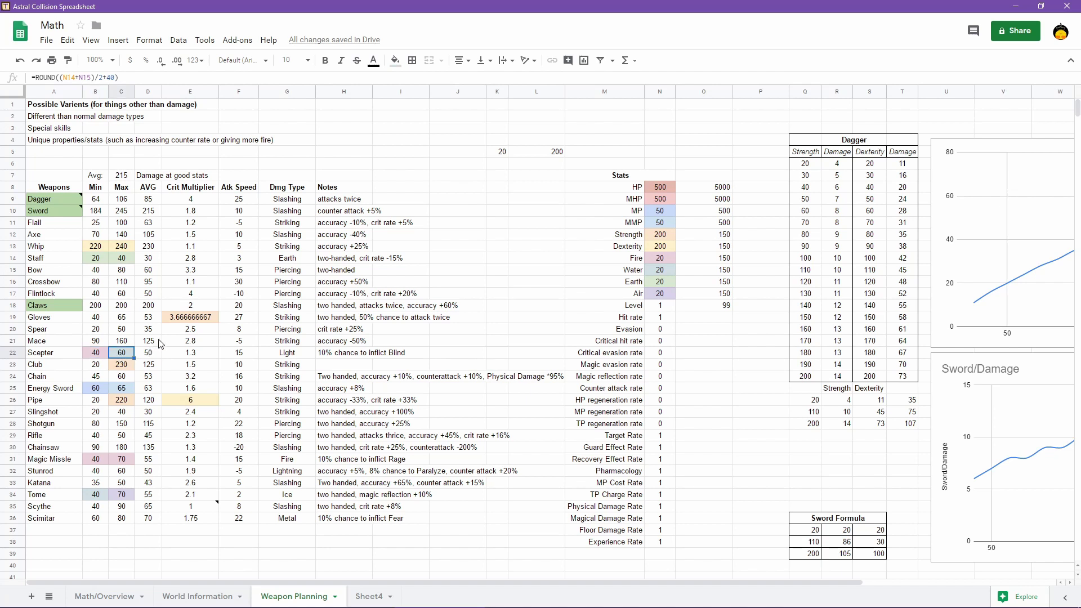
left_click(98, 354)
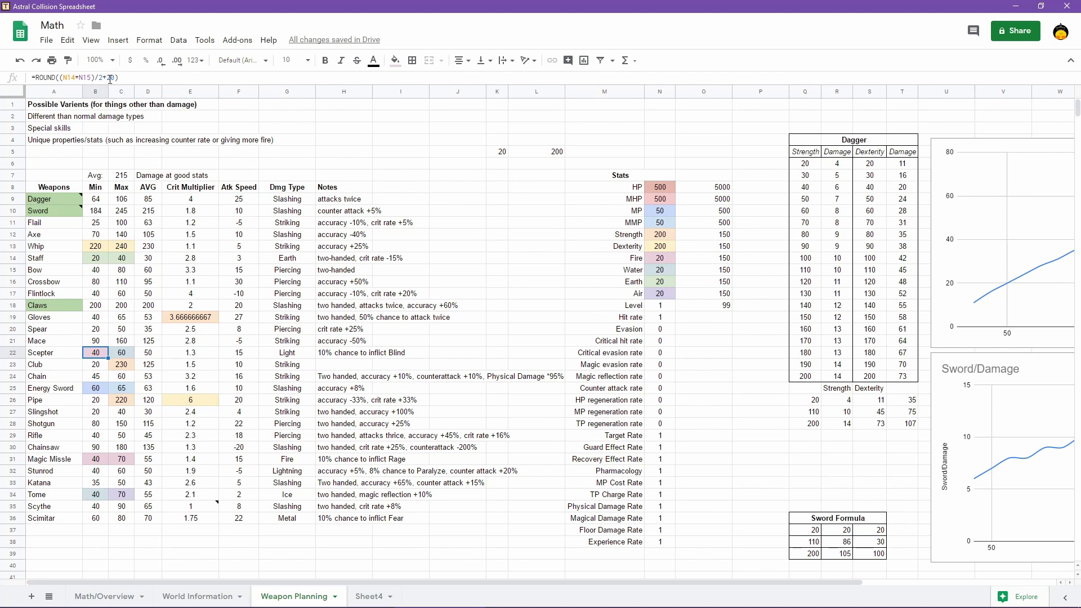
Review the Scepter's damage formulas, the comment on the Sword, and the stats and notes across the weapon table
left_click(129, 353)
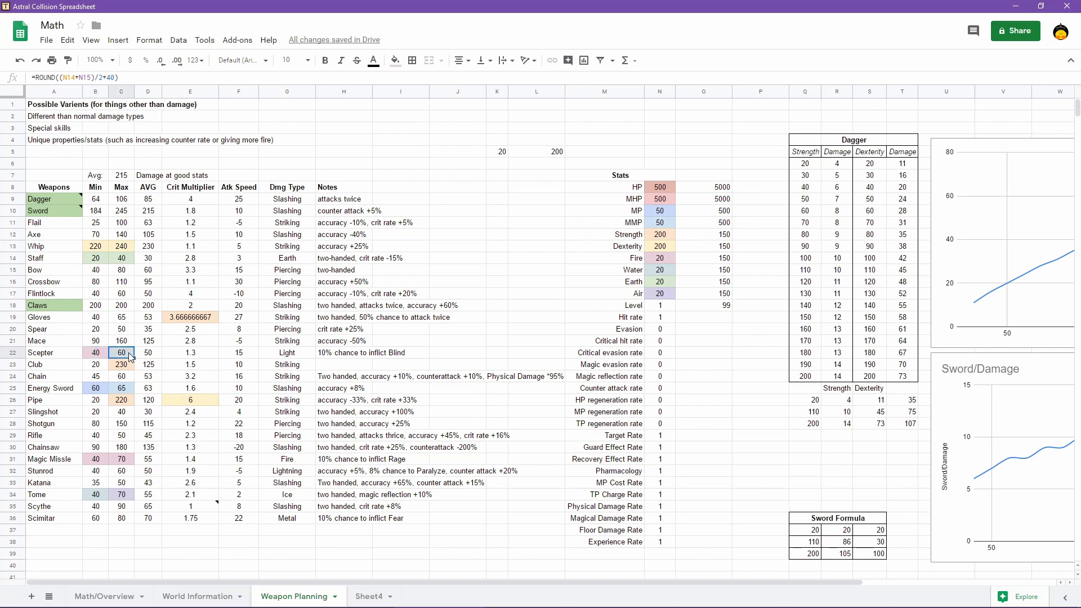
left_click(99, 353)
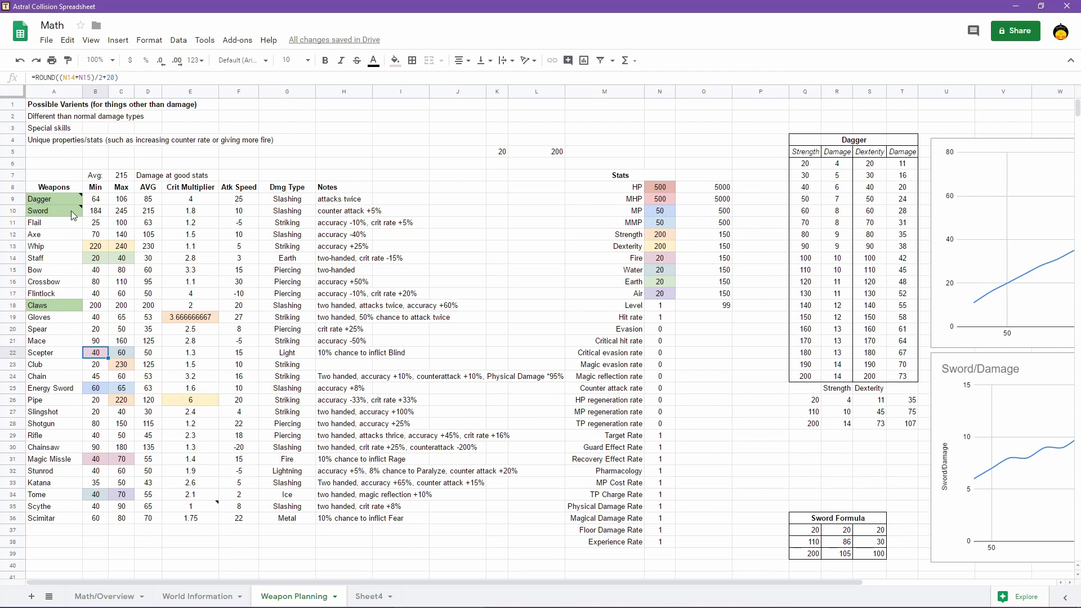
mouse_move(71, 211)
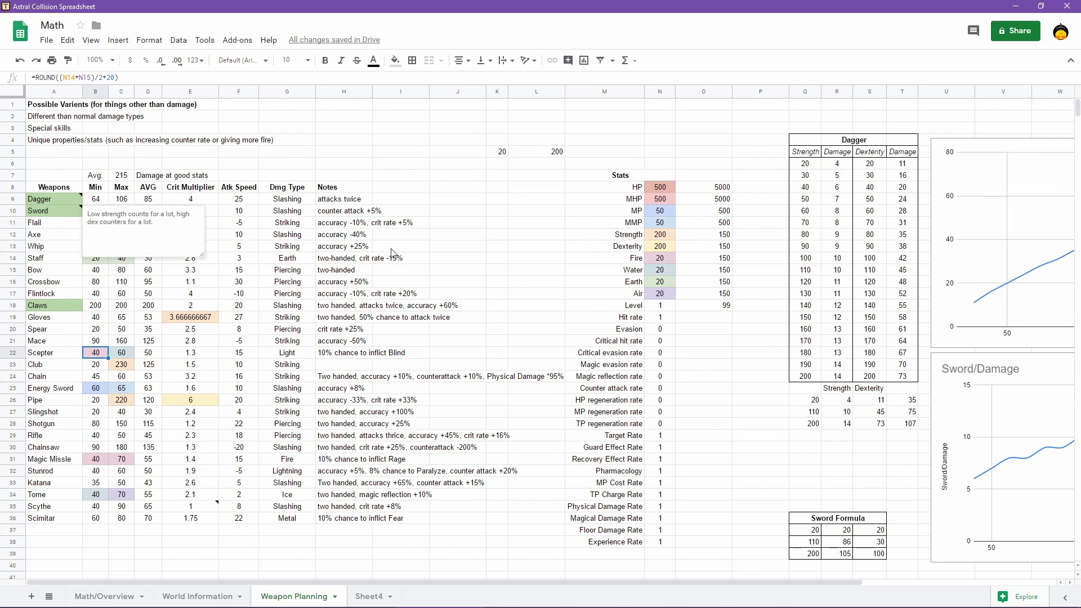
left_click(52, 226)
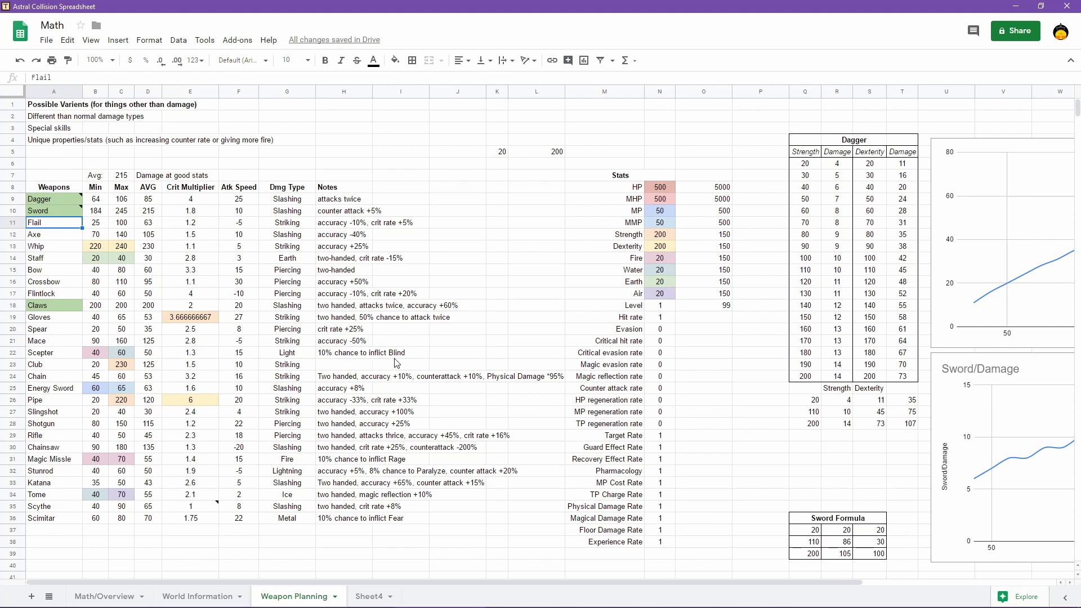
scroll(397, 363, "down", 6)
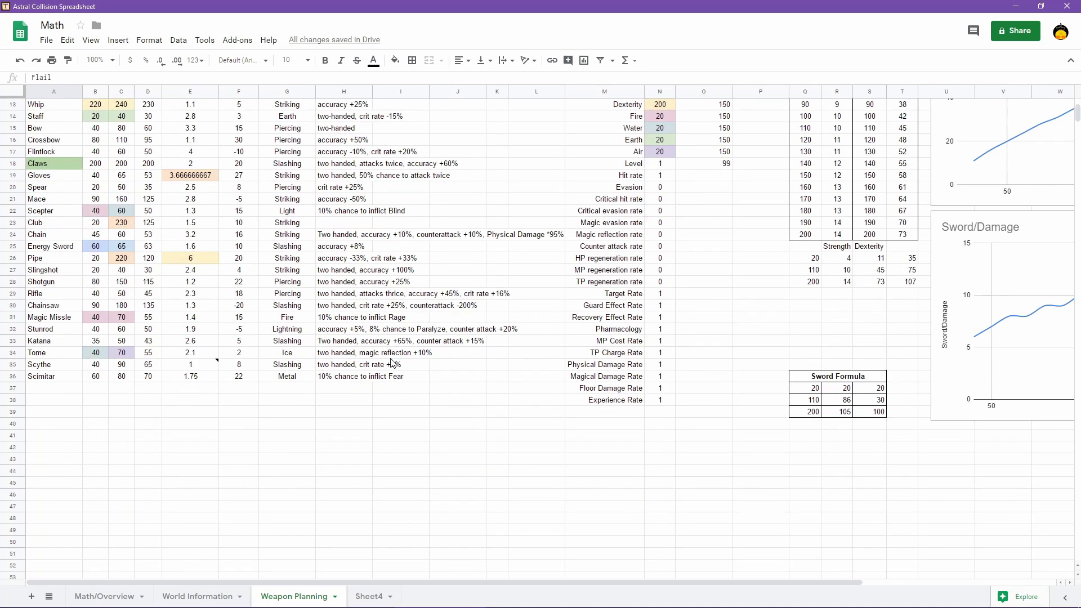
scroll(394, 365, "up", 5)
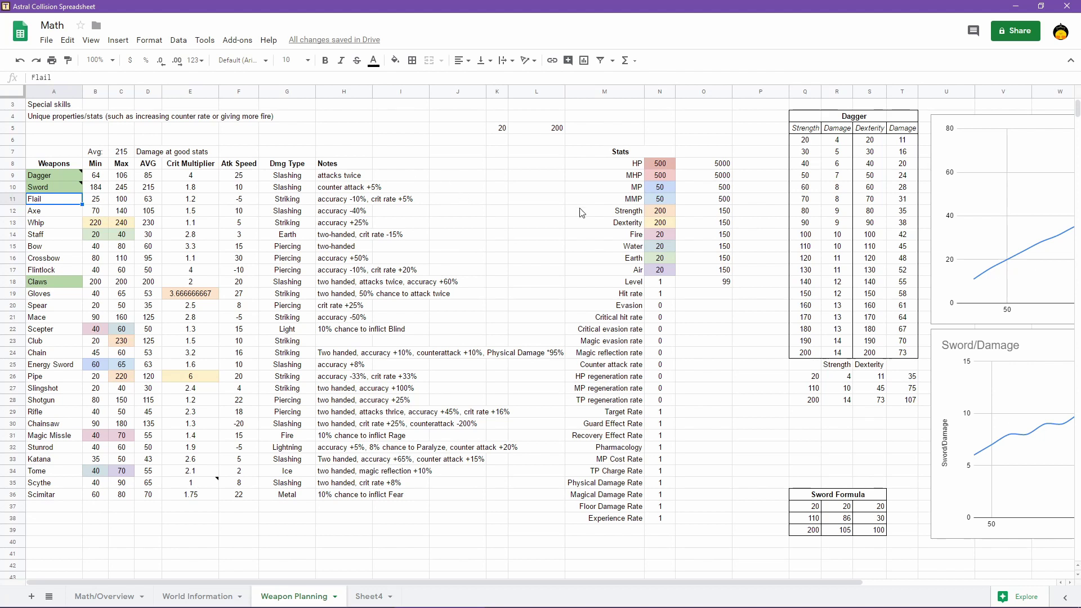
scroll(557, 237, "up", 1)
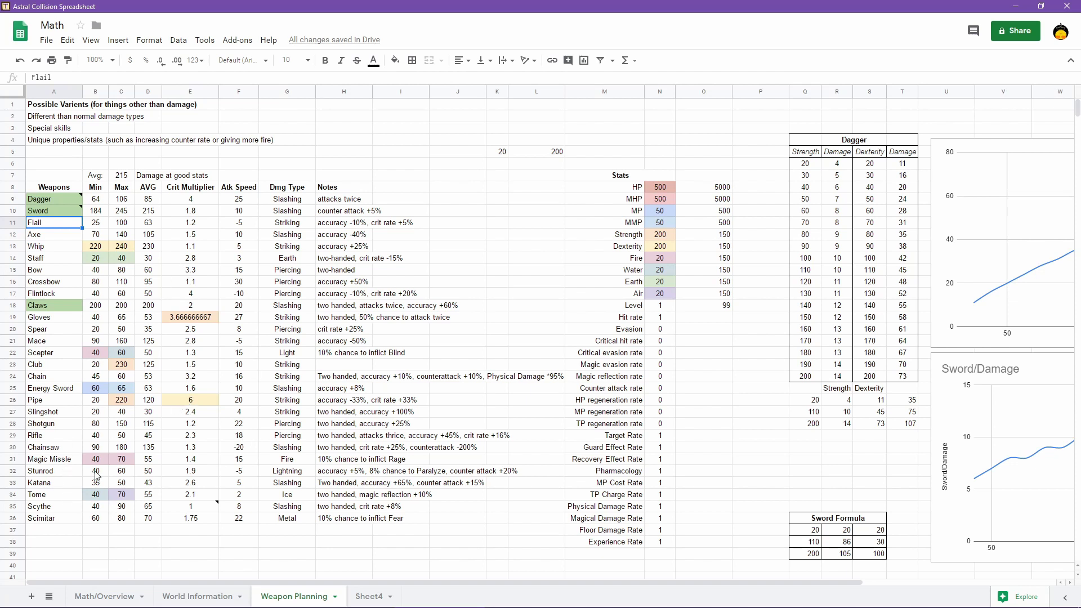
left_click(63, 450)
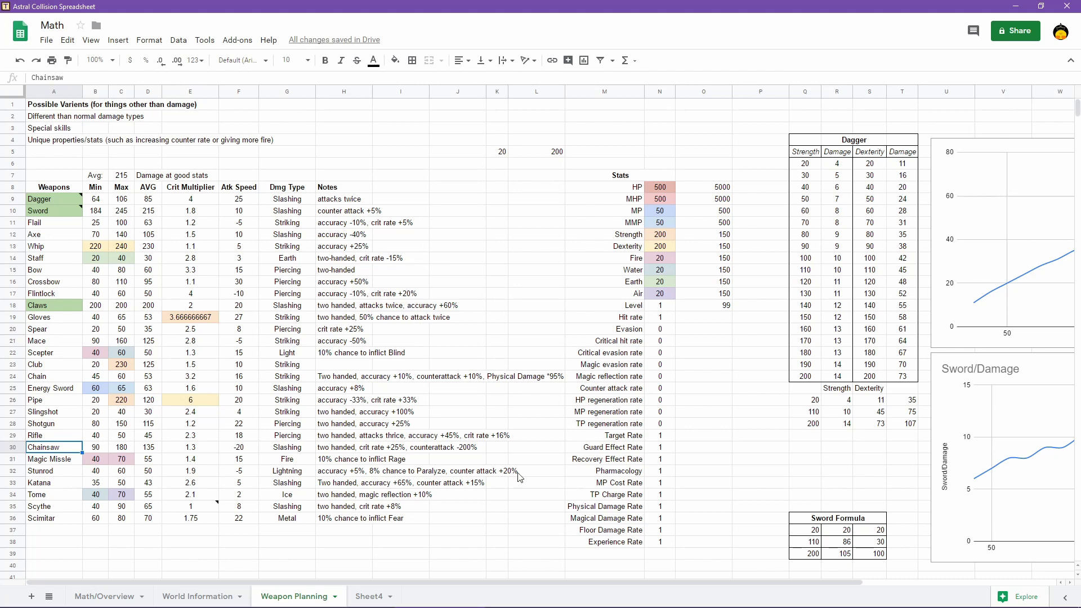
Switch to RPG Maker MV and show the Weapons section of the game database
left_click(673, 597)
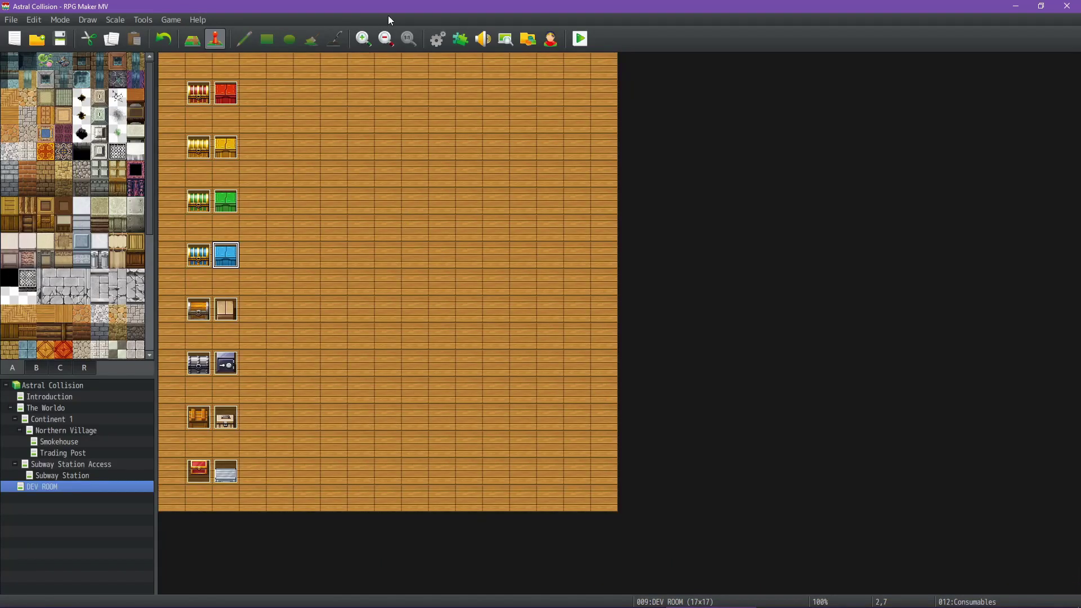
left_click(438, 39)
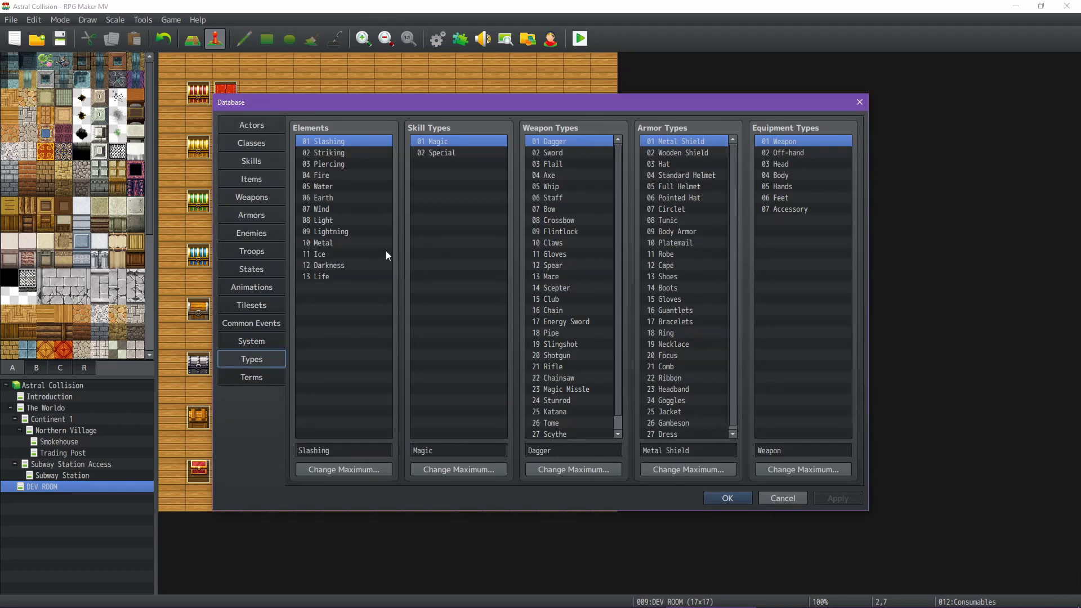
left_click(251, 201)
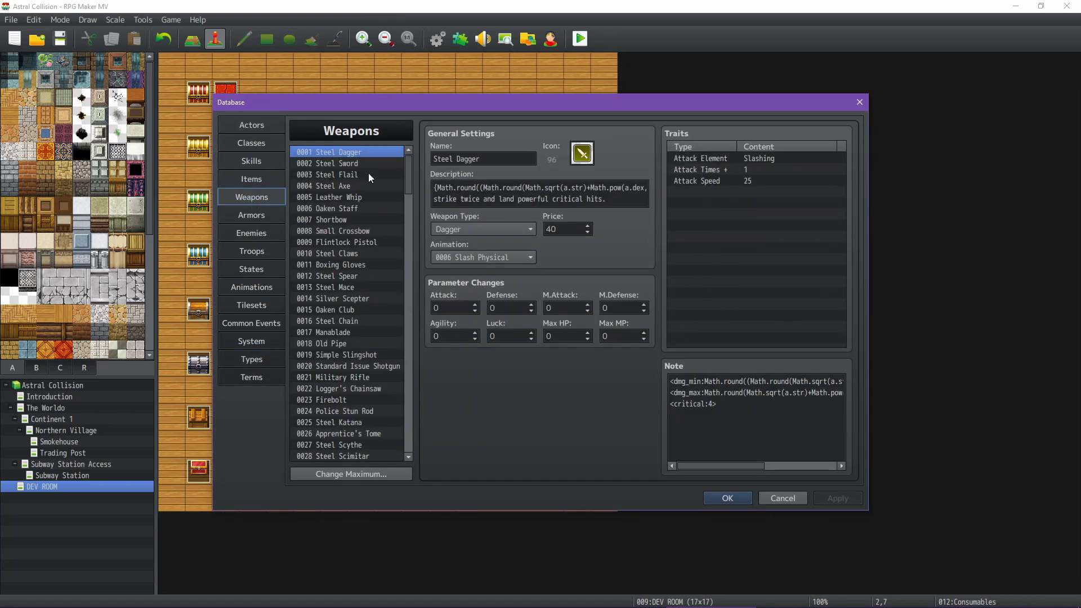
Copy the Steel Sword into the empty weapon slot 0029
left_click(355, 163)
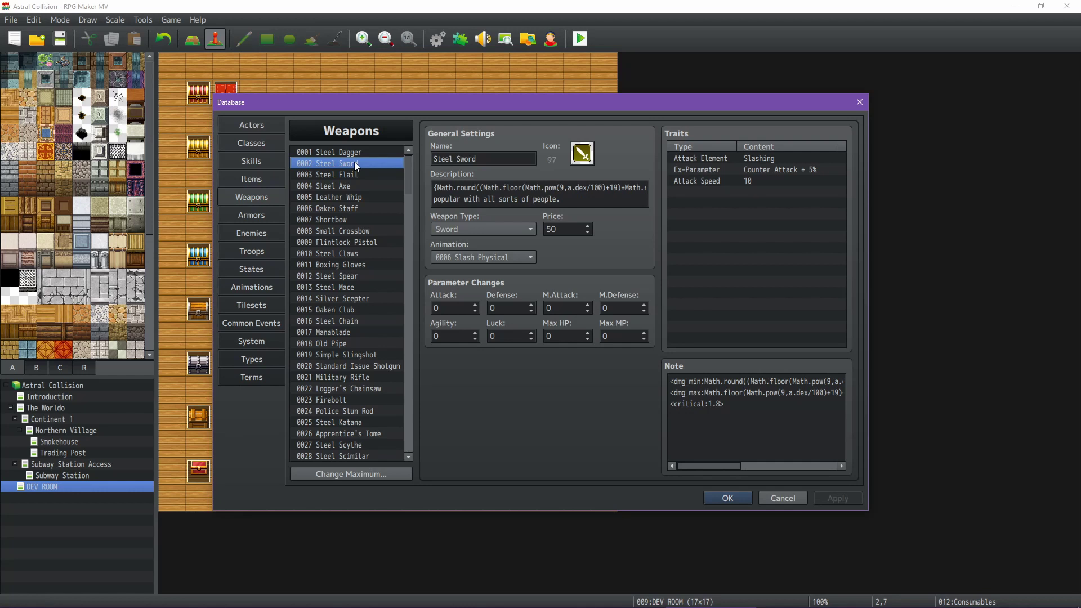
scroll(364, 322, "down", 3)
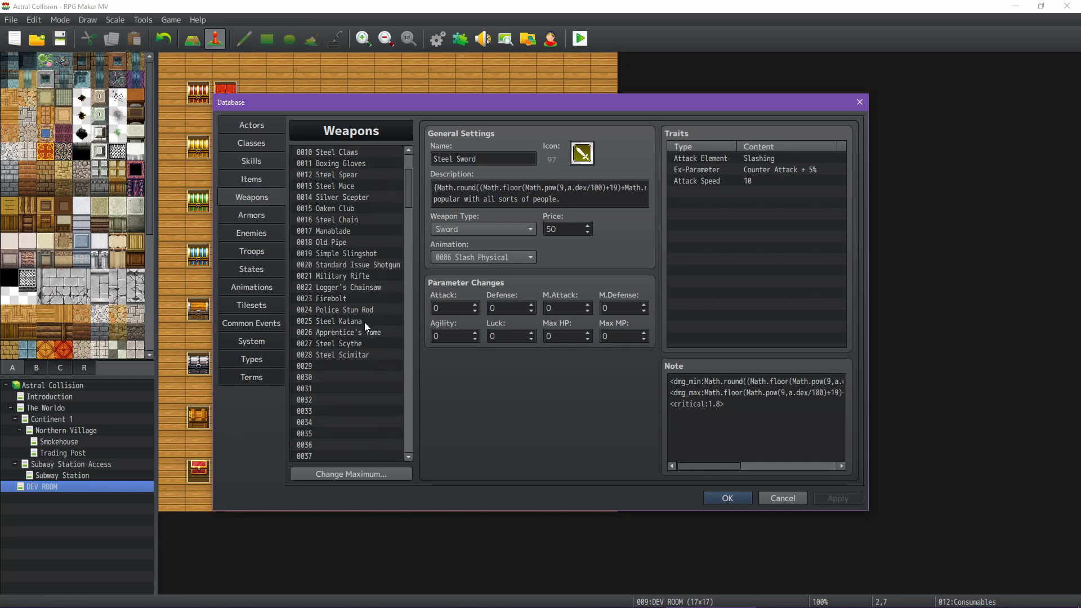
left_click(356, 366)
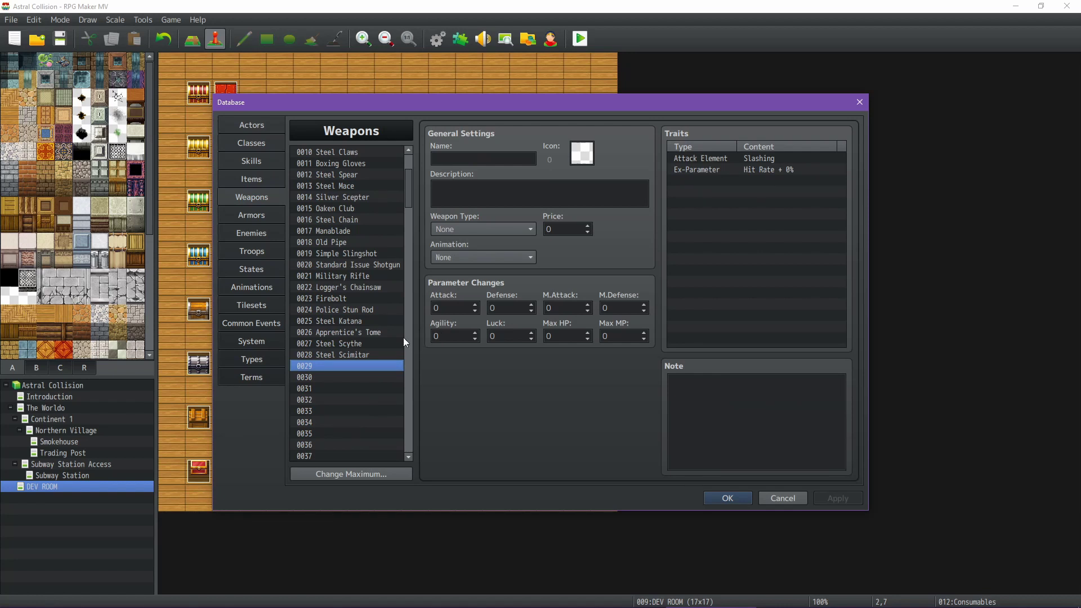
scroll(353, 269, "up", 3)
left_click(355, 152)
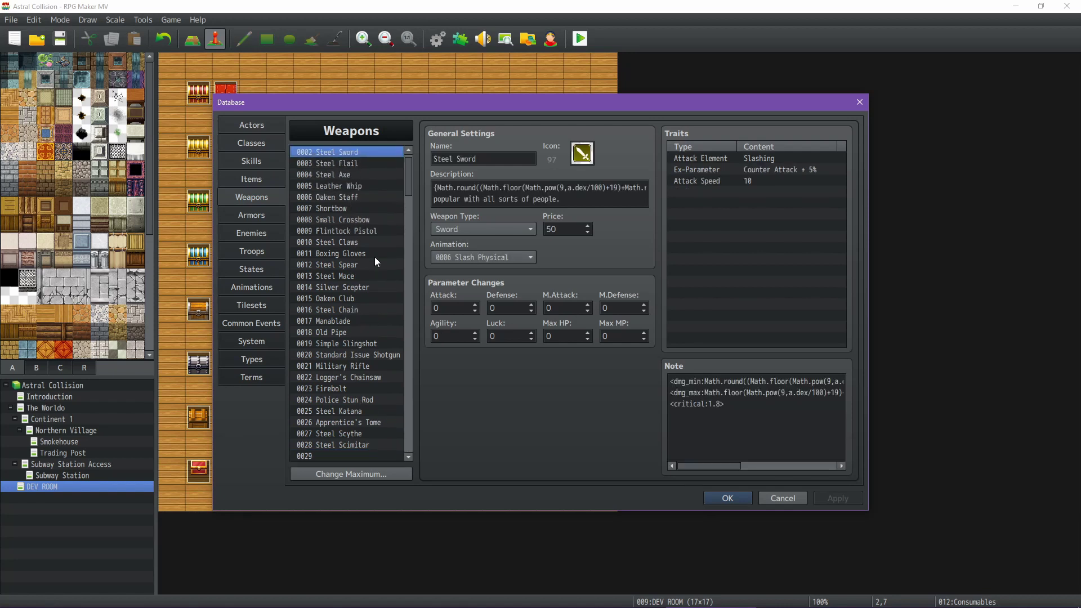
scroll(363, 333, "down", 3)
left_click(343, 376)
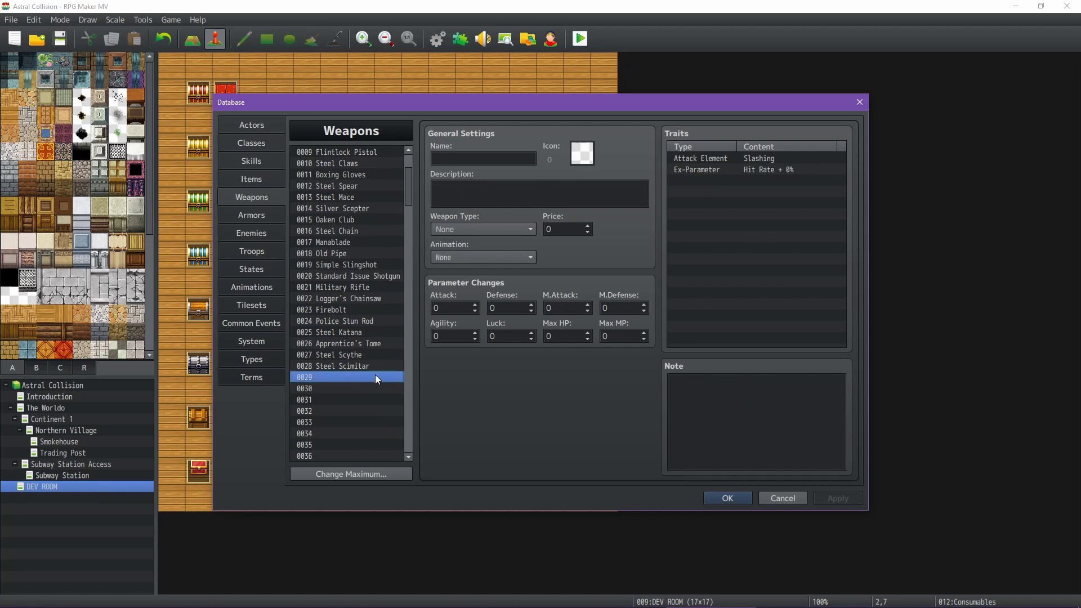
key("ctrl+v")
Rename the copied weapon to Fire Sword and change the damage type in its description to Fire
mouse_move(432, 159)
left_mouse_down()
mouse_move(478, 159)
mouse_move(453, 159)
left_mouse_up()
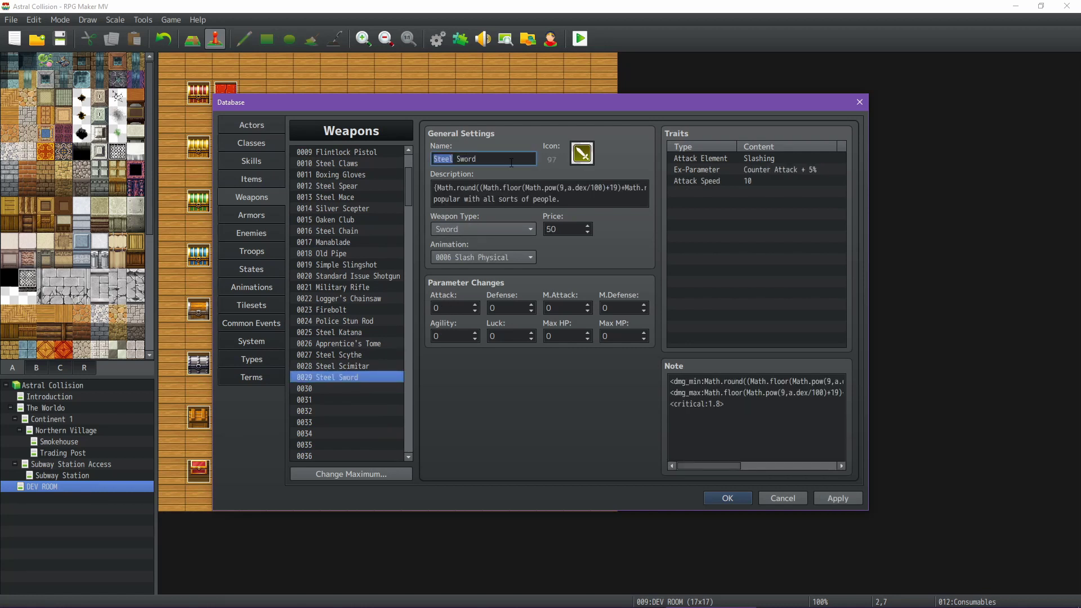
type("Fire")
key("Tab")
key("End")
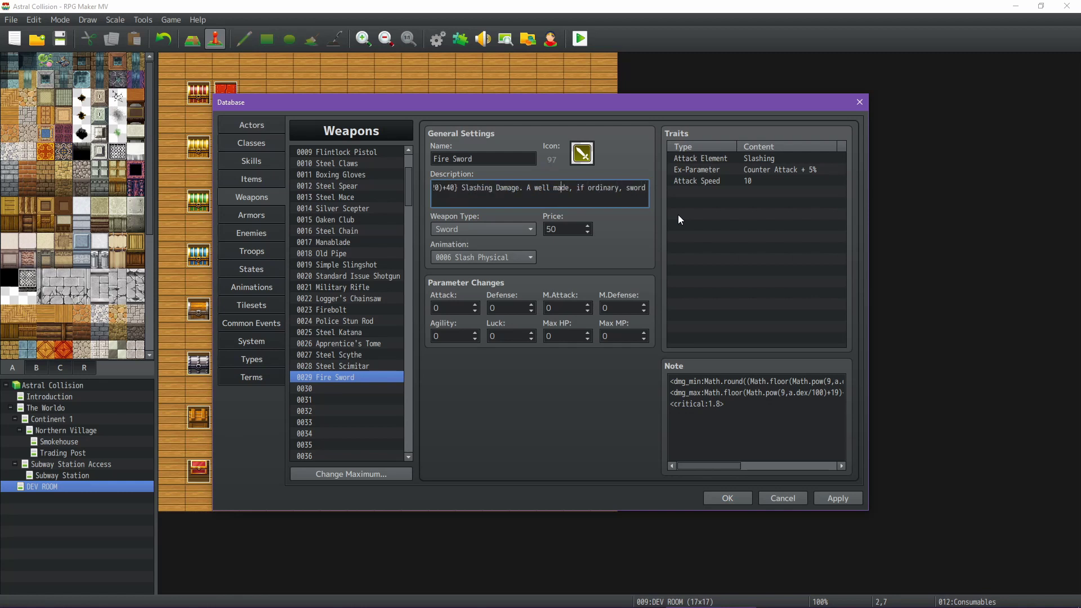
double_click(477, 189)
type("Fire")
Set the Fire Sword's price to 70 and its attack element to Fire
double_click(566, 229)
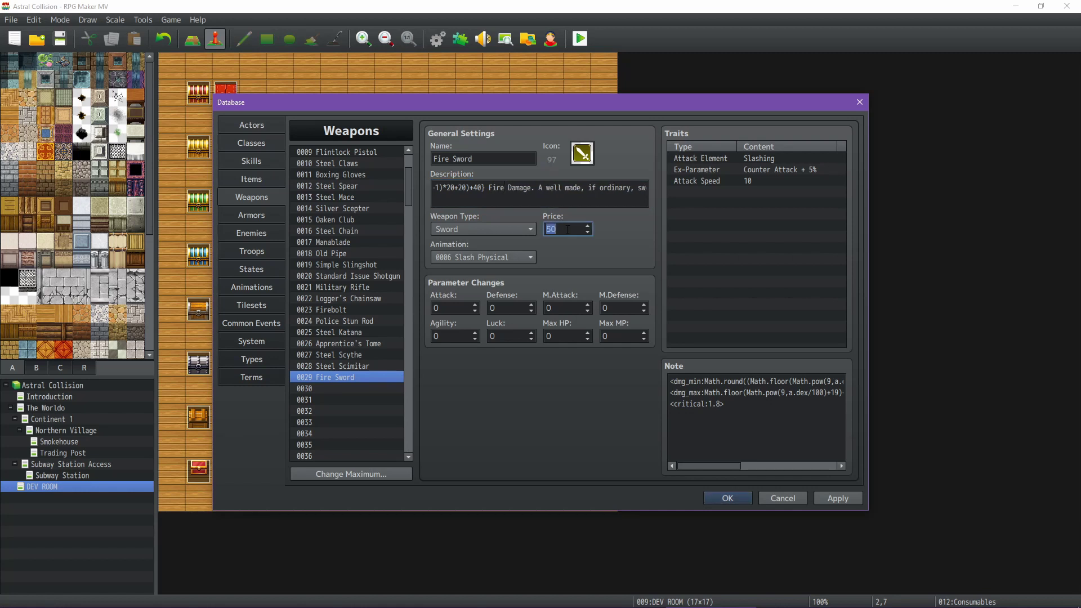
type("70")
double_click(771, 158)
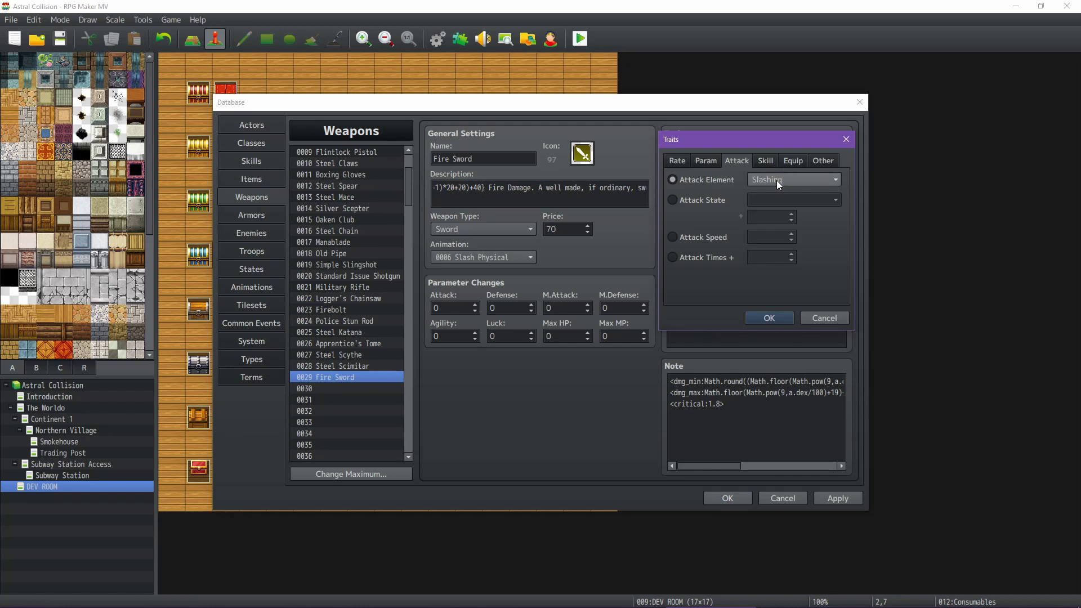
left_click(776, 181)
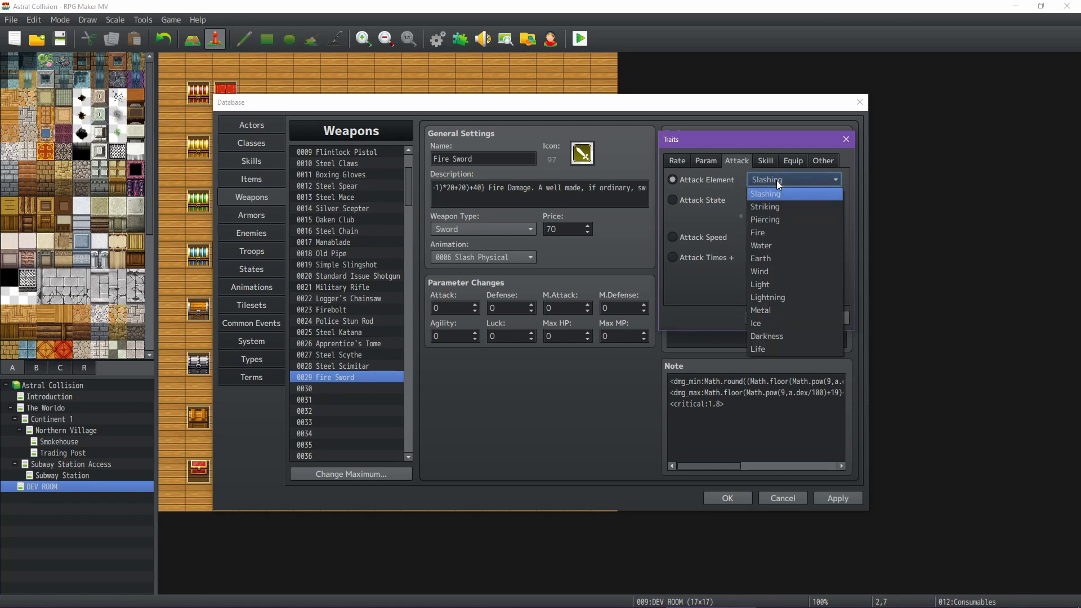
left_click(769, 232)
left_click(769, 321)
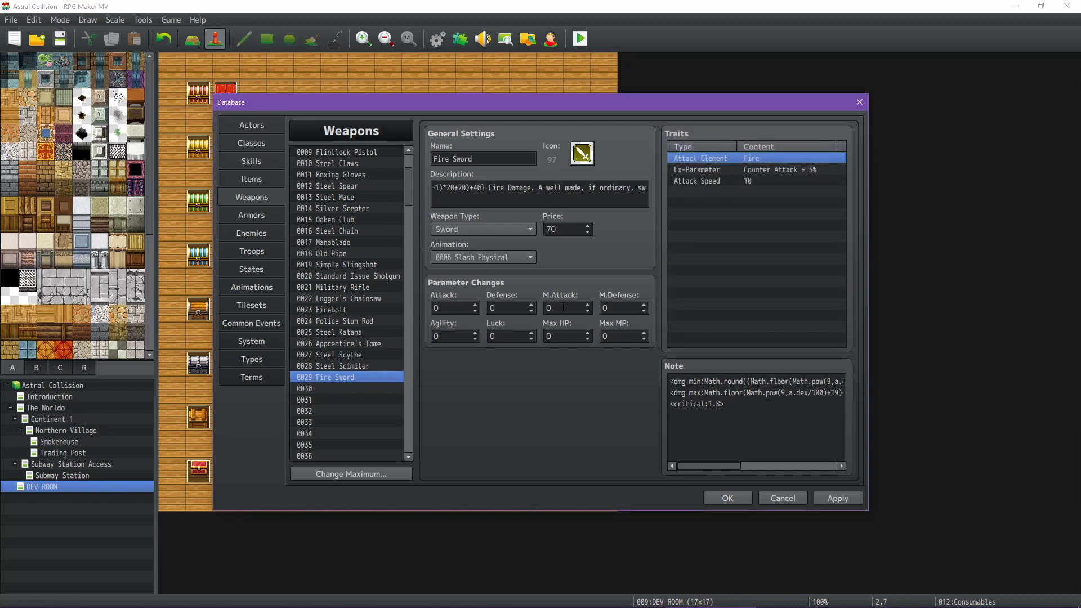
Set the Fire Sword's magic attack bonus to 20 and its animation to 0008 Slash Fire
left_click(572, 309)
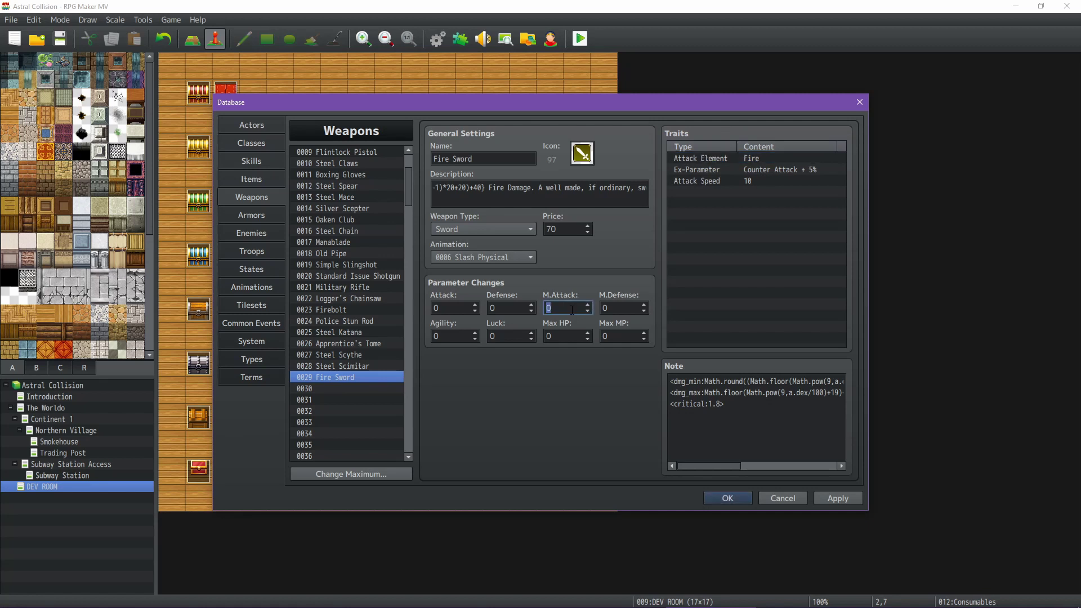
type("20")
left_click(620, 308)
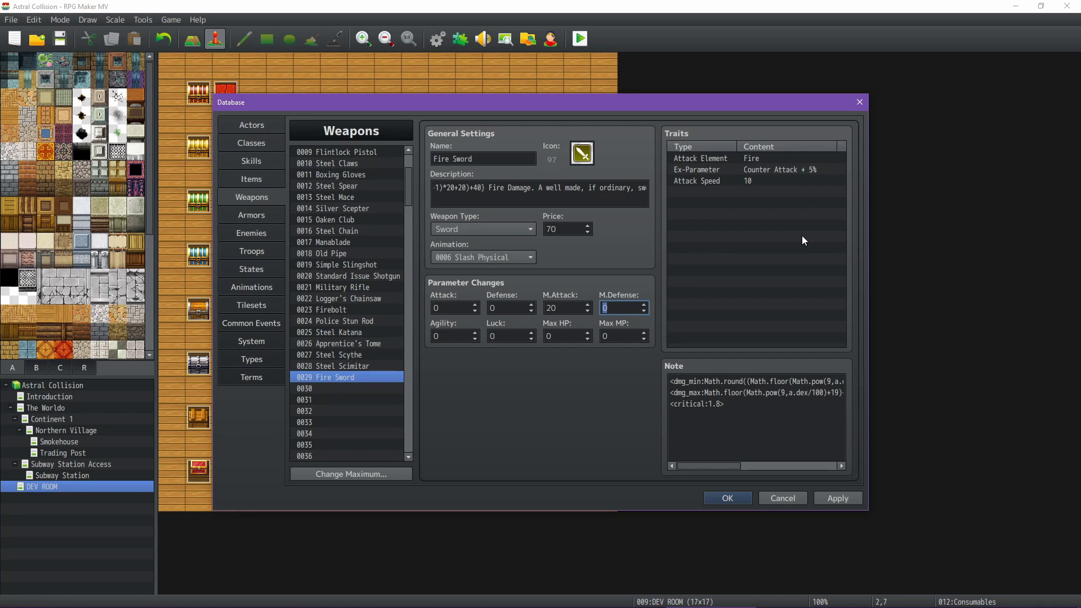
left_click(502, 258)
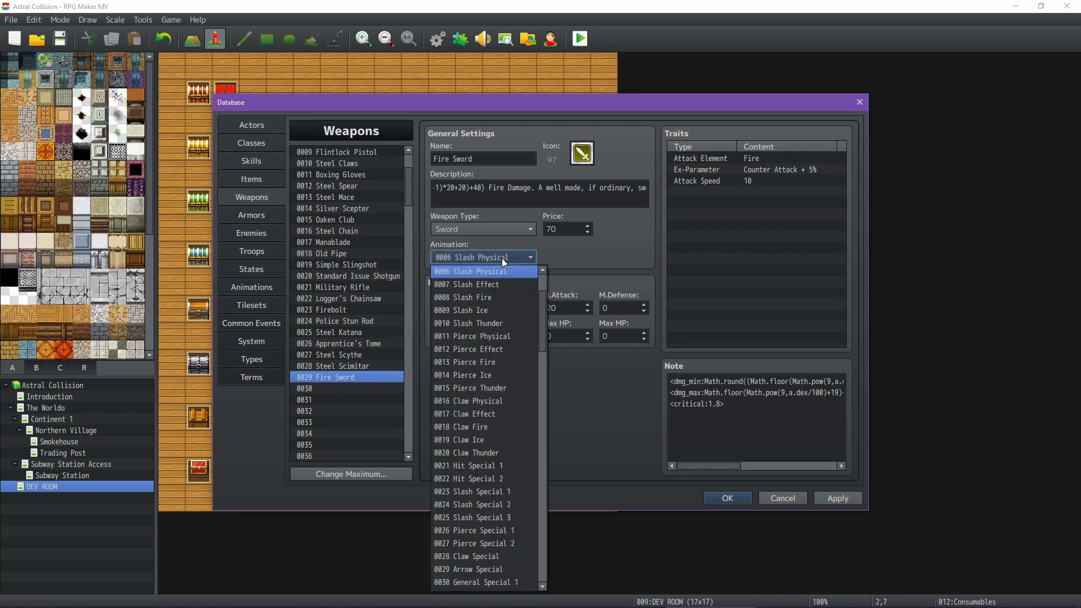
left_click(495, 297)
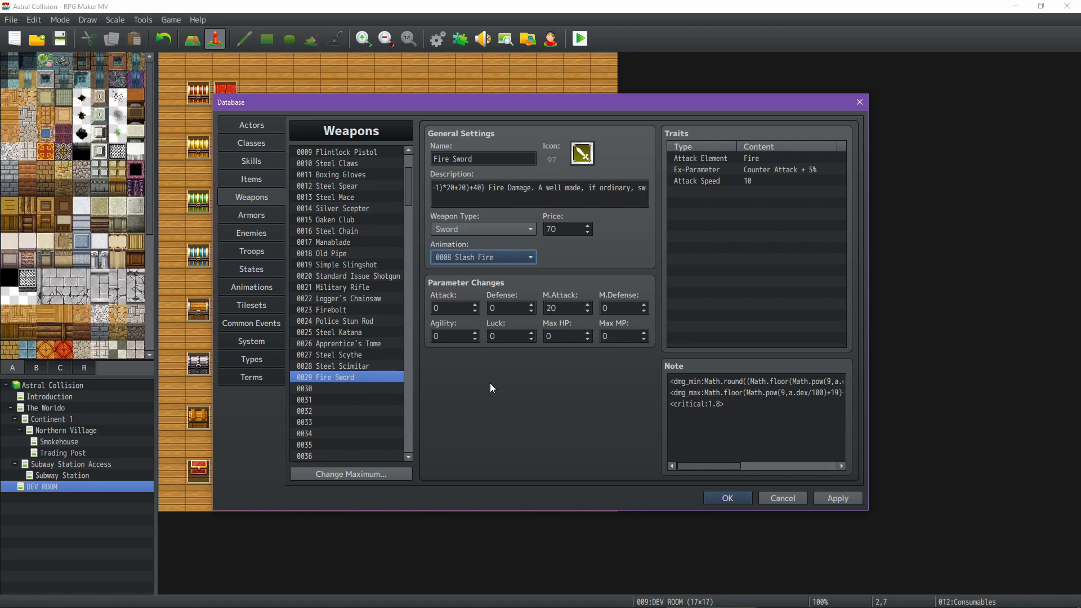
Clear the Fire Sword entry from weapon slot 0029
left_click(356, 376)
key("Delete")
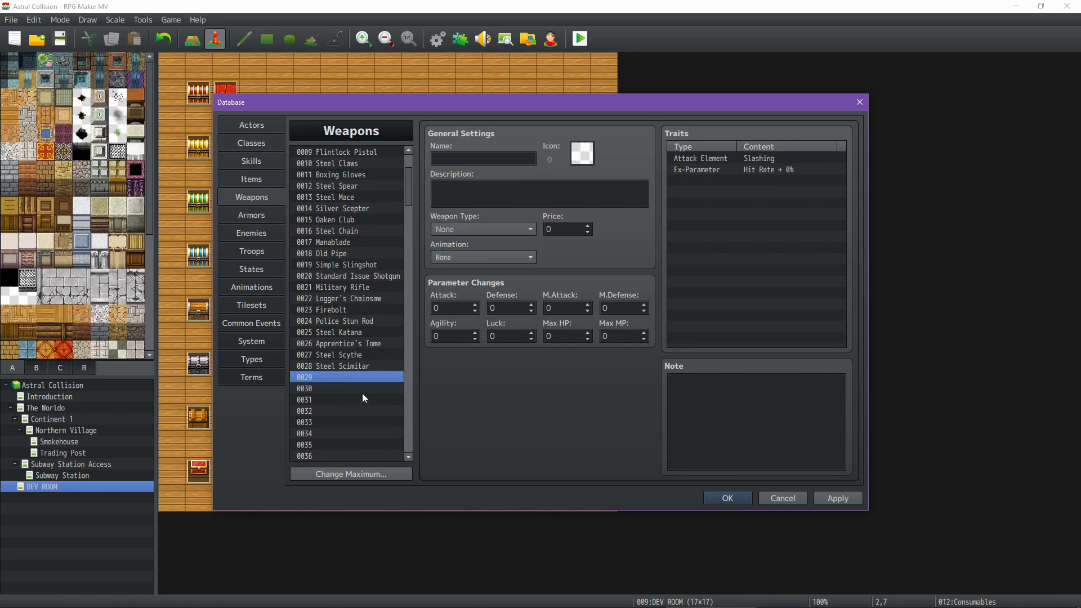
Check the Steel Scimitar's weapon entry, and apply the database changes and close the database
left_click(356, 366)
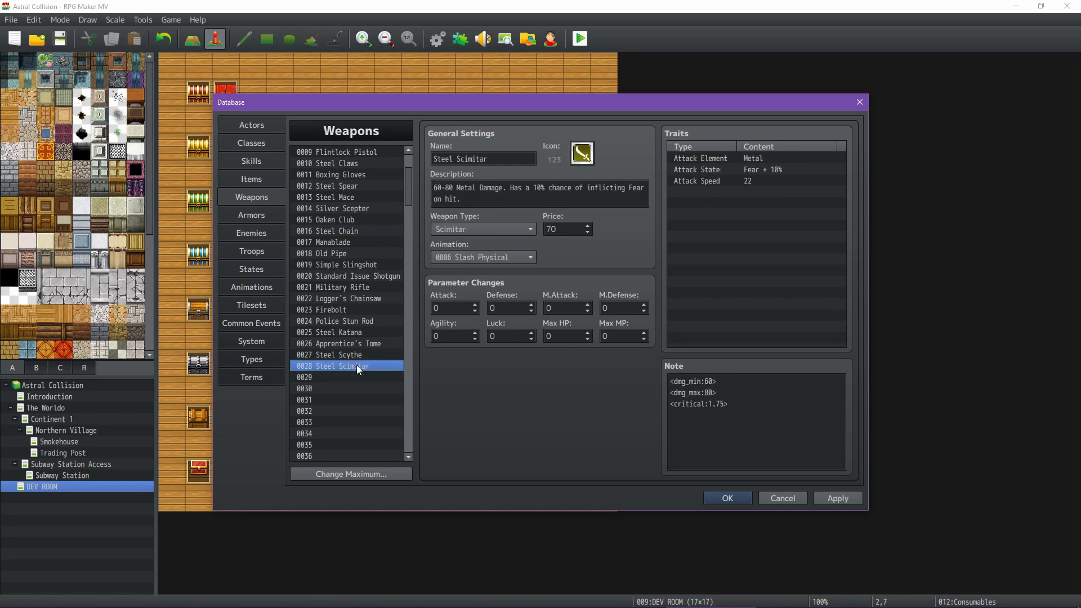
scroll(356, 366, "up", 3)
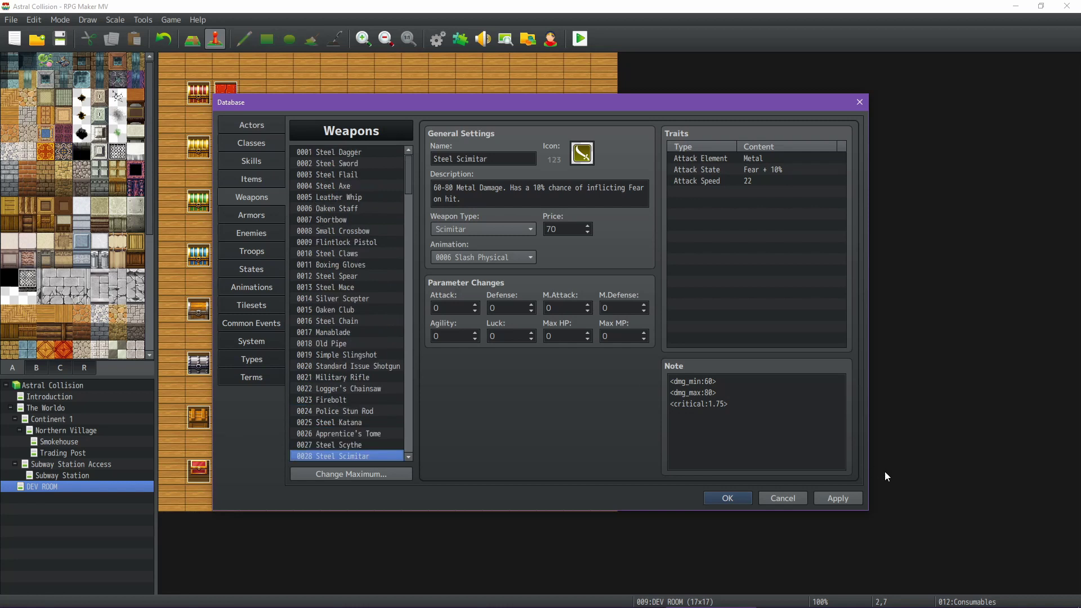
left_click(843, 497)
left_click(728, 499)
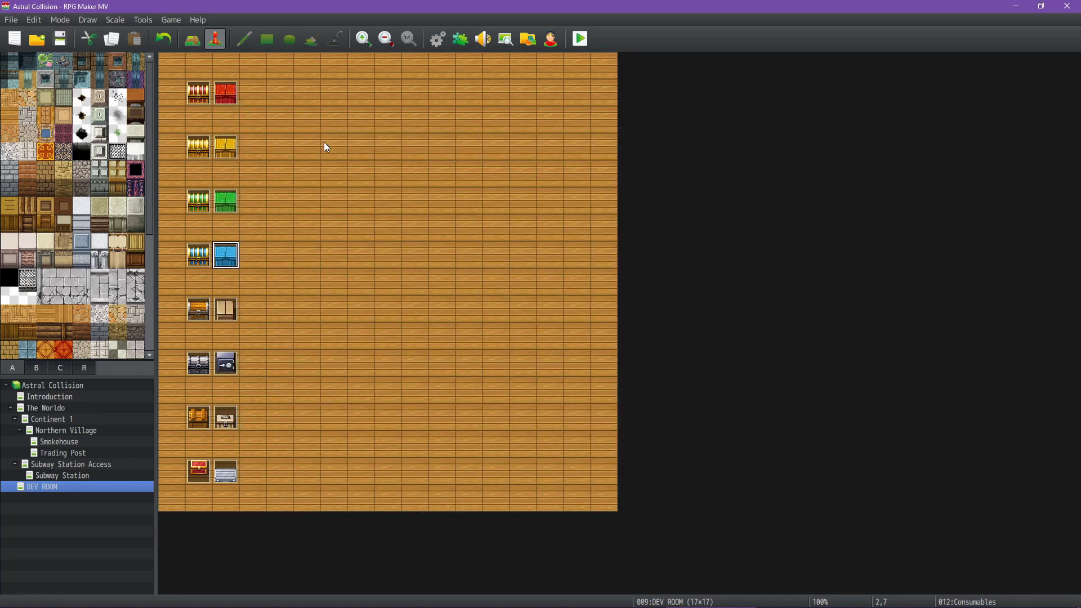
mouse_move(599, 607)
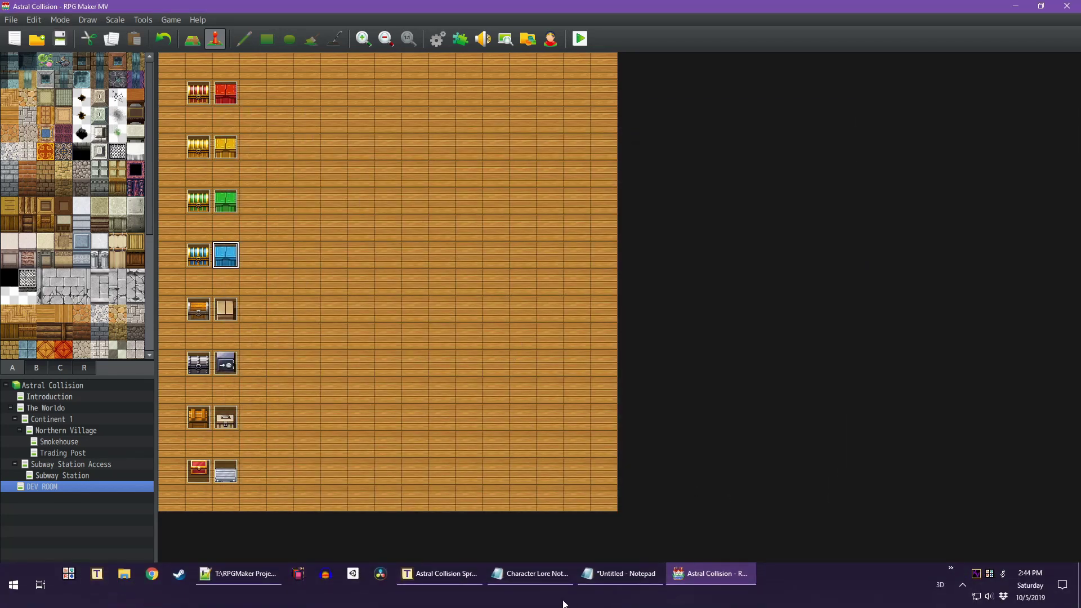